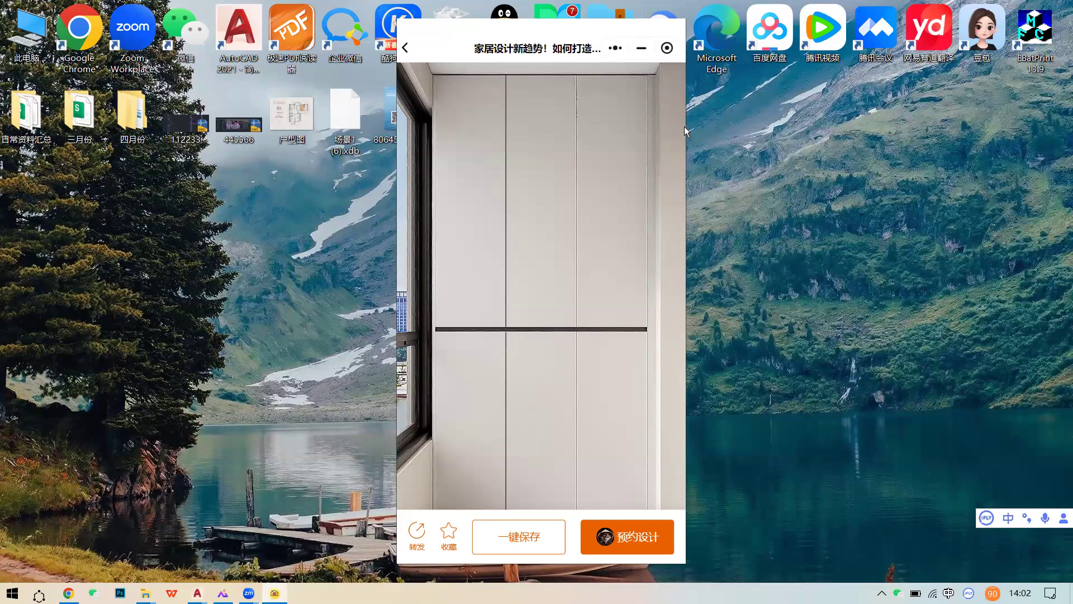
- Close the mini-program and open 户型图.jpeg, the B1 three-bedroom 121.78 m² plan
{"action": "left_click", "coordinate": [667, 48]}
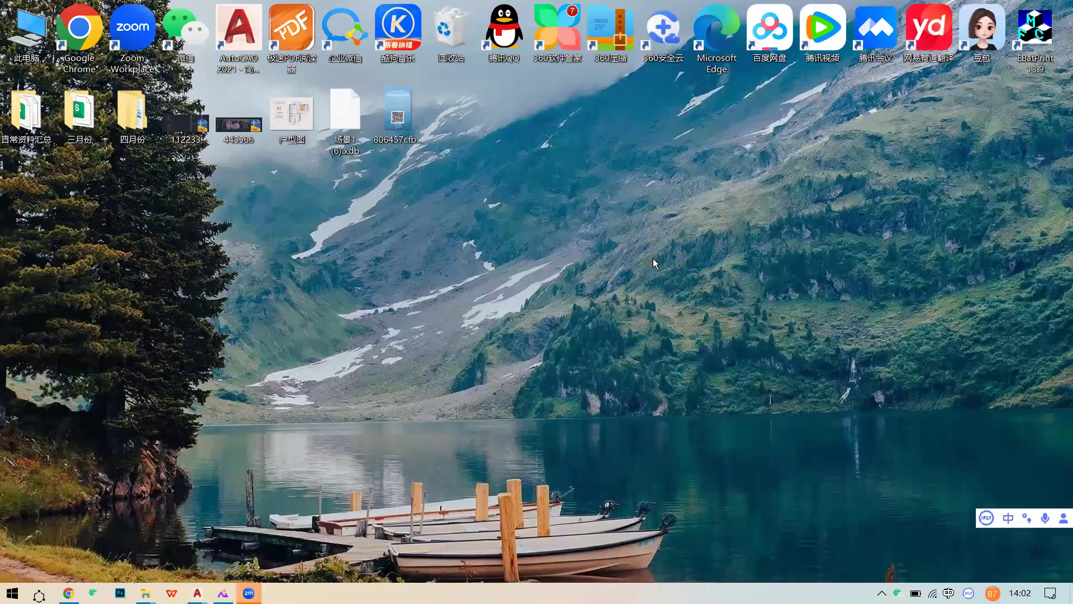
{"action": "double_click", "coordinate": [298, 133]}
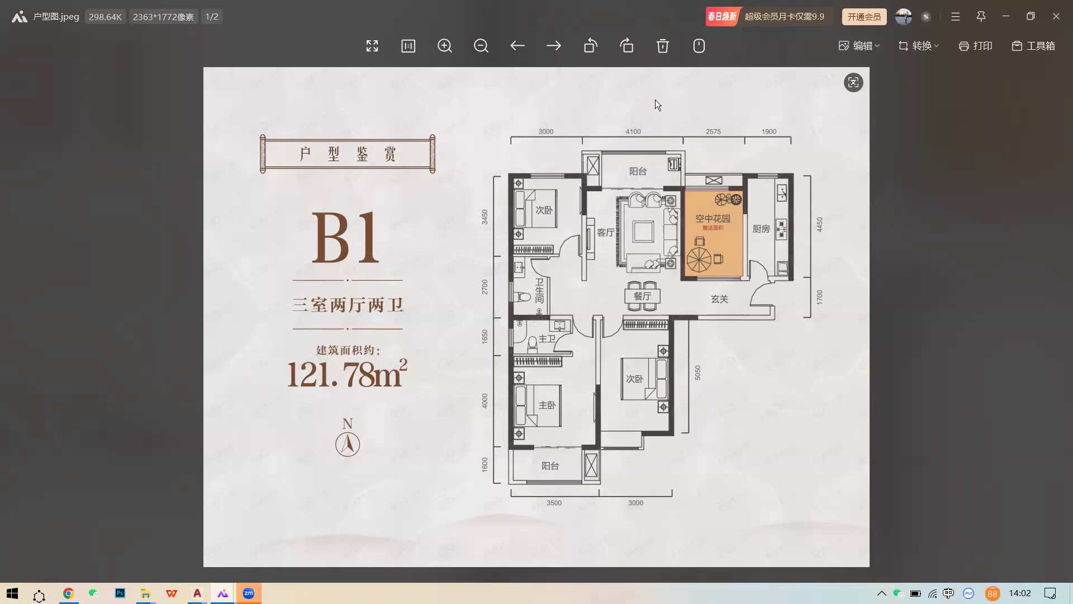
- Save the children's room scene, then close the K20 tab and confirm 离开
{"action": "left_click", "coordinate": [70, 592]}
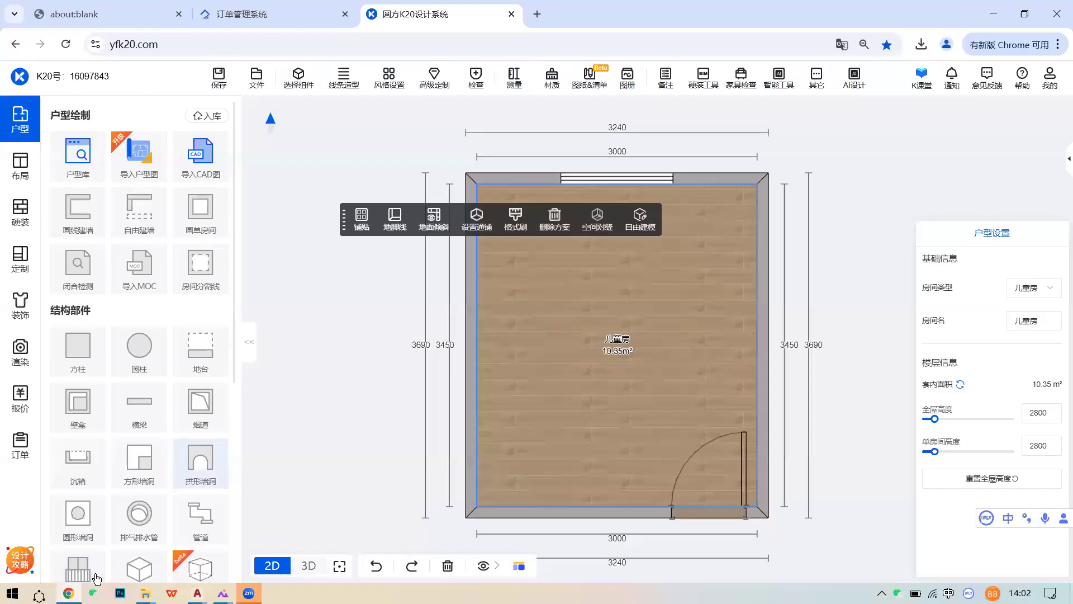
{"action": "left_click", "coordinate": [215, 81]}
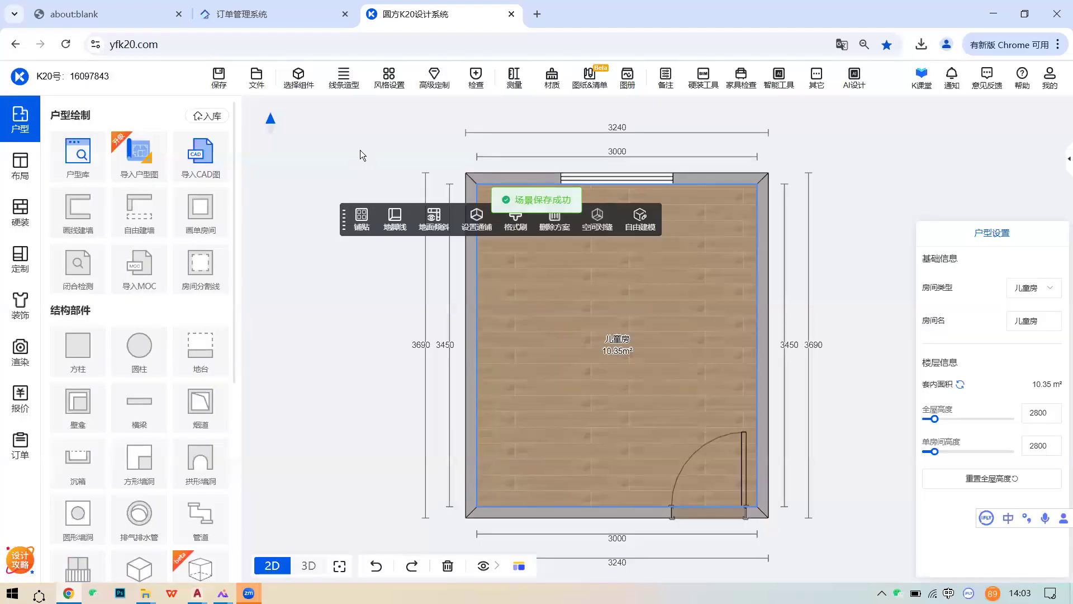
{"action": "left_click", "coordinate": [537, 14]}
{"action": "left_click", "coordinate": [512, 14]}
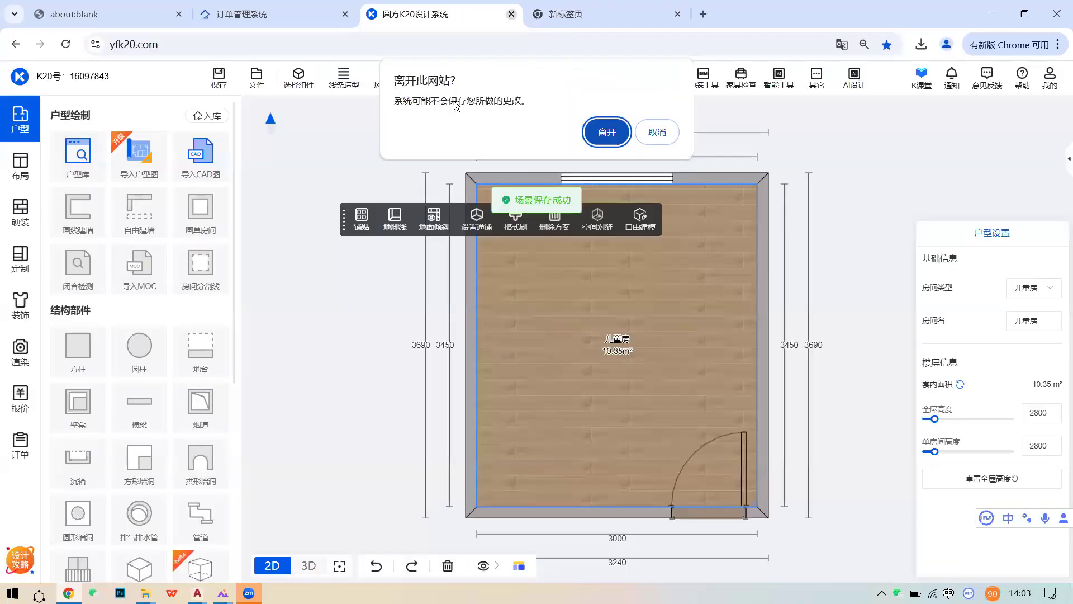
{"action": "left_click", "coordinate": [601, 135]}
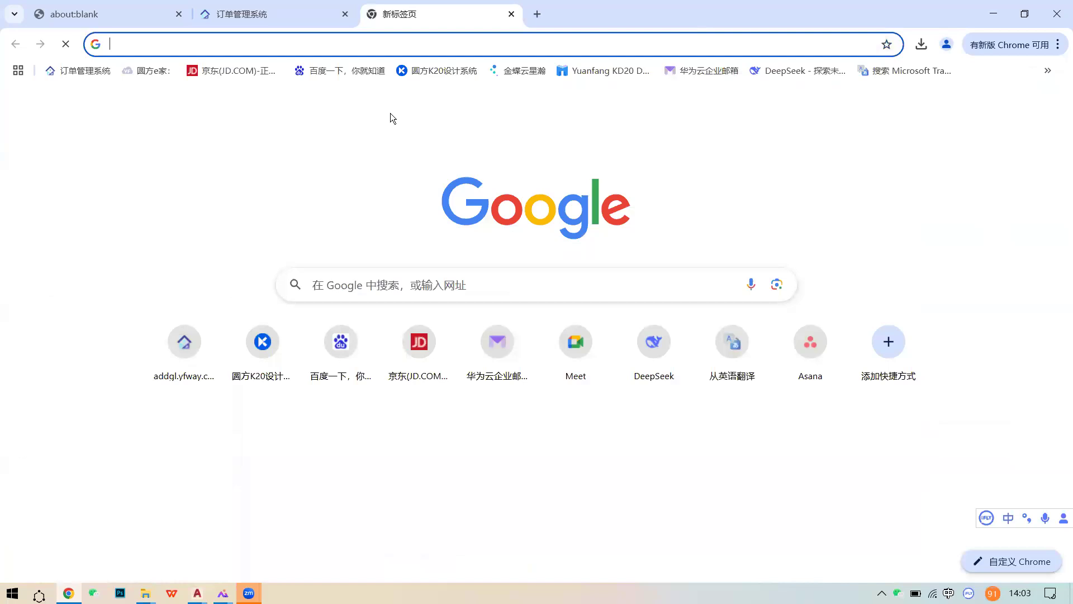
- Reopen yfk20.com from bookmarks and log in with the captcha code
{"action": "left_click", "coordinate": [822, 112]}
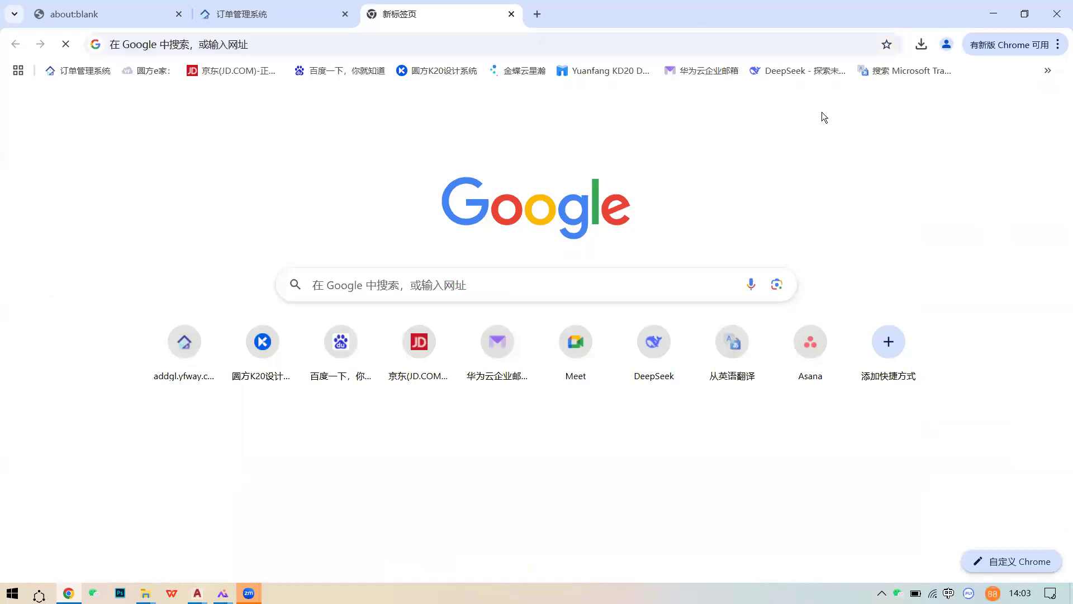
{"action": "left_click", "coordinate": [447, 71]}
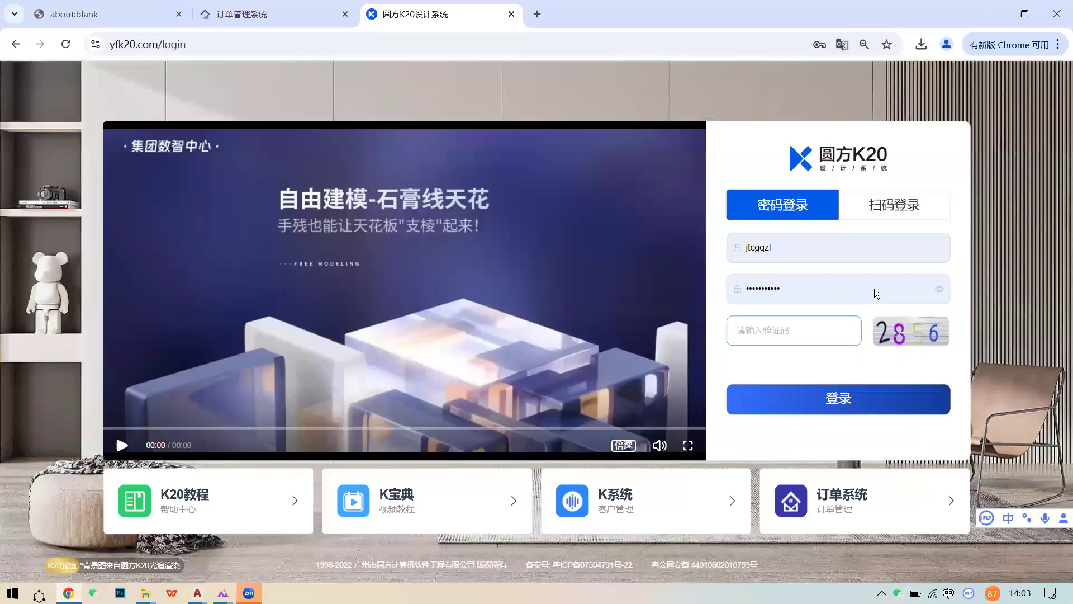
{"action": "left_click", "coordinate": [848, 397]}
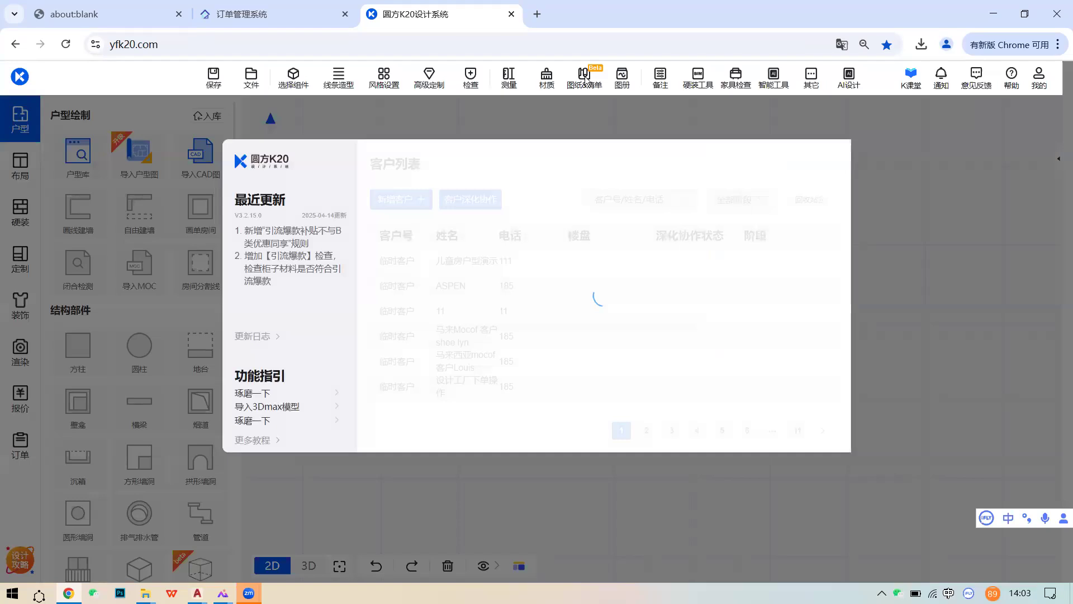
- Create a 新建场景 for the first customer, check 布局, then return to the 户型 tools
{"action": "left_click", "coordinate": [518, 262]}
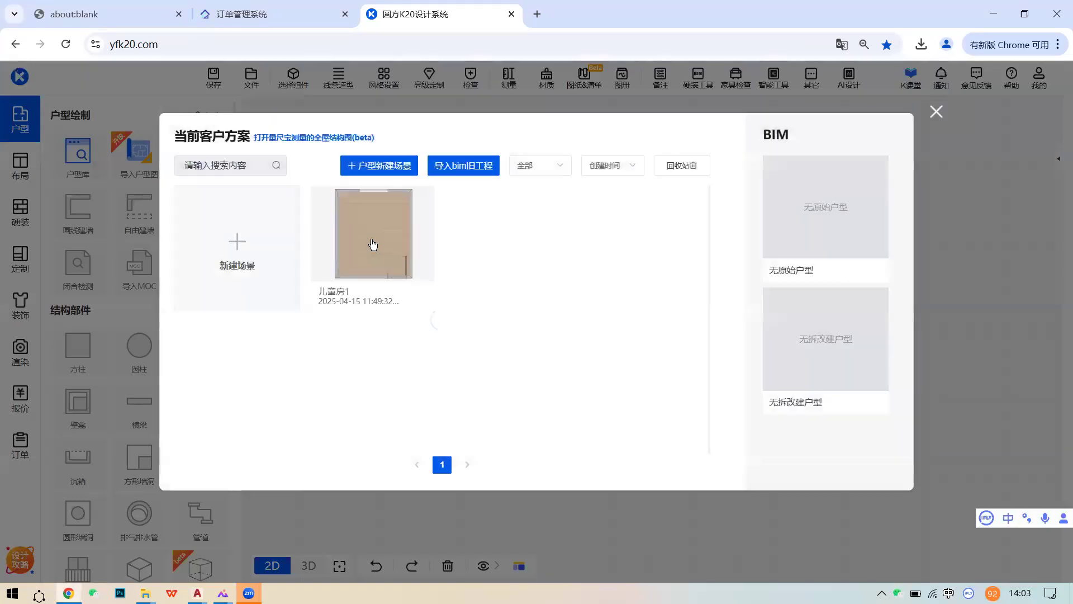
{"action": "left_click", "coordinate": [251, 252]}
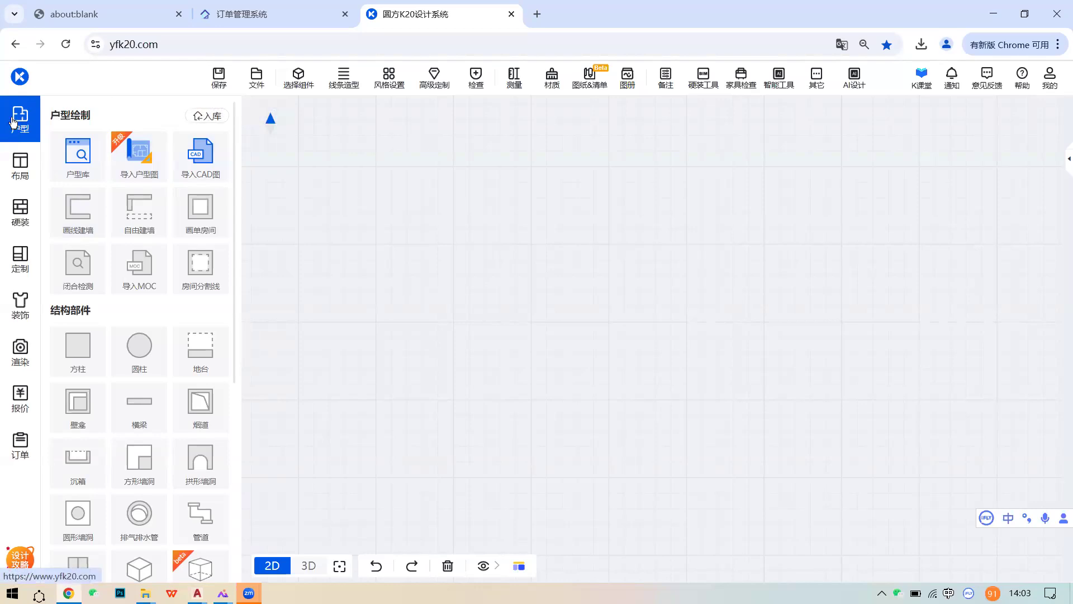
{"action": "left_click", "coordinate": [20, 167]}
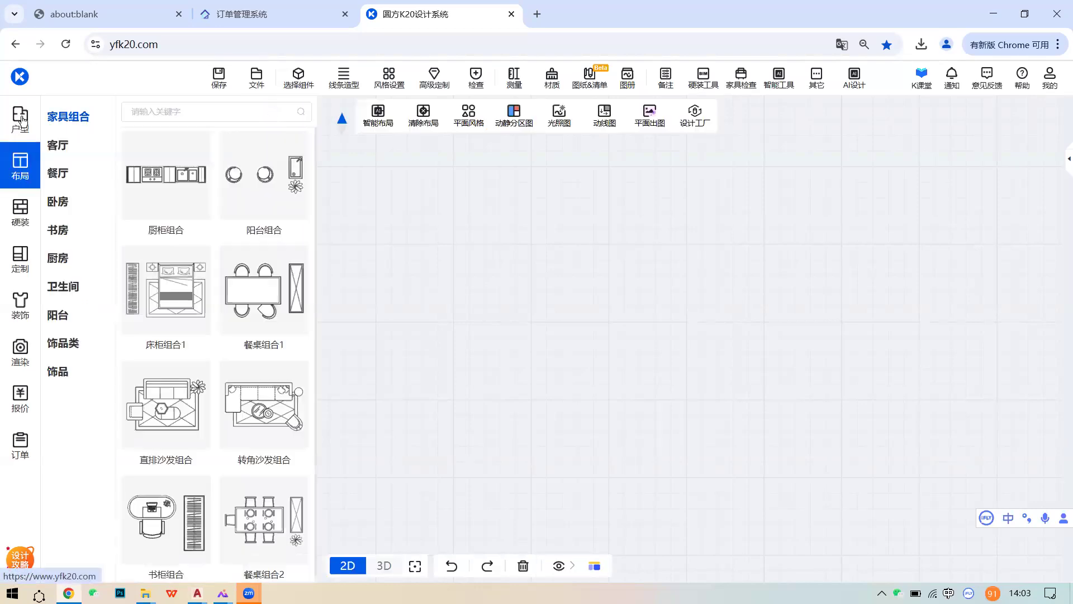
{"action": "left_click", "coordinate": [20, 119]}
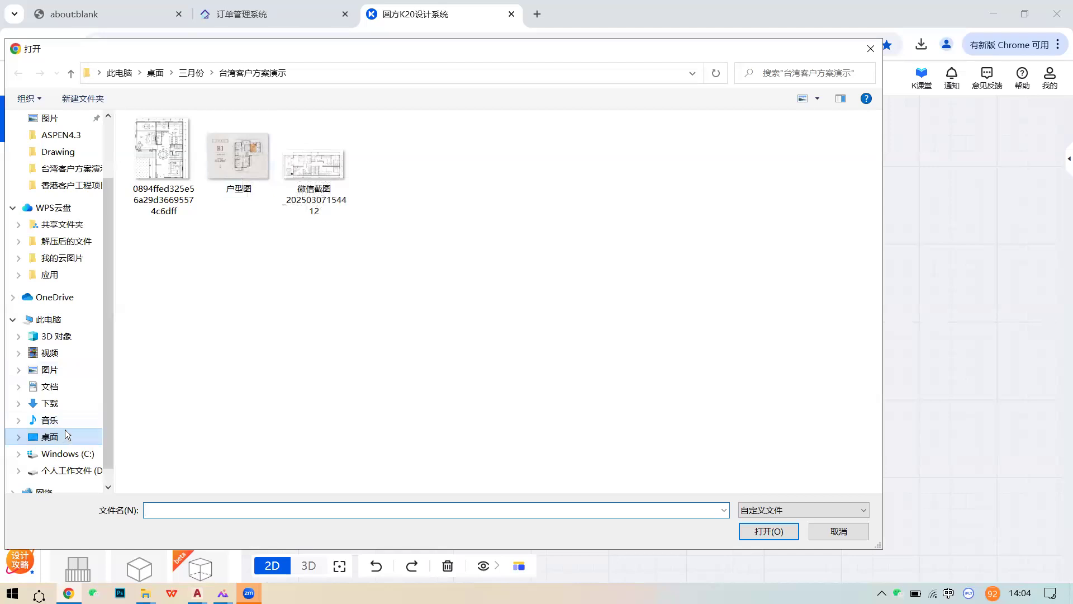
- Pick 户型图 from the Desktop folder for floor-plan recognition
{"action": "left_click", "coordinate": [49, 437]}
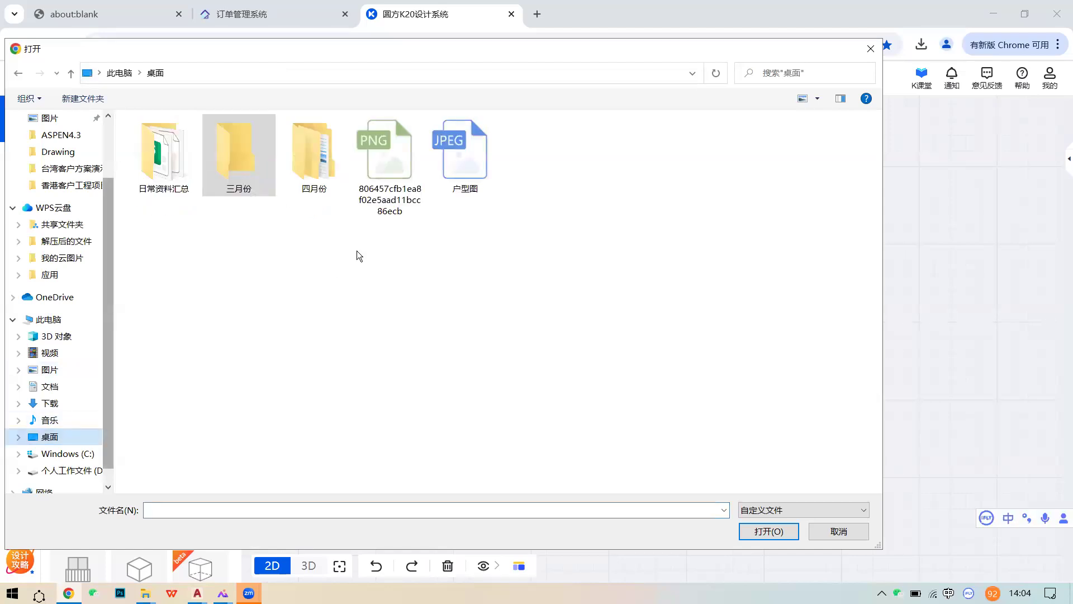
{"action": "left_click", "coordinate": [480, 159]}
{"action": "double_click", "coordinate": [480, 159]}
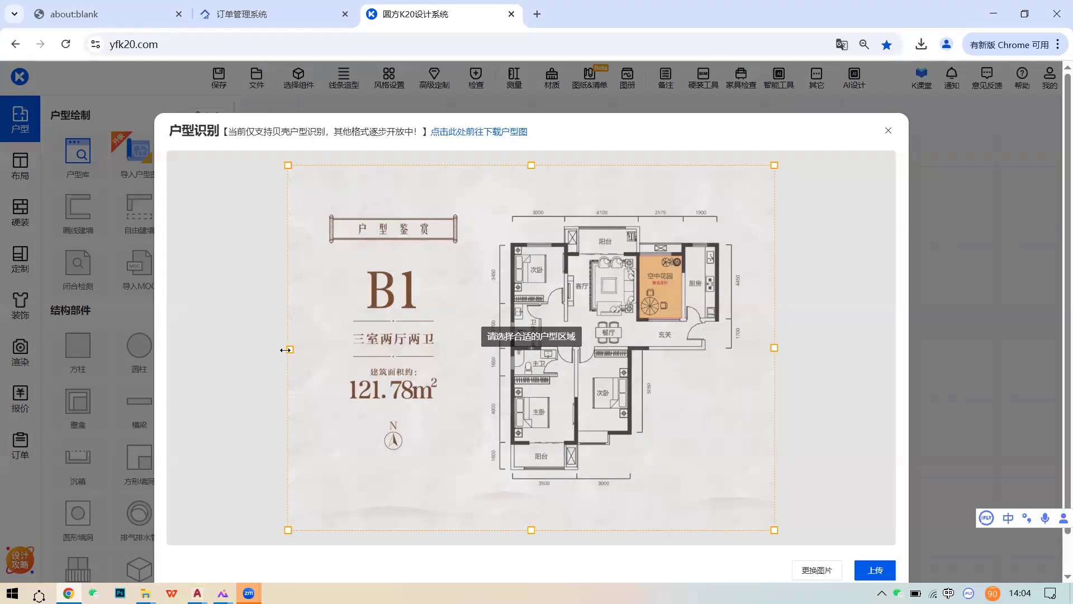
- Crop the image tightly around the B1 plan on all four sides and upload it
{"action": "left_click_drag", "start_coordinate": [289, 351], "coordinate": [490, 371]}
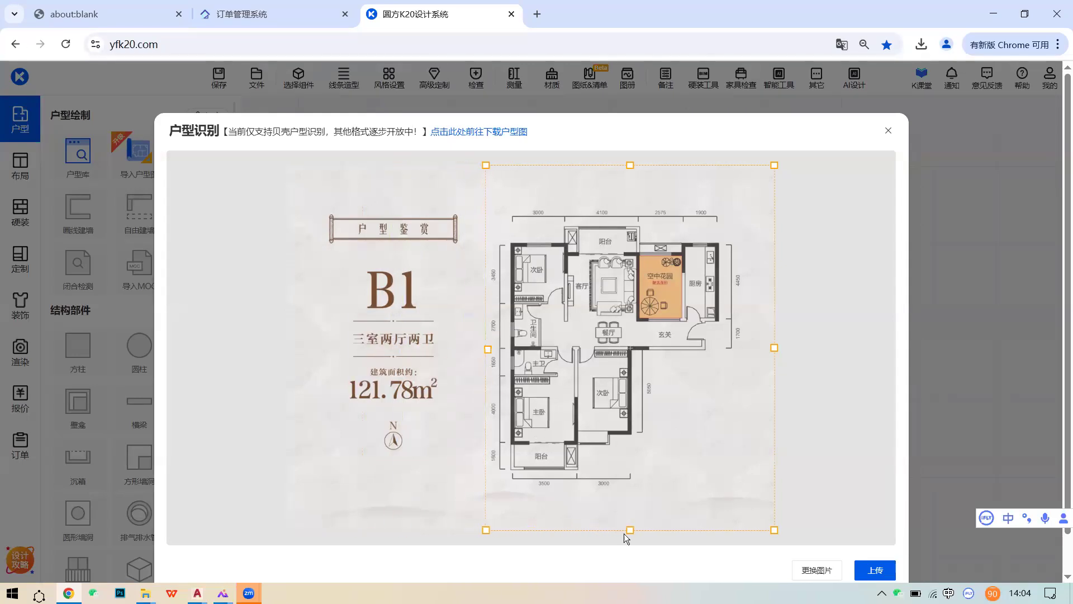
{"action": "left_click_drag", "start_coordinate": [629, 522], "coordinate": [632, 486]}
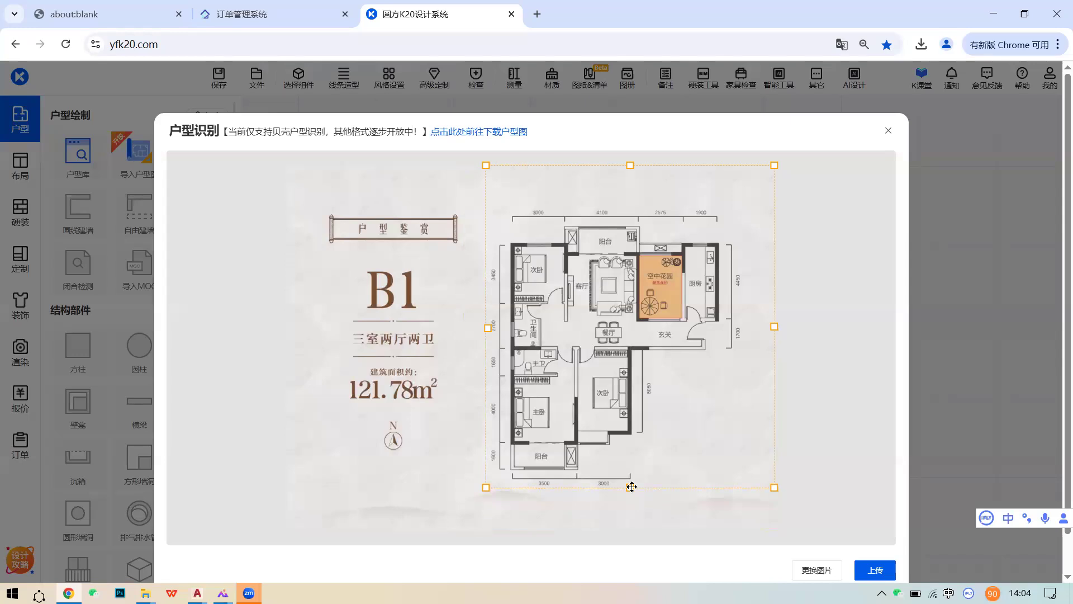
{"action": "left_click_drag", "start_coordinate": [774, 325], "coordinate": [745, 328]}
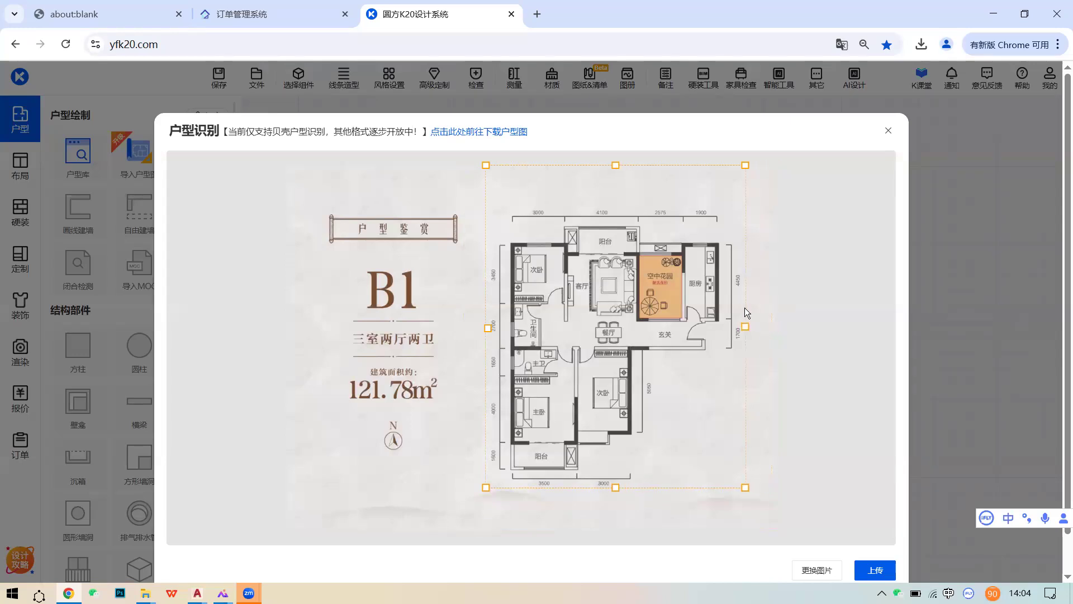
{"action": "left_click_drag", "start_coordinate": [615, 165], "coordinate": [615, 203]}
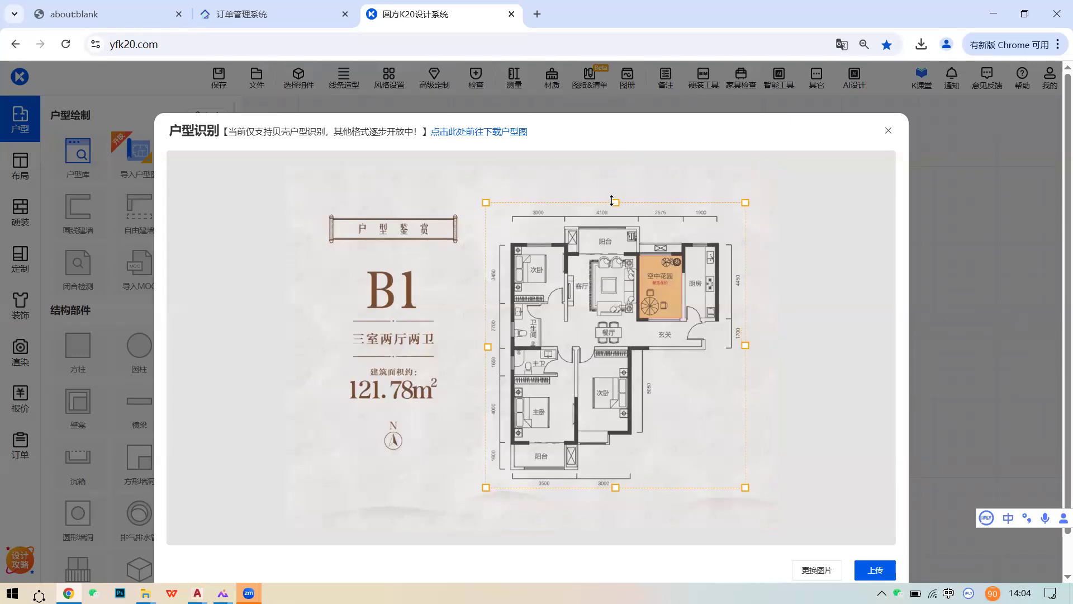
{"action": "left_click", "coordinate": [883, 571]}
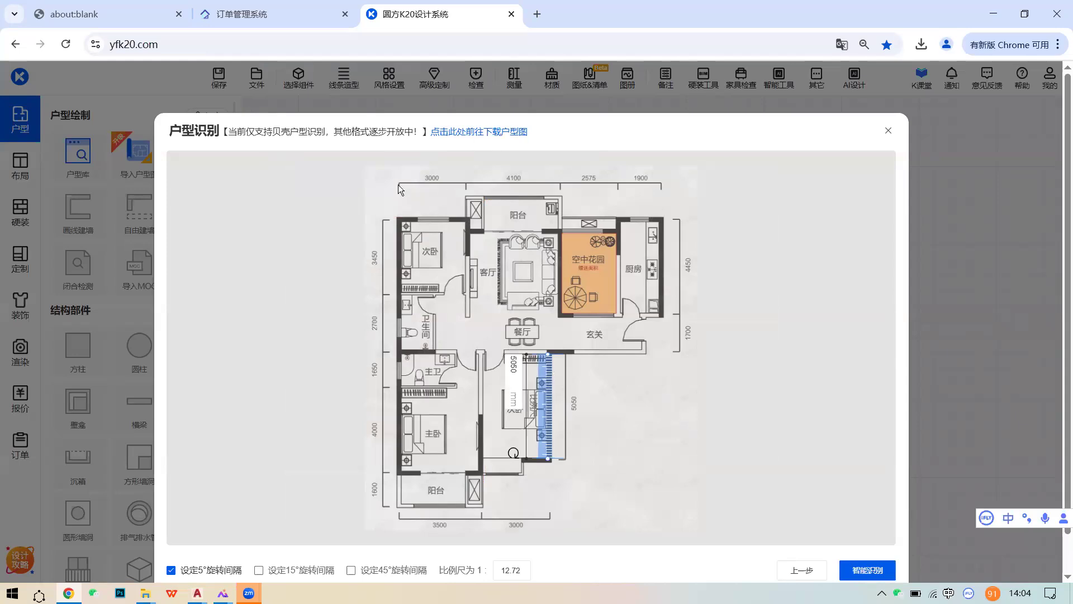
- Align the scale ruler to the 5050 mm dimension (1:12.72) and run 智能识别
{"action": "left_click_drag", "start_coordinate": [555, 413], "coordinate": [635, 413]}
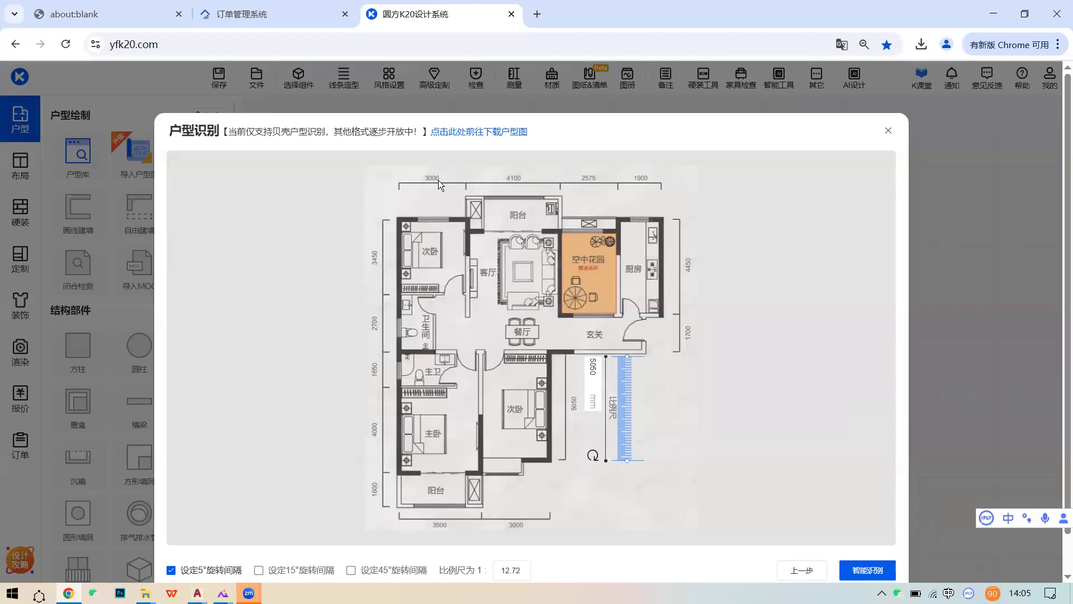
{"action": "mouse_move", "coordinate": [628, 414]}
{"action": "left_mouse_down"}
{"action": "mouse_move", "coordinate": [608, 409]}
{"action": "mouse_move", "coordinate": [622, 405]}
{"action": "mouse_move", "coordinate": [615, 422]}
{"action": "left_mouse_up"}
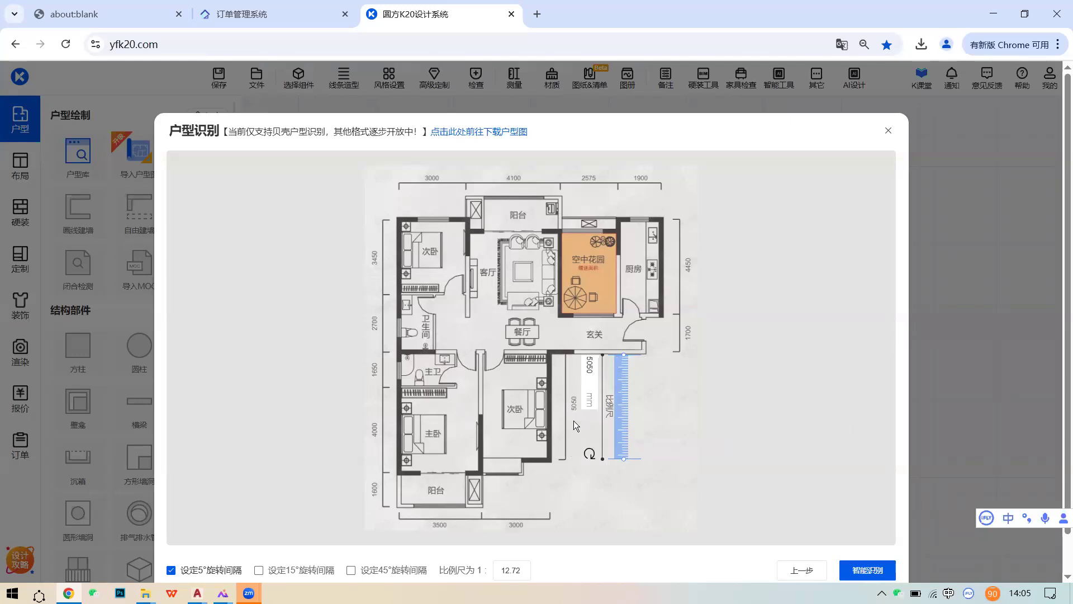
{"action": "left_click", "coordinate": [875, 575]}
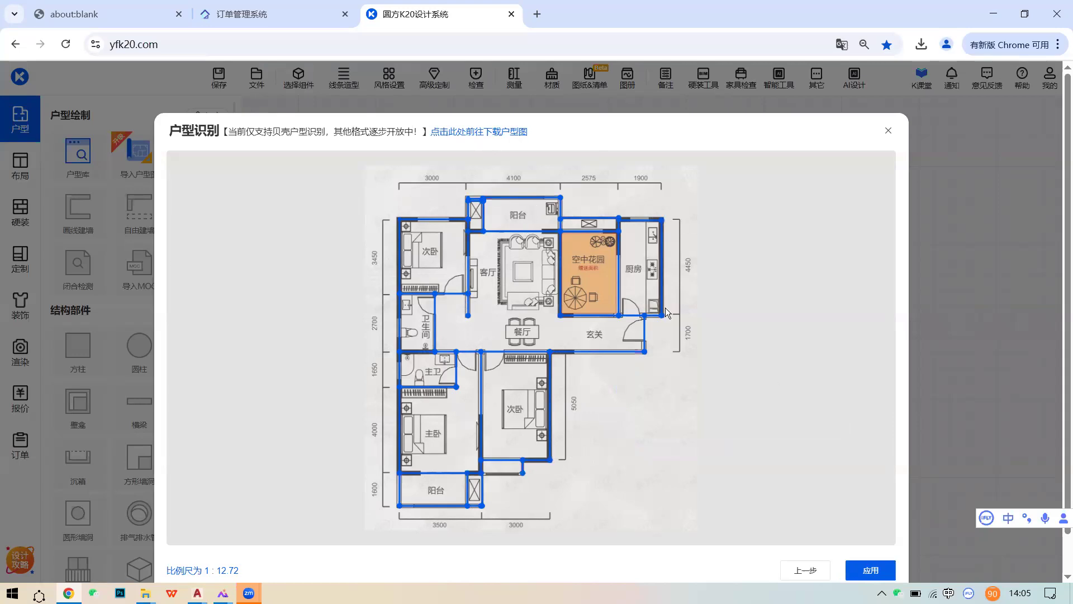
- Apply the recognition to generate B1's walls and labelled rooms with areas
{"action": "left_click", "coordinate": [875, 570]}
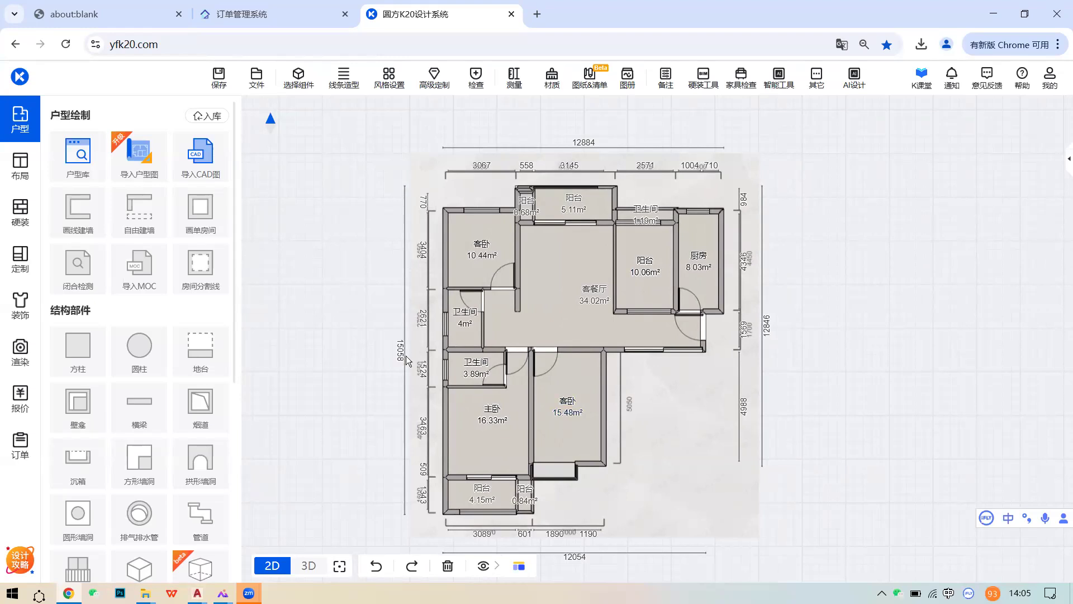
- Show the desktop, then bring the K20 floor-plan browser window back
{"action": "scroll", "coordinate": [645, 314], "scroll_direction": "up", "scroll_amount": 1}
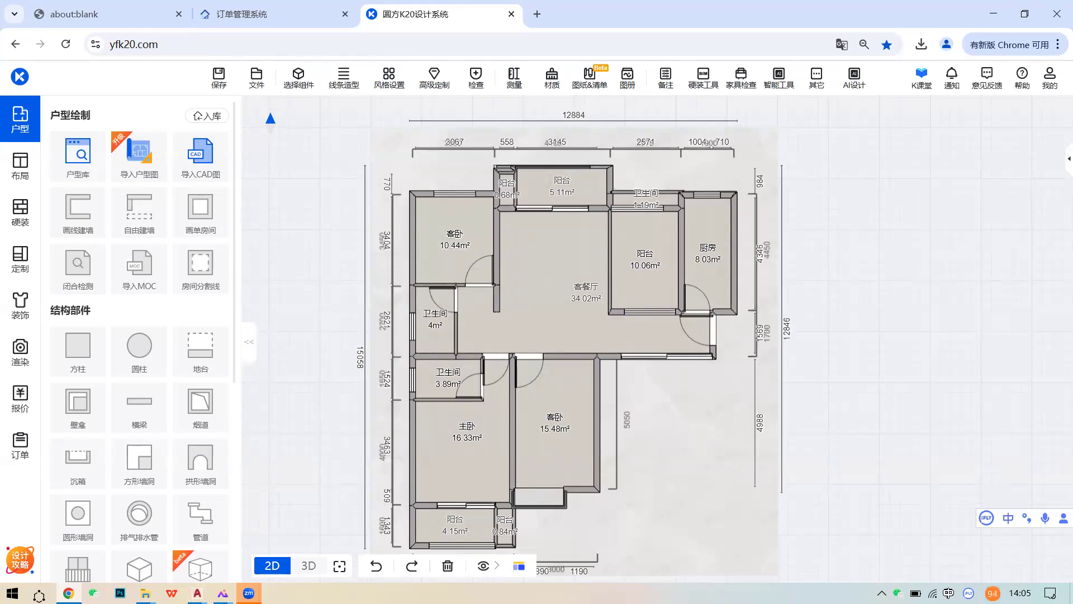
{"action": "right_click", "coordinate": [473, 593]}
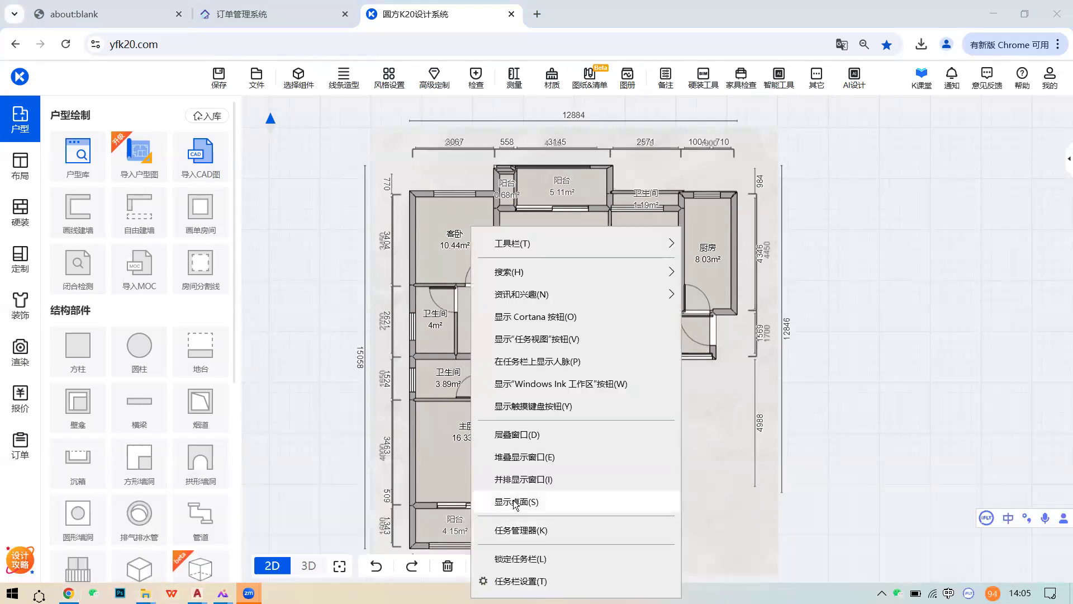
{"action": "left_click", "coordinate": [512, 499]}
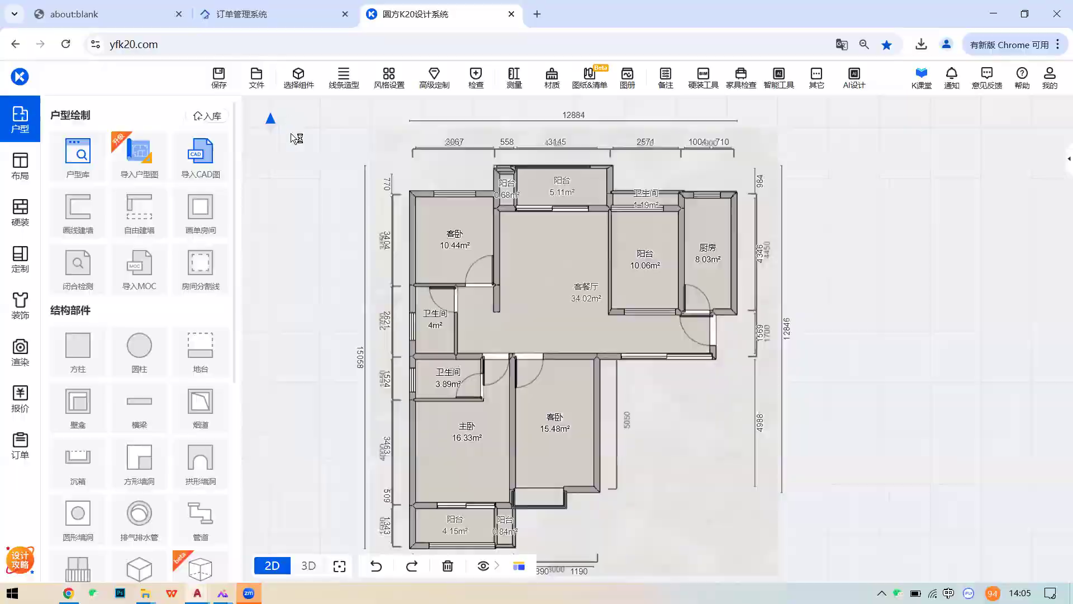
{"action": "key", "text": "super+d"}
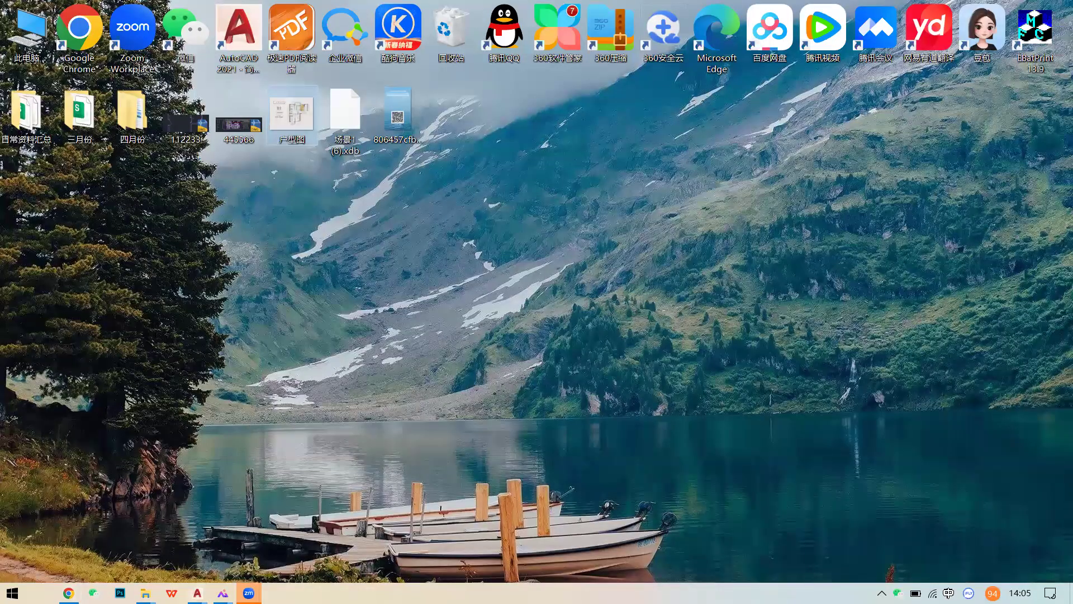
{"action": "left_click", "coordinate": [68, 593]}
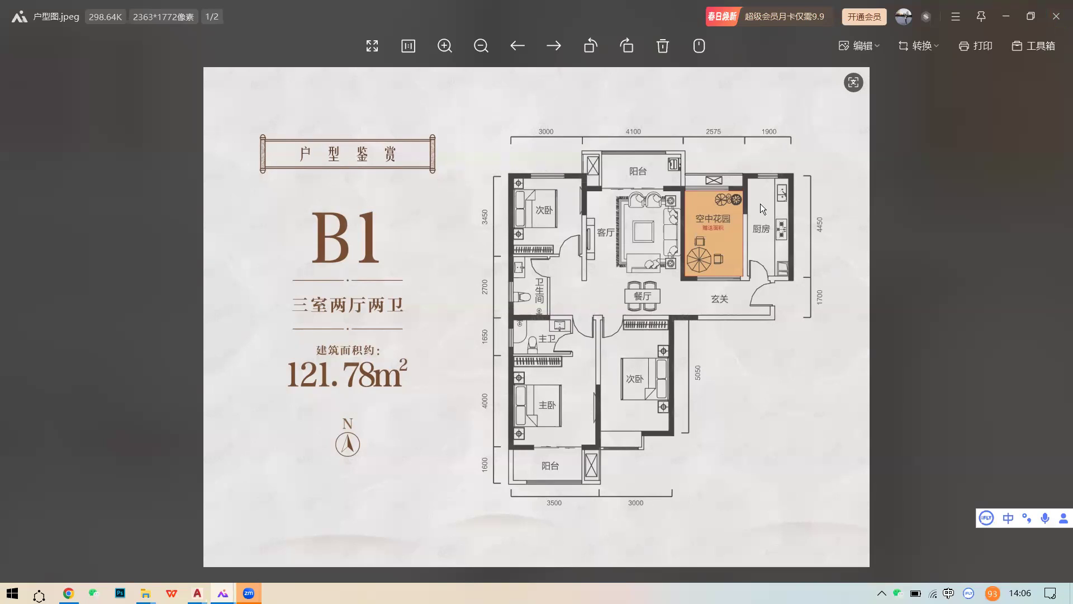
- Close the reference image, then select the underlay image and the small balcony's top wall
{"action": "left_click", "coordinate": [1056, 16]}
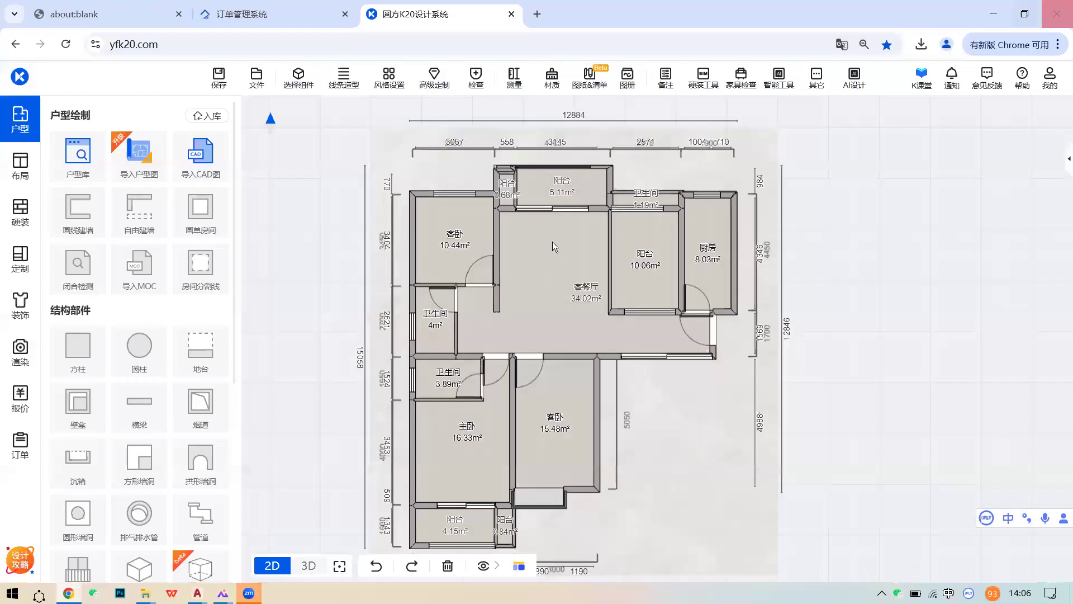
{"action": "middle_click_drag", "start_coordinate": [516, 172], "coordinate": [550, 190]}
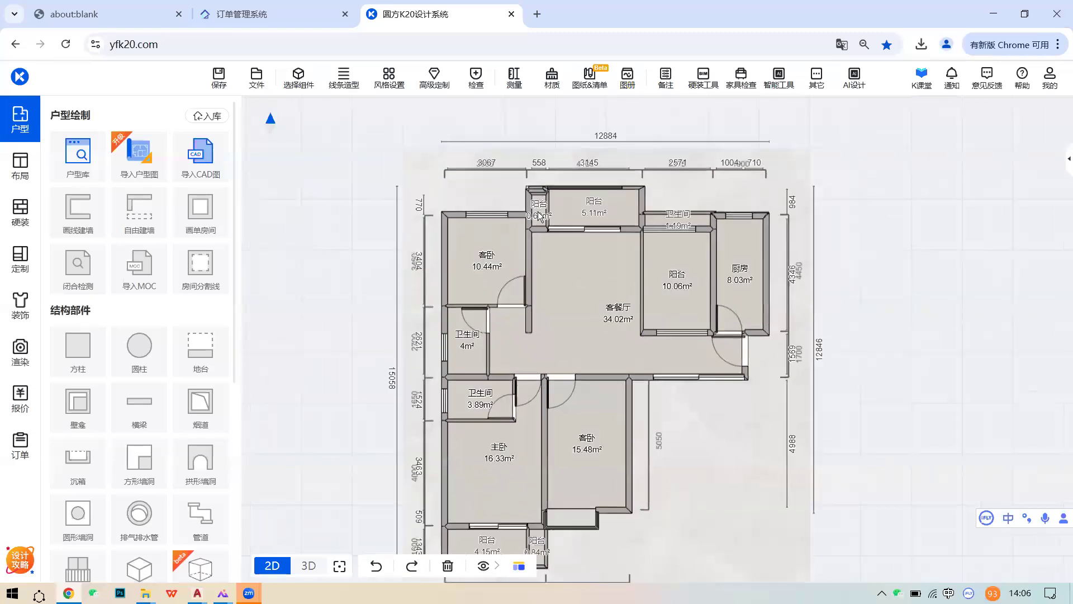
{"action": "scroll", "coordinate": [550, 190], "scroll_direction": "up", "scroll_amount": 1}
{"action": "scroll", "coordinate": [550, 190], "scroll_direction": "up", "scroll_amount": 1}
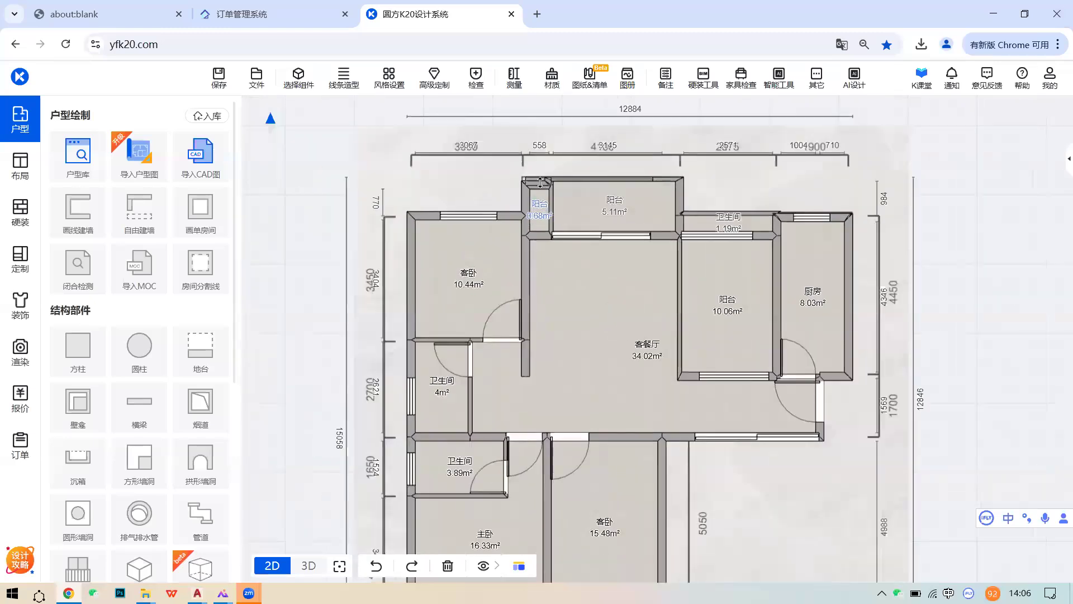
{"action": "left_click", "coordinate": [541, 194]}
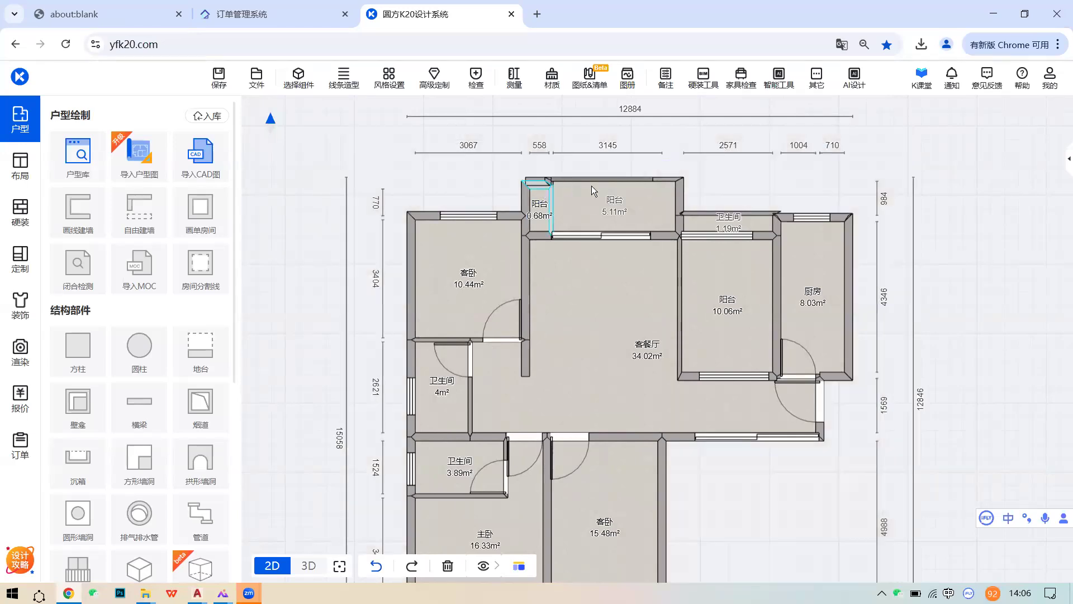
{"action": "scroll", "coordinate": [566, 189], "scroll_direction": "up", "scroll_amount": 2}
{"action": "left_click", "coordinate": [523, 182]}
{"action": "left_click", "coordinate": [523, 182]}
{"action": "left_click", "coordinate": [523, 182]}
- Preview the plan in the 3D 顶视 top view, then return to 2D
{"action": "scroll", "coordinate": [618, 301], "scroll_direction": "down", "scroll_amount": 2}
{"action": "scroll", "coordinate": [617, 366], "scroll_direction": "down", "scroll_amount": 1}
{"action": "middle_click_drag", "start_coordinate": [622, 396], "coordinate": [626, 330]}
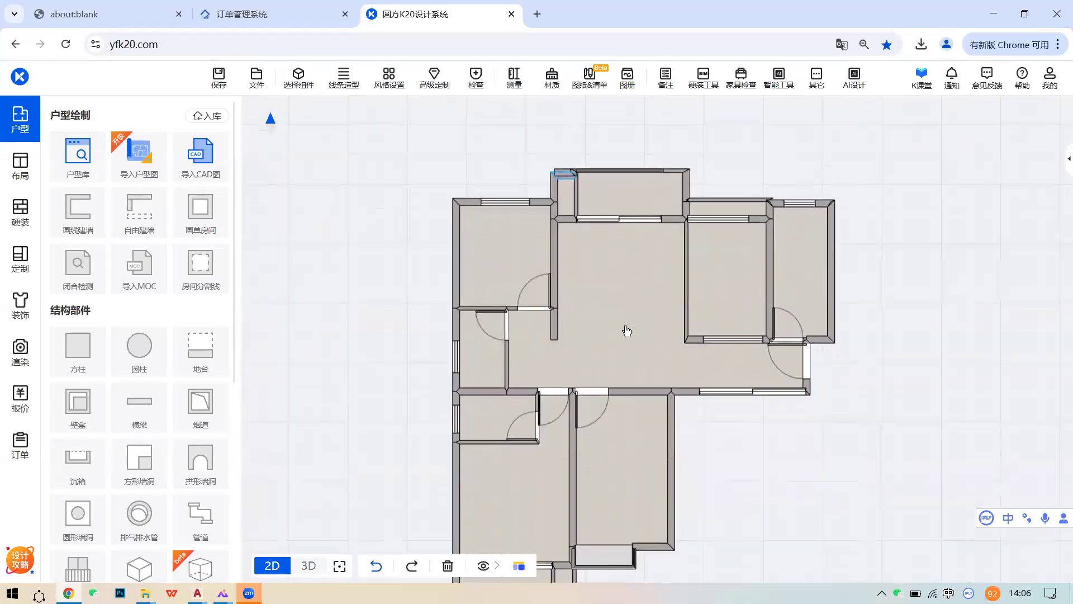
{"action": "middle_click_drag", "start_coordinate": [641, 407], "coordinate": [657, 355]}
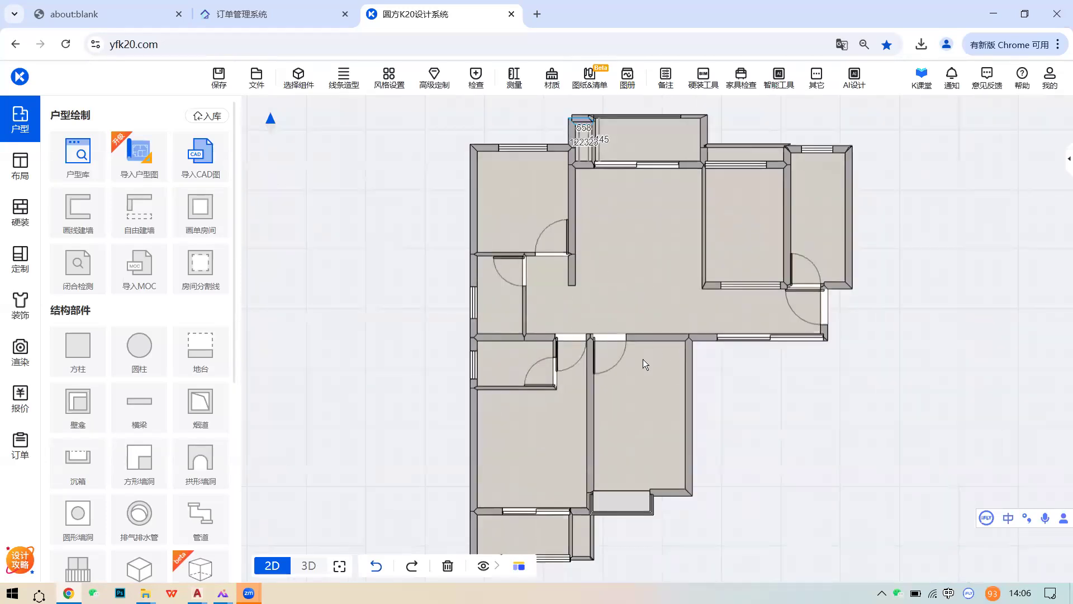
{"action": "mouse_move", "coordinate": [302, 560]}
{"action": "left_click", "coordinate": [311, 446]}
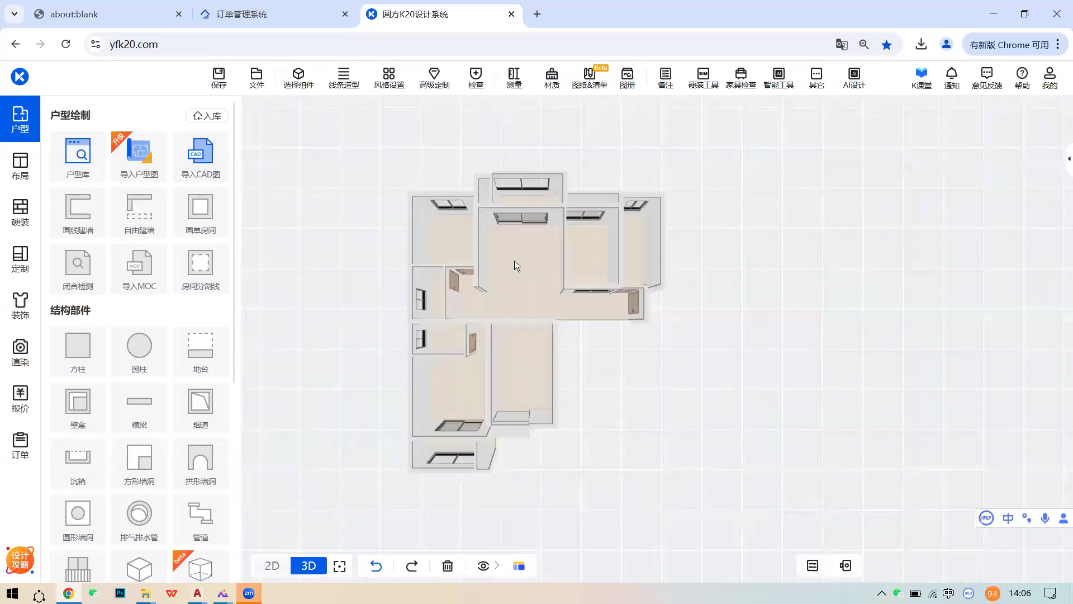
{"action": "left_click", "coordinate": [272, 565]}
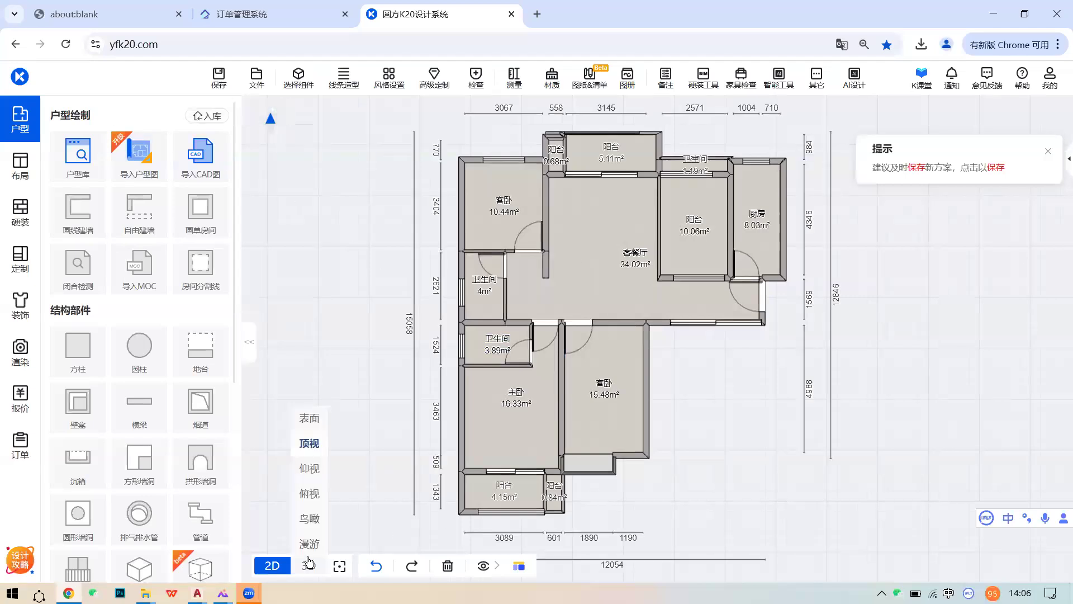
- Review the 主卧 and 客餐厅 room settings, reposition the plan, then go to the desktop
{"action": "left_click", "coordinate": [544, 409]}
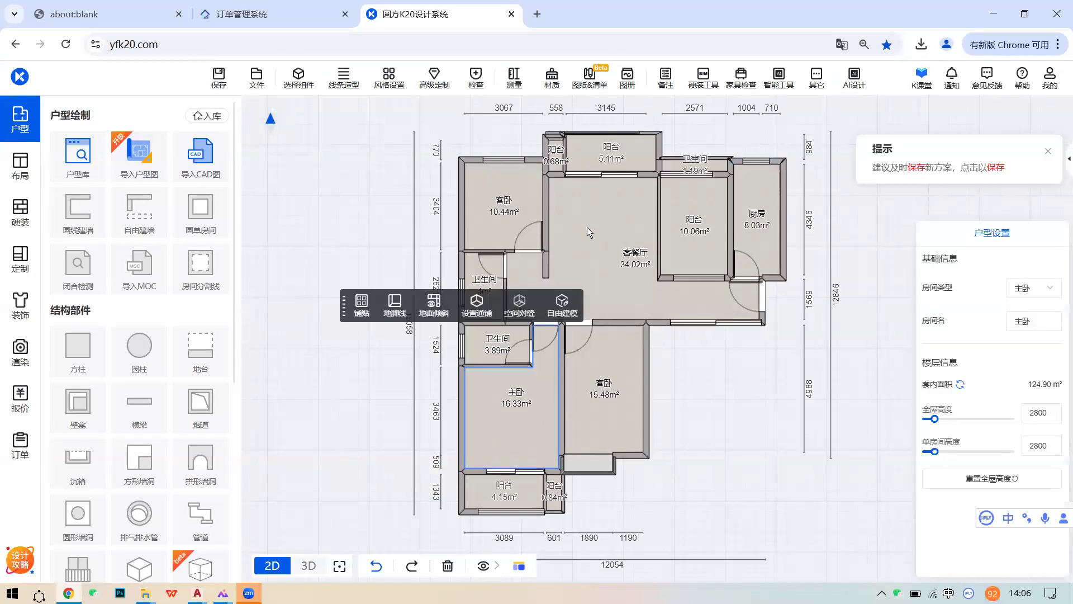
{"action": "left_click", "coordinate": [604, 234]}
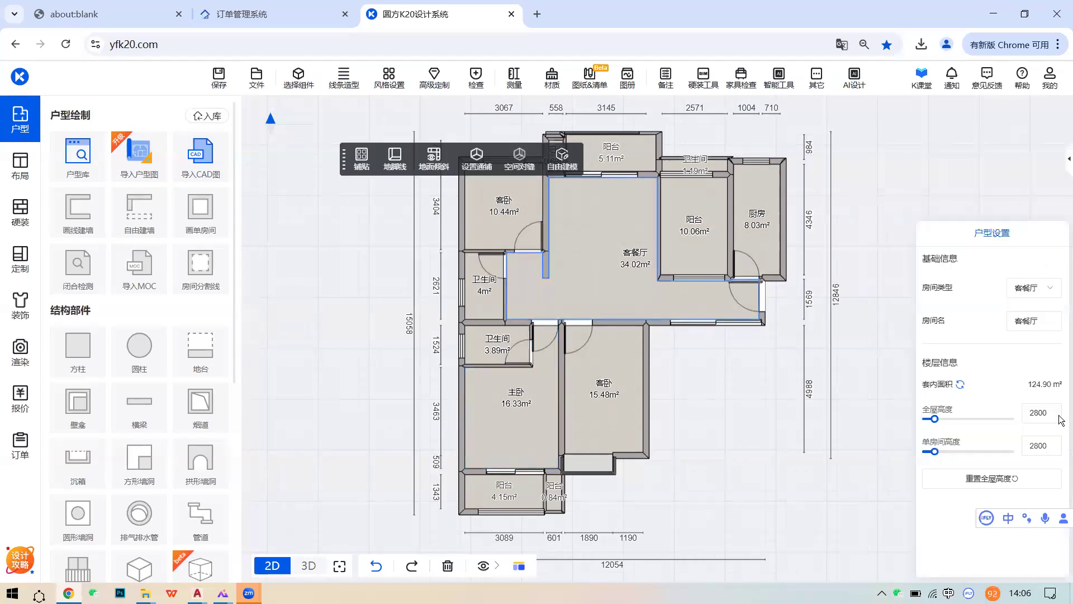
{"action": "left_click_drag", "start_coordinate": [619, 305], "coordinate": [625, 440]}
{"action": "left_click_drag", "start_coordinate": [638, 361], "coordinate": [638, 294]}
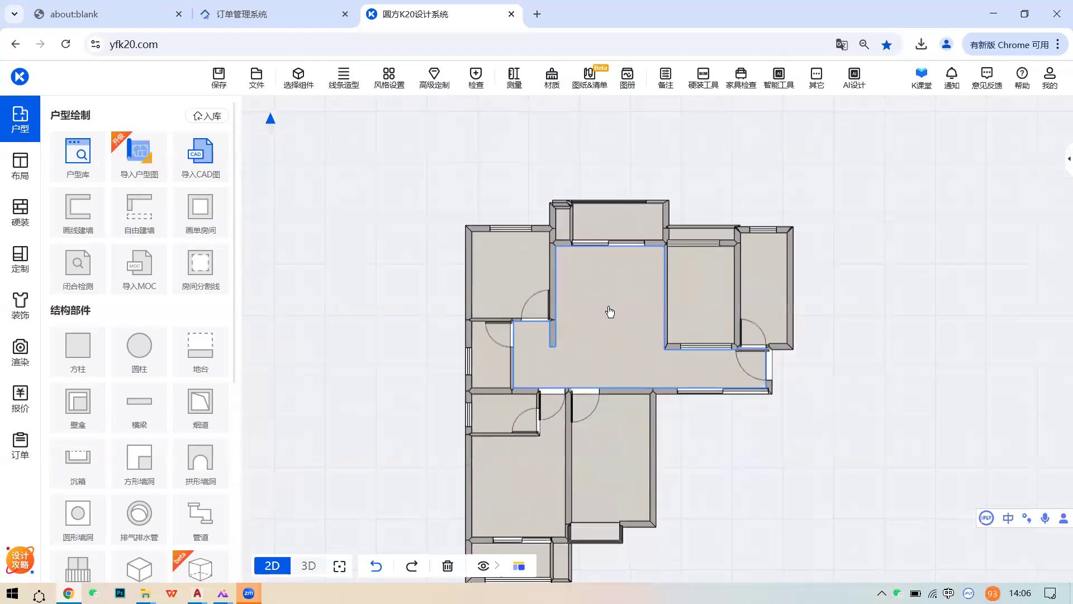
{"action": "left_click_drag", "start_coordinate": [577, 347], "coordinate": [589, 288]}
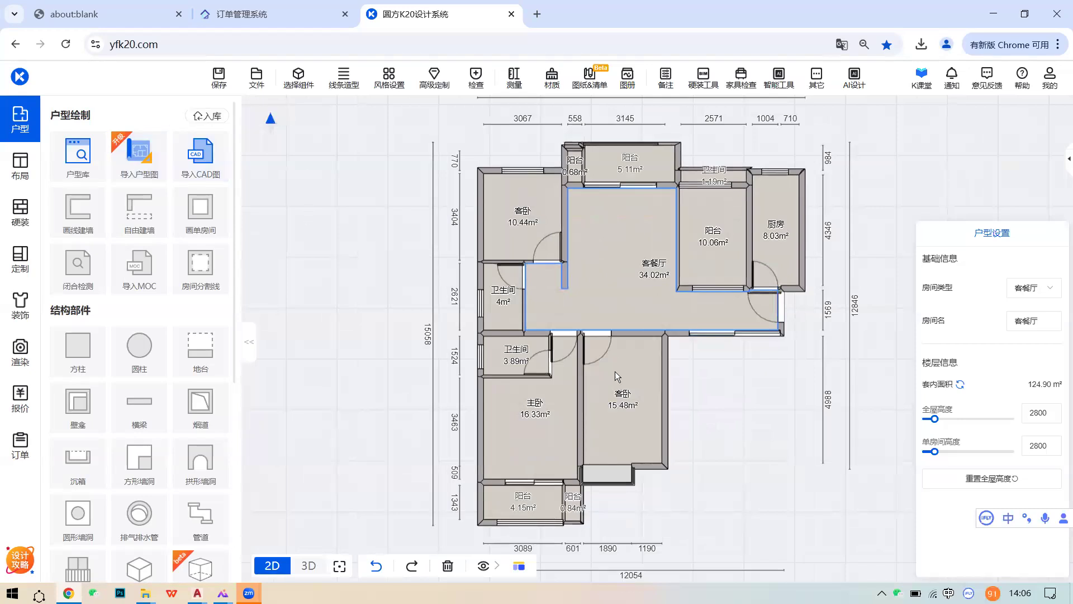
{"action": "key", "text": "alt+Tab"}
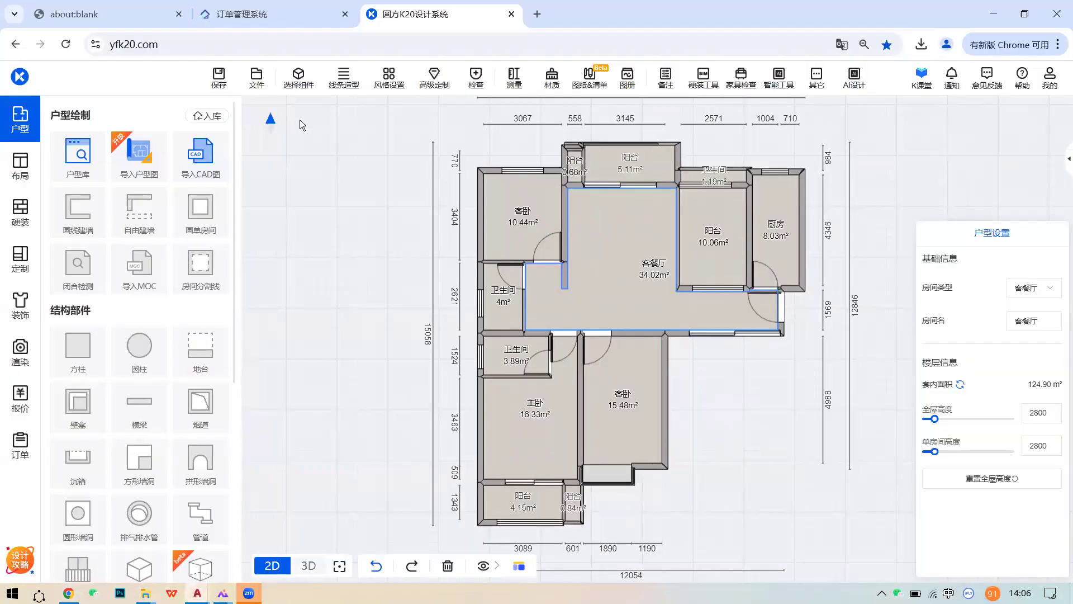
{"action": "key", "text": "super+d"}
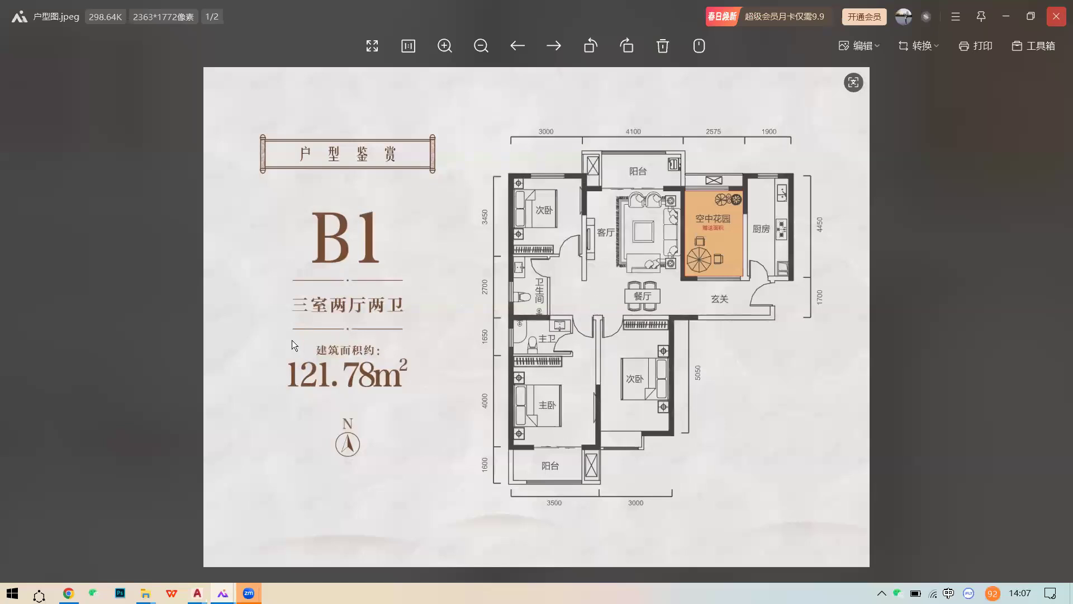
- Close the reference image and bring up 445566.dwg with its TYPE C and TYPE E plans in AutoCAD
{"action": "left_click", "coordinate": [1058, 15]}
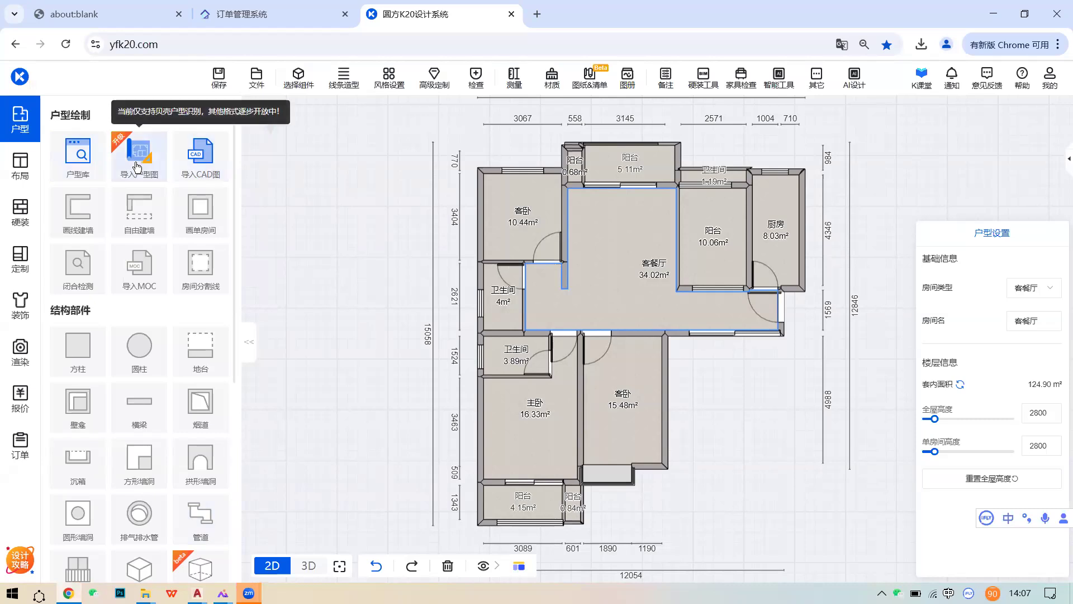
{"action": "mouse_move", "coordinate": [198, 592]}
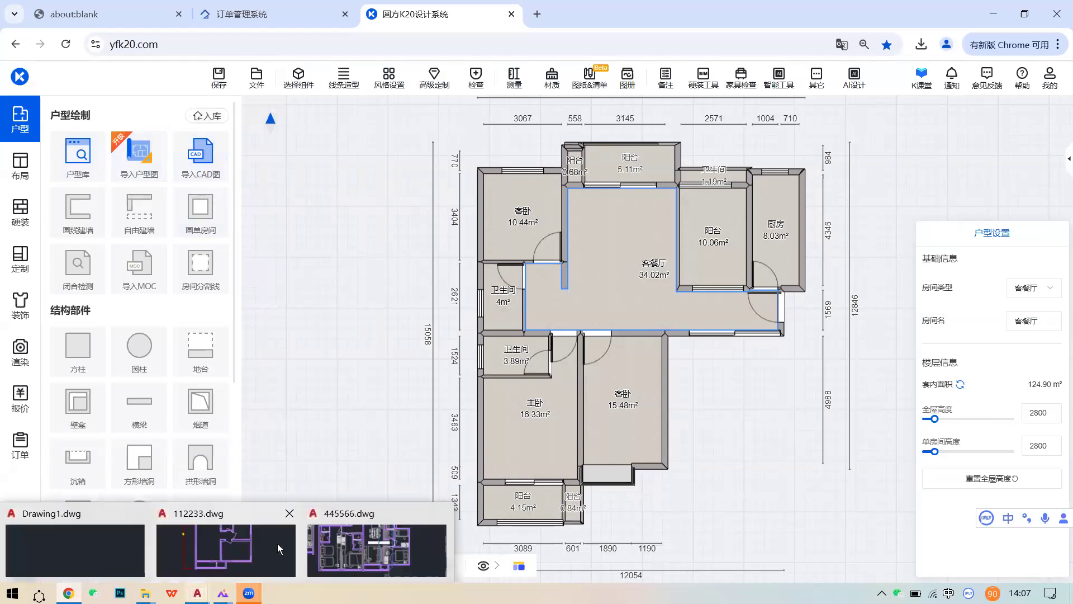
{"action": "left_click", "coordinate": [373, 537]}
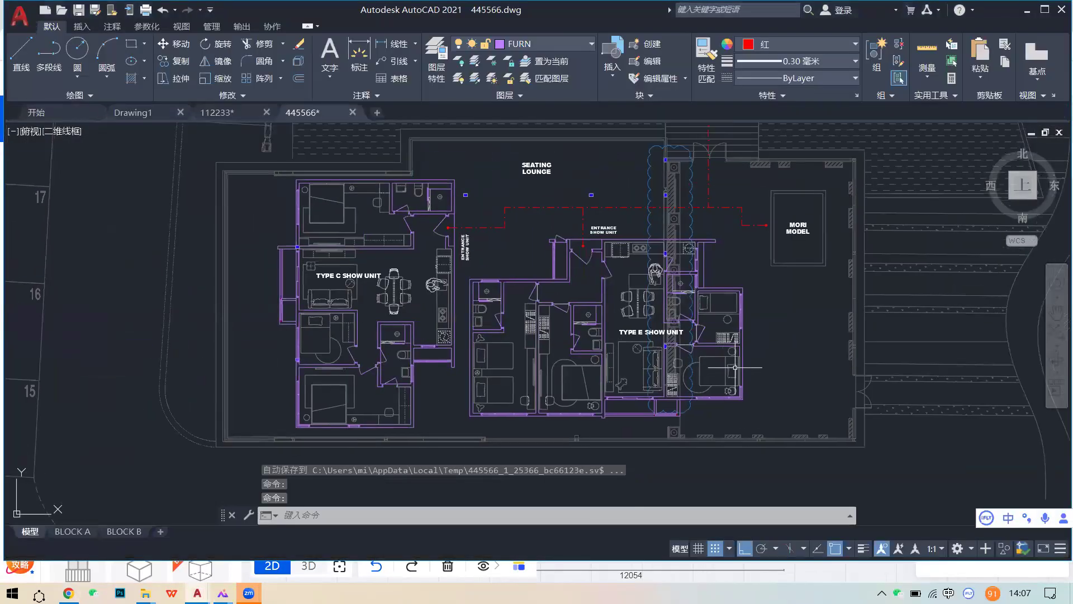
- Zoom over the 445566.dwg Type C and Type E show units, then return to K20
{"action": "scroll", "coordinate": [779, 364], "scroll_direction": "down", "scroll_amount": 2}
{"action": "scroll", "coordinate": [773, 368], "scroll_direction": "down", "scroll_amount": 4}
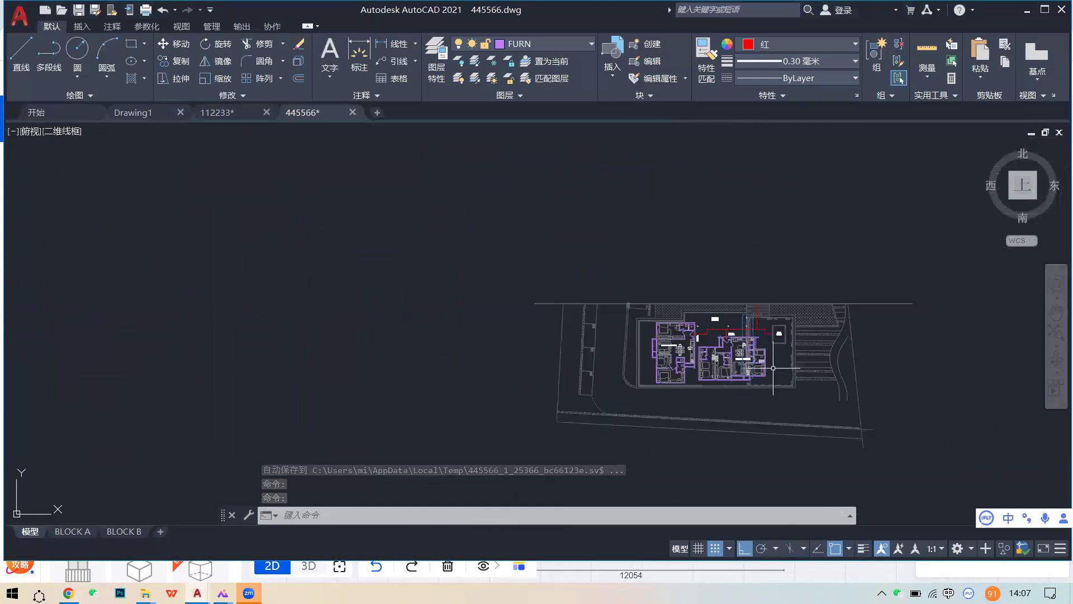
{"action": "scroll", "coordinate": [791, 370], "scroll_direction": "up", "scroll_amount": 2}
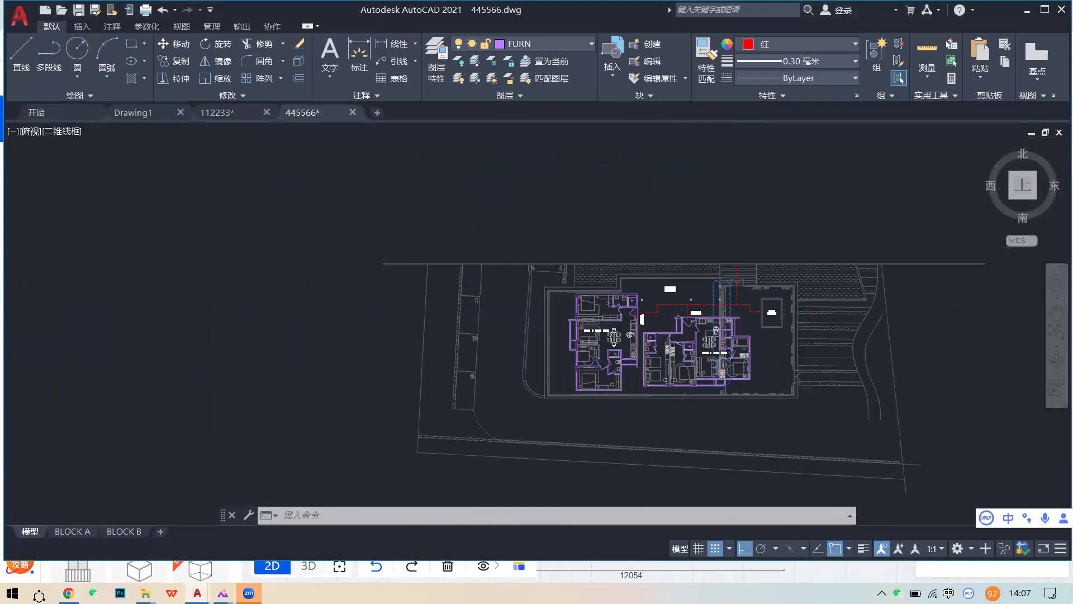
{"action": "scroll", "coordinate": [779, 372], "scroll_direction": "up", "scroll_amount": 4}
{"action": "scroll", "coordinate": [714, 364], "scroll_direction": "up", "scroll_amount": 1}
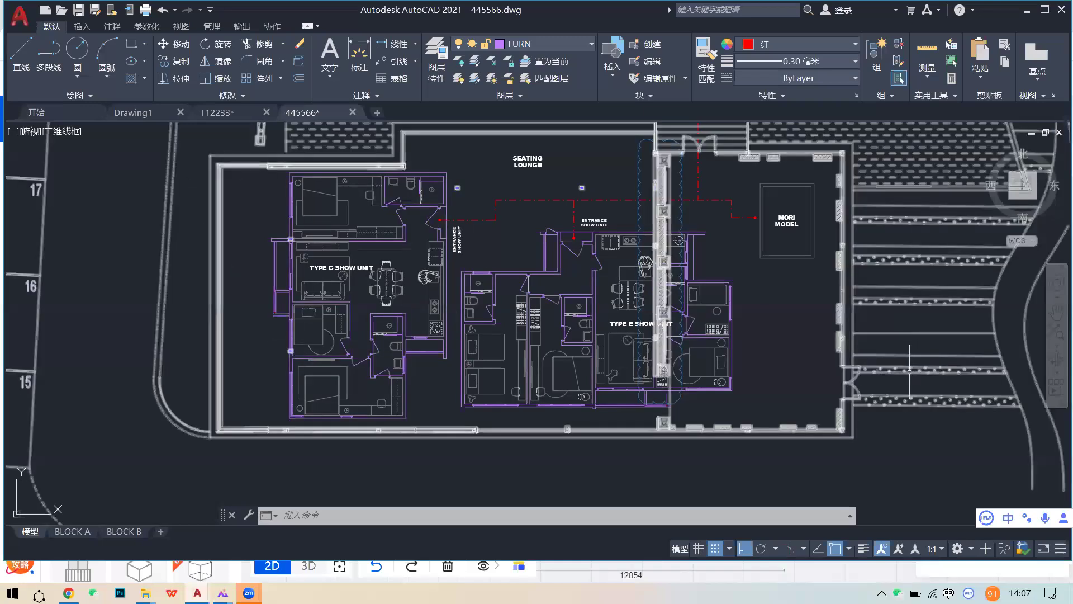
{"action": "scroll", "coordinate": [808, 373], "scroll_direction": "down", "scroll_amount": 4}
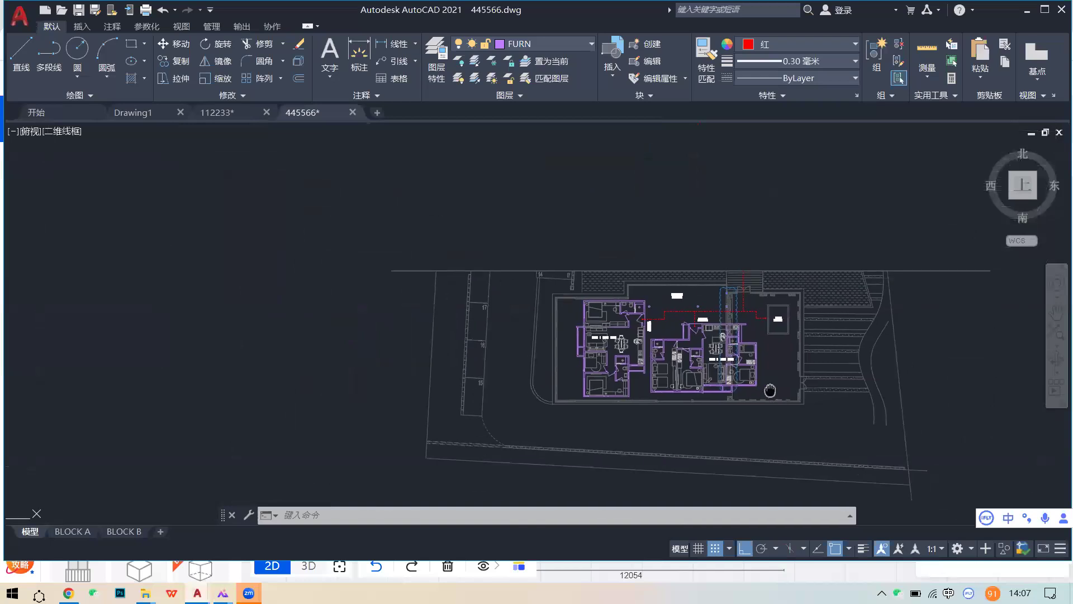
{"action": "scroll", "coordinate": [754, 386], "scroll_direction": "up", "scroll_amount": 4}
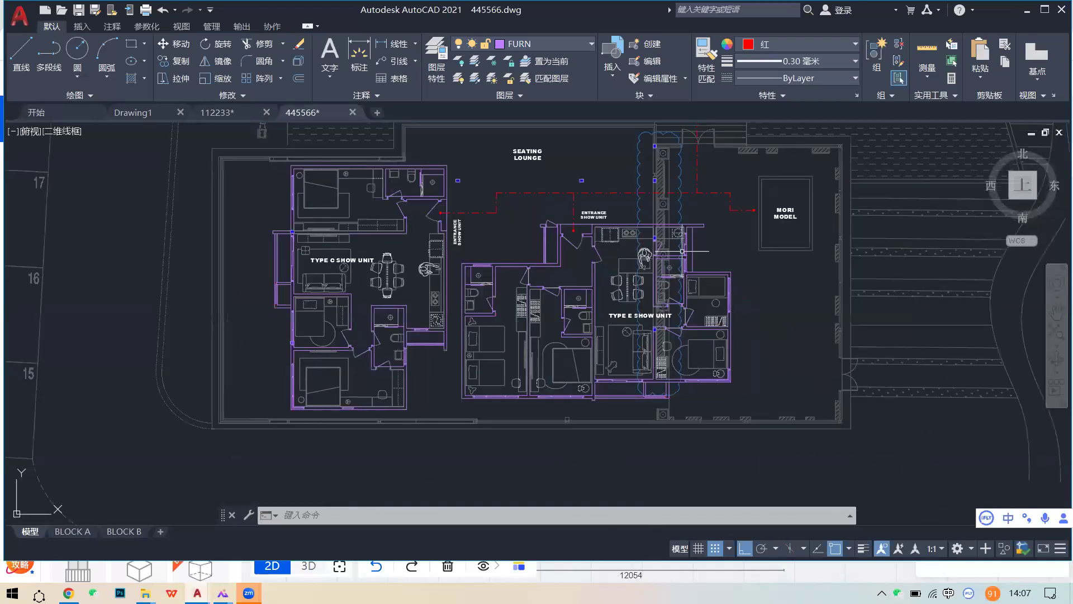
{"action": "scroll", "coordinate": [693, 361], "scroll_direction": "down", "scroll_amount": 2}
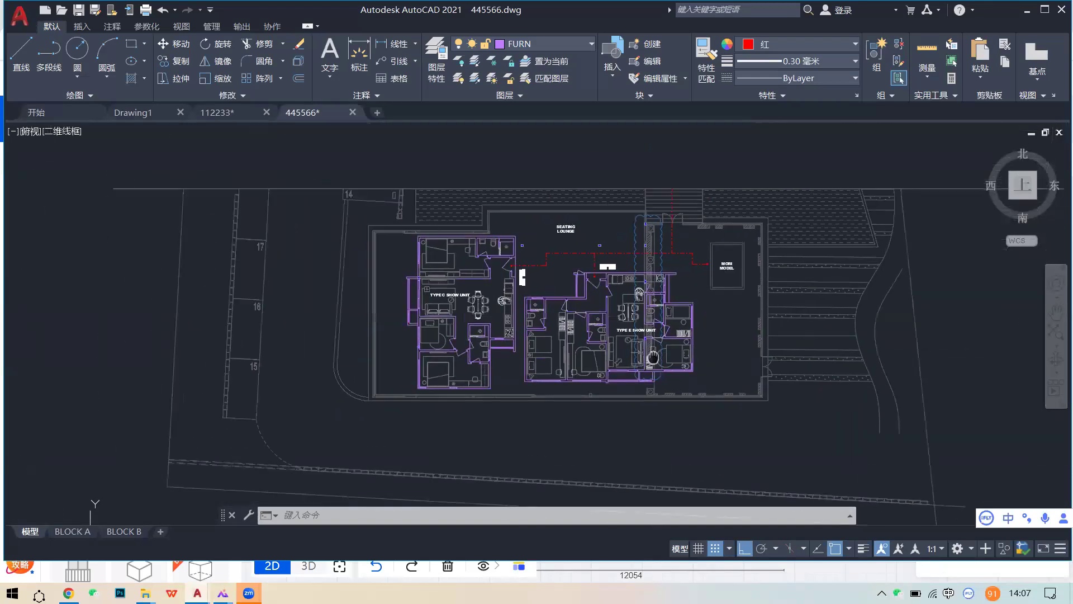
{"action": "scroll", "coordinate": [794, 294], "scroll_direction": "up", "scroll_amount": 2}
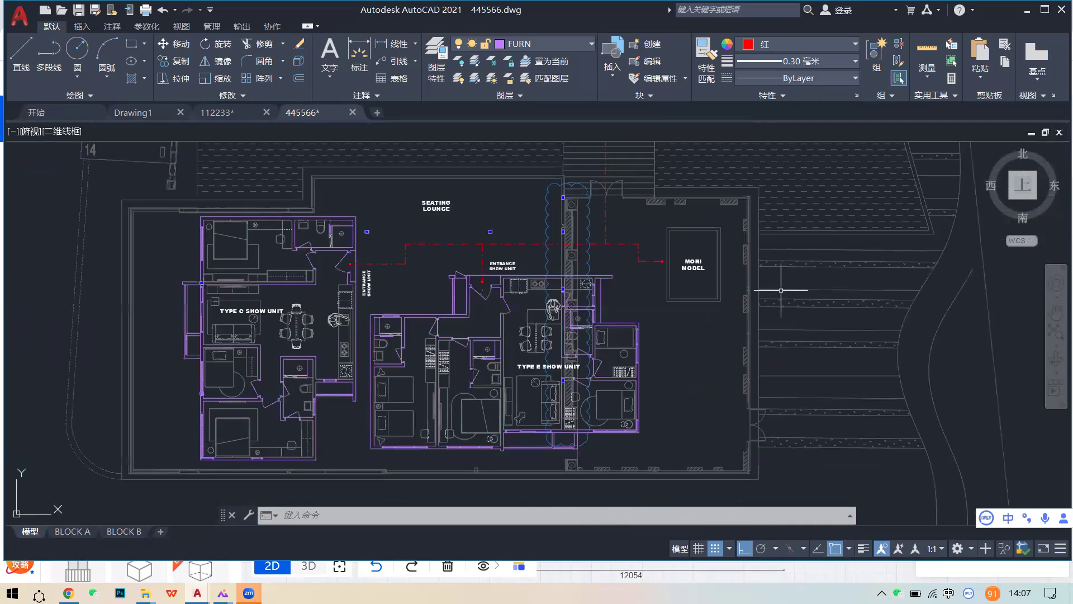
{"action": "left_click", "coordinate": [69, 593]}
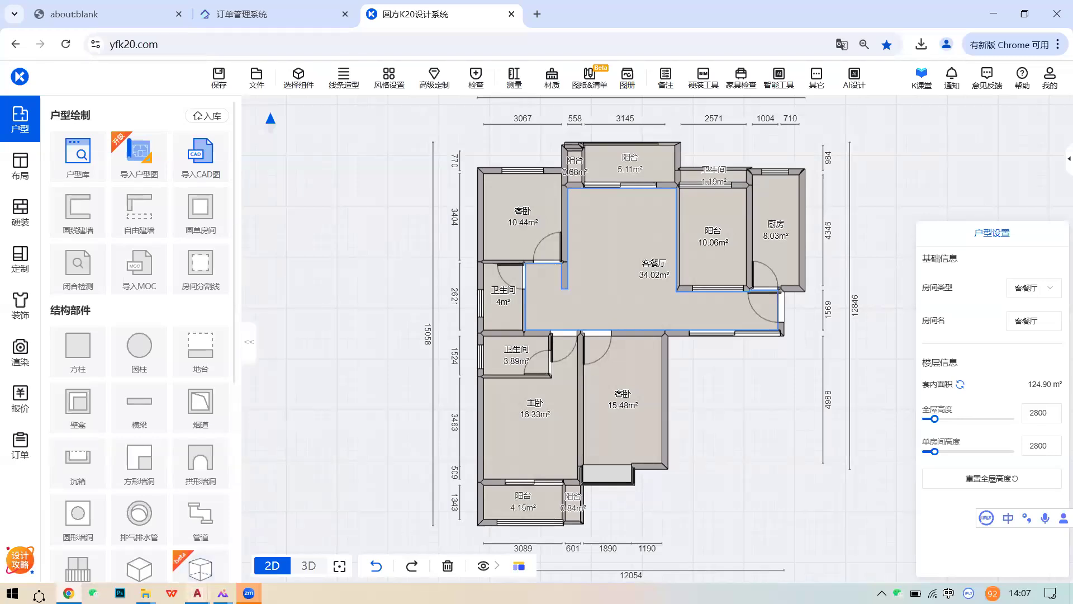
- Bring the AutoCAD 445566.dwg window back in front of K20 with Alt+Tab
{"action": "key", "text": "alt+Tab"}
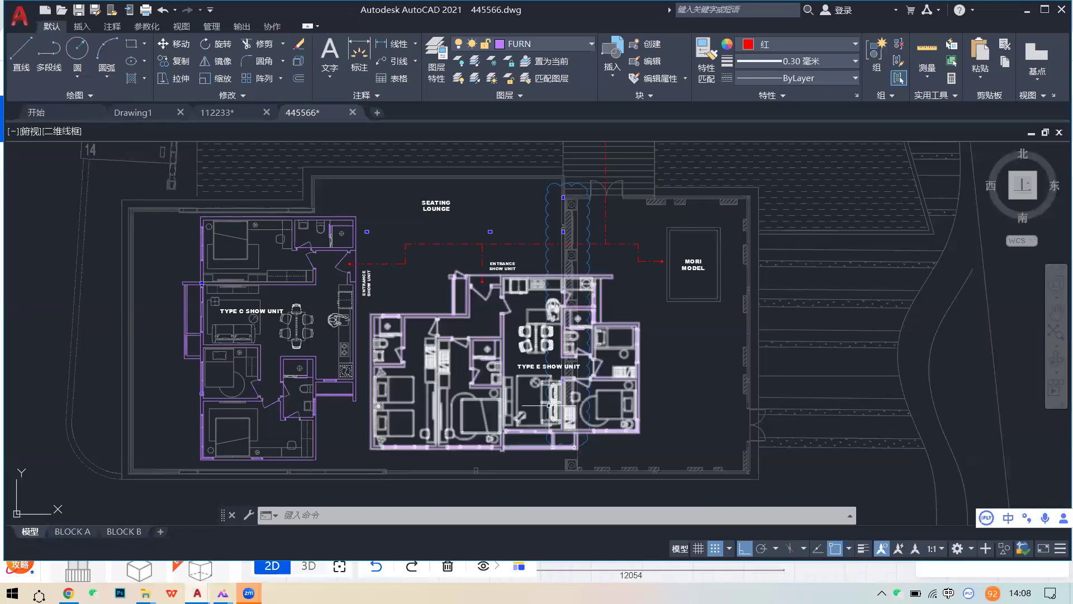
- Pan and zoom the 445566 plan onto the TYPE E SHOW UNIT
{"action": "middle_click_drag", "start_coordinate": [521, 411], "coordinate": [575, 388]}
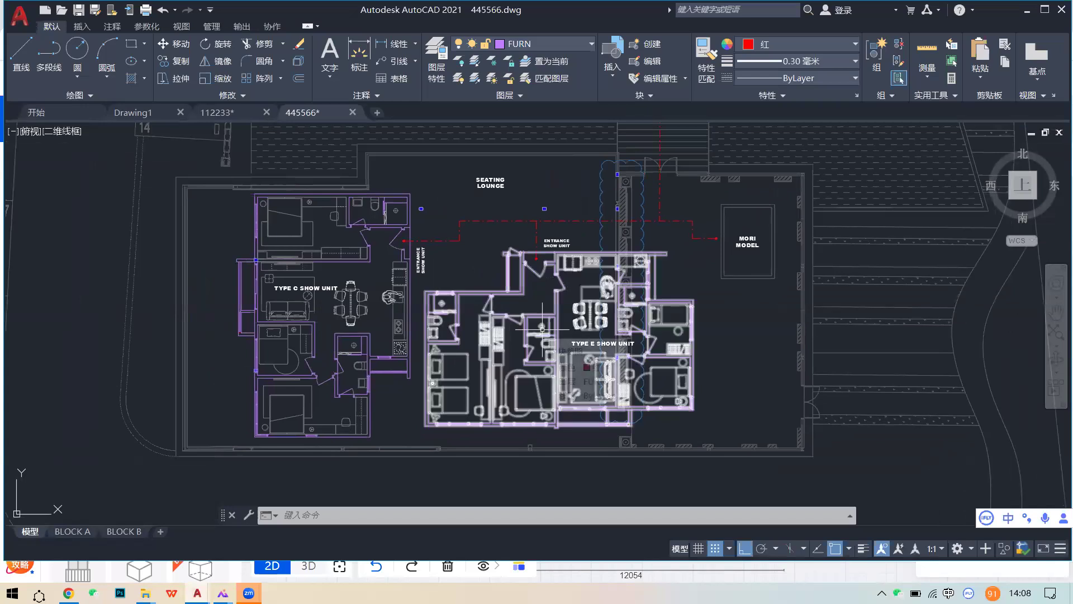
{"action": "scroll", "coordinate": [540, 335], "scroll_direction": "up", "scroll_amount": 2}
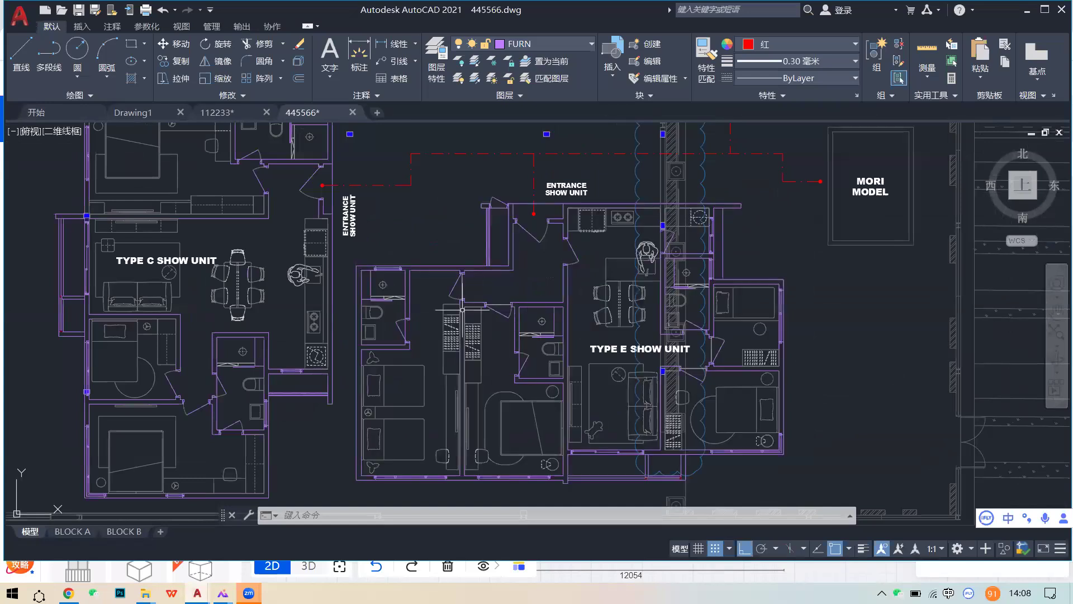
{"action": "scroll", "coordinate": [614, 378], "scroll_direction": "down", "scroll_amount": 3}
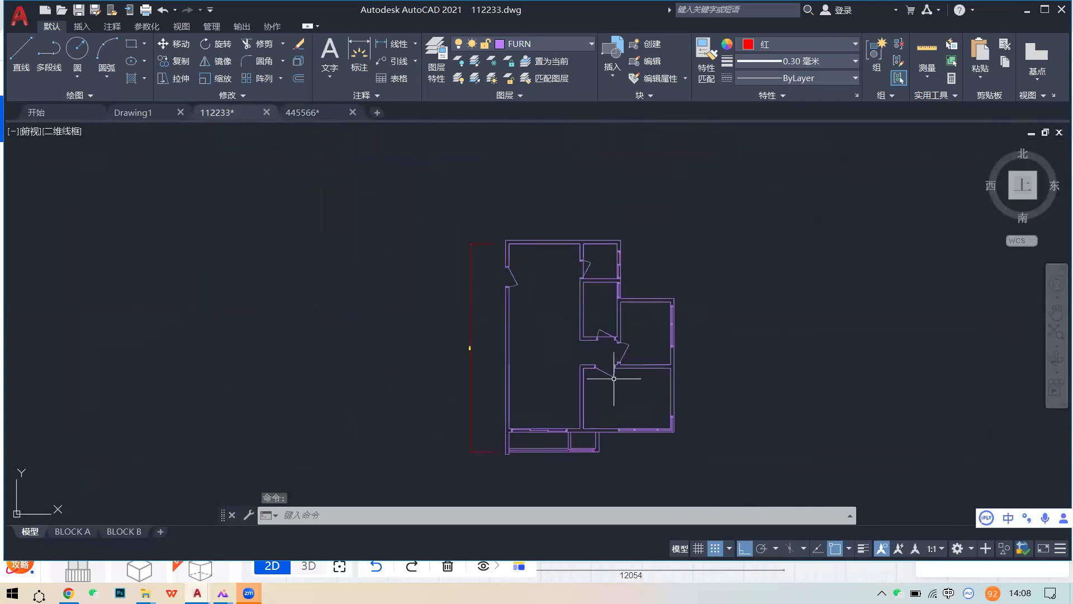
{"action": "scroll", "coordinate": [614, 378], "scroll_direction": "up", "scroll_amount": 1}
{"action": "scroll", "coordinate": [628, 364], "scroll_direction": "up", "scroll_amount": 1}
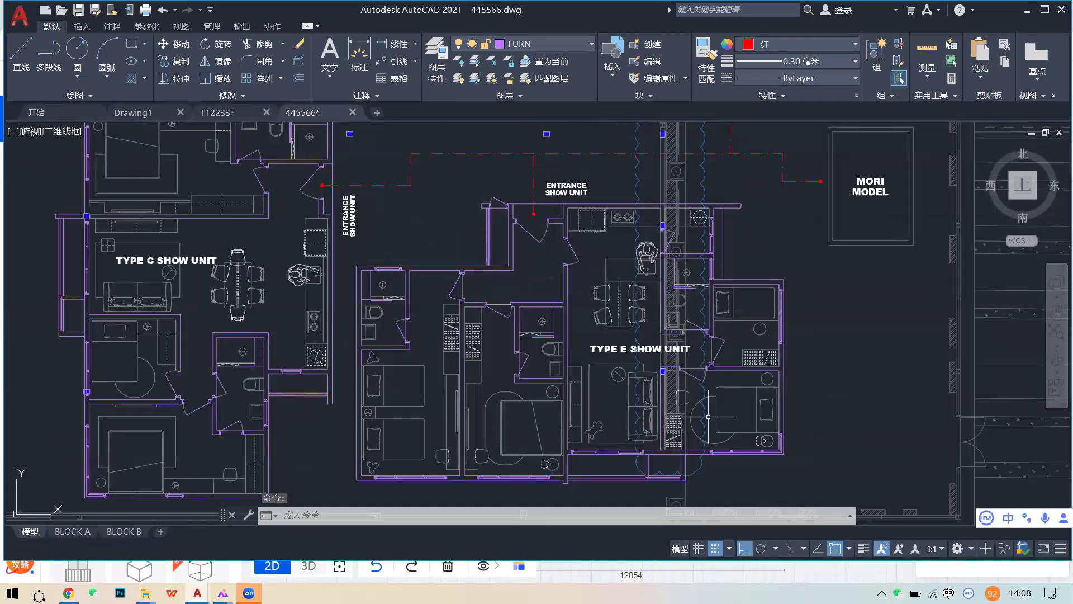
{"action": "middle_click_drag", "start_coordinate": [693, 378], "coordinate": [648, 369]}
{"action": "scroll", "coordinate": [656, 370], "scroll_direction": "up", "scroll_amount": 2}
{"action": "scroll", "coordinate": [571, 352], "scroll_direction": "down", "scroll_amount": 2}
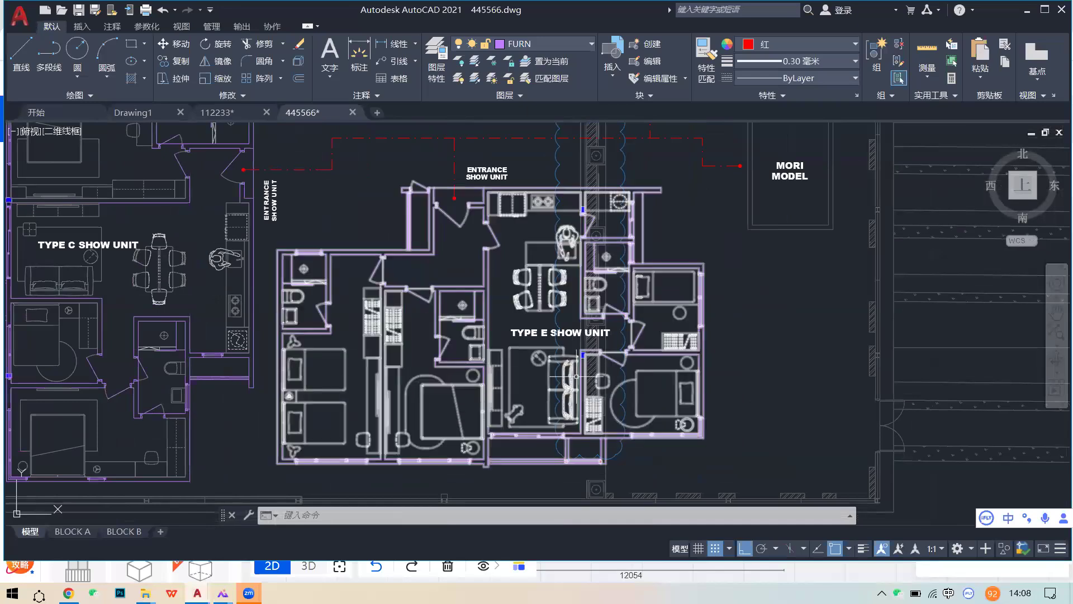
{"action": "scroll", "coordinate": [574, 384], "scroll_direction": "up", "scroll_amount": 2}
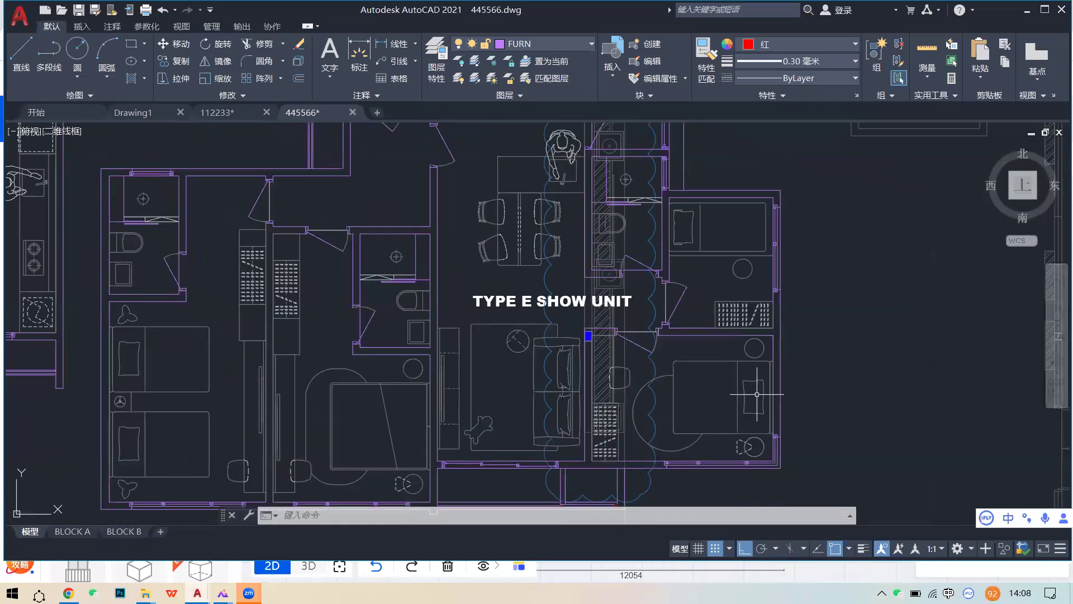
- Window-select the TYPE E unit, run W, and bring up Help with F1
{"action": "left_click", "coordinate": [548, 374]}
{"action": "left_click", "coordinate": [538, 359]}
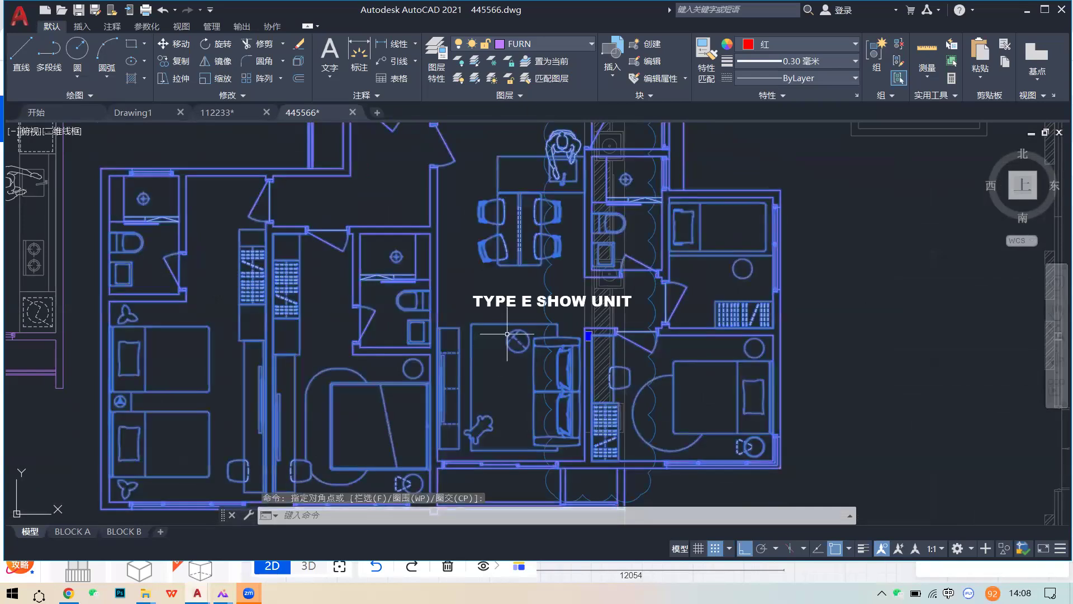
{"action": "key", "text": "Caps_Lock"}
{"action": "type", "text": "W"}
{"action": "key", "text": "space"}
{"action": "key", "text": "F1"}
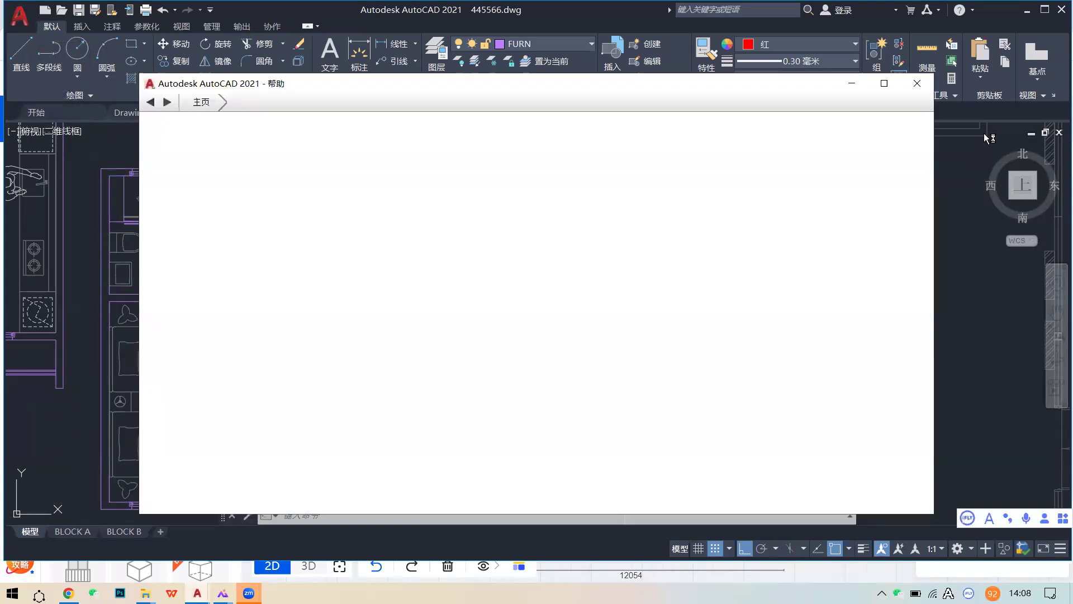
- Close Help, check a door in the 112233 drawing, then bring K20 forward
{"action": "left_click", "coordinate": [918, 79]}
{"action": "left_click", "coordinate": [215, 112]}
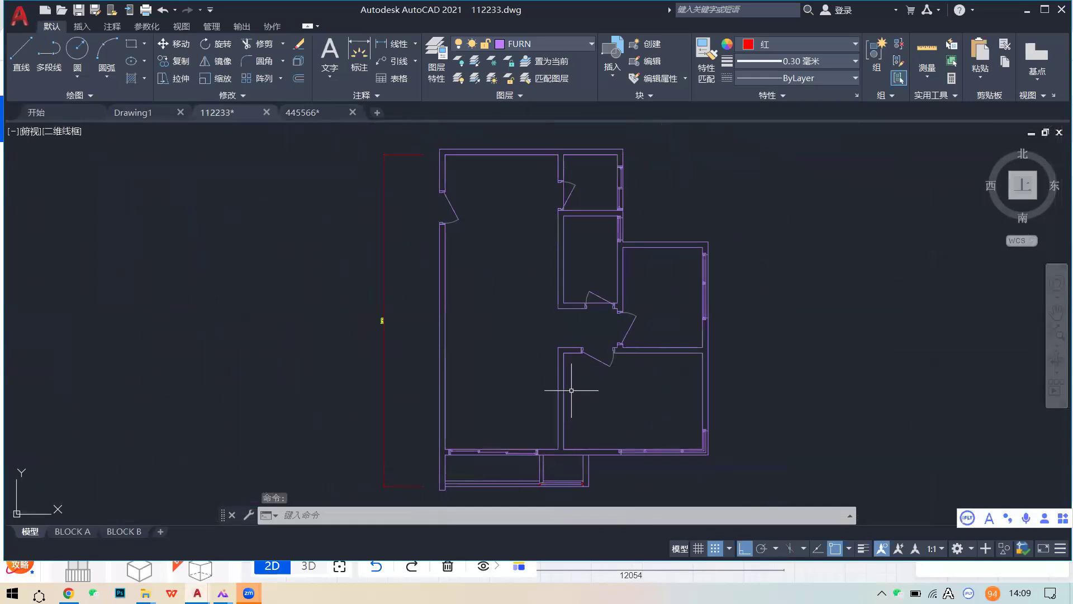
{"action": "left_click", "coordinate": [598, 357]}
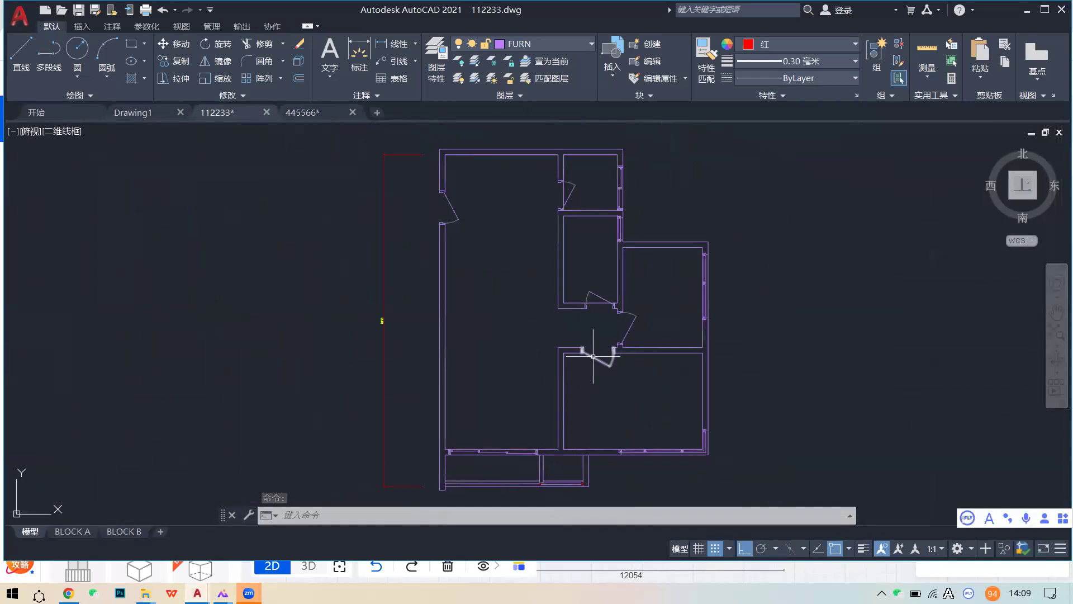
{"action": "key", "text": "Escape"}
{"action": "right_click", "coordinate": [551, 478]}
{"action": "key", "text": "Escape"}
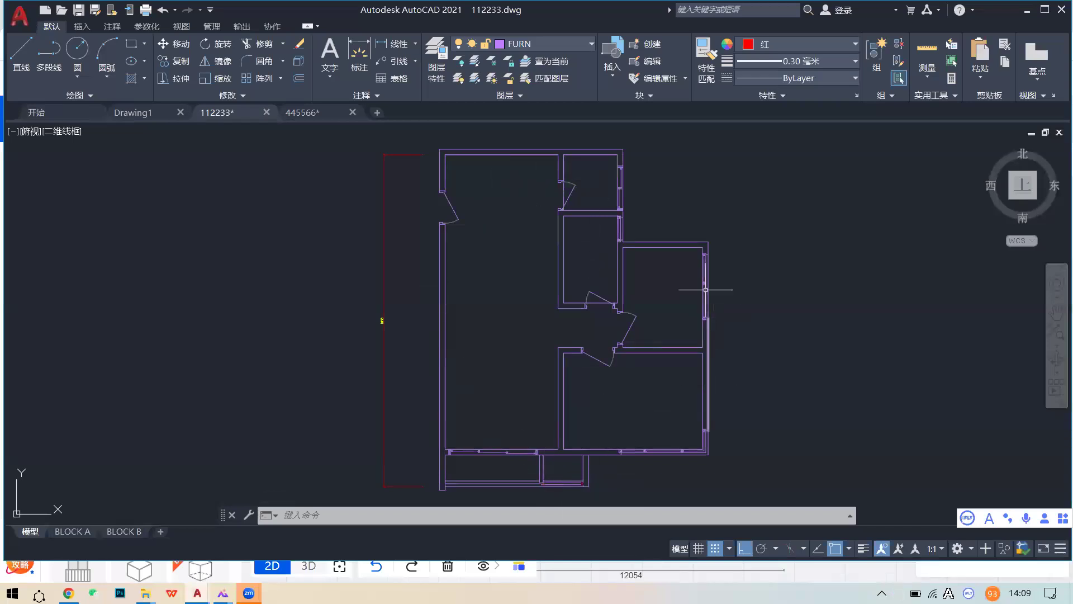
{"action": "left_click", "coordinate": [68, 592]}
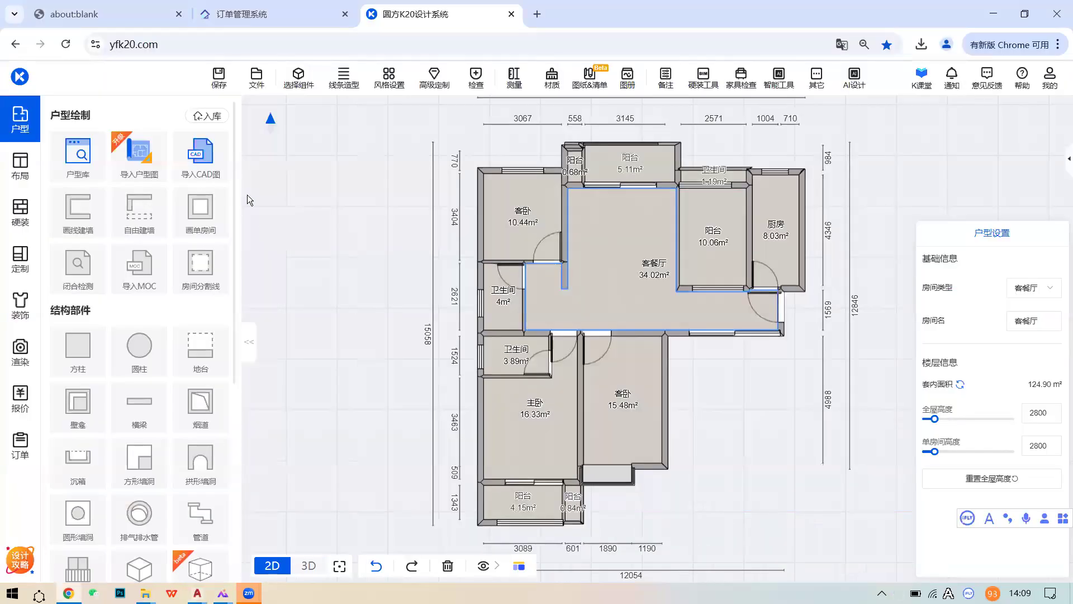
- Create a new empty scene (文件 > 我的方案 > 新建场景) and start a 导入CAD图 upload
{"action": "left_click", "coordinate": [256, 78]}
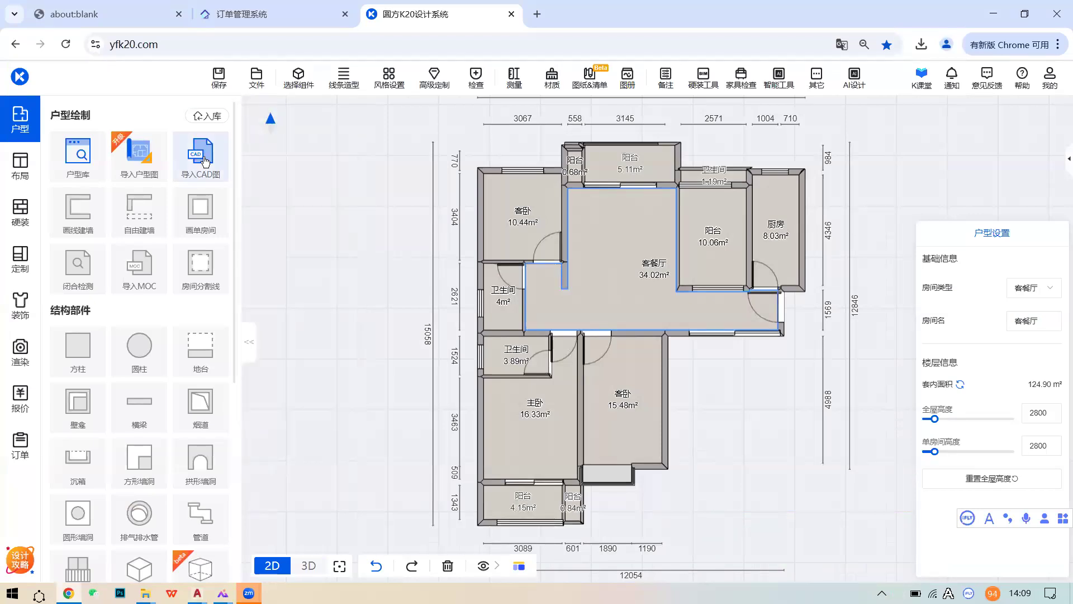
{"action": "mouse_move", "coordinate": [261, 90]}
{"action": "left_click", "coordinate": [264, 134]}
{"action": "left_click", "coordinate": [254, 269]}
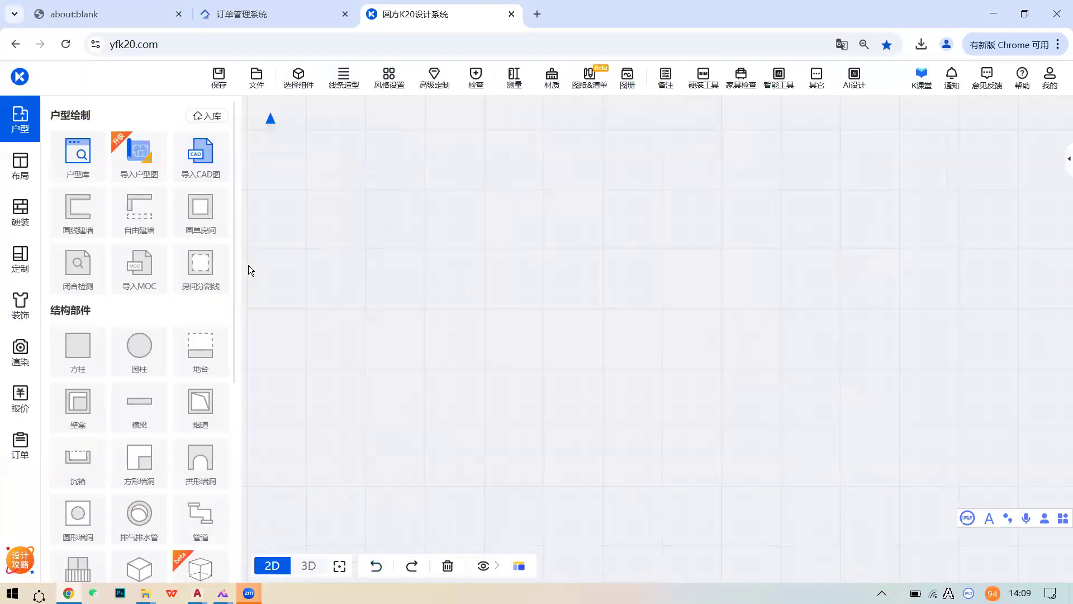
{"action": "left_click", "coordinate": [211, 170]}
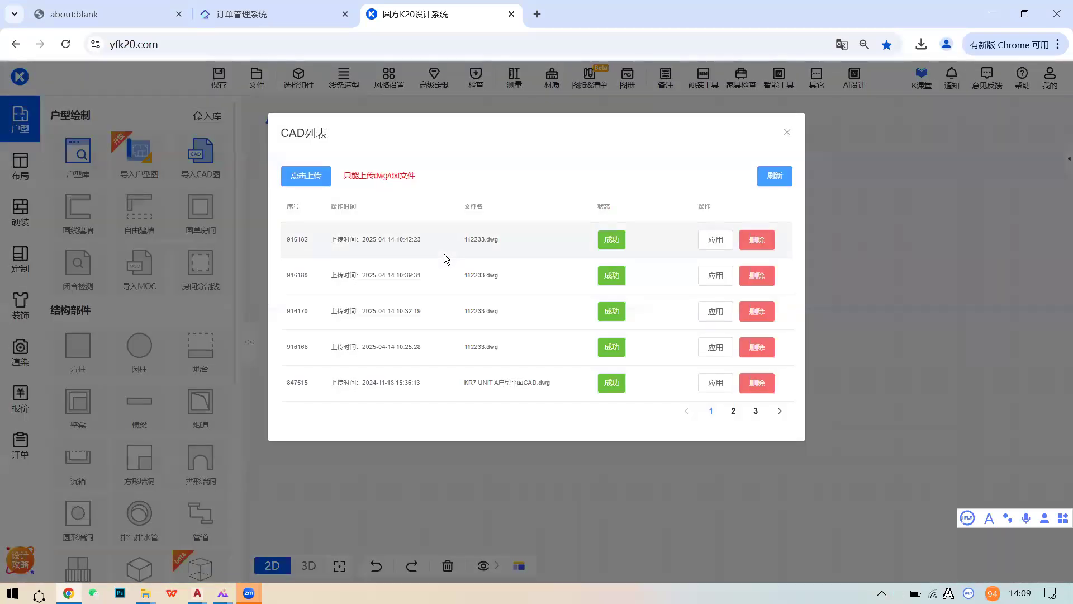
{"action": "left_click", "coordinate": [316, 178]}
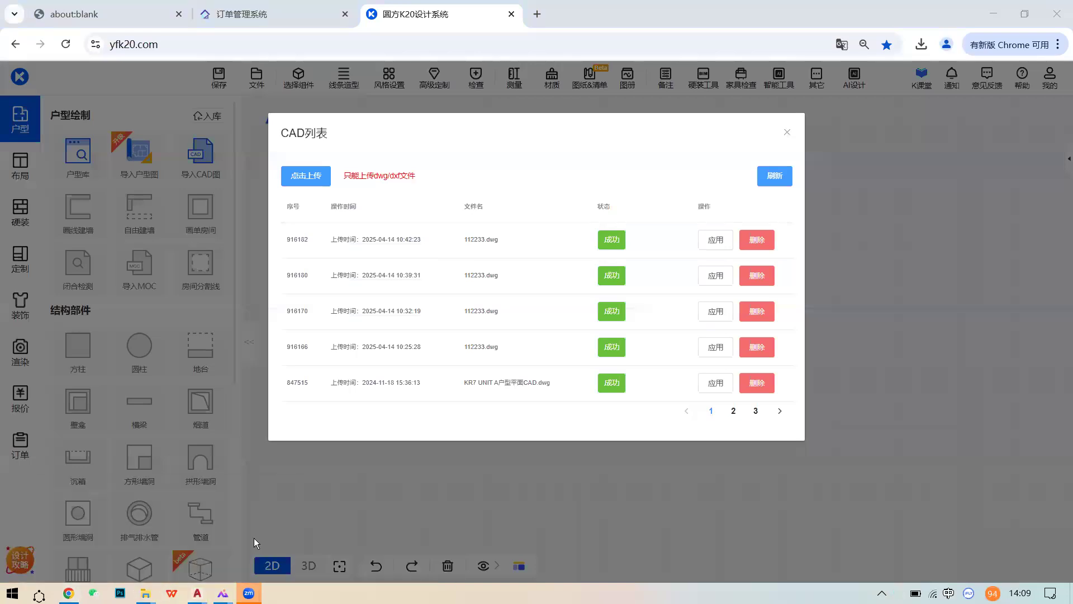
- Save the 112233 drawing in AutoCAD
{"action": "left_click", "coordinate": [197, 593]}
{"action": "left_click", "coordinate": [19, 17]}
{"action": "left_click", "coordinate": [64, 162]}
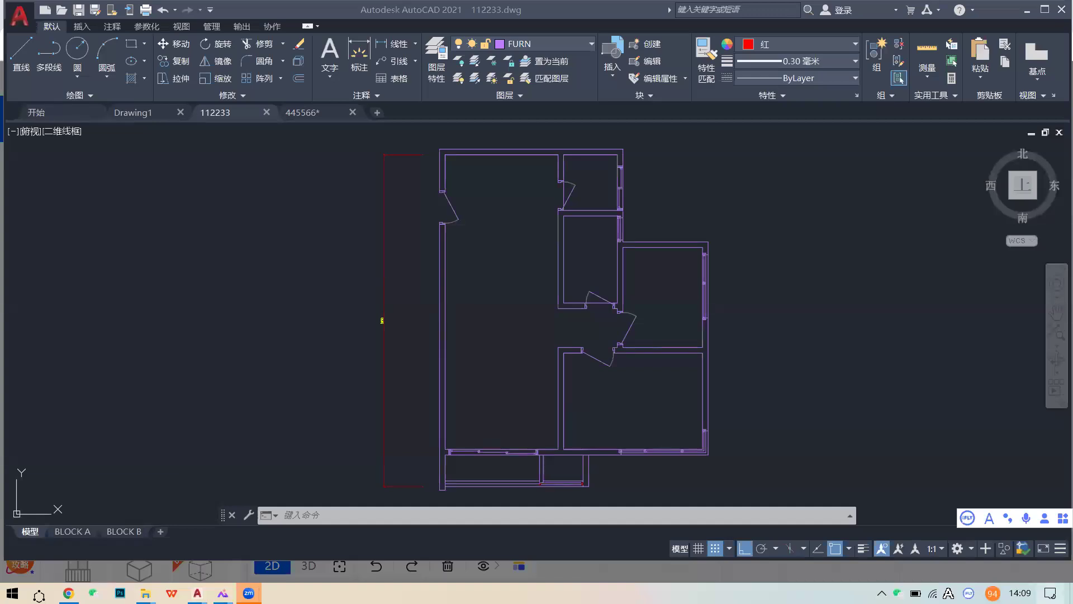
- Upload 112233.dwg from the Desktop and refresh K20's CAD list
{"action": "key", "text": "alt+Tab"}
{"action": "key", "text": "super+d"}
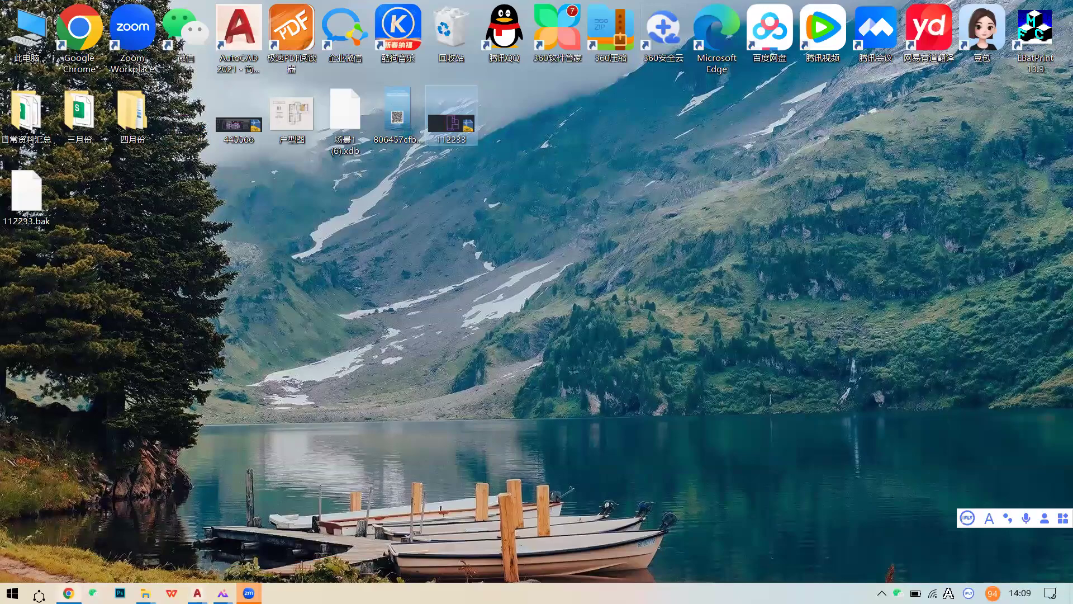
{"action": "key", "text": "super+d"}
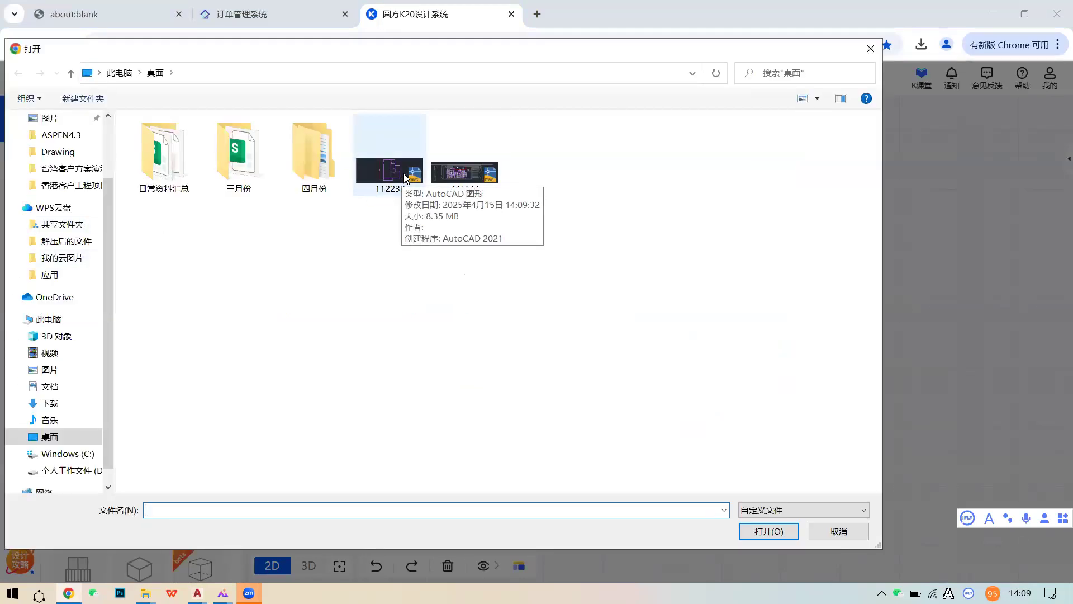
{"action": "left_click", "coordinate": [403, 173]}
{"action": "left_click", "coordinate": [765, 531]}
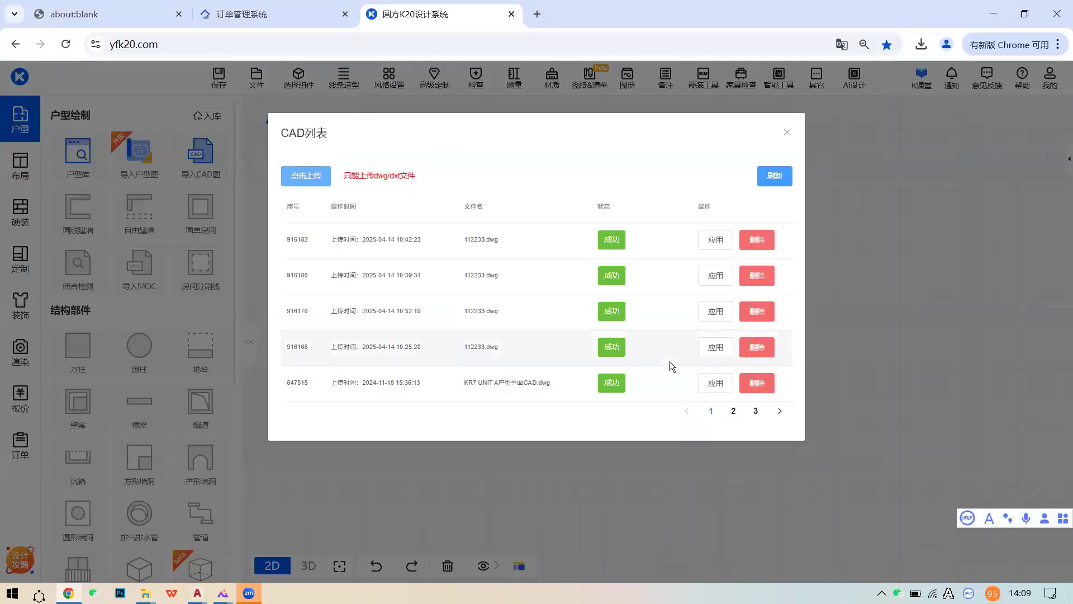
{"action": "left_click", "coordinate": [774, 182]}
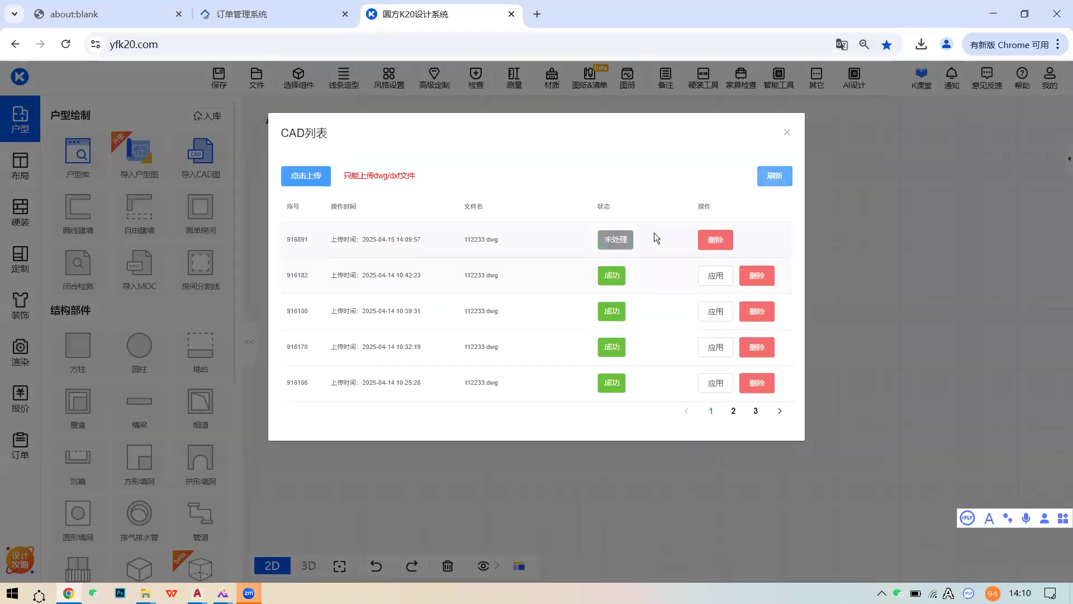
- Process the new upload, apply the earlier converted 112233.dwg, and accept the door/window warning
{"action": "left_click", "coordinate": [615, 245]}
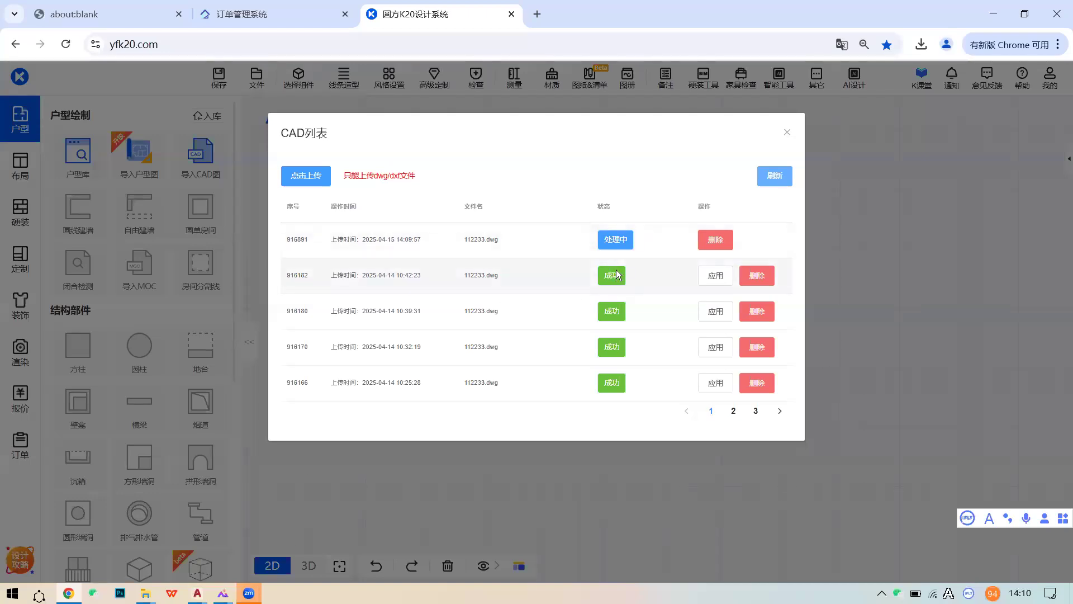
{"action": "left_click", "coordinate": [717, 277]}
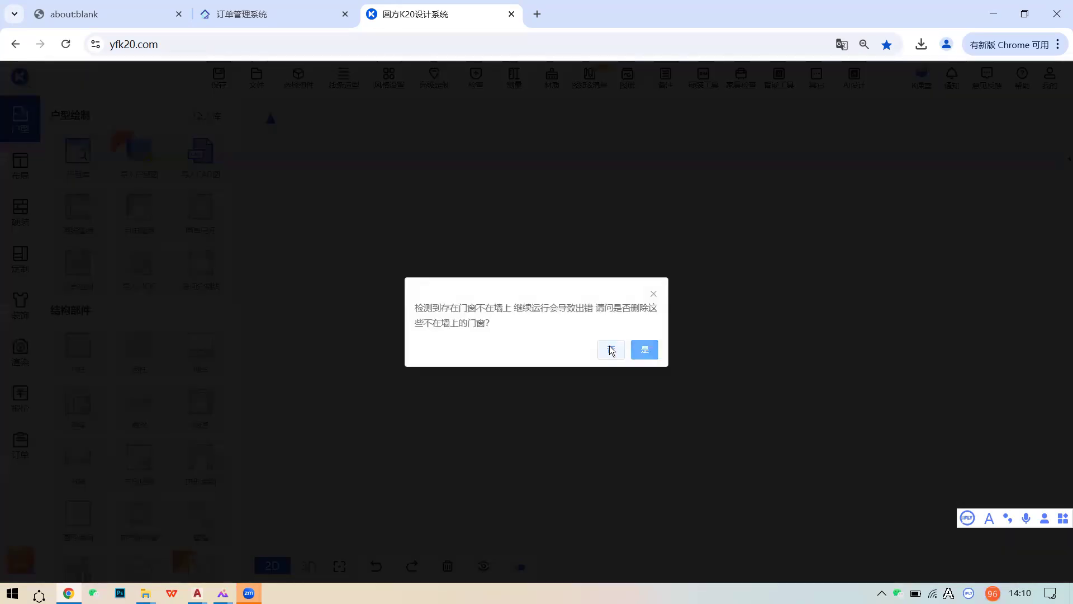
{"action": "left_click", "coordinate": [611, 350]}
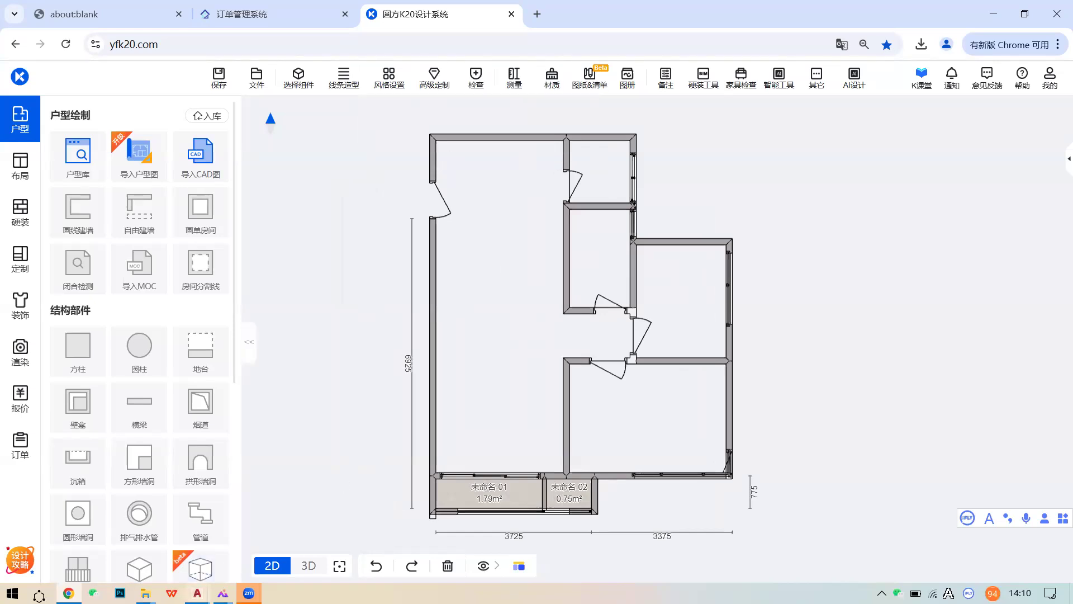
- Glance at the 112233 drawing in AutoCAD, then return to the K20 editor
{"action": "mouse_move", "coordinate": [223, 593]}
{"action": "left_click", "coordinate": [226, 538]}
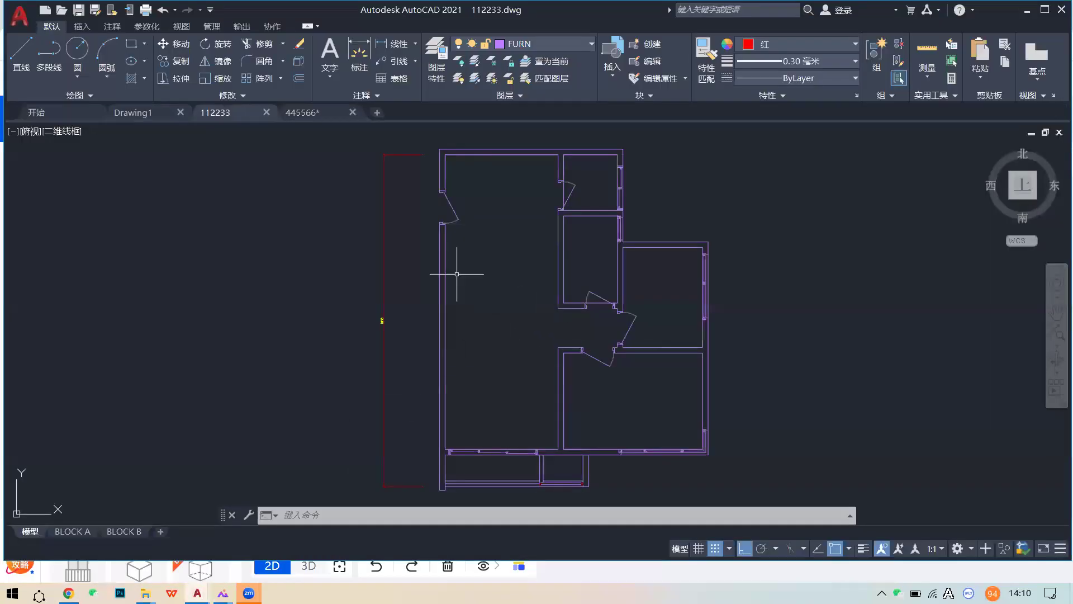
{"action": "mouse_move", "coordinate": [69, 593]}
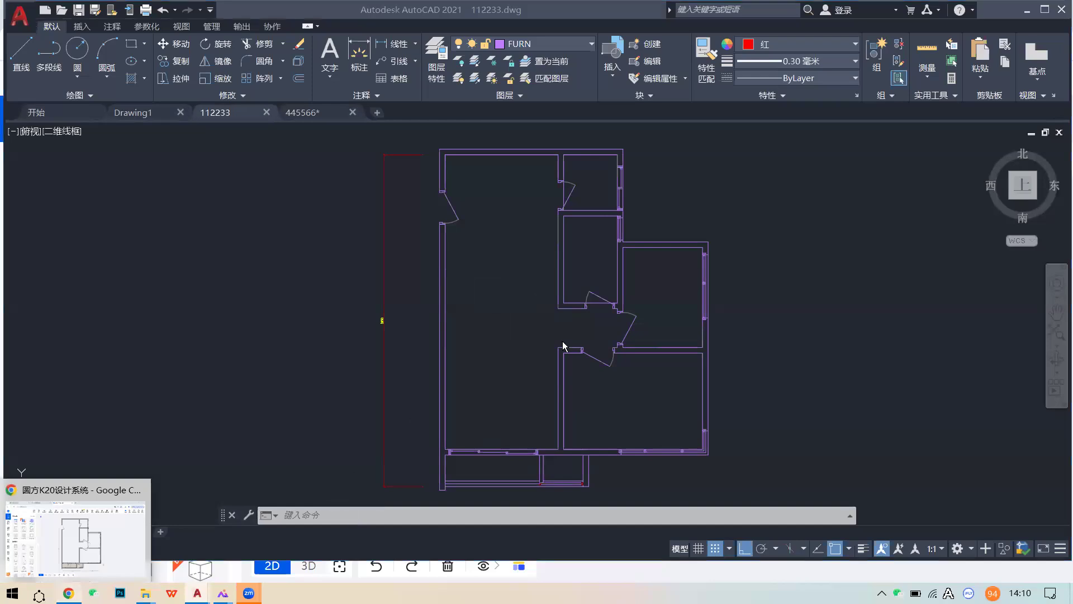
{"action": "left_click", "coordinate": [71, 511]}
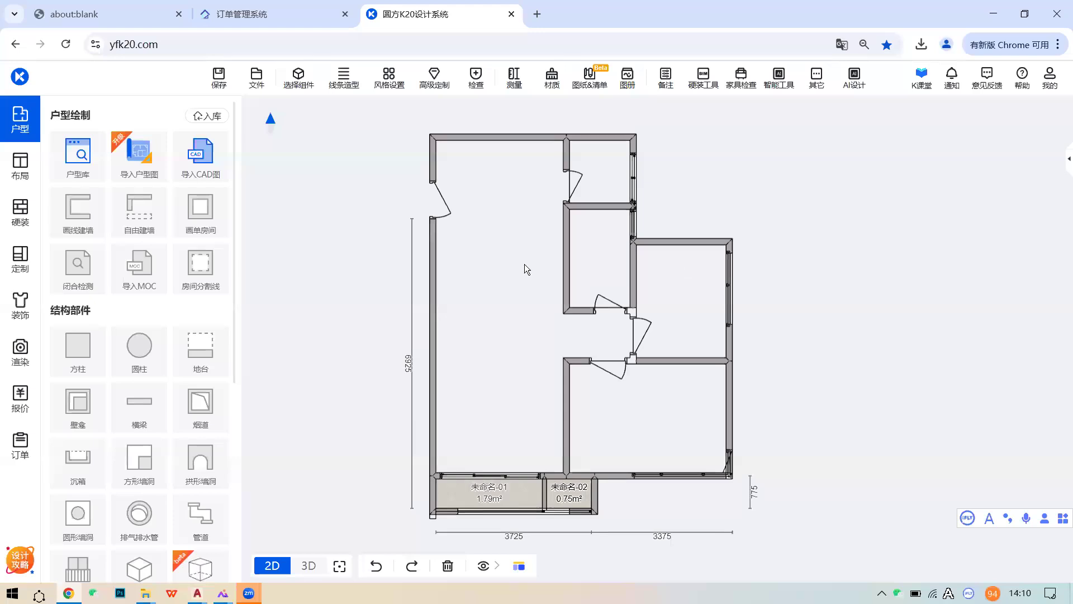
- Select the imported plan's top wall to view its 墙 settings
{"action": "left_click_drag", "start_coordinate": [521, 254], "coordinate": [531, 329]}
{"action": "left_click", "coordinate": [518, 214]}
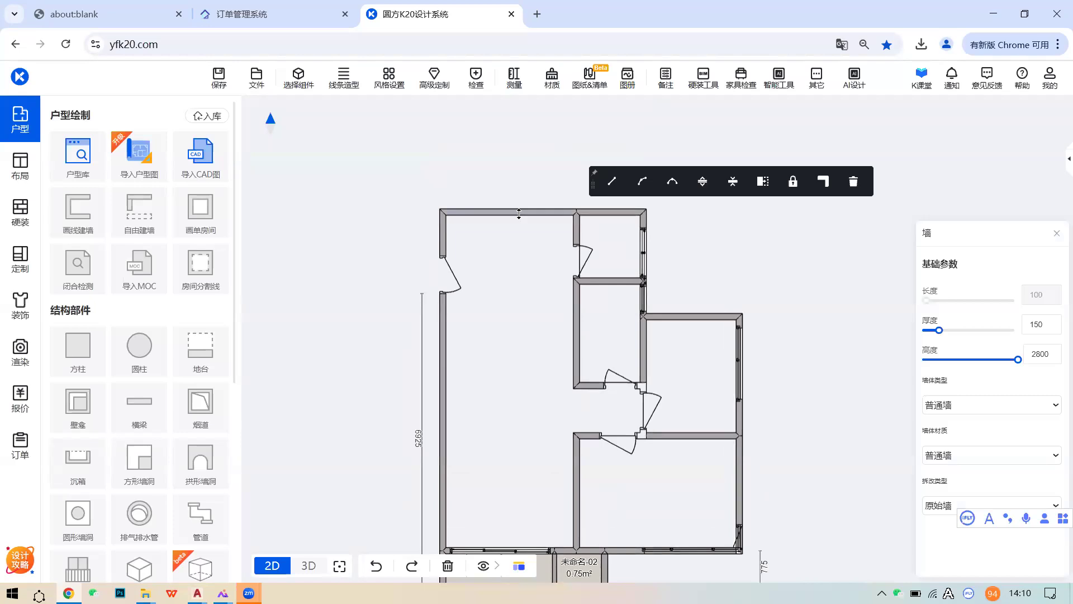
{"action": "scroll", "coordinate": [517, 213], "scroll_direction": "up", "scroll_amount": 1}
{"action": "left_click", "coordinate": [519, 211]}
{"action": "scroll", "coordinate": [489, 279], "scroll_direction": "down", "scroll_amount": 2}
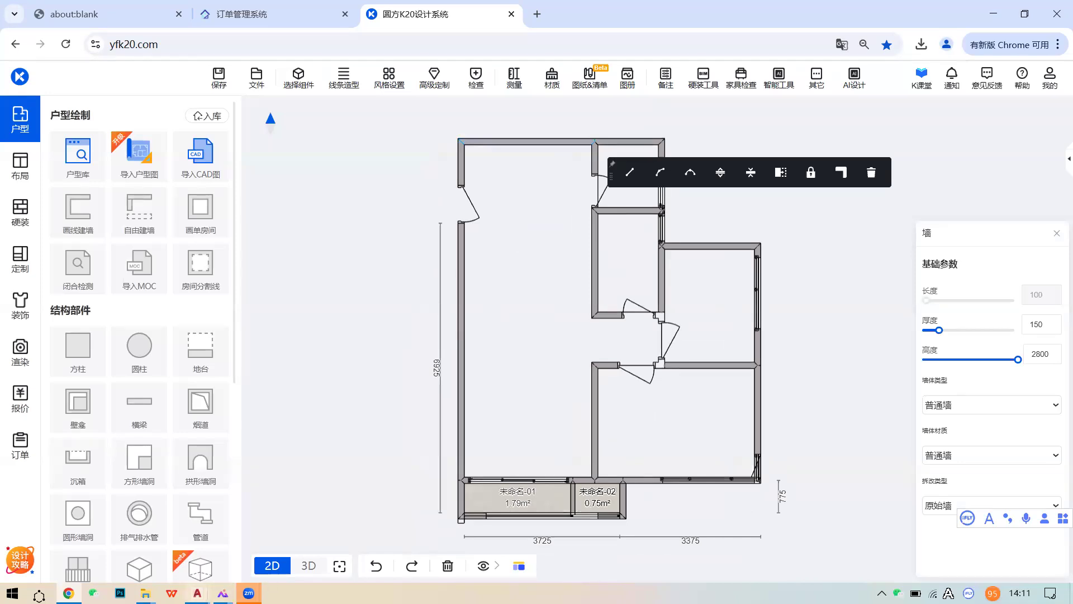
- Switch to the 112233.dwg drawing in AutoCAD for comparison
{"action": "left_click", "coordinate": [196, 592]}
{"action": "left_click", "coordinate": [246, 535]}
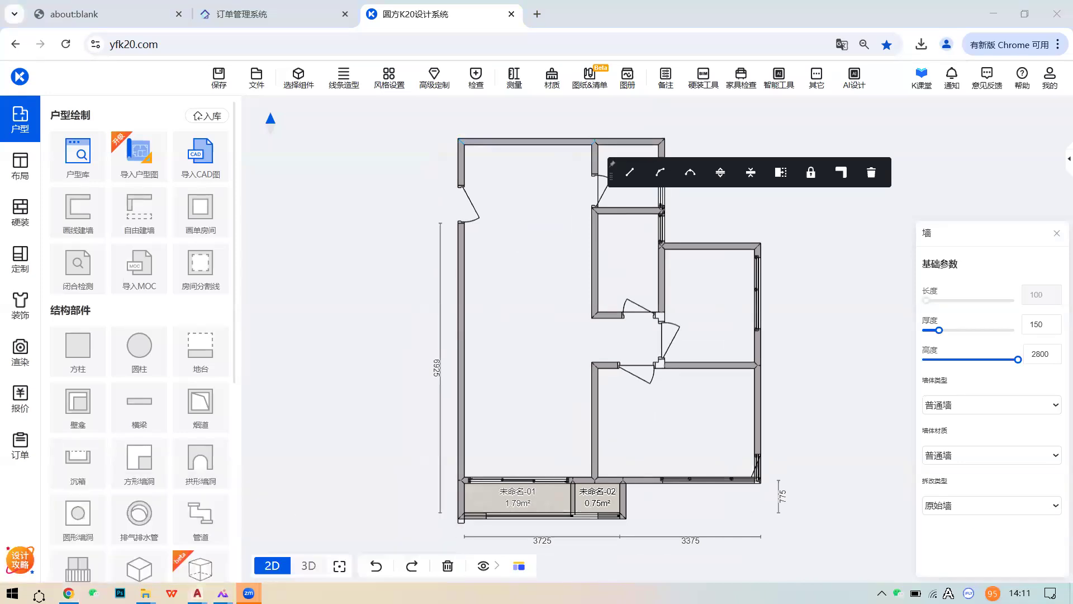
{"action": "scroll", "coordinate": [487, 297], "scroll_direction": "up", "scroll_amount": 4}
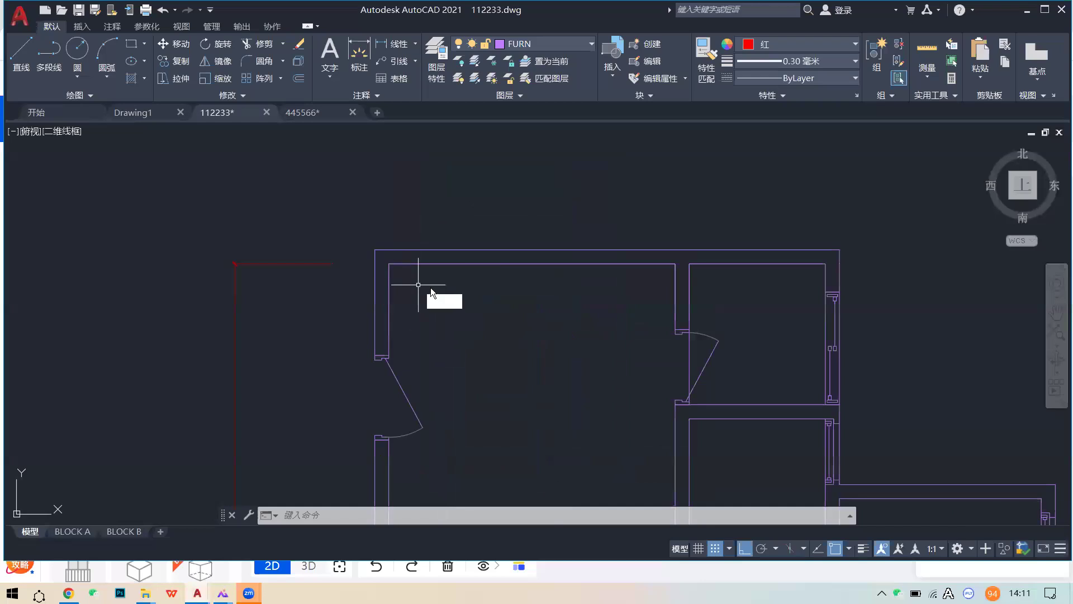
- Add a DLI linear dimension of 3050 across the top wall's inner corners, then return to K20
{"action": "key", "text": "Caps_Lock"}
{"action": "key", "text": "ctrl+s"}
{"action": "key", "text": "Escape"}
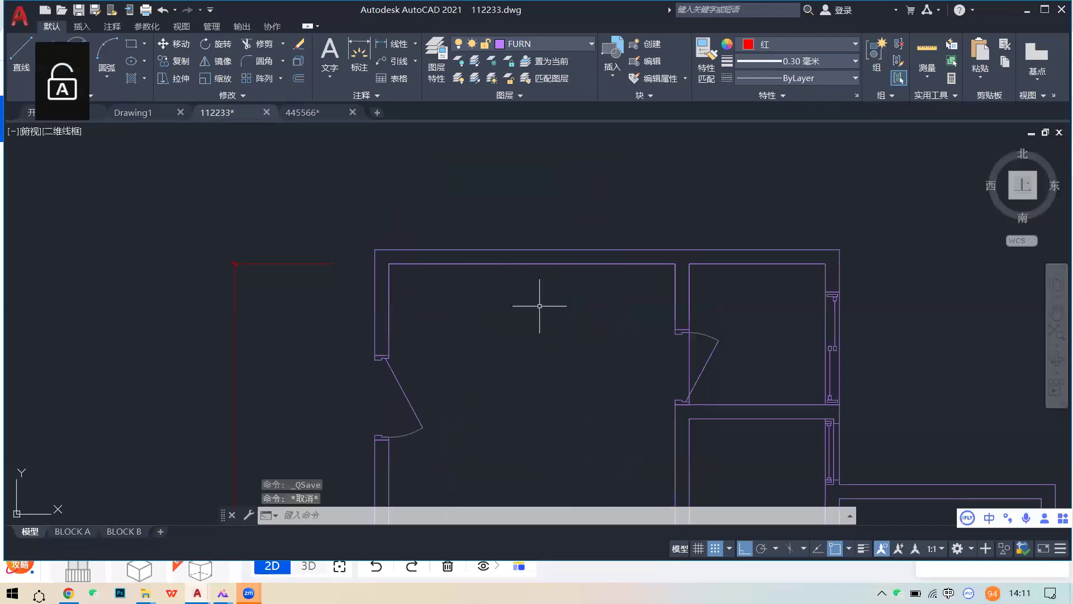
{"action": "type", "text": "DLI"}
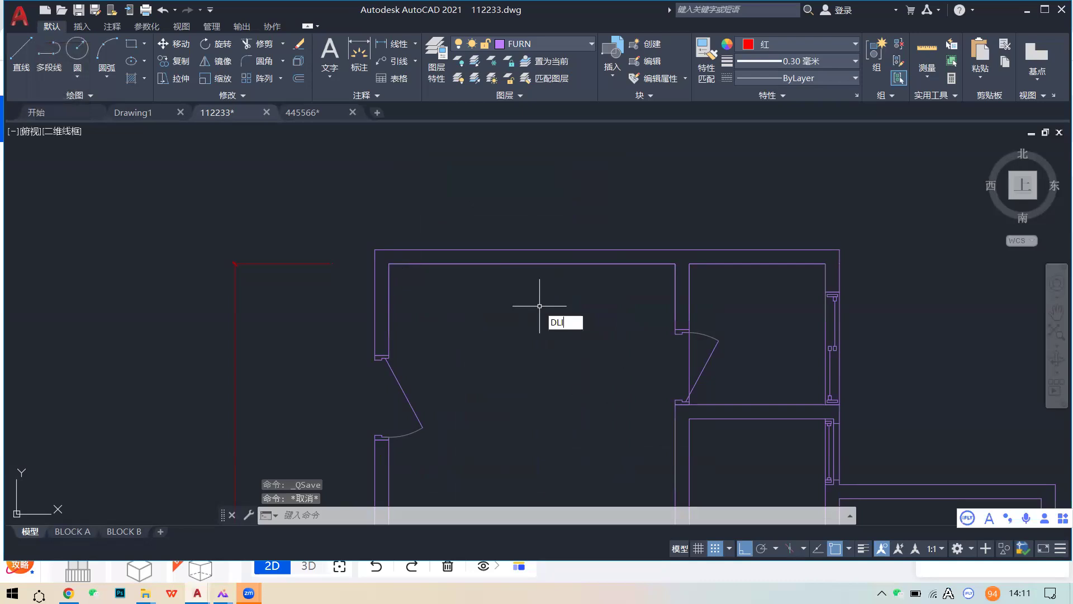
{"action": "key", "text": "Return"}
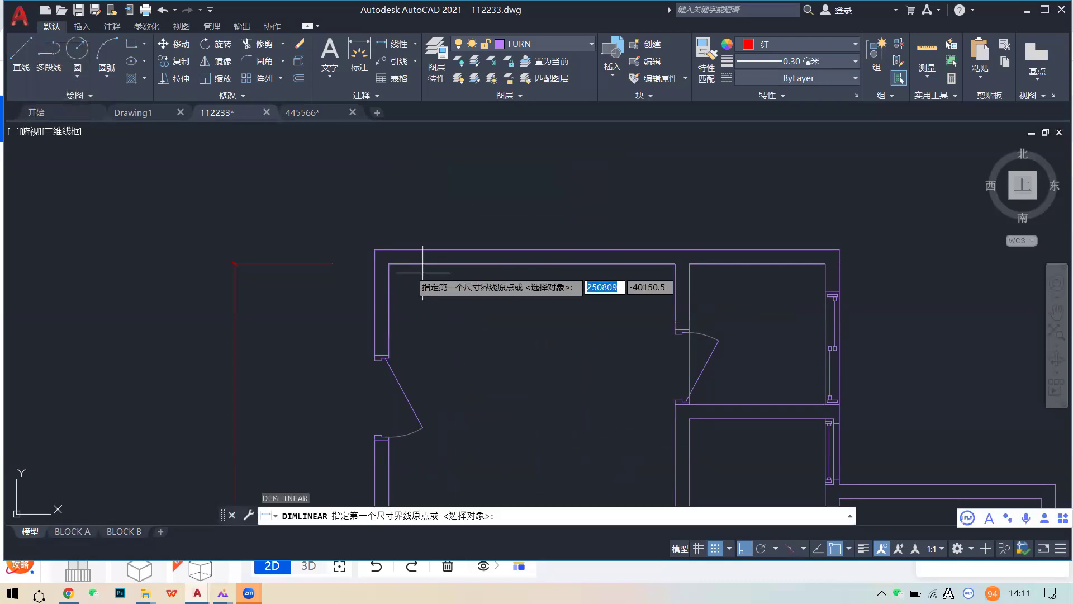
{"action": "left_click", "coordinate": [388, 263]}
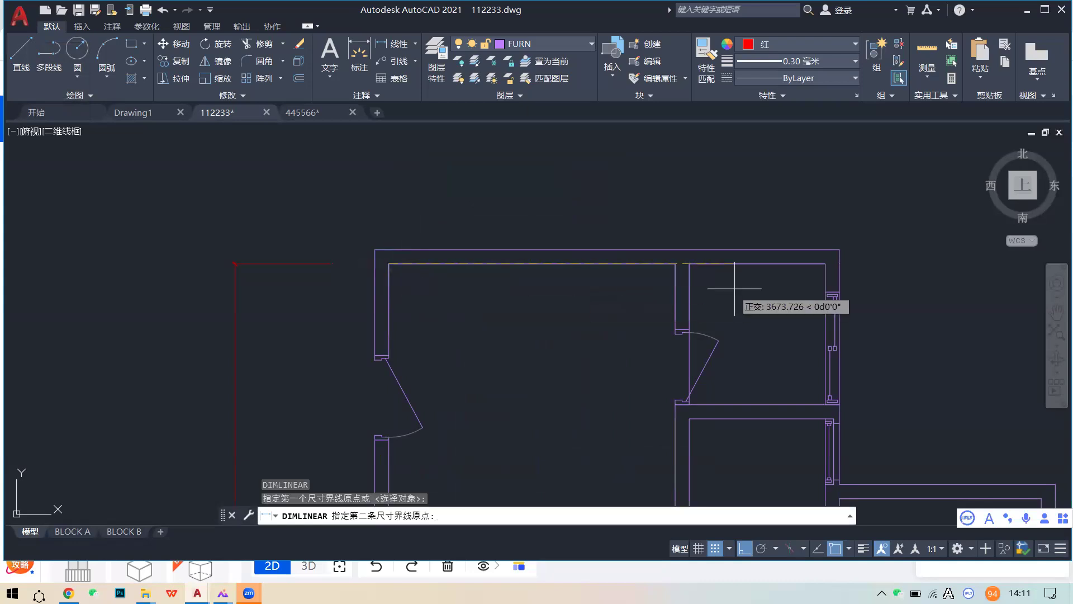
{"action": "left_click", "coordinate": [676, 264]}
{"action": "left_click", "coordinate": [665, 221]}
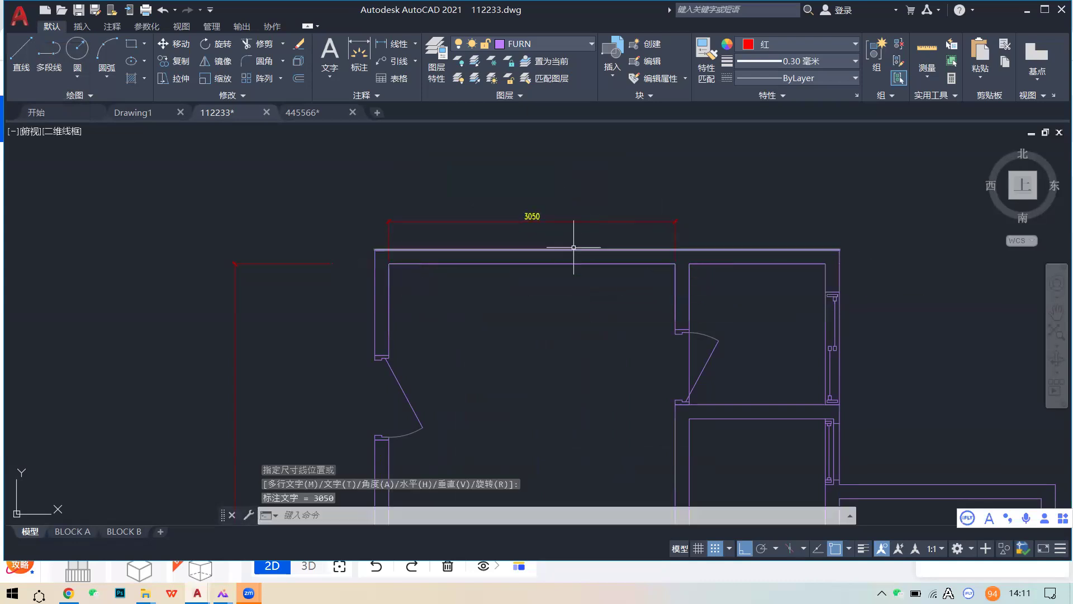
{"action": "left_click", "coordinate": [68, 592]}
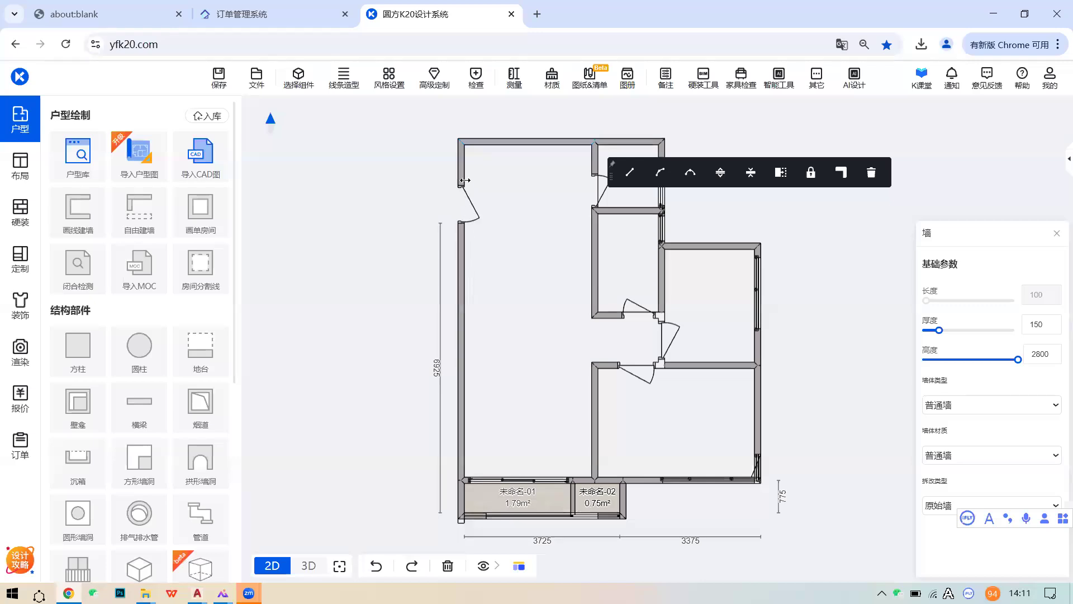
- Extend the left outer wall up to the top wall and delete the overshooting stub
{"action": "left_click", "coordinate": [460, 241]}
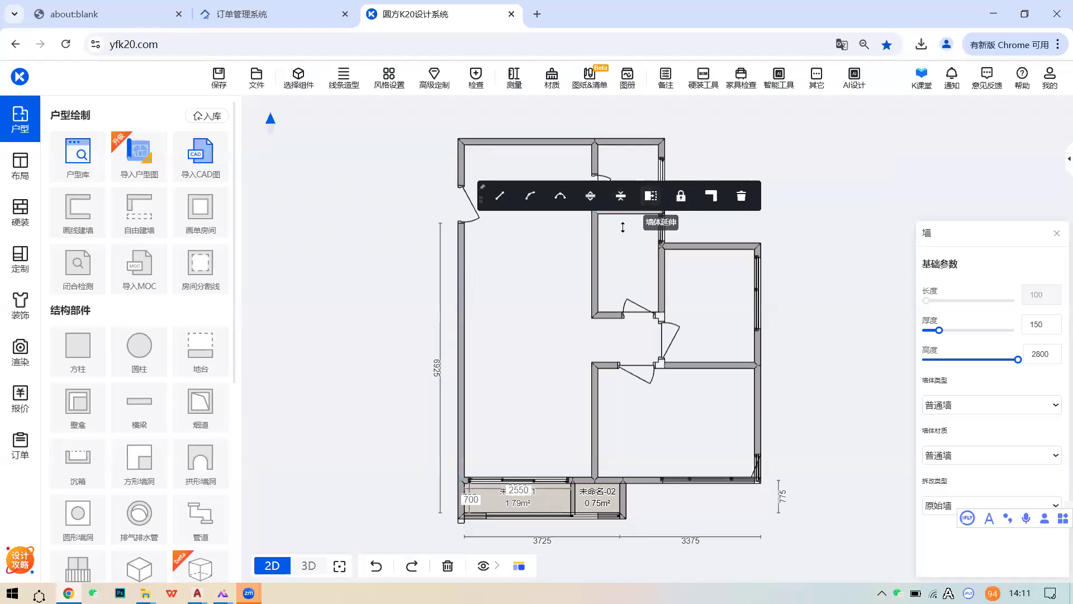
{"action": "left_click", "coordinate": [650, 196]}
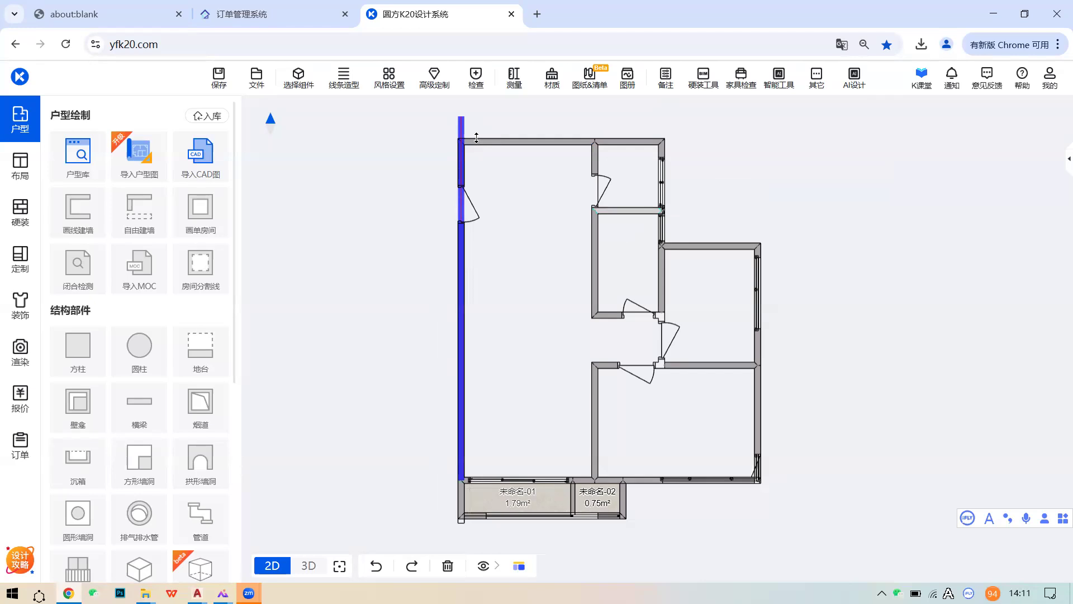
{"action": "left_click", "coordinate": [490, 186]}
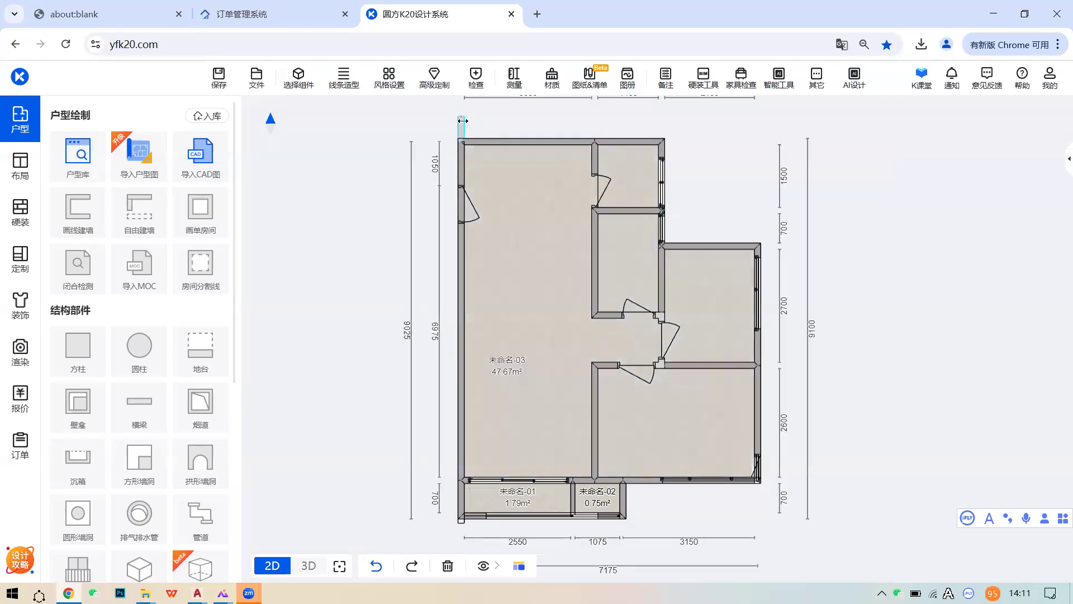
{"action": "left_click", "coordinate": [462, 123]}
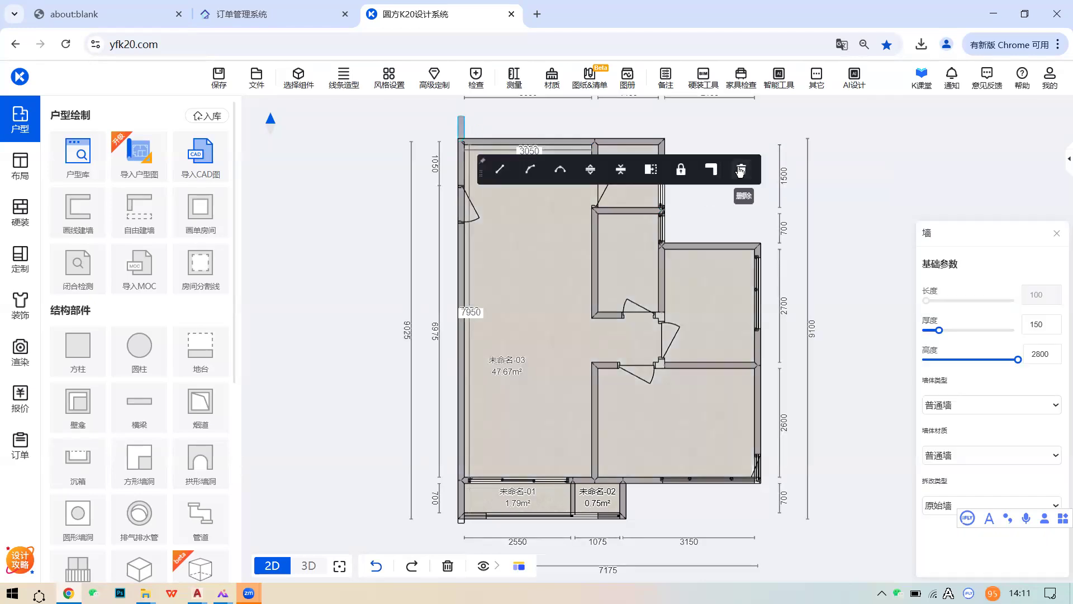
{"action": "key", "text": "Delete"}
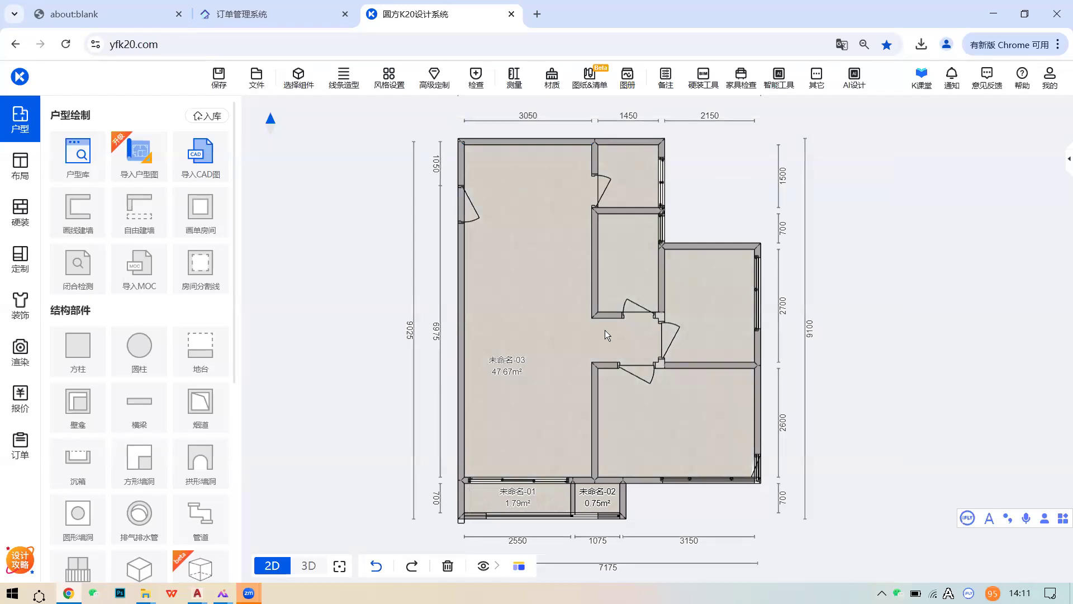
{"action": "scroll", "coordinate": [657, 368], "scroll_direction": "up", "scroll_amount": 2}
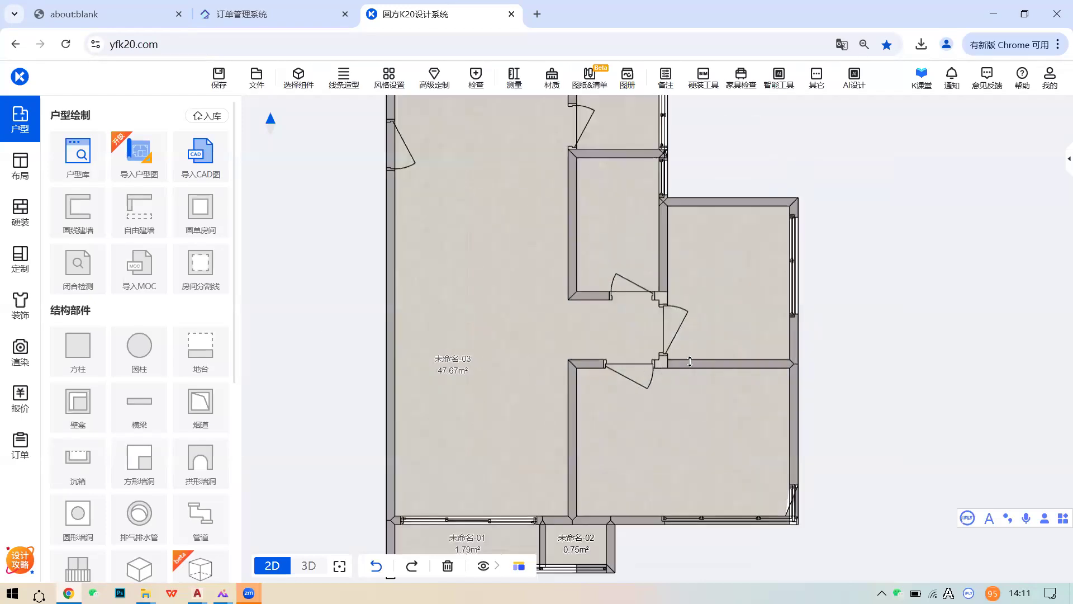
- Extend the short interior wall rightward to split off 未命名-04, removing its overshoot
{"action": "left_click", "coordinate": [608, 365]}
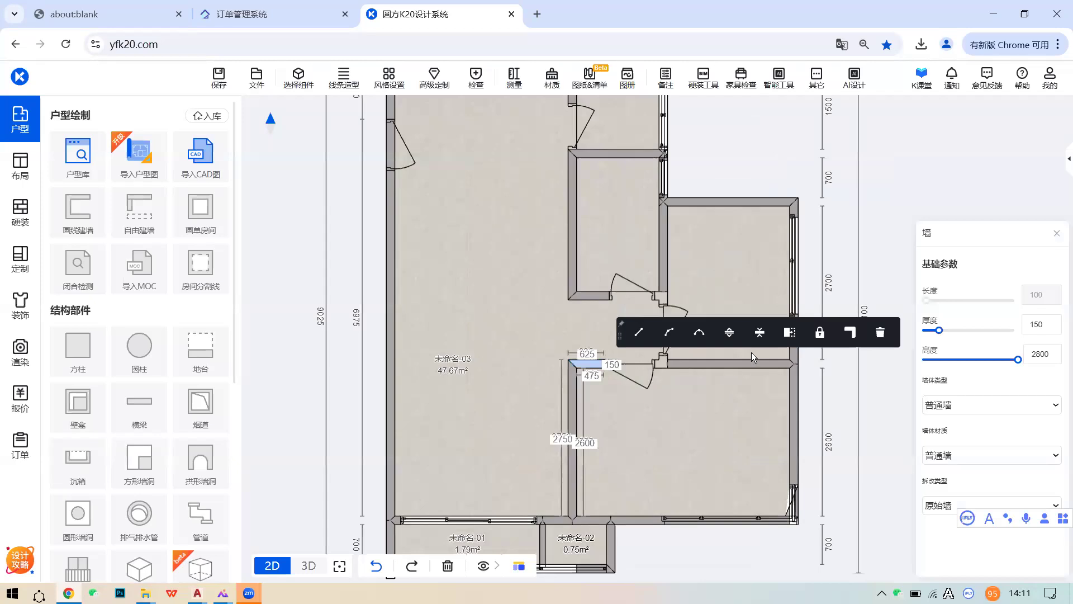
{"action": "left_click", "coordinate": [790, 330]}
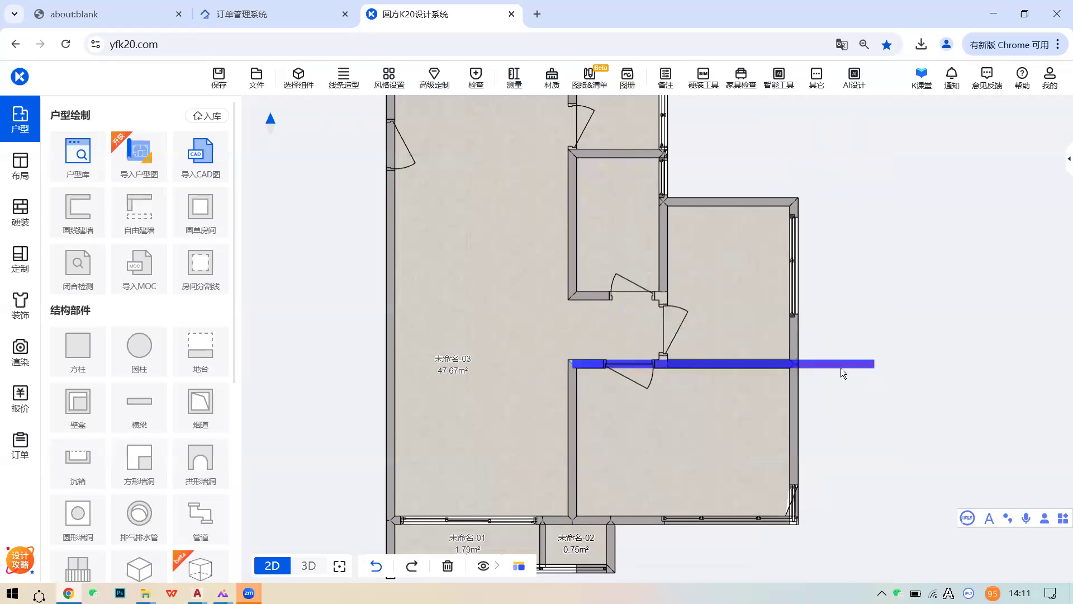
{"action": "left_click", "coordinate": [840, 368]}
{"action": "left_click", "coordinate": [843, 366]}
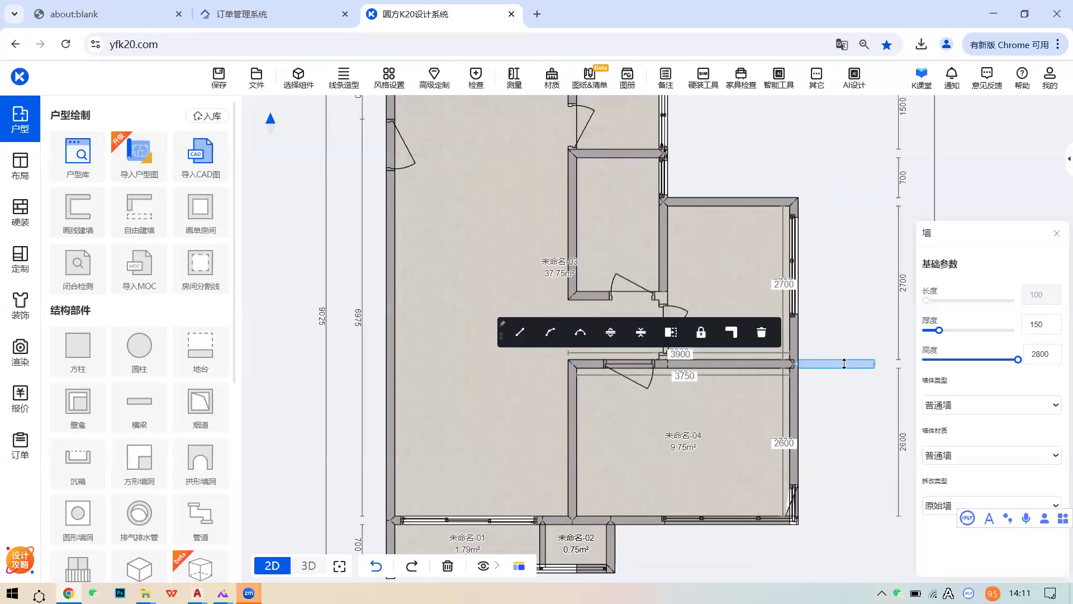
{"action": "left_click", "coordinate": [738, 340]}
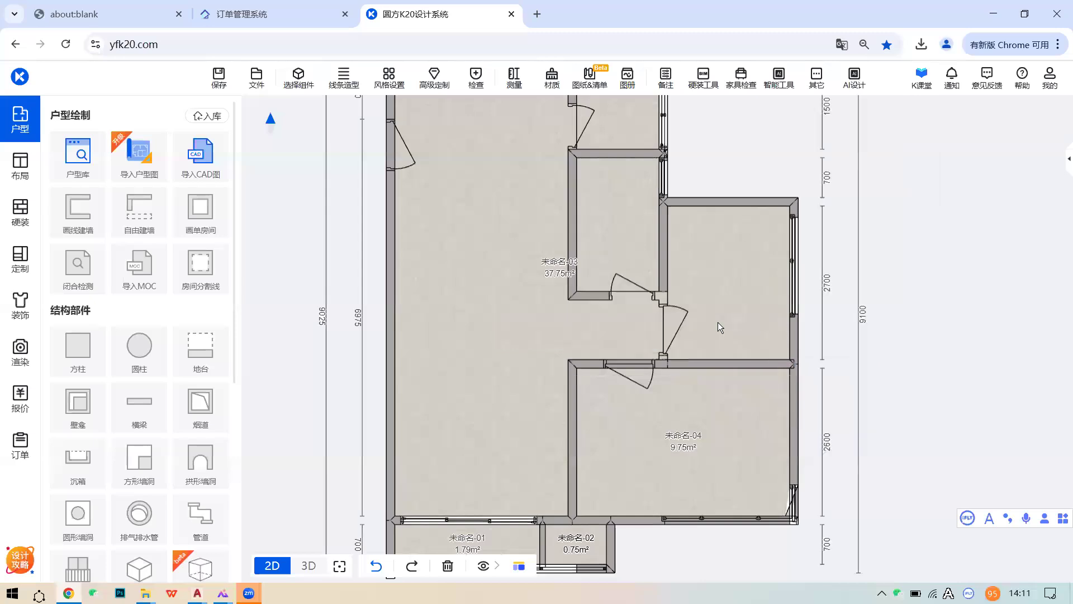
- Extend the short vertical interior wall downward to split off 未命名-05
{"action": "left_click", "coordinate": [664, 255]}
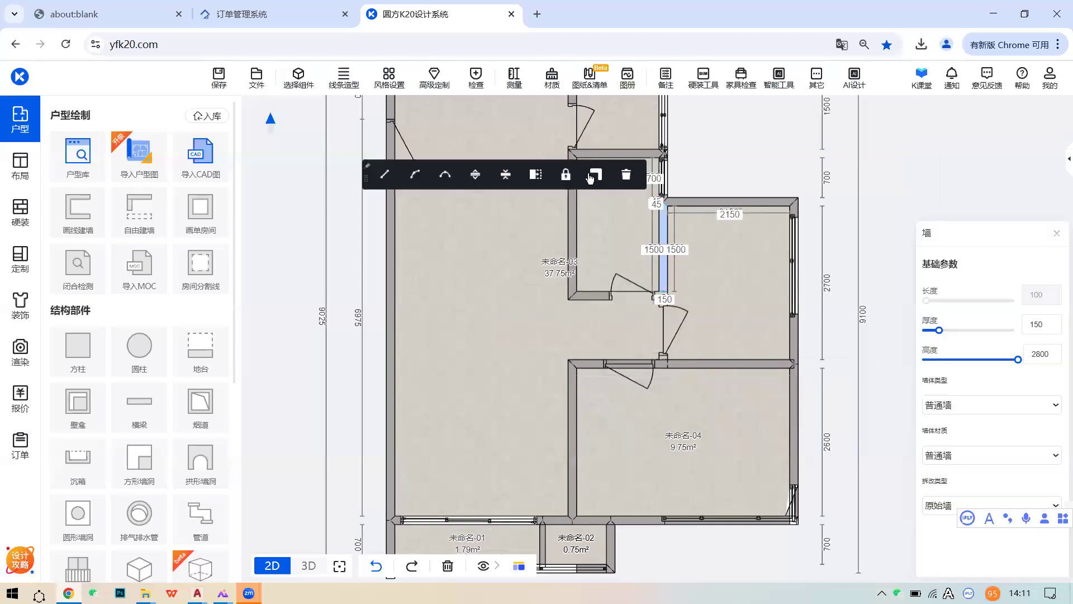
{"action": "left_click", "coordinate": [539, 176]}
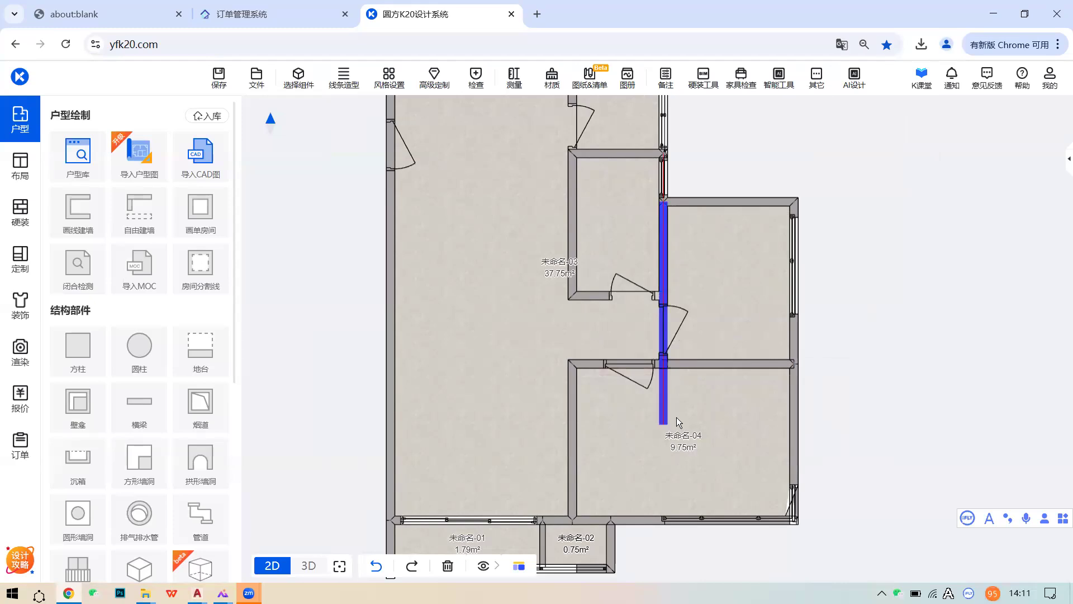
{"action": "left_click", "coordinate": [674, 400]}
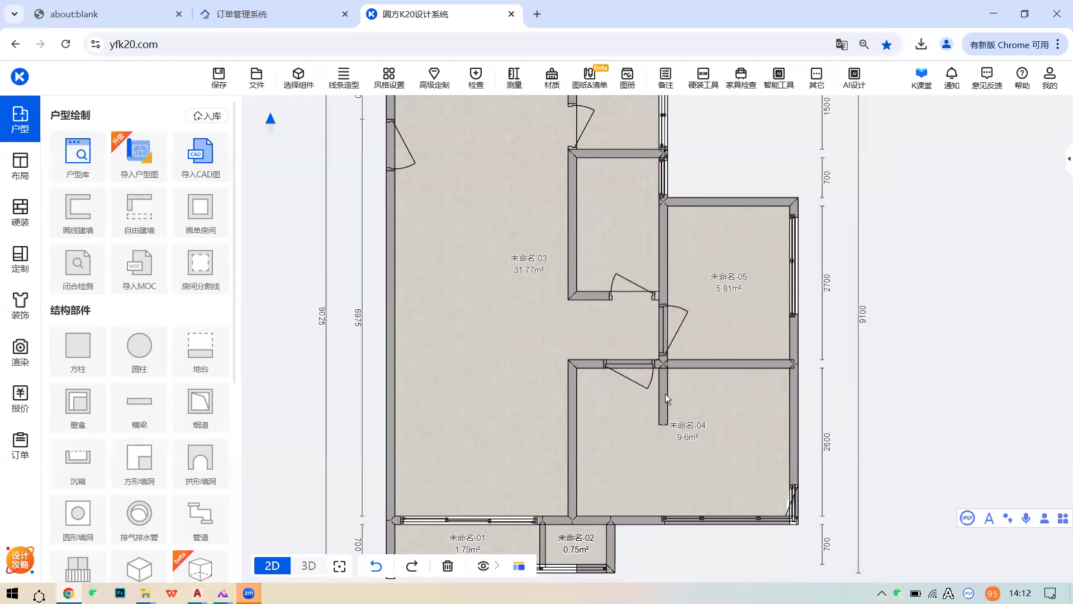
- Delete the overshooting wall and extend the closet wall right to enclose room 未命名-06
{"action": "left_click", "coordinate": [664, 396]}
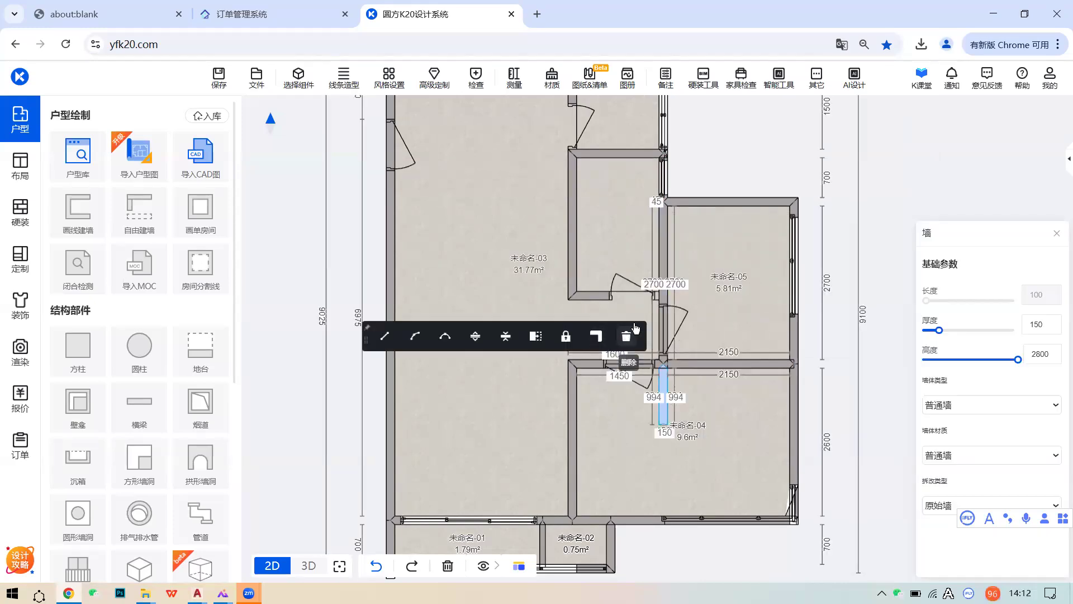
{"action": "left_click", "coordinate": [626, 336]}
{"action": "left_click", "coordinate": [592, 293]}
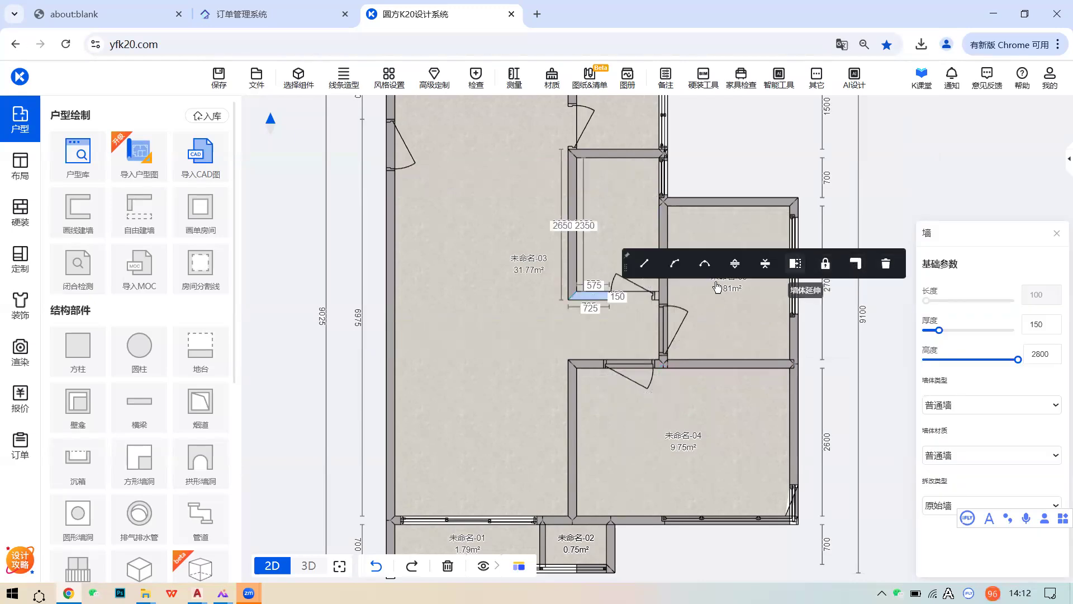
{"action": "left_click", "coordinate": [795, 264]}
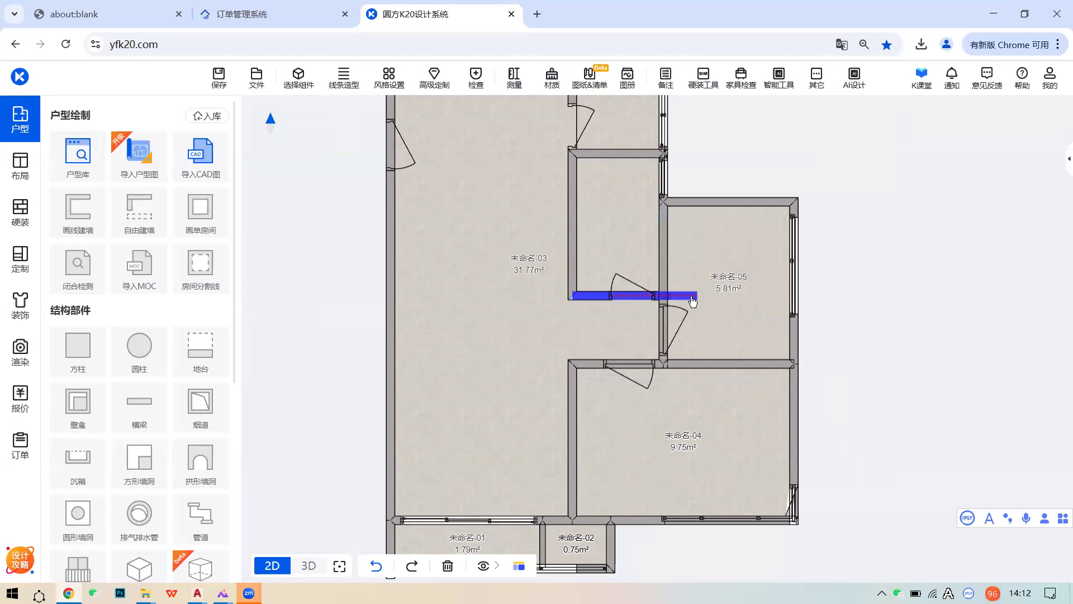
{"action": "left_click", "coordinate": [693, 296]}
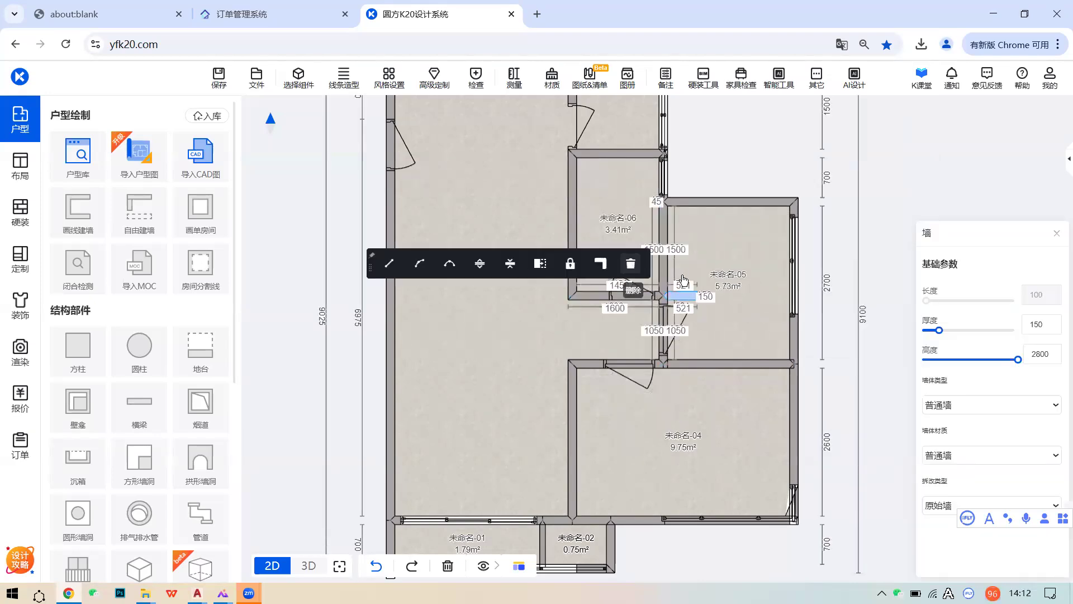
- Extend the short wall up to the top wall to enclose 未命名-07, and delete the stub above it
{"action": "middle_click_drag", "start_coordinate": [577, 99], "coordinate": [592, 185]}
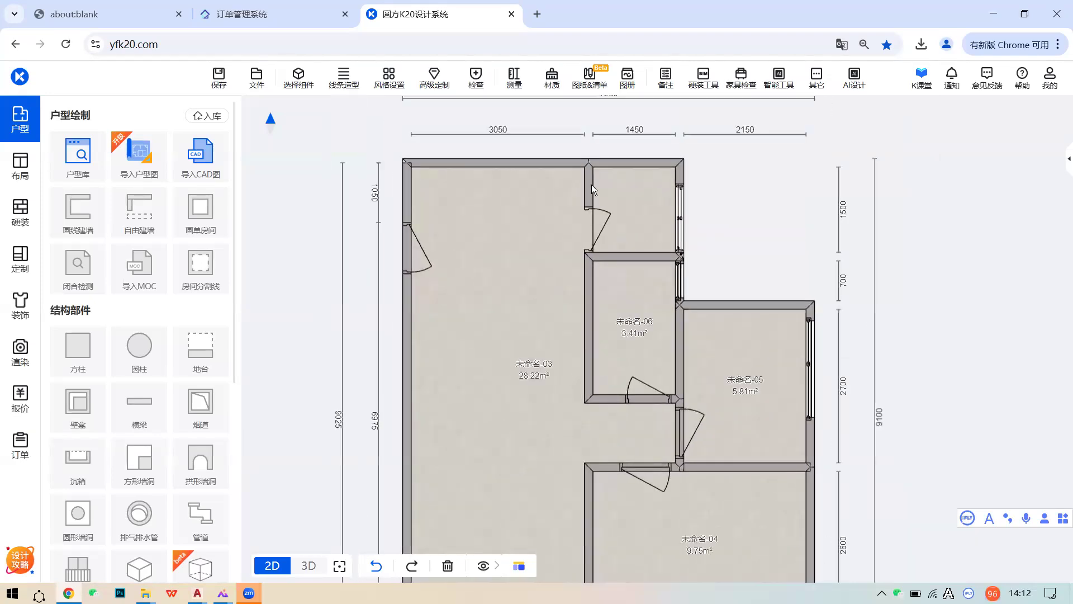
{"action": "left_click", "coordinate": [592, 185]}
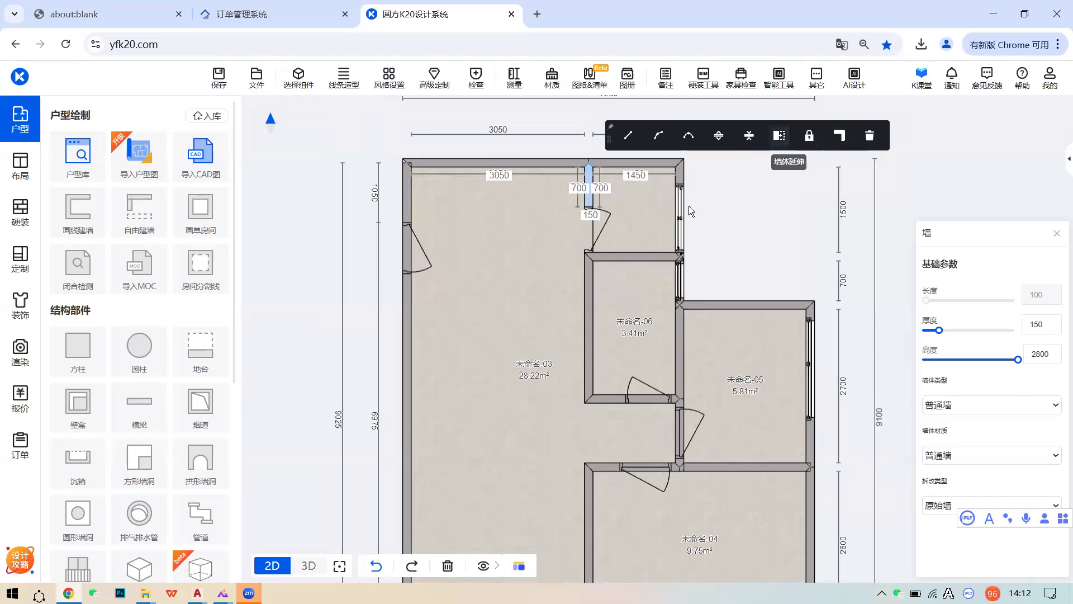
{"action": "left_click", "coordinate": [621, 288]}
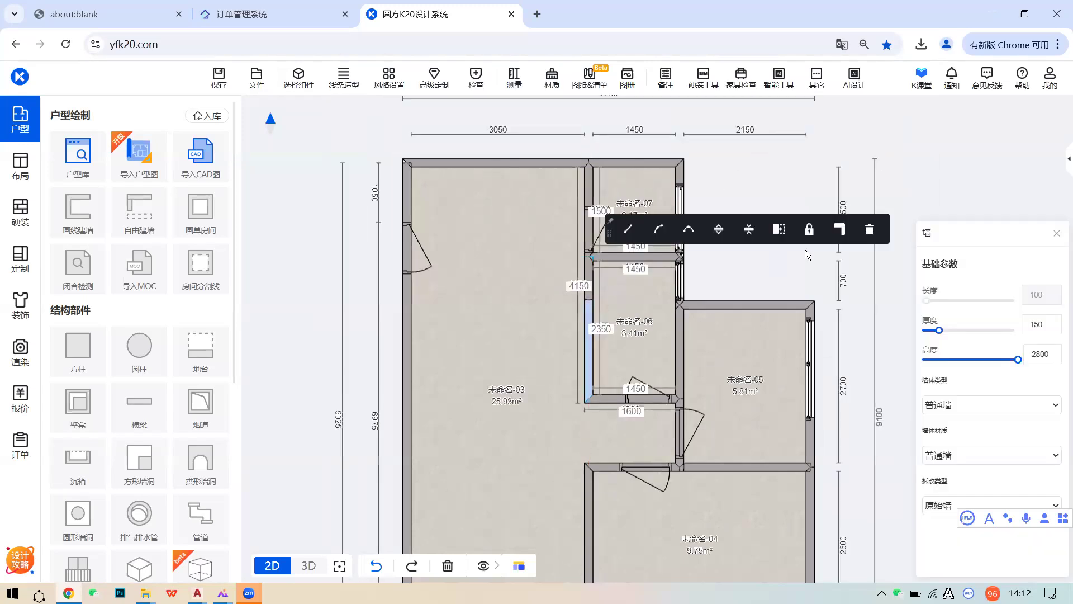
{"action": "left_click", "coordinate": [779, 229]}
{"action": "left_click", "coordinate": [593, 133]}
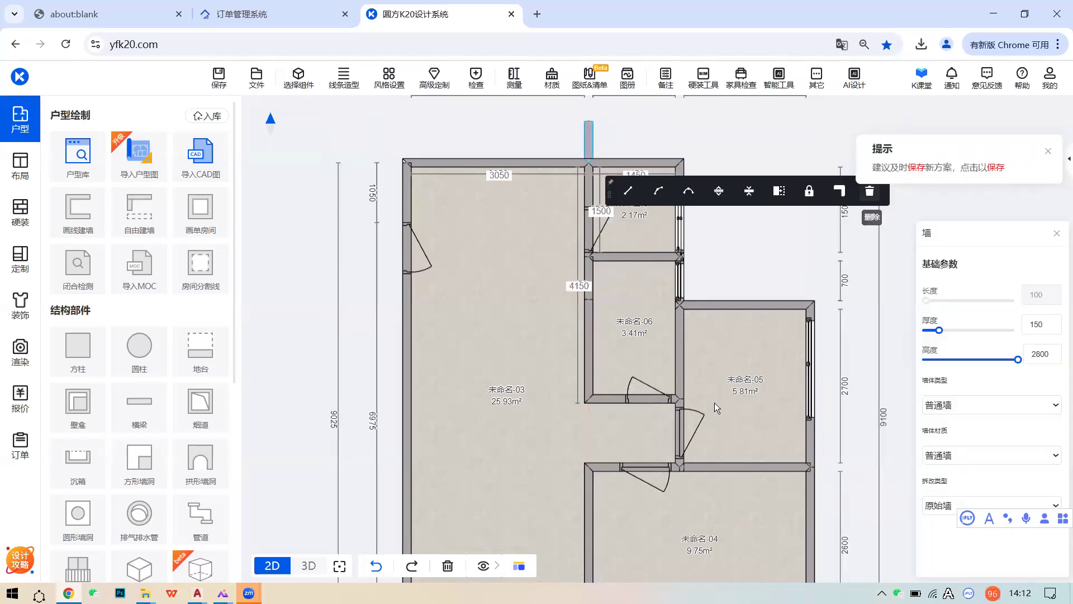
{"action": "left_click_drag", "start_coordinate": [705, 426], "coordinate": [718, 295]}
{"action": "scroll", "coordinate": [717, 295], "scroll_direction": "down", "scroll_amount": 1}
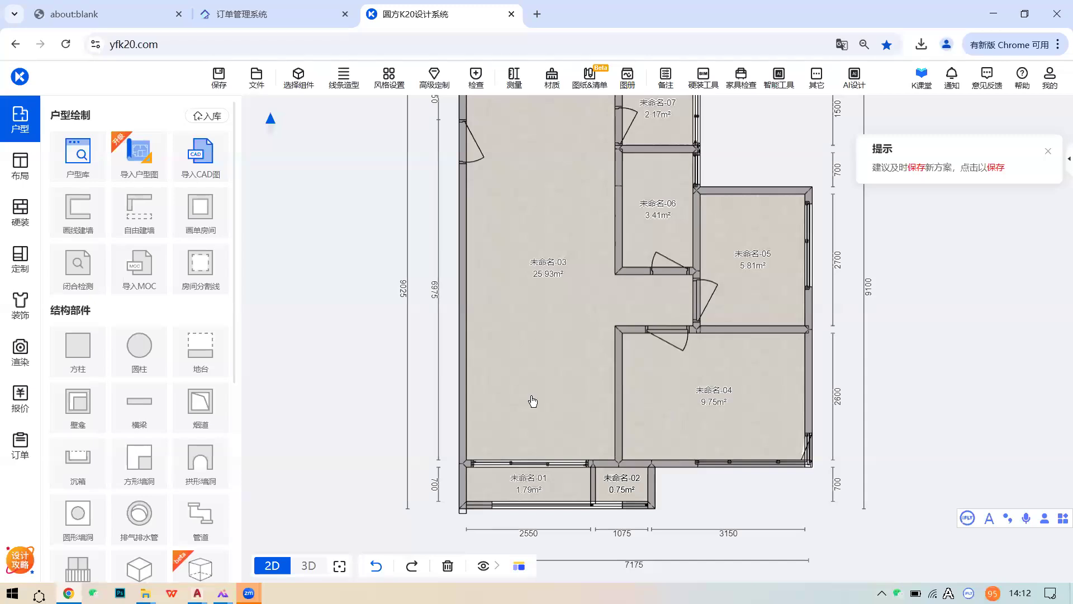
{"action": "scroll", "coordinate": [537, 403], "scroll_direction": "down", "scroll_amount": 1}
{"action": "scroll", "coordinate": [587, 294], "scroll_direction": "up", "scroll_amount": 1}
{"action": "left_click_drag", "start_coordinate": [532, 322], "coordinate": [521, 461]}
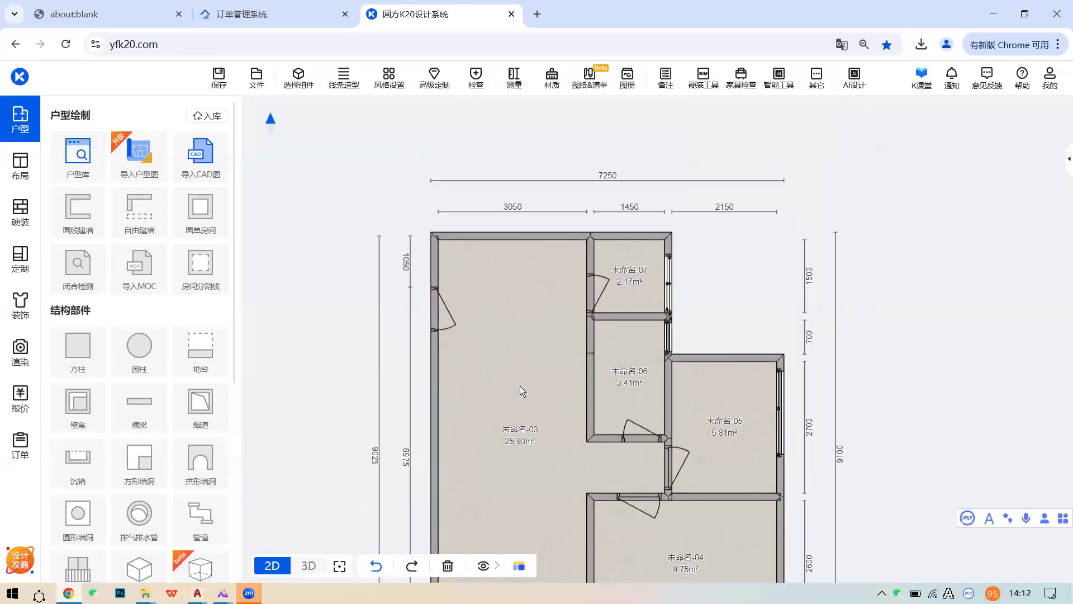
- Zoom into the 112233 drawing in AutoCAD to read the top wall's 3050 length, then return to K20
{"action": "mouse_move", "coordinate": [197, 592]}
{"action": "left_click", "coordinate": [226, 536]}
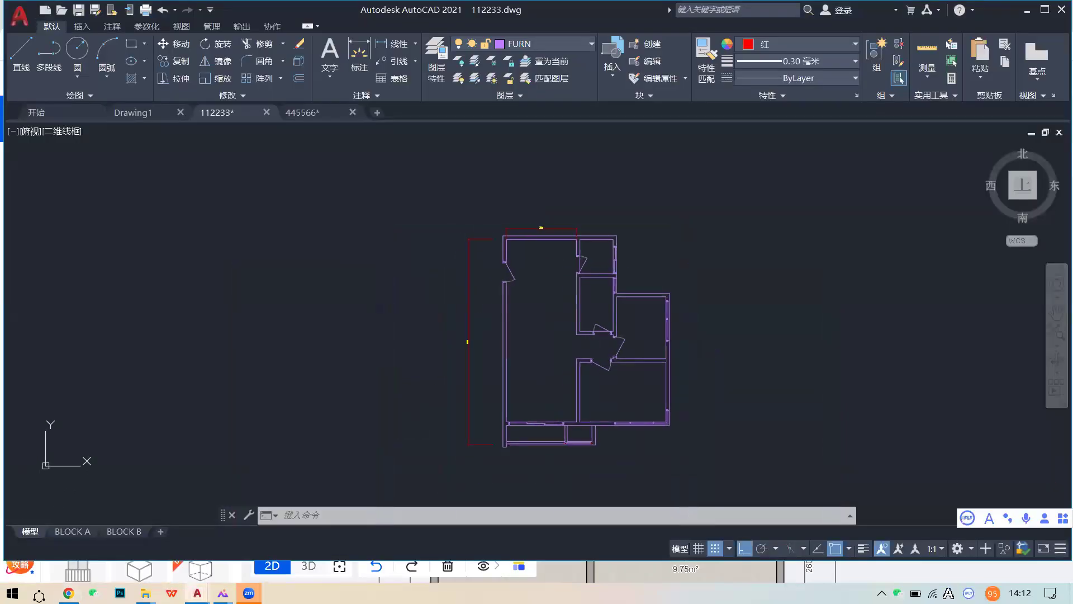
{"action": "scroll", "coordinate": [542, 217], "scroll_direction": "up", "scroll_amount": 4}
{"action": "scroll", "coordinate": [542, 249], "scroll_direction": "up", "scroll_amount": 4}
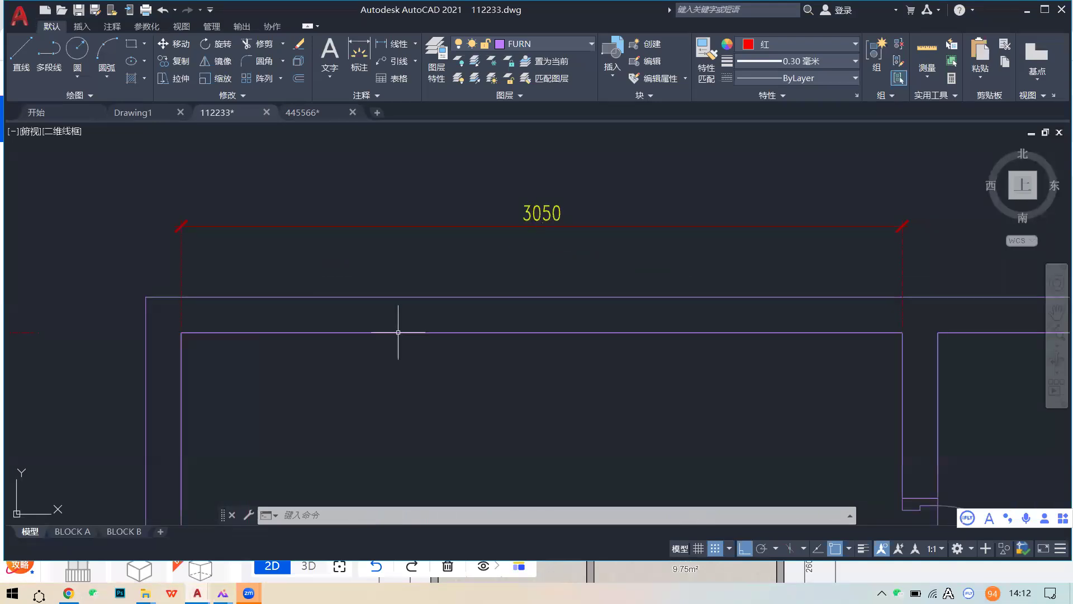
{"action": "mouse_move", "coordinate": [68, 592]}
{"action": "left_click", "coordinate": [75, 537]}
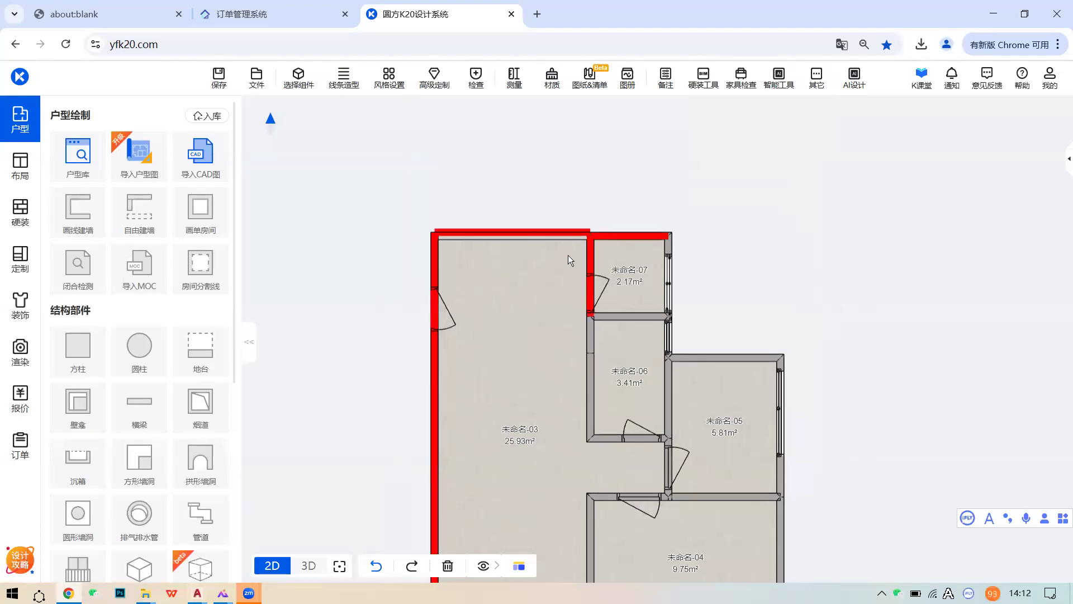
{"action": "left_click", "coordinate": [569, 254]}
{"action": "scroll", "coordinate": [570, 252], "scroll_direction": "up", "scroll_amount": 2}
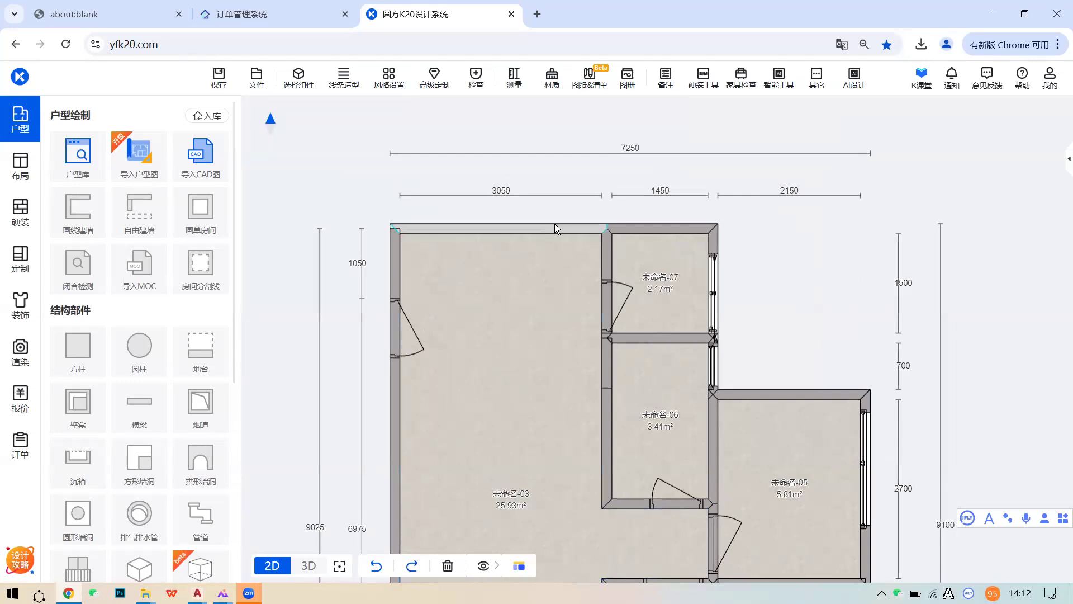
{"action": "left_click", "coordinate": [554, 227]}
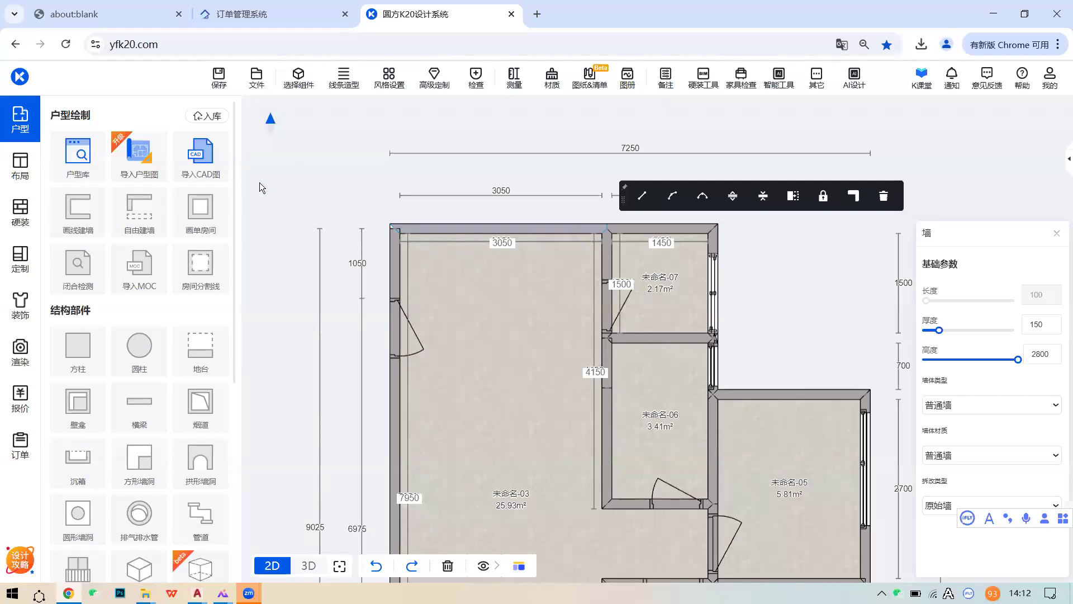
{"action": "left_click", "coordinate": [575, 321]}
{"action": "scroll", "coordinate": [558, 333], "scroll_direction": "down", "scroll_amount": 1}
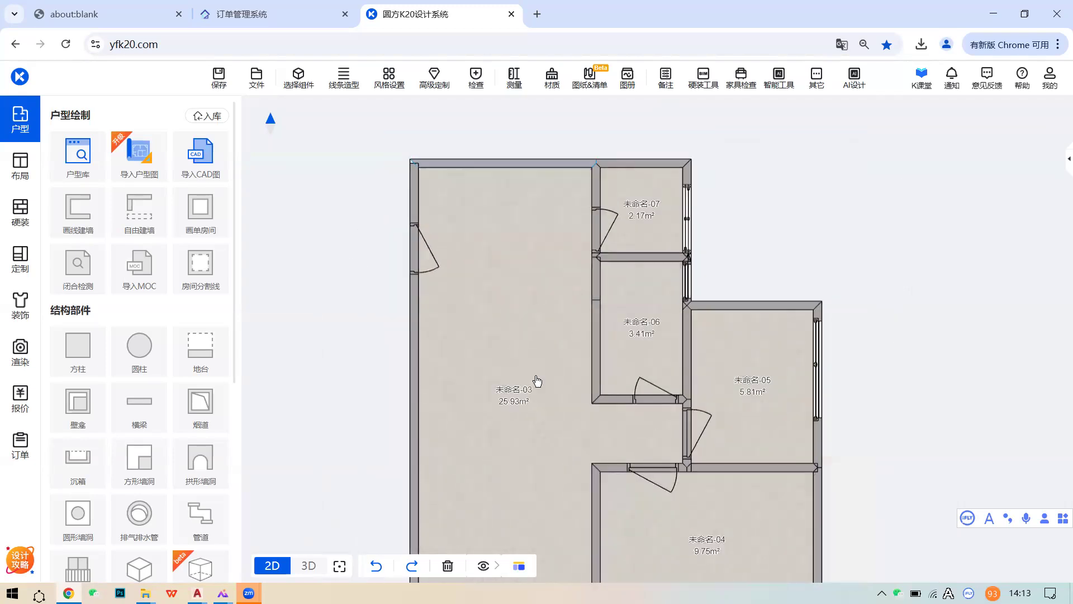
{"action": "scroll", "coordinate": [548, 363], "scroll_direction": "down", "scroll_amount": 2}
{"action": "left_click", "coordinate": [557, 358]}
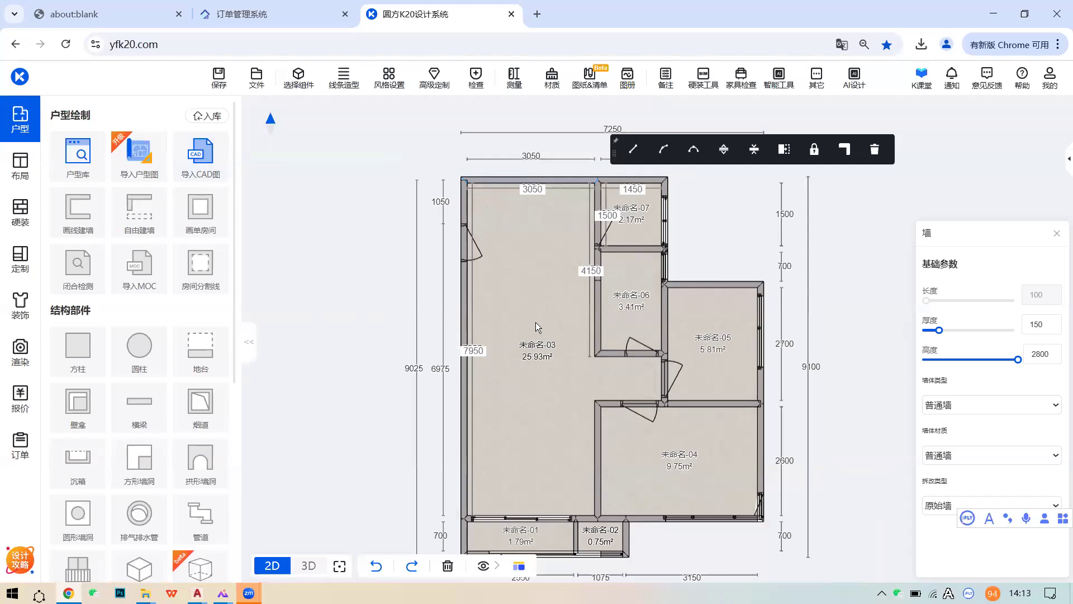
- Set the large room 未命名-03 to 客餐厅 and room 未命名-04 to 主卧
{"action": "left_click", "coordinate": [535, 350]}
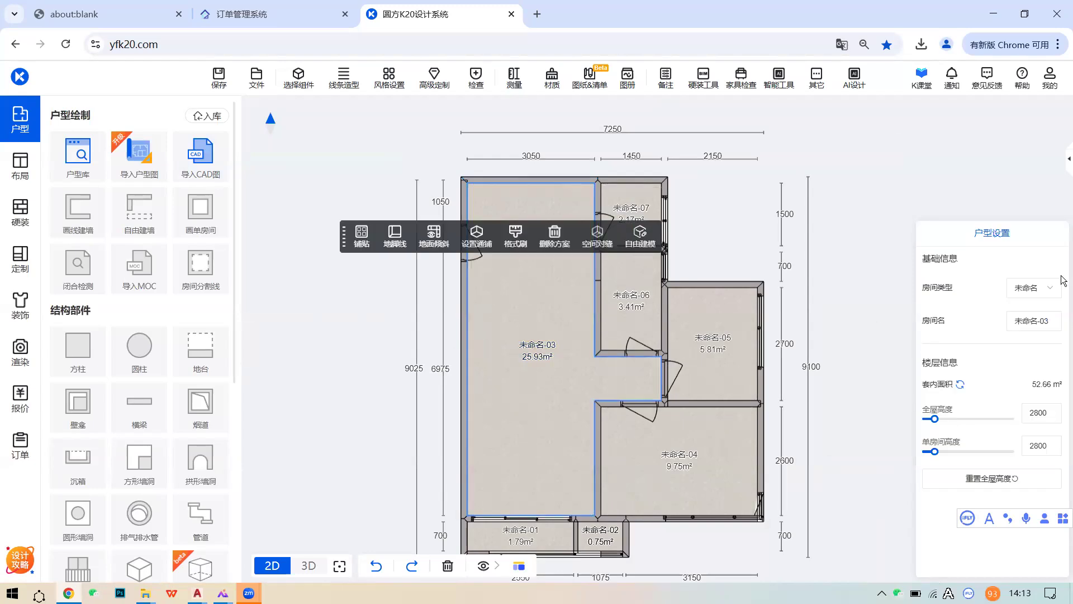
{"action": "left_click", "coordinate": [1037, 291]}
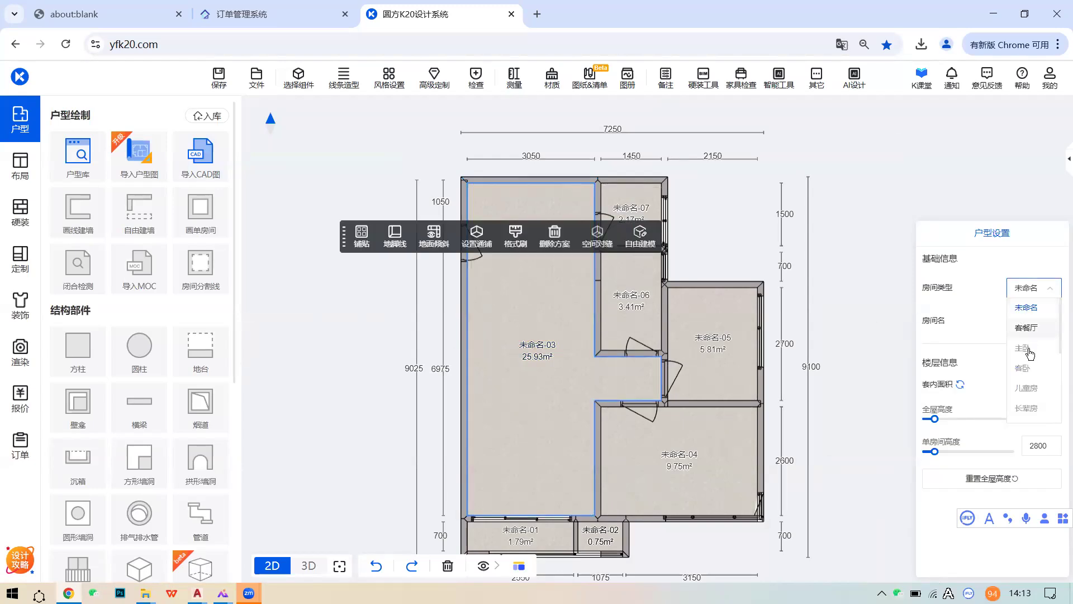
{"action": "left_click", "coordinate": [1020, 330]}
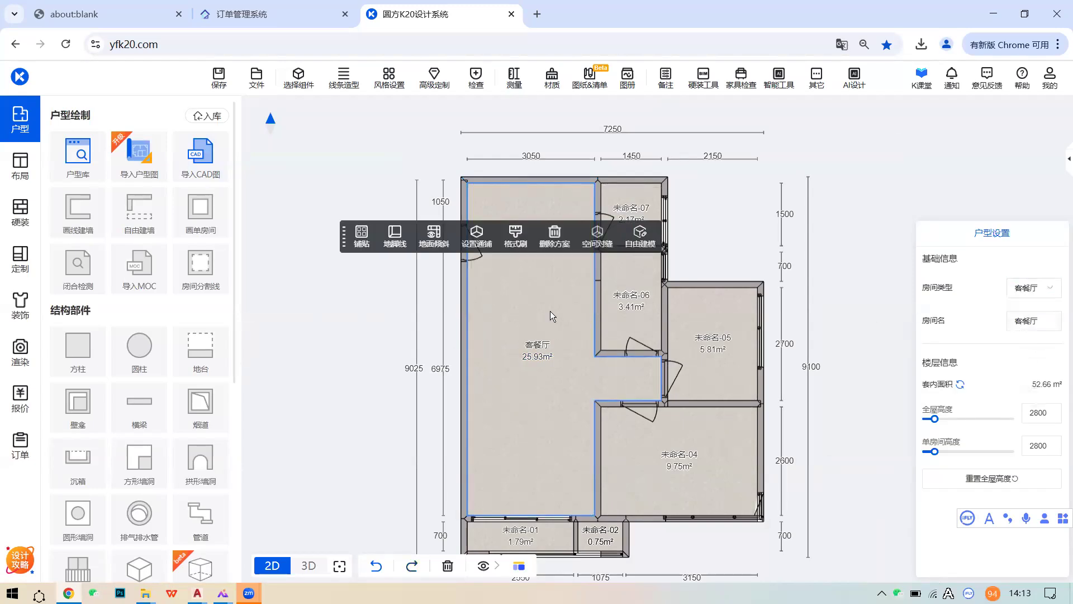
{"action": "left_click", "coordinate": [692, 466]}
{"action": "left_click", "coordinate": [1037, 290]}
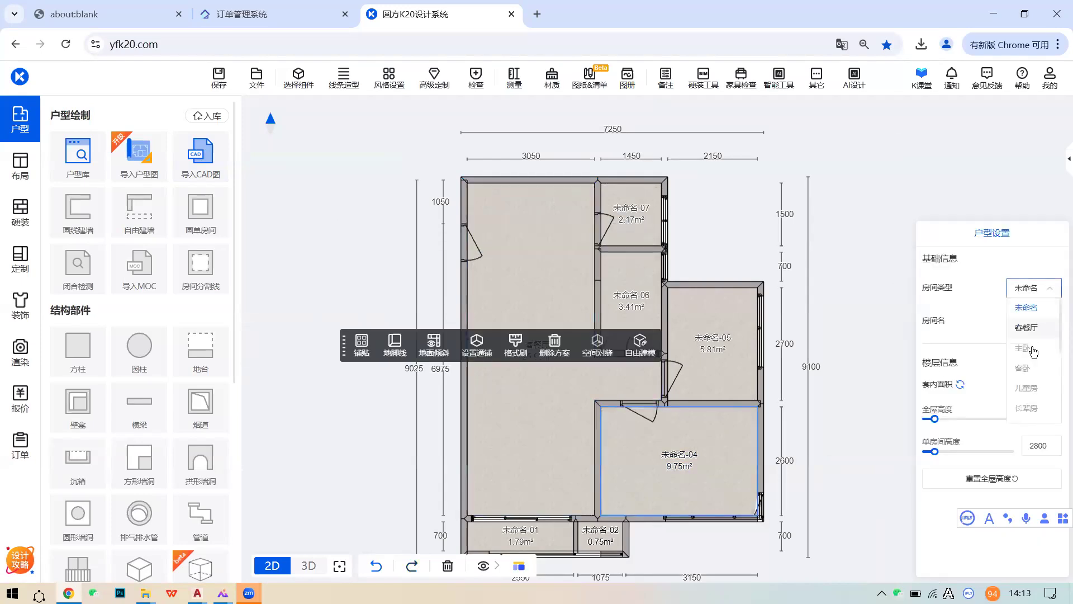
{"action": "left_click", "coordinate": [1024, 349]}
- Set room 未命名-05 to 客卧 and the small room 未命名-06 to 卫生间
{"action": "left_click", "coordinate": [751, 342]}
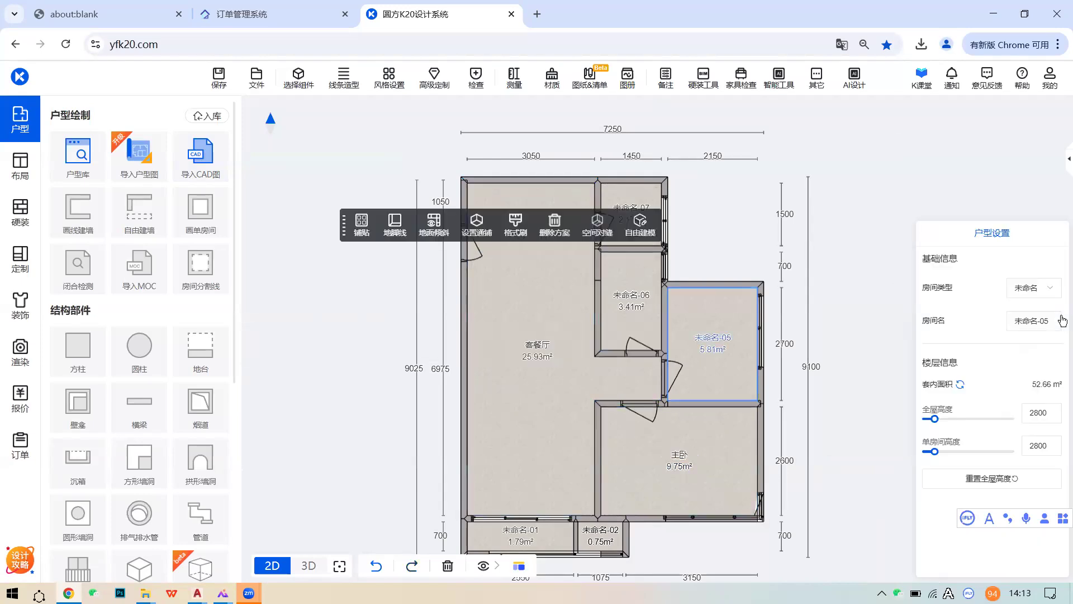
{"action": "left_click", "coordinate": [1049, 291]}
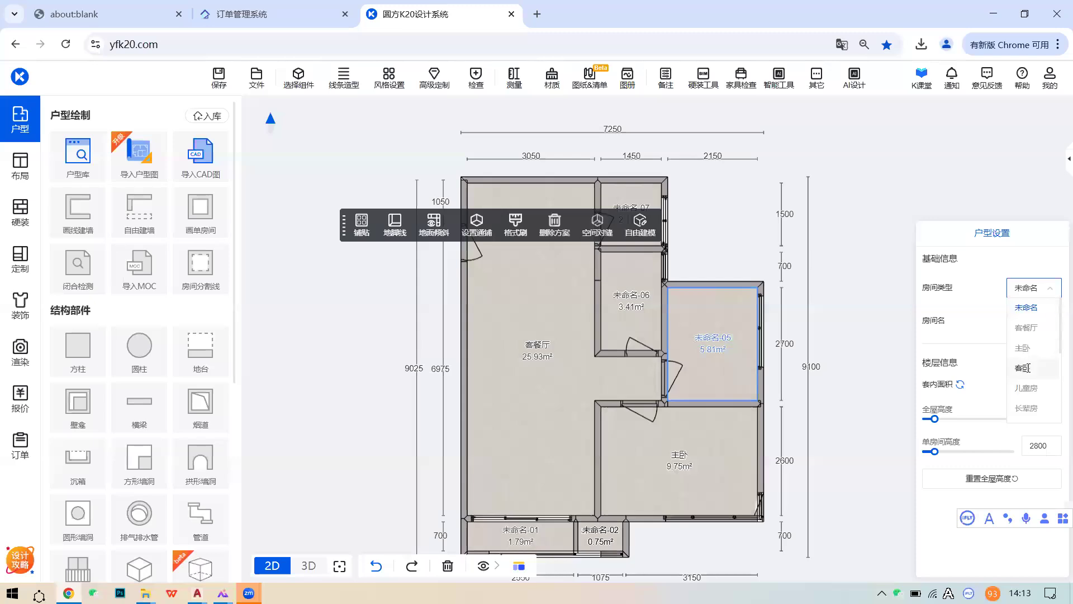
{"action": "left_click", "coordinate": [1026, 368]}
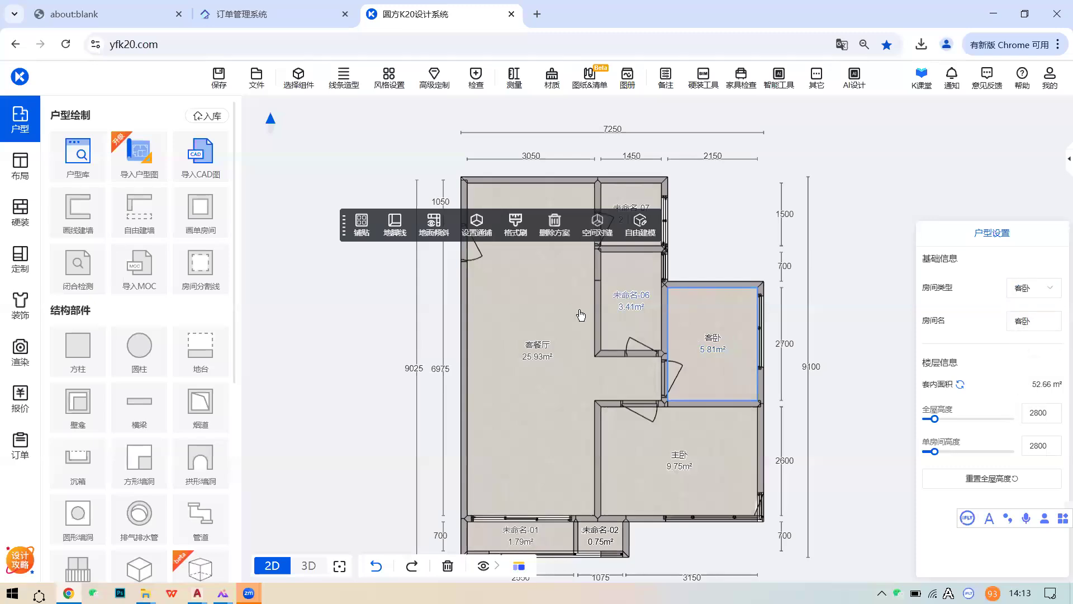
{"action": "scroll", "coordinate": [582, 315], "scroll_direction": "down", "scroll_amount": 1}
{"action": "middle_click_drag", "start_coordinate": [581, 315], "coordinate": [620, 292]}
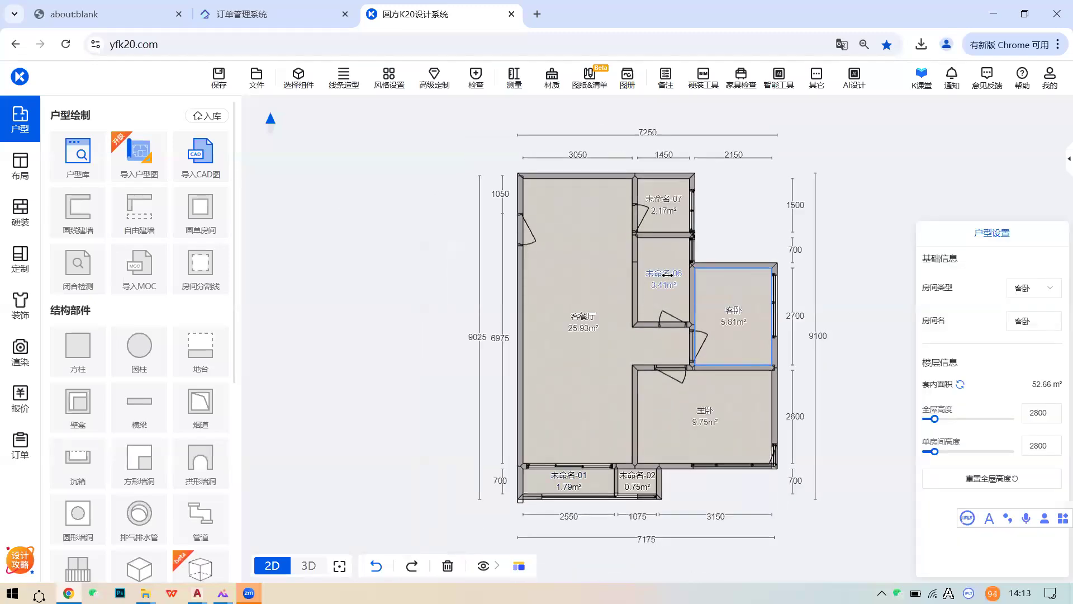
{"action": "left_click", "coordinate": [668, 275]}
{"action": "left_click", "coordinate": [1032, 288]}
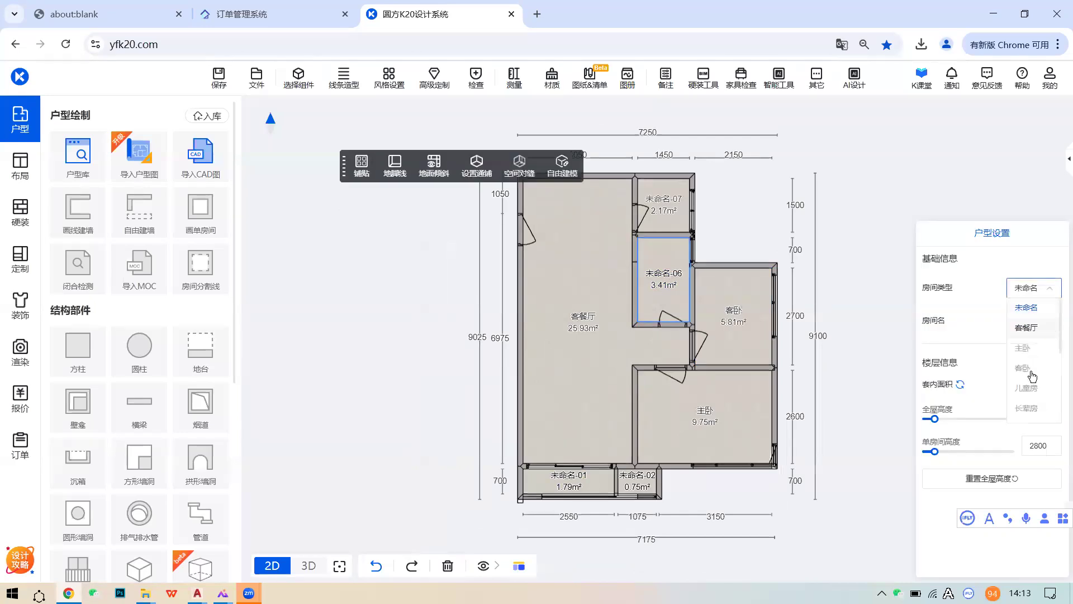
{"action": "left_click", "coordinate": [1034, 379]}
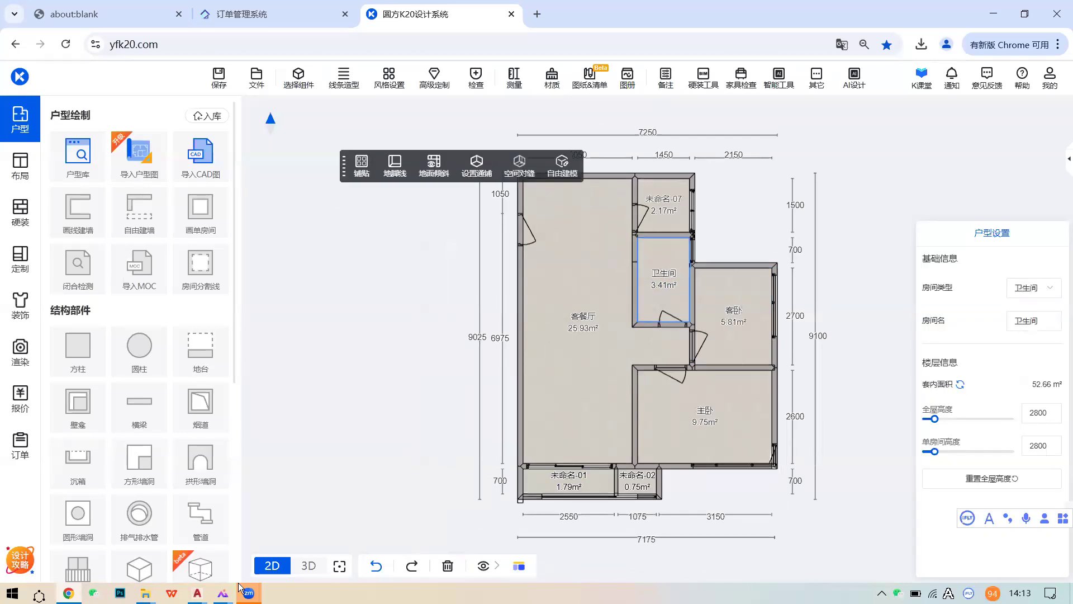
- Check the 445566 reference drawing in AutoCAD, then return to the K20 plan
{"action": "mouse_move", "coordinate": [197, 593]}
{"action": "left_click", "coordinate": [379, 520]}
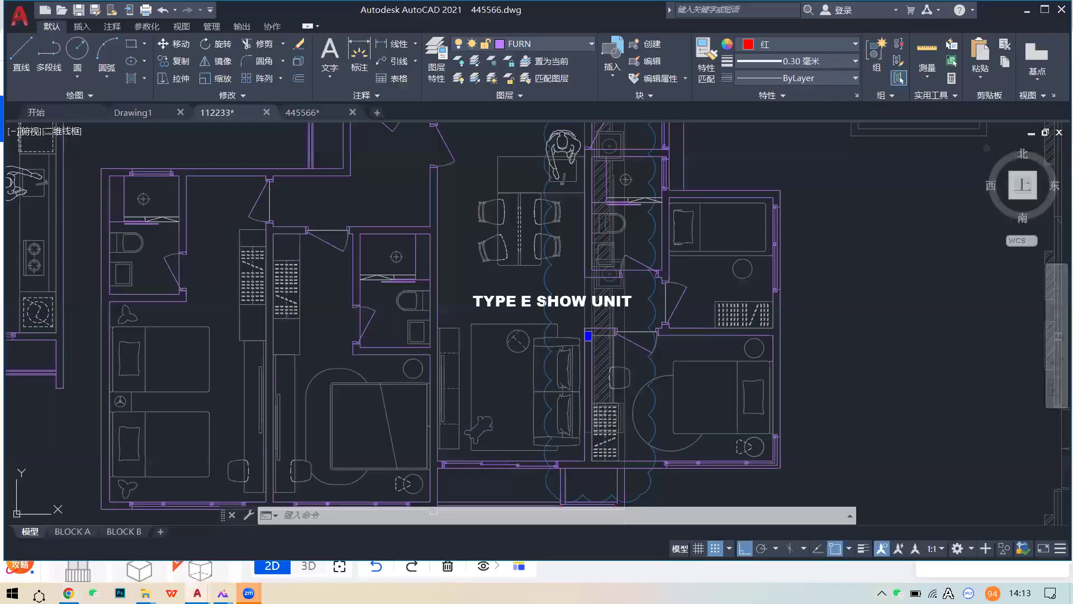
{"action": "middle_click_drag", "start_coordinate": [506, 385], "coordinate": [504, 397]}
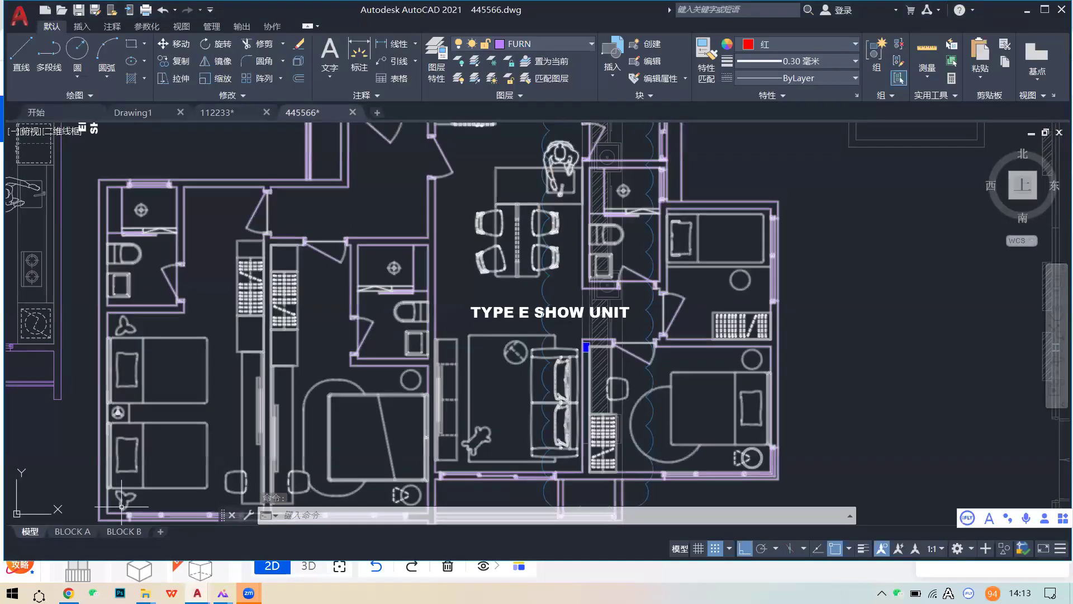
{"action": "left_click", "coordinate": [69, 592]}
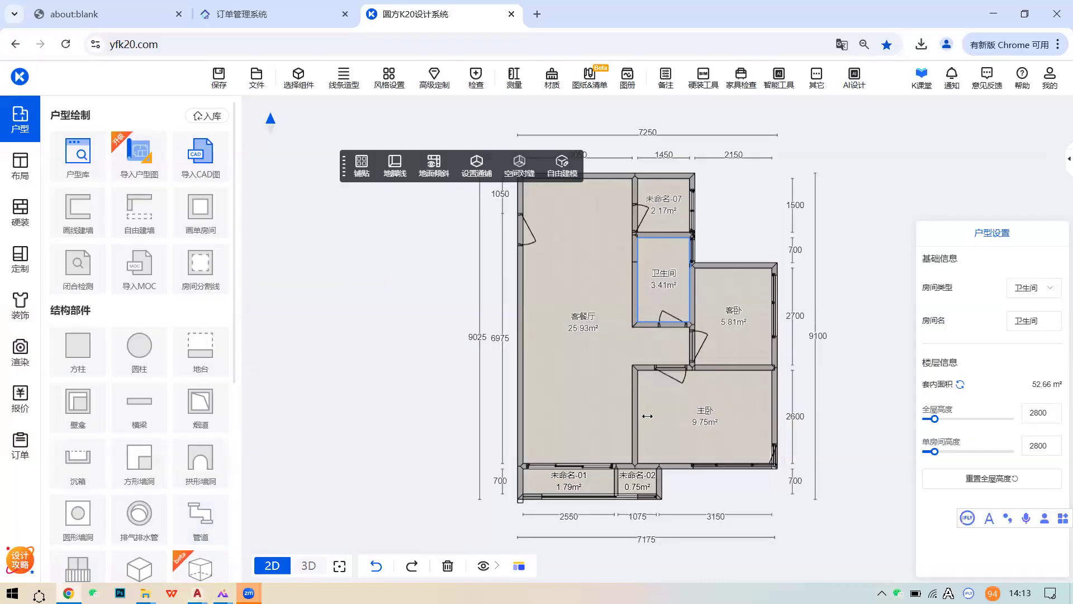
{"action": "middle_click_drag", "start_coordinate": [598, 394], "coordinate": [582, 414]}
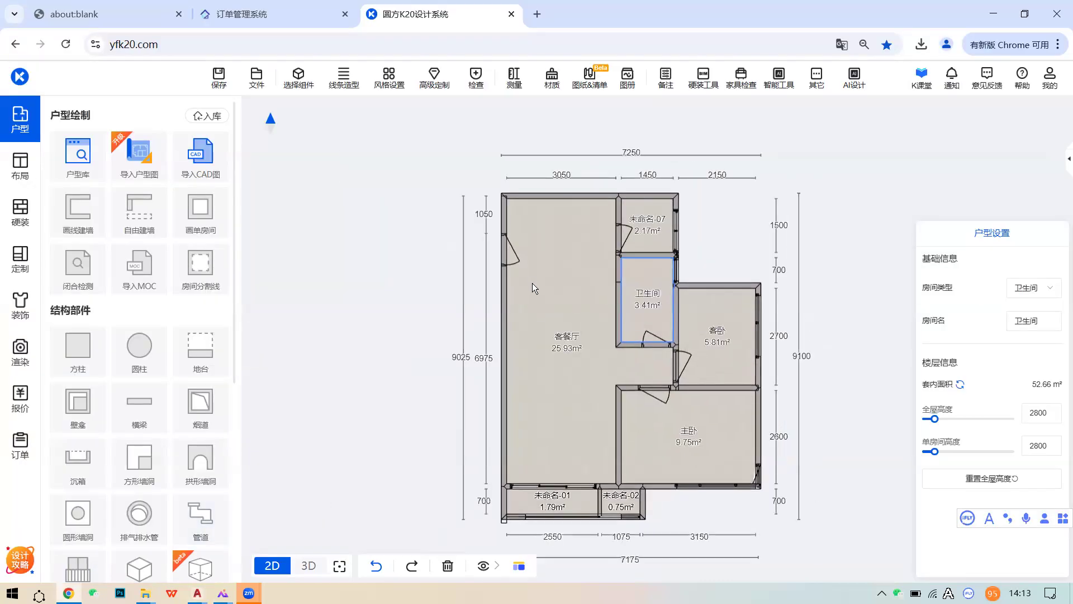
{"action": "scroll", "coordinate": [525, 276], "scroll_direction": "up", "scroll_amount": 5}
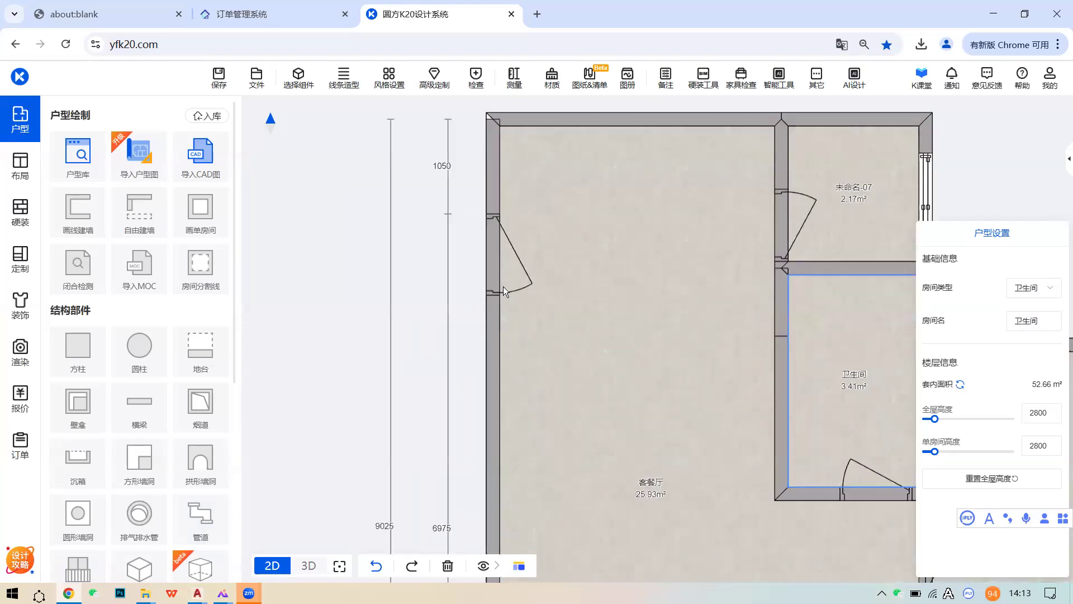
{"action": "scroll", "coordinate": [617, 317], "scroll_direction": "down", "scroll_amount": 2}
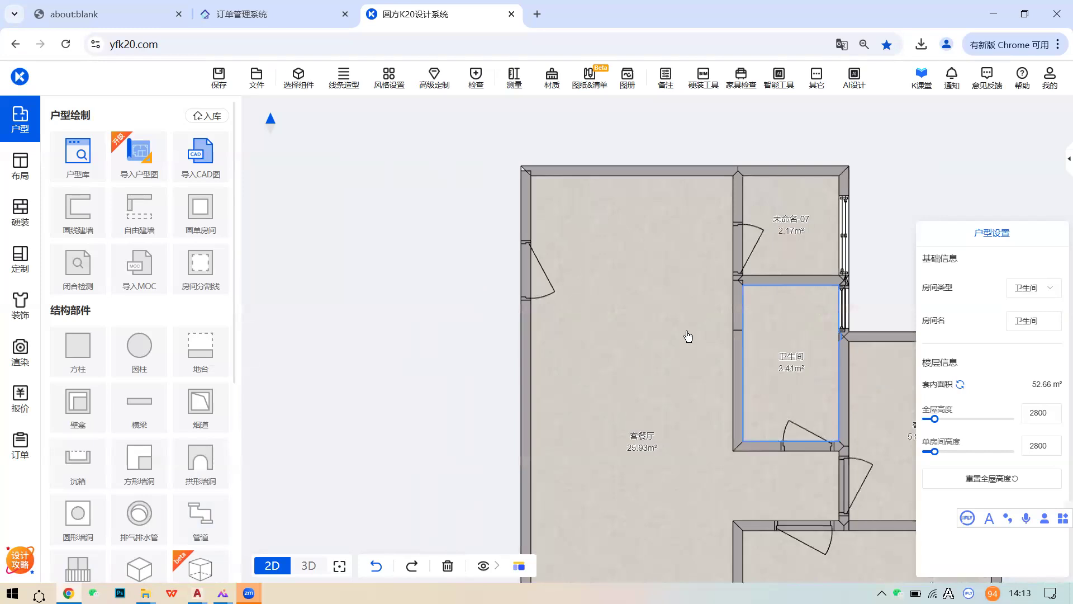
{"action": "middle_click_drag", "start_coordinate": [862, 312], "coordinate": [788, 241]}
{"action": "scroll", "coordinate": [681, 394], "scroll_direction": "down", "scroll_amount": 3}
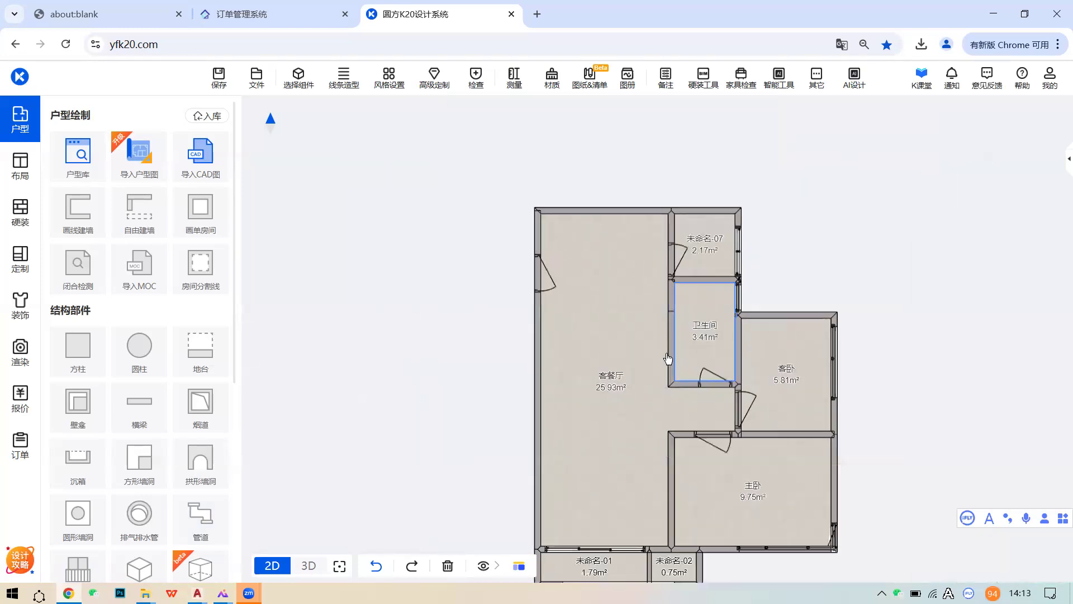
{"action": "middle_click_drag", "start_coordinate": [666, 406], "coordinate": [664, 353]}
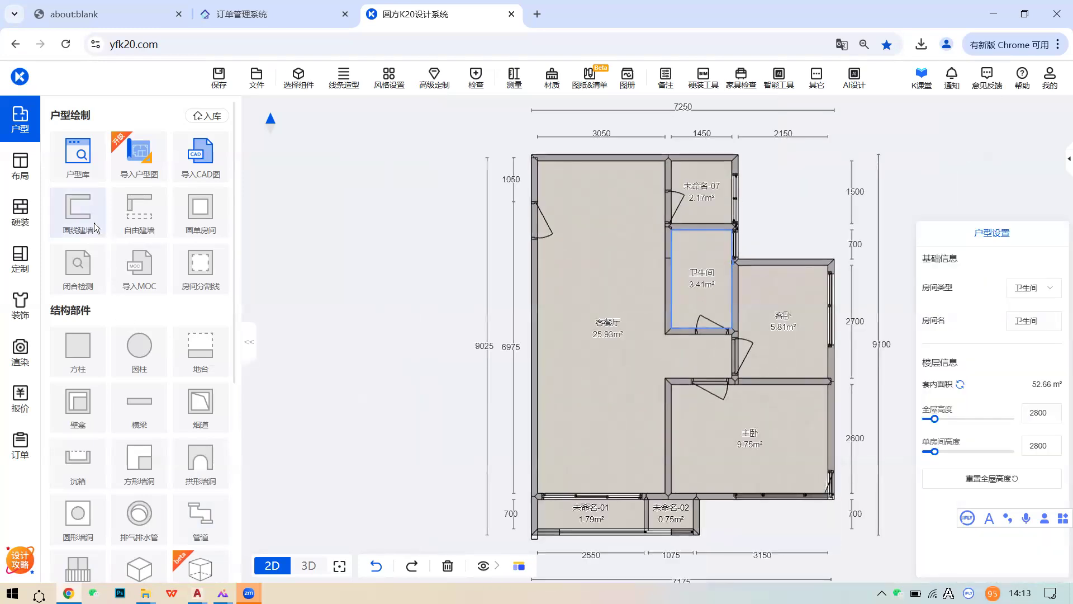
- Try a box deletion of stray wall lines with the wall line tools, then cancel it
{"action": "left_click", "coordinate": [99, 228]}
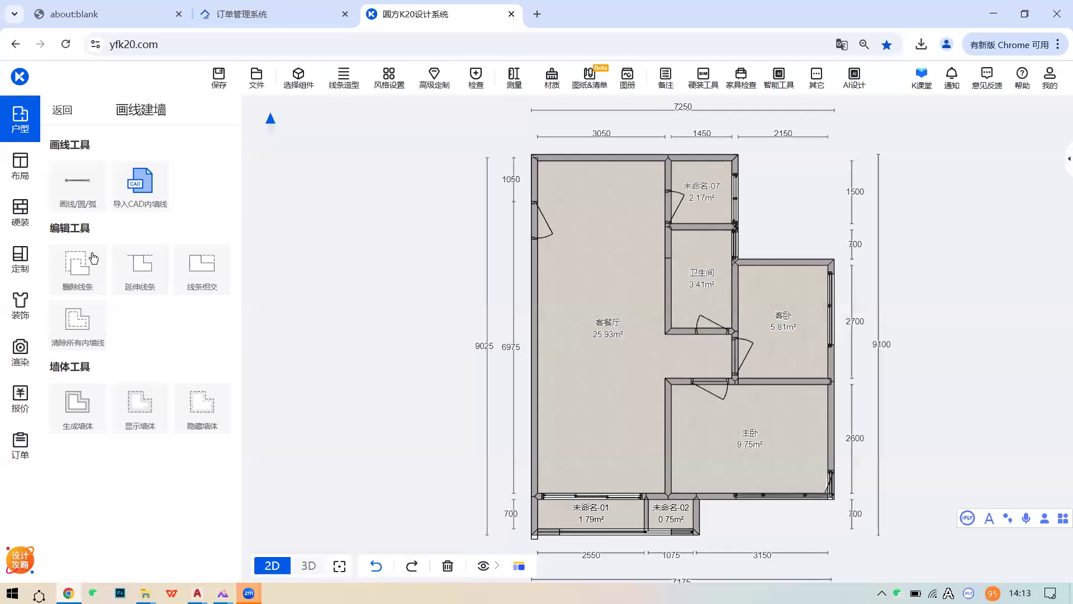
{"action": "left_click", "coordinate": [79, 287]}
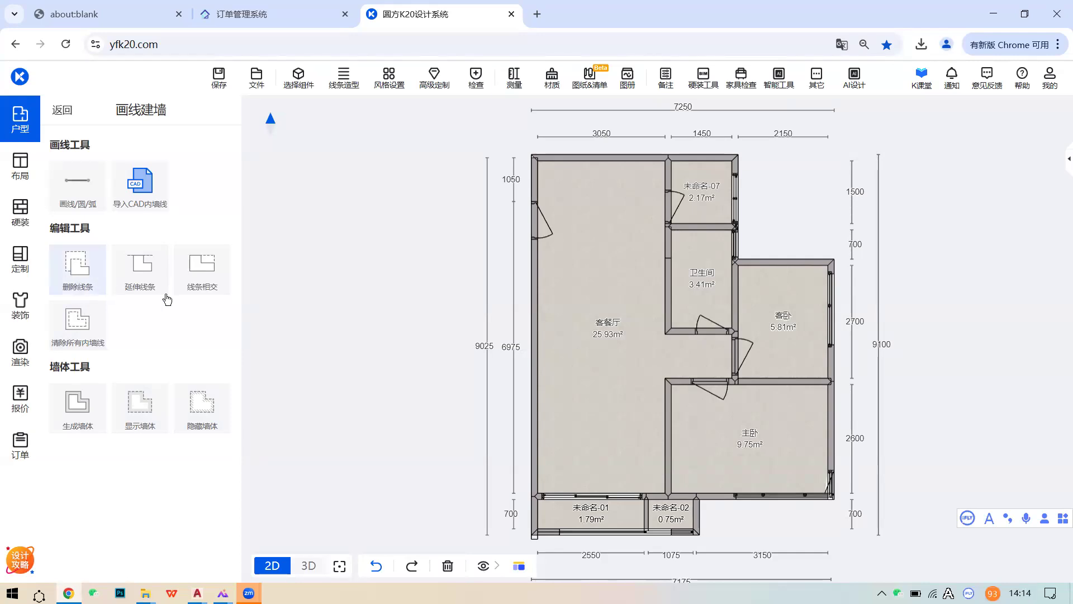
{"action": "scroll", "coordinate": [487, 316], "scroll_direction": "down", "scroll_amount": 1}
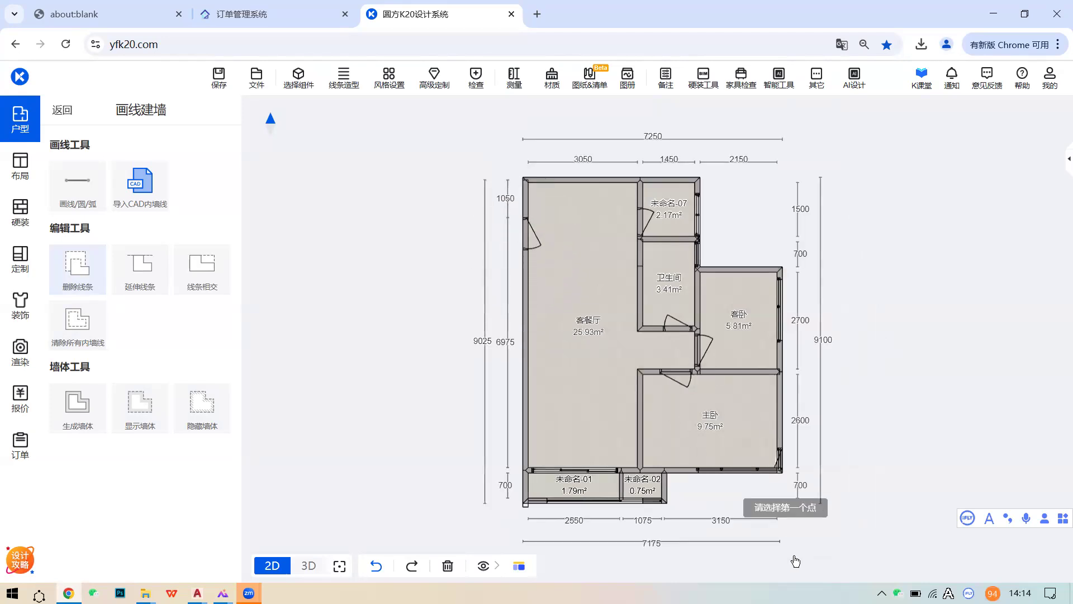
{"action": "left_click", "coordinate": [795, 531]}
{"action": "right_click", "coordinate": [472, 151]}
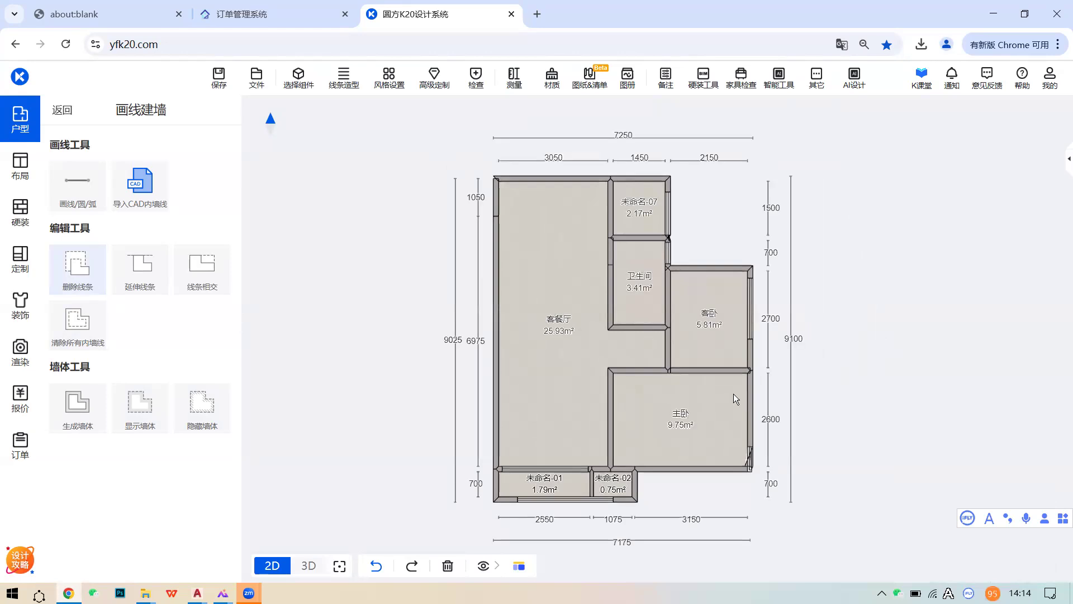
{"action": "scroll", "coordinate": [750, 454], "scroll_direction": "up", "scroll_amount": 2}
{"action": "scroll", "coordinate": [750, 454], "scroll_direction": "down", "scroll_amount": 1}
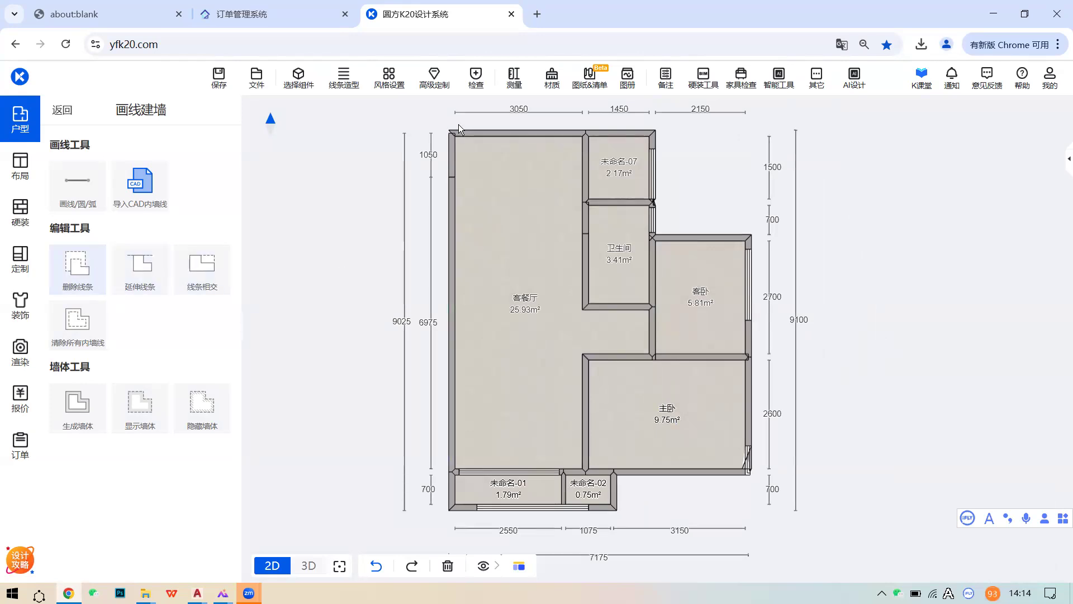
{"action": "scroll", "coordinate": [460, 160], "scroll_direction": "up", "scroll_amount": 2}
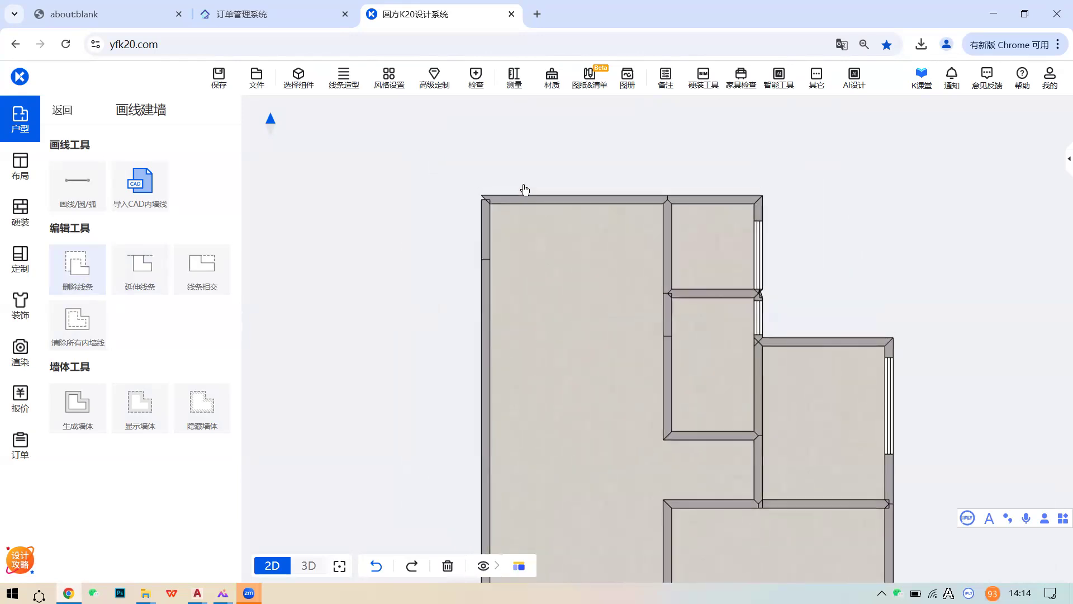
- Merge the two left wall segments into one full-height wall and delete the short stub above it
{"action": "left_click", "coordinate": [485, 216]}
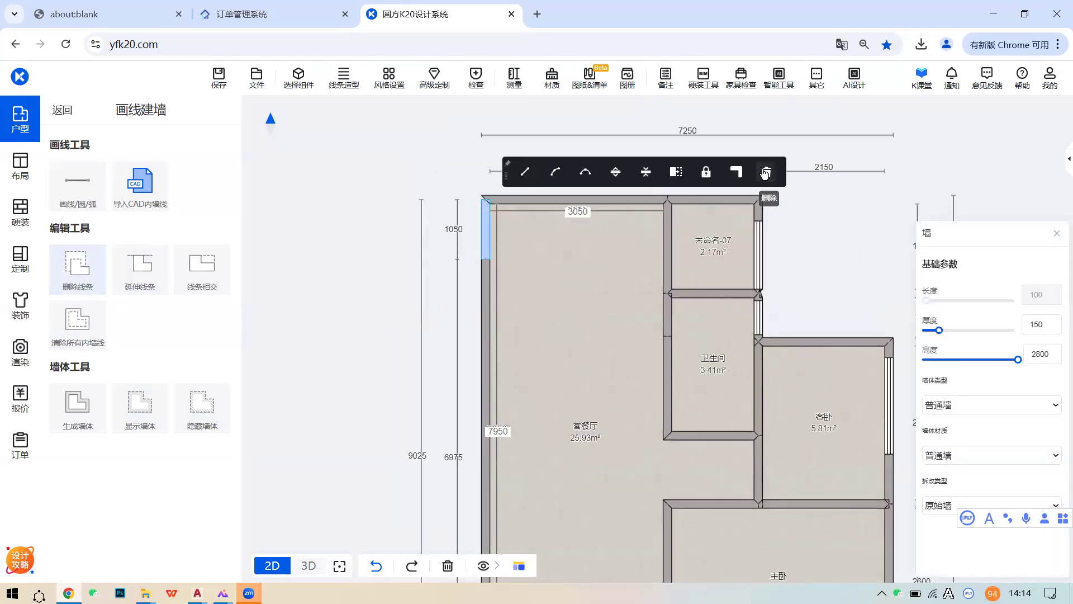
{"action": "left_click", "coordinate": [483, 281], "text": "ctrl"}
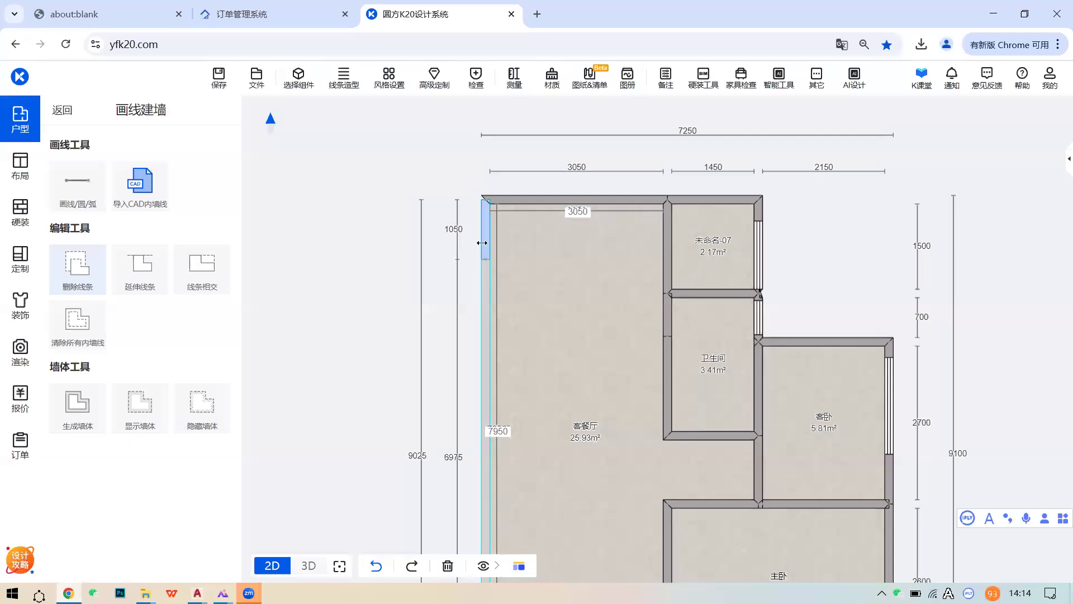
{"action": "left_click", "coordinate": [482, 242], "text": "ctrl"}
{"action": "left_click", "coordinate": [676, 171]}
{"action": "left_click", "coordinate": [484, 171]}
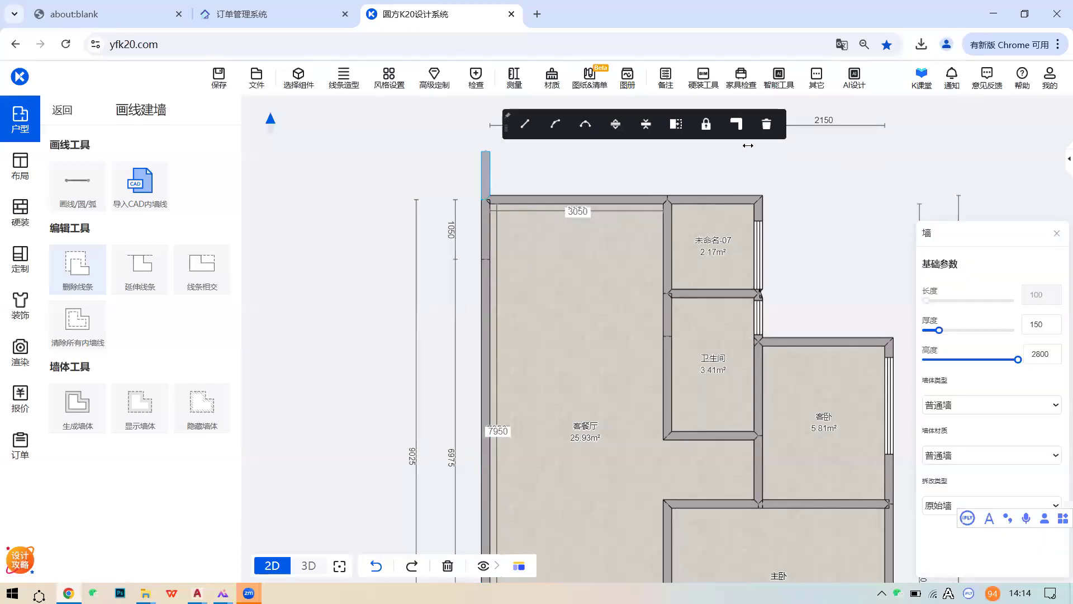
{"action": "left_click", "coordinate": [765, 125]}
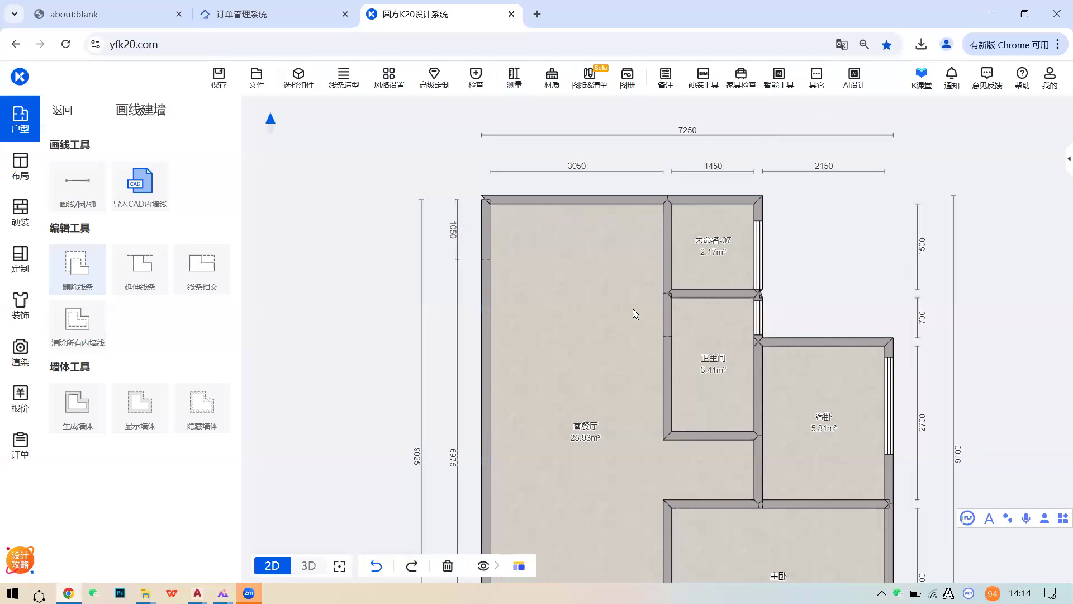
{"action": "scroll", "coordinate": [633, 310], "scroll_direction": "down", "scroll_amount": 1}
{"action": "middle_click_drag", "start_coordinate": [633, 309], "coordinate": [605, 212]}
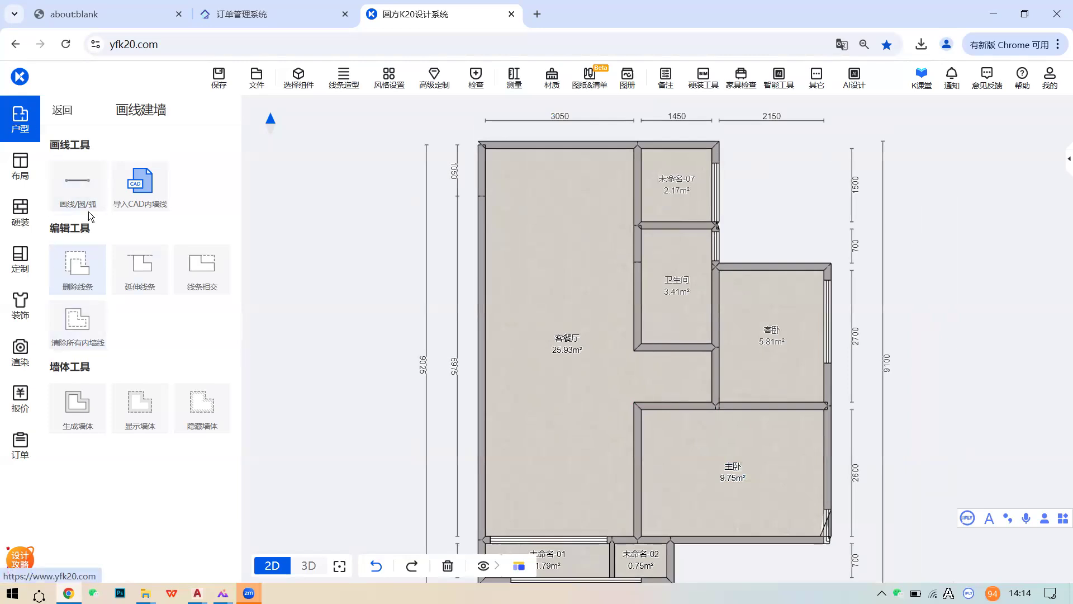
{"action": "left_click", "coordinate": [60, 111]}
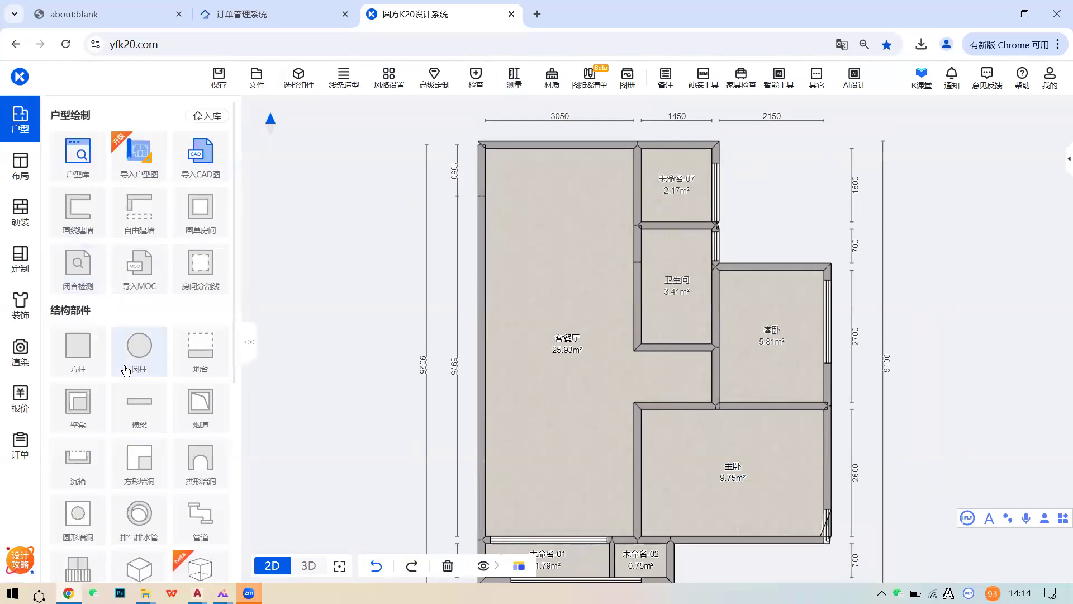
- Place single swing doors in the living room's left wall, master bedroom's top wall and guest bedroom wall
{"action": "scroll", "coordinate": [126, 370], "scroll_direction": "down", "scroll_amount": 5}
{"action": "left_click", "coordinate": [76, 391]}
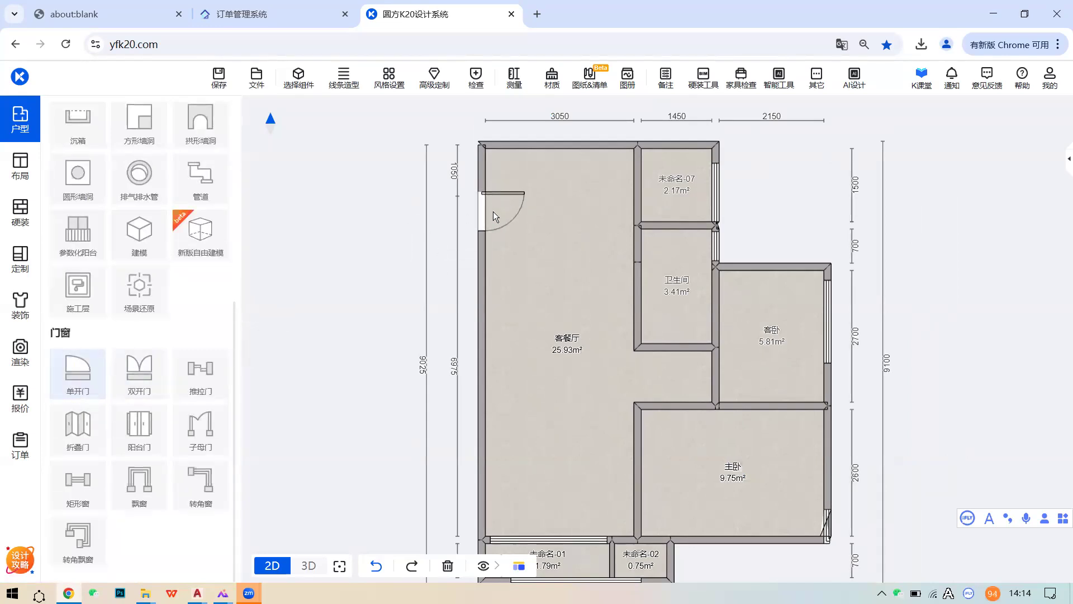
{"action": "left_click", "coordinate": [493, 211]}
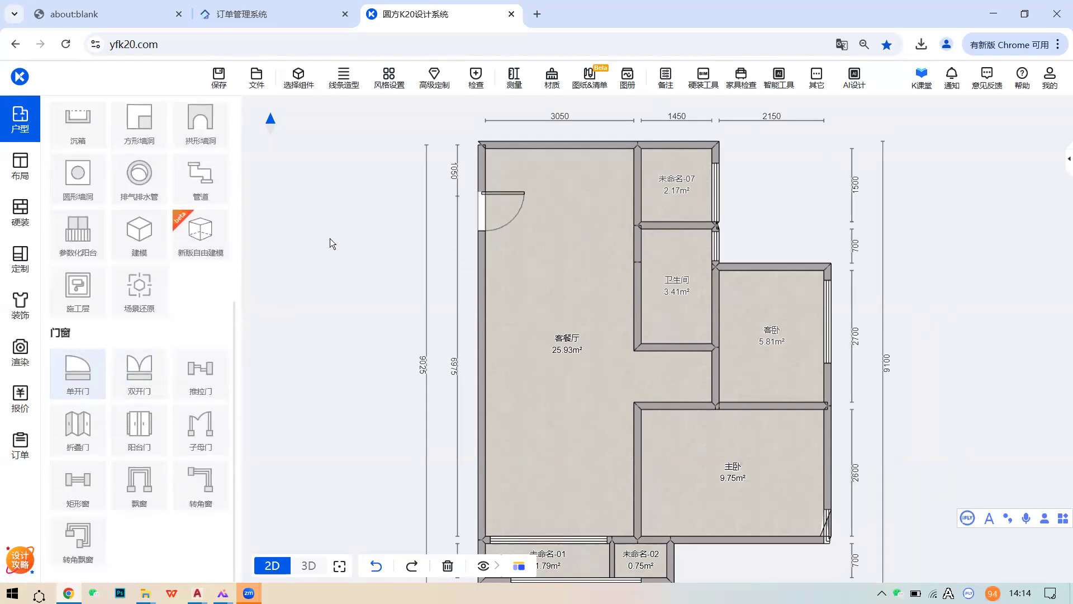
{"action": "left_click", "coordinate": [78, 379]}
{"action": "left_click", "coordinate": [686, 411]}
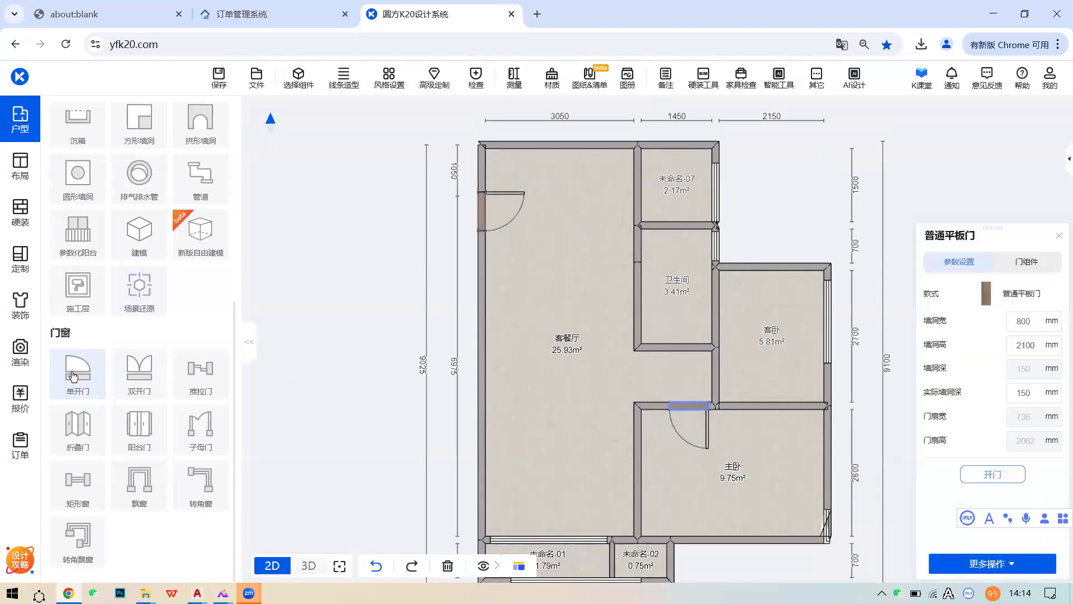
{"action": "left_click", "coordinate": [725, 378]}
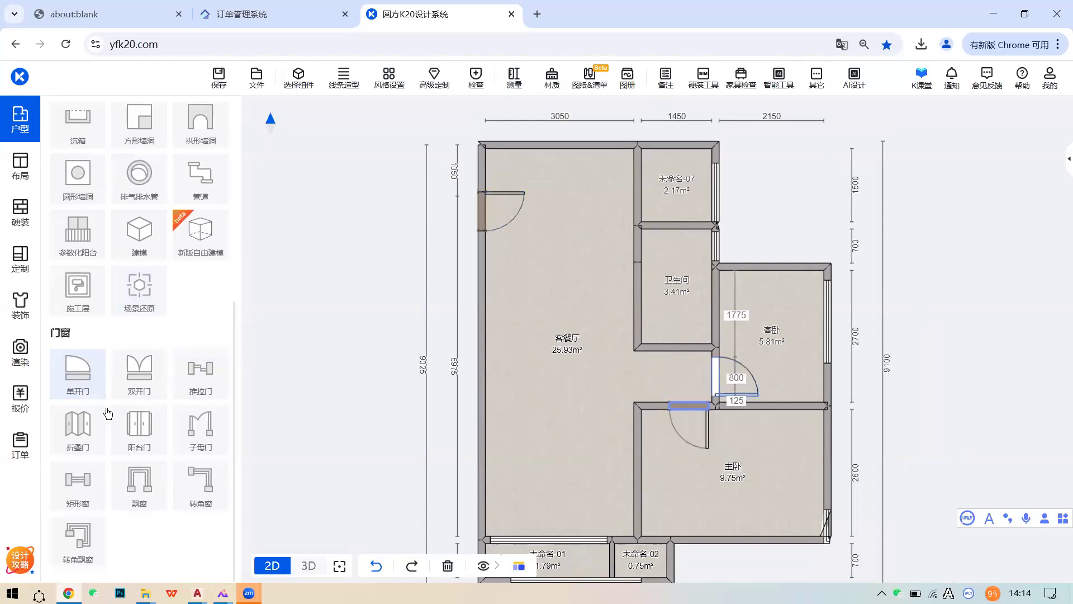
- Add a single door to the bathroom's bottom wall and start another on the 未命名-07 wall
{"action": "left_click", "coordinate": [83, 388]}
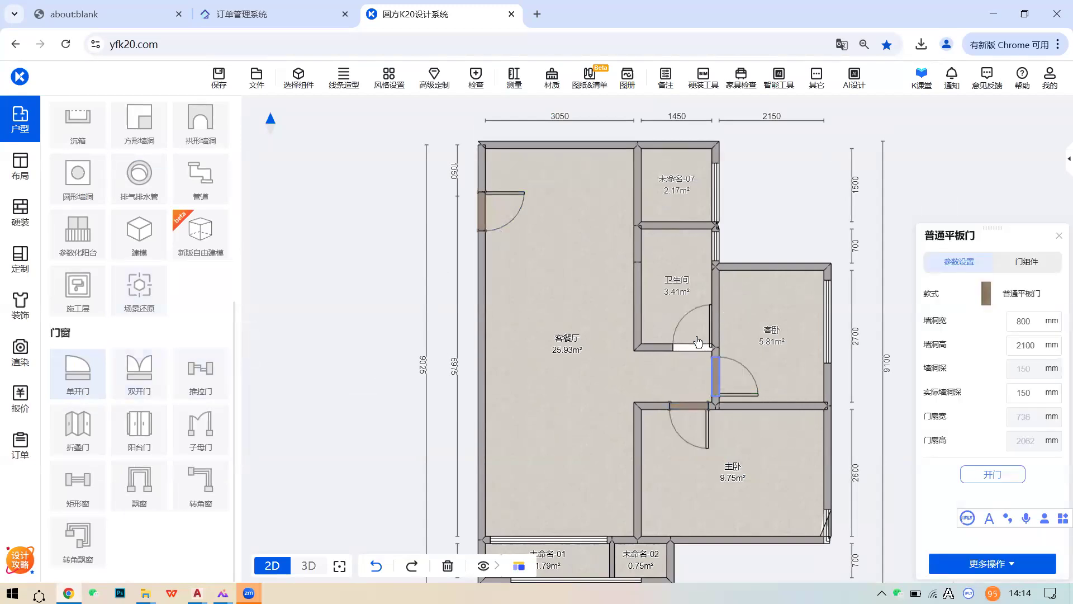
{"action": "left_click", "coordinate": [689, 342]}
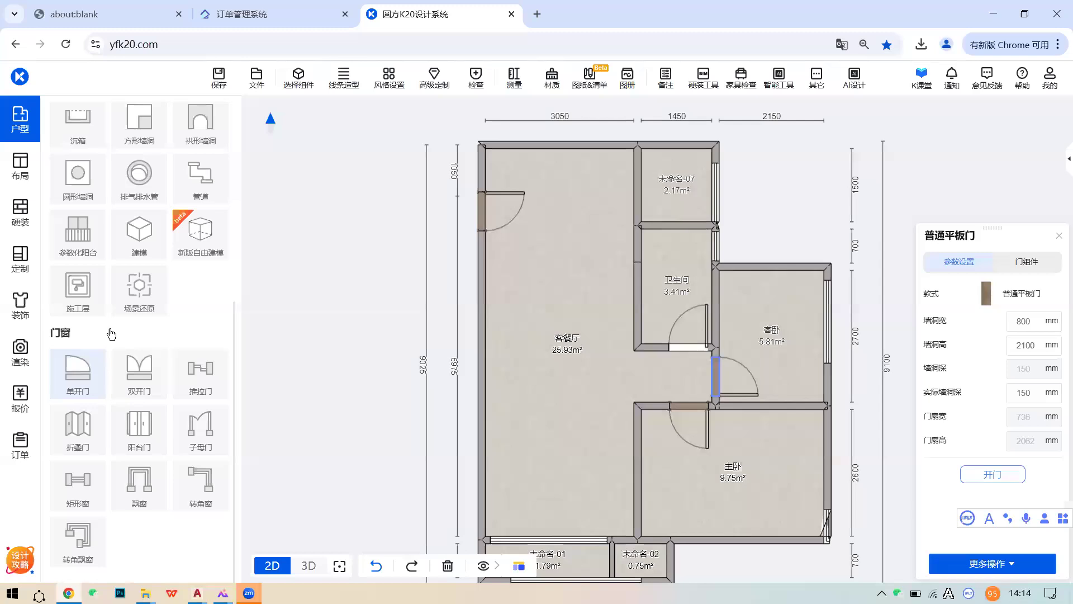
{"action": "left_click", "coordinate": [63, 371]}
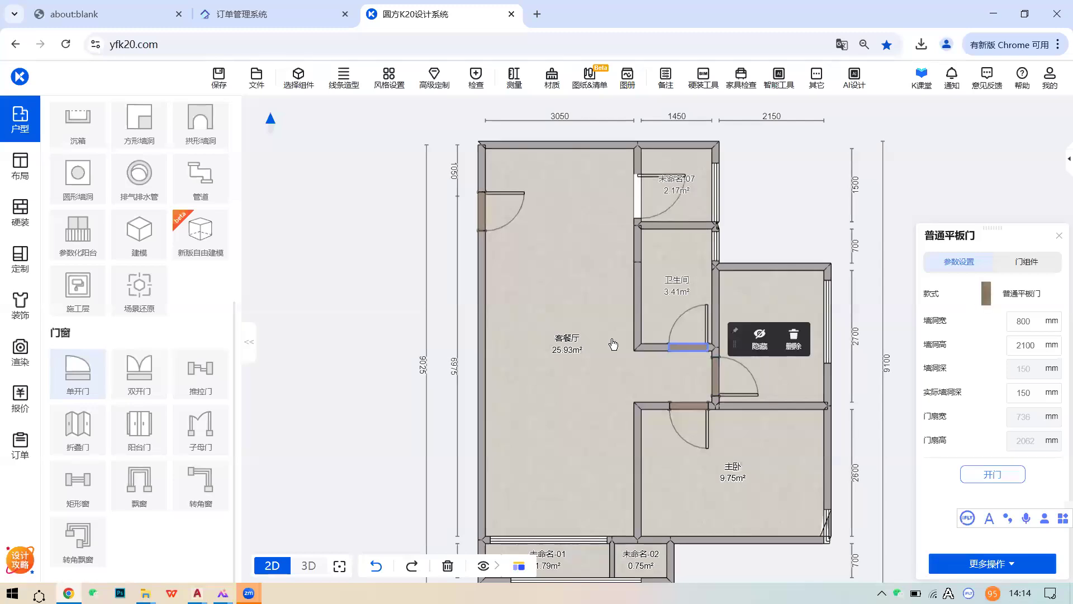
{"action": "middle_click_drag", "start_coordinate": [634, 521], "coordinate": [656, 441]}
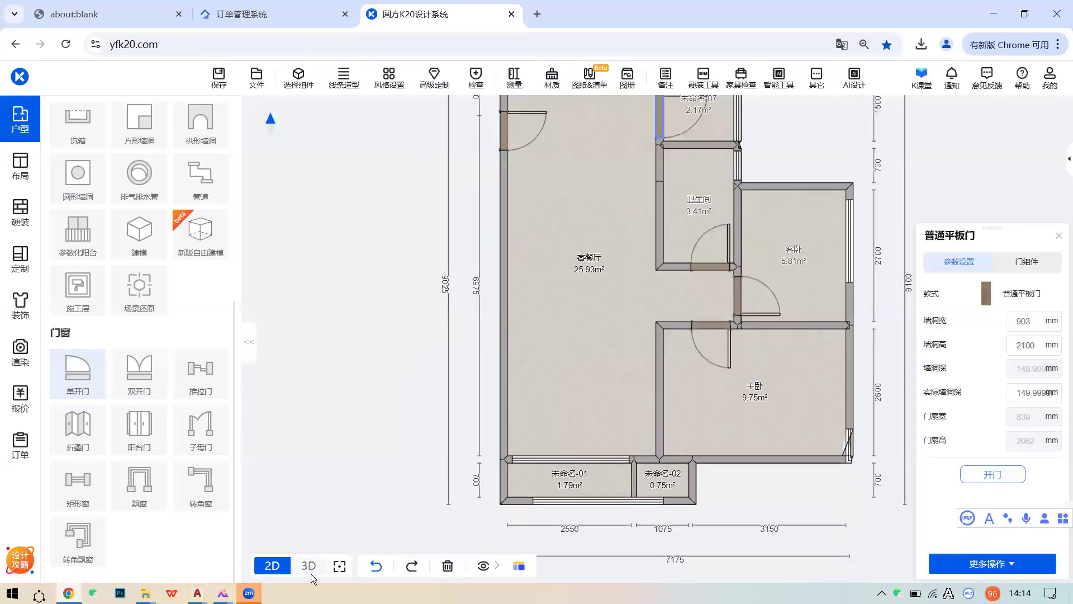
- Bring up the 445566 reference drawing in AutoCAD and zoom out on it
{"action": "mouse_move", "coordinate": [197, 592]}
{"action": "left_click", "coordinate": [402, 520]}
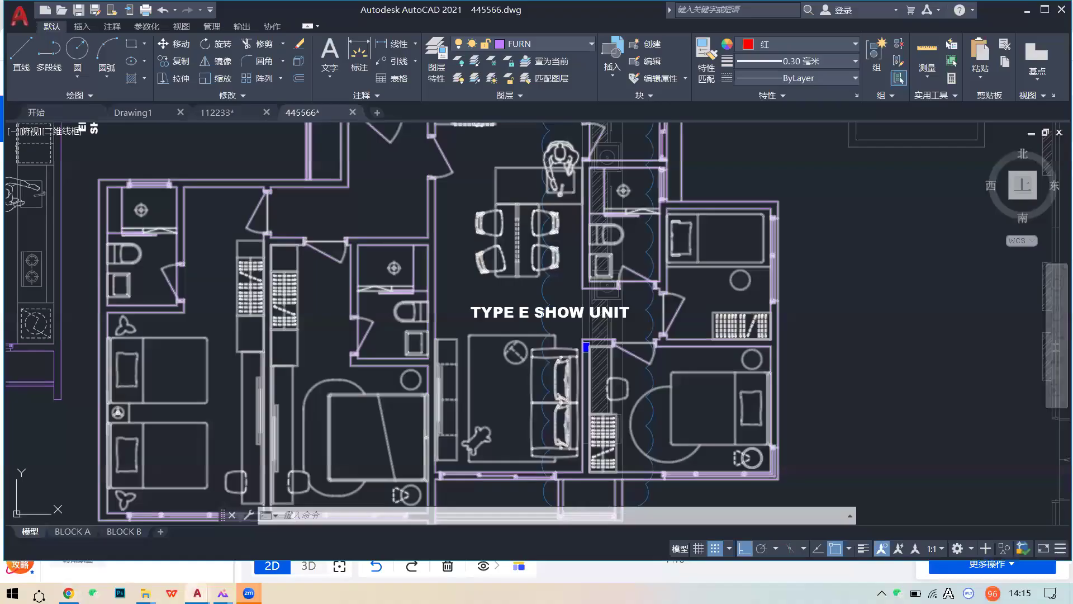
{"action": "scroll", "coordinate": [559, 312], "scroll_direction": "down", "scroll_amount": 2}
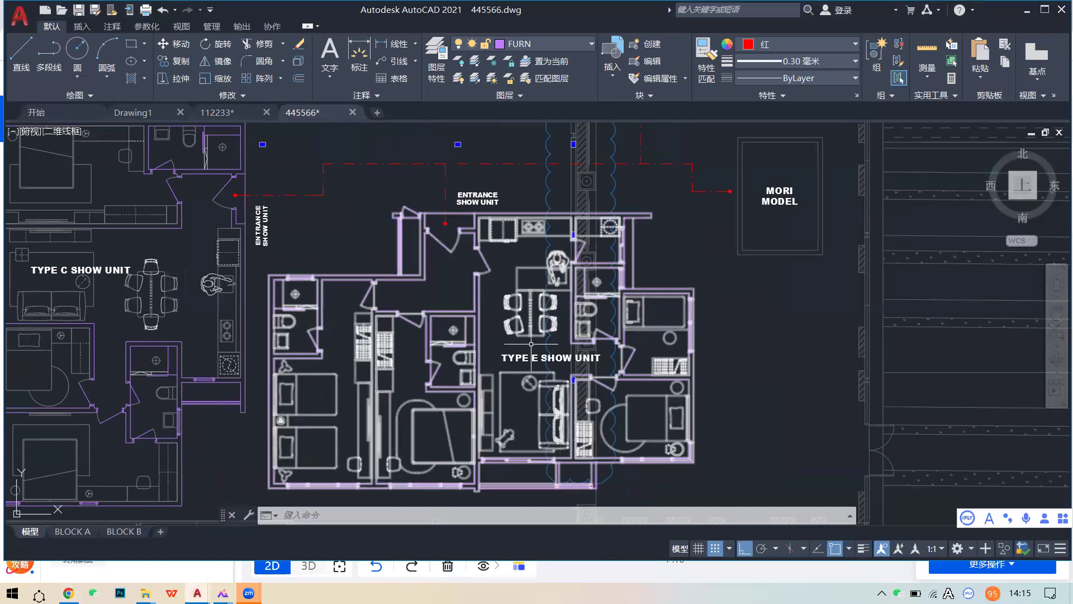
{"action": "left_click", "coordinate": [68, 592]}
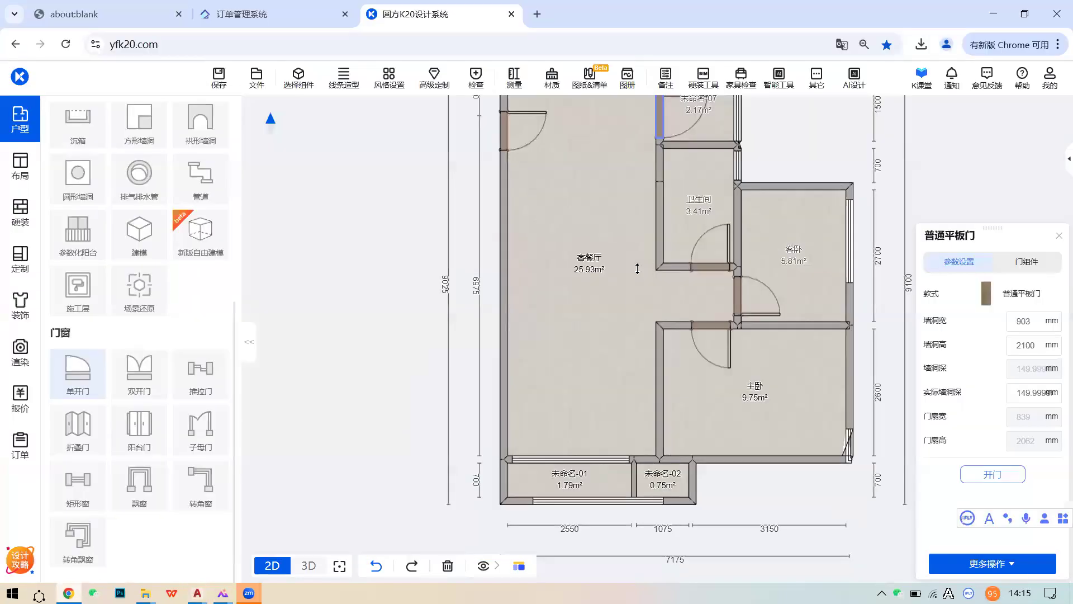
{"action": "mouse_move", "coordinate": [310, 561]}
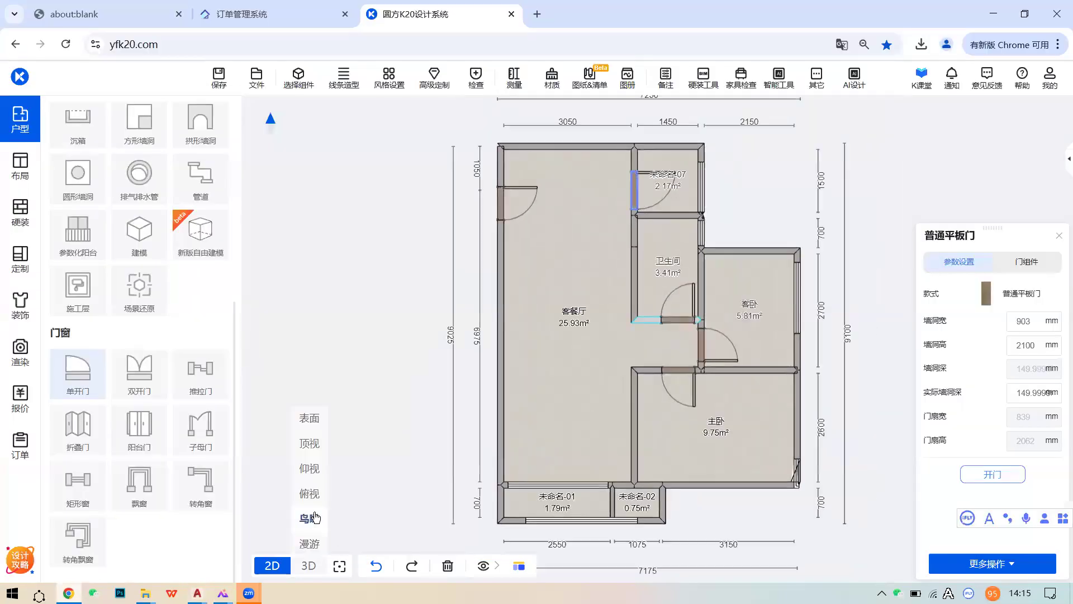
{"action": "left_click", "coordinate": [324, 441]}
{"action": "scroll", "coordinate": [473, 352], "scroll_direction": "up", "scroll_amount": 2}
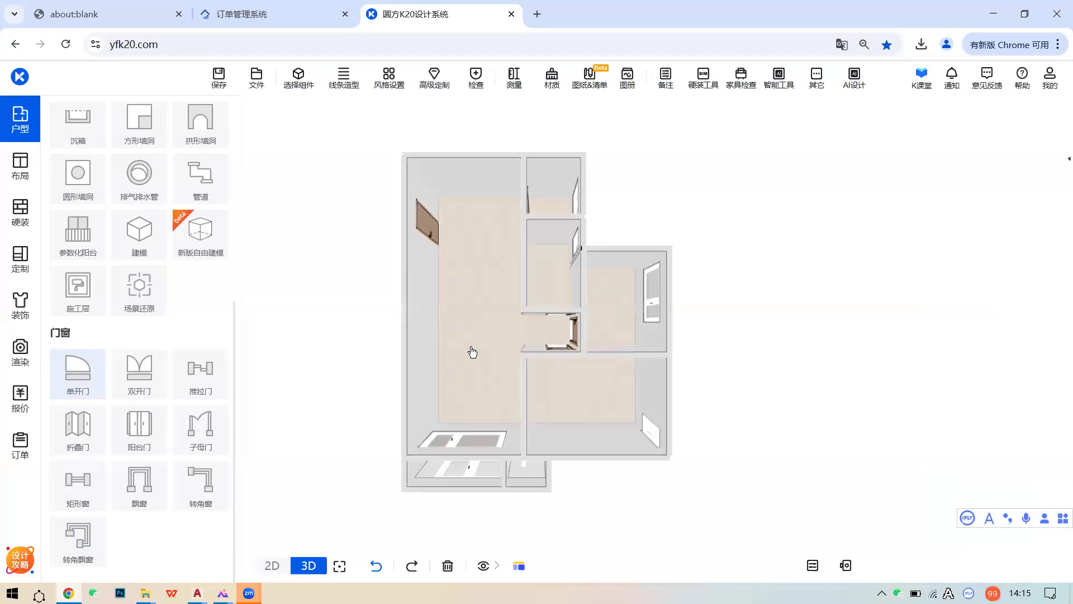
{"action": "scroll", "coordinate": [538, 297], "scroll_direction": "up", "scroll_amount": 2}
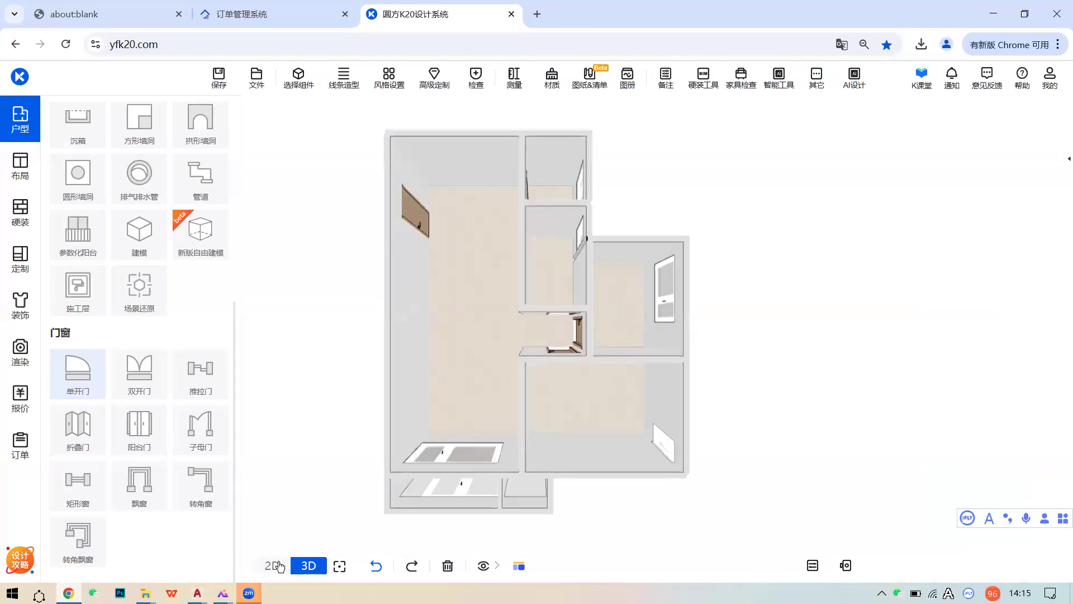
{"action": "left_click", "coordinate": [272, 566]}
{"action": "left_click_drag", "start_coordinate": [541, 296], "coordinate": [545, 334]}
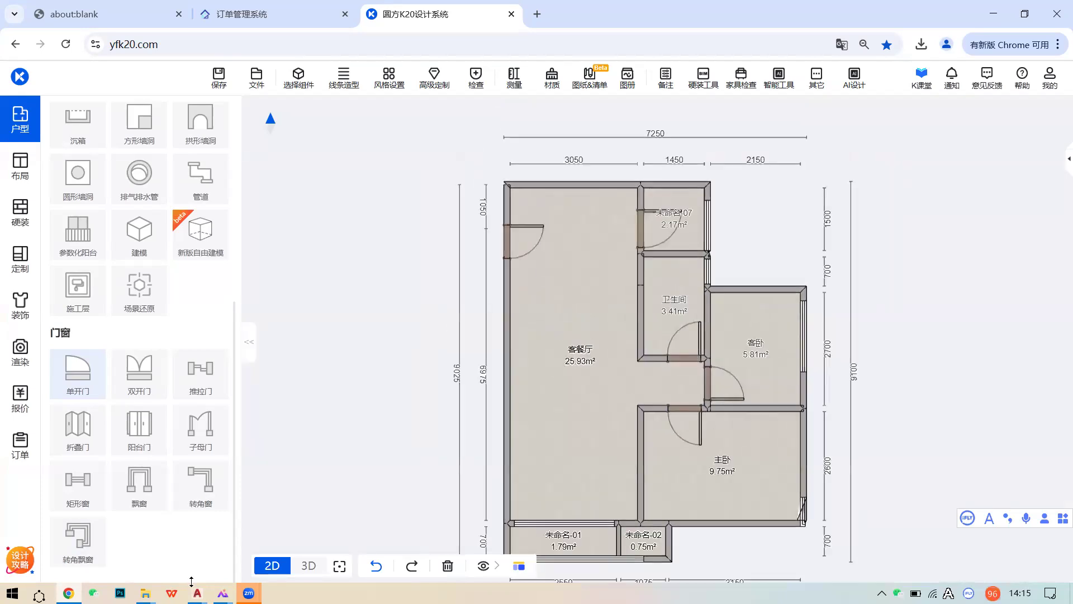
- Look over the surrounding units in the 445566 reference drawing
{"action": "mouse_move", "coordinate": [197, 593]}
{"action": "left_click", "coordinate": [345, 553]}
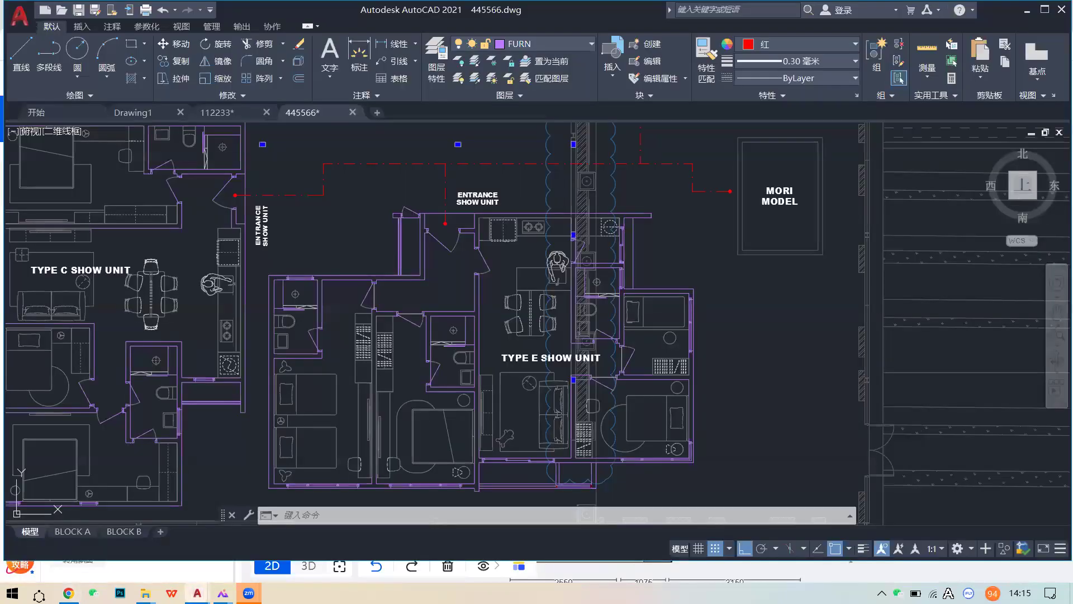
{"action": "scroll", "coordinate": [629, 366], "scroll_direction": "down", "scroll_amount": 2}
{"action": "middle_click_drag", "start_coordinate": [643, 379], "coordinate": [696, 396]}
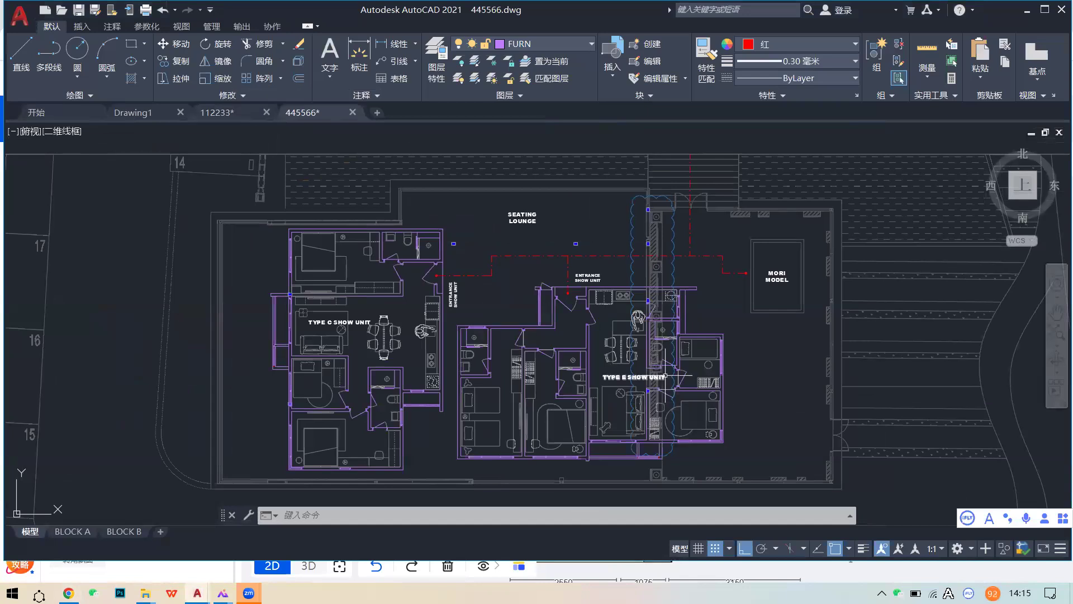
- Switch to the 112233 drawing, zoom to the 3050 top-wall dimension, then return to K20
{"action": "left_click", "coordinate": [217, 113]}
{"action": "scroll", "coordinate": [622, 330], "scroll_direction": "down", "scroll_amount": 5}
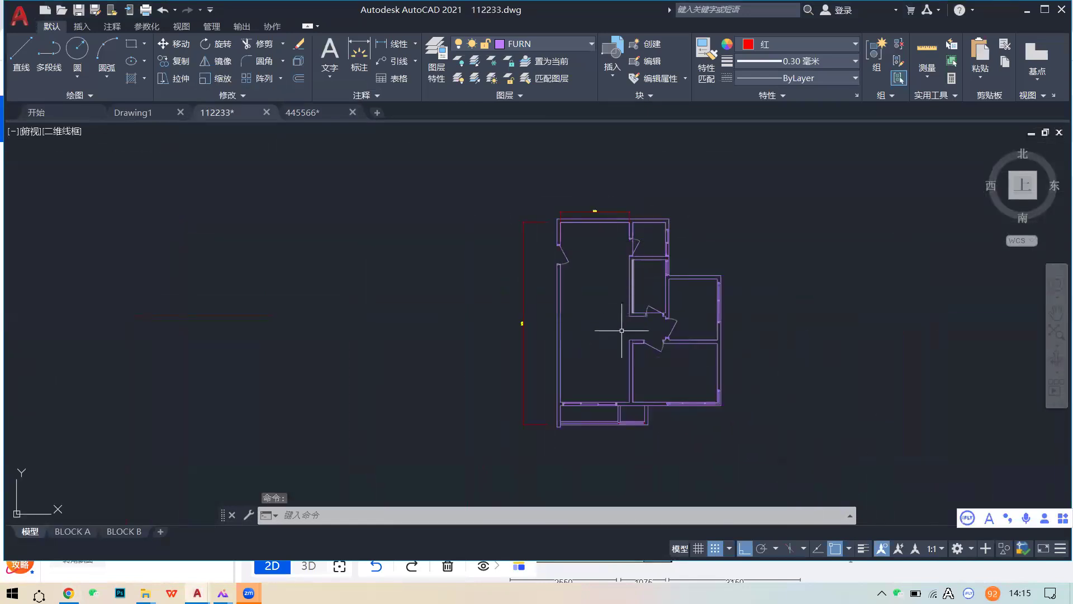
{"action": "scroll", "coordinate": [621, 330], "scroll_direction": "up", "scroll_amount": 2}
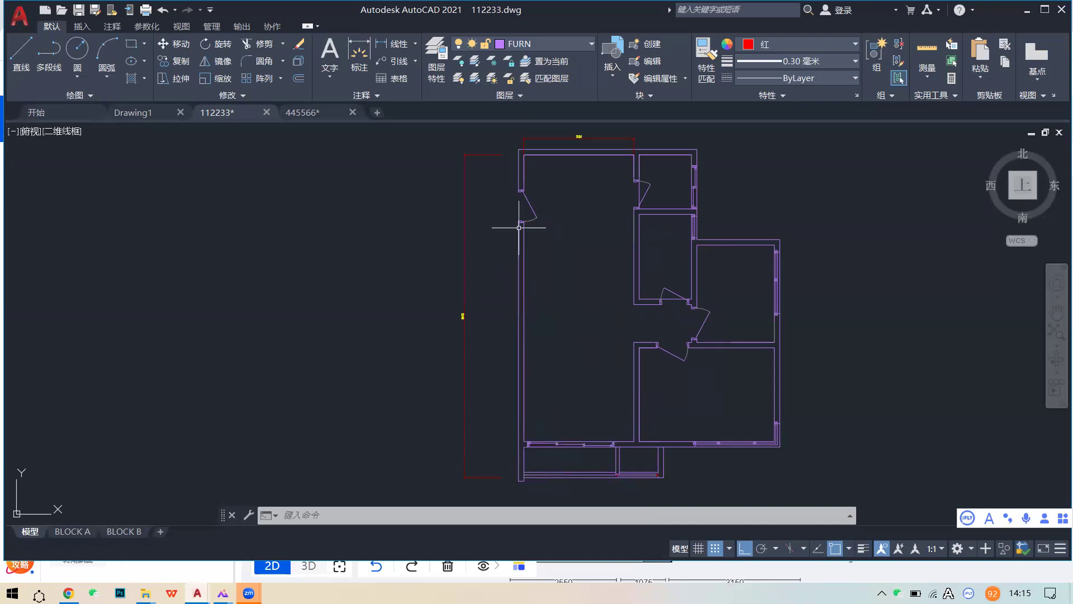
{"action": "scroll", "coordinate": [581, 196], "scroll_direction": "up", "scroll_amount": 8}
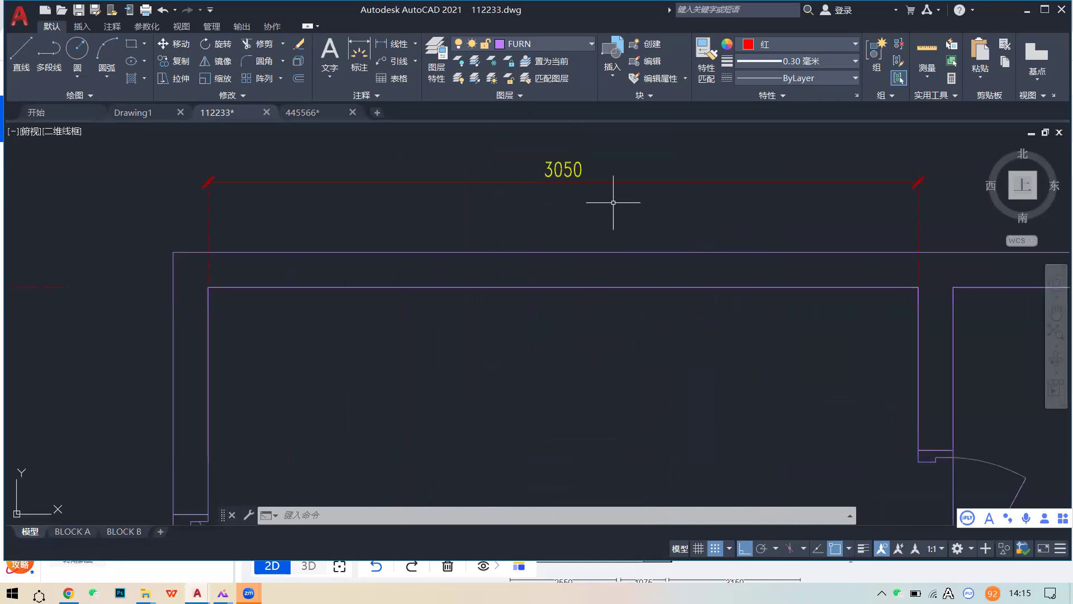
{"action": "scroll", "coordinate": [617, 291], "scroll_direction": "down", "scroll_amount": 8}
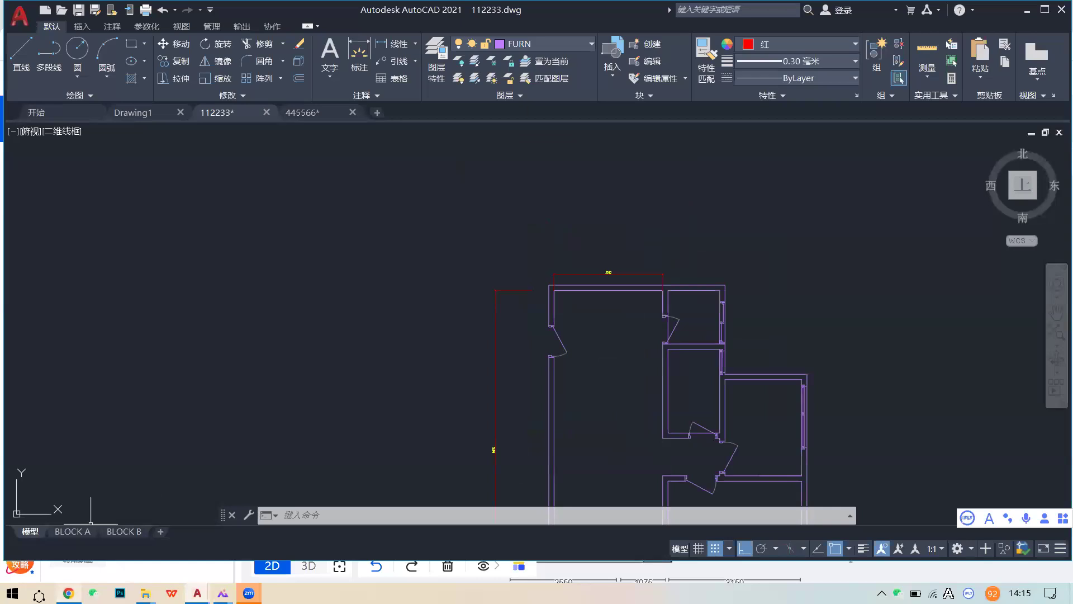
{"action": "left_click", "coordinate": [68, 593]}
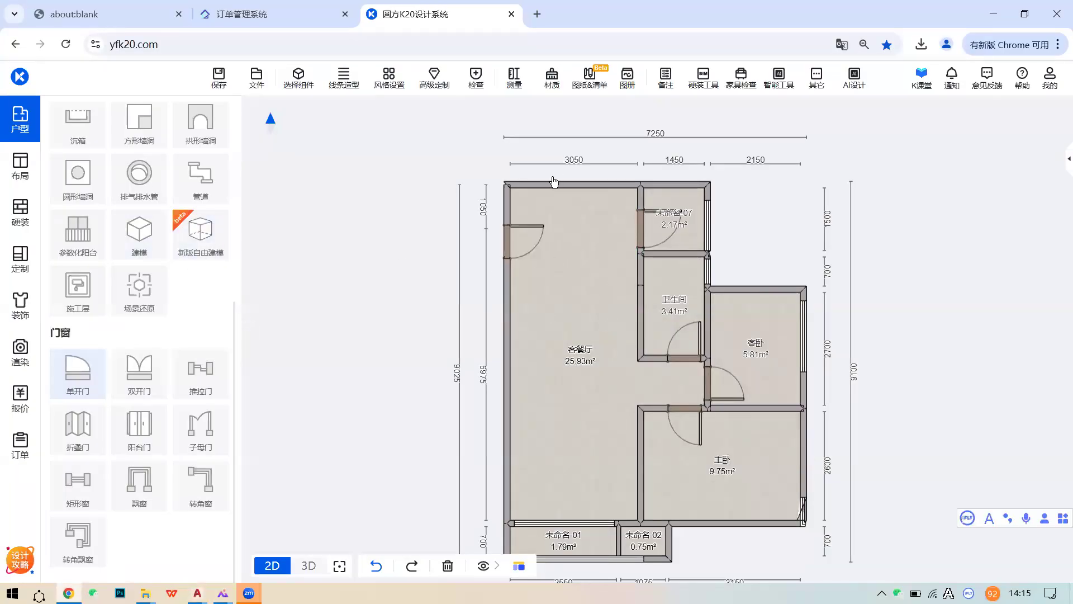
{"action": "scroll", "coordinate": [116, 244], "scroll_direction": "up", "scroll_amount": 6}
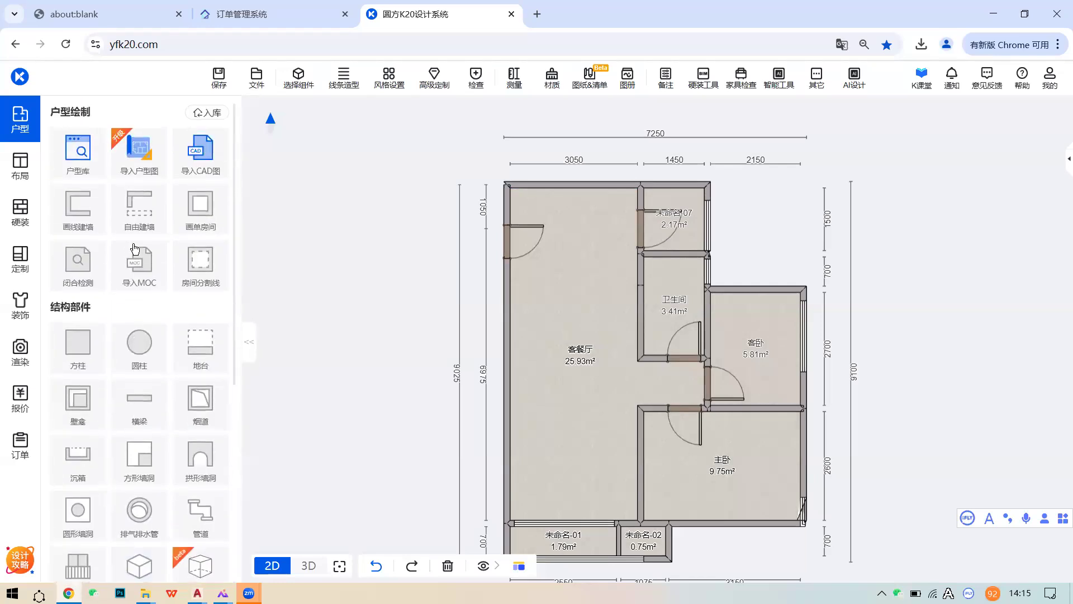
{"action": "left_click", "coordinate": [211, 166]}
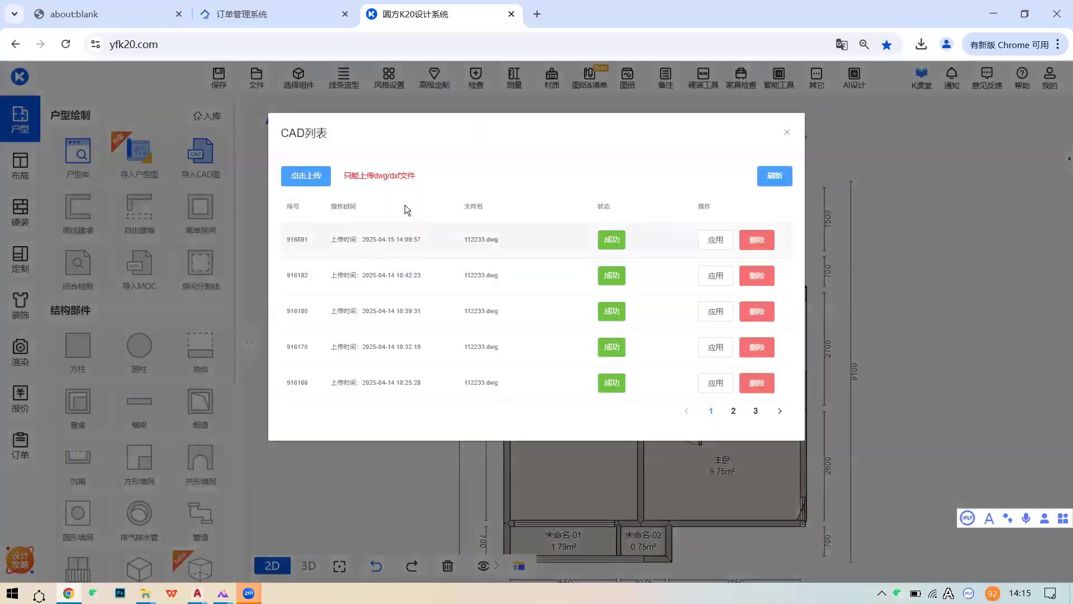
{"action": "left_click", "coordinate": [321, 177]}
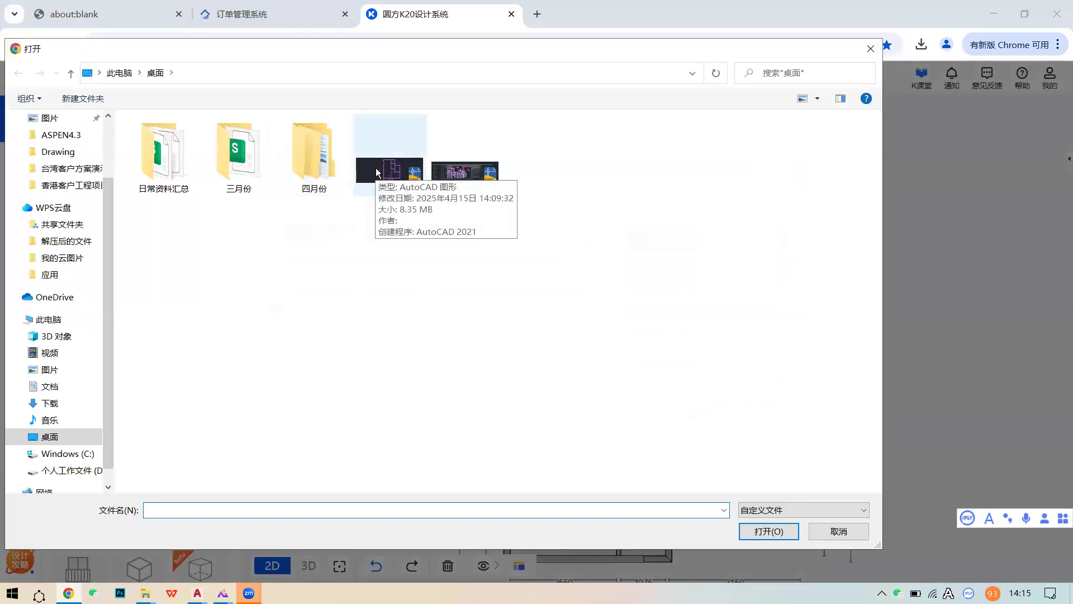
{"action": "left_click", "coordinate": [838, 533]}
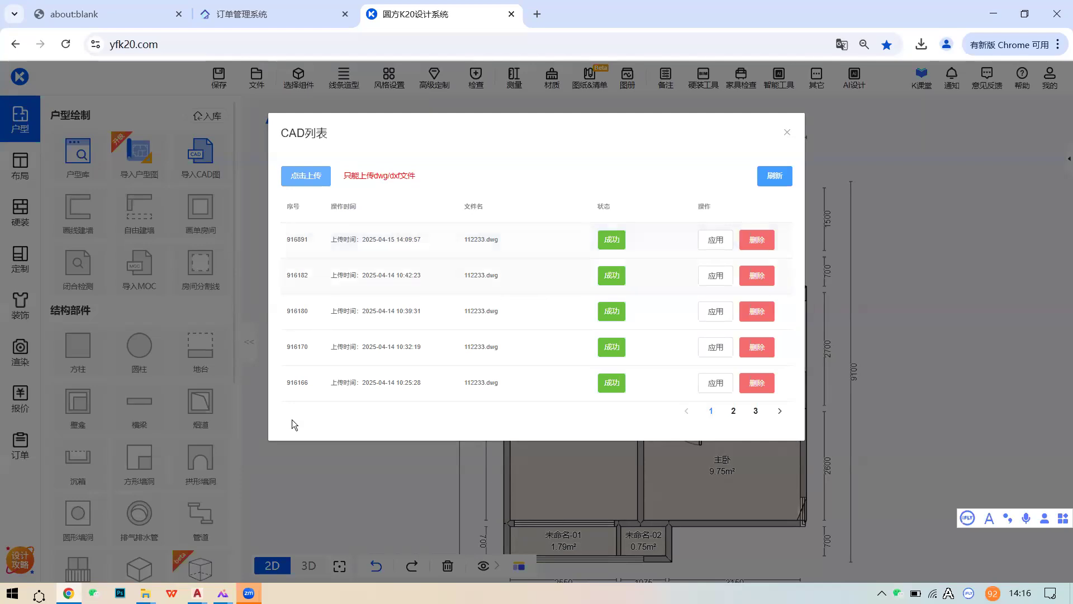
{"action": "left_click", "coordinate": [787, 146]}
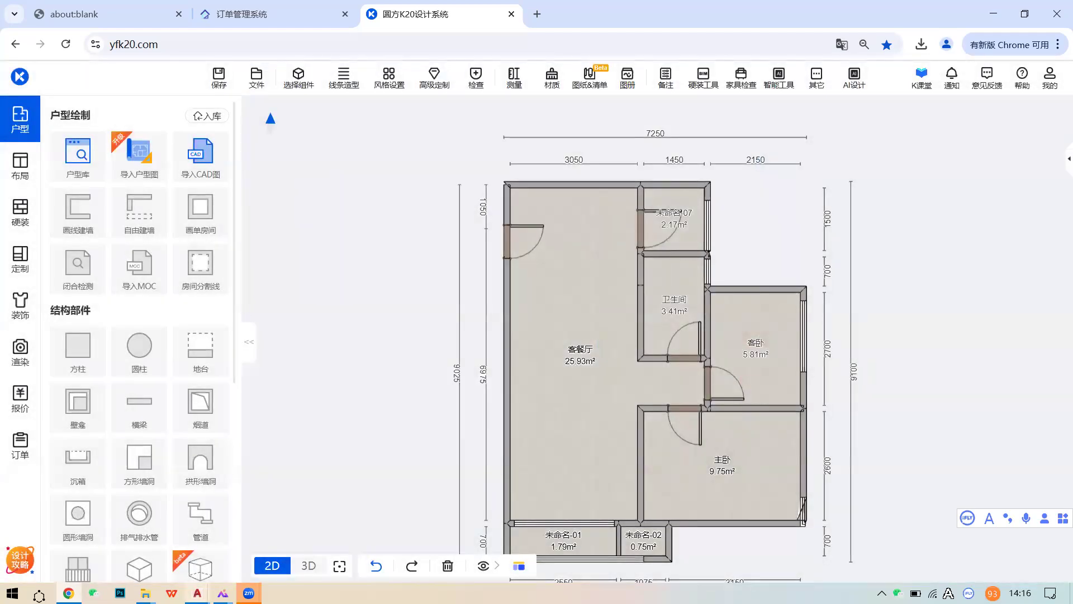
{"action": "left_click", "coordinate": [197, 592]}
{"action": "left_click", "coordinate": [216, 531]}
{"action": "middle_click_drag", "start_coordinate": [573, 411], "coordinate": [563, 335]}
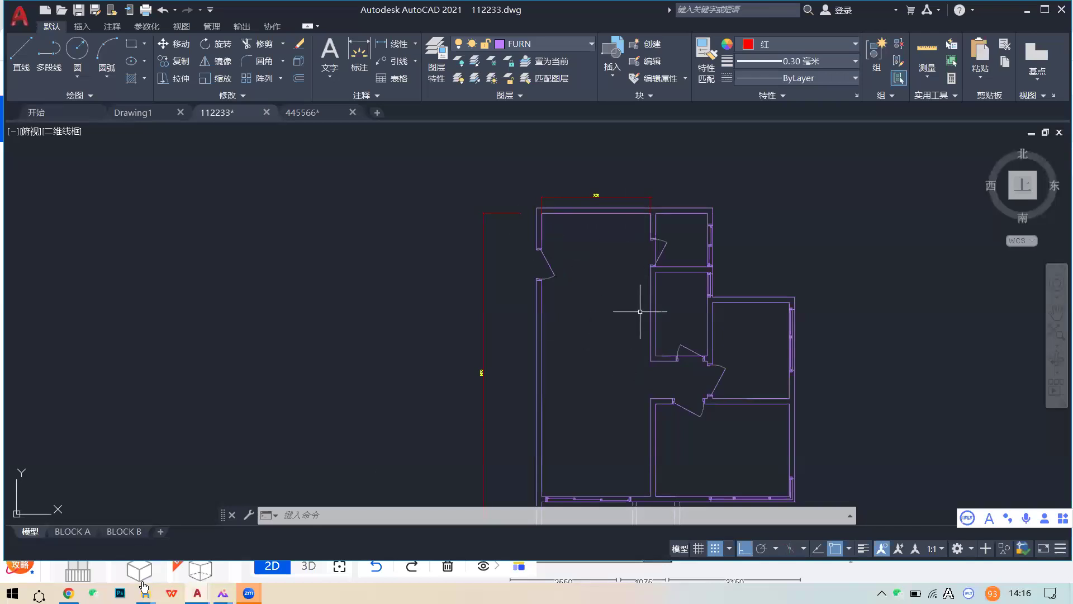
{"action": "middle_click_drag", "start_coordinate": [651, 367], "coordinate": [609, 341]}
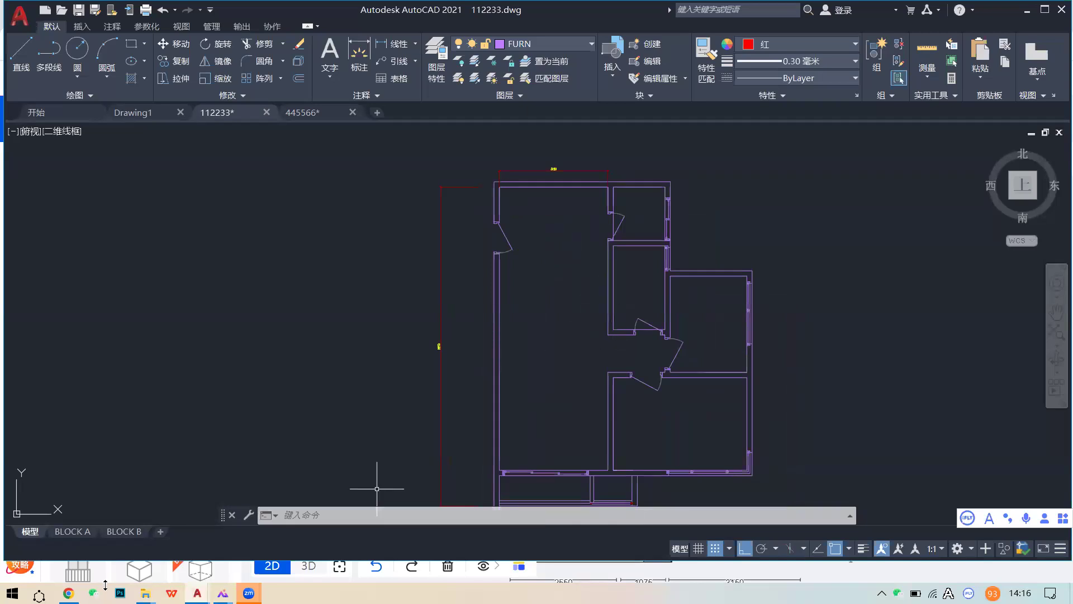
{"action": "key", "text": "alt+Tab"}
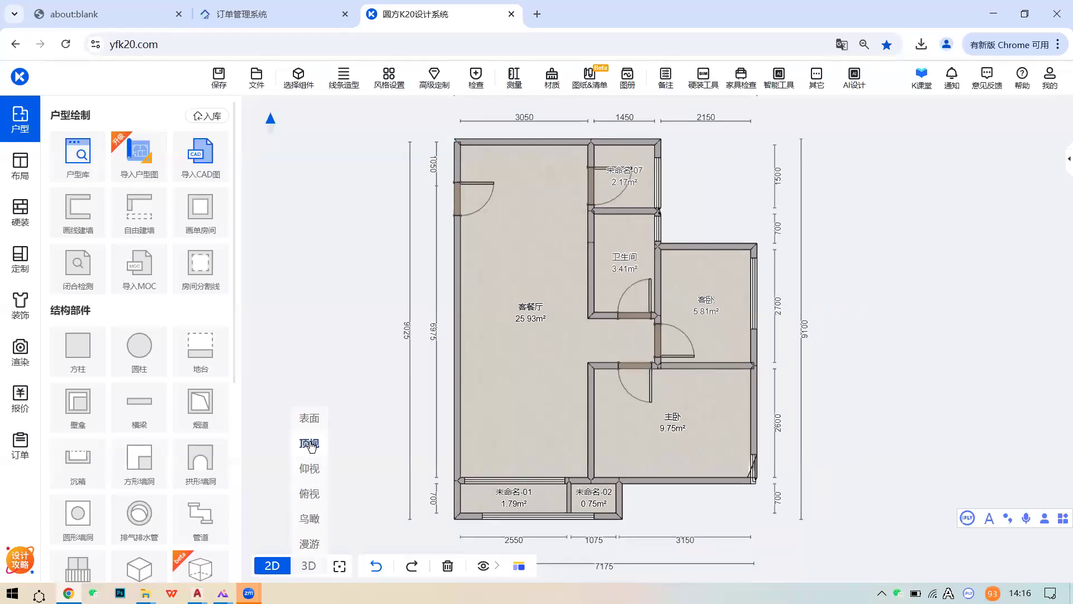
- Switch the rebuilt floor plan to the 3D view and look over the rendering
{"action": "left_click", "coordinate": [308, 566]}
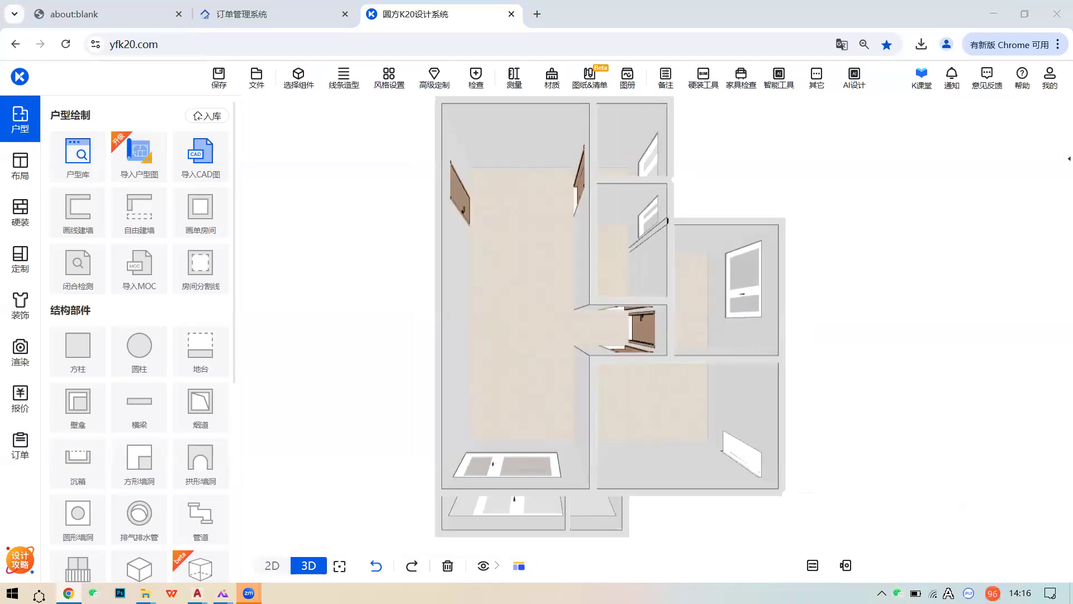
{"action": "left_click", "coordinate": [249, 593]}
{"action": "left_click", "coordinate": [170, 516]}
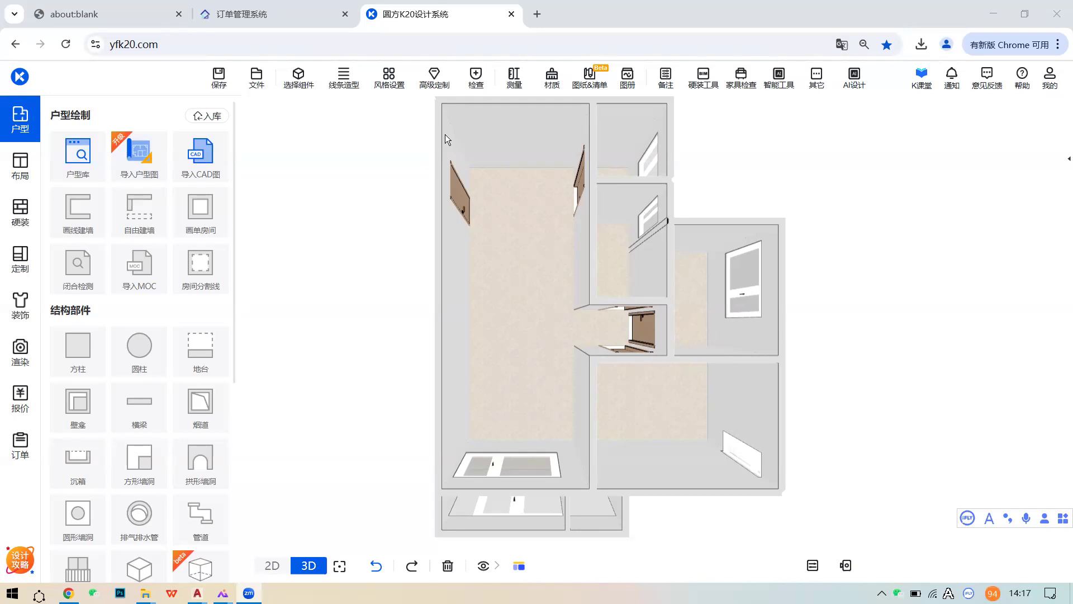
{"action": "mouse_move", "coordinate": [440, 121]}
- Raise the system volume, return to the 2D plan and frame the whole floor plan
{"action": "key", "text": "XF86AudioRaiseVolume"}
{"action": "left_click", "coordinate": [278, 562]}
{"action": "scroll", "coordinate": [556, 398], "scroll_direction": "down", "scroll_amount": 1}
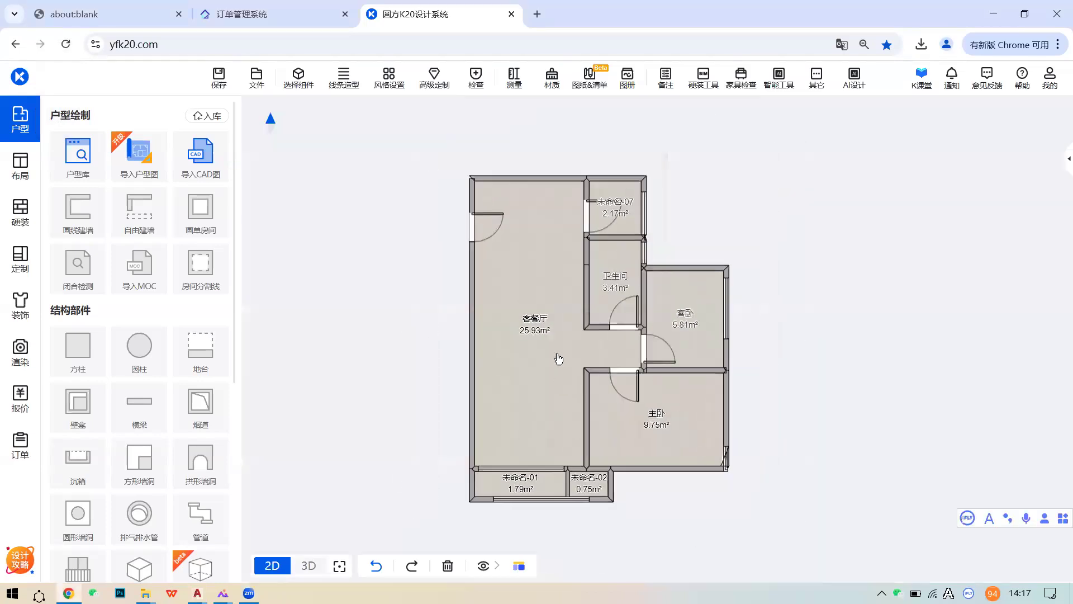
{"action": "scroll", "coordinate": [541, 386], "scroll_direction": "up", "scroll_amount": 1}
{"action": "middle_click_drag", "start_coordinate": [585, 259], "coordinate": [603, 329]}
{"action": "middle_click_drag", "start_coordinate": [701, 315], "coordinate": [695, 304]}
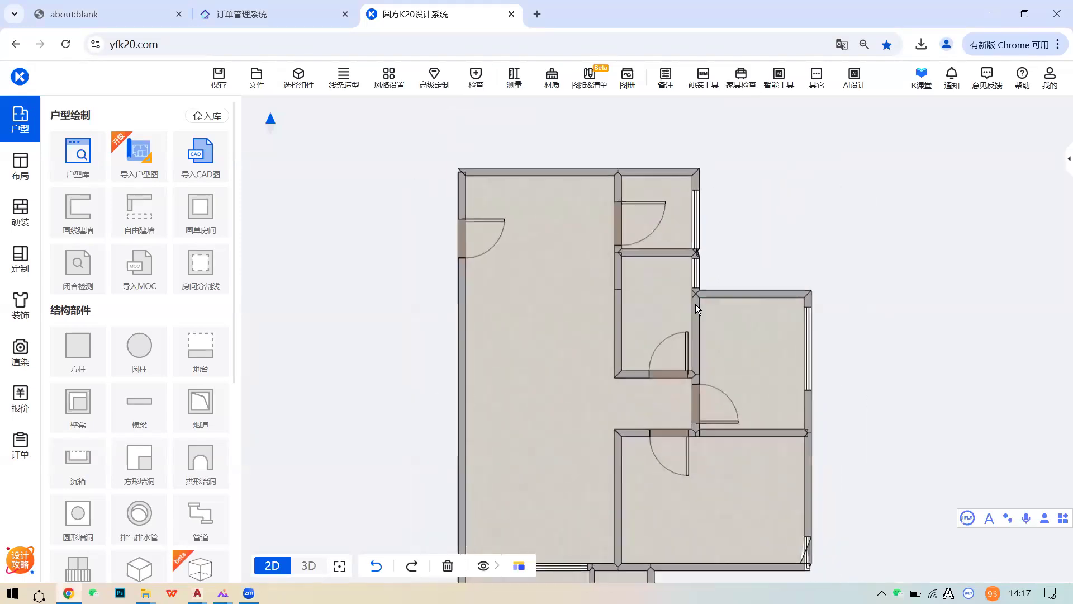
{"action": "middle_click_drag", "start_coordinate": [762, 413], "coordinate": [692, 326]}
- Trial-extend the wall between 客卧 and 主卧, then delete the extension
{"action": "left_click", "coordinate": [660, 479]}
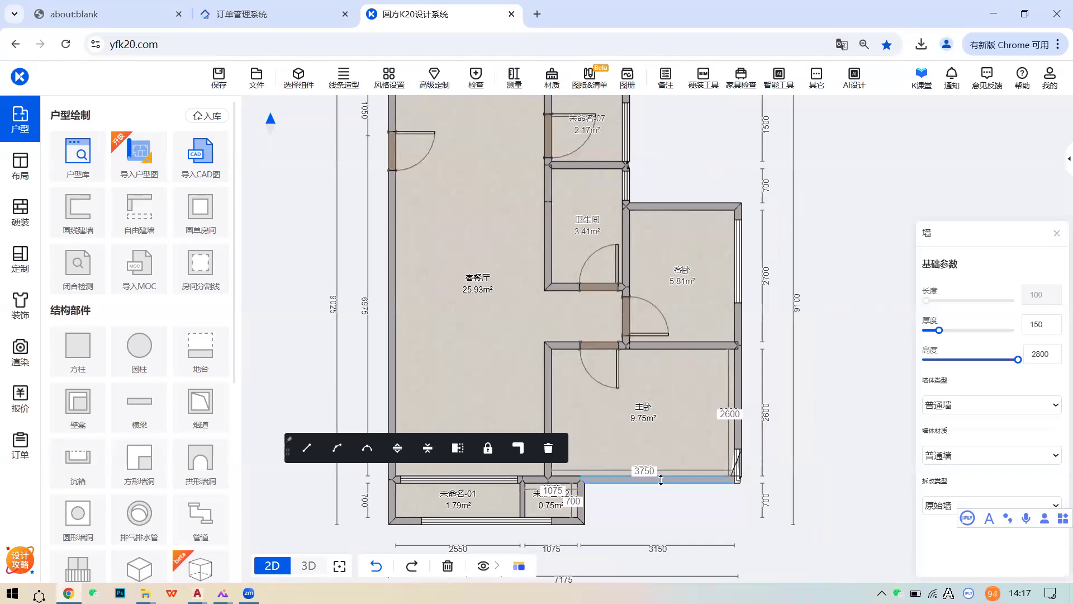
{"action": "left_click", "coordinate": [680, 349]}
{"action": "left_click", "coordinate": [679, 349]}
{"action": "left_click", "coordinate": [679, 348]}
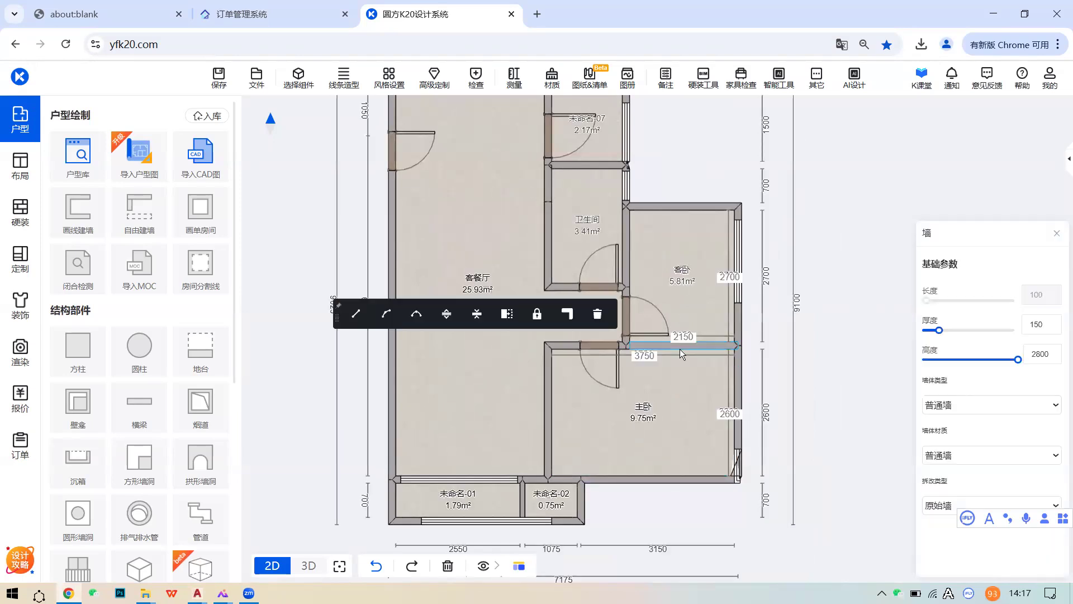
{"action": "left_click", "coordinate": [508, 320]}
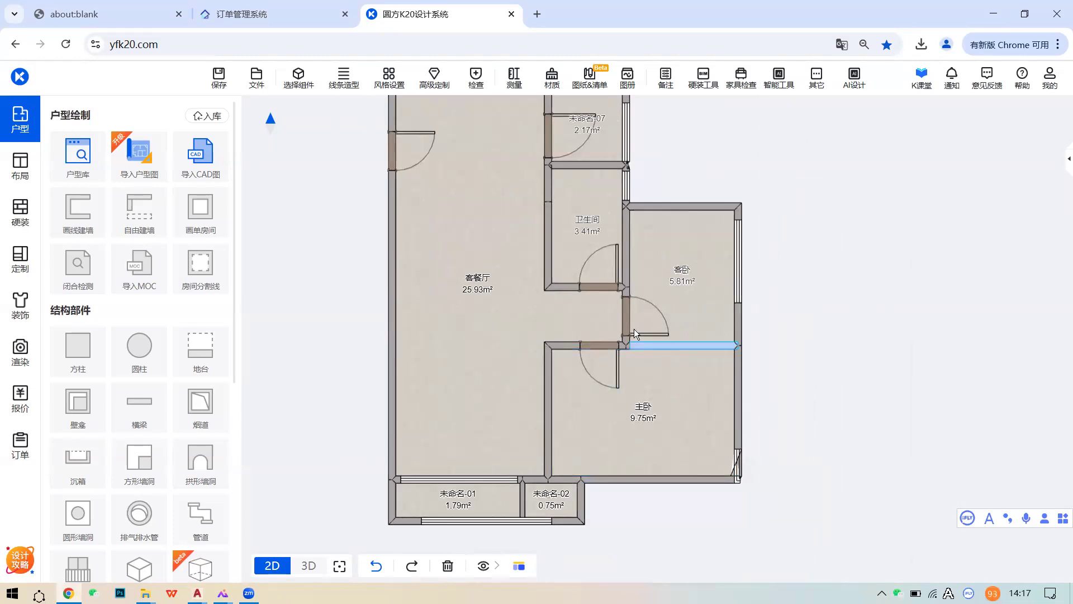
{"action": "left_click", "coordinate": [791, 346]}
{"action": "left_click", "coordinate": [791, 347]}
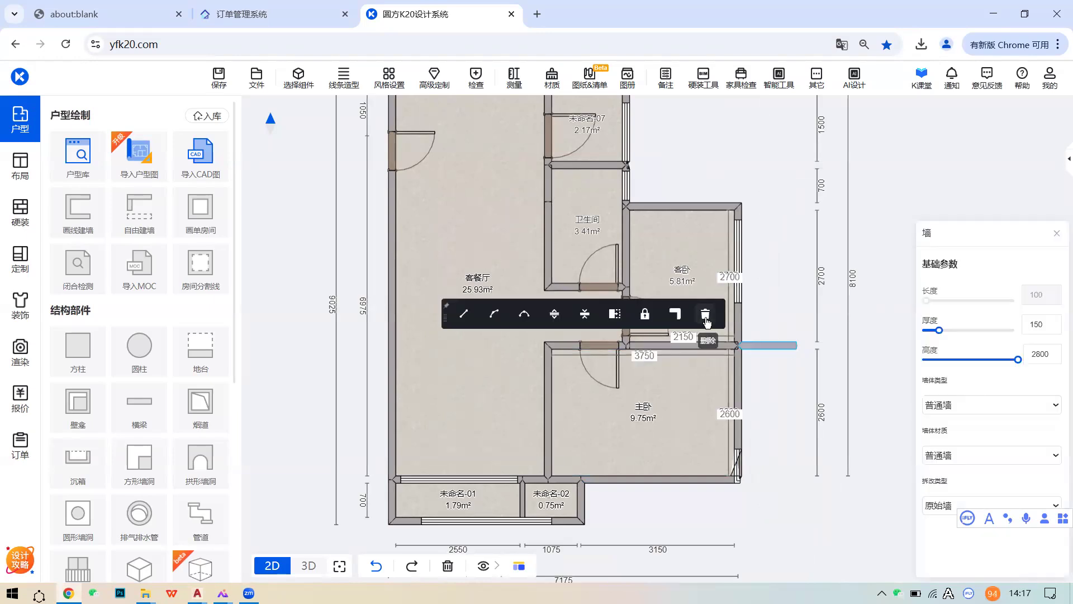
{"action": "left_click", "coordinate": [705, 316]}
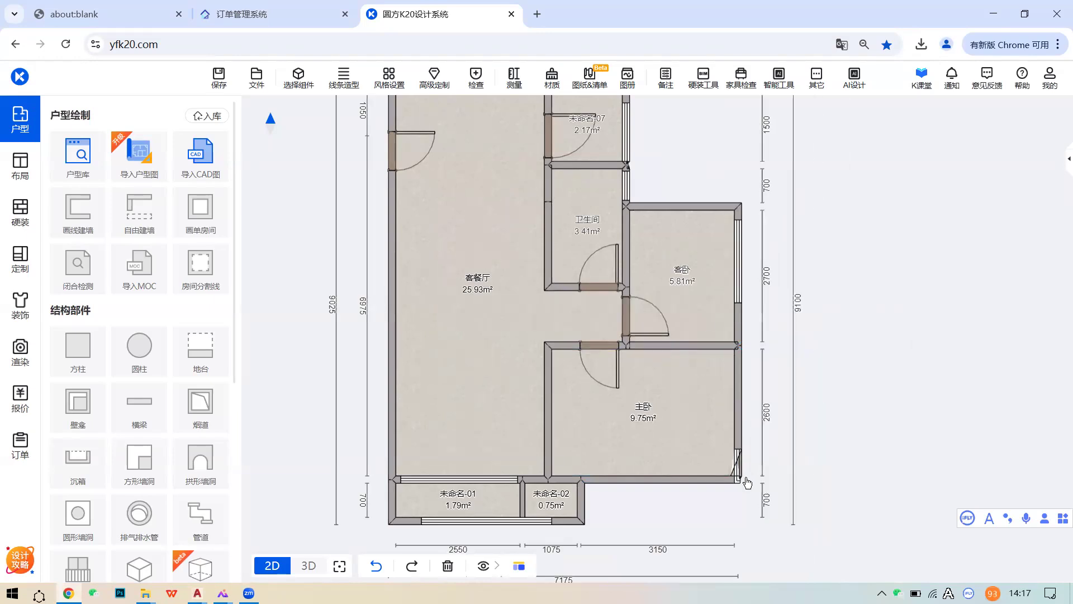
- Extend the 主卧 right wall down to the bottom wall and delete the overshooting segment
{"action": "left_click", "coordinate": [737, 409]}
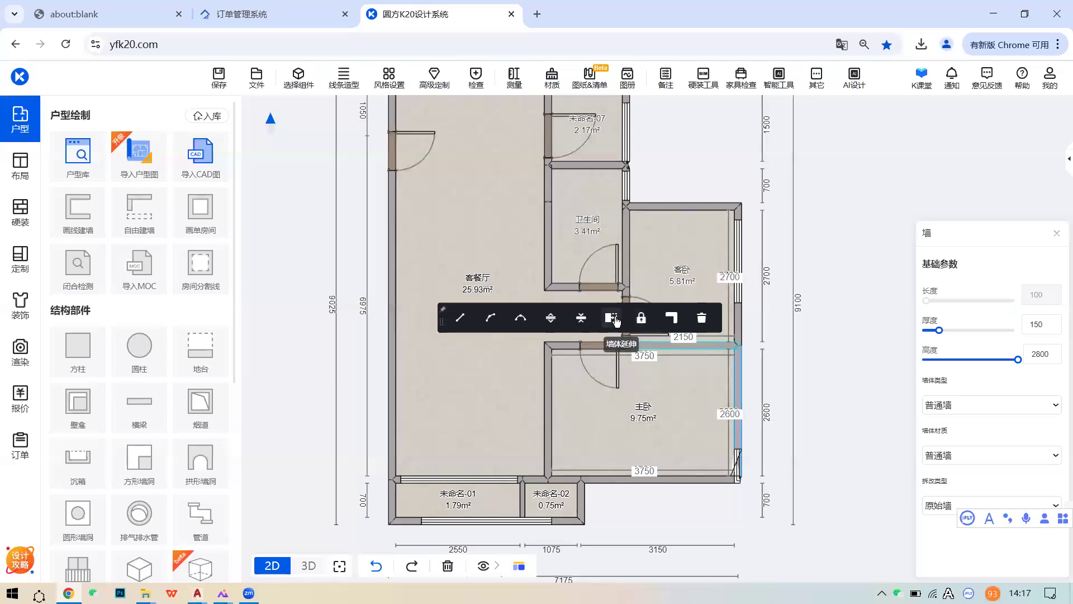
{"action": "left_click", "coordinate": [739, 381]}
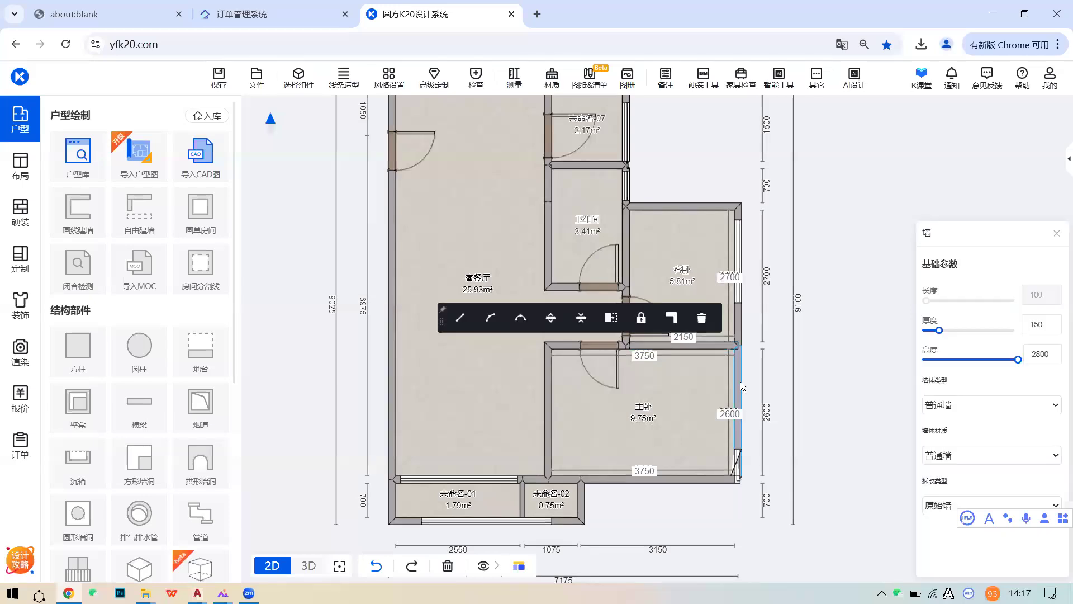
{"action": "left_click", "coordinate": [611, 318]}
{"action": "left_click", "coordinate": [748, 530]}
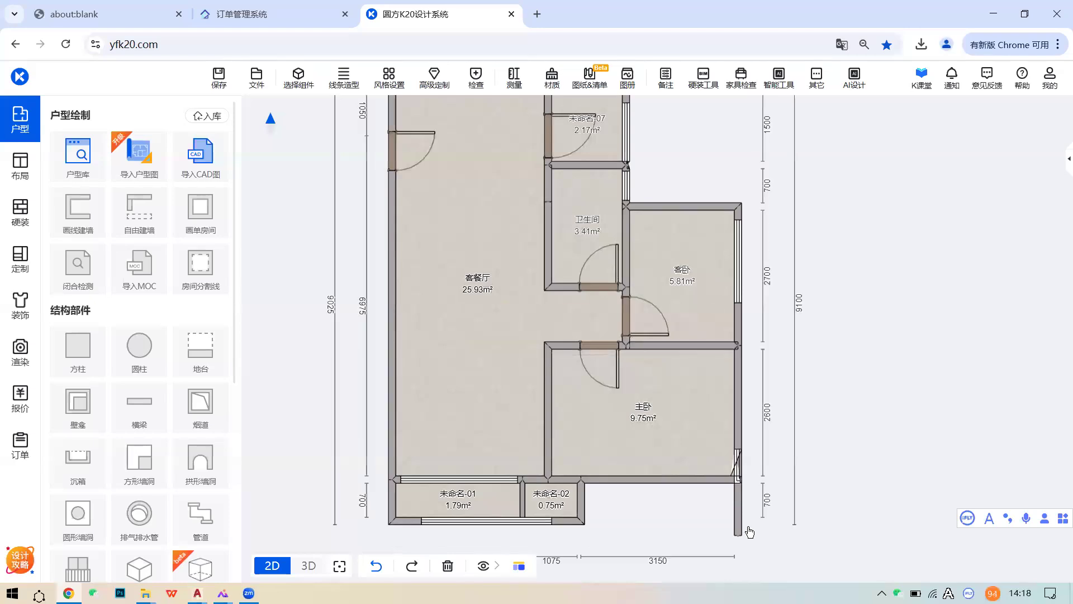
{"action": "left_click", "coordinate": [737, 507]}
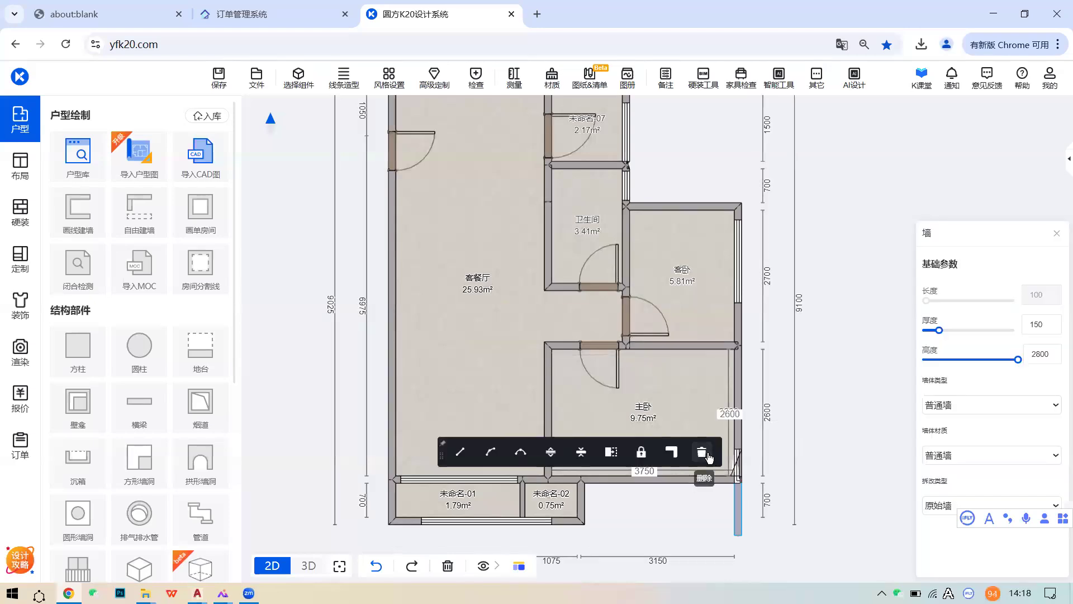
{"action": "left_click", "coordinate": [707, 457]}
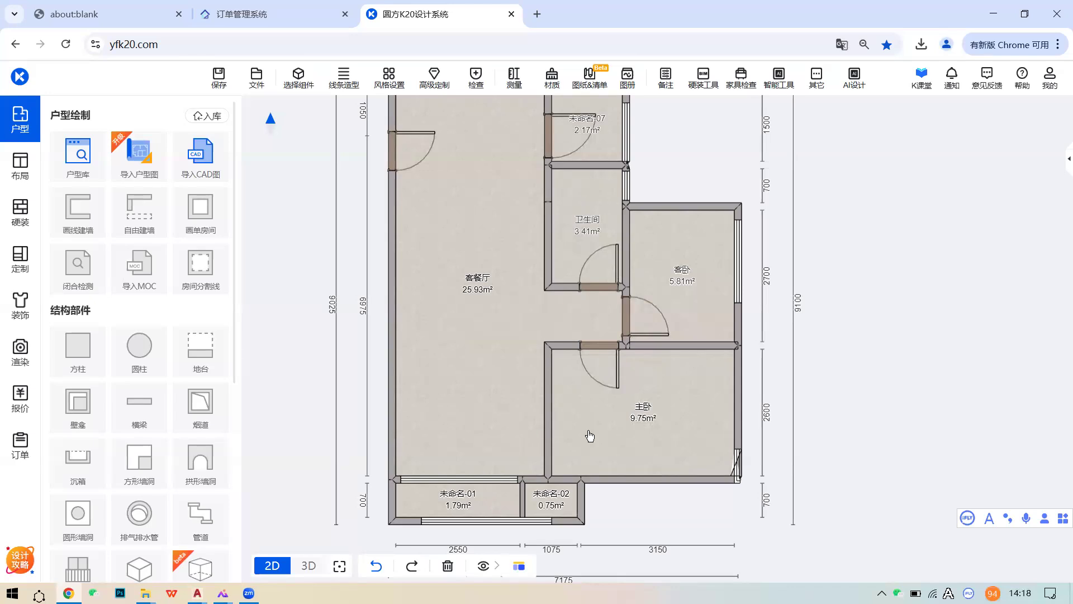
{"action": "left_click_drag", "start_coordinate": [586, 434], "coordinate": [607, 432]}
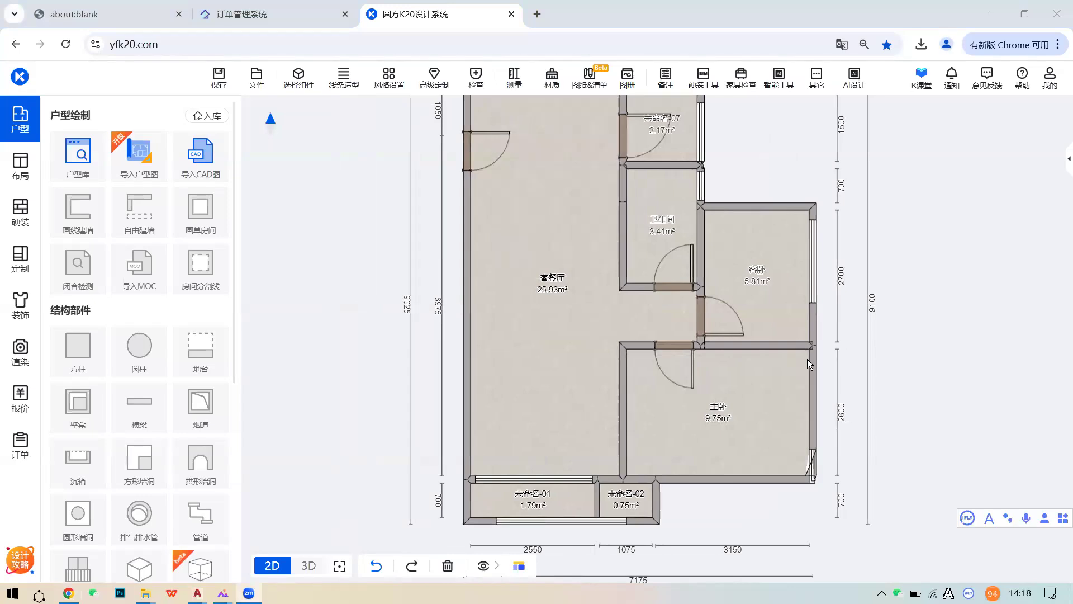
{"action": "left_click_drag", "start_coordinate": [716, 325], "coordinate": [731, 383]}
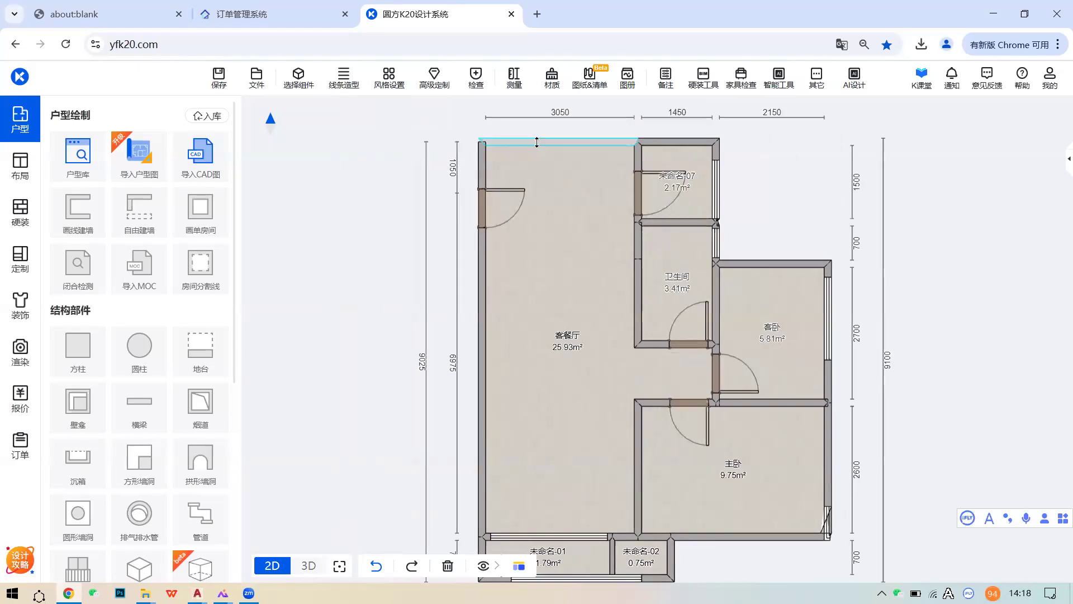
{"action": "left_click", "coordinate": [536, 142]}
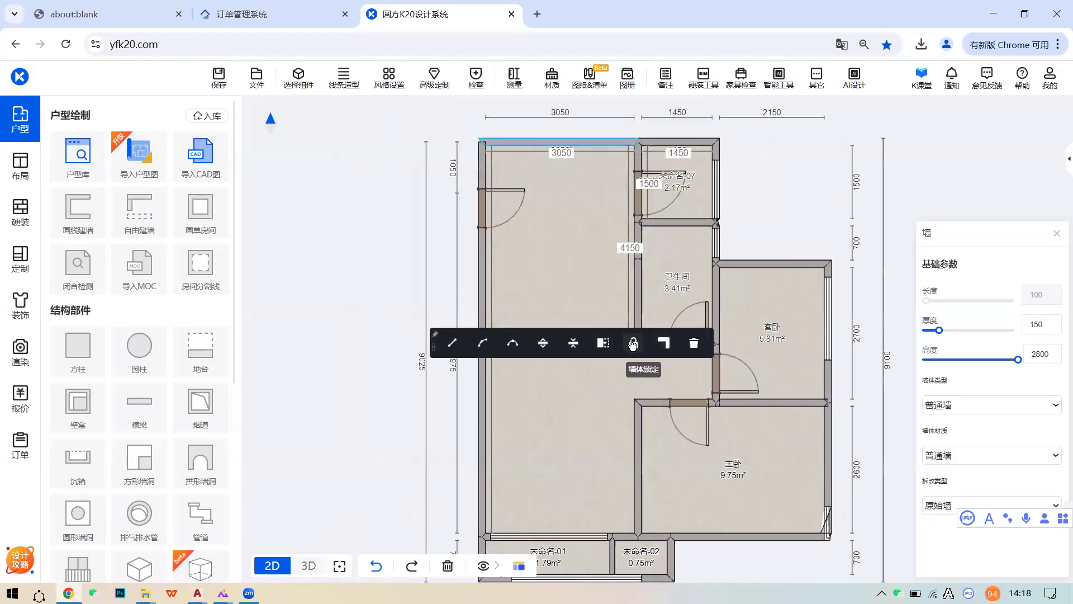
{"action": "left_click", "coordinate": [573, 343]}
{"action": "left_click", "coordinate": [481, 171]}
{"action": "left_click", "coordinate": [482, 171]}
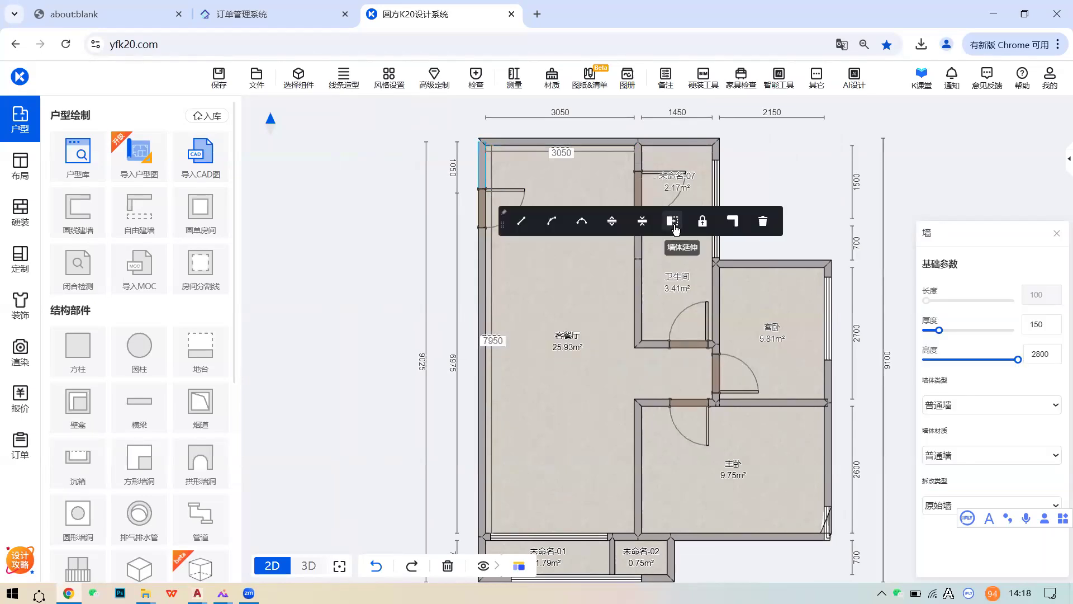
{"action": "left_click", "coordinate": [674, 223]}
{"action": "left_click", "coordinate": [484, 118]}
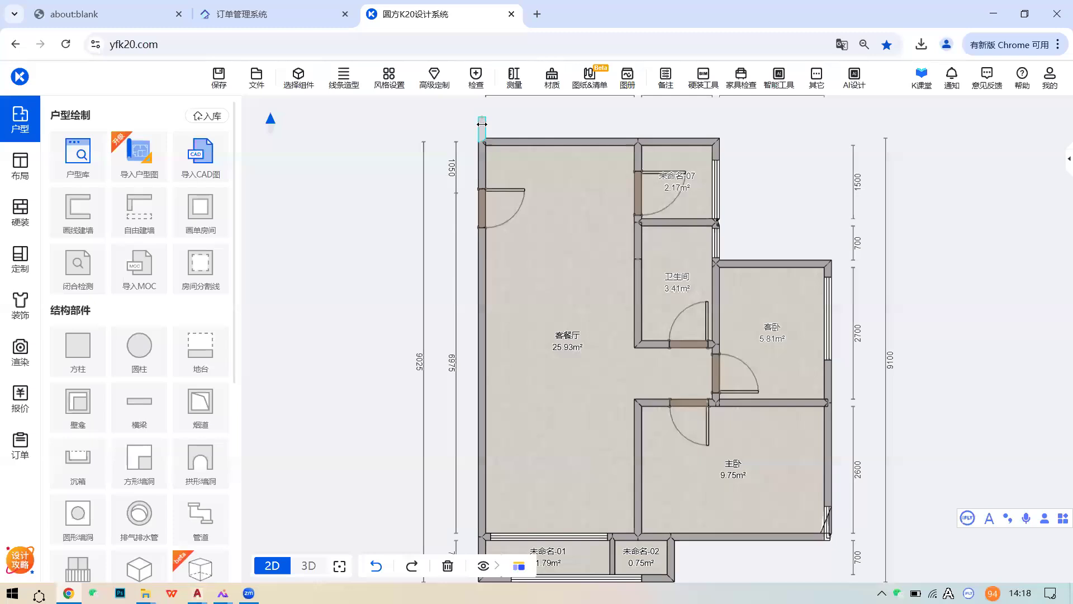
{"action": "left_click", "coordinate": [482, 128]}
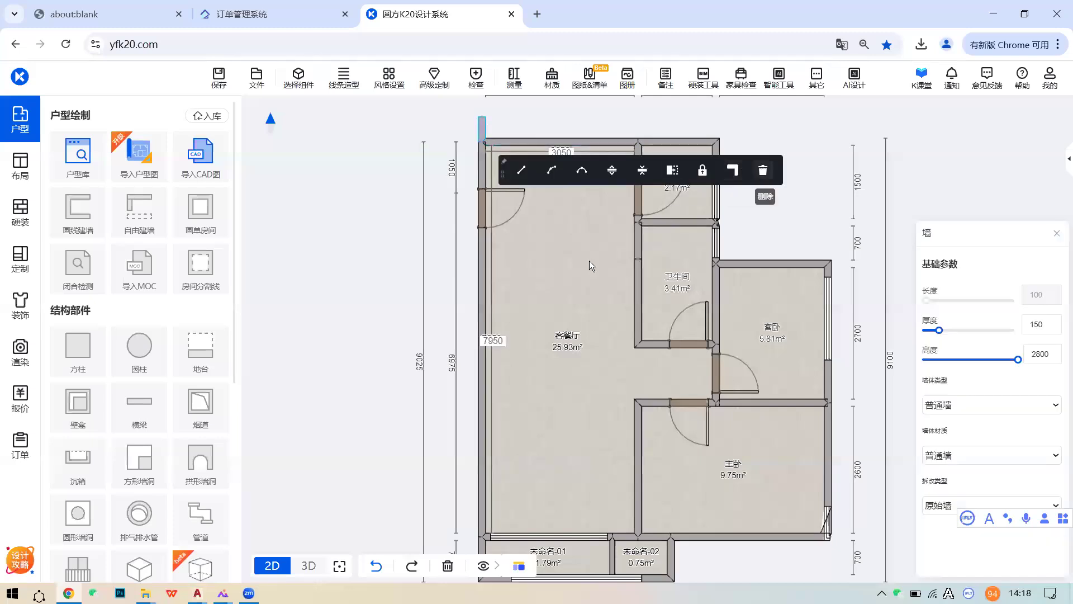
{"action": "key", "text": "Delete"}
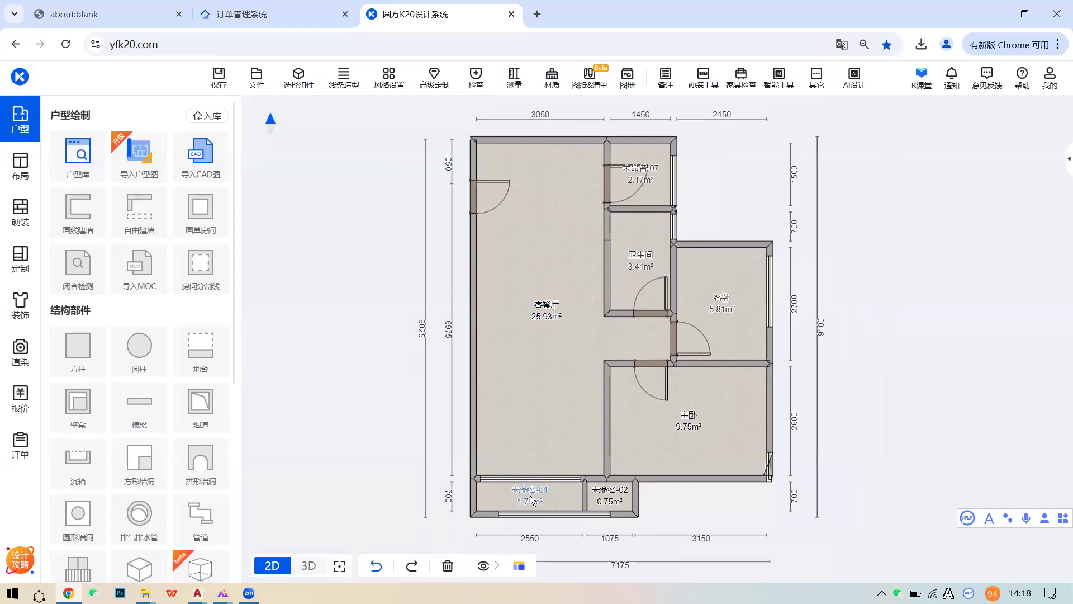
- Delete the bottom-left small room's left wall
{"action": "scroll", "coordinate": [530, 493], "scroll_direction": "up", "scroll_amount": 3}
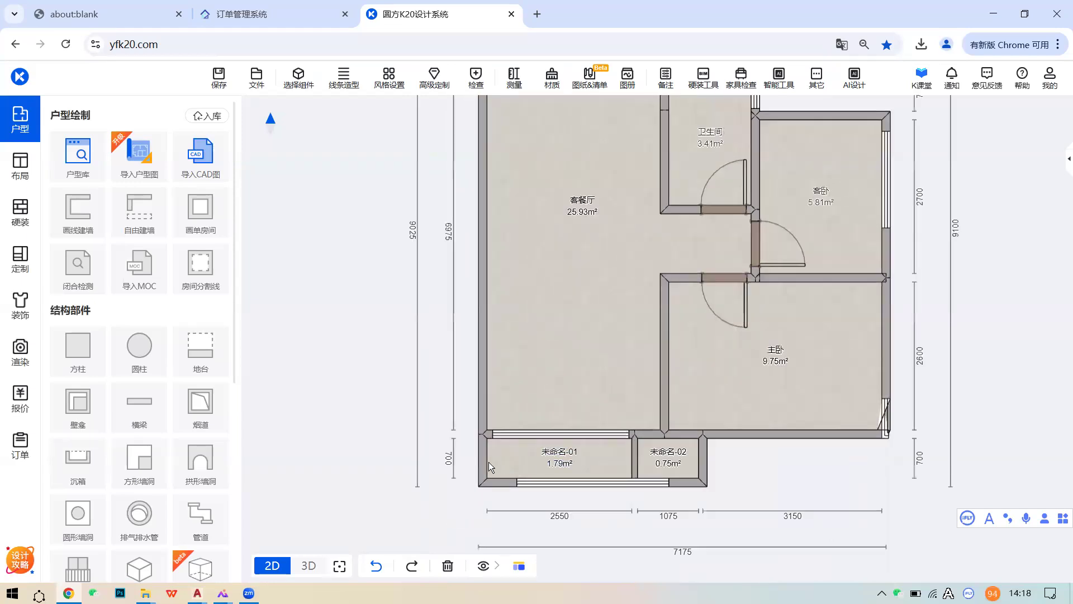
{"action": "left_click", "coordinate": [483, 460]}
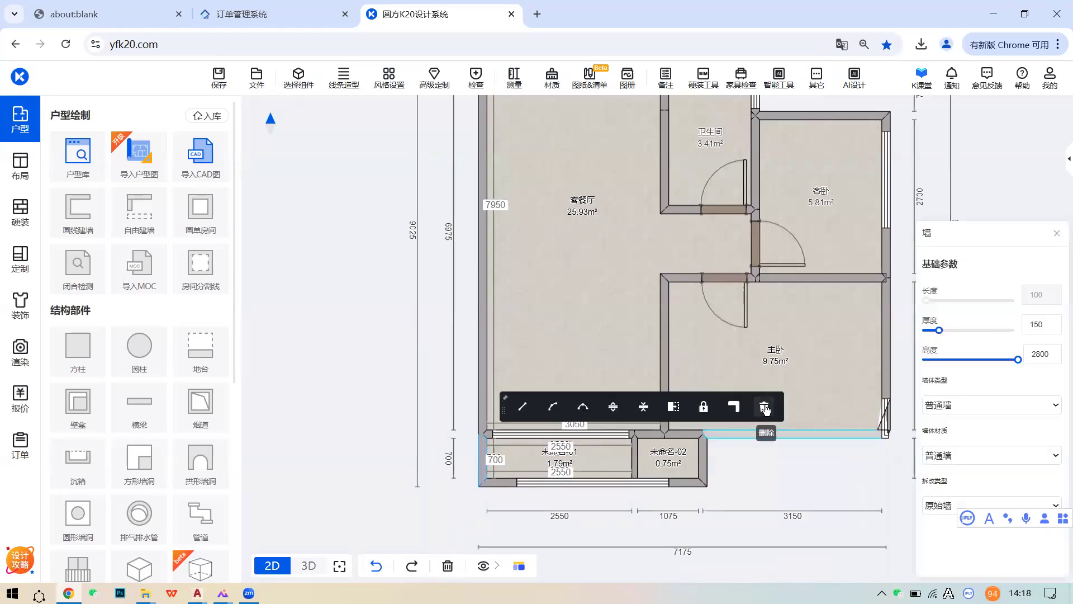
{"action": "left_click", "coordinate": [764, 408]}
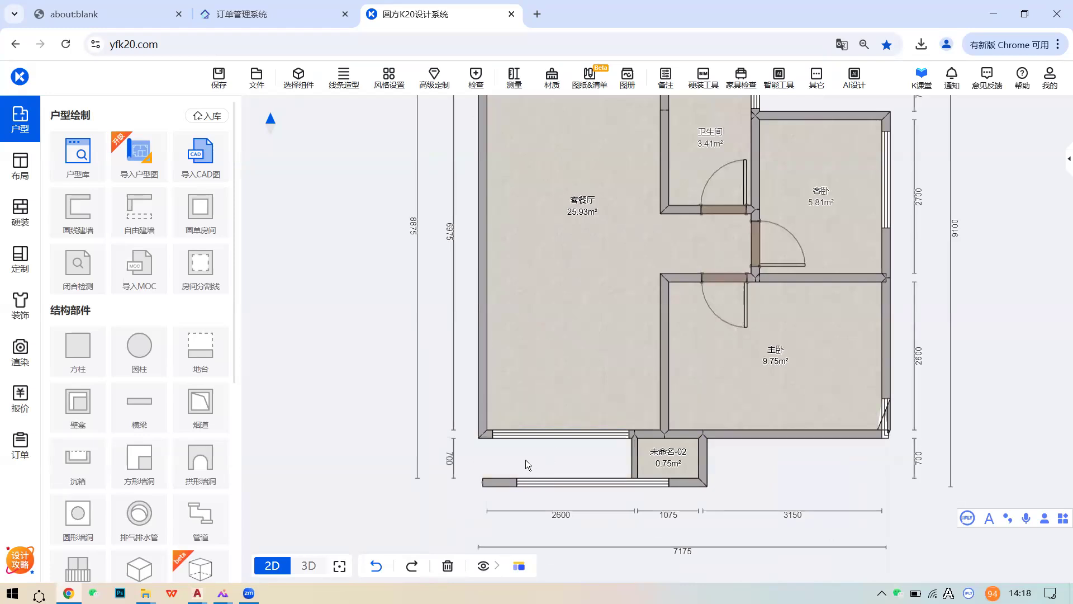
- Extend the living room's left wall down, delete the leftover stub, and check new room 未命名-08
{"action": "left_click", "coordinate": [482, 400]}
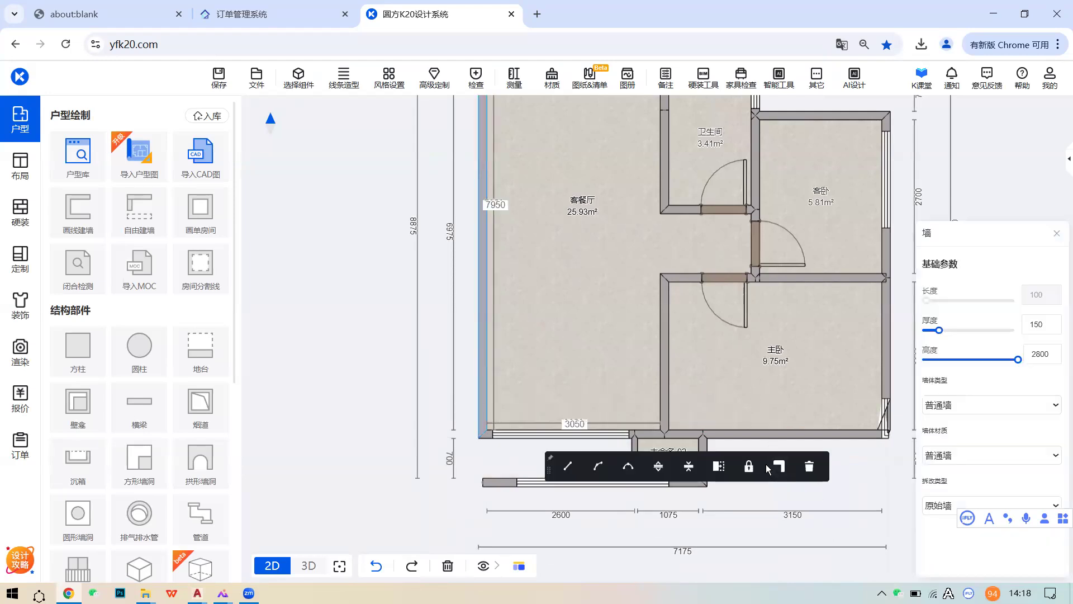
{"action": "left_click", "coordinate": [719, 466]}
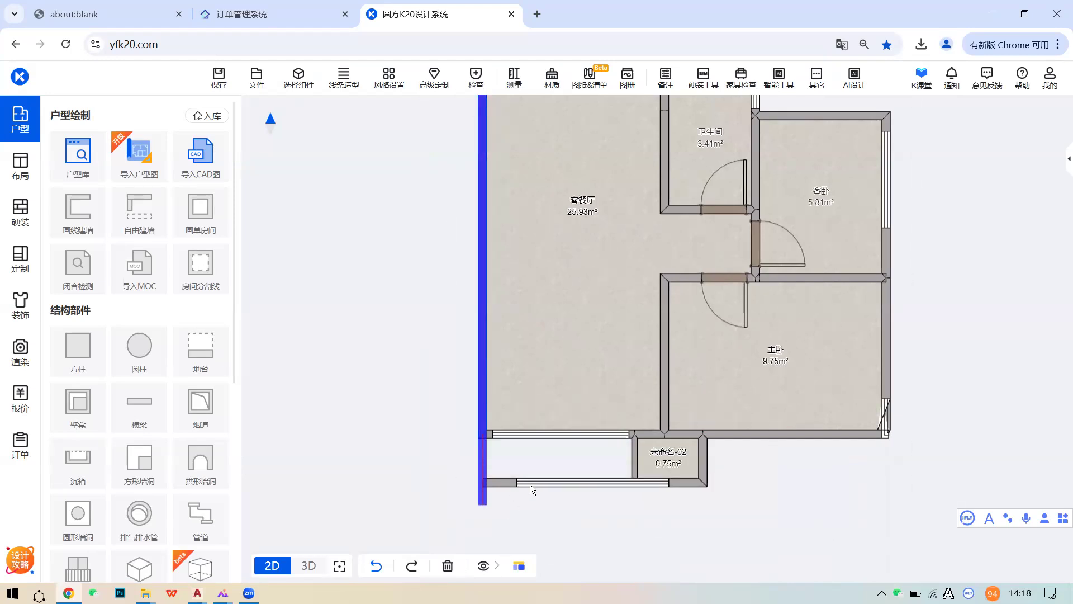
{"action": "left_click", "coordinate": [530, 490]}
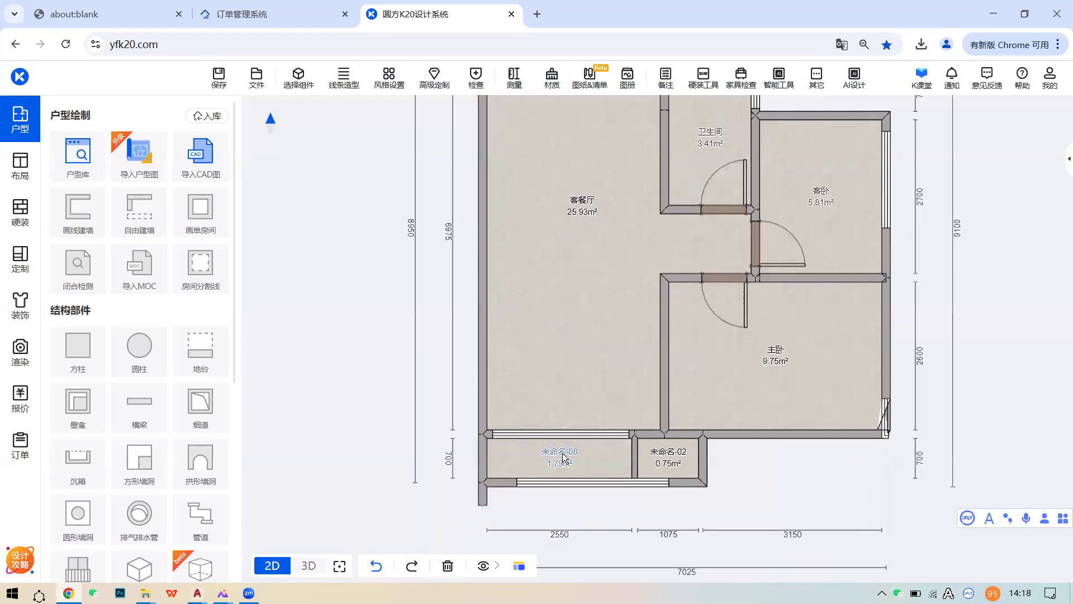
{"action": "left_click", "coordinate": [479, 497]}
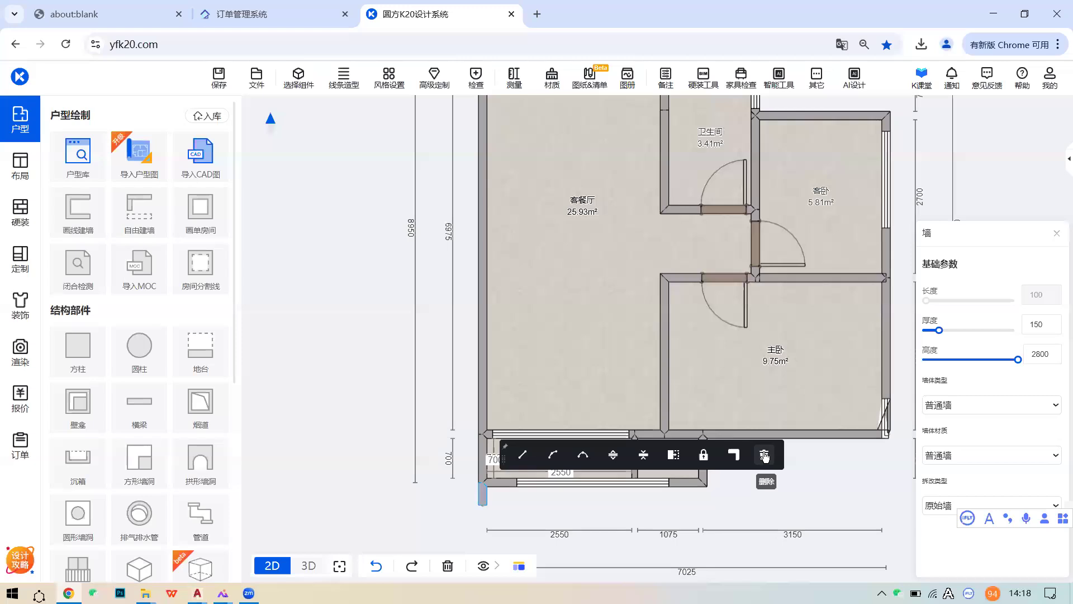
{"action": "left_click", "coordinate": [764, 455]}
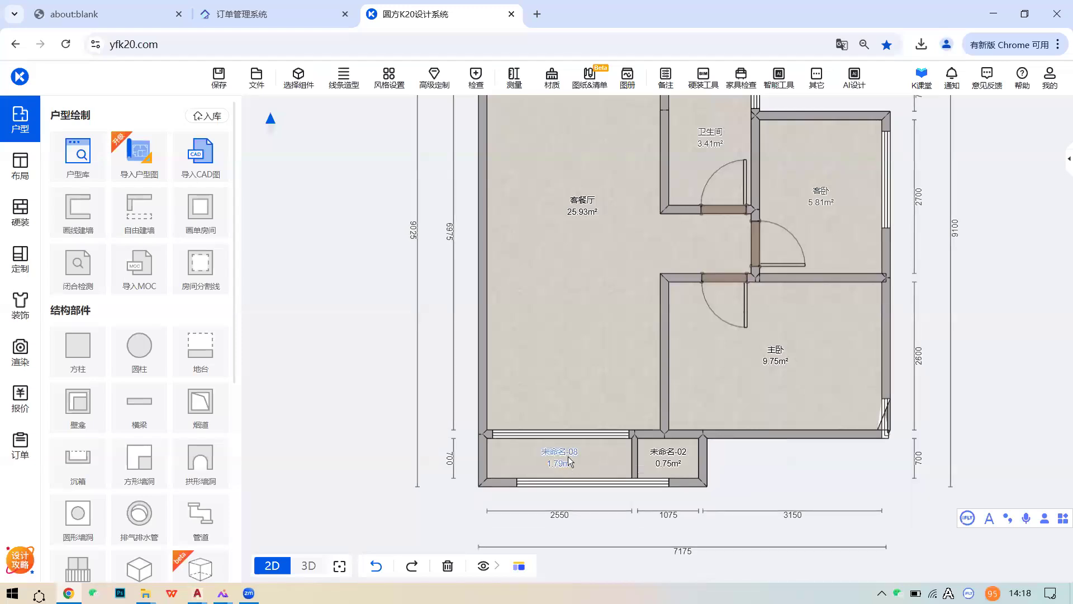
{"action": "left_click", "coordinate": [572, 462]}
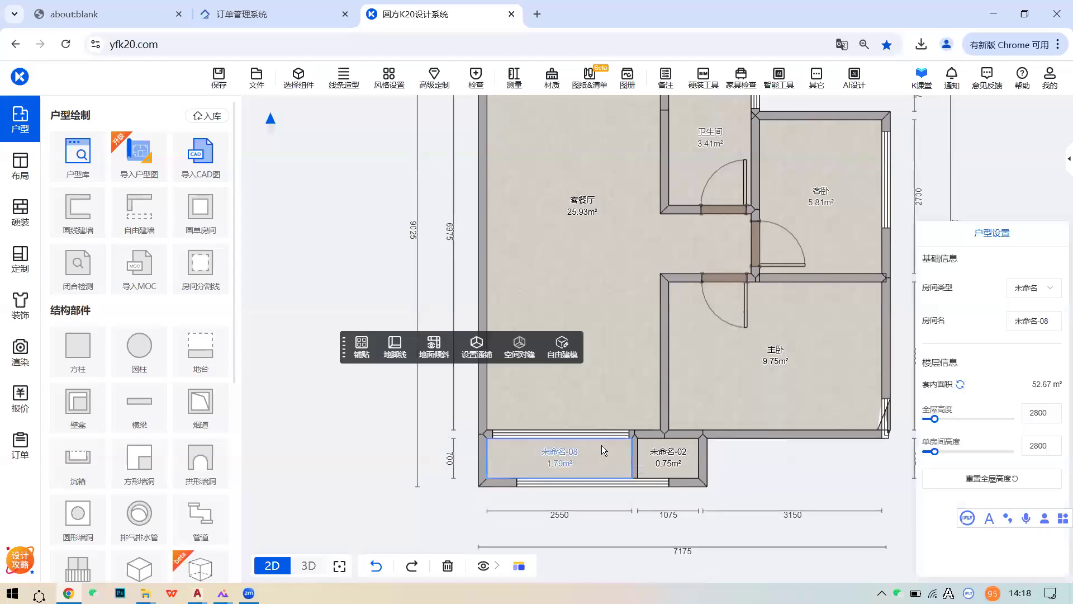
{"action": "left_click", "coordinate": [583, 393]}
{"action": "scroll", "coordinate": [568, 411], "scroll_direction": "down", "scroll_amount": 3}
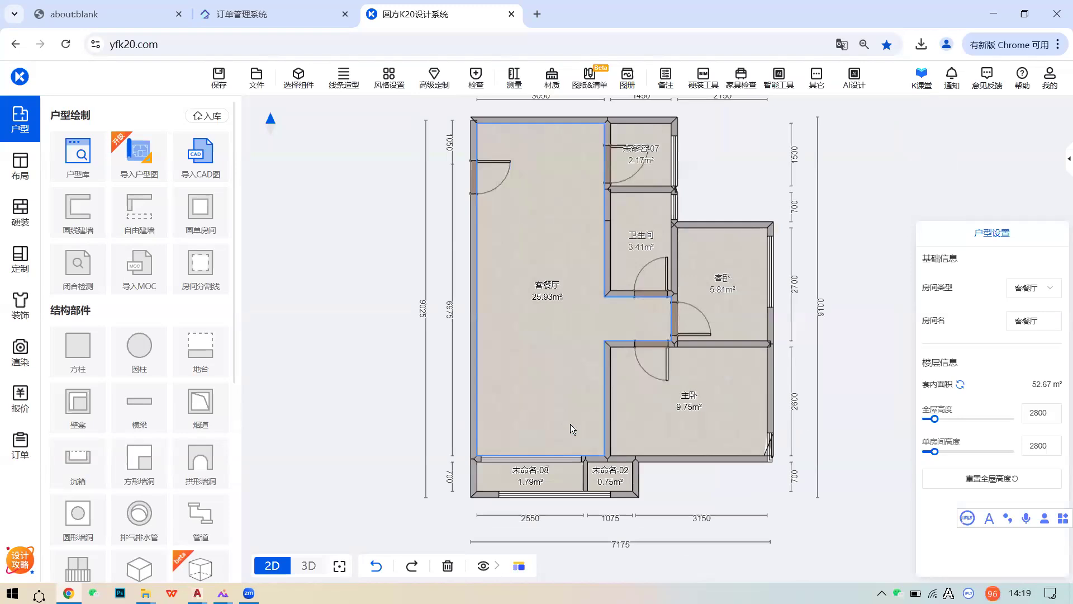
- Zoom into the 112233.dwg plan in AutoCAD, then minimise all windows to show the desktop
{"action": "mouse_move", "coordinate": [197, 593]}
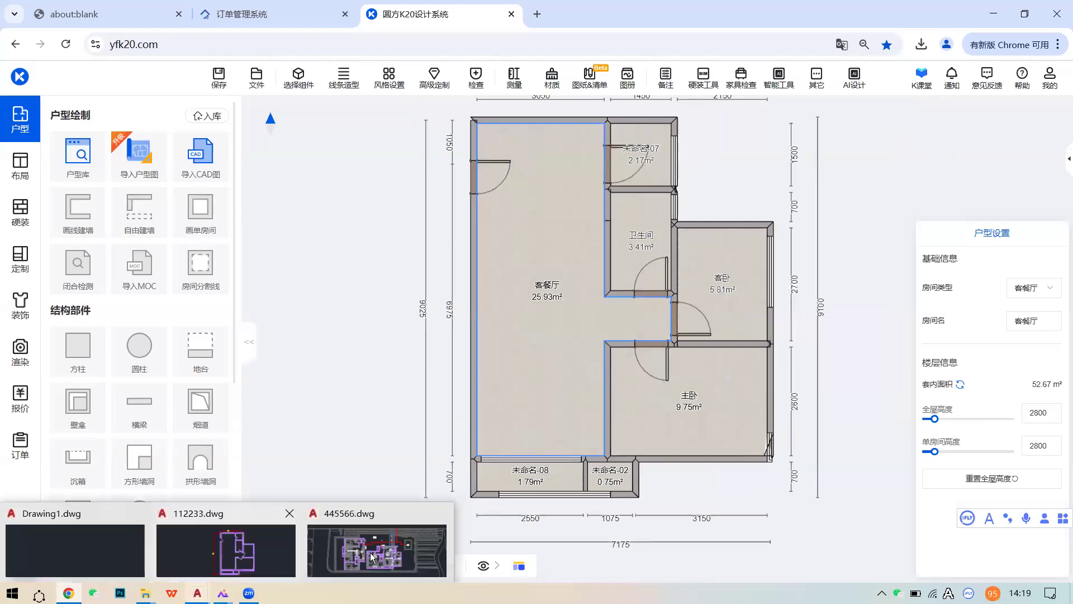
{"action": "left_click", "coordinate": [241, 544]}
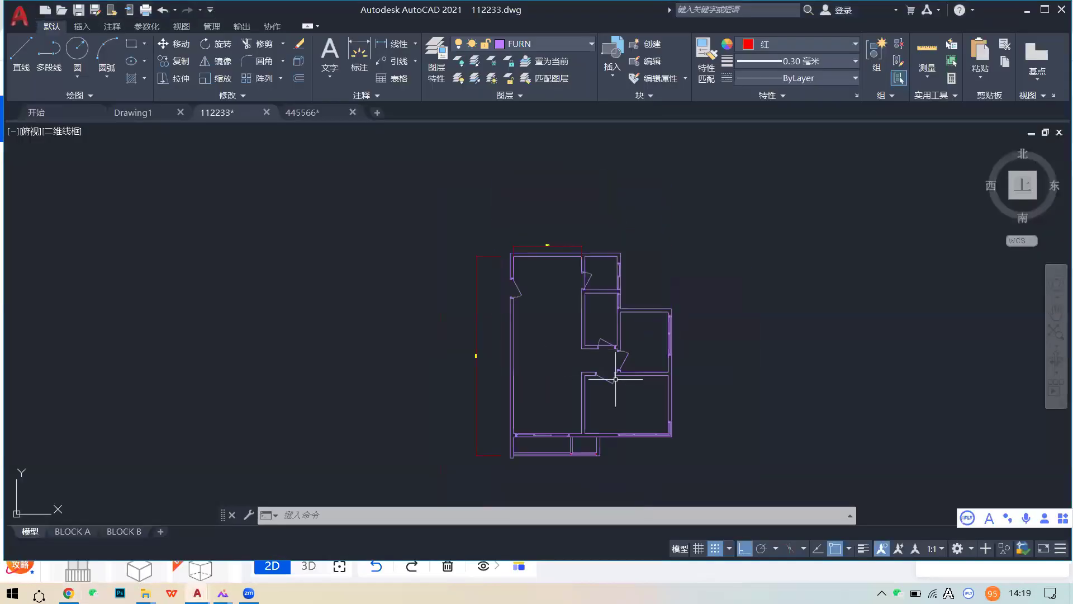
{"action": "scroll", "coordinate": [615, 380], "scroll_direction": "up", "scroll_amount": 2}
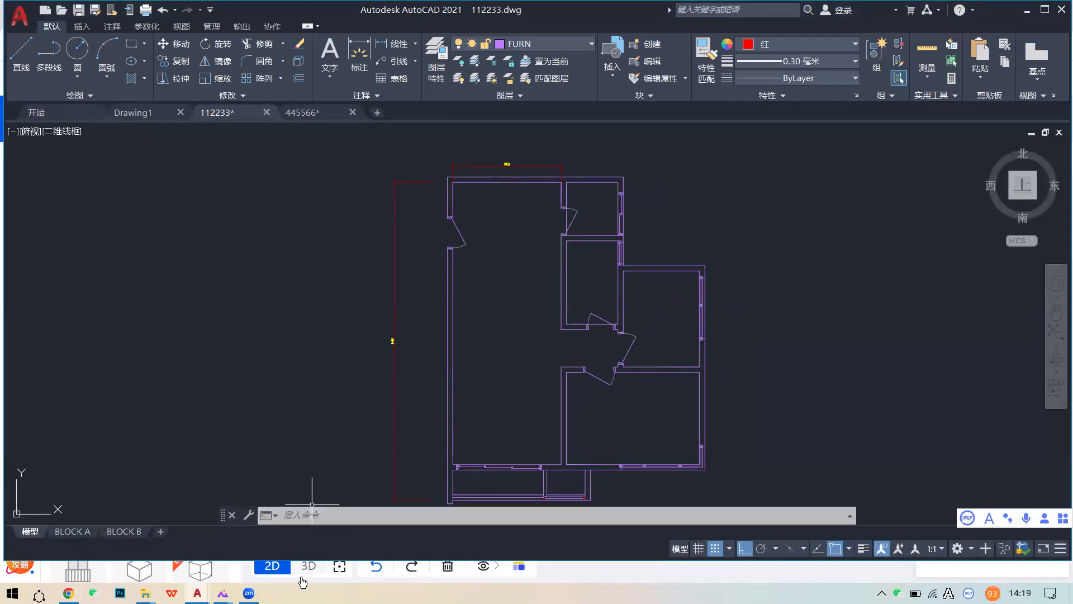
{"action": "right_click", "coordinate": [422, 587]}
{"action": "left_click", "coordinate": [453, 491]}
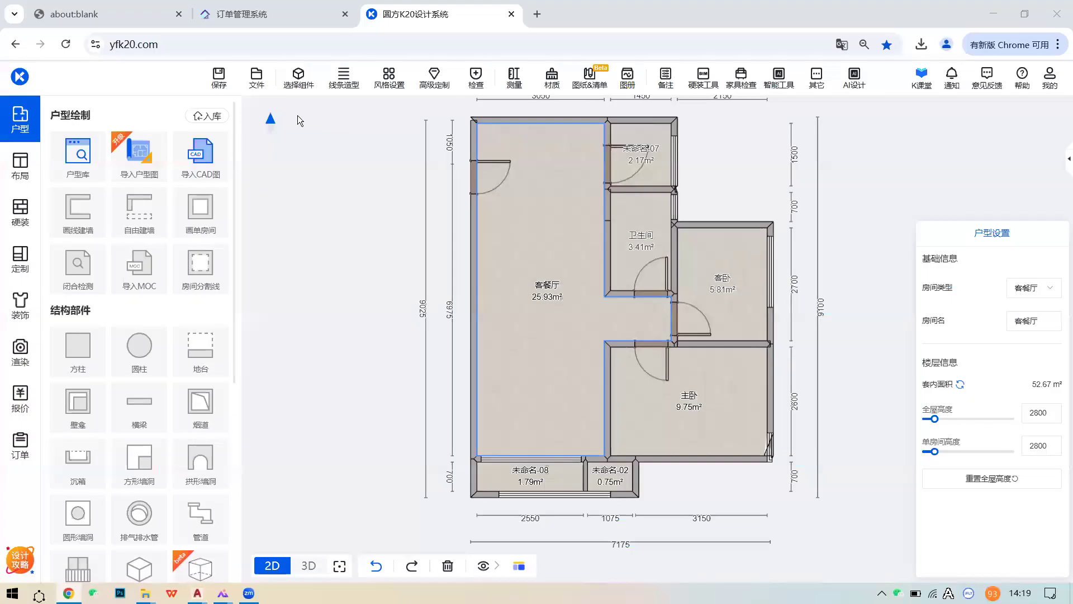
{"action": "key", "text": "super+d"}
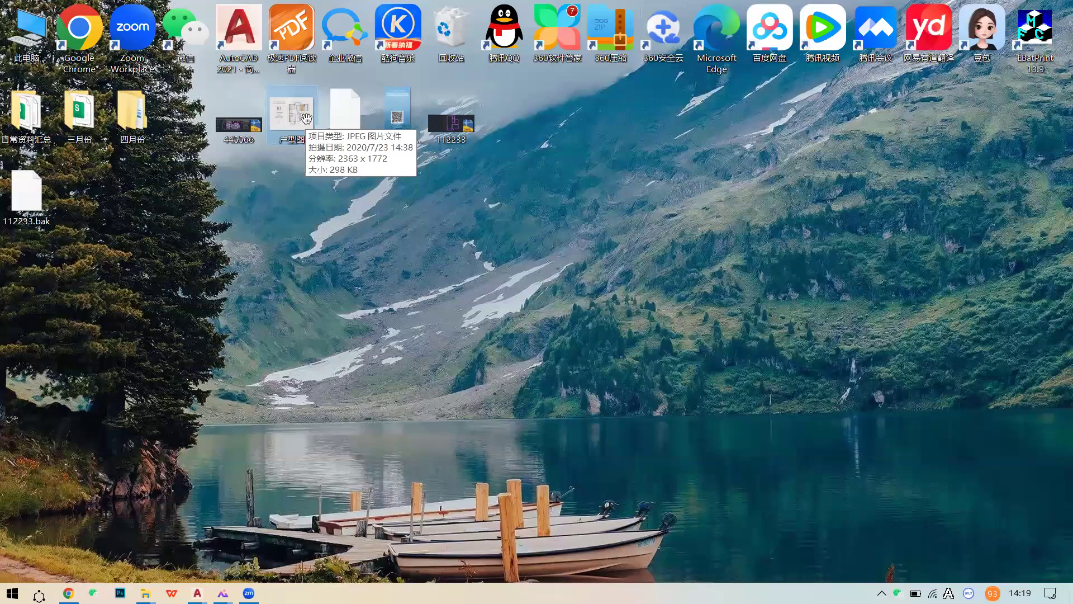
- Open the 户型图.jpeg floor-plan picture from the desktop in the image viewer
{"action": "double_click", "coordinate": [292, 115]}
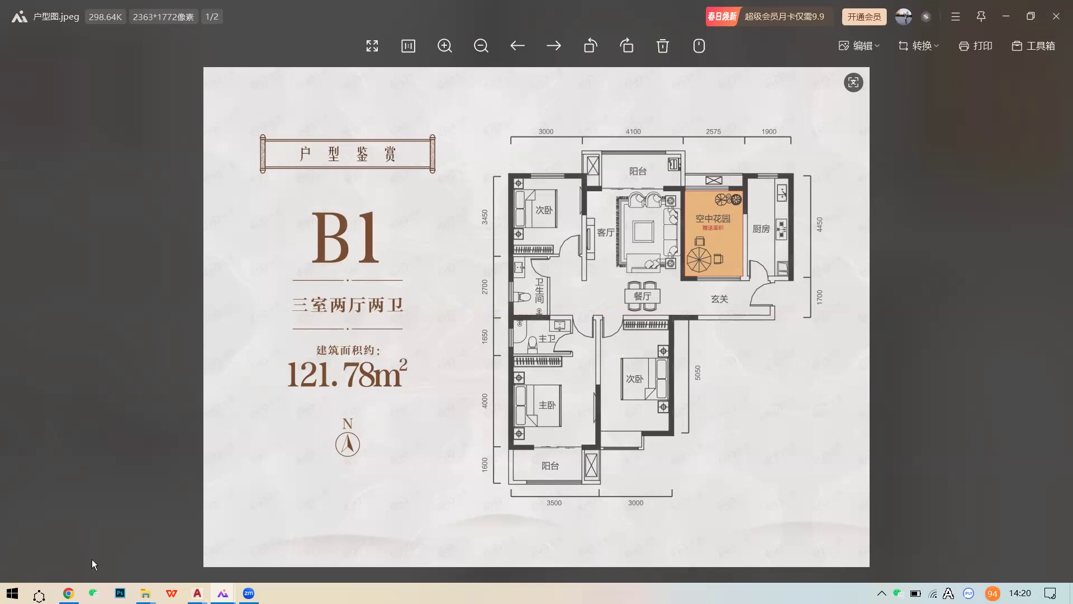
- Leave the B1 three-bedroom image and bring the K20 design window back from the taskbar
{"action": "left_click", "coordinate": [68, 593]}
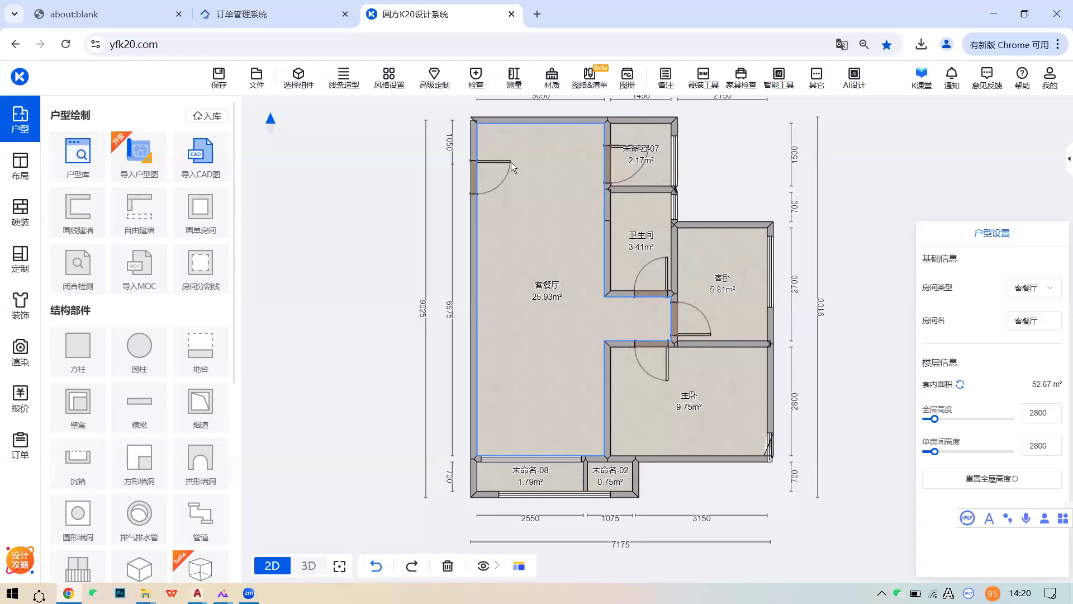
- Move the 52.67 m² floor plan toward the canvas centre and show the 文件 menu options
{"action": "left_click_drag", "start_coordinate": [566, 207], "coordinate": [593, 237]}
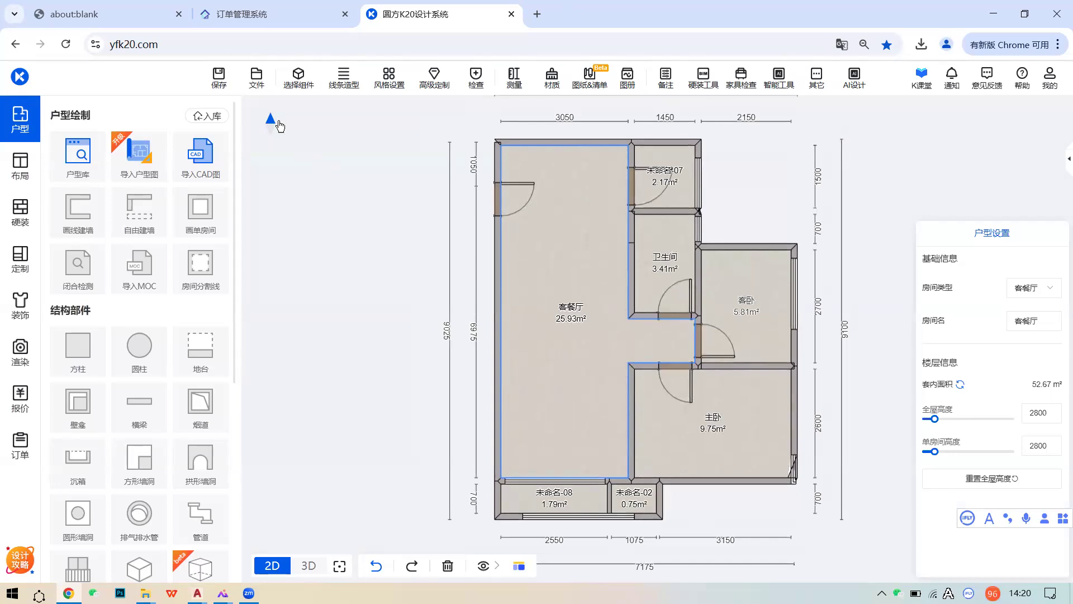
{"action": "left_click", "coordinate": [256, 79]}
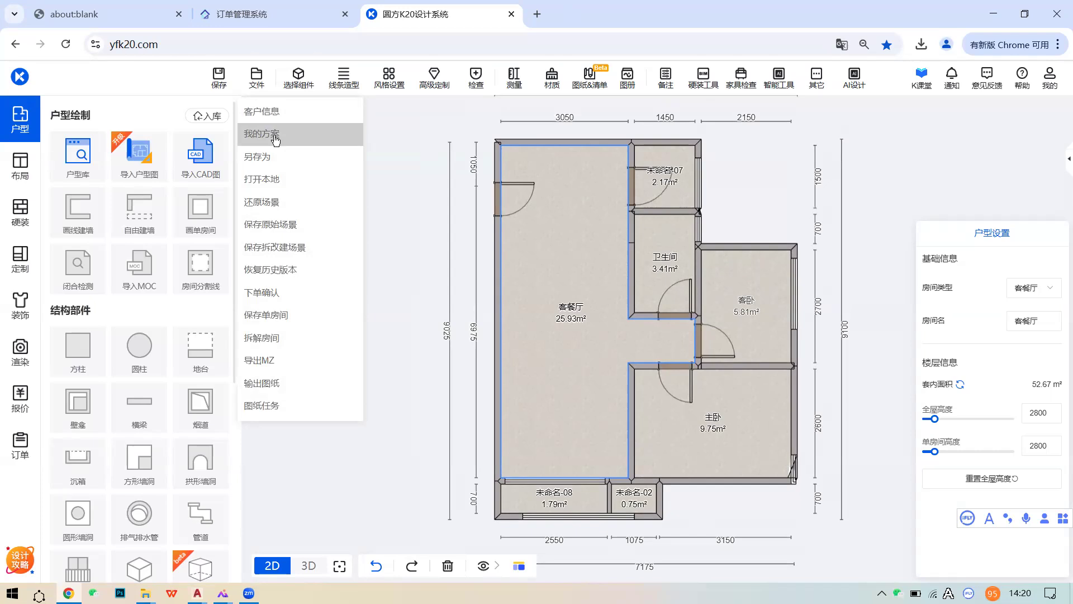
- Load the saved 儿童房1 scheme from 我的方案, answering the doors-not-on-walls warning
{"action": "left_click", "coordinate": [274, 140]}
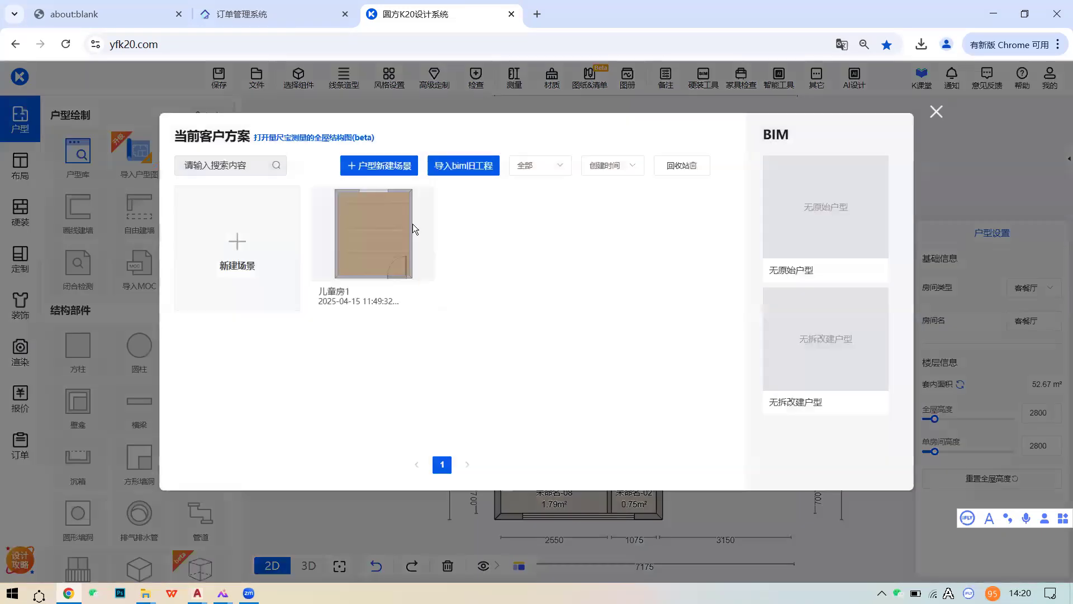
{"action": "left_click", "coordinate": [391, 243]}
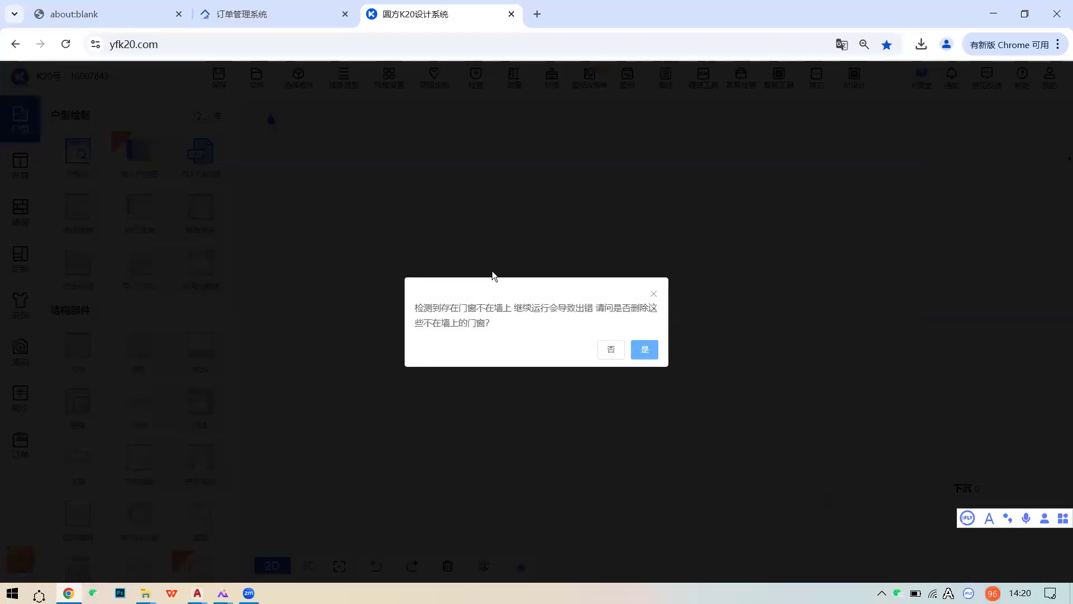
{"action": "left_click", "coordinate": [612, 349]}
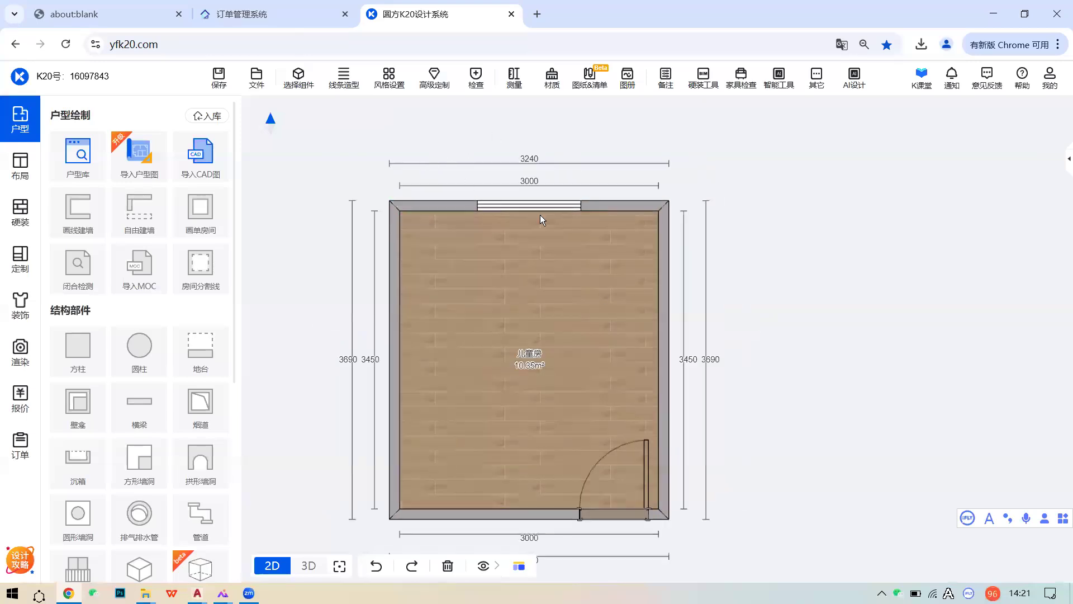
- View the 10.35 m² children's room in 3D 顶视, then return to the 2D plan
{"action": "mouse_move", "coordinate": [308, 563]}
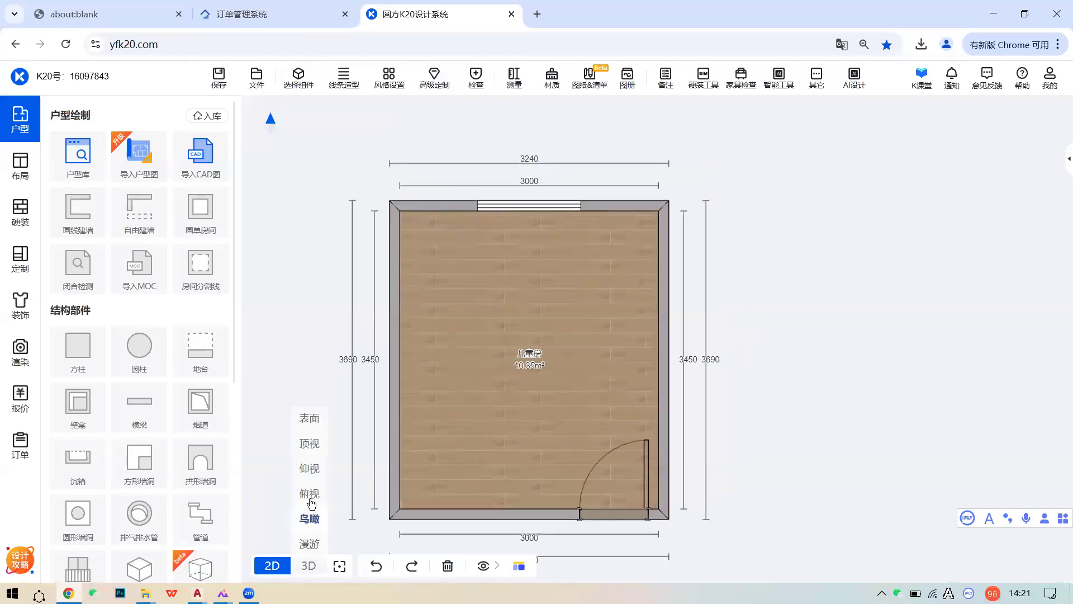
{"action": "left_click", "coordinate": [315, 443]}
{"action": "left_click", "coordinate": [272, 566]}
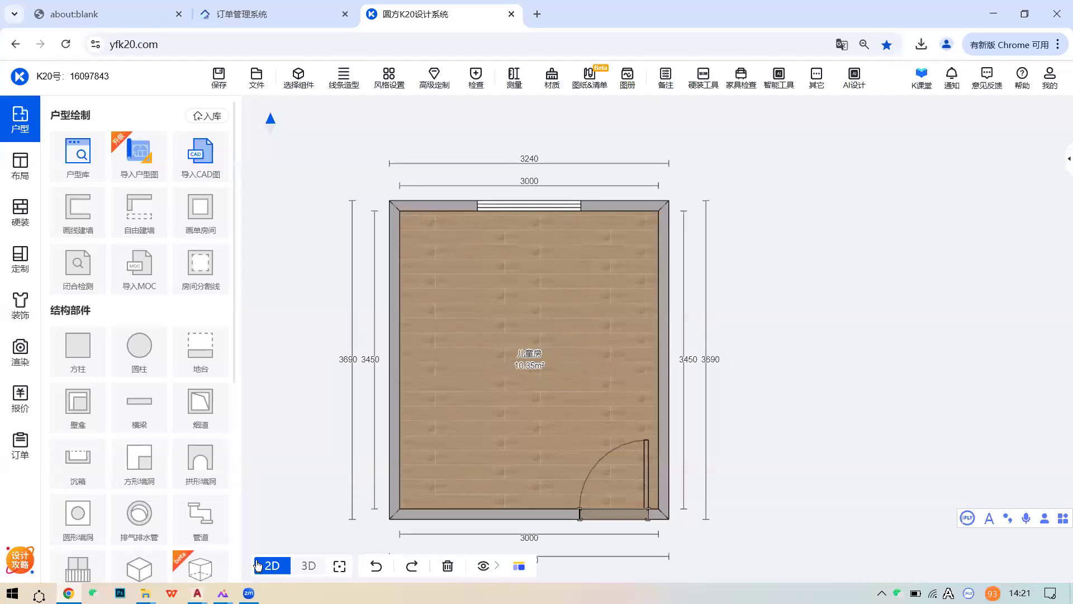
{"action": "left_click", "coordinate": [249, 593]}
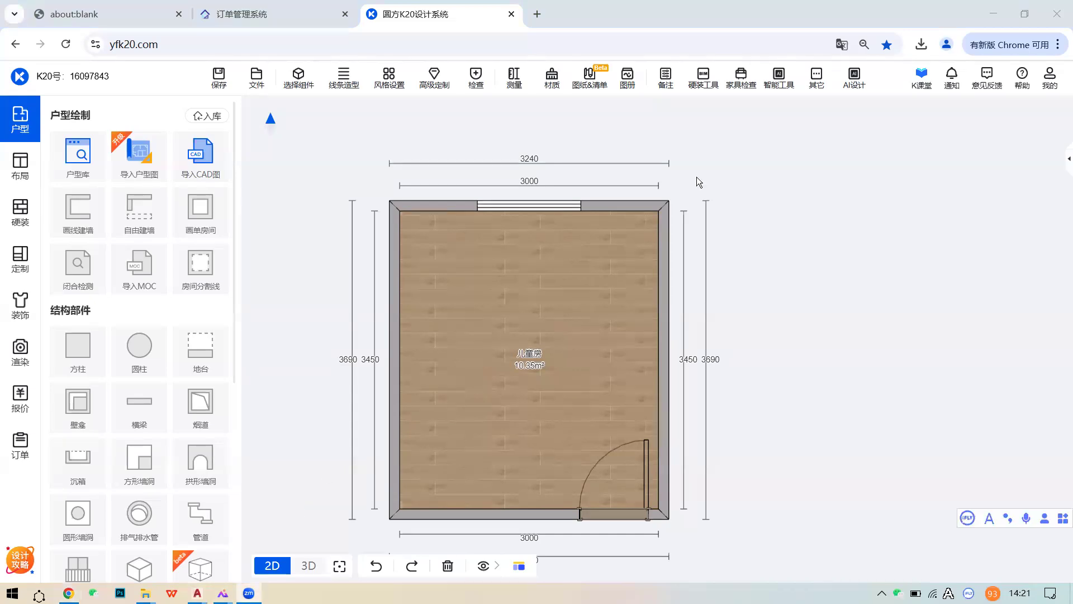
{"action": "left_click", "coordinate": [804, 243]}
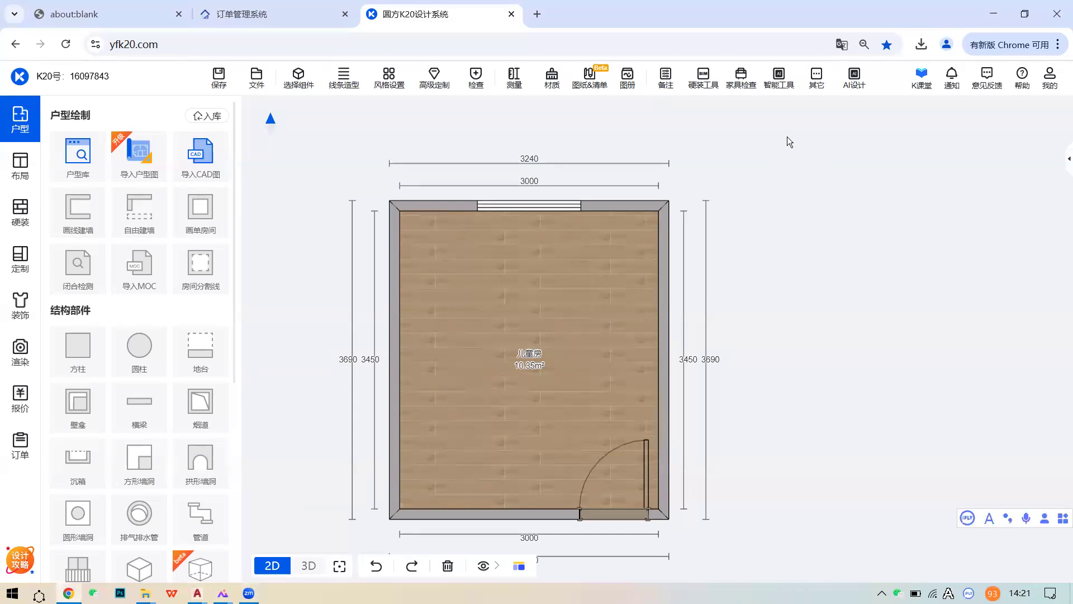
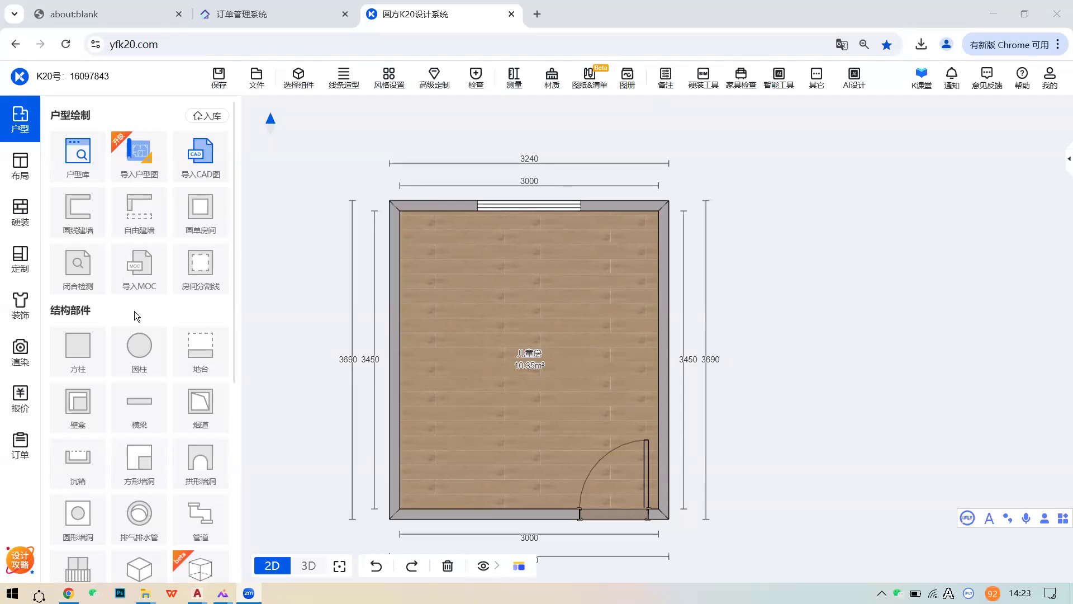
- Shift the room plan right and bring up the 定制 custom furniture panel
{"action": "left_click_drag", "start_coordinate": [537, 311], "coordinate": [615, 312]}
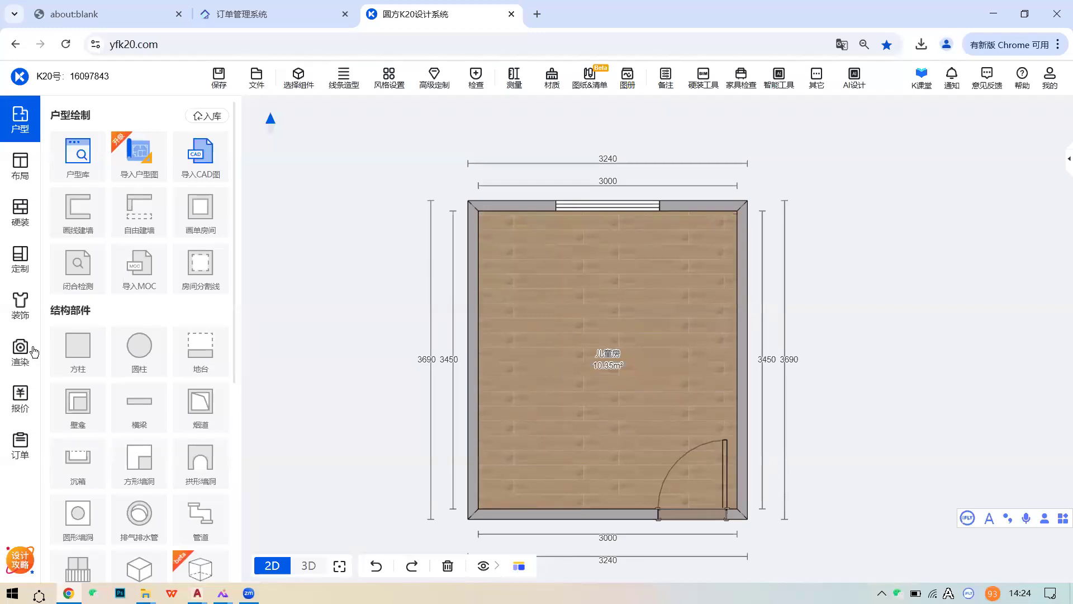
{"action": "left_click", "coordinate": [17, 262]}
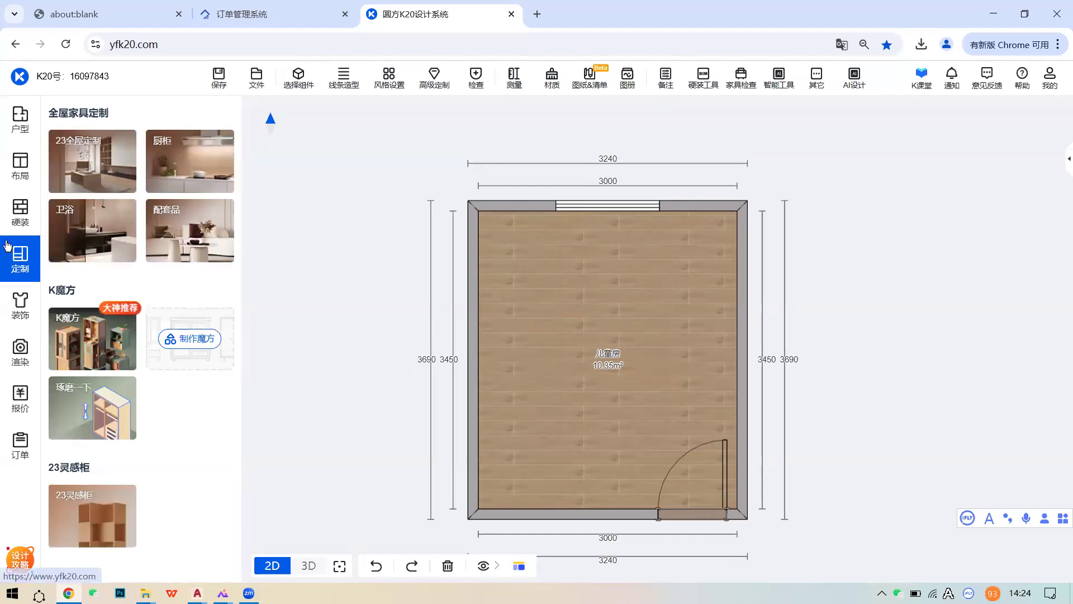
- Open the 23全屋定制 catalogue and browse the 23门厅单元, 23功能房单元 and 23卧房单元 units
{"action": "left_click", "coordinate": [101, 161]}
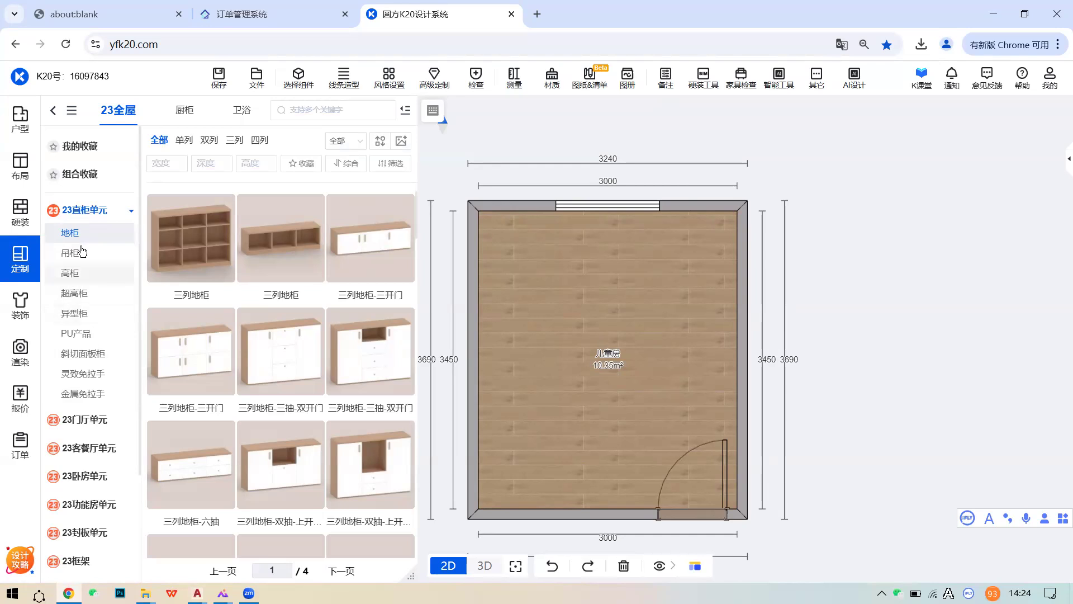
{"action": "scroll", "coordinate": [84, 330], "scroll_direction": "down", "scroll_amount": 1}
{"action": "left_click", "coordinate": [94, 352]}
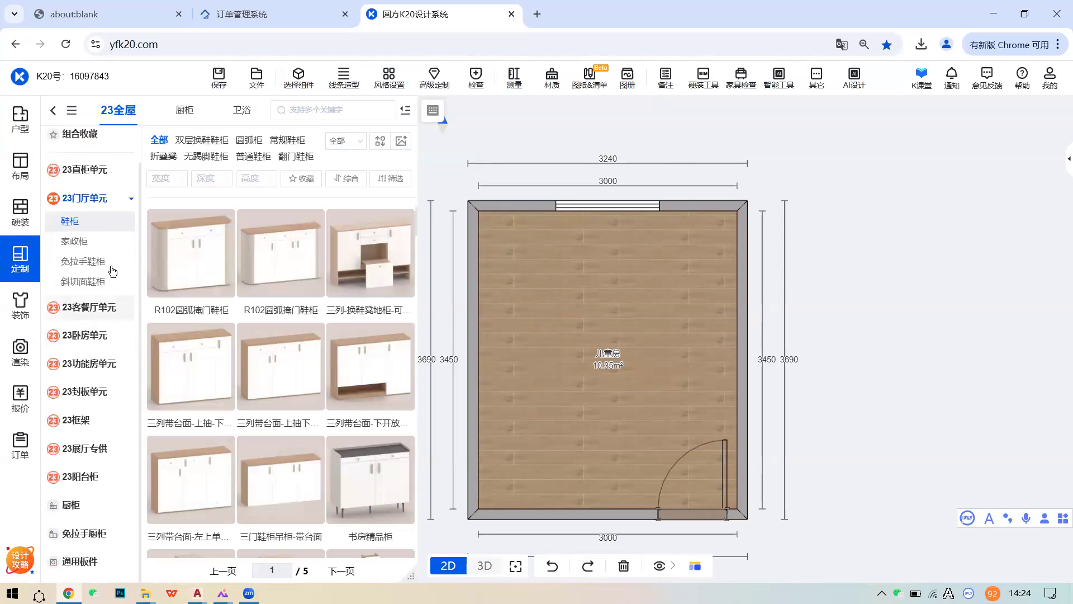
{"action": "left_click", "coordinate": [78, 367]}
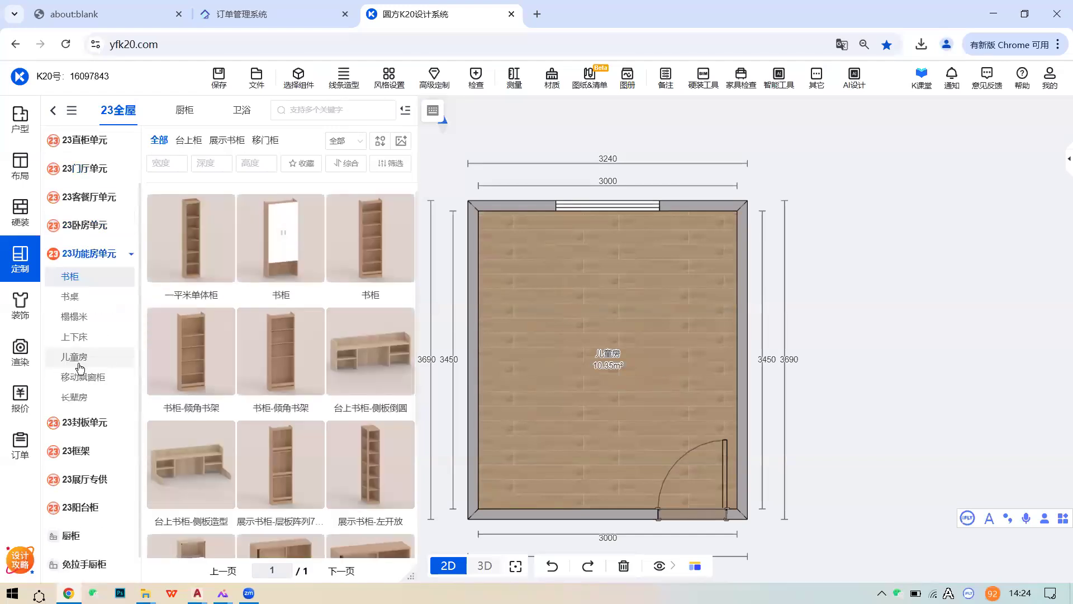
{"action": "left_click", "coordinate": [87, 232]}
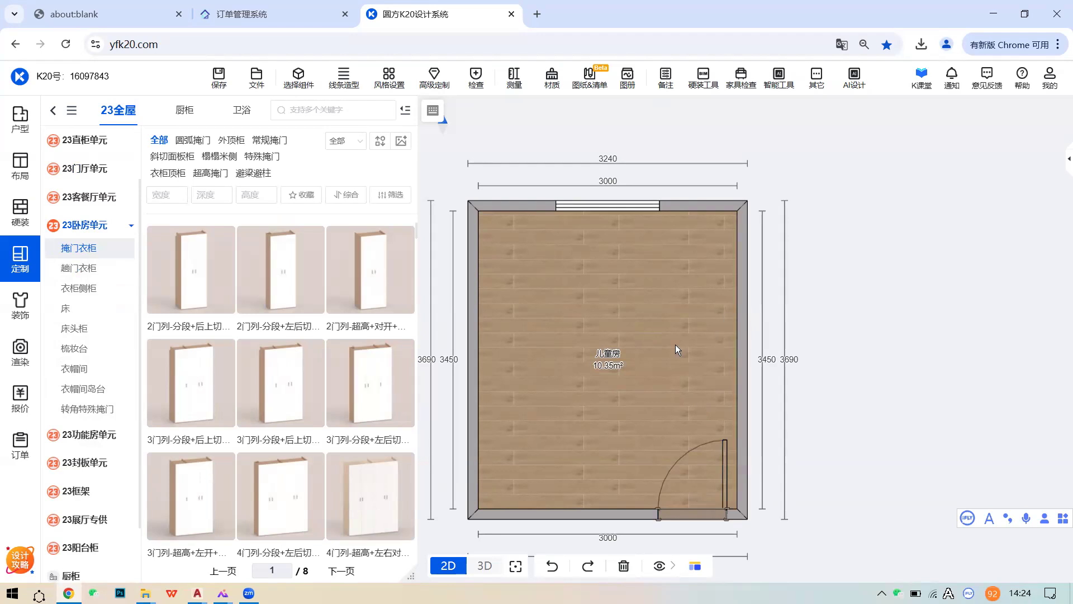
- Select the room's left wall and list the 23卧房单元 床 products
{"action": "left_click", "coordinate": [475, 351]}
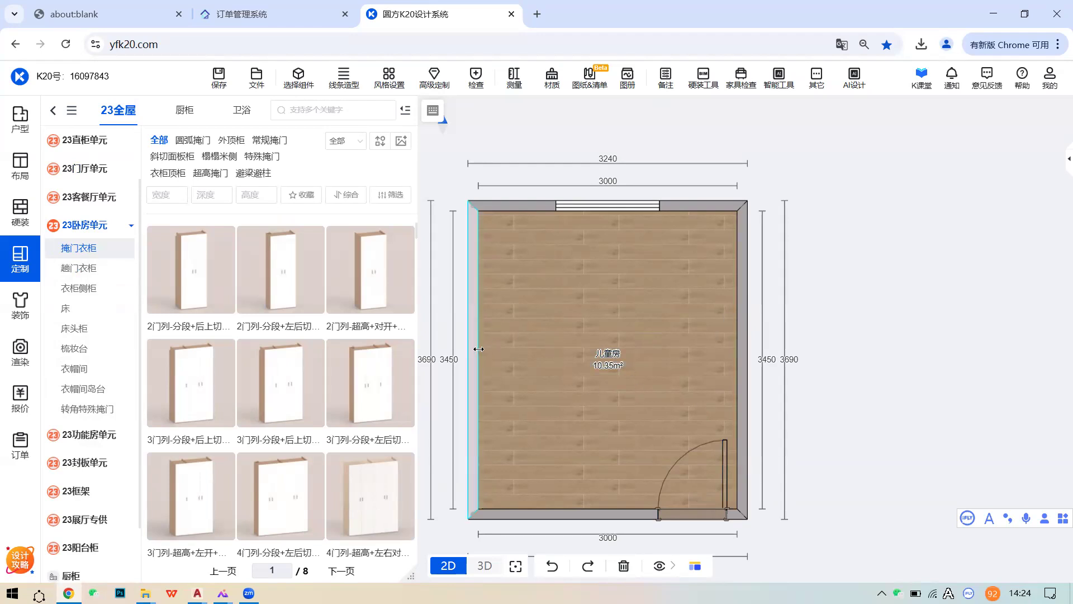
{"action": "left_click", "coordinate": [68, 310]}
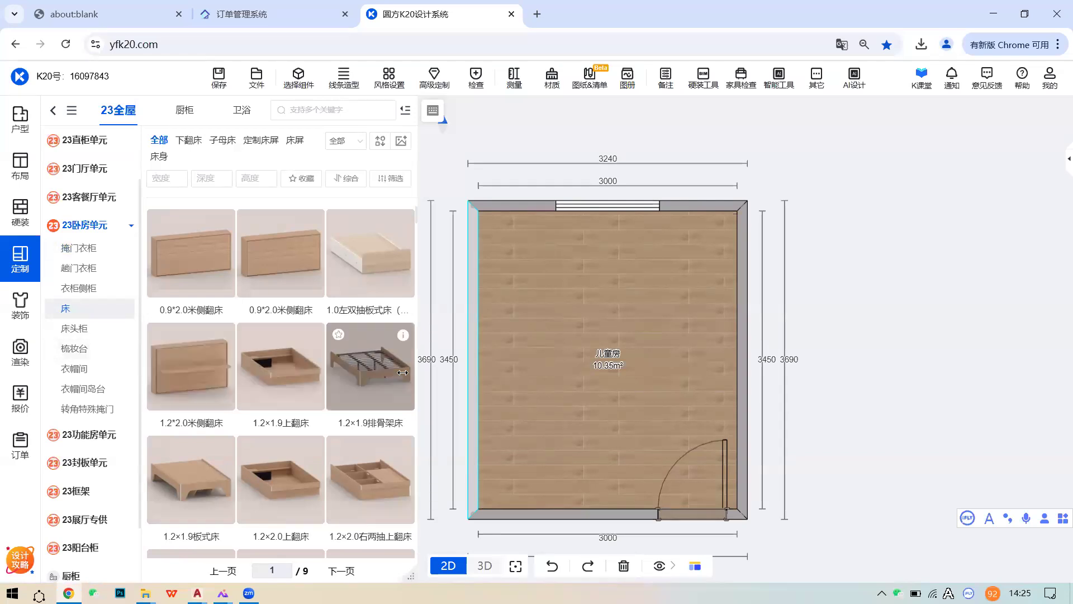
{"action": "mouse_move", "coordinate": [407, 338]}
- Drop the 1.2×1.9排骨架床 against the left wall, view it in 3D and show its 材料替换 options
{"action": "left_click_drag", "start_coordinate": [386, 356], "coordinate": [578, 354]}
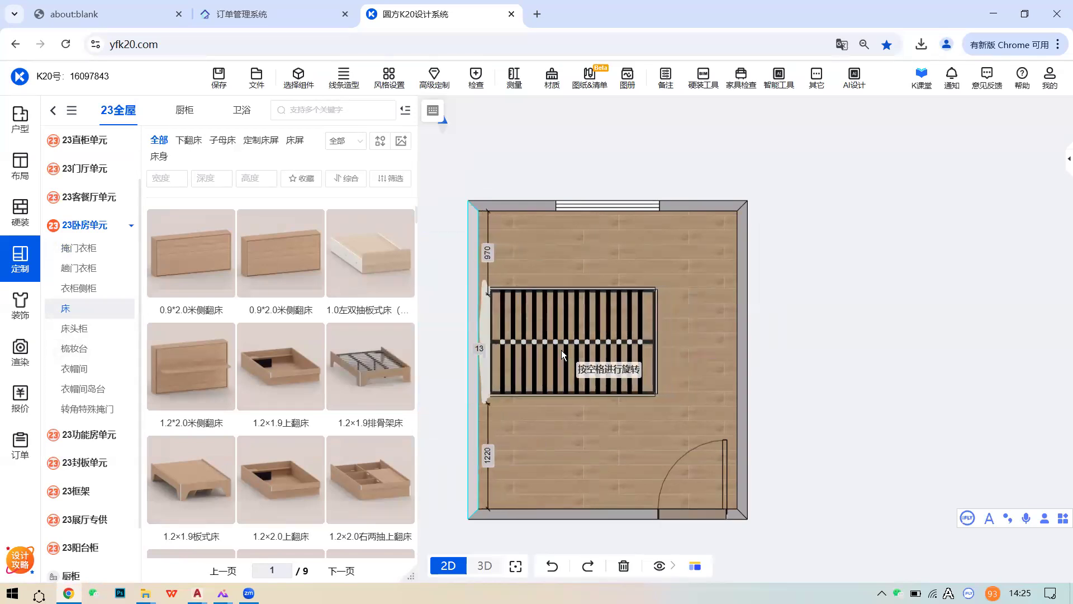
{"action": "left_click", "coordinate": [560, 349]}
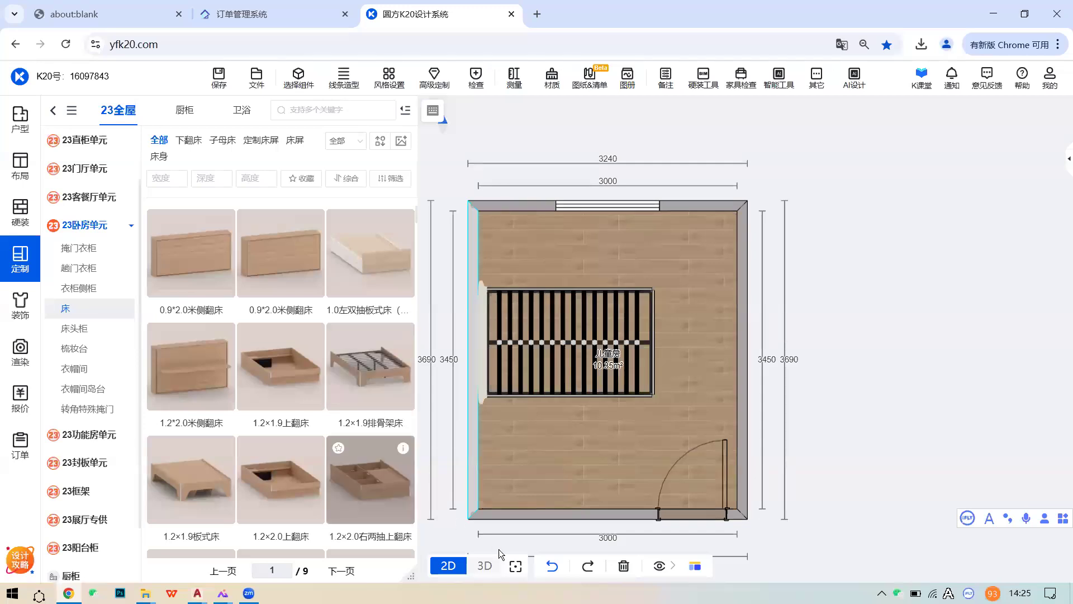
{"action": "left_click", "coordinate": [484, 566]}
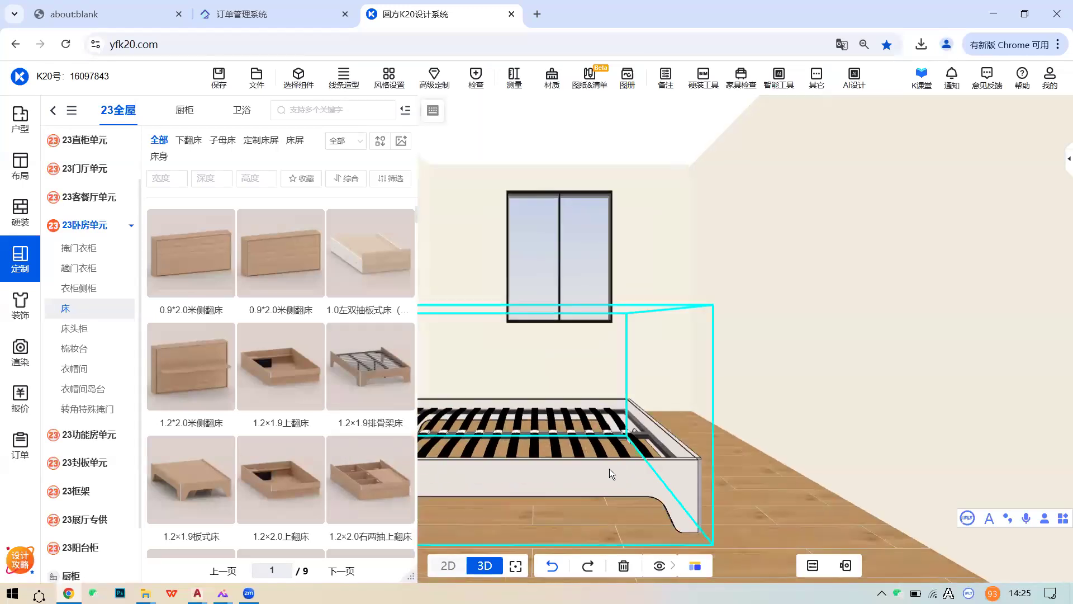
{"action": "left_click", "coordinate": [609, 468]}
{"action": "right_click_drag", "start_coordinate": [639, 410], "coordinate": [727, 405]}
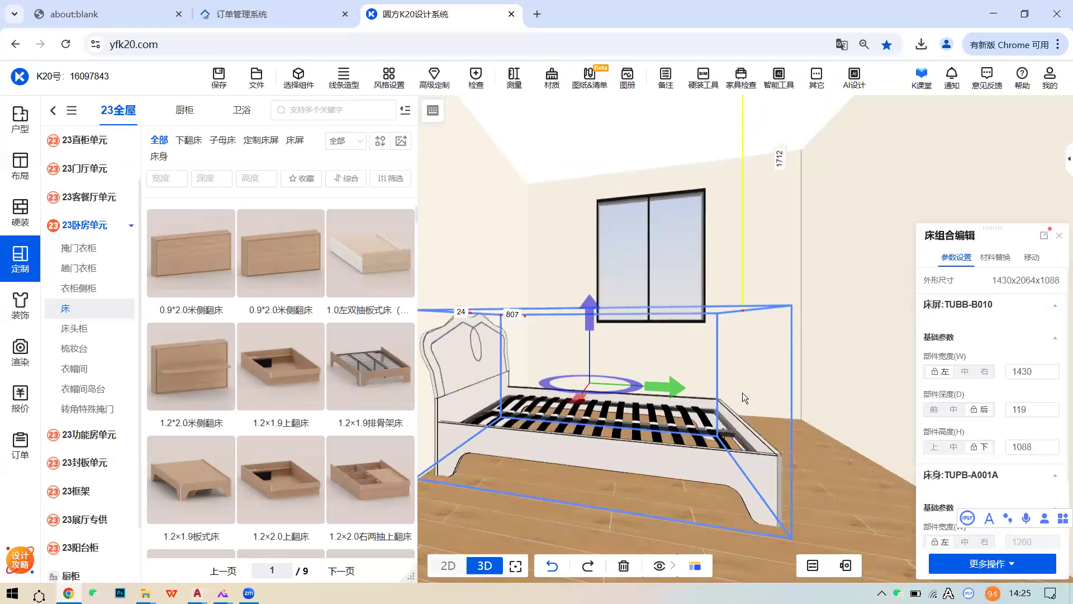
{"action": "left_click", "coordinate": [995, 257]}
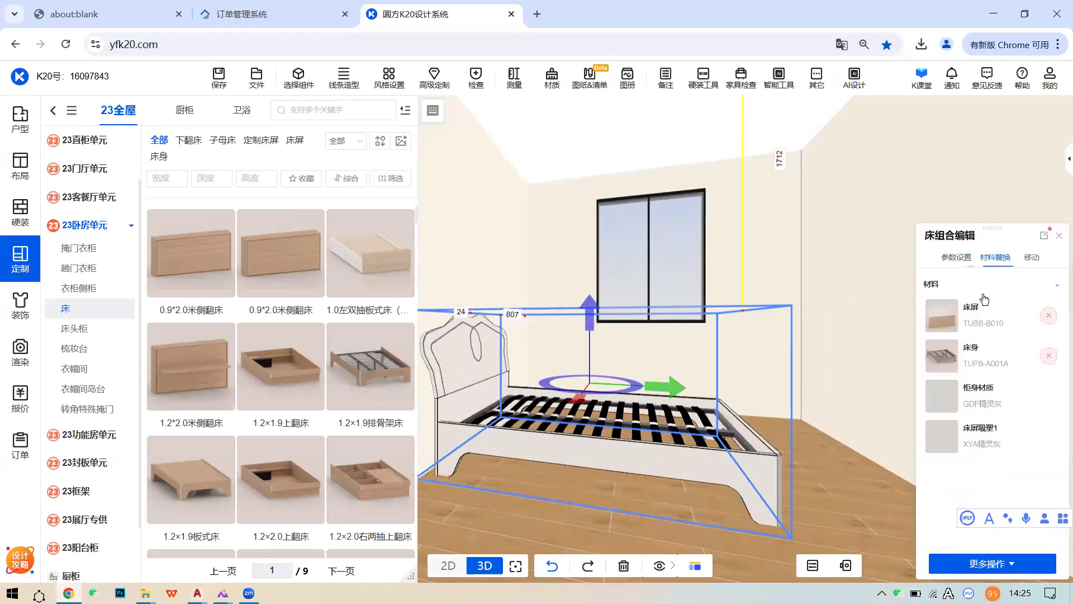
- Give the bed body the dark grey GDFMR天云灰 material
{"action": "left_click", "coordinate": [946, 406]}
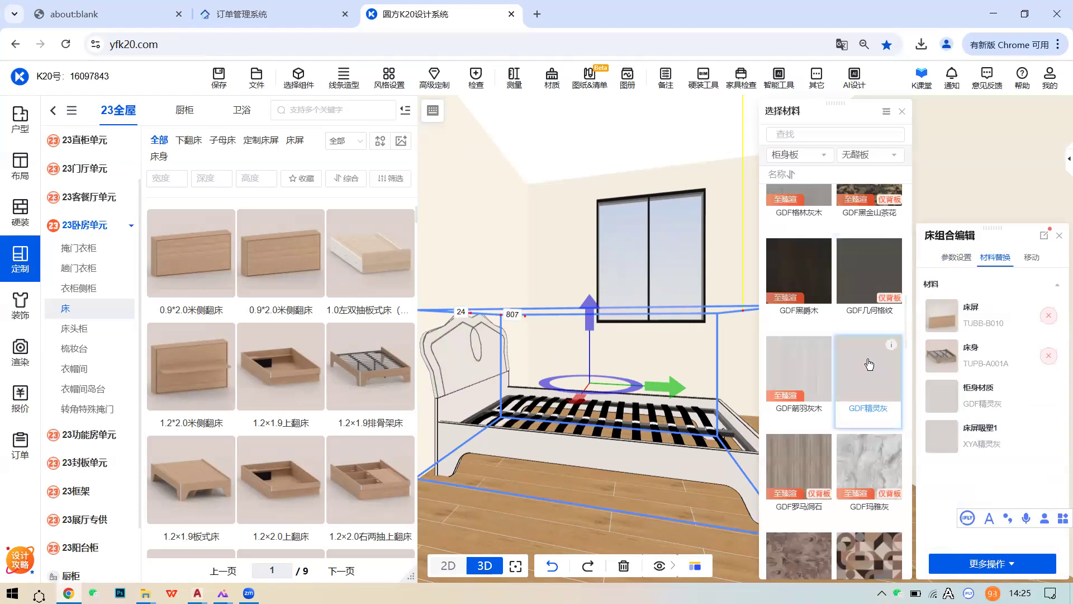
{"action": "scroll", "coordinate": [869, 391], "scroll_direction": "up", "scroll_amount": 2}
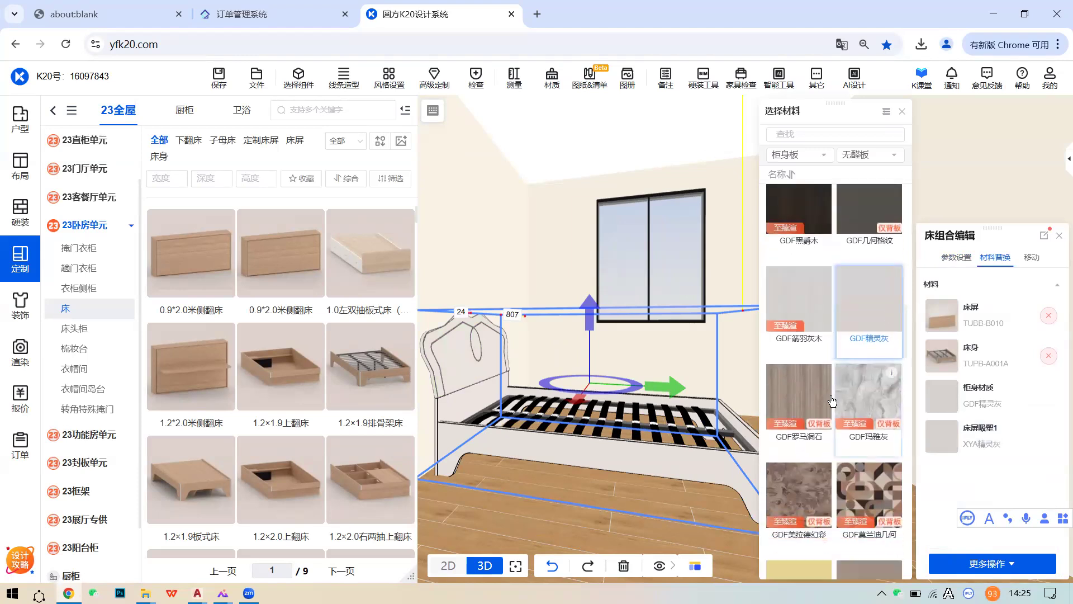
{"action": "scroll", "coordinate": [835, 387], "scroll_direction": "up", "scroll_amount": 5}
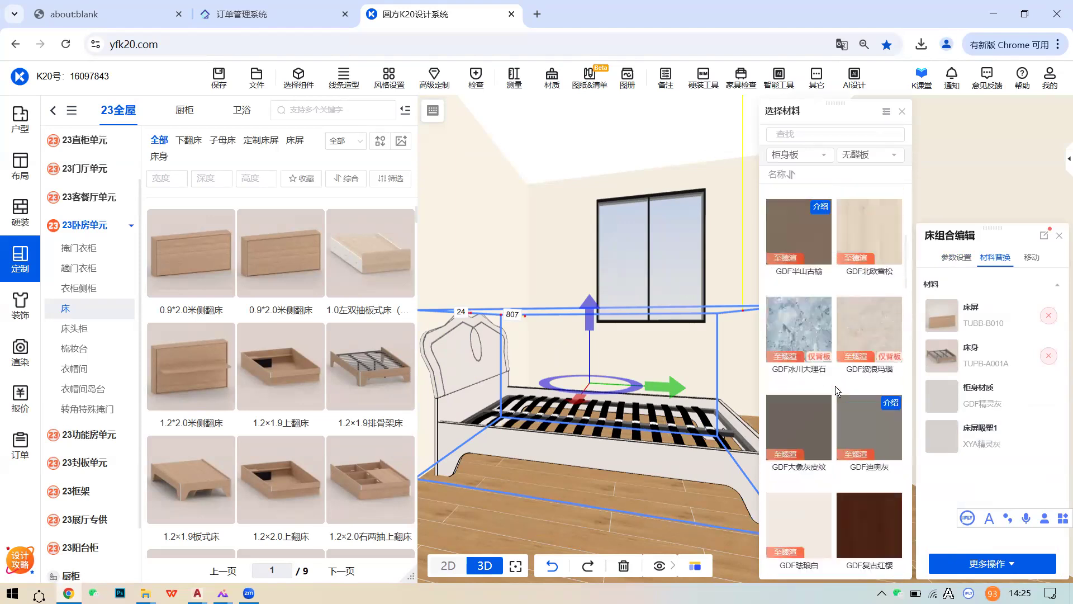
{"action": "scroll", "coordinate": [850, 386], "scroll_direction": "up", "scroll_amount": 5}
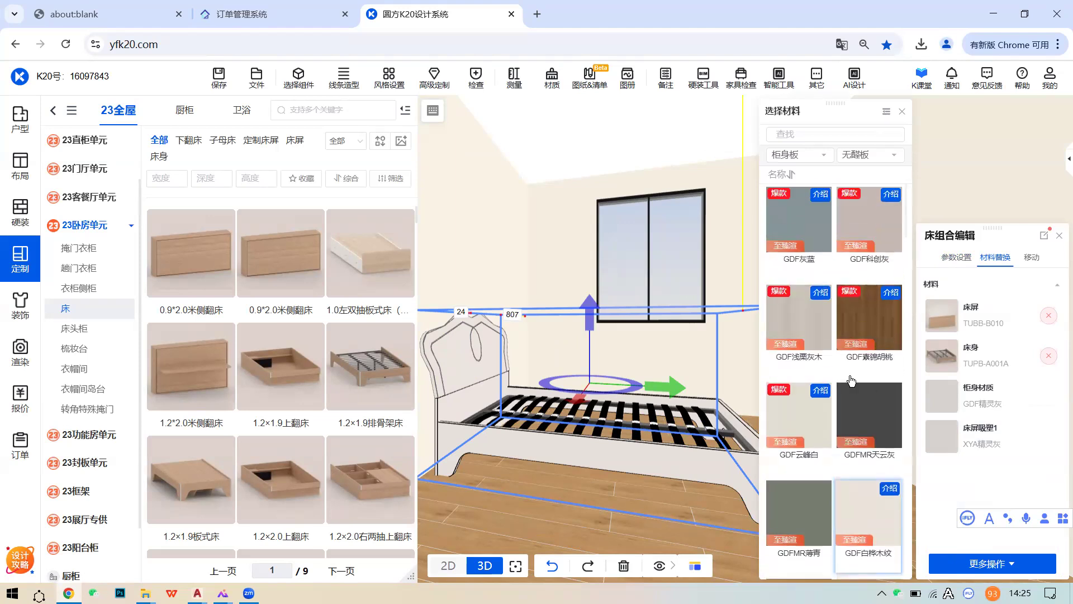
{"action": "left_click", "coordinate": [855, 407]}
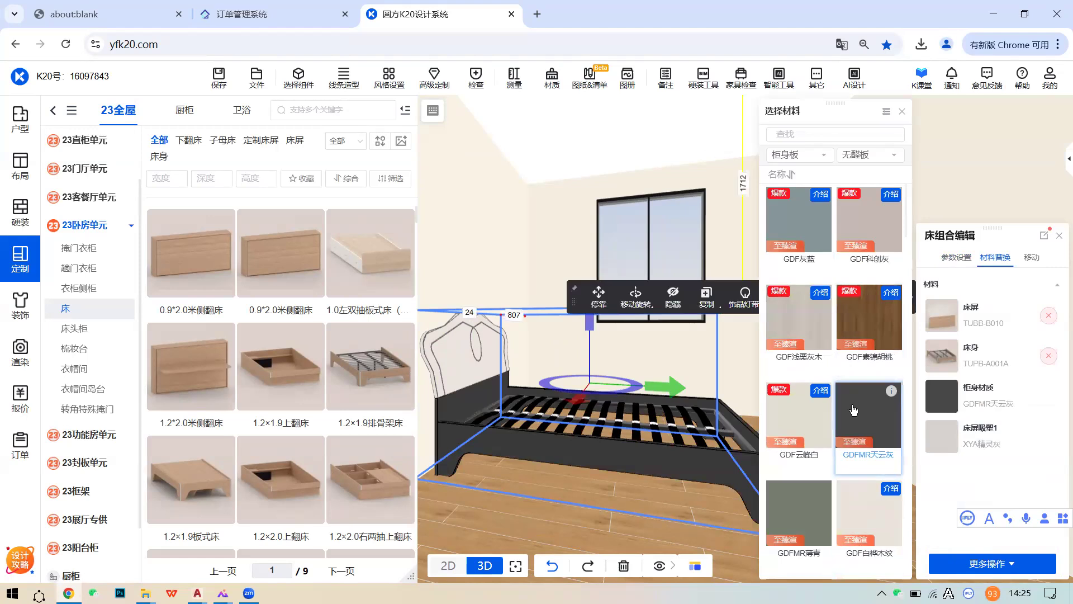
- Swap the bed's headboard for the 1.2软包床屏 padded one
{"action": "left_click", "coordinate": [944, 325]}
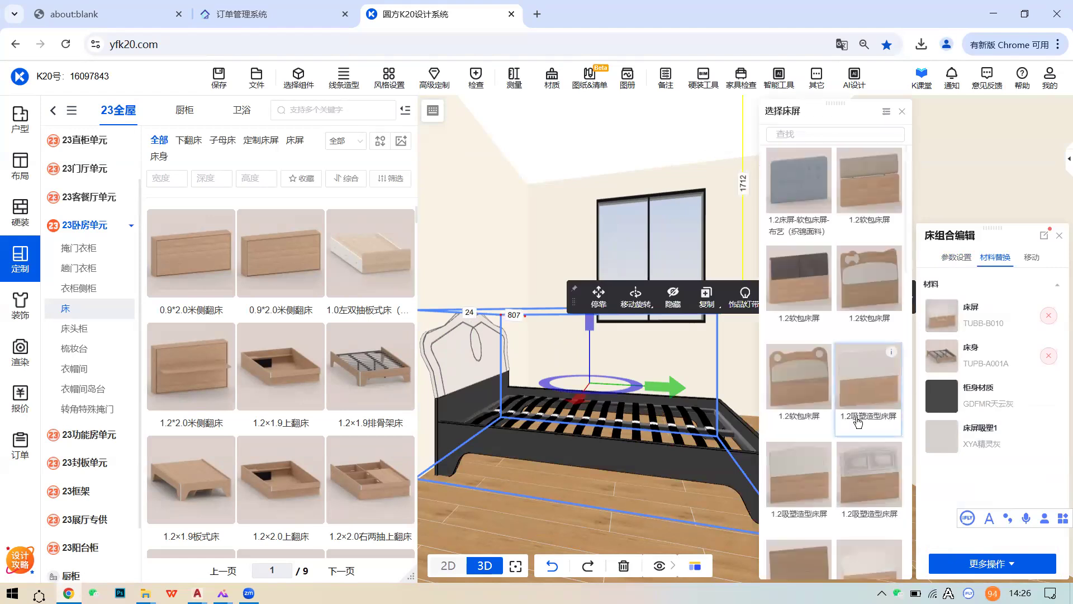
{"action": "scroll", "coordinate": [871, 401], "scroll_direction": "down", "scroll_amount": 2}
{"action": "scroll", "coordinate": [871, 401], "scroll_direction": "down", "scroll_amount": 4}
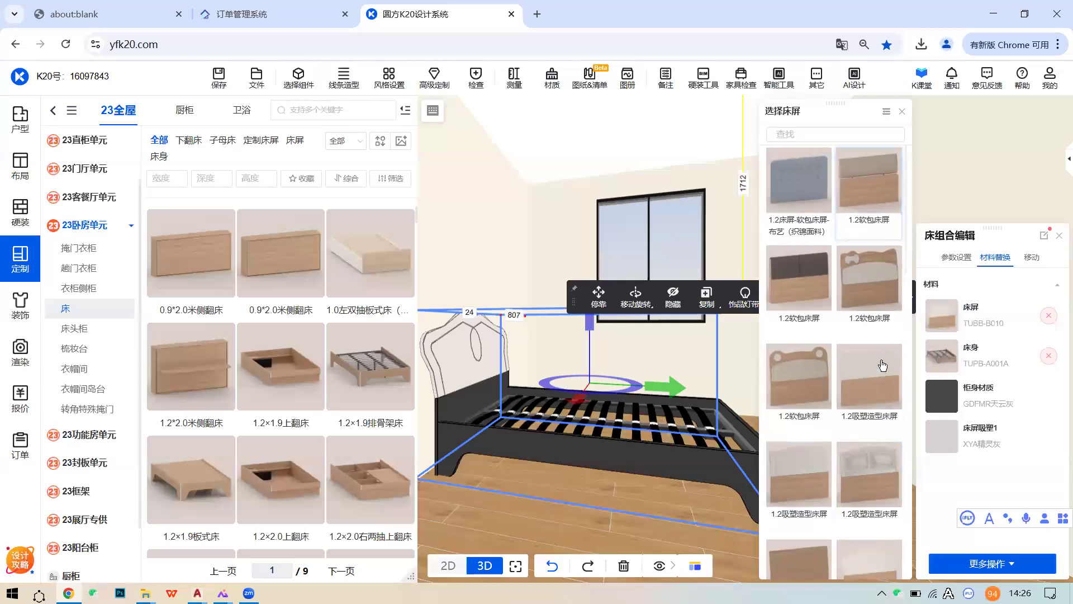
{"action": "scroll", "coordinate": [877, 385], "scroll_direction": "down", "scroll_amount": 5}
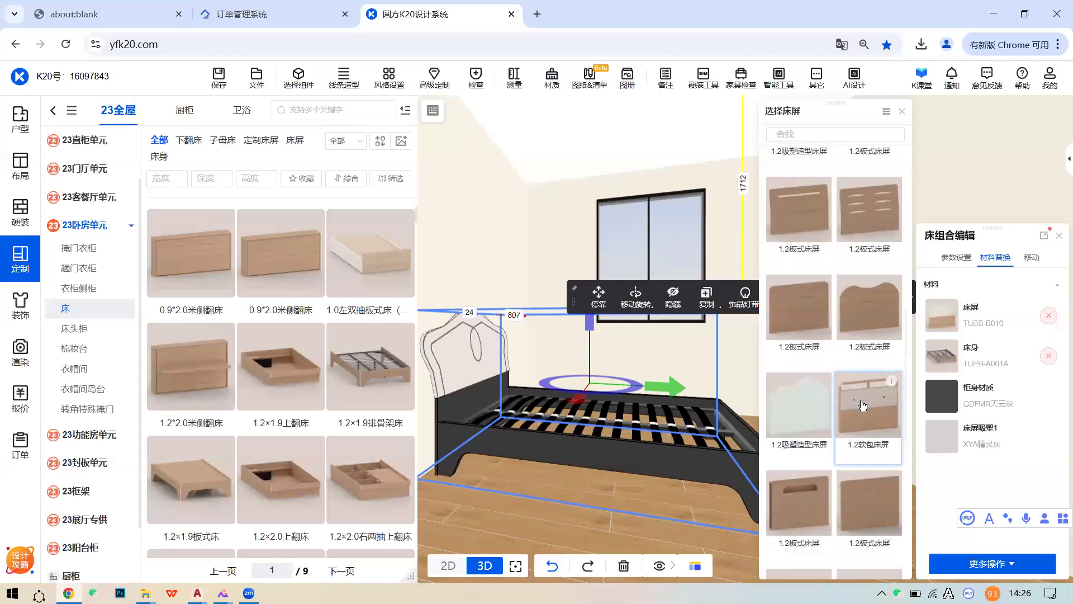
{"action": "left_click", "coordinate": [862, 406]}
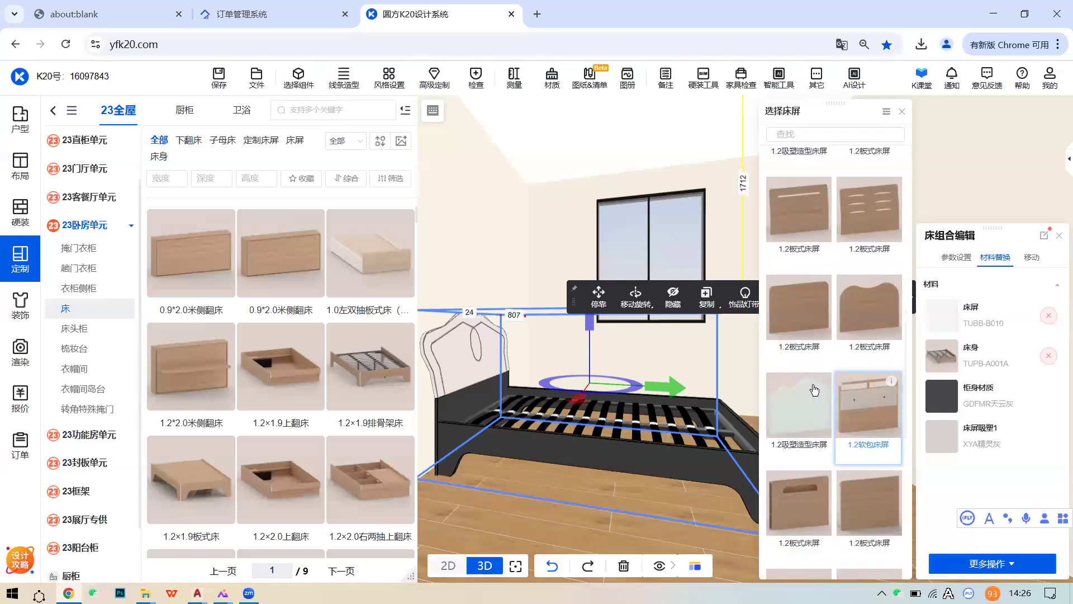
- Reselect the slatted bed and delete it from the room
{"action": "left_click", "coordinate": [648, 362]}
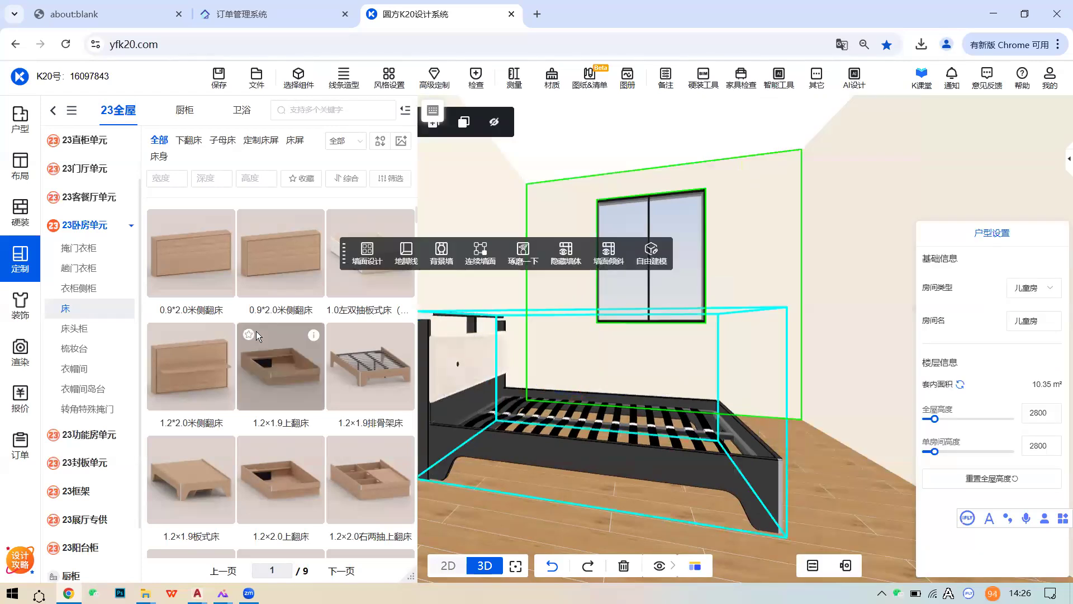
{"action": "scroll", "coordinate": [380, 398], "scroll_direction": "down", "scroll_amount": 2}
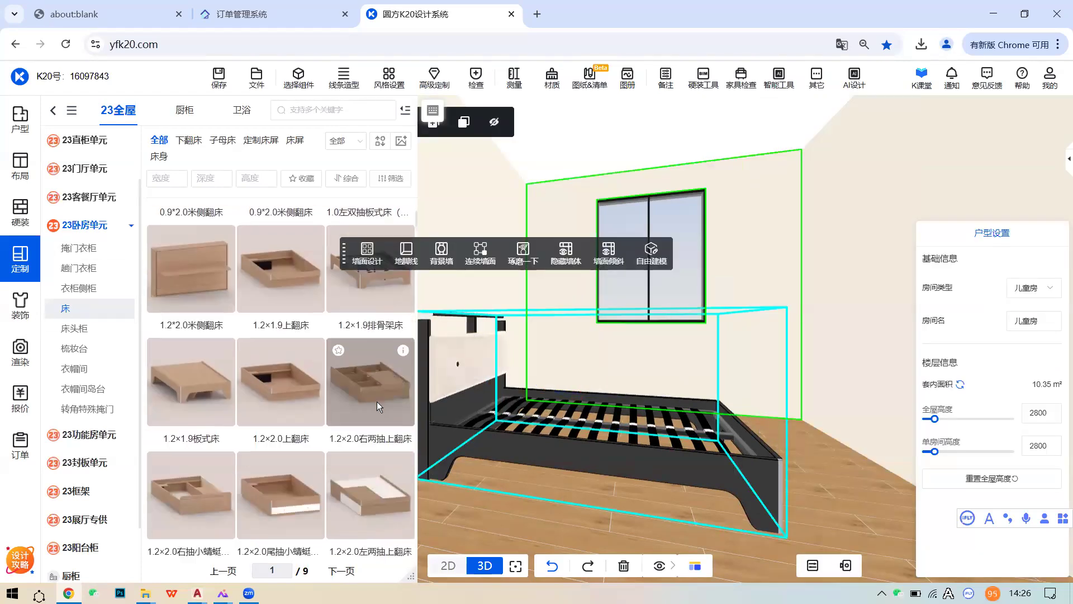
{"action": "left_click", "coordinate": [643, 461]}
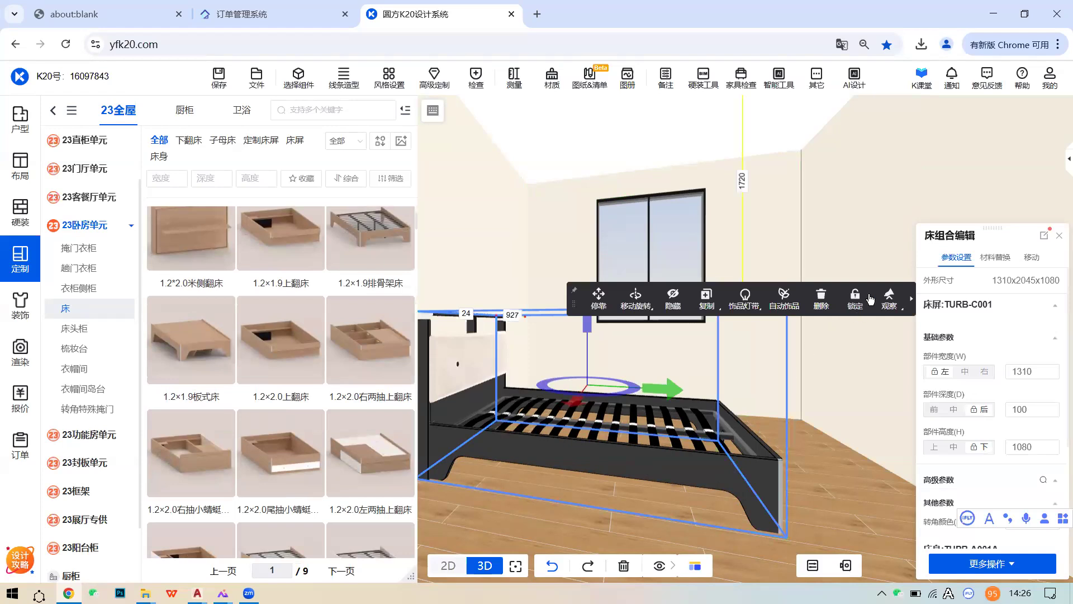
{"action": "left_click", "coordinate": [821, 302]}
- Scroll through the 23卧房单元 床 catalogue to look over the bed models
{"action": "scroll", "coordinate": [269, 376], "scroll_direction": "down", "scroll_amount": 2}
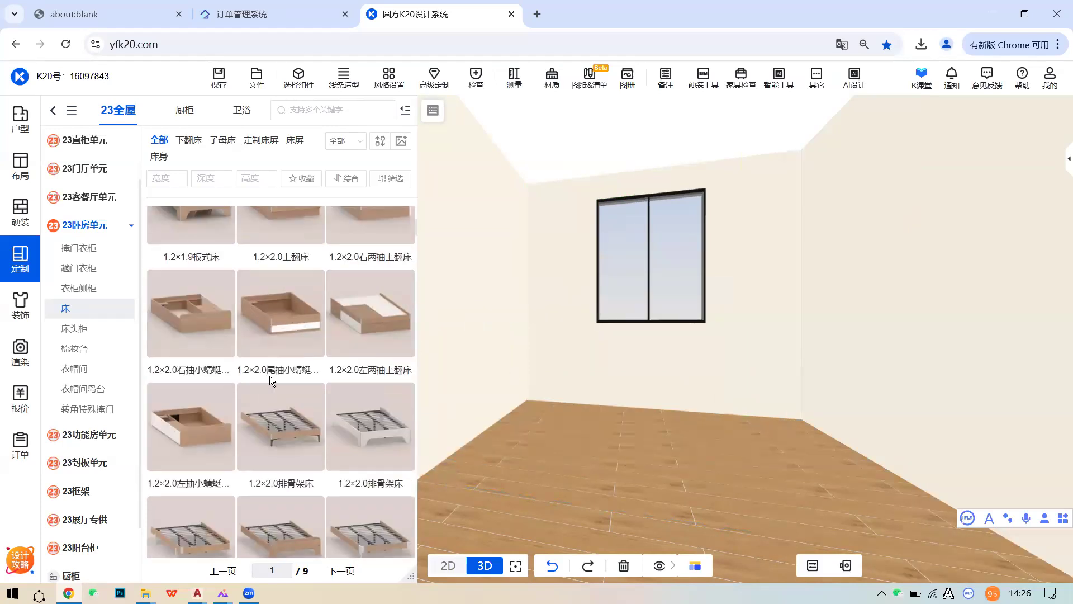
{"action": "scroll", "coordinate": [280, 377], "scroll_direction": "up", "scroll_amount": 2}
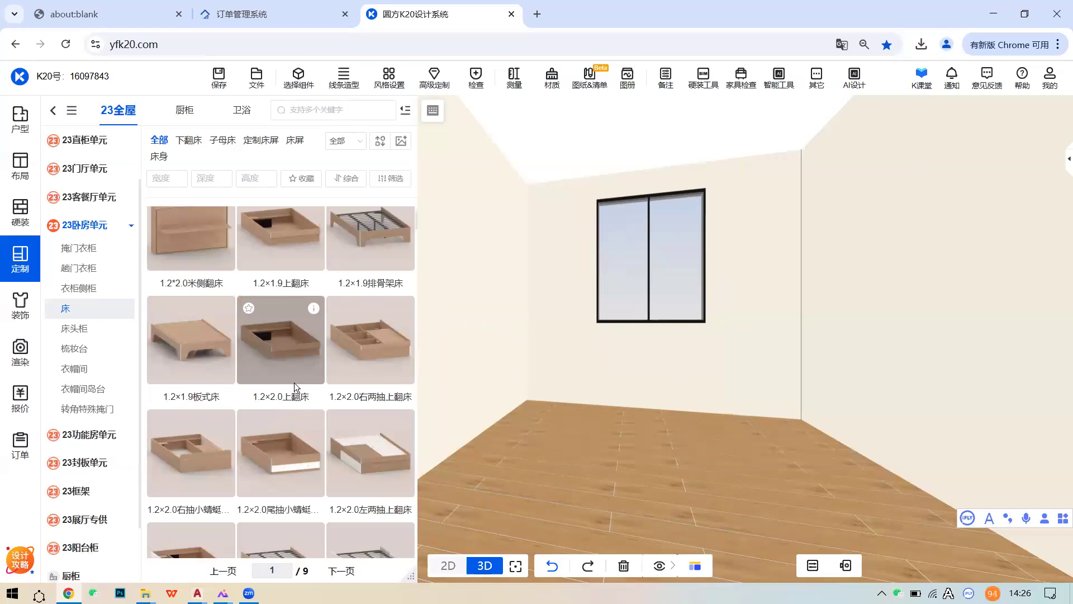
{"action": "scroll", "coordinate": [347, 363], "scroll_direction": "up", "scroll_amount": 1}
{"action": "mouse_move", "coordinate": [411, 268]}
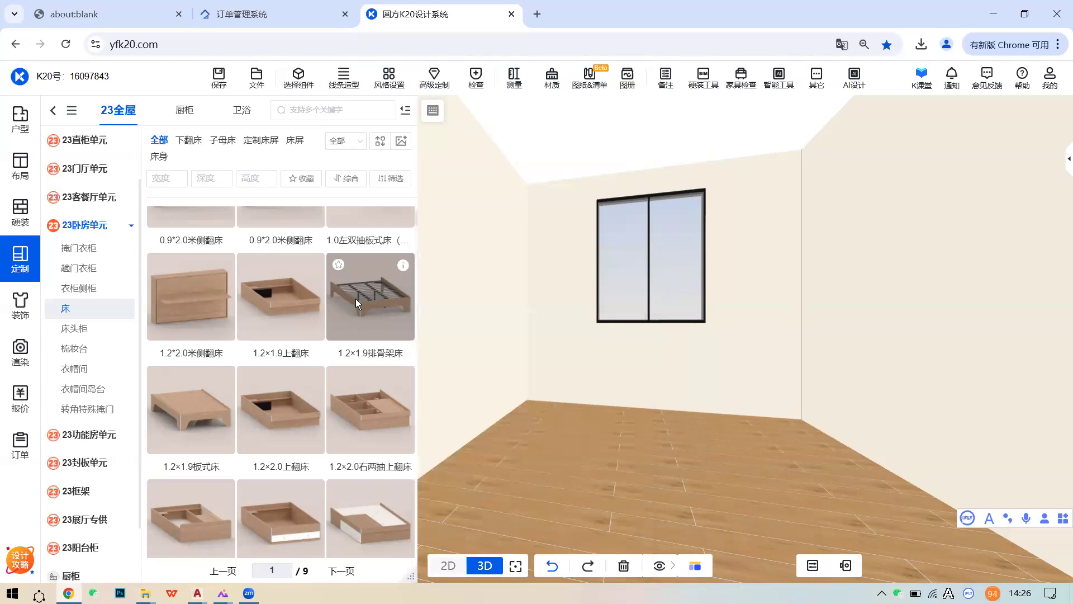
{"action": "scroll", "coordinate": [358, 297], "scroll_direction": "up", "scroll_amount": 1}
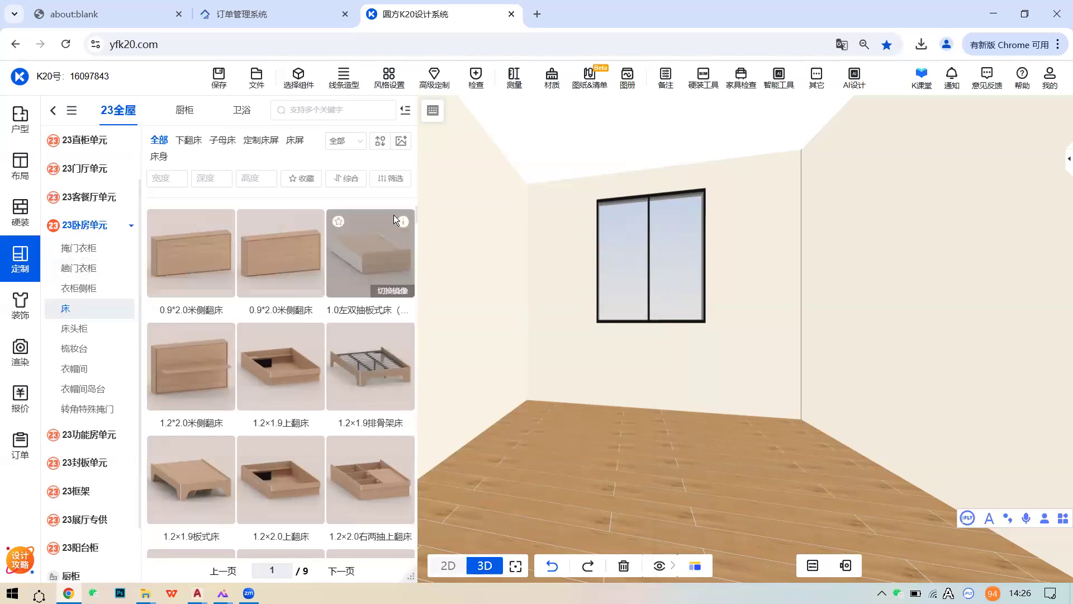
{"action": "mouse_move", "coordinate": [401, 223]}
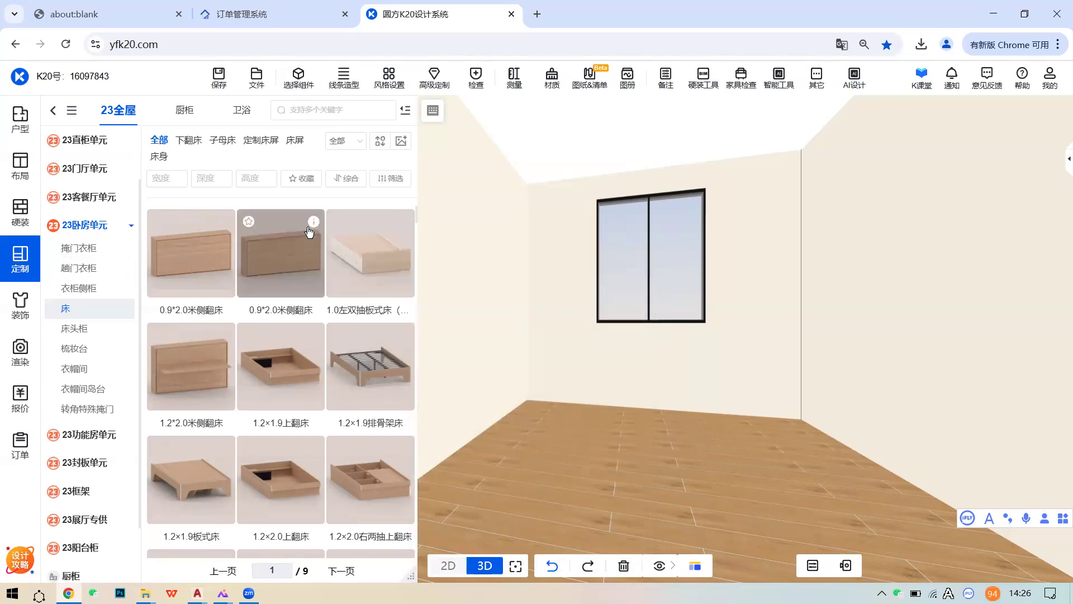
{"action": "mouse_move", "coordinate": [315, 226]}
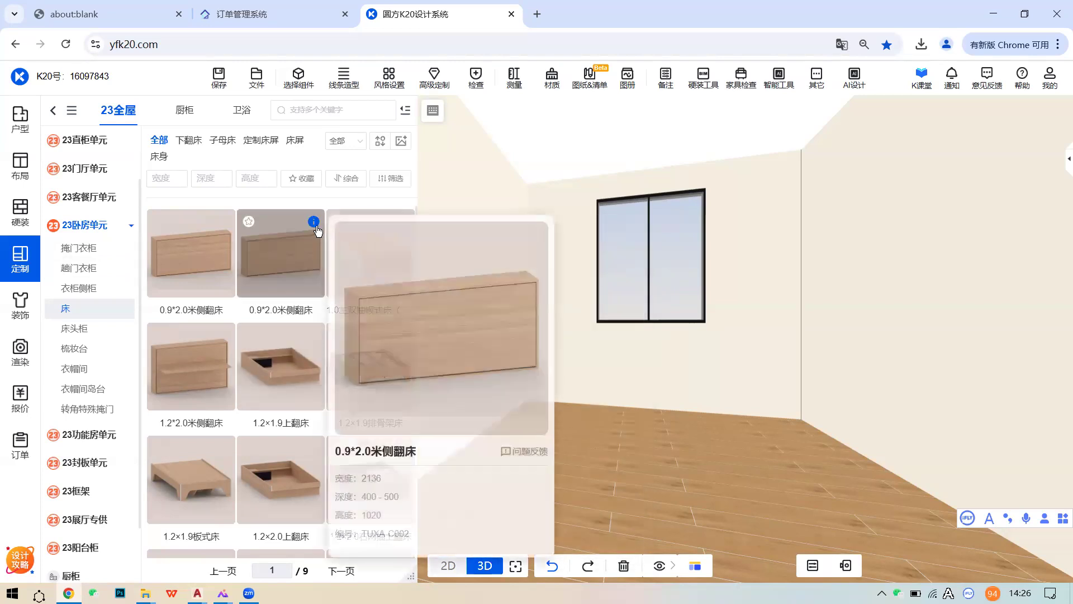
{"action": "left_click_drag", "start_coordinate": [316, 231], "coordinate": [510, 413]}
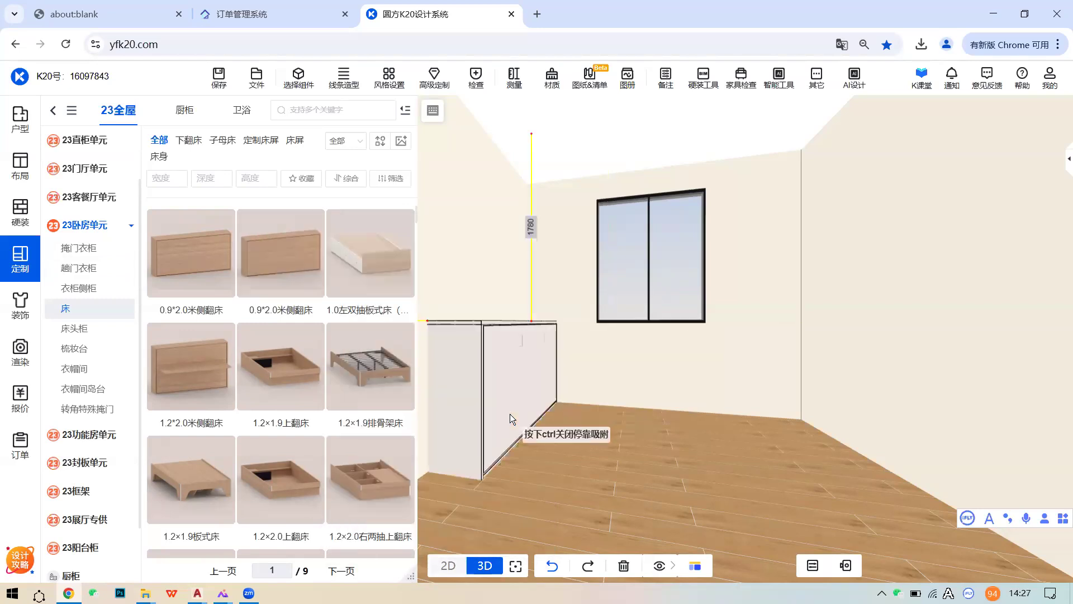
{"action": "left_click", "coordinate": [510, 413]}
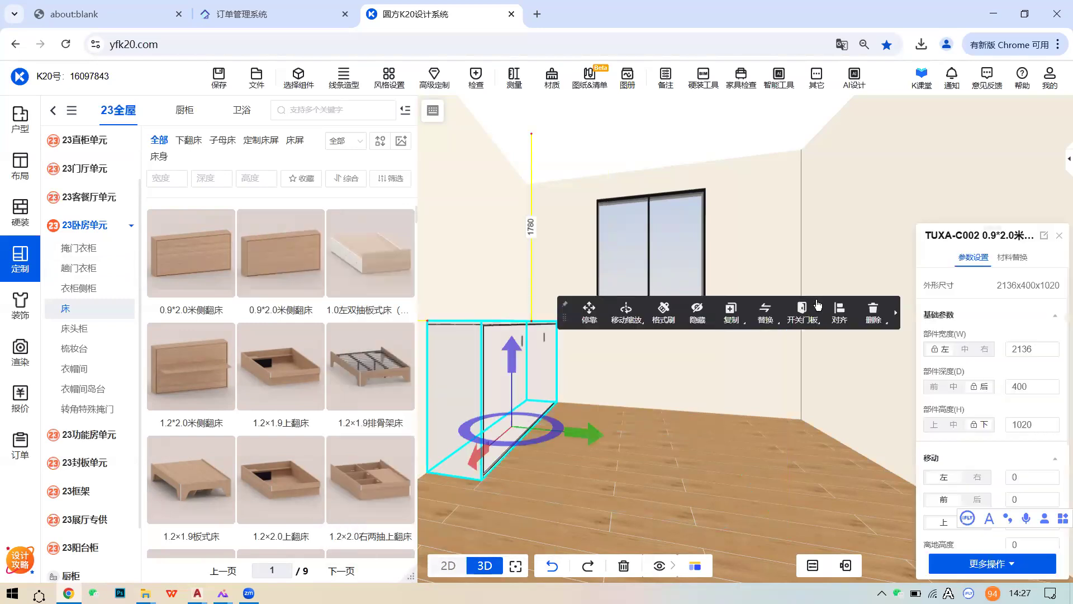
{"action": "mouse_move", "coordinate": [804, 315]}
{"action": "left_click", "coordinate": [816, 342]}
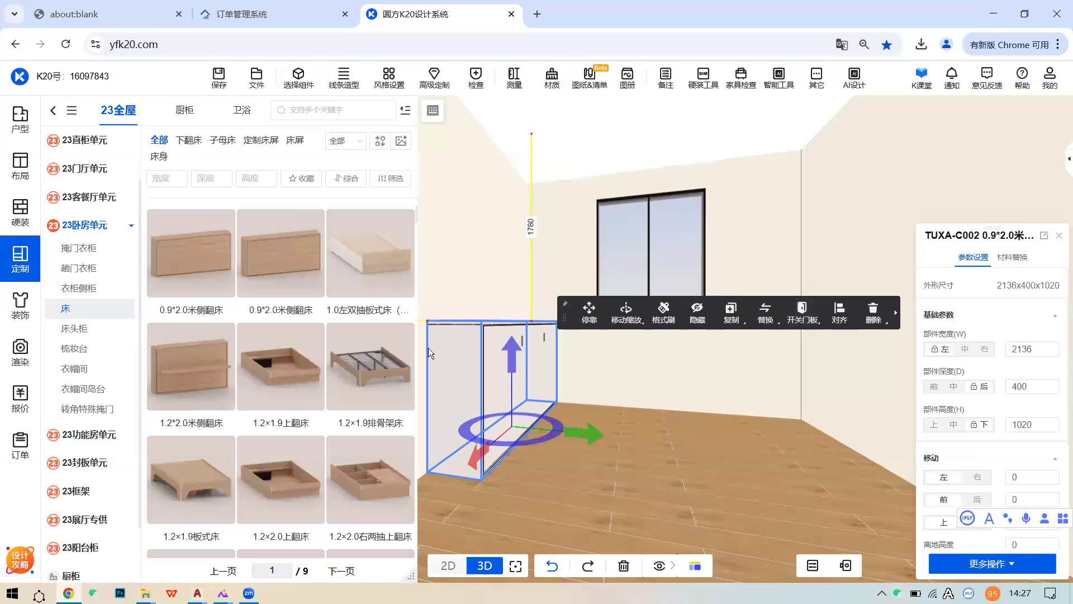
{"action": "left_click", "coordinate": [873, 311]}
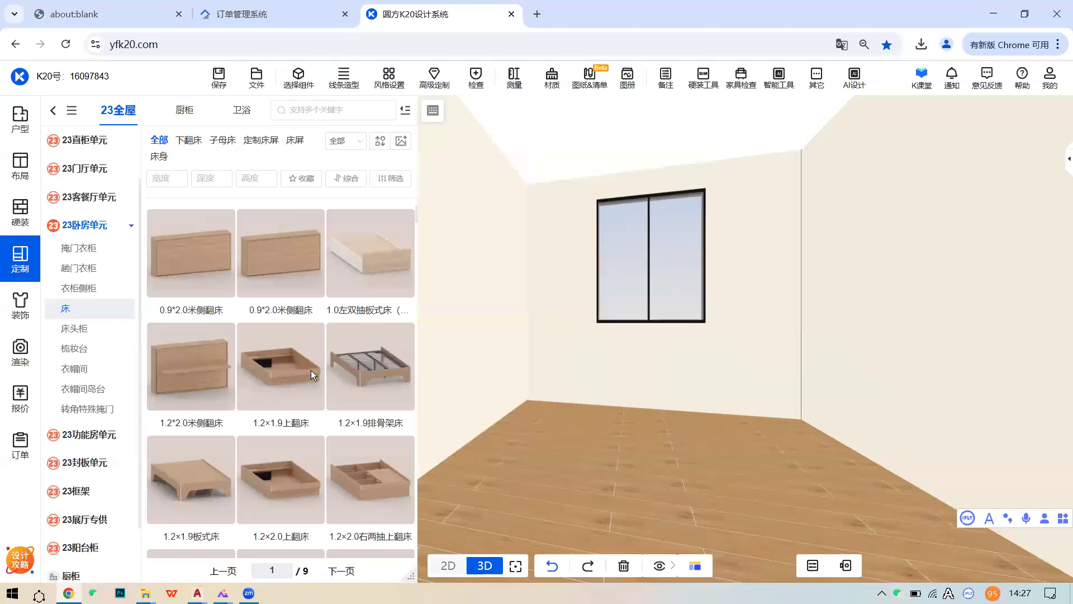
{"action": "scroll", "coordinate": [306, 377], "scroll_direction": "down", "scroll_amount": 2}
{"action": "scroll", "coordinate": [306, 376], "scroll_direction": "down", "scroll_amount": 1}
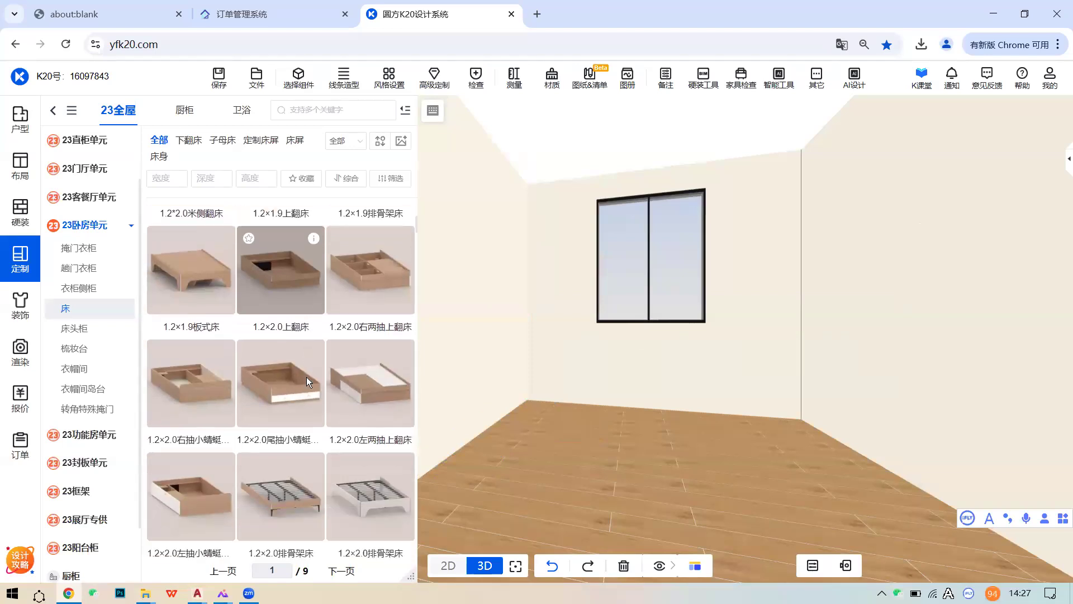
{"action": "scroll", "coordinate": [265, 412], "scroll_direction": "down", "scroll_amount": 5}
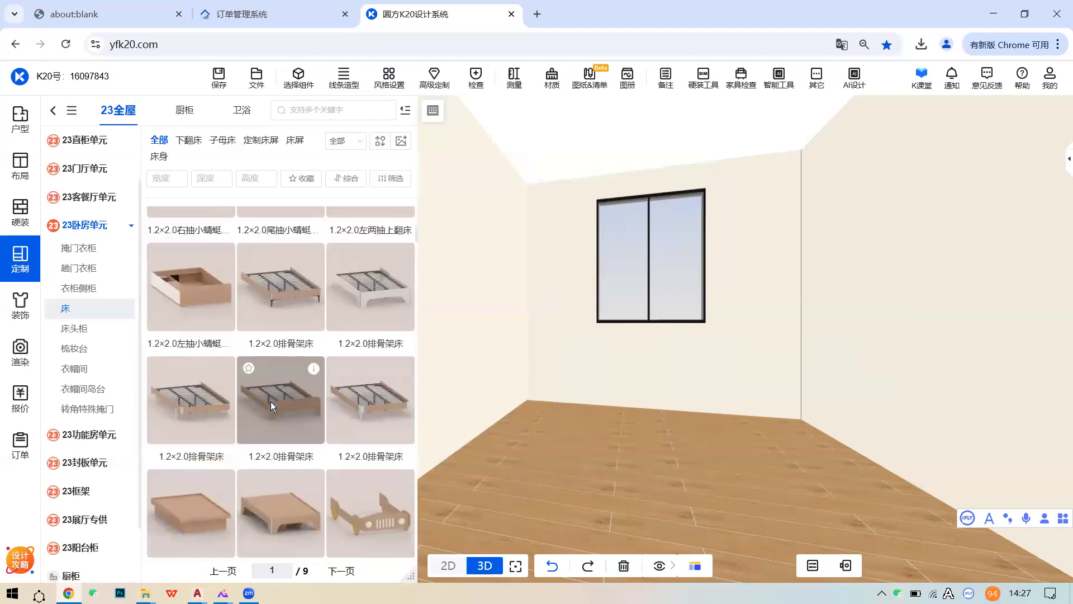
{"action": "scroll", "coordinate": [273, 400], "scroll_direction": "up", "scroll_amount": 2}
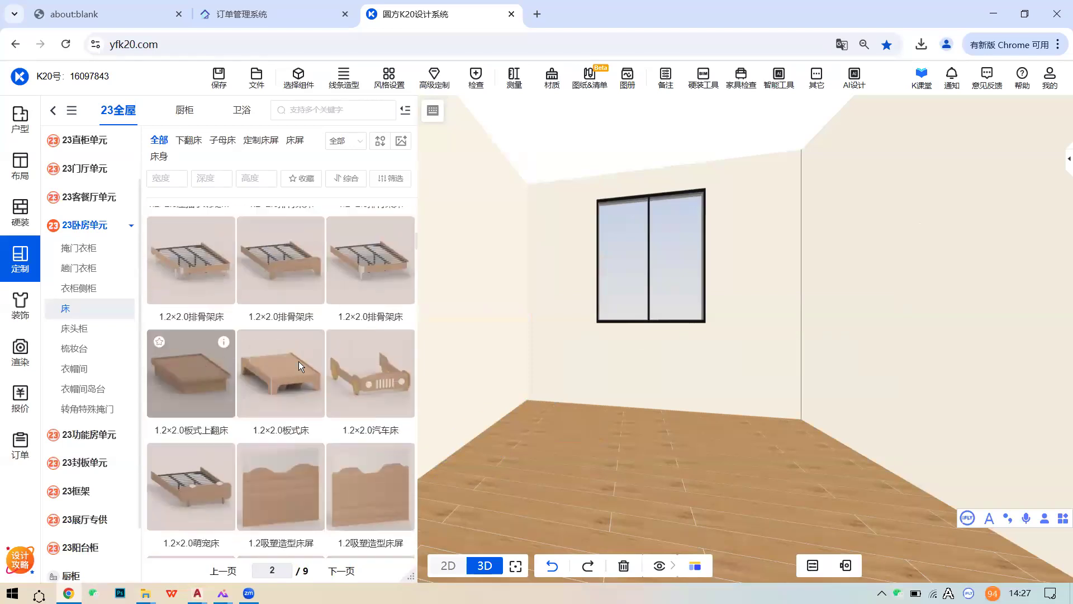
{"action": "scroll", "coordinate": [345, 410], "scroll_direction": "down", "scroll_amount": 1}
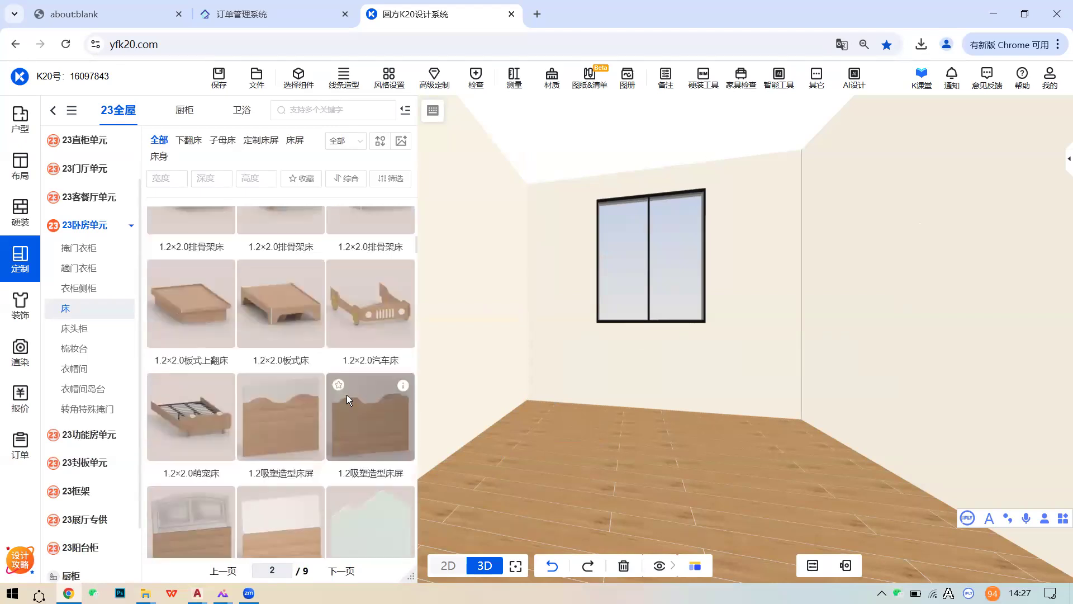
{"action": "scroll", "coordinate": [345, 397], "scroll_direction": "down", "scroll_amount": 2}
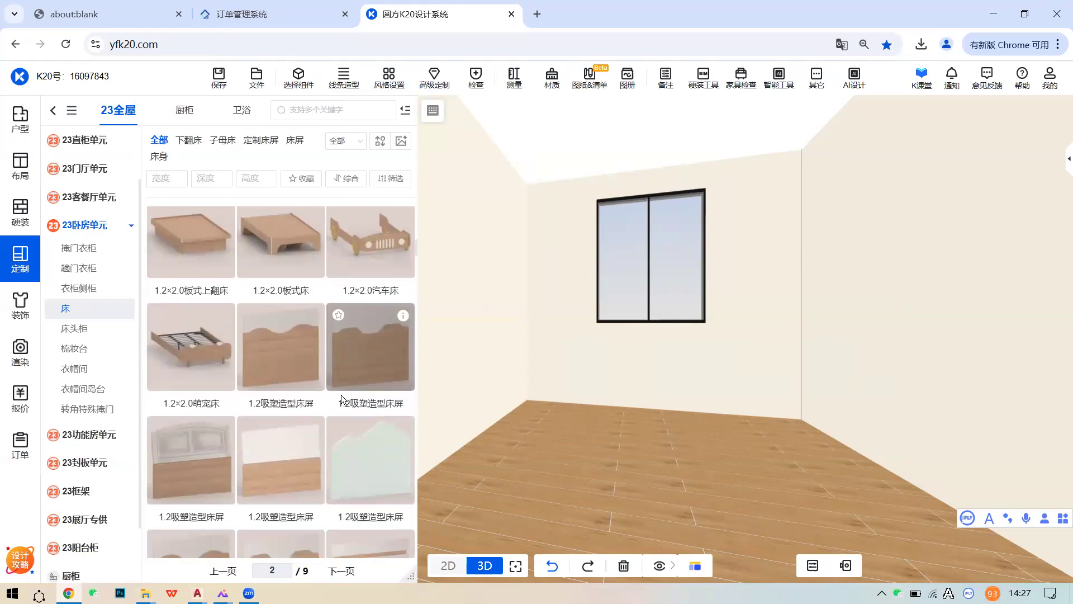
{"action": "scroll", "coordinate": [371, 391], "scroll_direction": "up", "scroll_amount": 5}
{"action": "scroll", "coordinate": [371, 391], "scroll_direction": "up", "scroll_amount": 2}
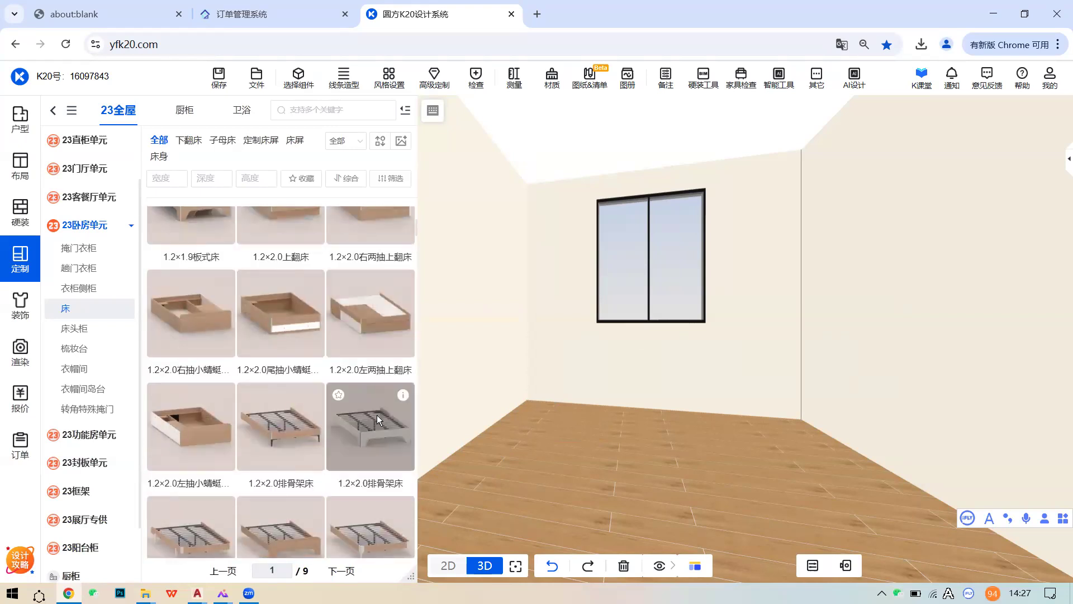
{"action": "scroll", "coordinate": [375, 414], "scroll_direction": "up", "scroll_amount": 3}
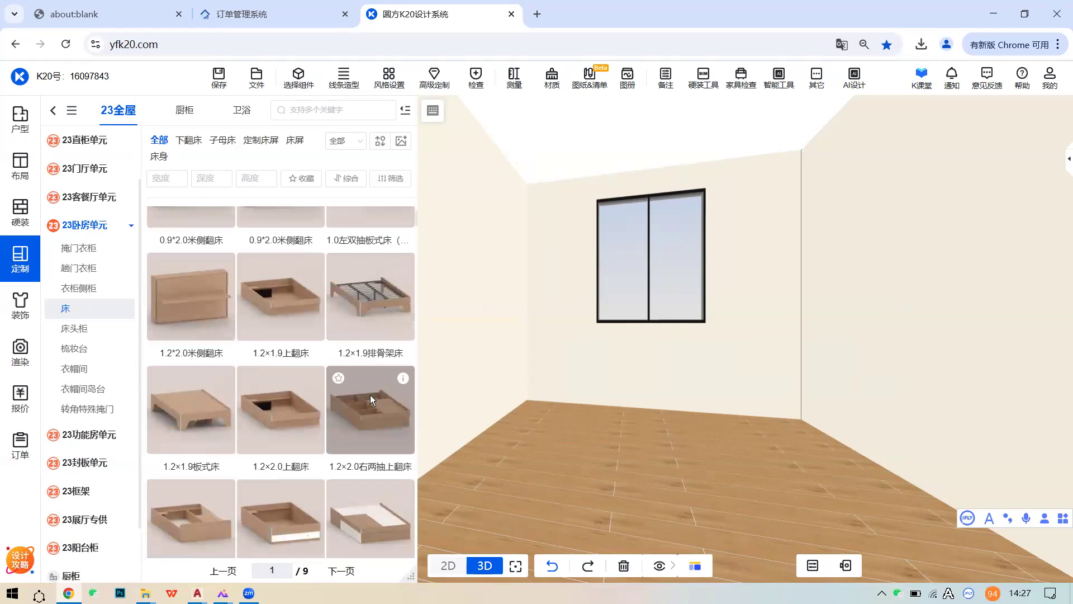
{"action": "scroll", "coordinate": [368, 409], "scroll_direction": "down", "scroll_amount": 6}
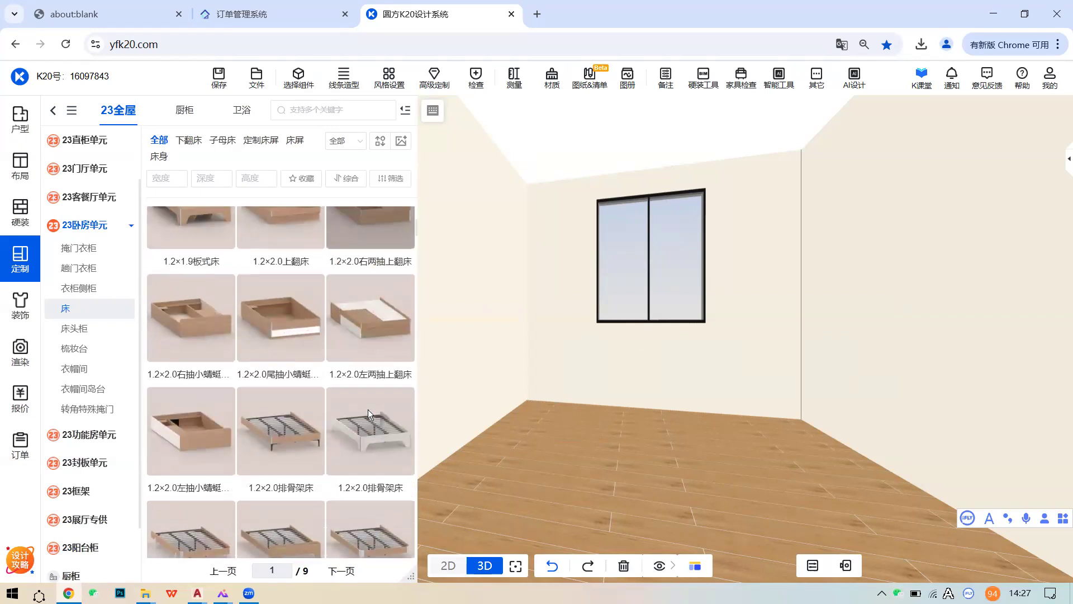
{"action": "scroll", "coordinate": [368, 409], "scroll_direction": "down", "scroll_amount": 3}
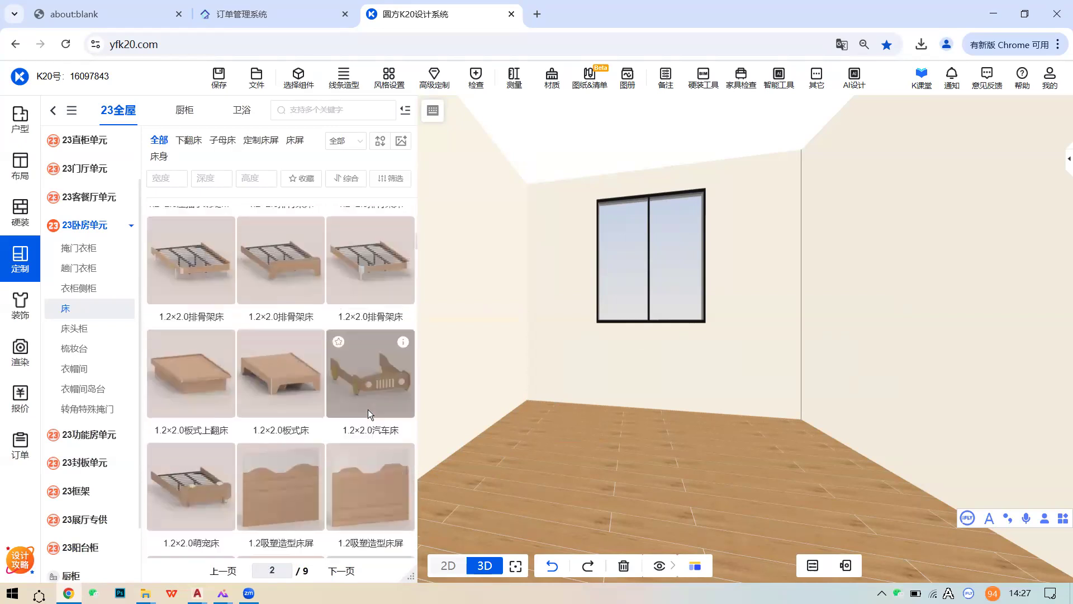
{"action": "scroll", "coordinate": [346, 472], "scroll_direction": "down", "scroll_amount": 3}
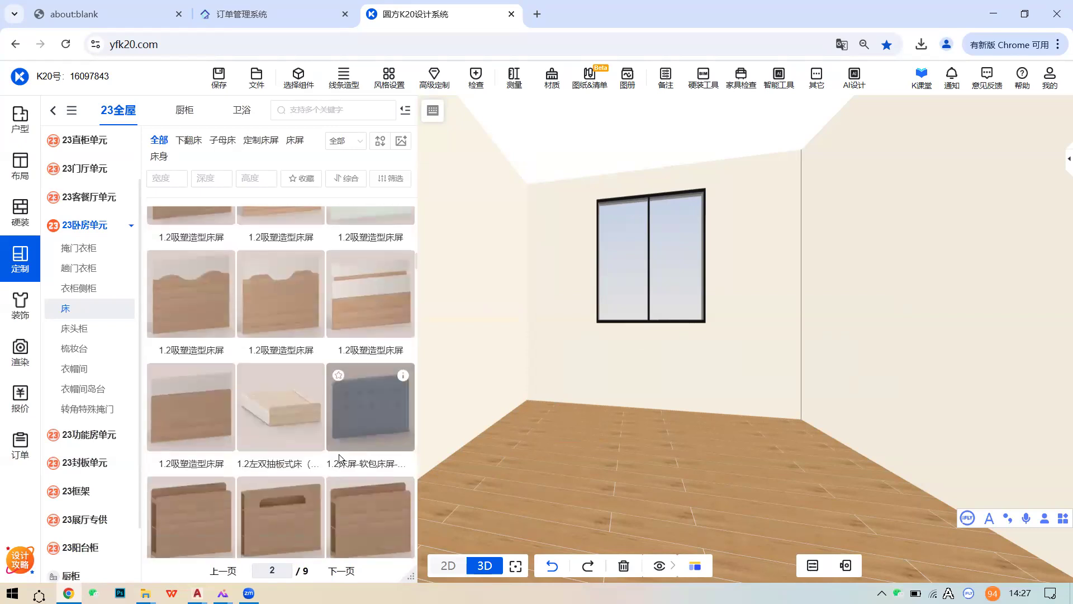
{"action": "scroll", "coordinate": [333, 455], "scroll_direction": "down", "scroll_amount": 3}
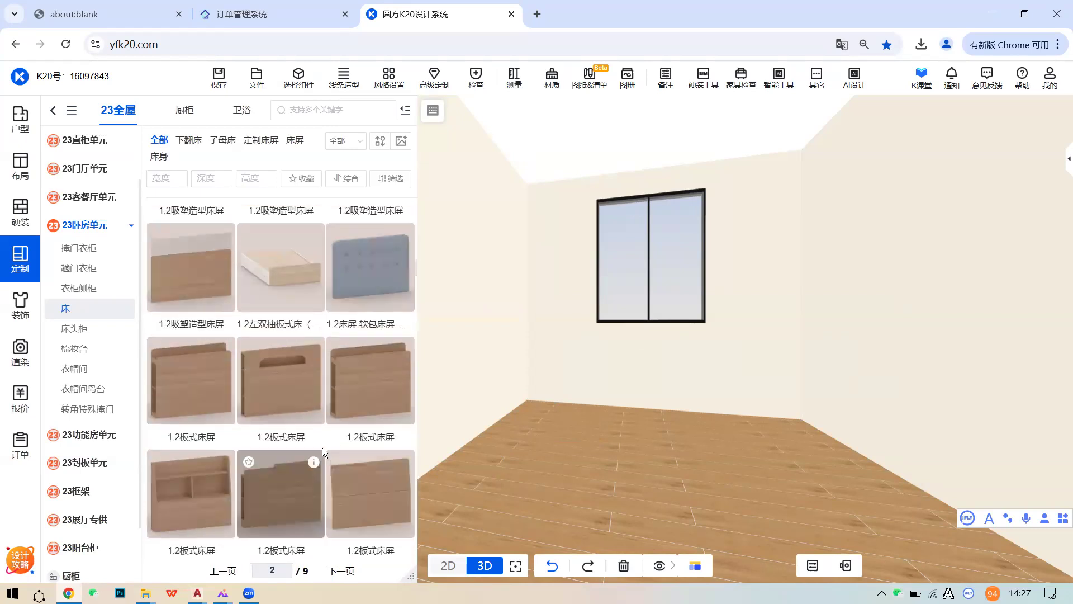
{"action": "scroll", "coordinate": [355, 450], "scroll_direction": "down", "scroll_amount": 3}
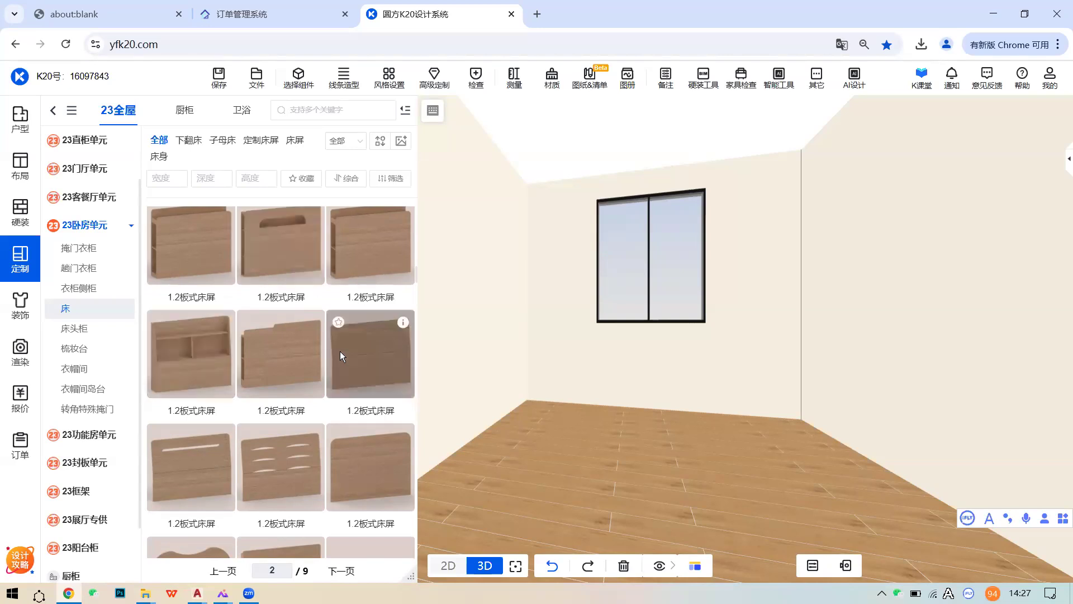
{"action": "scroll", "coordinate": [340, 351], "scroll_direction": "down", "scroll_amount": 10}
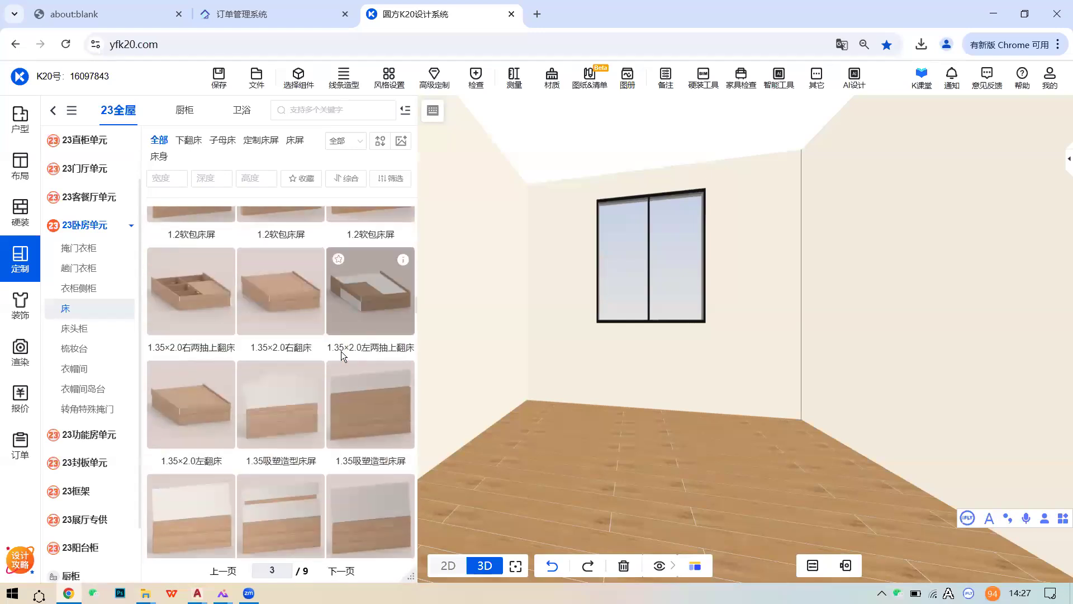
{"action": "scroll", "coordinate": [341, 351], "scroll_direction": "down", "scroll_amount": 4}
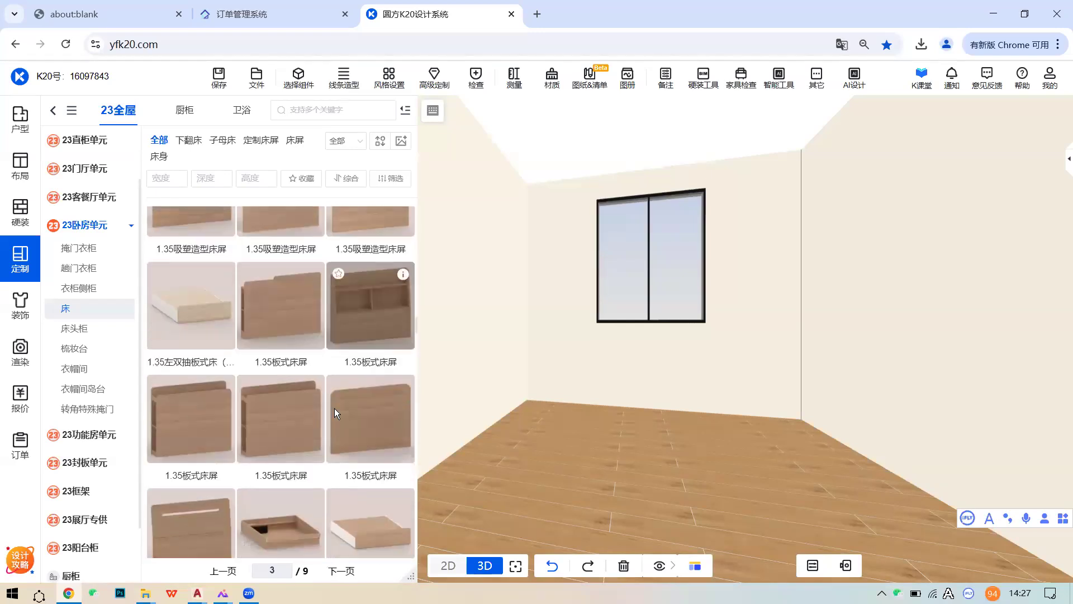
{"action": "scroll", "coordinate": [244, 452], "scroll_direction": "down", "scroll_amount": 6}
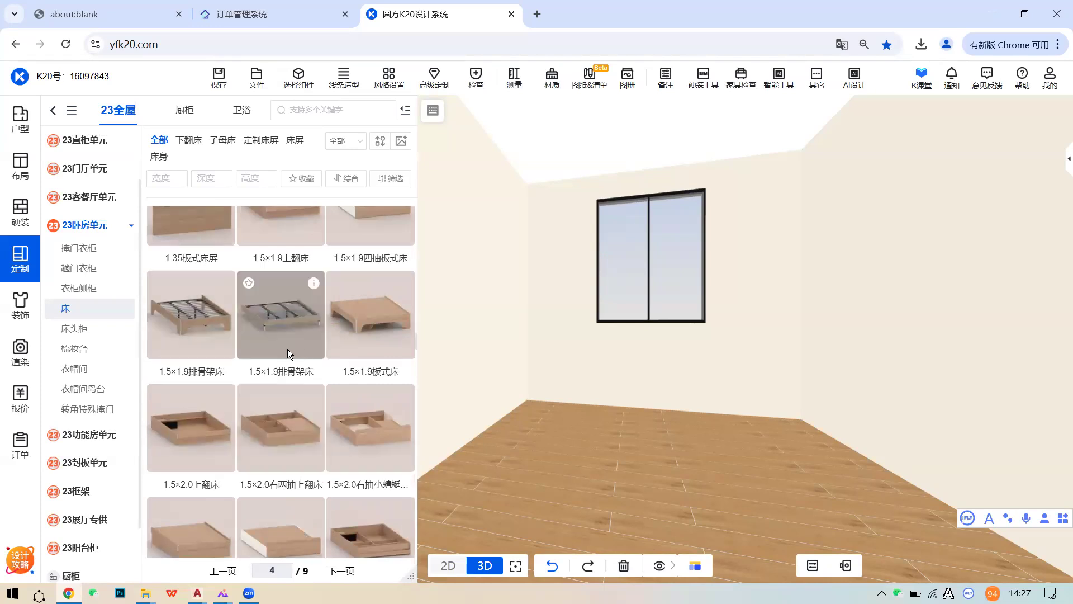
{"action": "scroll", "coordinate": [332, 375], "scroll_direction": "down", "scroll_amount": 1}
{"action": "scroll", "coordinate": [330, 375], "scroll_direction": "up", "scroll_amount": 1}
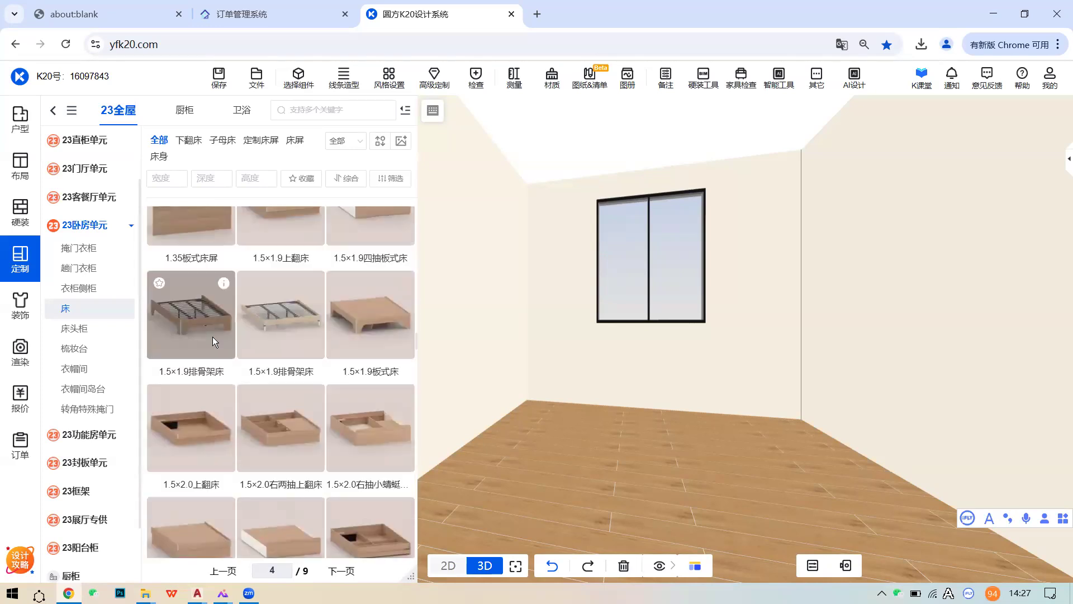
{"action": "left_click_drag", "start_coordinate": [615, 411], "coordinate": [756, 427]}
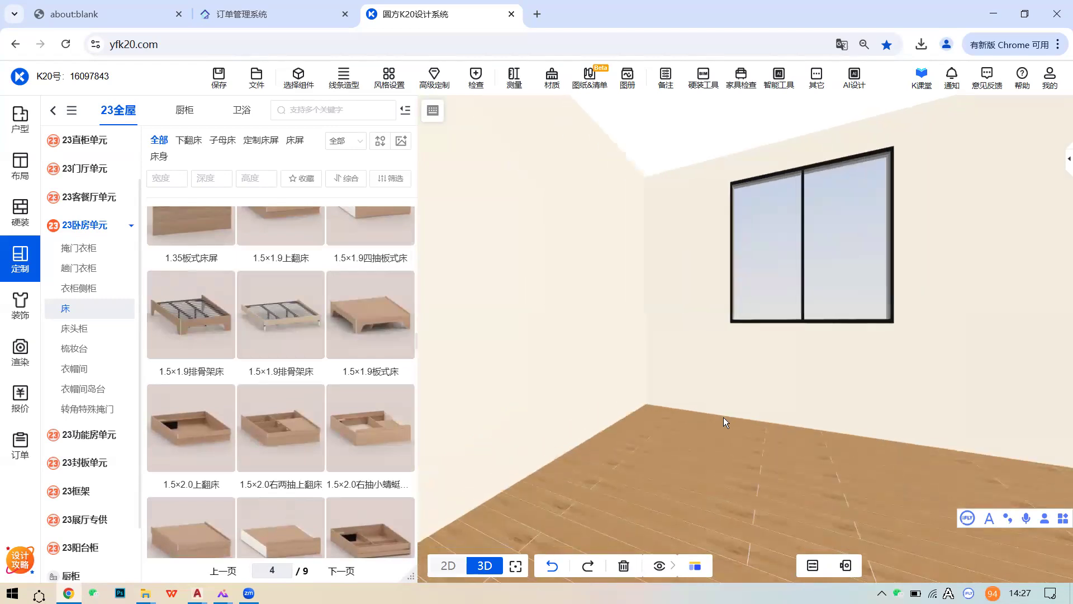
{"action": "scroll", "coordinate": [224, 398], "scroll_direction": "down", "scroll_amount": 3}
{"action": "scroll", "coordinate": [196, 401], "scroll_direction": "down", "scroll_amount": 3}
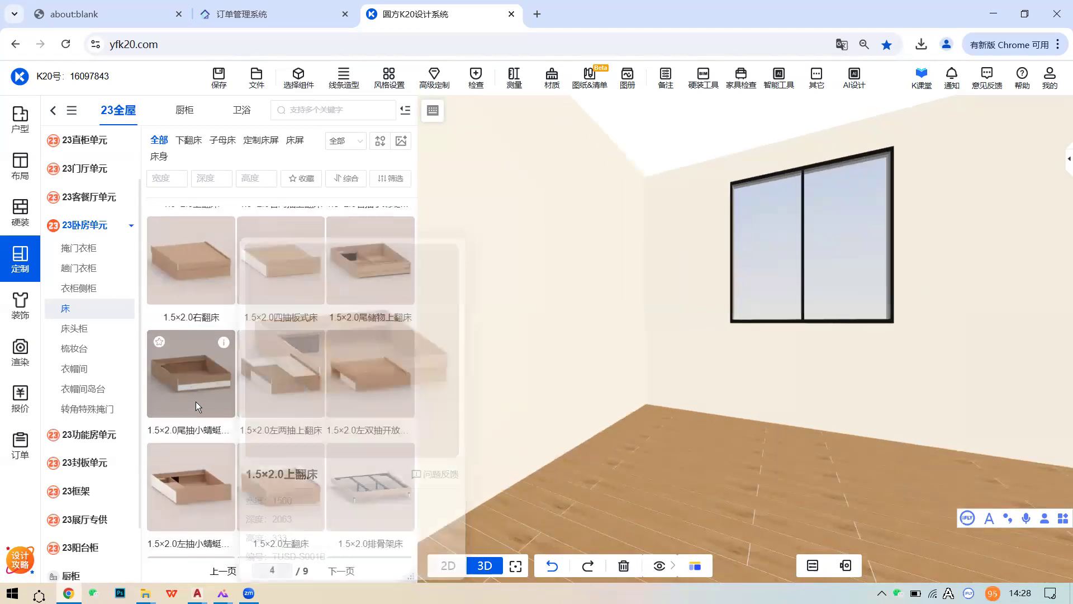
{"action": "left_click", "coordinate": [370, 347]}
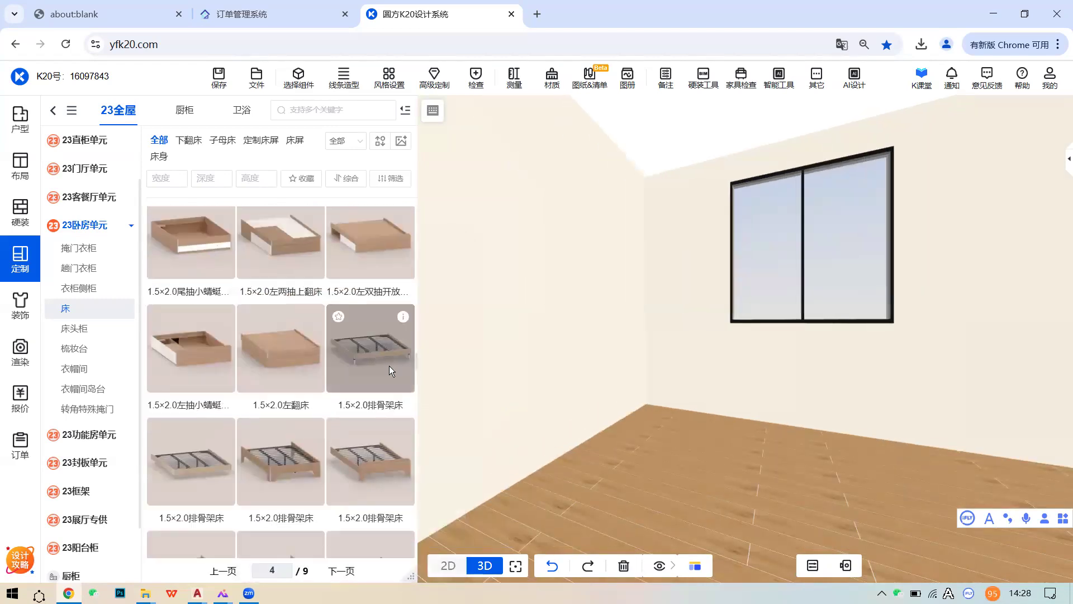
{"action": "key", "text": "Escape"}
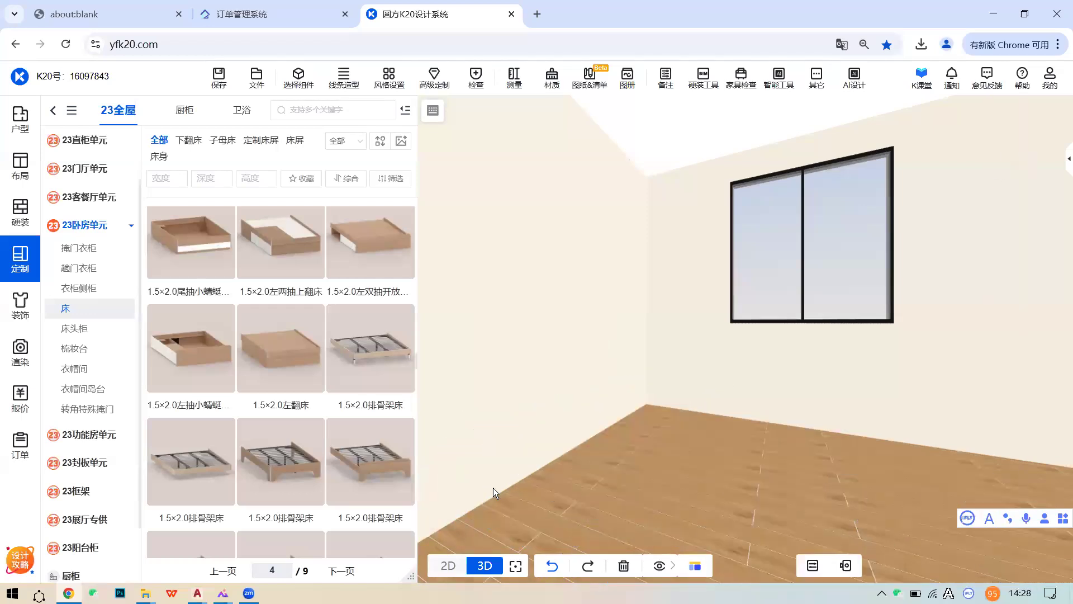
- Place the 1.5×2.0排骨架床 by the wall and fit the 1.5米布艺床屏 fabric headboard
{"action": "left_click", "coordinate": [273, 472]}
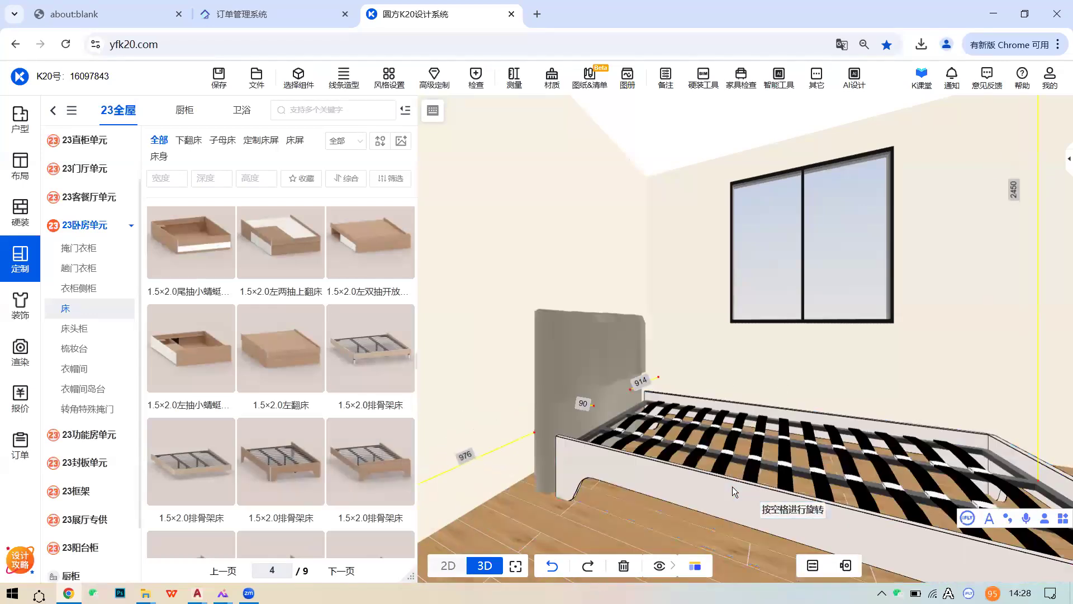
{"action": "left_click", "coordinate": [723, 489]}
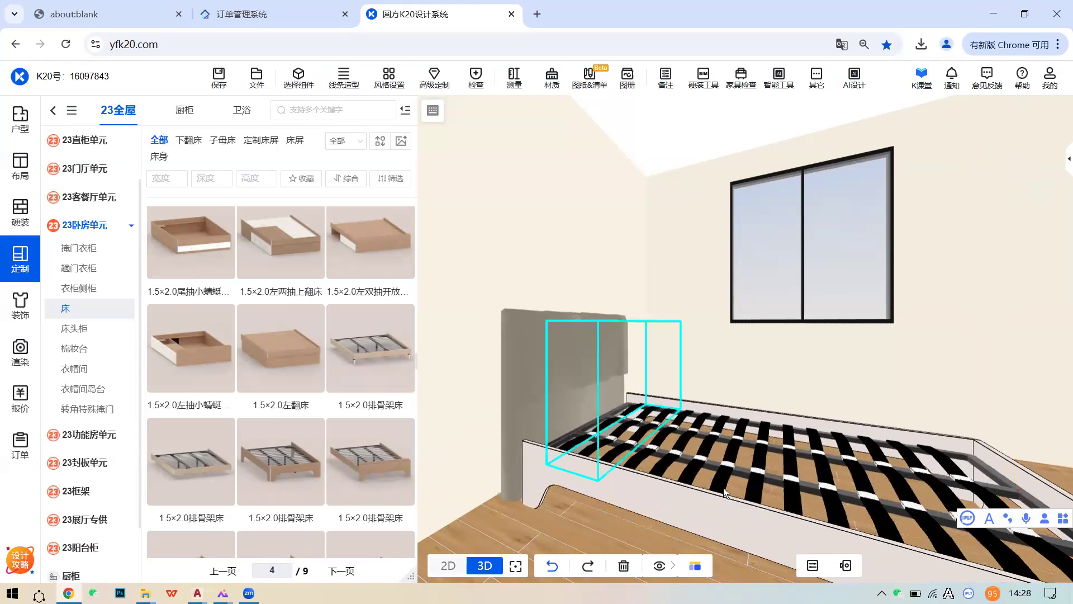
{"action": "left_click", "coordinate": [547, 396]}
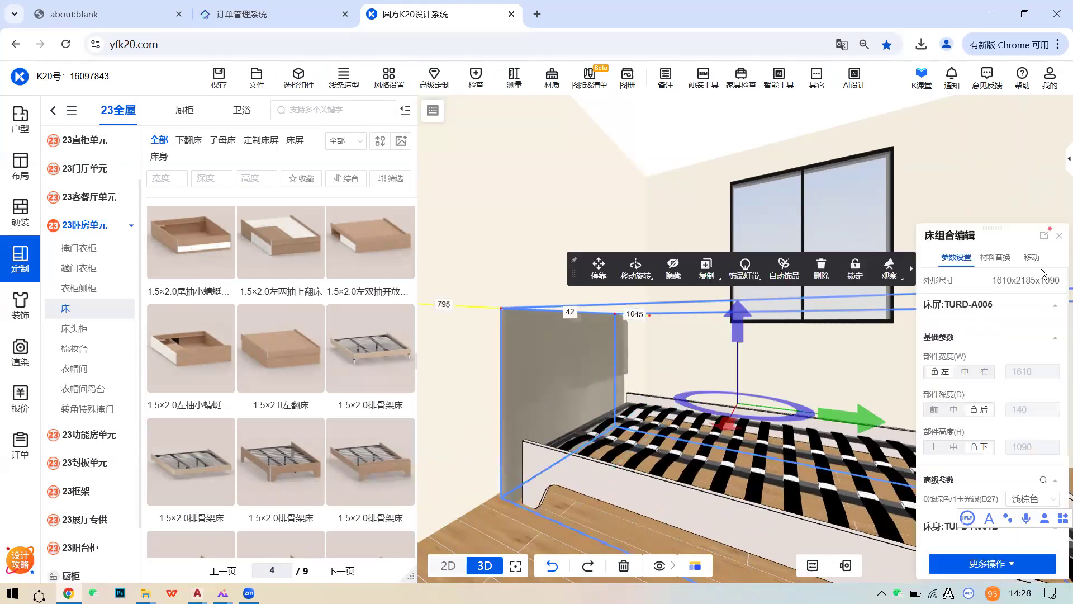
{"action": "left_click", "coordinate": [995, 258]}
{"action": "left_click", "coordinate": [942, 315]}
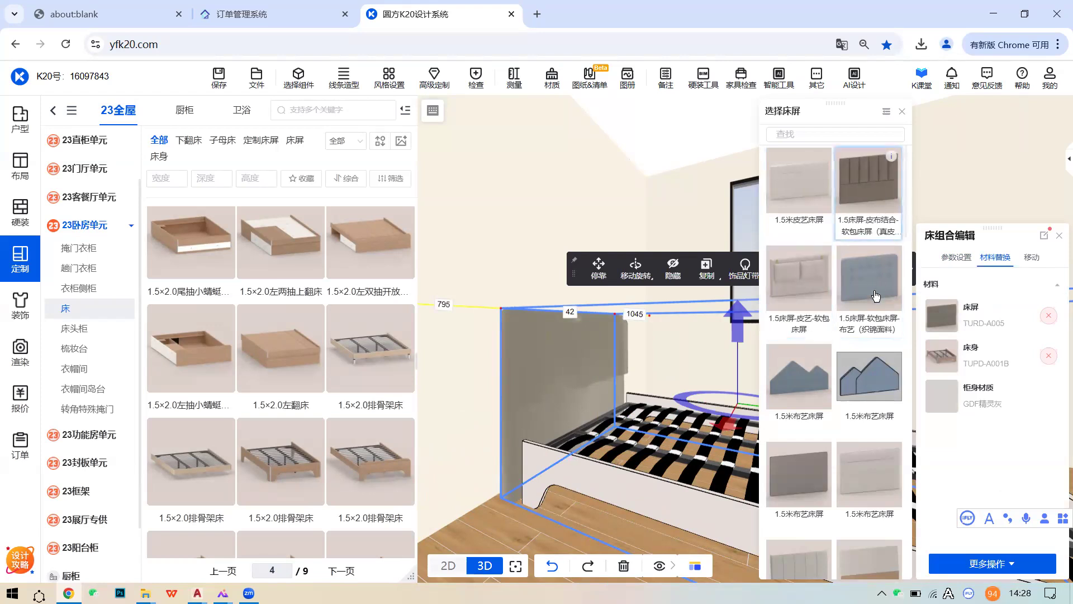
{"action": "left_click", "coordinate": [788, 464]}
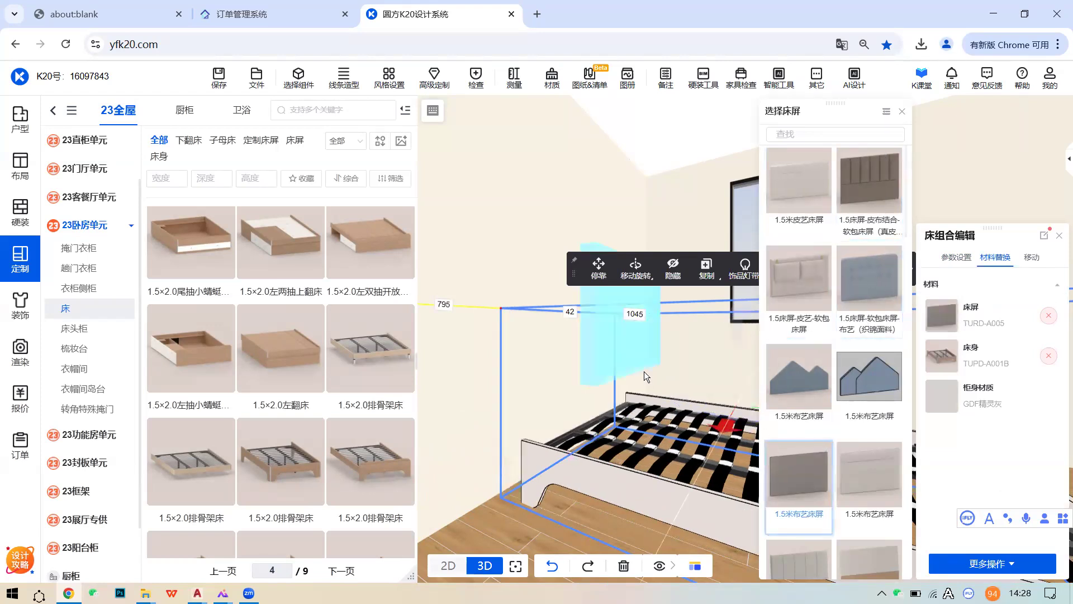
- Apply GDF格林灰木 to the bed body via 柜身材质
{"action": "left_click_drag", "start_coordinate": [664, 361], "coordinate": [620, 354]}
{"action": "left_click", "coordinate": [620, 358]}
{"action": "left_click", "coordinate": [650, 465]}
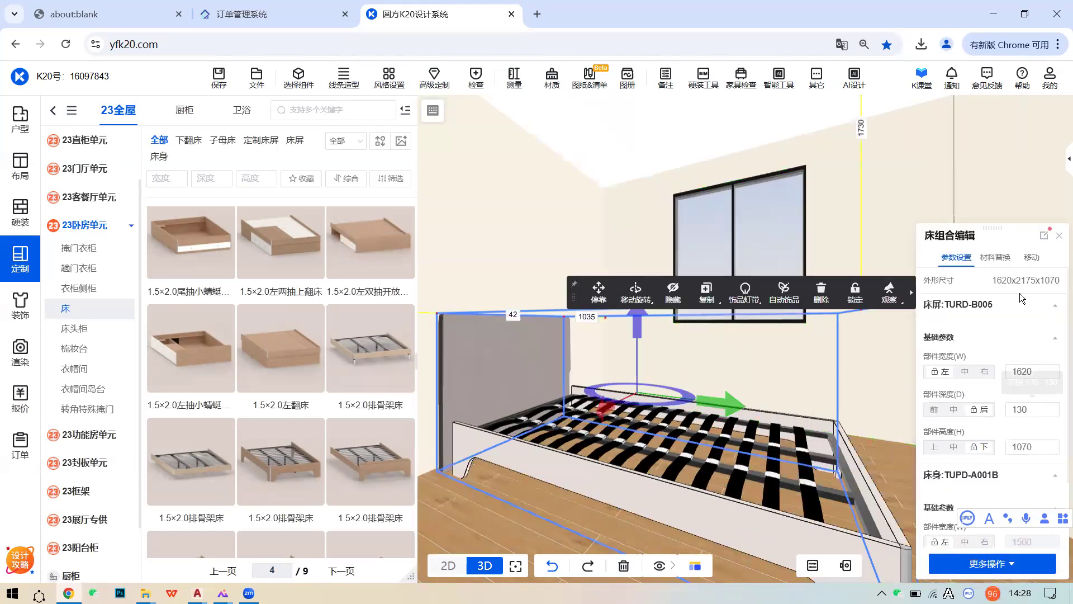
{"action": "left_click", "coordinate": [995, 257]}
{"action": "left_click", "coordinate": [942, 397]}
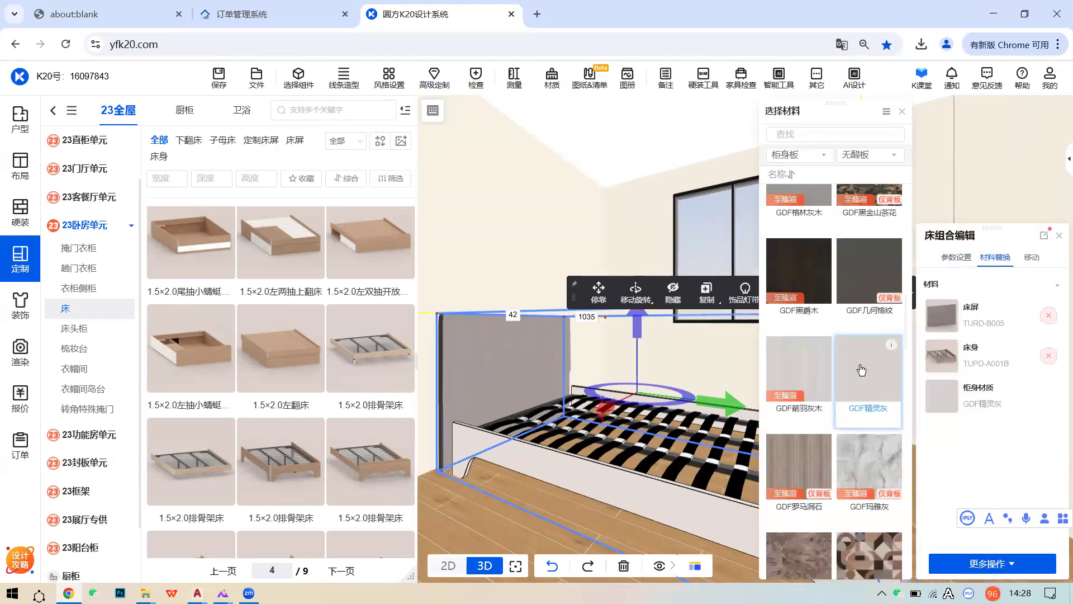
{"action": "scroll", "coordinate": [860, 366], "scroll_direction": "down", "scroll_amount": 2}
{"action": "left_click", "coordinate": [799, 435]}
- Orbit the room to face the window wall and reselect the bed
{"action": "left_click", "coordinate": [676, 332]}
{"action": "left_click_drag", "start_coordinate": [678, 380], "coordinate": [834, 364]}
{"action": "left_click", "coordinate": [834, 365]}
{"action": "left_click_drag", "start_coordinate": [762, 366], "coordinate": [801, 380]}
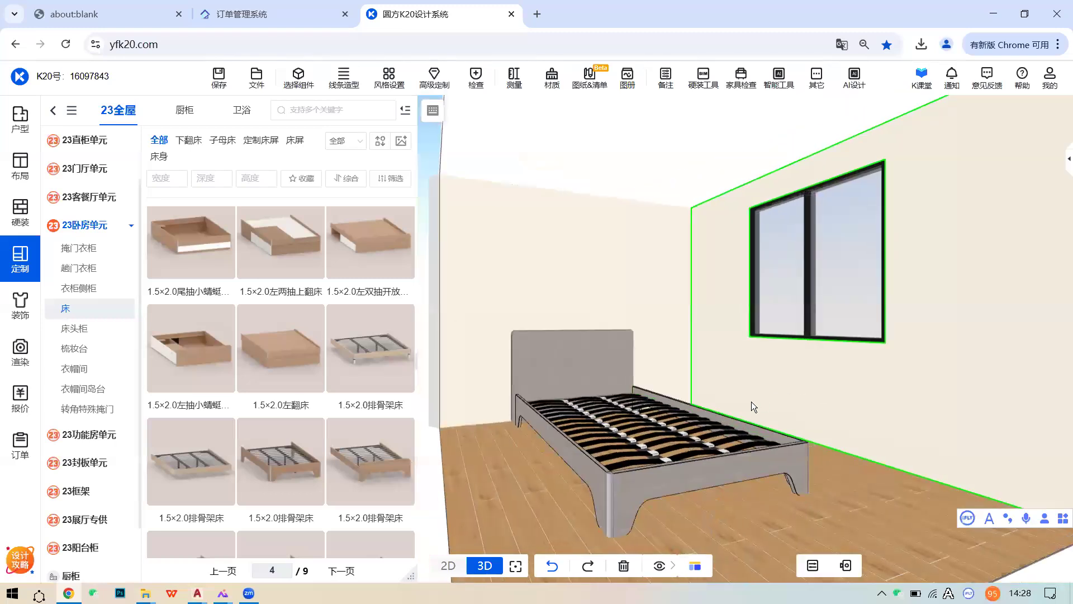
{"action": "left_click", "coordinate": [720, 437]}
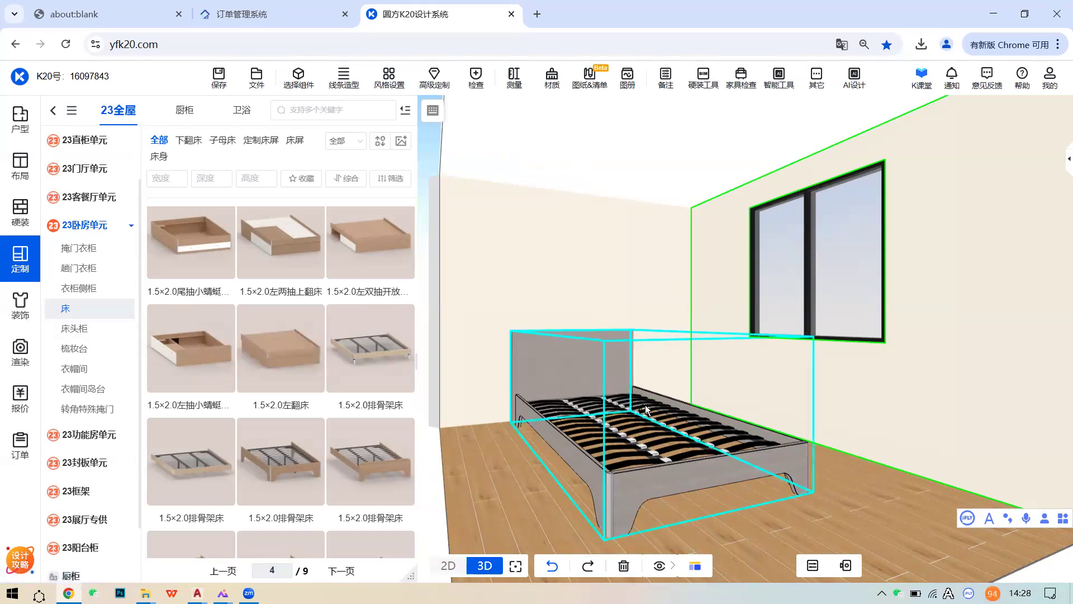
- Search the 装饰 library for 床品 and drop the 床品_a2427 bedding onto the bed
{"action": "left_click", "coordinate": [18, 308]}
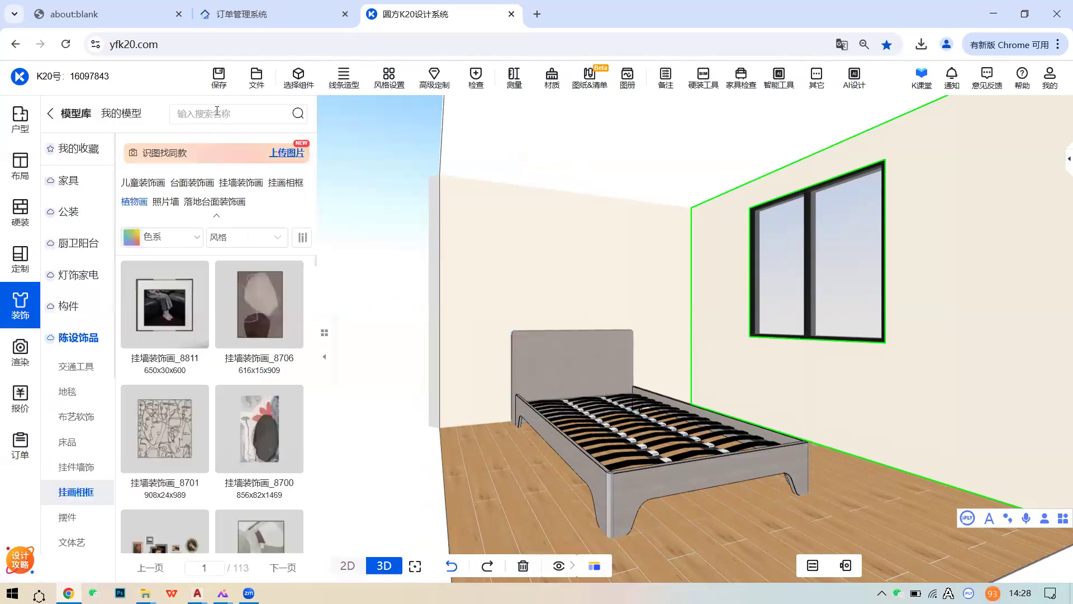
{"action": "left_click", "coordinate": [217, 110]}
{"action": "type", "text": "CHUAN"}
{"action": "key", "text": "BackSpace"}
{"action": "key", "text": "BackSpace"}
{"action": "key", "text": "BackSpace"}
{"action": "key", "text": "BackSpace"}
{"action": "key", "text": "BackSpace"}
{"action": "key", "text": "Caps_Lock"}
{"action": "type", "text": "chuang"}
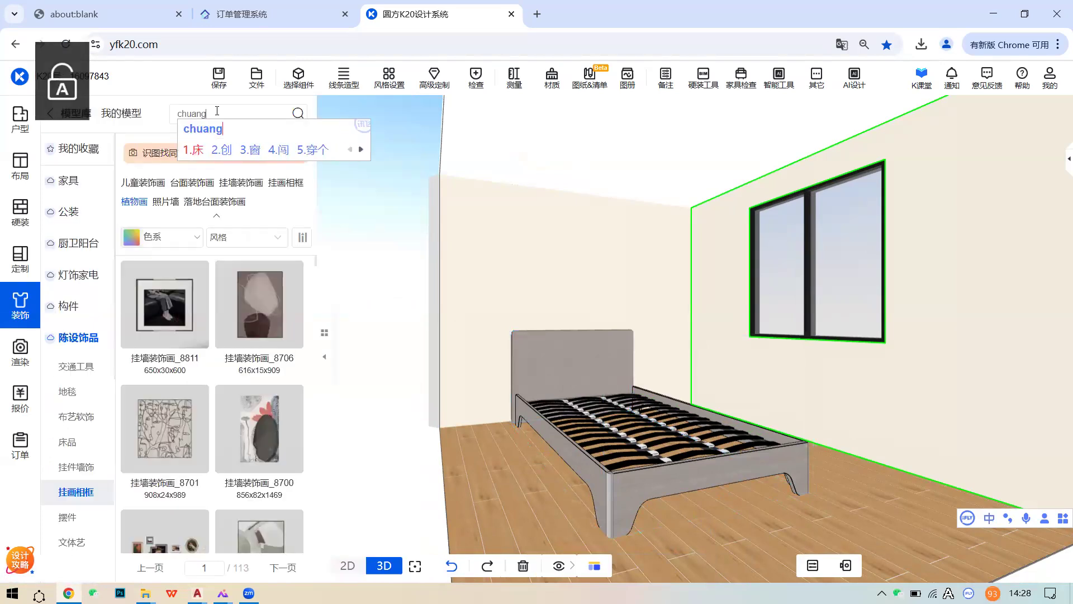
{"action": "type", "text": "pin"}
{"action": "key", "text": "space"}
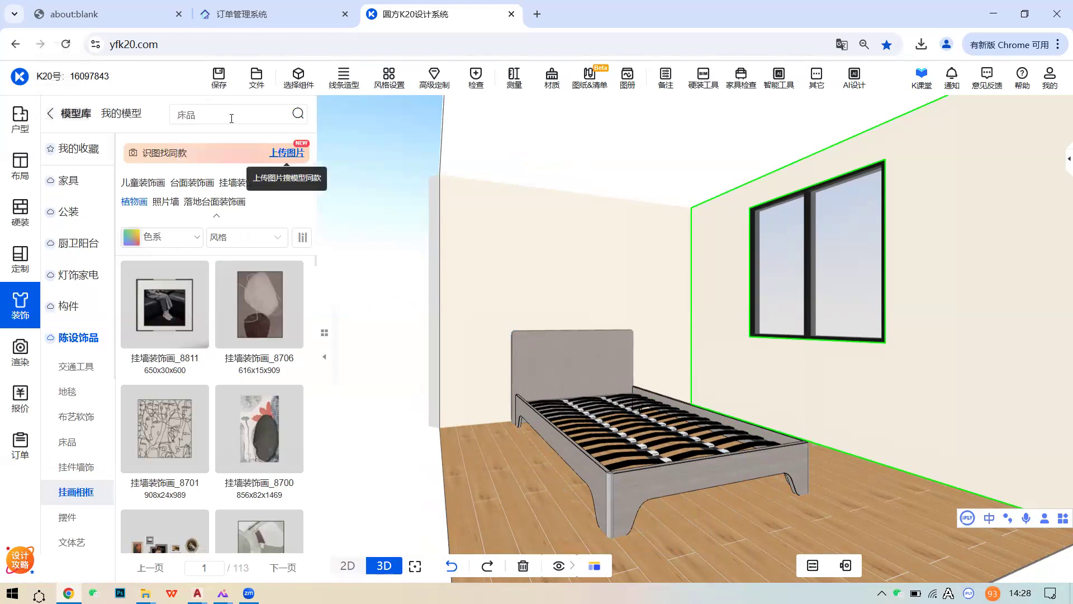
{"action": "left_click", "coordinate": [298, 115]}
{"action": "scroll", "coordinate": [231, 378], "scroll_direction": "down", "scroll_amount": 2}
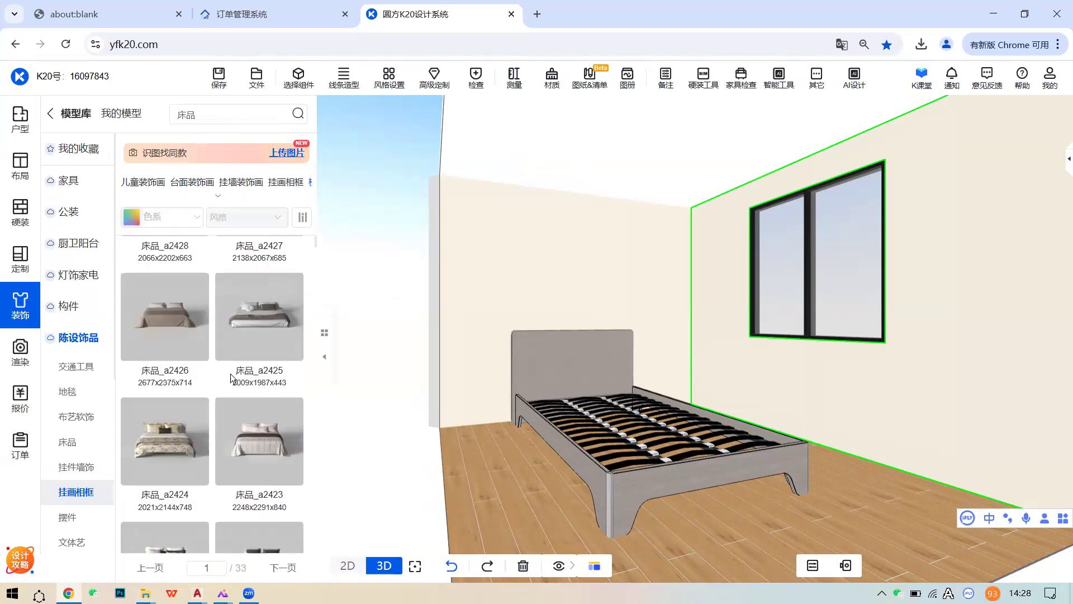
{"action": "scroll", "coordinate": [231, 368], "scroll_direction": "up", "scroll_amount": 2}
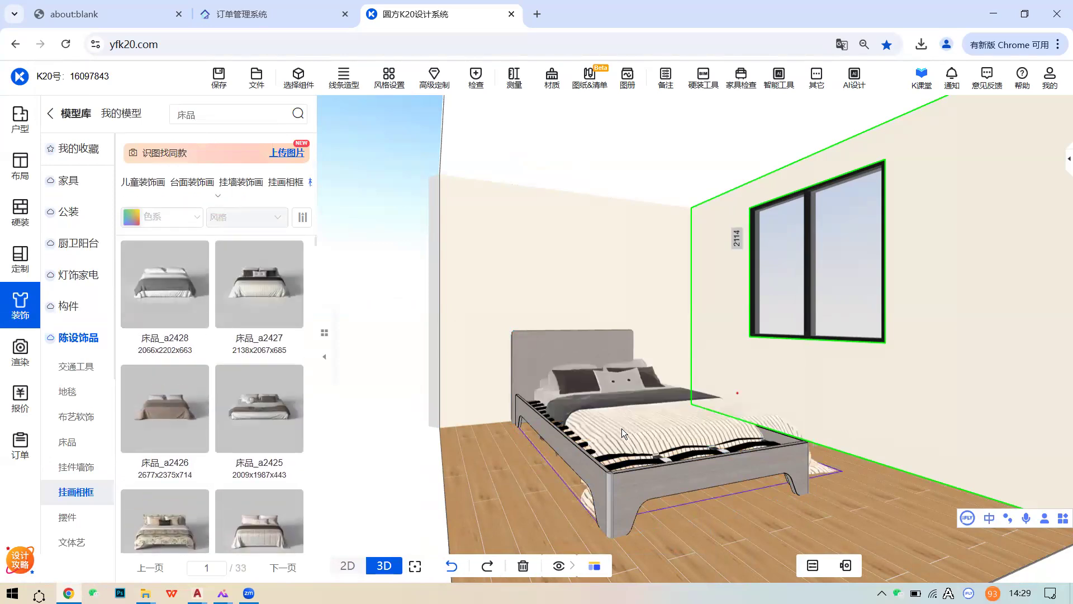
{"action": "left_click", "coordinate": [657, 462]}
- In 2D, save the scene, then rotate the bedding toward the headboard and set it on the bed
{"action": "left_click", "coordinate": [349, 565]}
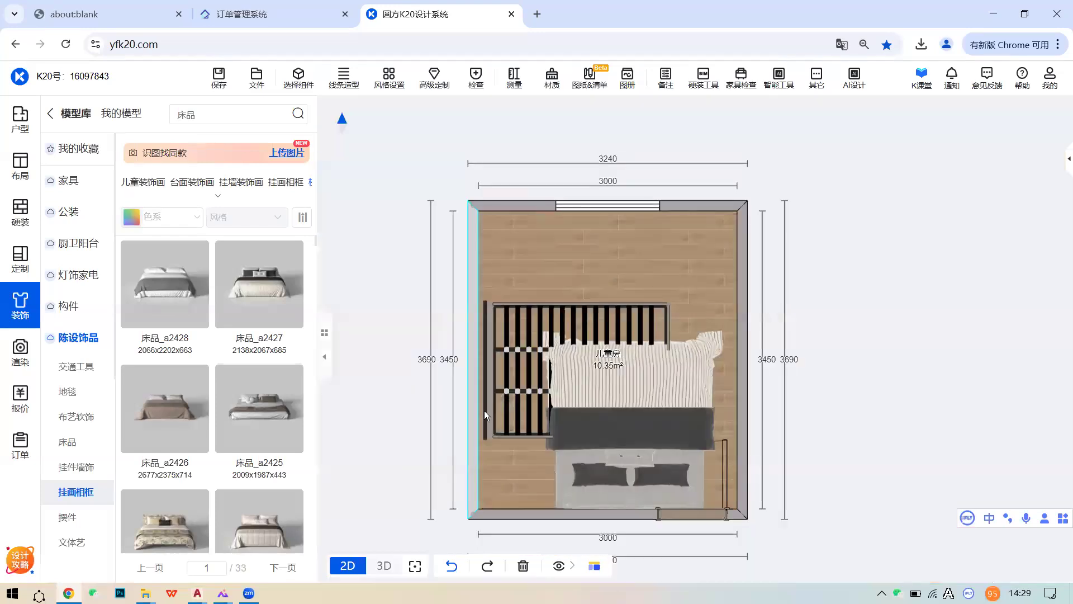
{"action": "left_click", "coordinate": [655, 446]}
{"action": "left_click", "coordinate": [220, 78]}
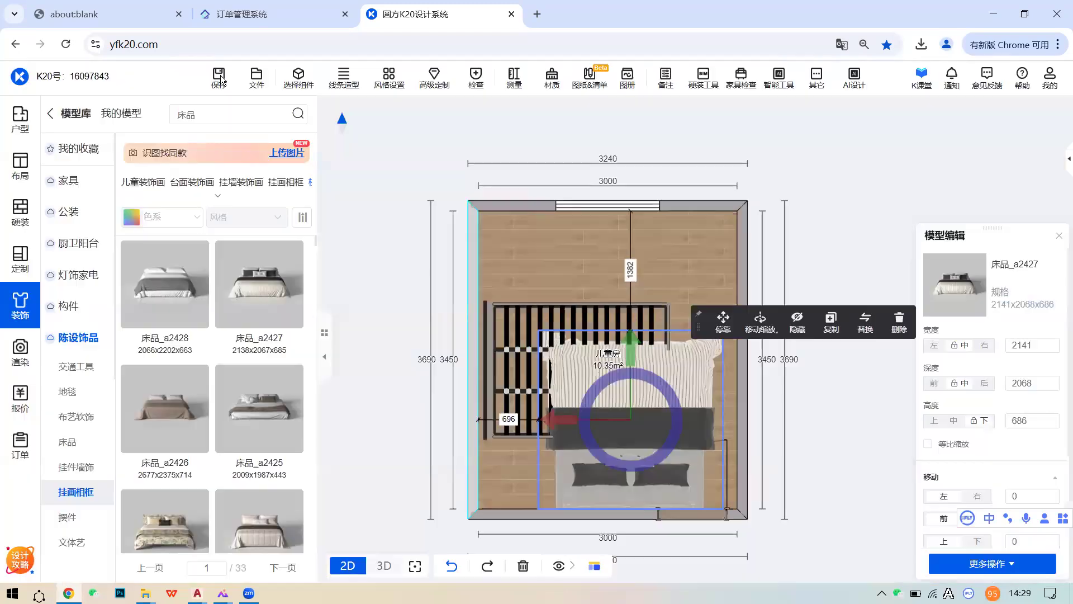
{"action": "left_click", "coordinate": [723, 320]}
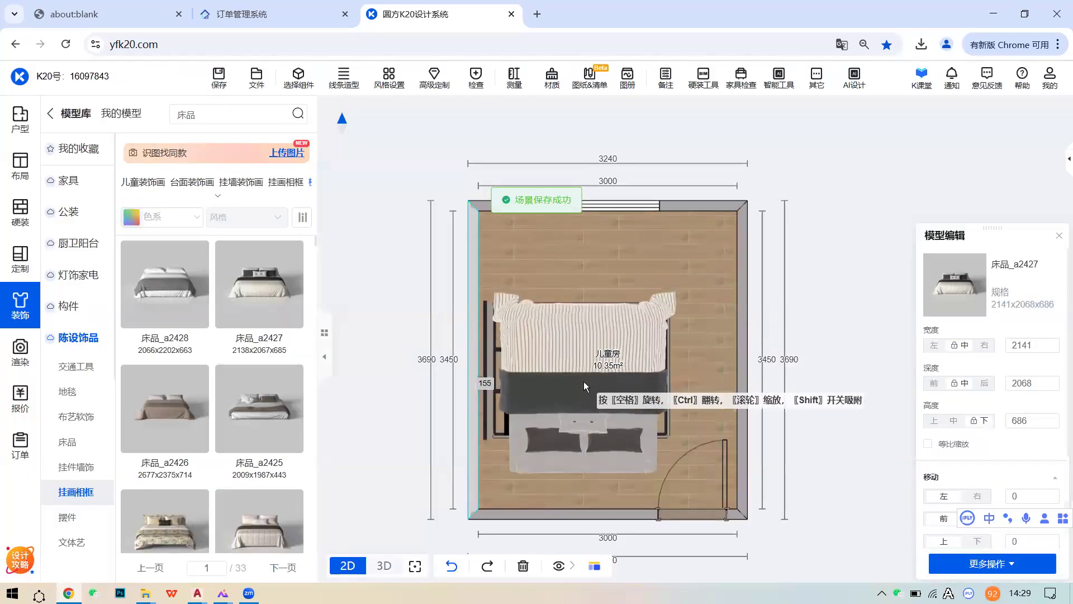
{"action": "key", "text": "space"}
{"action": "key", "text": "space"}
{"action": "key", "text": "space"}
{"action": "key", "text": "space"}
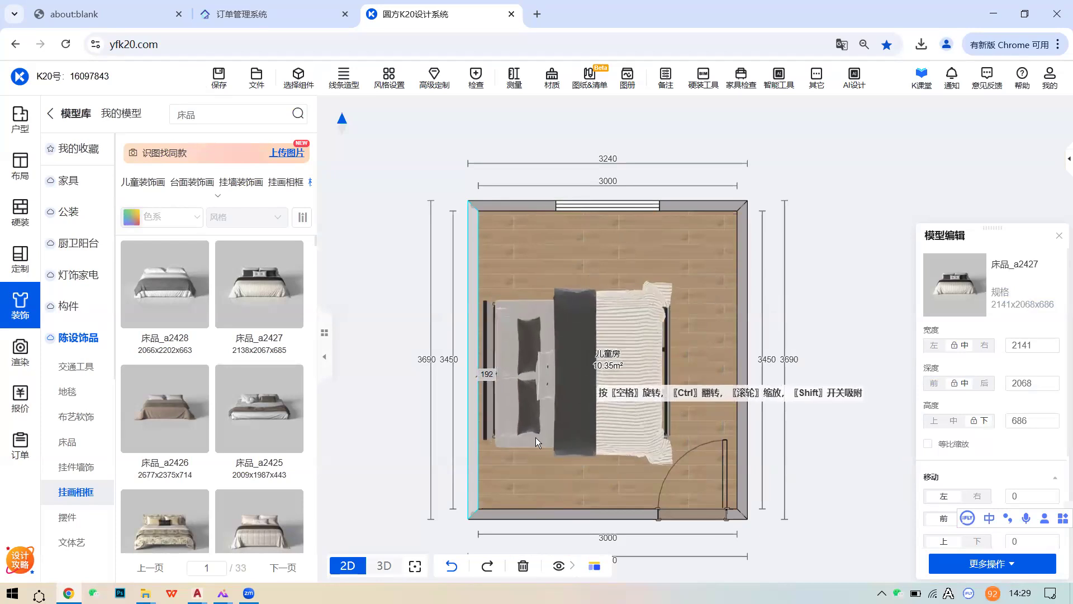
{"action": "left_click", "coordinate": [584, 372]}
- In 3D, resize the bedding to 2200 wide and 2100 deep
{"action": "left_click", "coordinate": [384, 566]}
{"action": "left_click", "coordinate": [590, 469]}
{"action": "left_click_drag", "start_coordinate": [708, 458], "coordinate": [672, 429]}
{"action": "left_click", "coordinate": [672, 428]}
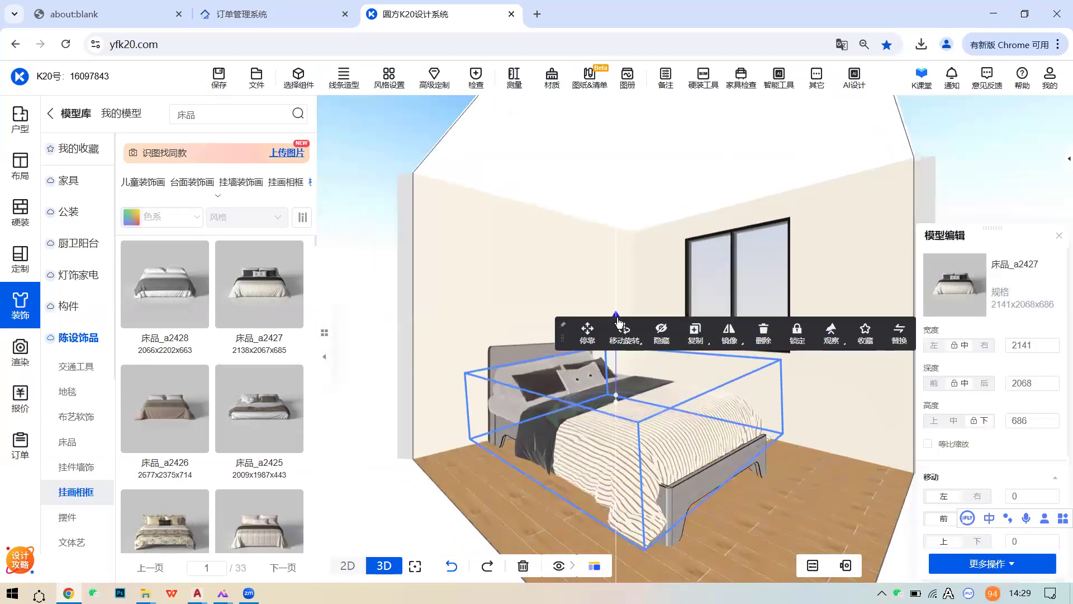
{"action": "left_click", "coordinate": [1034, 384]}
{"action": "left_click", "coordinate": [1035, 344]}
{"action": "type", "text": "2200"}
{"action": "key", "text": "Return"}
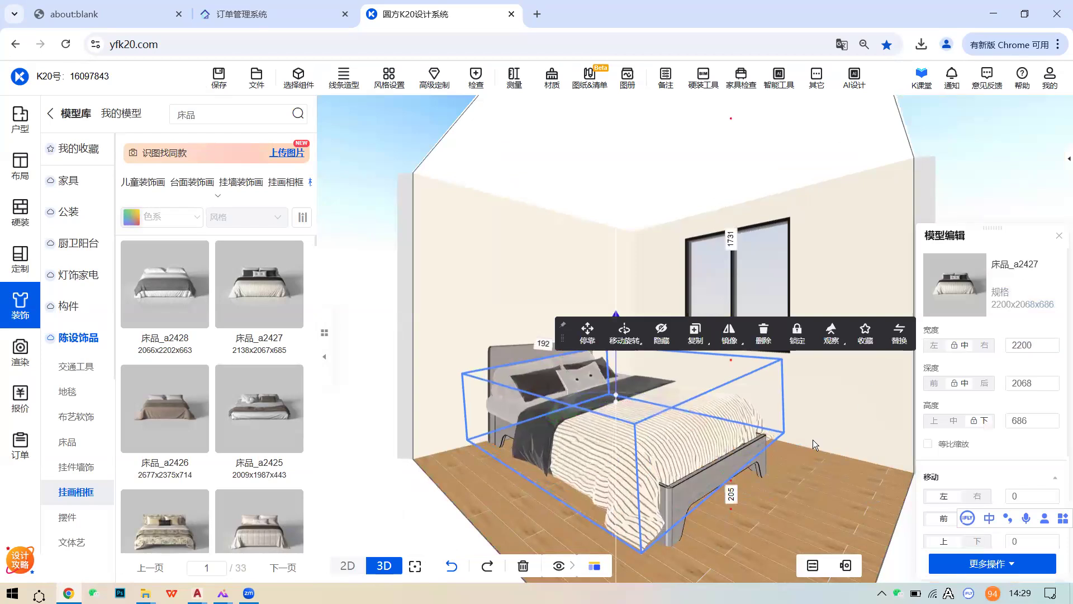
{"action": "left_click", "coordinate": [1034, 383]}
{"action": "type", "text": "2100"}
{"action": "key", "text": "Return"}
- Orbit closer to the bed and check the bedding's 2200×2100×686 size
{"action": "left_click_drag", "start_coordinate": [844, 491], "coordinate": [676, 415]}
{"action": "left_click", "coordinate": [652, 406]}
{"action": "left_click", "coordinate": [743, 450]}
{"action": "left_click_drag", "start_coordinate": [741, 453], "coordinate": [626, 426]}
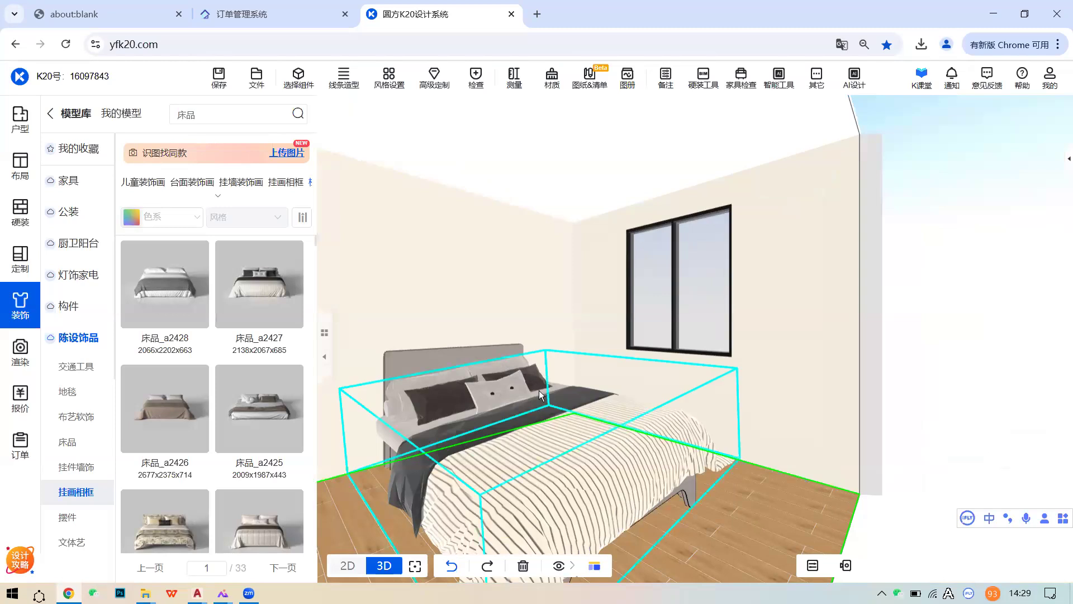
{"action": "left_click", "coordinate": [537, 409]}
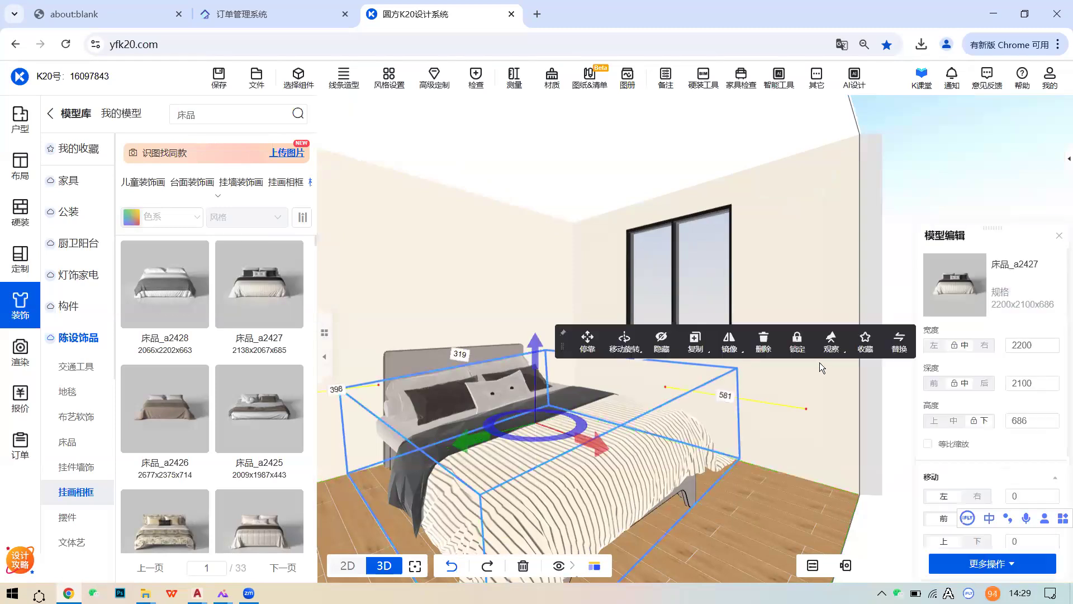
{"action": "left_click", "coordinate": [765, 402]}
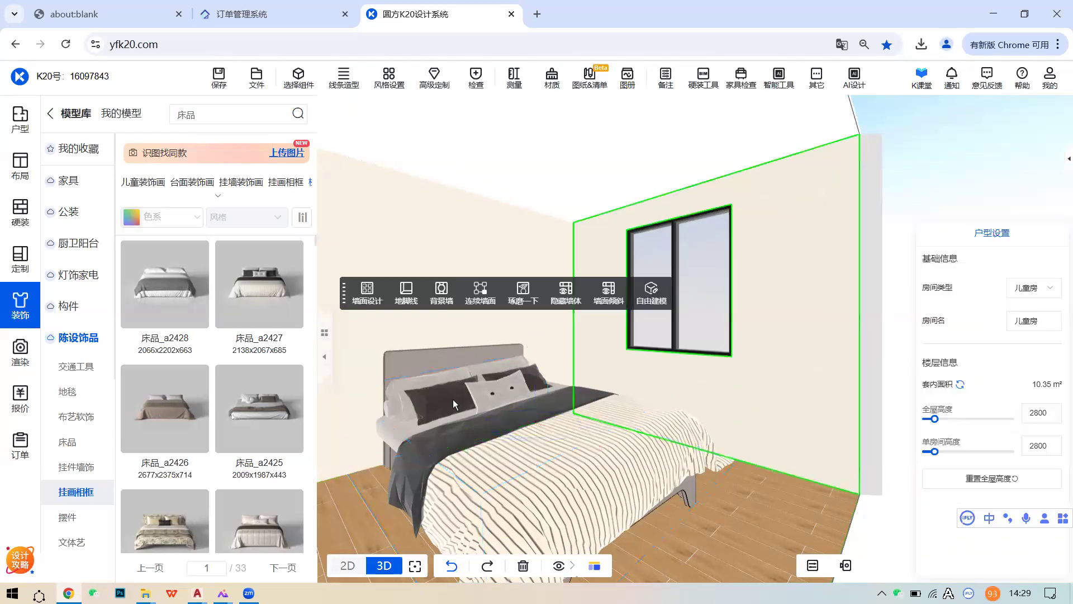
- Hide the bed frame group and its bedding, then show the 定制 categories
{"action": "left_click", "coordinate": [399, 357]}
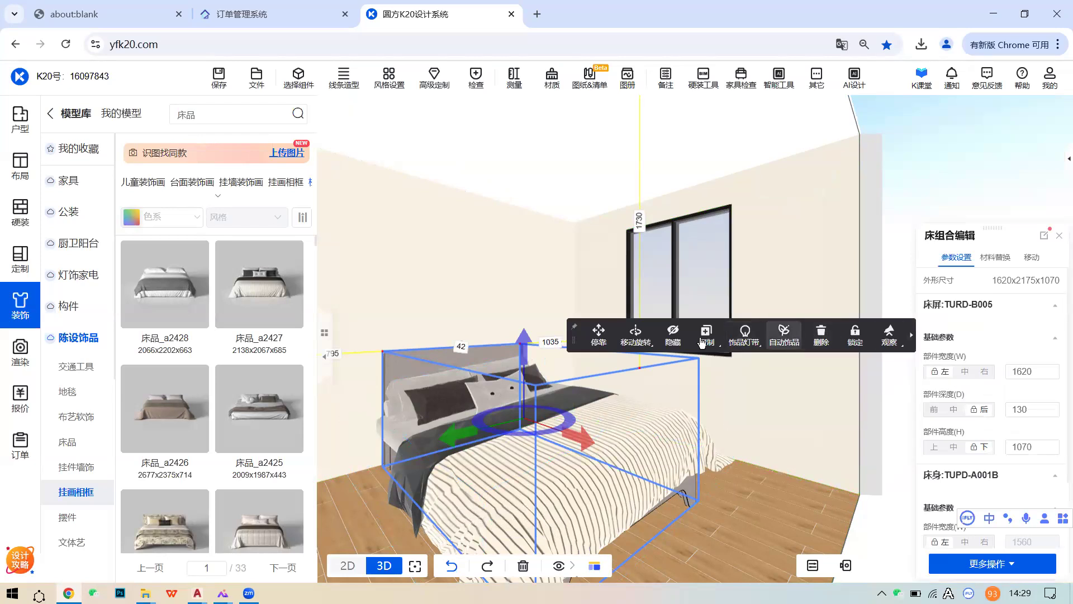
{"action": "left_click", "coordinate": [668, 343]}
{"action": "left_click", "coordinate": [550, 398]}
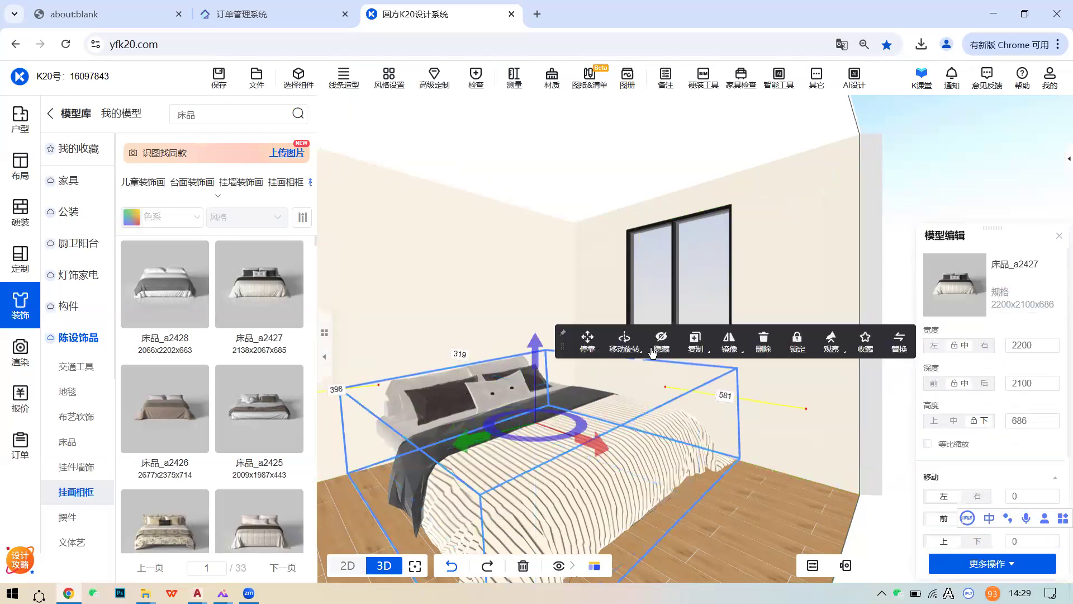
{"action": "left_click", "coordinate": [664, 347]}
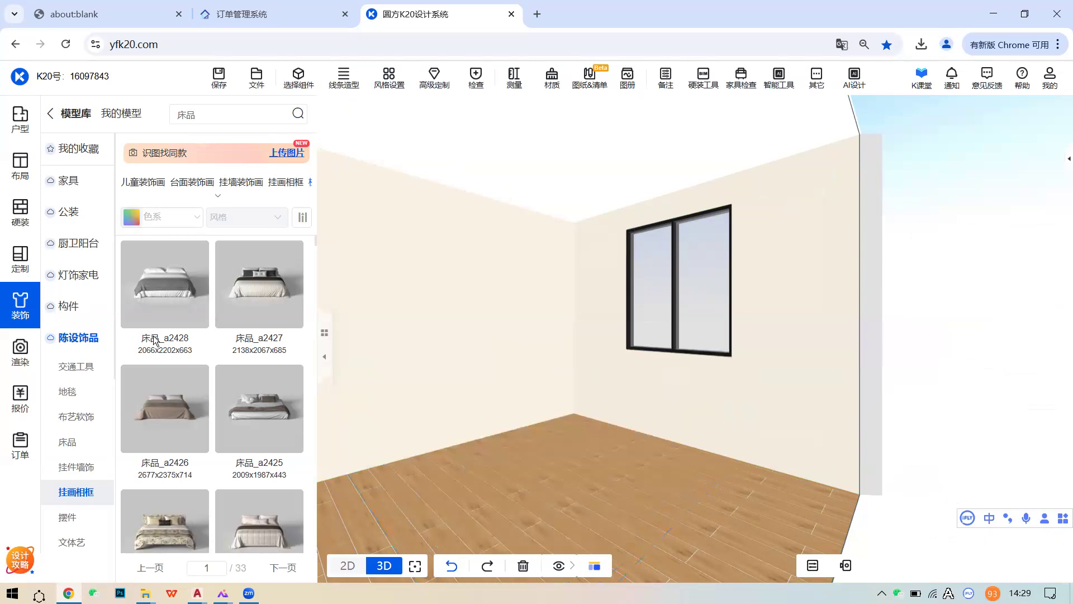
{"action": "left_click", "coordinate": [31, 257]}
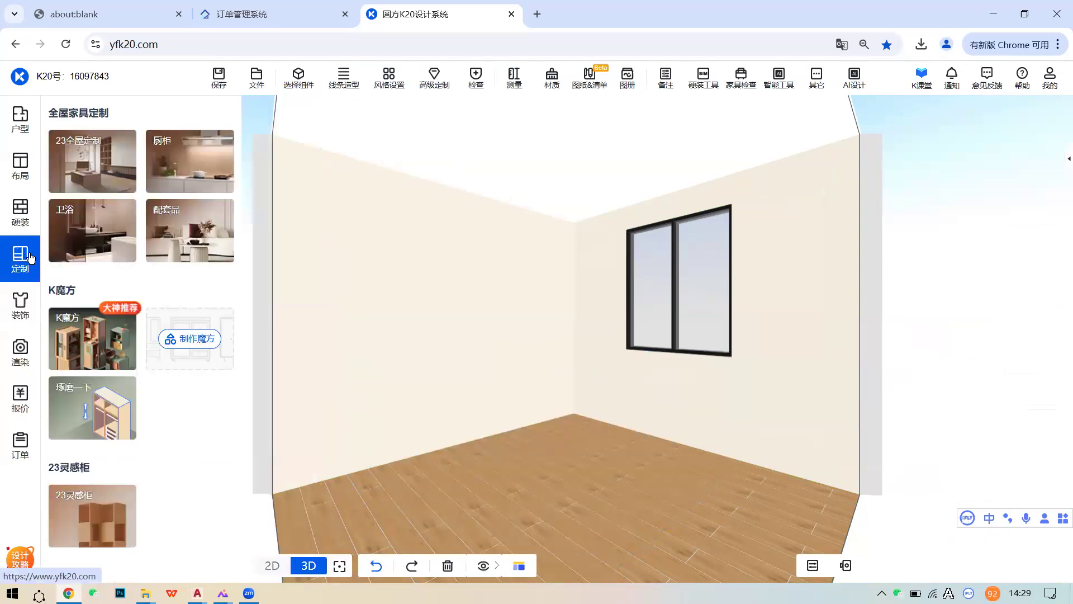
- In 配套品 产品 > 卧房家具 > 床, open the PRCB-B161-1800 bed's details (¥5541, 1800*2000)
{"action": "left_click", "coordinate": [200, 232]}
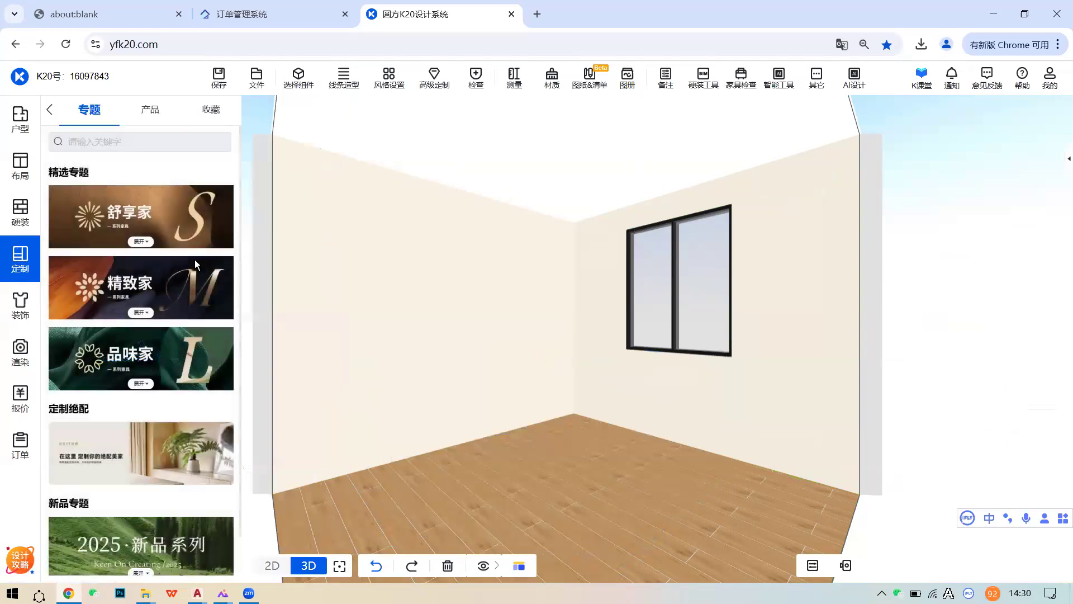
{"action": "left_click", "coordinate": [158, 111]}
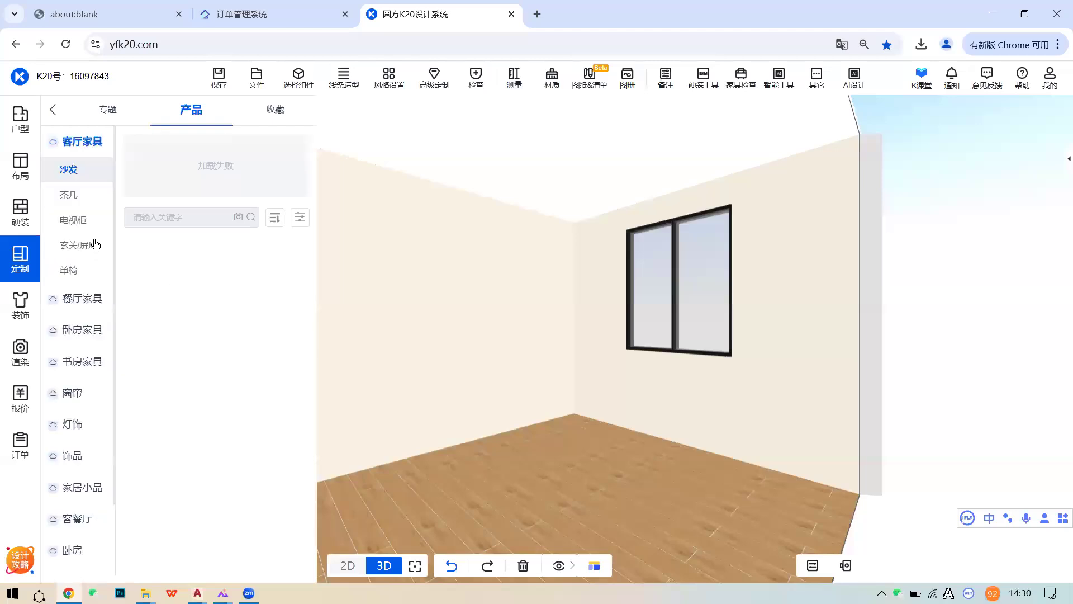
{"action": "left_click", "coordinate": [82, 331]}
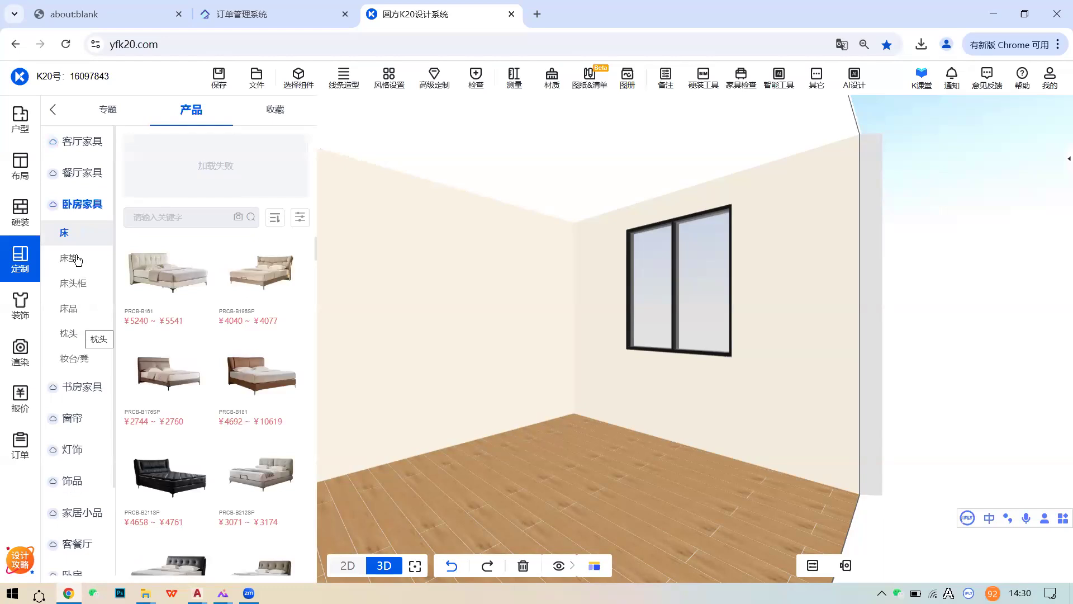
{"action": "mouse_move", "coordinate": [202, 249]}
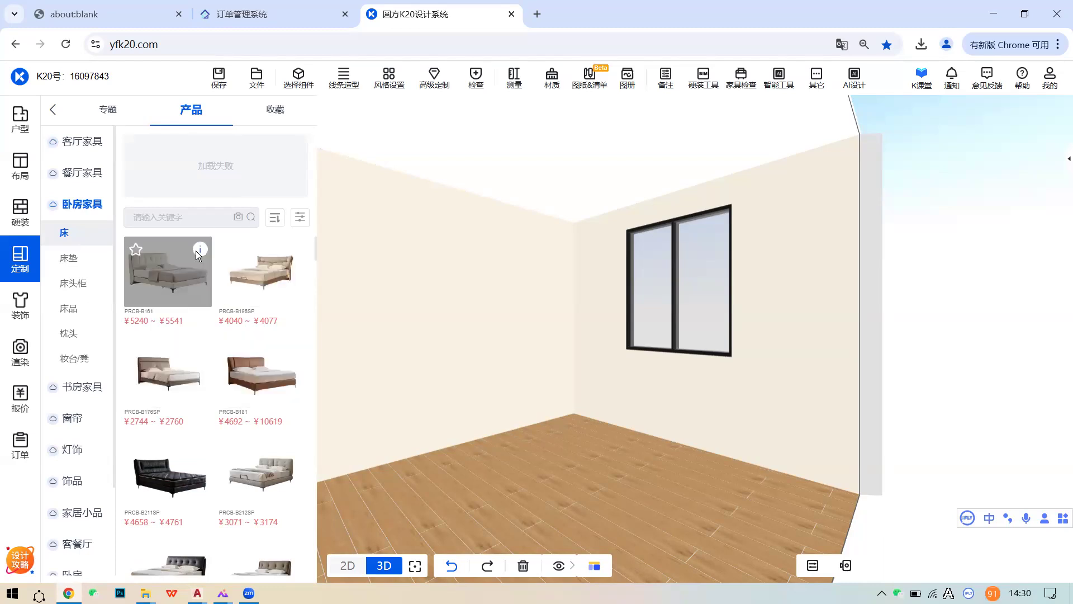
{"action": "left_click", "coordinate": [197, 253]}
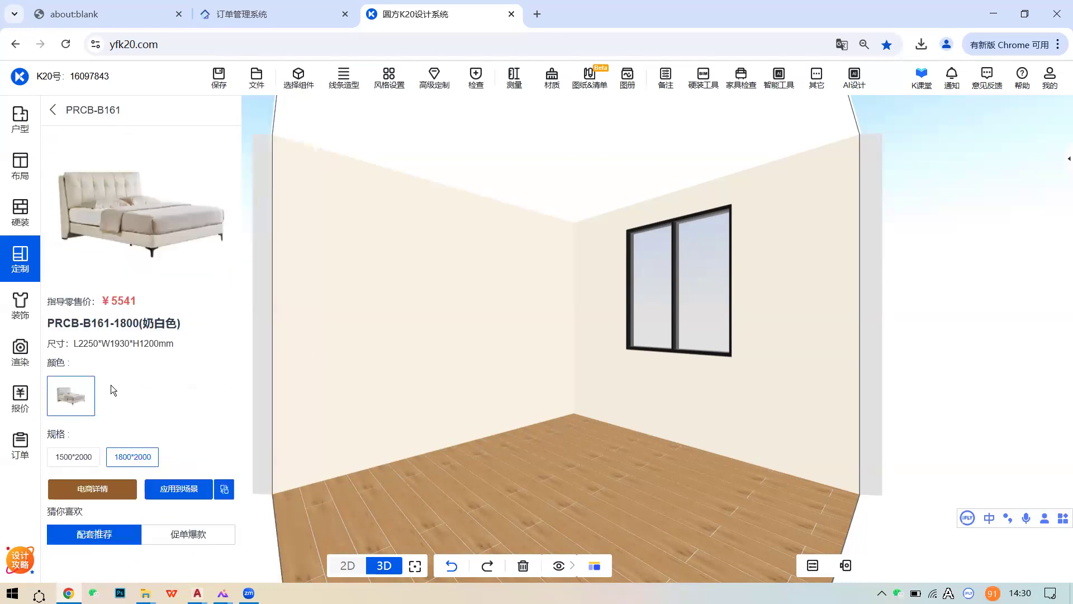
- Place the PRCB-B161 bed in its 1500*2000 size into the children's room, then select it
{"action": "left_click", "coordinate": [83, 456]}
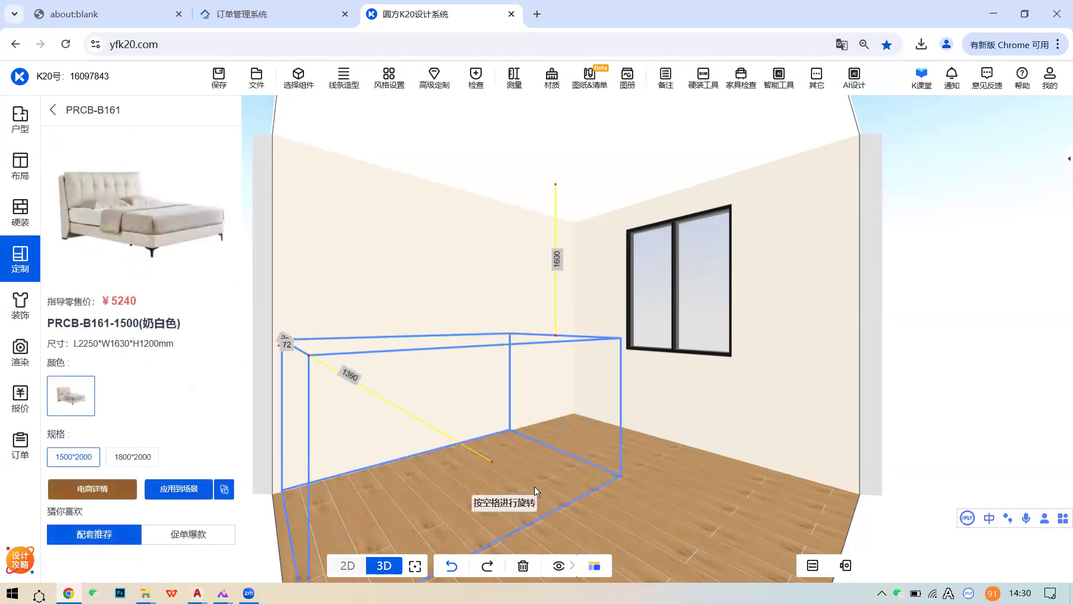
{"action": "left_click", "coordinate": [539, 485]}
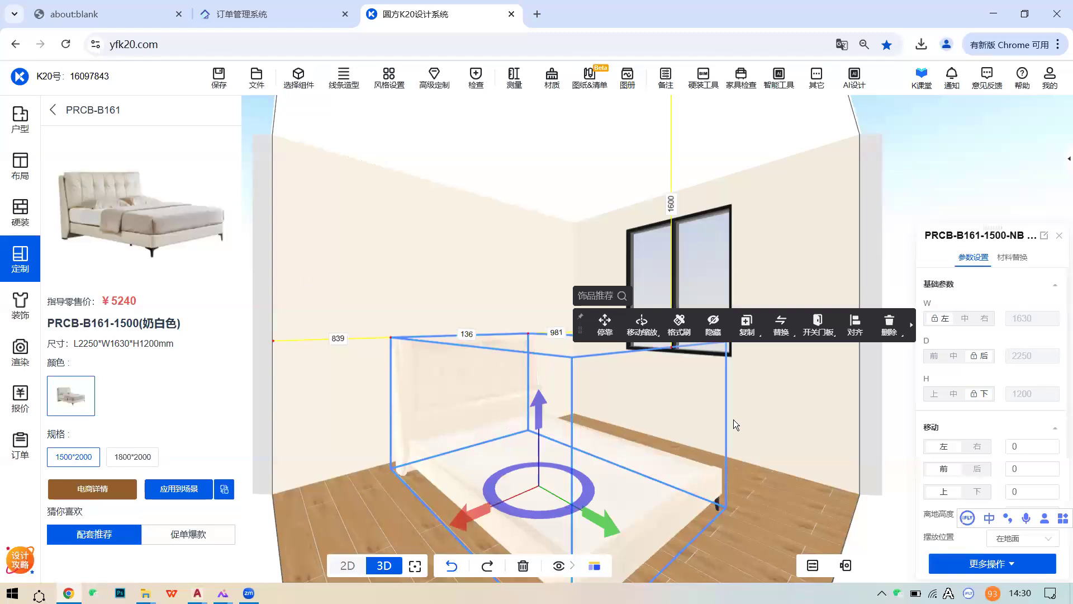
{"action": "left_click_drag", "start_coordinate": [733, 419], "coordinate": [658, 423]}
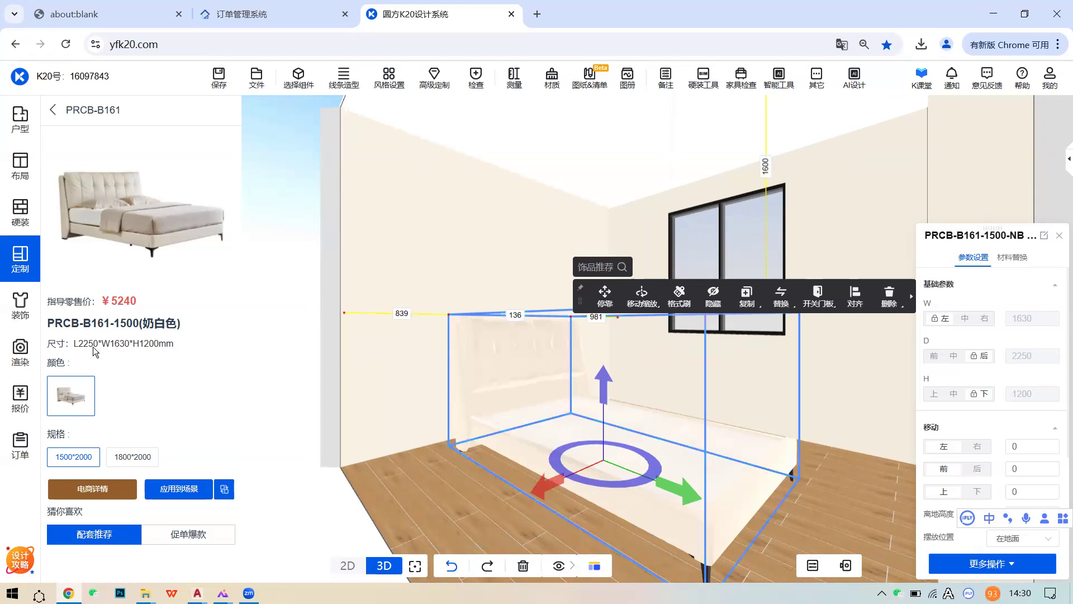
{"action": "right_click_drag", "start_coordinate": [603, 408], "coordinate": [559, 418]}
{"action": "scroll", "coordinate": [559, 418], "scroll_direction": "up", "scroll_amount": 3}
{"action": "right_click_drag", "start_coordinate": [459, 471], "coordinate": [378, 474]}
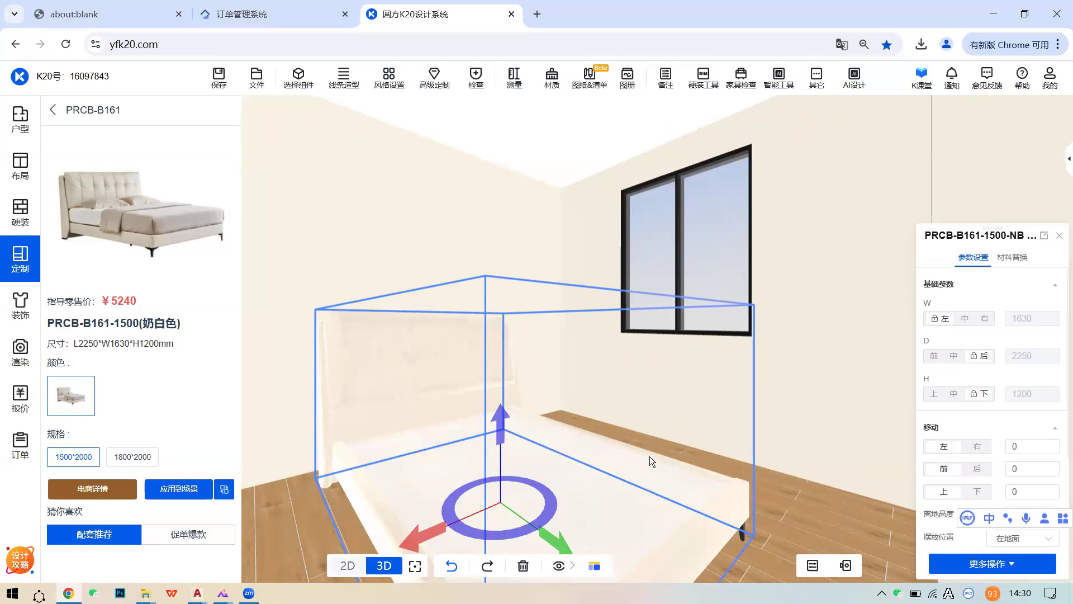
{"action": "scroll", "coordinate": [649, 456], "scroll_direction": "down", "scroll_amount": 3}
{"action": "right_click_drag", "start_coordinate": [653, 455], "coordinate": [387, 400]}
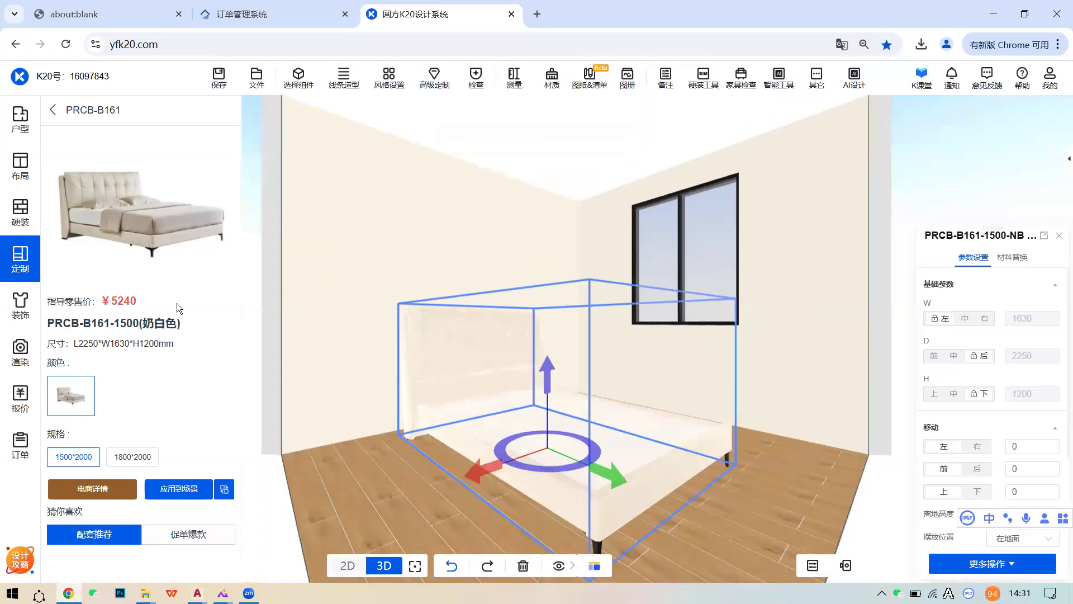
{"action": "left_click", "coordinate": [660, 446]}
- Delete the placed bed and open the customization catalogue's furniture product listing
{"action": "left_click", "coordinate": [880, 270]}
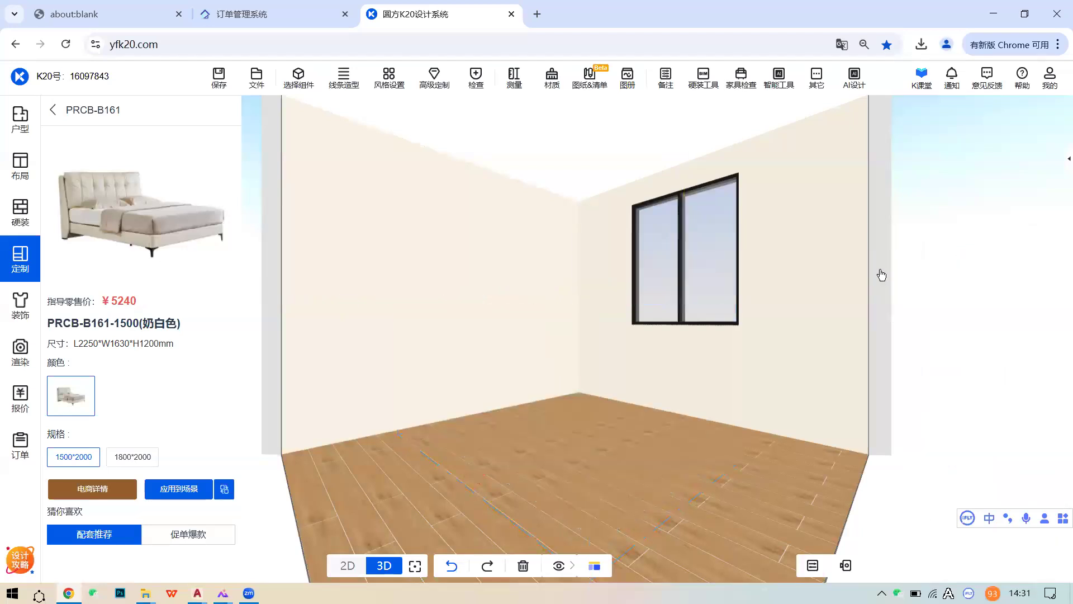
{"action": "left_click", "coordinate": [8, 271]}
{"action": "left_click", "coordinate": [178, 219]}
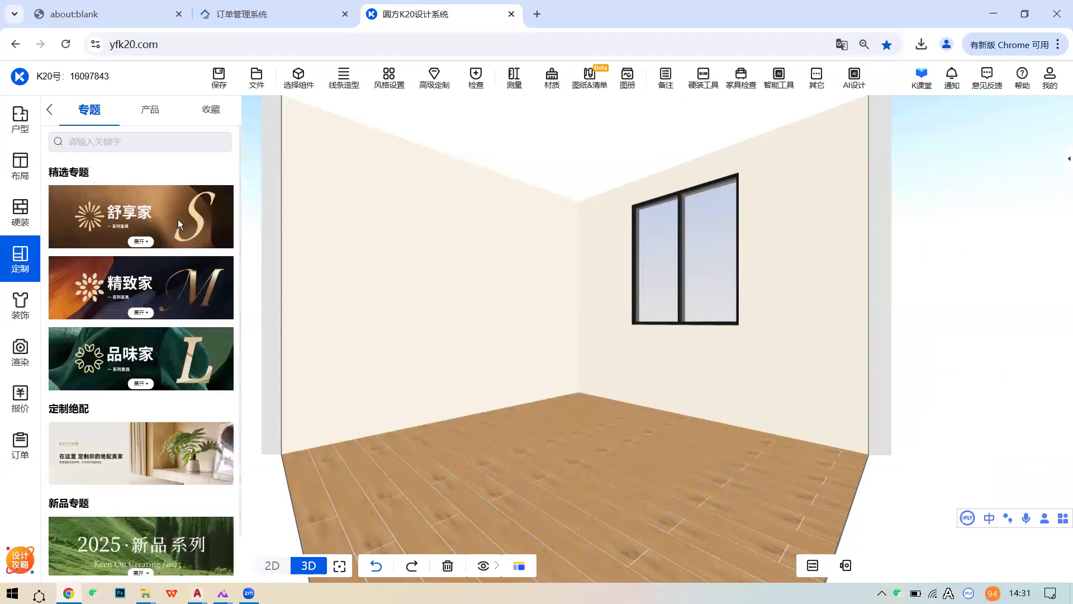
{"action": "left_click", "coordinate": [154, 116]}
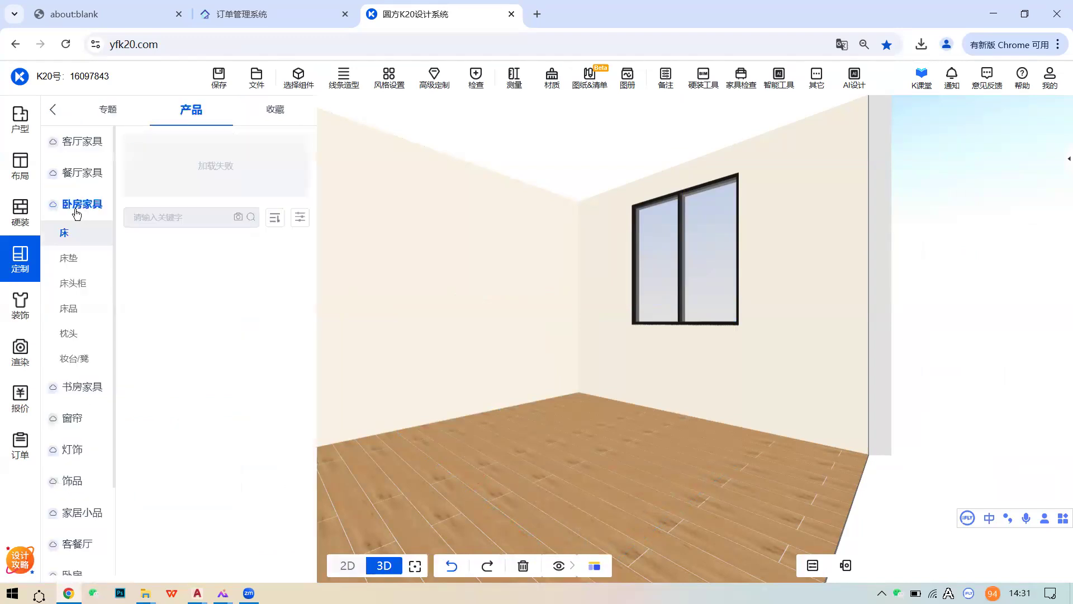
- Look through living-room sofas and dining sets, then return to the bedroom bed list
{"action": "left_click", "coordinate": [86, 145]}
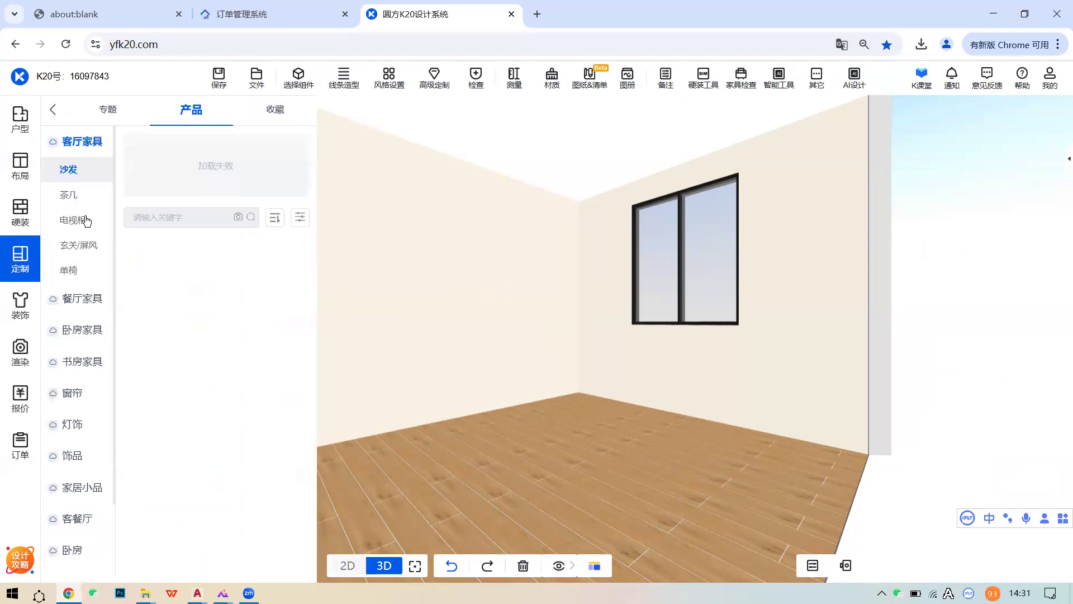
{"action": "left_click", "coordinate": [83, 300]}
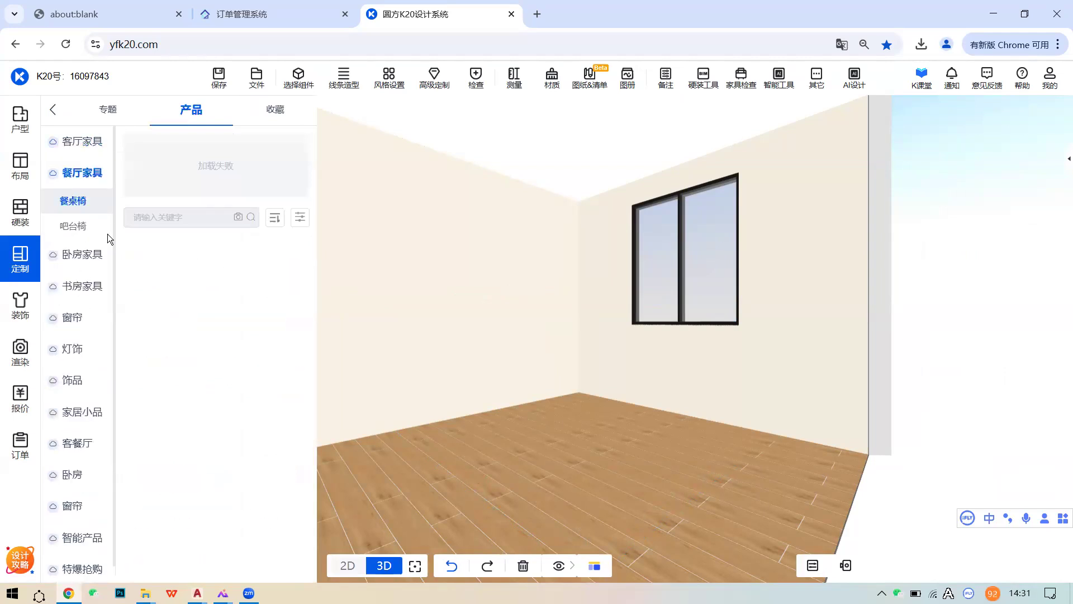
{"action": "left_click", "coordinate": [84, 256]}
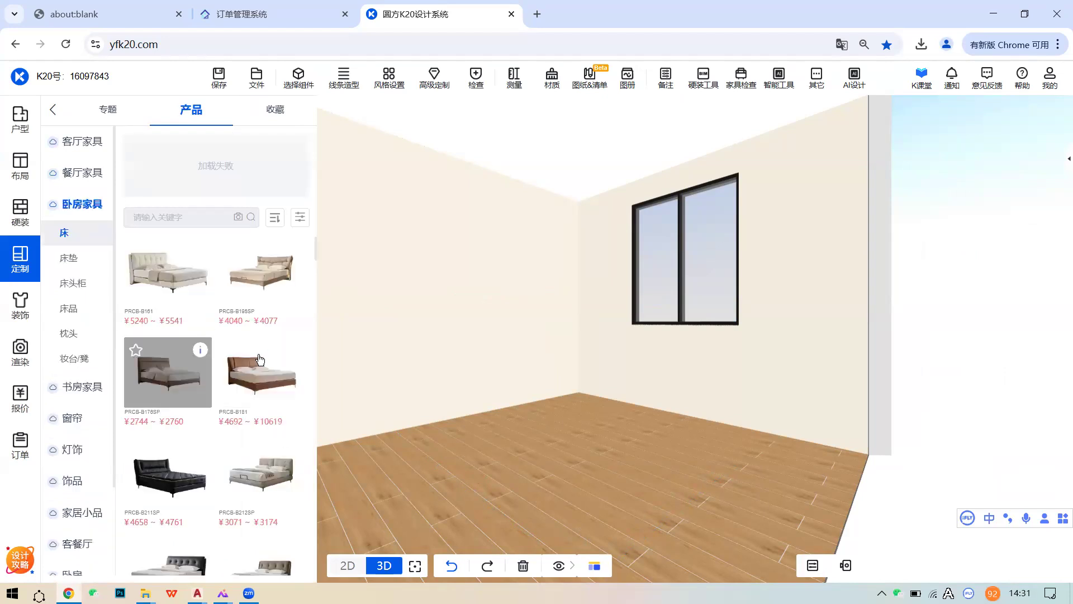
{"action": "scroll", "coordinate": [655, 368], "scroll_direction": "down", "scroll_amount": 2}
{"action": "left_click_drag", "start_coordinate": [655, 368], "coordinate": [548, 380]}
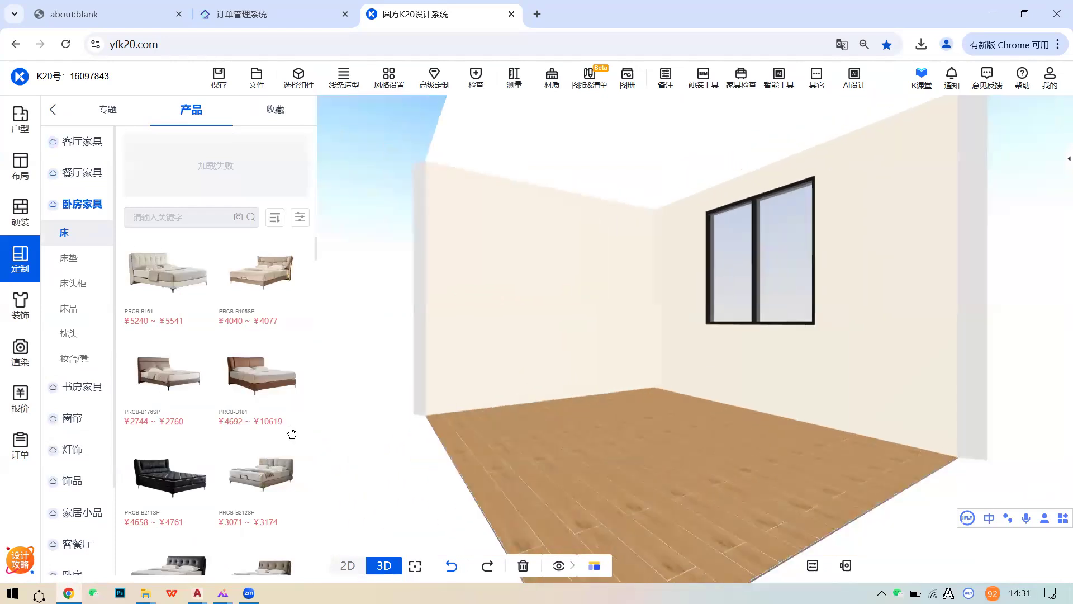
{"action": "scroll", "coordinate": [201, 391], "scroll_direction": "down", "scroll_amount": 3}
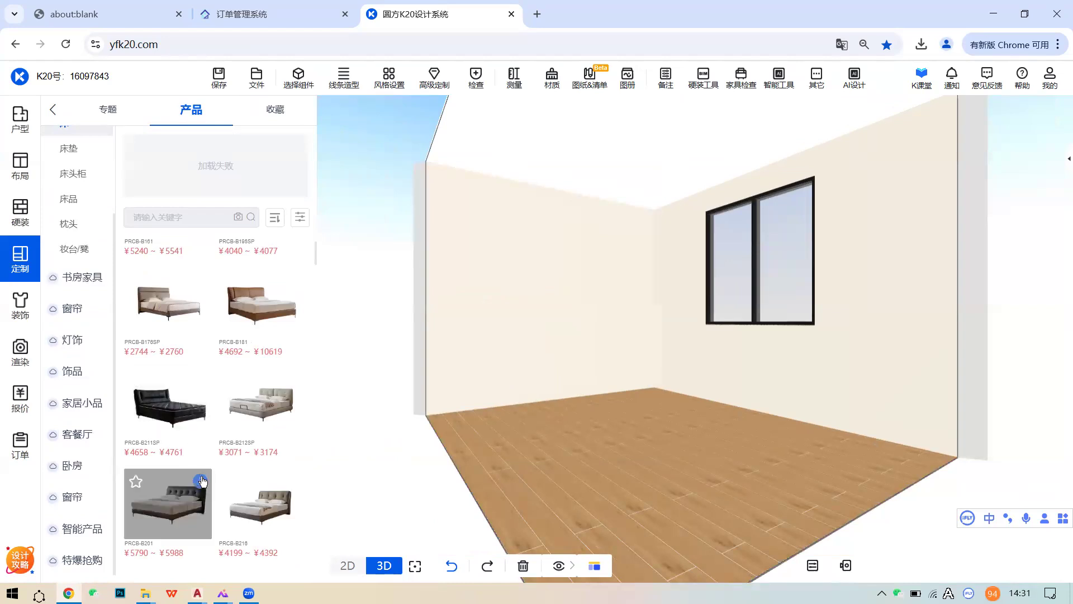
{"action": "scroll", "coordinate": [203, 447], "scroll_direction": "up", "scroll_amount": 3}
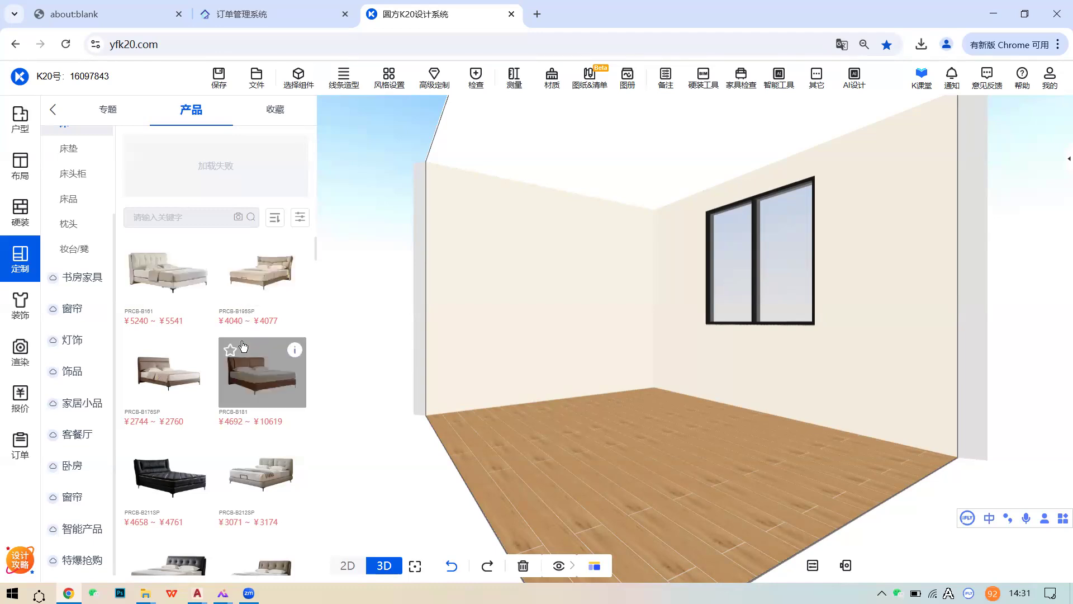
{"action": "scroll", "coordinate": [243, 346], "scroll_direction": "down", "scroll_amount": 2}
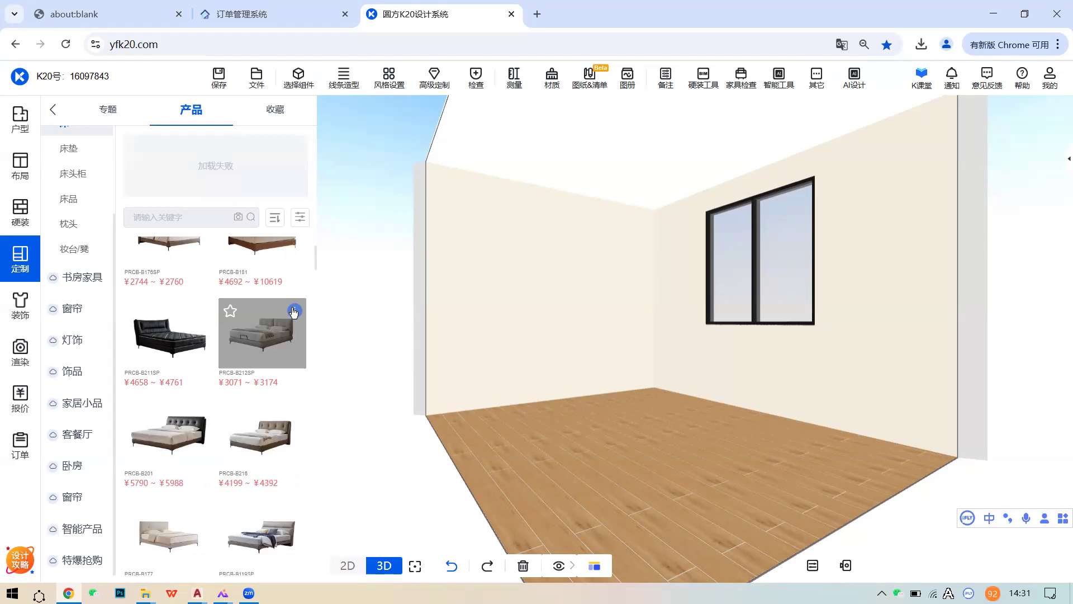
{"action": "scroll", "coordinate": [263, 313], "scroll_direction": "up", "scroll_amount": 2}
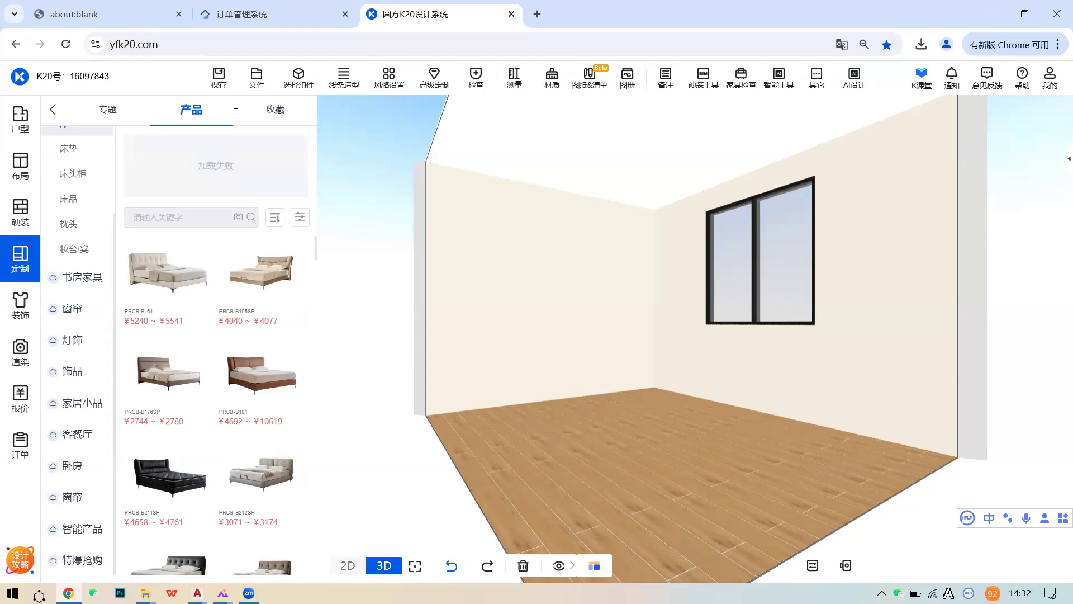
- Log into the 尚品宅配 portal with the verification code and enter K商城's 家居馆
{"action": "left_click", "coordinate": [235, 13]}
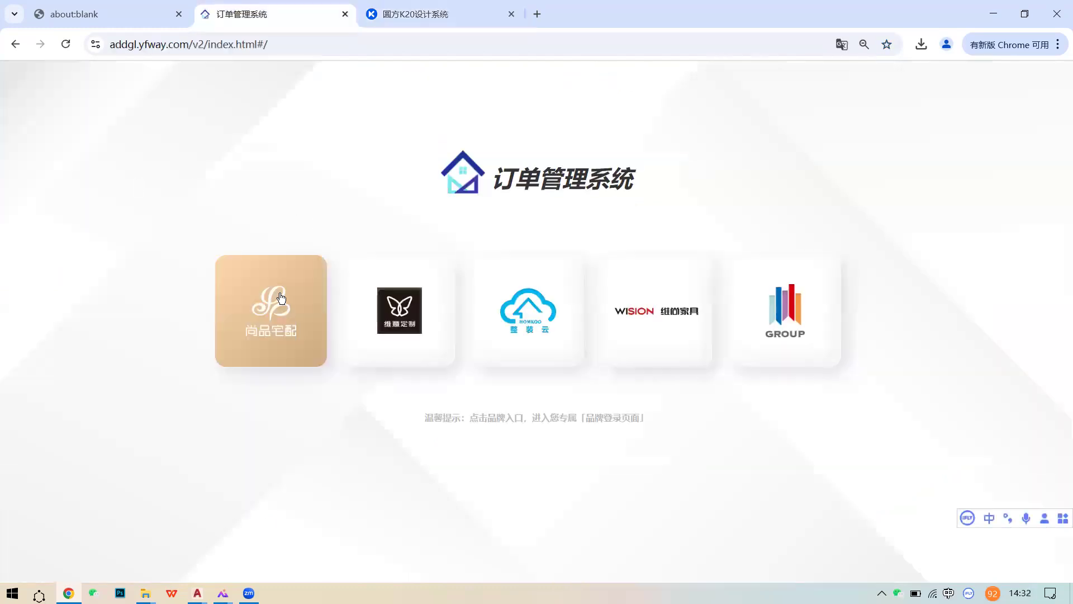
{"action": "left_click", "coordinate": [271, 310]}
{"action": "left_click", "coordinate": [784, 366]}
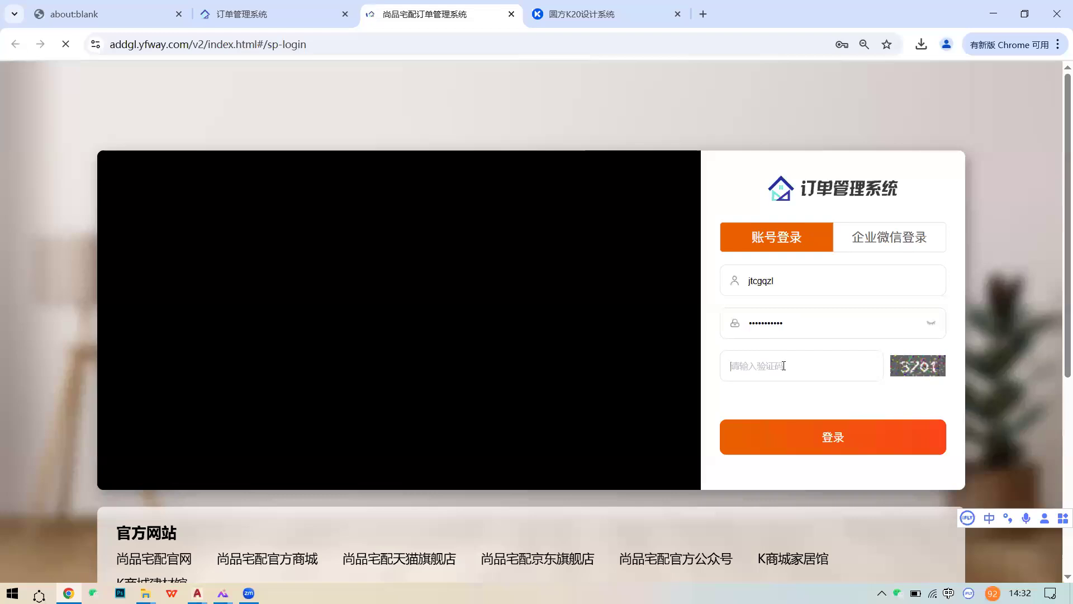
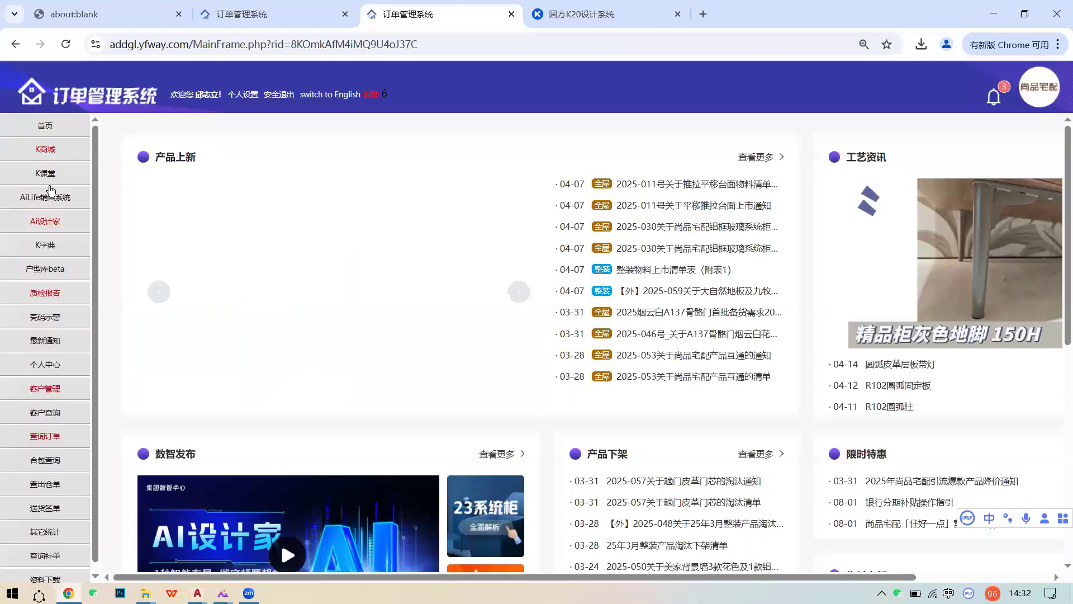
{"action": "left_click", "coordinate": [46, 150]}
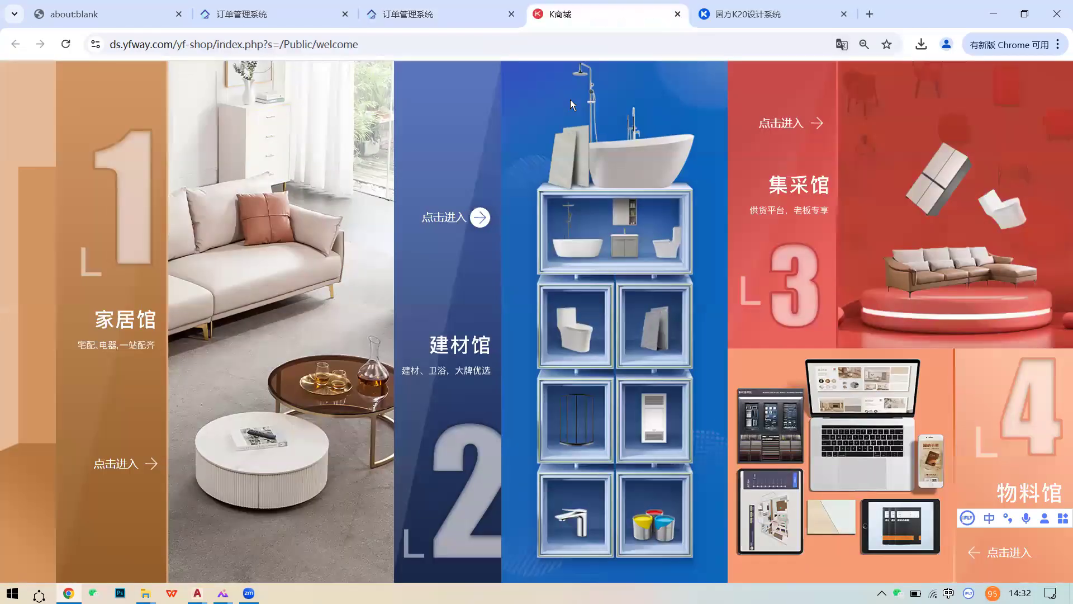
{"action": "left_click", "coordinate": [128, 290]}
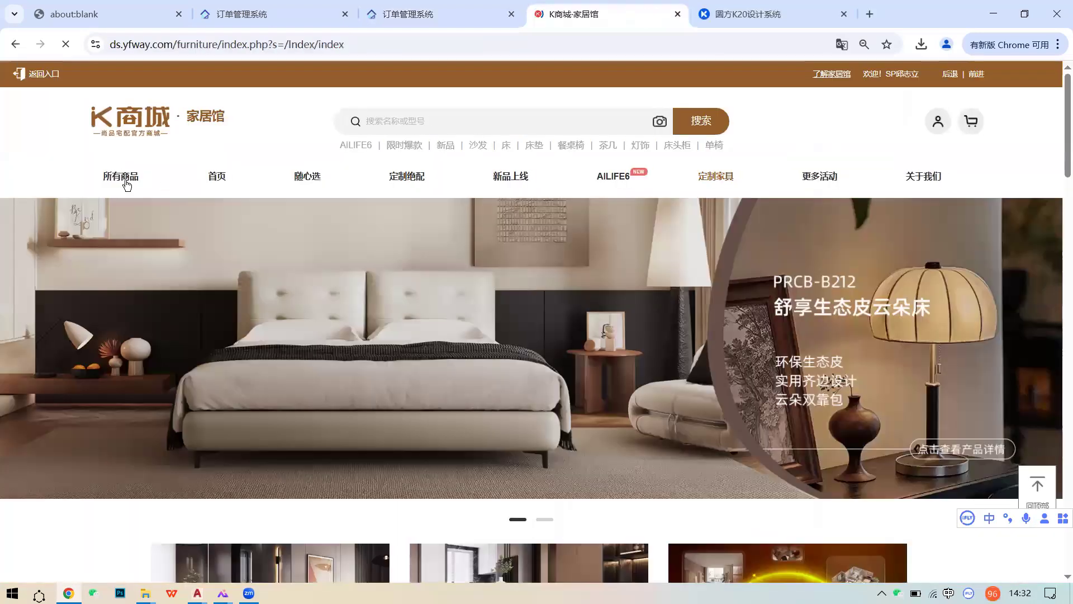
{"action": "mouse_move", "coordinate": [139, 256]}
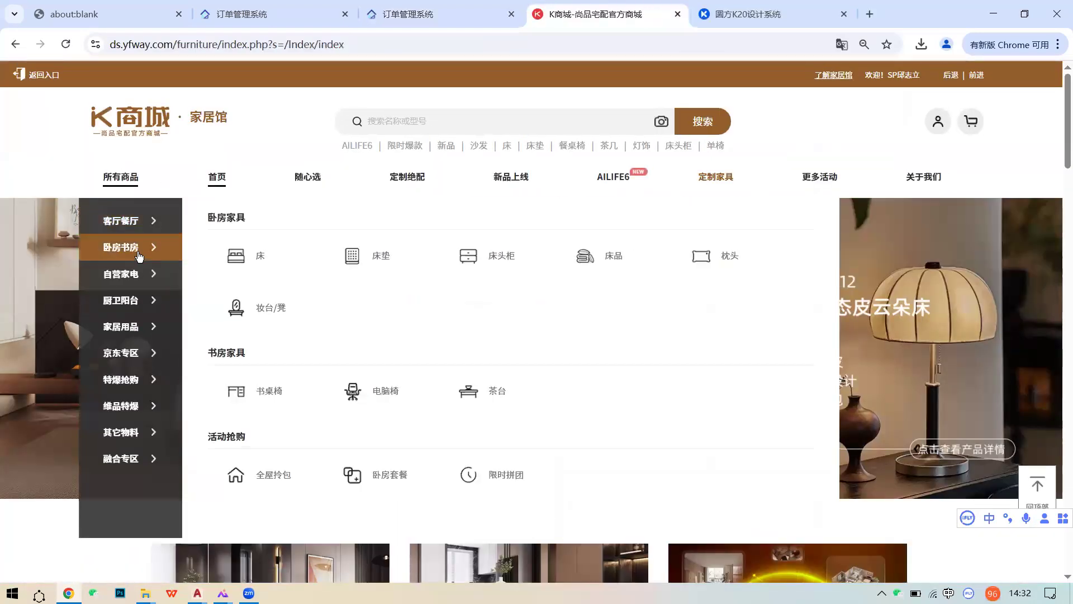
- Open K商城's bed category listing and browse it, briefly checking the K20 design
{"action": "left_click", "coordinate": [278, 264]}
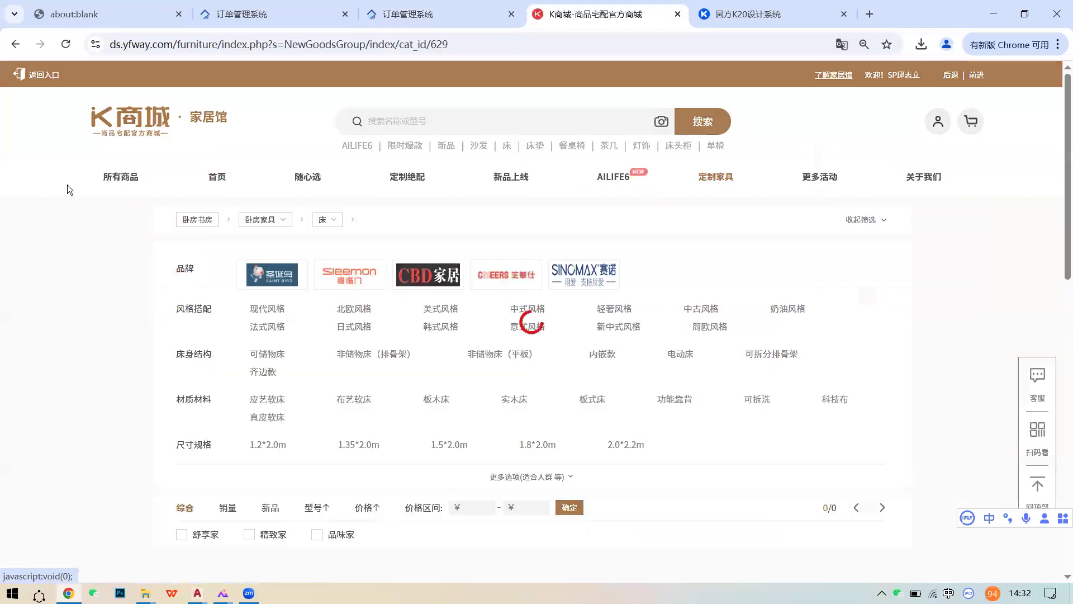
{"action": "scroll", "coordinate": [454, 310], "scroll_direction": "down", "scroll_amount": 6}
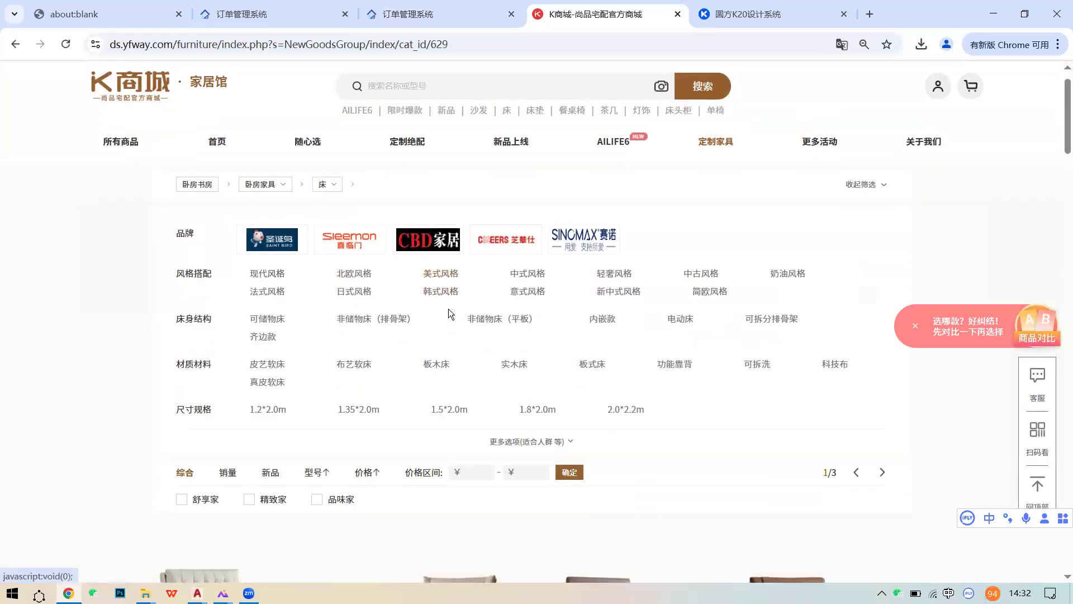
{"action": "scroll", "coordinate": [541, 313], "scroll_direction": "up", "scroll_amount": 6}
{"action": "scroll", "coordinate": [537, 313], "scroll_direction": "down", "scroll_amount": 3}
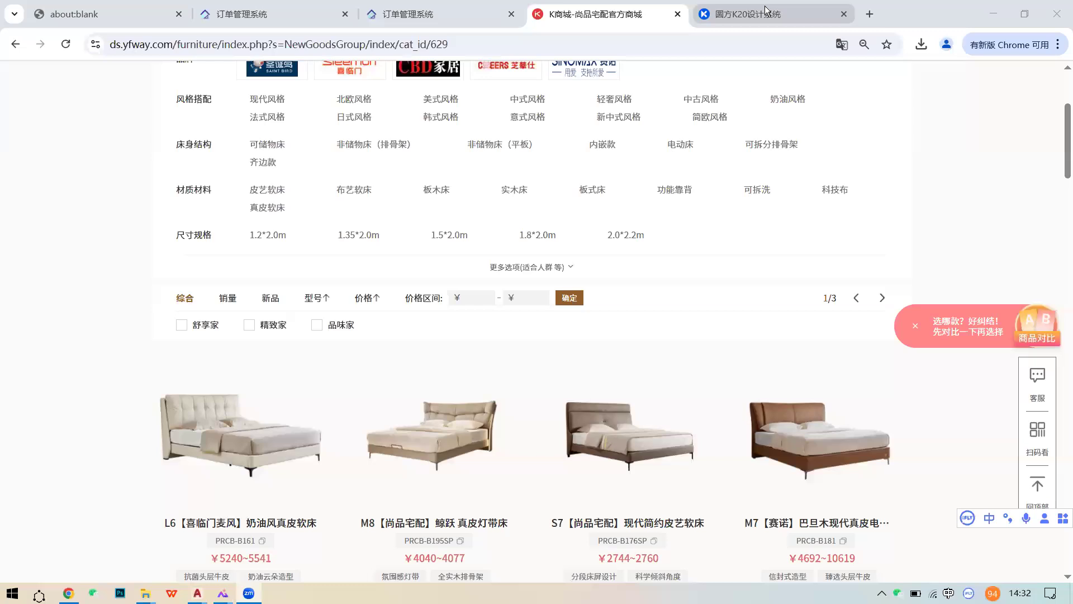
{"action": "left_click", "coordinate": [726, 14]}
{"action": "scroll", "coordinate": [260, 423], "scroll_direction": "down", "scroll_amount": 3}
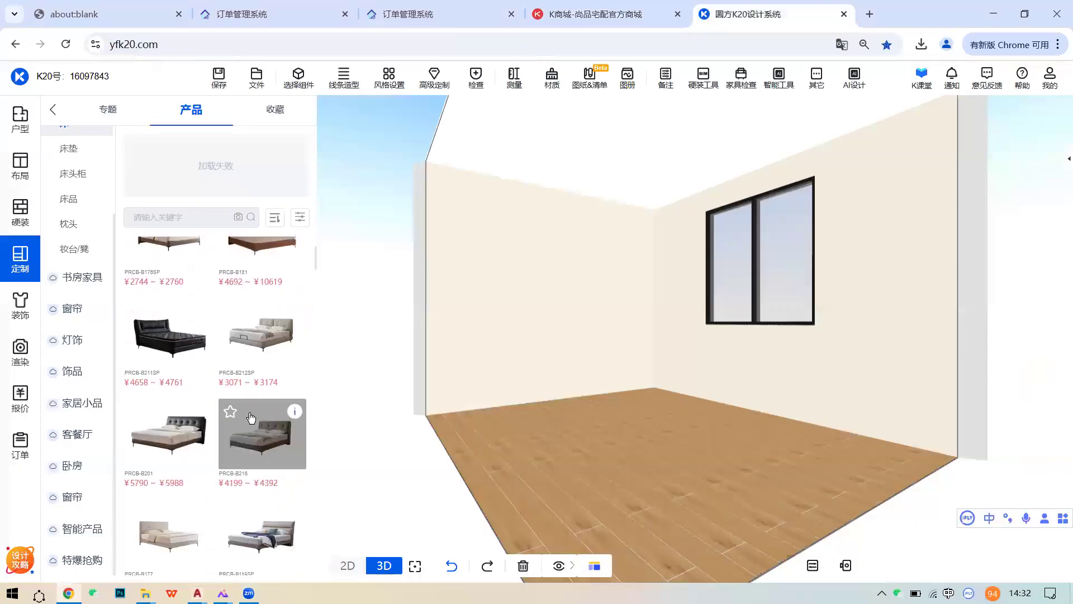
{"action": "left_click", "coordinate": [617, 16]}
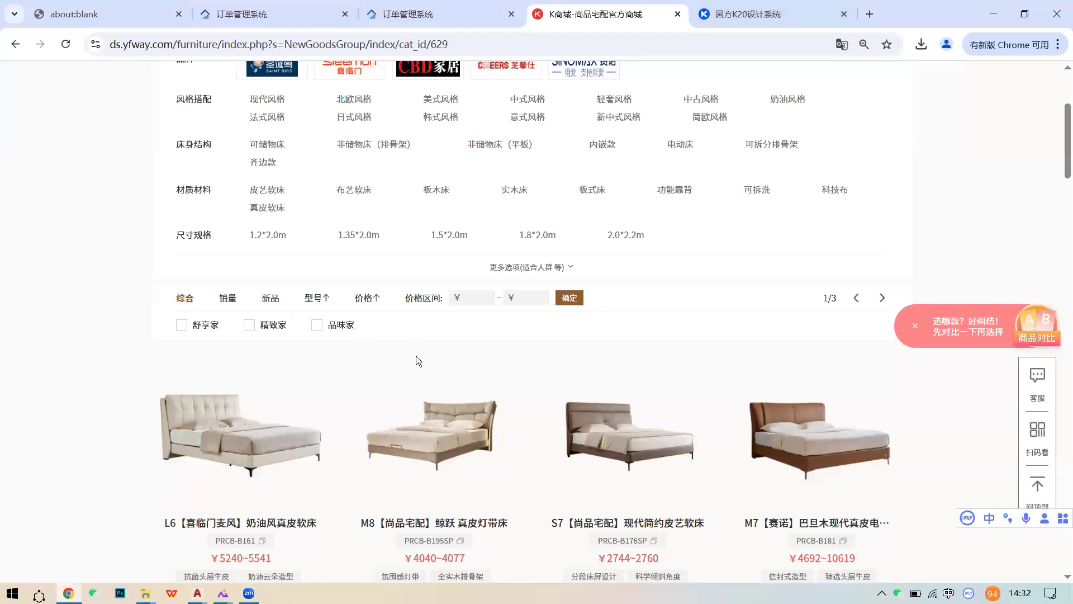
{"action": "scroll", "coordinate": [393, 350], "scroll_direction": "down", "scroll_amount": 5}
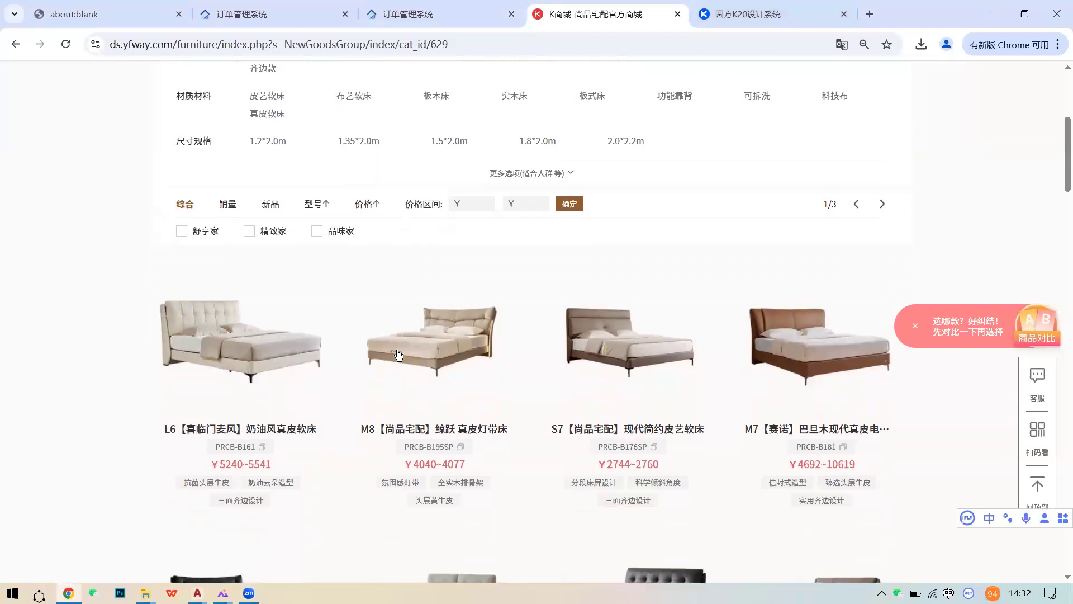
{"action": "scroll", "coordinate": [588, 356], "scroll_direction": "up", "scroll_amount": 2}
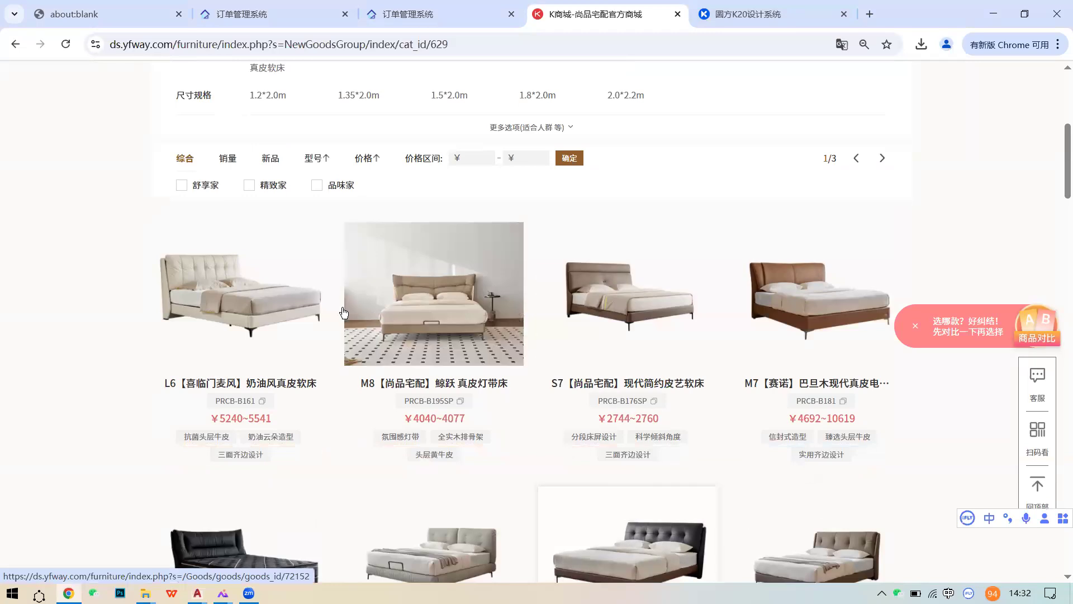
- Open the L6 PRCB-B161 bed page and select the 1500*2000 size
{"action": "left_click", "coordinate": [519, 328]}
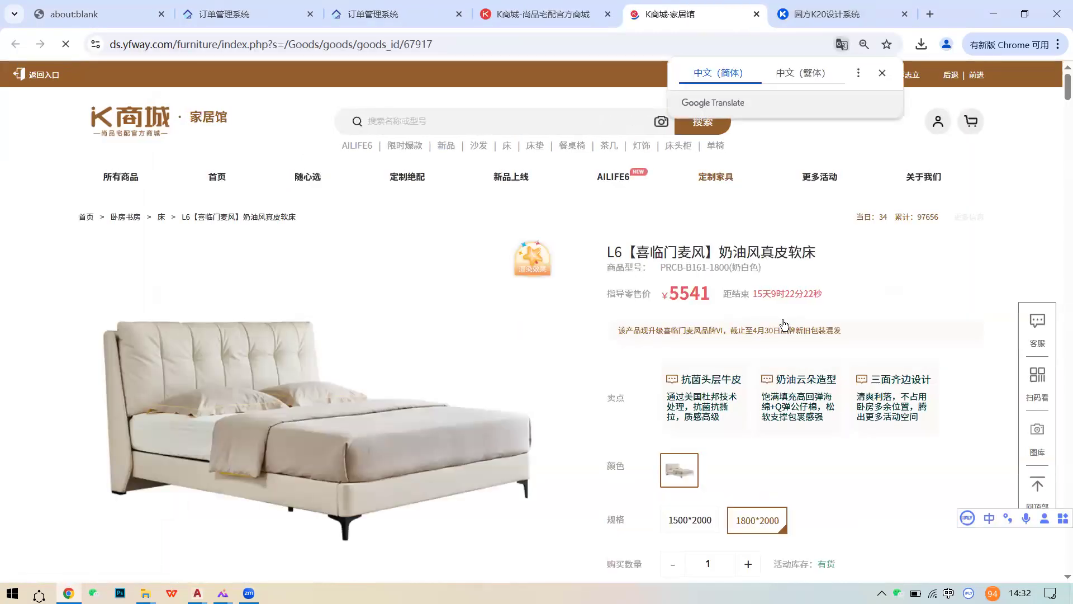
{"action": "scroll", "coordinate": [716, 382], "scroll_direction": "down", "scroll_amount": 2}
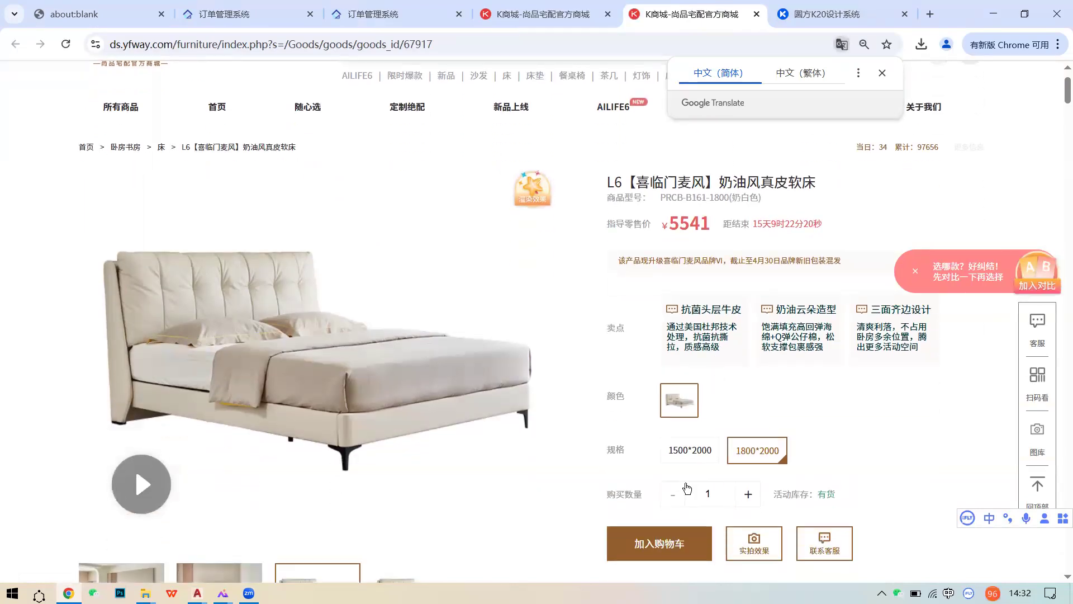
{"action": "left_click", "coordinate": [689, 449]}
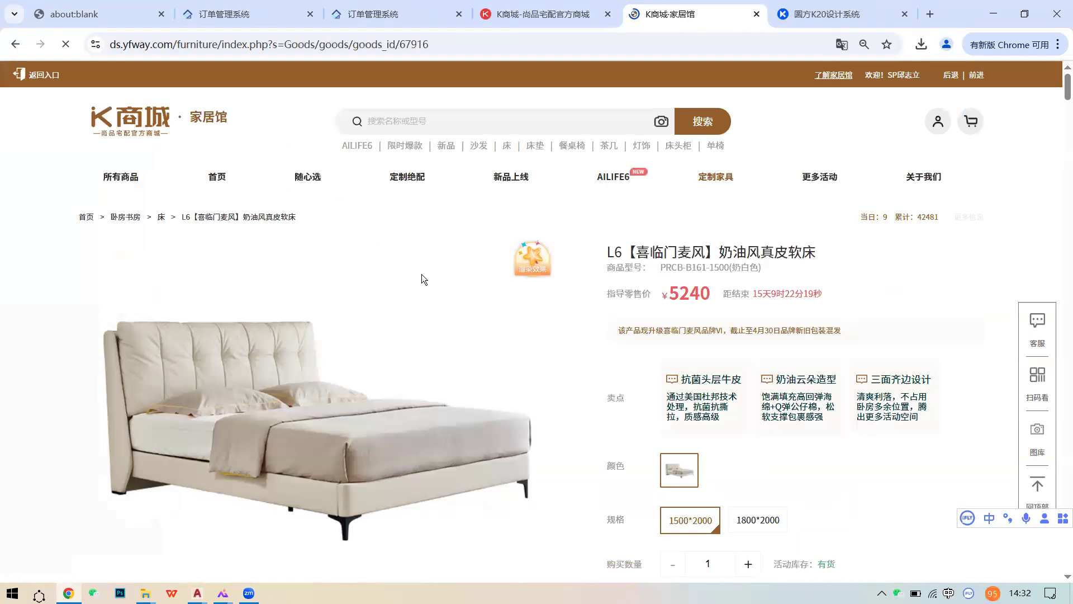
{"action": "left_click", "coordinate": [827, 14]}
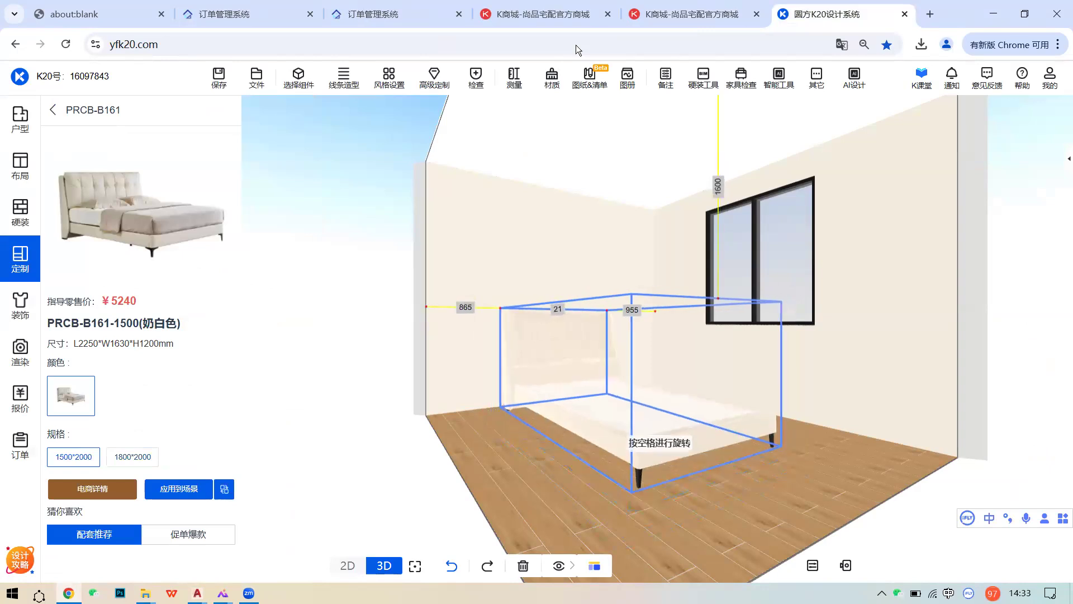
- Back in K20, reopen the customization catalogue's furniture product browsing
{"action": "left_click", "coordinate": [692, 15]}
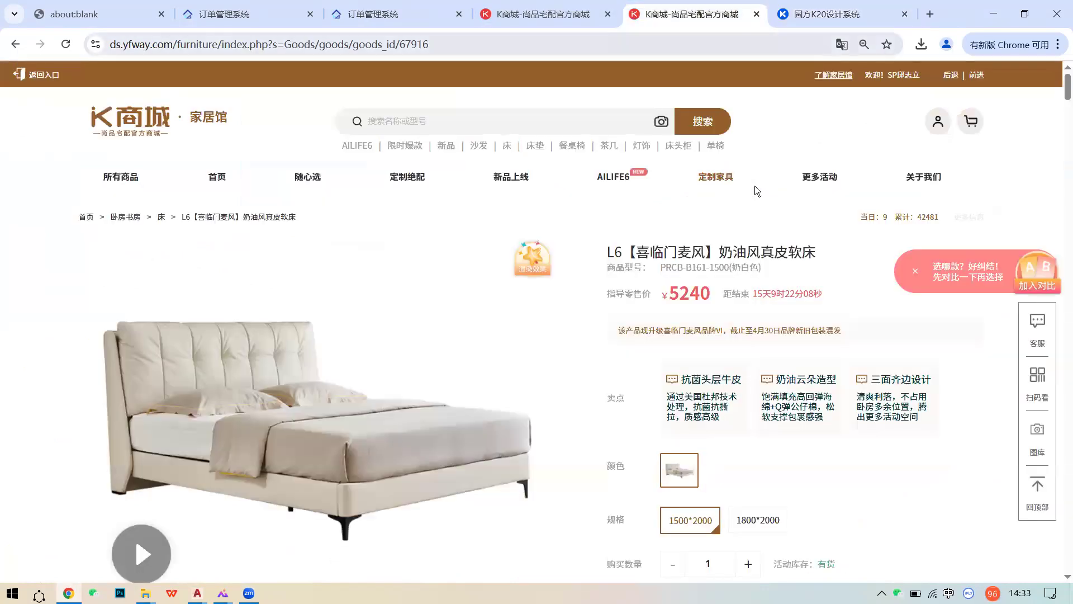
{"action": "key", "text": "ctrl+Tab"}
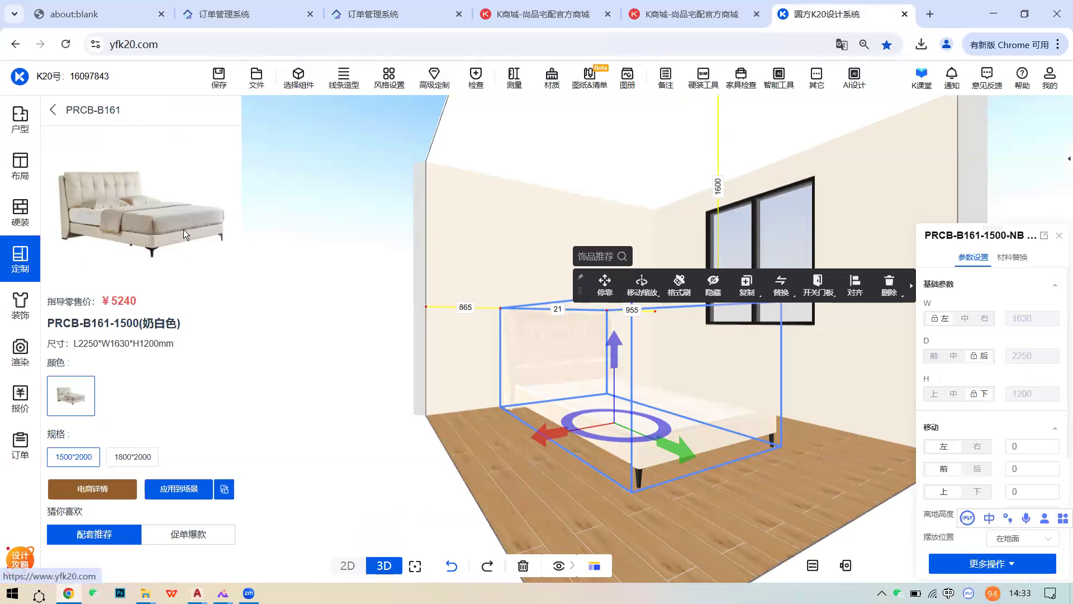
{"action": "left_click", "coordinate": [6, 249]}
{"action": "left_click", "coordinate": [155, 112]}
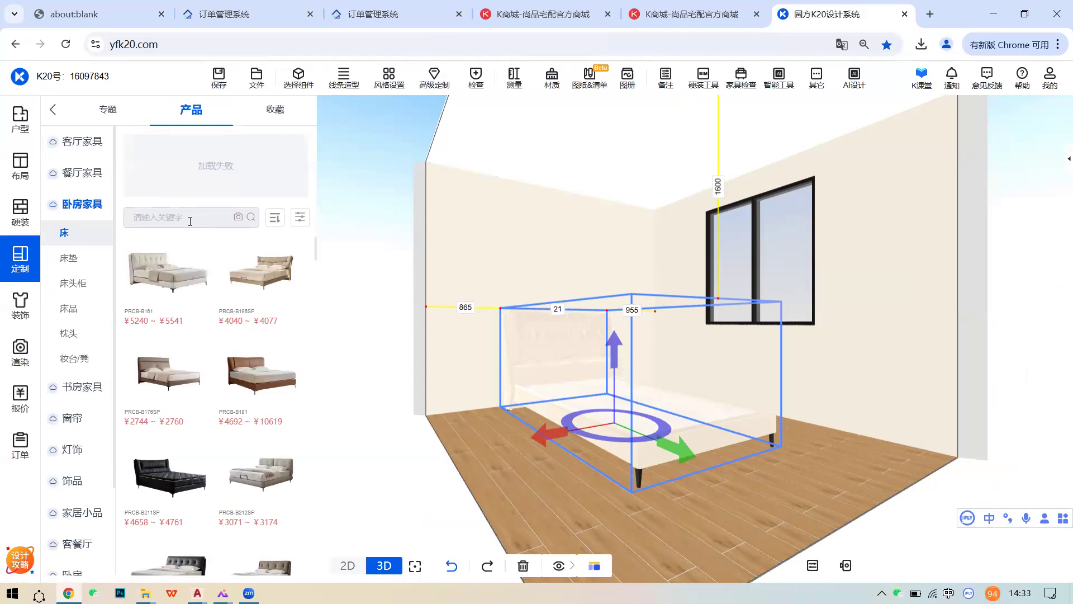
- Copy the model code PRCB-B161 from the L6 bed's shop page
{"action": "left_click", "coordinate": [674, 11]}
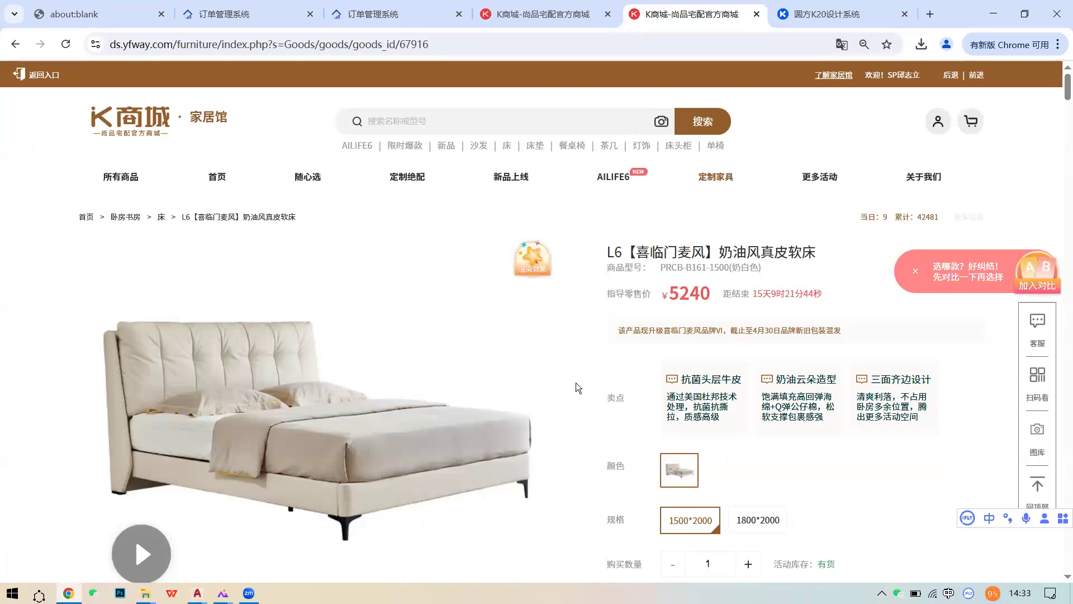
{"action": "left_click_drag", "start_coordinate": [605, 267], "coordinate": [569, 259]}
{"action": "left_click", "coordinate": [775, 267]}
{"action": "left_click", "coordinate": [808, 272]}
{"action": "left_click_drag", "start_coordinate": [707, 267], "coordinate": [660, 267]}
{"action": "key", "text": "ctrl+c"}
- Search the K20 catalogue for PRCB-B161 and open its product details
{"action": "left_click", "coordinate": [826, 14]}
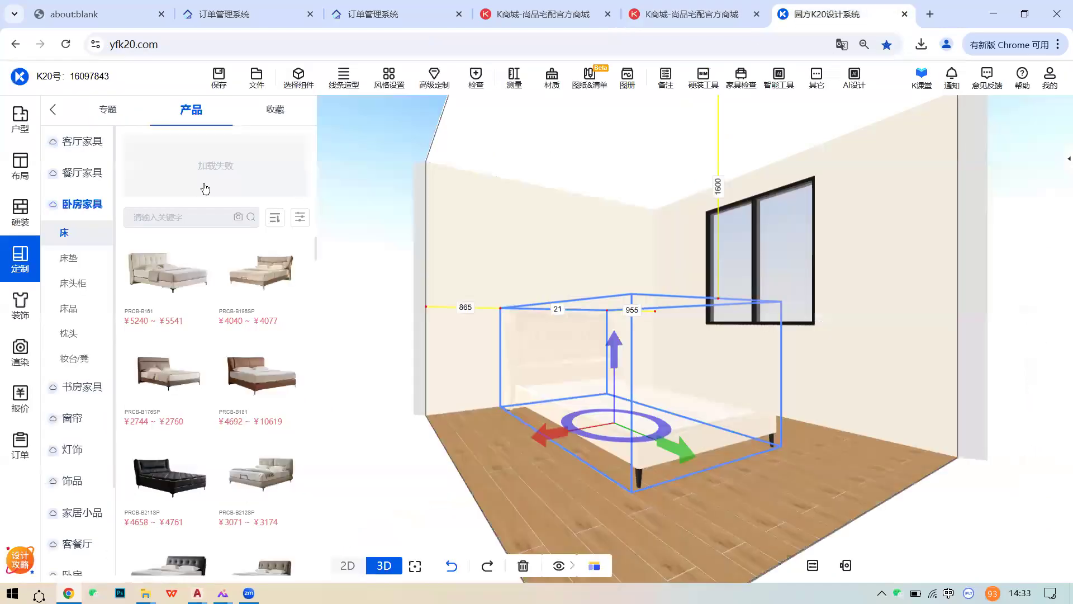
{"action": "left_click", "coordinate": [158, 217]}
{"action": "key", "text": "ctrl+v"}
{"action": "key", "text": "Return"}
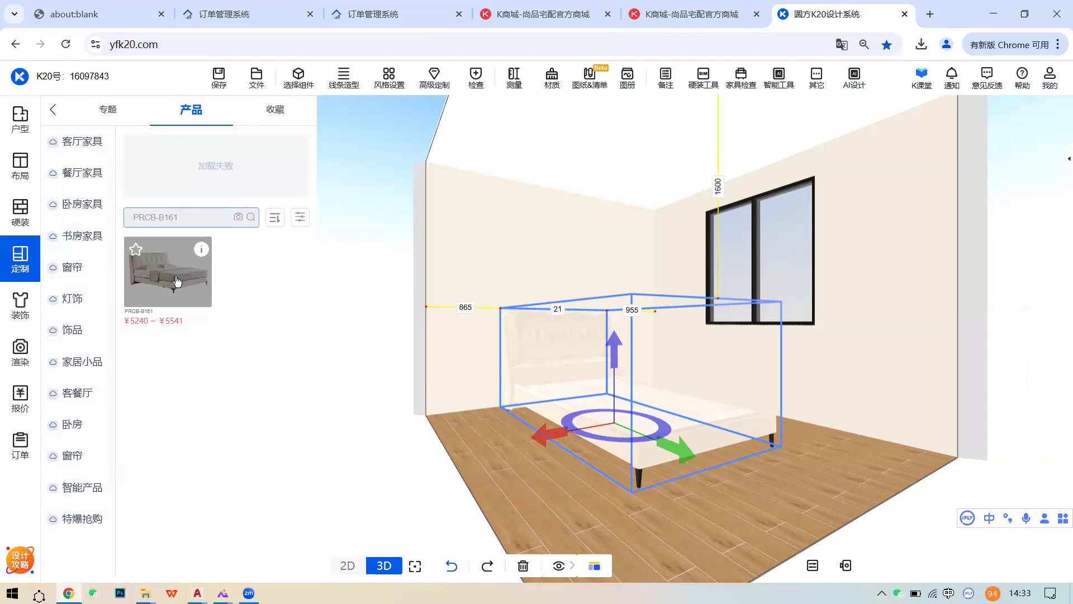
{"action": "left_click", "coordinate": [179, 282]}
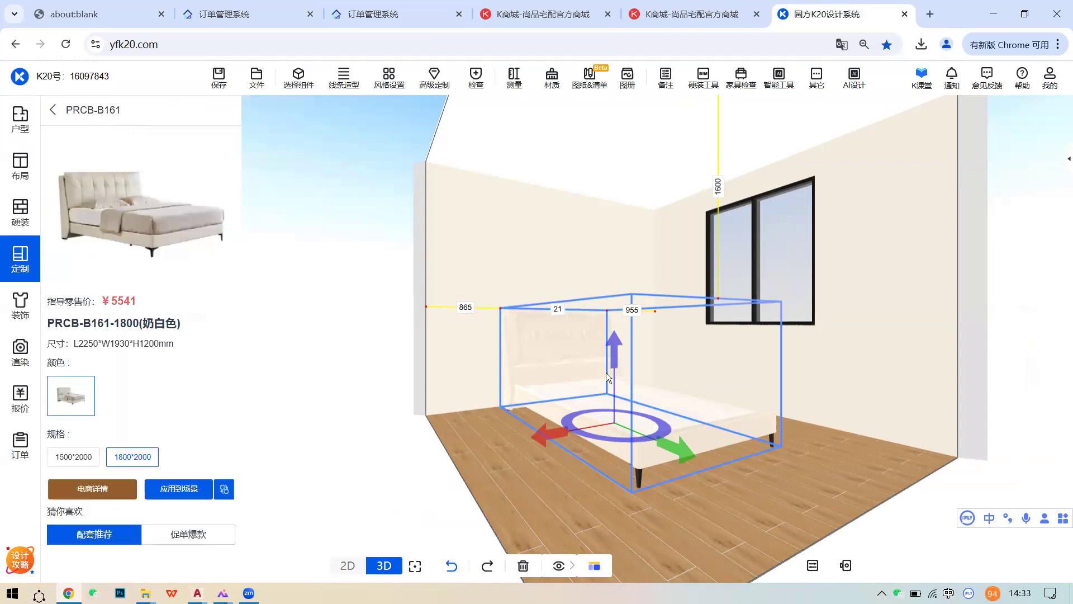
{"action": "left_click", "coordinate": [703, 11]}
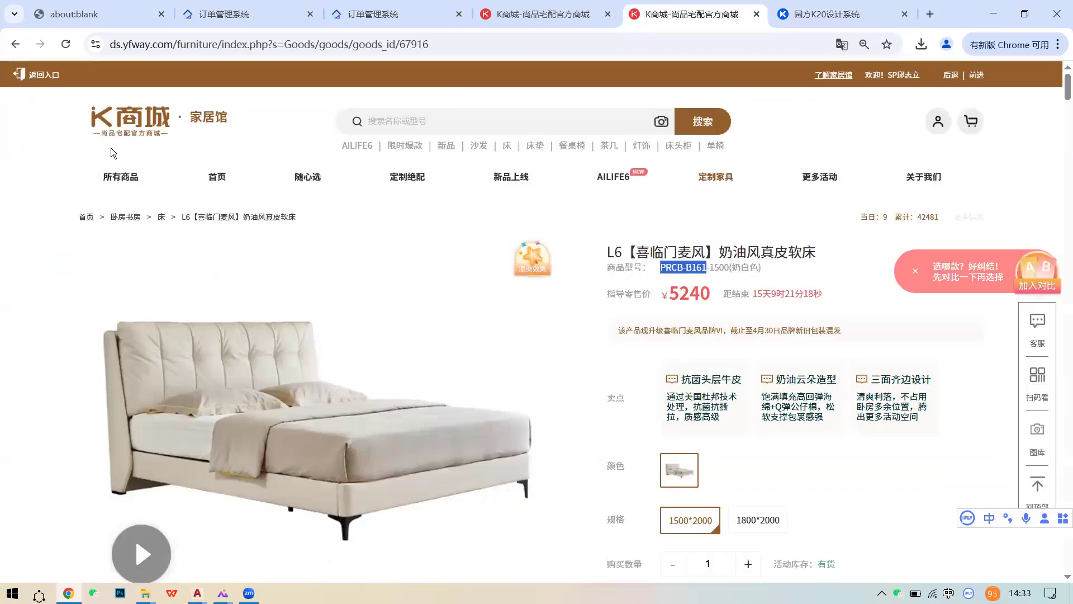
- Go to K商城's sofa listing and copy the electric leather sofa's model number PSFA-459
{"action": "left_click", "coordinate": [15, 45]}
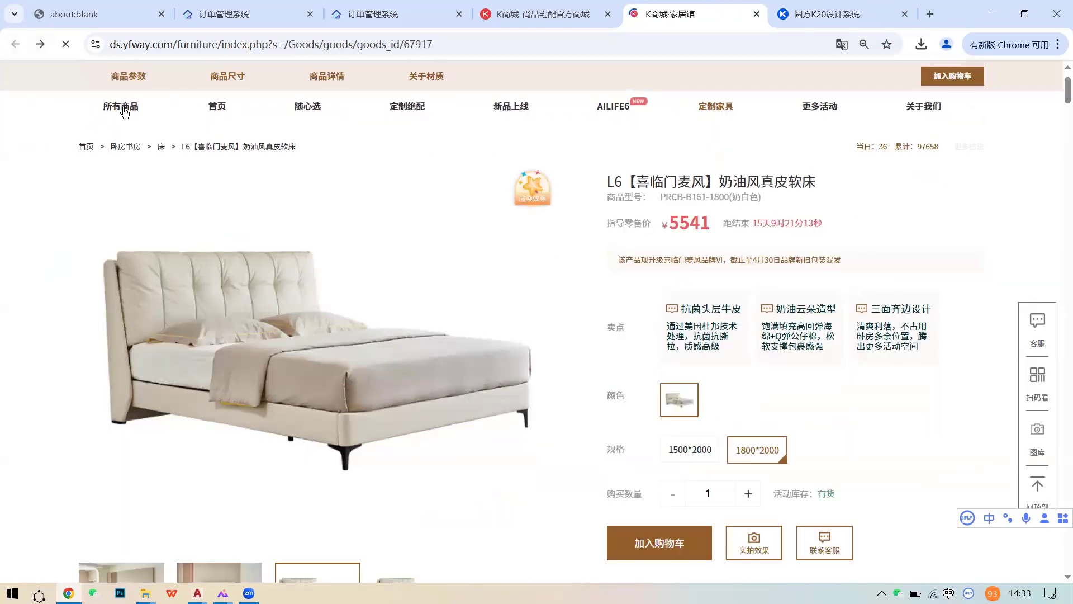
{"action": "mouse_move", "coordinate": [124, 112]}
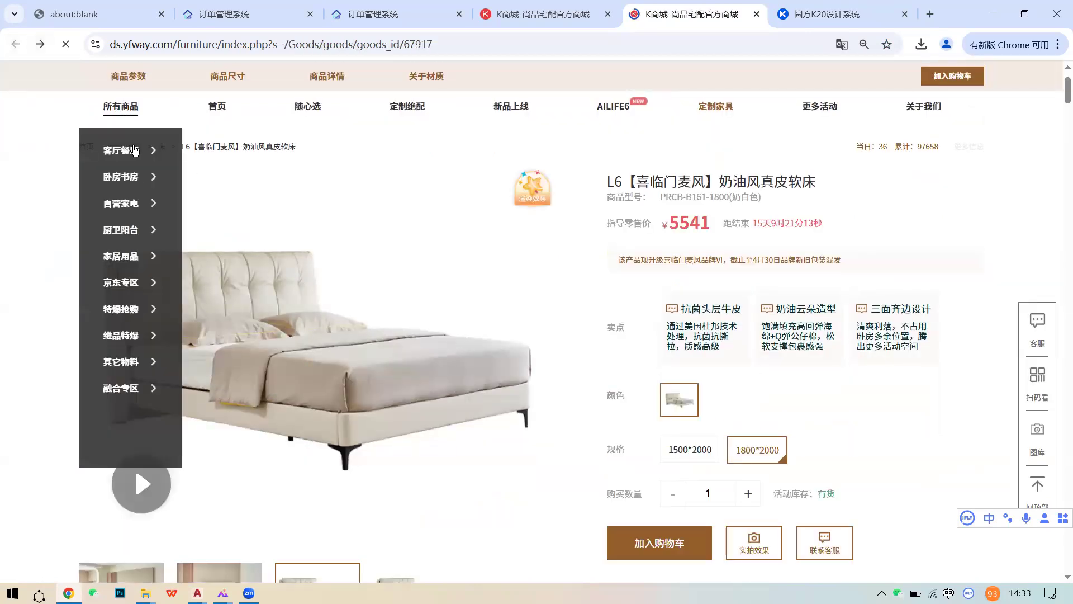
{"action": "mouse_move", "coordinate": [181, 176]}
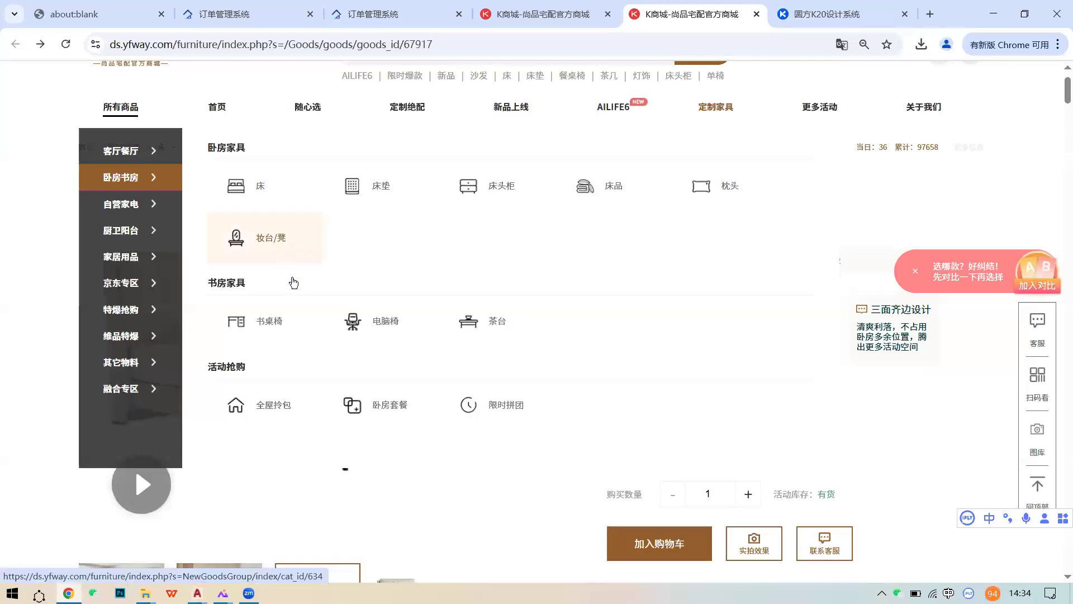
{"action": "scroll", "coordinate": [252, 257], "scroll_direction": "up", "scroll_amount": 2}
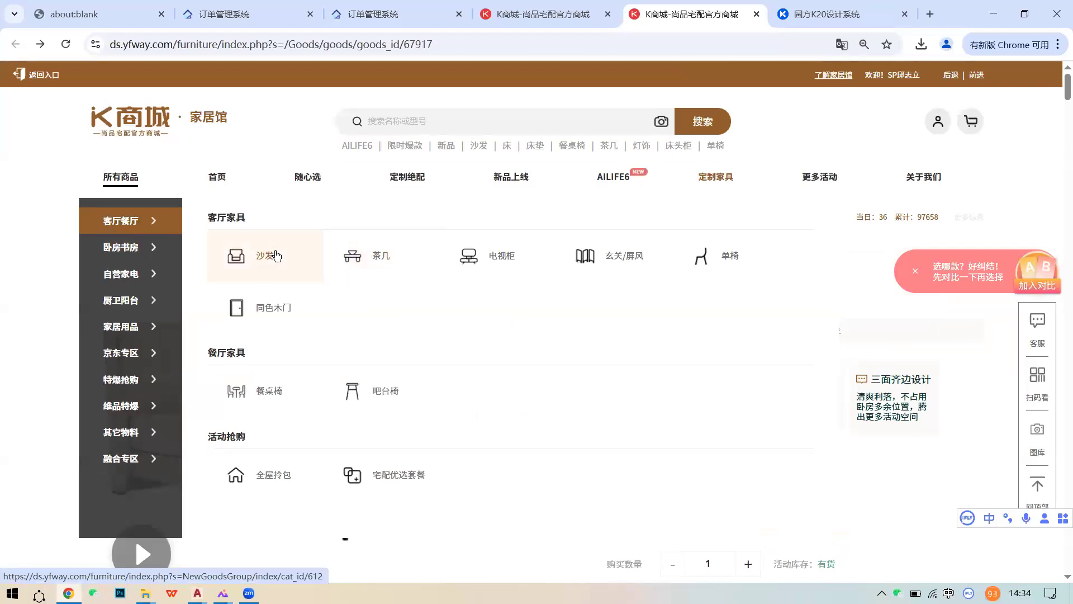
{"action": "left_click", "coordinate": [316, 260]}
{"action": "scroll", "coordinate": [451, 388], "scroll_direction": "down", "scroll_amount": 5}
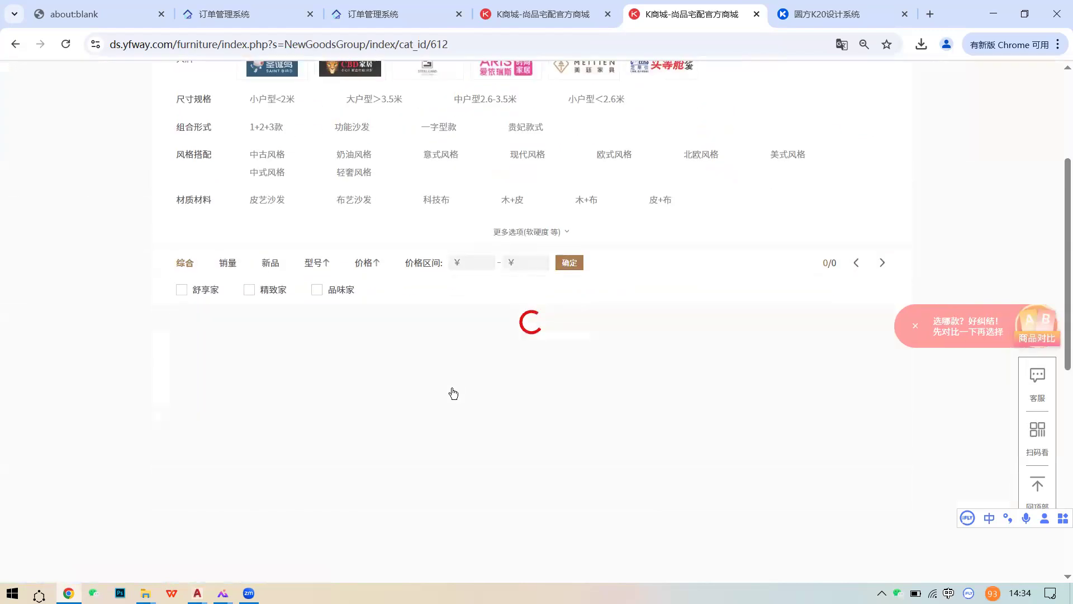
{"action": "left_click", "coordinate": [451, 388]}
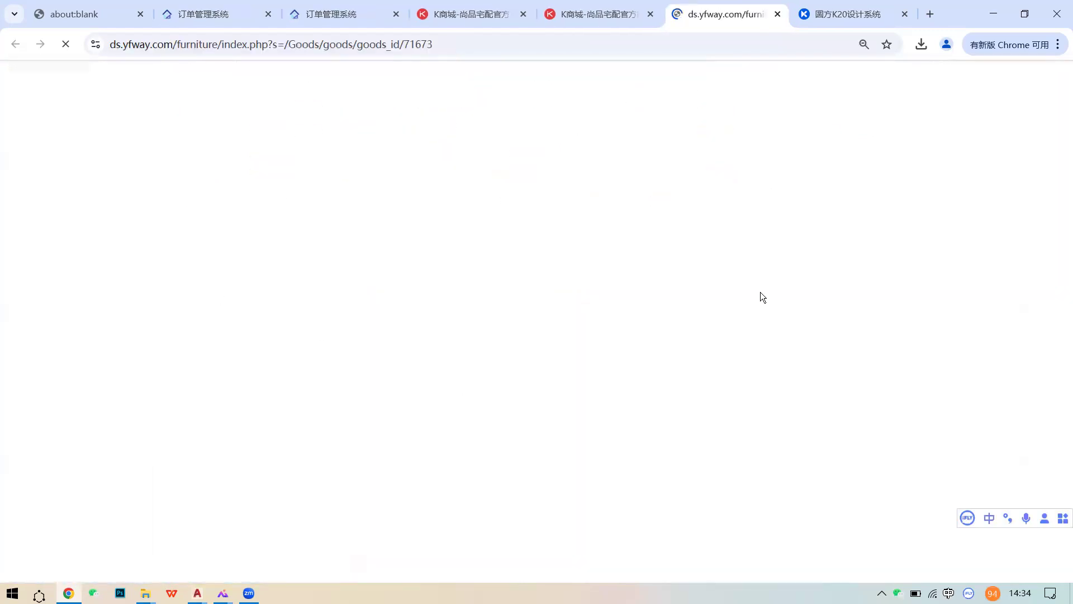
{"action": "left_click_drag", "start_coordinate": [699, 268], "coordinate": [666, 269]}
{"action": "key", "text": "ctrl+c"}
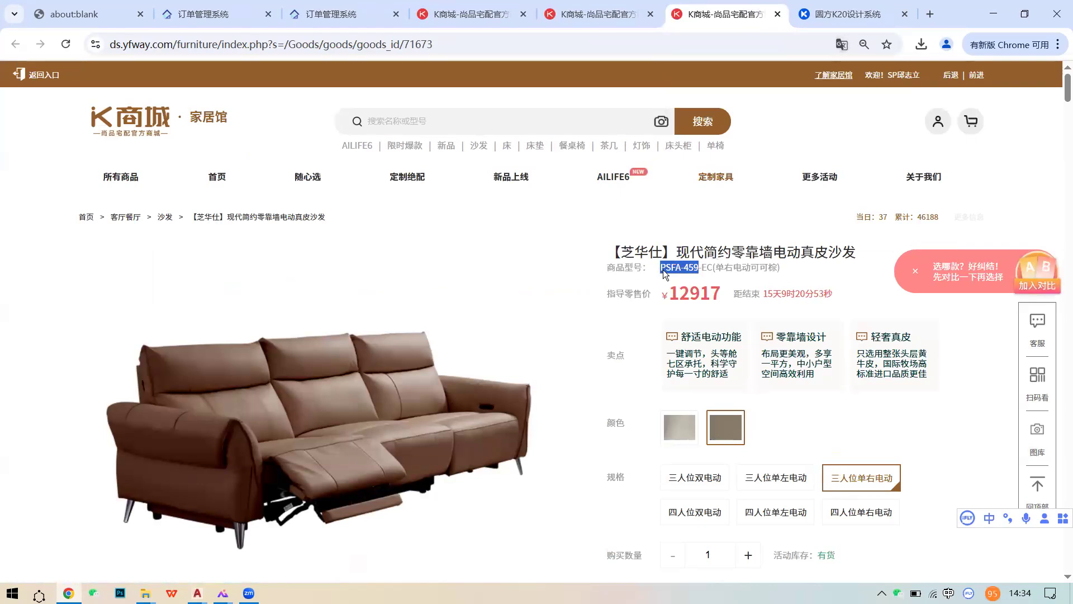
- Search the K20 product catalogue for PSFA-459
{"action": "key", "text": "ctrl+Tab"}
{"action": "left_click", "coordinate": [176, 222]}
{"action": "key", "text": "ctrl+v"}
{"action": "left_click", "coordinate": [248, 222]}
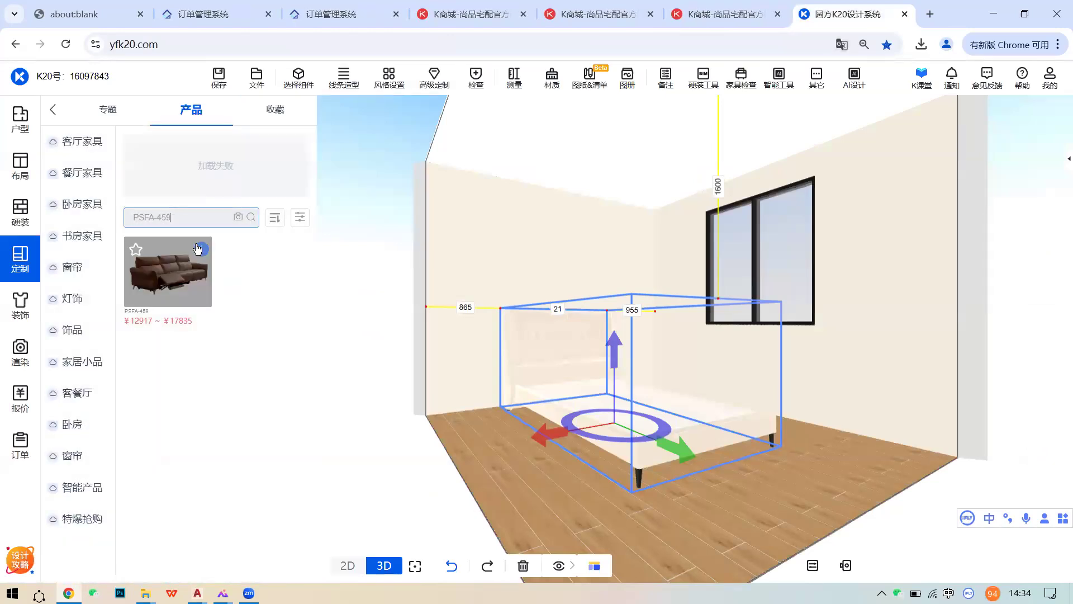
- View the PSFA-459 sofa's details, then open the 定制 > 23卧房单元 > 床 bed catalogue
{"action": "left_click", "coordinate": [198, 249]}
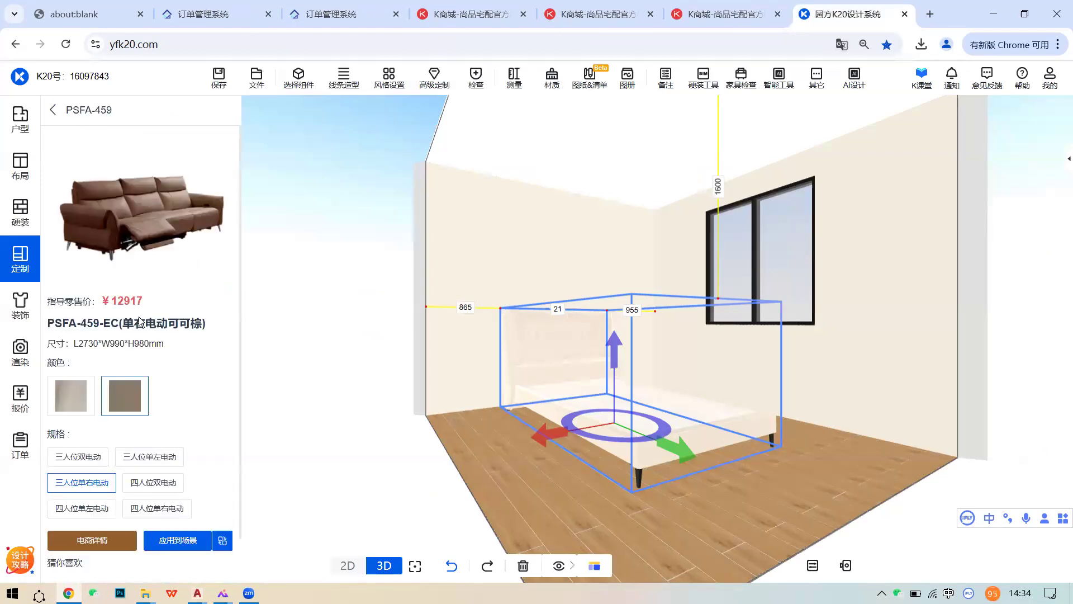
{"action": "left_click", "coordinate": [54, 110]}
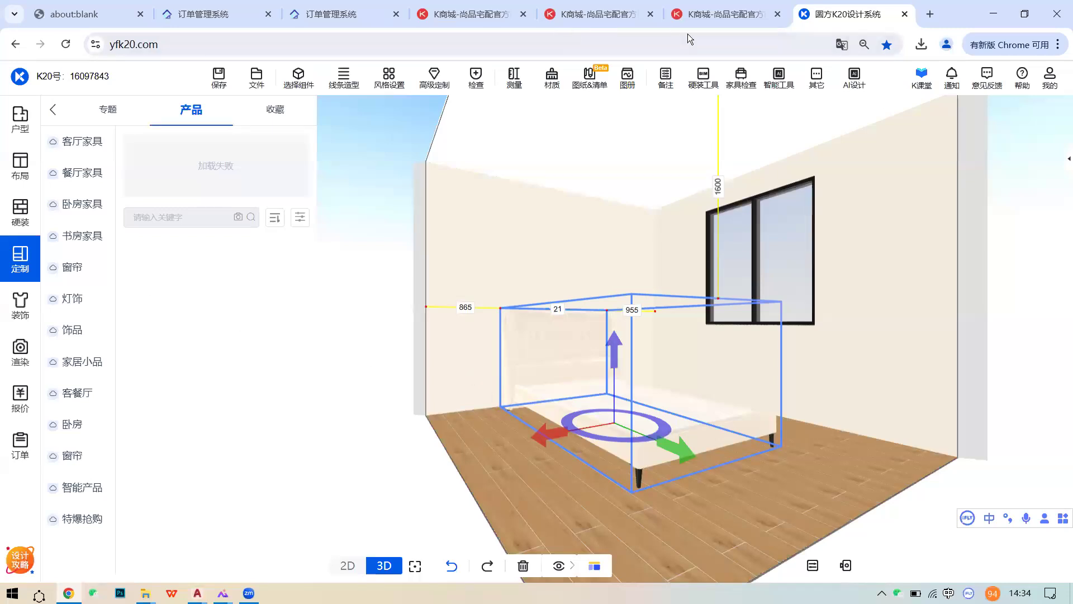
{"action": "left_click", "coordinate": [14, 262]}
{"action": "left_click", "coordinate": [96, 169]}
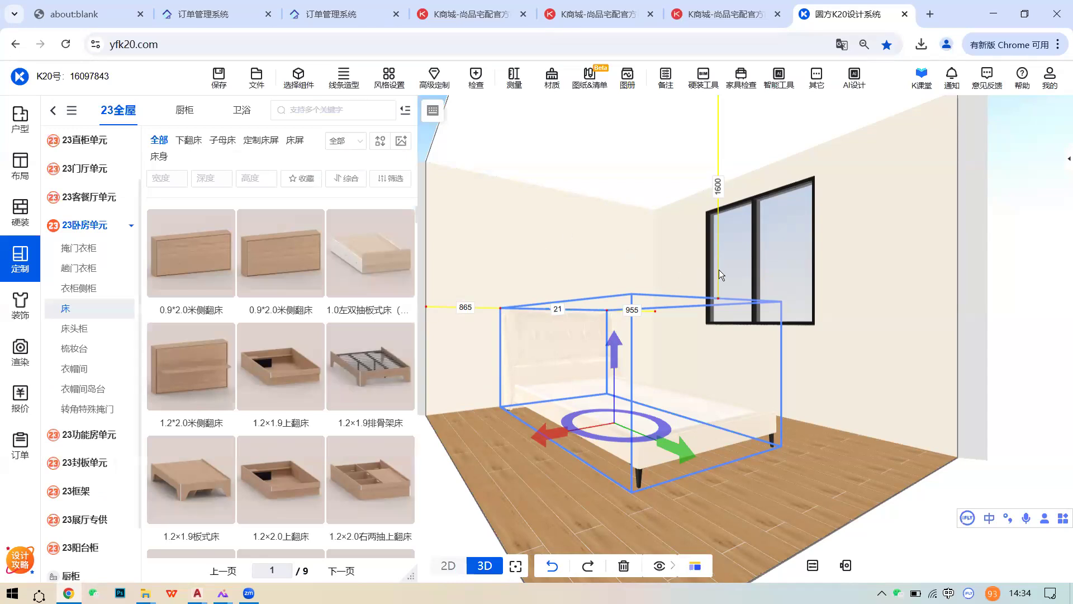
- Deselect the cream bed and pick up the 1.2×1.9排骨架床 from the catalogue
{"action": "left_click", "coordinate": [609, 260]}
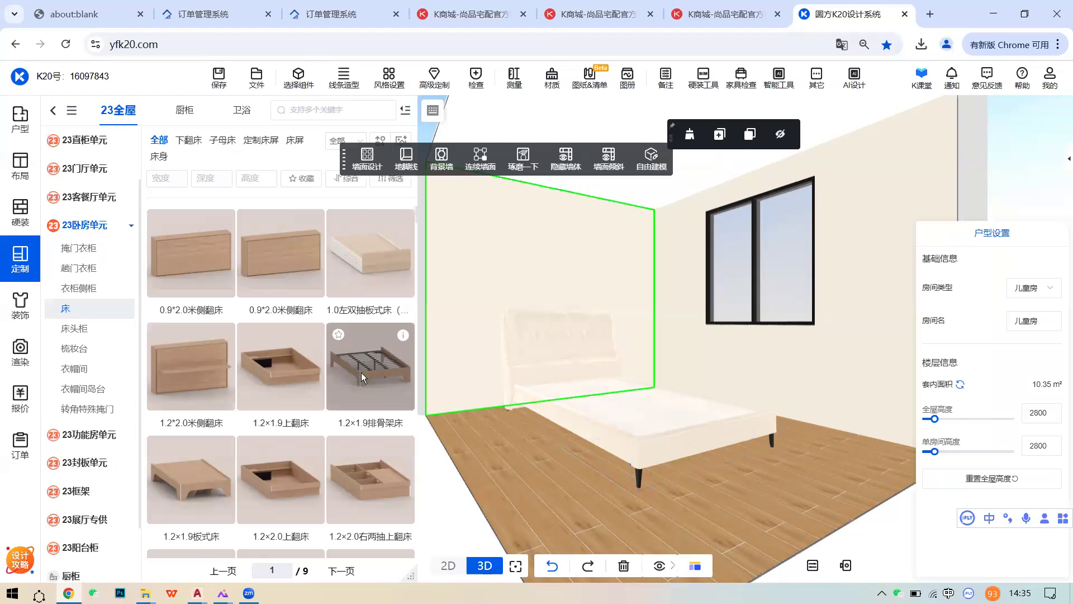
{"action": "left_click", "coordinate": [568, 382]}
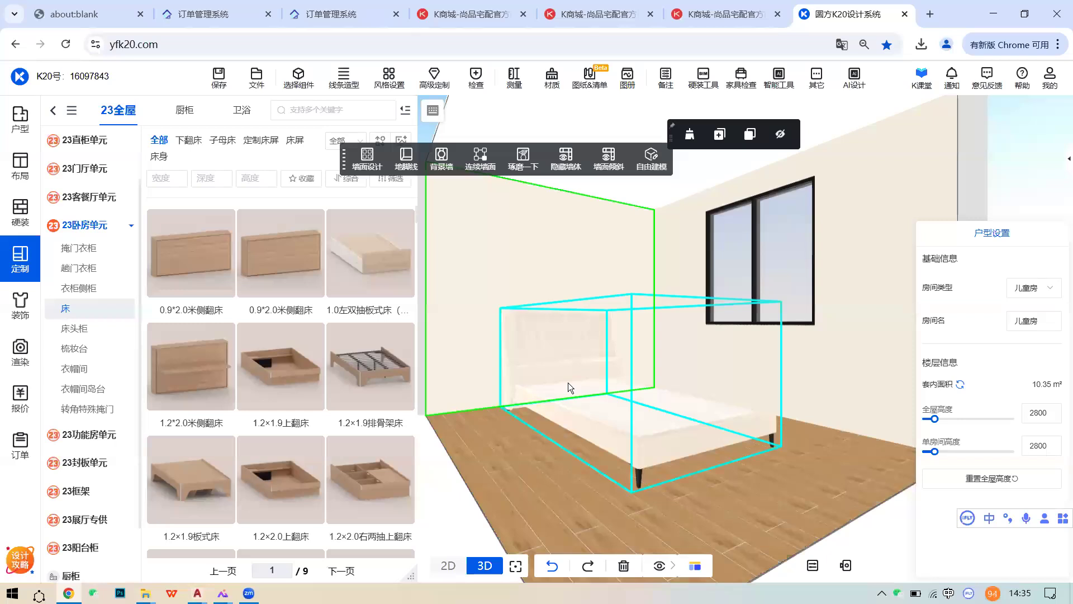
{"action": "scroll", "coordinate": [351, 376], "scroll_direction": "down", "scroll_amount": 1}
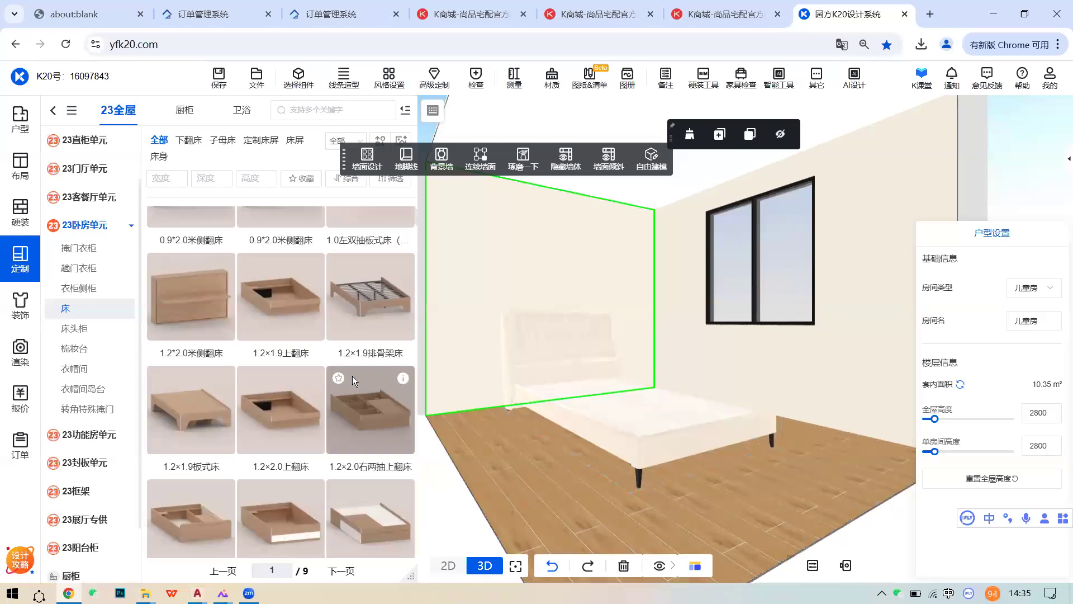
{"action": "scroll", "coordinate": [353, 375], "scroll_direction": "up", "scroll_amount": 1}
{"action": "left_click", "coordinate": [381, 373]}
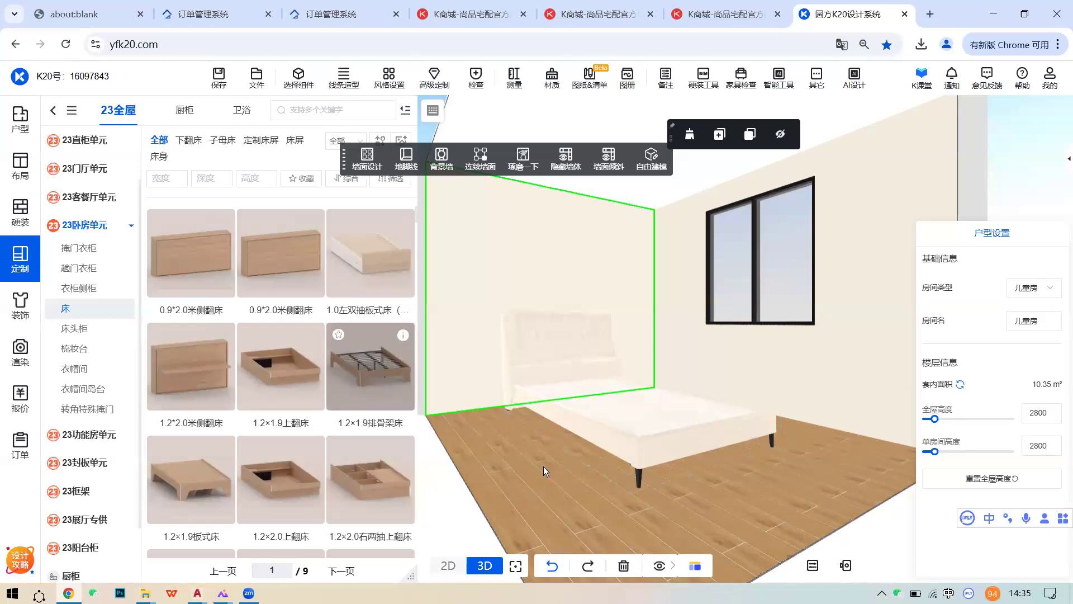
- Drop the 1.2×1.9 slatted bed against the left wall and open its 柜身材质 material choices
{"action": "left_click", "coordinate": [584, 478]}
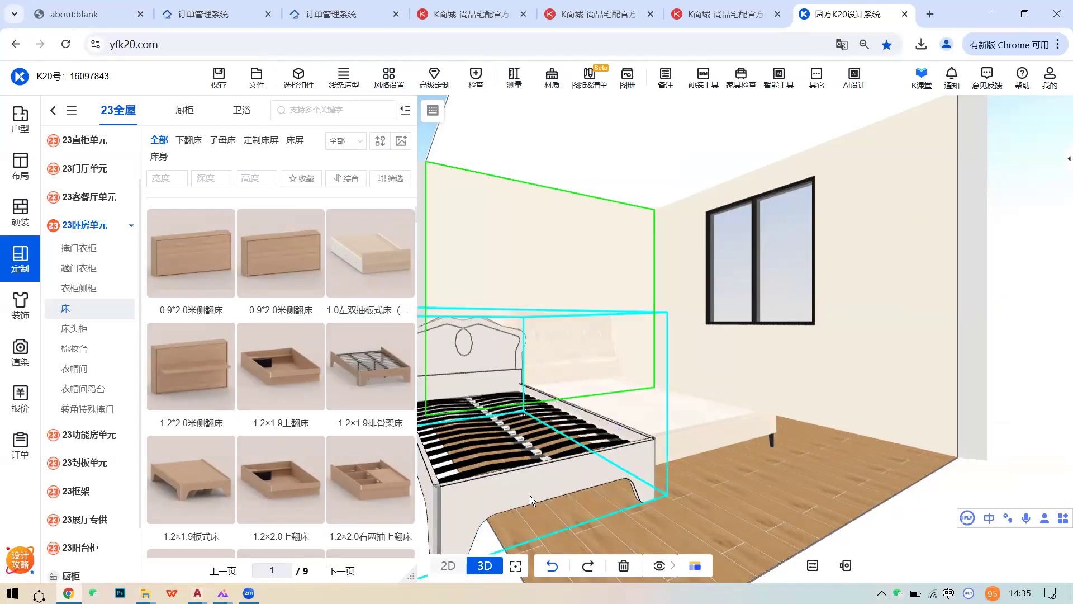
{"action": "left_click", "coordinate": [533, 469]}
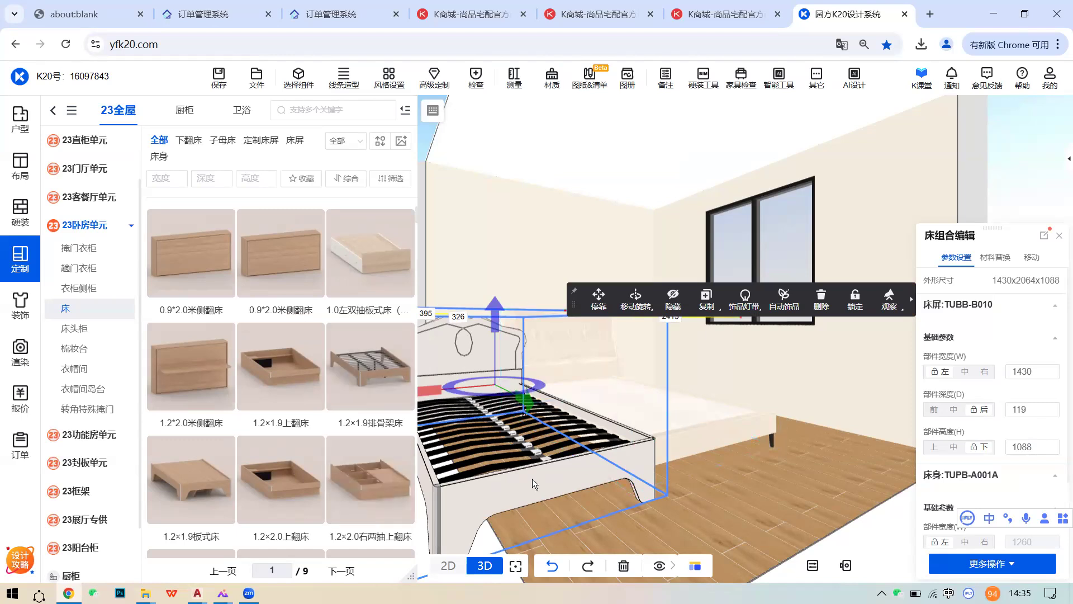
{"action": "left_click", "coordinate": [995, 258]}
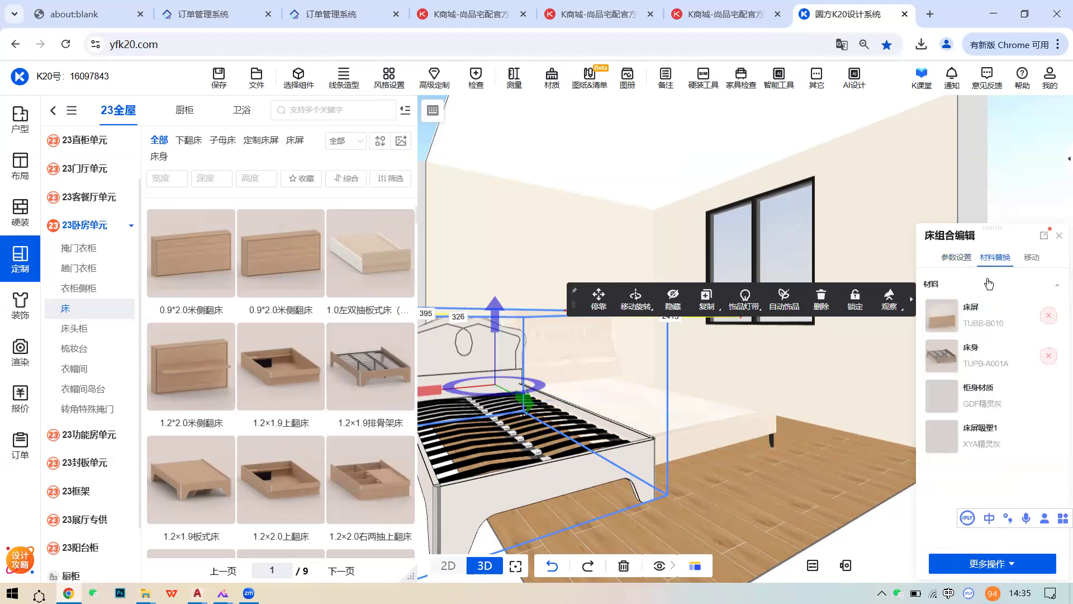
{"action": "left_click", "coordinate": [939, 401]}
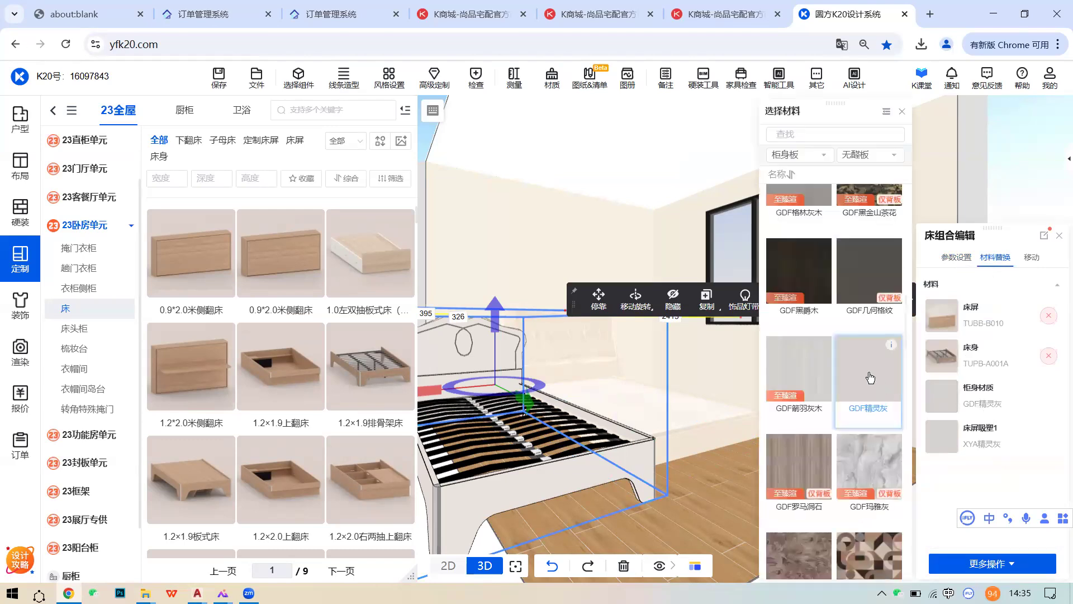
- Apply the GDF波浪玛瑙 tile from the 选择材料 list to the slatted bed's body panels
{"action": "scroll", "coordinate": [870, 379], "scroll_direction": "up", "scroll_amount": 5}
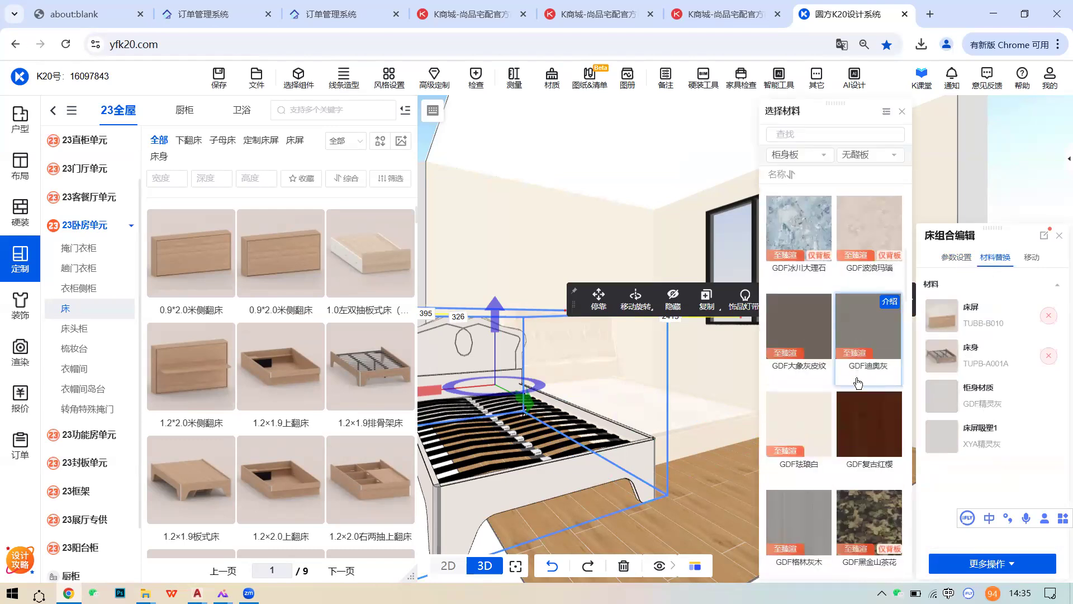
{"action": "scroll", "coordinate": [866, 381], "scroll_direction": "up", "scroll_amount": 2}
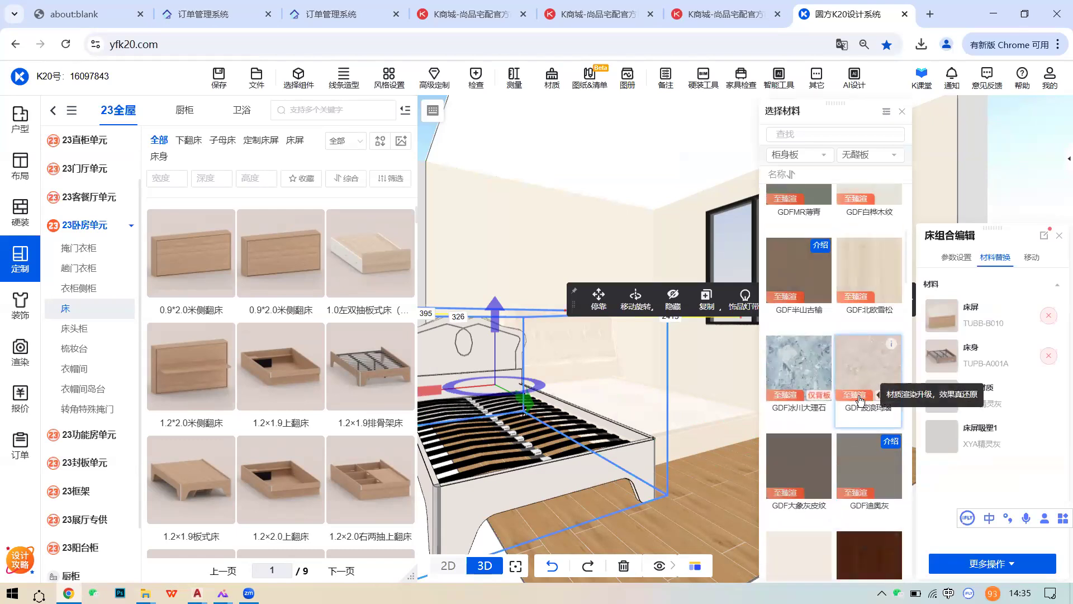
{"action": "scroll", "coordinate": [832, 402], "scroll_direction": "up", "scroll_amount": 1}
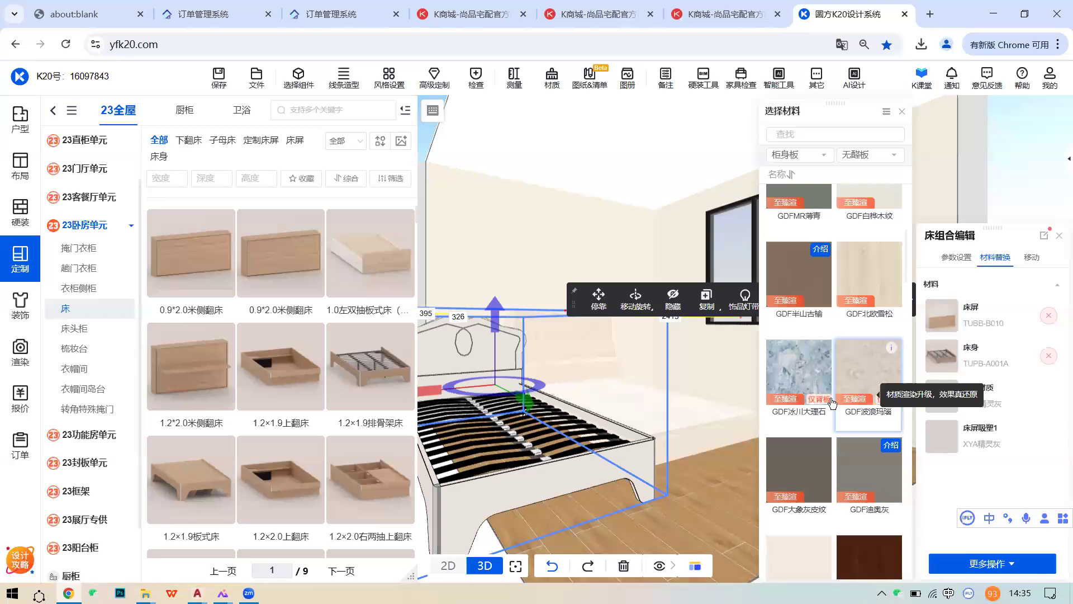
{"action": "scroll", "coordinate": [833, 403], "scroll_direction": "up", "scroll_amount": 2}
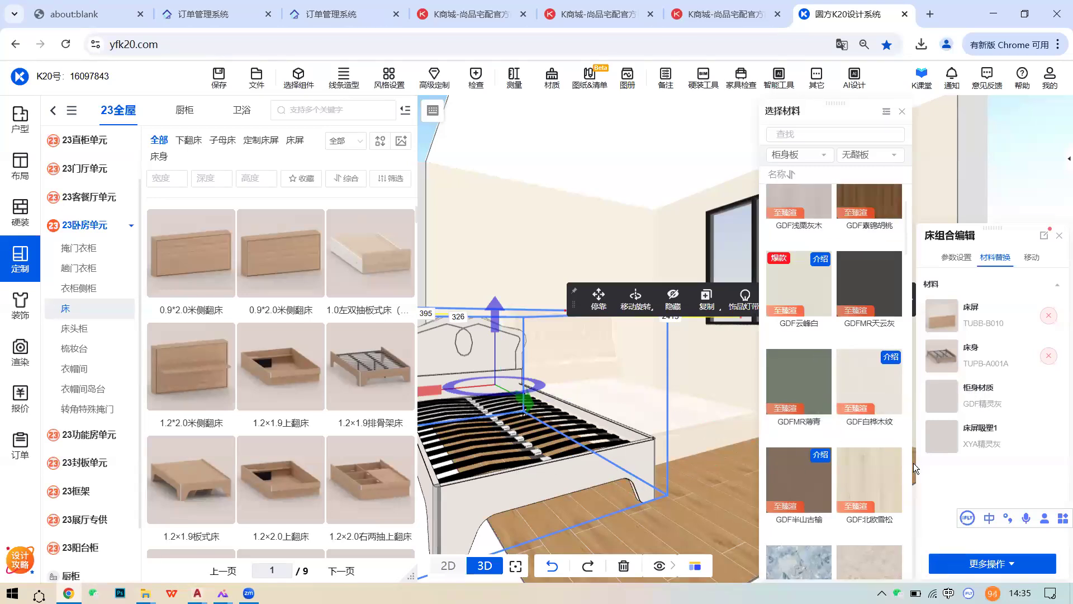
{"action": "scroll", "coordinate": [807, 372], "scroll_direction": "down", "scroll_amount": 2}
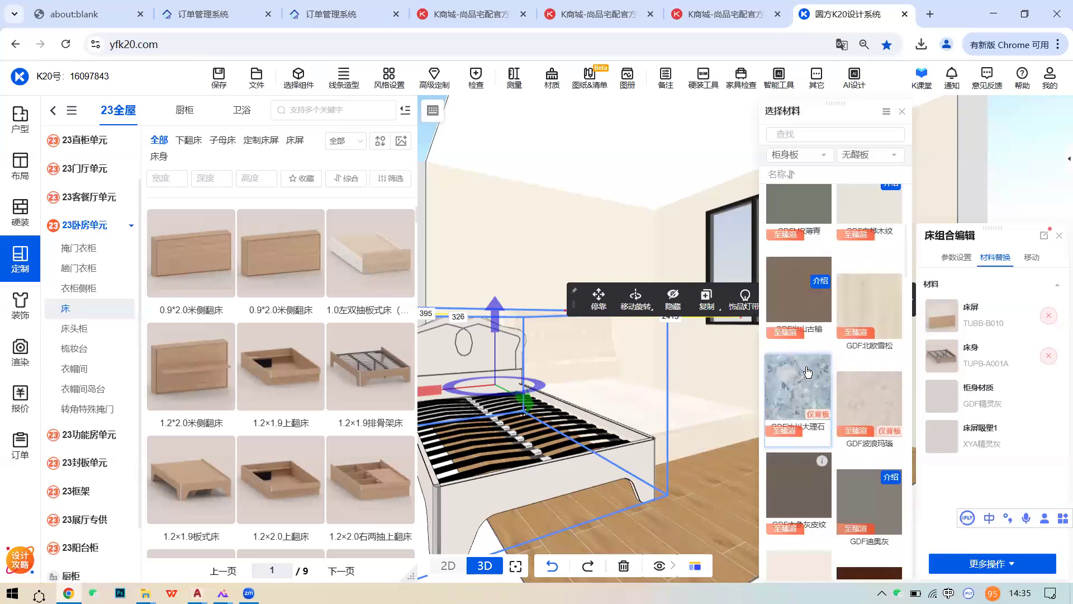
{"action": "left_click", "coordinate": [864, 363]}
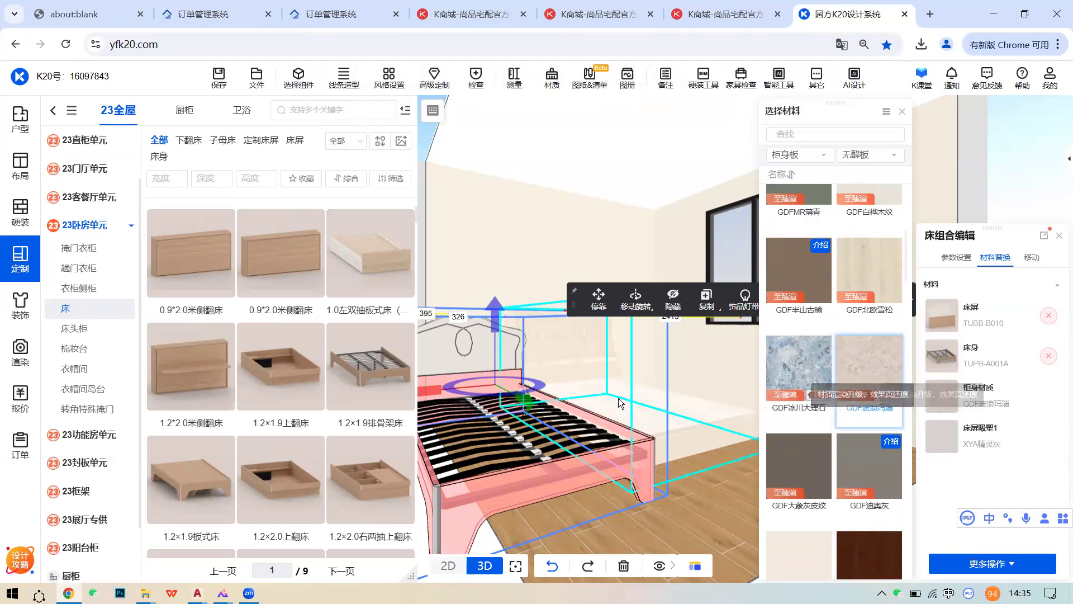
{"action": "scroll", "coordinate": [638, 403], "scroll_direction": "down", "scroll_amount": 3}
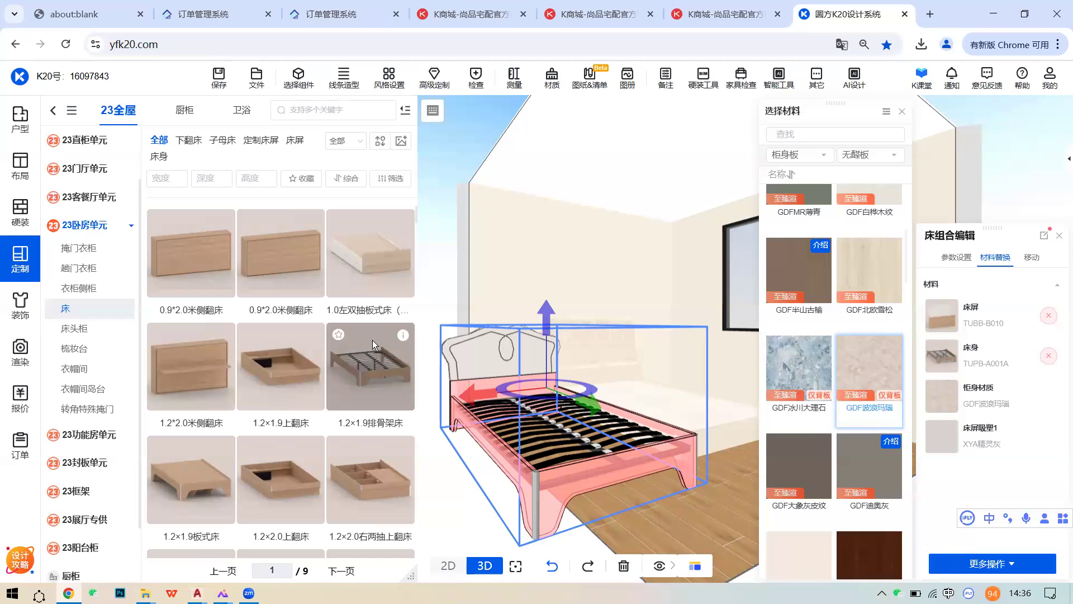
- Change the slatted bed's carcass material to GDF箭羽灰木 after briefly trying GDF几何格纹
{"action": "left_click", "coordinate": [870, 457]}
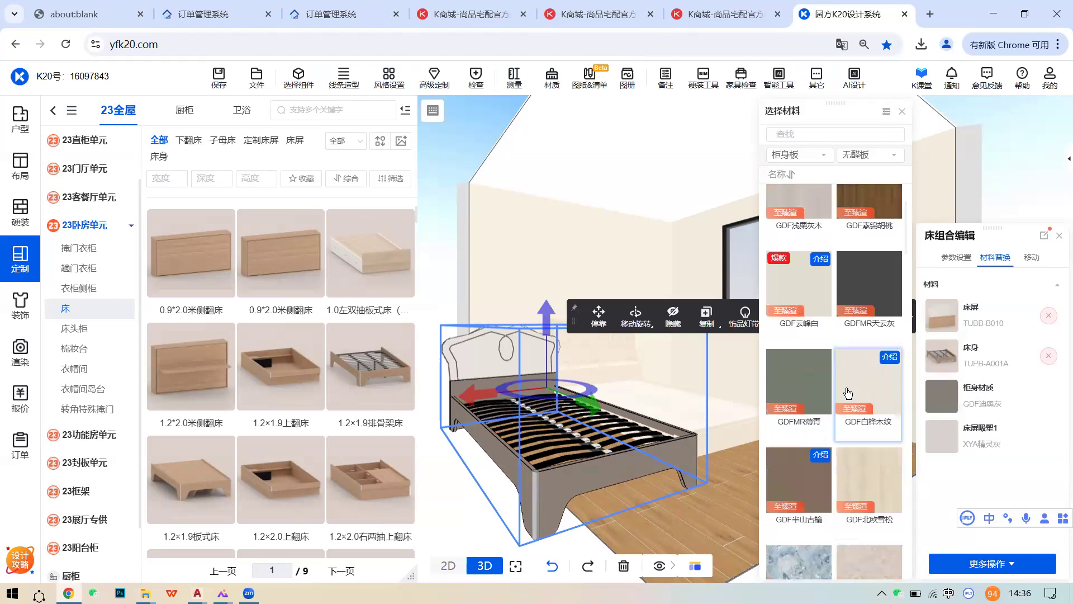
{"action": "scroll", "coordinate": [848, 388], "scroll_direction": "up", "scroll_amount": 5}
{"action": "scroll", "coordinate": [836, 408], "scroll_direction": "down", "scroll_amount": 2}
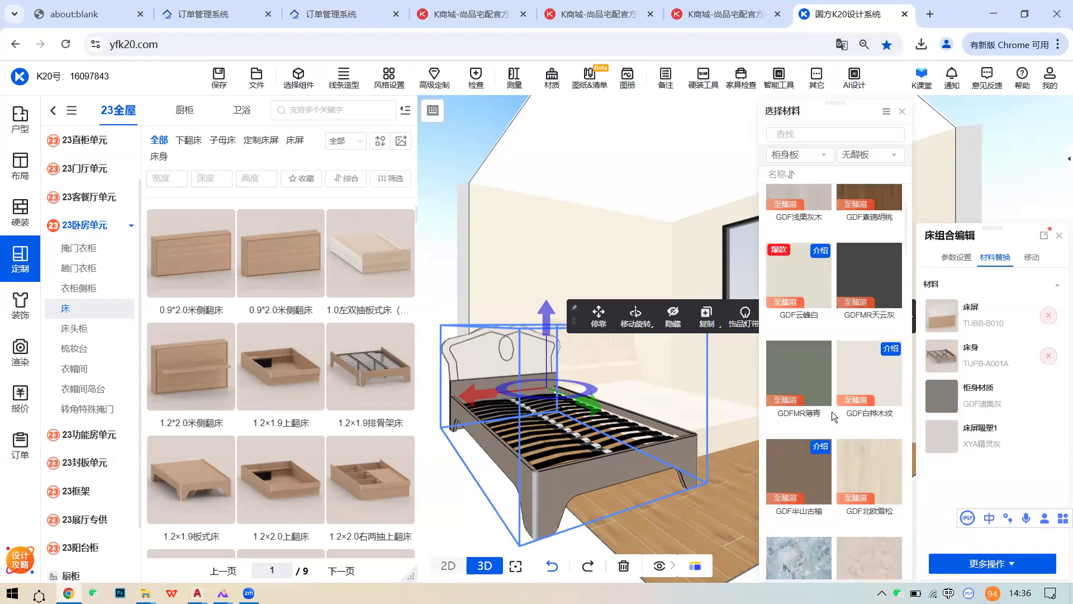
{"action": "scroll", "coordinate": [871, 419], "scroll_direction": "down", "scroll_amount": 2}
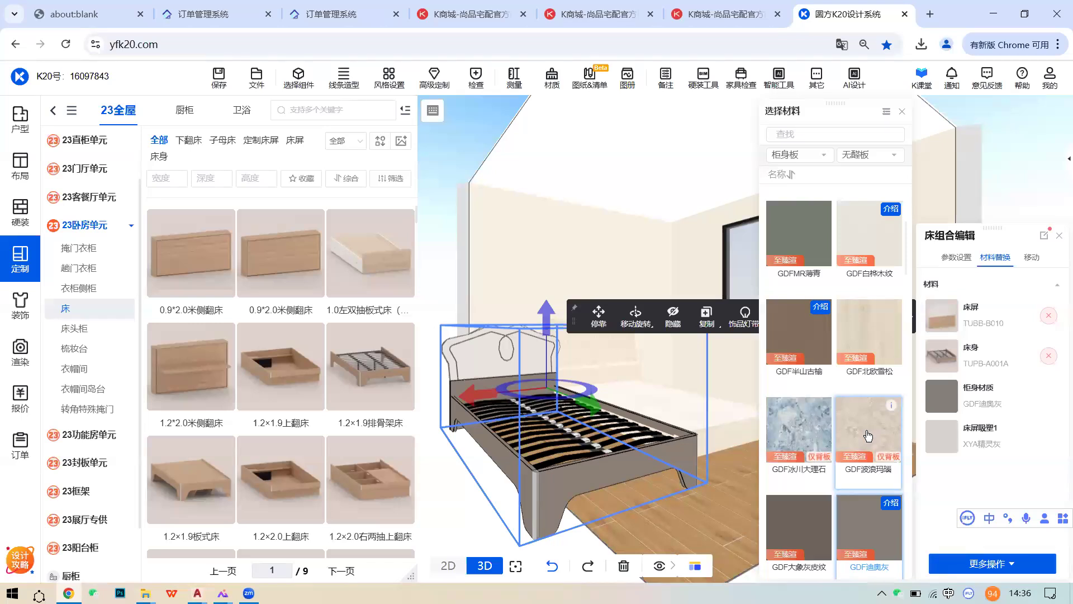
{"action": "scroll", "coordinate": [849, 402], "scroll_direction": "up", "scroll_amount": 4}
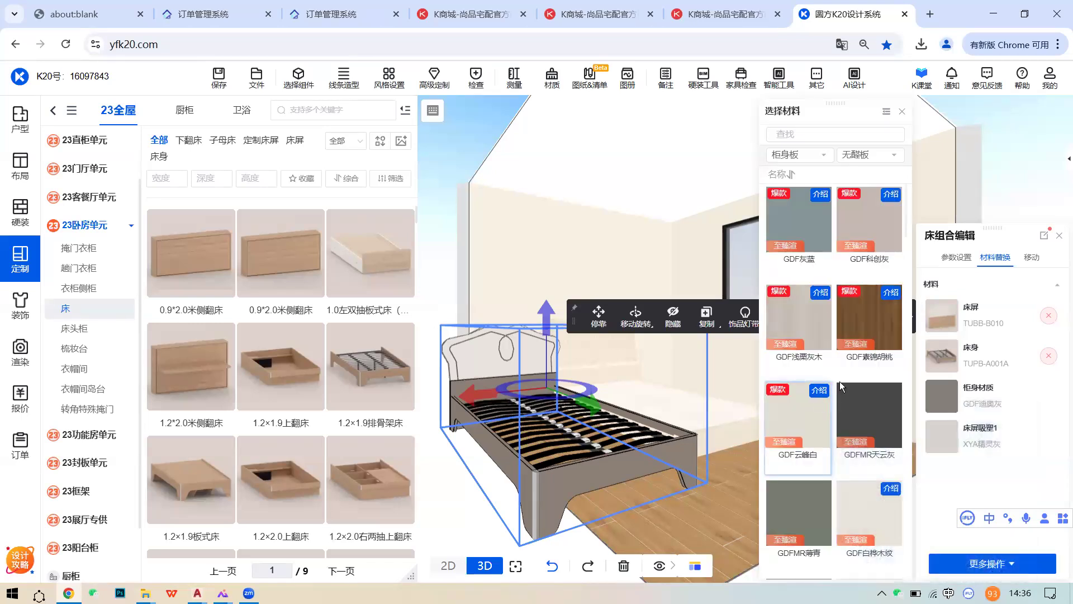
{"action": "scroll", "coordinate": [872, 430], "scroll_direction": "down", "scroll_amount": 4}
{"action": "scroll", "coordinate": [880, 442], "scroll_direction": "down", "scroll_amount": 5}
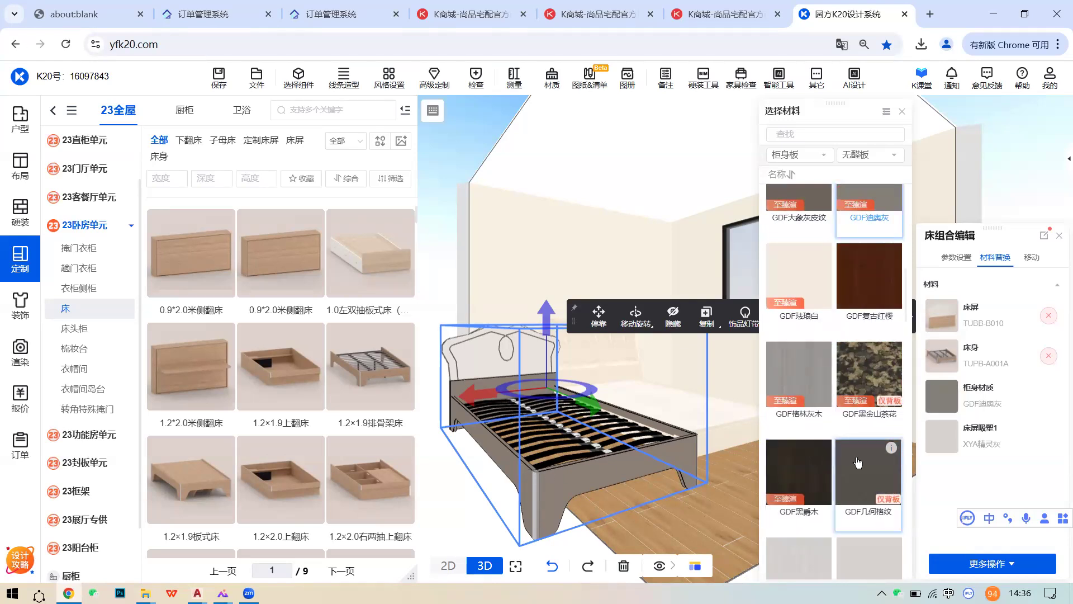
{"action": "scroll", "coordinate": [863, 447], "scroll_direction": "down", "scroll_amount": 3}
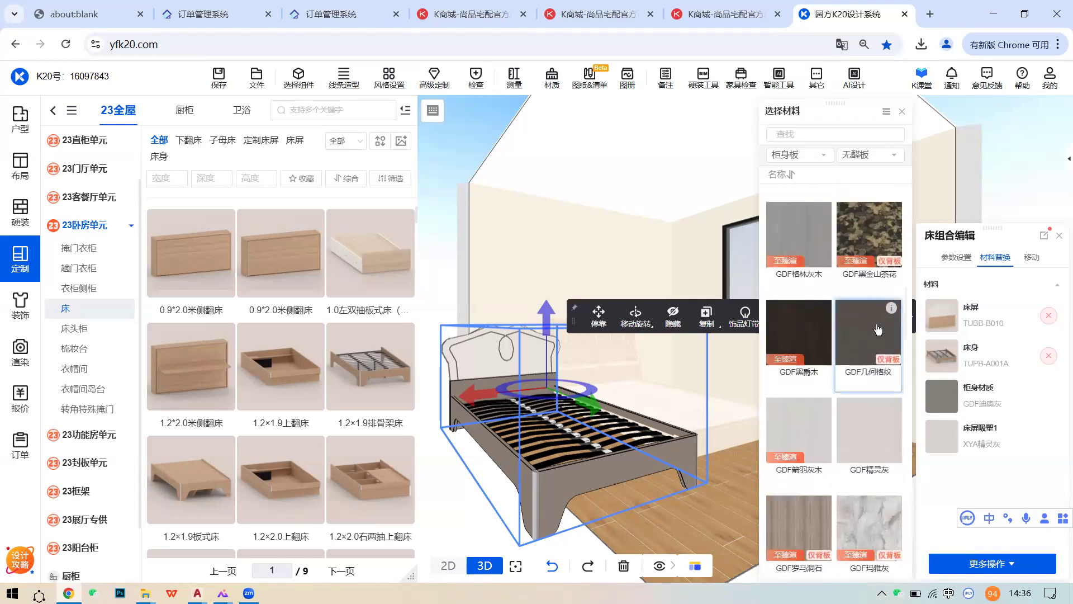
{"action": "left_click", "coordinate": [855, 340]}
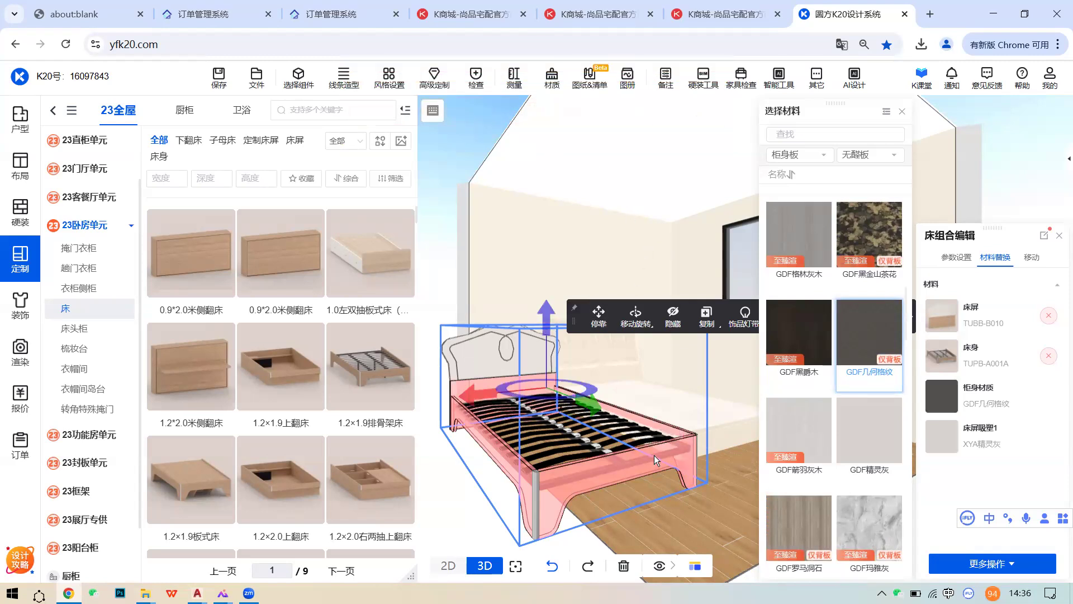
{"action": "left_click", "coordinate": [805, 423]}
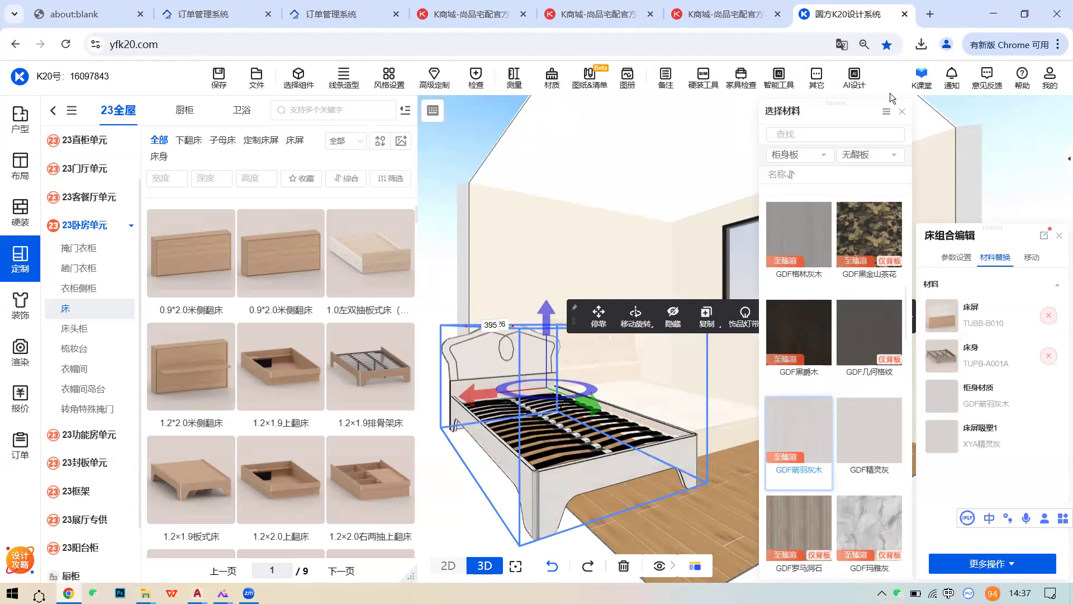
{"action": "left_click", "coordinate": [645, 424]}
- Delete the slatted bed and set another bed against the wall below the window
{"action": "right_click_drag", "start_coordinate": [644, 424], "coordinate": [745, 437]}
{"action": "left_click", "coordinate": [694, 474]}
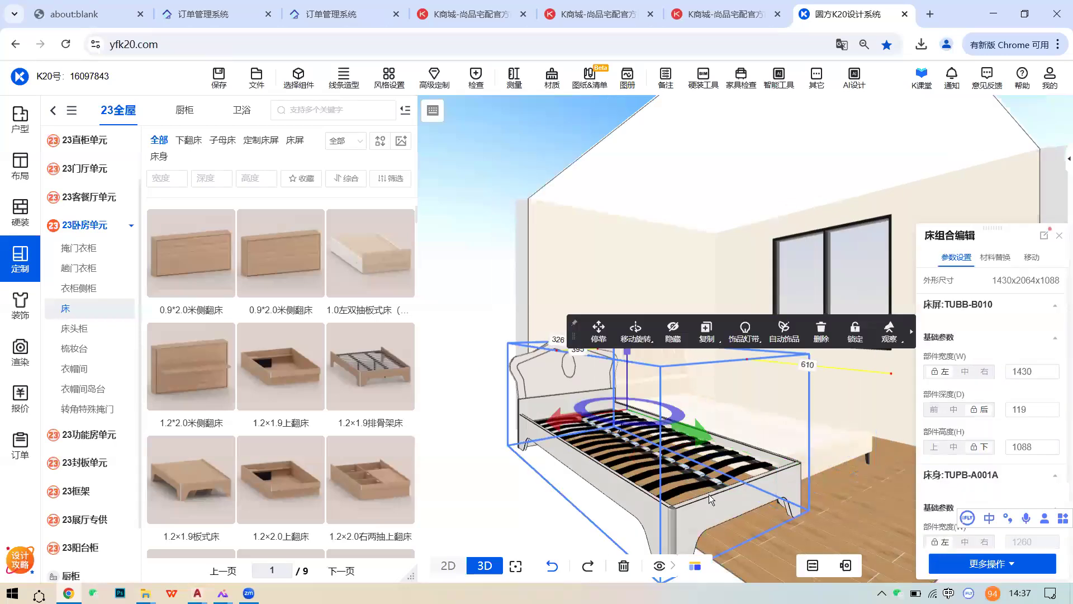
{"action": "left_click", "coordinate": [819, 333]}
{"action": "left_click", "coordinate": [164, 363]}
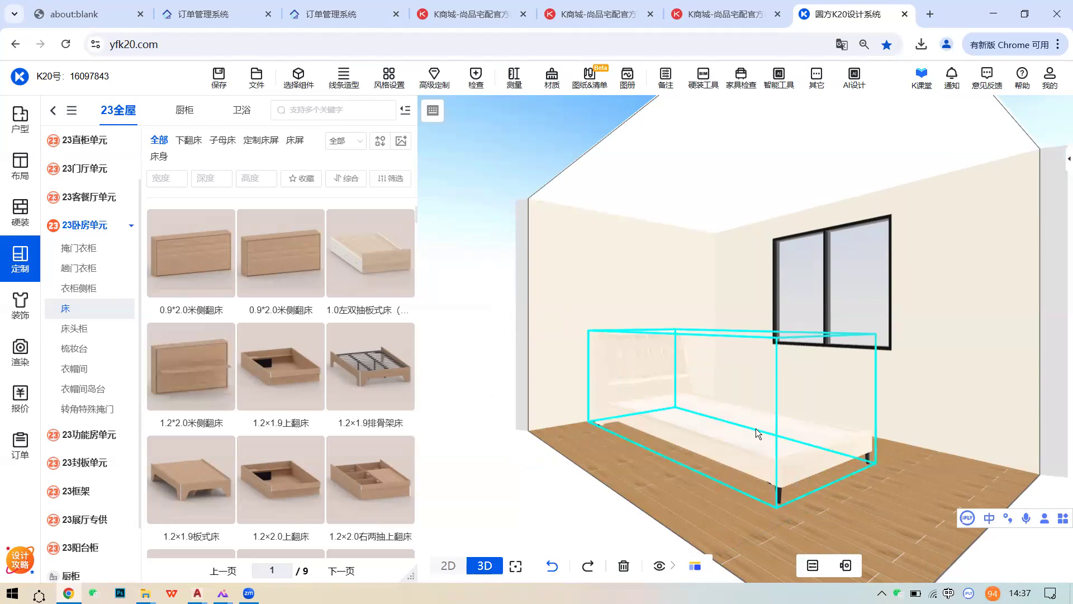
{"action": "left_click", "coordinate": [786, 409]}
- In K商城, close the sofa pages and open the M8 鲸跃 真皮灯带床 product page
{"action": "left_click", "coordinate": [667, 26]}
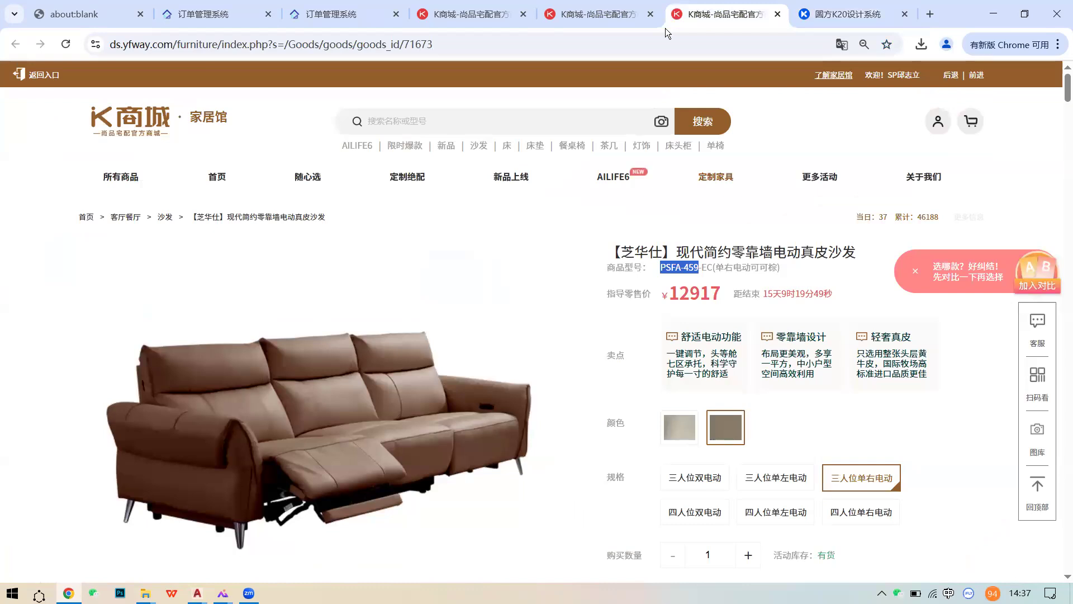
{"action": "key", "text": "ctrl+w"}
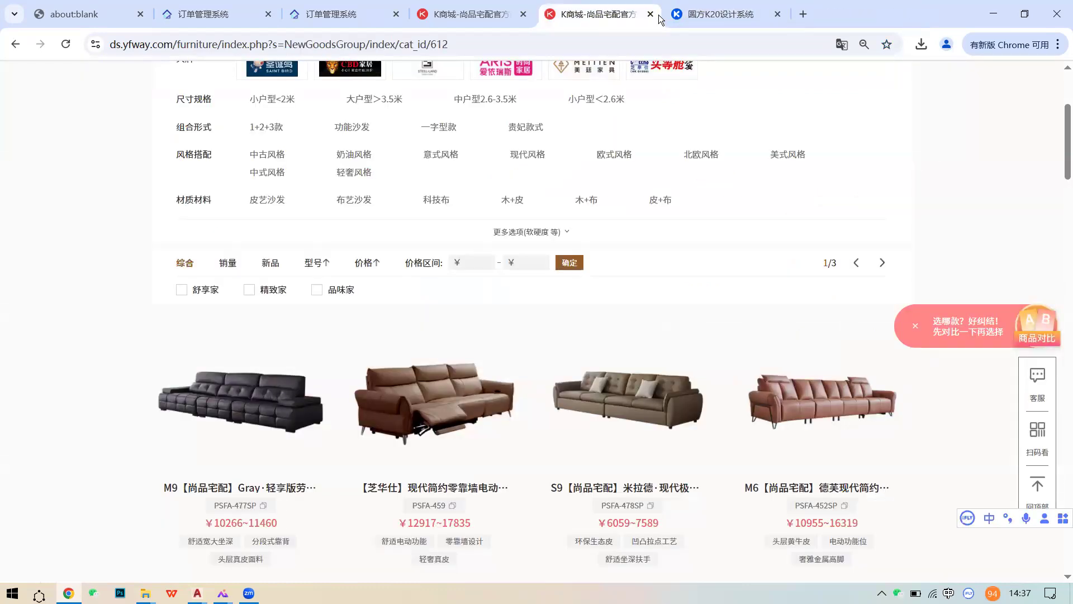
{"action": "left_click", "coordinate": [650, 14]}
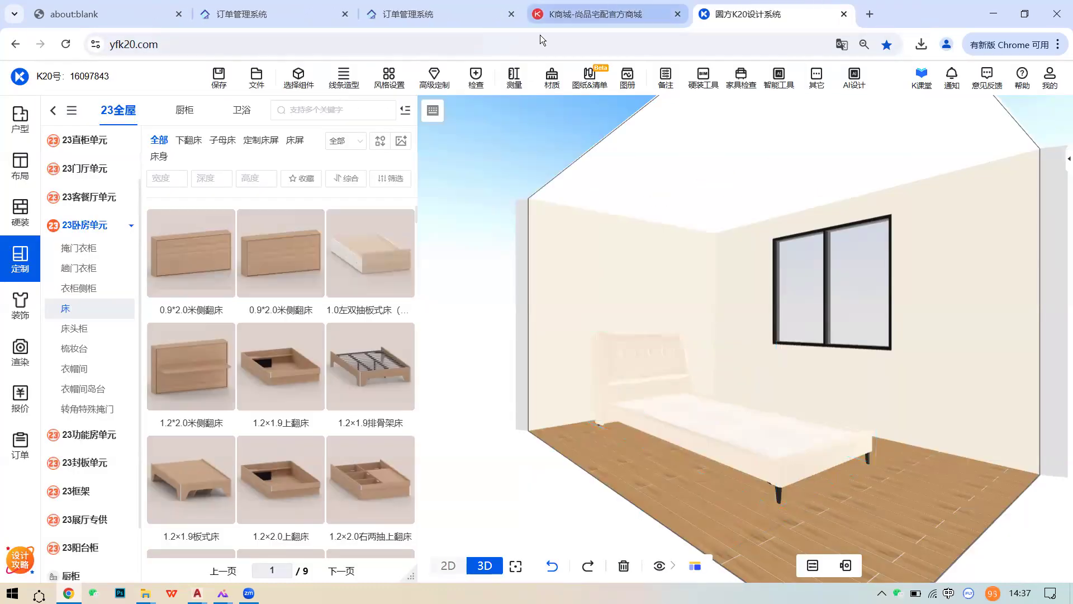
{"action": "left_click", "coordinate": [561, 15]}
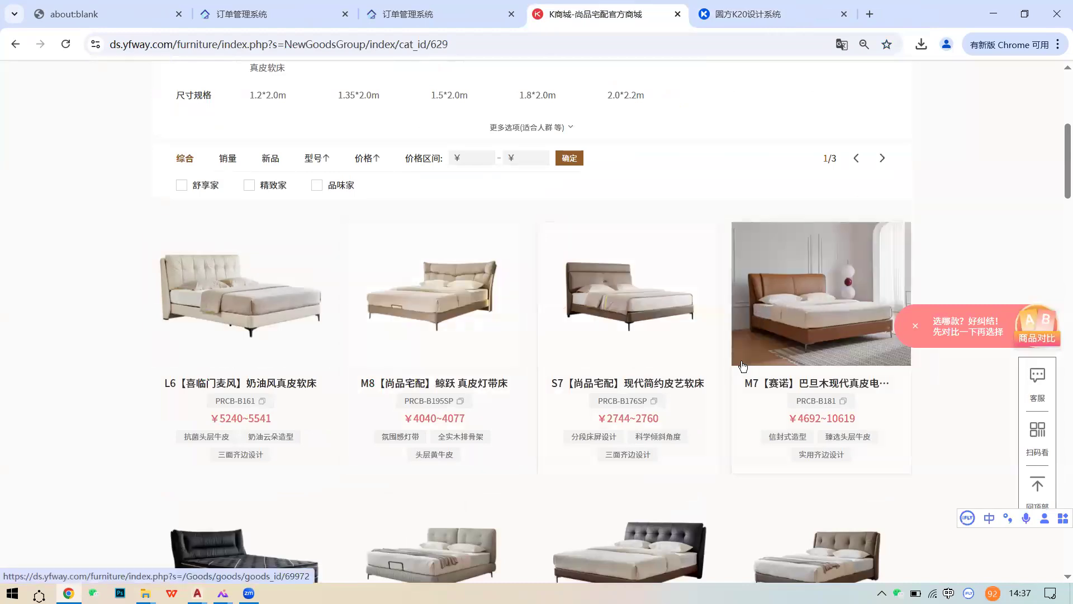
{"action": "left_click", "coordinate": [469, 317]}
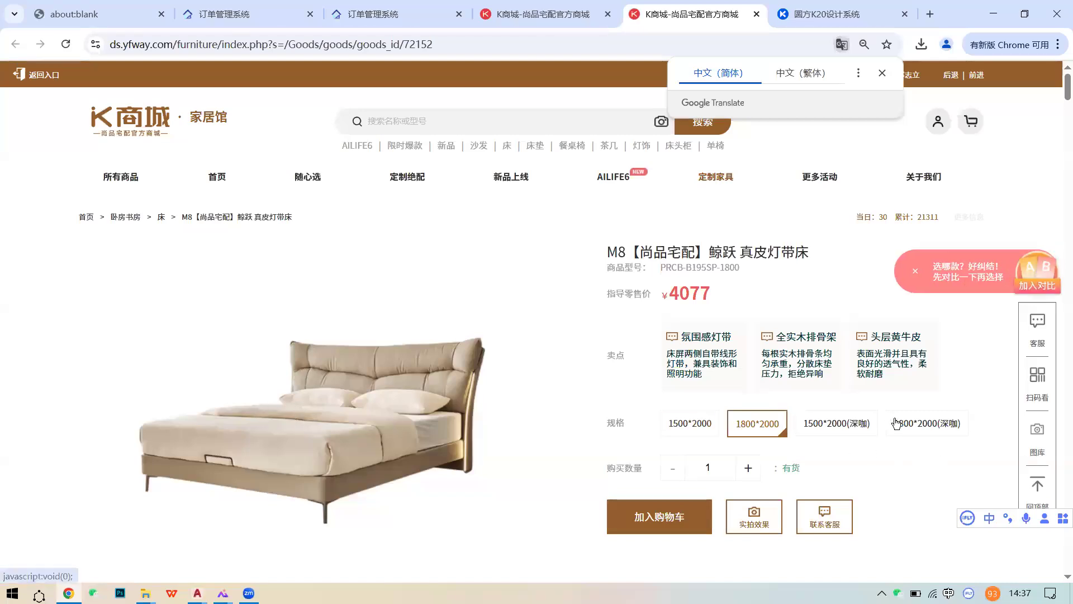
- Choose the M8 bed's 1500*2000(深咖) variant and bring up its 实拍效果 photo page
{"action": "left_click", "coordinate": [831, 428]}
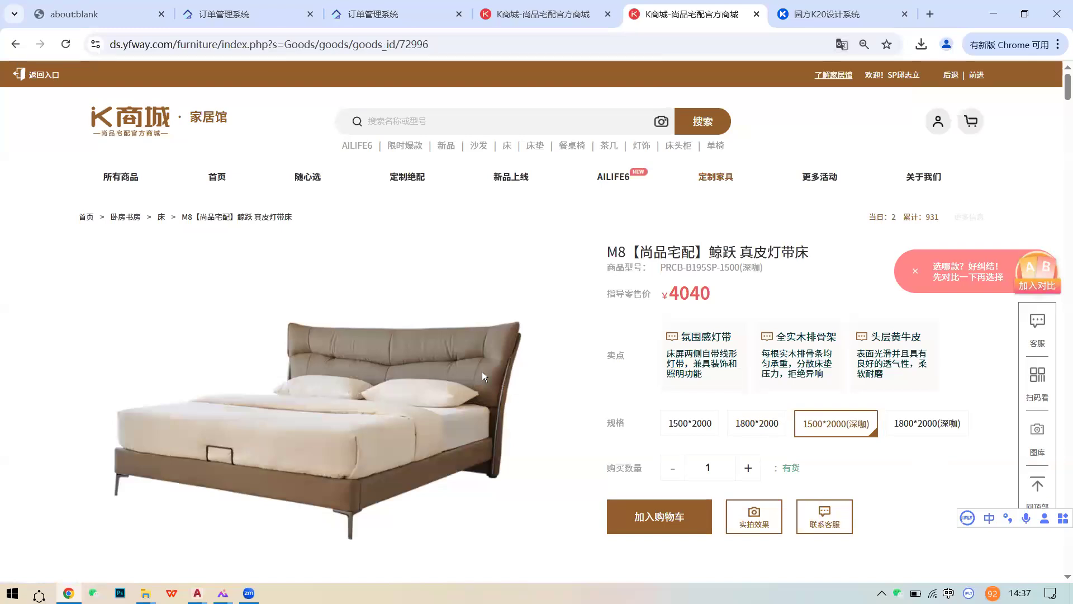
{"action": "scroll", "coordinate": [603, 467], "scroll_direction": "down", "scroll_amount": 1}
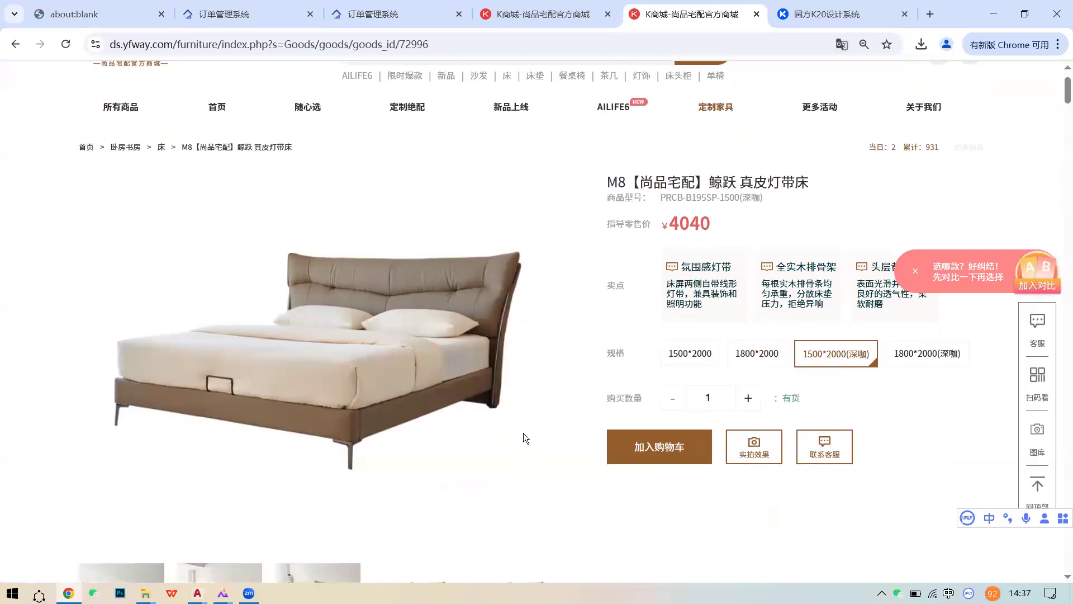
{"action": "scroll", "coordinate": [523, 432], "scroll_direction": "down", "scroll_amount": 1}
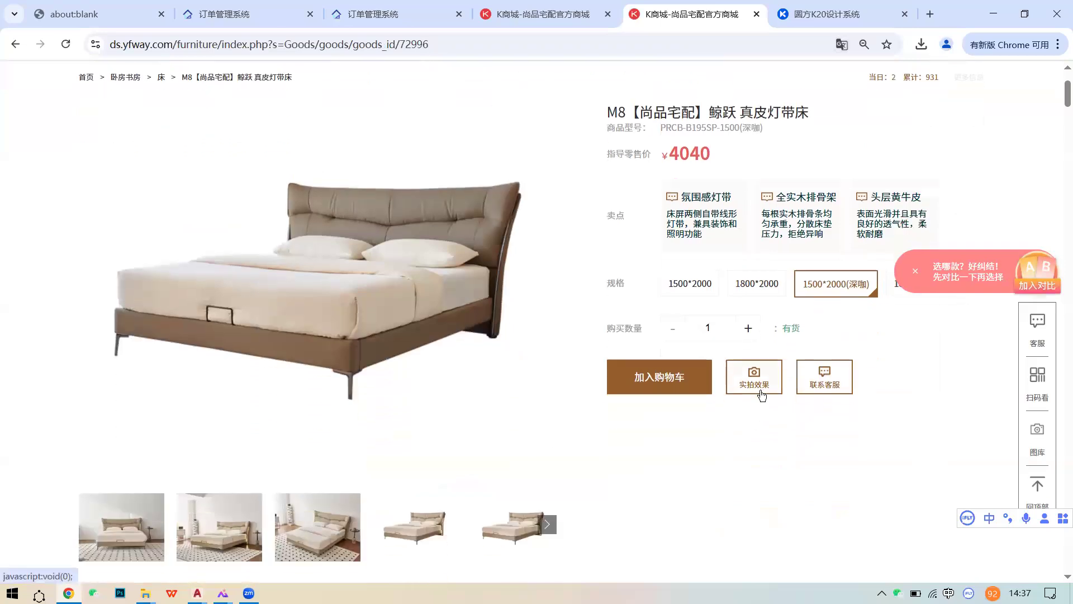
{"action": "left_click", "coordinate": [760, 391]}
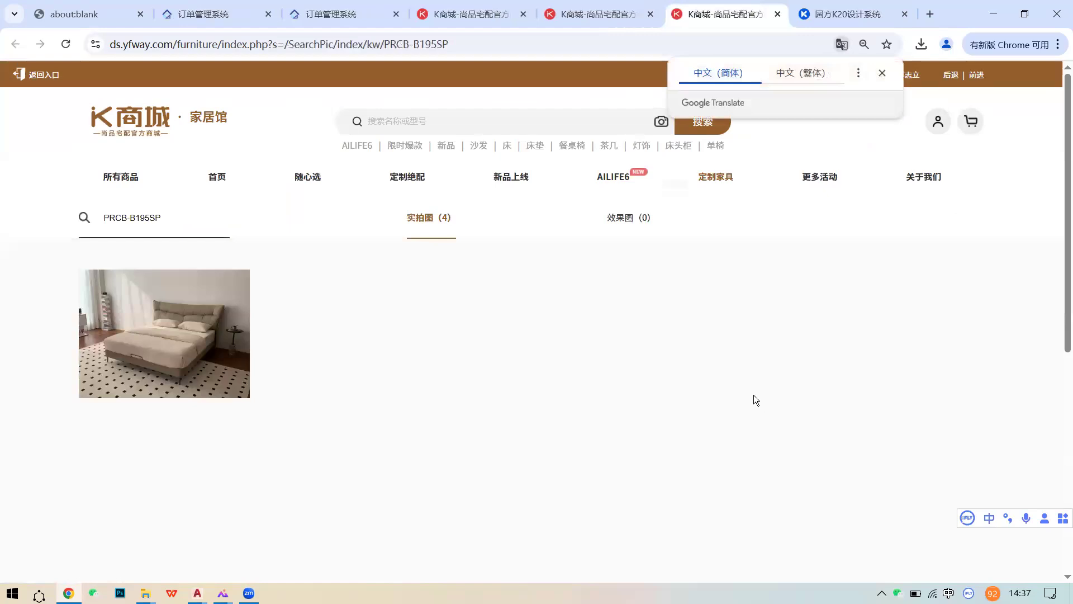
- Enlarge and page through all four real photos of the M8 bed
{"action": "left_click", "coordinate": [152, 352]}
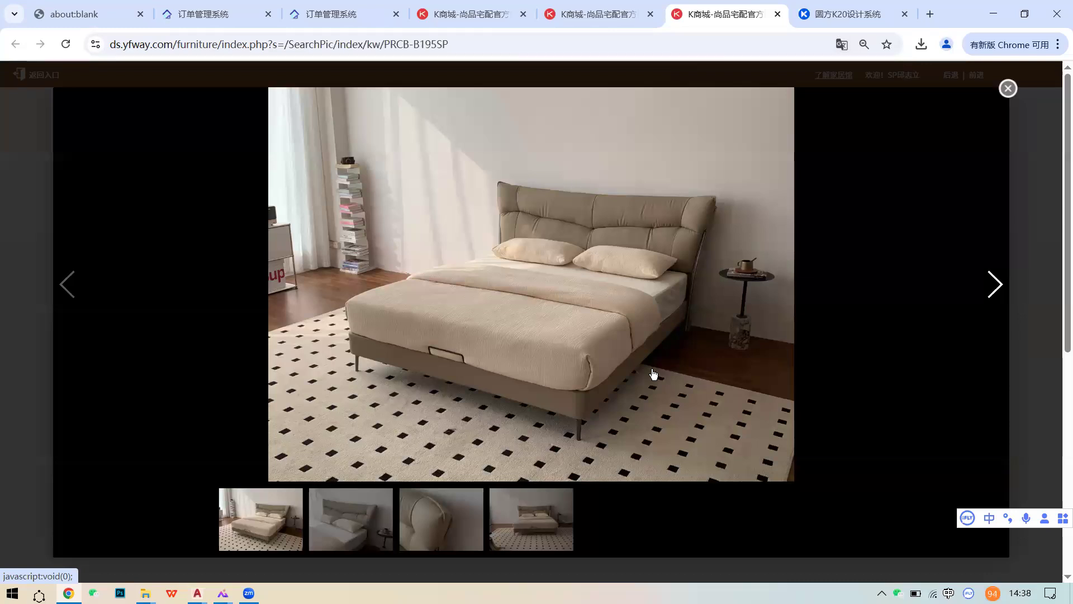
{"action": "left_click", "coordinate": [999, 286]}
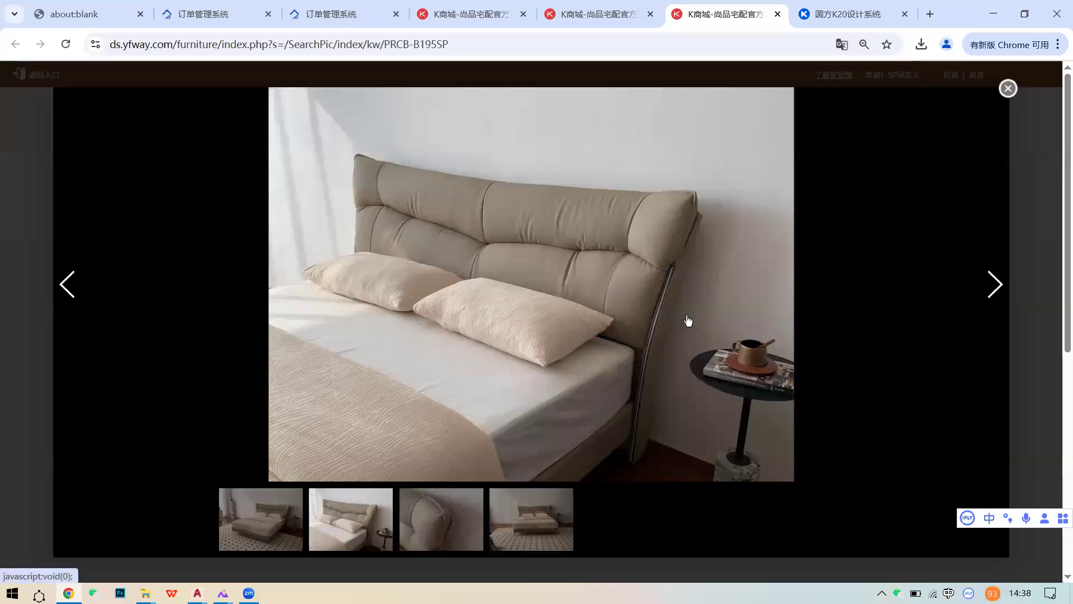
{"action": "left_click", "coordinate": [992, 288]}
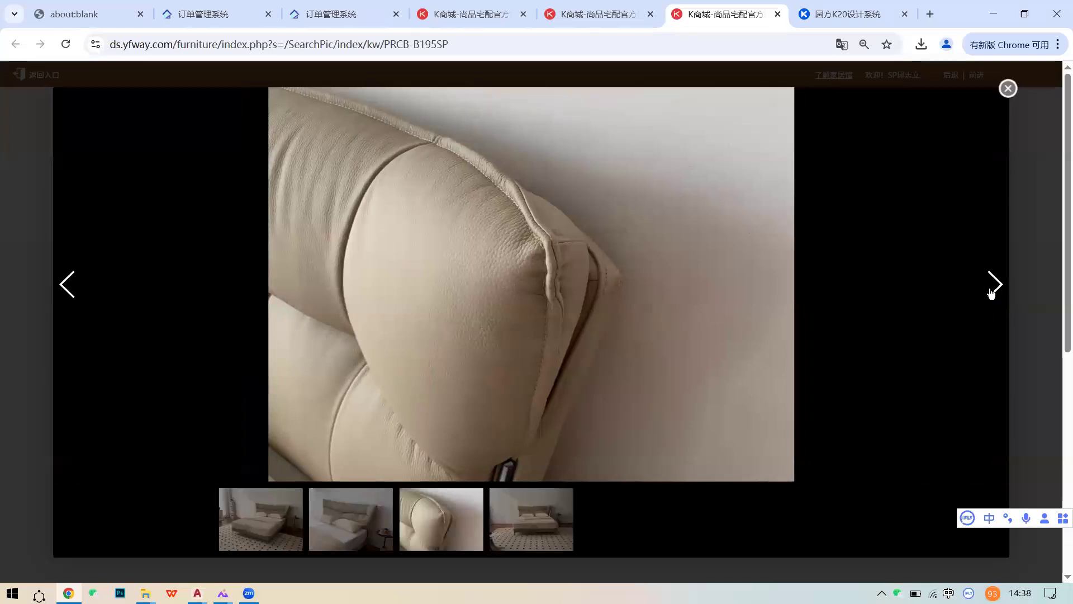
{"action": "left_click", "coordinate": [990, 292]}
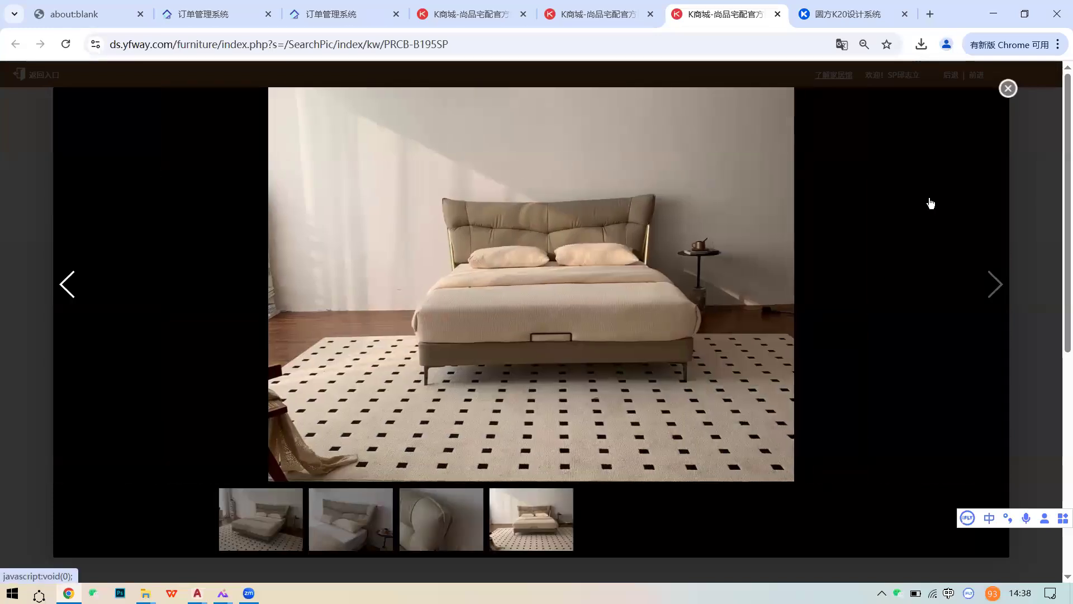
{"action": "left_click", "coordinate": [777, 14]}
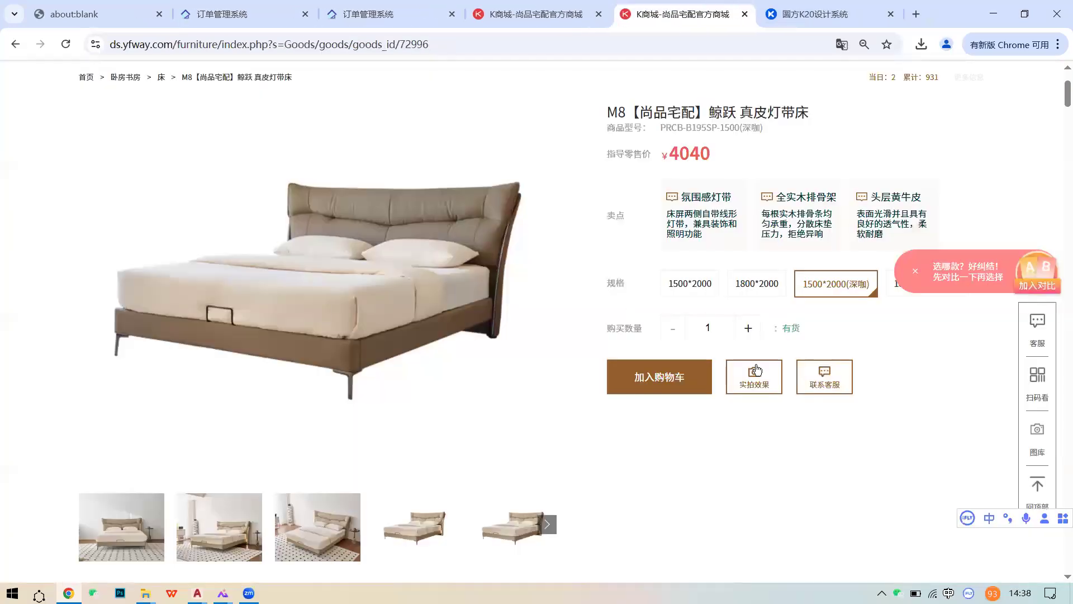
- Check the 1800*2000 size's photos, then close the shop pages to return to the design
{"action": "left_click", "coordinate": [741, 278]}
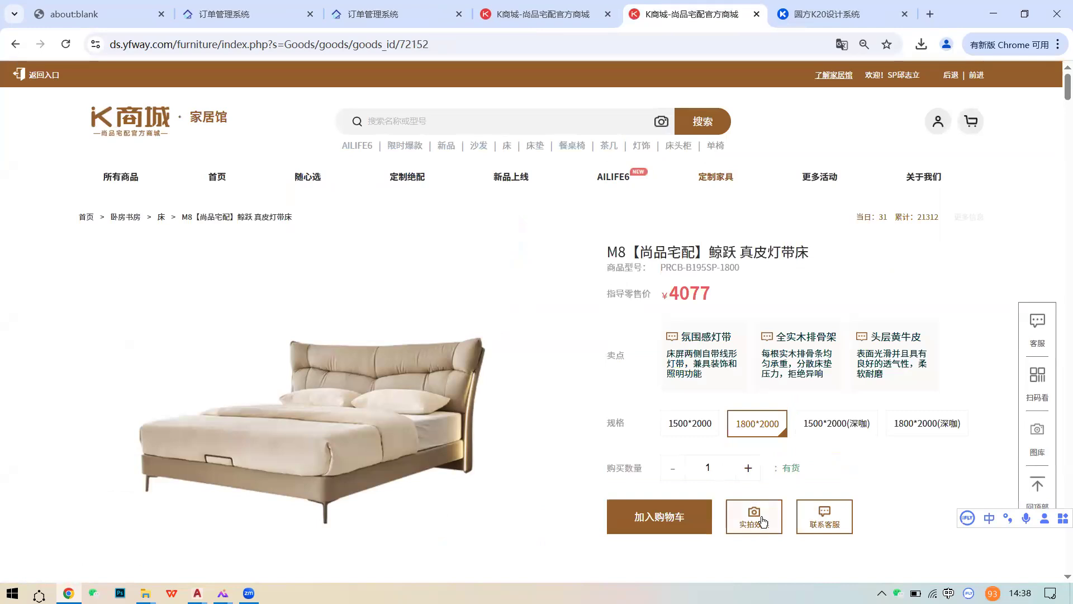
{"action": "left_click", "coordinate": [753, 513]}
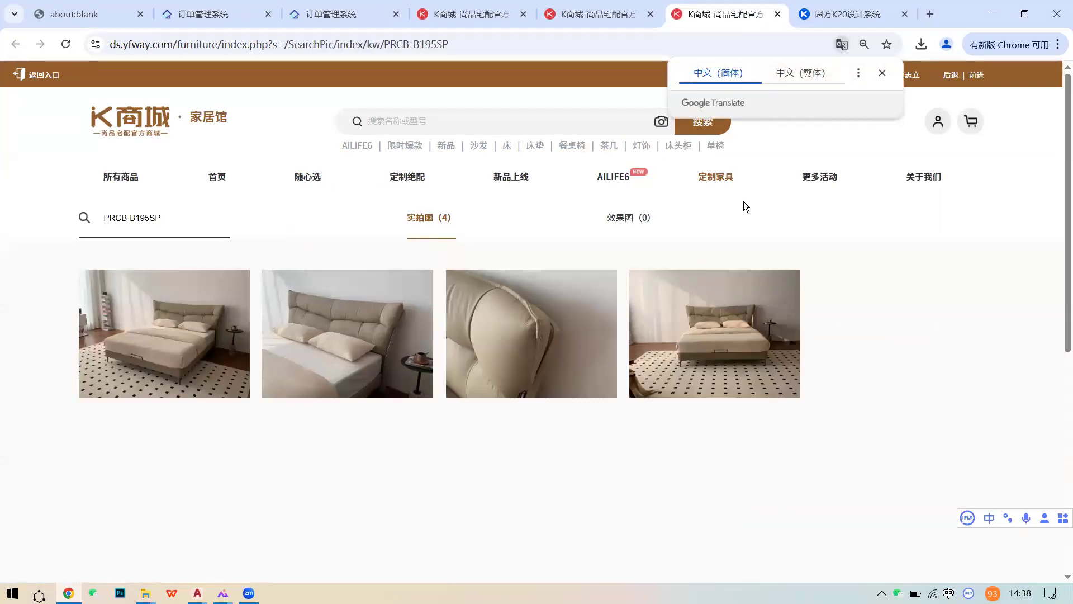
{"action": "left_click", "coordinate": [777, 14]}
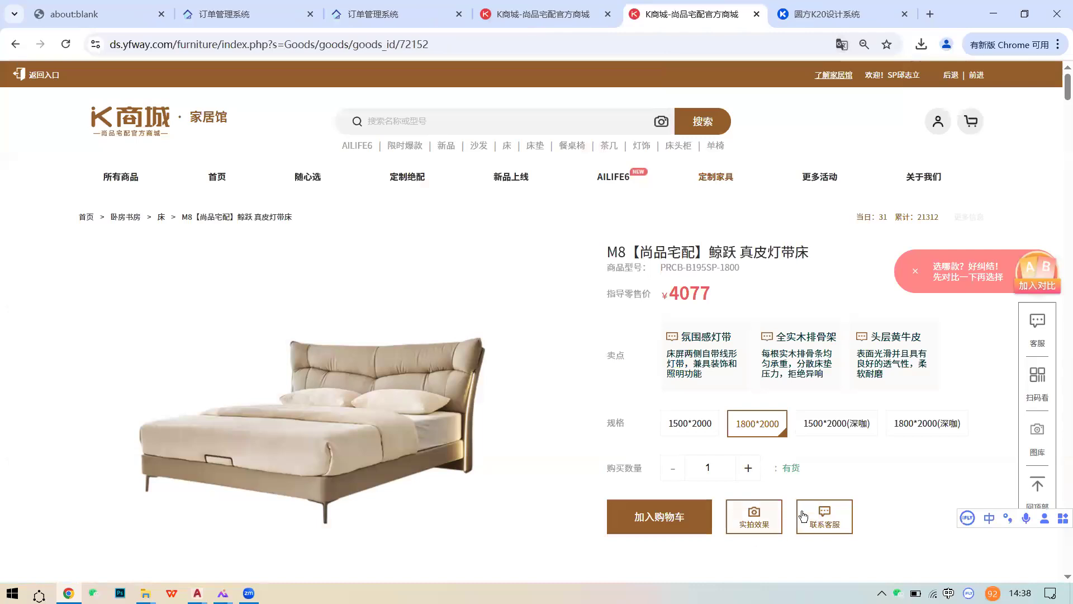
{"action": "left_click", "coordinate": [756, 14]}
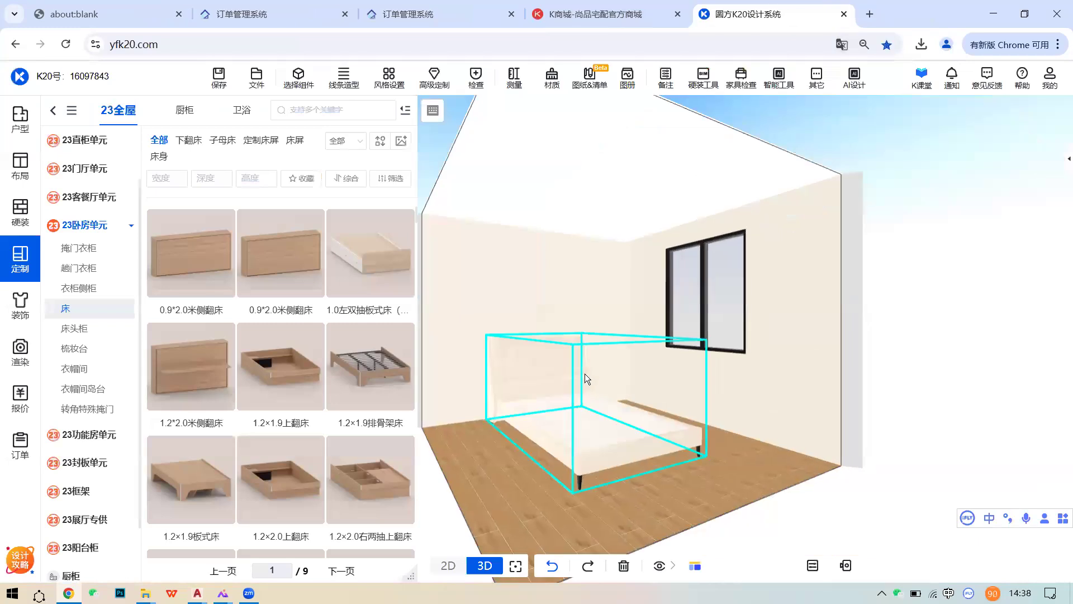
- Turn the 3D view toward the door wall, then show the 10.35 m² 儿童房 as a 2D plan
{"action": "scroll", "coordinate": [586, 374], "scroll_direction": "up", "scroll_amount": 2}
{"action": "scroll", "coordinate": [860, 388], "scroll_direction": "up", "scroll_amount": 2}
{"action": "left_click_drag", "start_coordinate": [860, 388], "coordinate": [683, 393]}
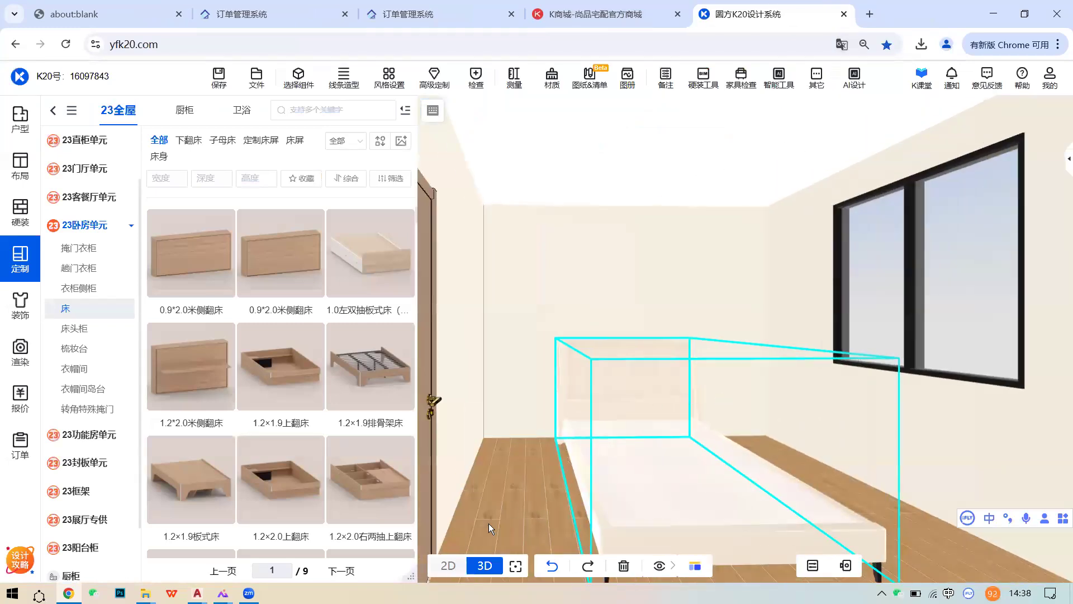
{"action": "left_click", "coordinate": [448, 565]}
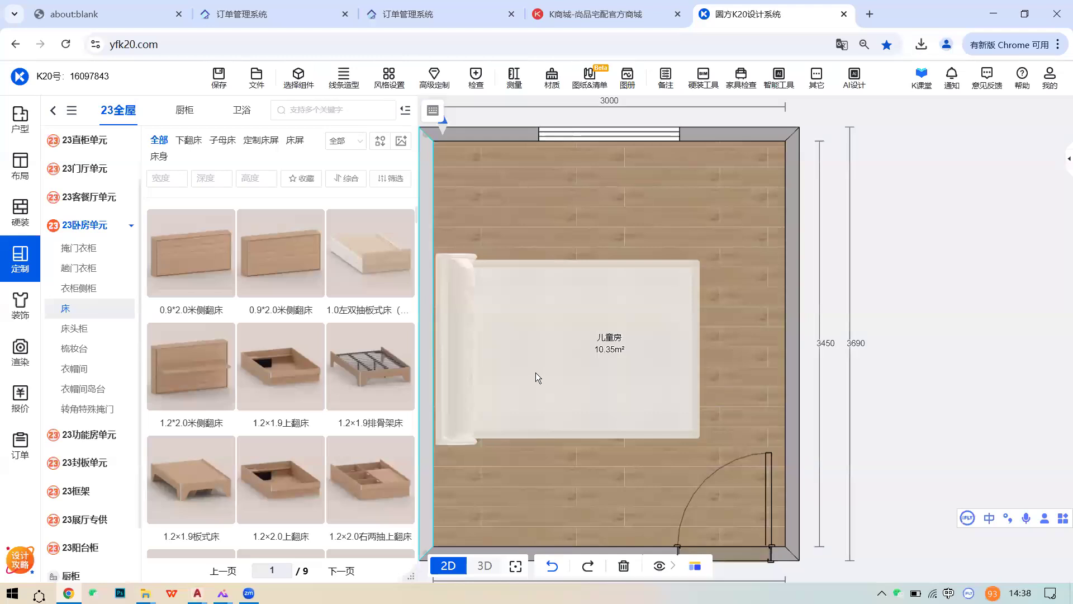
{"action": "scroll", "coordinate": [328, 374], "scroll_direction": "down", "scroll_amount": 1}
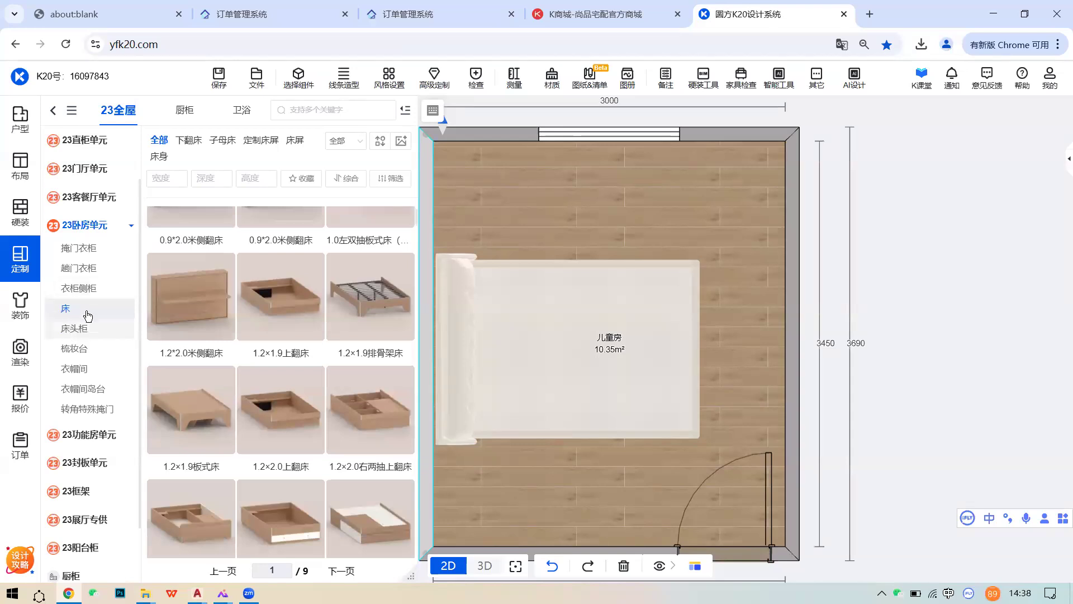
- Open the 23功能房单元 category and list its 榻榻米 products
{"action": "scroll", "coordinate": [421, 408], "scroll_direction": "down", "scroll_amount": 3}
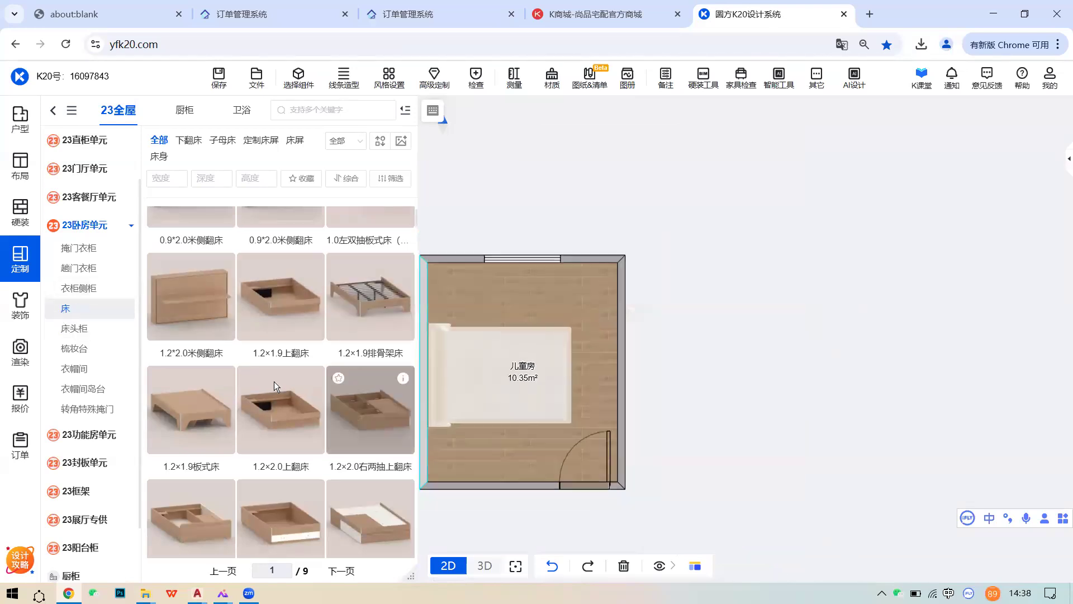
{"action": "scroll", "coordinate": [274, 381], "scroll_direction": "down", "scroll_amount": 3}
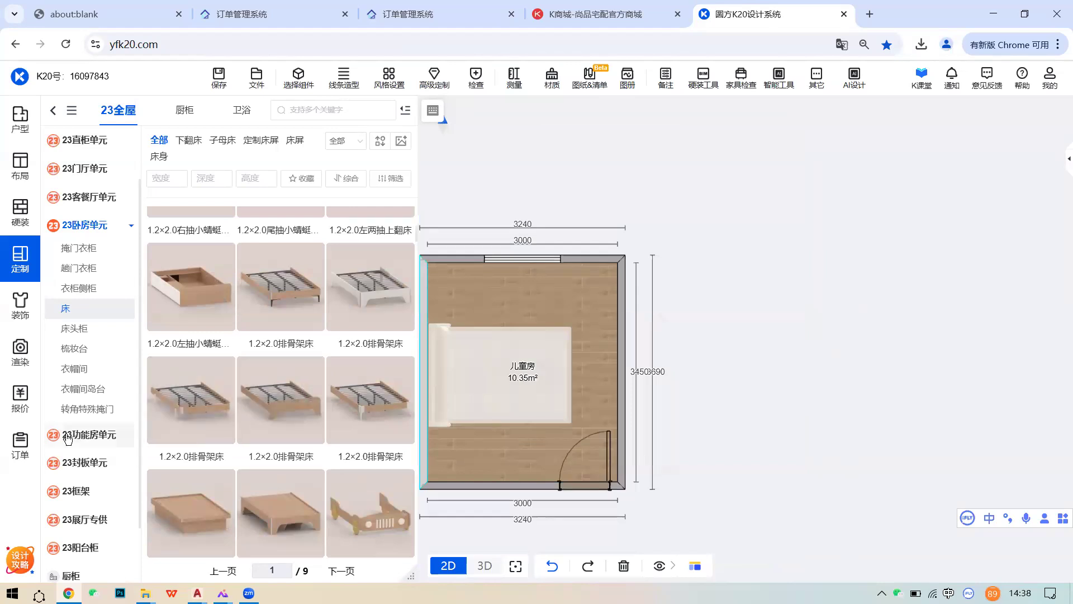
{"action": "scroll", "coordinate": [81, 391], "scroll_direction": "down", "scroll_amount": 3}
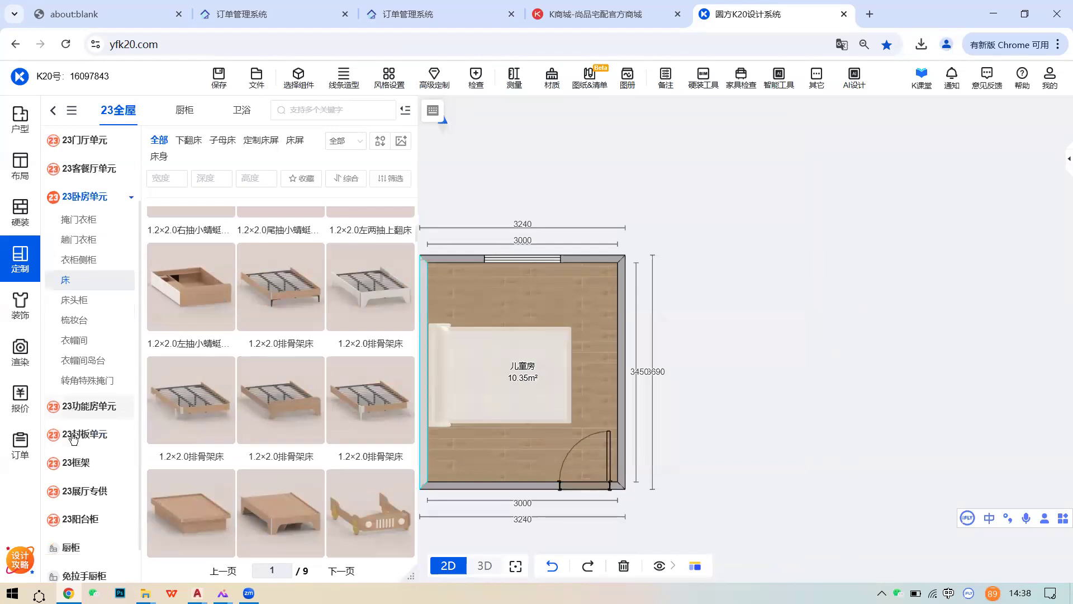
{"action": "left_click", "coordinate": [84, 366]}
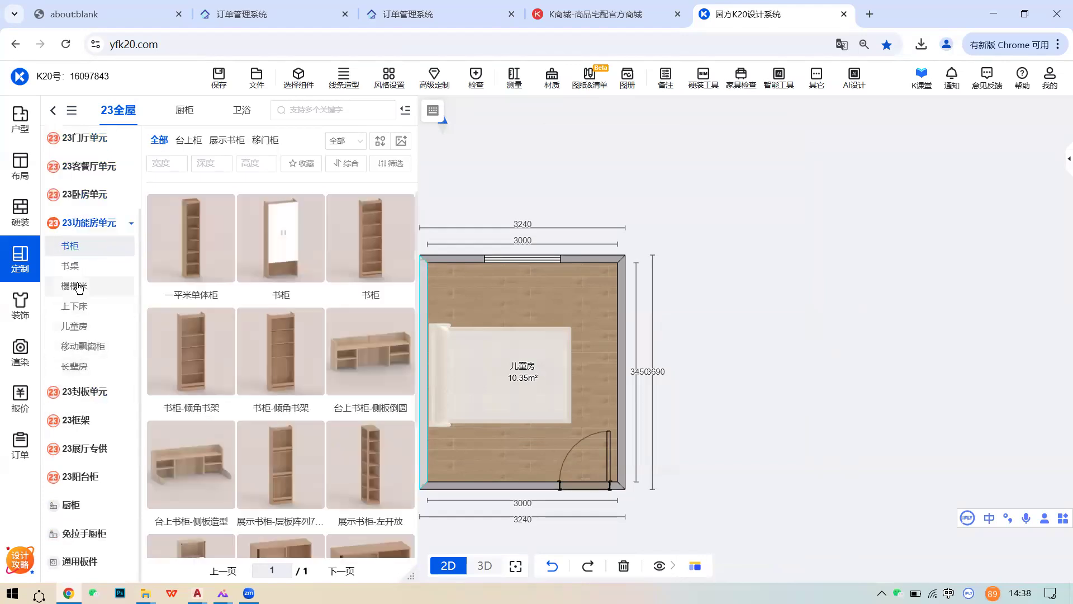
{"action": "left_click", "coordinate": [78, 286]}
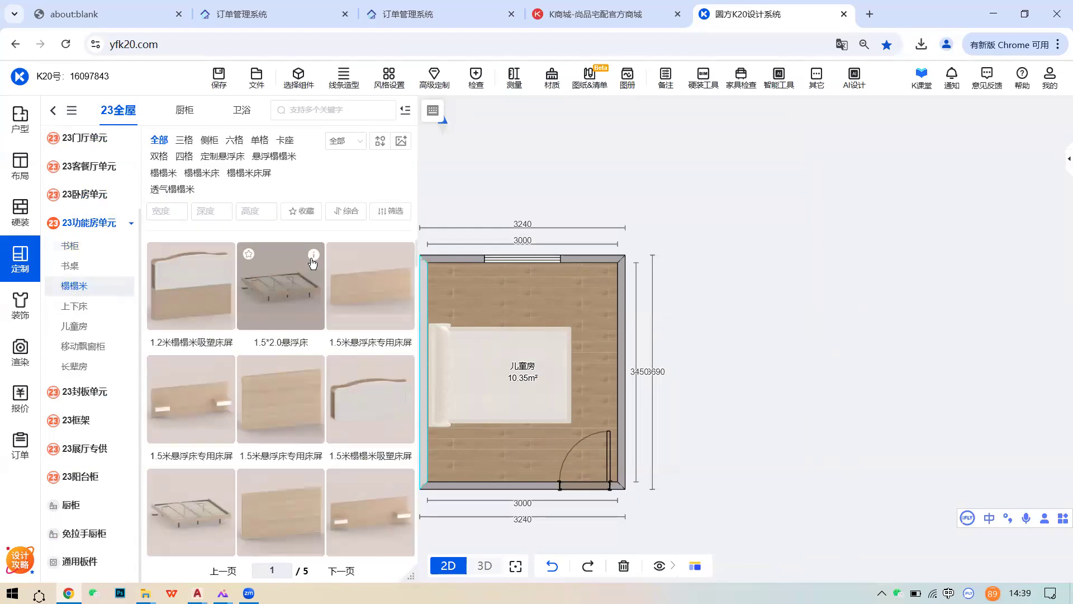
- Browse the floating bed frames and headboards, then centre and zoom the room plan
{"action": "mouse_move", "coordinate": [313, 262]}
{"action": "scroll", "coordinate": [289, 383], "scroll_direction": "down", "scroll_amount": 3}
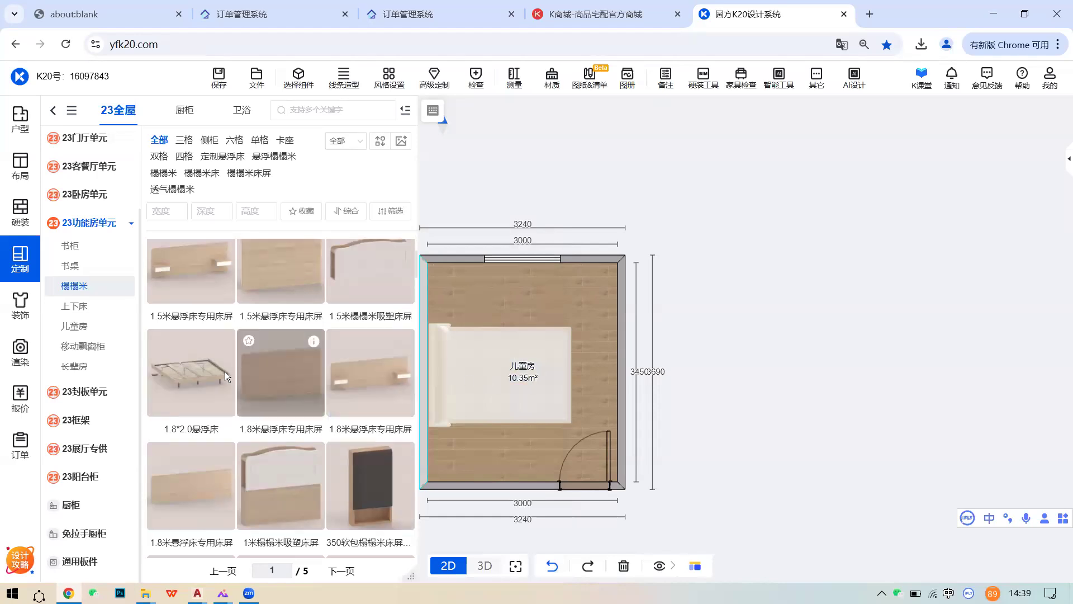
{"action": "scroll", "coordinate": [225, 374], "scroll_direction": "down", "scroll_amount": 3}
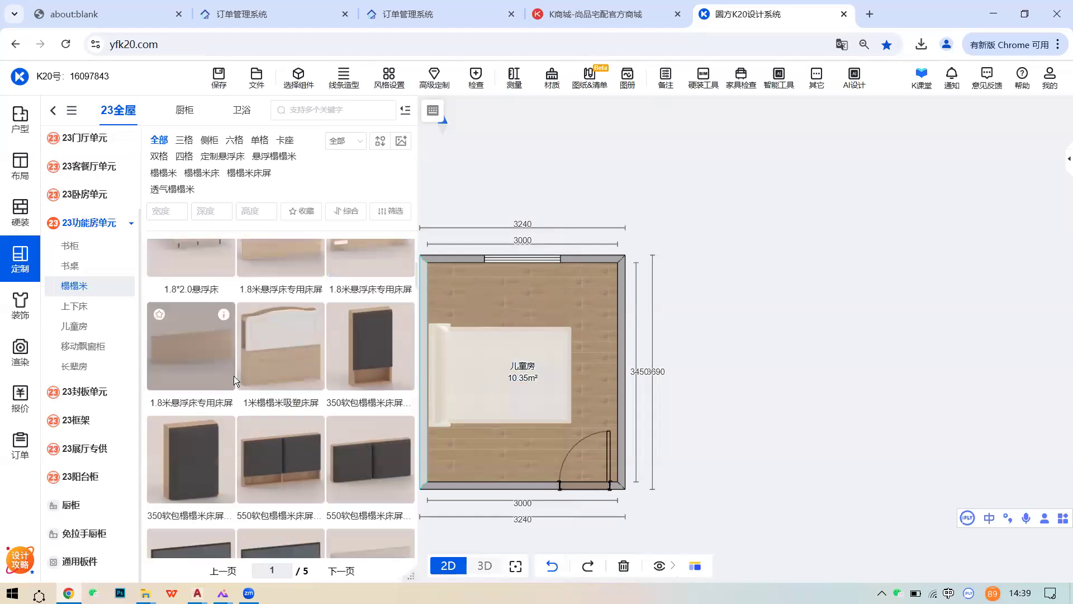
{"action": "scroll", "coordinate": [234, 379], "scroll_direction": "down", "scroll_amount": 5}
{"action": "scroll", "coordinate": [242, 378], "scroll_direction": "up", "scroll_amount": 8}
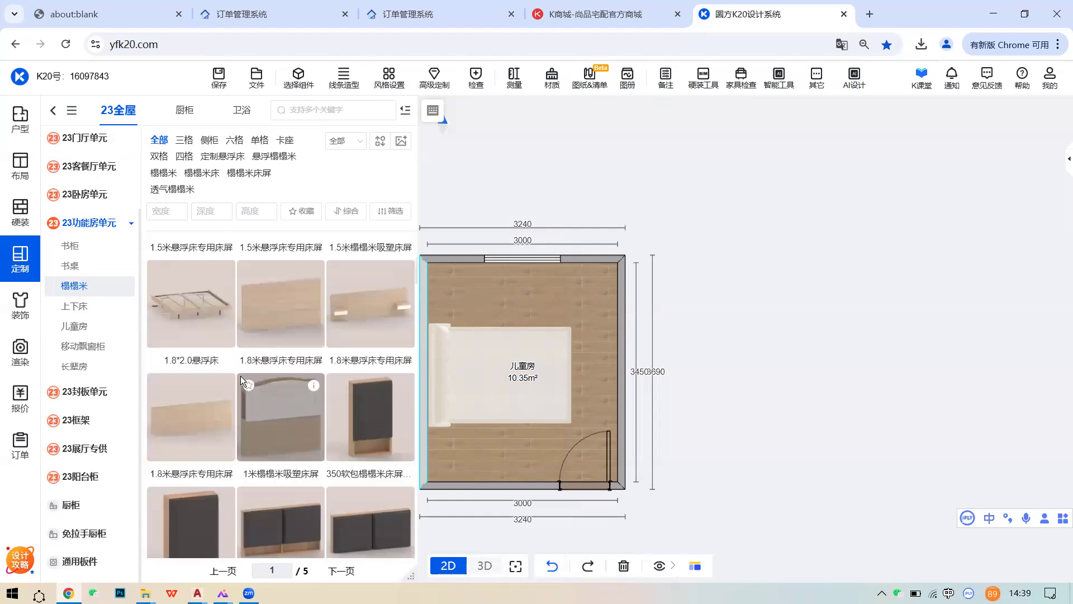
{"action": "scroll", "coordinate": [240, 375], "scroll_direction": "up", "scroll_amount": 5}
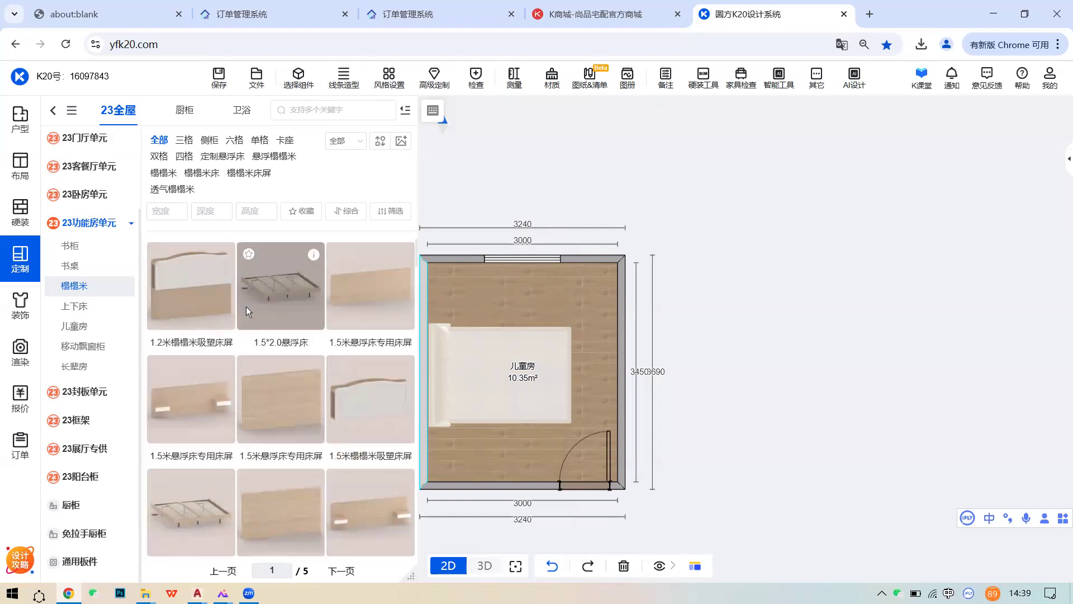
{"action": "middle_click_drag", "start_coordinate": [556, 356], "coordinate": [658, 342]}
{"action": "scroll", "coordinate": [642, 347], "scroll_direction": "up", "scroll_amount": 3}
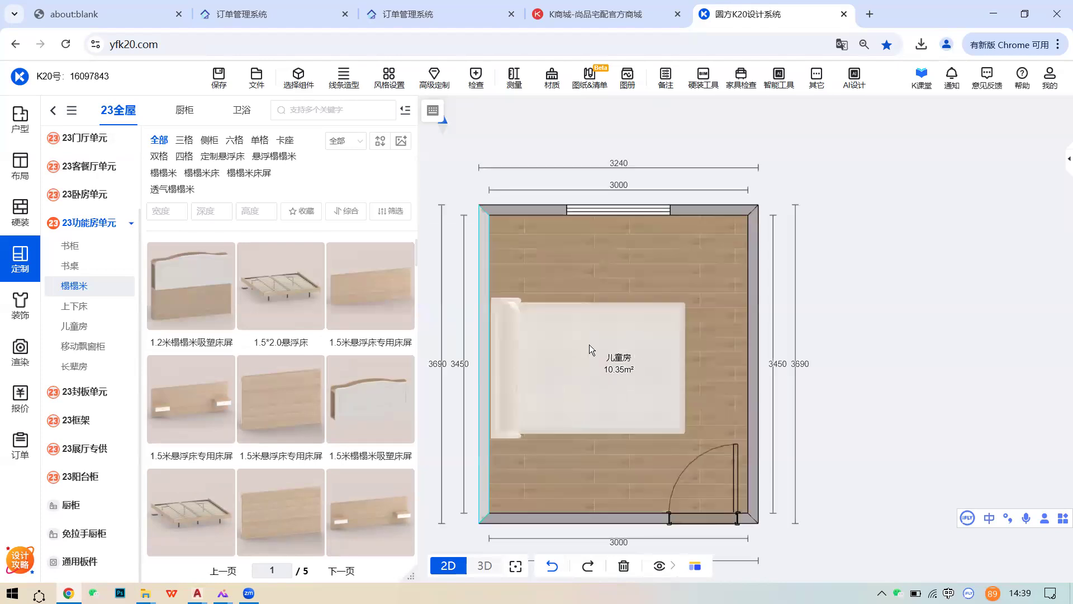
- Set the bed's left-wall gap to 0 and move it toward the window until the top gap reads 773
{"action": "left_click", "coordinate": [579, 343]}
{"action": "left_click", "coordinate": [493, 365]}
{"action": "type", "text": "0"}
{"action": "key", "text": "Return"}
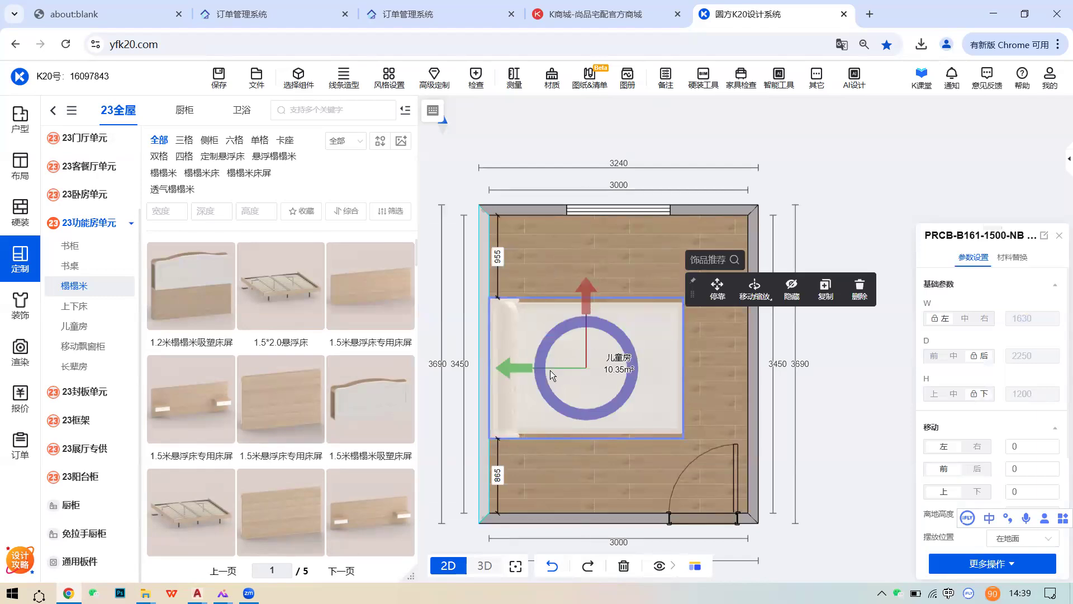
{"action": "left_click_drag", "start_coordinate": [582, 293], "coordinate": [585, 277]}
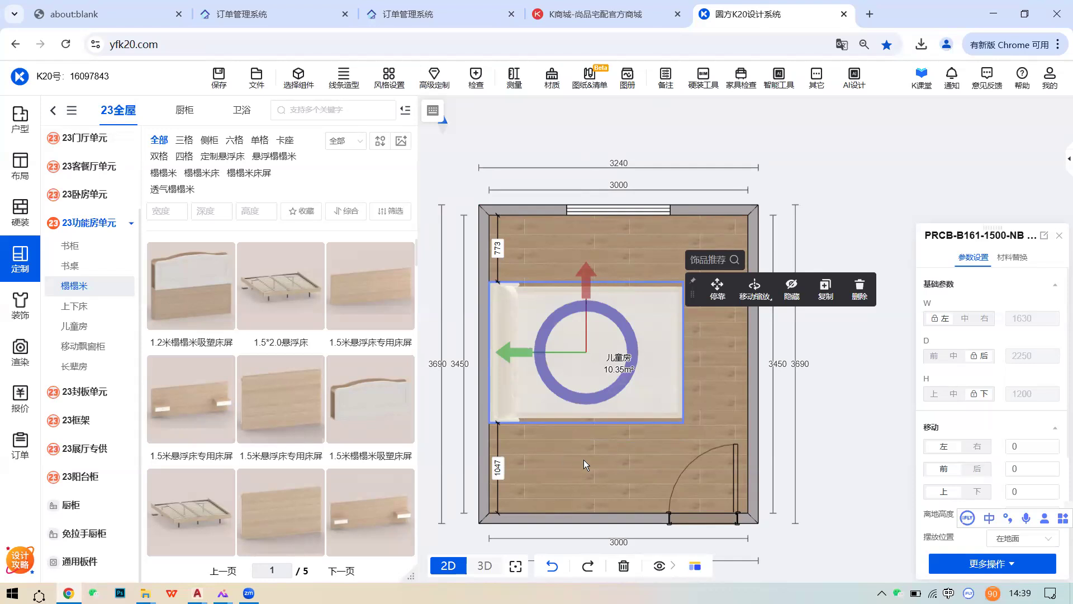
- Select the room's door to show its 普通平板门 800 × 2100 settings
{"action": "middle_click_drag", "start_coordinate": [723, 491], "coordinate": [729, 472]}
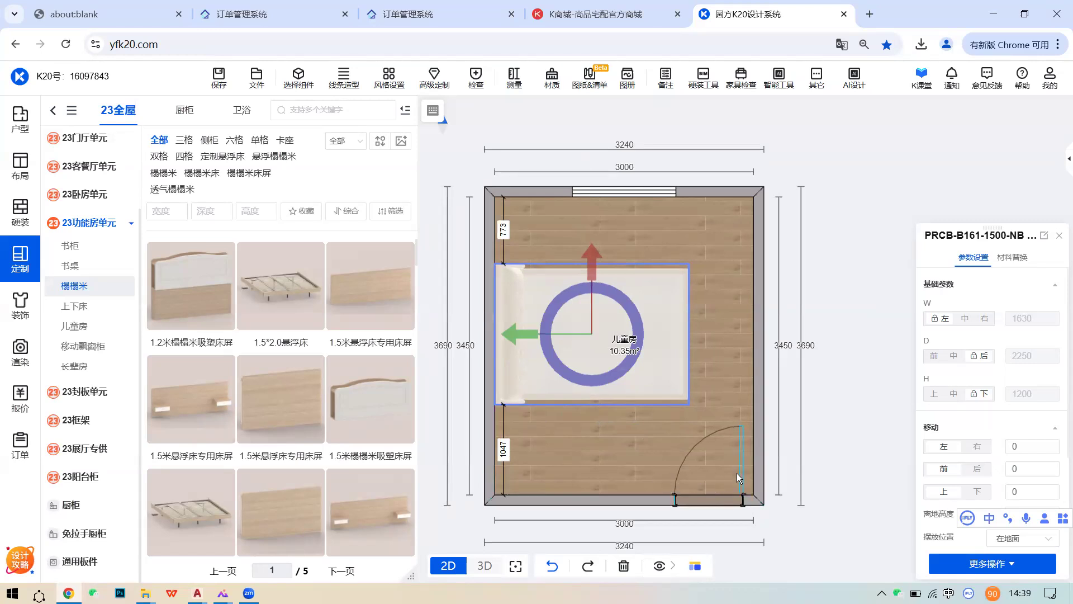
{"action": "left_click", "coordinate": [638, 495]}
{"action": "left_click", "coordinate": [712, 497]}
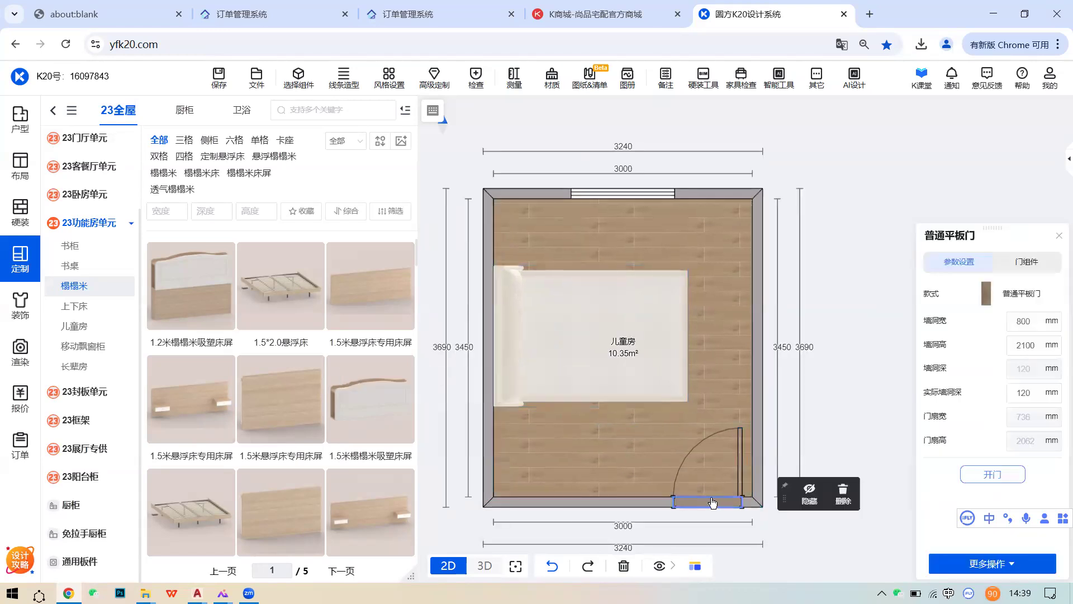
- Reselect the room floor and load the 23卧房单元 掩门衣柜 hinged-door wardrobe list
{"action": "left_click", "coordinate": [649, 468]}
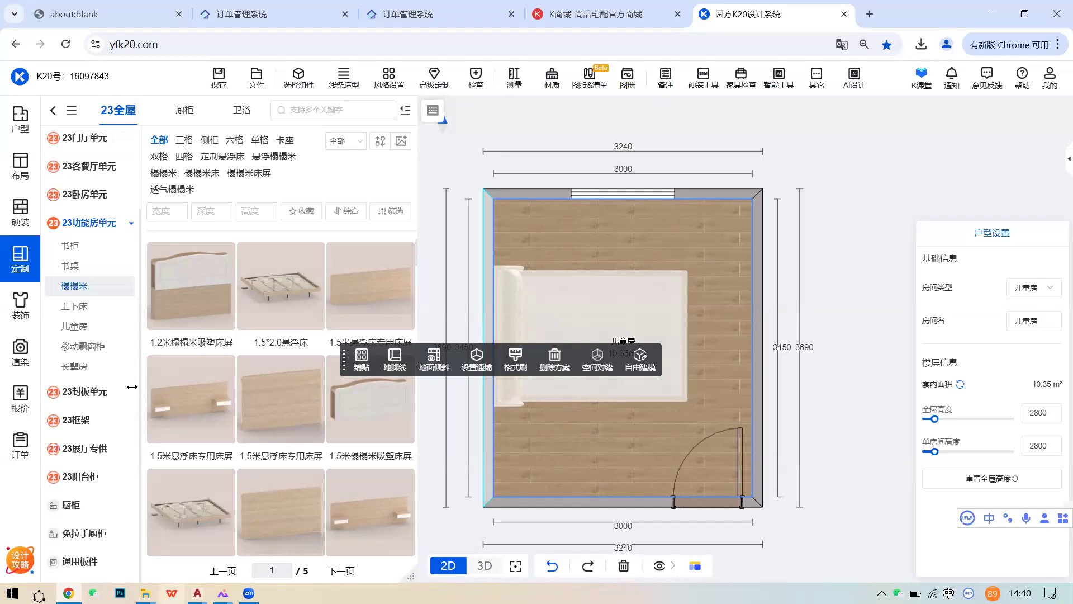
{"action": "left_click", "coordinate": [107, 196]}
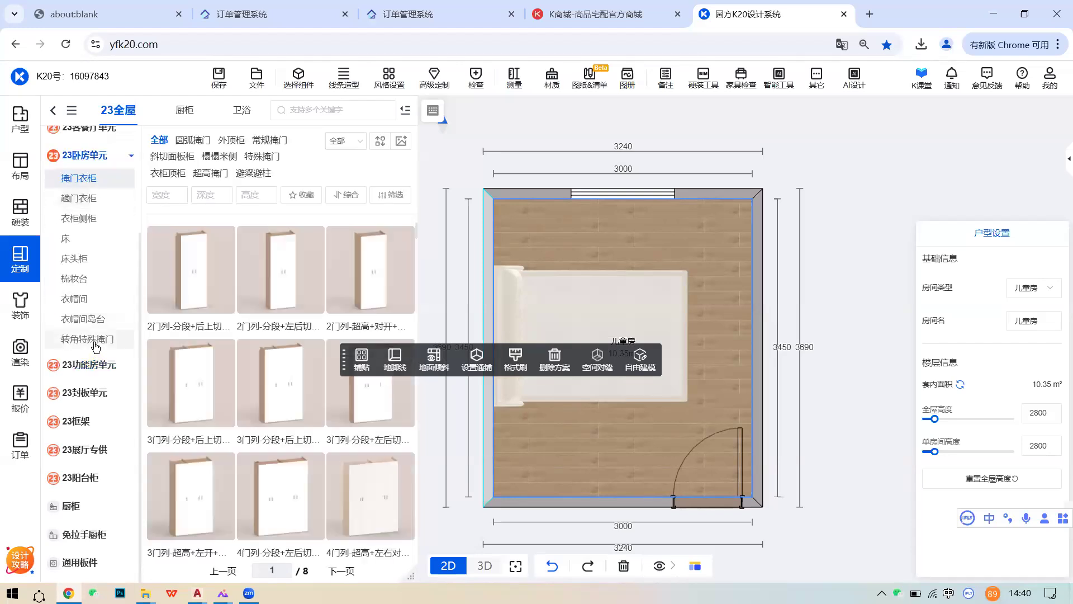
- List 转角特殊掩门 cabinets and browse the 嵌入式书桌 and 嵌入式床头柜 items
{"action": "left_click", "coordinate": [96, 341]}
{"action": "mouse_move", "coordinate": [167, 375]}
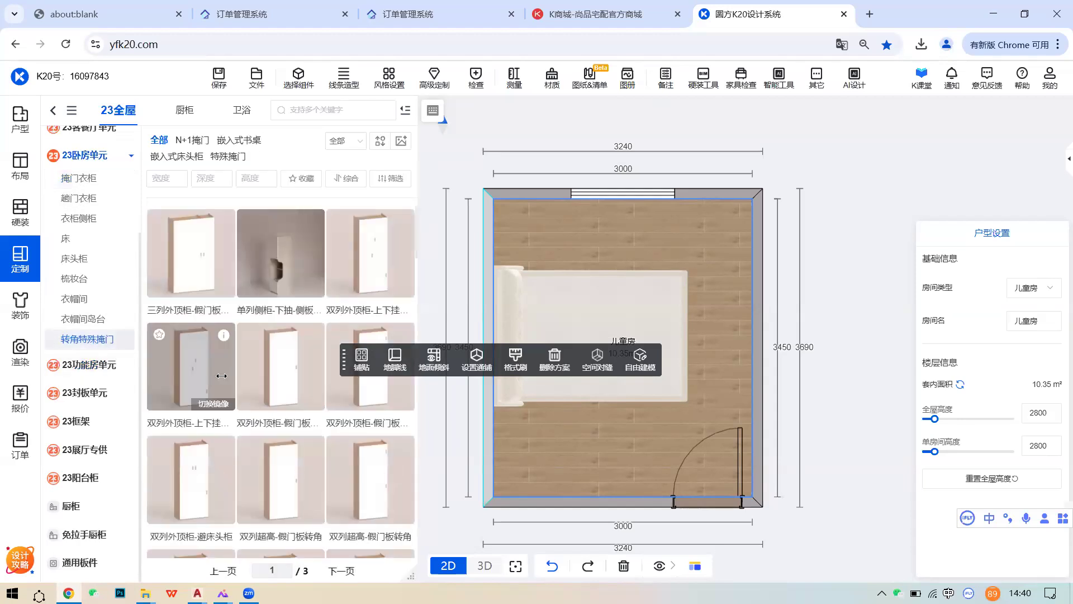
{"action": "scroll", "coordinate": [278, 349], "scroll_direction": "down", "scroll_amount": 5}
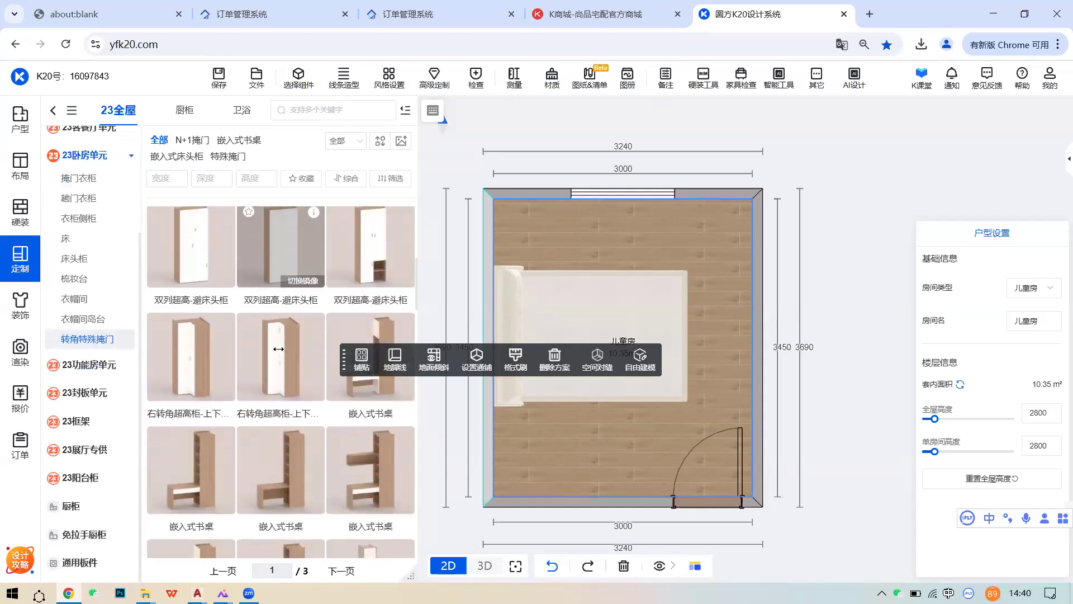
{"action": "scroll", "coordinate": [278, 350], "scroll_direction": "down", "scroll_amount": 1}
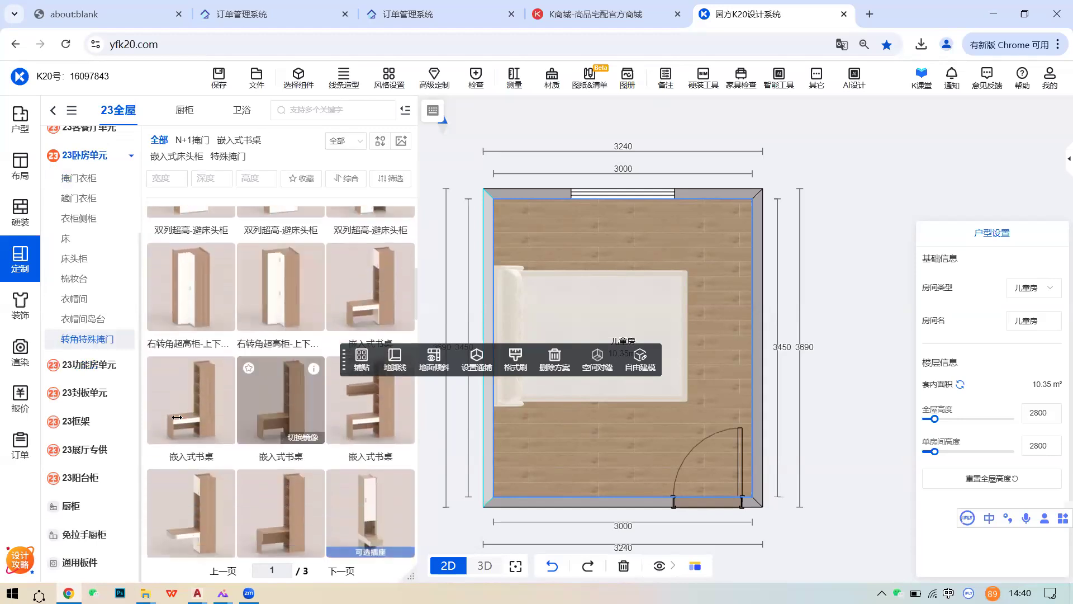
{"action": "mouse_move", "coordinate": [200, 446]}
{"action": "mouse_move", "coordinate": [224, 370]}
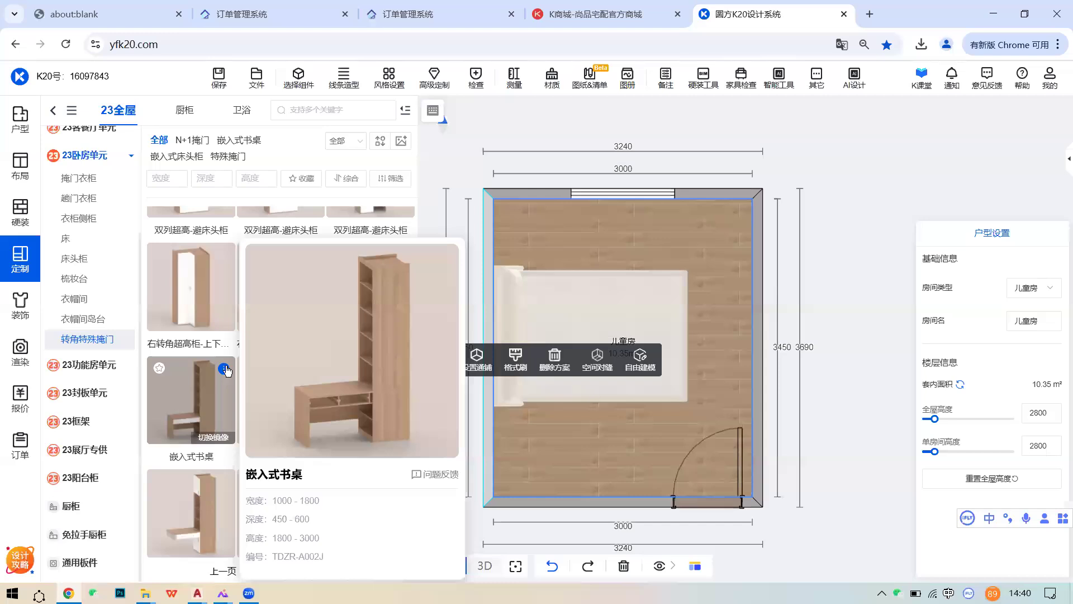
{"action": "scroll", "coordinate": [239, 467], "scroll_direction": "down", "scroll_amount": 1}
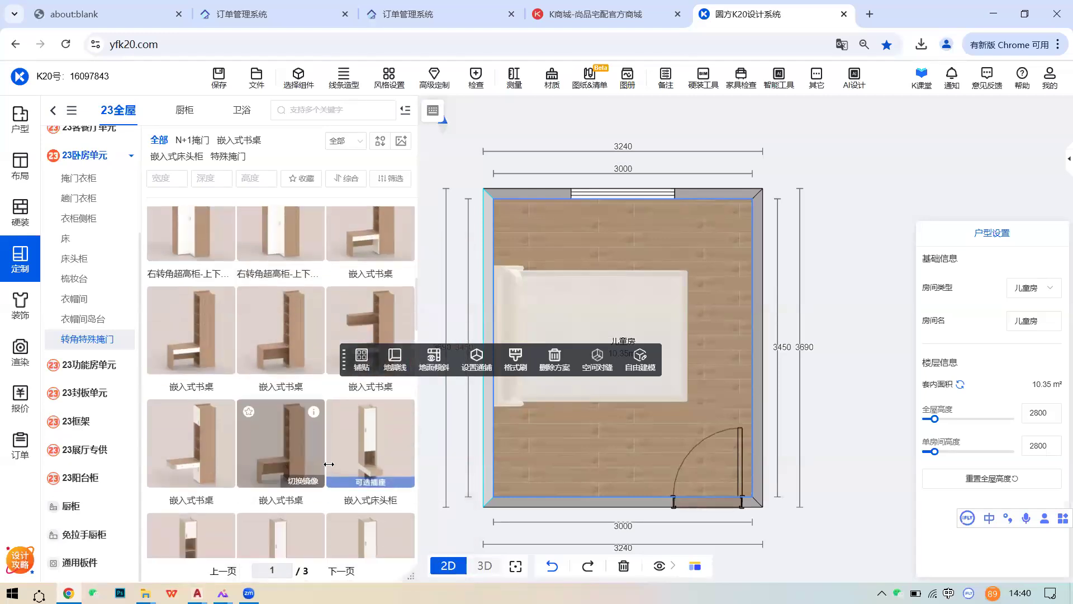
{"action": "scroll", "coordinate": [323, 426], "scroll_direction": "down", "scroll_amount": 2}
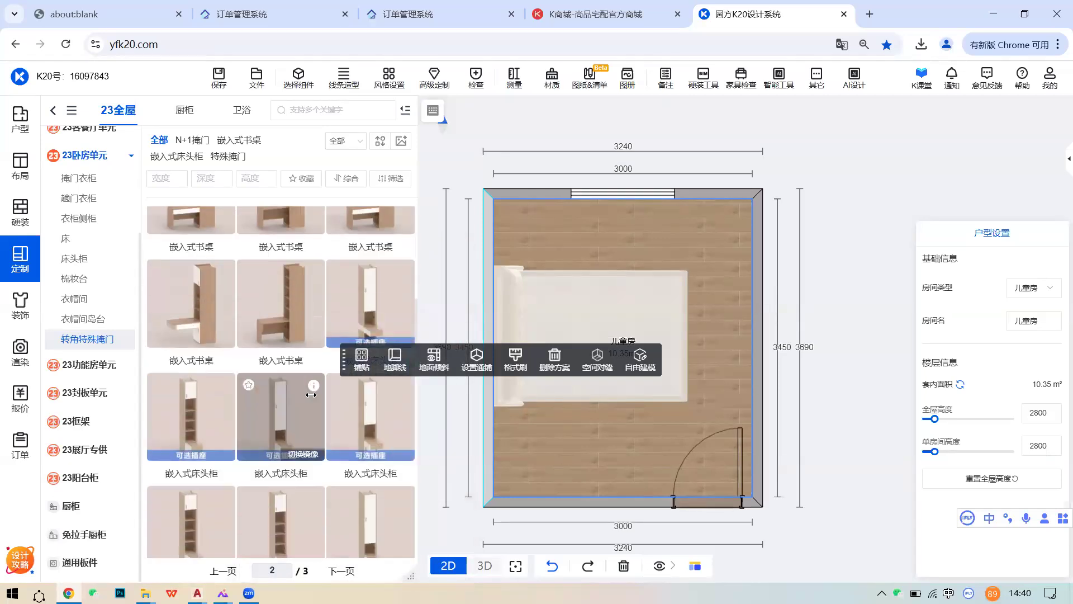
{"action": "mouse_move", "coordinate": [314, 386]}
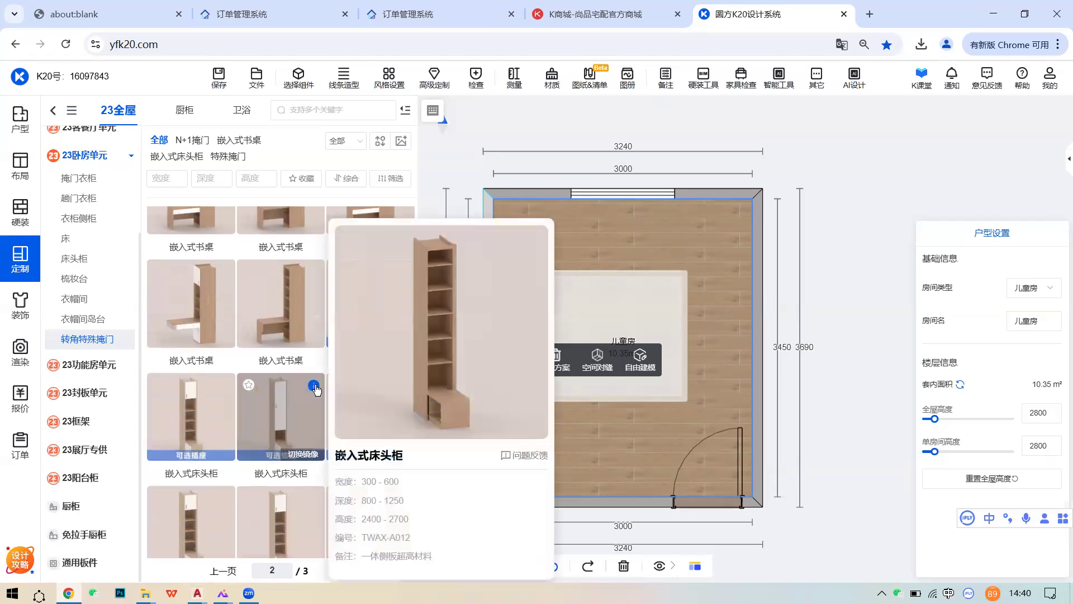
- Select the children's room, return to the 转角特殊掩门 list via 掩门衣柜, and recentre the plan
{"action": "left_click_drag", "start_coordinate": [565, 418], "coordinate": [560, 395]}
{"action": "left_click", "coordinate": [549, 421]}
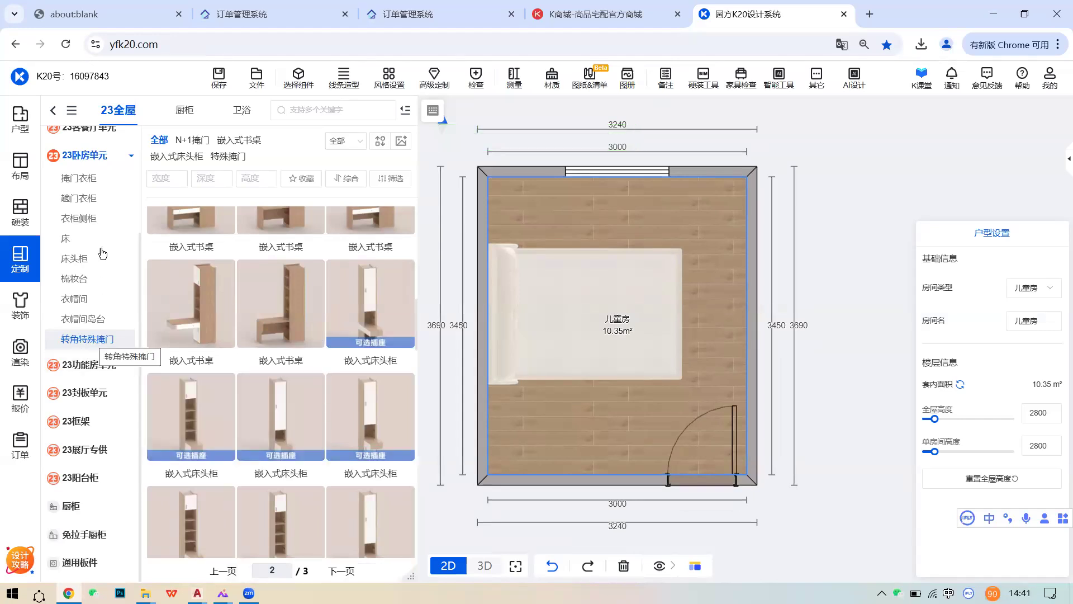
{"action": "left_click", "coordinate": [84, 179]}
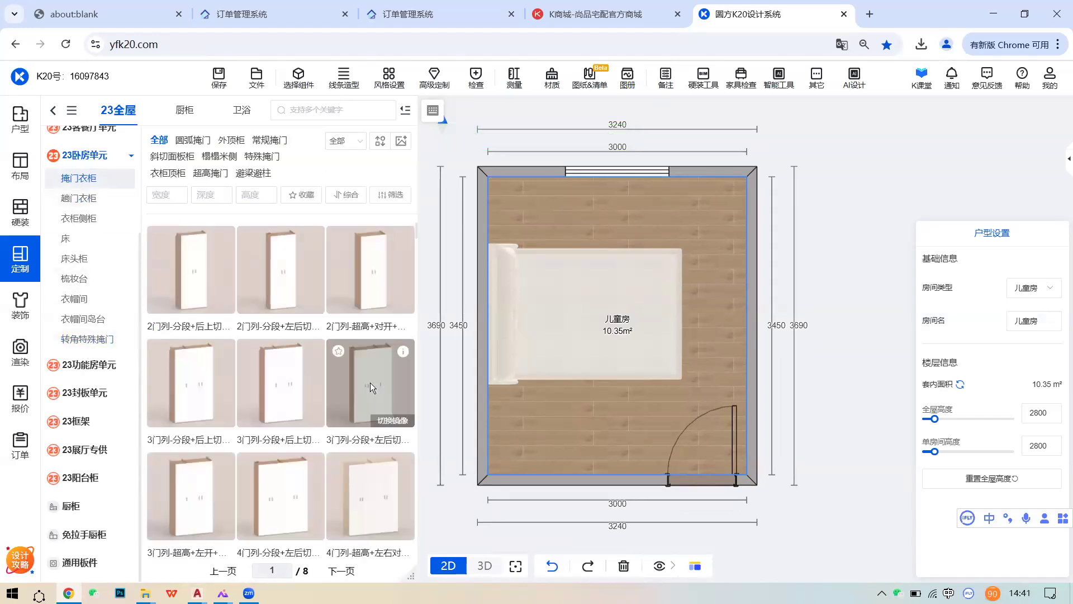
{"action": "left_click", "coordinate": [81, 340]}
{"action": "scroll", "coordinate": [342, 372], "scroll_direction": "down", "scroll_amount": 5}
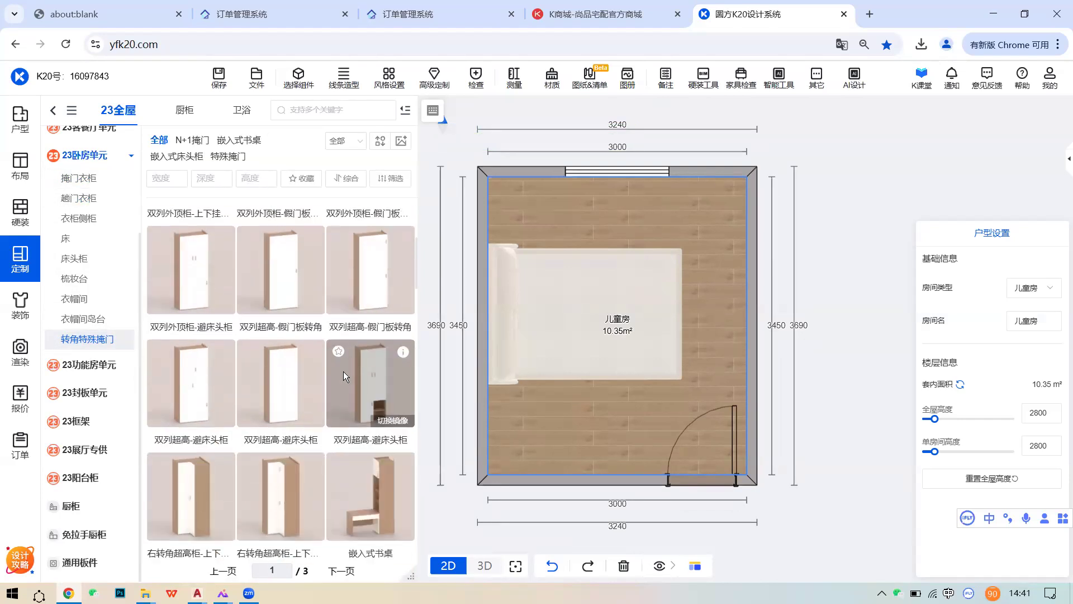
{"action": "scroll", "coordinate": [562, 408], "scroll_direction": "down", "scroll_amount": 3}
{"action": "middle_click_drag", "start_coordinate": [586, 416], "coordinate": [591, 427]}
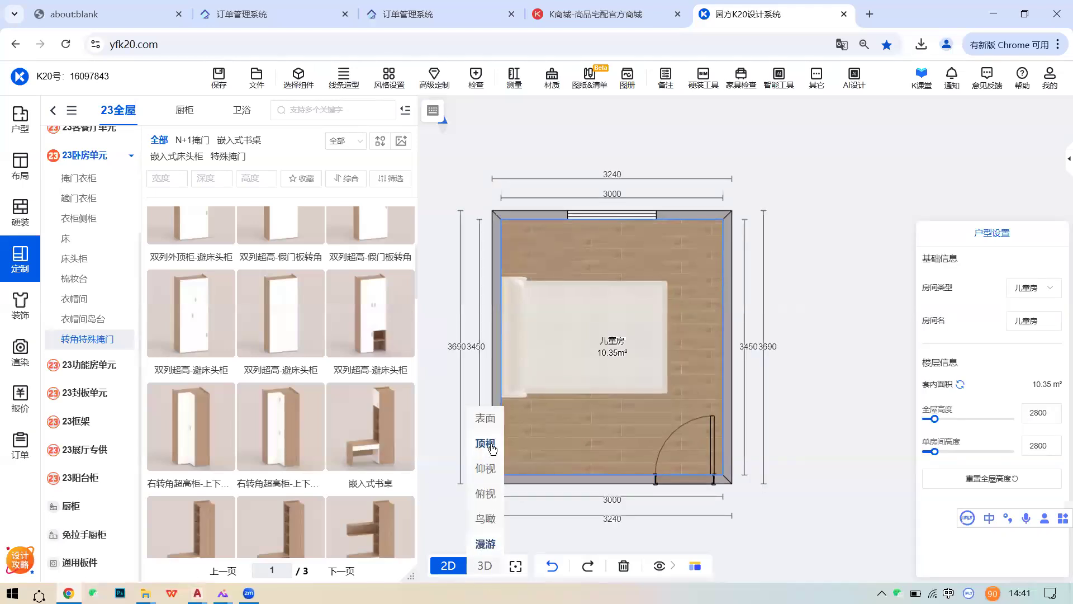
- Check the children's room in the 3D top view, then return to the 2D floor plan
{"action": "left_click", "coordinate": [486, 446]}
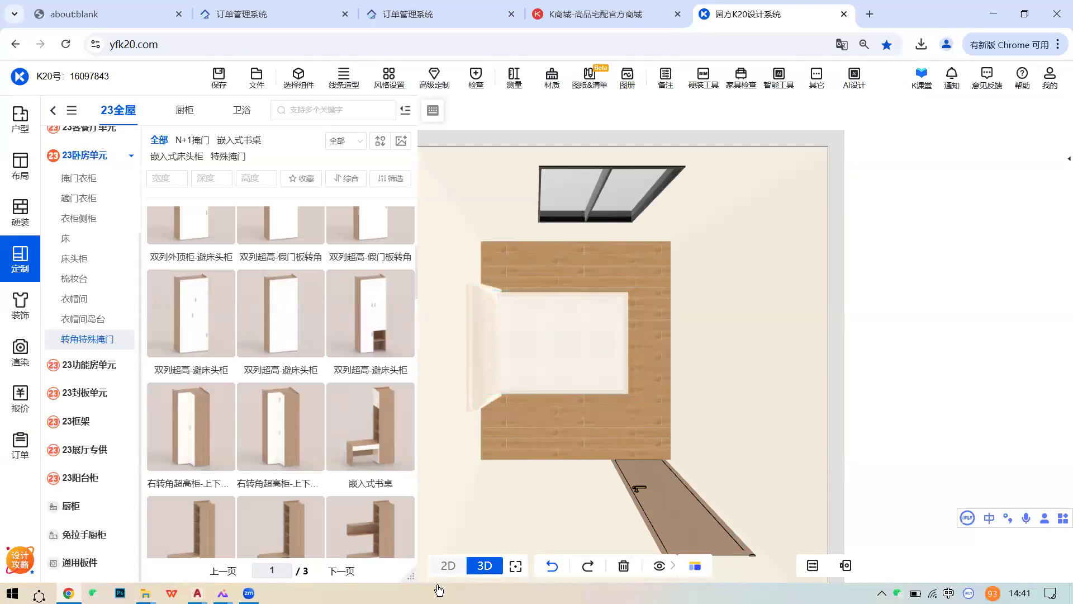
{"action": "left_click", "coordinate": [448, 565]}
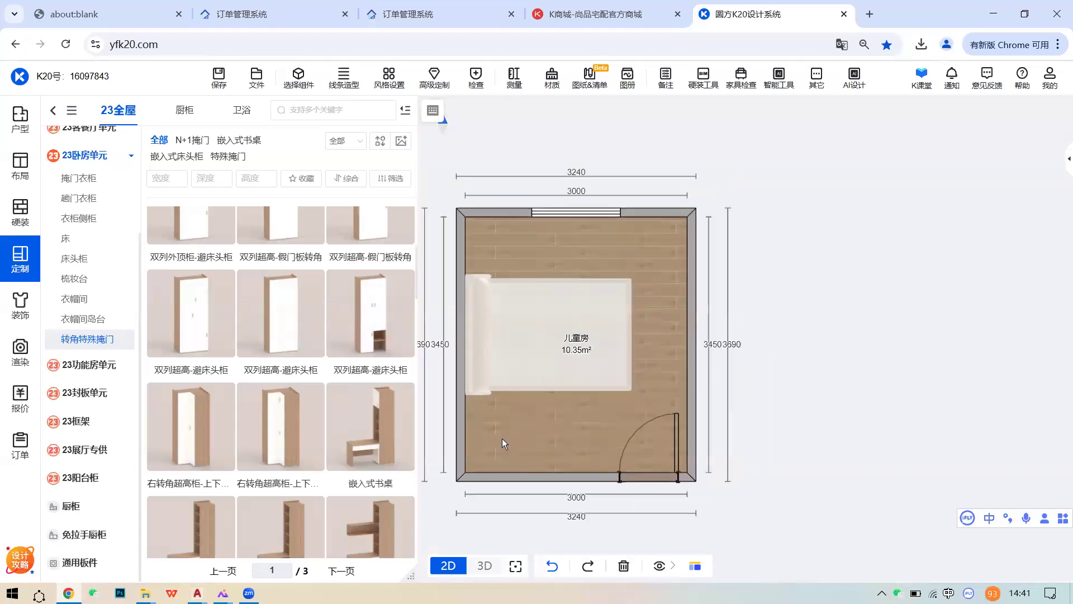
{"action": "scroll", "coordinate": [492, 430], "scroll_direction": "up", "scroll_amount": 1}
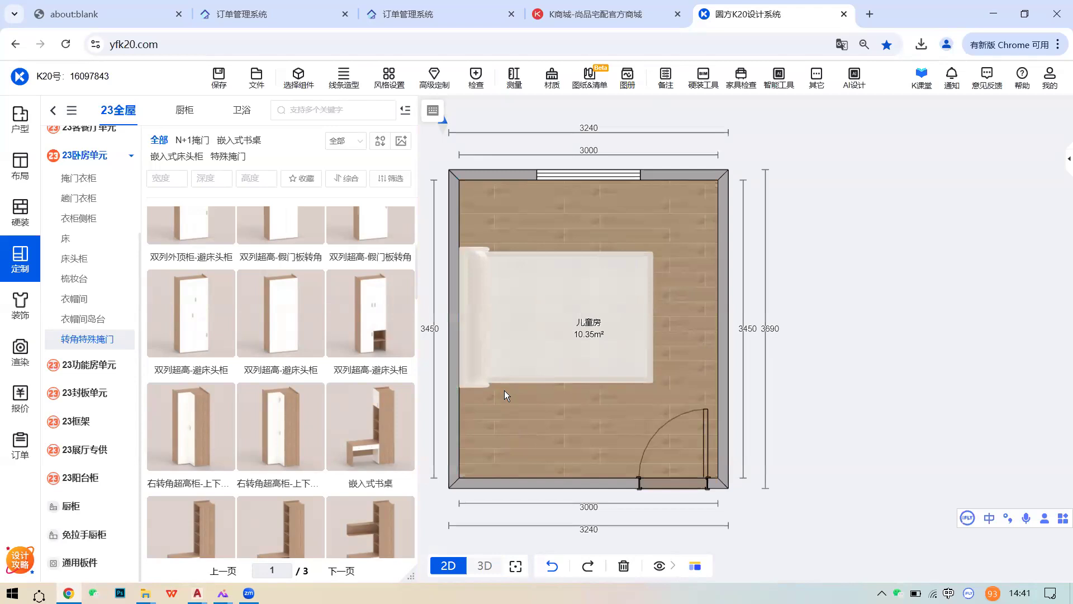
{"action": "scroll", "coordinate": [365, 408], "scroll_direction": "down", "scroll_amount": 4}
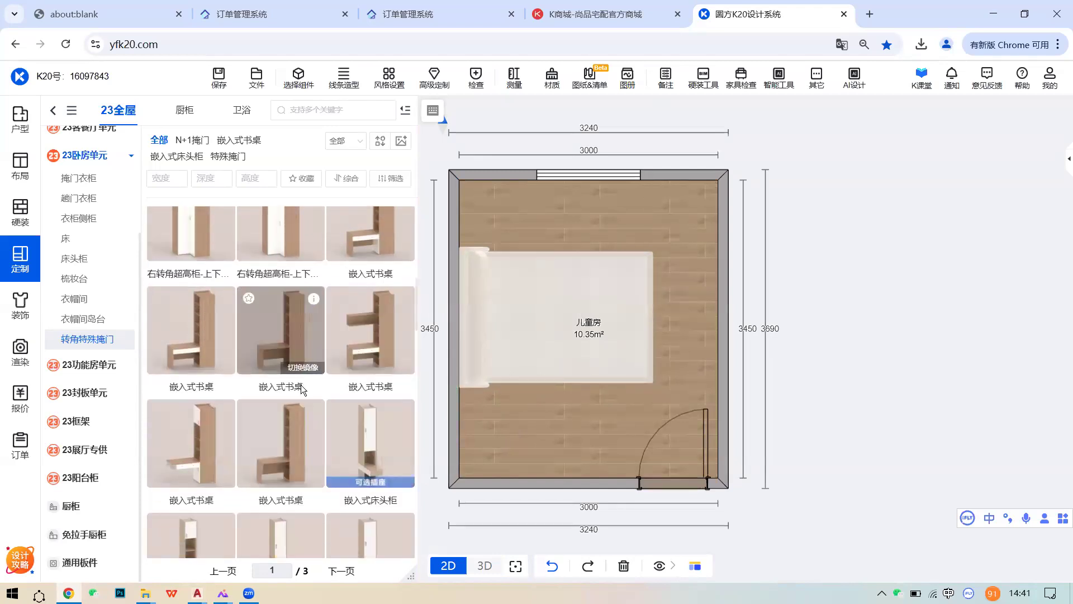
- Drag a 嵌入式床头柜 embedded bedside cabinet into the room's lower-left corner below the bed
{"action": "scroll", "coordinate": [275, 393], "scroll_direction": "down", "scroll_amount": 3}
{"action": "mouse_move", "coordinate": [313, 389]}
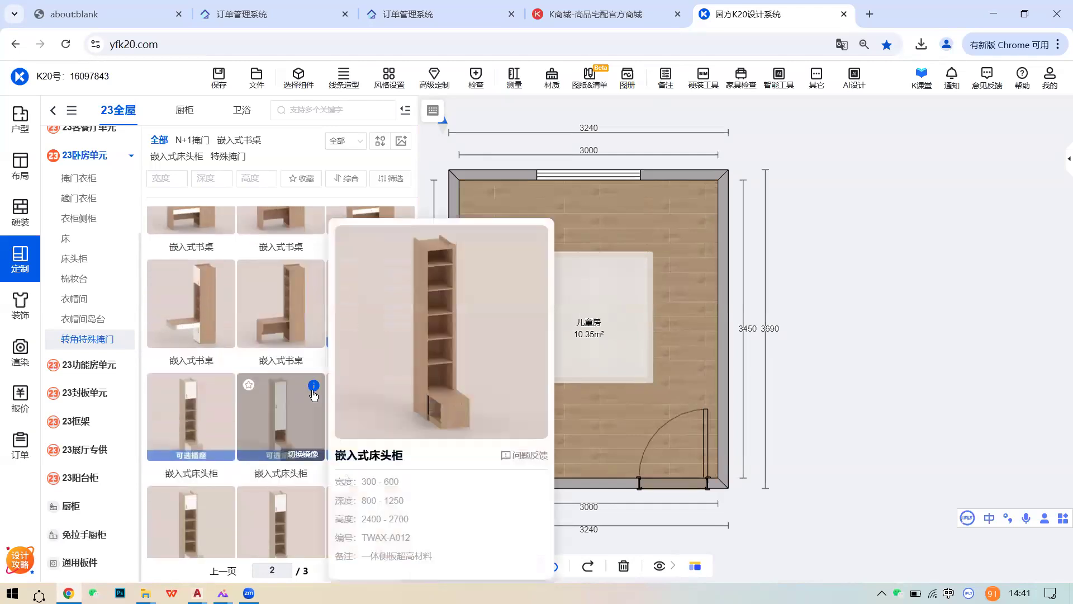
{"action": "left_click_drag", "start_coordinate": [287, 411], "coordinate": [474, 481]}
- Switch to the 3D room and orbit around the bed toward the tall cabinet
{"action": "left_click", "coordinate": [484, 566]}
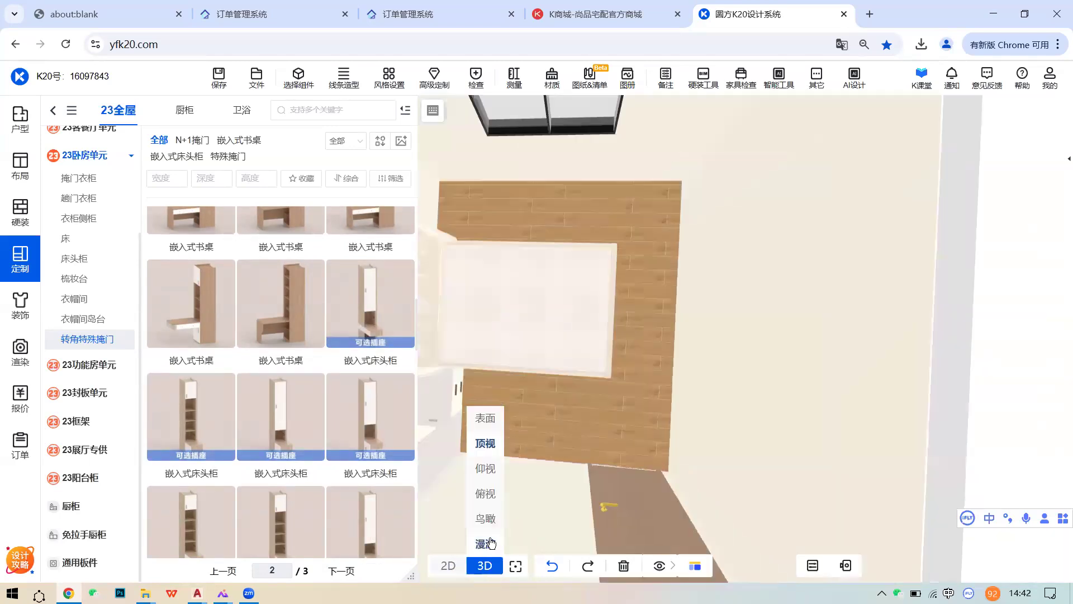
{"action": "scroll", "coordinate": [568, 439], "scroll_direction": "up", "scroll_amount": 5}
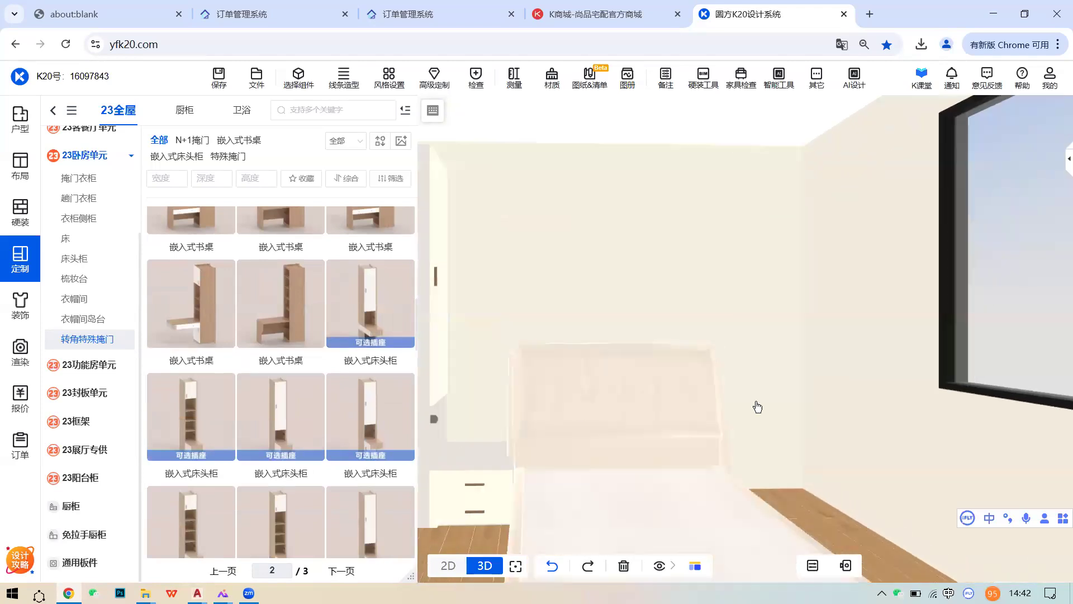
{"action": "left_click_drag", "start_coordinate": [756, 405], "coordinate": [683, 436]}
{"action": "scroll", "coordinate": [696, 422], "scroll_direction": "up", "scroll_amount": 4}
{"action": "left_click_drag", "start_coordinate": [643, 413], "coordinate": [553, 414]}
{"action": "scroll", "coordinate": [550, 418], "scroll_direction": "down", "scroll_amount": 5}
{"action": "left_click_drag", "start_coordinate": [782, 352], "coordinate": [605, 336]}
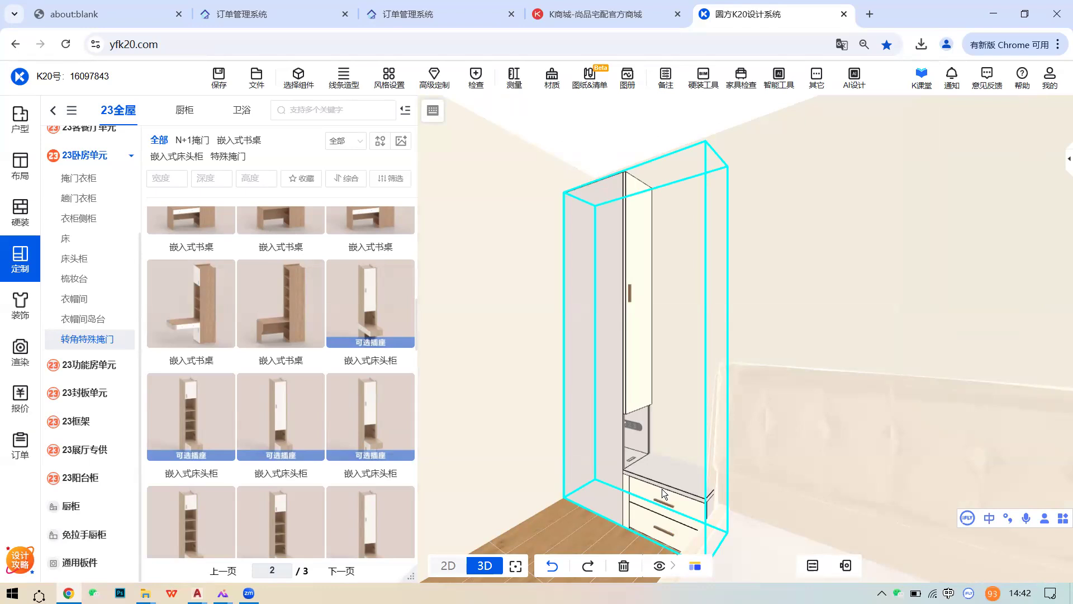
{"action": "left_click_drag", "start_coordinate": [661, 489], "coordinate": [634, 460]}
- Set the tall embedded bedside cabinet's 部件深度 to 1000
{"action": "left_click", "coordinate": [605, 473]}
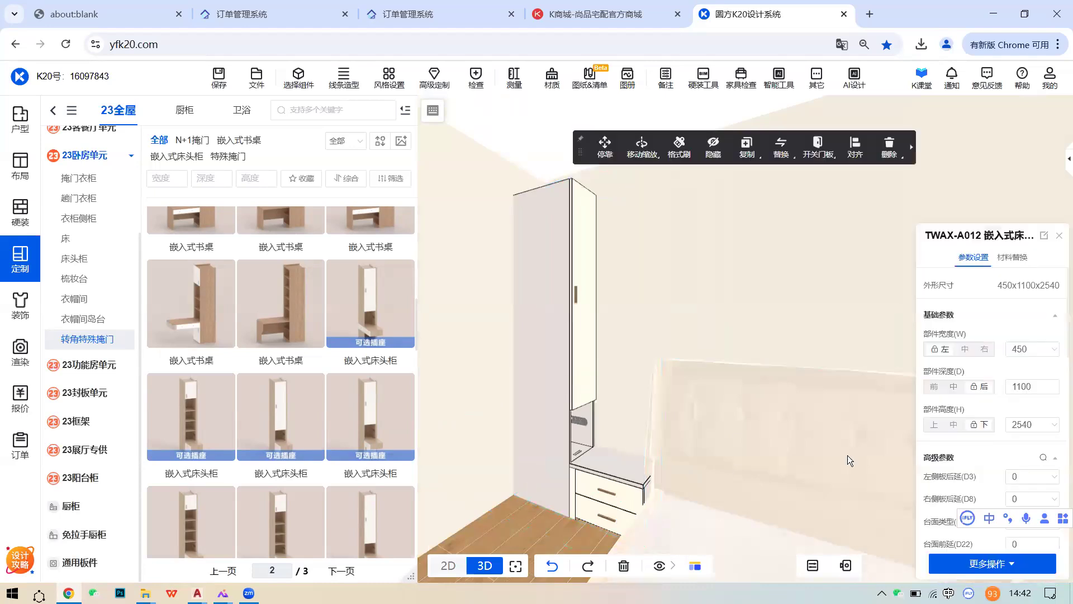
{"action": "double_click", "coordinate": [1034, 388]}
{"action": "type", "text": "1000"}
{"action": "key", "text": "Return"}
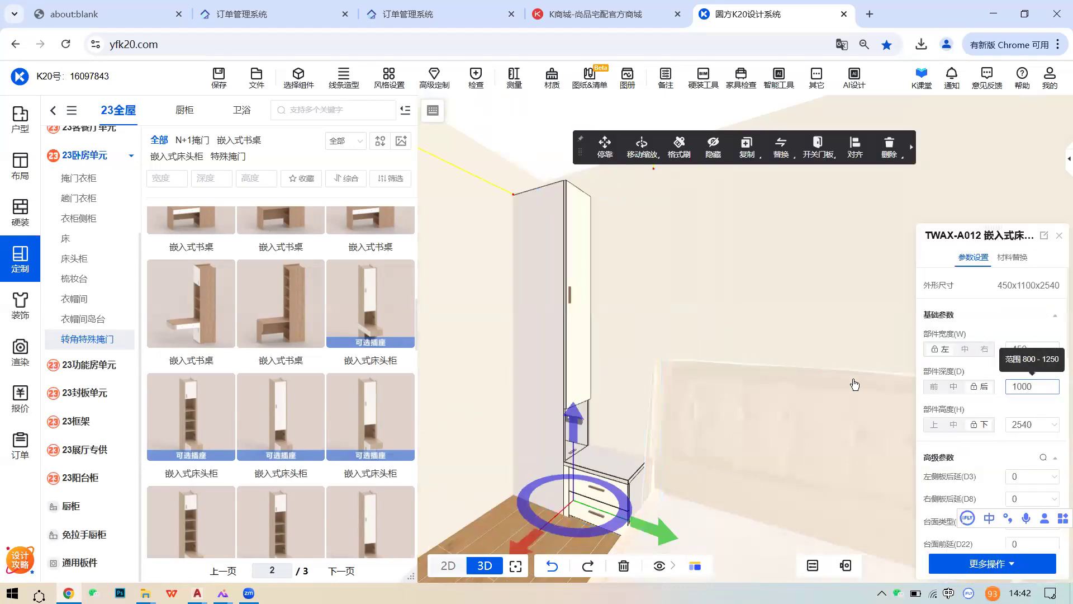
{"action": "double_click", "coordinate": [648, 386]}
{"action": "left_click_drag", "start_coordinate": [735, 390], "coordinate": [688, 442]}
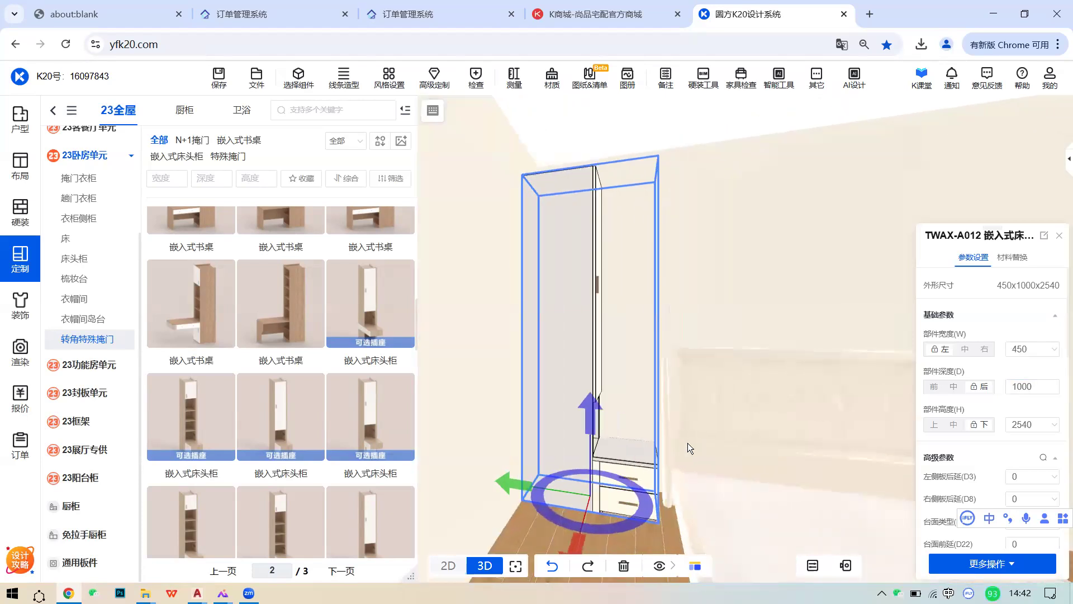
- Try aligning the cabinet to a parallel face, then cancel and reselect it
{"action": "left_click", "coordinate": [708, 353]}
{"action": "left_click_drag", "start_coordinate": [621, 379], "coordinate": [729, 313]}
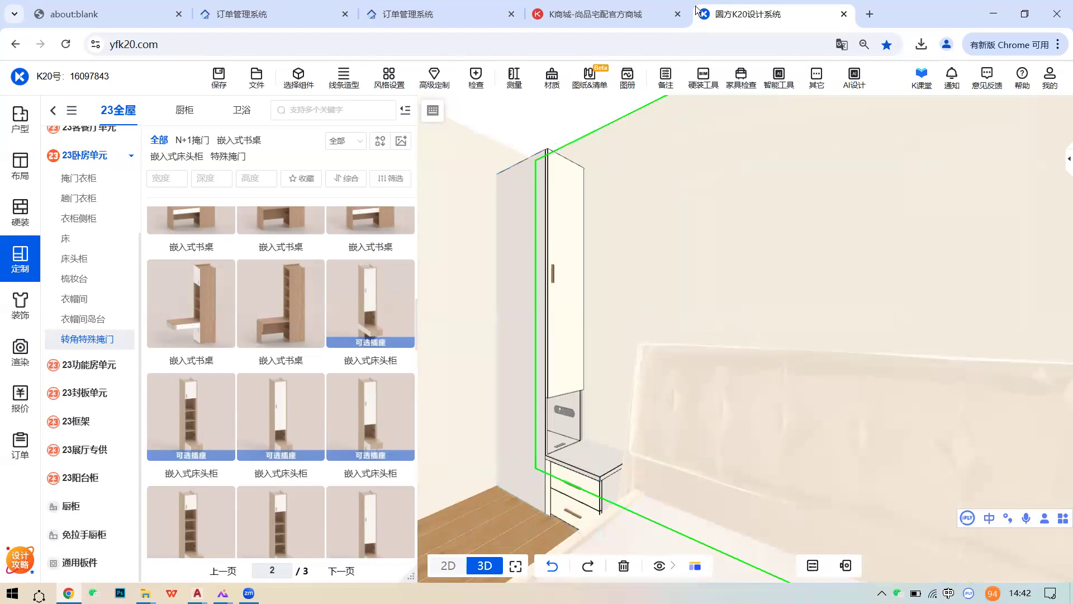
{"action": "right_click", "coordinate": [528, 114]}
{"action": "left_click", "coordinate": [531, 135]}
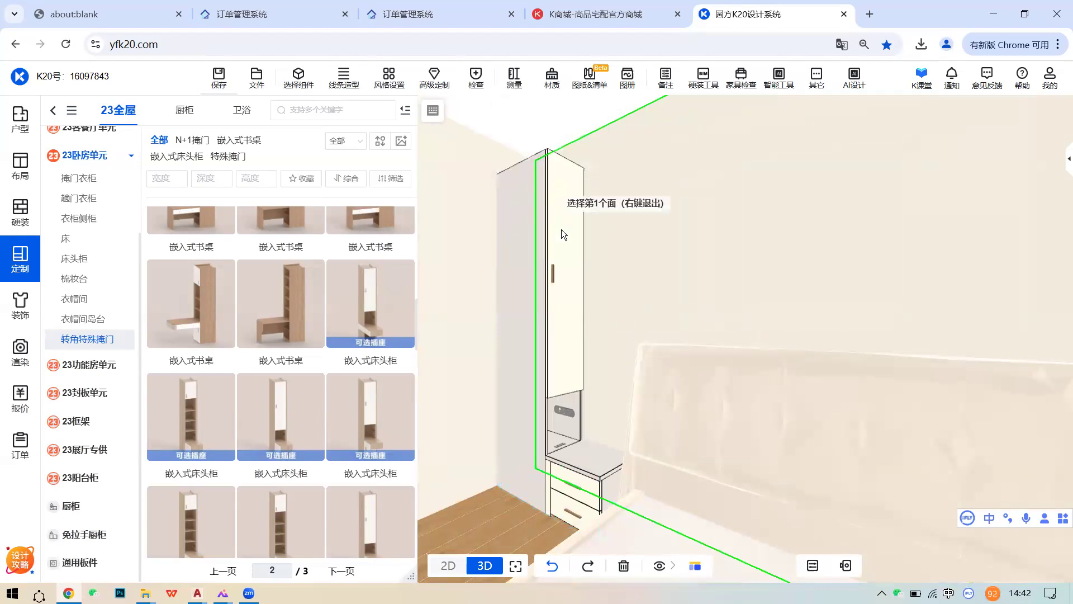
{"action": "right_click", "coordinate": [452, 246]}
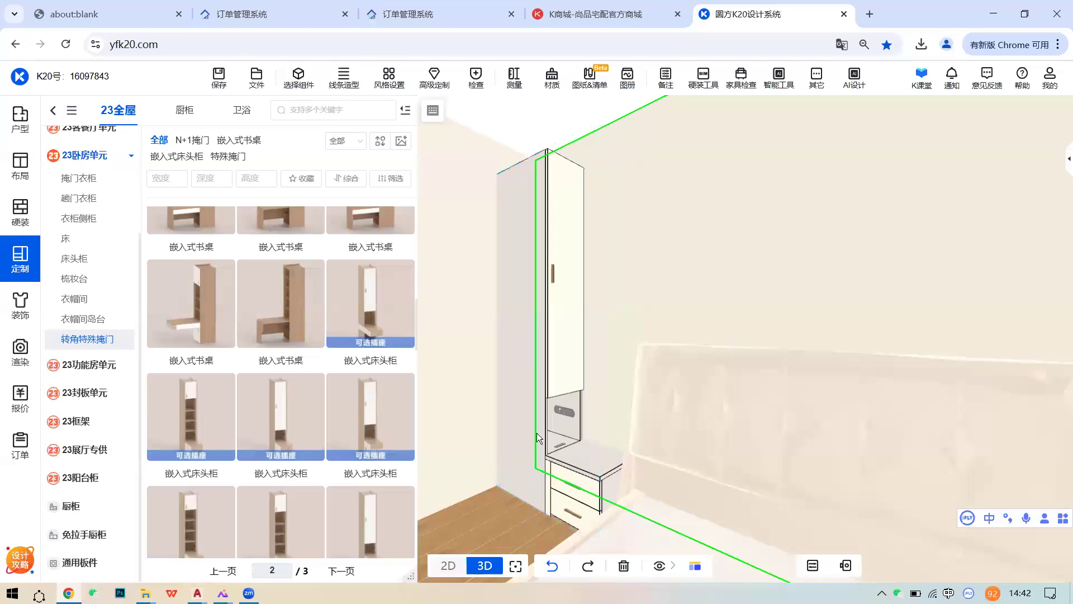
{"action": "left_click", "coordinate": [555, 353]}
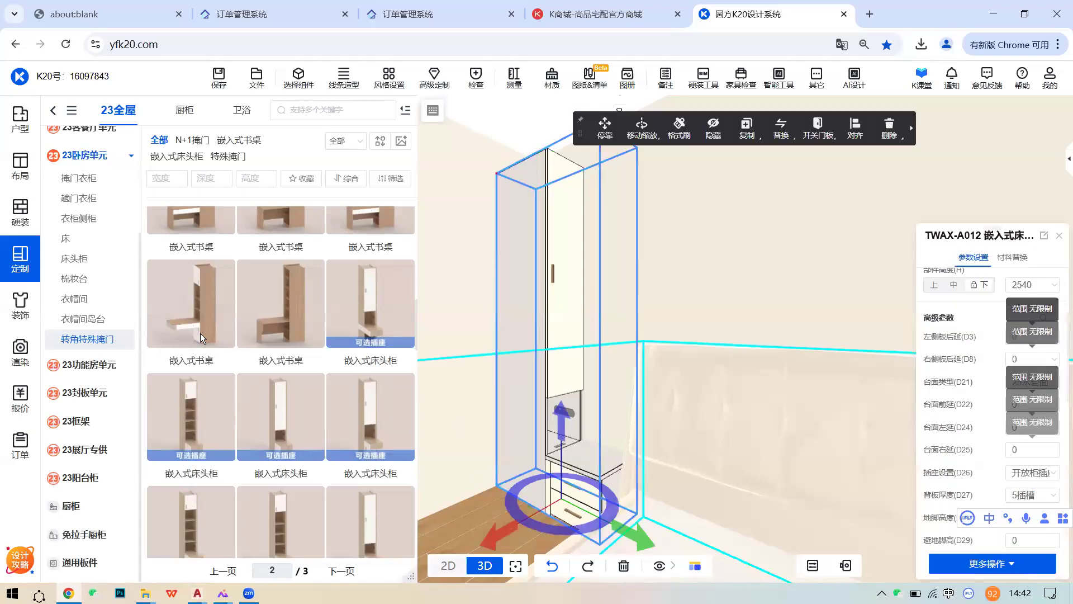
- List the 常规掩门 regular swing-door wardrobes under 23卧房单元 > 掩门衣柜
{"action": "scroll", "coordinate": [94, 217], "scroll_direction": "up", "scroll_amount": 3}
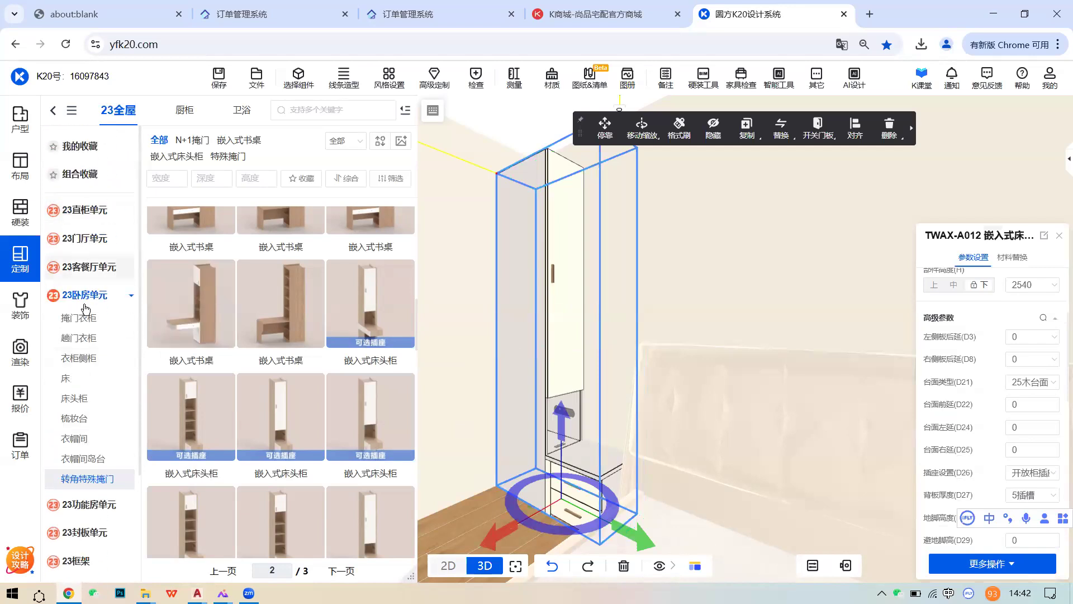
{"action": "left_click", "coordinate": [83, 318]}
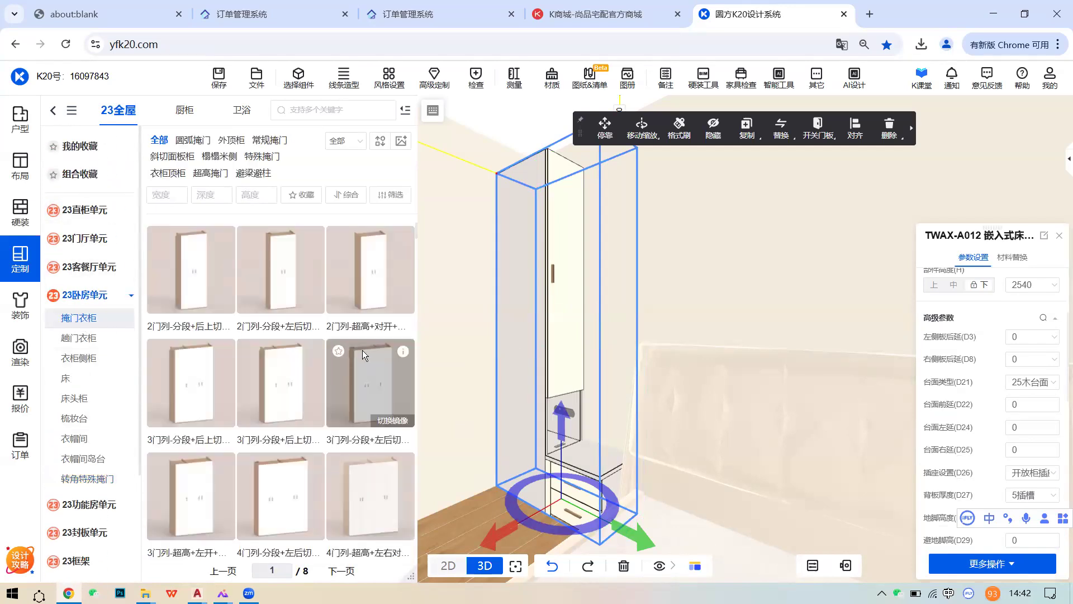
{"action": "left_click", "coordinate": [266, 142]}
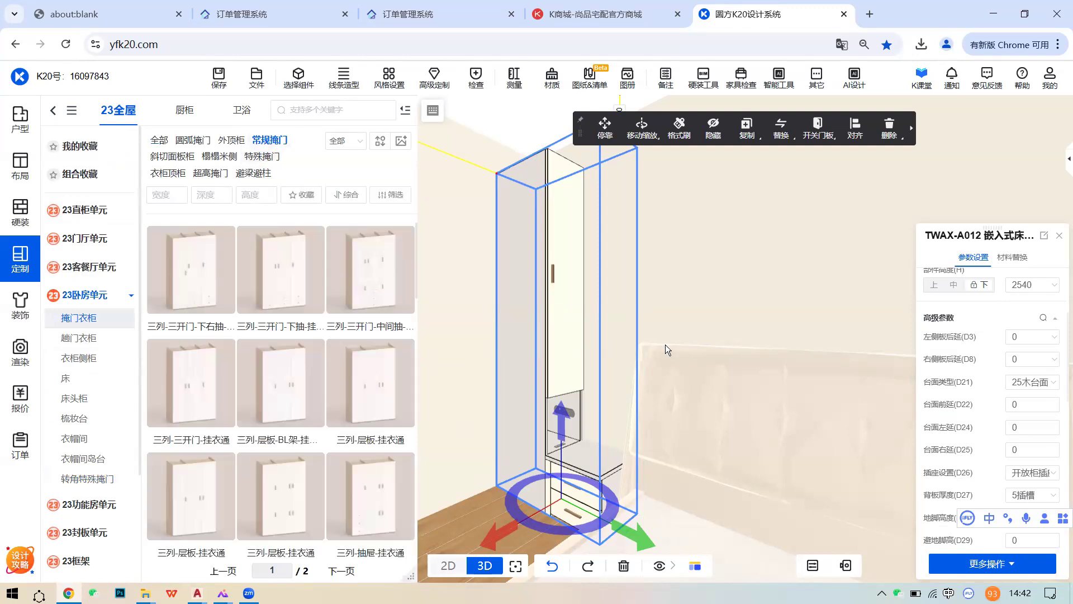
{"action": "scroll", "coordinate": [665, 344], "scroll_direction": "down", "scroll_amount": 3}
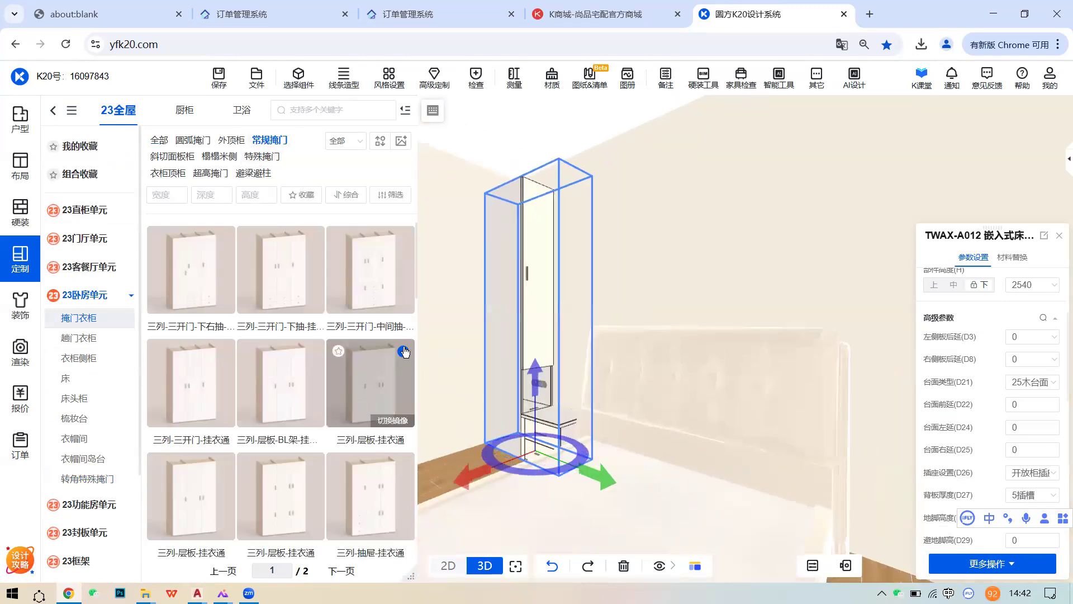
- Place a 三列-层板-挂衣通 wardrobe, try a height of 2, then delete it
{"action": "mouse_move", "coordinate": [405, 351]}
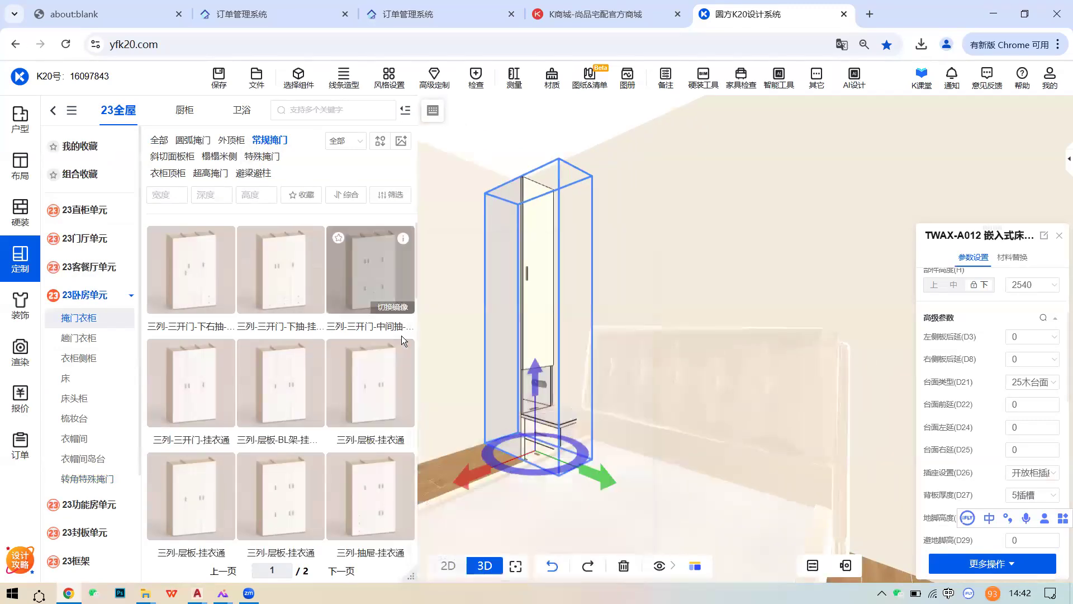
{"action": "left_click", "coordinate": [402, 369]}
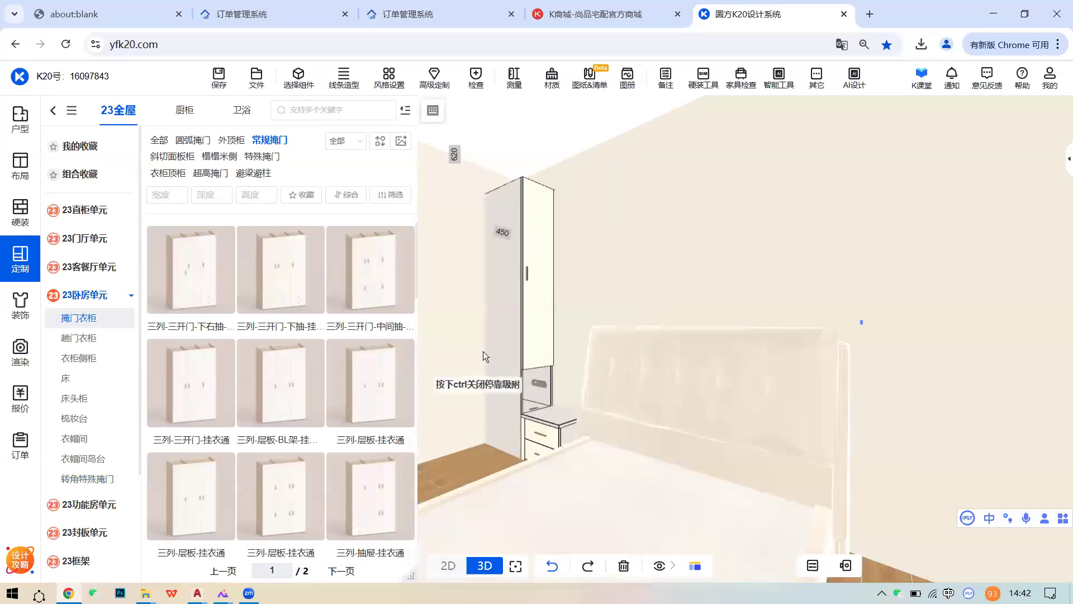
{"action": "left_click", "coordinate": [626, 290]}
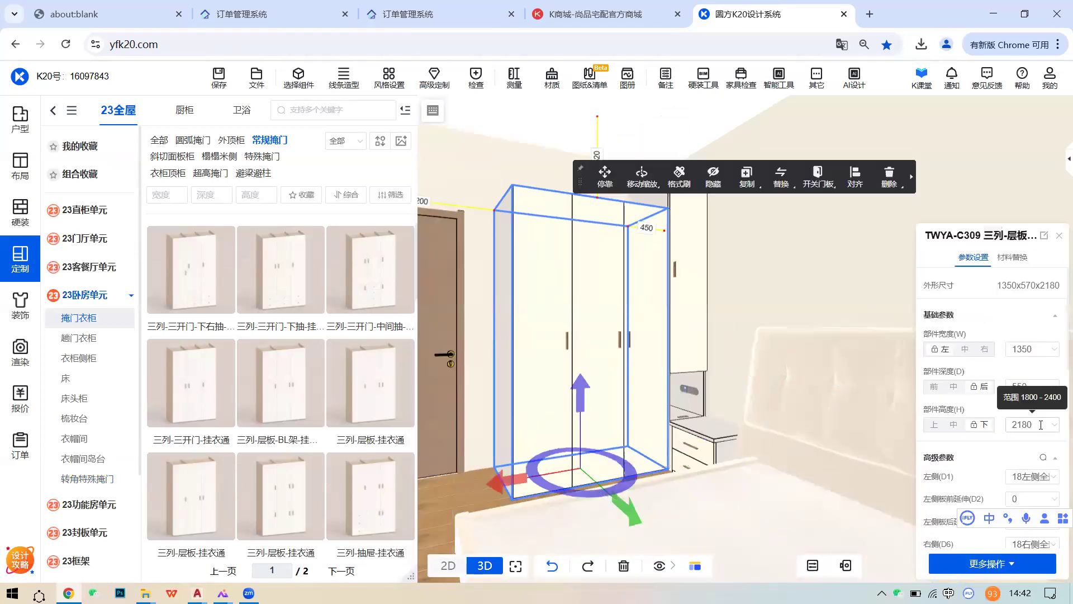
{"action": "double_click", "coordinate": [1022, 424]}
{"action": "type", "text": "2"}
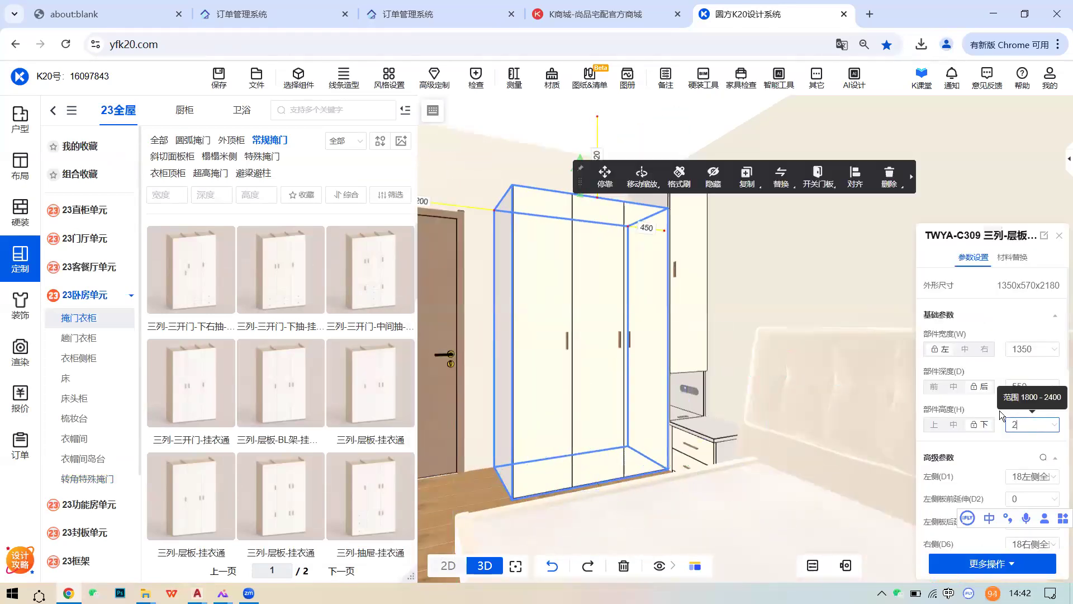
{"action": "left_click", "coordinate": [586, 309]}
{"action": "left_click", "coordinate": [889, 185]}
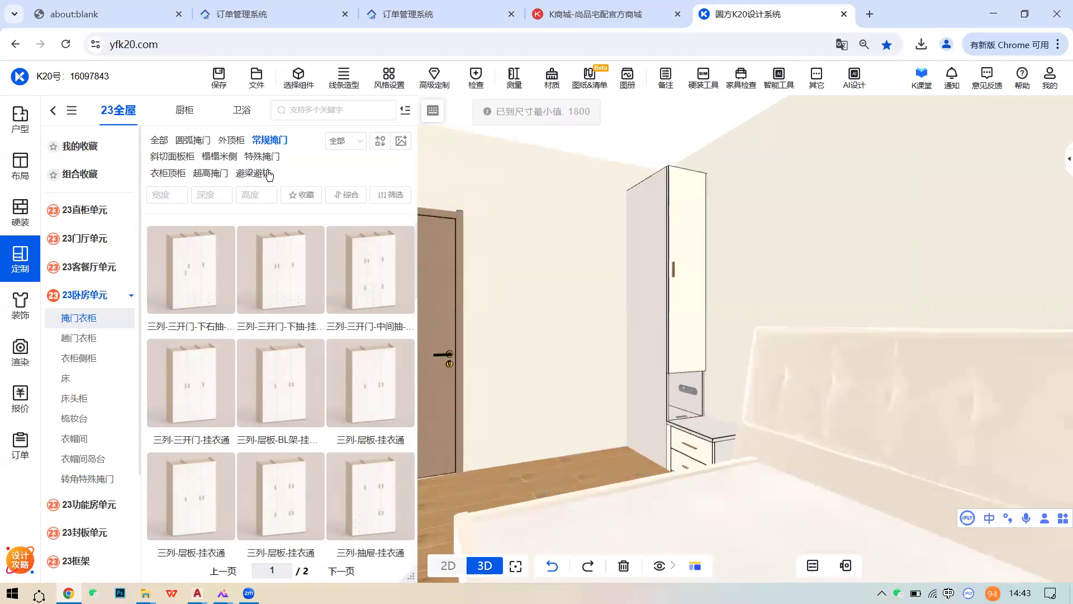
- Place a 超高掩门 full-height 三门衣柜 wardrobe beside the bedside cabinet
{"action": "left_click", "coordinate": [211, 173]}
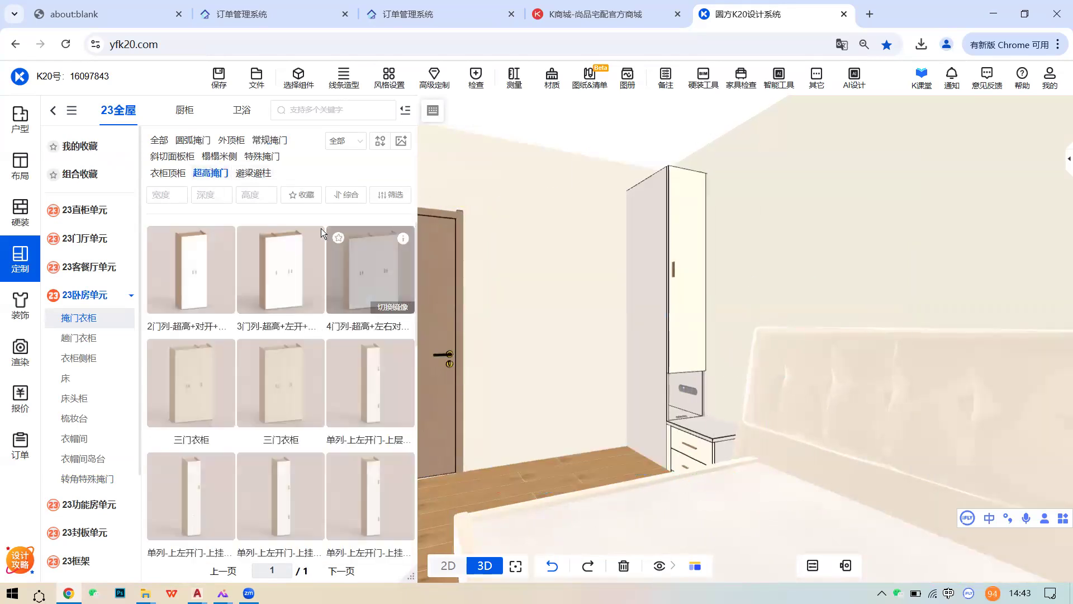
{"action": "mouse_move", "coordinate": [315, 240]}
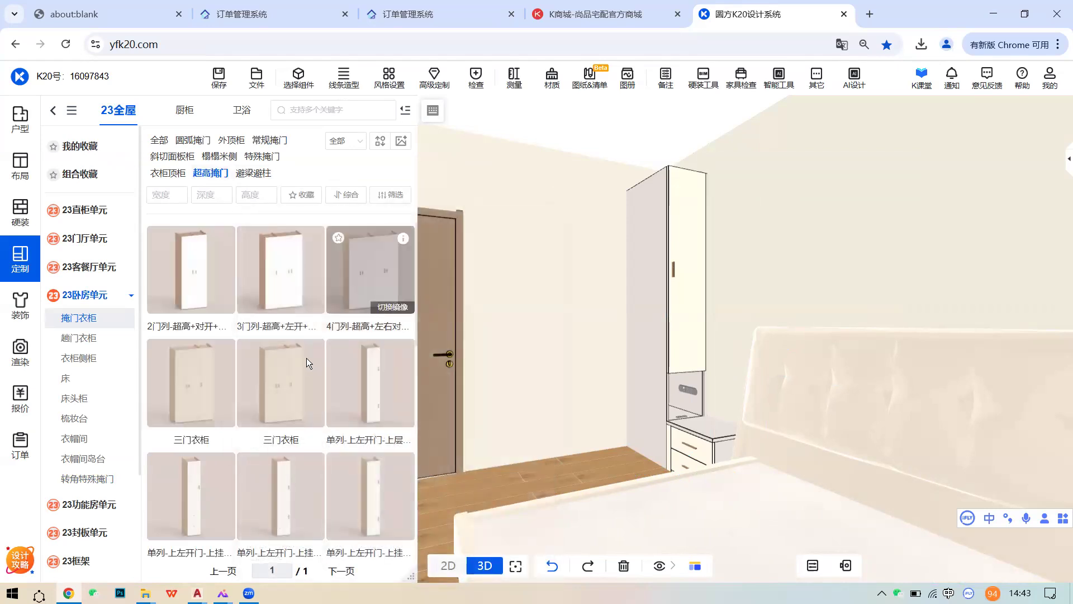
{"action": "left_click", "coordinate": [301, 375]}
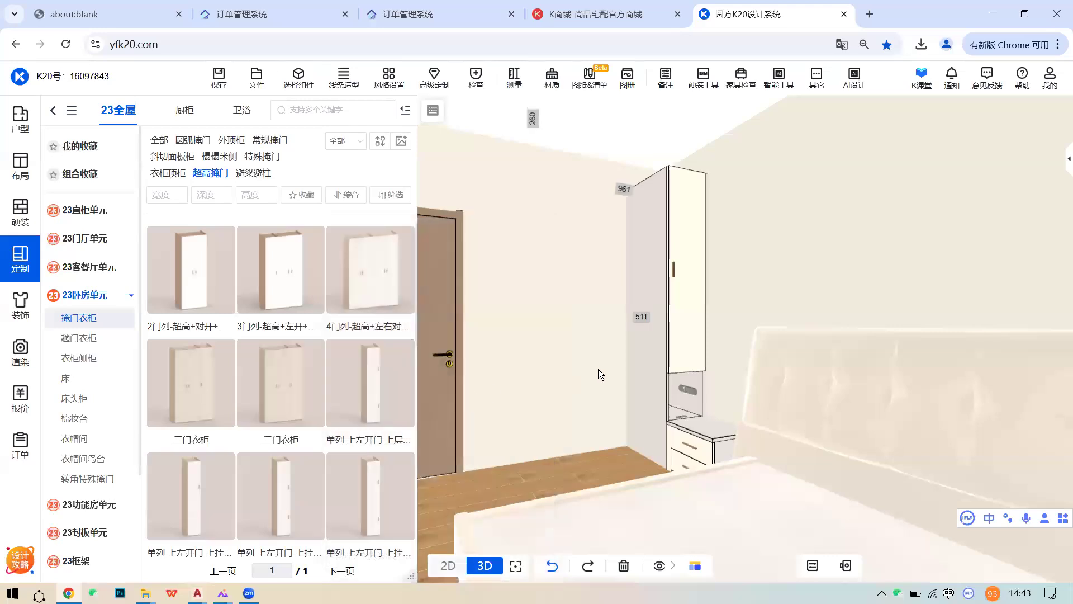
{"action": "left_click", "coordinate": [600, 369]}
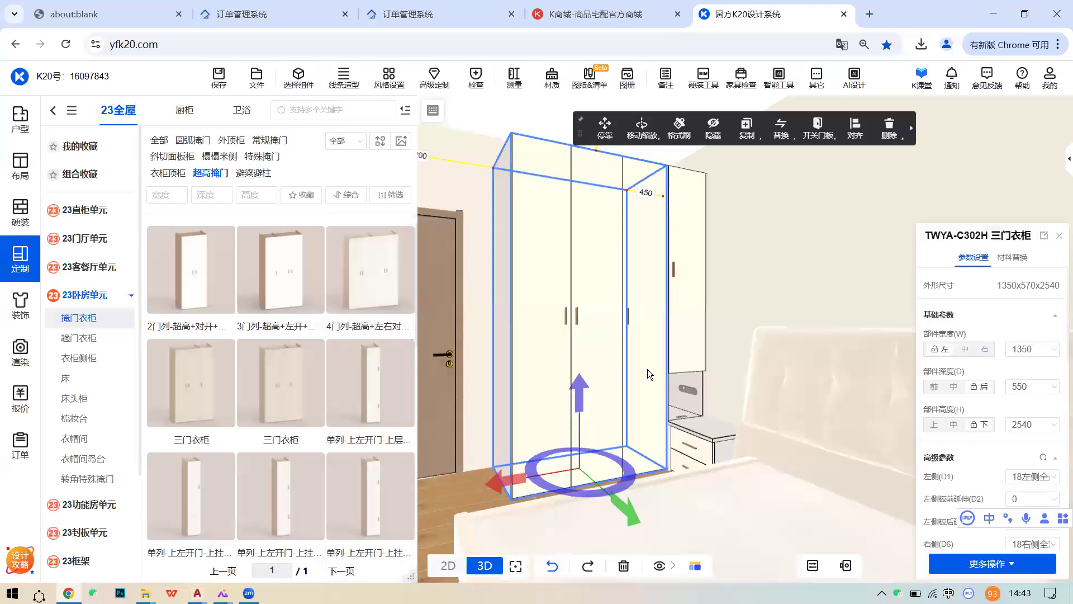
- Start 测量 > 3D测量平行面 and orbit to face the wardrobe with the door on the left
{"action": "left_click", "coordinate": [517, 84]}
{"action": "left_click", "coordinate": [535, 111]}
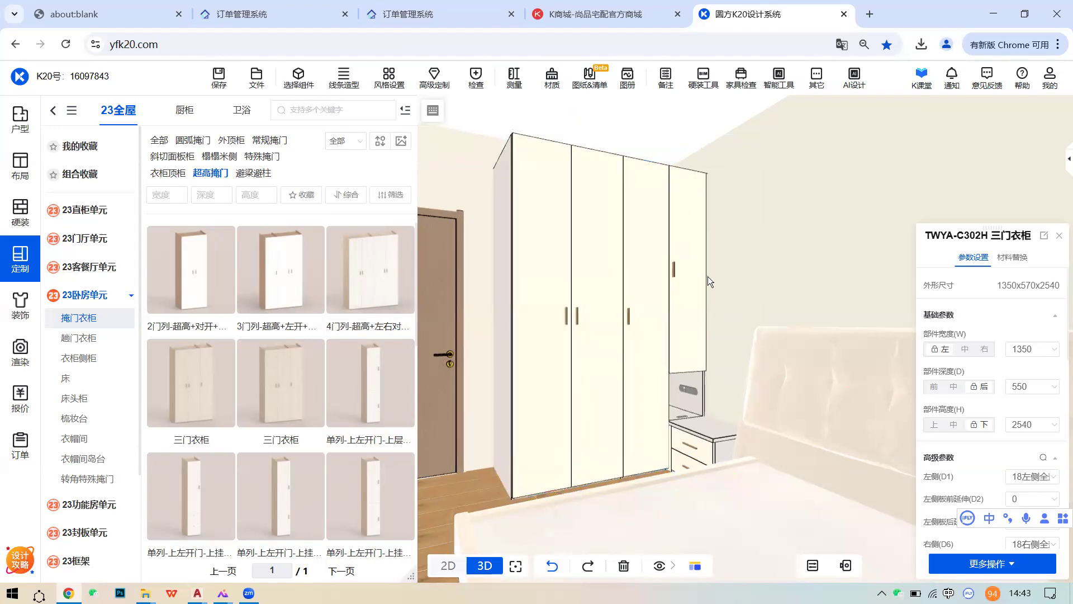
{"action": "scroll", "coordinate": [665, 282], "scroll_direction": "up", "scroll_amount": 2}
{"action": "right_click_drag", "start_coordinate": [665, 281], "coordinate": [718, 288]}
{"action": "scroll", "coordinate": [651, 295], "scroll_direction": "down", "scroll_amount": 1}
{"action": "right_click_drag", "start_coordinate": [652, 295], "coordinate": [596, 292]}
{"action": "right_click_drag", "start_coordinate": [665, 283], "coordinate": [634, 281]}
- Set the three-door wardrobe's width to 1500, then revise it to 1400
{"action": "left_click", "coordinate": [634, 282]}
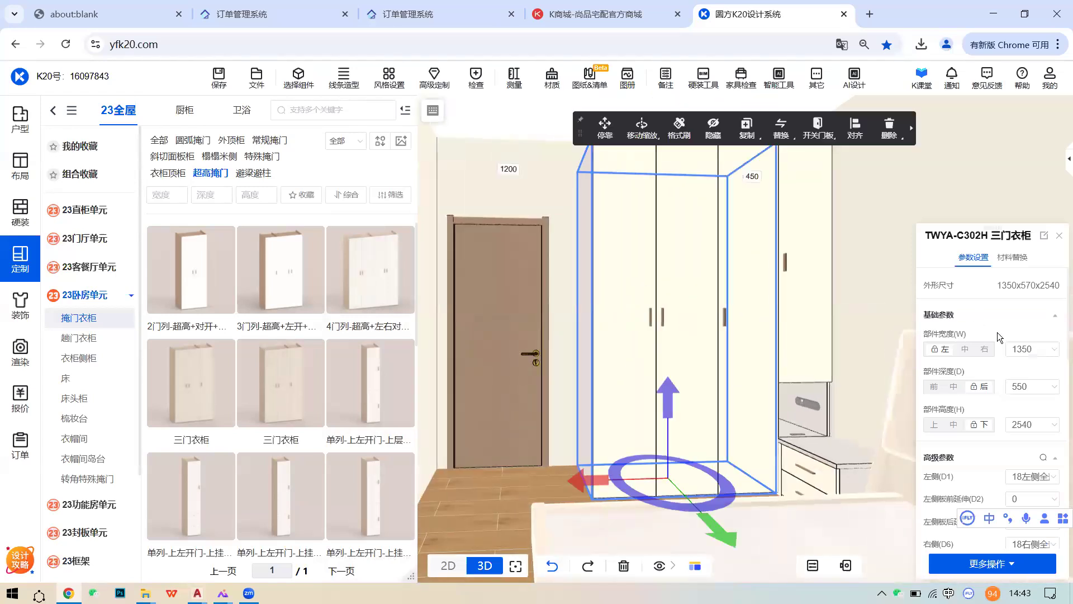
{"action": "double_click", "coordinate": [1023, 348]}
{"action": "type", "text": "1500"}
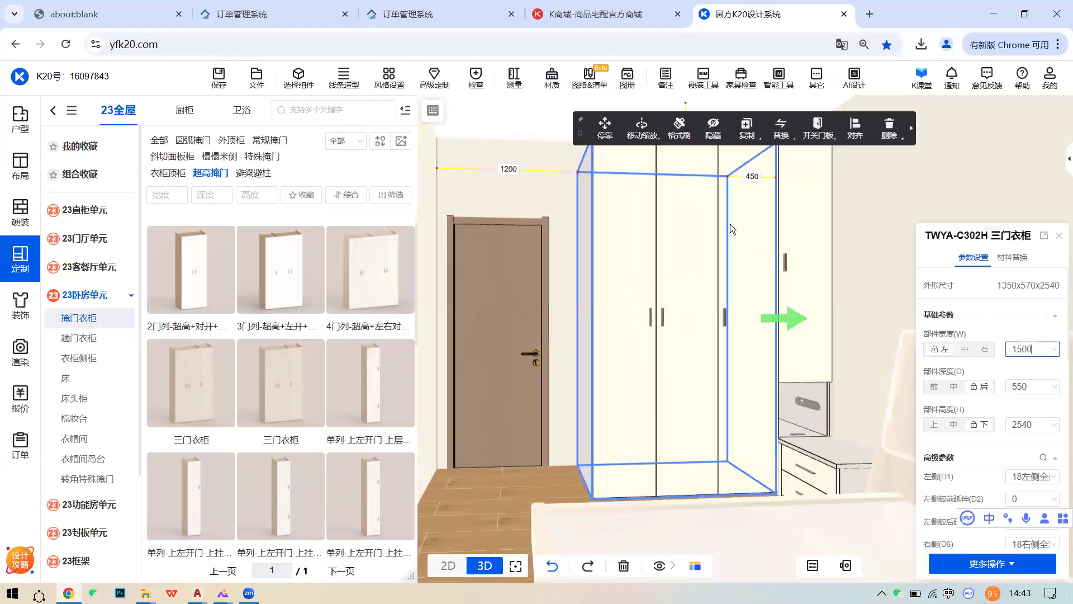
{"action": "key", "text": "Return"}
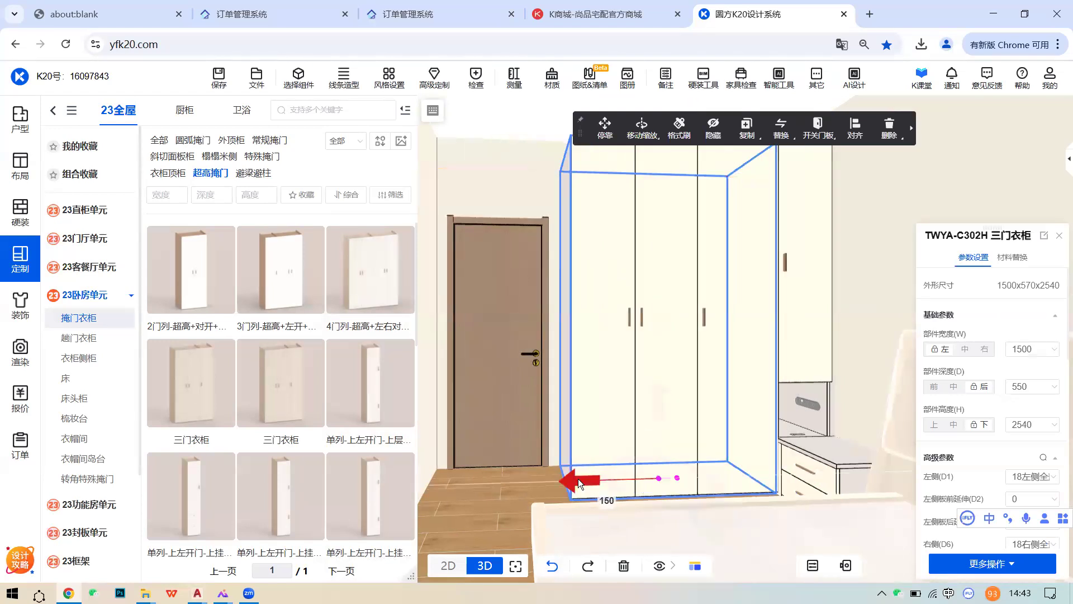
{"action": "double_click", "coordinate": [1024, 348]}
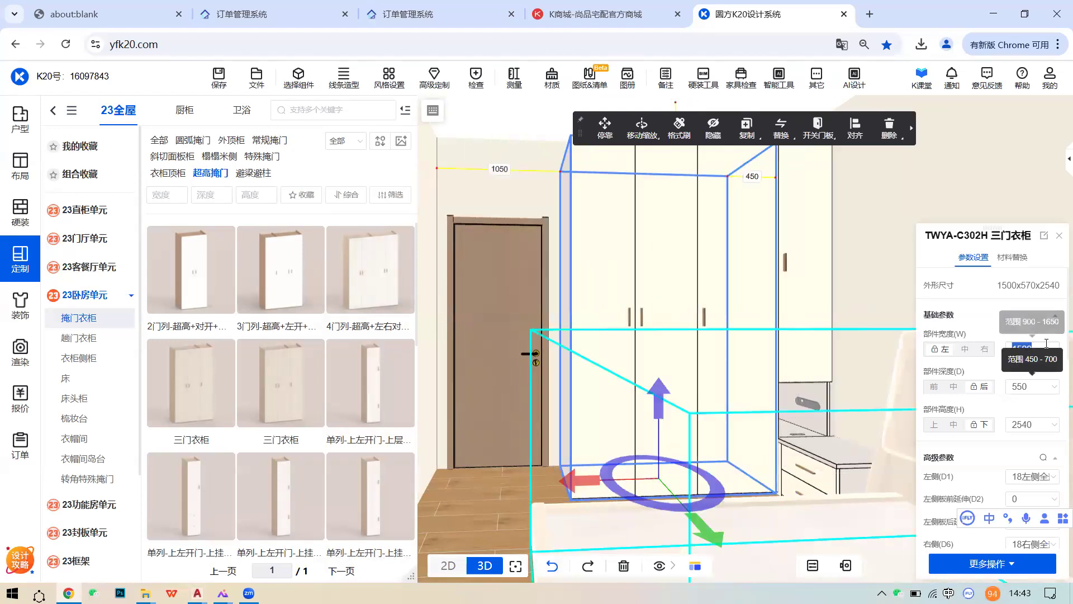
{"action": "type", "text": "1400"}
{"action": "key", "text": "Return"}
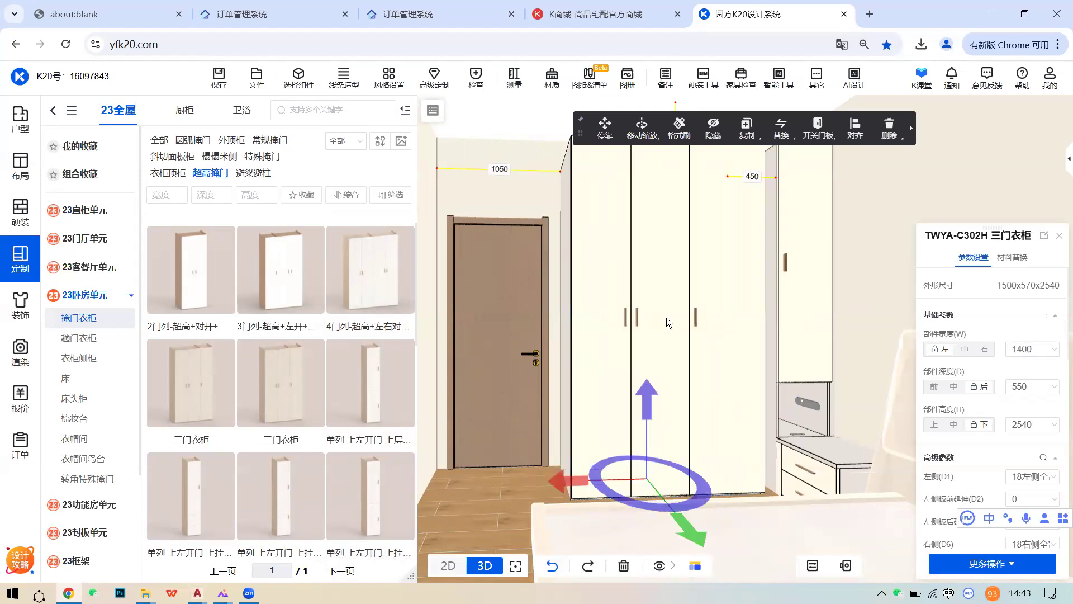
- Set the TWAX-A012 embedded bedside cabinet's 部件宽度 to 500
{"action": "scroll", "coordinate": [1039, 402], "scroll_direction": "down", "scroll_amount": 4}
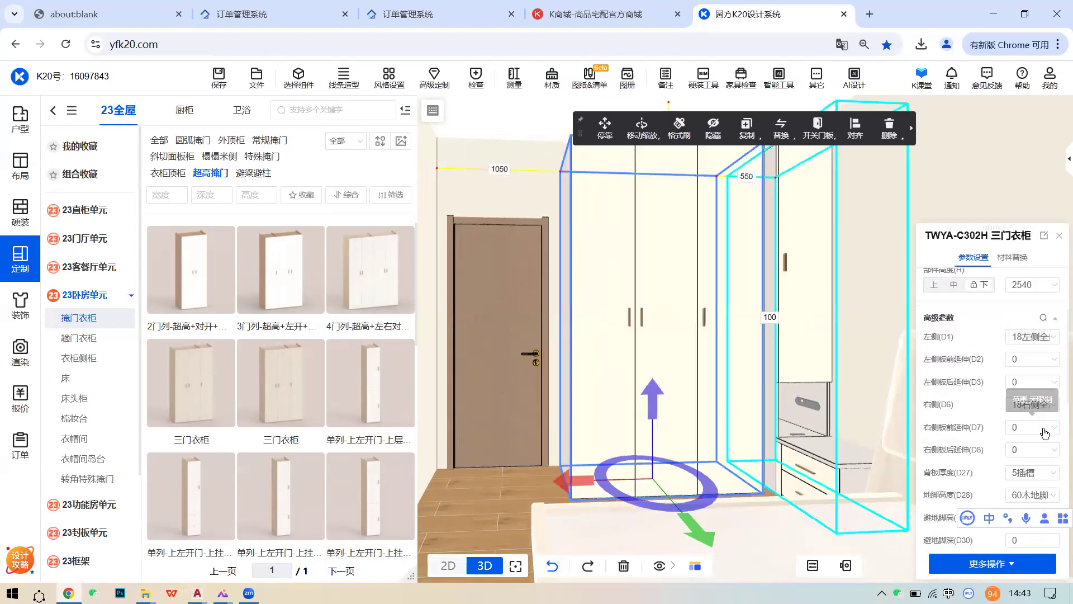
{"action": "left_click", "coordinate": [816, 311]}
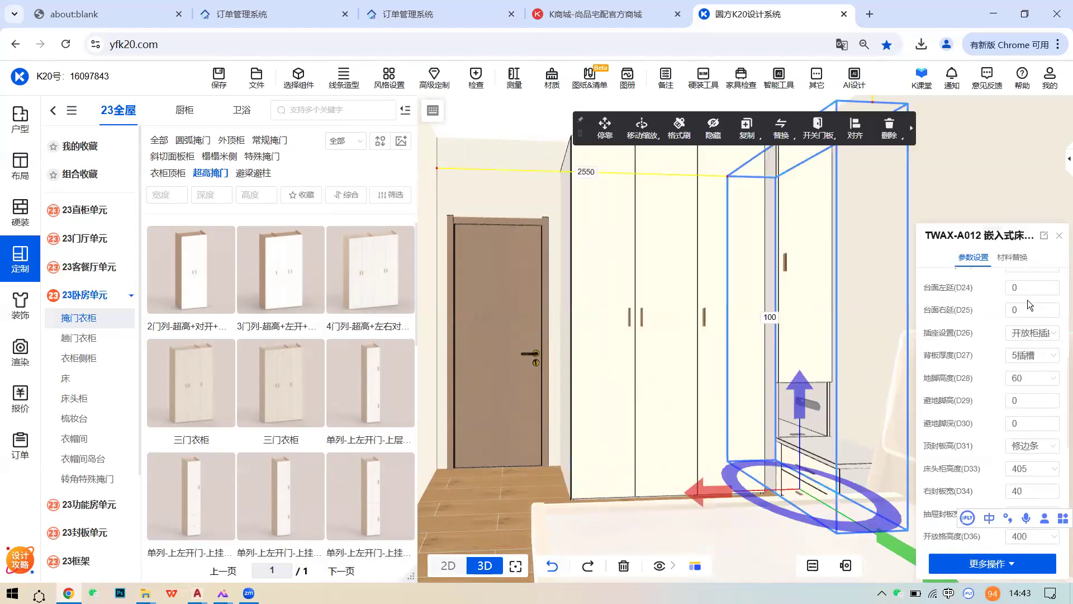
{"action": "scroll", "coordinate": [1034, 374], "scroll_direction": "up", "scroll_amount": 5}
{"action": "left_click", "coordinate": [1033, 278]}
{"action": "type", "text": "50"}
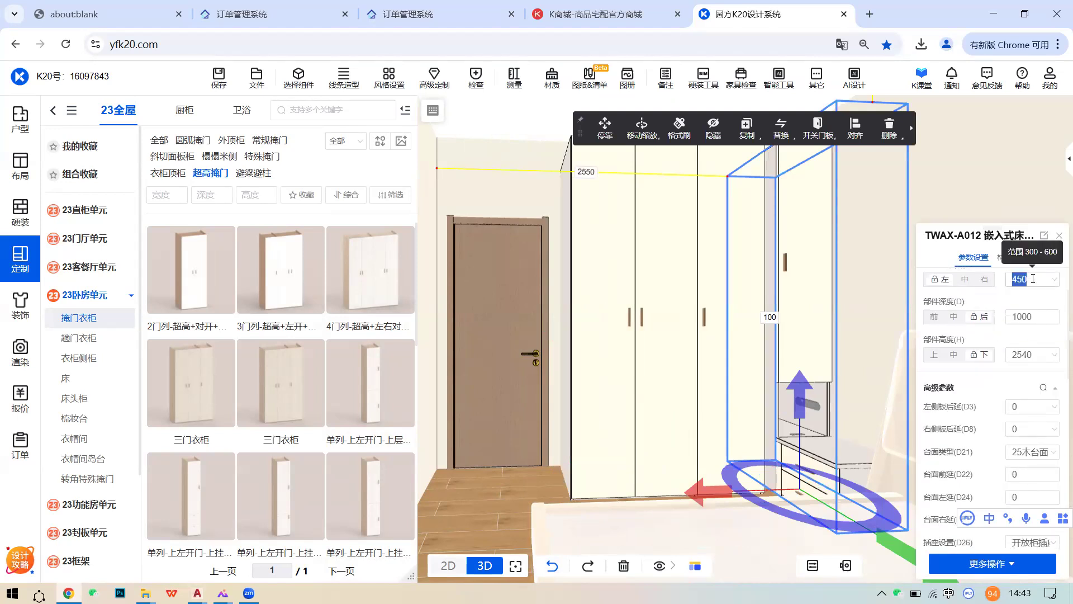
{"action": "type", "text": "0"}
{"action": "key", "text": "Return"}
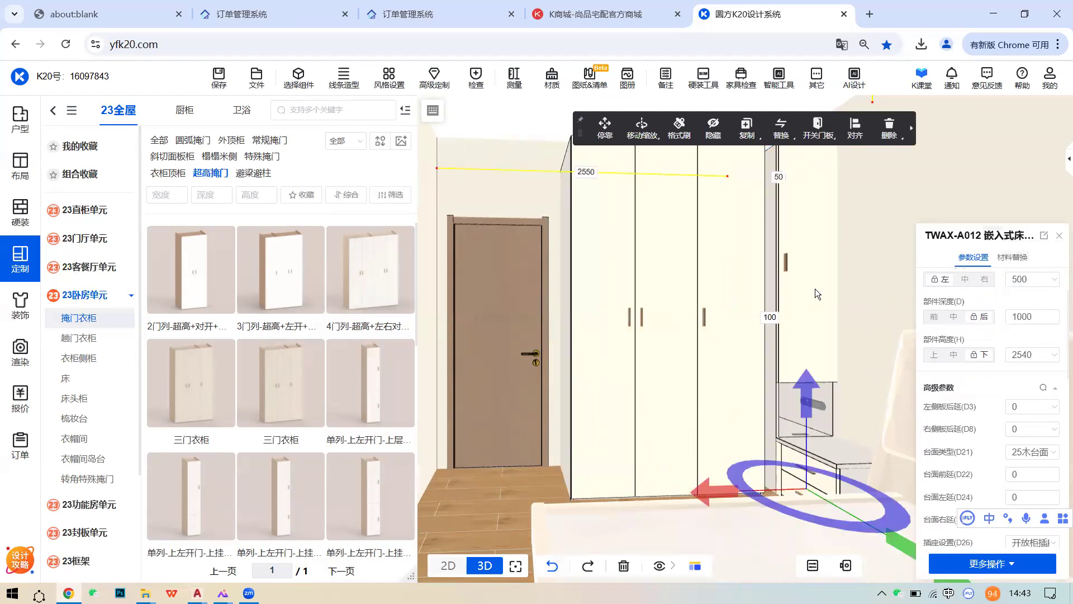
- In the 2D plan, dock the bedside cabinet into the corner beside the wardrobe with 停靠
{"action": "left_click", "coordinate": [448, 566]}
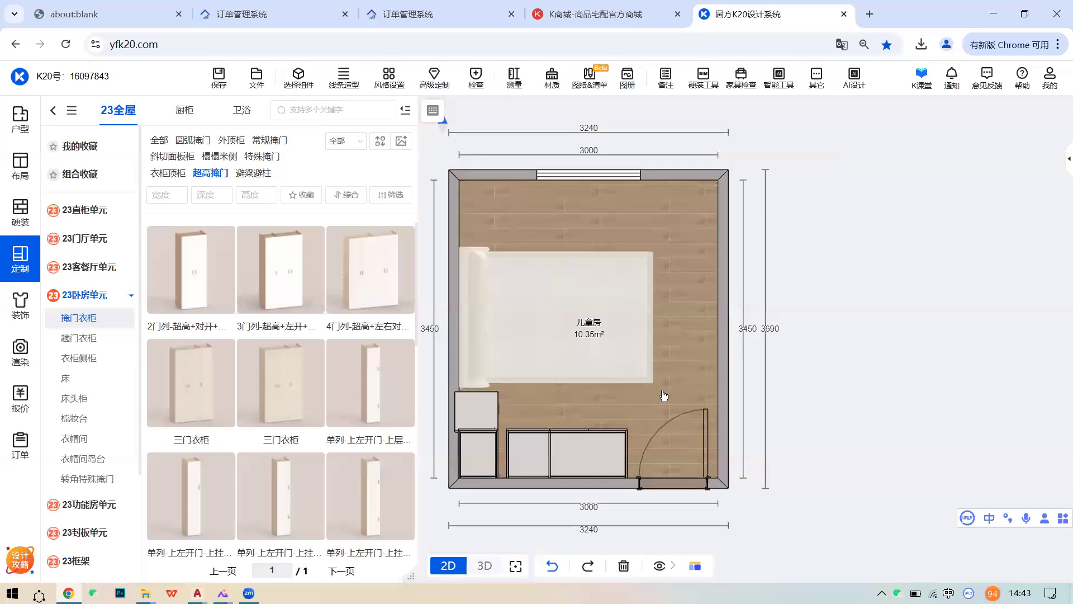
{"action": "left_click", "coordinate": [576, 375]}
{"action": "left_click", "coordinate": [575, 354]}
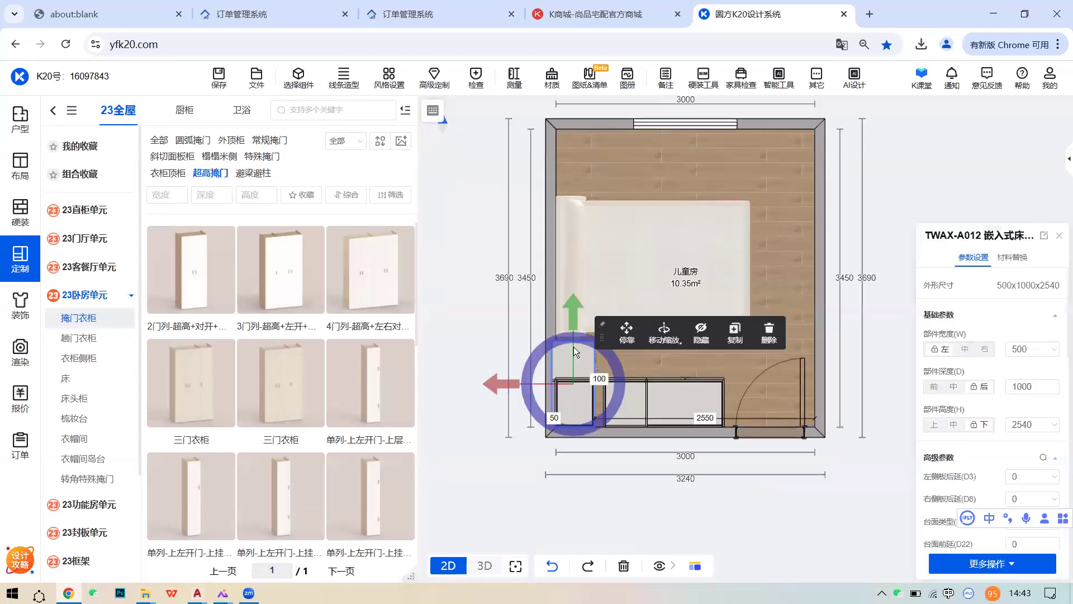
{"action": "left_click", "coordinate": [626, 330]}
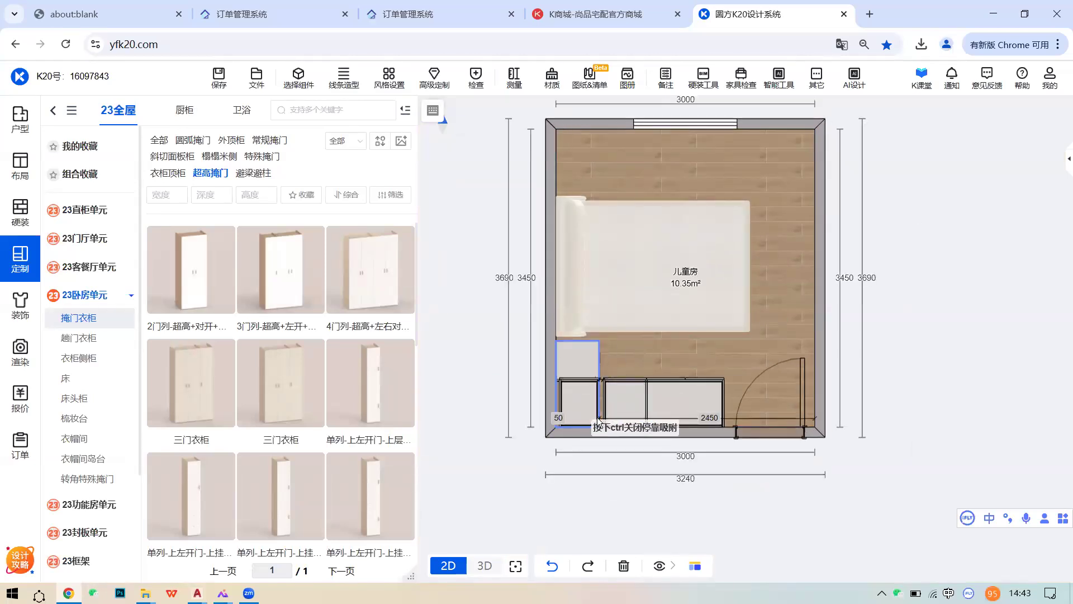
{"action": "left_click", "coordinate": [579, 414]}
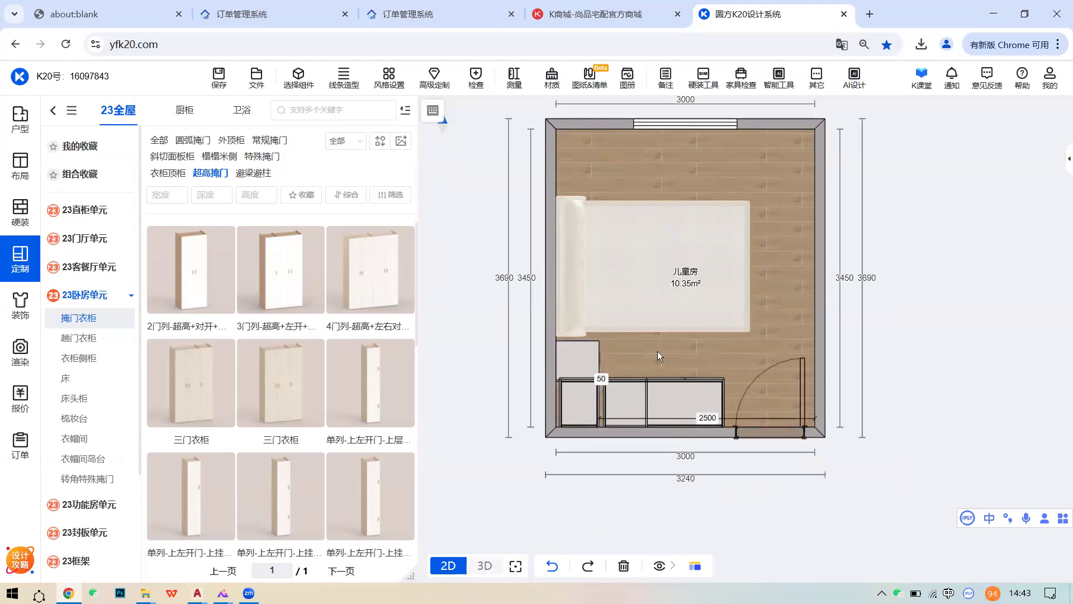
- Select the three-door wardrobe and review it beside the cabinet in the 3D room
{"action": "left_click", "coordinate": [633, 391]}
{"action": "left_click", "coordinate": [601, 378]}
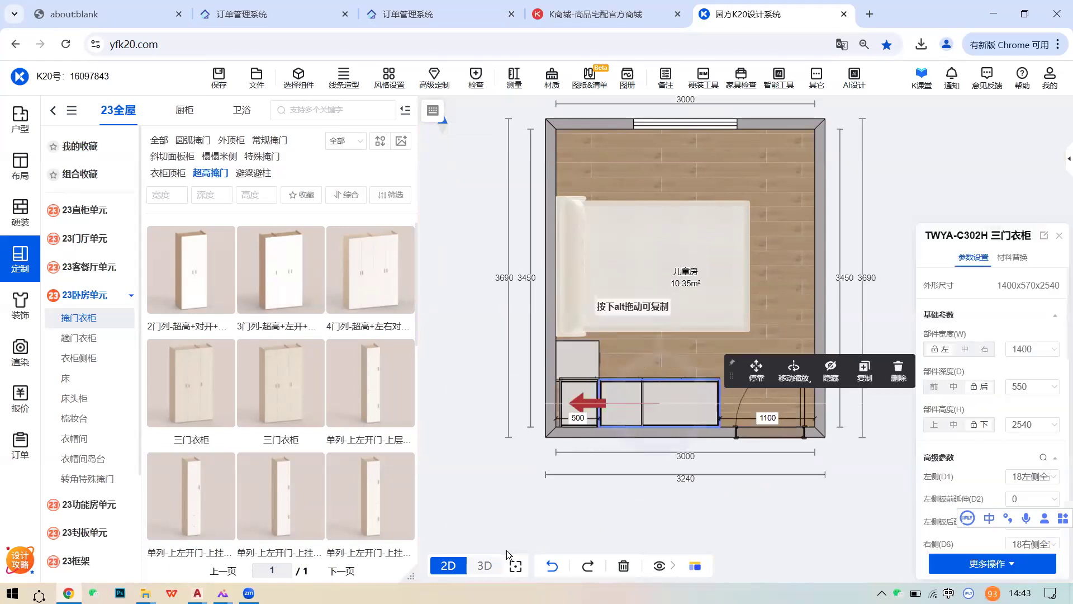
{"action": "left_click", "coordinate": [483, 565]}
{"action": "middle_click_drag", "start_coordinate": [701, 384], "coordinate": [695, 359]}
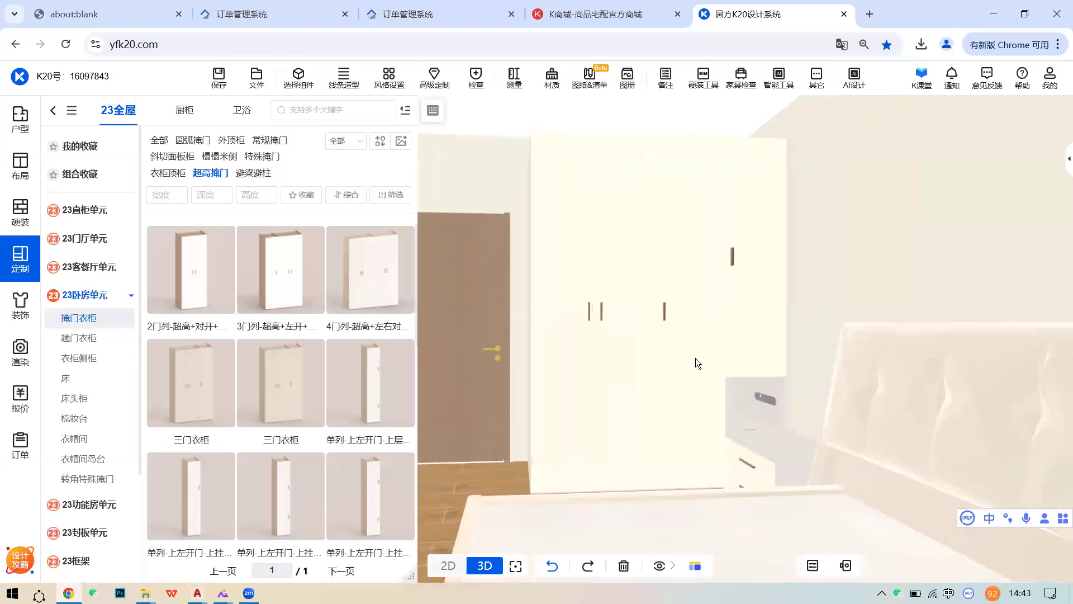
{"action": "mouse_move", "coordinate": [774, 392]}
{"action": "middle_mouse_down"}
{"action": "mouse_move", "coordinate": [859, 386]}
{"action": "mouse_move", "coordinate": [795, 396]}
{"action": "middle_mouse_up"}
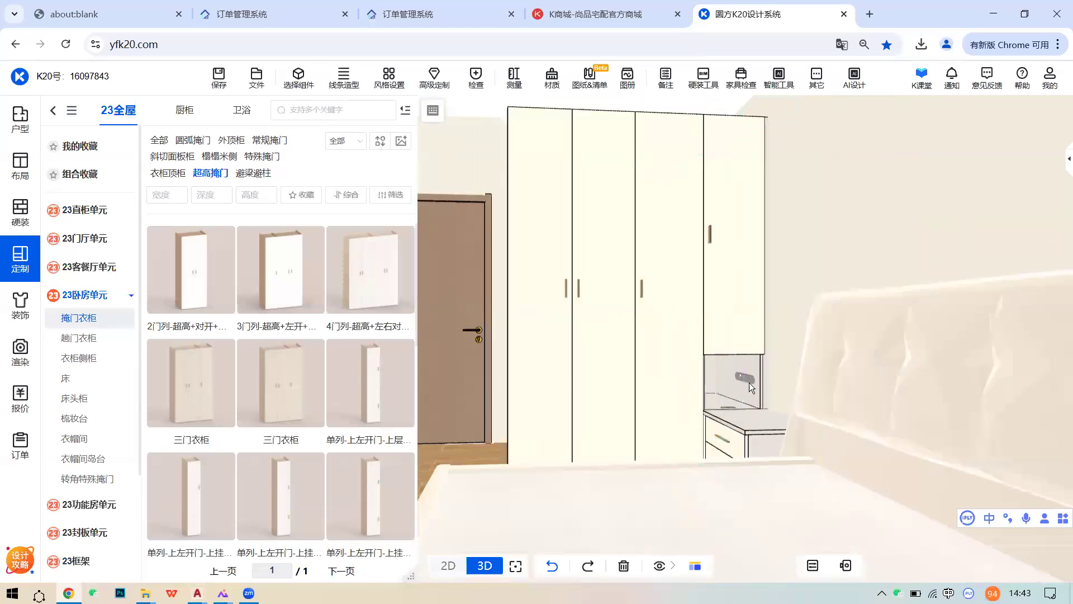
{"action": "scroll", "coordinate": [724, 339], "scroll_direction": "up", "scroll_amount": 1}
{"action": "middle_click_drag", "start_coordinate": [724, 339], "coordinate": [923, 402]}
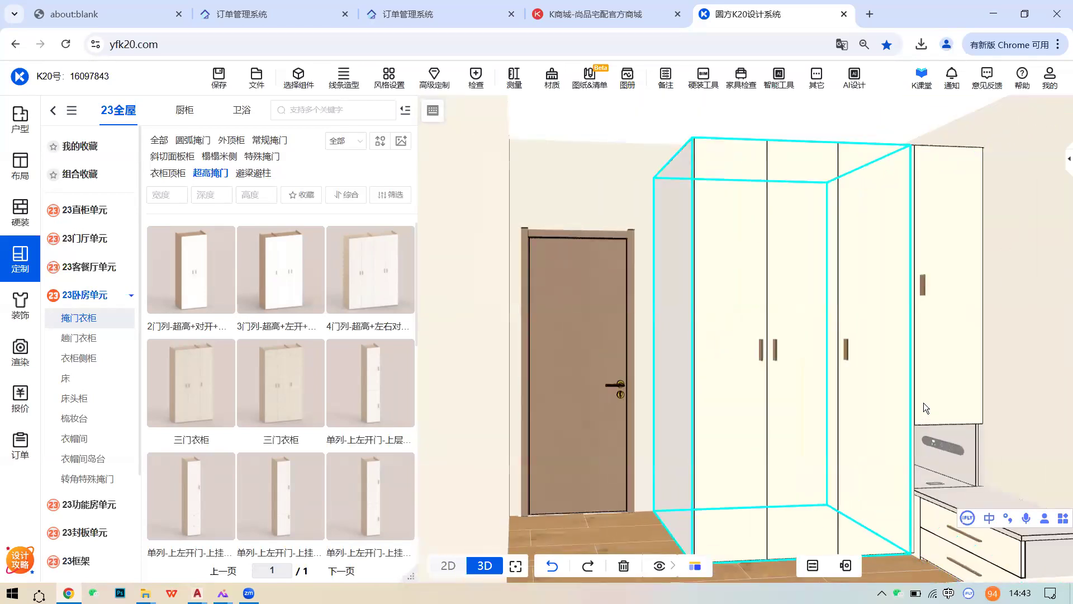
{"action": "left_click", "coordinate": [927, 399]}
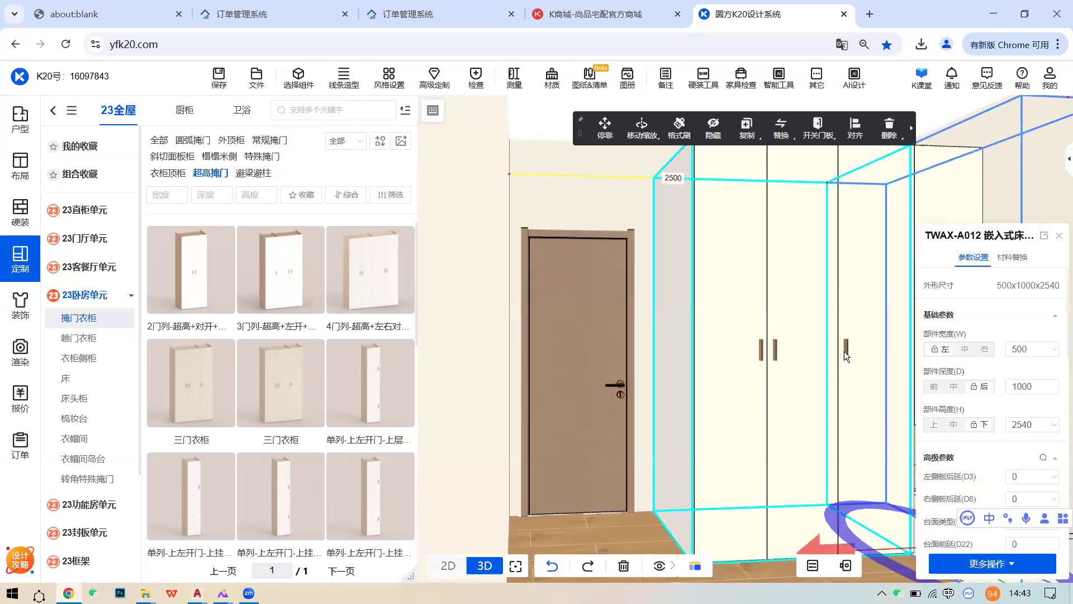
{"action": "left_click", "coordinate": [816, 354]}
{"action": "scroll", "coordinate": [793, 357], "scroll_direction": "down", "scroll_amount": 3}
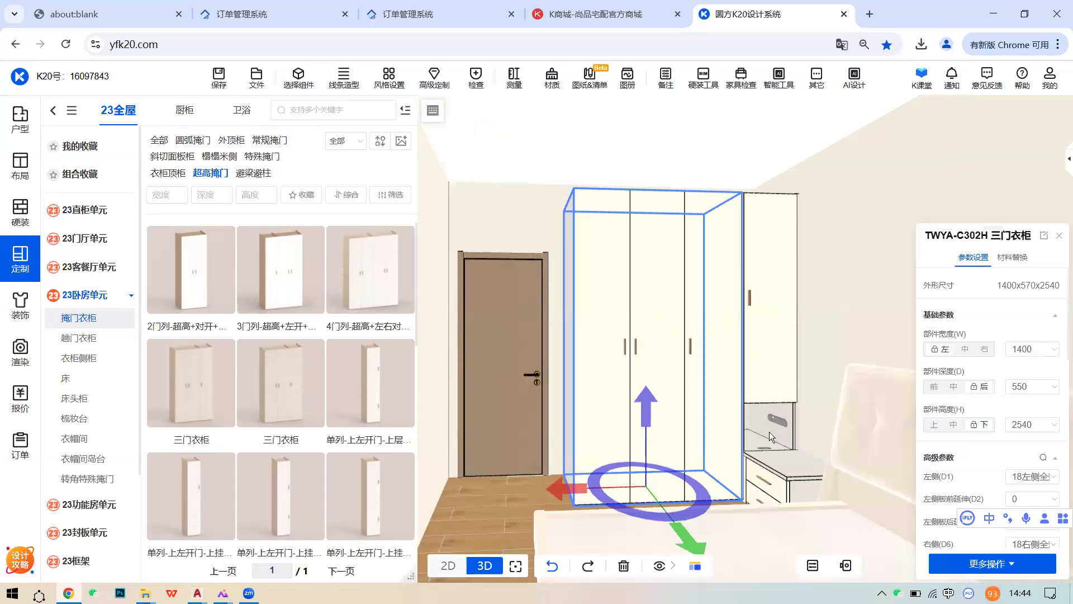
- Browse the 转角特殊掩门 products under 23卧房单元 and orbit around the 1400×570×2540 wardrobe
{"action": "left_click", "coordinate": [108, 480]}
{"action": "scroll", "coordinate": [371, 422], "scroll_direction": "down", "scroll_amount": 3}
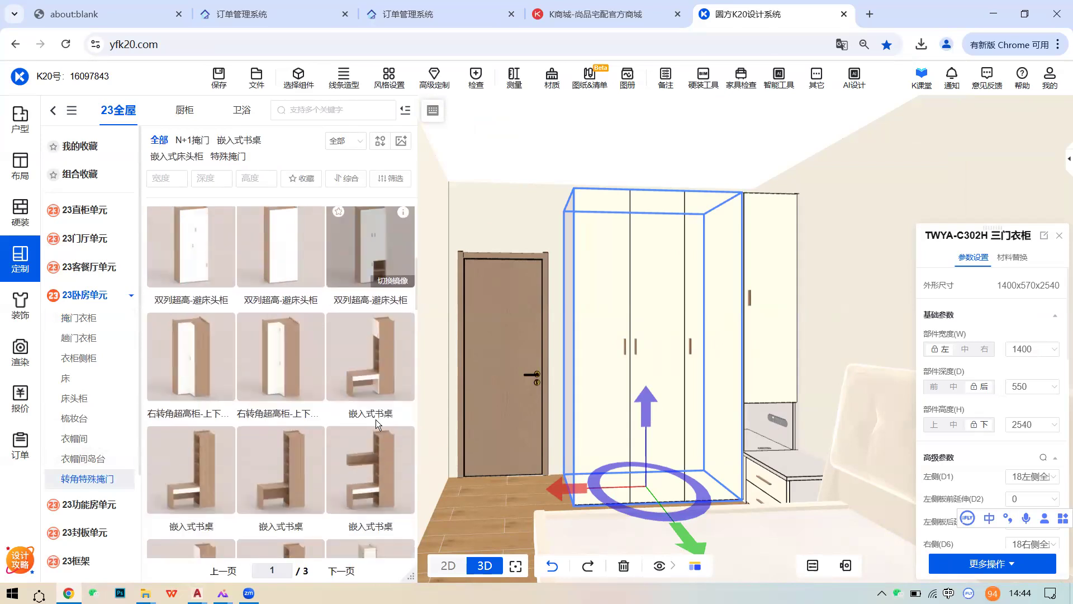
{"action": "scroll", "coordinate": [375, 420], "scroll_direction": "down", "scroll_amount": 2}
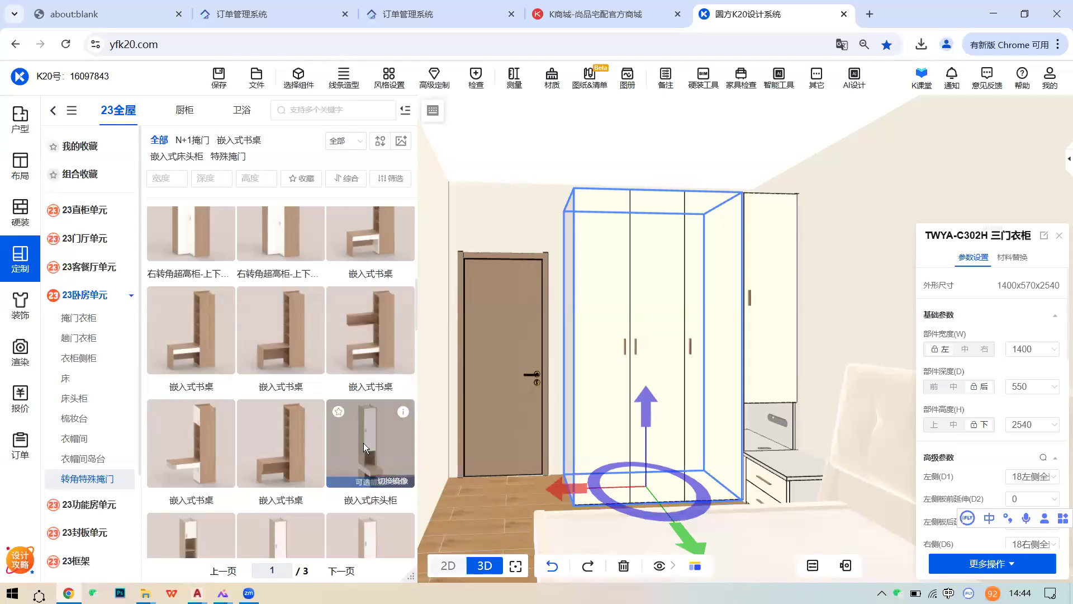
{"action": "scroll", "coordinate": [363, 443], "scroll_direction": "down", "scroll_amount": 2}
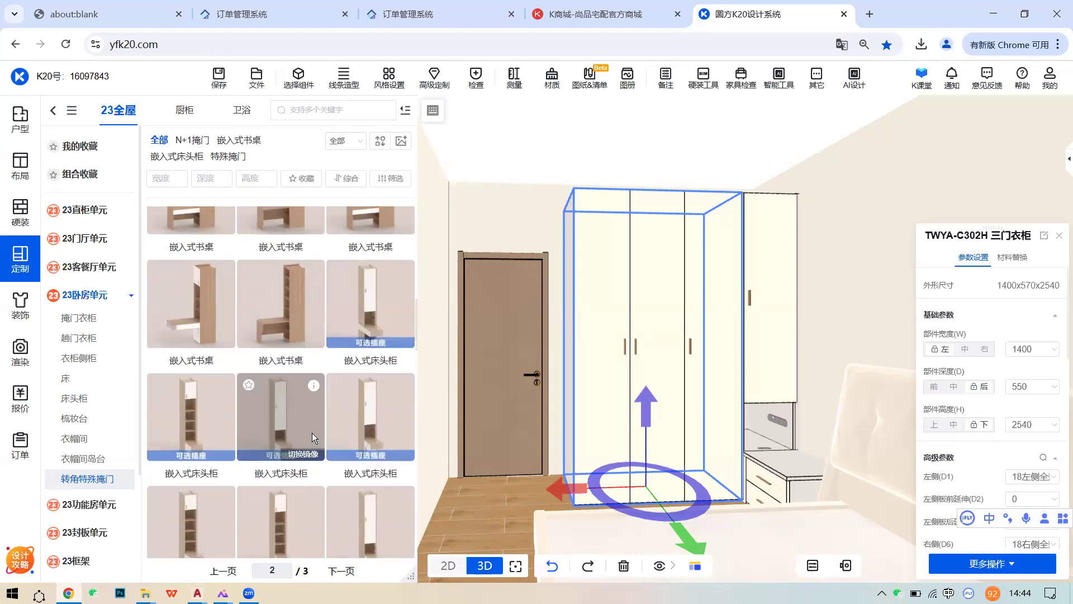
{"action": "scroll", "coordinate": [333, 439], "scroll_direction": "down", "scroll_amount": 1}
{"action": "scroll", "coordinate": [340, 439], "scroll_direction": "down", "scroll_amount": 6}
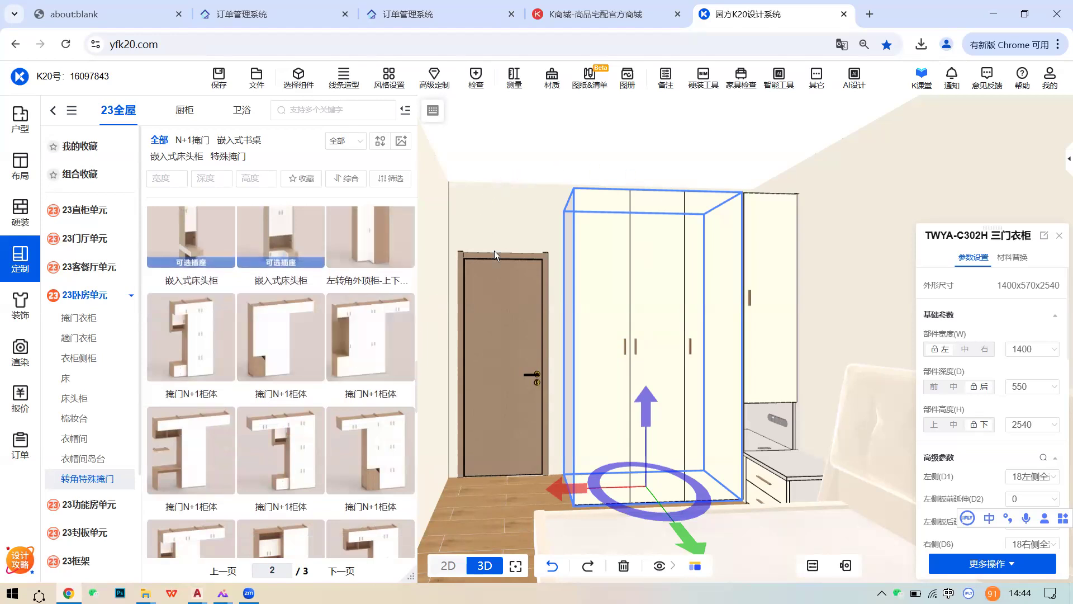
{"action": "scroll", "coordinate": [810, 312], "scroll_direction": "down", "scroll_amount": 1}
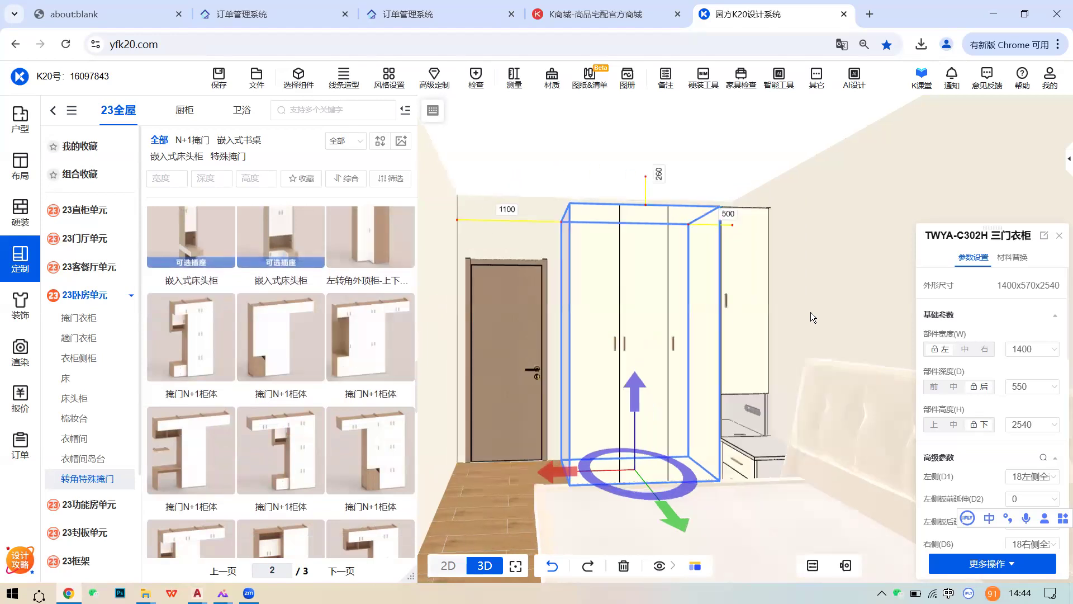
{"action": "right_click_drag", "start_coordinate": [609, 307], "coordinate": [754, 323]}
{"action": "right_click_drag", "start_coordinate": [597, 323], "coordinate": [714, 342]}
{"action": "scroll", "coordinate": [715, 342], "scroll_direction": "up", "scroll_amount": 1}
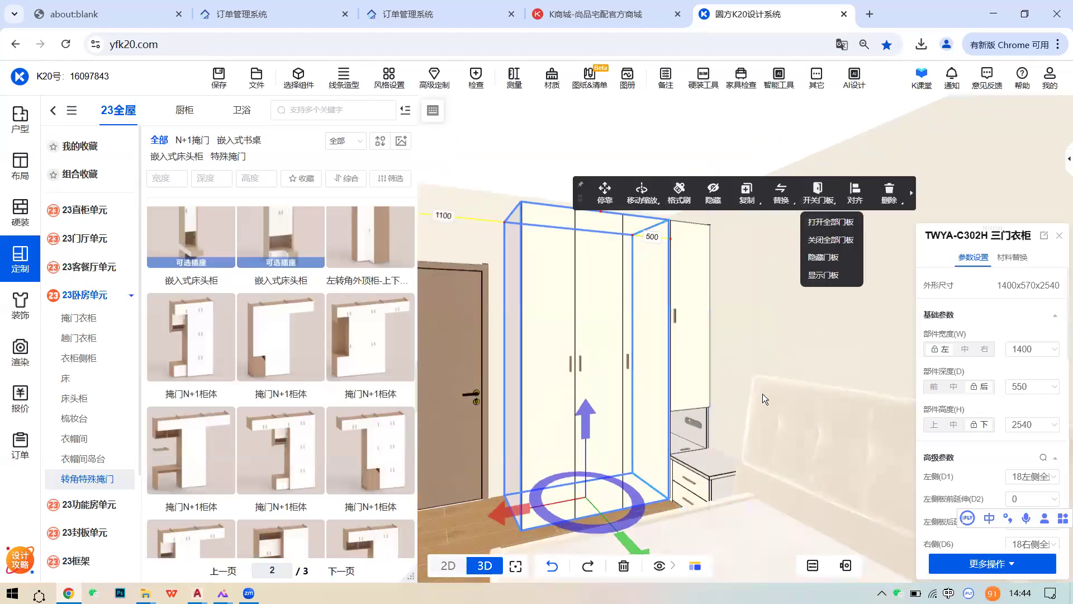
- Select the three-door wardrobe and look over its 材料替换 material options
{"action": "left_click", "coordinate": [740, 370]}
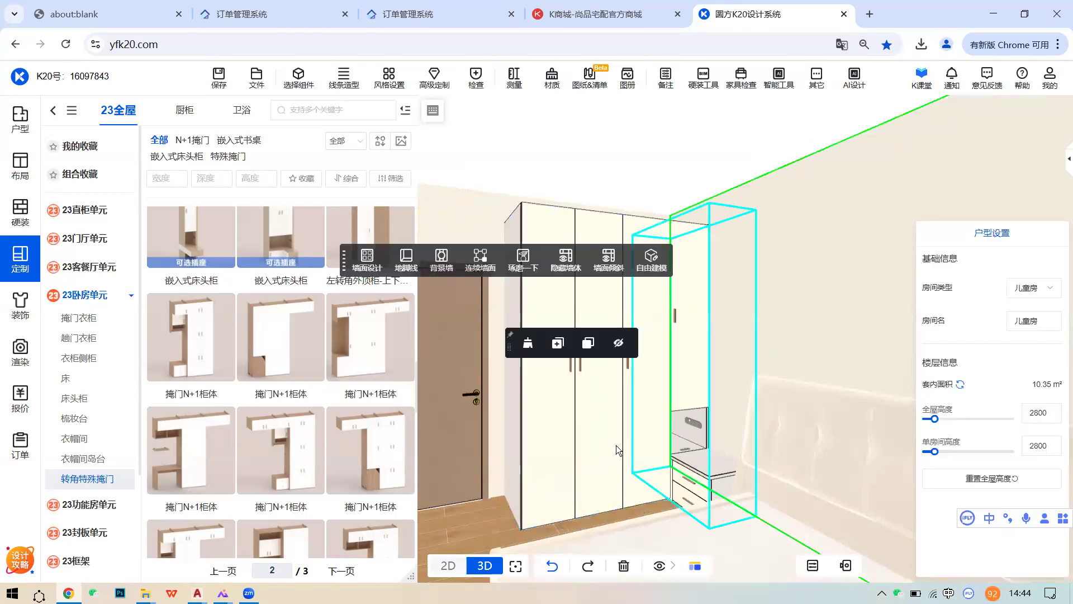
{"action": "left_click", "coordinate": [747, 354]}
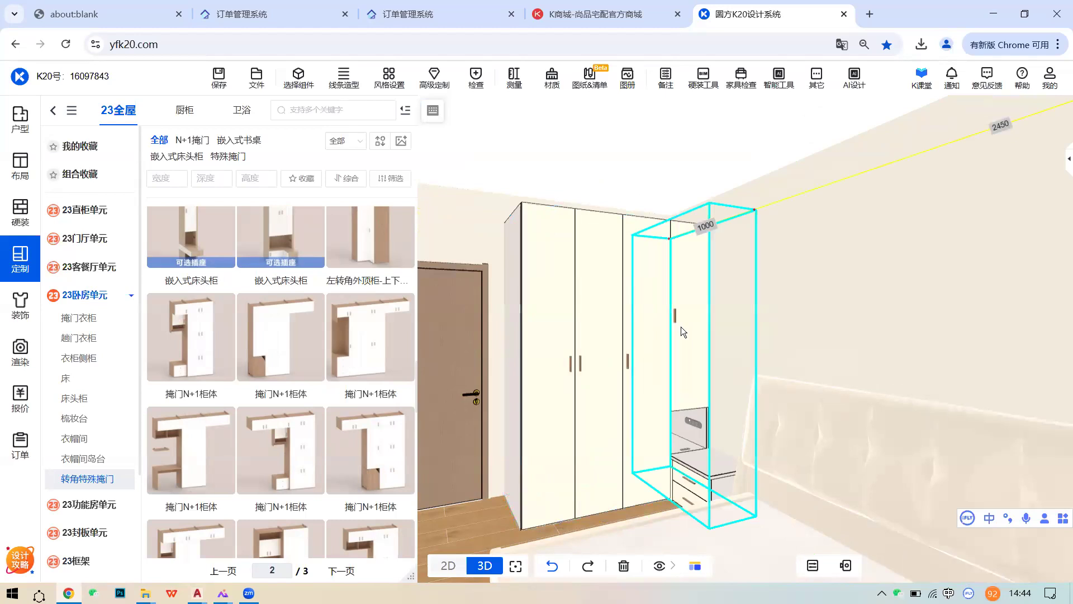
{"action": "left_click", "coordinate": [613, 325]}
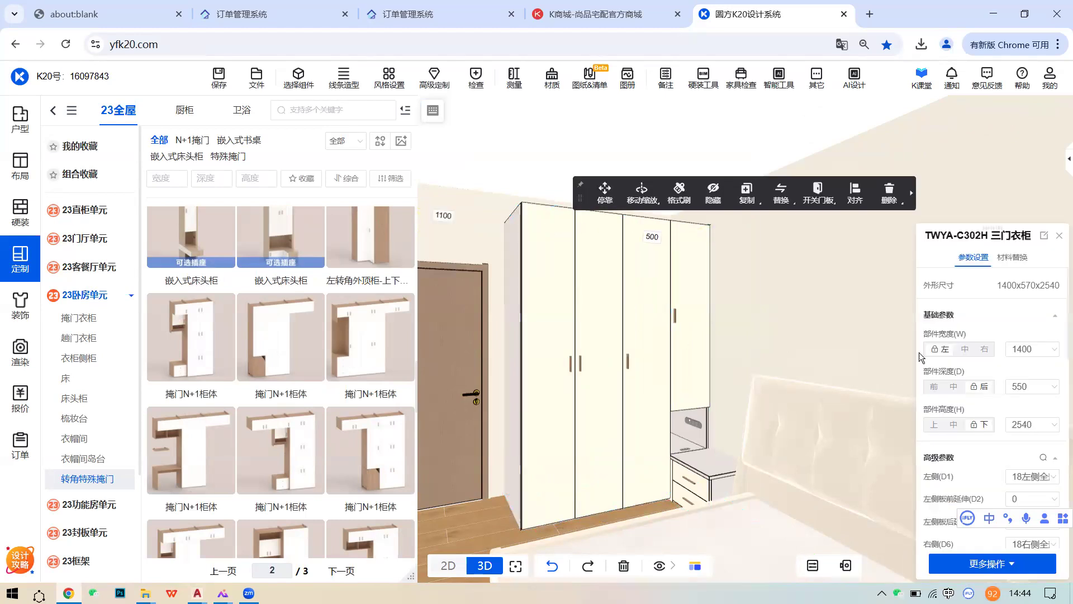
{"action": "left_click", "coordinate": [1012, 257]}
{"action": "left_click", "coordinate": [948, 346]}
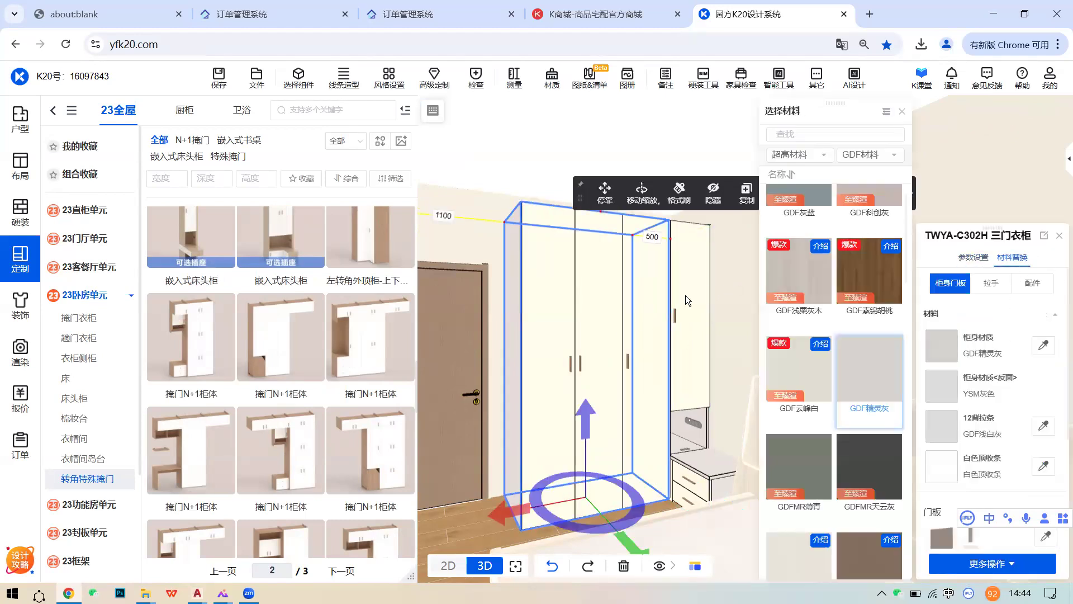
{"action": "left_click", "coordinate": [685, 295]}
- Open all wardrobe doors via 开关门板 > 打开全部门板 and zoom in on the rails and shelves
{"action": "left_click", "coordinate": [594, 289]}
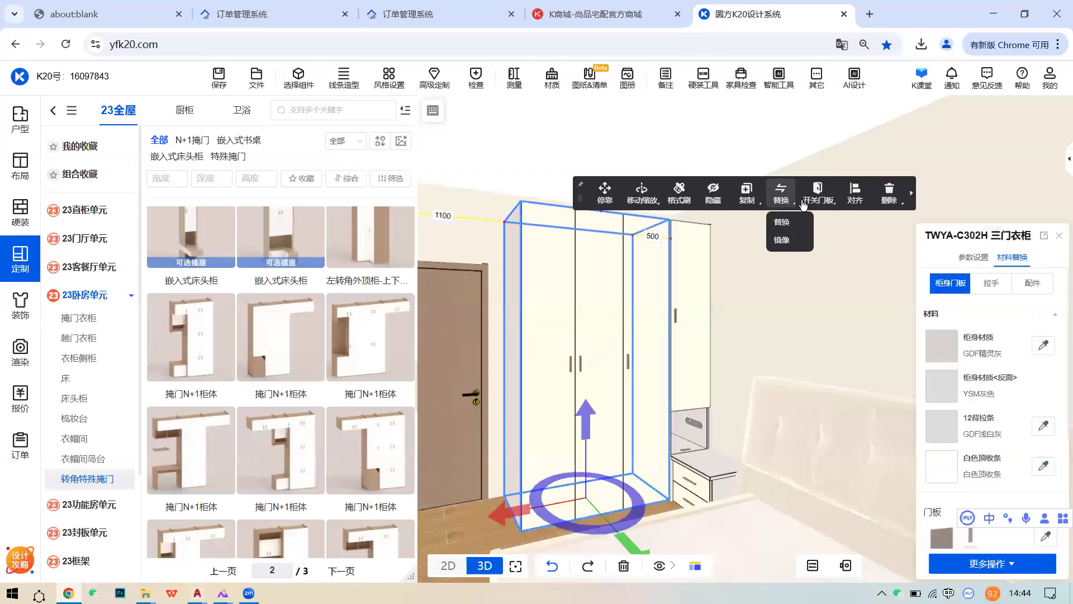
{"action": "mouse_move", "coordinate": [817, 200]}
{"action": "left_click", "coordinate": [831, 223]}
{"action": "scroll", "coordinate": [774, 347], "scroll_direction": "up", "scroll_amount": 4}
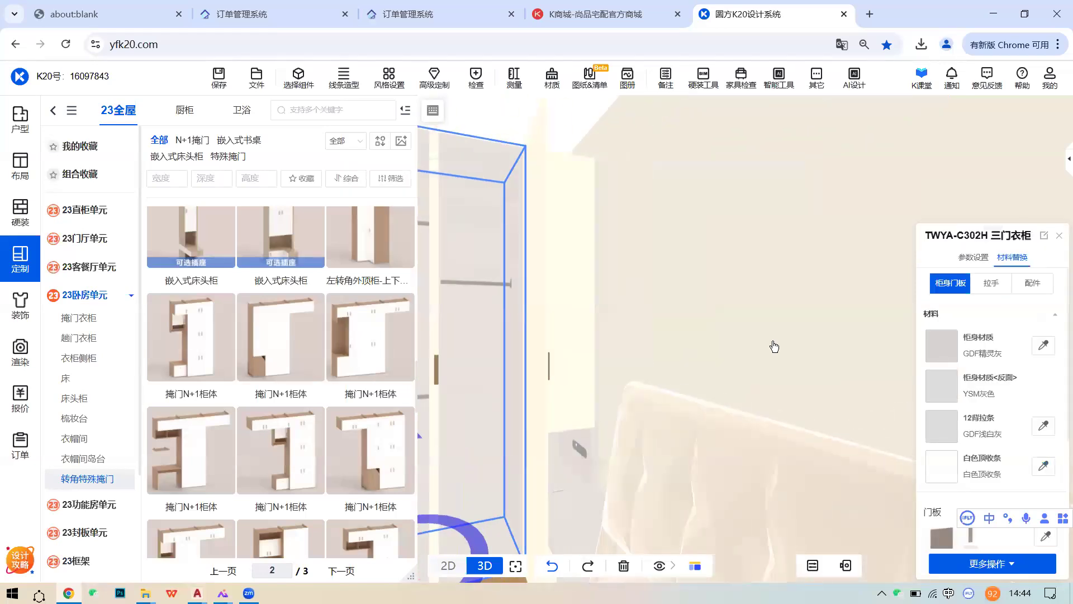
{"action": "scroll", "coordinate": [712, 355], "scroll_direction": "down", "scroll_amount": 5}
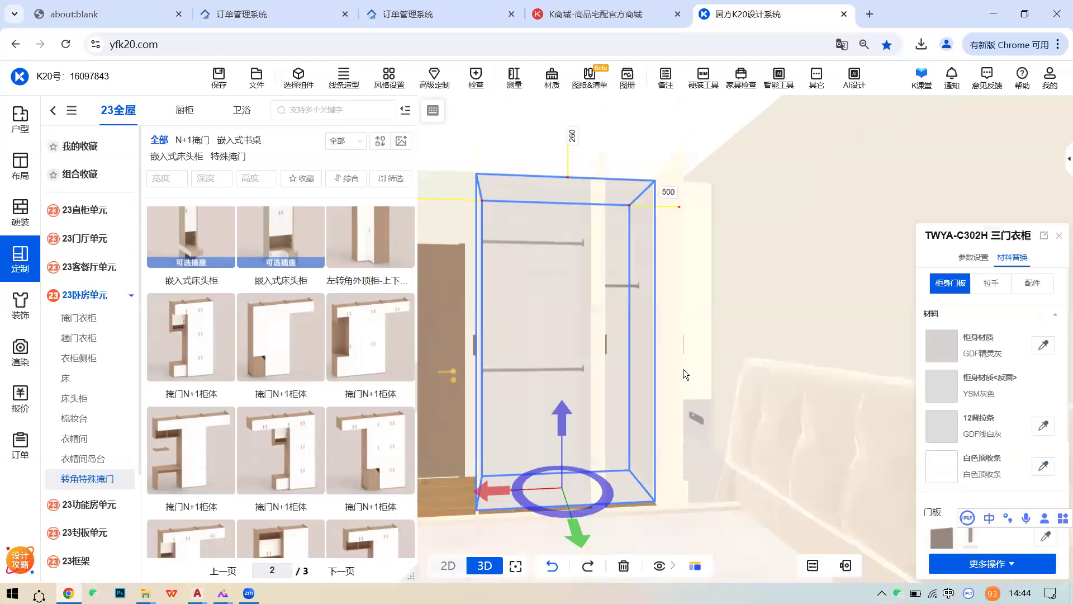
{"action": "scroll", "coordinate": [657, 366], "scroll_direction": "up", "scroll_amount": 2}
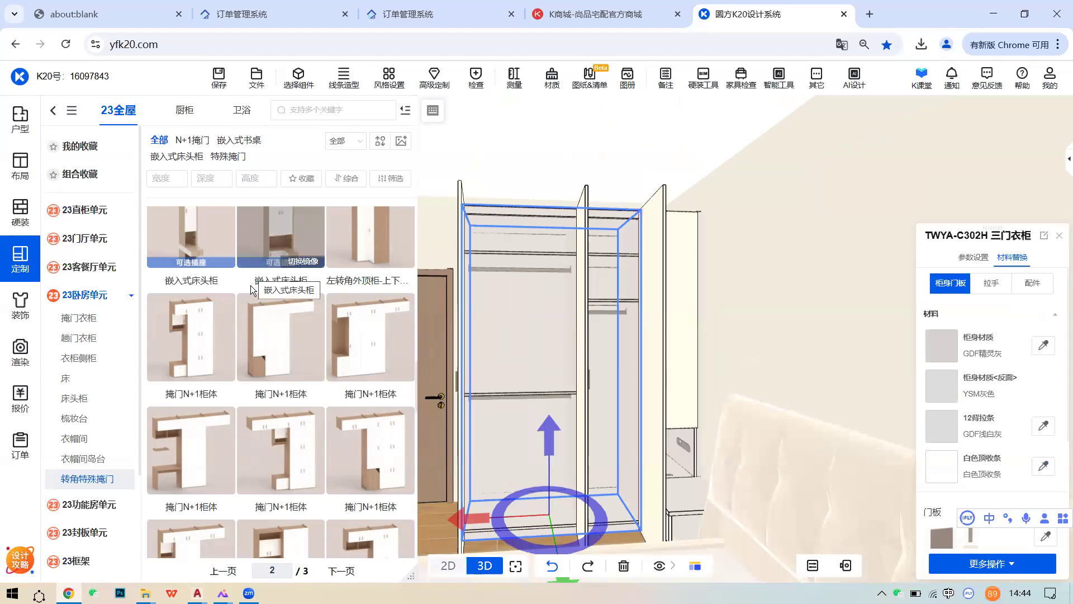
{"action": "scroll", "coordinate": [602, 403], "scroll_direction": "up", "scroll_amount": 2}
{"action": "scroll", "coordinate": [602, 401], "scroll_direction": "down", "scroll_amount": 2}
{"action": "right_click_drag", "start_coordinate": [602, 401], "coordinate": [612, 398]}
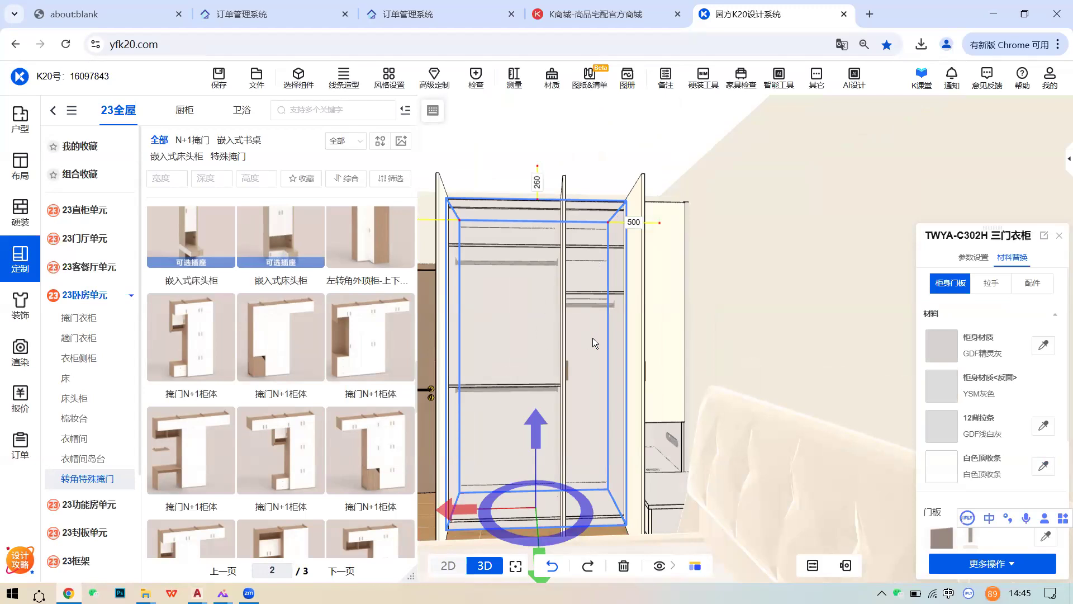
- Face the wardrobe's door side and delete the middle compartment's hanging rail
{"action": "scroll", "coordinate": [571, 335], "scroll_direction": "down", "scroll_amount": 3}
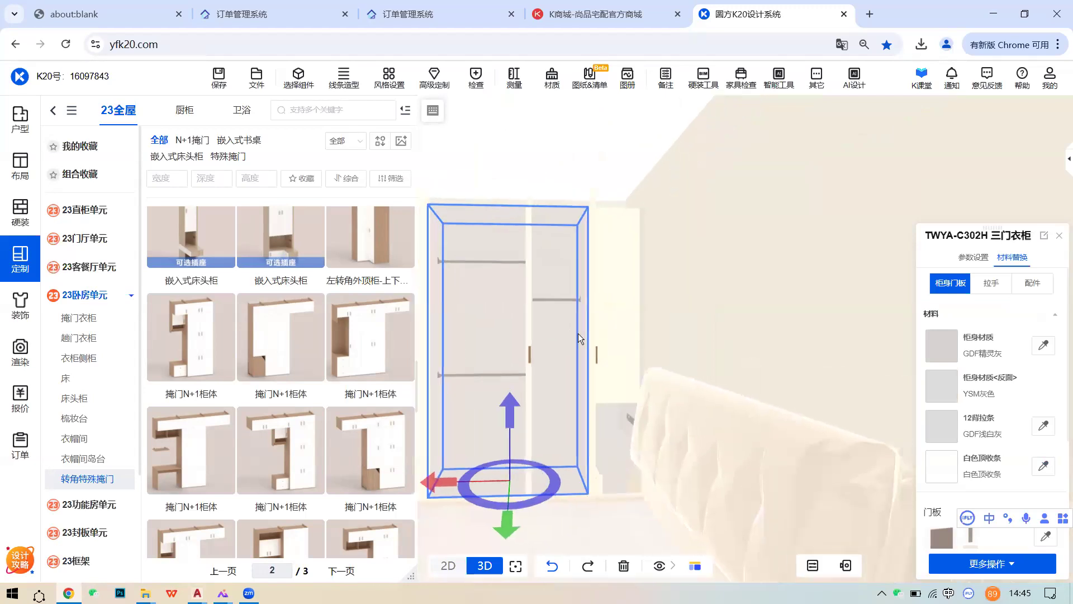
{"action": "right_click_drag", "start_coordinate": [610, 343], "coordinate": [625, 348]}
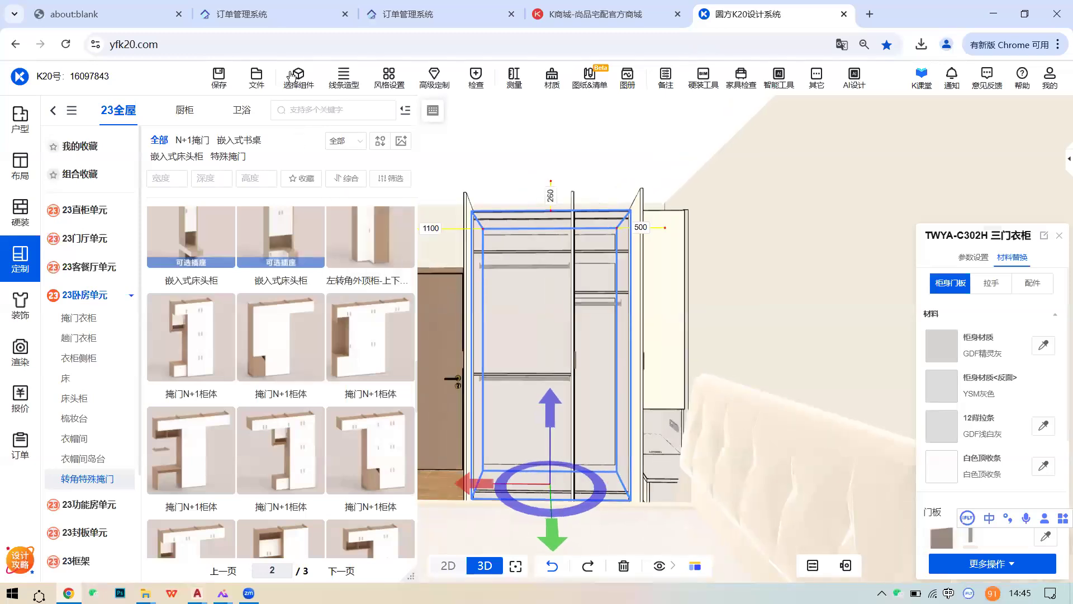
{"action": "scroll", "coordinate": [612, 368], "scroll_direction": "up", "scroll_amount": 3}
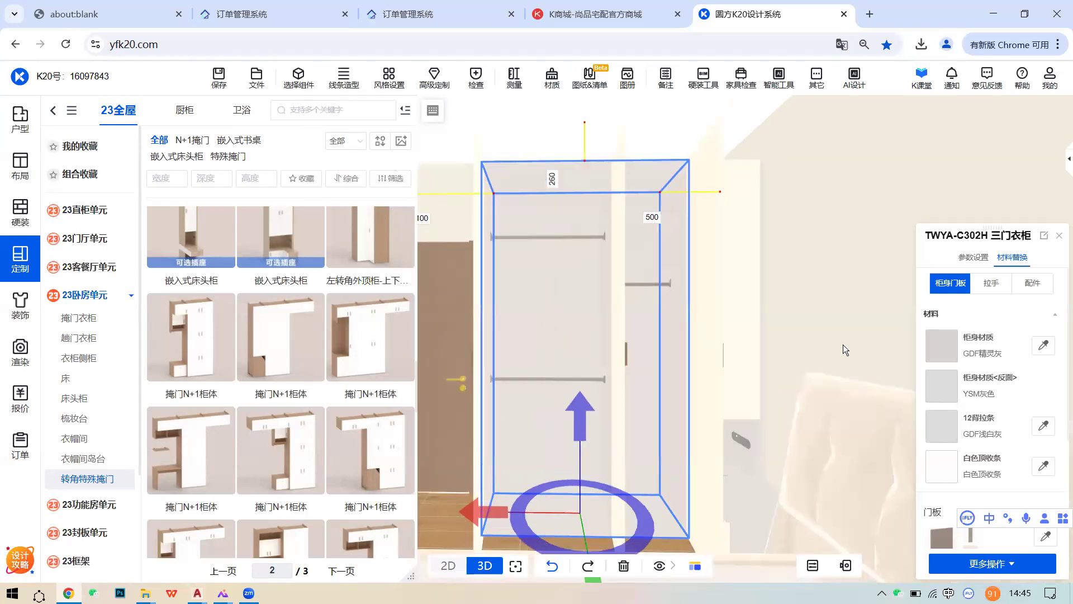
{"action": "left_click", "coordinate": [843, 344]}
{"action": "left_click", "coordinate": [842, 345]}
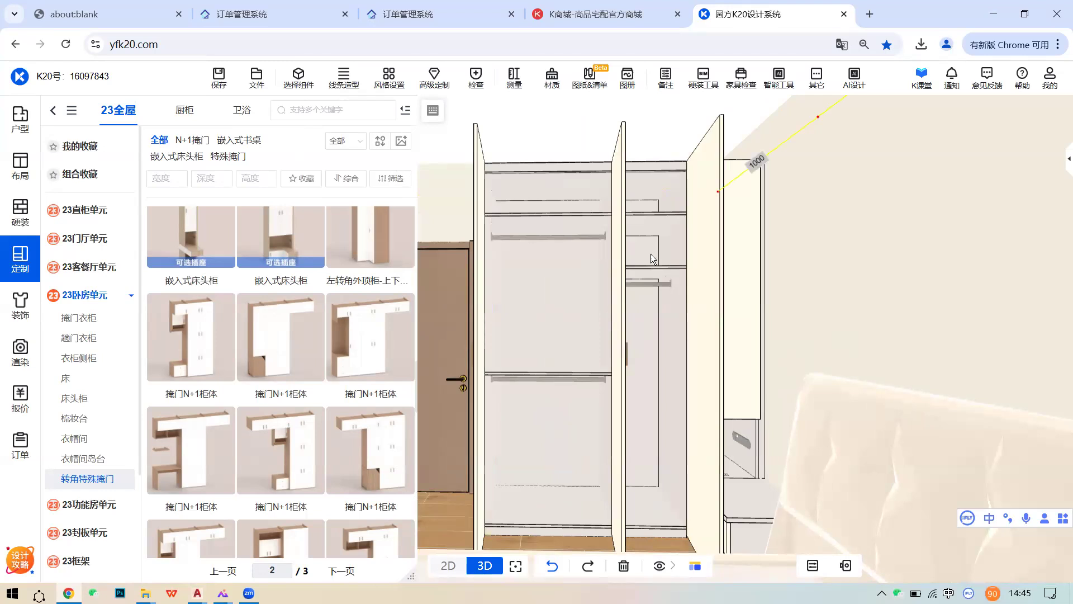
{"action": "left_click", "coordinate": [303, 85]}
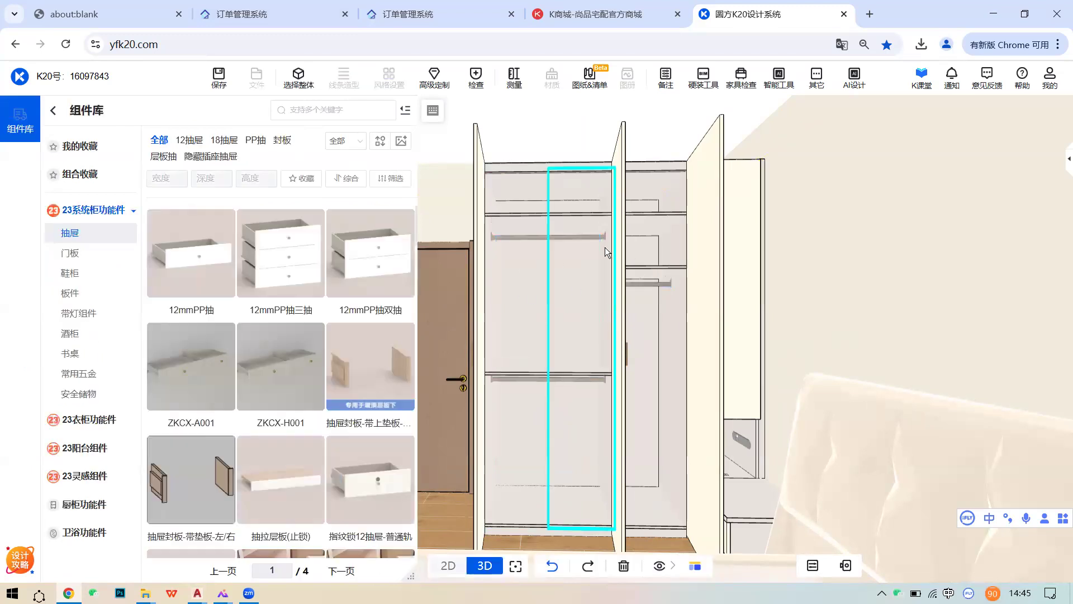
{"action": "double_click", "coordinate": [601, 333]}
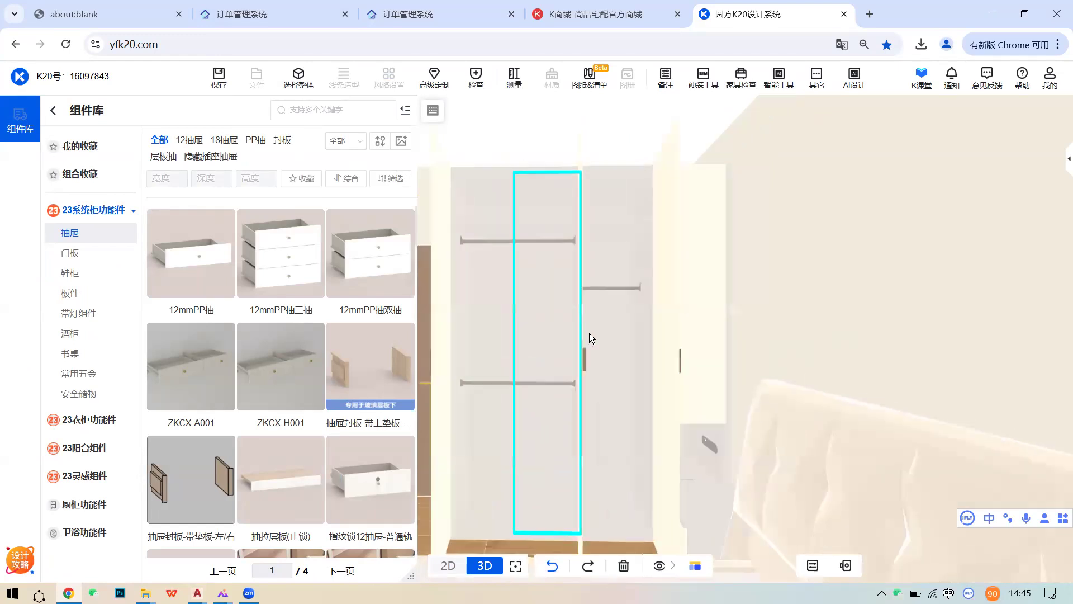
{"action": "left_click", "coordinate": [605, 290]}
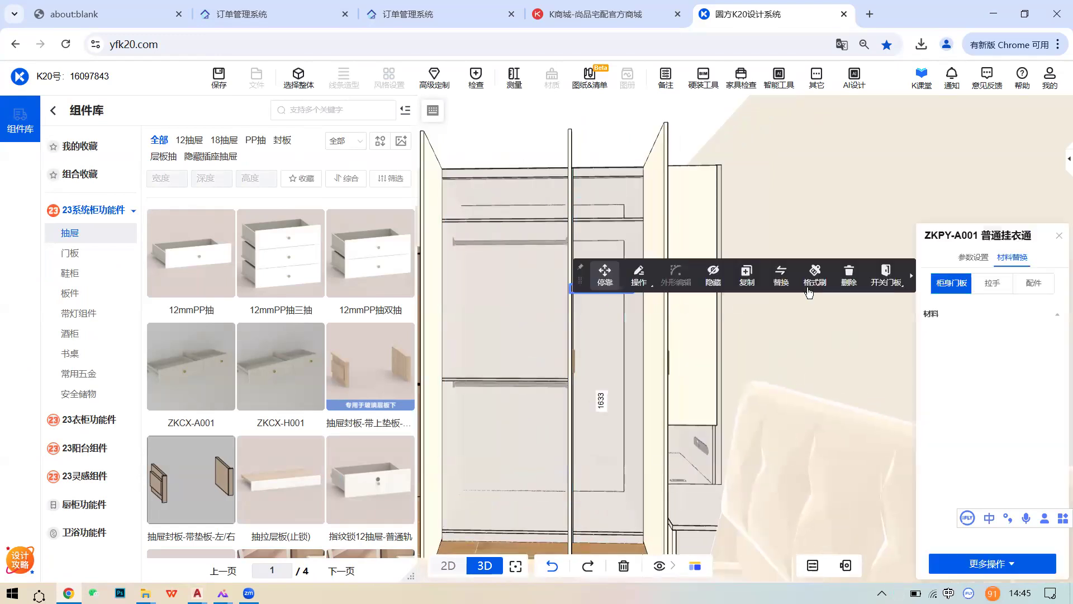
{"action": "left_click", "coordinate": [849, 278]}
- Drag a shelf into the narrow middle compartment and distribute it evenly with 填充数量 5
{"action": "left_click_drag", "start_coordinate": [188, 303], "coordinate": [618, 277]}
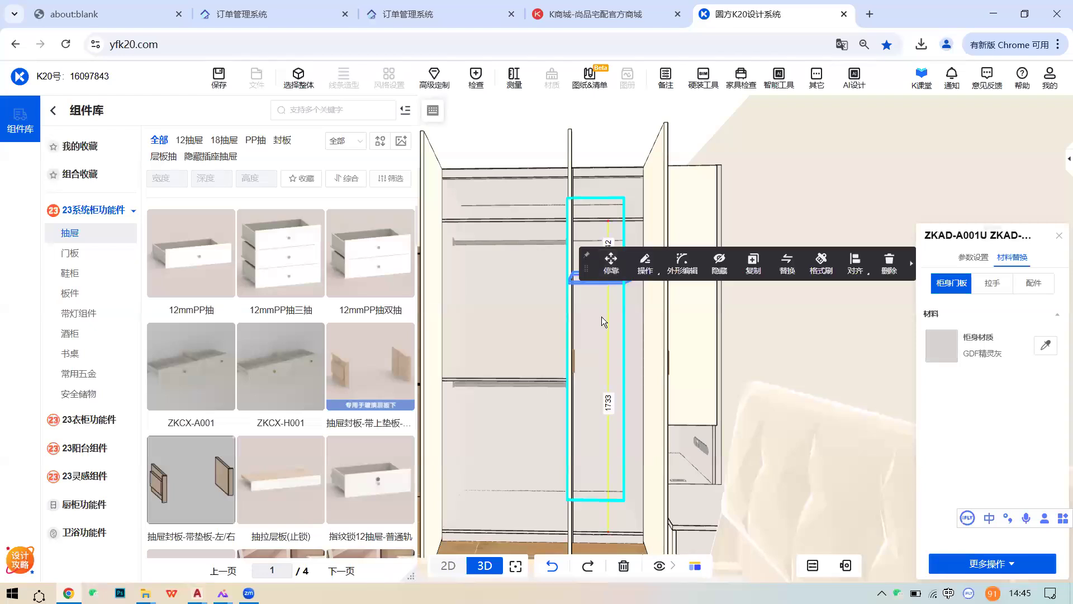
{"action": "left_click", "coordinate": [598, 274]}
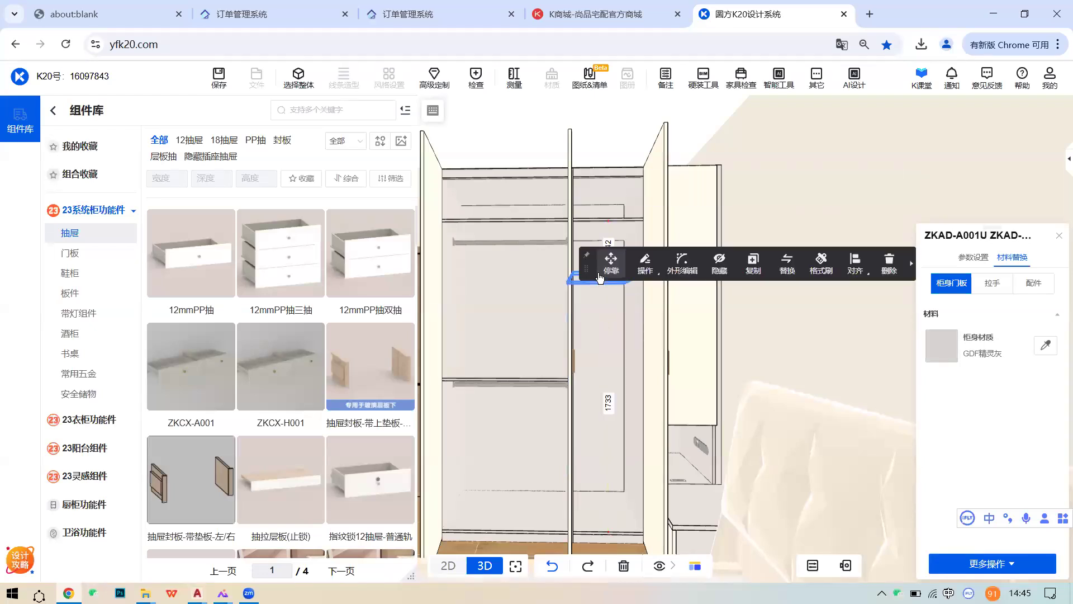
{"action": "left_click", "coordinate": [642, 262]}
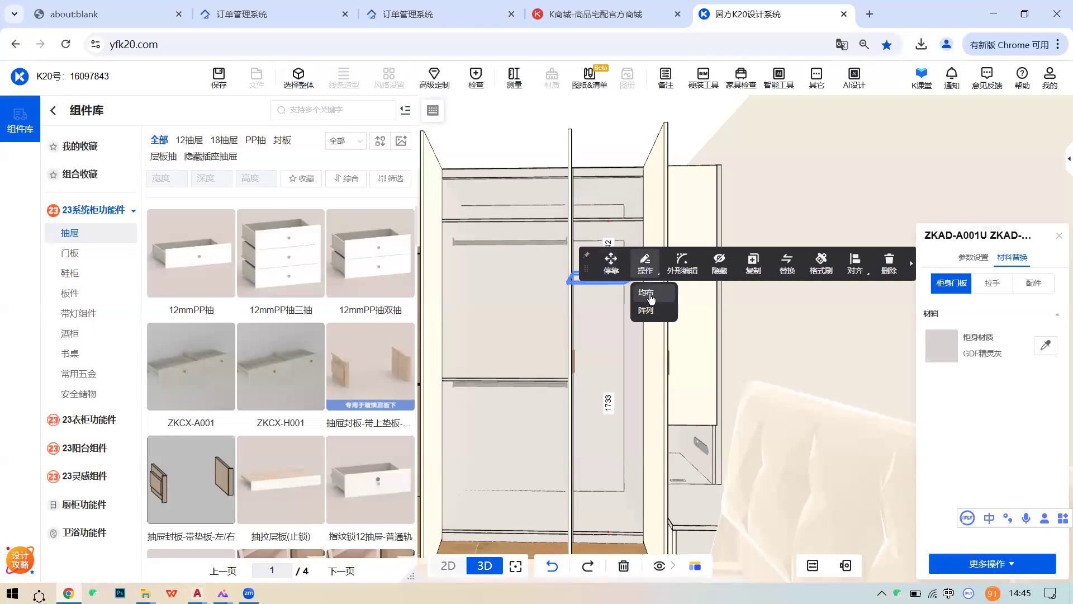
{"action": "left_click", "coordinate": [646, 293]}
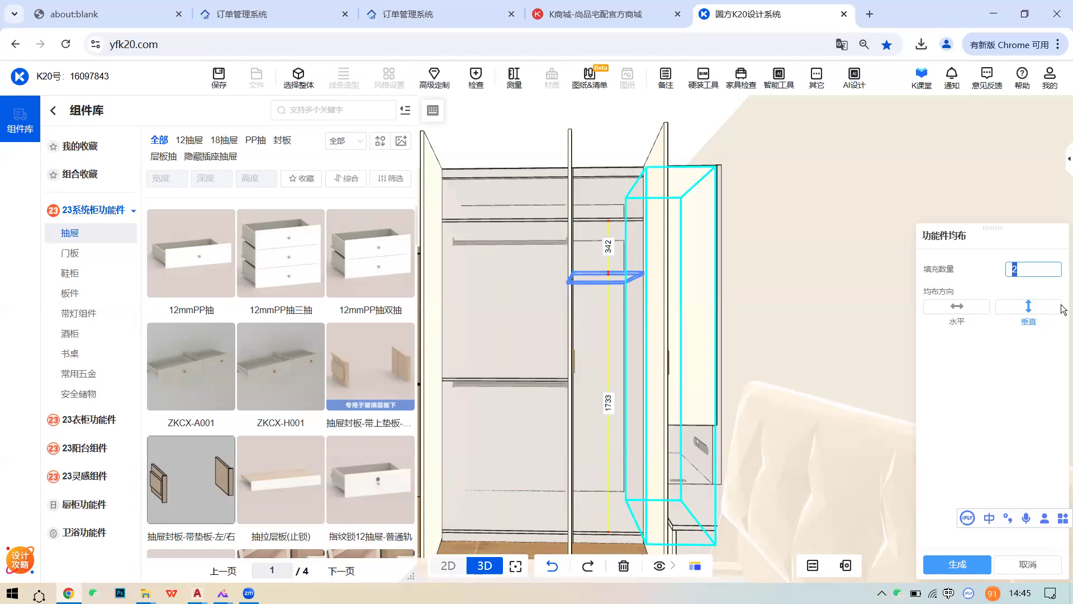
{"action": "type", "text": "5"}
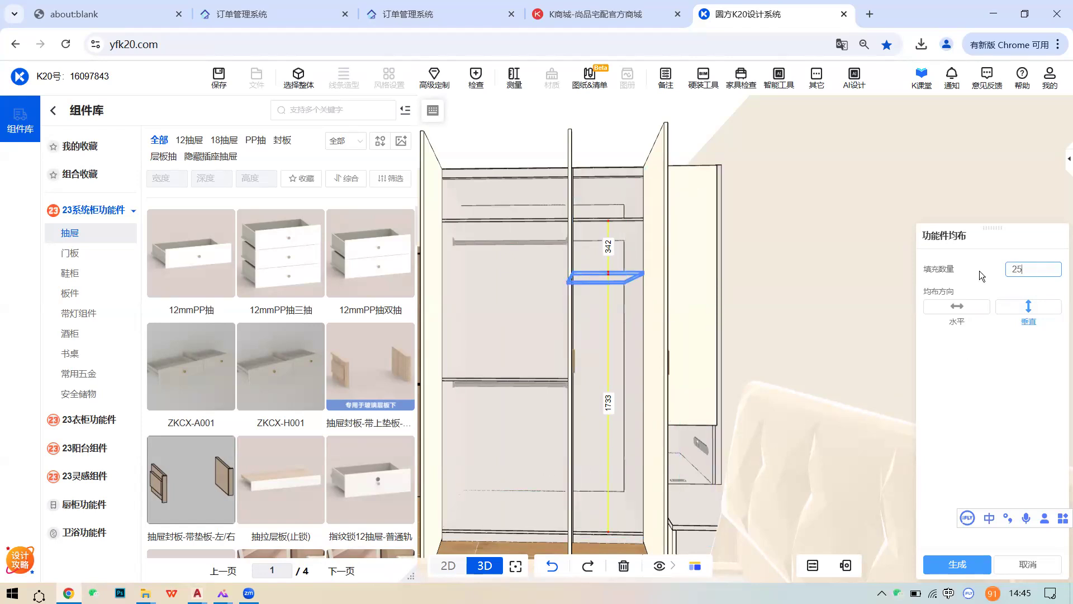
{"action": "left_click", "coordinate": [961, 560]}
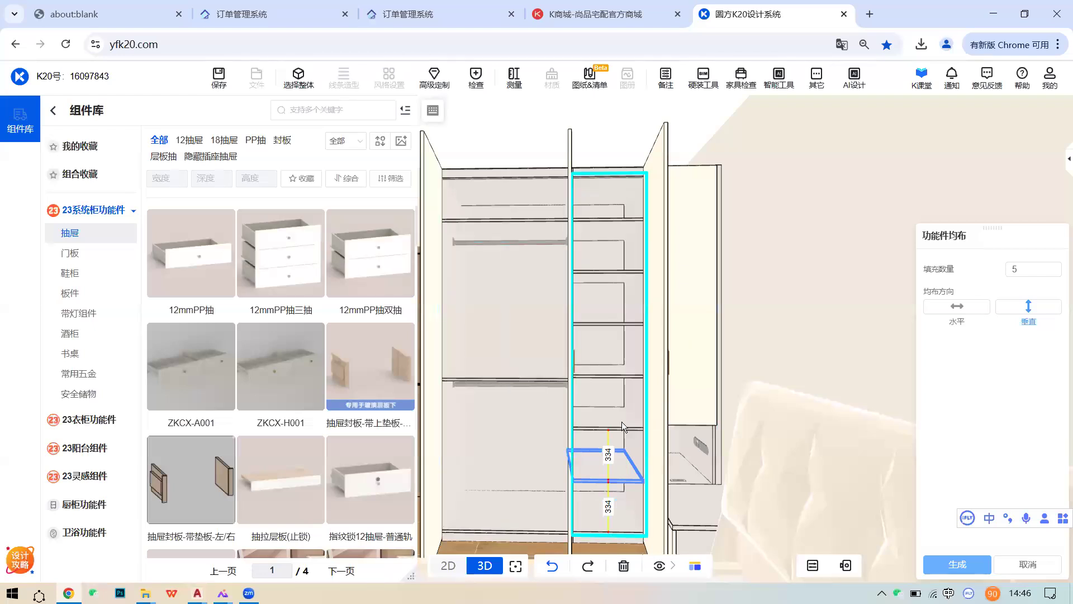
{"action": "left_click", "coordinate": [602, 464]}
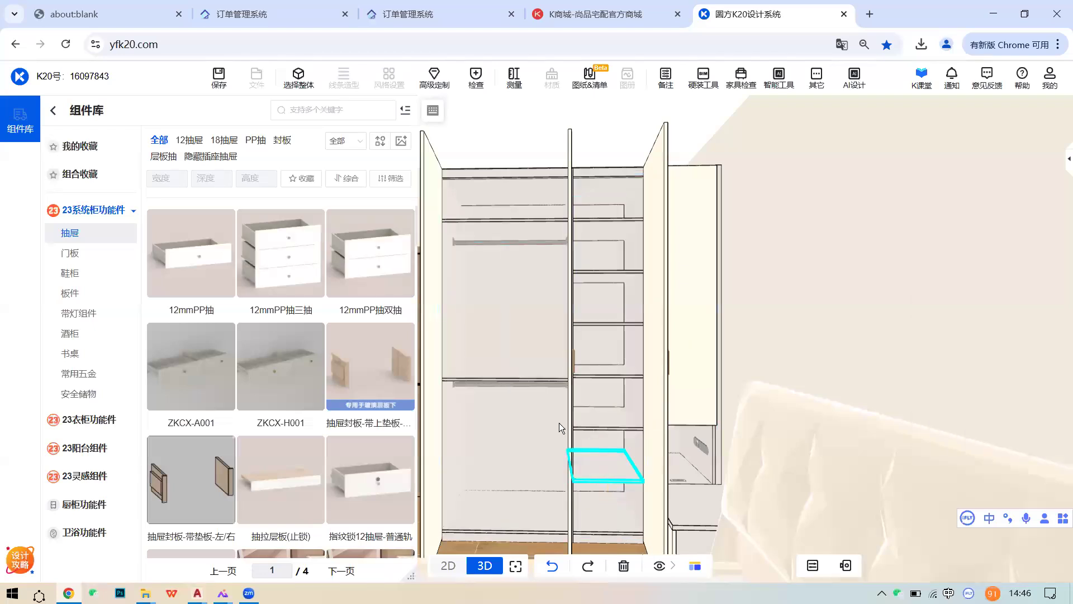
- Delete the lower ZKPY-A001 hanging rail in the wardrobe's left section
{"action": "middle_click_drag", "start_coordinate": [525, 429], "coordinate": [562, 412]}
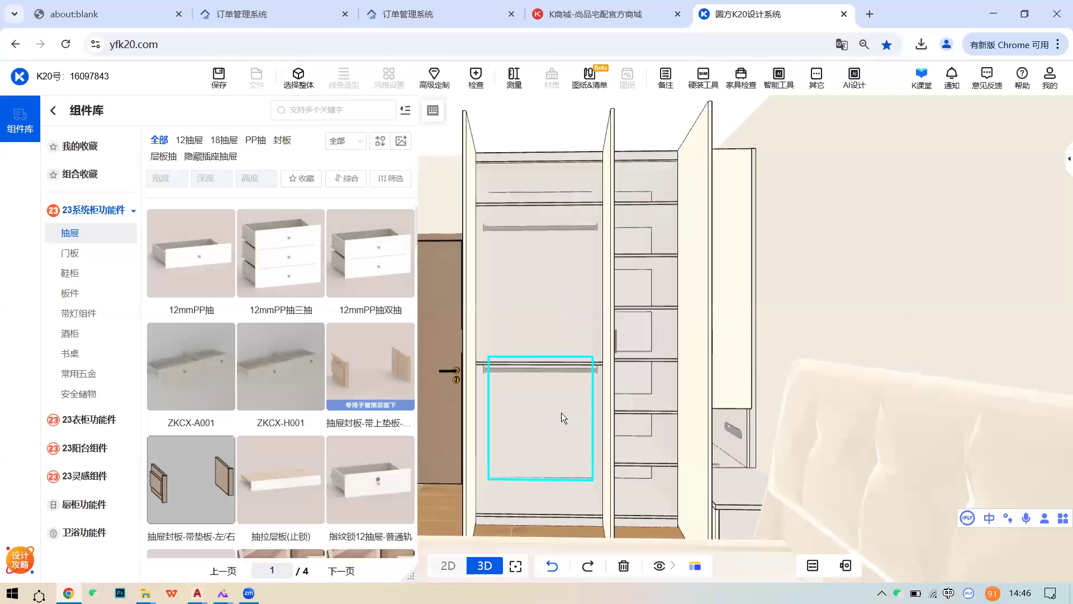
{"action": "left_click", "coordinate": [561, 371]}
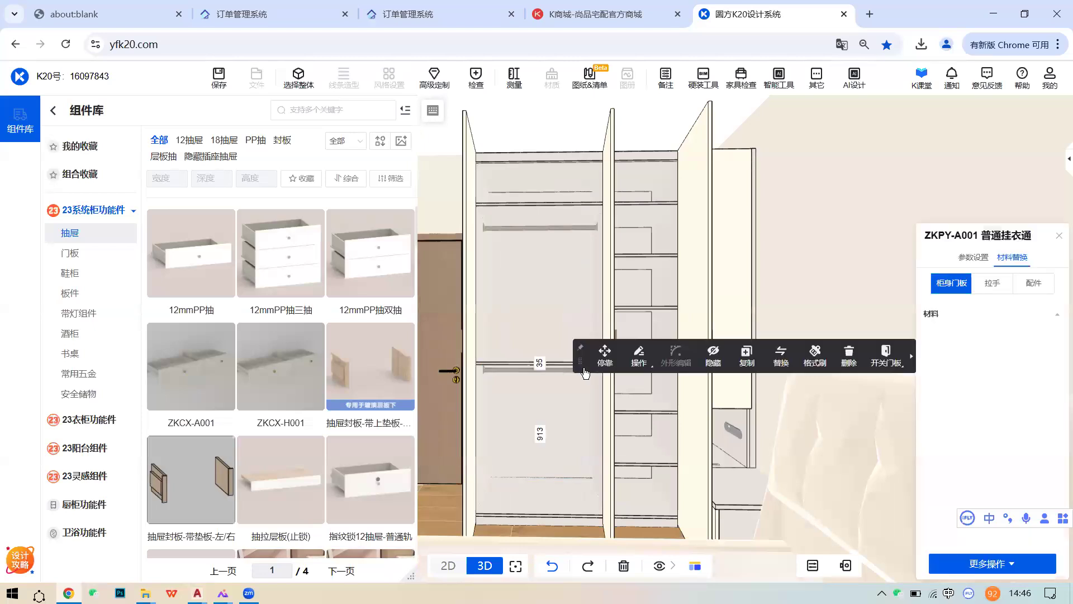
{"action": "left_click", "coordinate": [849, 355]}
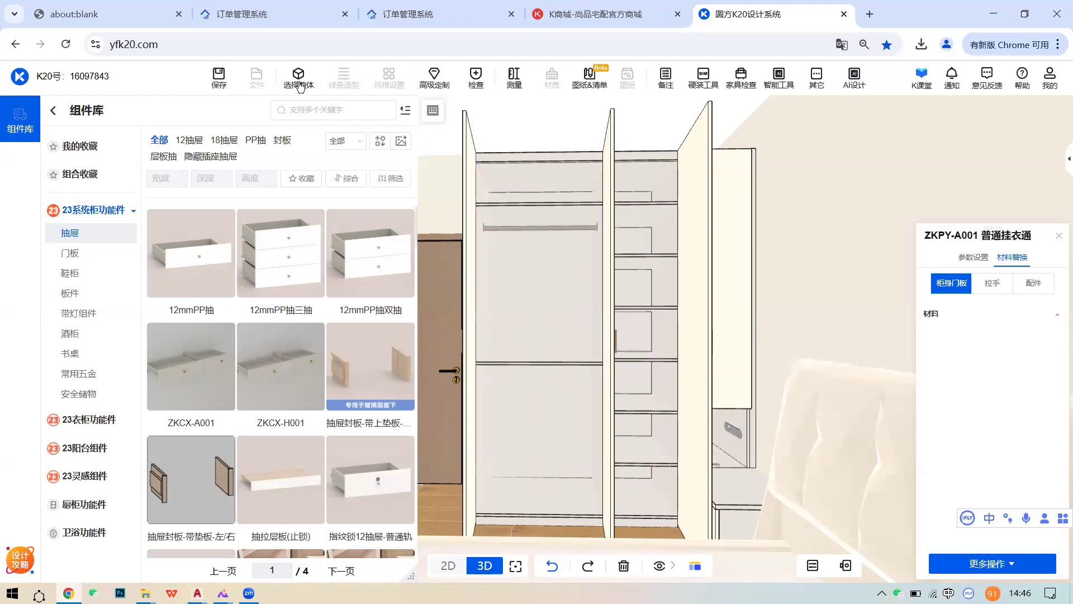
{"action": "left_click", "coordinate": [313, 81]}
{"action": "left_click", "coordinate": [313, 82]}
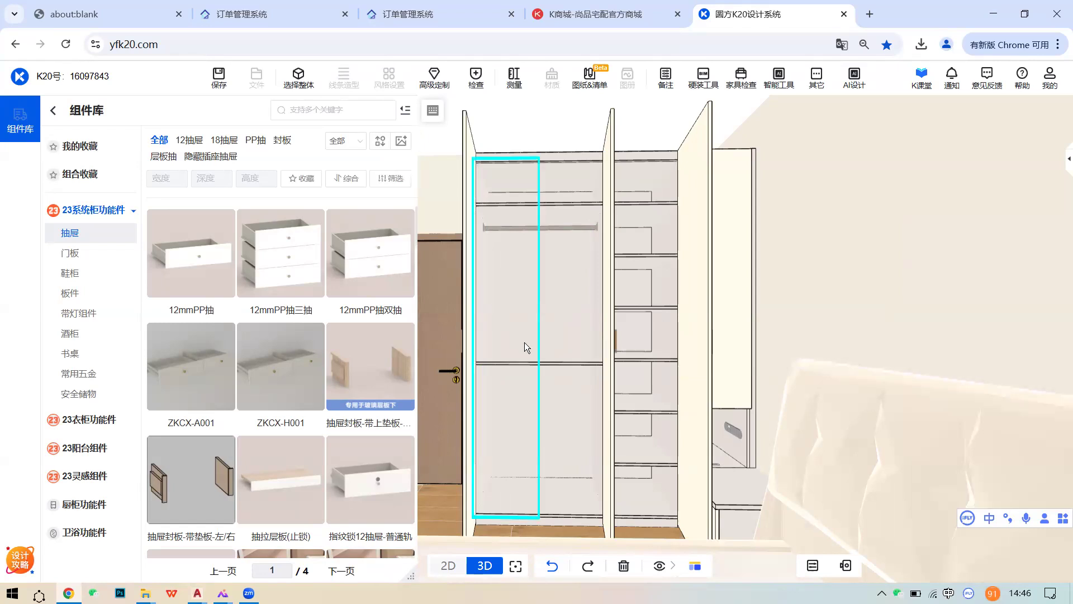
{"action": "scroll", "coordinate": [537, 346], "scroll_direction": "up", "scroll_amount": 2}
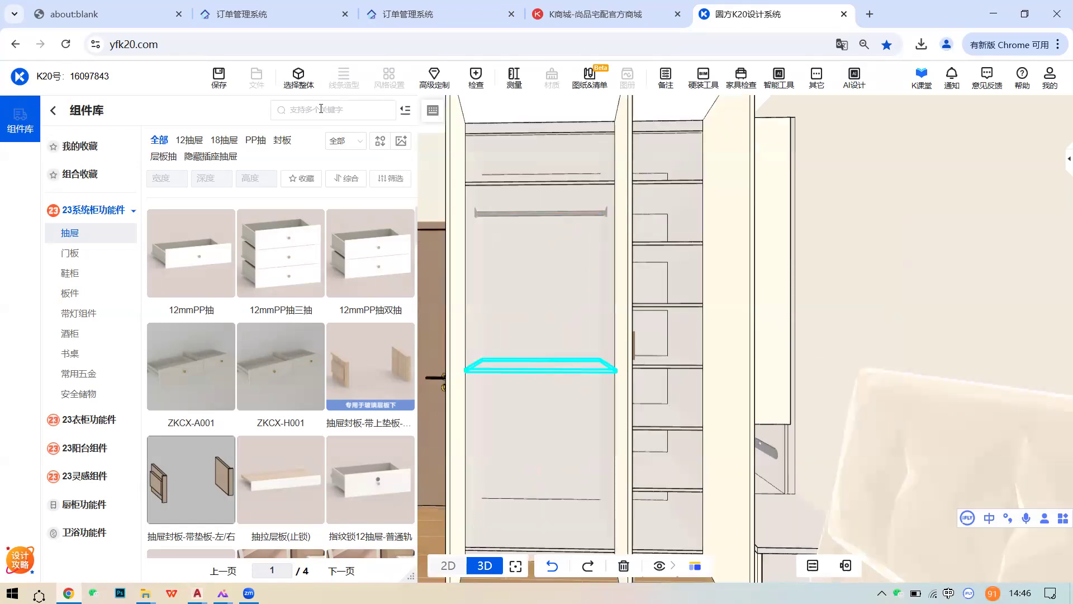
{"action": "left_click", "coordinate": [303, 84]}
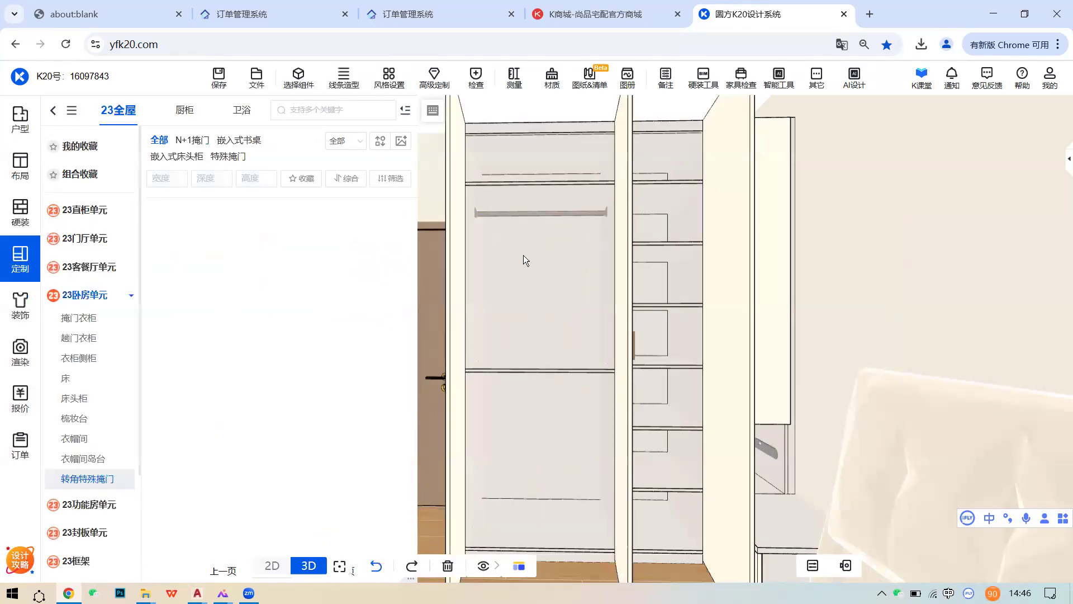
{"action": "left_click", "coordinate": [621, 308]}
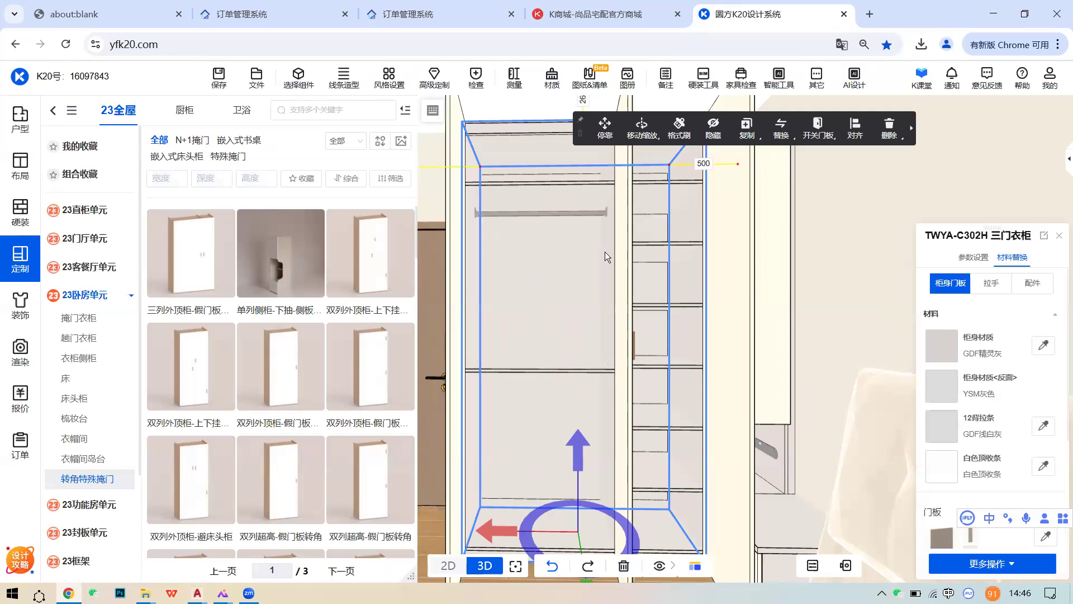
{"action": "left_click", "coordinate": [292, 79]}
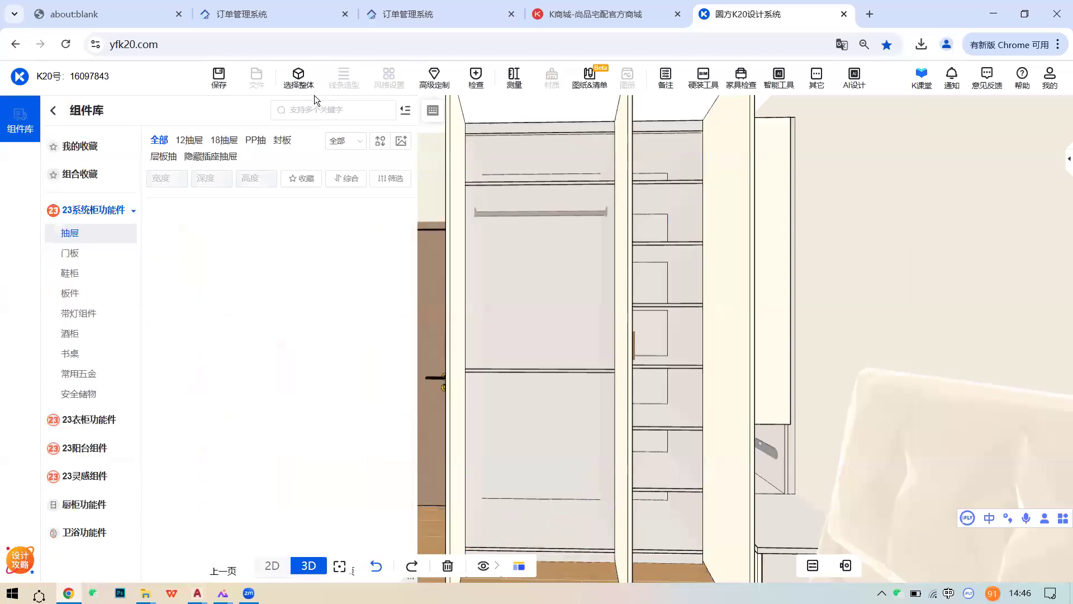
{"action": "scroll", "coordinate": [581, 358], "scroll_direction": "up", "scroll_amount": 3}
{"action": "scroll", "coordinate": [580, 357], "scroll_direction": "up", "scroll_amount": 2}
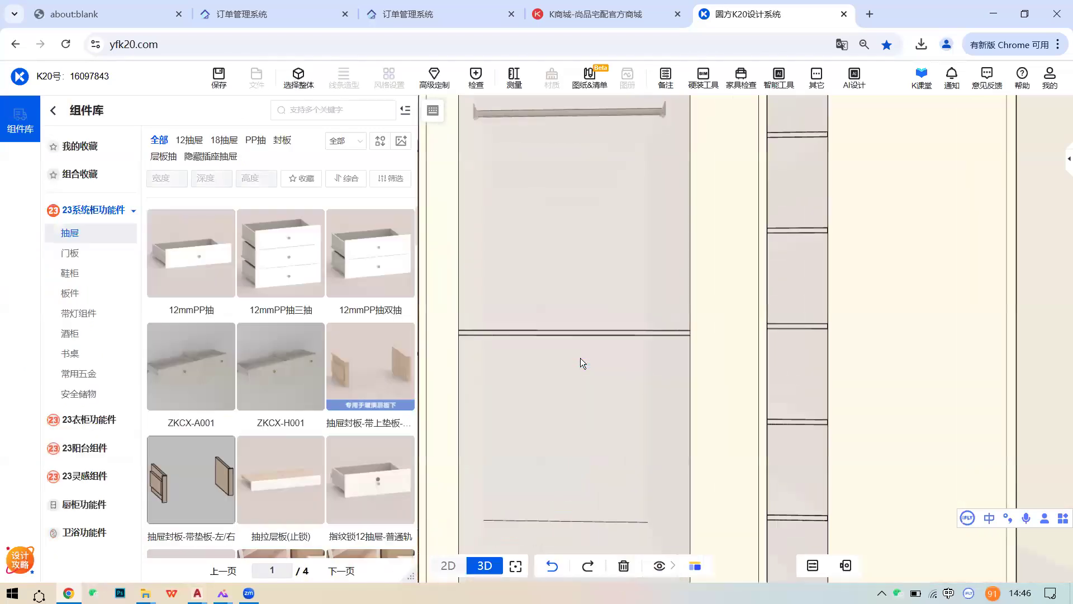
{"action": "scroll", "coordinate": [588, 385], "scroll_direction": "down", "scroll_amount": 2}
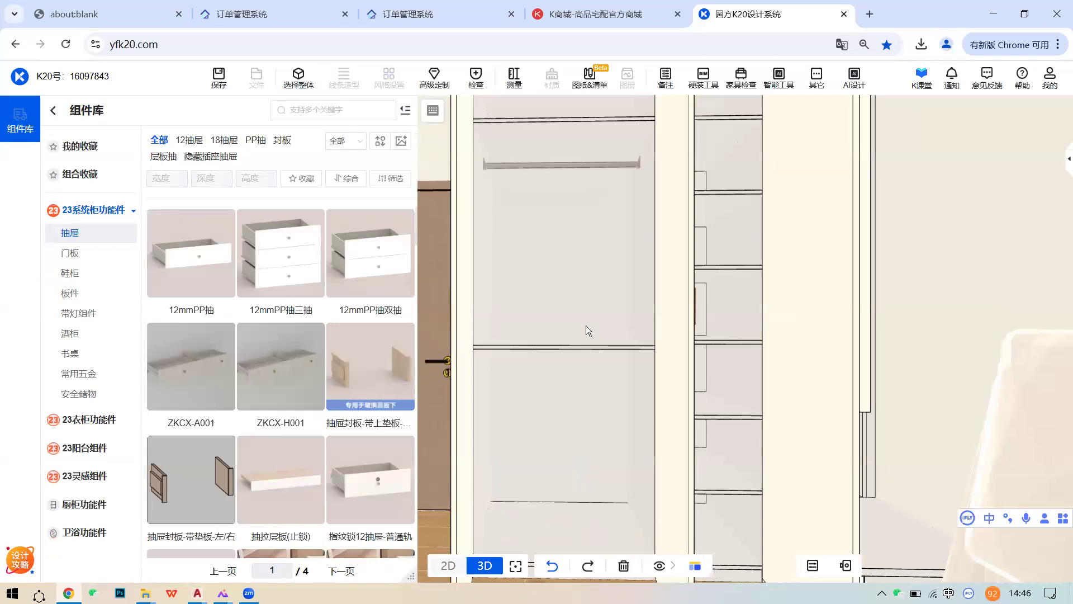
{"action": "left_click", "coordinate": [654, 349]}
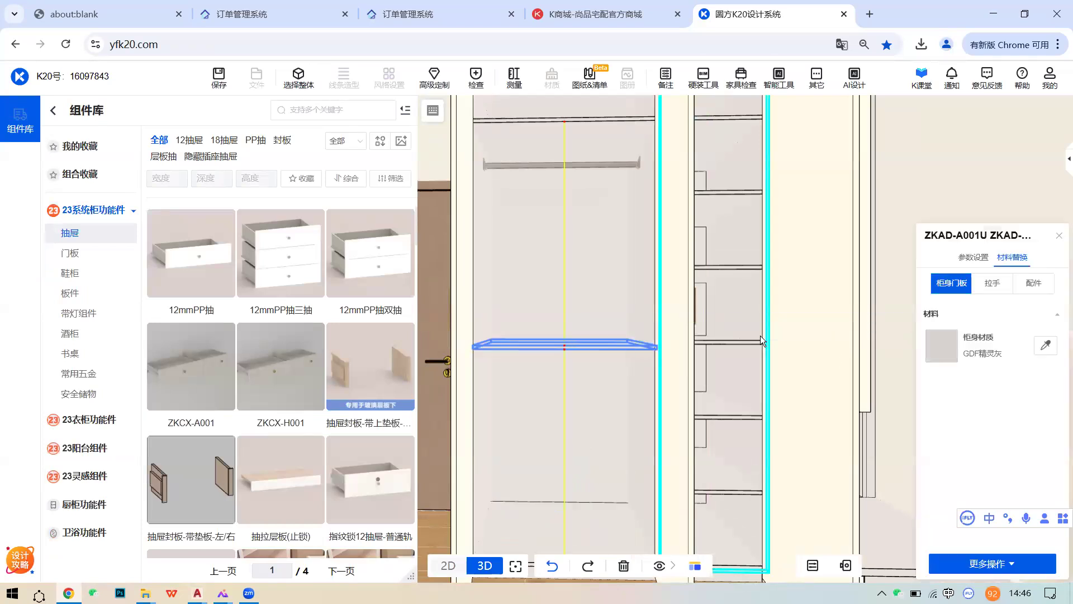
{"action": "scroll", "coordinate": [525, 330], "scroll_direction": "up", "scroll_amount": 2}
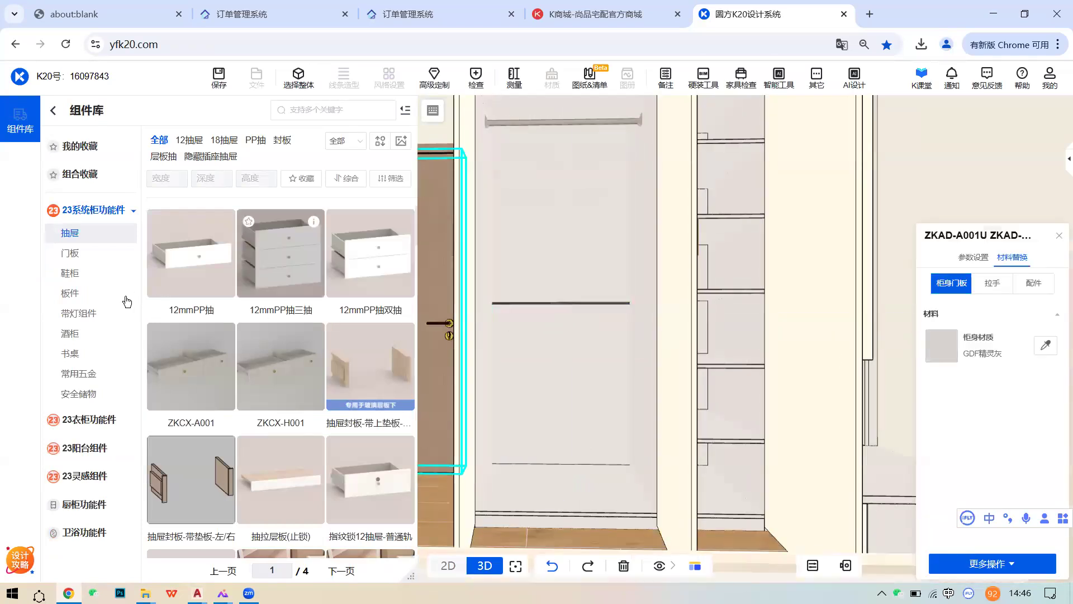
- Scroll through the wardrobe fittings components, then list the 23系统柜功能件 抽屉 drawers
{"action": "left_click", "coordinate": [85, 419]}
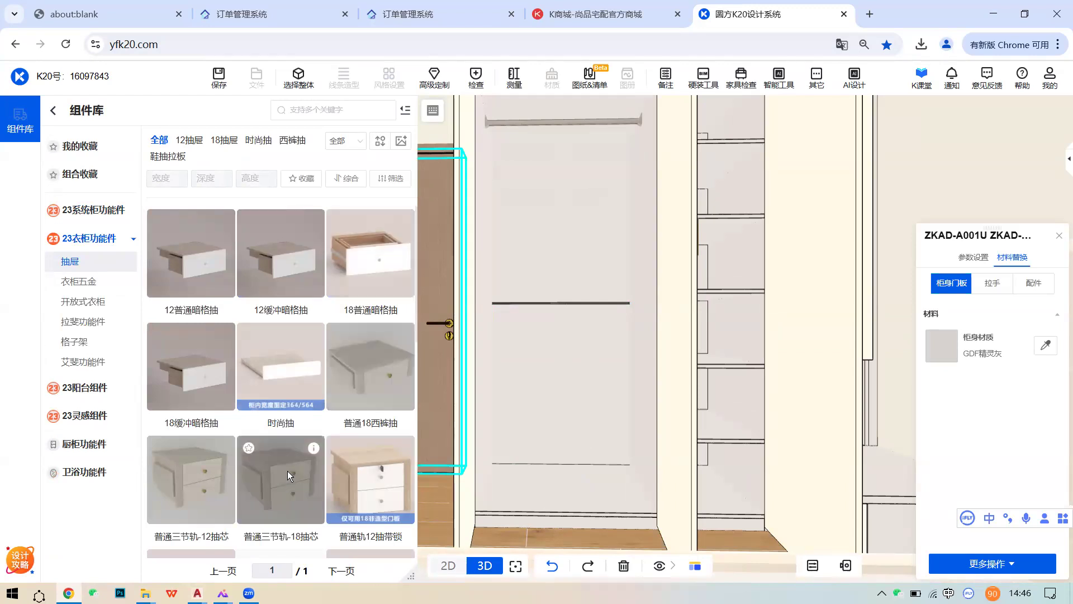
{"action": "scroll", "coordinate": [285, 468], "scroll_direction": "down", "scroll_amount": 2}
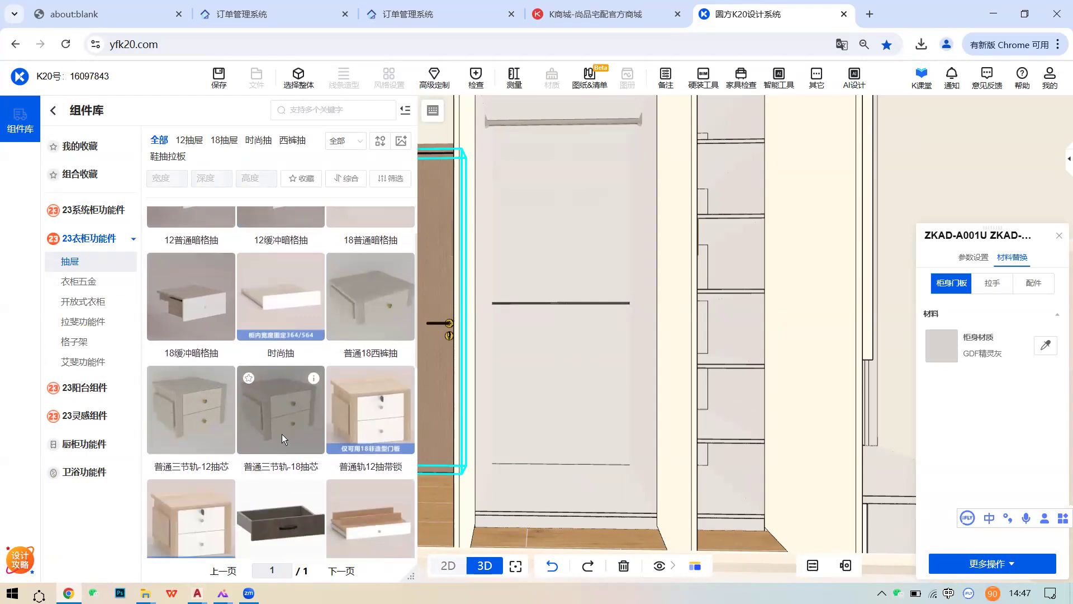
{"action": "scroll", "coordinate": [275, 402], "scroll_direction": "up", "scroll_amount": 2}
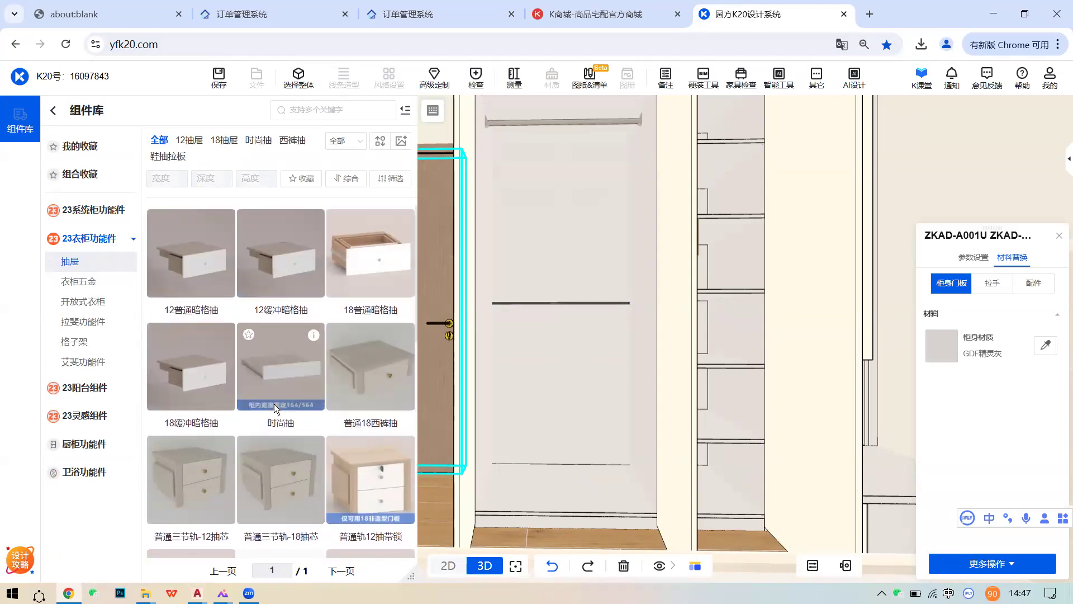
{"action": "scroll", "coordinate": [273, 404], "scroll_direction": "down", "scroll_amount": 4}
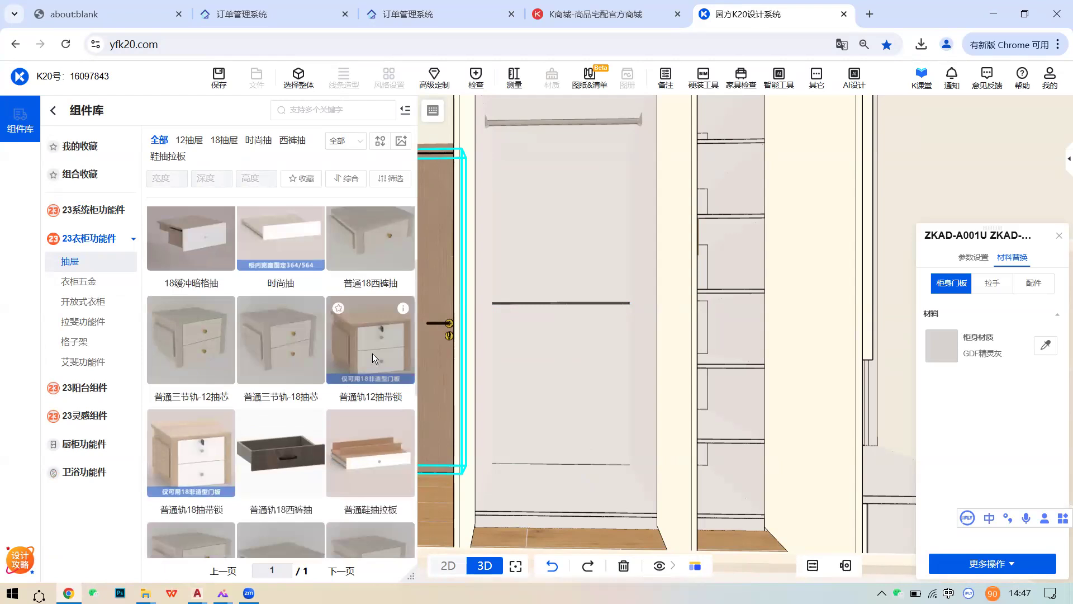
{"action": "mouse_move", "coordinate": [409, 312]}
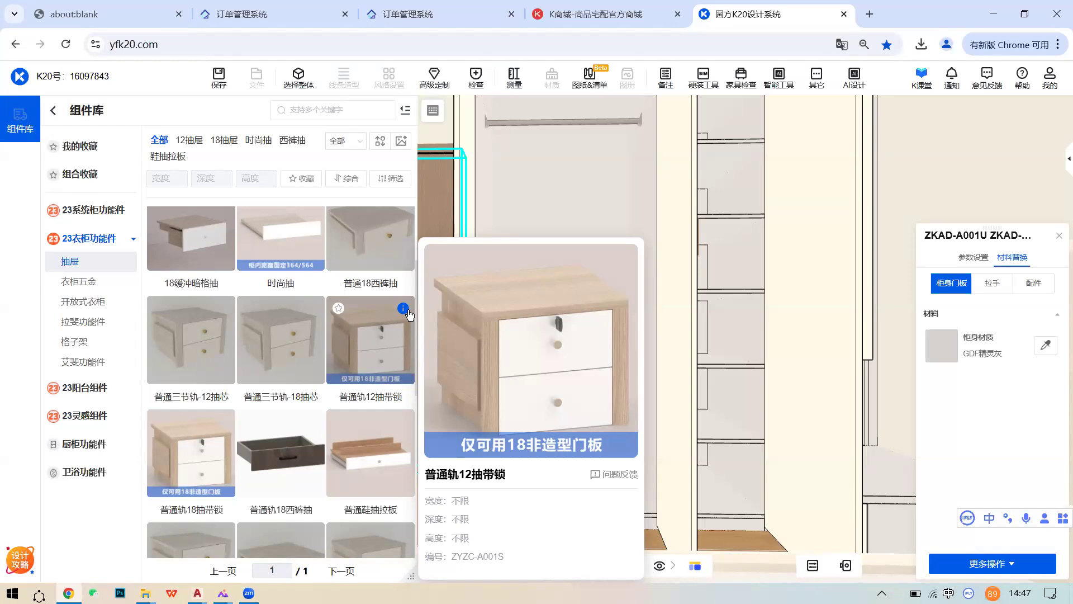
{"action": "scroll", "coordinate": [335, 355], "scroll_direction": "down", "scroll_amount": 4}
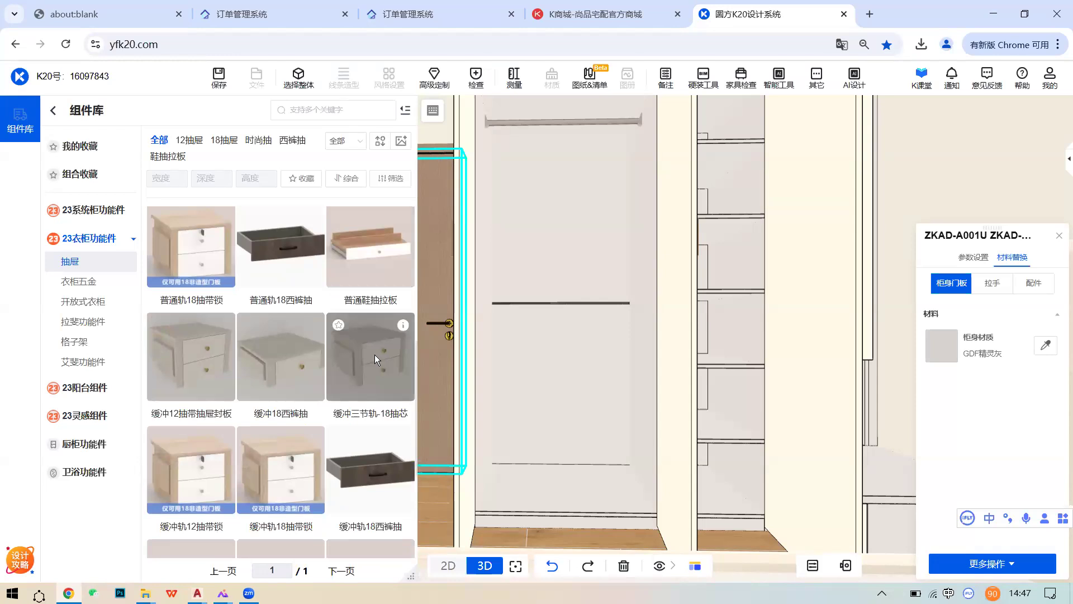
{"action": "scroll", "coordinate": [374, 354], "scroll_direction": "up", "scroll_amount": 3}
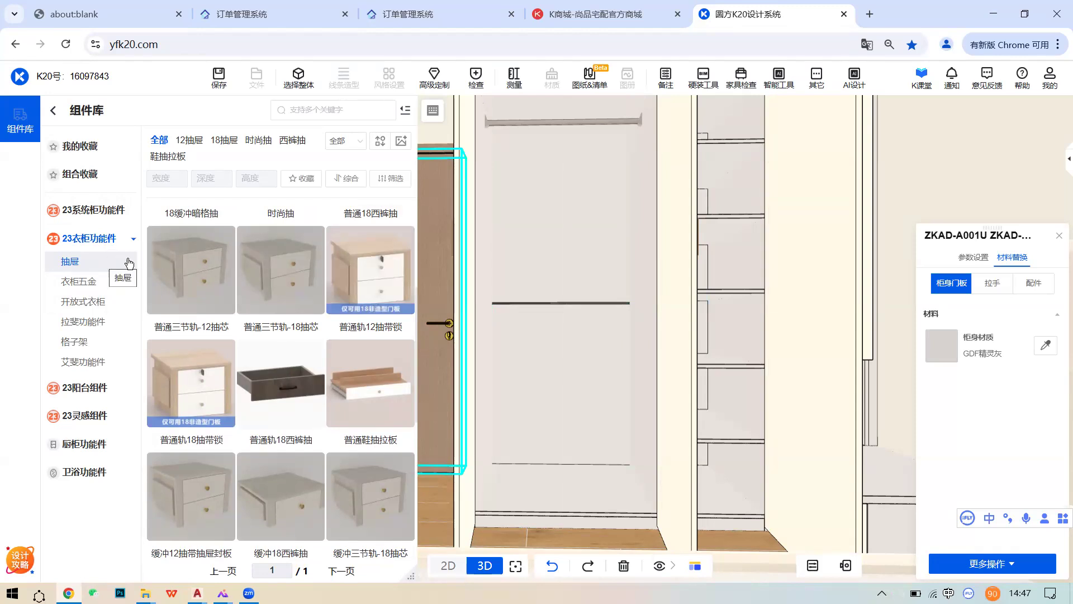
{"action": "left_click", "coordinate": [59, 213]}
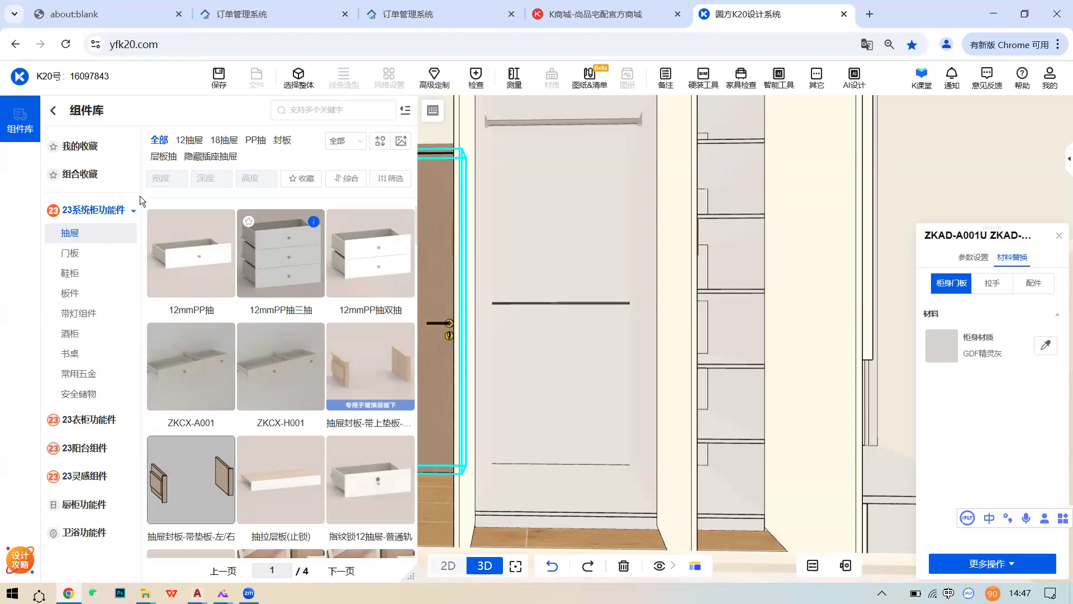
- Return to the 23衣柜功能件 抽屉 list, check the 普通18西裤抽 card, and find a 普通三节轨 drawer
{"action": "left_click", "coordinate": [93, 419]}
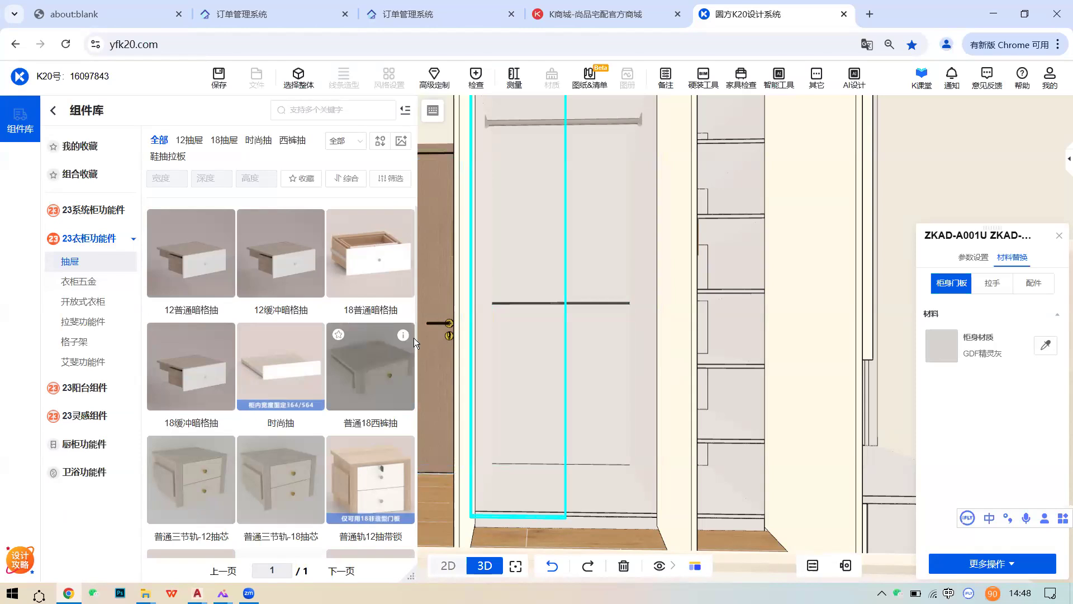
{"action": "mouse_move", "coordinate": [411, 339]}
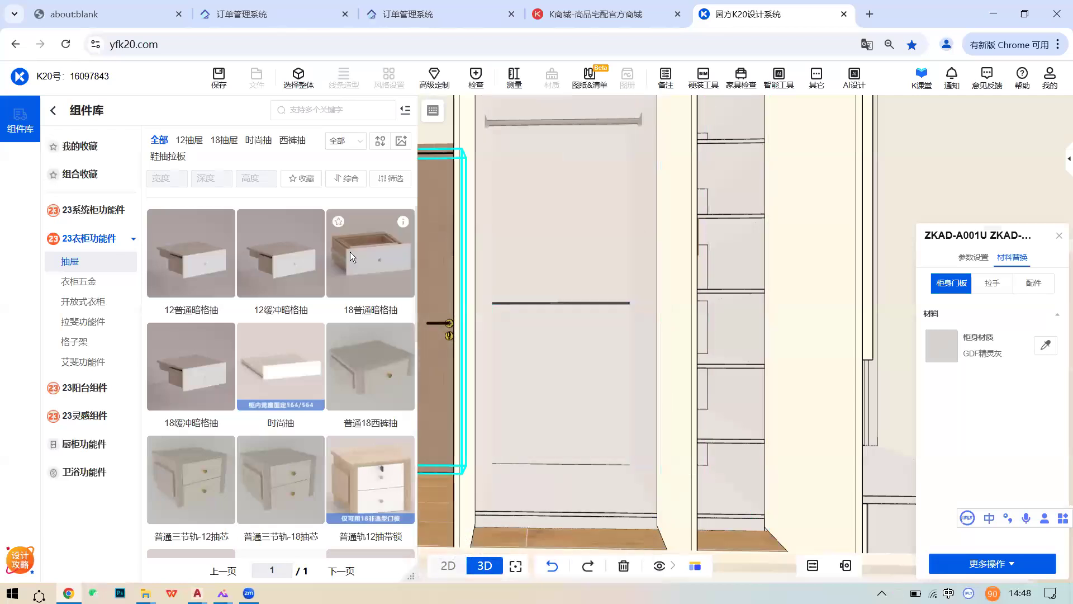
{"action": "left_click", "coordinate": [95, 213]}
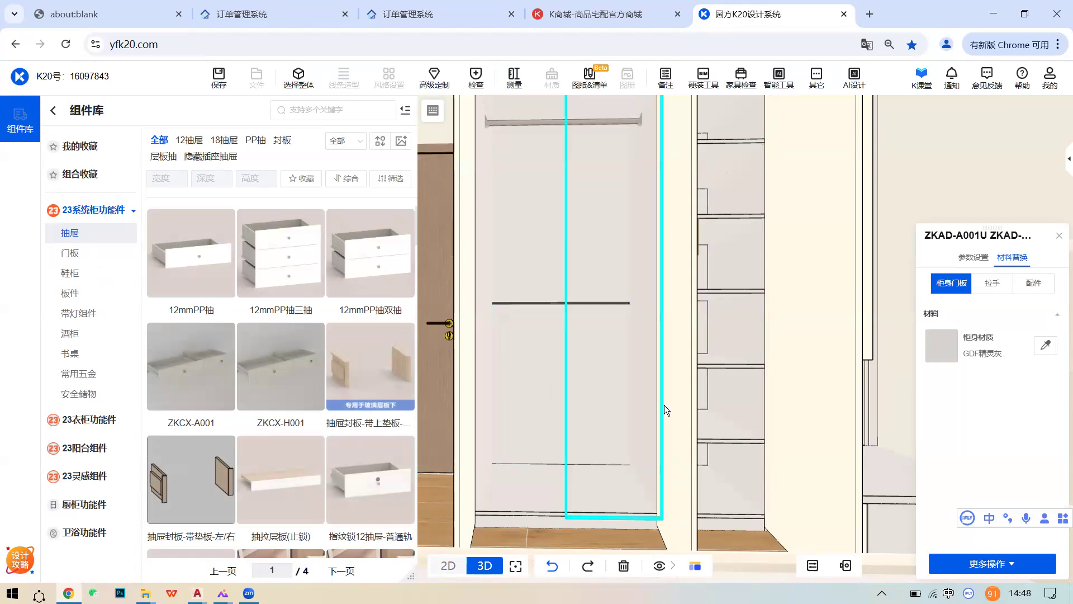
{"action": "left_click", "coordinate": [109, 419]}
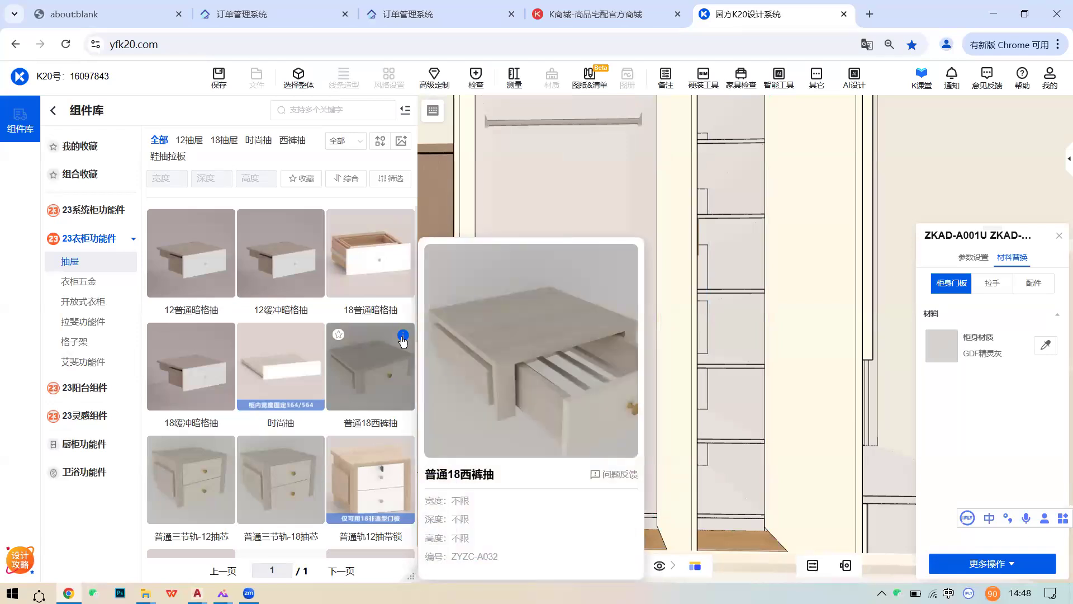
{"action": "scroll", "coordinate": [268, 369], "scroll_direction": "down", "scroll_amount": 1}
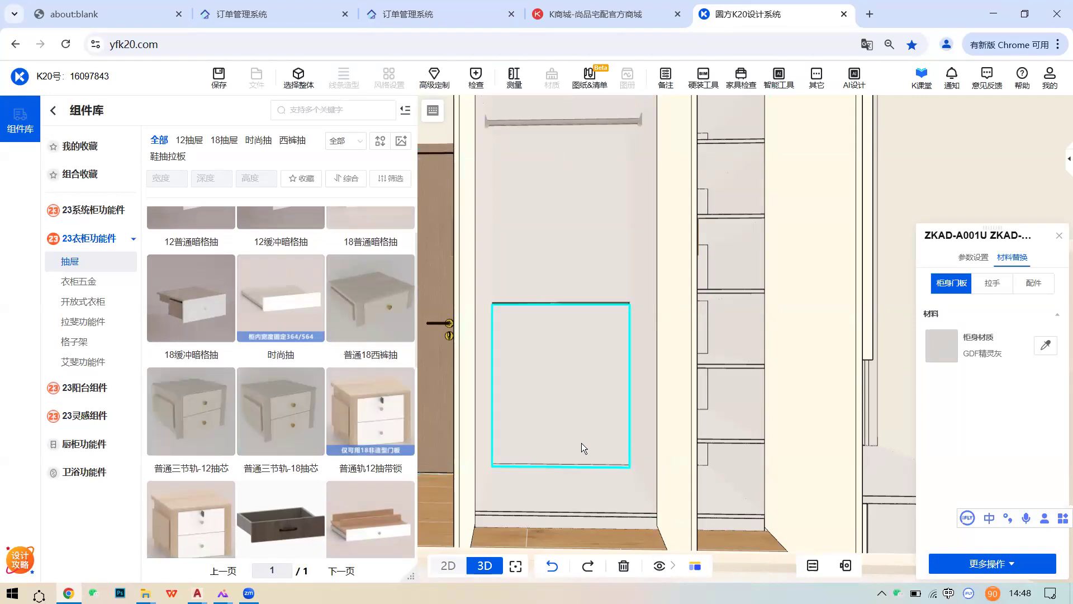
{"action": "scroll", "coordinate": [582, 444], "scroll_direction": "down", "scroll_amount": 3}
{"action": "scroll", "coordinate": [600, 459], "scroll_direction": "up", "scroll_amount": 1}
{"action": "scroll", "coordinate": [597, 475], "scroll_direction": "up", "scroll_amount": 3}
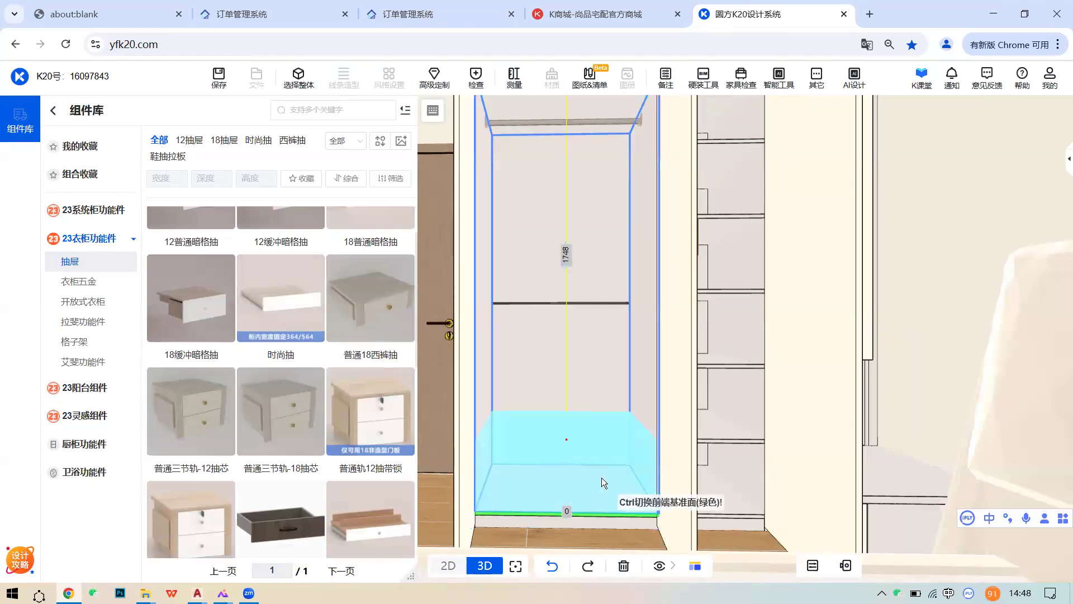
- Drop the three-section-rail drawer unit at the compartment bottom and open its drawer fronts
{"action": "left_click", "coordinate": [601, 478]}
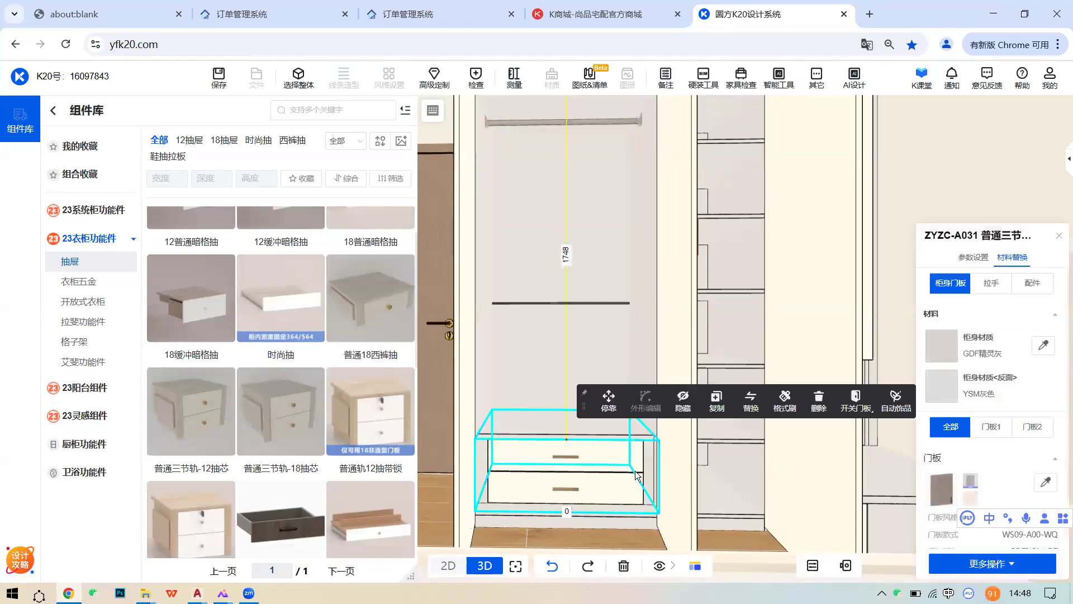
{"action": "scroll", "coordinate": [642, 472], "scroll_direction": "up", "scroll_amount": 4}
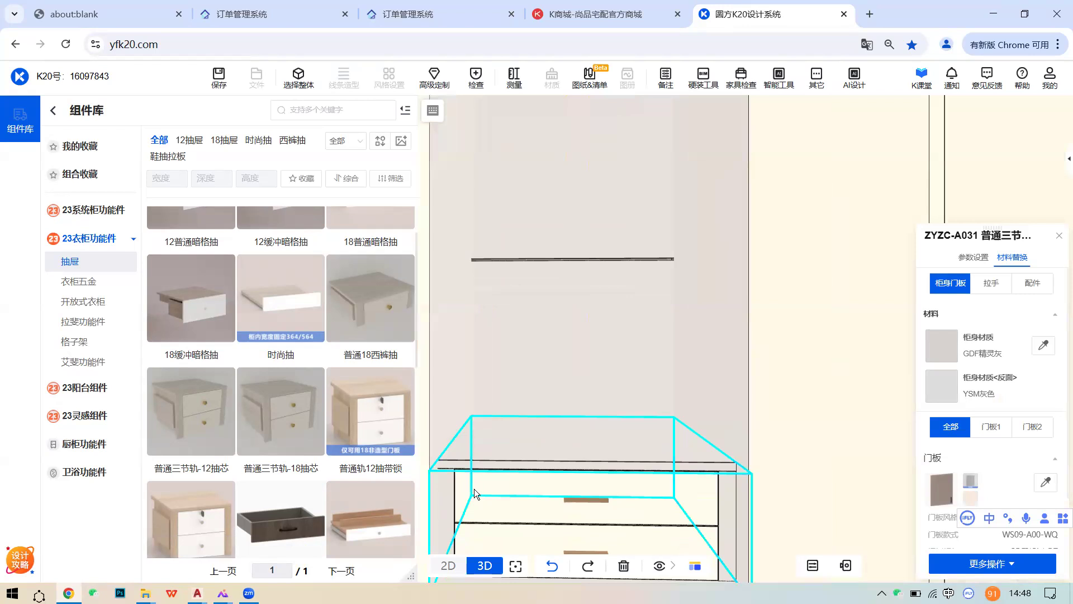
{"action": "middle_click_drag", "start_coordinate": [474, 489], "coordinate": [477, 482]}
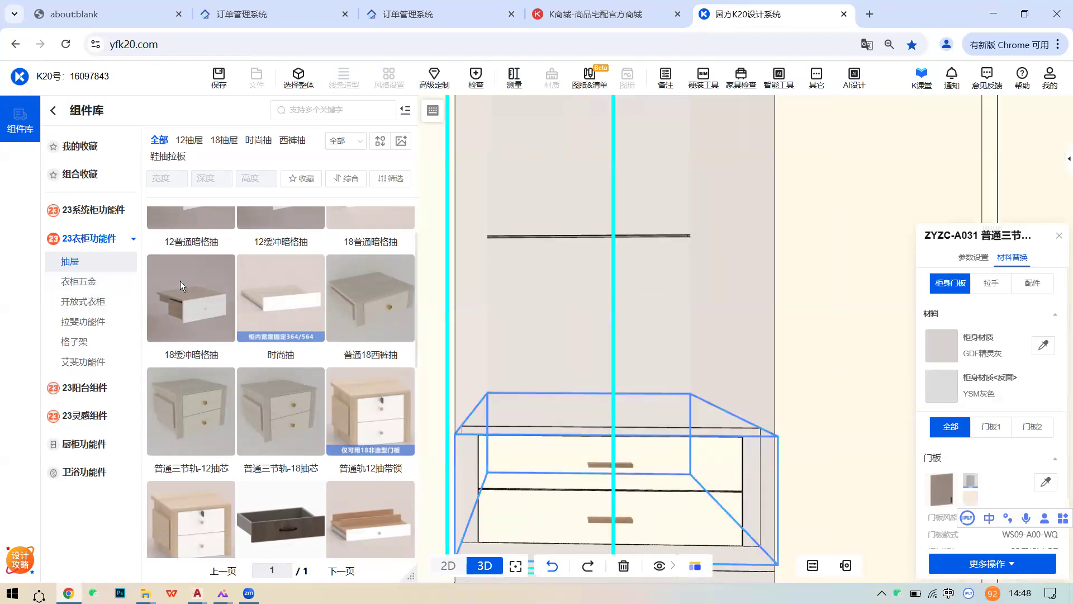
{"action": "scroll", "coordinate": [677, 444], "scroll_direction": "down", "scroll_amount": 3}
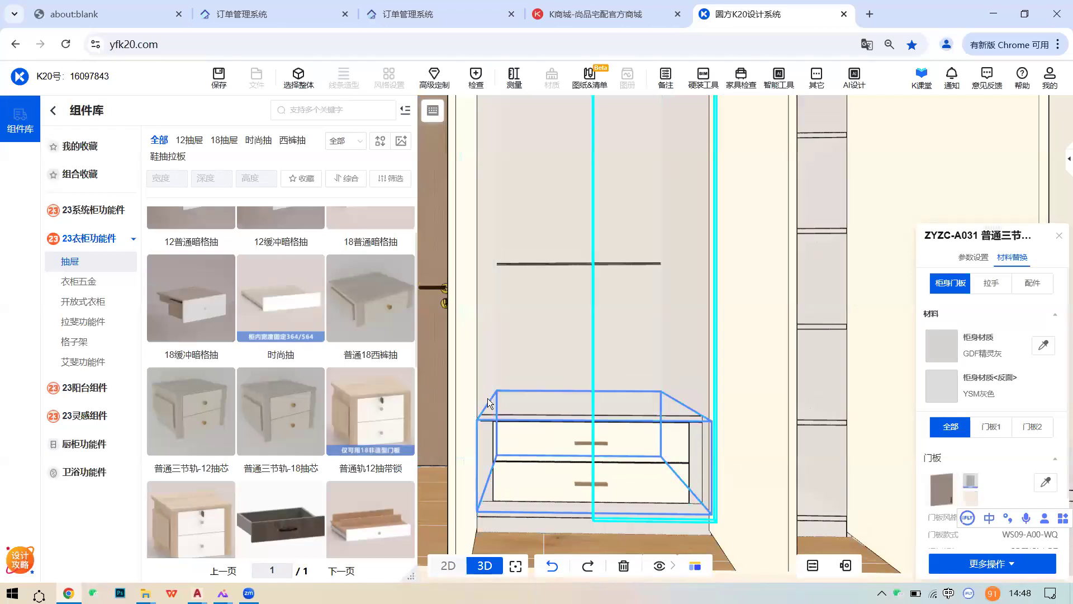
{"action": "left_click", "coordinate": [633, 436]}
{"action": "left_click", "coordinate": [856, 380]}
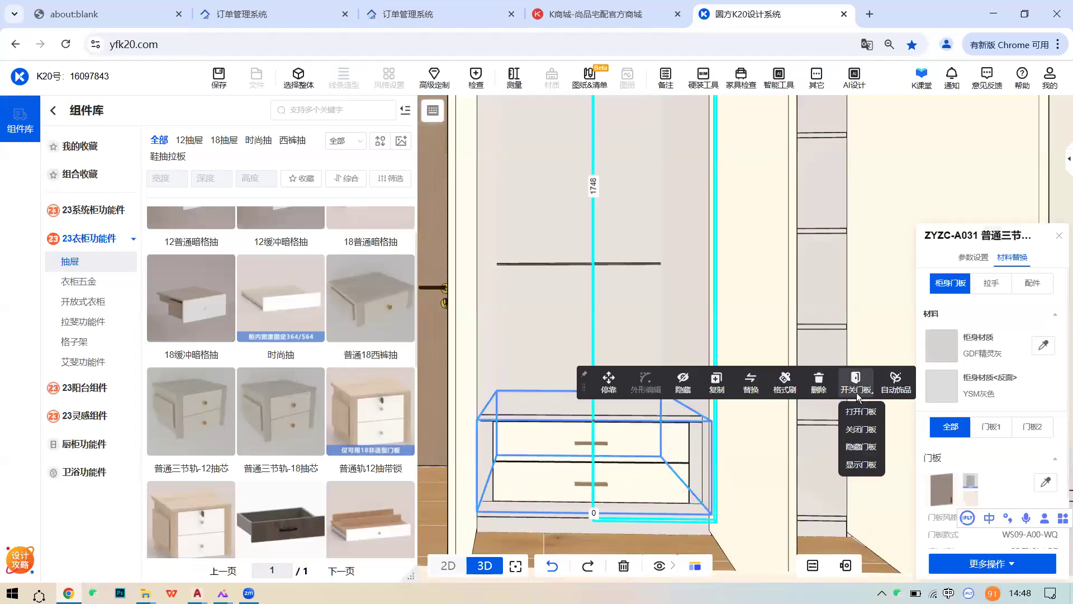
{"action": "left_click", "coordinate": [860, 412]}
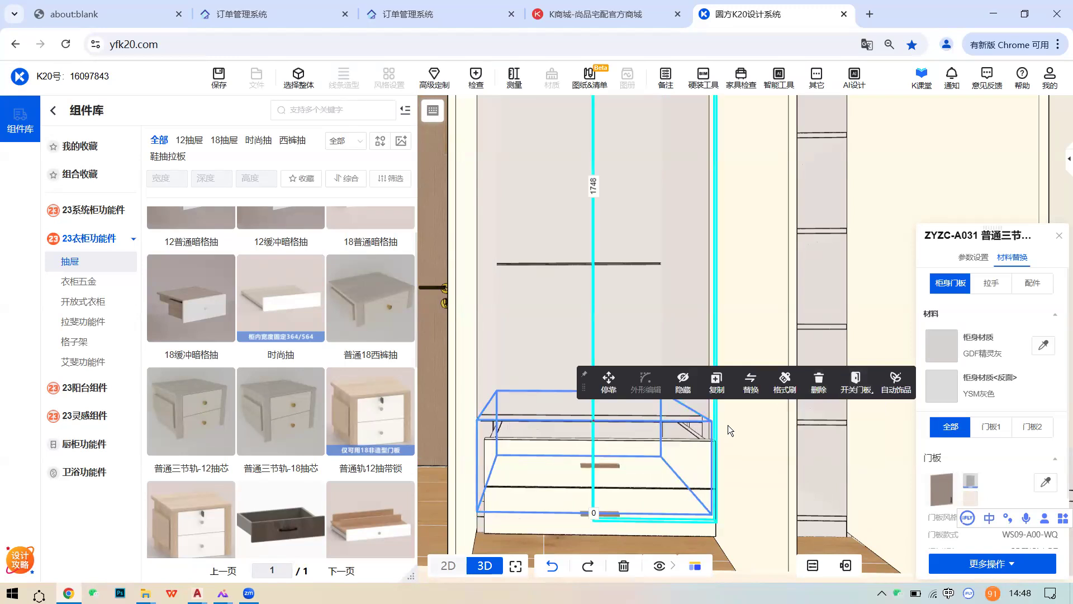
- Review the ZYZC-A031 unit's two 320-high drawers in 参数设置 and close the fronts
{"action": "left_click", "coordinate": [560, 447]}
{"action": "left_click", "coordinate": [560, 447]}
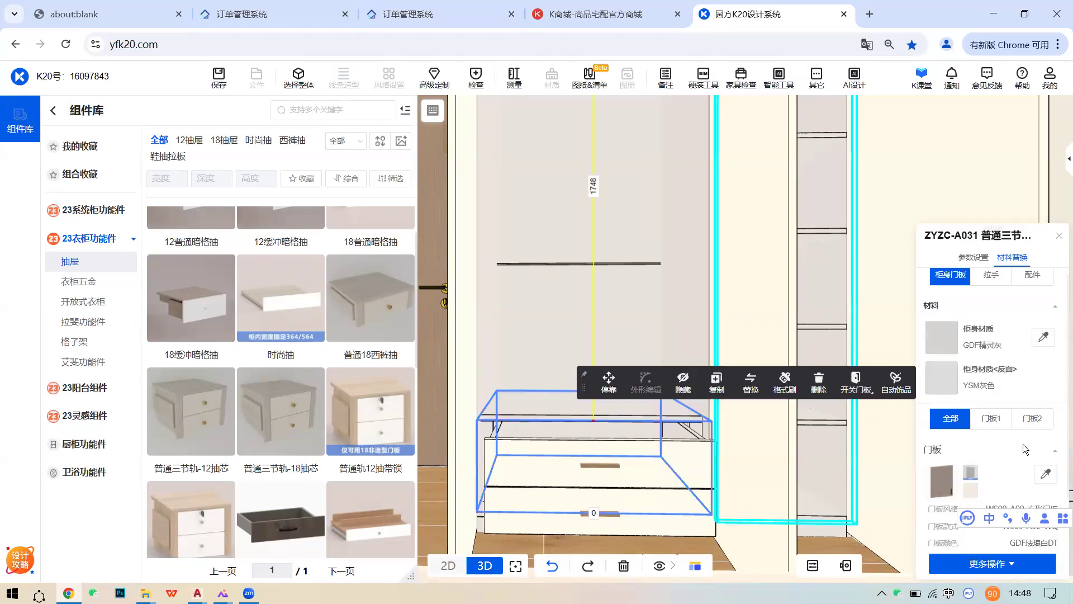
{"action": "left_click", "coordinate": [973, 257]}
{"action": "scroll", "coordinate": [1016, 444], "scroll_direction": "down", "scroll_amount": 2}
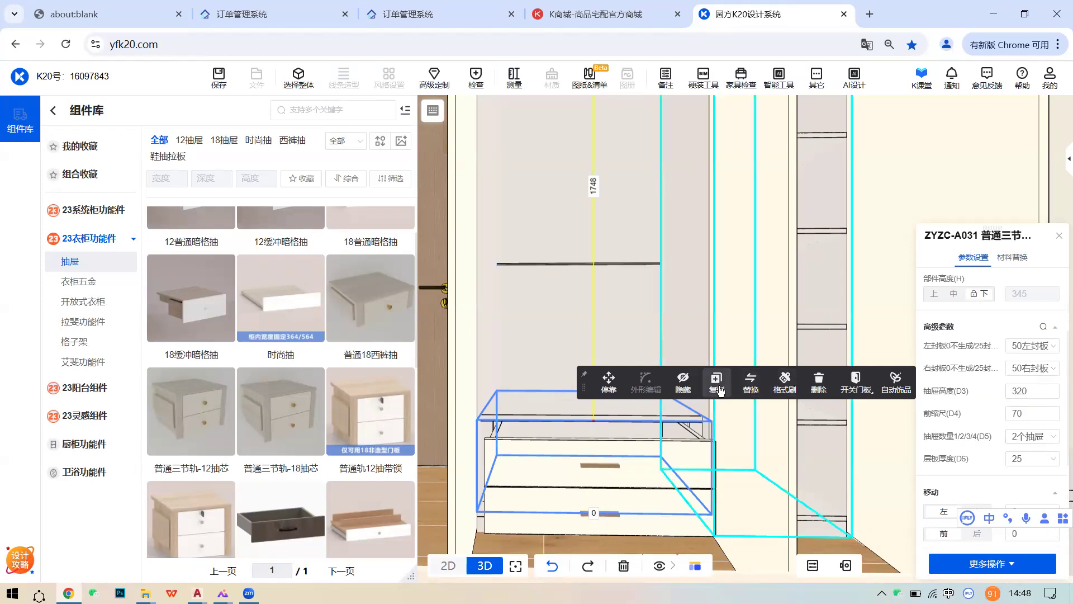
{"action": "mouse_move", "coordinate": [855, 383]}
{"action": "left_click", "coordinate": [861, 430]}
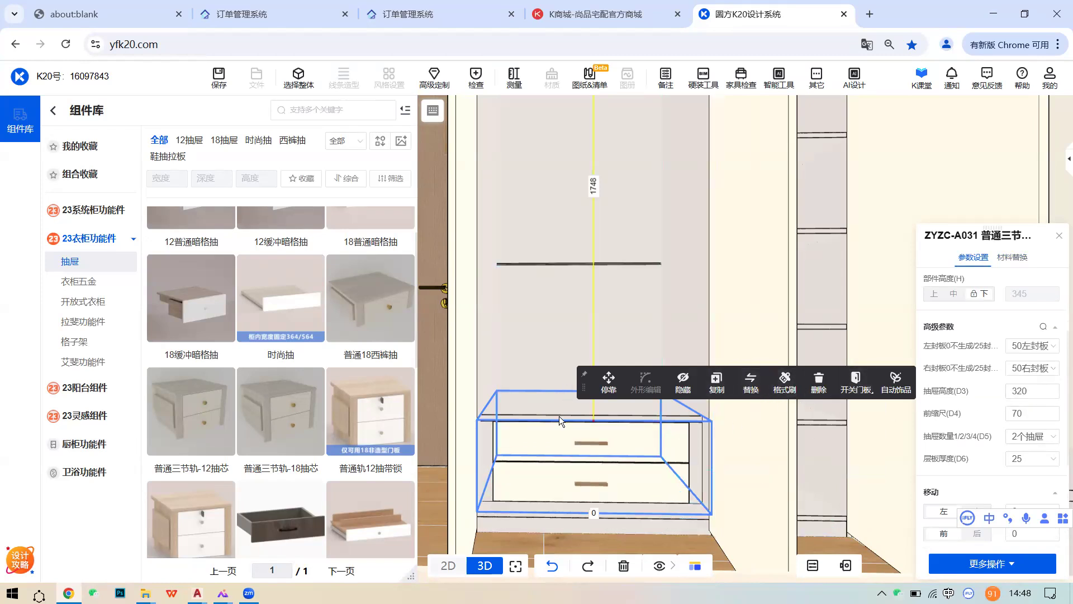
{"action": "scroll", "coordinate": [555, 417], "scroll_direction": "up", "scroll_amount": 5}
{"action": "scroll", "coordinate": [749, 394], "scroll_direction": "down", "scroll_amount": 3}
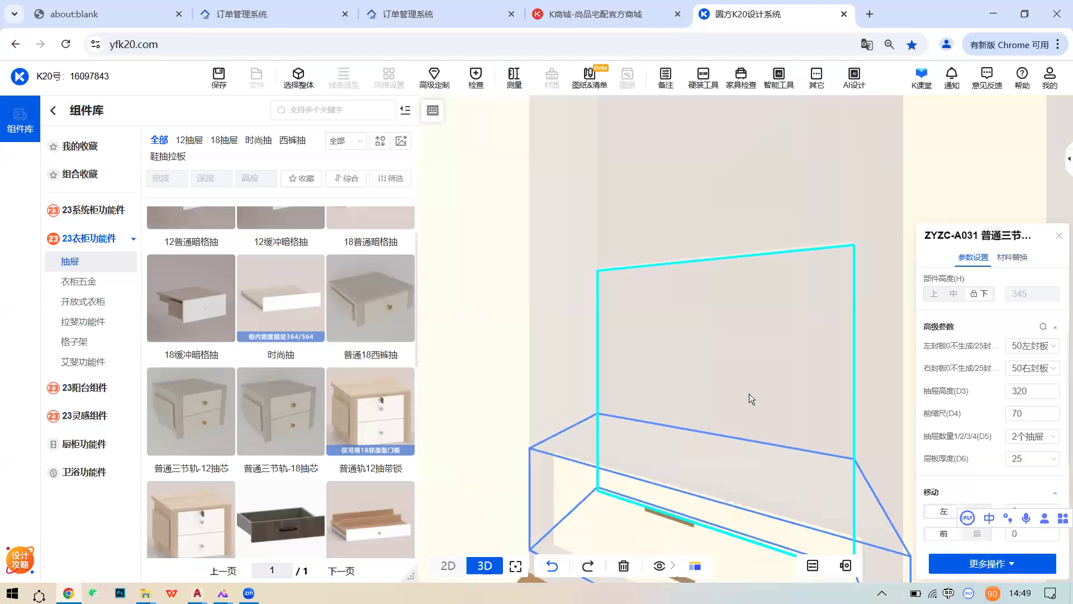
{"action": "left_click", "coordinate": [717, 380]}
- Try 天云灰, 半山古榆 and 北欧雪松 body finishes, then apply GDF浅栗灰木 to the wardrobe
{"action": "left_click", "coordinate": [738, 305]}
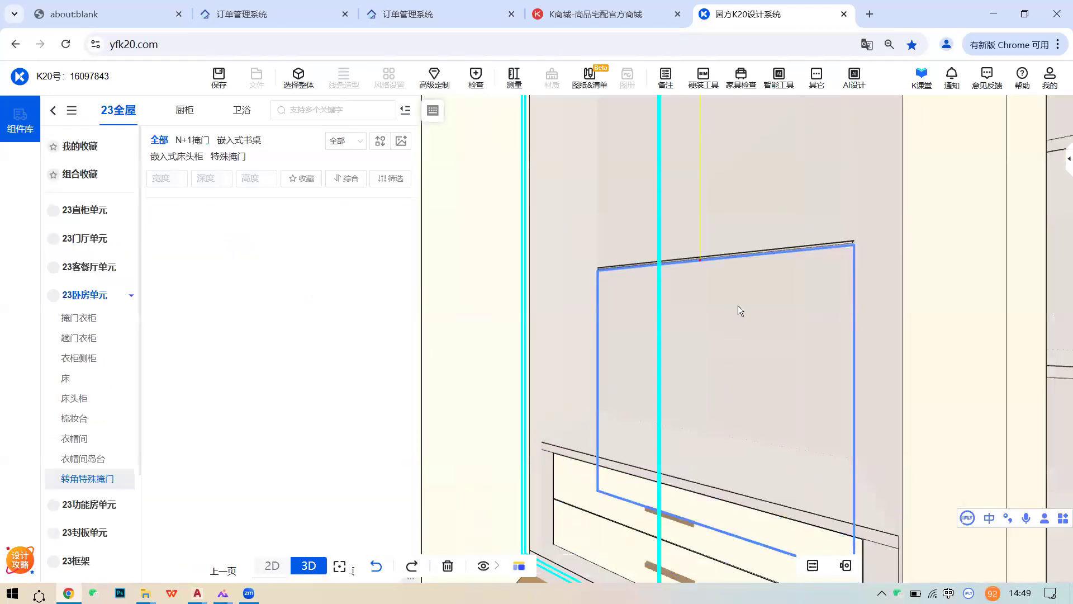
{"action": "left_click", "coordinate": [1012, 257]}
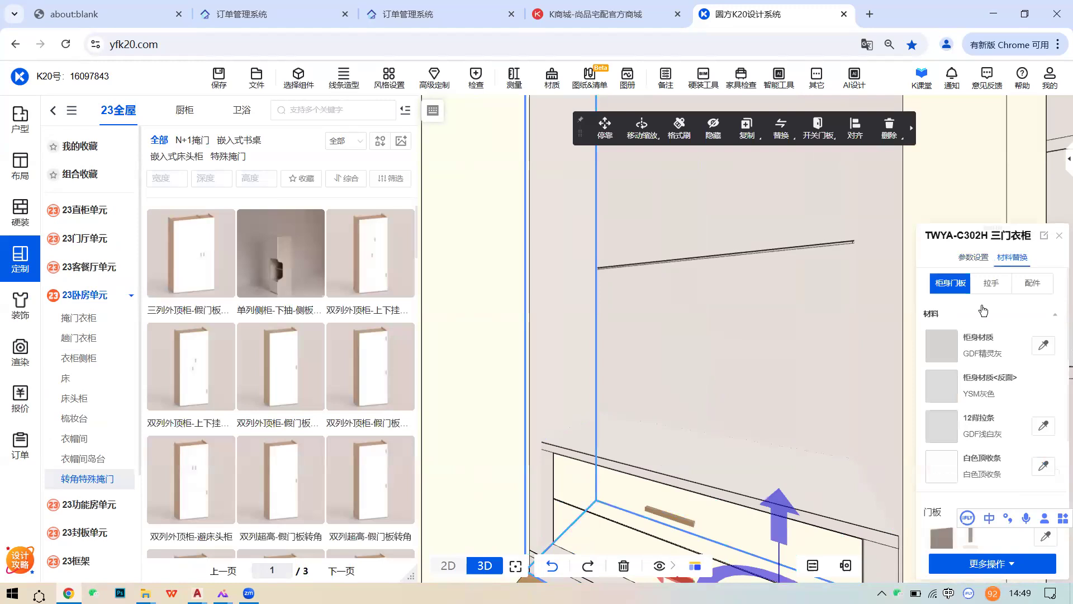
{"action": "left_click", "coordinate": [982, 342]}
{"action": "left_click", "coordinate": [865, 334]}
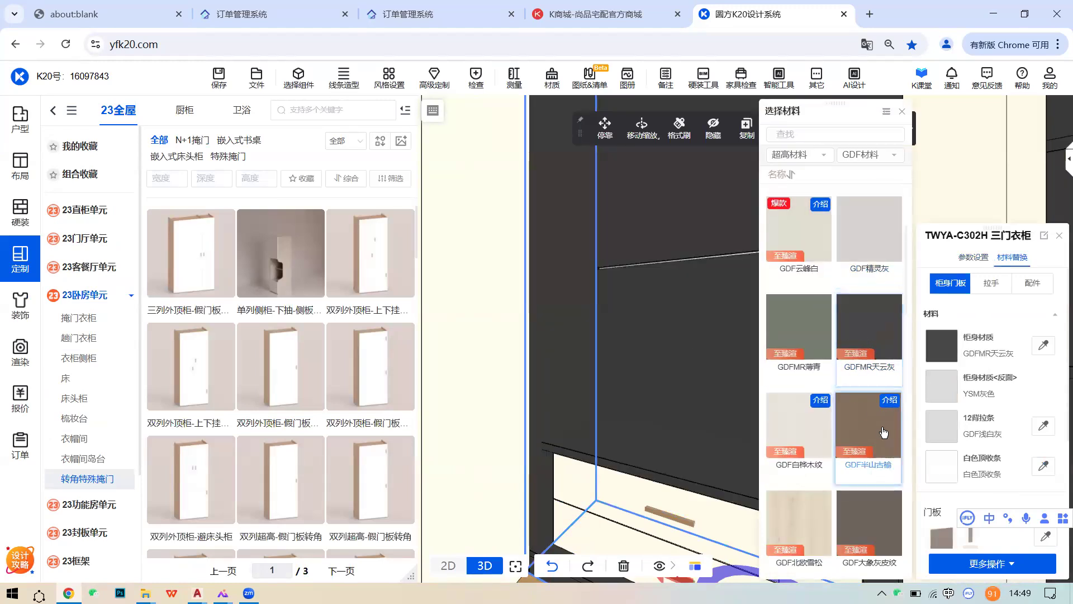
{"action": "left_click", "coordinate": [847, 426]}
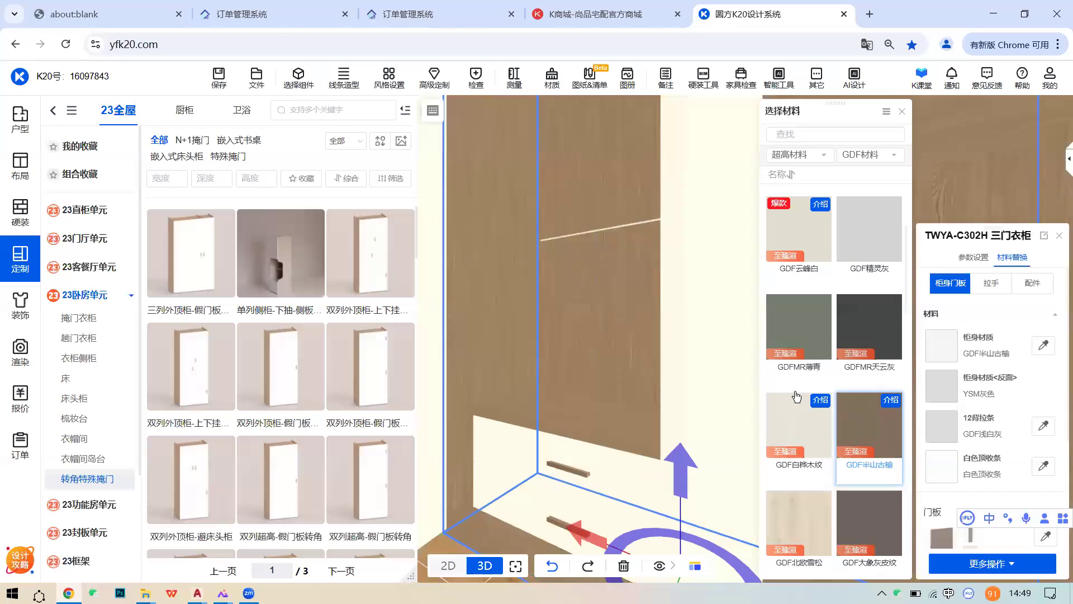
{"action": "left_click", "coordinate": [799, 523]}
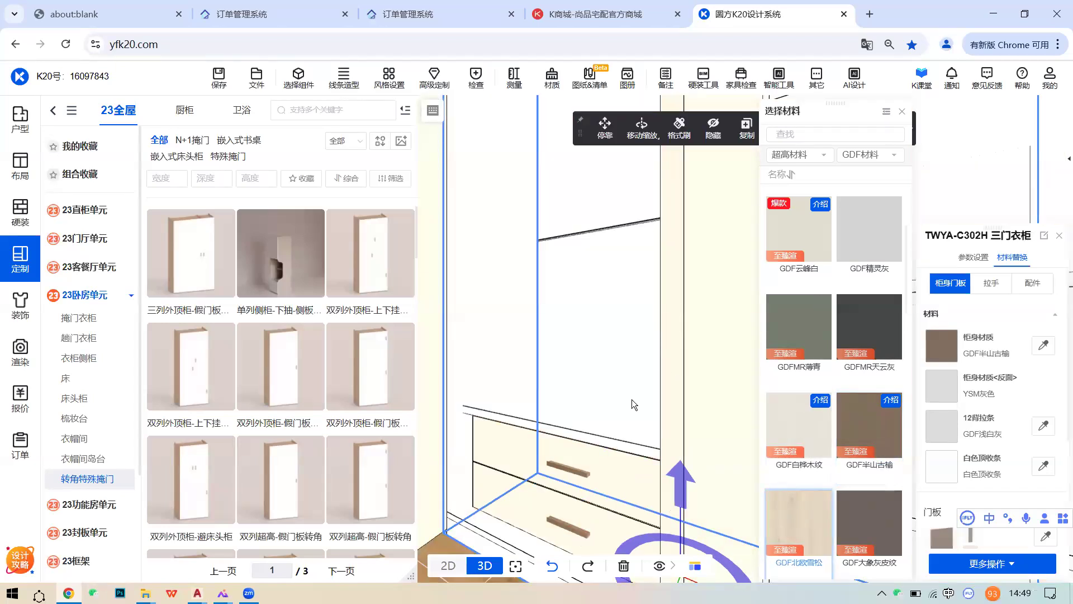
{"action": "scroll", "coordinate": [846, 348], "scroll_direction": "up", "scroll_amount": 3}
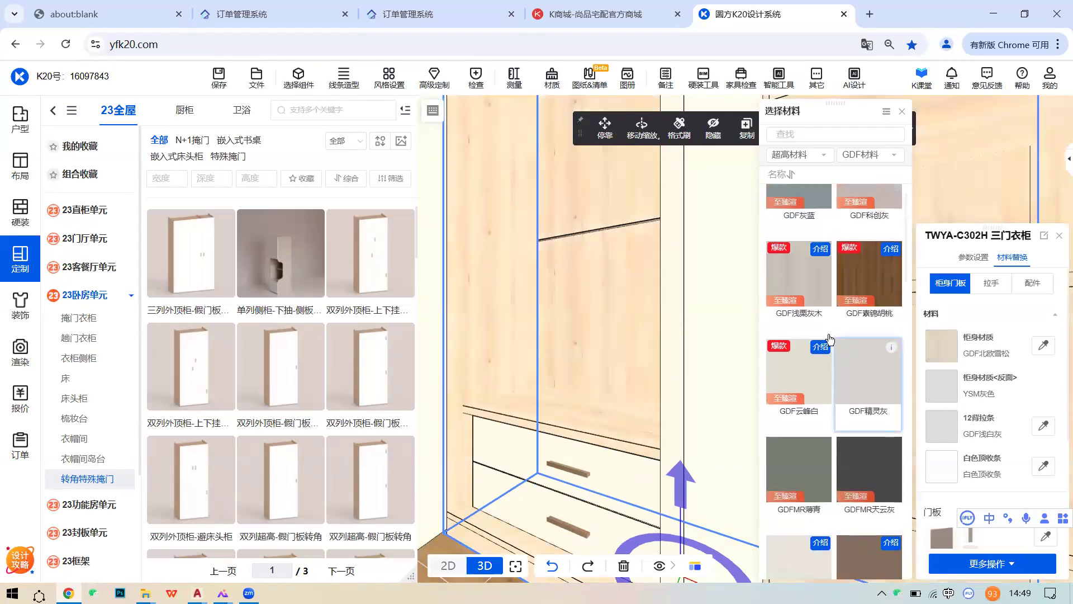
{"action": "left_click", "coordinate": [798, 319]}
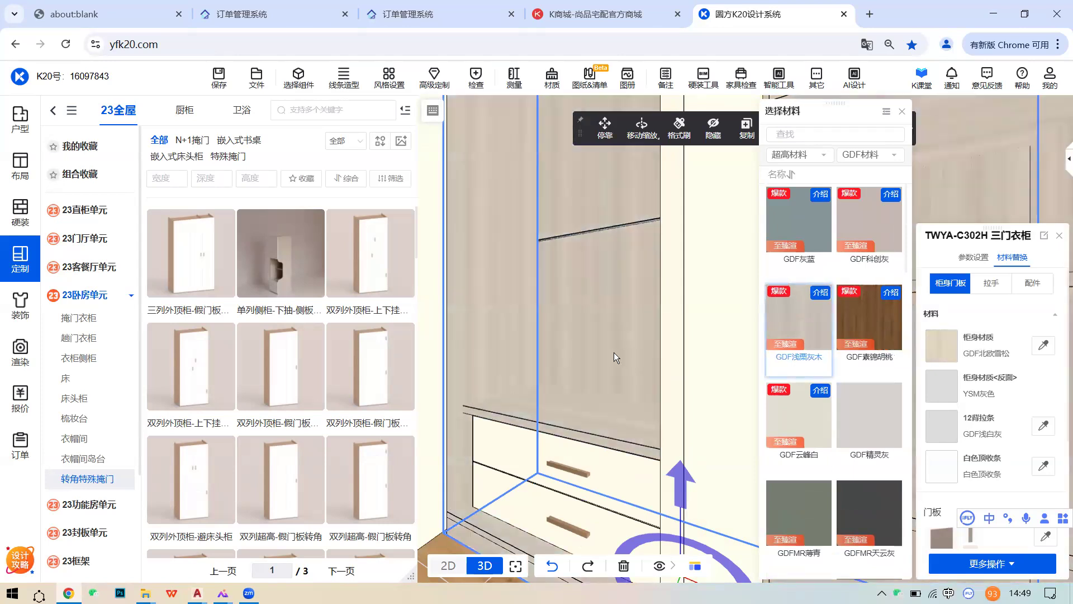
- Zoom toward the cabinet corner and review the wardrobe's parameters with the new finish
{"action": "left_click_drag", "start_coordinate": [613, 347], "coordinate": [487, 431]}
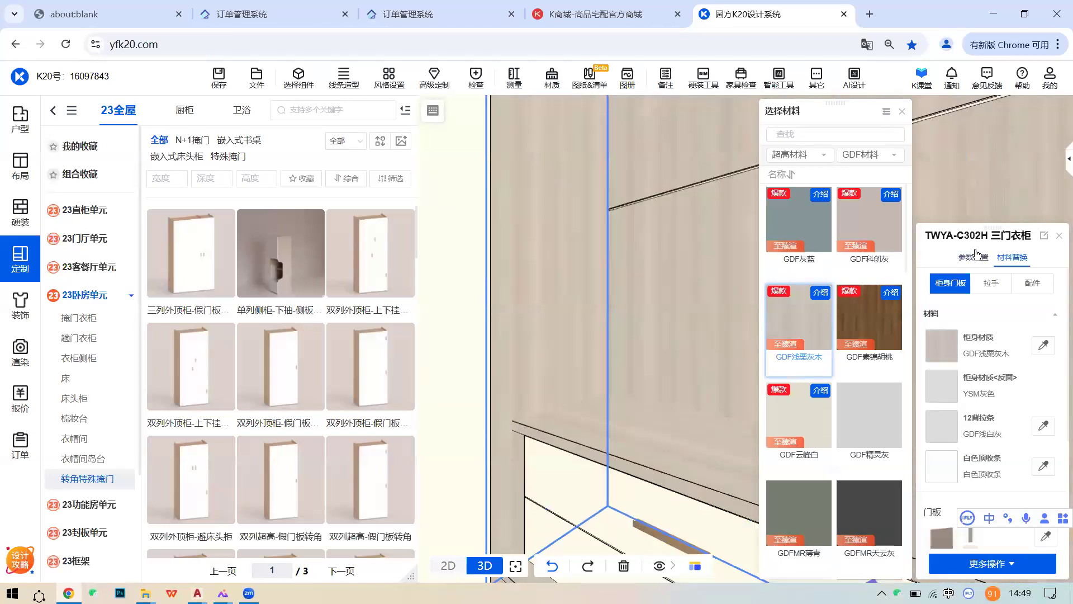
{"action": "left_click", "coordinate": [976, 255]}
{"action": "scroll", "coordinate": [989, 454], "scroll_direction": "down", "scroll_amount": 5}
{"action": "scroll", "coordinate": [1034, 464], "scroll_direction": "down", "scroll_amount": 5}
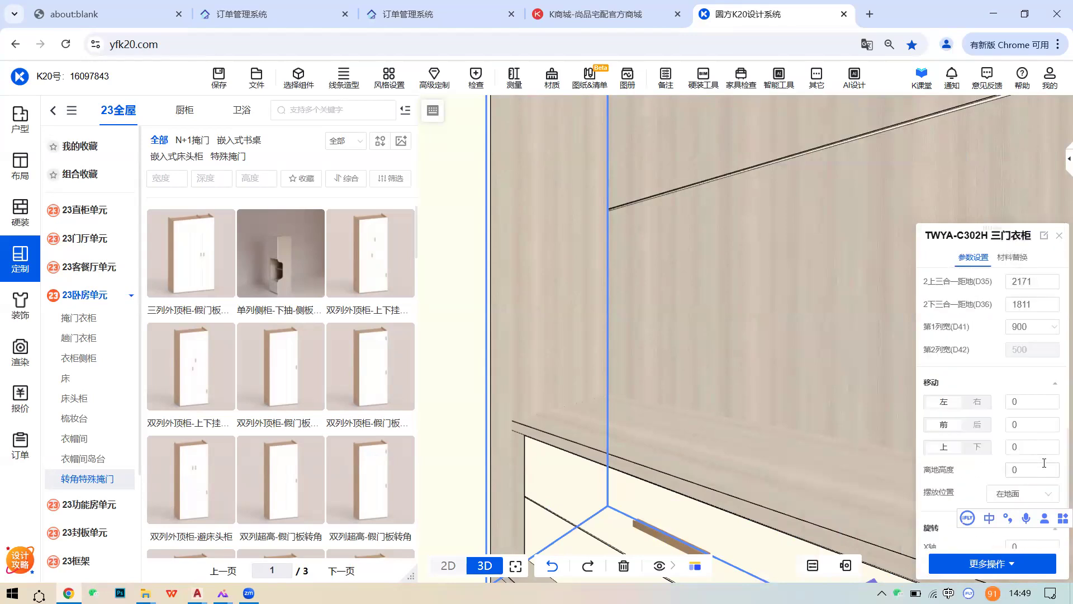
{"action": "scroll", "coordinate": [1044, 463], "scroll_direction": "up", "scroll_amount": 8}
{"action": "left_click", "coordinate": [297, 79]}
- Set the ZYZC-A031 drawer unit's 左封板 and 右封板 both to 70
{"action": "left_click", "coordinate": [751, 457]}
{"action": "scroll", "coordinate": [957, 451], "scroll_direction": "down", "scroll_amount": 3}
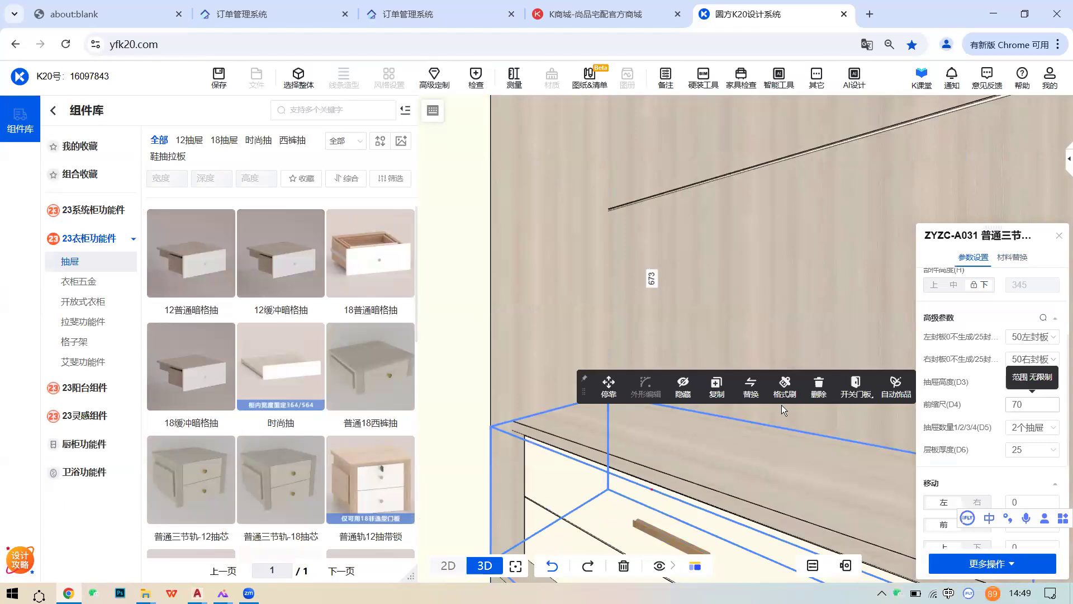
{"action": "scroll", "coordinate": [543, 424], "scroll_direction": "down", "scroll_amount": 3}
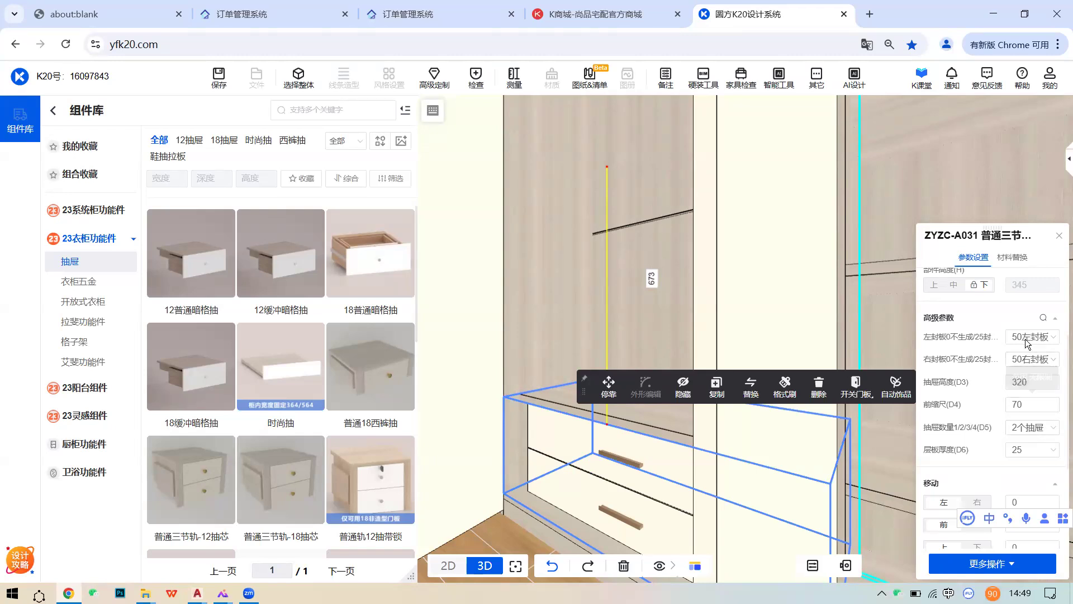
{"action": "left_click_drag", "start_coordinate": [636, 349], "coordinate": [731, 342]}
{"action": "left_click_drag", "start_coordinate": [495, 321], "coordinate": [717, 438]}
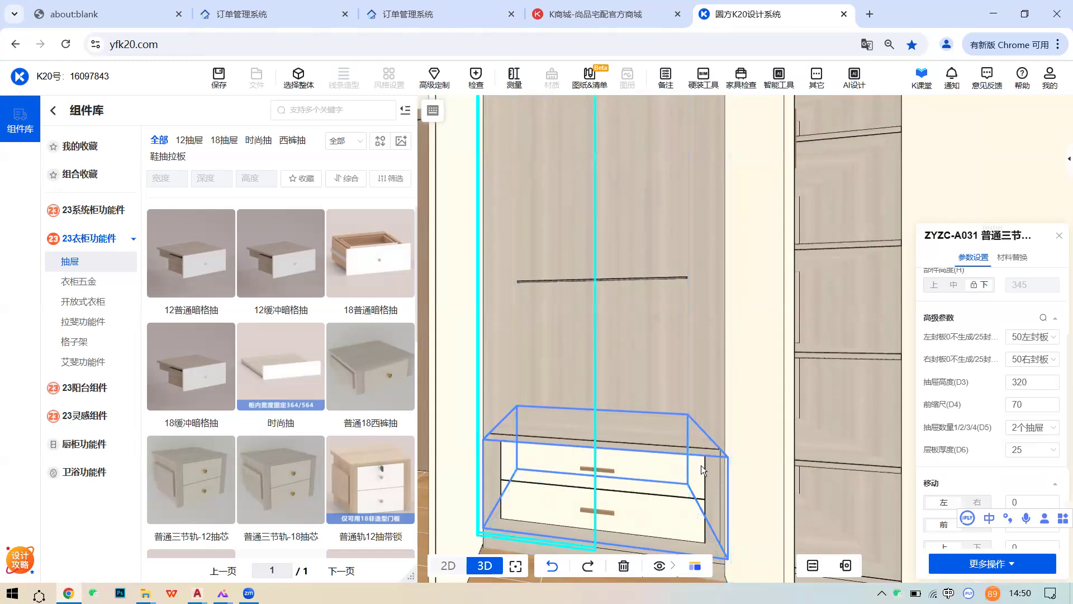
{"action": "left_click", "coordinate": [1051, 339]}
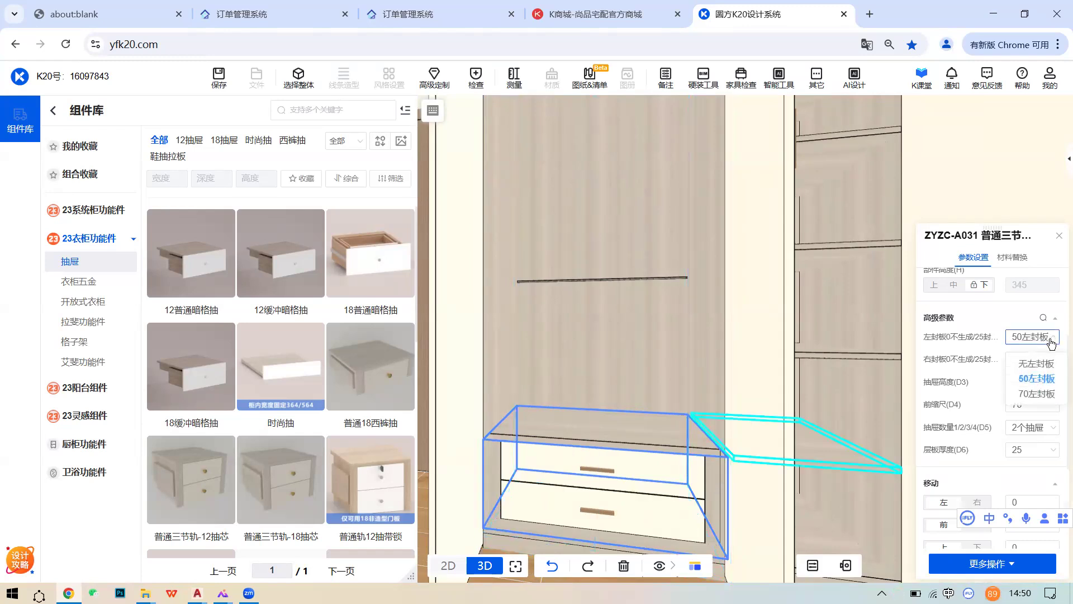
{"action": "left_click", "coordinate": [1040, 394]}
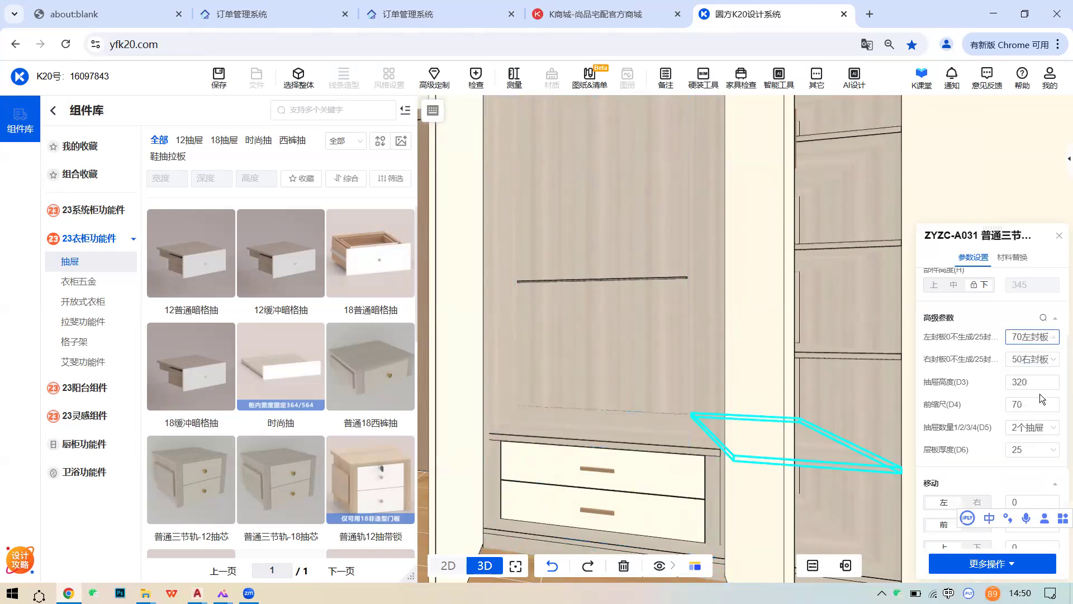
{"action": "left_click", "coordinate": [1038, 366]}
{"action": "left_click", "coordinate": [1036, 416]}
- Delete the two-drawer unit from the bottom of the wardrobe section
{"action": "left_click", "coordinate": [670, 360]}
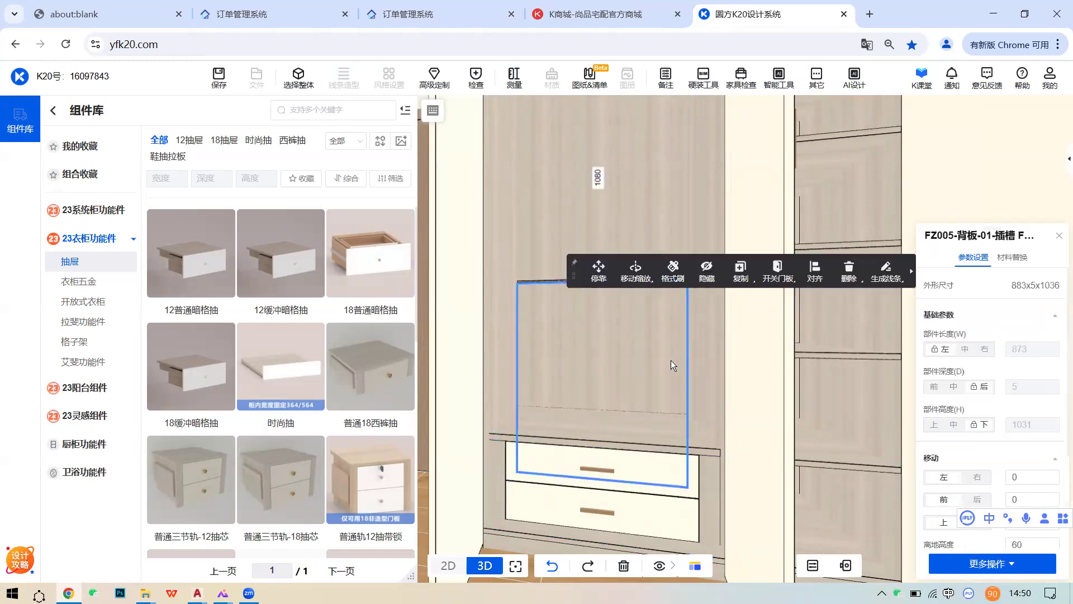
{"action": "left_click_drag", "start_coordinate": [643, 412], "coordinate": [658, 409]}
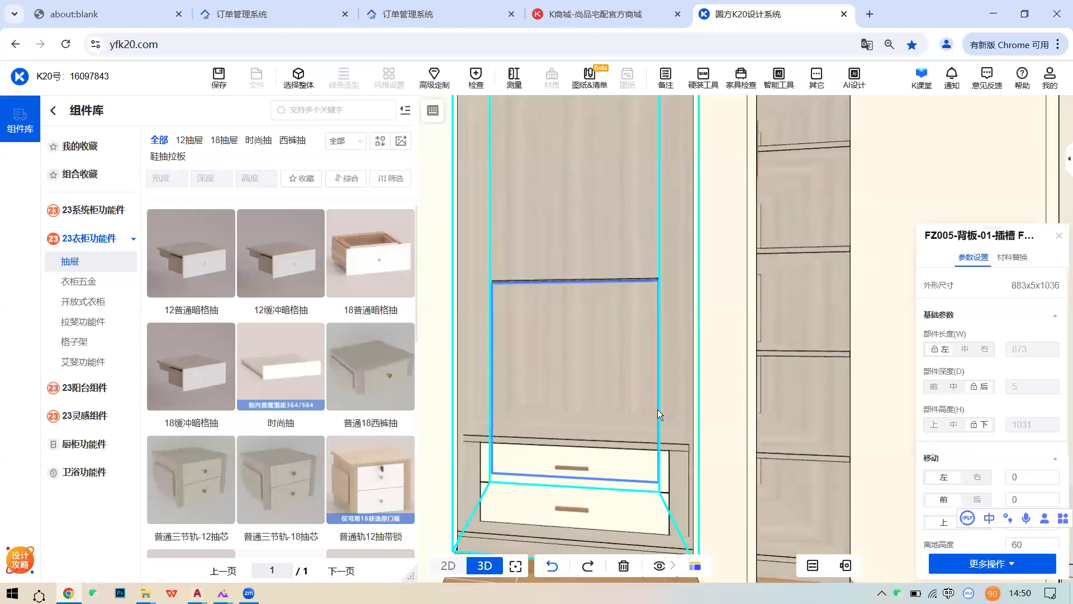
{"action": "left_click", "coordinate": [575, 492]}
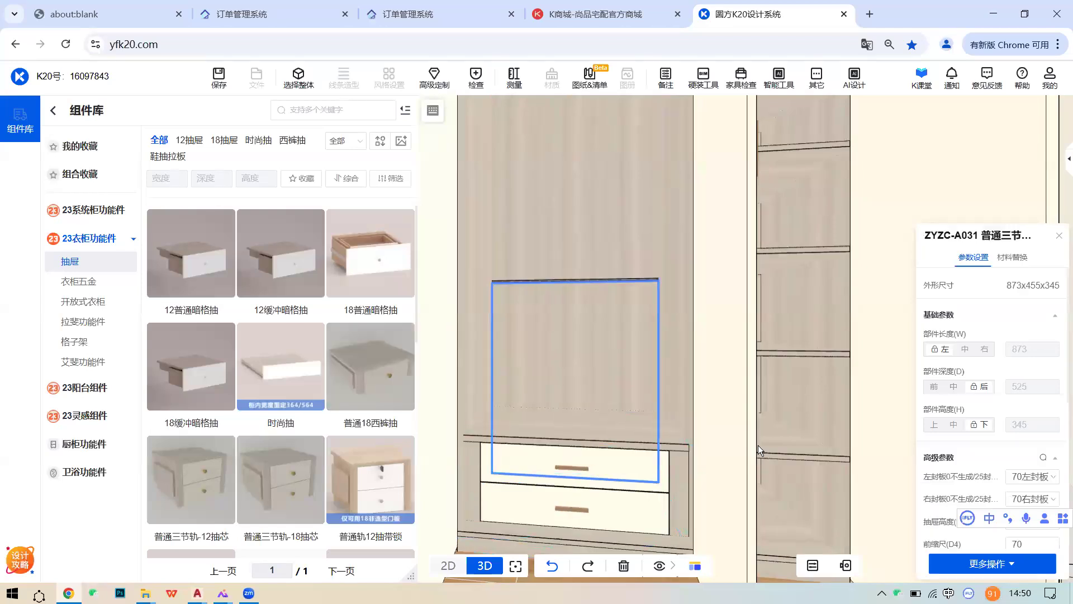
{"action": "left_click", "coordinate": [826, 402]}
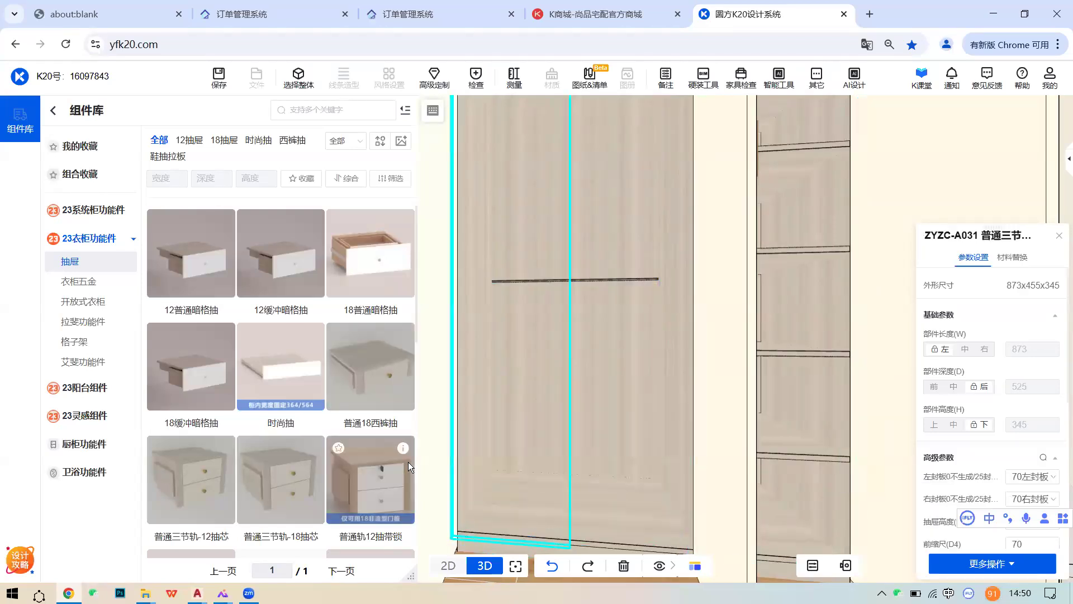
- Place a 普通轨12抽带锁 unit at the wardrobe bottom with 4 drawers and drawer height 600
{"action": "left_click_drag", "start_coordinate": [395, 465], "coordinate": [588, 465]}
{"action": "scroll", "coordinate": [609, 464], "scroll_direction": "up", "scroll_amount": 5}
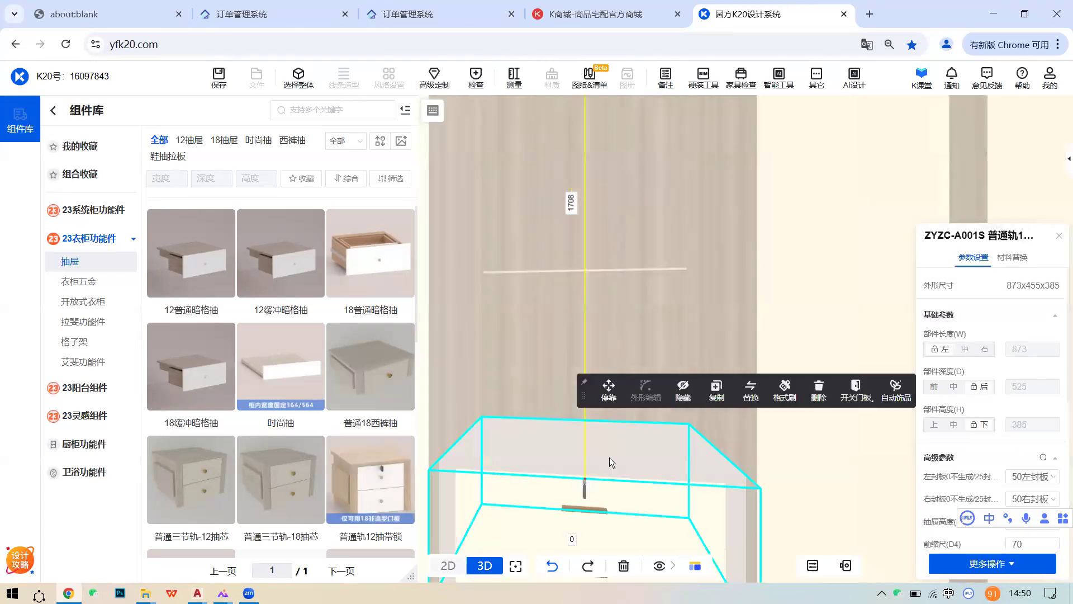
{"action": "scroll", "coordinate": [615, 454], "scroll_direction": "down", "scroll_amount": 3}
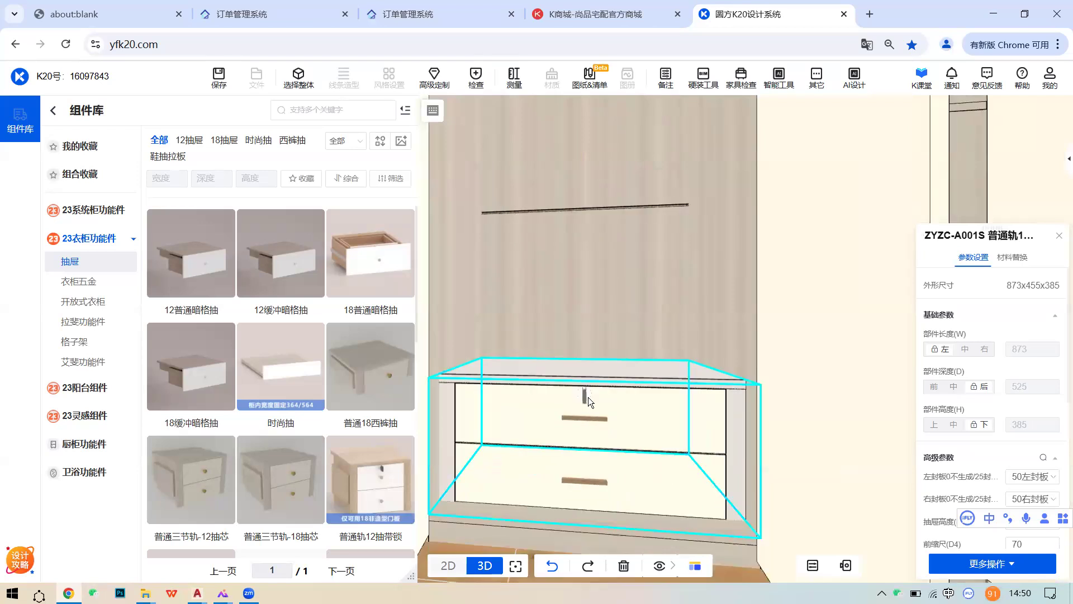
{"action": "scroll", "coordinate": [959, 461], "scroll_direction": "down", "scroll_amount": 4}
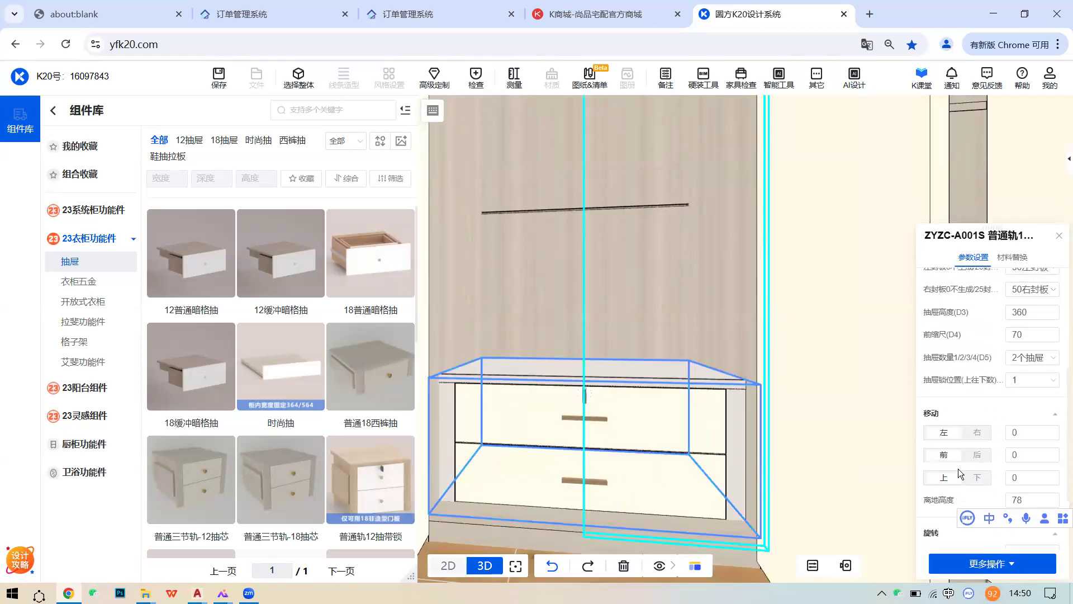
{"action": "left_click", "coordinate": [1034, 361]}
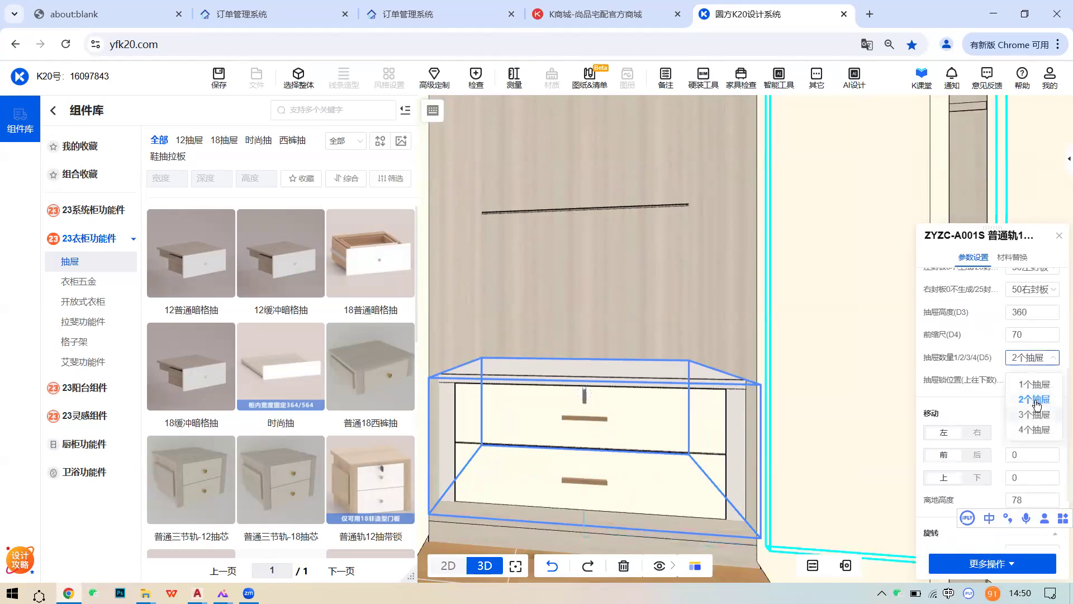
{"action": "left_click", "coordinate": [1032, 429]}
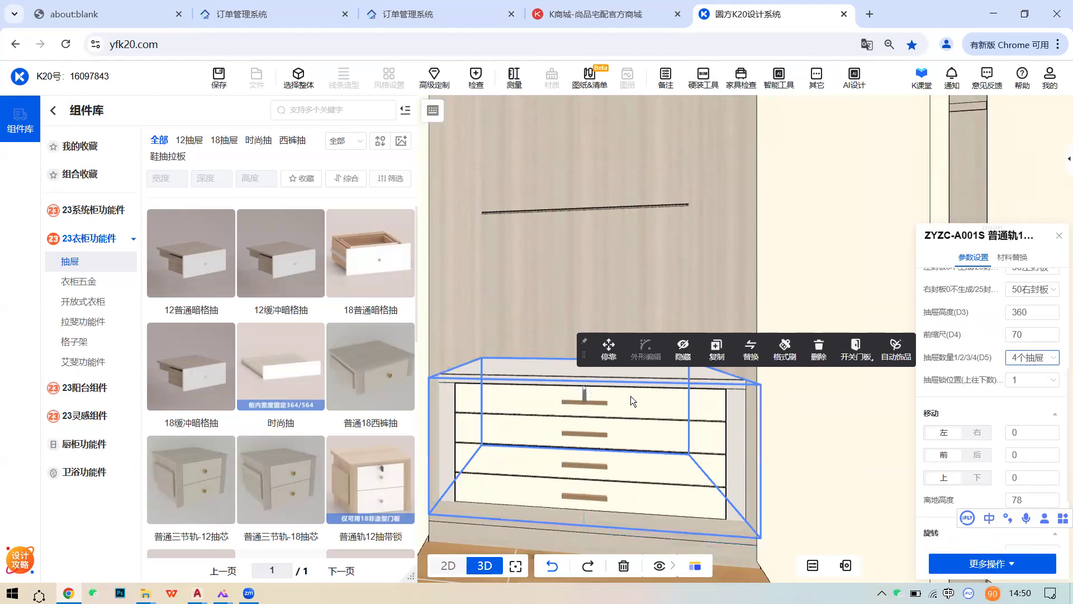
{"action": "left_click", "coordinate": [633, 422]}
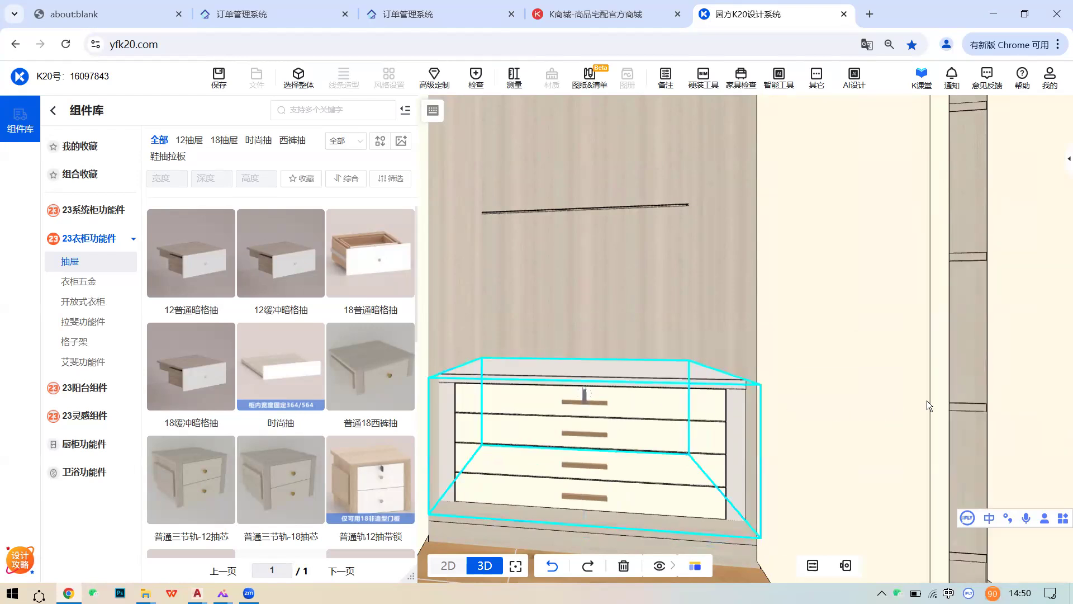
{"action": "scroll", "coordinate": [1039, 384], "scroll_direction": "down", "scroll_amount": 3}
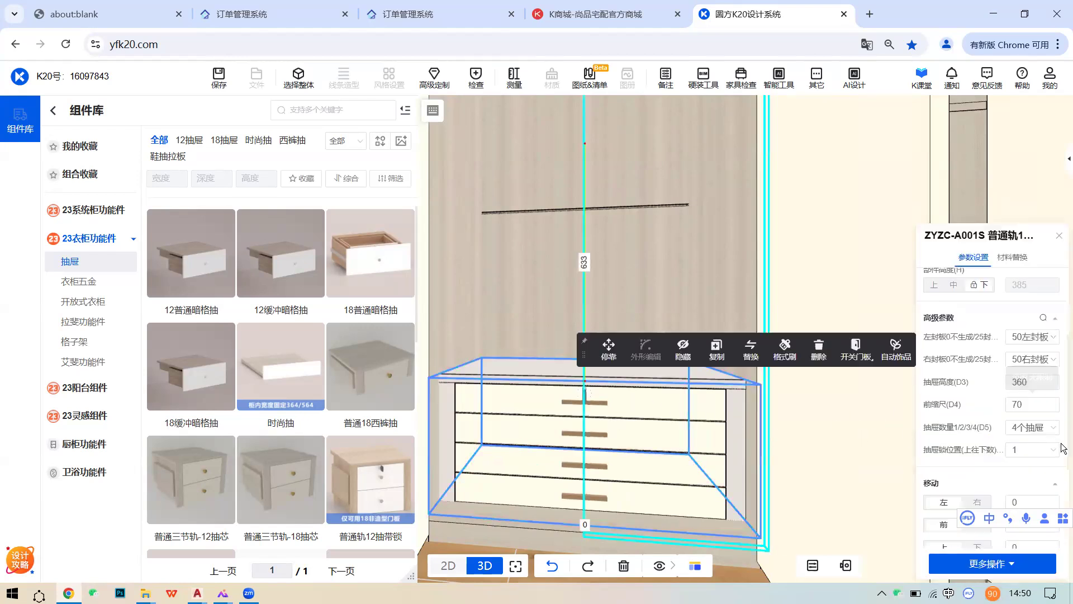
{"action": "left_click", "coordinate": [1039, 383]}
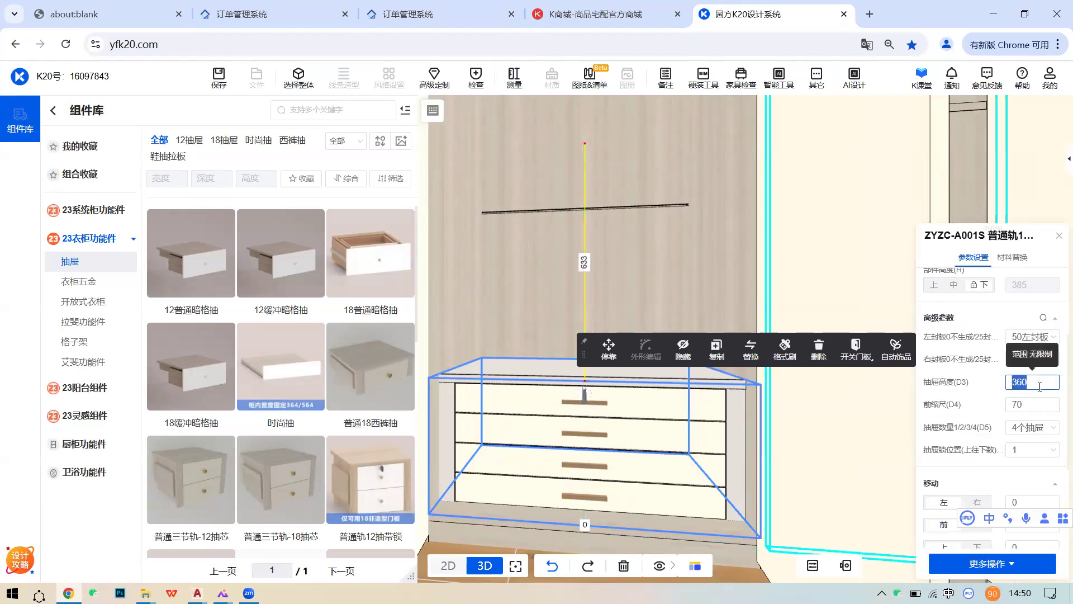
{"action": "type", "text": "600"}
{"action": "key", "text": "Return"}
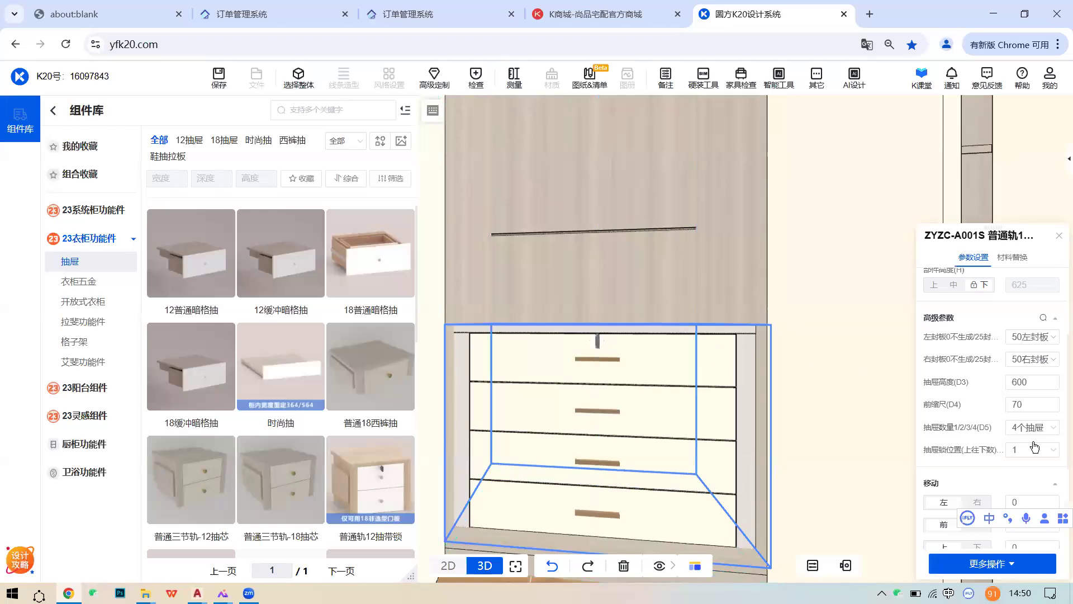
- Move the drawer unit's lock position to the fourth drawer
{"action": "left_click", "coordinate": [1049, 456]}
{"action": "left_click", "coordinate": [967, 476]}
{"action": "scroll", "coordinate": [1019, 414], "scroll_direction": "down", "scroll_amount": 1}
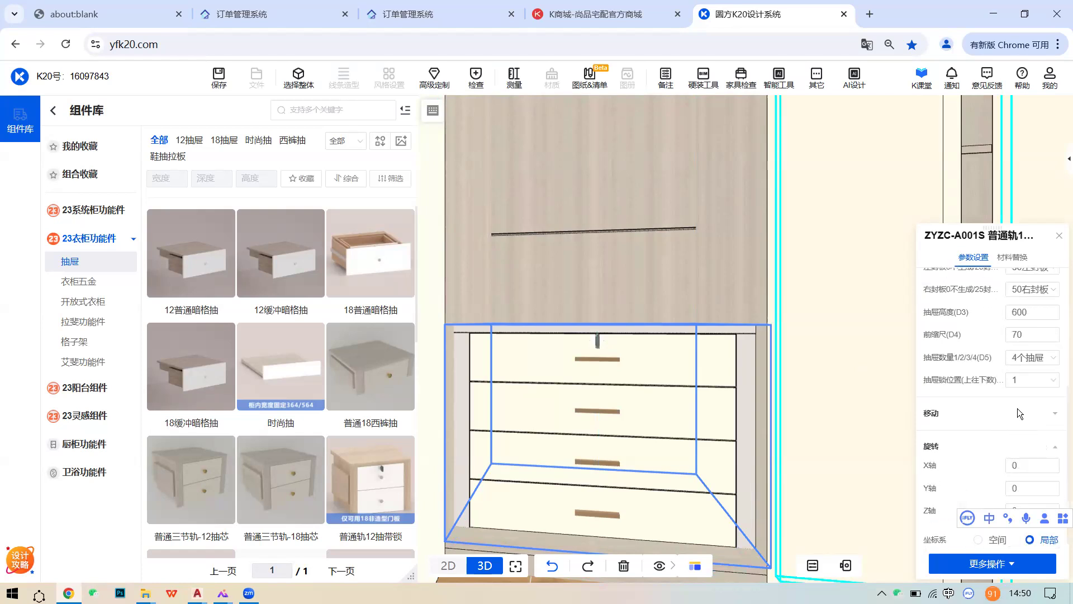
{"action": "left_click", "coordinate": [1036, 381]}
{"action": "left_click", "coordinate": [1033, 424]}
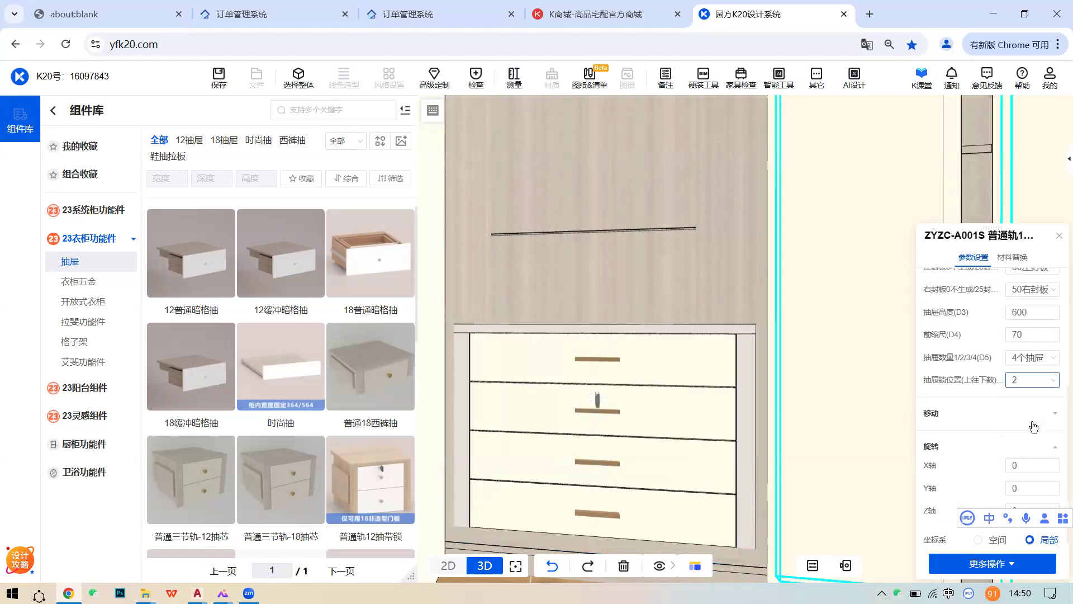
{"action": "left_click", "coordinate": [1035, 394]}
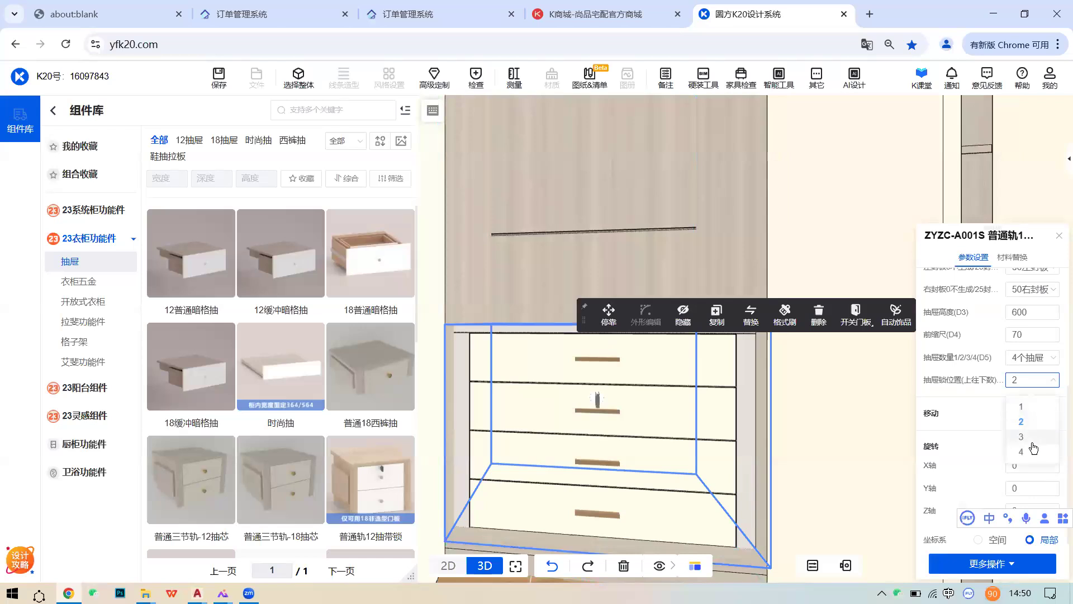
{"action": "left_click", "coordinate": [1032, 441]}
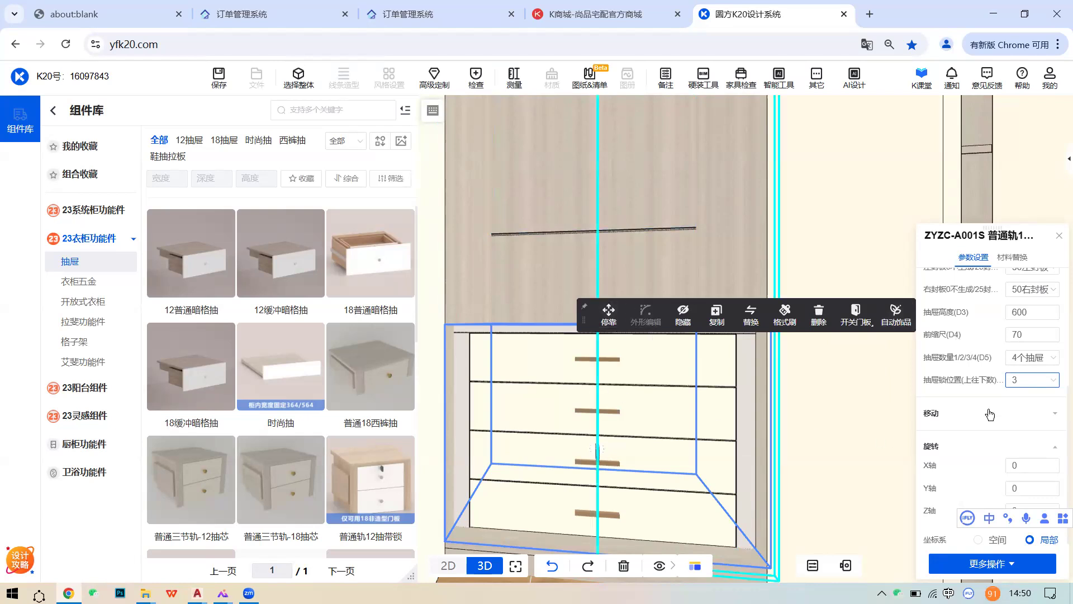
{"action": "left_click", "coordinate": [1031, 380]}
{"action": "left_click", "coordinate": [1023, 451]}
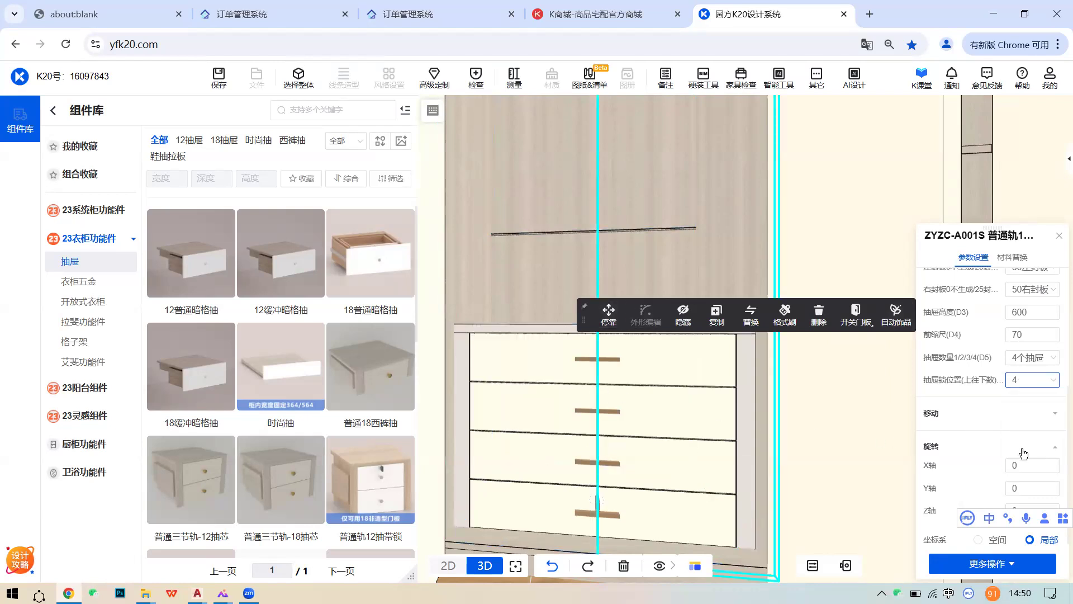
{"action": "scroll", "coordinate": [637, 405], "scroll_direction": "down", "scroll_amount": 3}
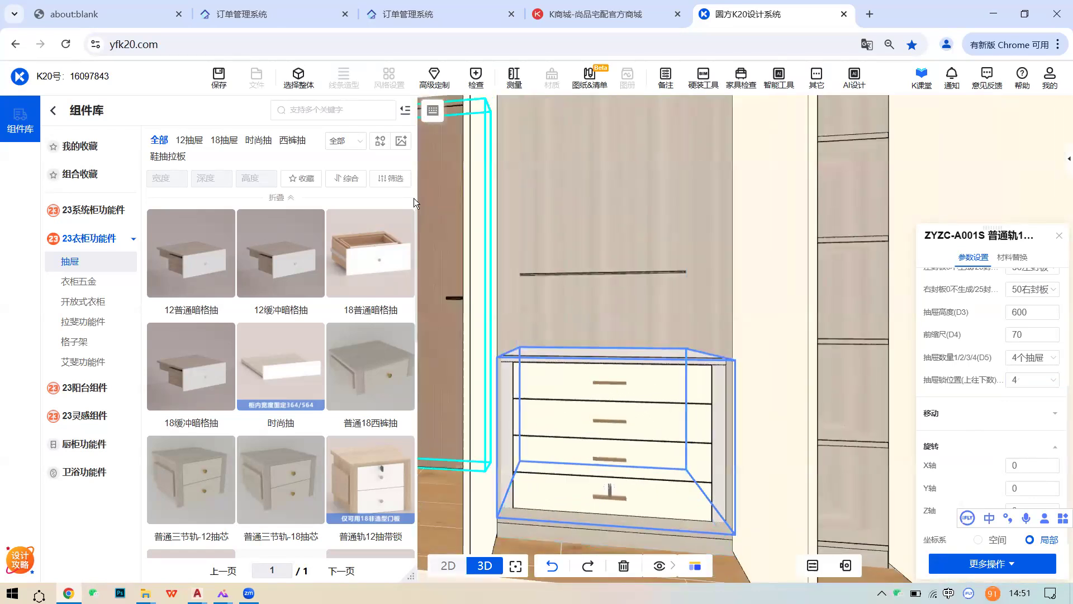
- Delete the four-drawer locking unit and list the 23系统柜功能件 drawer components
{"action": "left_click", "coordinate": [665, 421]}
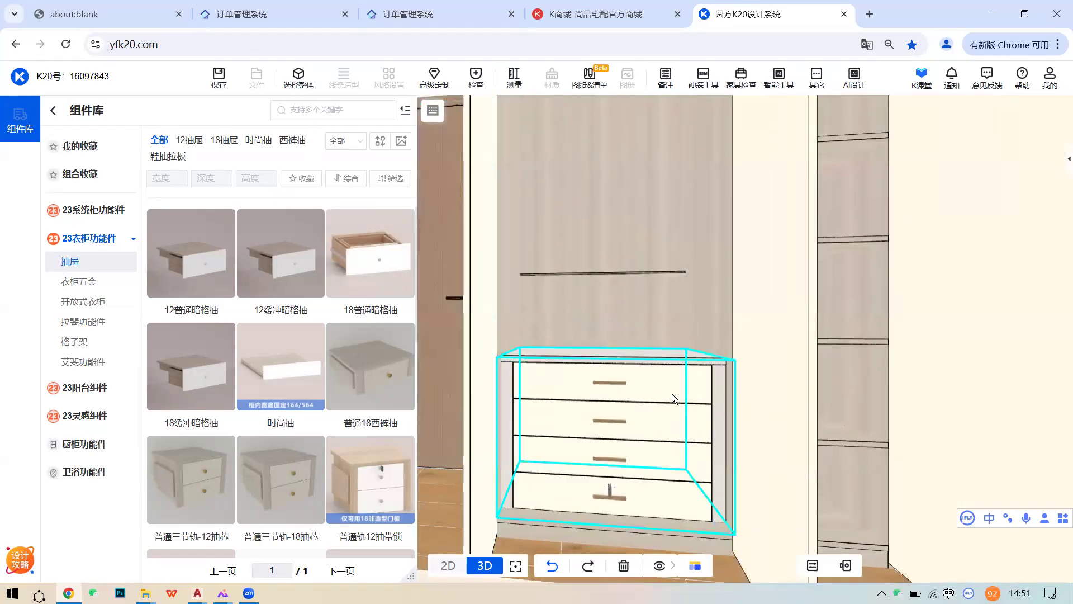
{"action": "left_click", "coordinate": [673, 394]}
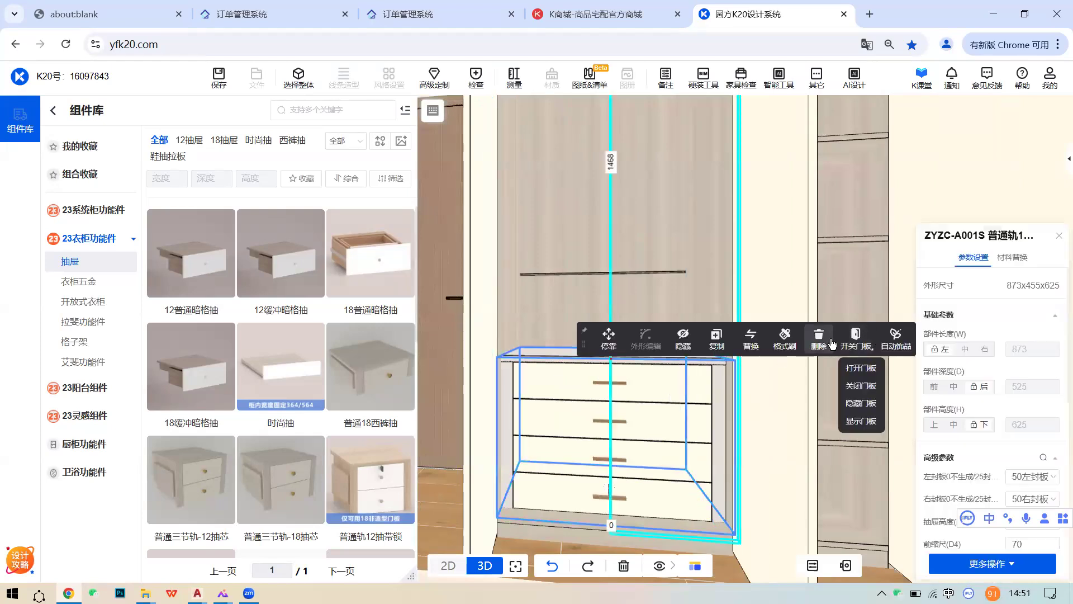
{"action": "left_click", "coordinate": [818, 337]}
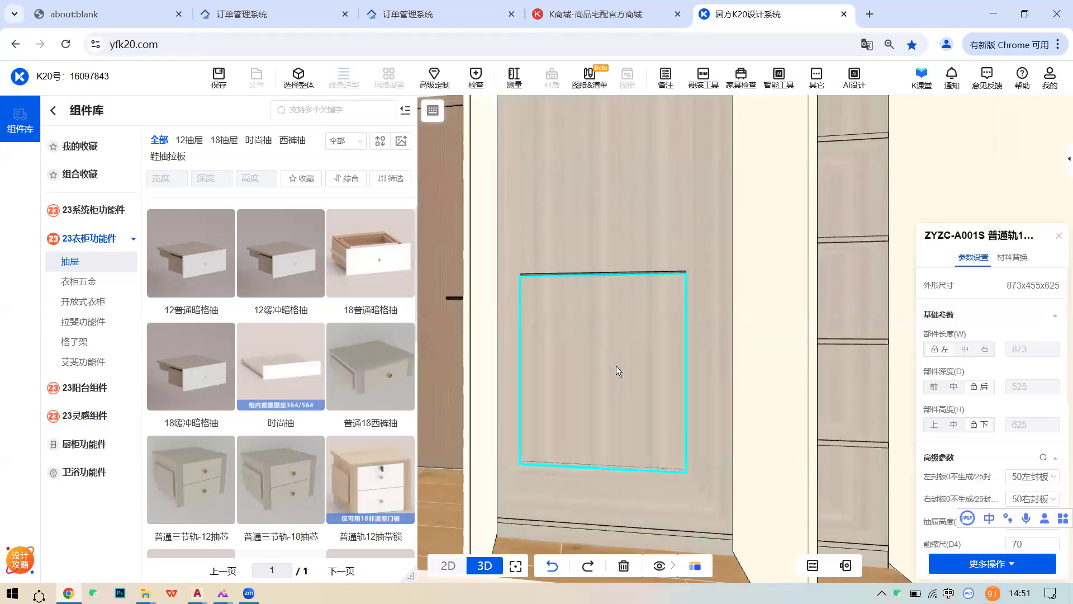
{"action": "scroll", "coordinate": [618, 386], "scroll_direction": "down", "scroll_amount": 5}
{"action": "scroll", "coordinate": [607, 316], "scroll_direction": "up", "scroll_amount": 6}
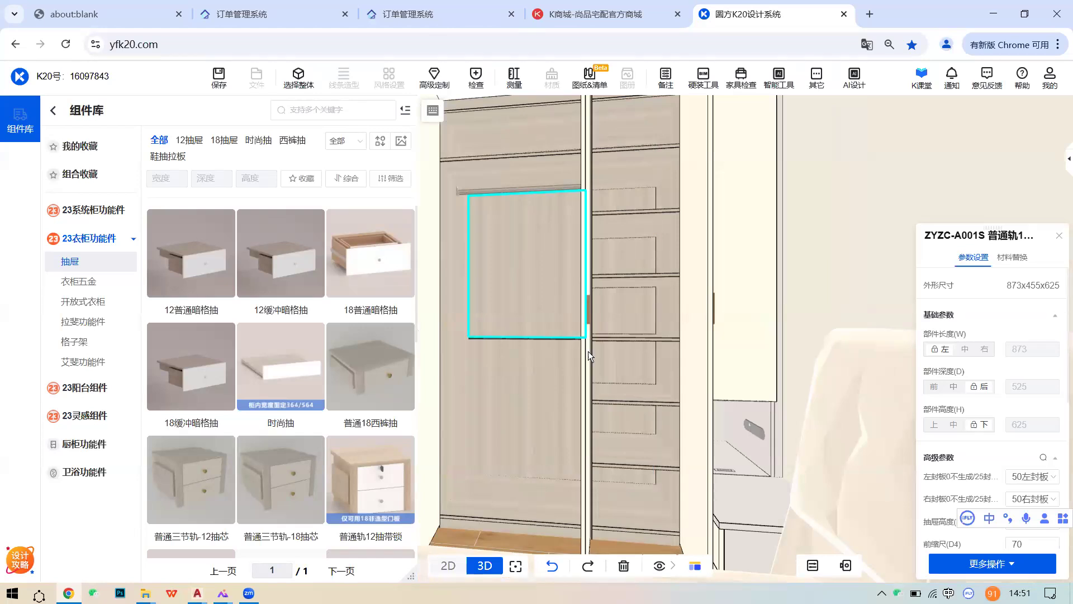
{"action": "right_click_drag", "start_coordinate": [588, 351], "coordinate": [573, 345]}
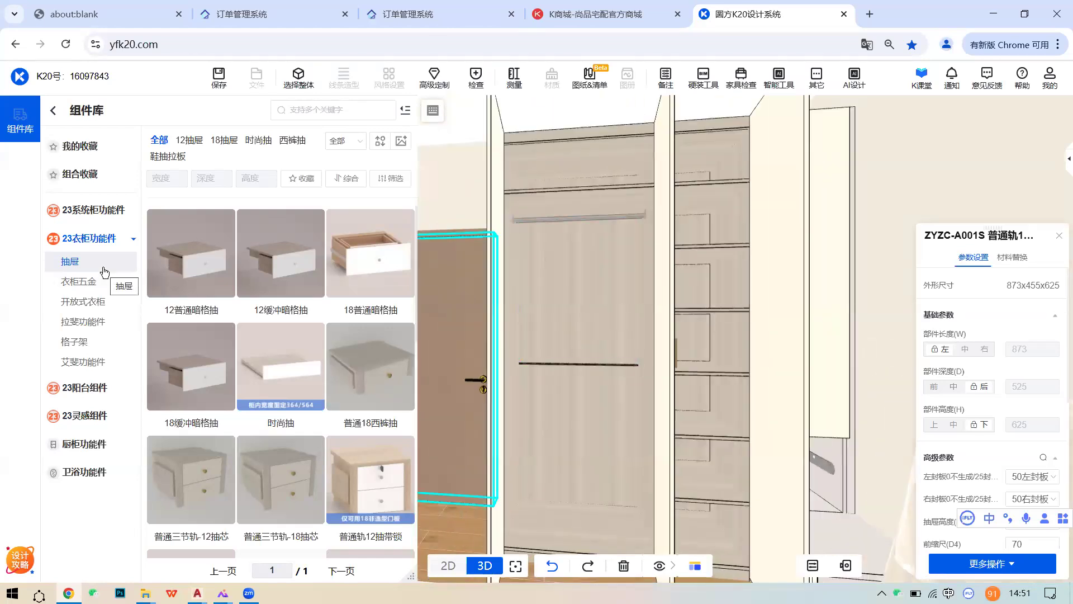
{"action": "left_click", "coordinate": [94, 215]}
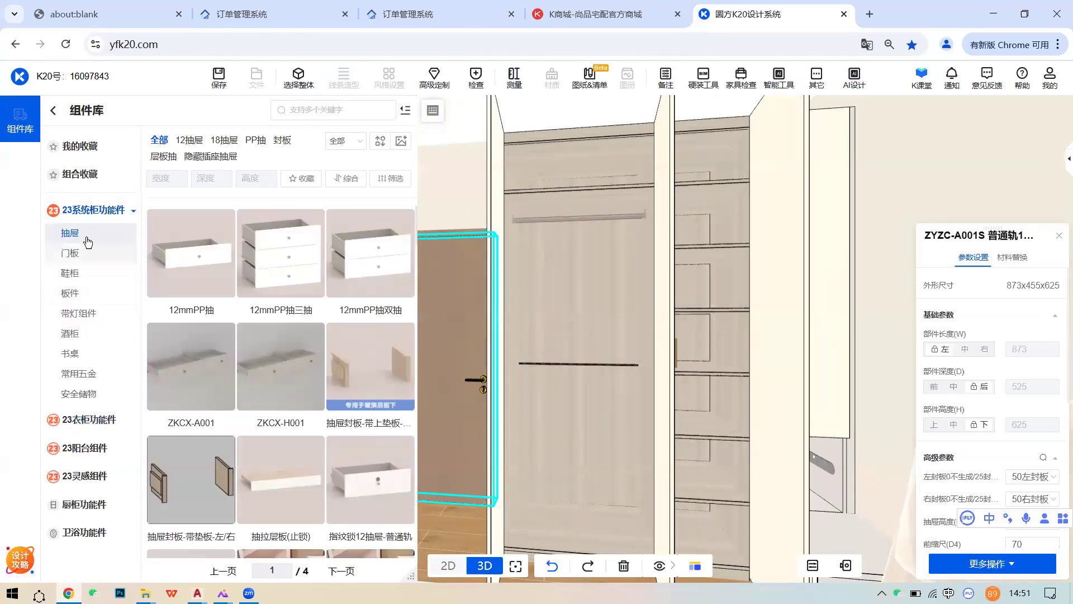
- Toggle 选择整体/选择组件 and browse 带灯组件 items like 层板小射灯 and 嵌入式层板灯(插拔式)
{"action": "left_click", "coordinate": [297, 84]}
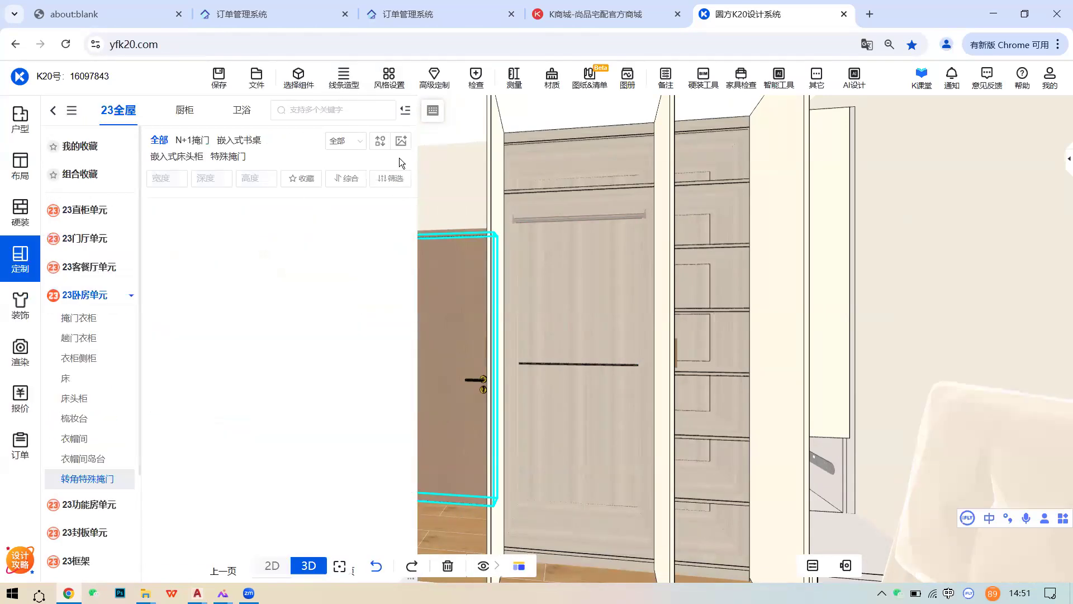
{"action": "scroll", "coordinate": [598, 351], "scroll_direction": "down", "scroll_amount": 3}
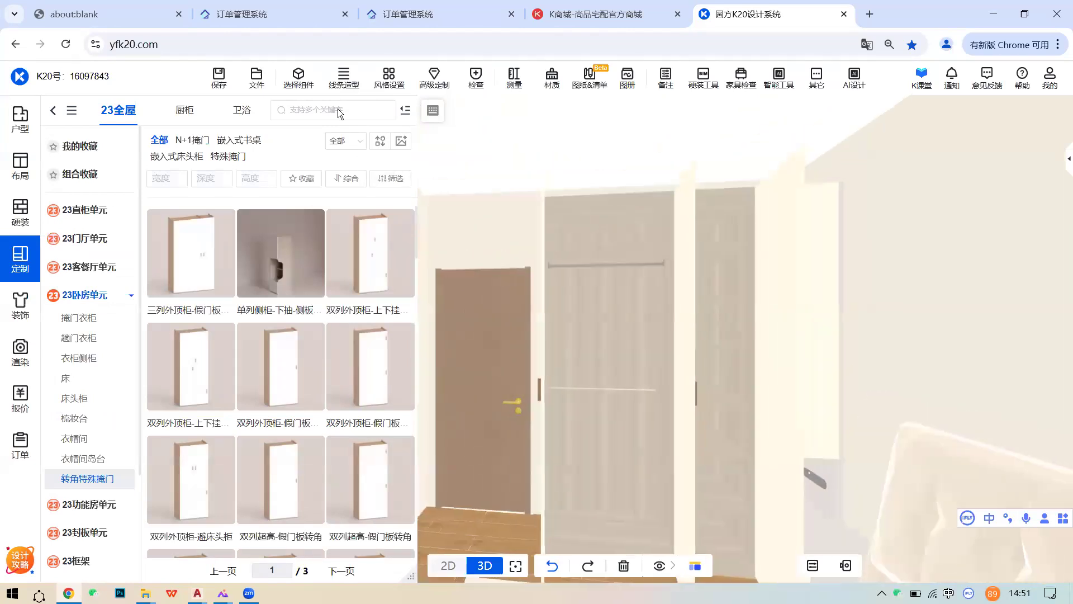
{"action": "left_click", "coordinate": [300, 81]}
{"action": "mouse_move", "coordinate": [346, 177]}
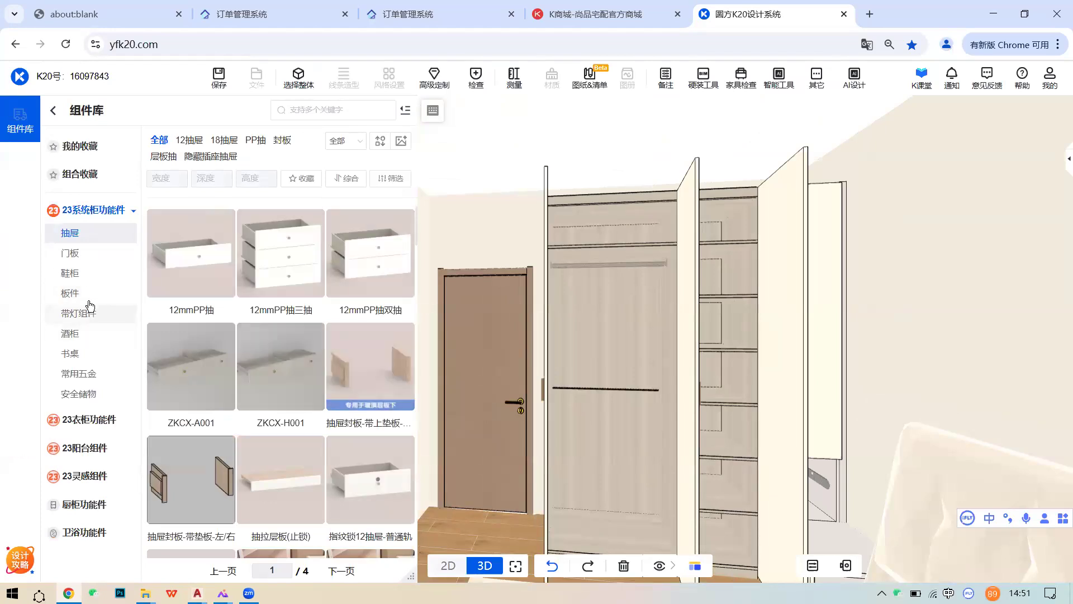
{"action": "left_click", "coordinate": [89, 310]}
{"action": "scroll", "coordinate": [289, 346], "scroll_direction": "down", "scroll_amount": 6}
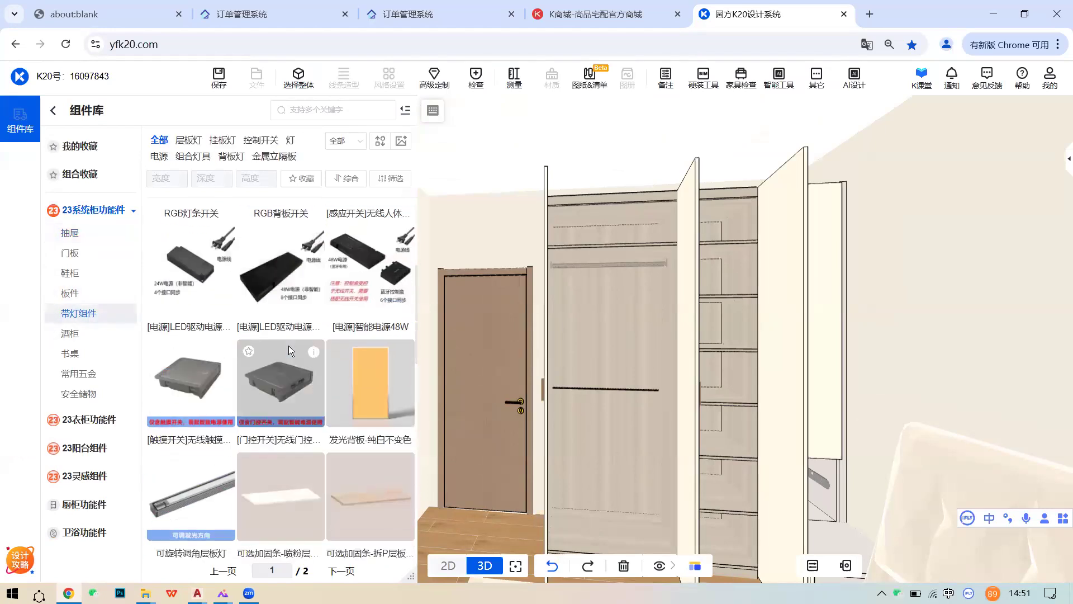
{"action": "scroll", "coordinate": [281, 343], "scroll_direction": "down", "scroll_amount": 5}
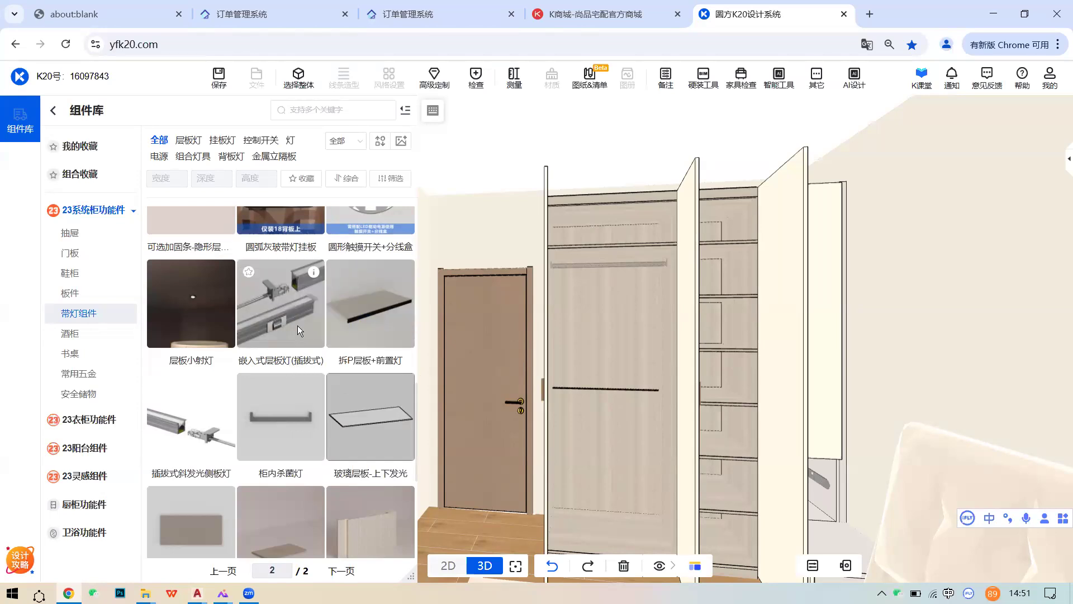
- Place the 拆P层板+前置灯 shelf light in the bay and orbit to inspect its strip
{"action": "scroll", "coordinate": [556, 266], "scroll_direction": "up", "scroll_amount": 1}
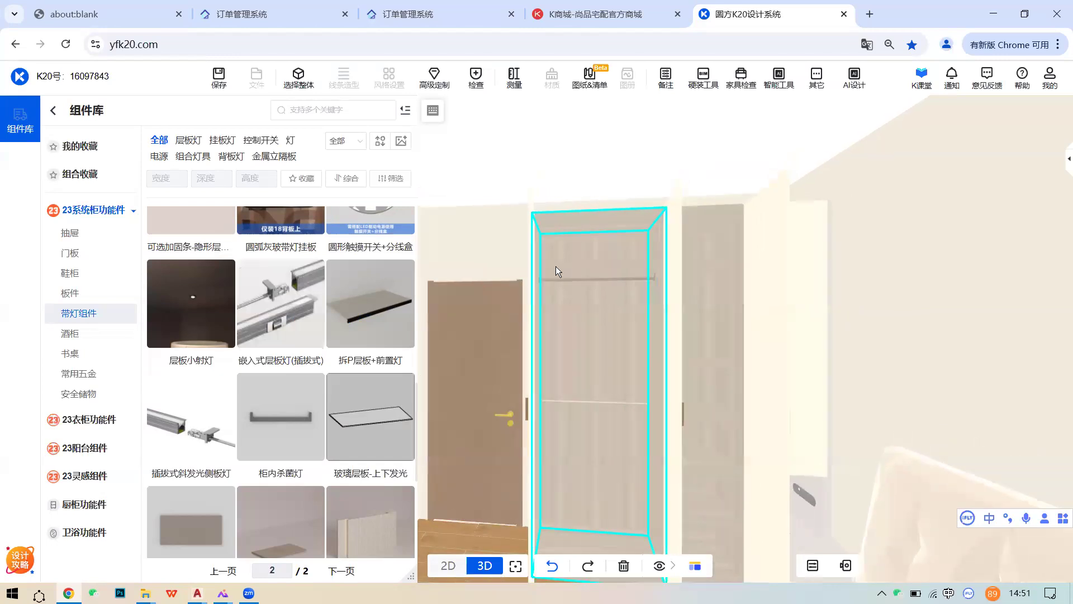
{"action": "scroll", "coordinate": [588, 266], "scroll_direction": "up", "scroll_amount": 2}
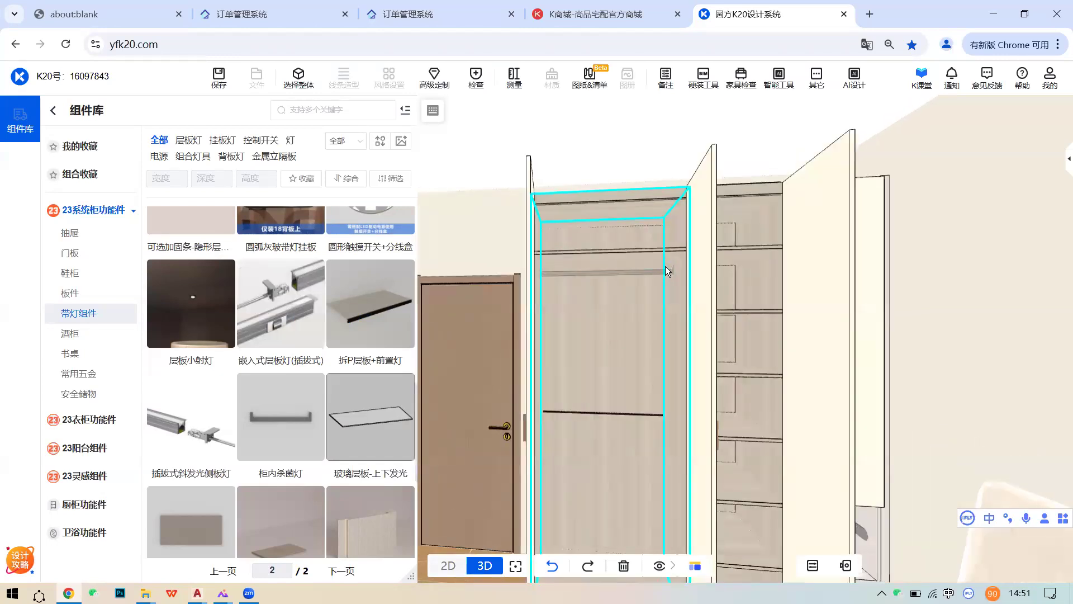
{"action": "left_click_drag", "start_coordinate": [329, 313], "coordinate": [606, 268]}
{"action": "scroll", "coordinate": [614, 297], "scroll_direction": "up", "scroll_amount": 3}
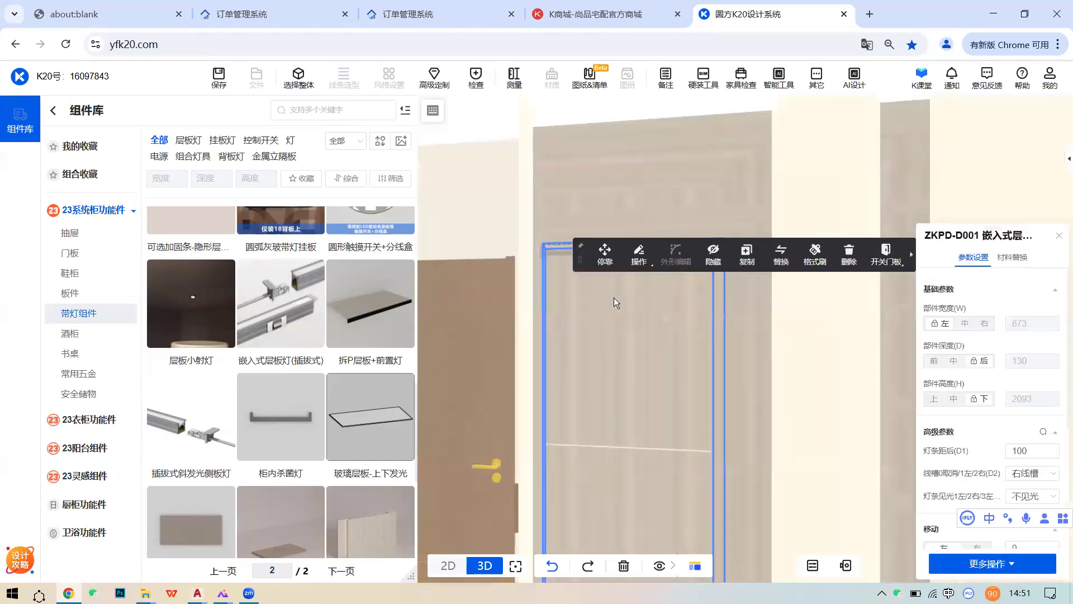
{"action": "scroll", "coordinate": [630, 285], "scroll_direction": "up", "scroll_amount": 2}
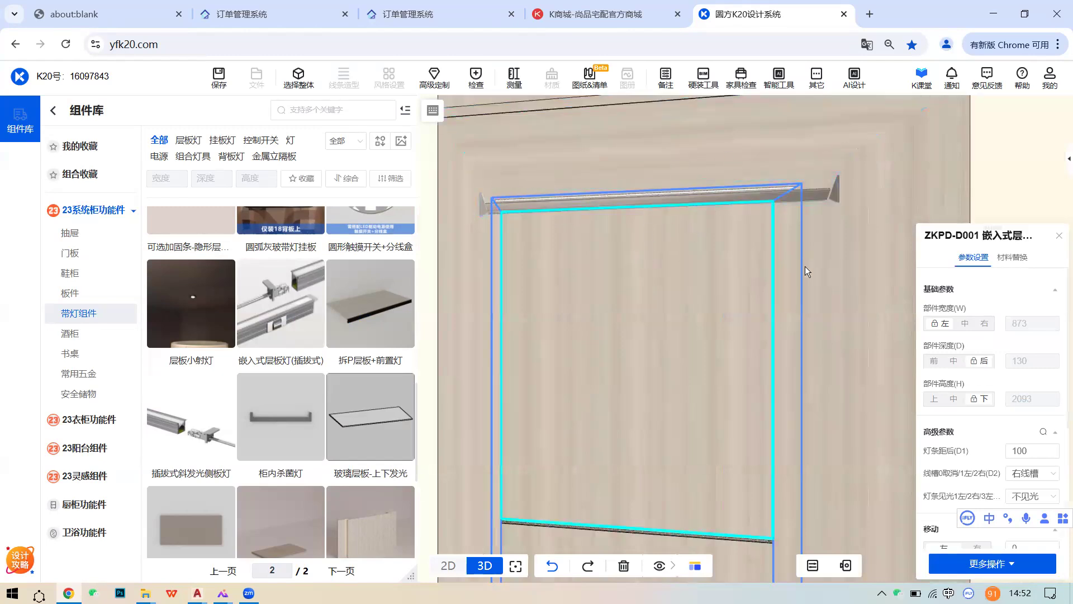
{"action": "left_click", "coordinate": [666, 282]}
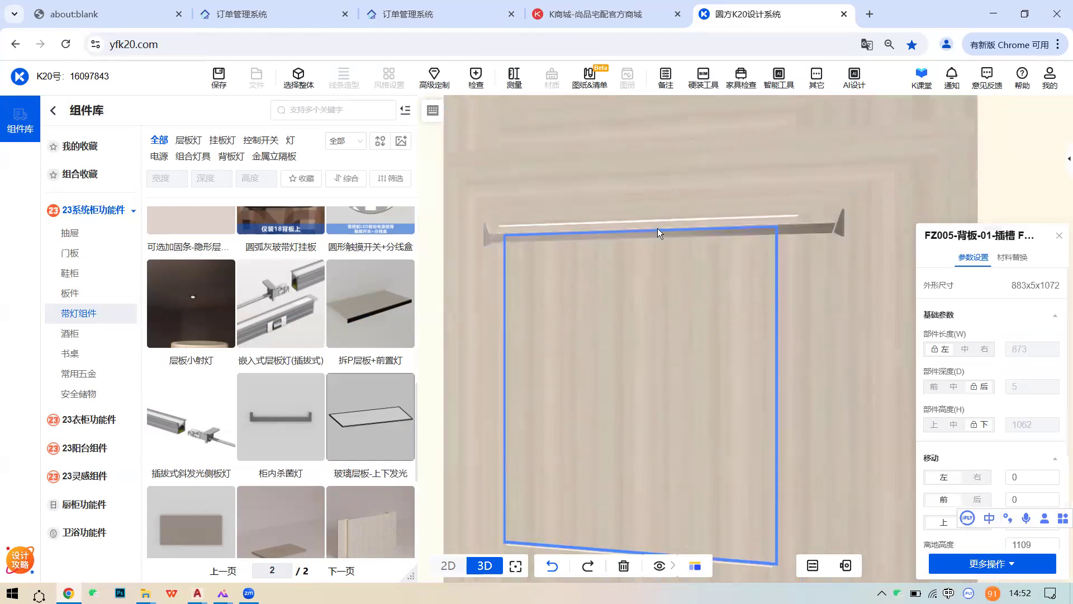
{"action": "scroll", "coordinate": [678, 240], "scroll_direction": "up", "scroll_amount": 2}
{"action": "right_click_drag", "start_coordinate": [665, 223], "coordinate": [659, 243]}
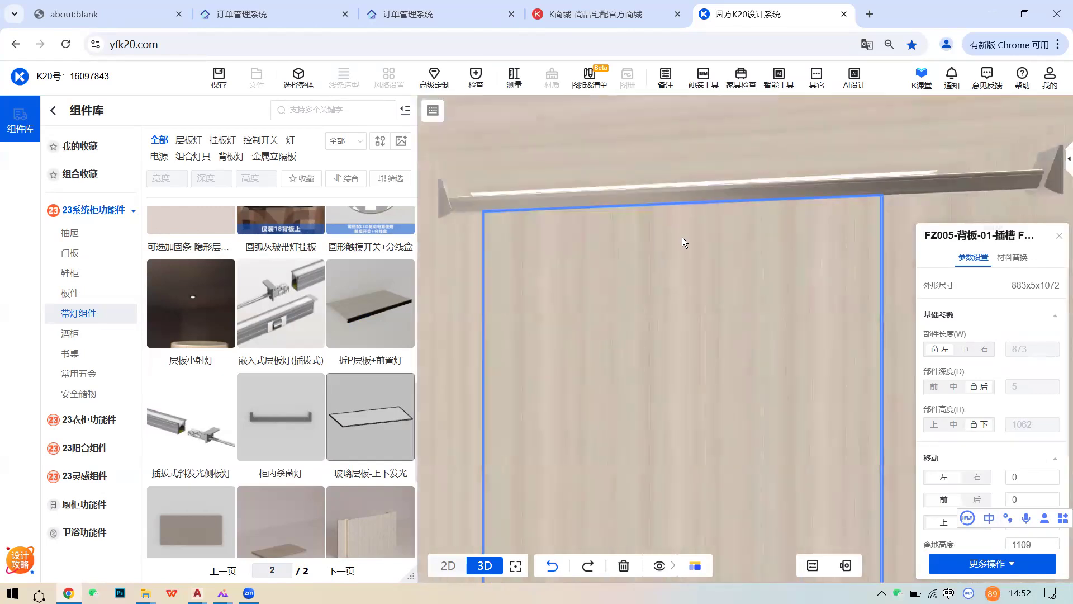
- Hide the hanging rod, delete the old shelf light, and place a 嵌入式层板灯(插拔式)
{"action": "left_click", "coordinate": [732, 192]}
{"action": "left_click", "coordinate": [712, 133]}
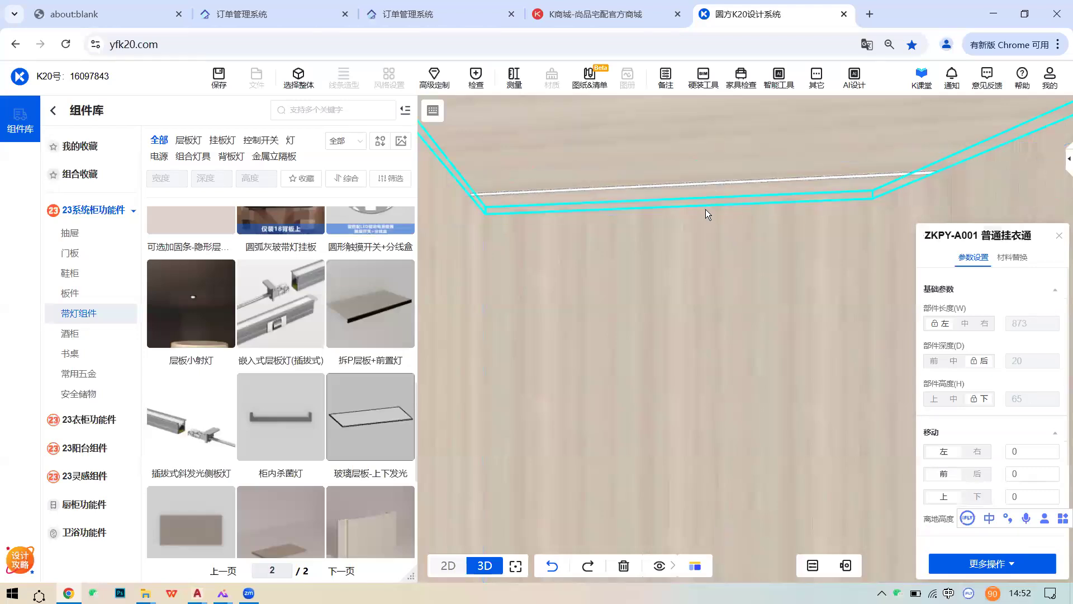
{"action": "scroll", "coordinate": [700, 213], "scroll_direction": "down", "scroll_amount": 2}
{"action": "left_click", "coordinate": [699, 216]}
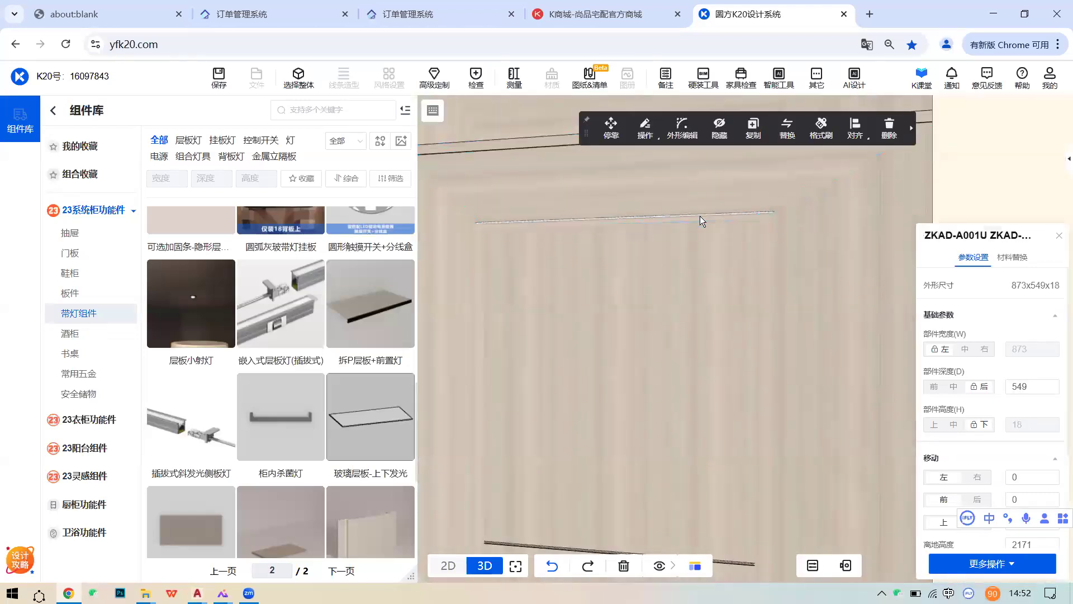
{"action": "left_click", "coordinate": [698, 214]}
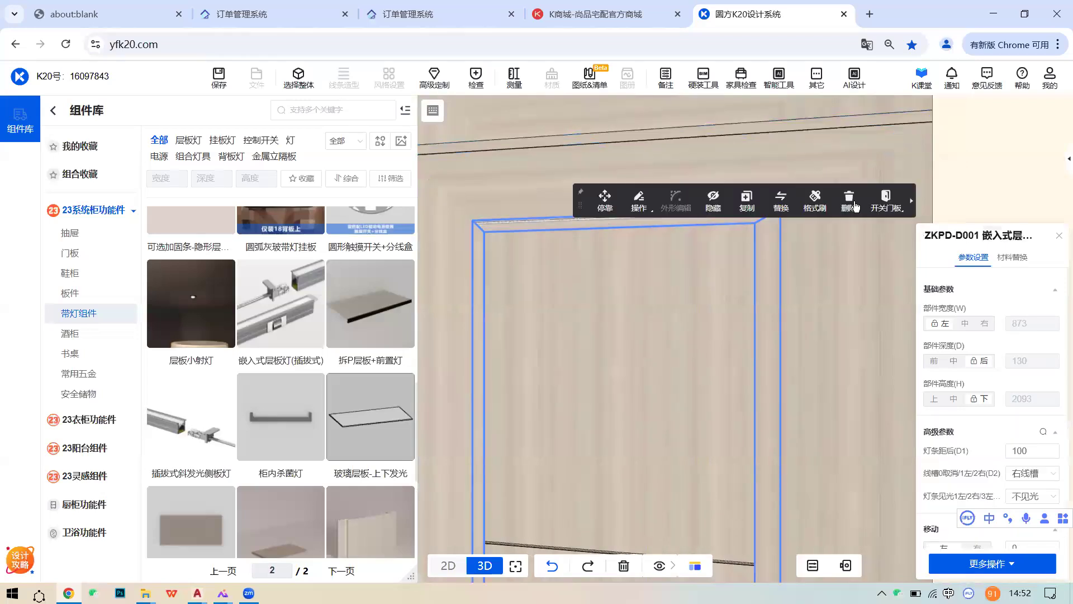
{"action": "left_click", "coordinate": [841, 202]}
{"action": "left_click", "coordinate": [278, 298]}
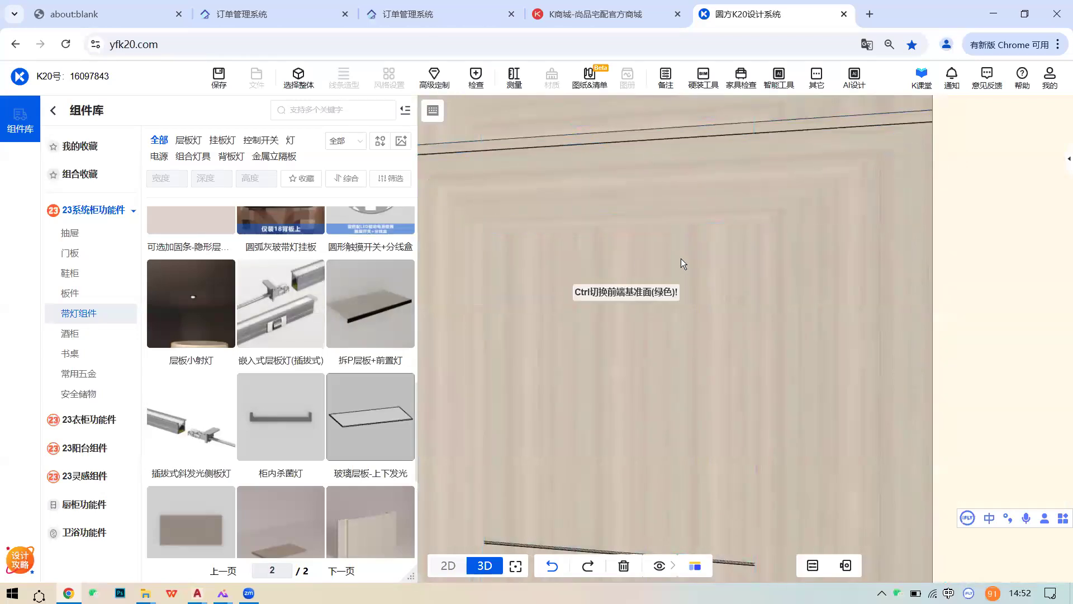
{"action": "left_click", "coordinate": [693, 261]}
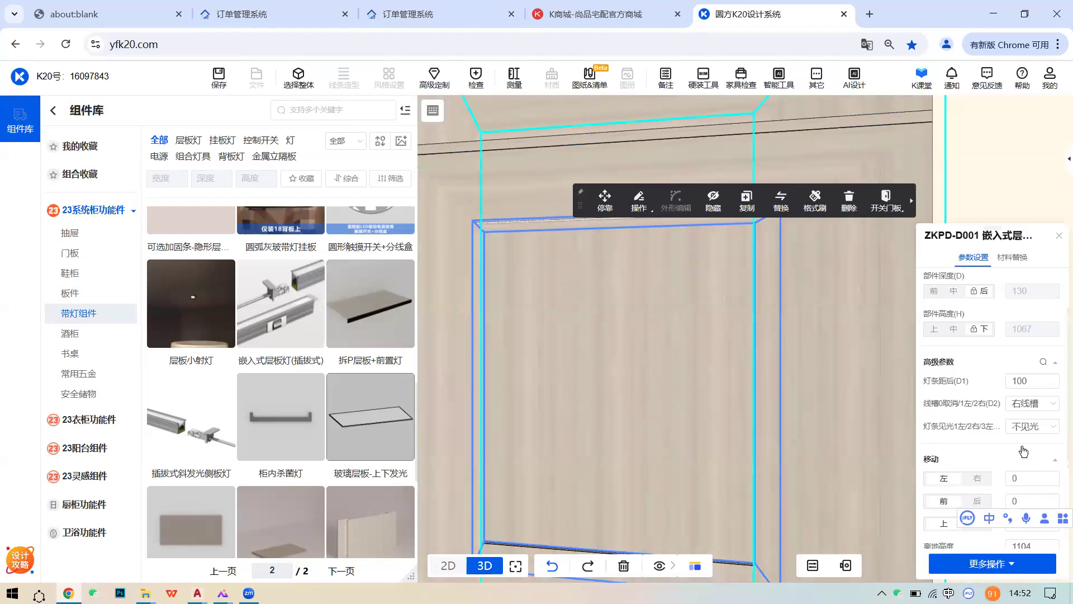
- Re-place the recessed ZKPD-D001 light in the bay and set its 灯条距后(D1) to 200
{"action": "left_click", "coordinate": [1032, 381]}
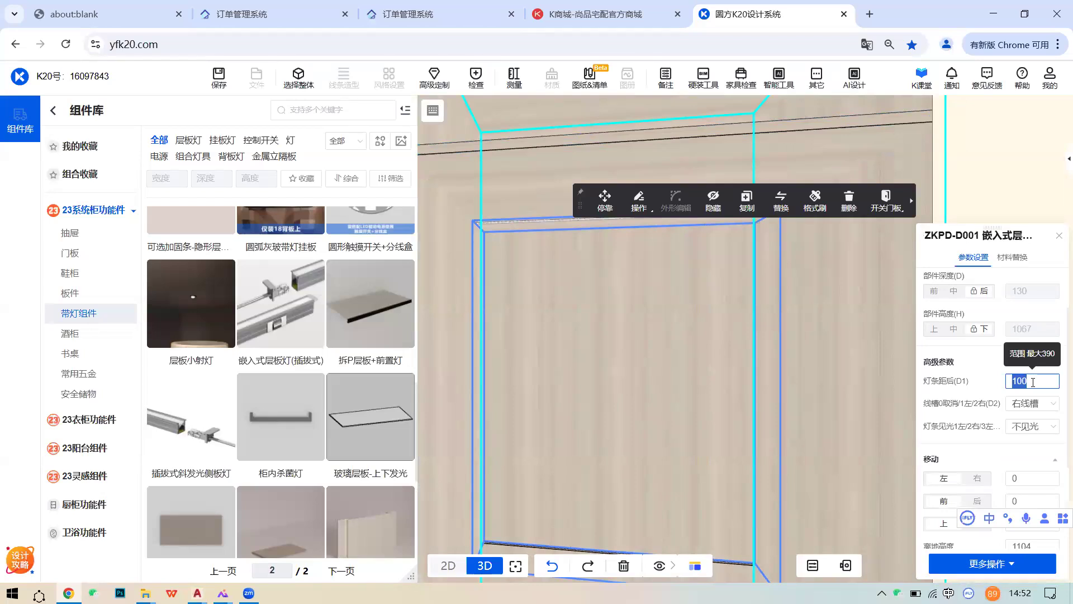
{"action": "left_click", "coordinate": [1026, 363]}
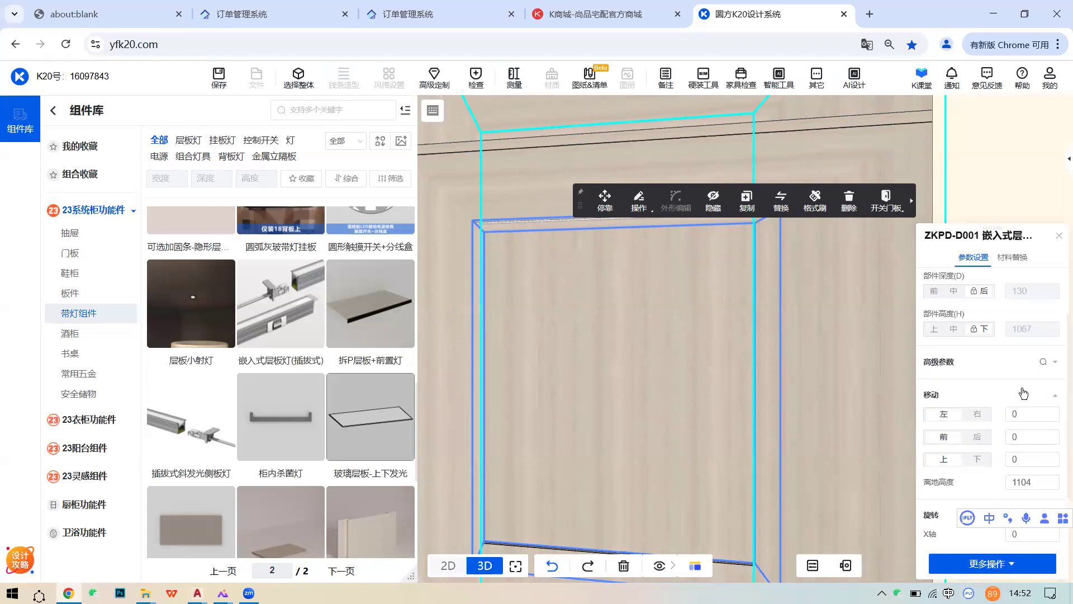
{"action": "left_click", "coordinate": [526, 222]}
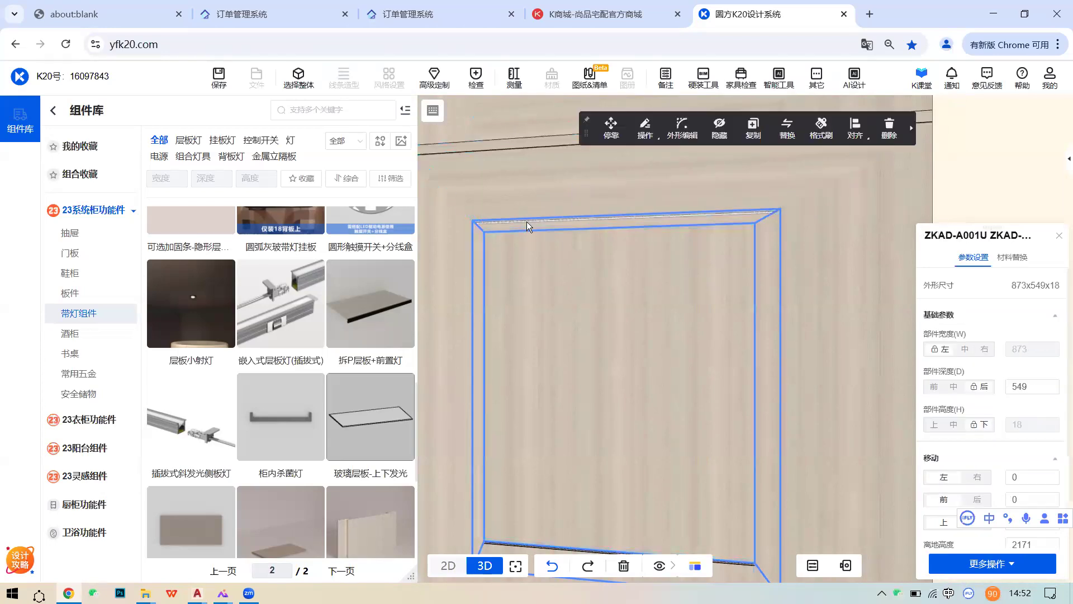
{"action": "left_click", "coordinate": [527, 221]}
{"action": "scroll", "coordinate": [1022, 453], "scroll_direction": "down", "scroll_amount": 2}
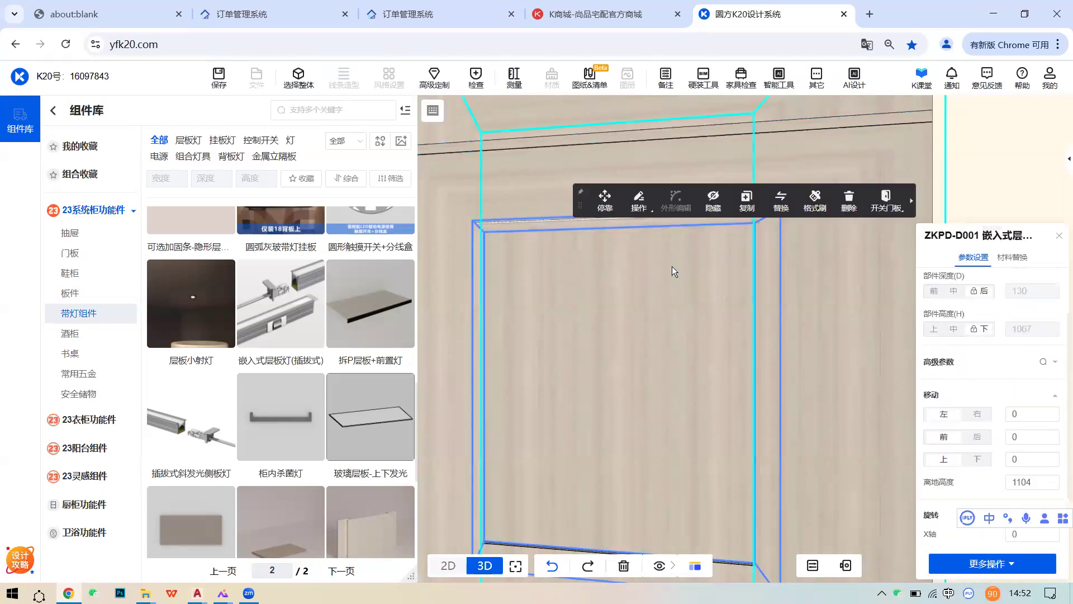
{"action": "left_click", "coordinate": [546, 221]}
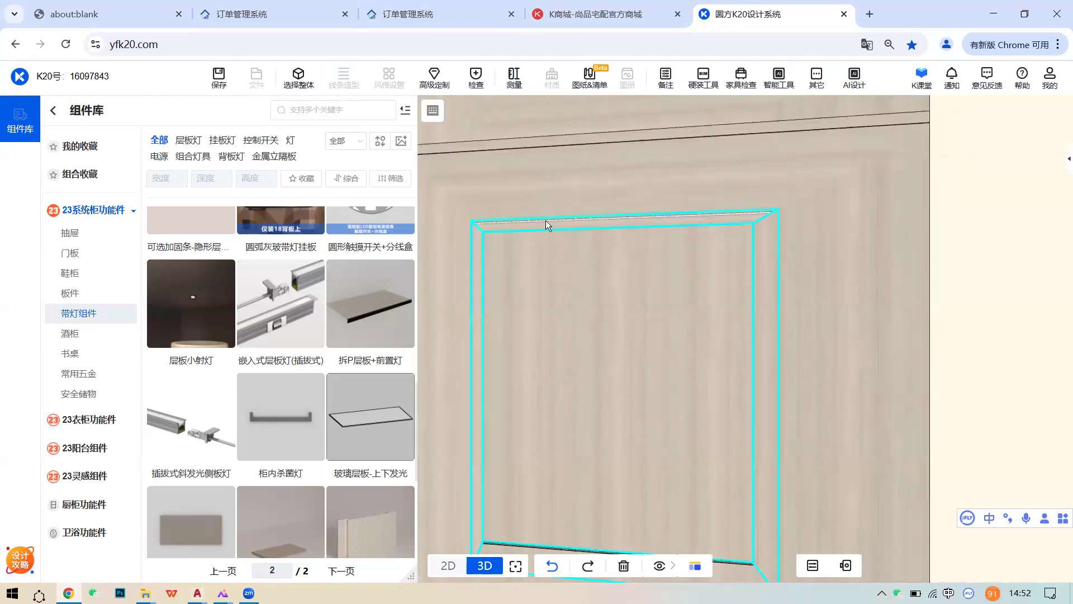
{"action": "left_click", "coordinate": [545, 220]}
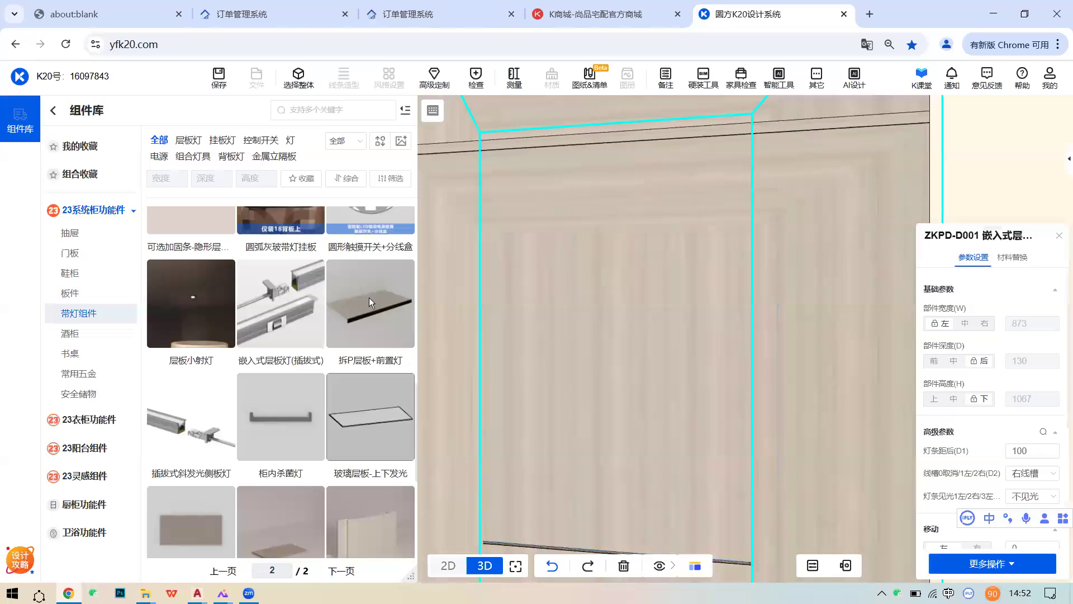
{"action": "left_click", "coordinate": [279, 302]}
{"action": "left_click", "coordinate": [607, 265]}
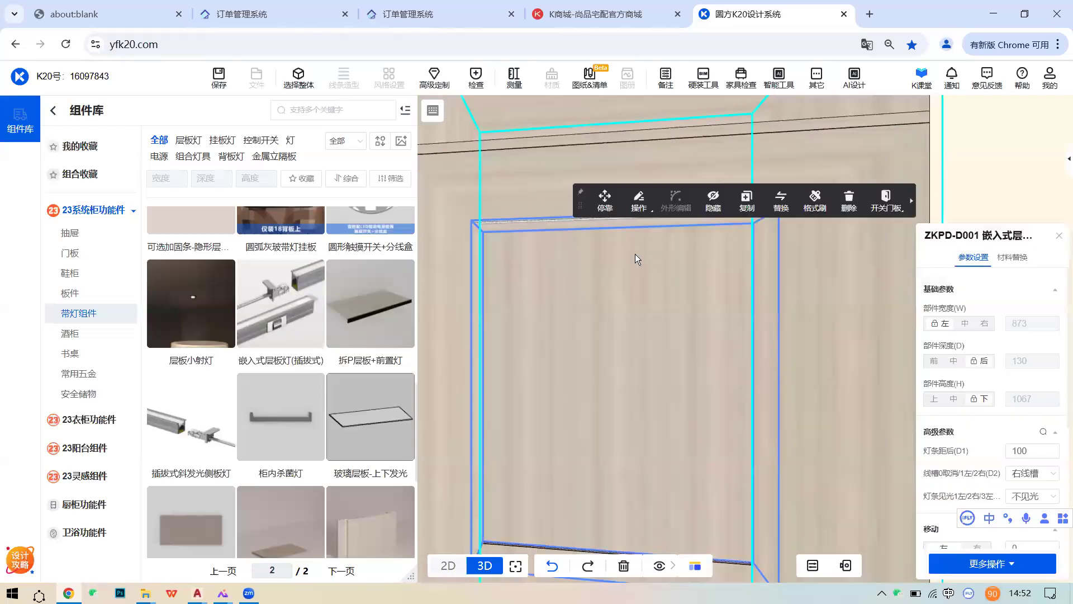
{"action": "double_click", "coordinate": [1019, 451]}
- Select the bay's back panel, frame it, and drag 插拔式斜发光侧板灯 into the bay
{"action": "type", "text": "200"}
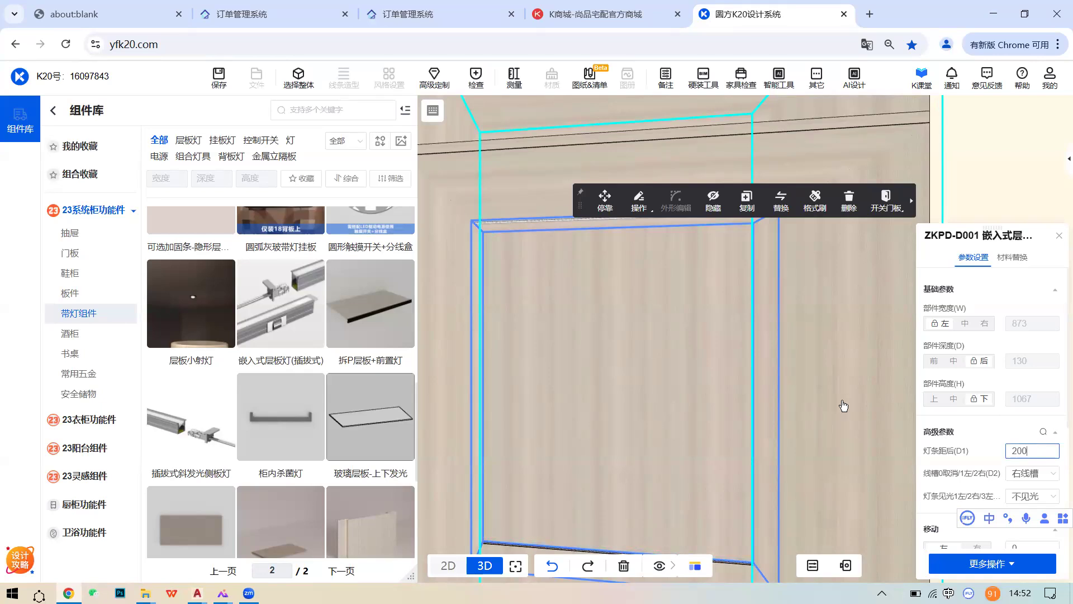
{"action": "left_click", "coordinate": [587, 332]}
{"action": "scroll", "coordinate": [608, 335], "scroll_direction": "down", "scroll_amount": 3}
{"action": "middle_click_drag", "start_coordinate": [617, 306], "coordinate": [620, 265]}
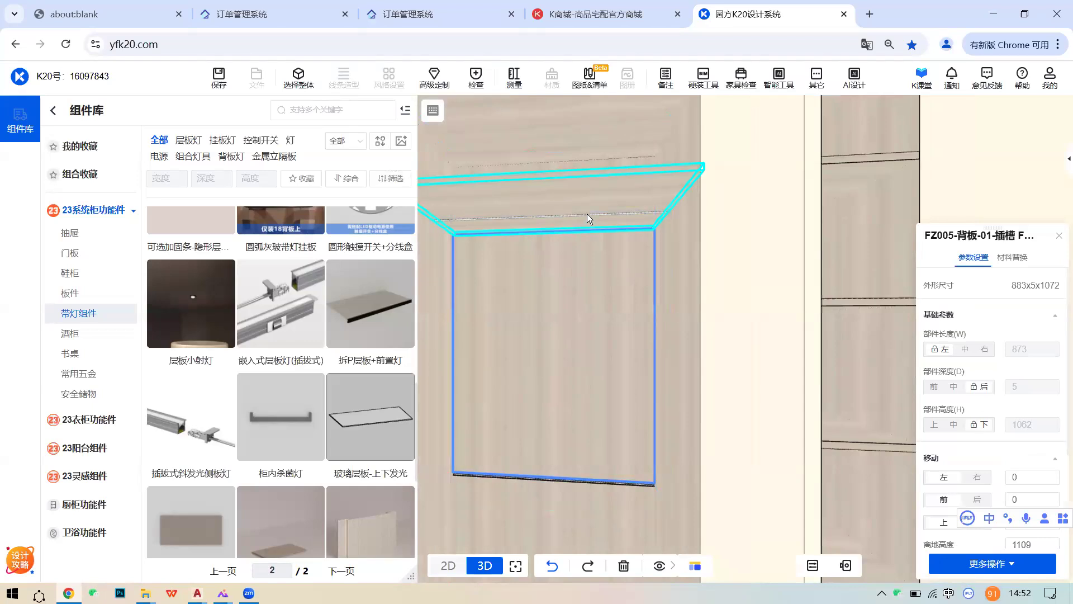
{"action": "scroll", "coordinate": [595, 265], "scroll_direction": "down", "scroll_amount": 3}
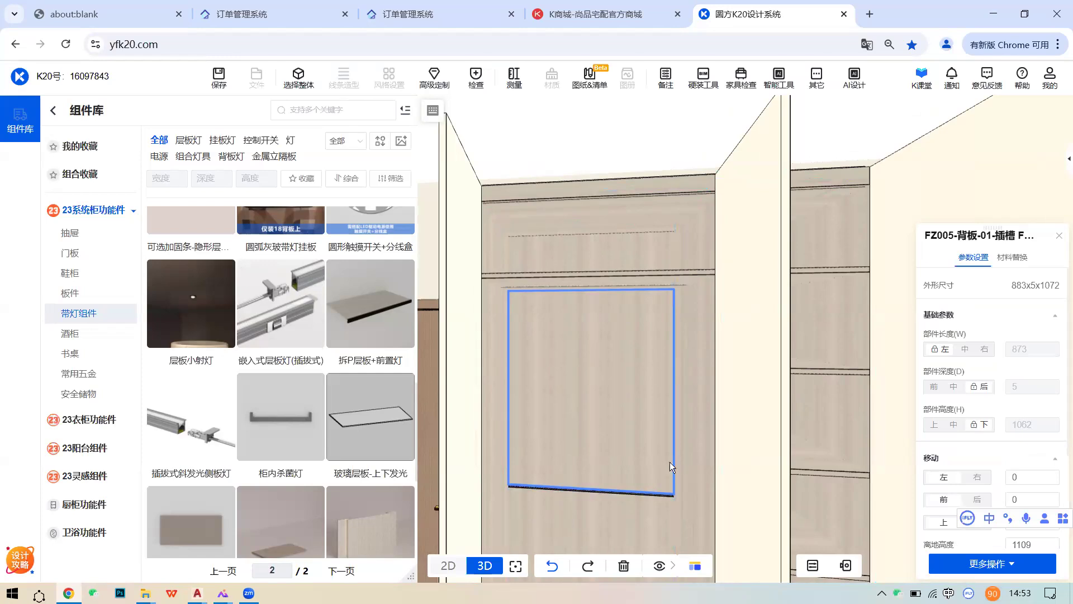
{"action": "scroll", "coordinate": [578, 420], "scroll_direction": "up", "scroll_amount": 5}
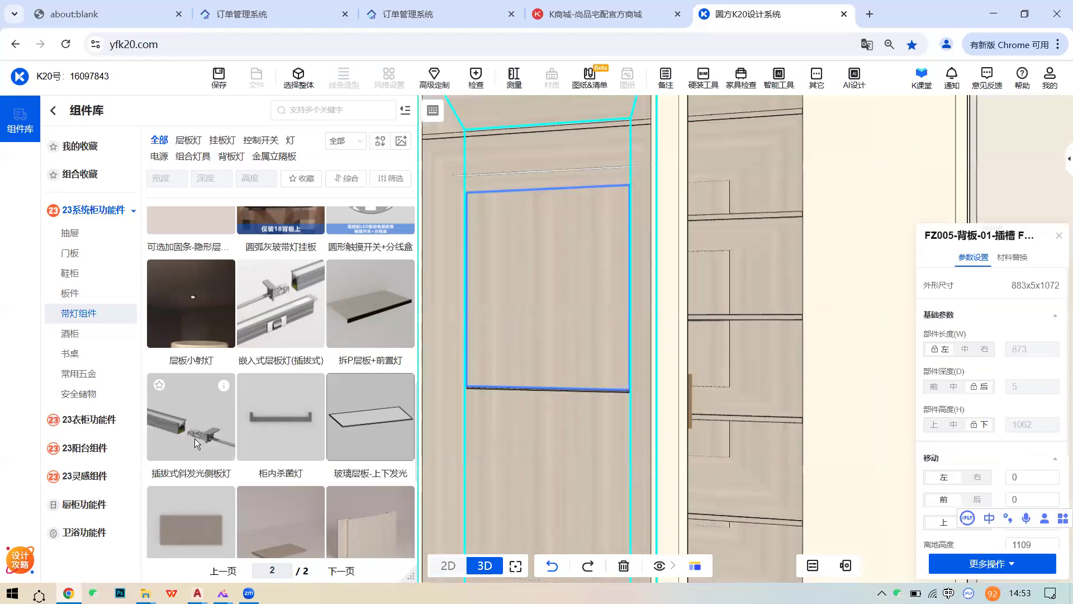
{"action": "left_click_drag", "start_coordinate": [195, 438], "coordinate": [572, 308]}
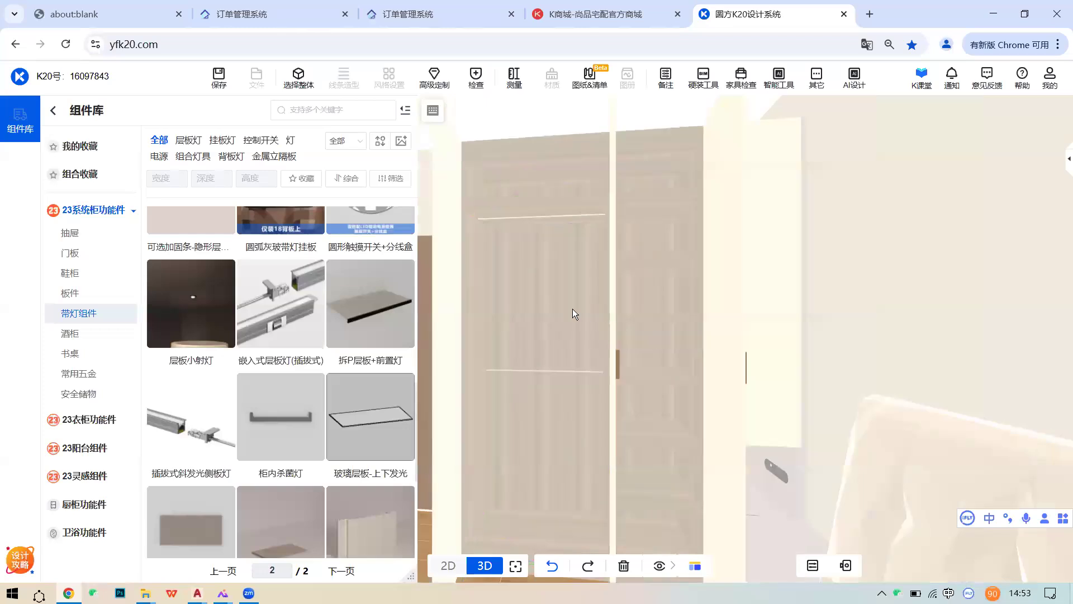
- Drop the slanted side-panel light into the bay, set 灯条距后 (D9) to 300, and generate
{"action": "left_click_drag", "start_coordinate": [178, 410], "coordinate": [565, 320]}
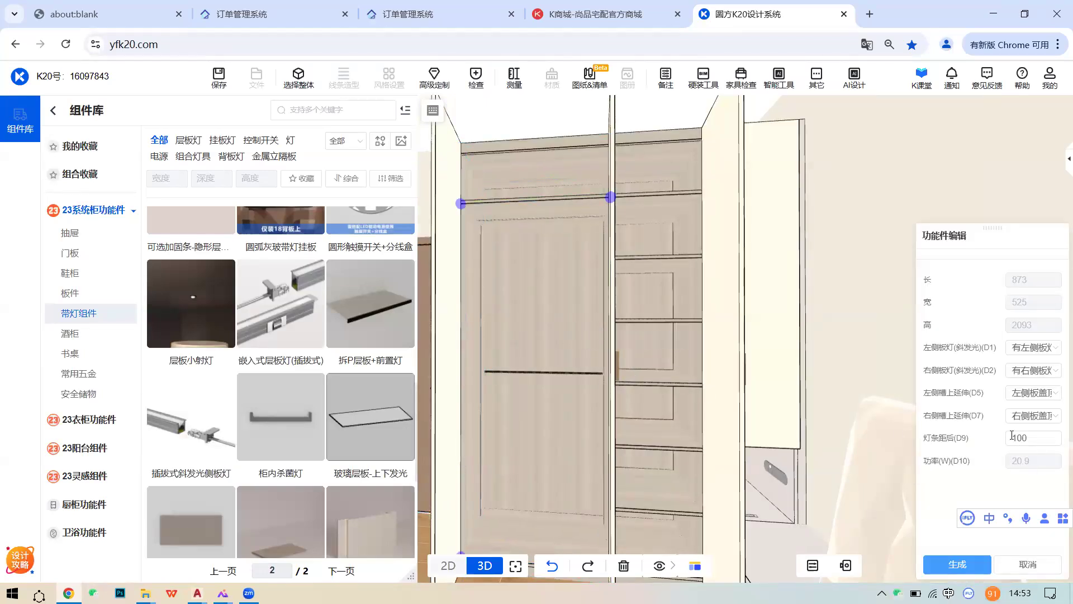
{"action": "double_click", "coordinate": [1031, 434]}
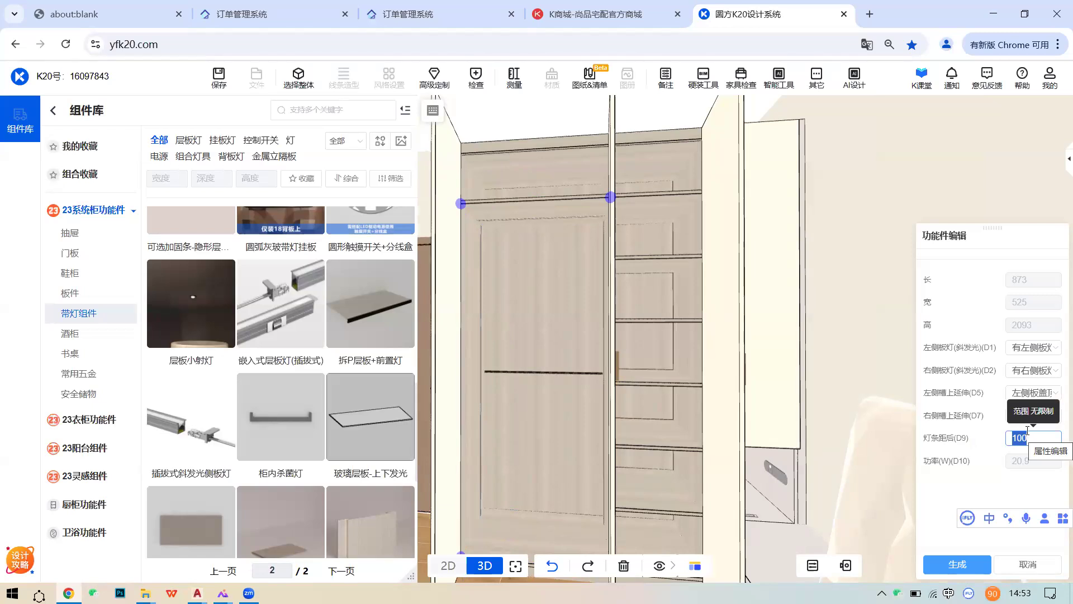
{"action": "type", "text": "300"}
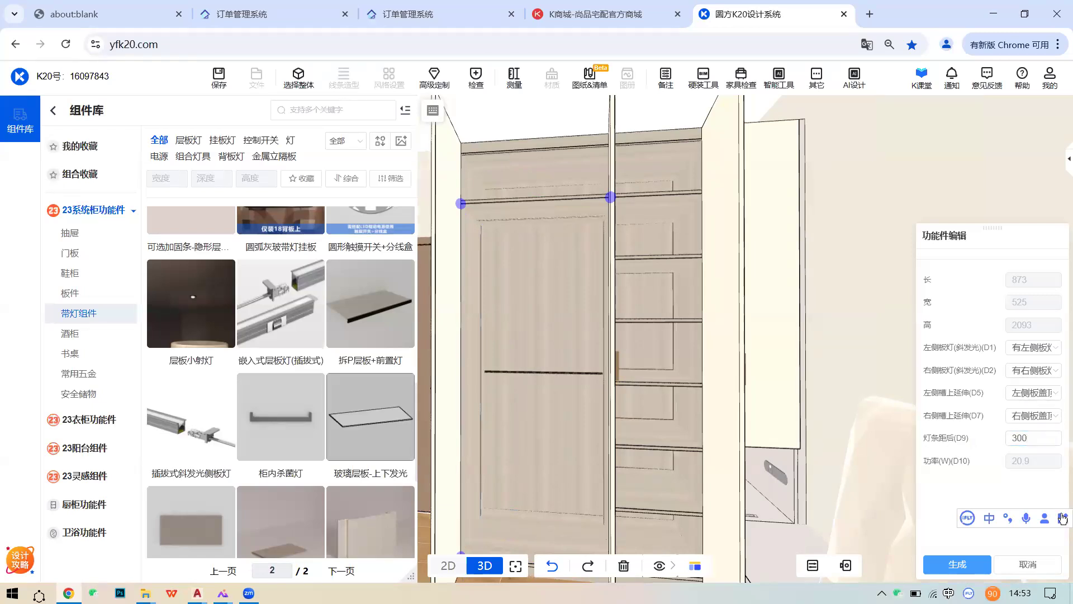
{"action": "left_click", "coordinate": [957, 564]}
- Select the wardrobe back panel and orbit to a frontal view of it
{"action": "left_click", "coordinate": [551, 346]}
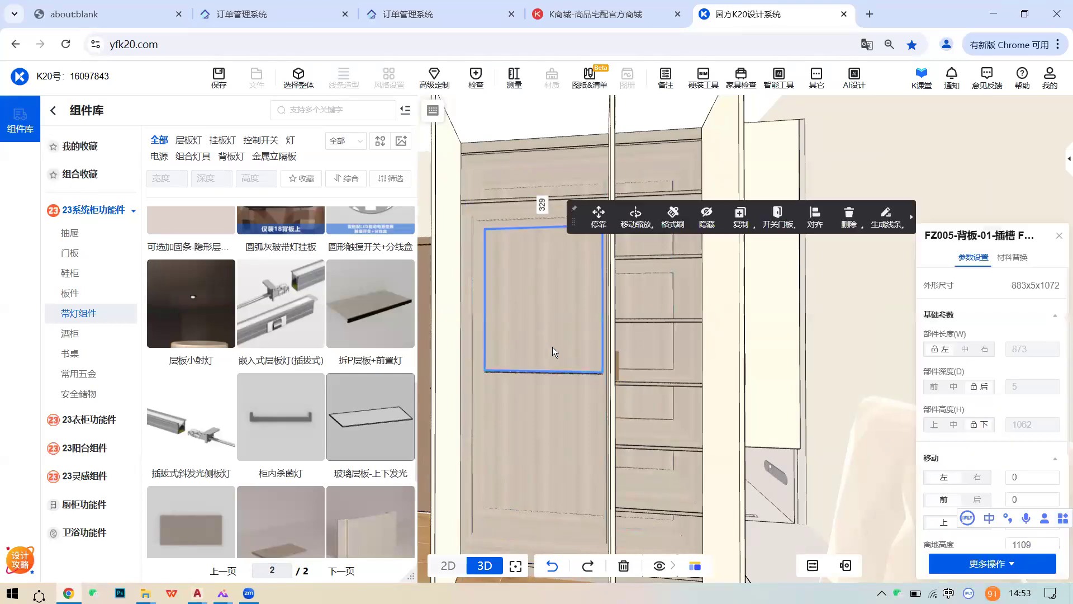
{"action": "scroll", "coordinate": [553, 346], "scroll_direction": "up", "scroll_amount": 4}
{"action": "right_click_drag", "start_coordinate": [846, 365], "coordinate": [651, 328]}
{"action": "scroll", "coordinate": [603, 286], "scroll_direction": "down", "scroll_amount": 3}
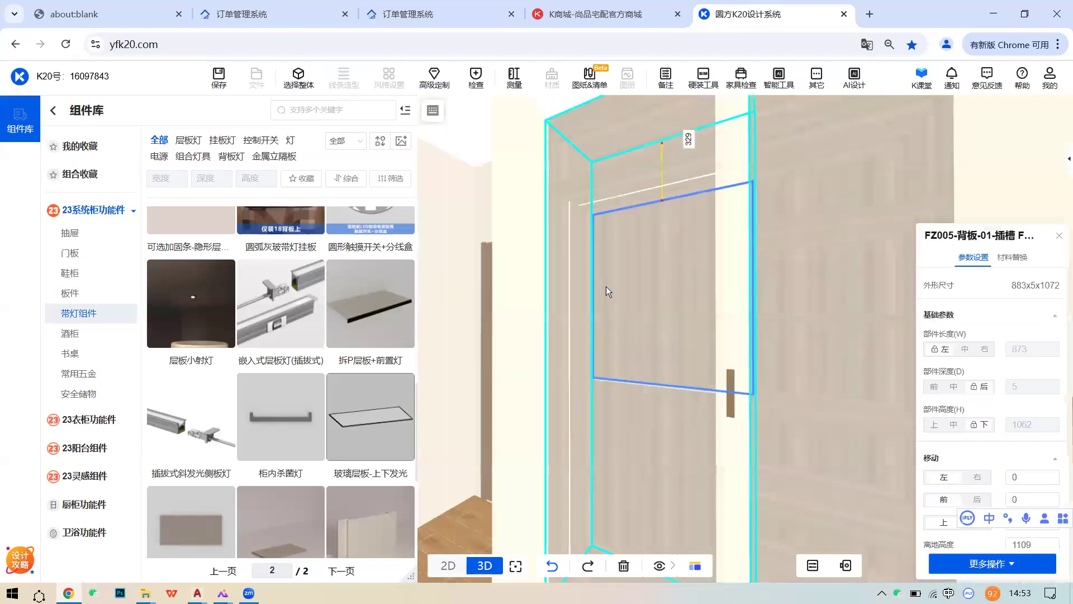
{"action": "right_click_drag", "start_coordinate": [606, 286], "coordinate": [563, 437]}
{"action": "right_click_drag", "start_coordinate": [620, 404], "coordinate": [515, 378]}
{"action": "scroll", "coordinate": [618, 368], "scroll_direction": "up", "scroll_amount": 2}
{"action": "right_click_drag", "start_coordinate": [518, 325], "coordinate": [671, 348]}
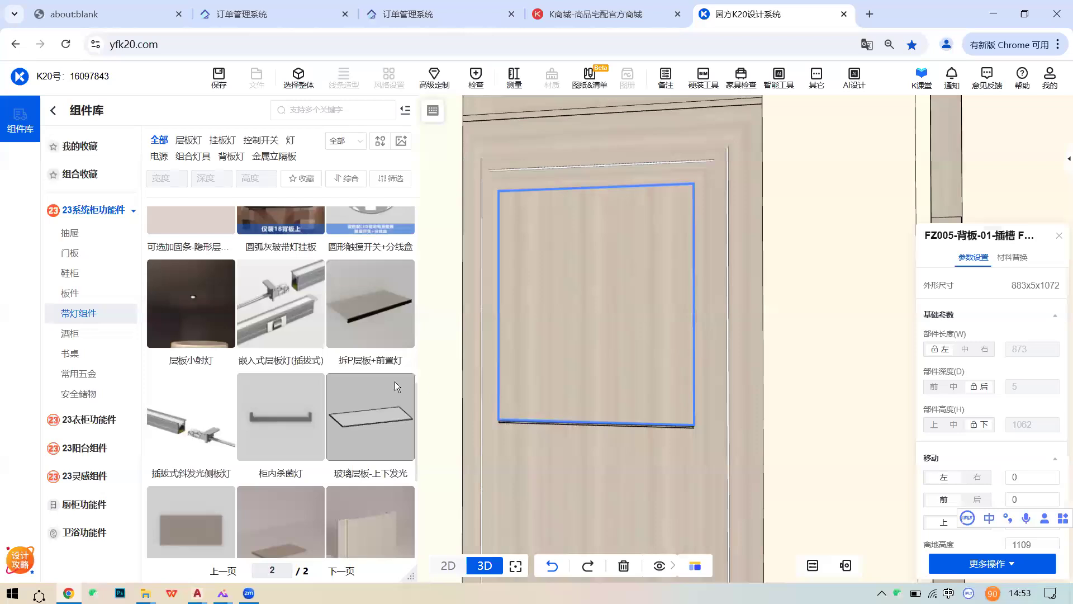
- Browse the 带灯组件 list to the switches and power units such as 无线门控开关
{"action": "scroll", "coordinate": [360, 377], "scroll_direction": "down", "scroll_amount": 2}
{"action": "scroll", "coordinate": [380, 352], "scroll_direction": "up", "scroll_amount": 2}
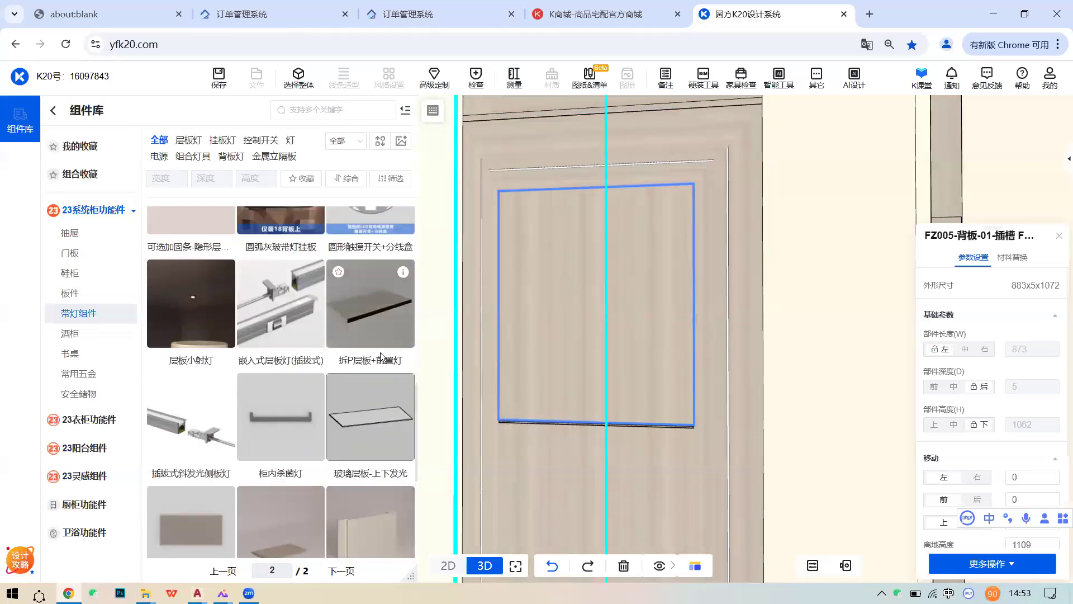
{"action": "scroll", "coordinate": [355, 366], "scroll_direction": "up", "scroll_amount": 1}
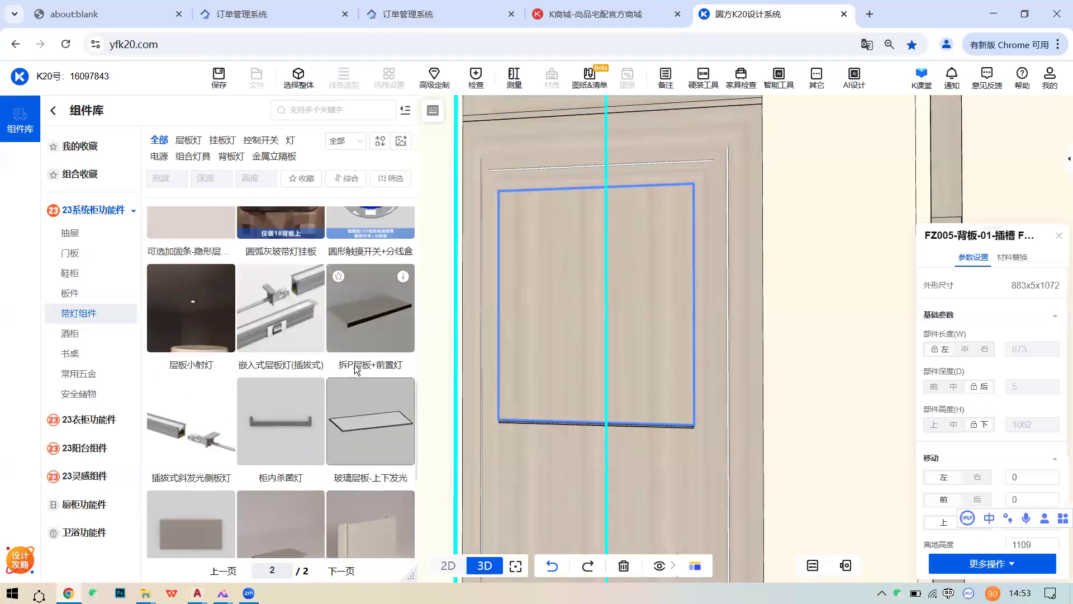
{"action": "scroll", "coordinate": [354, 364], "scroll_direction": "up", "scroll_amount": 3}
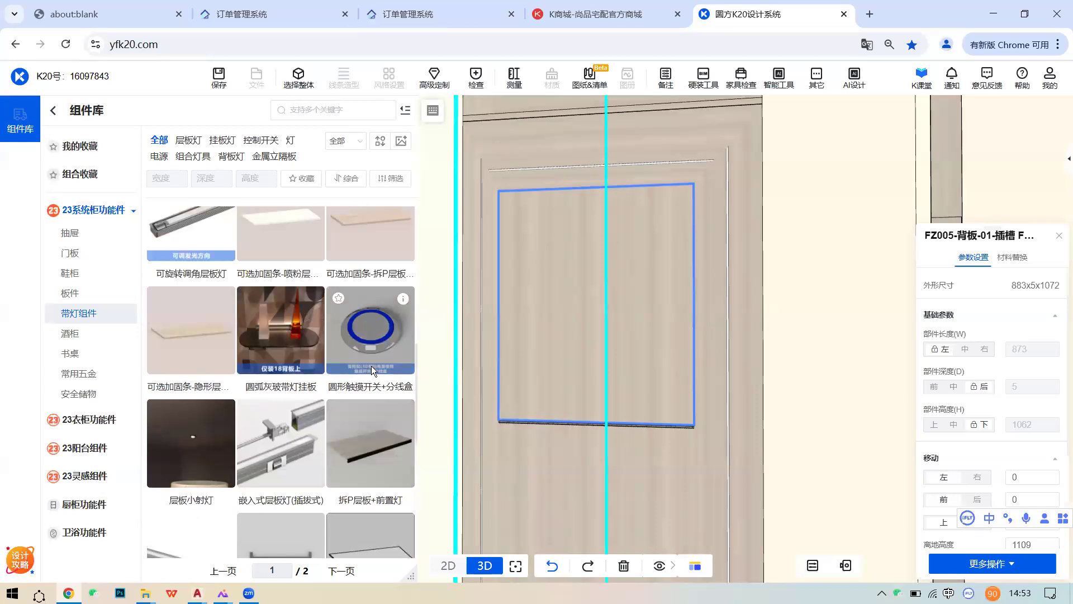
{"action": "scroll", "coordinate": [235, 349], "scroll_direction": "up", "scroll_amount": 2}
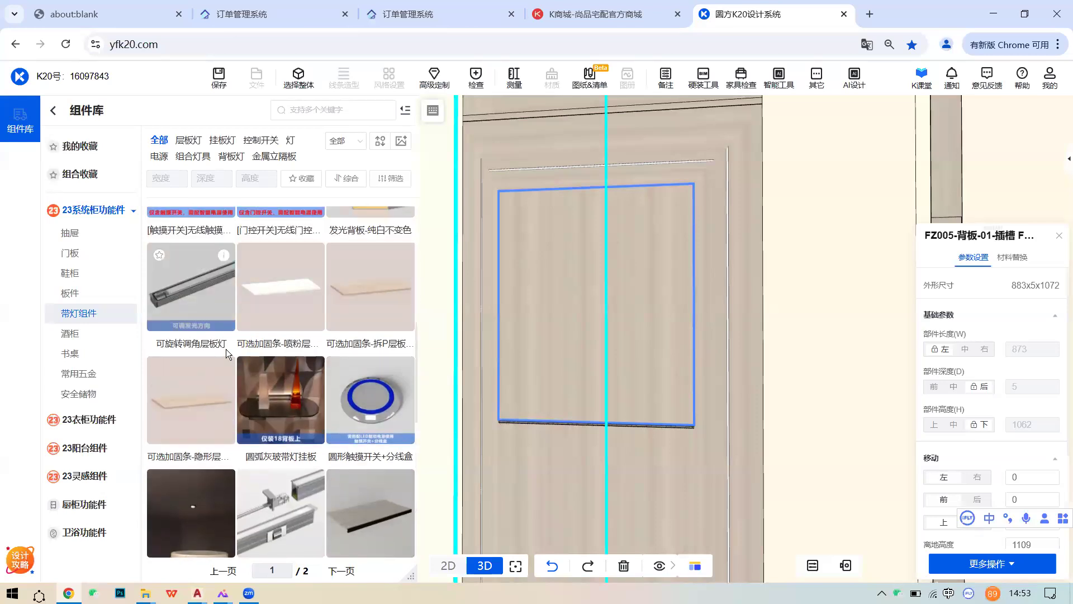
{"action": "scroll", "coordinate": [191, 322], "scroll_direction": "down", "scroll_amount": 3}
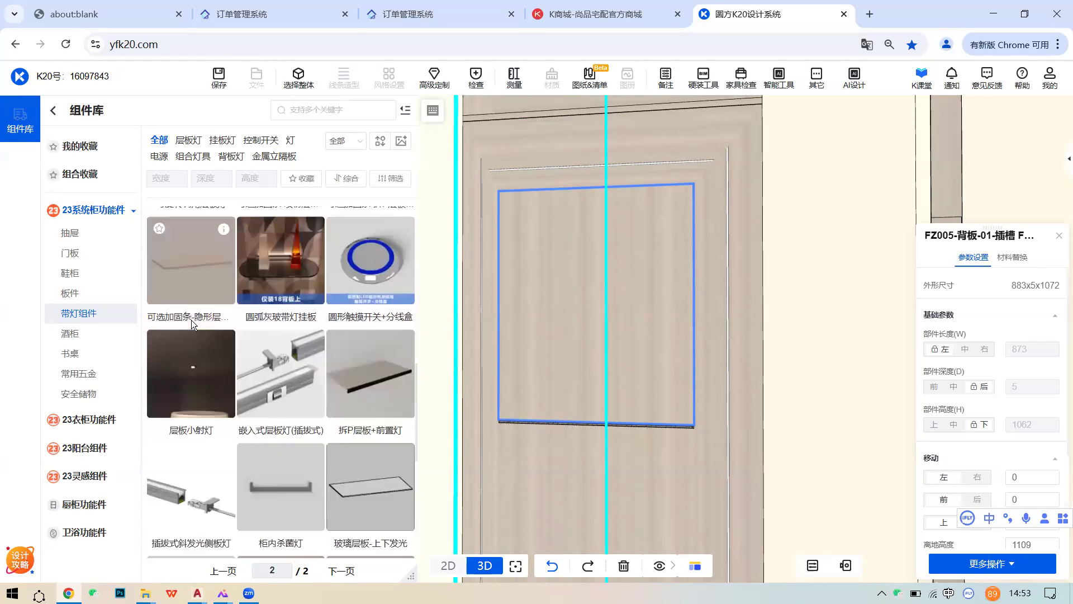
{"action": "scroll", "coordinate": [192, 323], "scroll_direction": "down", "scroll_amount": 3}
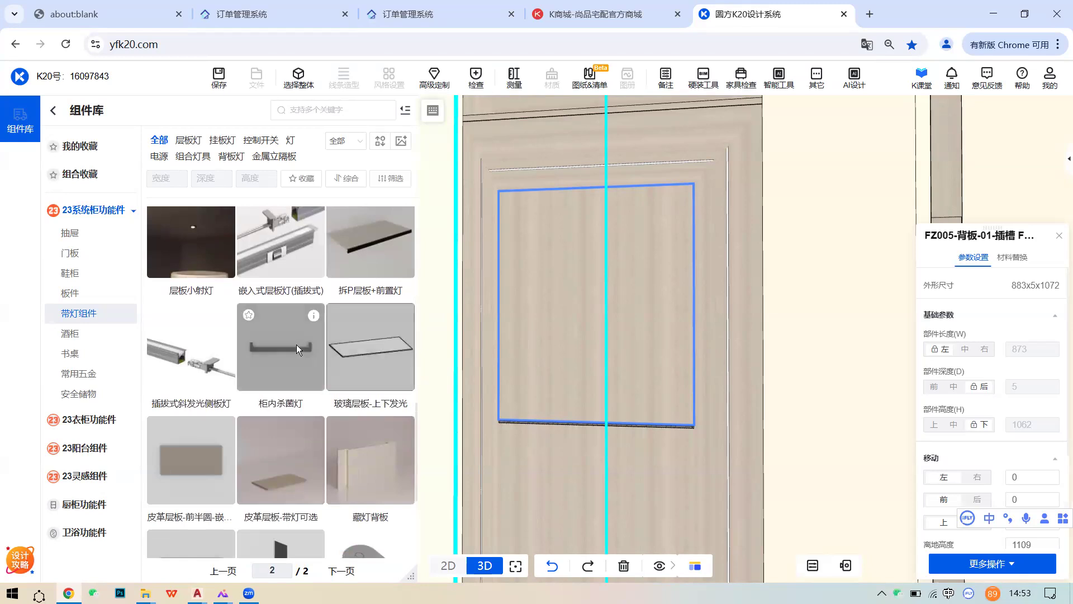
{"action": "scroll", "coordinate": [274, 348], "scroll_direction": "up", "scroll_amount": 1}
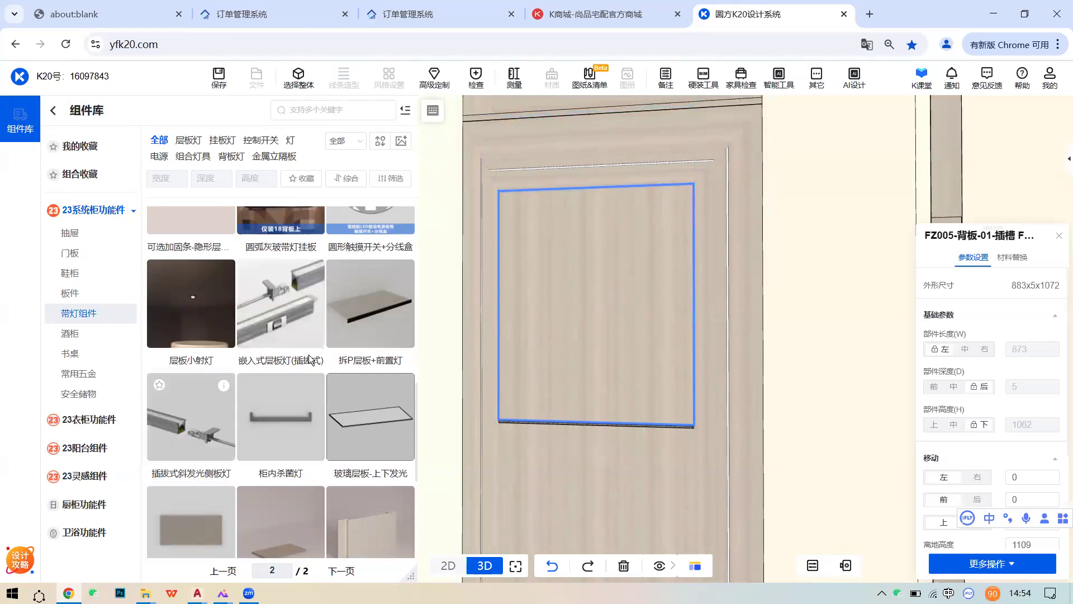
{"action": "scroll", "coordinate": [332, 404], "scroll_direction": "up", "scroll_amount": 7}
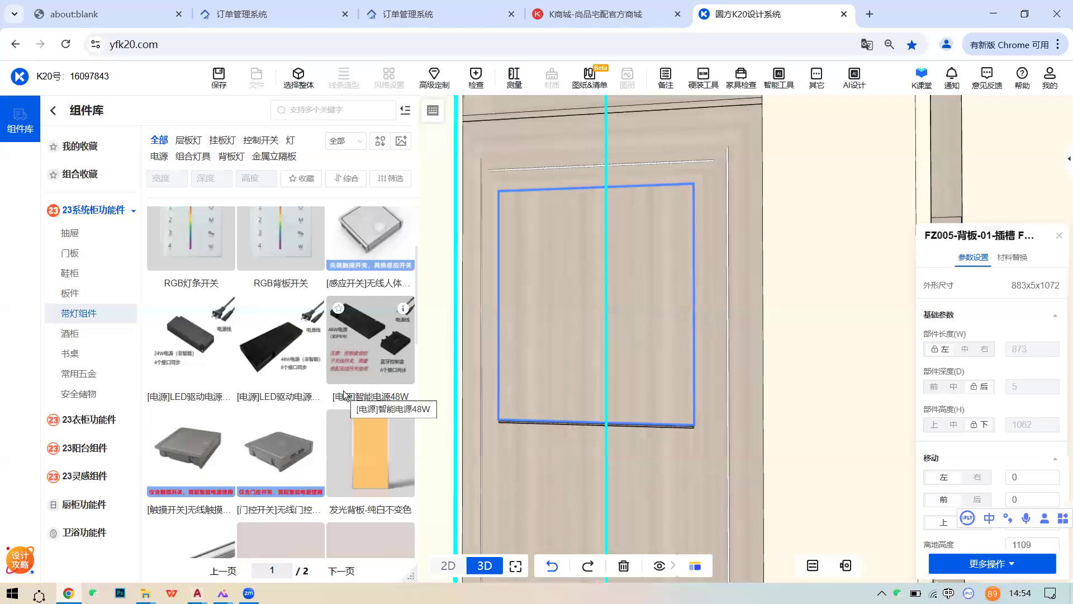
{"action": "mouse_move", "coordinate": [564, 374]}
{"action": "left_mouse_down"}
{"action": "mouse_move", "coordinate": [595, 371]}
{"action": "mouse_move", "coordinate": [532, 373]}
{"action": "mouse_move", "coordinate": [570, 382]}
{"action": "left_mouse_up"}
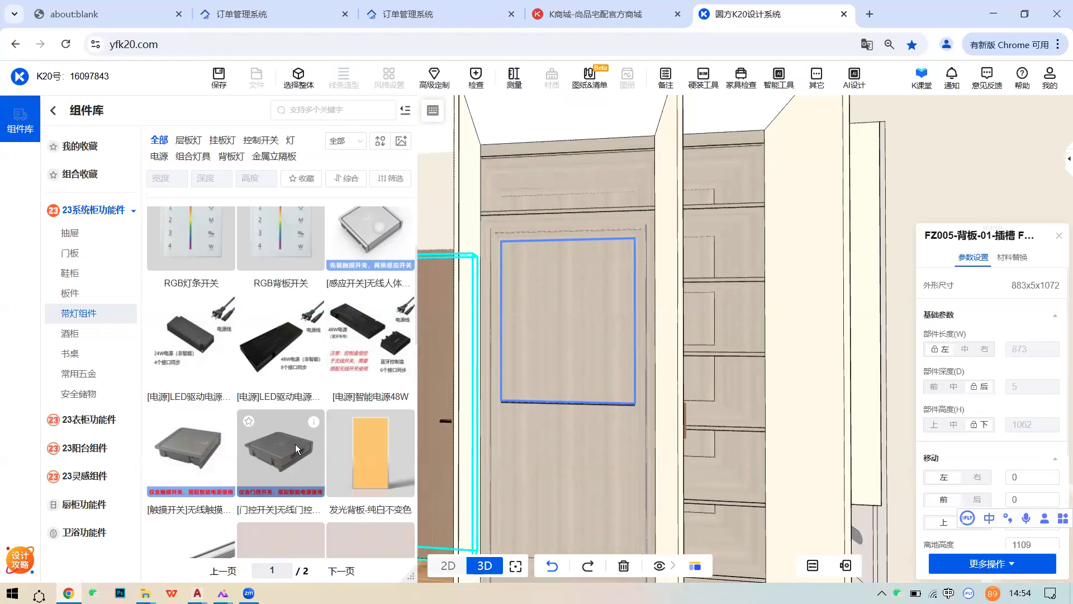
{"action": "mouse_move", "coordinate": [224, 423]}
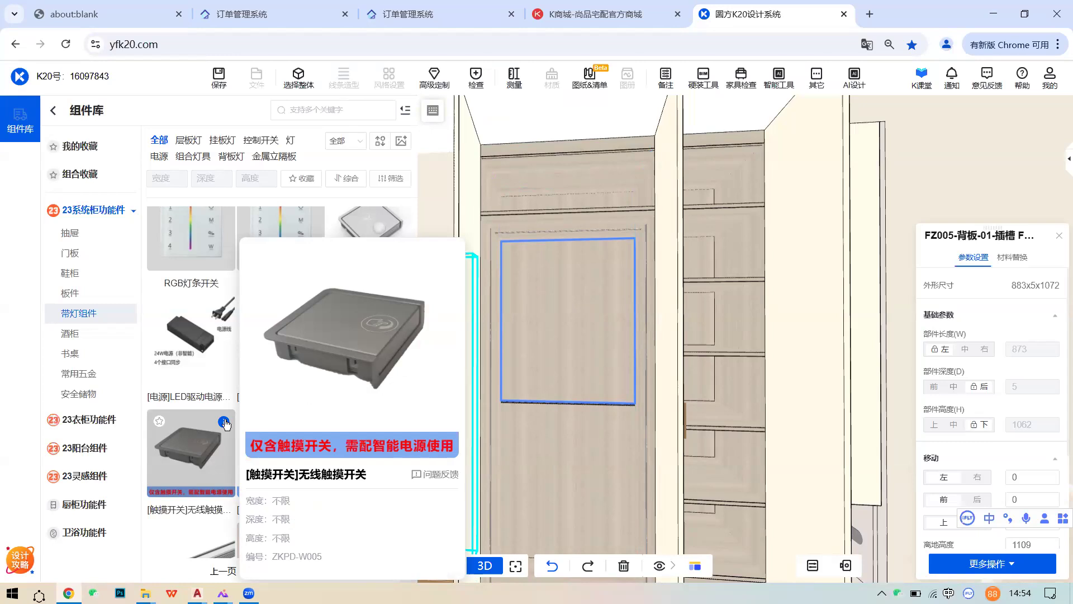
{"action": "mouse_move", "coordinate": [319, 427]}
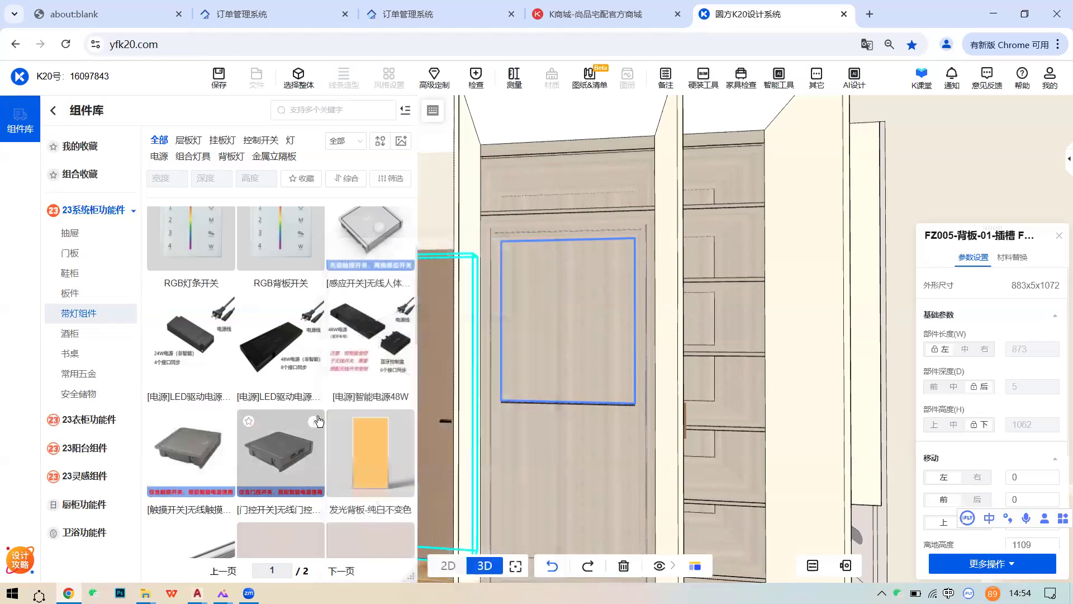
- Place the wireless door-control switch near the top of the wardrobe back panel
{"action": "left_click", "coordinate": [280, 436]}
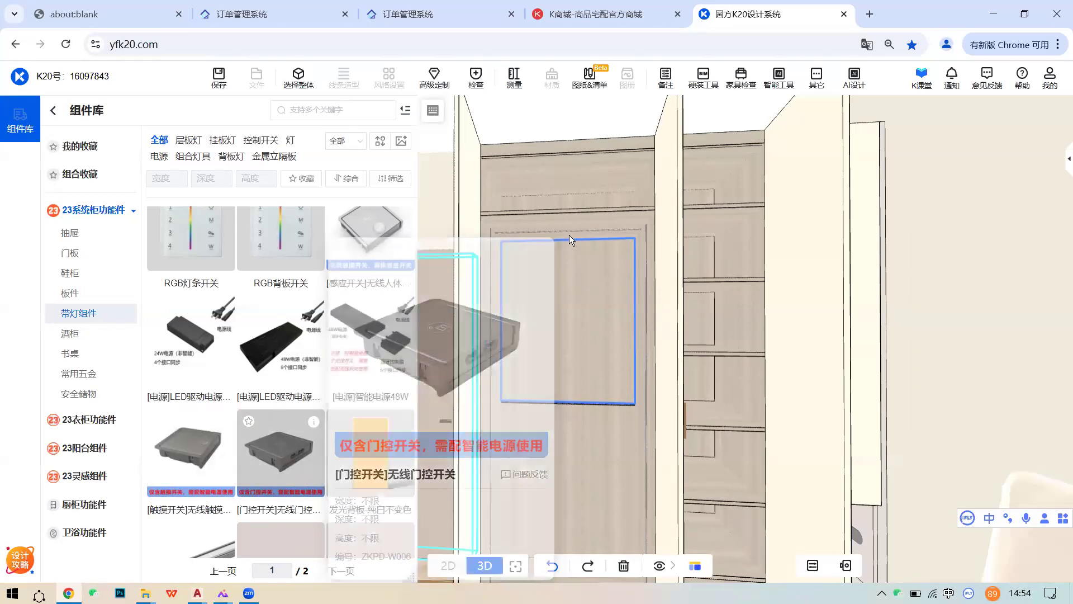
{"action": "left_click", "coordinate": [597, 254]}
{"action": "left_click", "coordinate": [249, 418]}
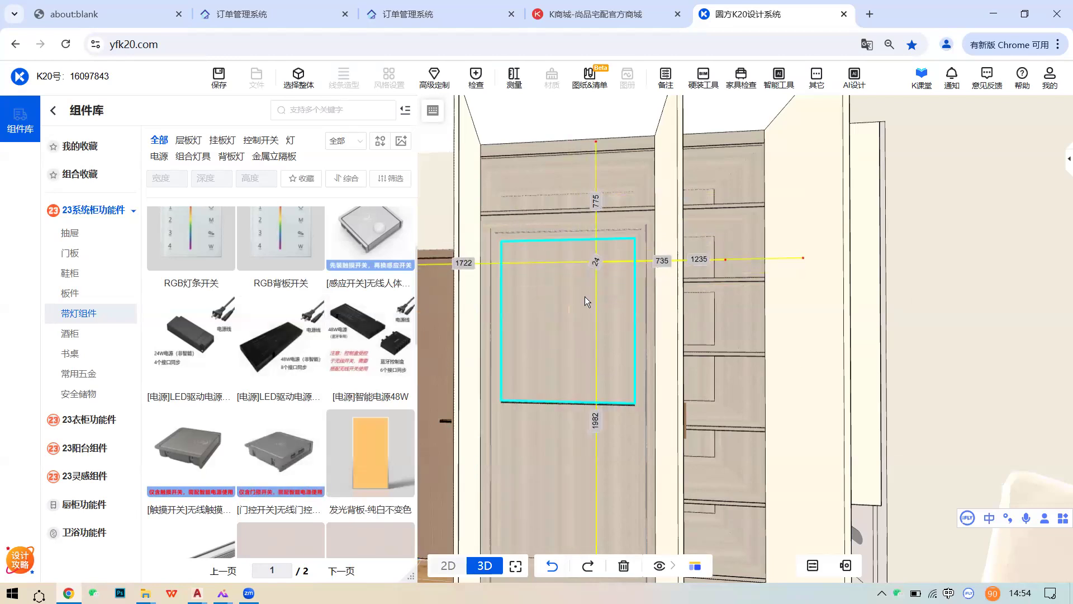
{"action": "left_click", "coordinate": [584, 296]}
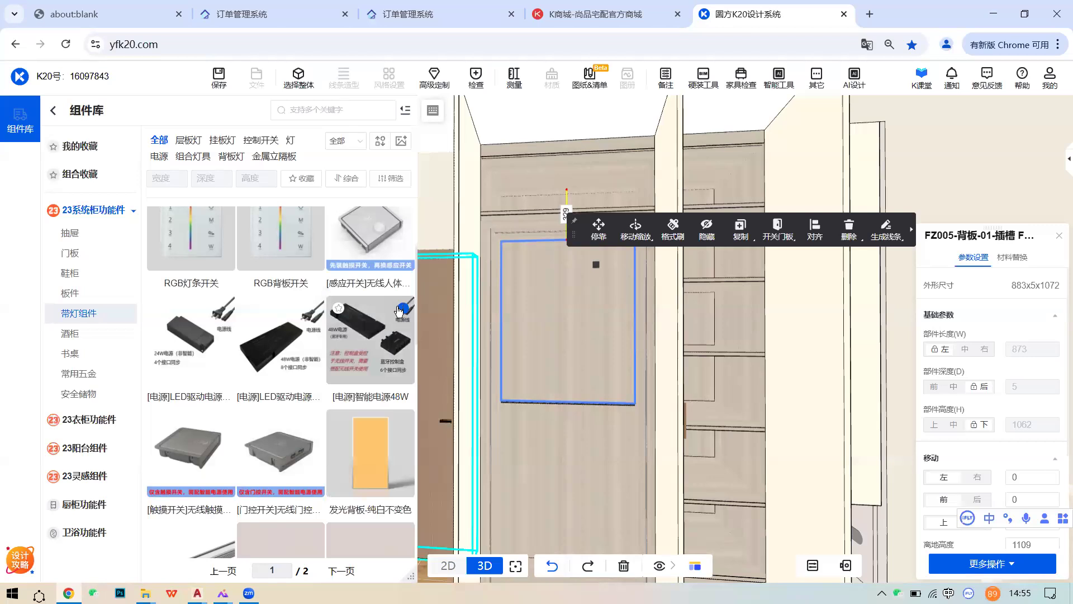
- Add the 智能电源48W smart power supply onto the back panel
{"action": "mouse_move", "coordinate": [398, 311]}
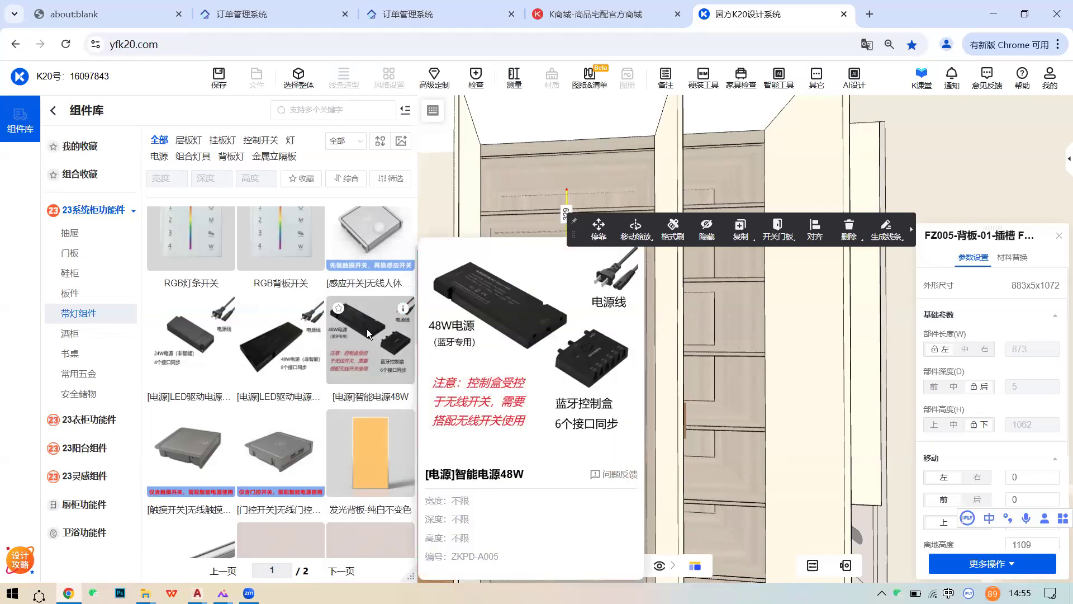
{"action": "left_click_drag", "start_coordinate": [215, 445], "coordinate": [564, 261]}
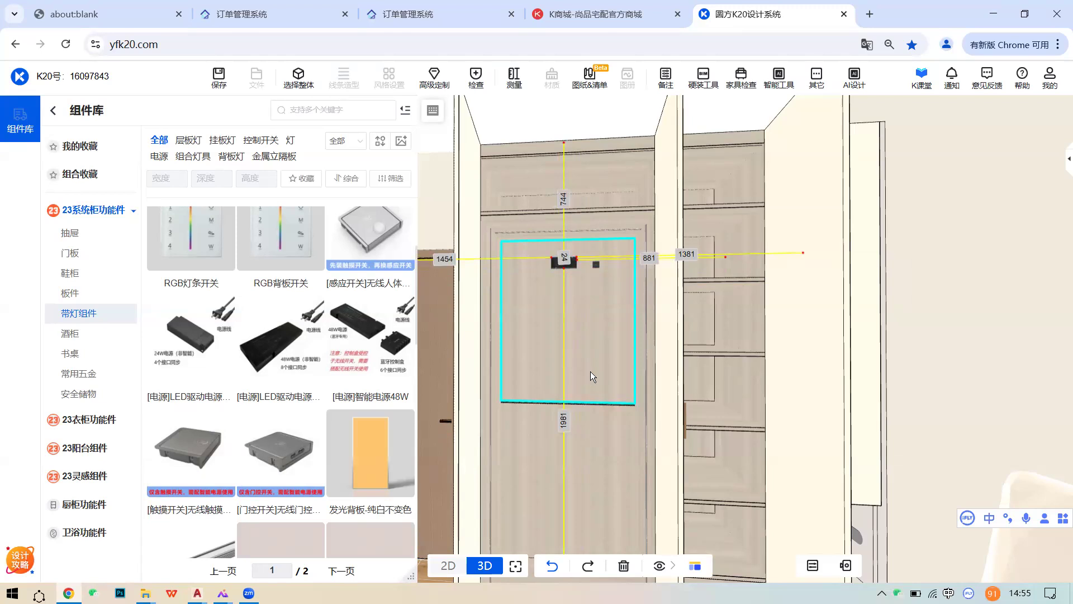
{"action": "middle_click_drag", "start_coordinate": [629, 378], "coordinate": [625, 369]}
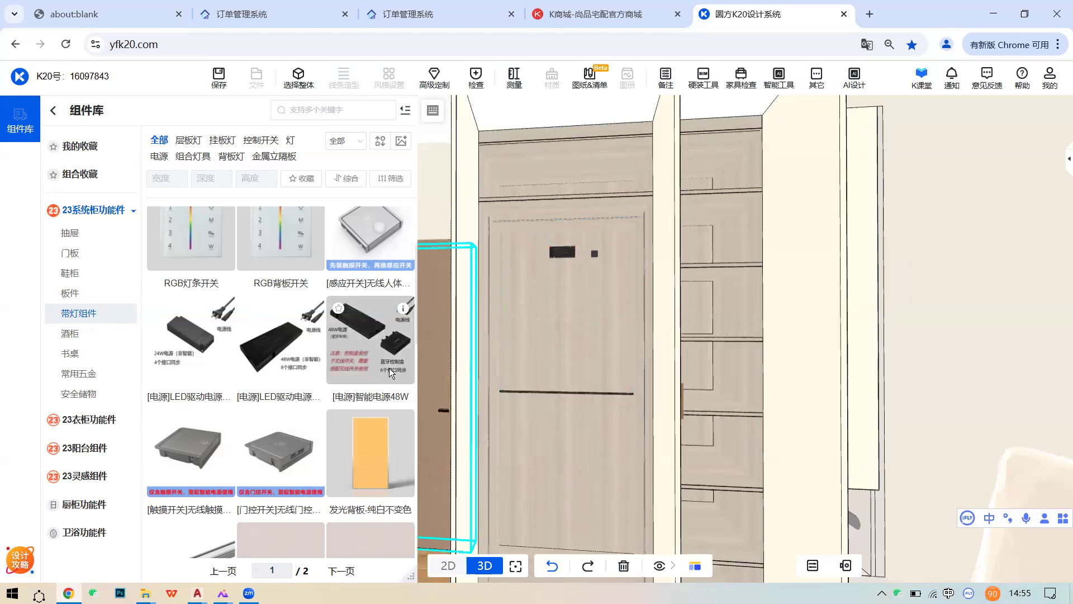
- Orbit to face the wardrobe front and open its doors to show the interior
{"action": "middle_click_drag", "start_coordinate": [499, 315], "coordinate": [471, 308]}
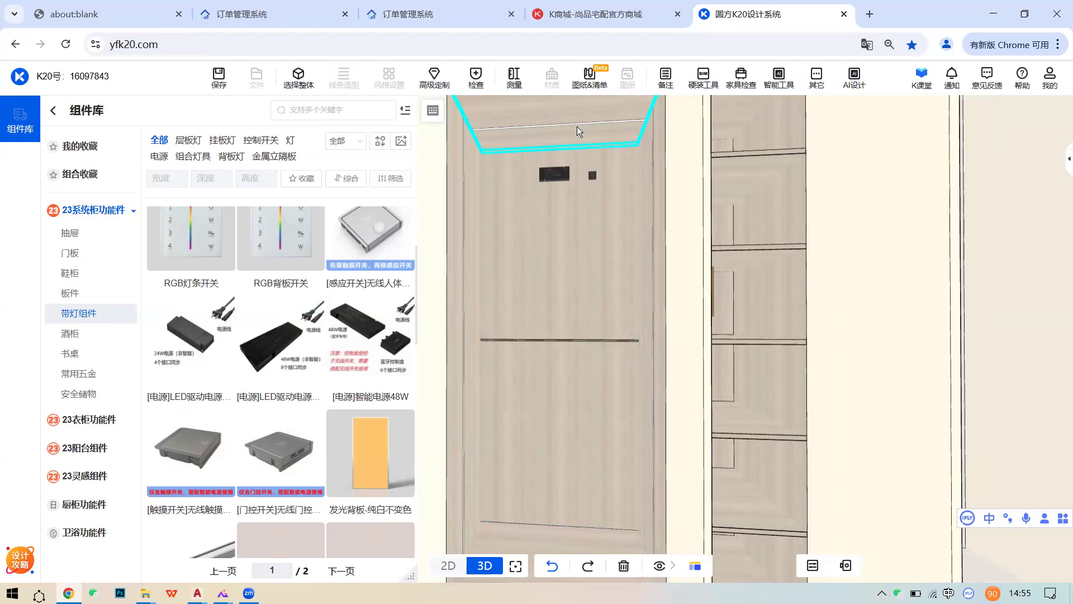
{"action": "middle_click_drag", "start_coordinate": [527, 276], "coordinate": [570, 192]}
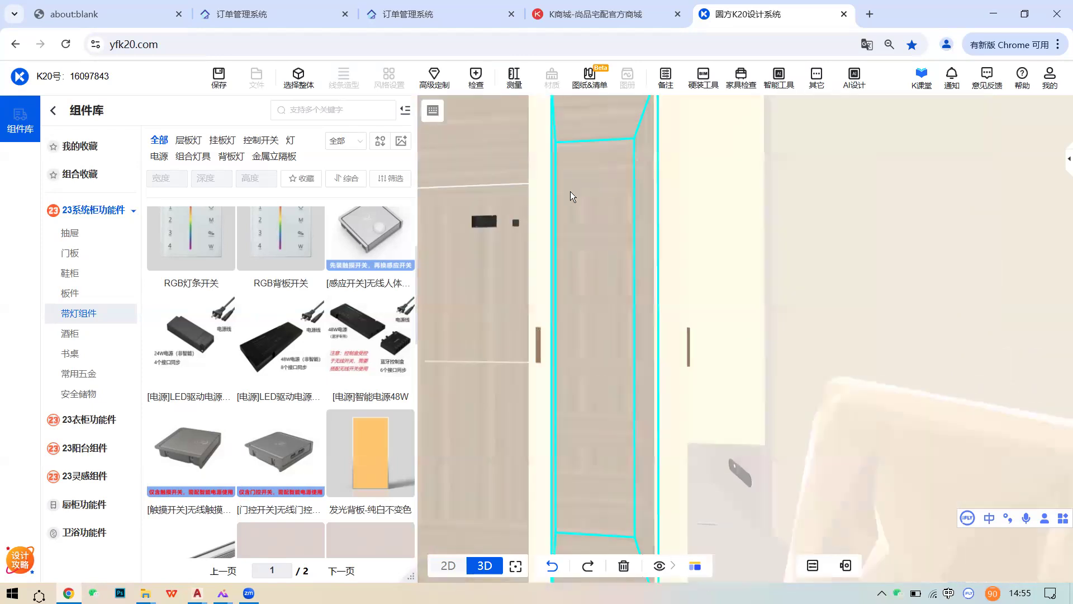
{"action": "middle_click_drag", "start_coordinate": [667, 431], "coordinate": [583, 230]}
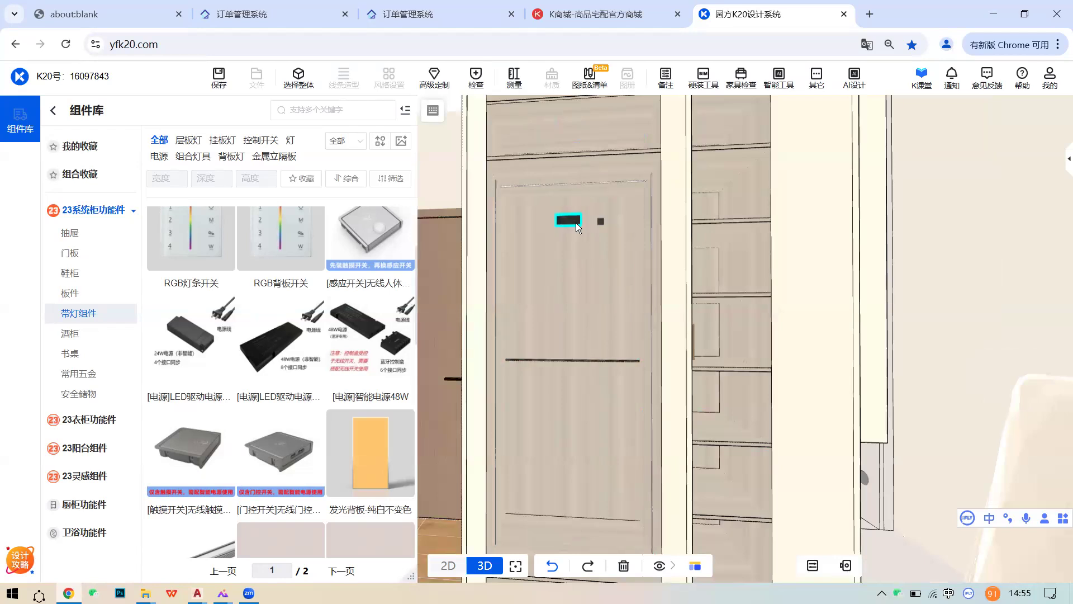
{"action": "middle_click_drag", "start_coordinate": [646, 331], "coordinate": [717, 322]}
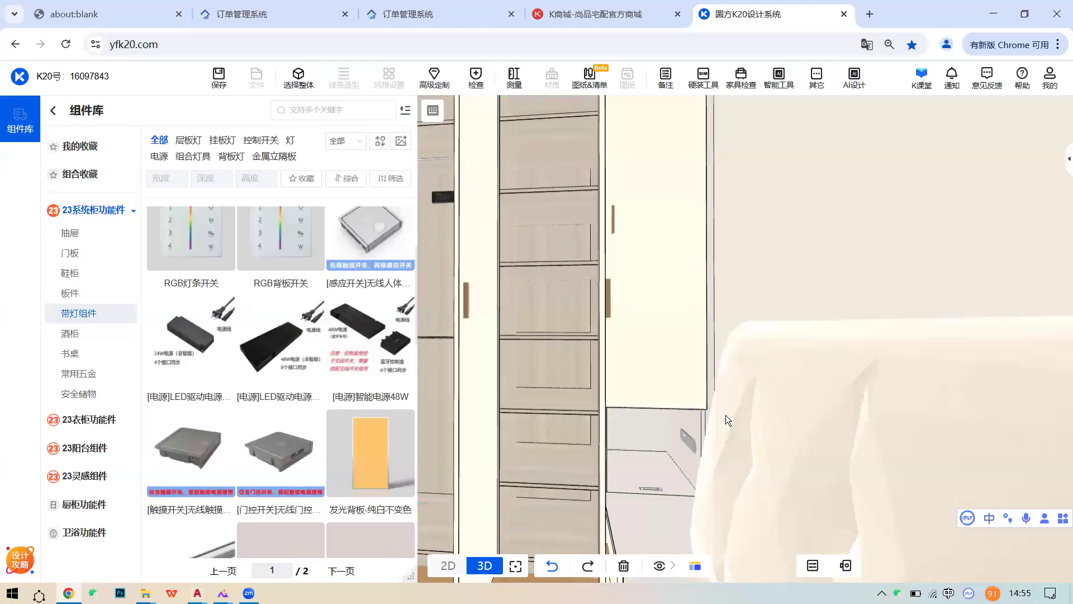
{"action": "middle_click_drag", "start_coordinate": [683, 380], "coordinate": [691, 376]}
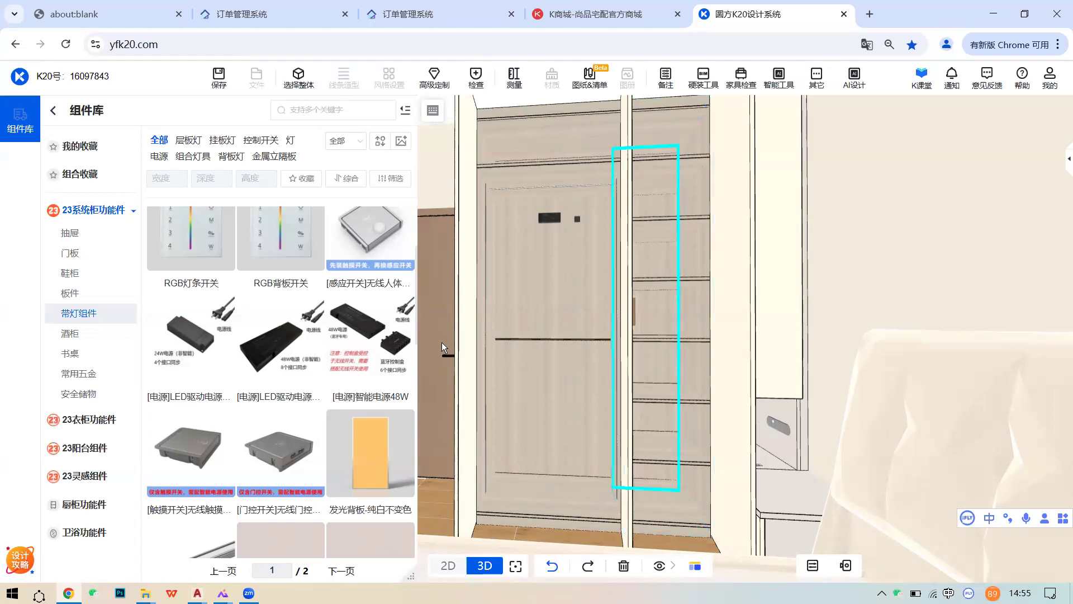
{"action": "mouse_move", "coordinate": [398, 306]}
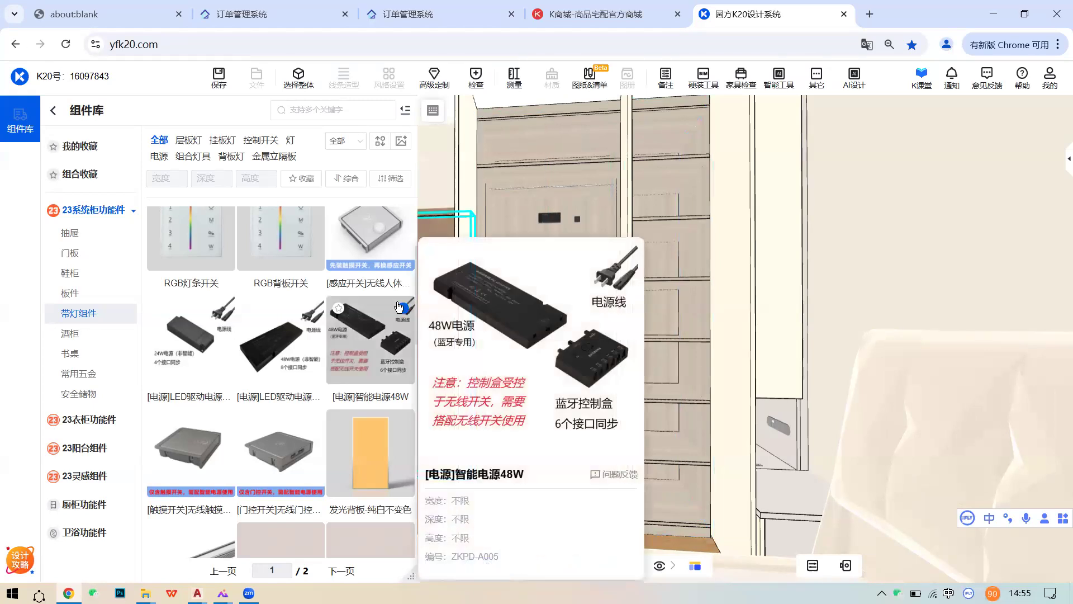
{"action": "scroll", "coordinate": [277, 335], "scroll_direction": "down", "scroll_amount": 1}
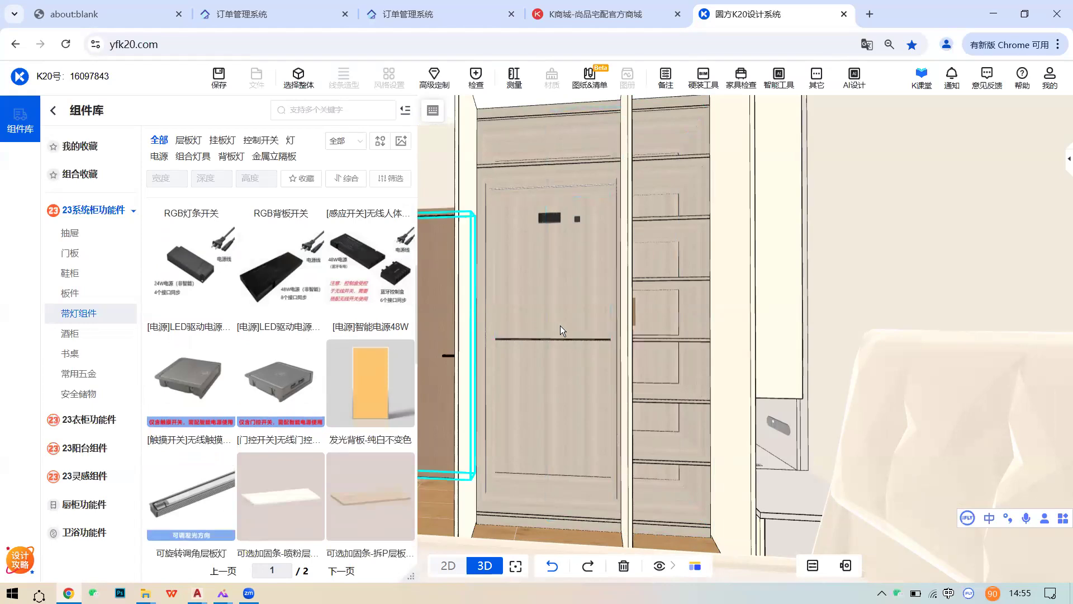
{"action": "left_click_drag", "start_coordinate": [575, 314], "coordinate": [594, 269]}
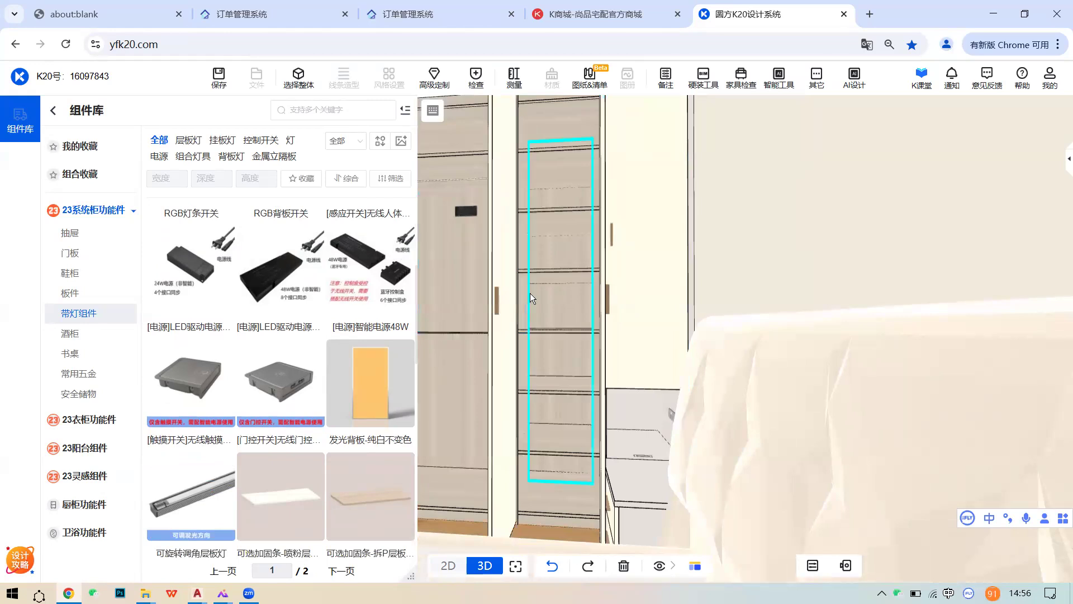
{"action": "scroll", "coordinate": [618, 323], "scroll_direction": "down", "scroll_amount": 3}
{"action": "left_click", "coordinate": [619, 323]}
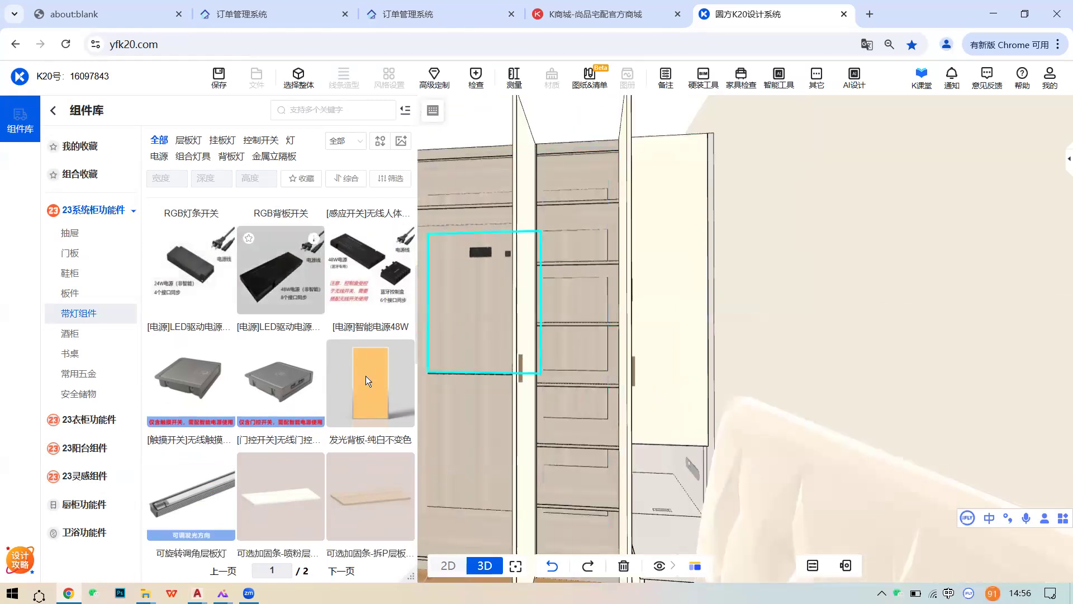
- Scroll the 组件库 down to the shelf-light items on page 2
{"action": "scroll", "coordinate": [581, 325], "scroll_direction": "down", "scroll_amount": 2}
{"action": "scroll", "coordinate": [237, 350], "scroll_direction": "up", "scroll_amount": 2}
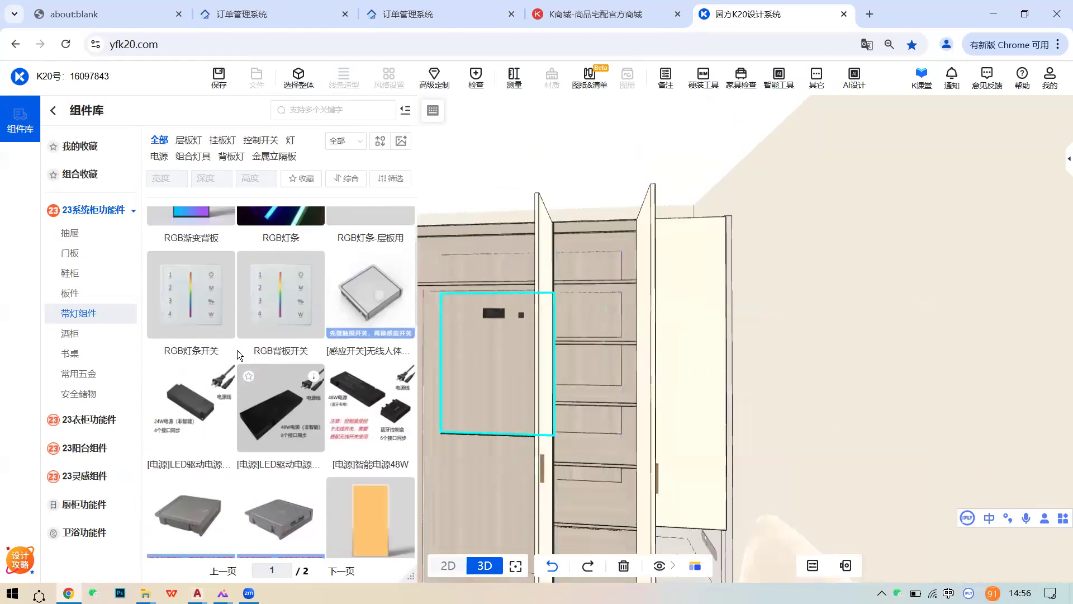
{"action": "scroll", "coordinate": [237, 351], "scroll_direction": "down", "scroll_amount": 5}
{"action": "scroll", "coordinate": [224, 392], "scroll_direction": "down", "scroll_amount": 3}
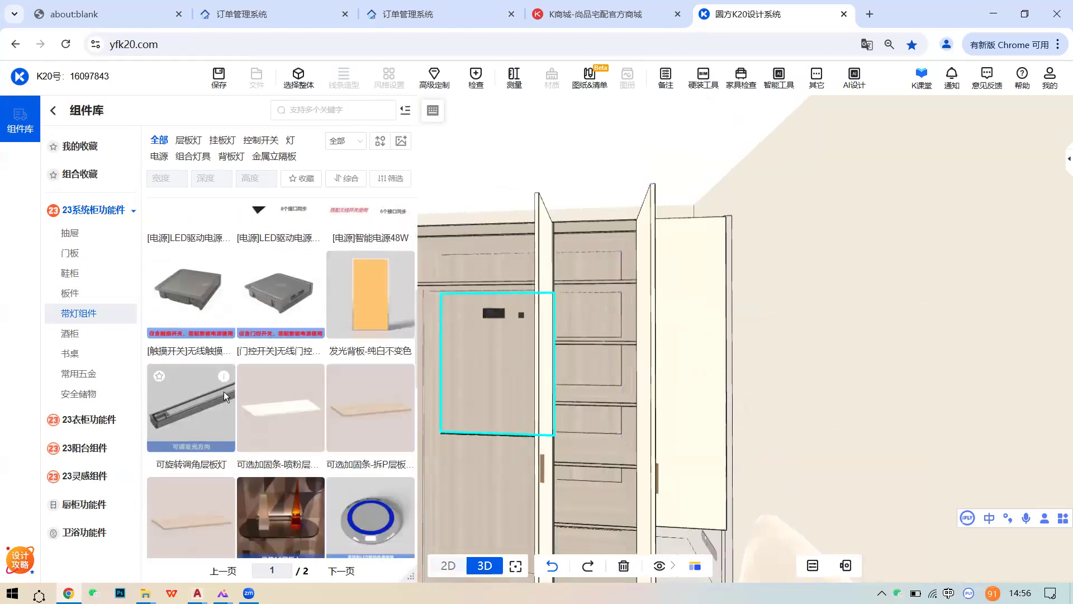
{"action": "scroll", "coordinate": [288, 399], "scroll_direction": "down", "scroll_amount": 1}
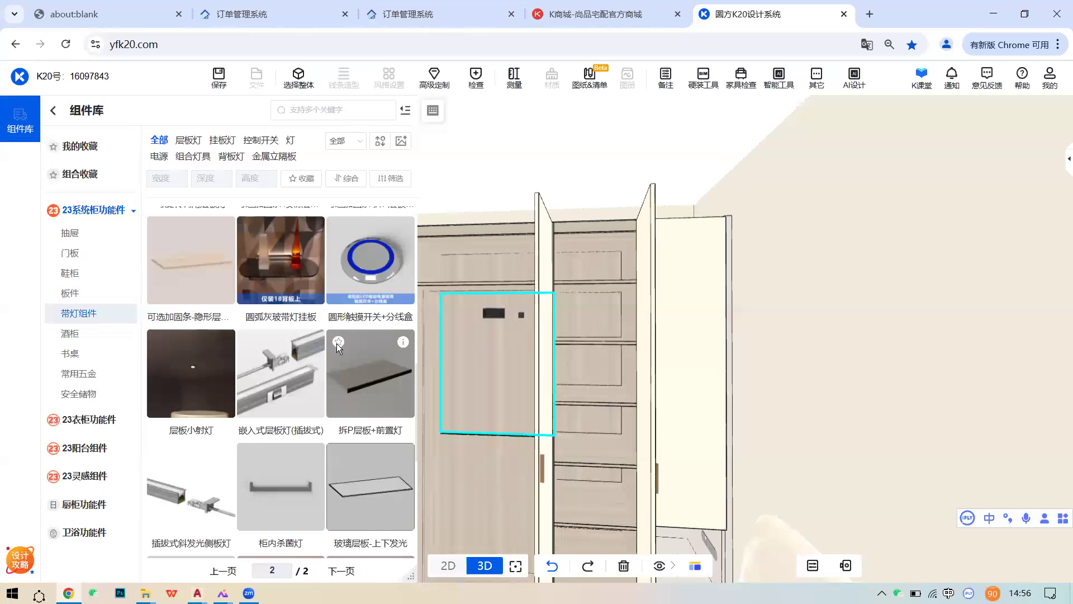
- Favourite the split shelf front light and place recessed shelf lights in three wardrobe compartments
{"action": "left_click", "coordinate": [337, 342]}
{"action": "left_click", "coordinate": [290, 364]}
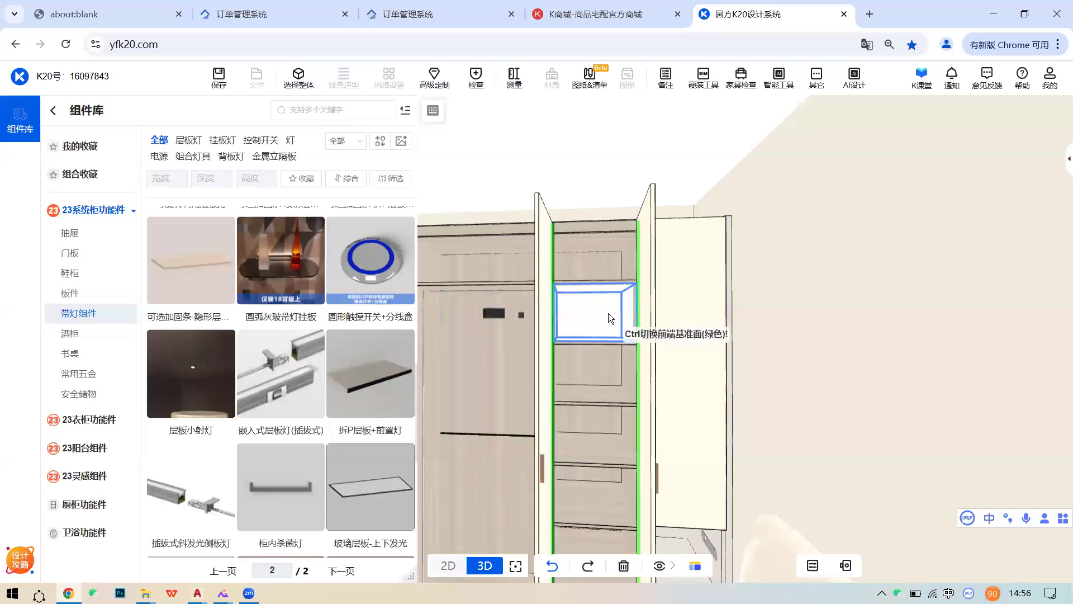
{"action": "left_click", "coordinate": [608, 313]}
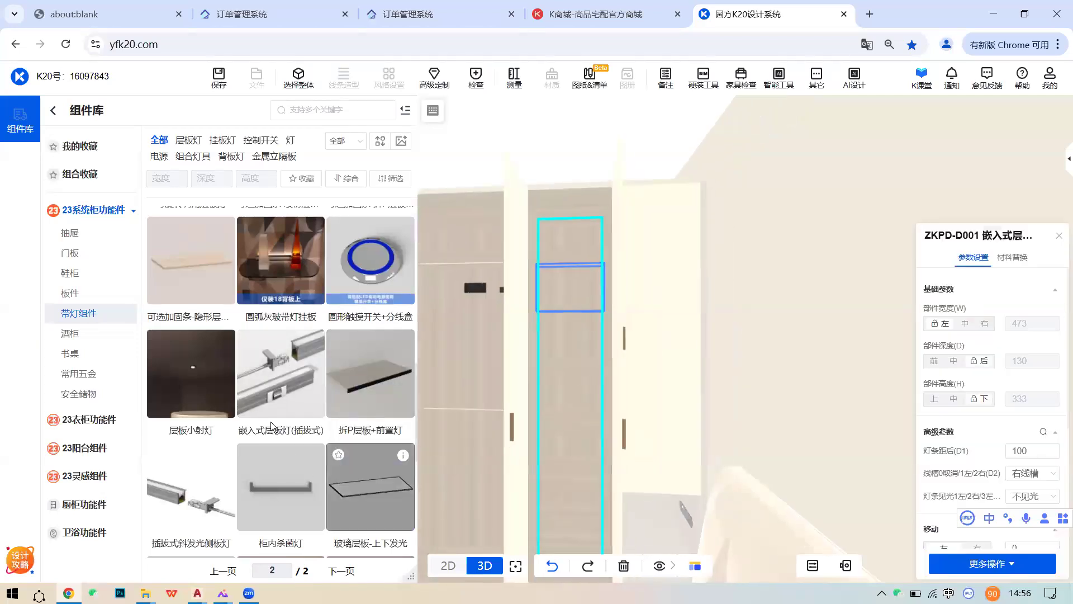
{"action": "left_click", "coordinate": [561, 340]}
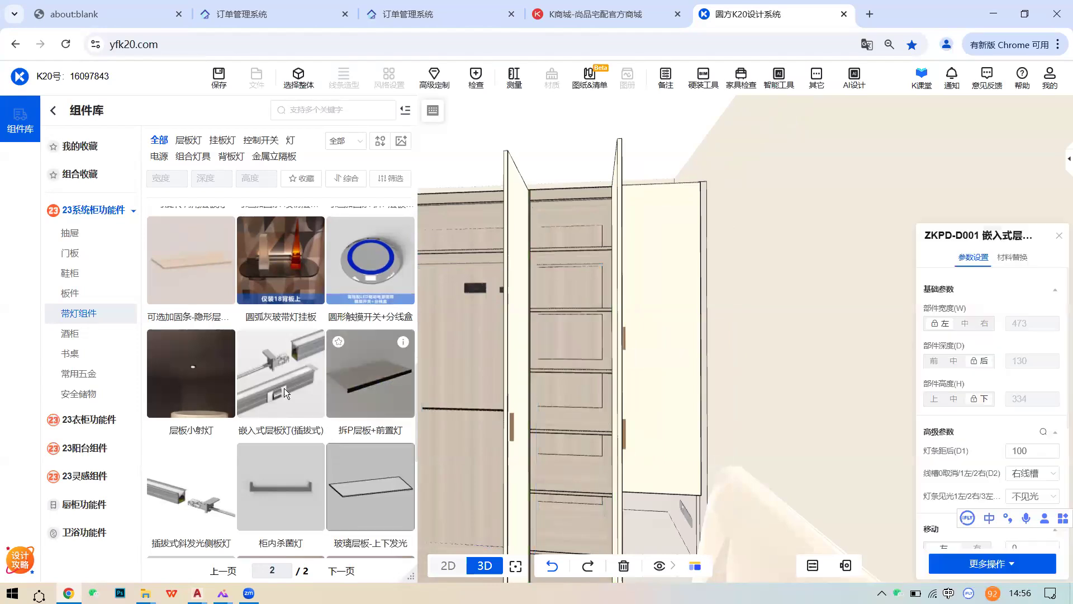
{"action": "left_click", "coordinate": [587, 393]}
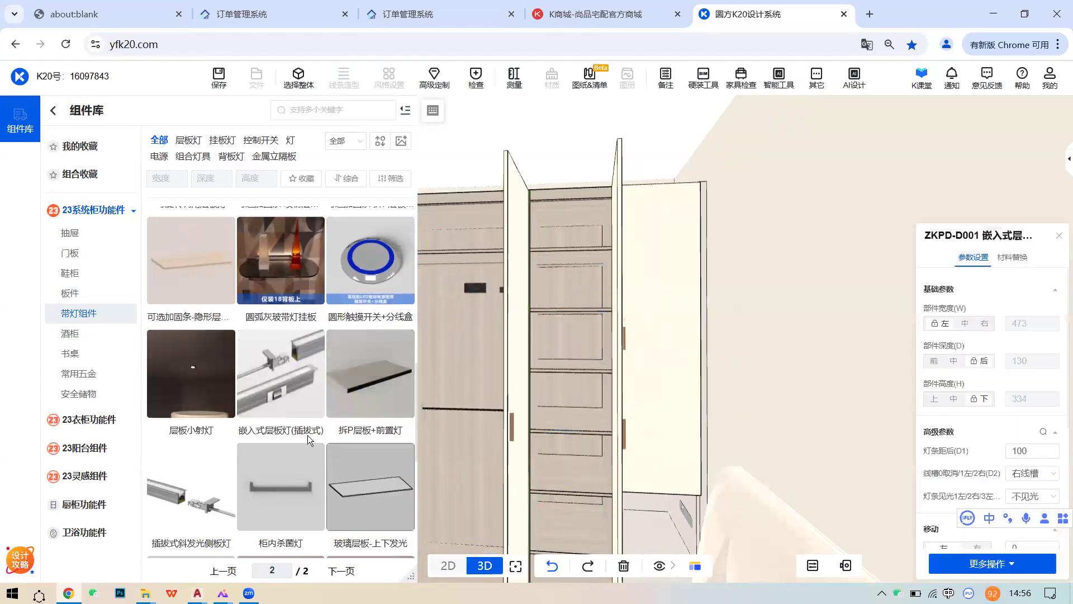
{"action": "left_click", "coordinate": [293, 389]}
{"action": "left_click", "coordinate": [567, 444]}
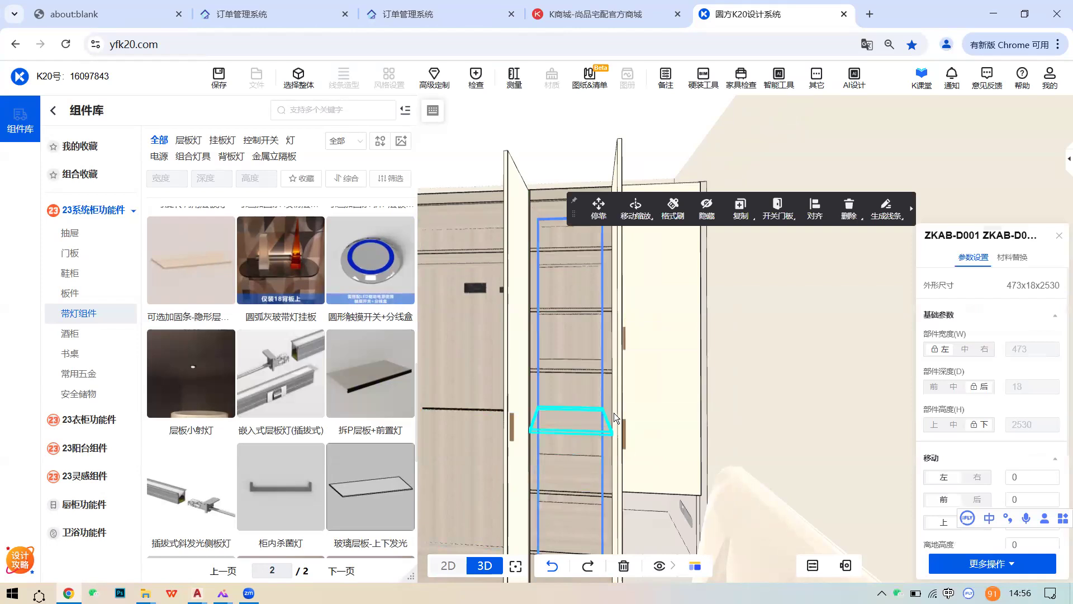
{"action": "scroll", "coordinate": [626, 341], "scroll_direction": "up", "scroll_amount": 3}
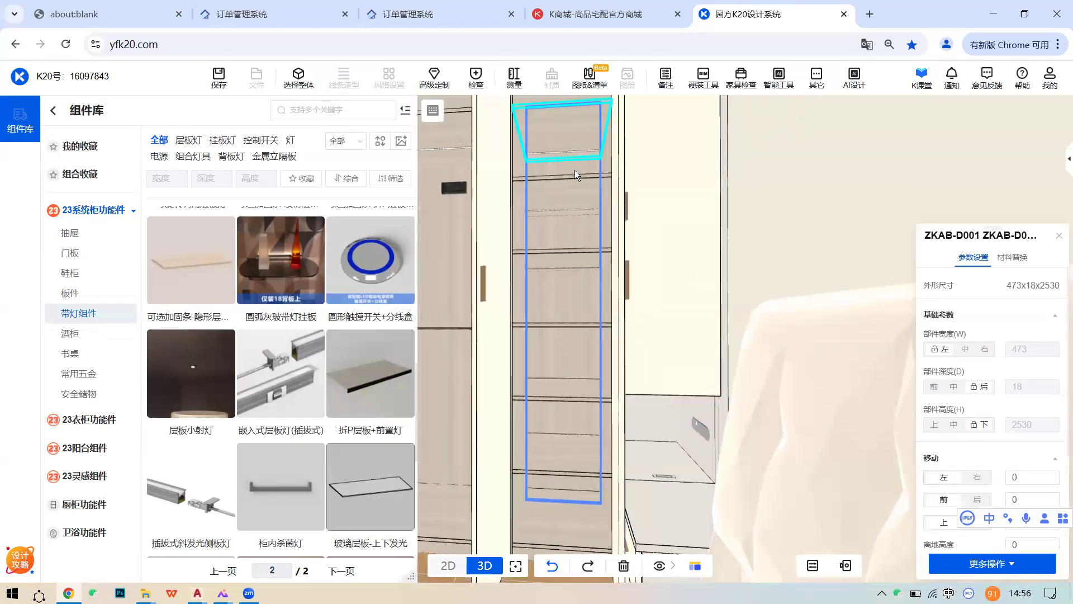
{"action": "scroll", "coordinate": [590, 224], "scroll_direction": "up", "scroll_amount": 5}
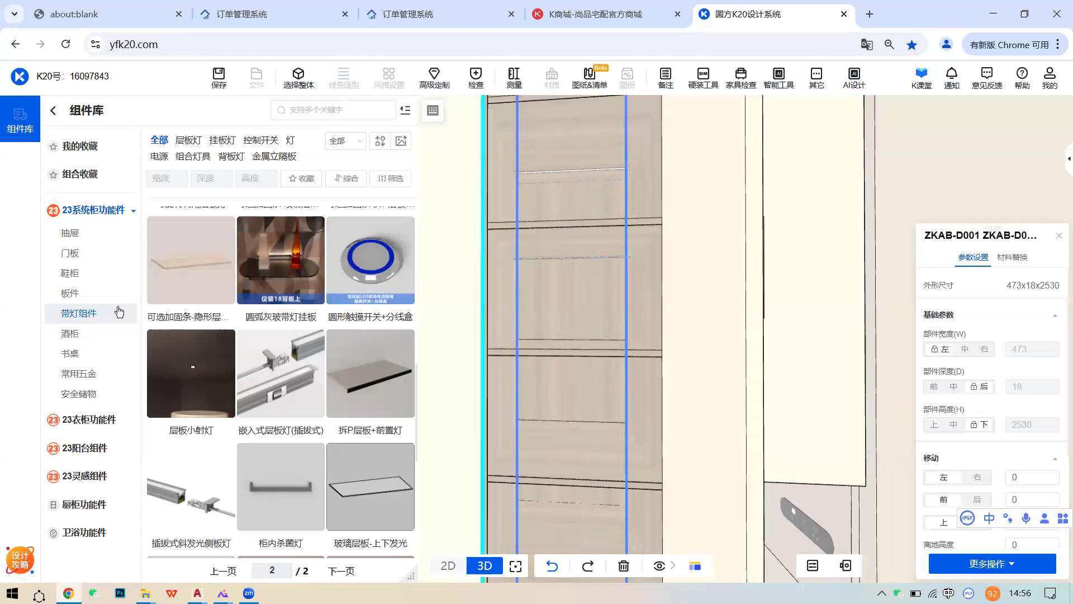
{"action": "scroll", "coordinate": [679, 337], "scroll_direction": "down", "scroll_amount": 8}
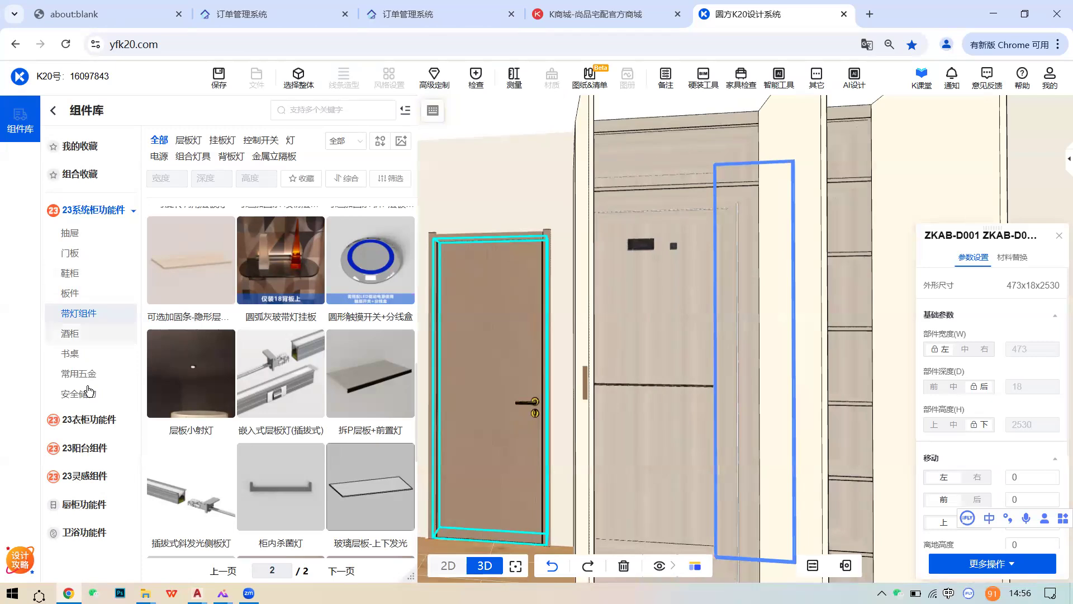
- Browse the 抽屉 and 拉篓功能件 wardrobe fittings in 23衣柜功能件
{"action": "left_click", "coordinate": [87, 419]}
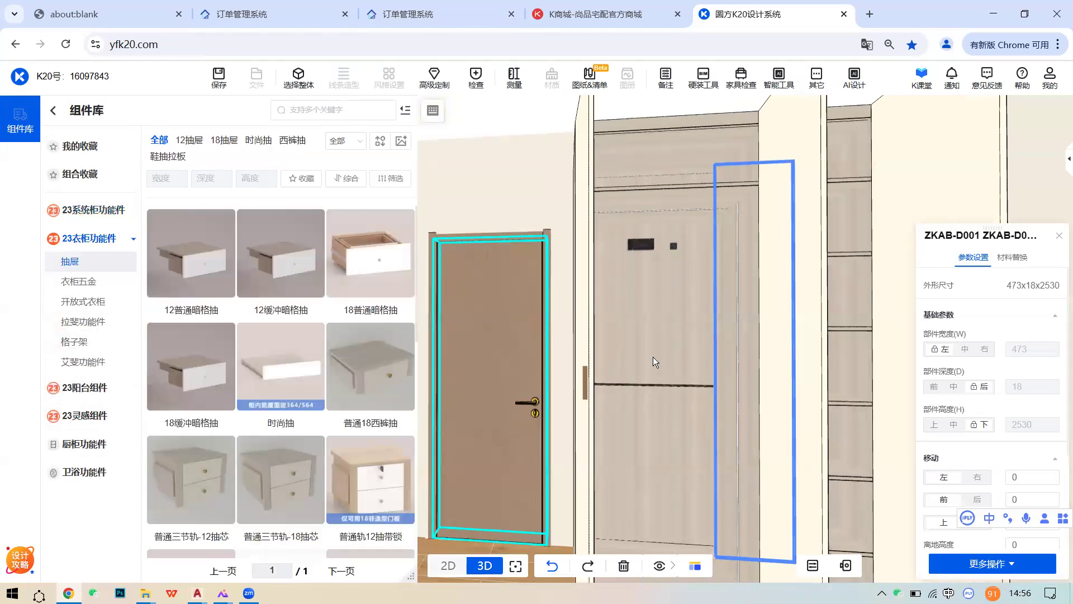
{"action": "scroll", "coordinate": [537, 362], "scroll_direction": "up", "scroll_amount": 5}
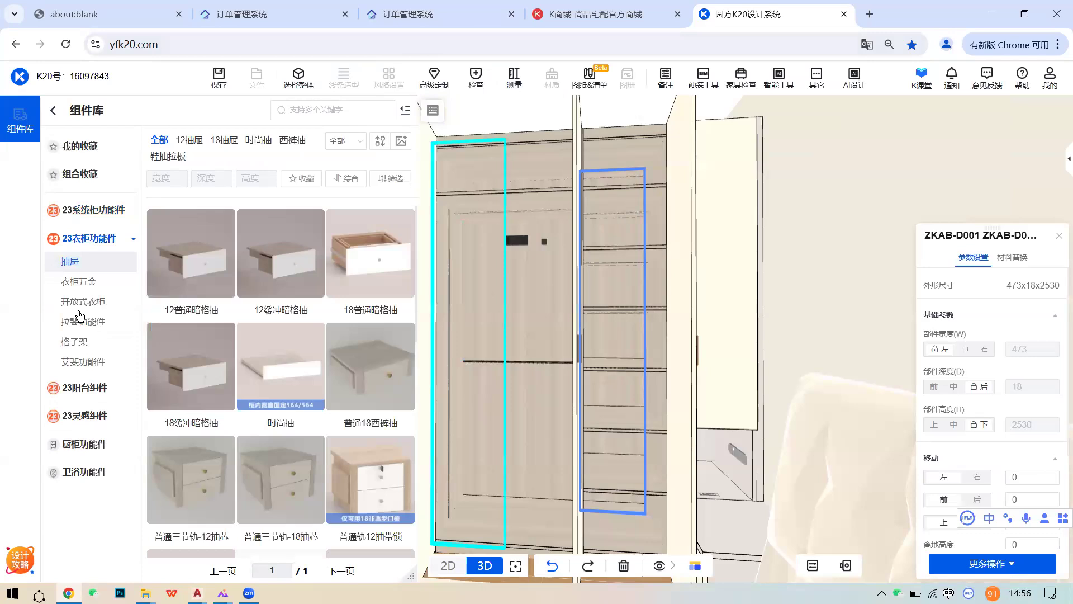
{"action": "left_click", "coordinate": [90, 329]}
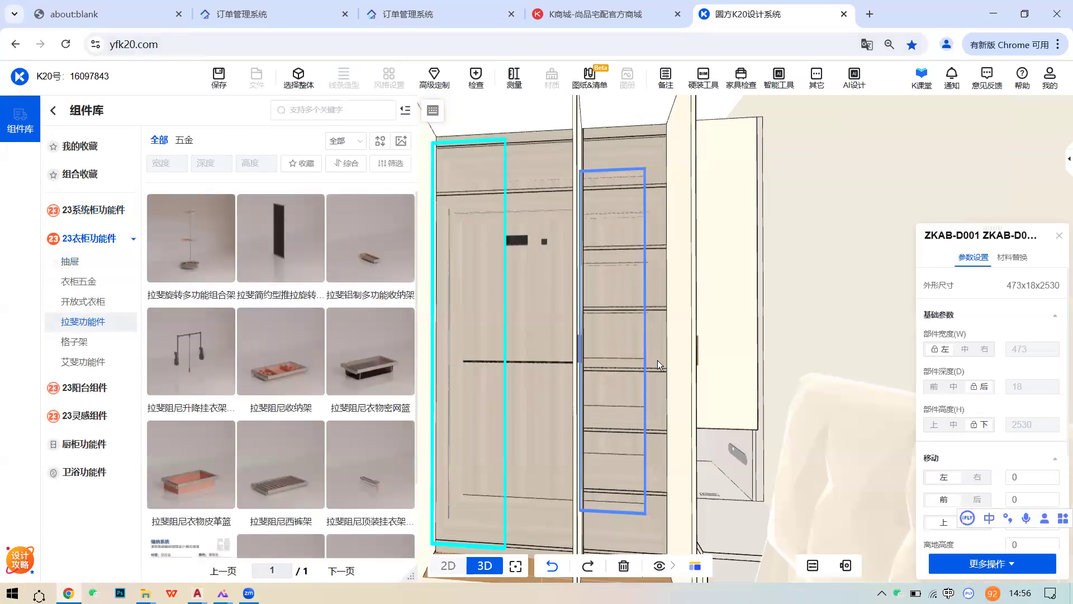
{"action": "scroll", "coordinate": [657, 349], "scroll_direction": "up", "scroll_amount": 6}
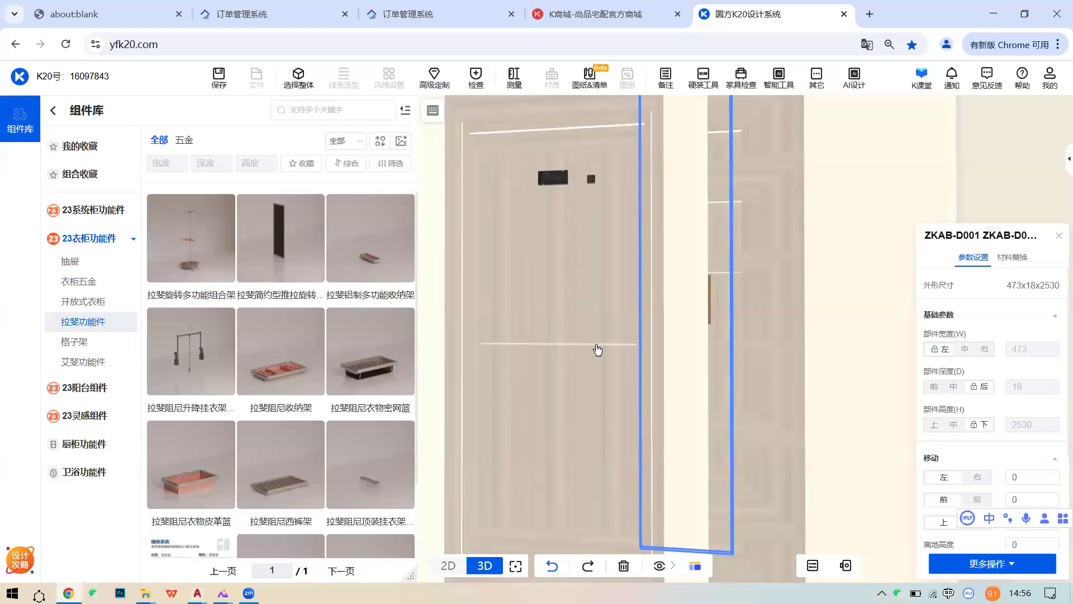
{"action": "mouse_move", "coordinate": [222, 327]}
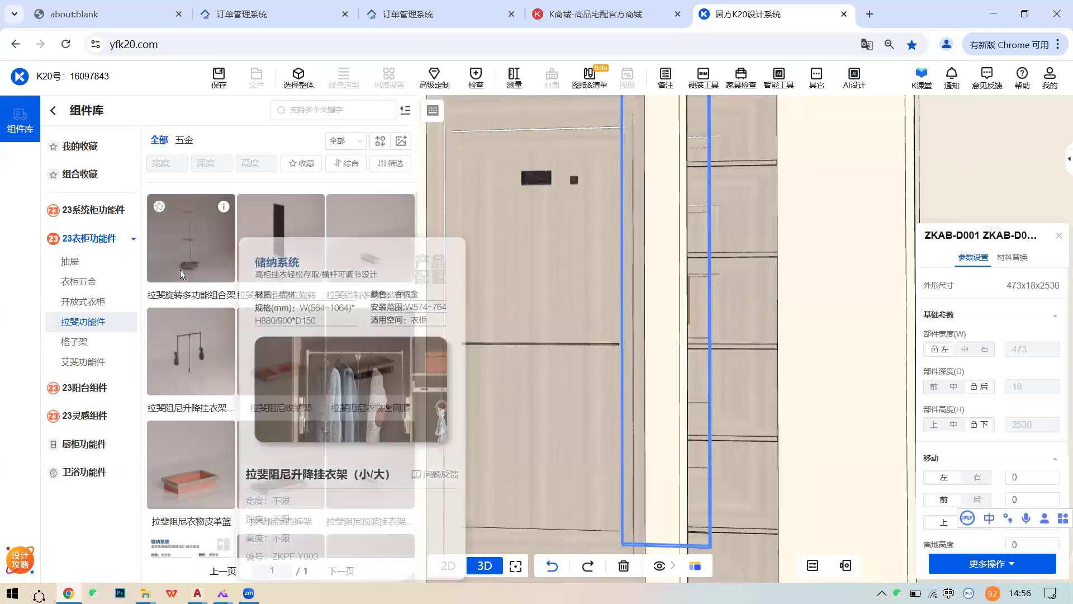
{"action": "mouse_move", "coordinate": [226, 212]}
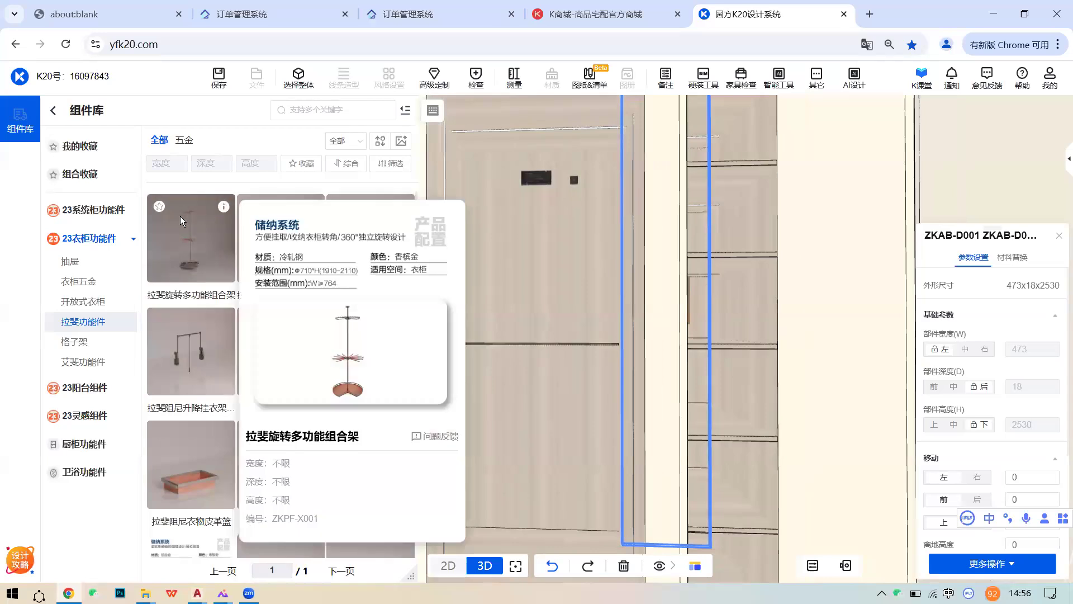
{"action": "scroll", "coordinate": [316, 415], "scroll_direction": "down", "scroll_amount": 2}
{"action": "mouse_move", "coordinate": [315, 364]}
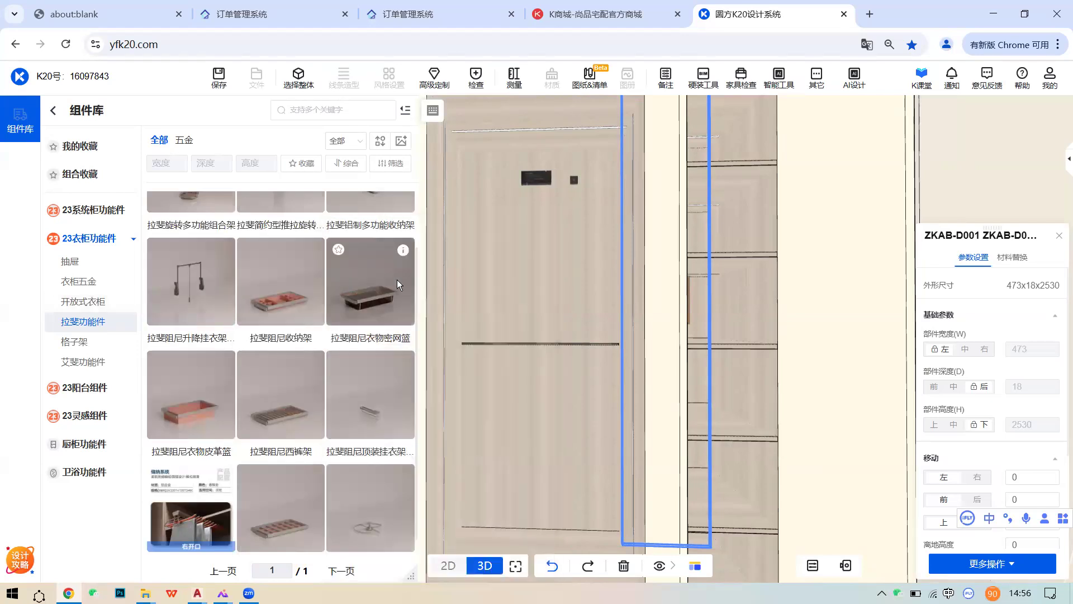
{"action": "mouse_move", "coordinate": [404, 251]}
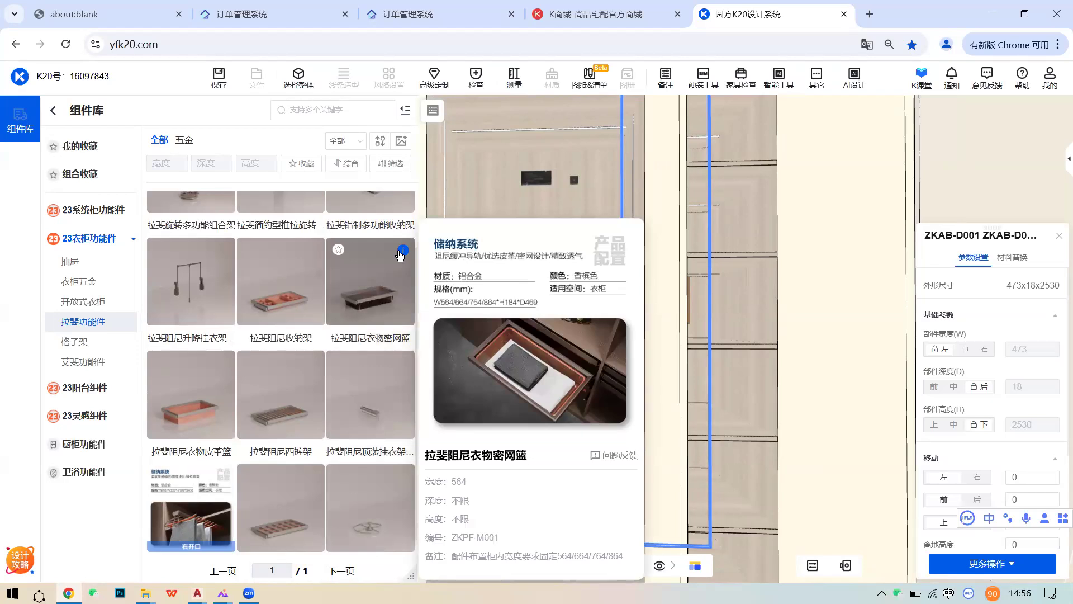
- Look through the 艾斐 and 格子架 fittings, then select the whole three-door wardrobe
{"action": "left_click", "coordinate": [82, 359]}
{"action": "left_click", "coordinate": [75, 341]}
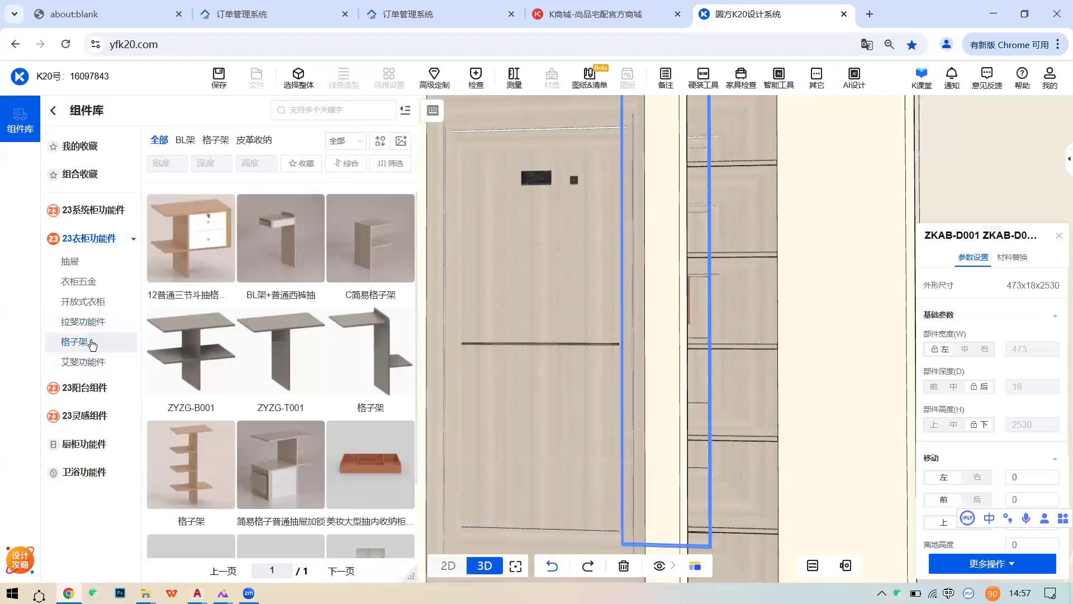
{"action": "left_click", "coordinate": [191, 317]}
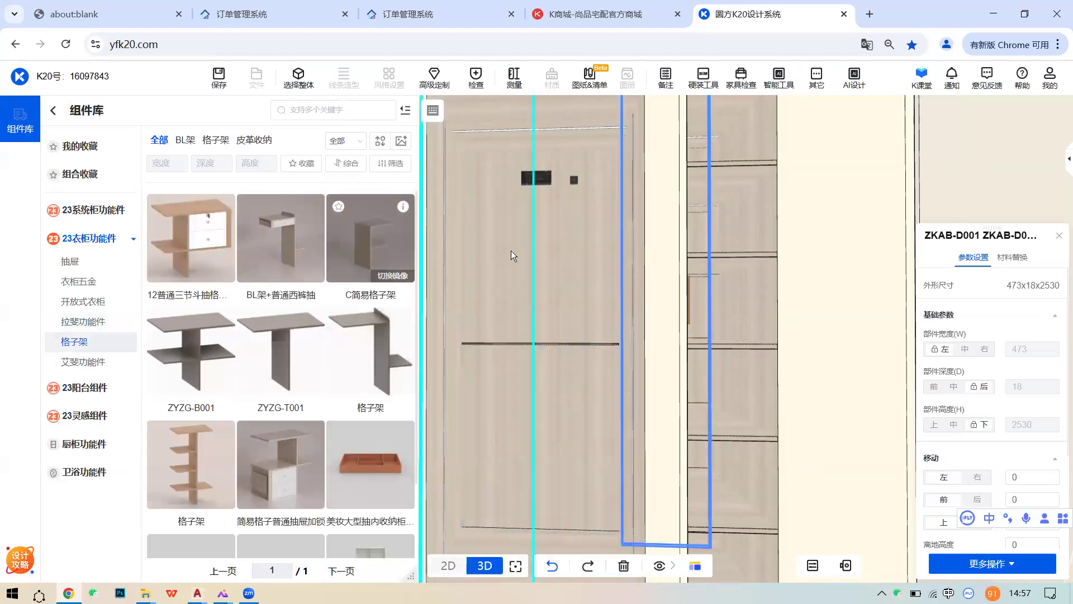
{"action": "scroll", "coordinate": [558, 297], "scroll_direction": "down", "scroll_amount": 3}
{"action": "middle_click_drag", "start_coordinate": [557, 298], "coordinate": [616, 342]}
{"action": "left_click", "coordinate": [302, 83]}
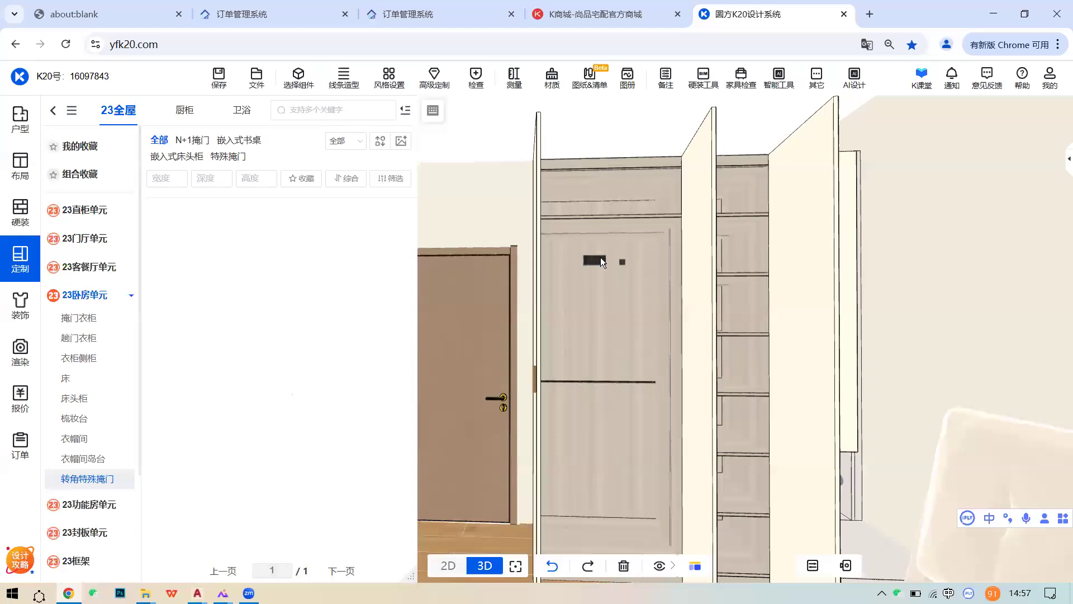
{"action": "left_click", "coordinate": [603, 285]}
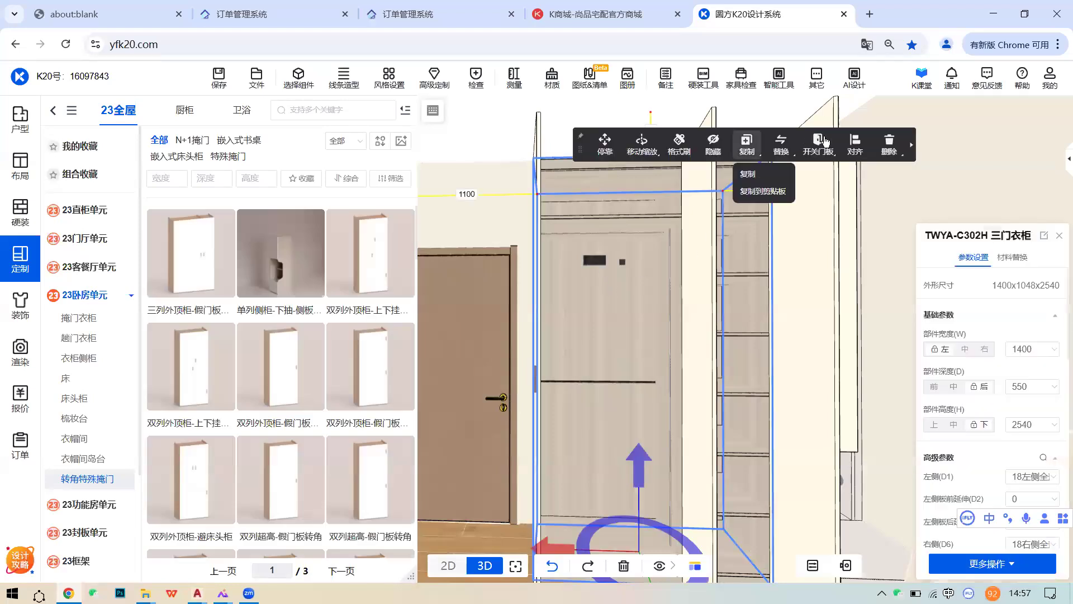
- Close every door of the three-door wardrobe with 关闭全部门板
{"action": "mouse_move", "coordinate": [818, 144]}
{"action": "left_click", "coordinate": [831, 192]}
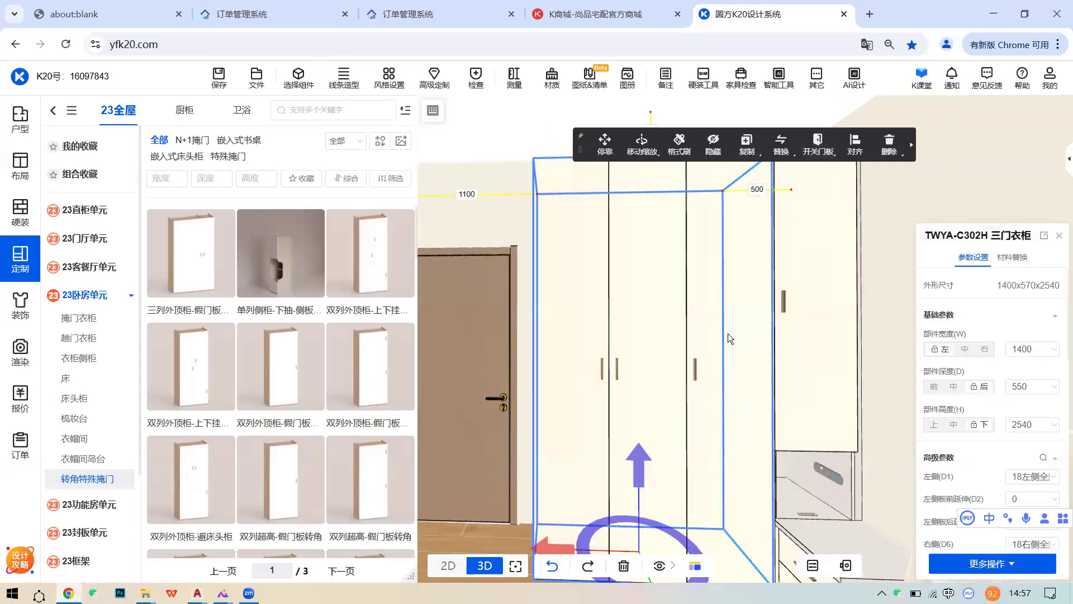
{"action": "right_click_drag", "start_coordinate": [712, 332], "coordinate": [699, 333]}
{"action": "scroll", "coordinate": [707, 329], "scroll_direction": "up", "scroll_amount": 1}
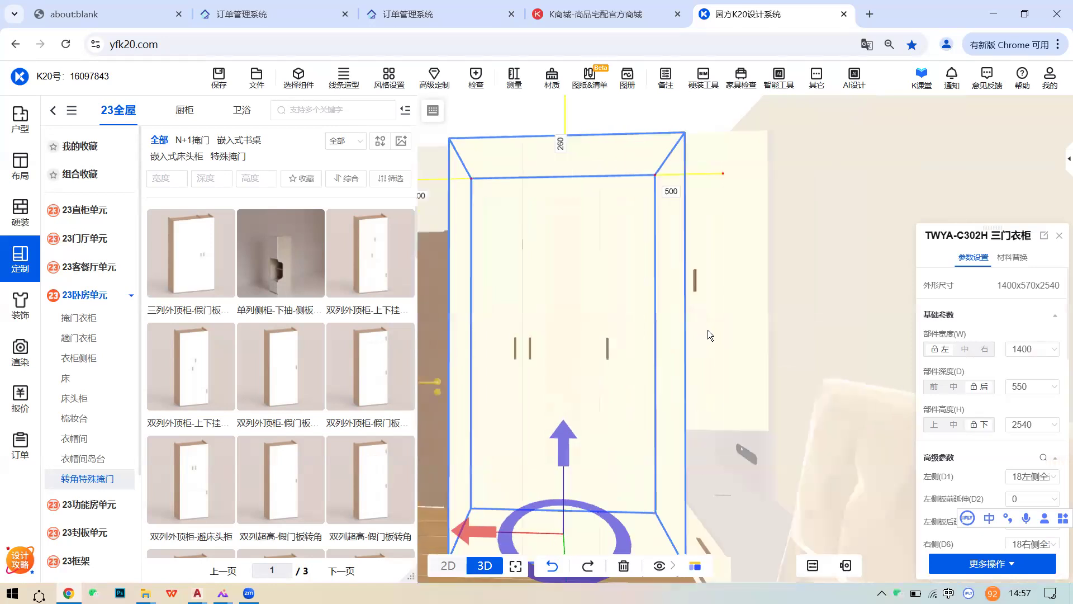
{"action": "right_click_drag", "start_coordinate": [624, 321], "coordinate": [670, 328]}
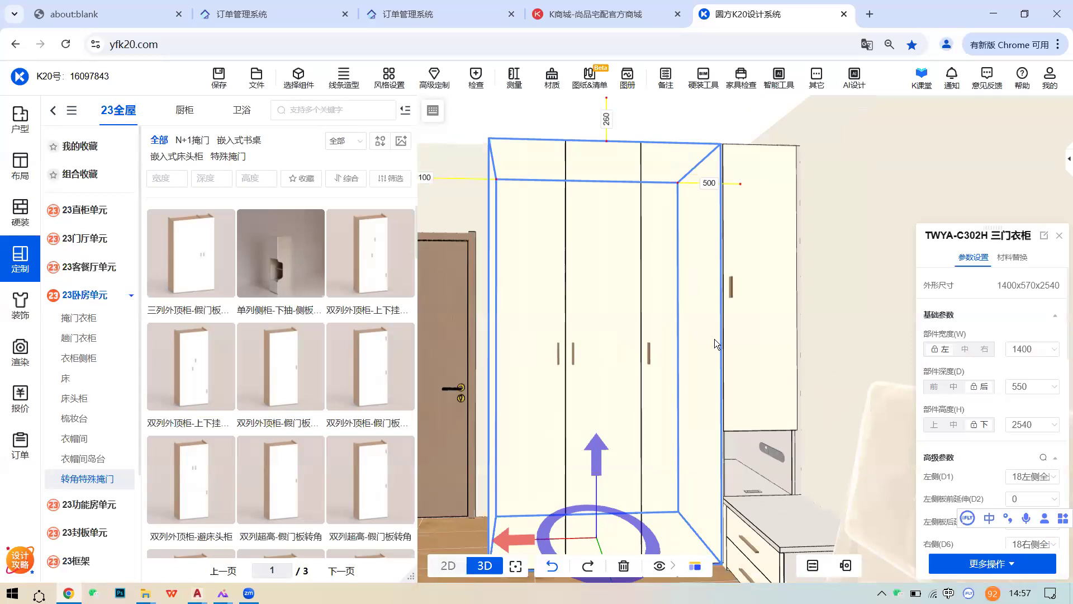
{"action": "right_click_drag", "start_coordinate": [800, 347], "coordinate": [750, 357]}
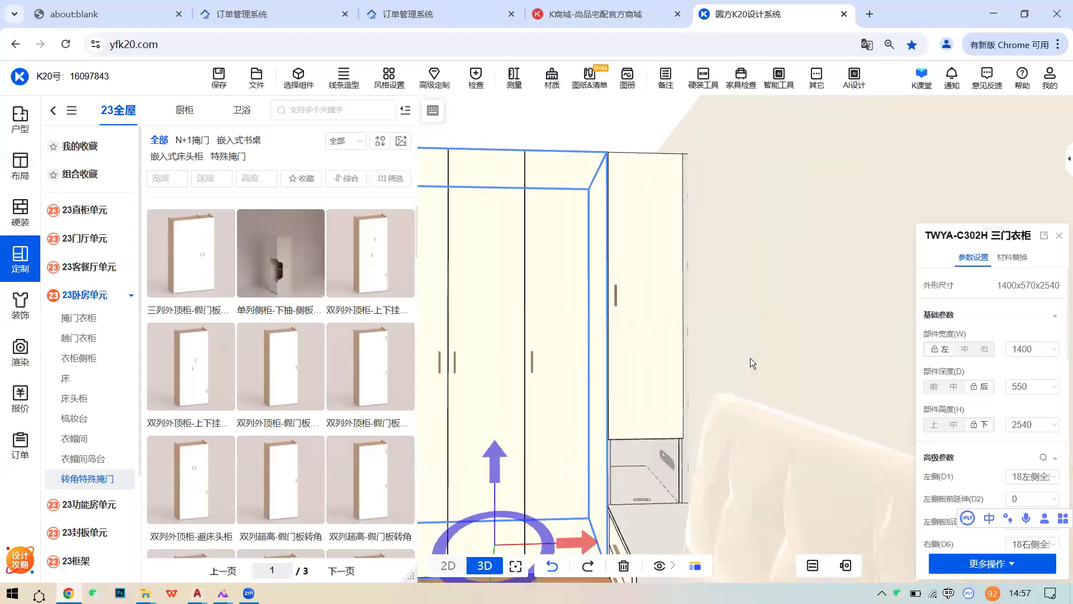
{"action": "scroll", "coordinate": [675, 451], "scroll_direction": "down", "scroll_amount": 2}
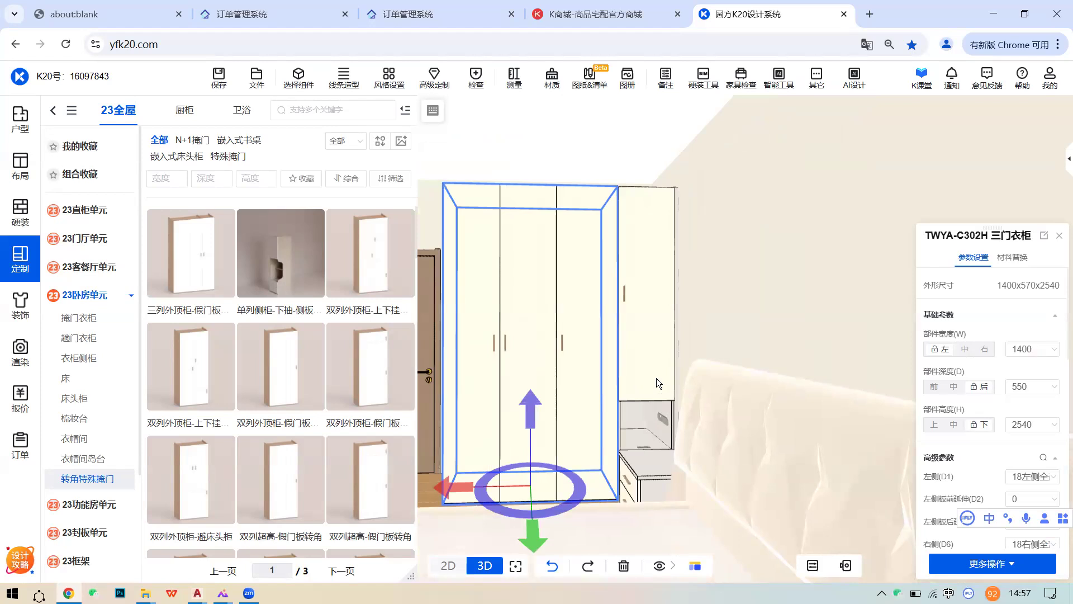
- Select the narrow side cabinet beside the wardrobe and frame its top
{"action": "left_click", "coordinate": [656, 378]}
{"action": "scroll", "coordinate": [660, 379], "scroll_direction": "up", "scroll_amount": 3}
{"action": "mouse_move", "coordinate": [616, 365]}
{"action": "right_mouse_down"}
{"action": "mouse_move", "coordinate": [598, 371]}
{"action": "mouse_move", "coordinate": [618, 376]}
{"action": "right_mouse_up"}
{"action": "scroll", "coordinate": [598, 380], "scroll_direction": "up", "scroll_amount": 2}
{"action": "scroll", "coordinate": [597, 396], "scroll_direction": "down", "scroll_amount": 2}
{"action": "scroll", "coordinate": [621, 374], "scroll_direction": "down", "scroll_amount": 2}
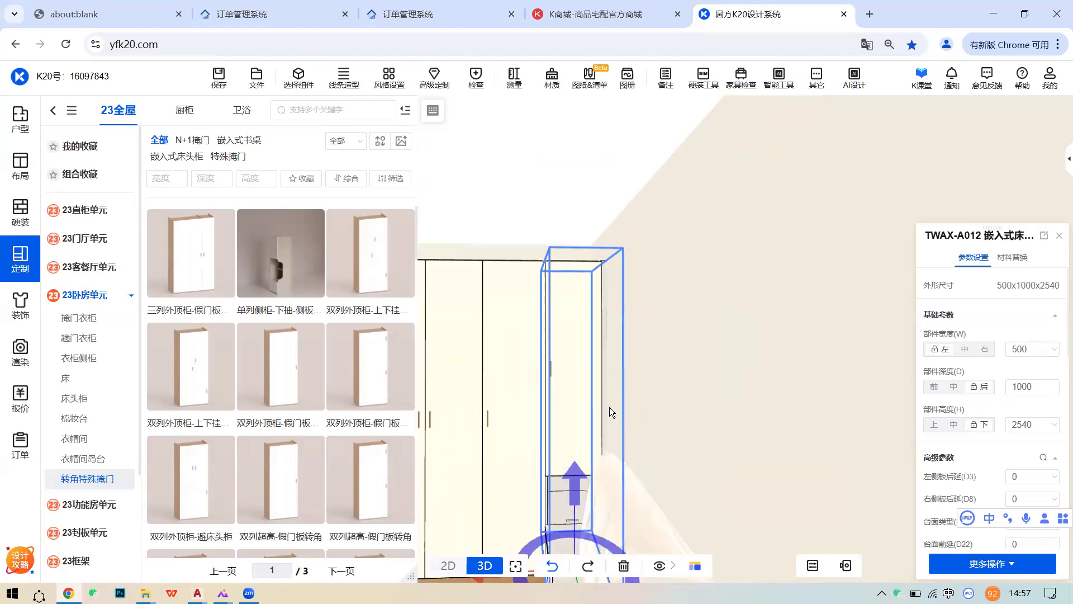
- Frame the side cabinet, open all its doors to view the shelves, then close them
{"action": "scroll", "coordinate": [659, 369], "scroll_direction": "up", "scroll_amount": 2}
{"action": "scroll", "coordinate": [676, 408], "scroll_direction": "up", "scroll_amount": 1}
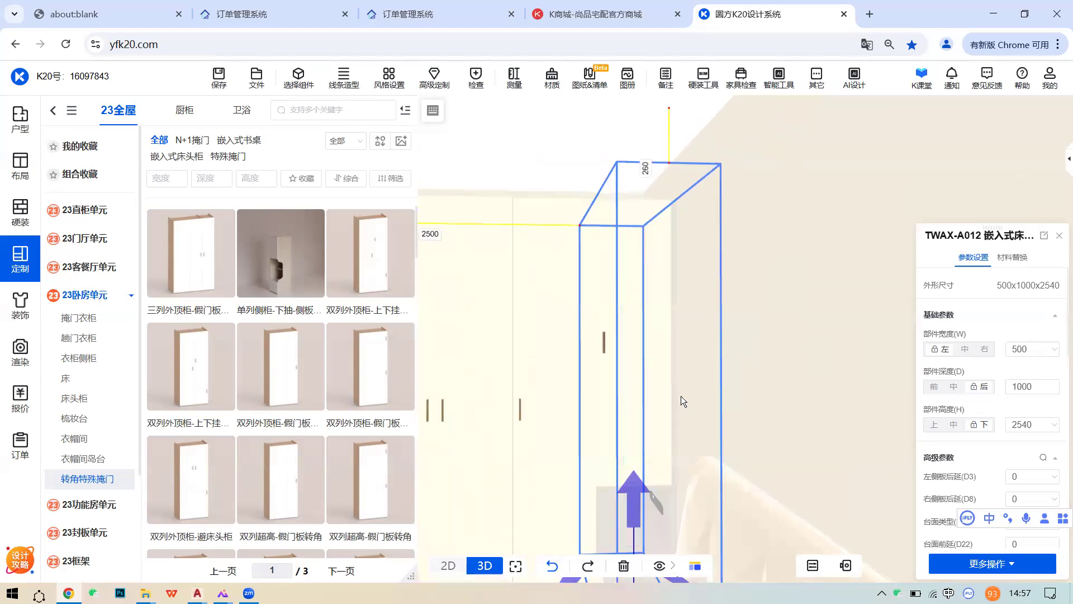
{"action": "scroll", "coordinate": [1032, 442], "scroll_direction": "down", "scroll_amount": 6}
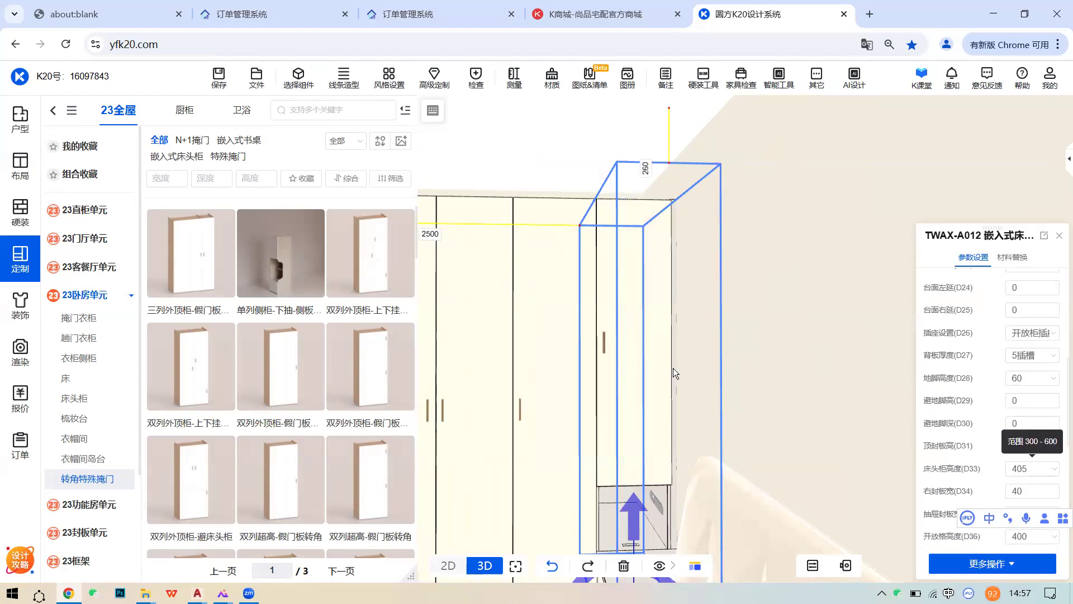
{"action": "scroll", "coordinate": [658, 341], "scroll_direction": "up", "scroll_amount": 3}
{"action": "middle_click_drag", "start_coordinate": [662, 274], "coordinate": [592, 374]}
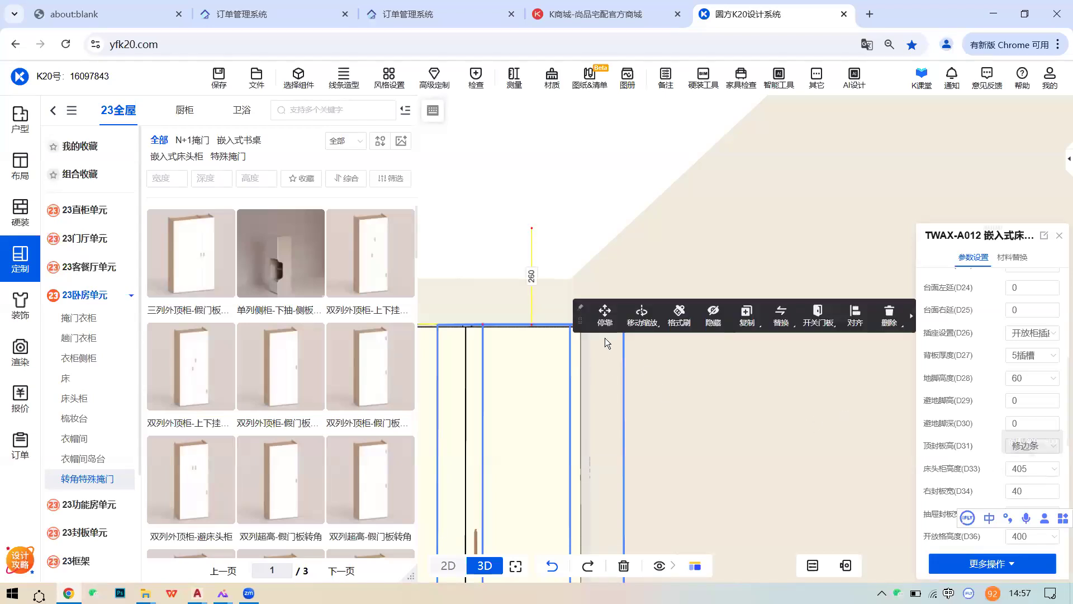
{"action": "scroll", "coordinate": [604, 338], "scroll_direction": "down", "scroll_amount": 2}
{"action": "middle_click_drag", "start_coordinate": [531, 403], "coordinate": [529, 333]}
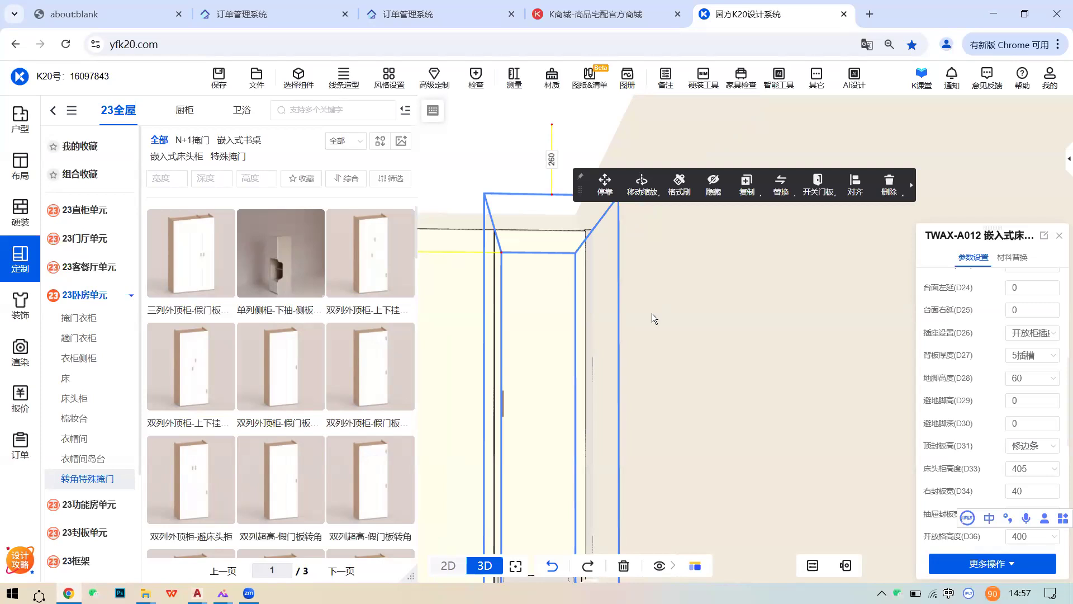
{"action": "left_click", "coordinate": [817, 191]}
{"action": "left_click", "coordinate": [830, 213]}
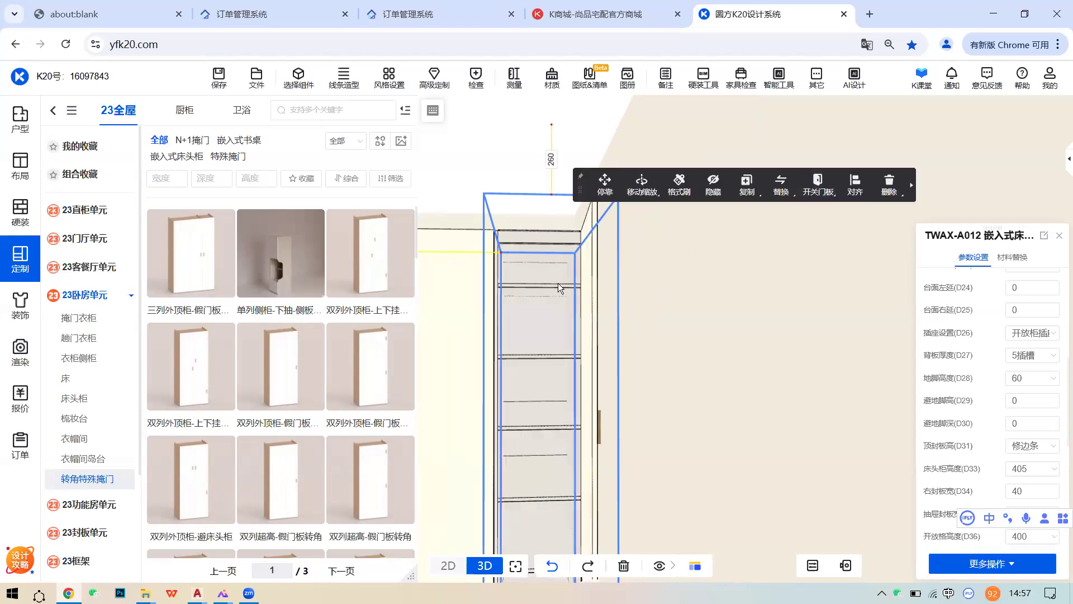
{"action": "left_click", "coordinate": [817, 185]}
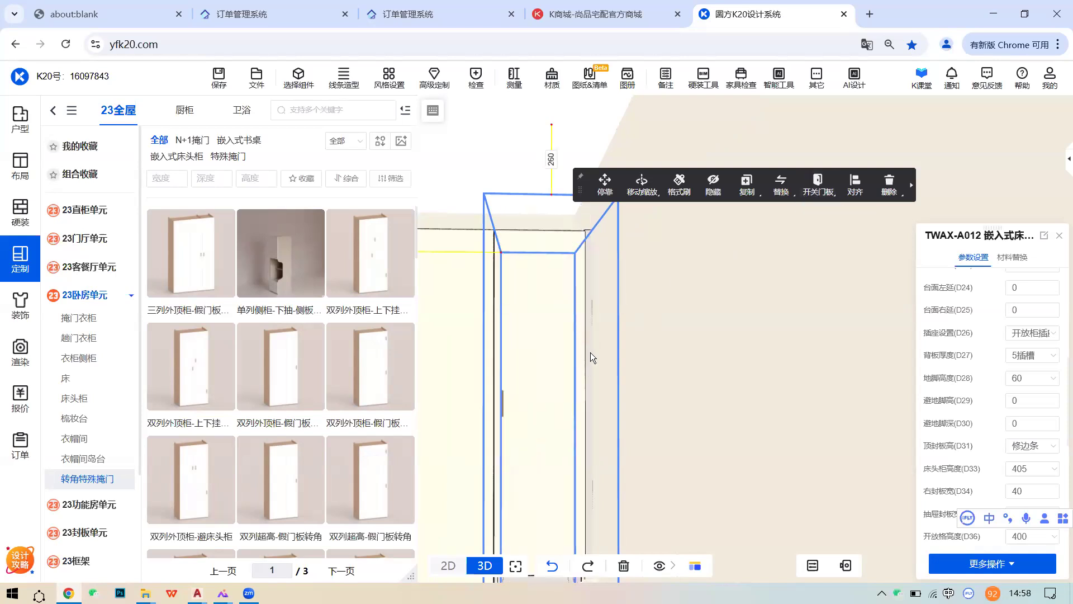
- Orbit the room toward the bed and window, then return to the custom-furniture overview
{"action": "scroll", "coordinate": [602, 345], "scroll_direction": "down", "scroll_amount": 2}
{"action": "right_click_drag", "start_coordinate": [583, 341], "coordinate": [554, 344]}
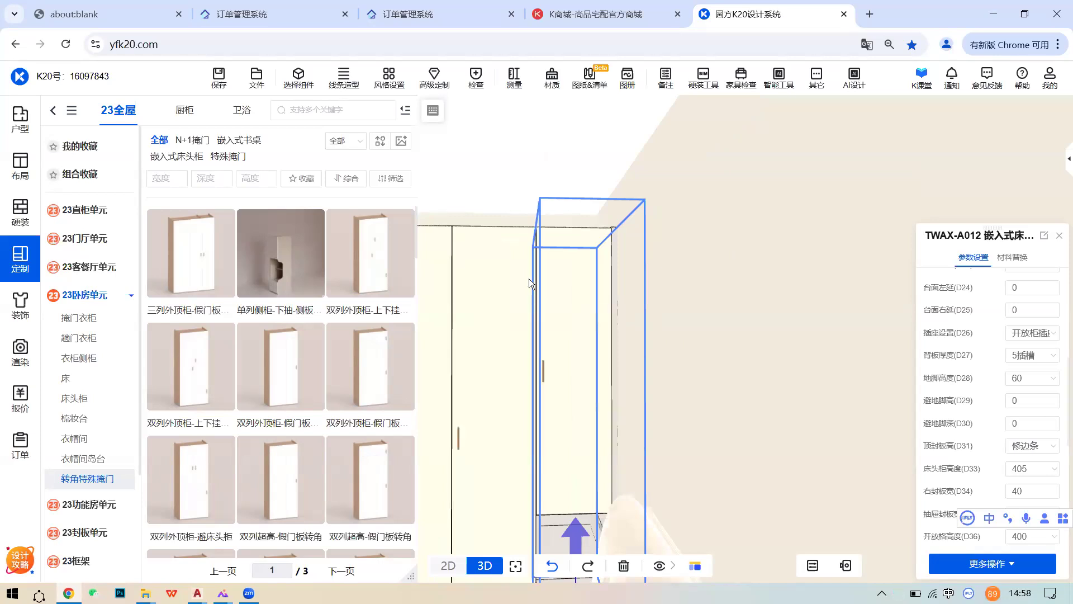
{"action": "scroll", "coordinate": [528, 279], "scroll_direction": "down", "scroll_amount": 4}
{"action": "middle_click_drag", "start_coordinate": [711, 307], "coordinate": [786, 324]}
{"action": "scroll", "coordinate": [838, 318], "scroll_direction": "up", "scroll_amount": 2}
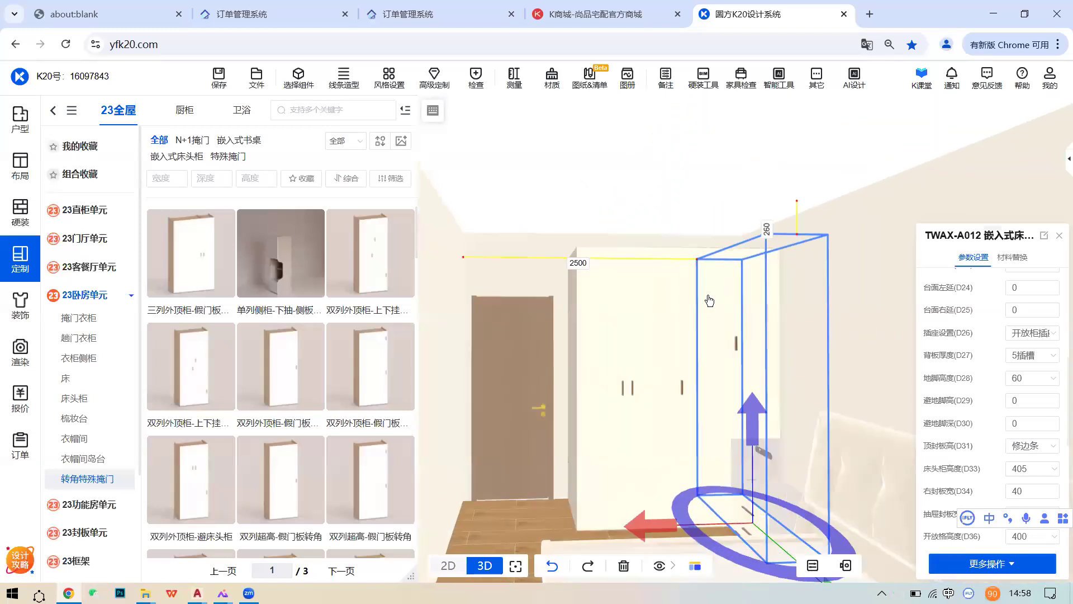
{"action": "right_click_drag", "start_coordinate": [524, 287], "coordinate": [648, 349]}
{"action": "scroll", "coordinate": [648, 349], "scroll_direction": "down", "scroll_amount": 2}
{"action": "right_click_drag", "start_coordinate": [503, 303], "coordinate": [619, 357]}
{"action": "middle_click_drag", "start_coordinate": [619, 356], "coordinate": [639, 362]}
{"action": "middle_click_drag", "start_coordinate": [738, 411], "coordinate": [662, 386]}
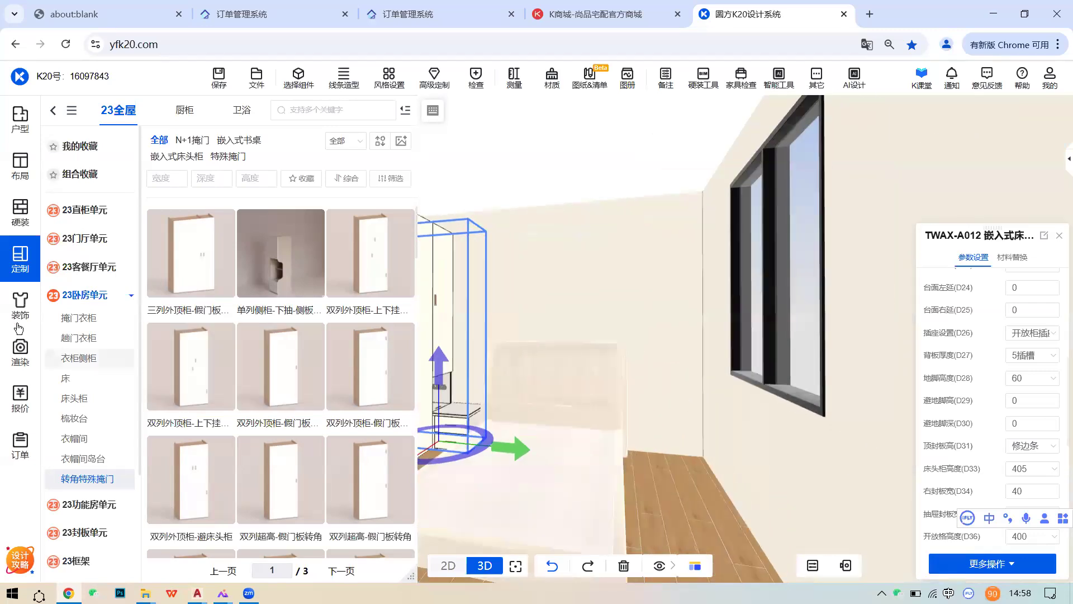
{"action": "left_click", "coordinate": [23, 267]}
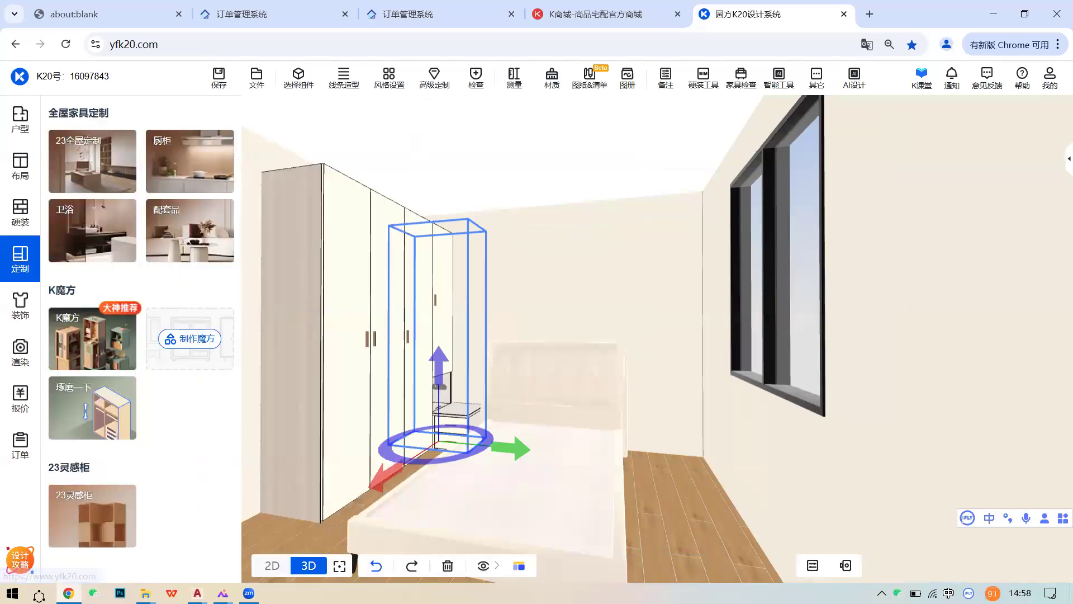
- Dismiss the battery popup and open the whole-house catalog's 23功能房单元 bookcases
{"action": "left_click", "coordinate": [915, 593]}
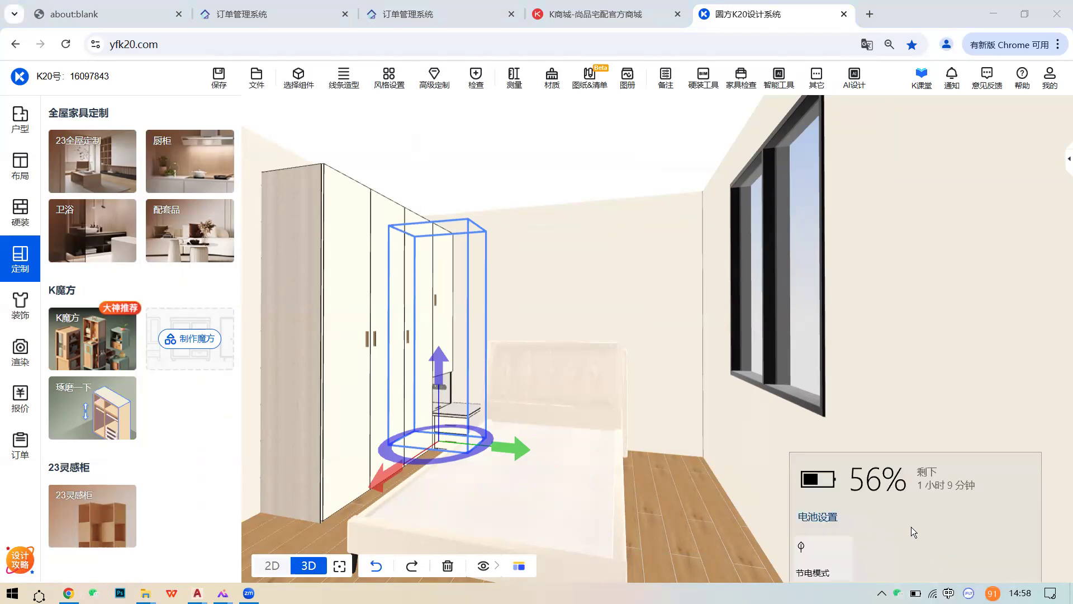
{"action": "left_click", "coordinate": [666, 492]}
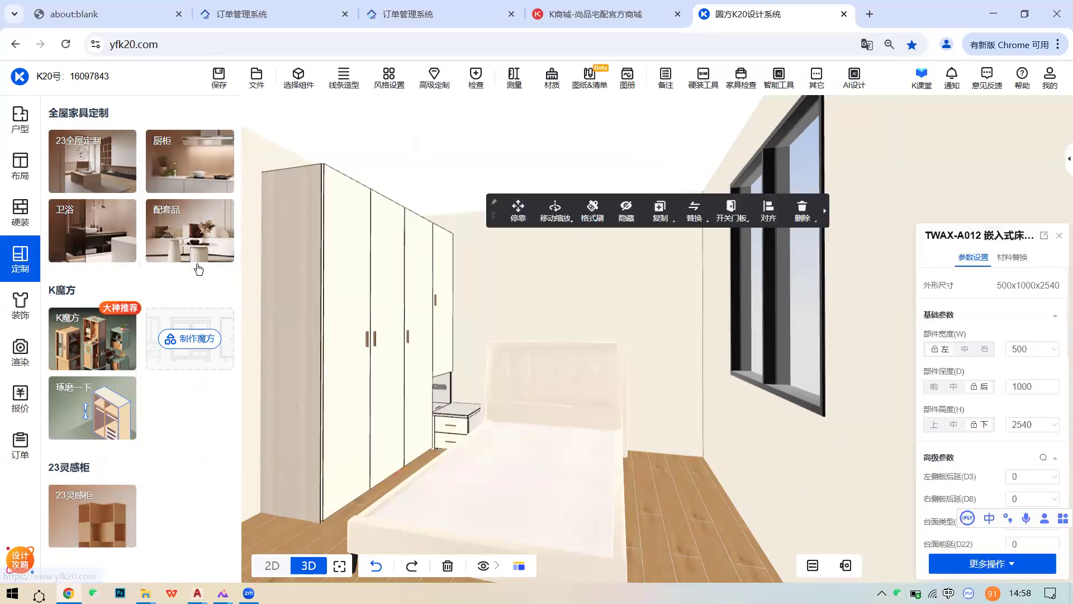
{"action": "left_click", "coordinate": [94, 150]}
{"action": "scroll", "coordinate": [92, 360], "scroll_direction": "down", "scroll_amount": 2}
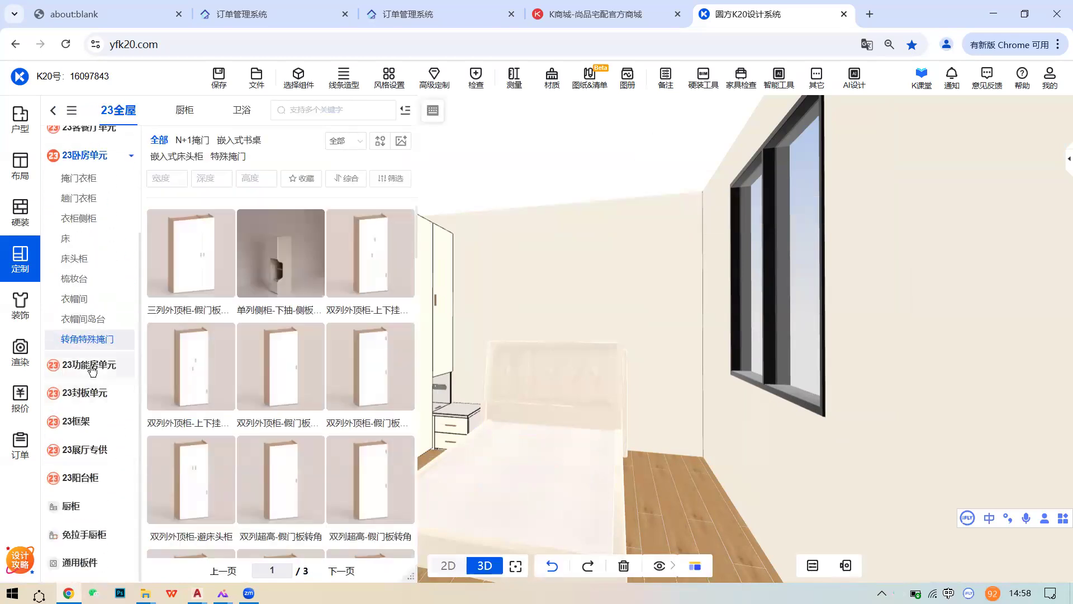
{"action": "left_click", "coordinate": [89, 366]}
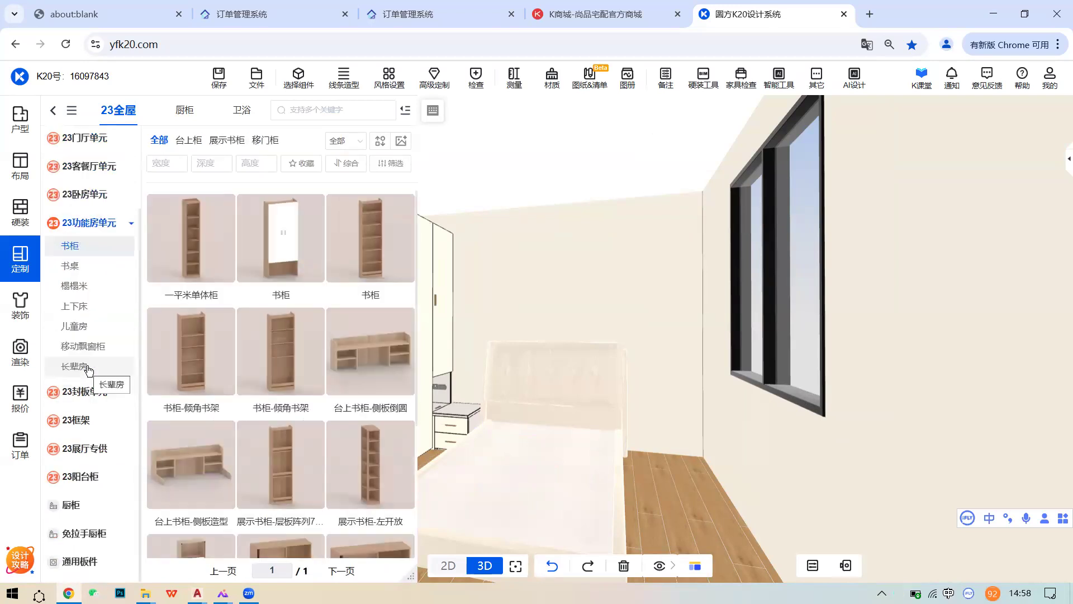
- List the 书桌 desks of the 23功能房单元 functional-room unit in the catalog
{"action": "left_click", "coordinate": [87, 265]}
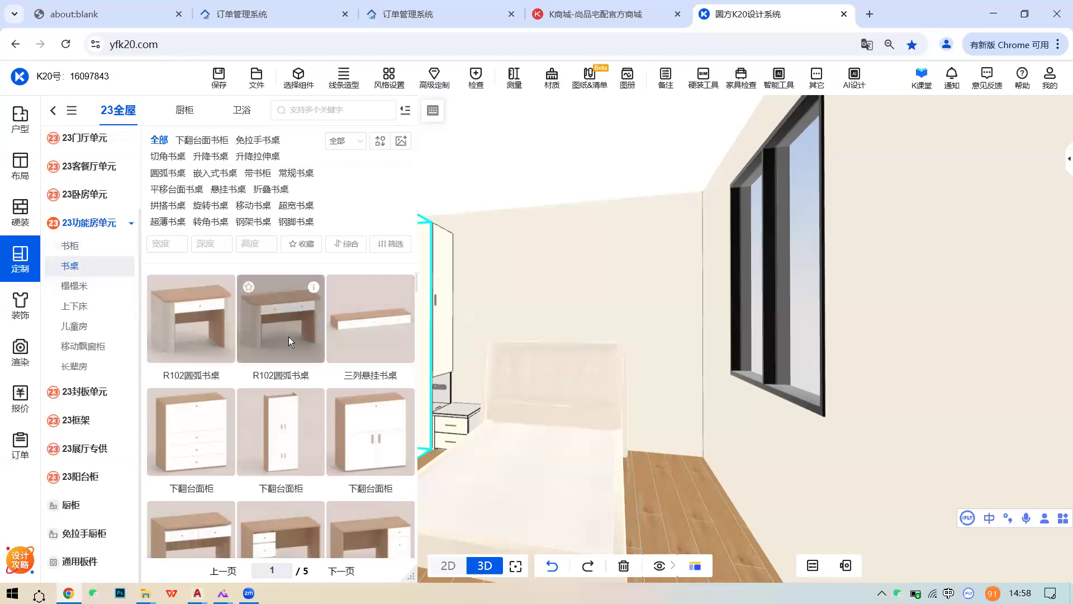
{"action": "scroll", "coordinate": [290, 337], "scroll_direction": "down", "scroll_amount": 4}
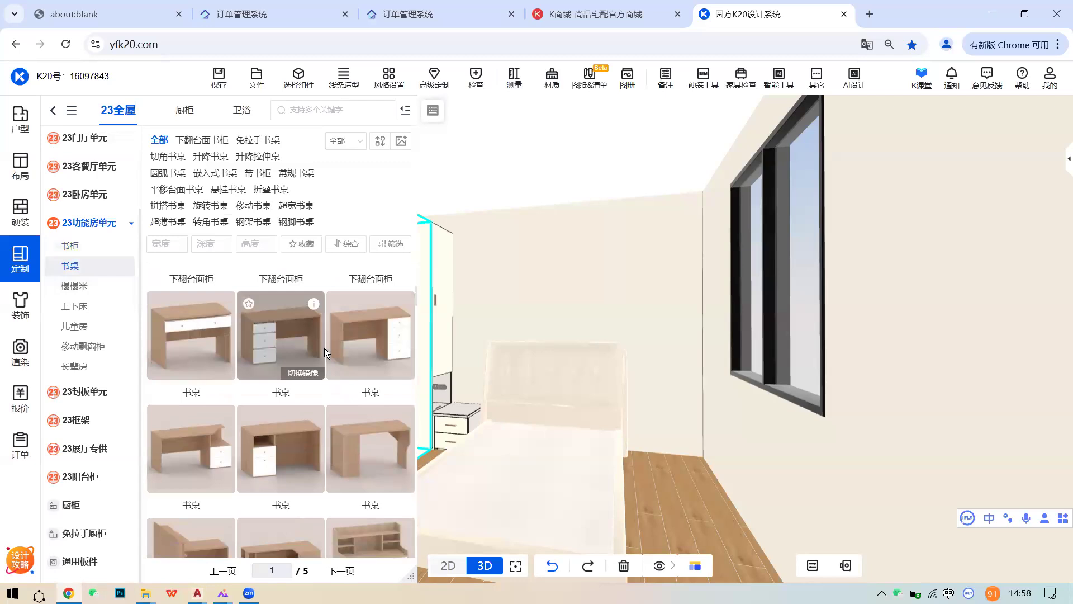
{"action": "scroll", "coordinate": [323, 357], "scroll_direction": "down", "scroll_amount": 1}
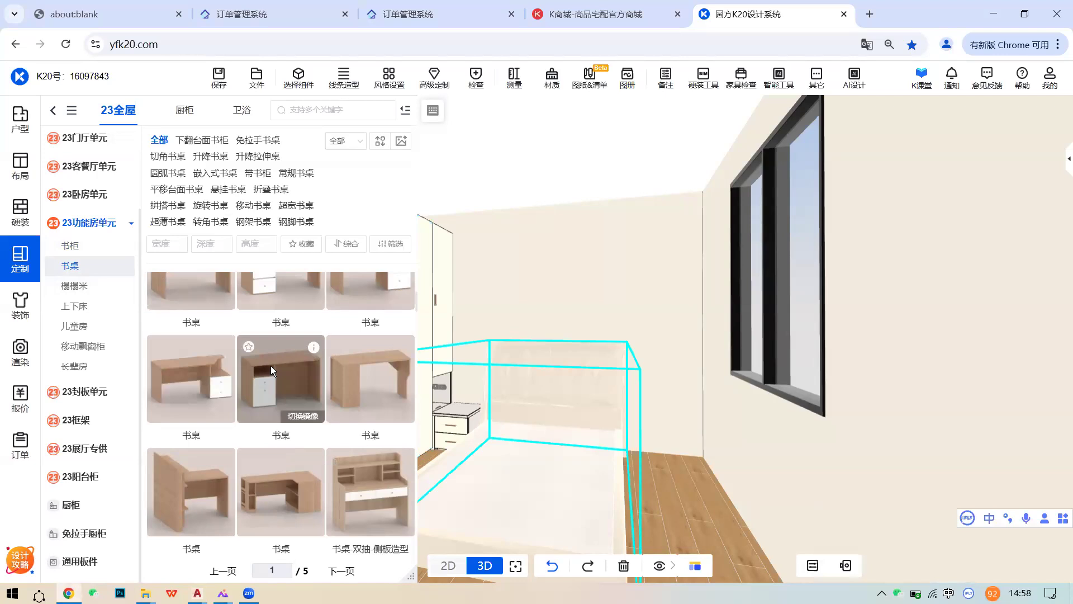
- Set the bed's gap to the bedside cabinet to 20 mm in the 2D plan
{"action": "left_click_drag", "start_coordinate": [808, 429], "coordinate": [521, 410]}
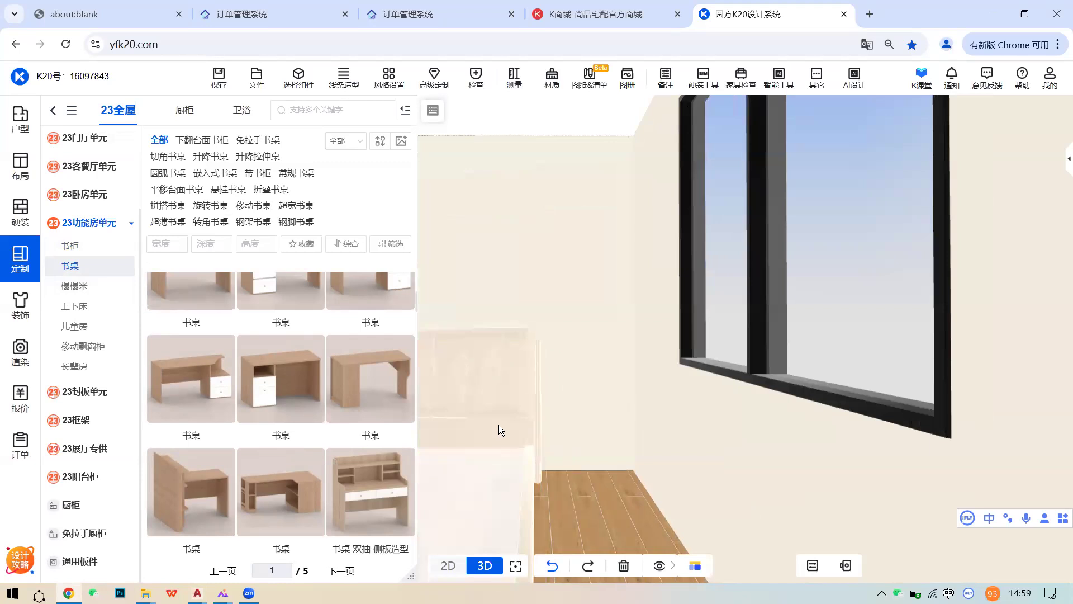
{"action": "left_click", "coordinate": [498, 425]}
{"action": "left_click", "coordinate": [448, 566]}
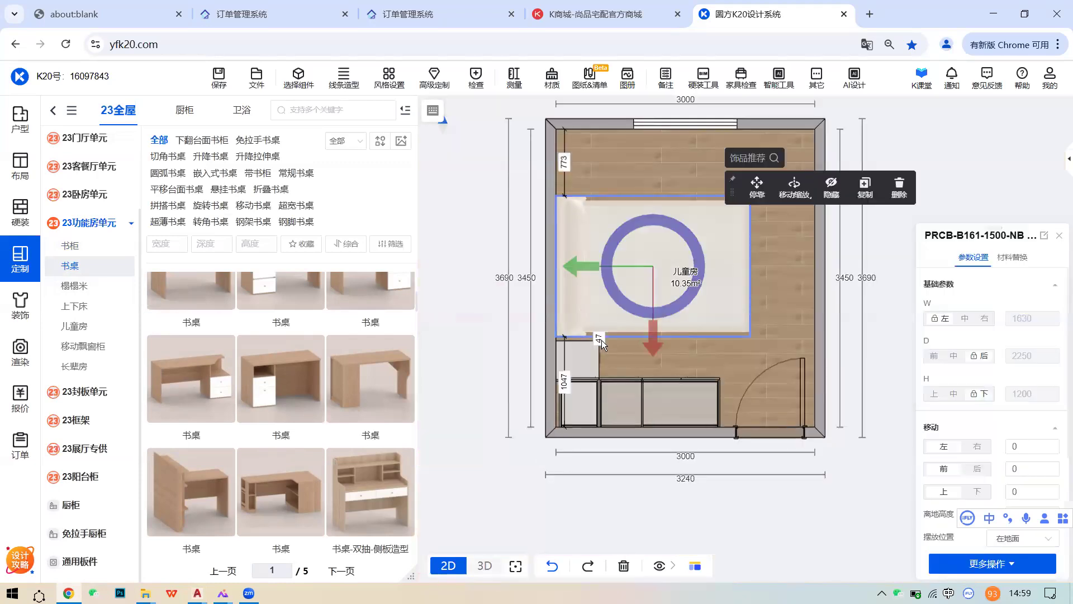
{"action": "left_click", "coordinate": [601, 340]}
{"action": "left_click", "coordinate": [662, 337]}
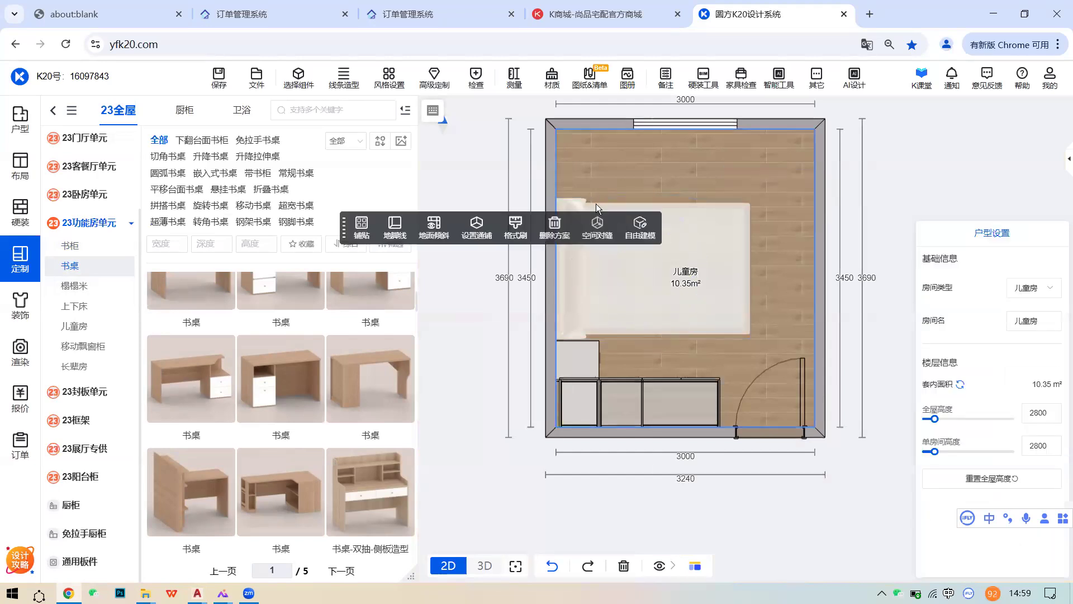
{"action": "left_click", "coordinate": [582, 203]}
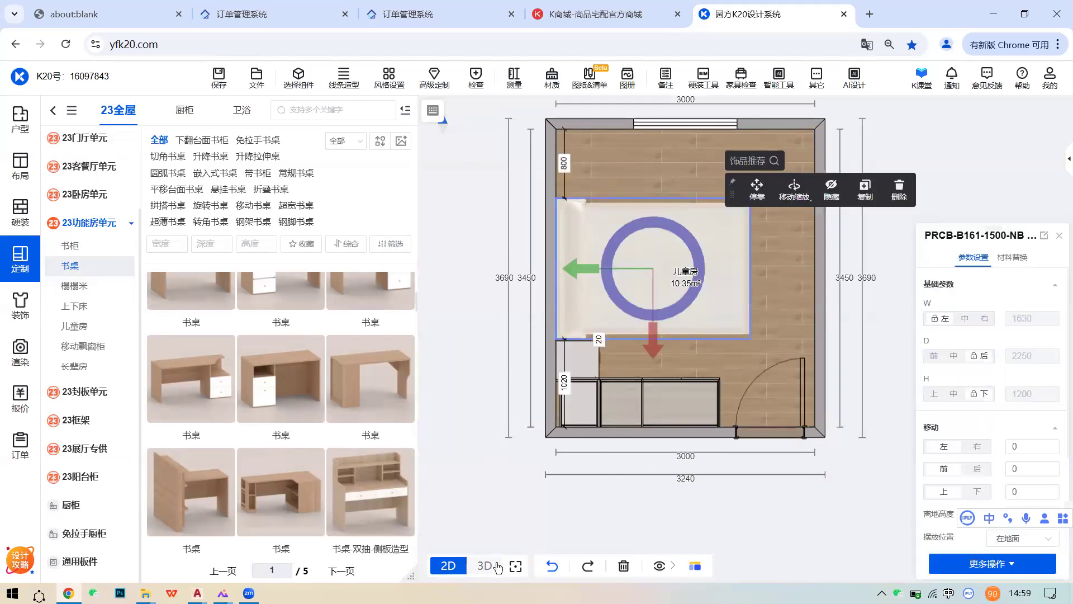
{"action": "left_click", "coordinate": [495, 567]}
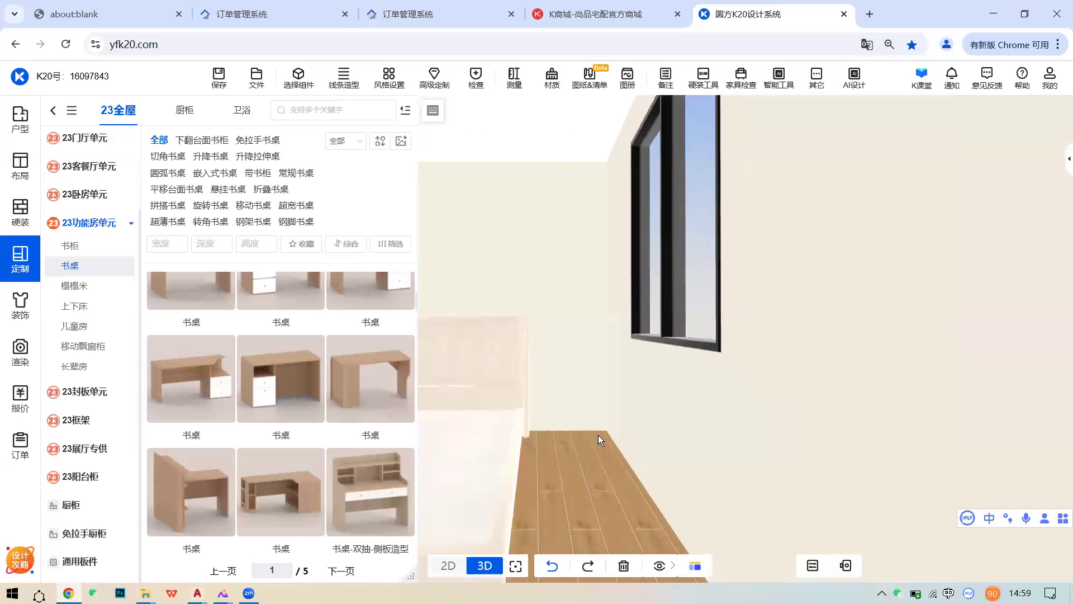
{"action": "scroll", "coordinate": [603, 433], "scroll_direction": "down", "scroll_amount": 2}
{"action": "scroll", "coordinate": [620, 420], "scroll_direction": "up", "scroll_amount": 5}
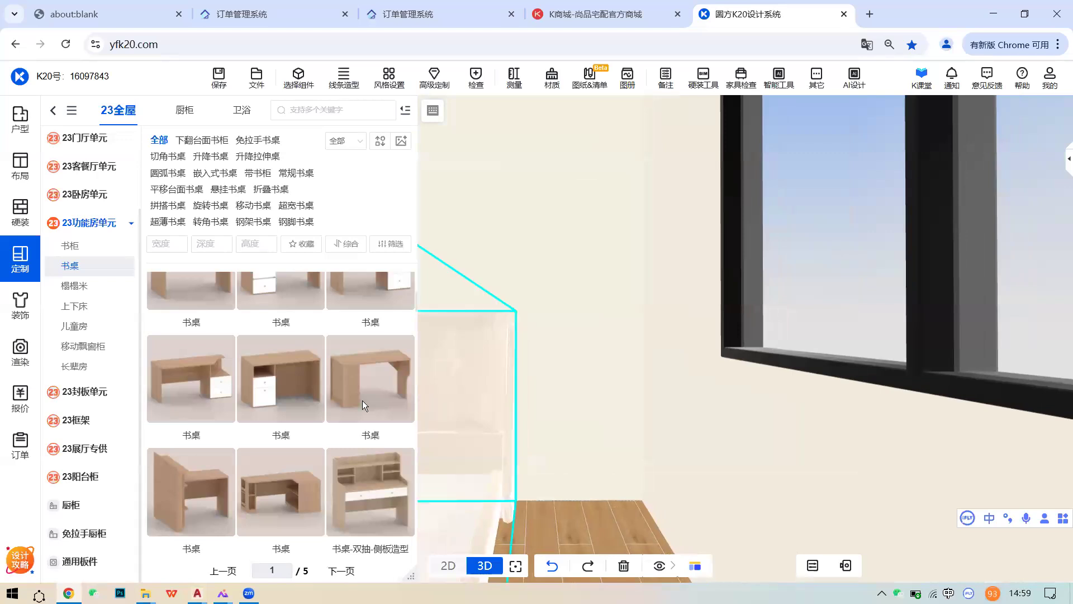
{"action": "scroll", "coordinate": [353, 398], "scroll_direction": "down", "scroll_amount": 3}
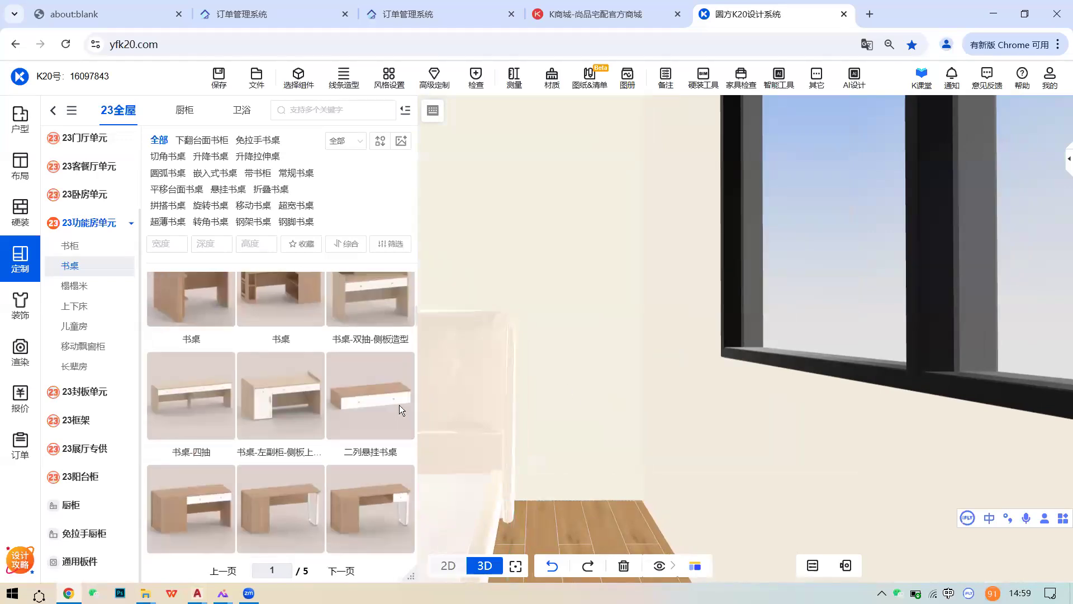
- Mount 二列悬挂书桌 on the wall beside the window with 部件宽度 800
{"action": "left_click", "coordinate": [374, 409]}
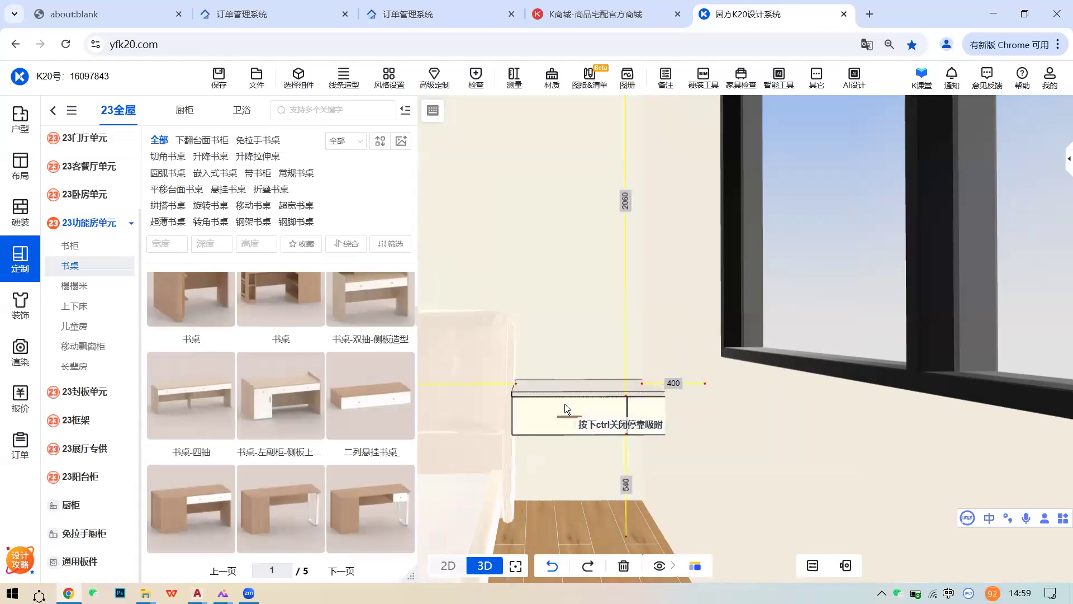
{"action": "left_click", "coordinate": [575, 396]}
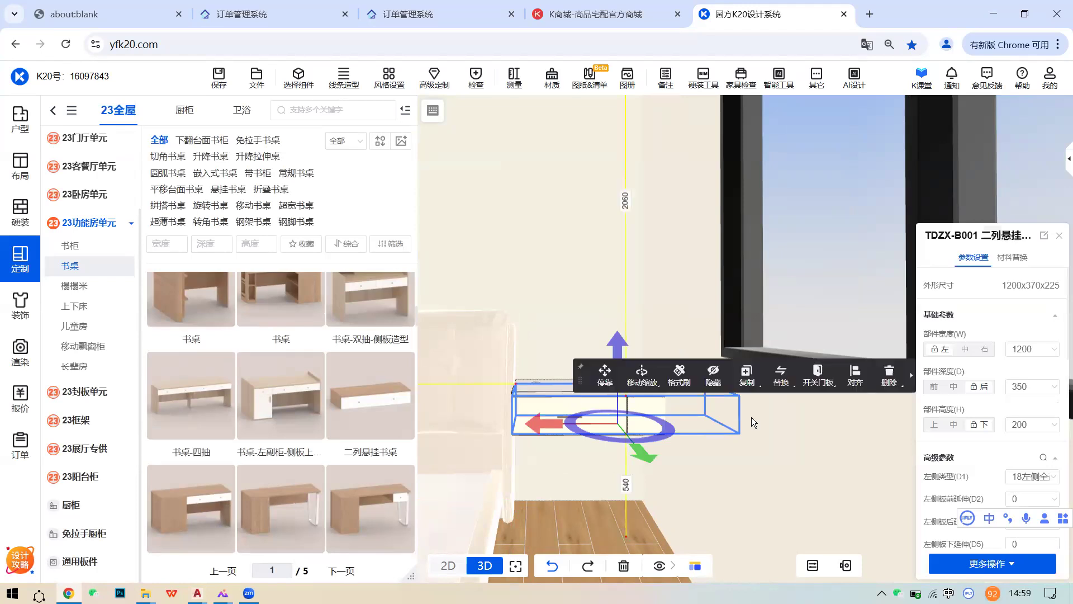
{"action": "left_click", "coordinate": [1033, 348]}
{"action": "type", "text": "8"}
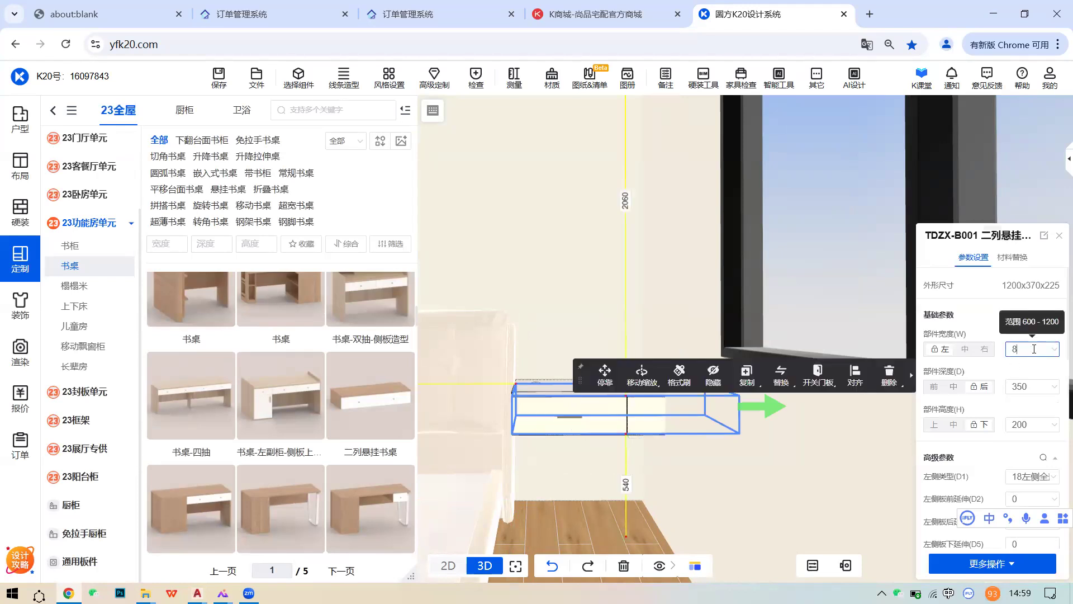
{"action": "key", "text": "Return"}
{"action": "left_click", "coordinate": [654, 295]}
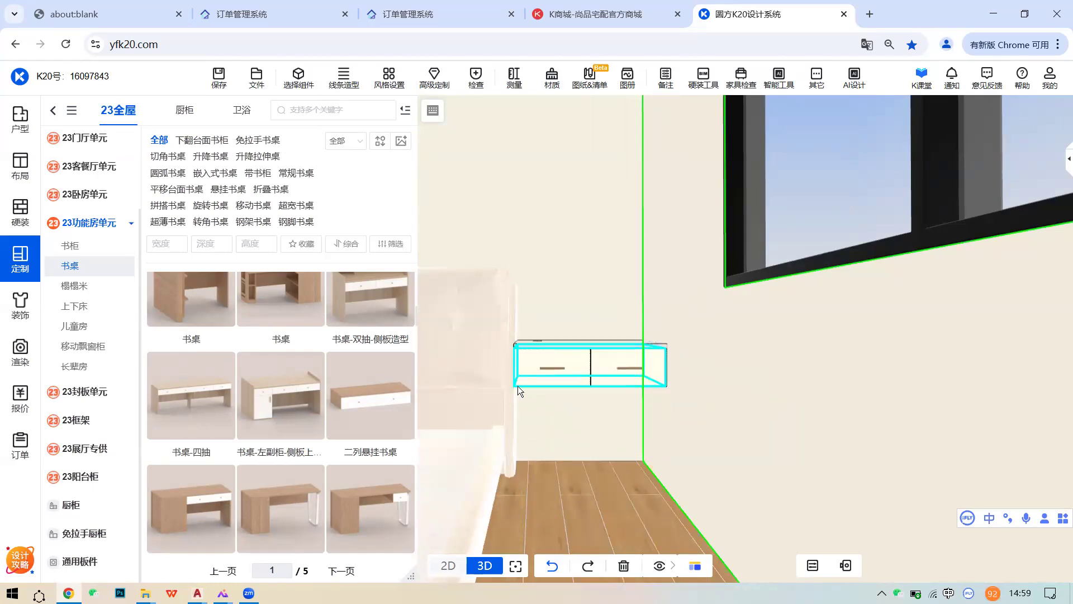
{"action": "scroll", "coordinate": [589, 361], "scroll_direction": "up", "scroll_amount": 2}
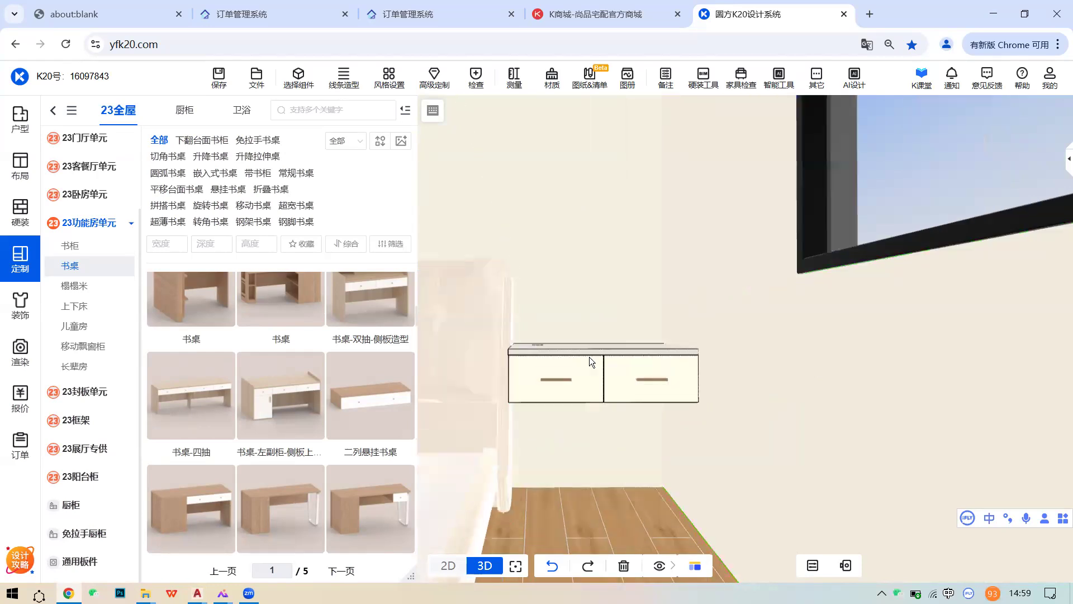
{"action": "scroll", "coordinate": [642, 385], "scroll_direction": "up", "scroll_amount": 3}
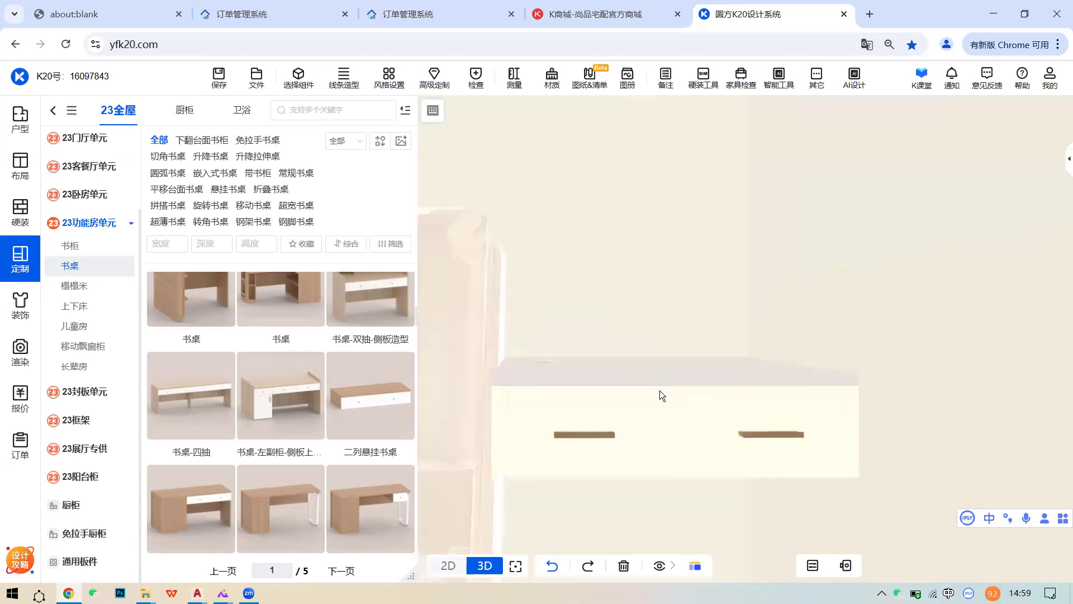
{"action": "scroll", "coordinate": [674, 407], "scroll_direction": "down", "scroll_amount": 5}
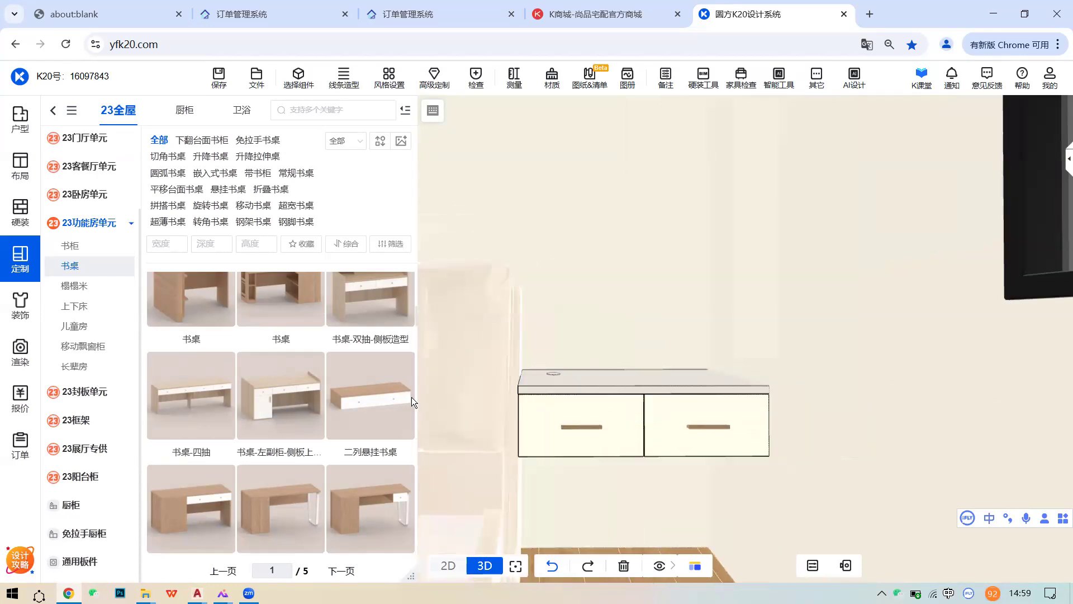
{"action": "left_click", "coordinate": [654, 408]}
{"action": "left_click", "coordinate": [672, 341]}
{"action": "scroll", "coordinate": [667, 380], "scroll_direction": "down", "scroll_amount": 3}
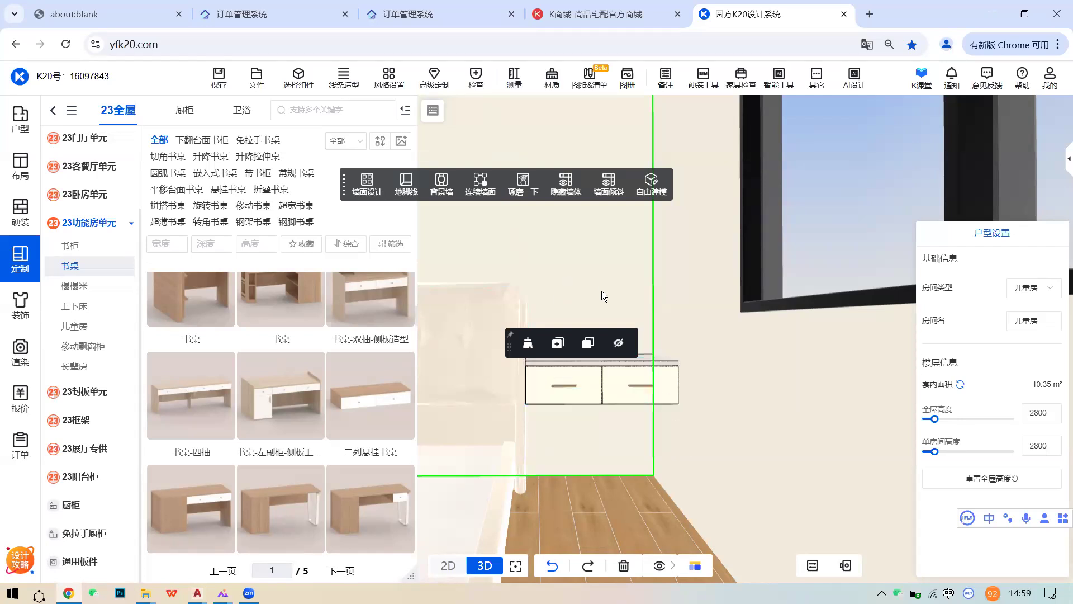
- Tilt the room view down toward the new desk and browse the desk list
{"action": "left_click_drag", "start_coordinate": [602, 290], "coordinate": [615, 363]}
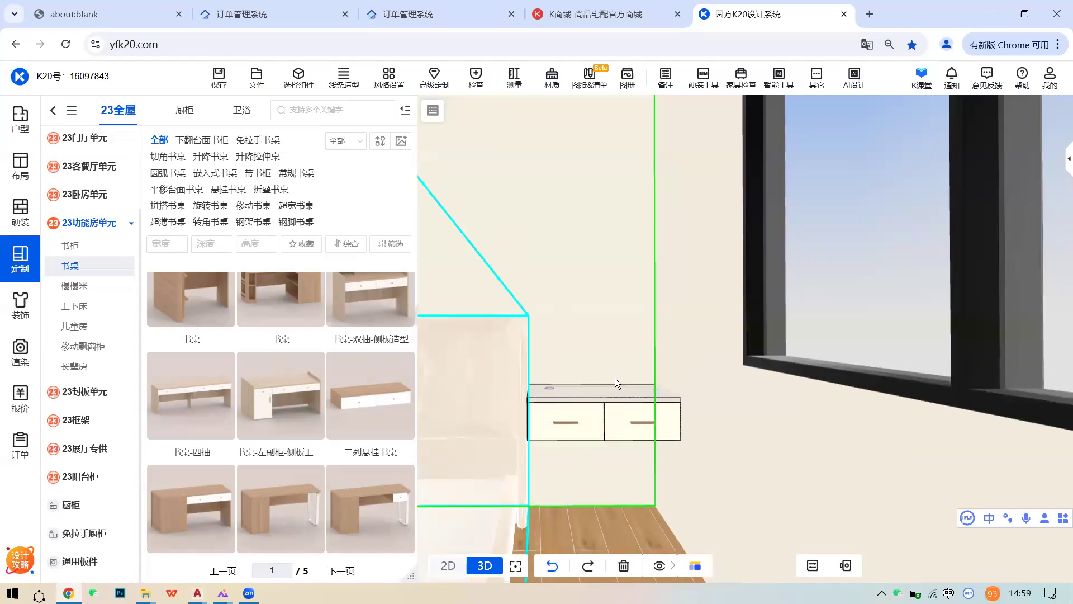
{"action": "middle_click_drag", "start_coordinate": [615, 378], "coordinate": [610, 385]}
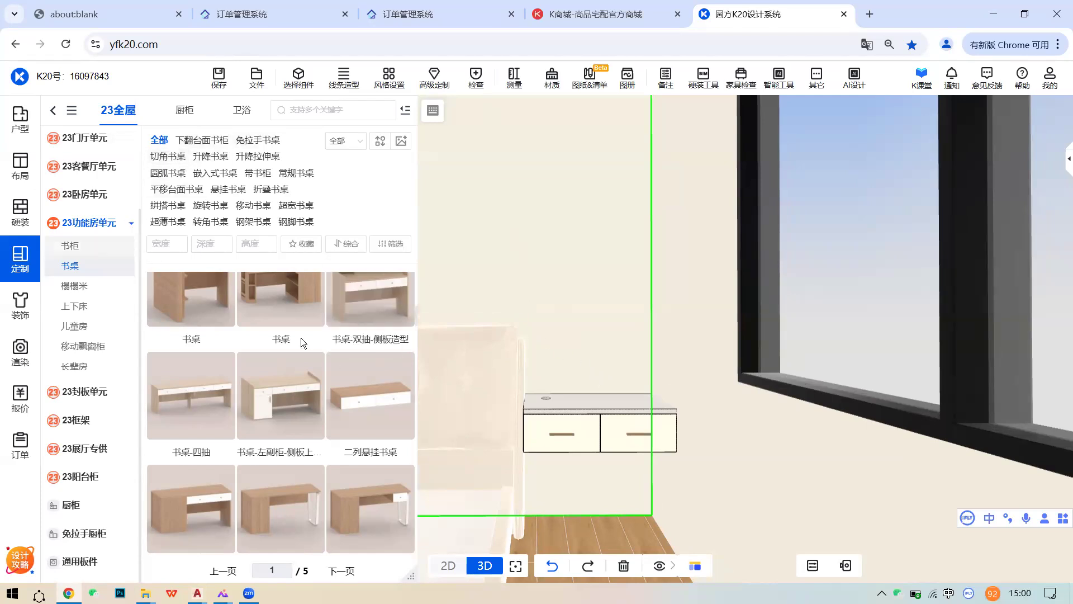
{"action": "scroll", "coordinate": [321, 366], "scroll_direction": "down", "scroll_amount": 5}
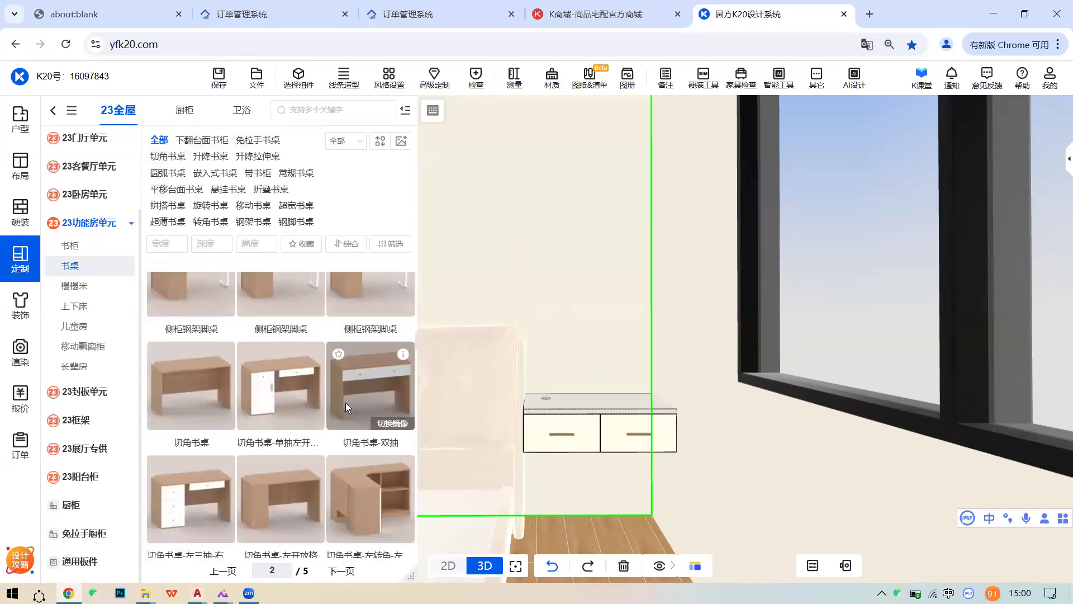
{"action": "scroll", "coordinate": [352, 401], "scroll_direction": "up", "scroll_amount": 5}
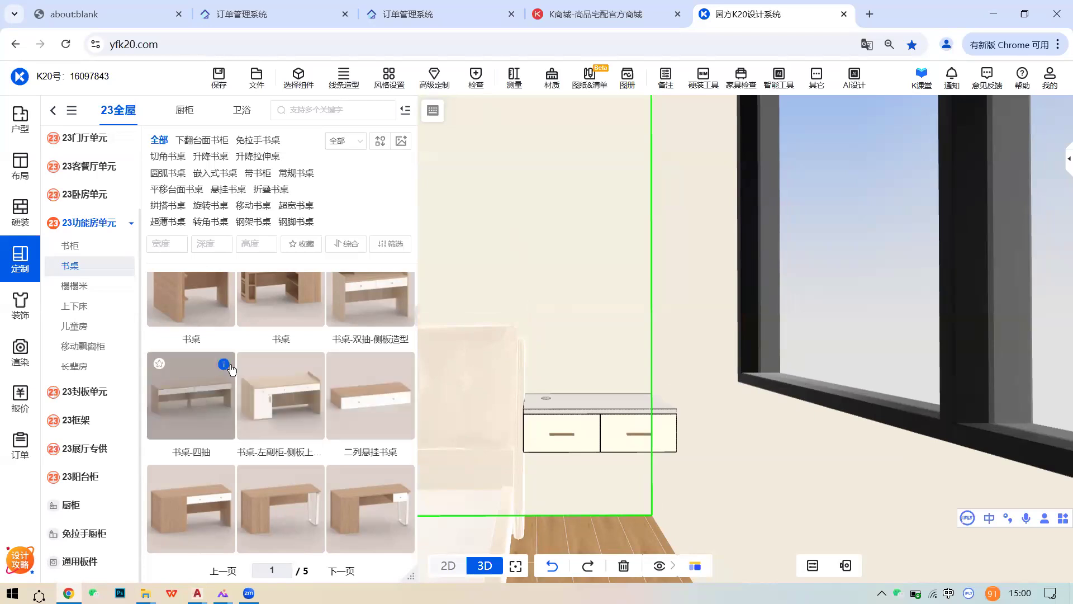
{"action": "mouse_move", "coordinate": [230, 368]}
- Open the 23卧房单元 wardrobe catalog, then the 23直柜单元 category
{"action": "scroll", "coordinate": [330, 387], "scroll_direction": "up", "scroll_amount": 2}
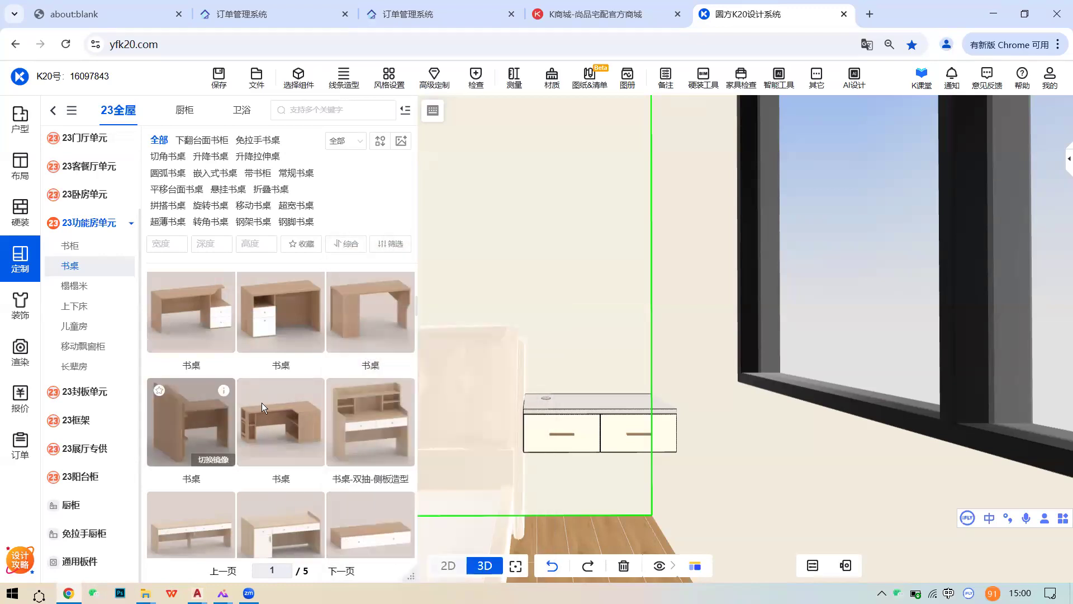
{"action": "scroll", "coordinate": [568, 392], "scroll_direction": "down", "scroll_amount": 5}
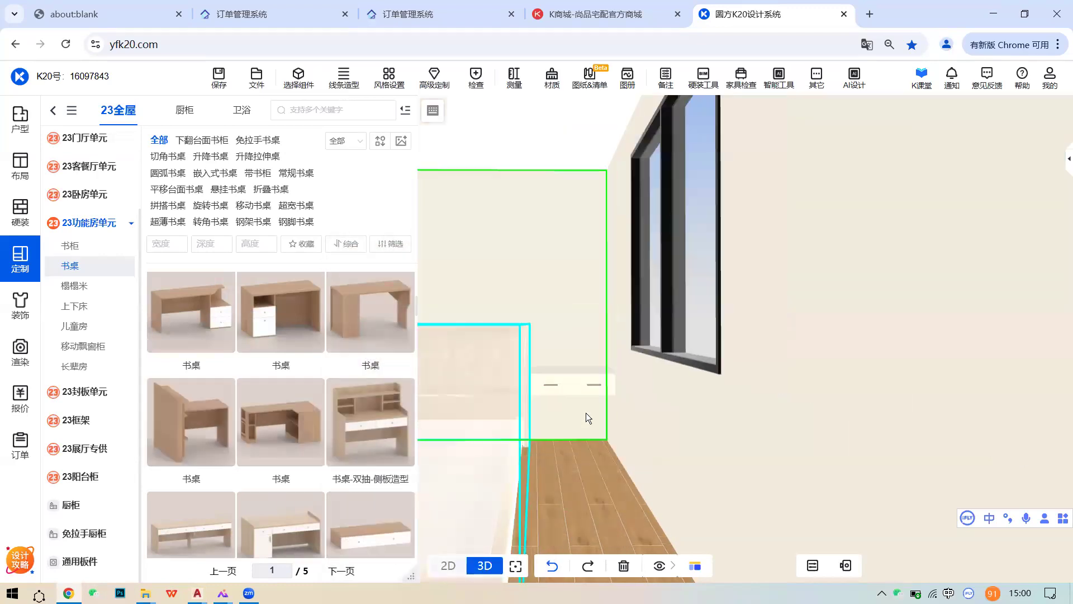
{"action": "left_click", "coordinate": [91, 198]}
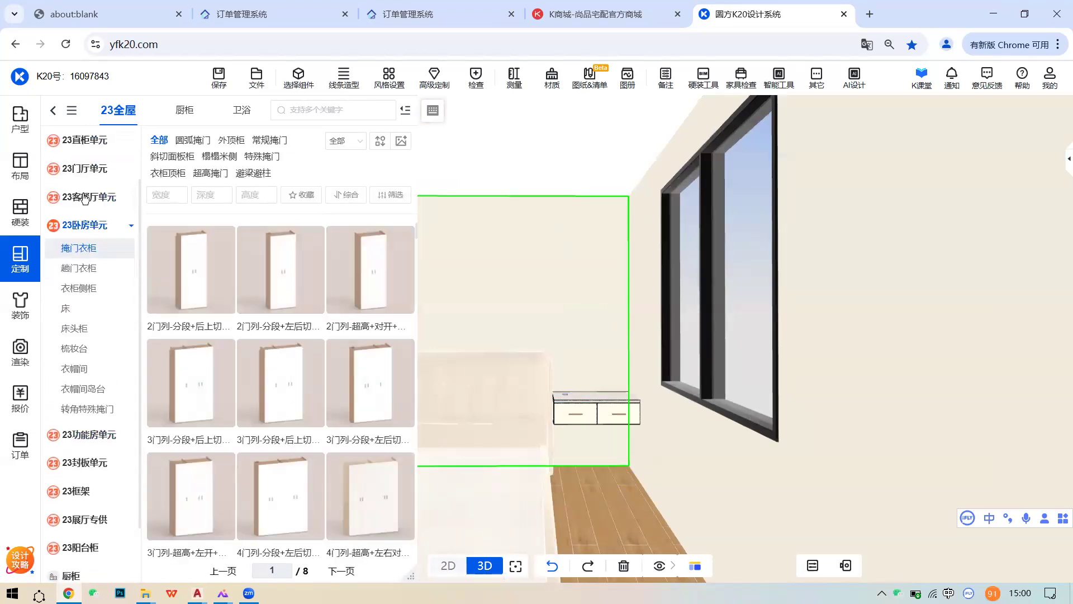
{"action": "left_click", "coordinate": [84, 139]}
- Try a 三列-拼板-吊柜 wall cabinet above the desk, then delete it
{"action": "left_click", "coordinate": [71, 183]}
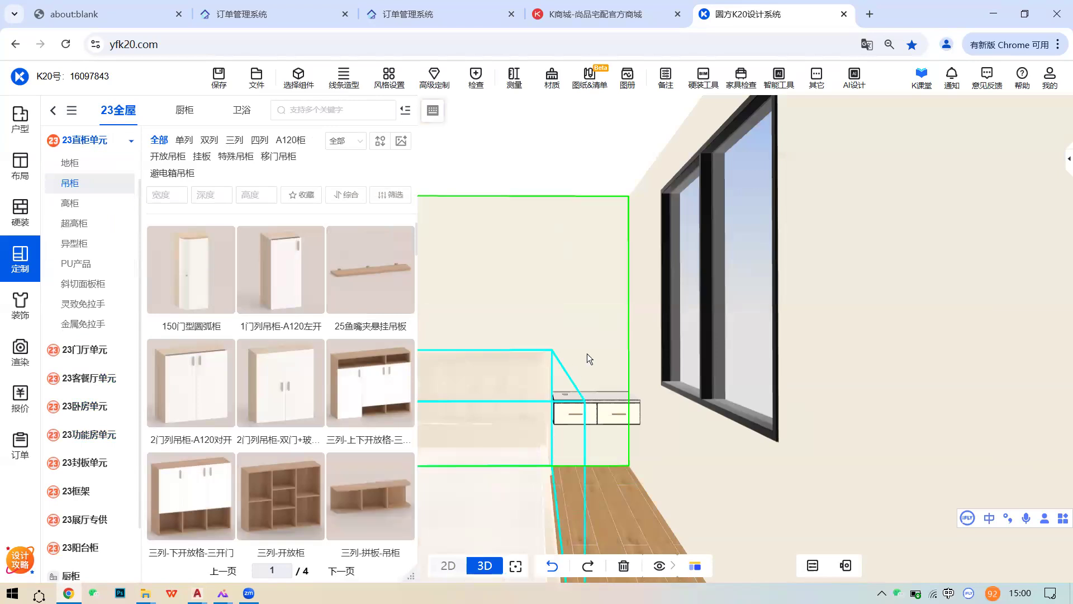
{"action": "left_click_drag", "start_coordinate": [349, 475], "coordinate": [594, 304]}
{"action": "left_click", "coordinate": [1038, 346]}
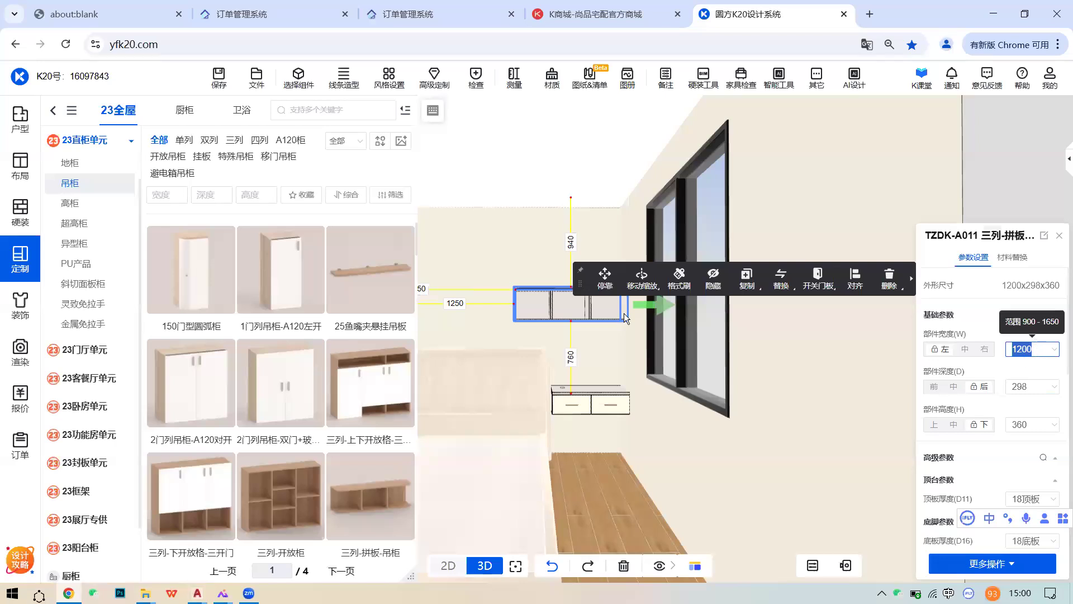
{"action": "scroll", "coordinate": [309, 385], "scroll_direction": "down", "scroll_amount": 5}
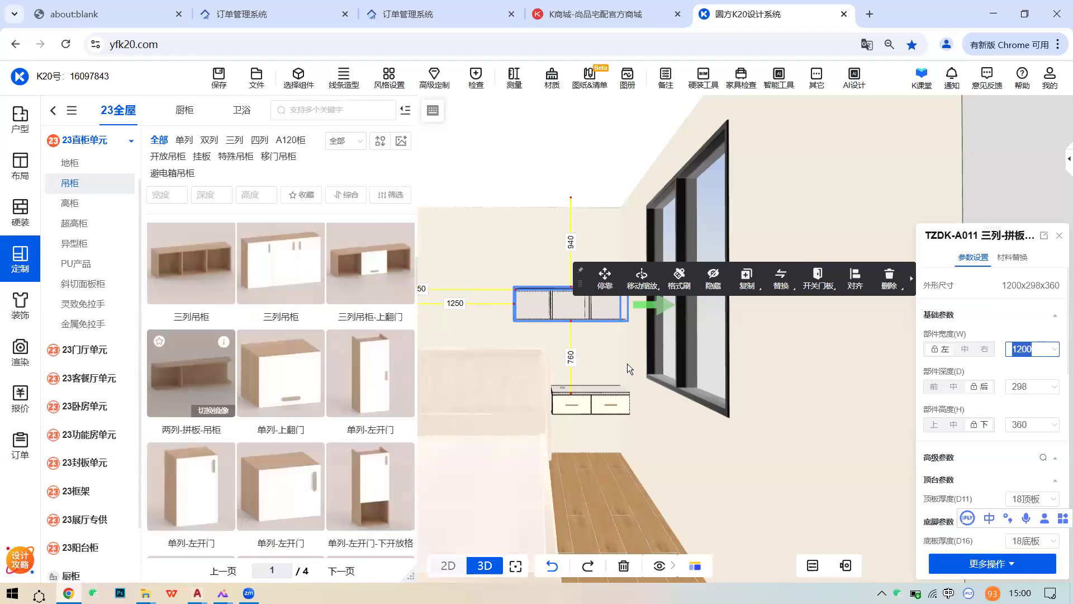
{"action": "left_click", "coordinate": [889, 276]}
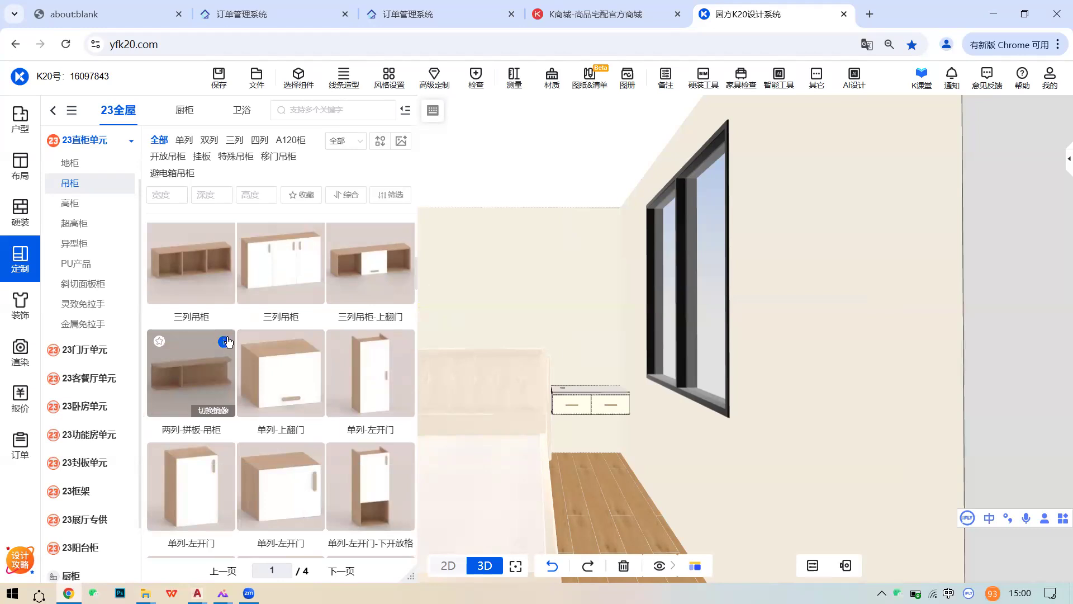
- Place a 两列-拼板-吊柜 wall cabinet above the desk and set its width to 800
{"action": "left_click", "coordinate": [189, 368]}
{"action": "left_click", "coordinate": [585, 314]}
{"action": "left_click", "coordinate": [1028, 349]}
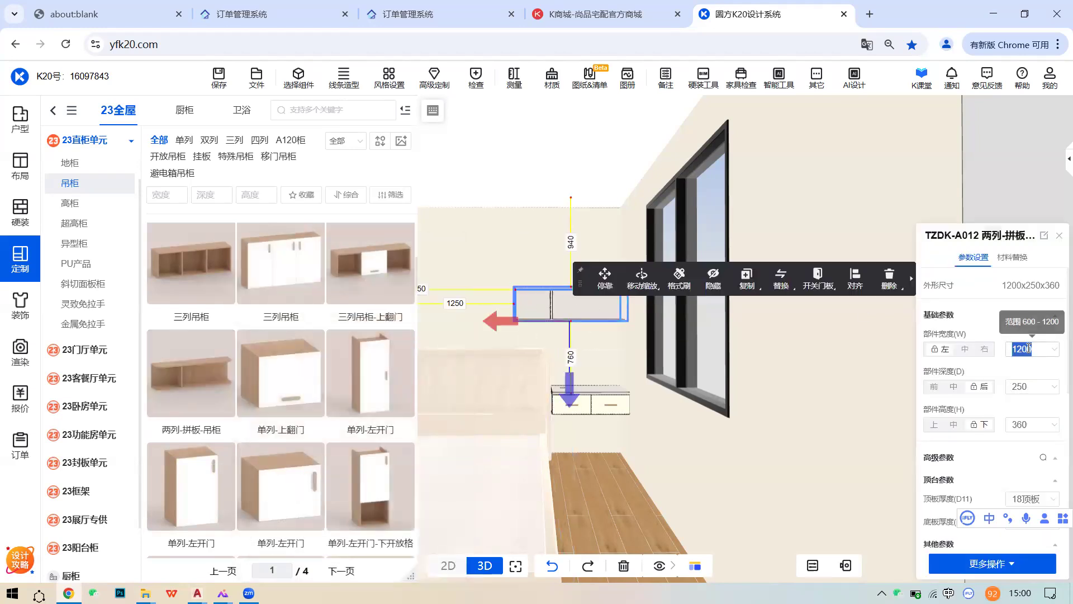
{"action": "type", "text": "3000"}
{"action": "key", "text": "Return"}
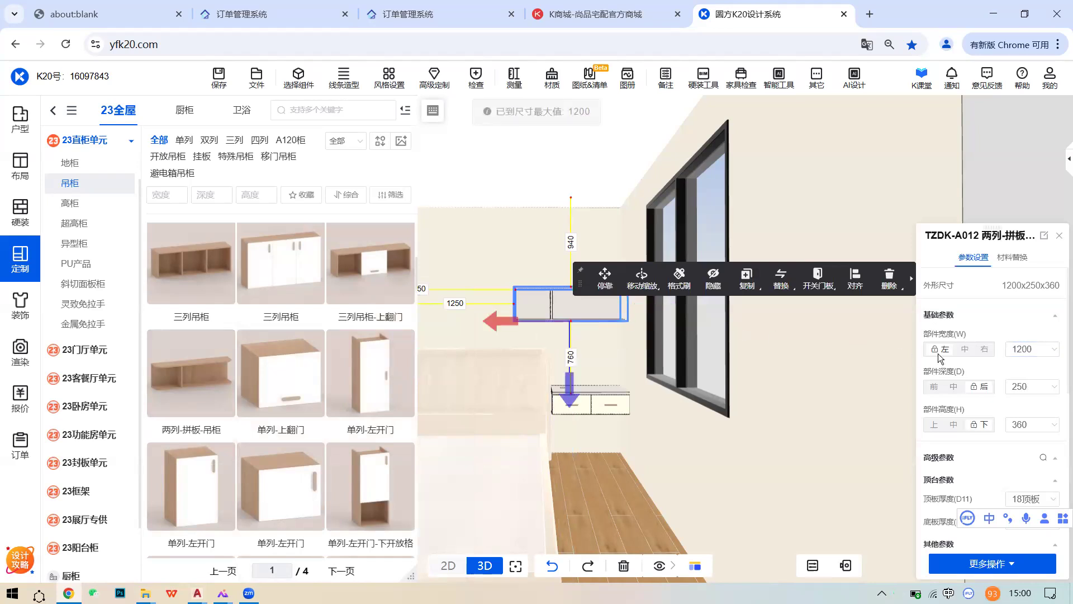
{"action": "left_click", "coordinate": [1024, 349]}
{"action": "type", "text": "800"}
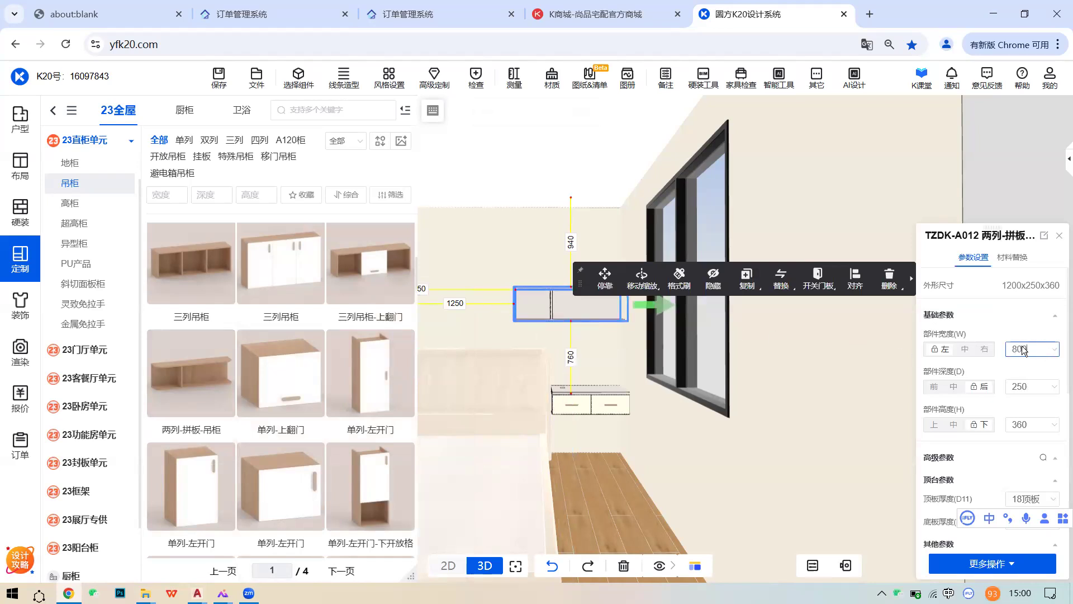
{"action": "key", "text": "Return"}
- Align the wall cabinet's left and back edges to the hanging desk, with 下面 unchecked
{"action": "scroll", "coordinate": [575, 330], "scroll_direction": "up", "scroll_amount": 4}
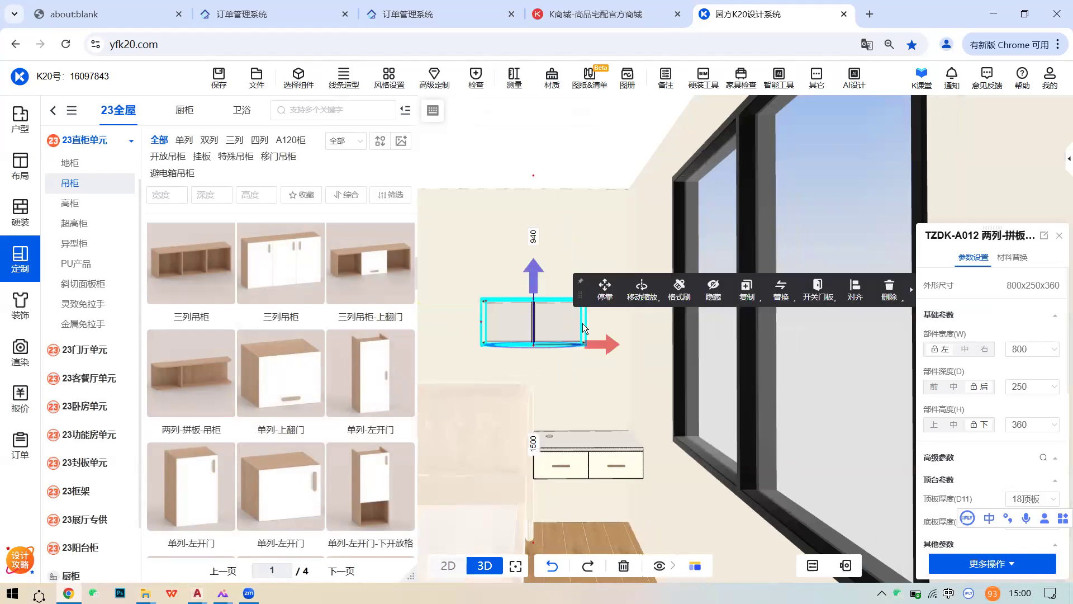
{"action": "left_click", "coordinate": [854, 290]}
{"action": "left_click", "coordinate": [571, 459]}
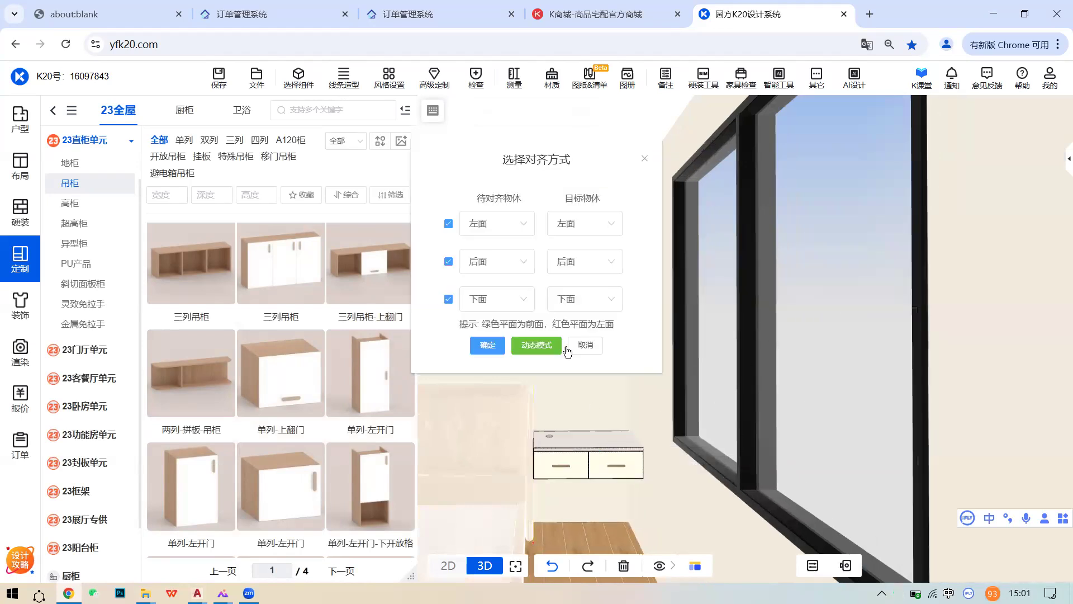
{"action": "left_click", "coordinate": [449, 299]}
{"action": "left_click", "coordinate": [487, 345]}
{"action": "left_click", "coordinate": [615, 316]}
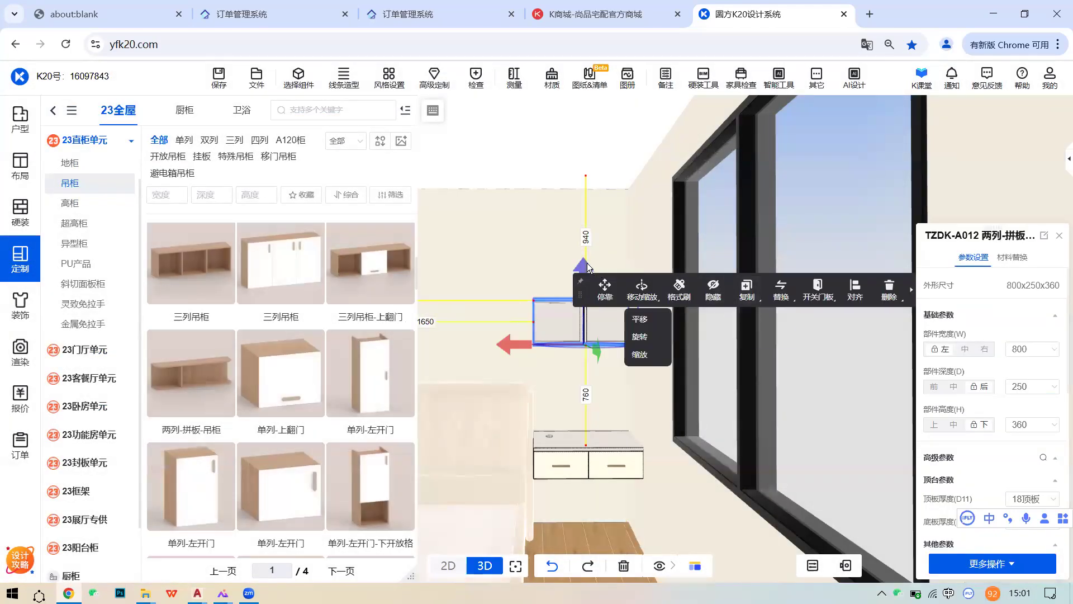
{"action": "left_click", "coordinate": [488, 286]}
{"action": "middle_click_drag", "start_coordinate": [608, 434], "coordinate": [673, 436]}
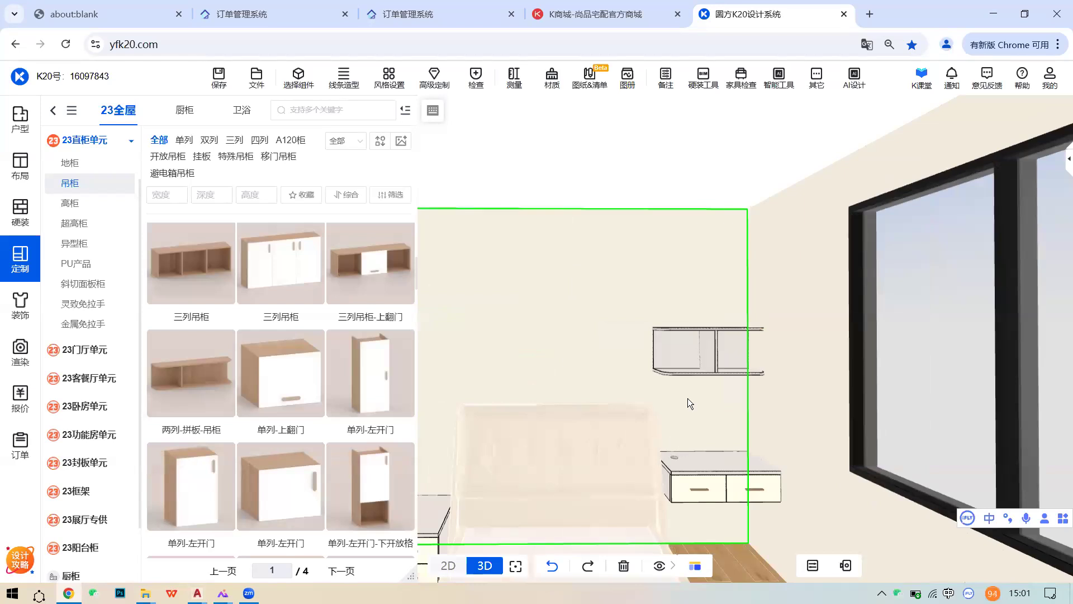
{"action": "middle_click_drag", "start_coordinate": [687, 398], "coordinate": [669, 381]}
{"action": "scroll", "coordinate": [586, 473], "scroll_direction": "down", "scroll_amount": 4}
{"action": "middle_click_drag", "start_coordinate": [585, 469], "coordinate": [547, 469]}
{"action": "scroll", "coordinate": [603, 467], "scroll_direction": "down", "scroll_amount": 3}
{"action": "right_click_drag", "start_coordinate": [631, 447], "coordinate": [705, 433]}
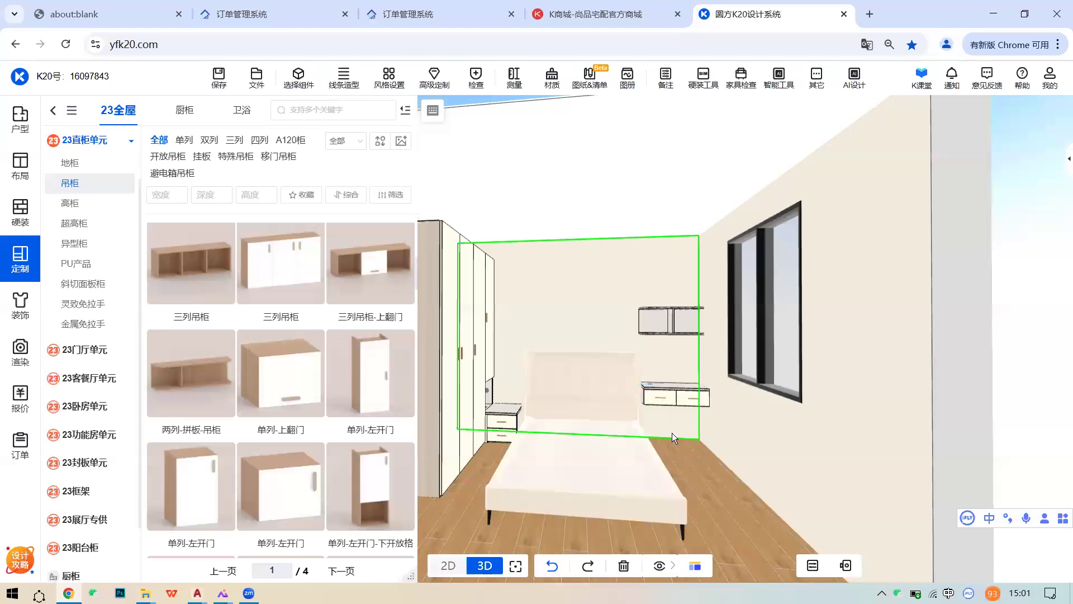
- Expand 23功能房单元 under 定制 and browse the 书桌 desk models
{"action": "left_click", "coordinate": [20, 267]}
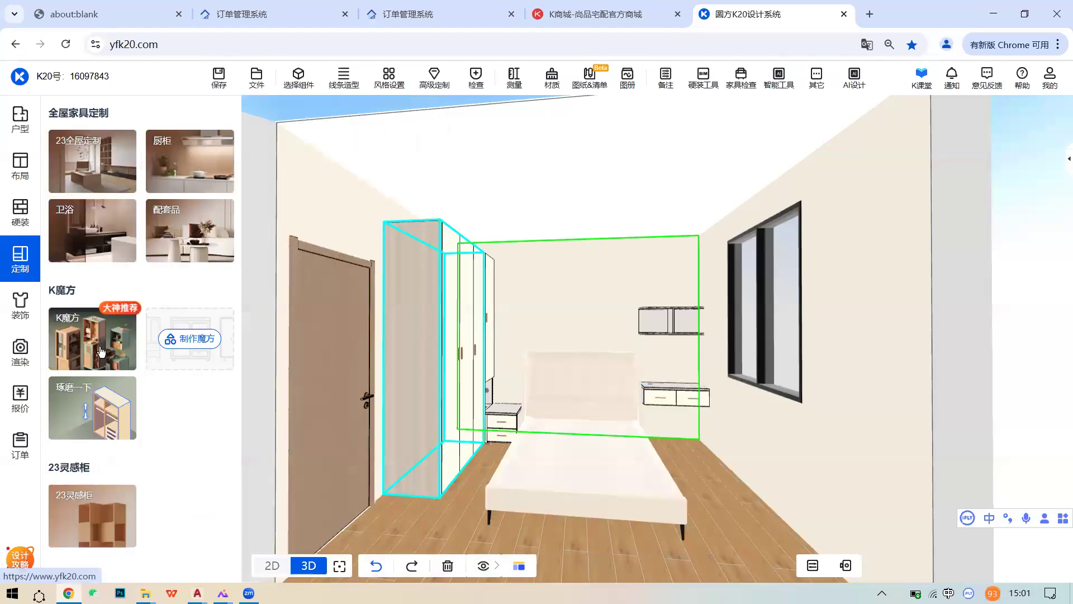
{"action": "left_click", "coordinate": [91, 182]}
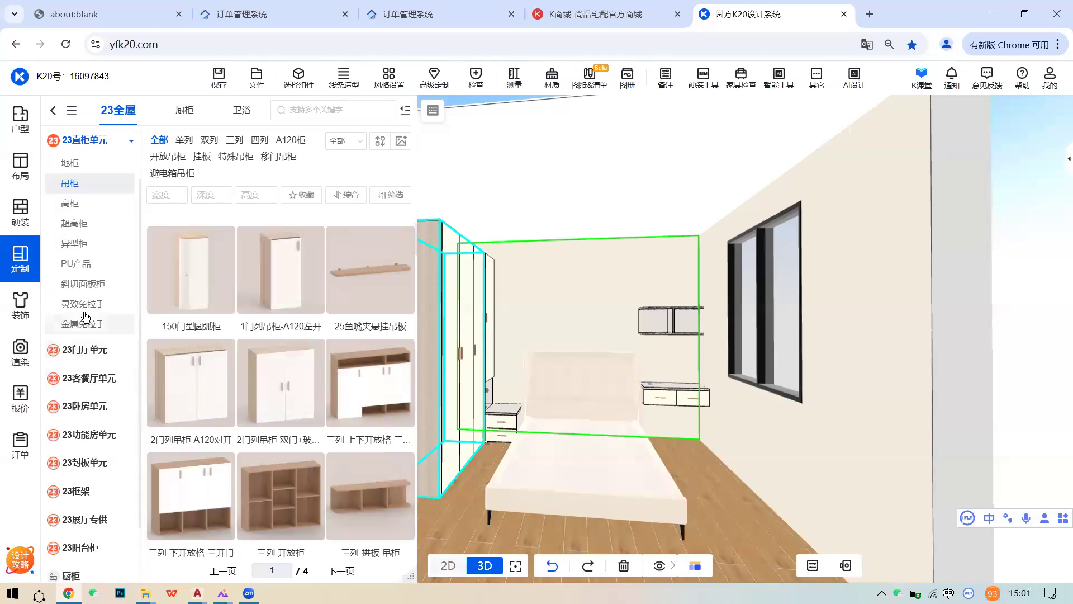
{"action": "left_click", "coordinate": [95, 440]}
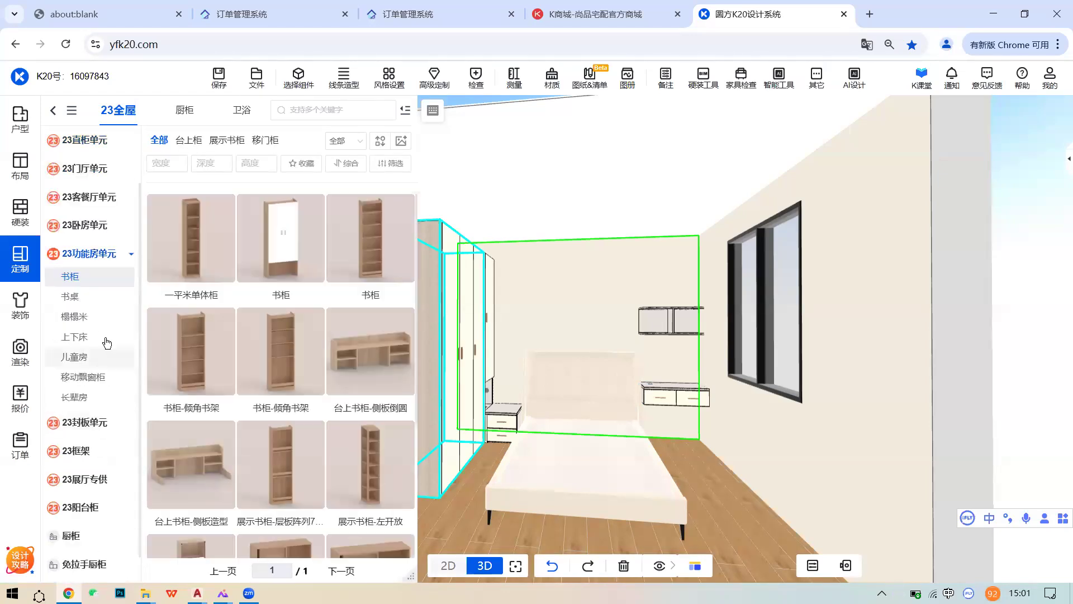
{"action": "left_click", "coordinate": [69, 296]}
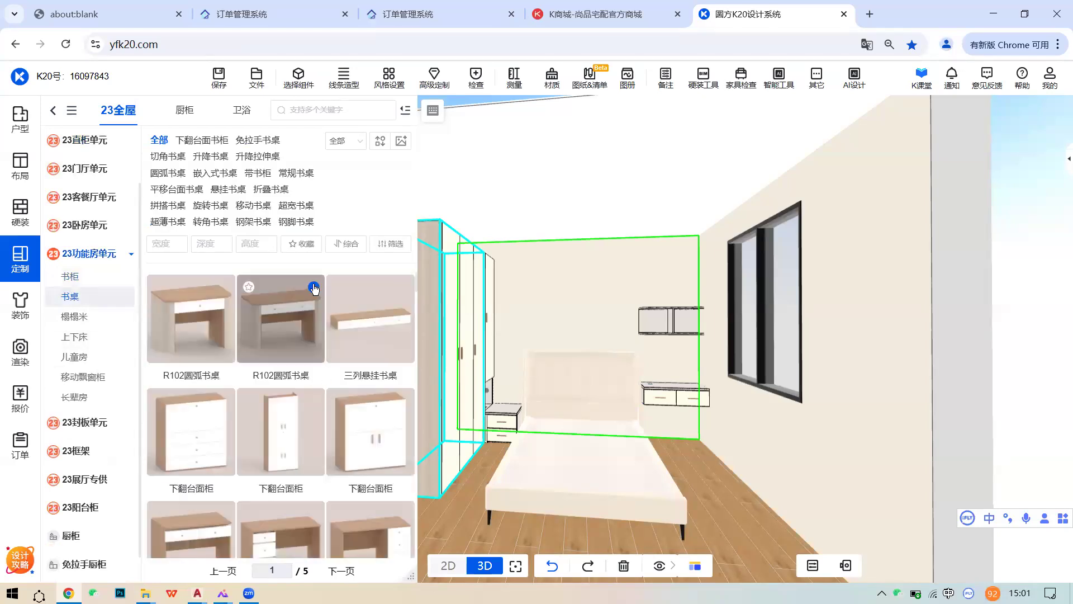
{"action": "mouse_move", "coordinate": [311, 288]}
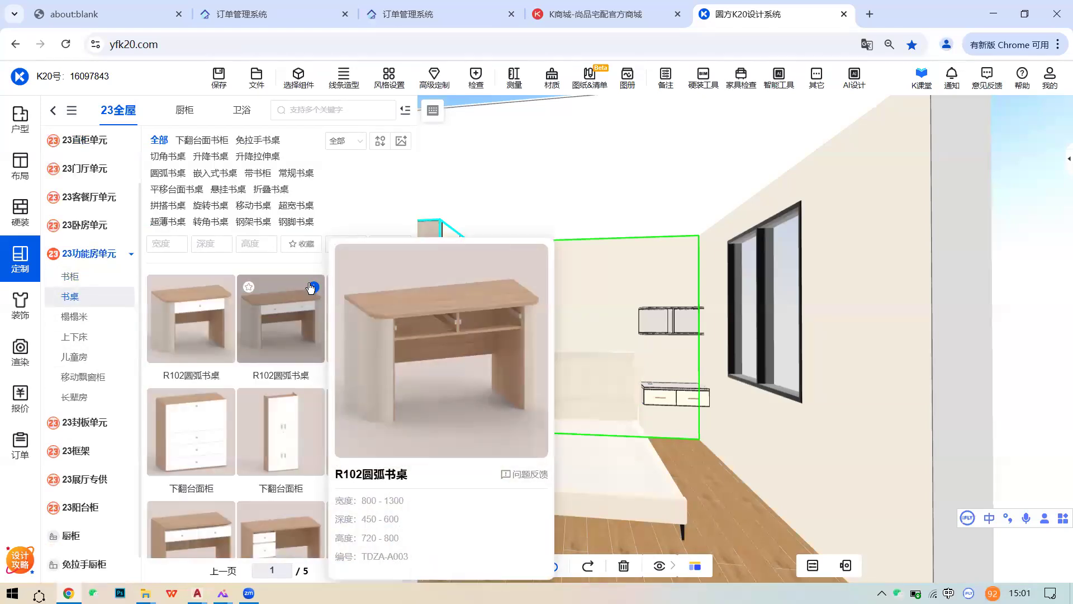
{"action": "scroll", "coordinate": [295, 391], "scroll_direction": "down", "scroll_amount": 3}
{"action": "mouse_move", "coordinate": [312, 380]}
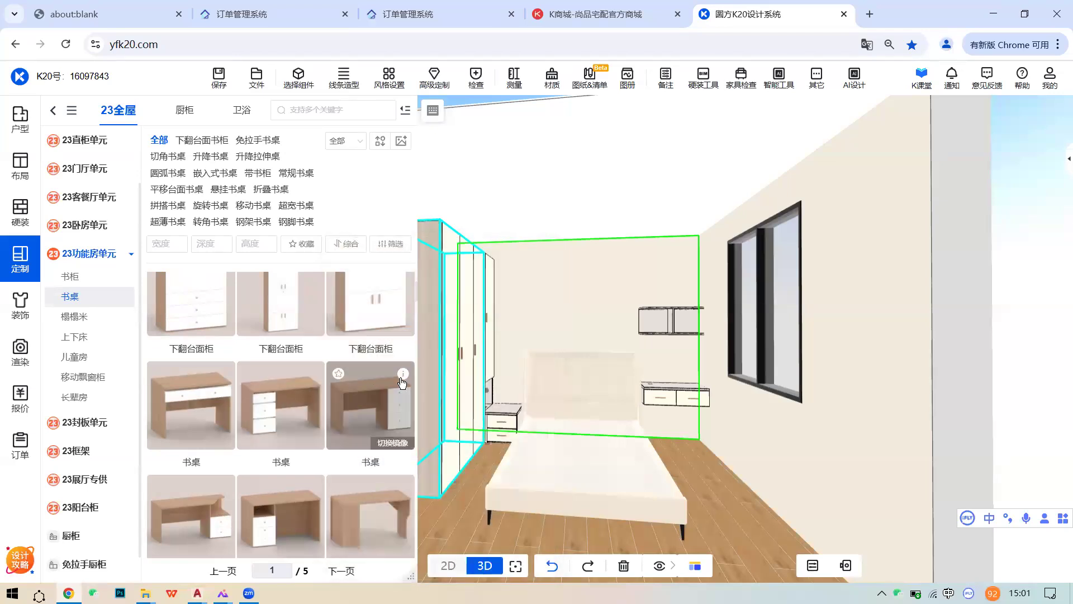
{"action": "mouse_move", "coordinate": [404, 374]}
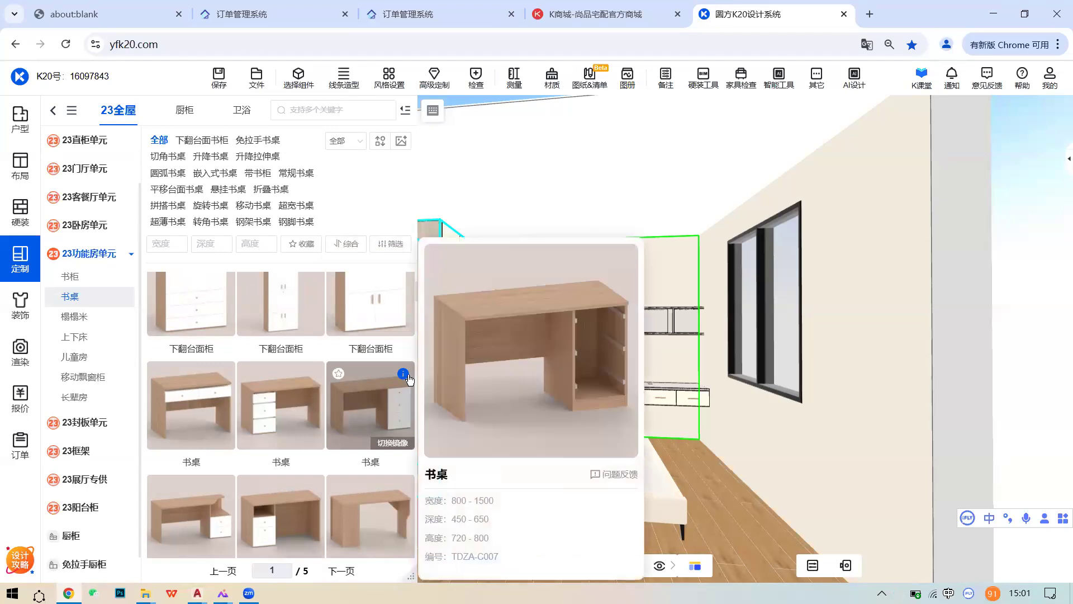
{"action": "scroll", "coordinate": [268, 433], "scroll_direction": "down", "scroll_amount": 5}
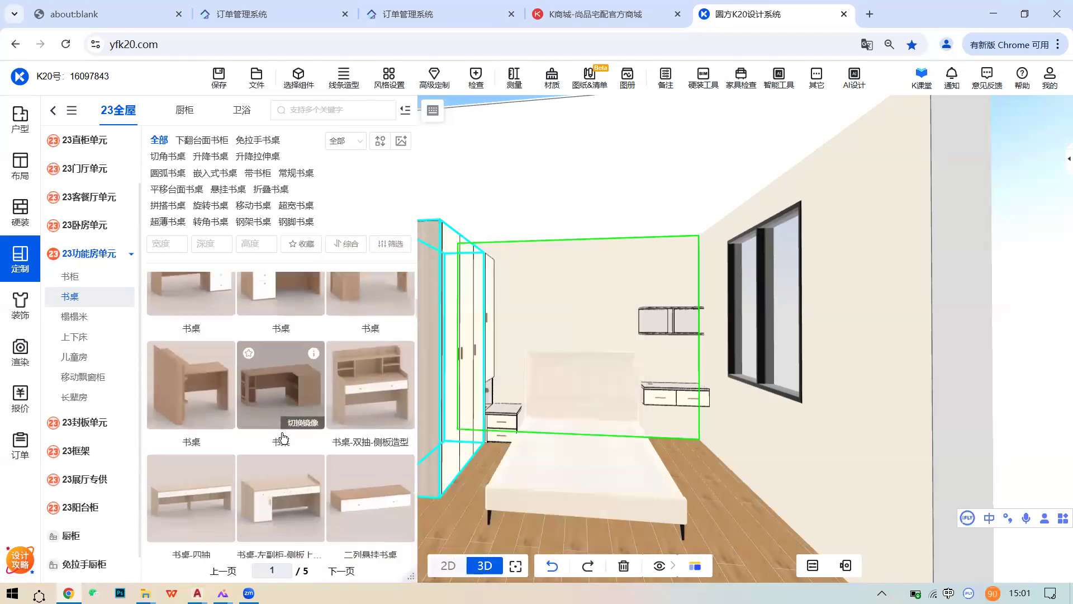
{"action": "scroll", "coordinate": [340, 435], "scroll_direction": "down", "scroll_amount": 3}
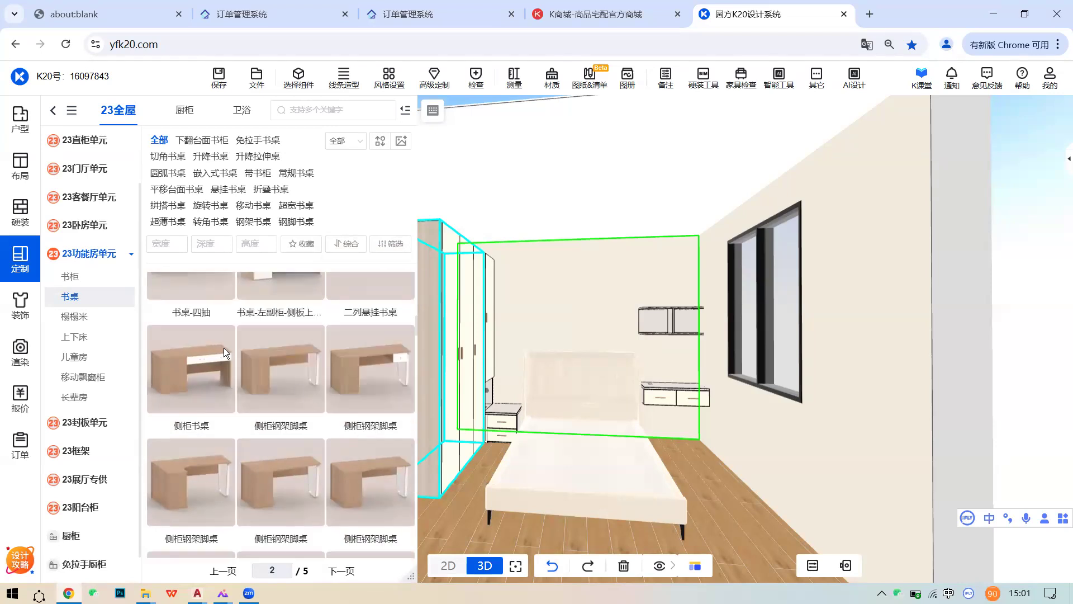
- Browse the 书柜 bookcase previews in the functional-room unit
{"action": "left_click", "coordinate": [78, 283]}
{"action": "scroll", "coordinate": [361, 409], "scroll_direction": "down", "scroll_amount": 3}
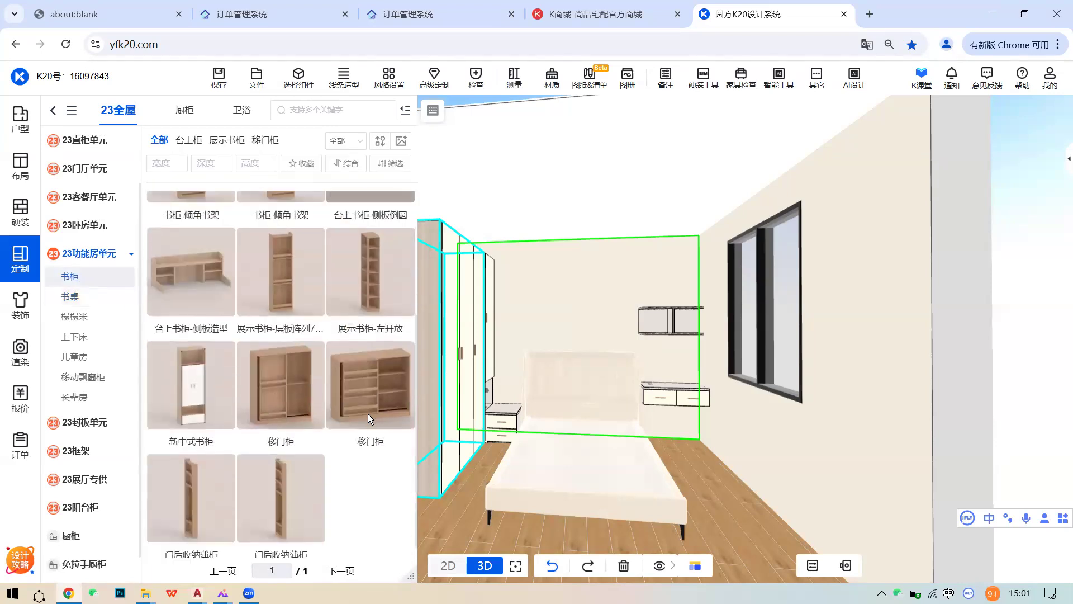
{"action": "left_click", "coordinate": [576, 447]}
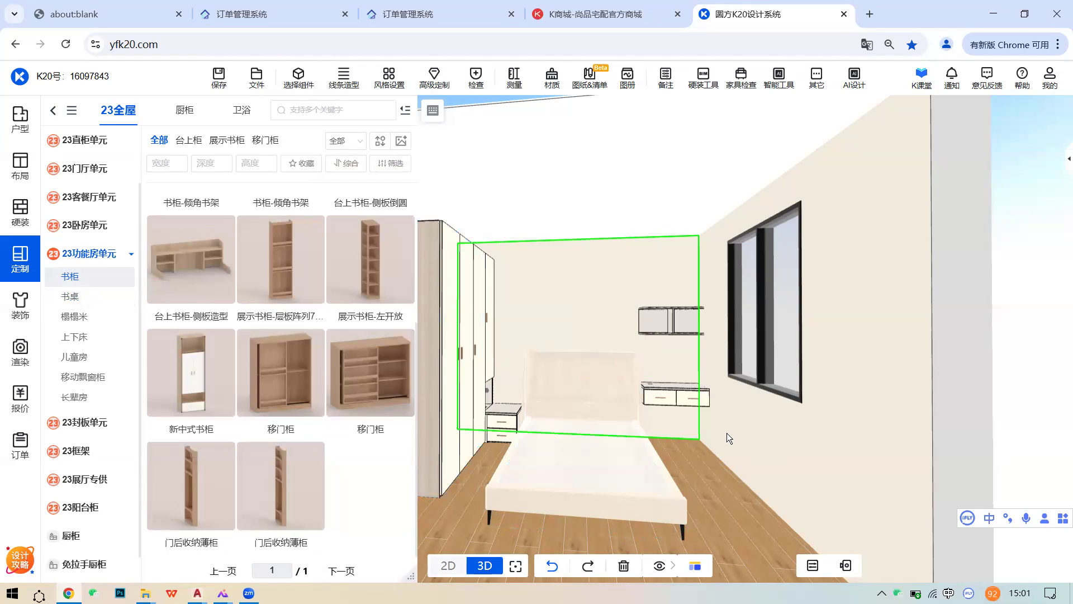
{"action": "scroll", "coordinate": [316, 421], "scroll_direction": "up", "scroll_amount": 2}
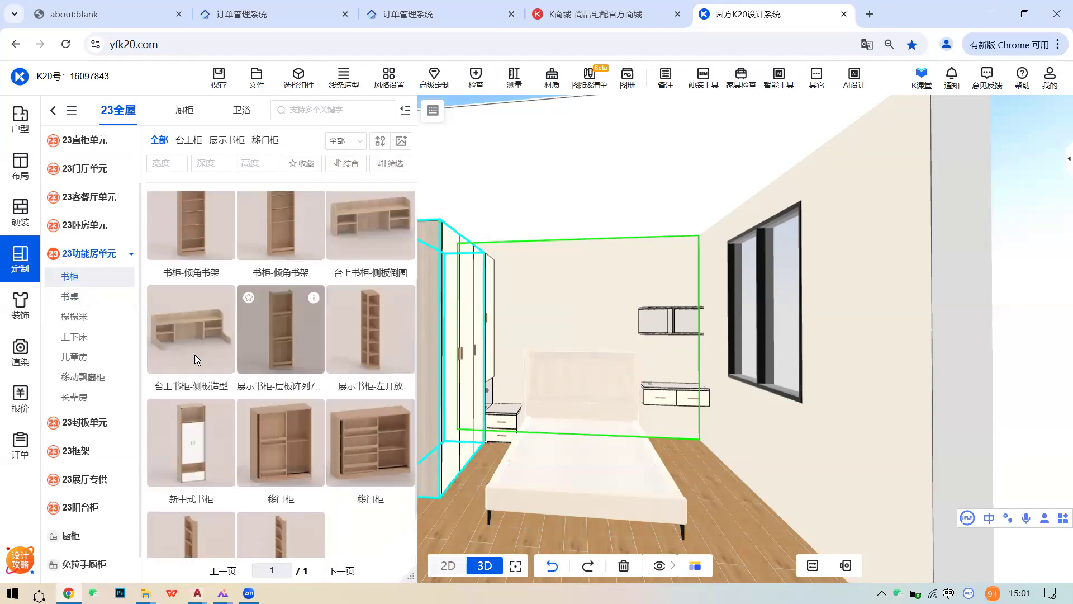
{"action": "scroll", "coordinate": [304, 415], "scroll_direction": "up", "scroll_amount": 2}
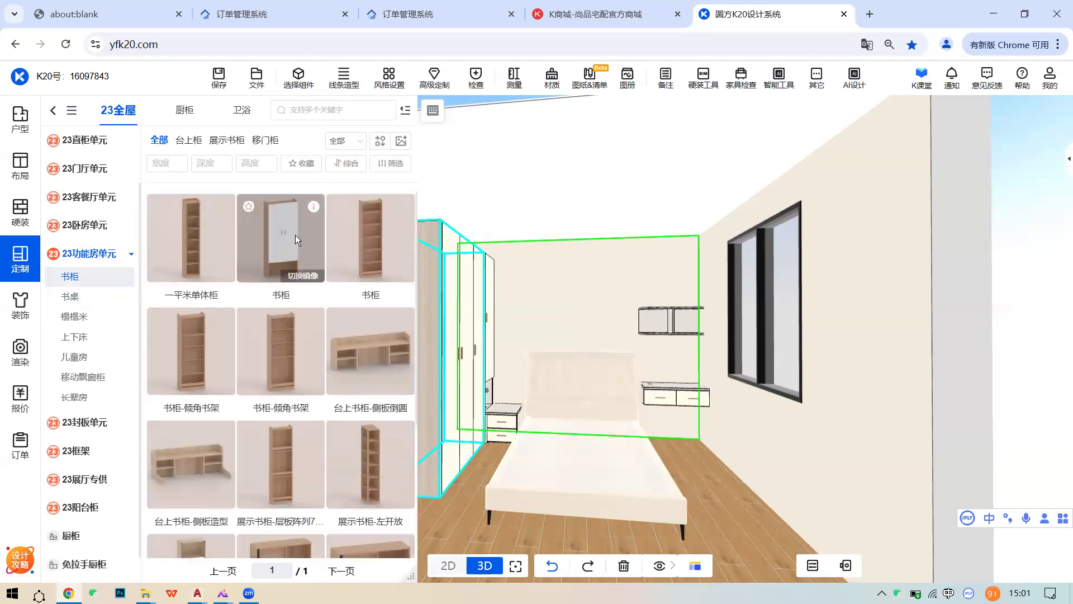
{"action": "mouse_move", "coordinate": [314, 208]}
{"action": "mouse_move", "coordinate": [222, 209]}
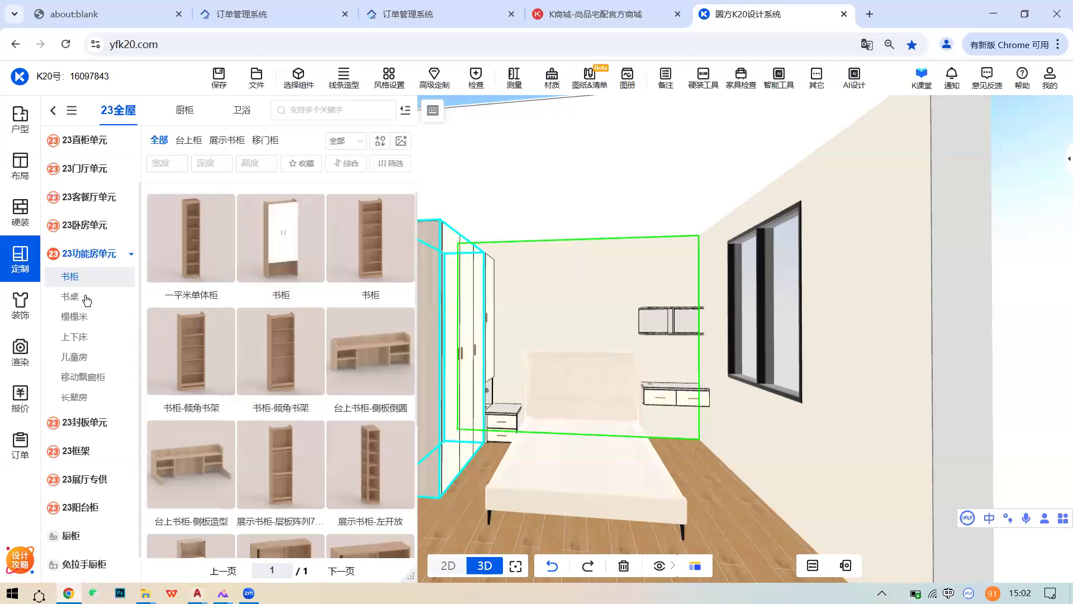
- Return to the 书桌 desk list showing R102圆弧书桌 and 三列悬挂书桌
{"action": "left_click", "coordinate": [72, 297]}
{"action": "scroll", "coordinate": [666, 386], "scroll_direction": "down", "scroll_amount": 1}
{"action": "middle_click_drag", "start_coordinate": [670, 386], "coordinate": [705, 390]}
{"action": "scroll", "coordinate": [677, 387], "scroll_direction": "up", "scroll_amount": 2}
{"action": "scroll", "coordinate": [674, 385], "scroll_direction": "down", "scroll_amount": 3}
{"action": "scroll", "coordinate": [705, 391], "scroll_direction": "up", "scroll_amount": 3}
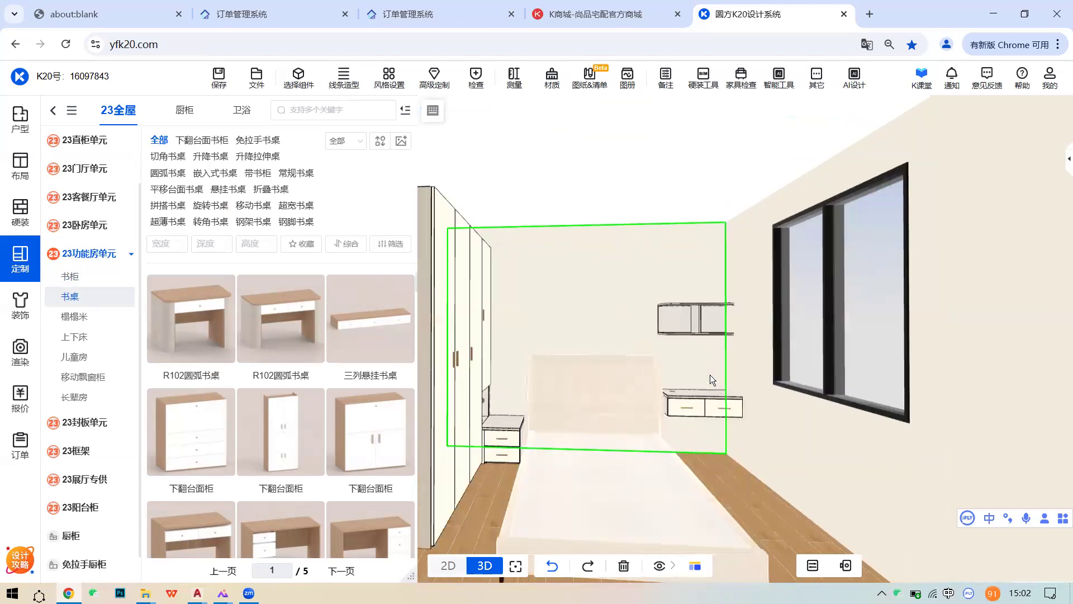
{"action": "scroll", "coordinate": [686, 373], "scroll_direction": "up", "scroll_amount": 2}
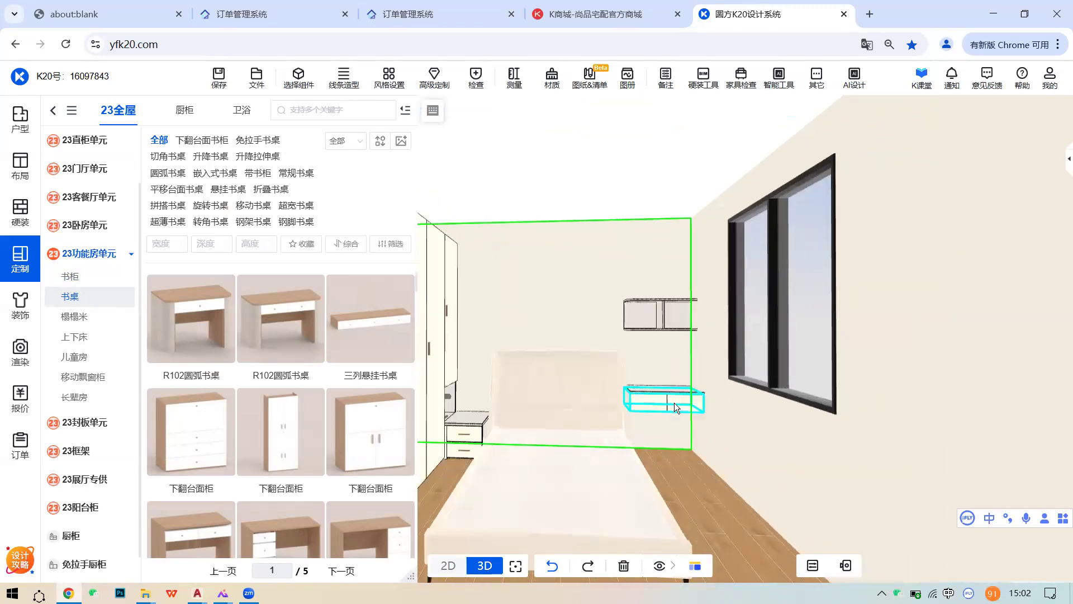
- Open the 装饰 decoration library, show all scene elements, and nudge the bedding along the bed
{"action": "left_click", "coordinate": [21, 317]}
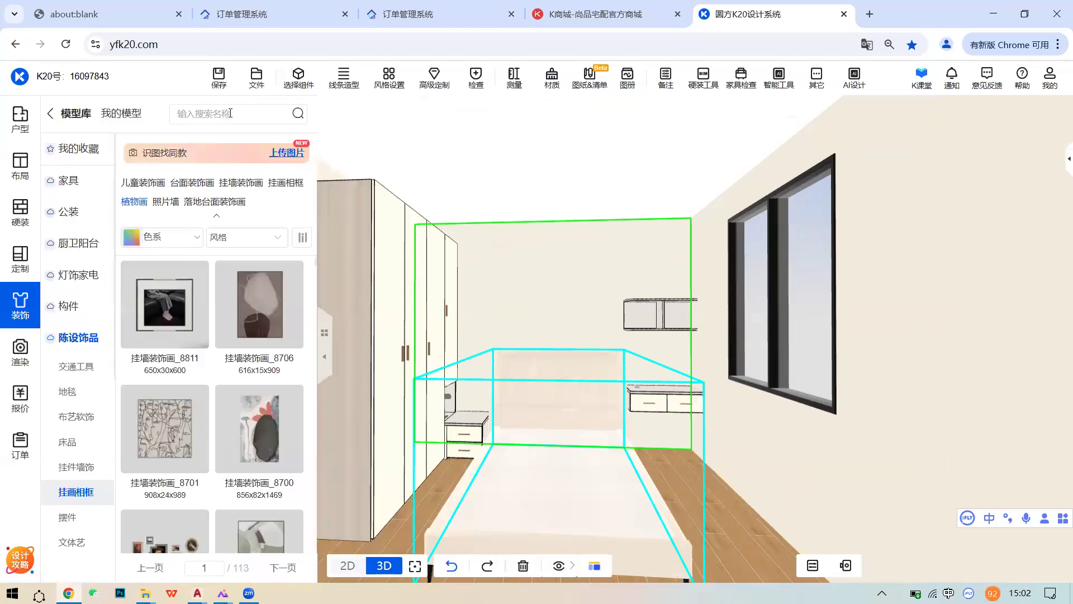
{"action": "left_click", "coordinate": [558, 565]}
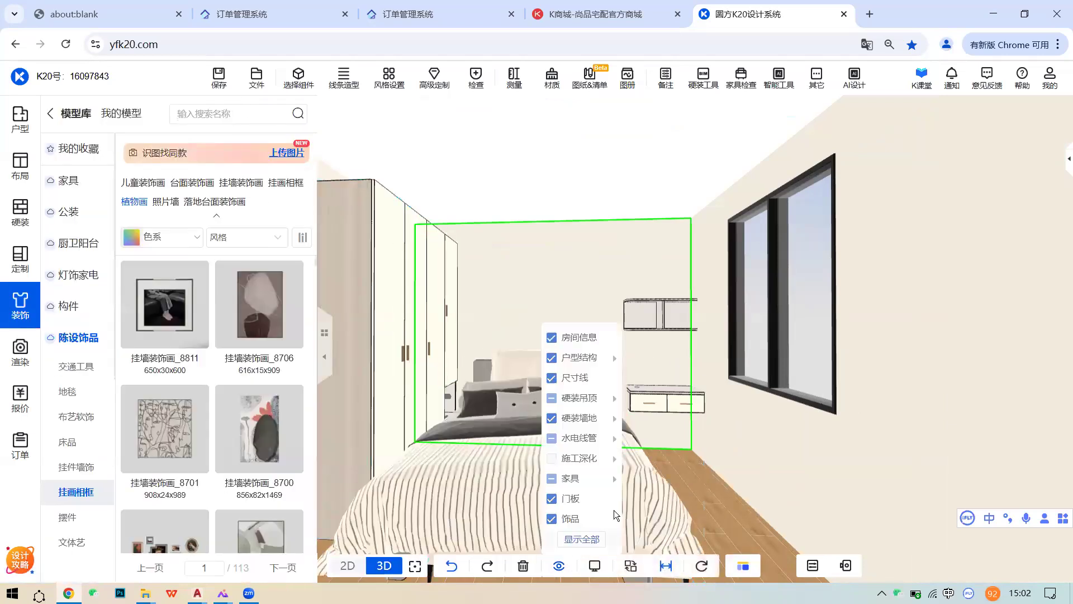
{"action": "left_click", "coordinate": [739, 447]}
{"action": "left_click", "coordinate": [461, 435]}
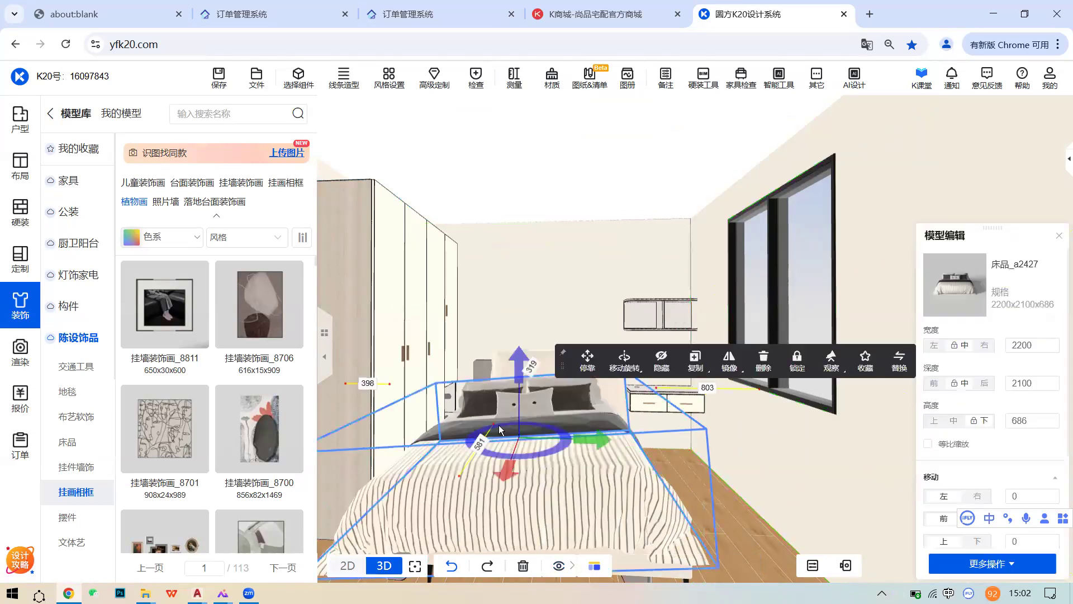
{"action": "left_click_drag", "start_coordinate": [595, 439], "coordinate": [615, 435]}
- Delete the custom bed-frame group, then reselect the dressed bed
{"action": "left_click", "coordinate": [503, 363]}
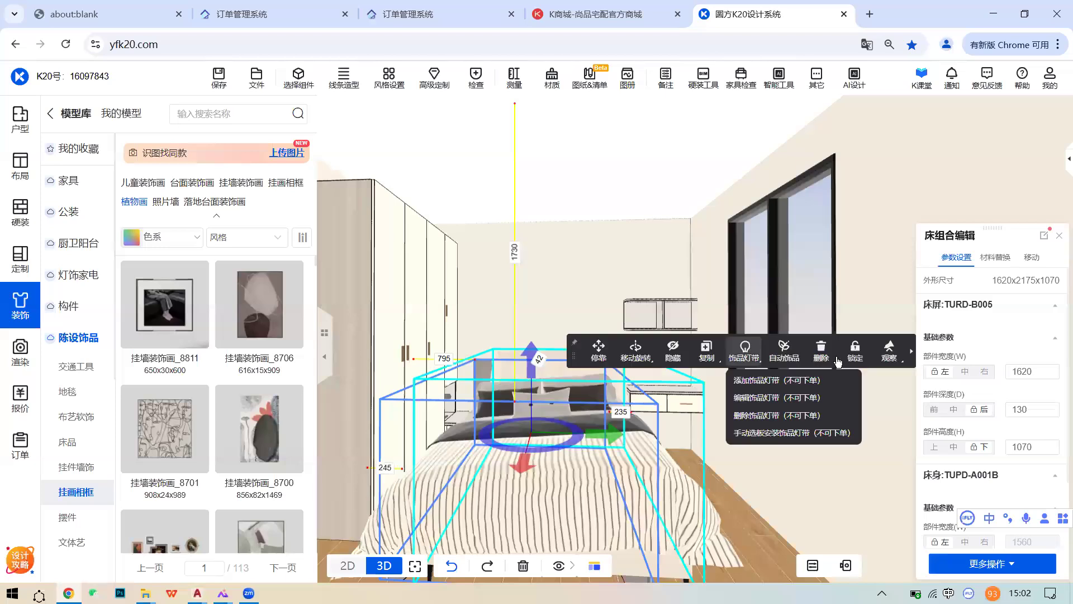
{"action": "left_click", "coordinate": [813, 352]}
{"action": "scroll", "coordinate": [642, 430], "scroll_direction": "up", "scroll_amount": 2}
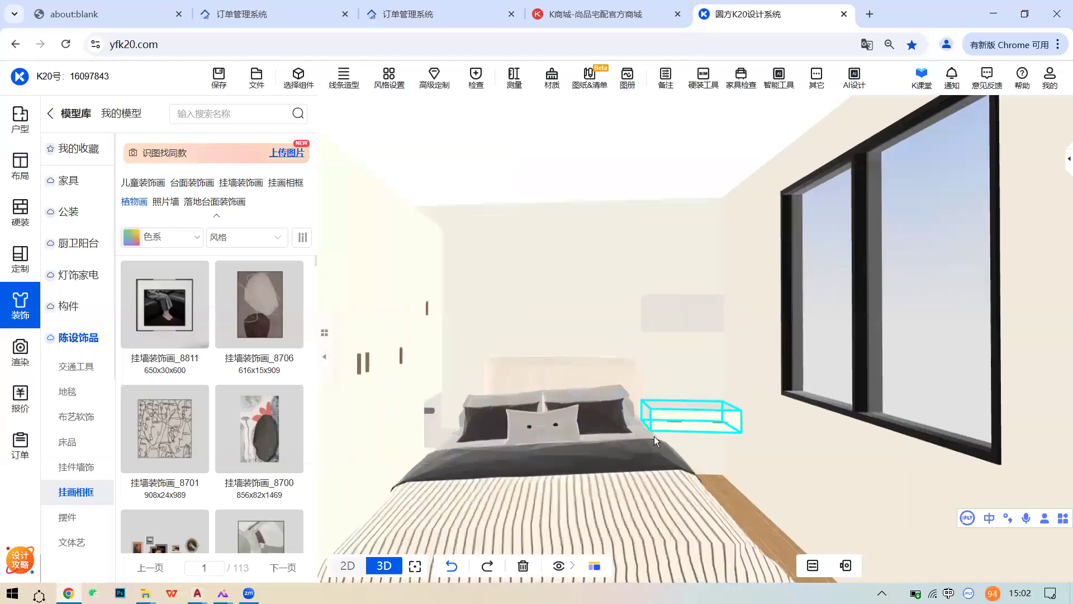
{"action": "left_click_drag", "start_coordinate": [627, 443], "coordinate": [526, 438]}
{"action": "left_click", "coordinate": [532, 441]}
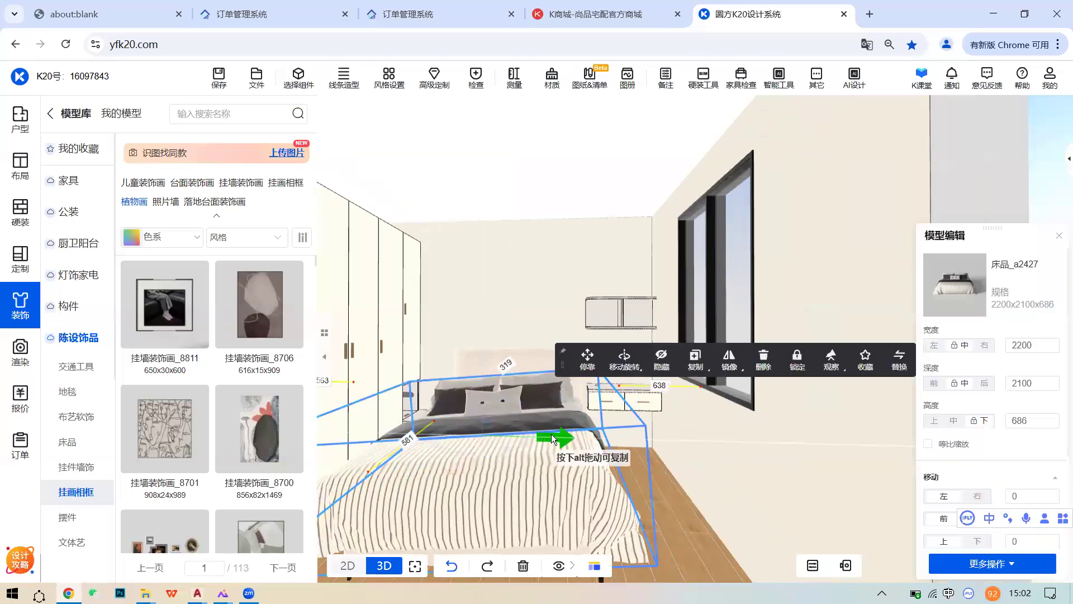
{"action": "left_click", "coordinate": [547, 302]}
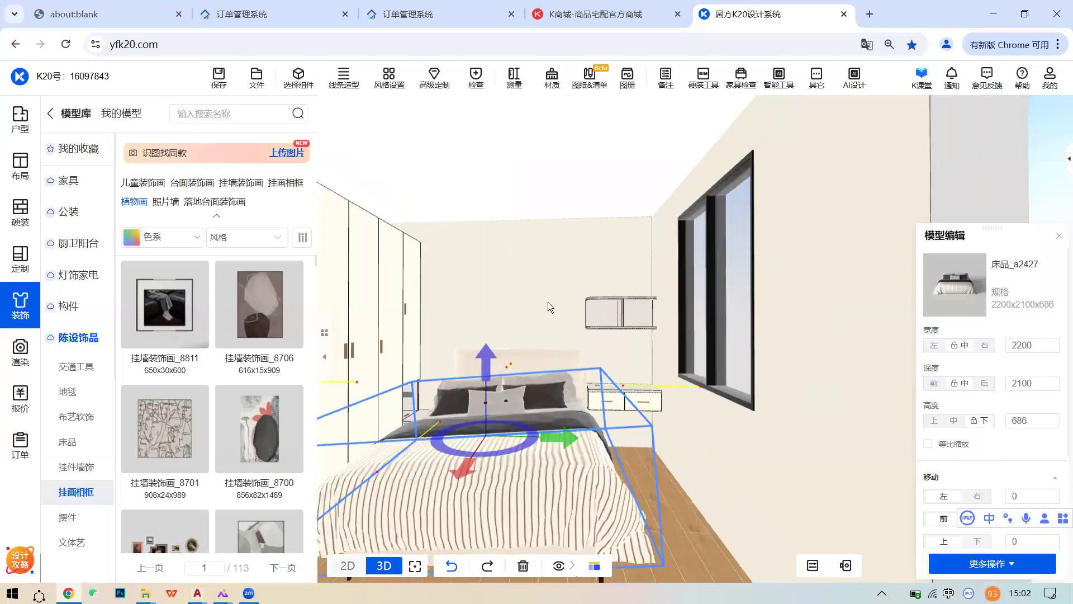
{"action": "left_click_drag", "start_coordinate": [541, 323], "coordinate": [558, 364]}
{"action": "left_click", "coordinate": [558, 364]}
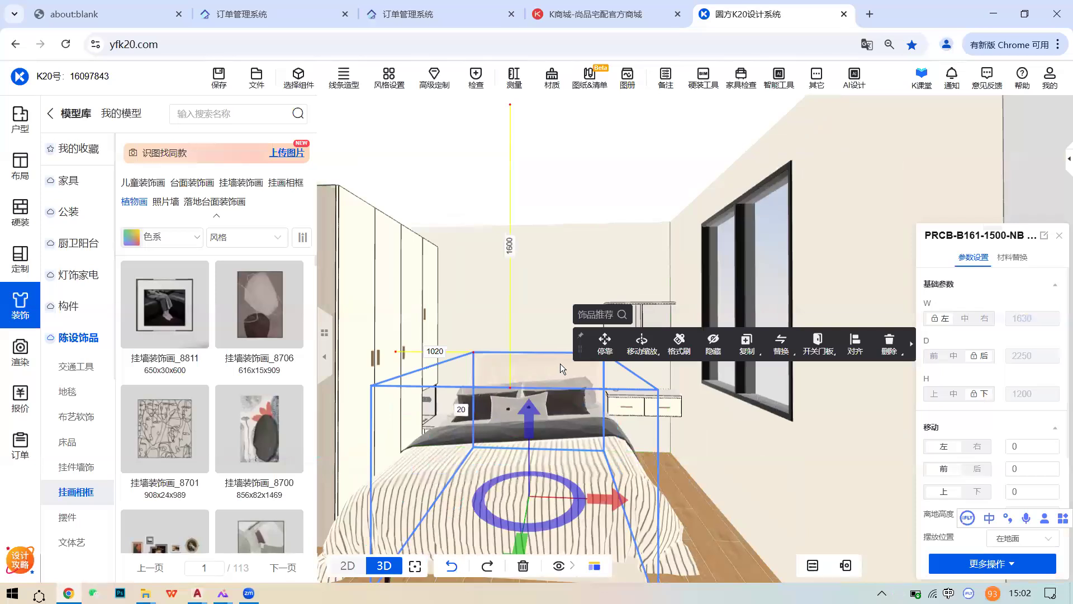
- Open the 全屋报价 whole-house quote from the 报价 panel
{"action": "left_click", "coordinate": [20, 398]}
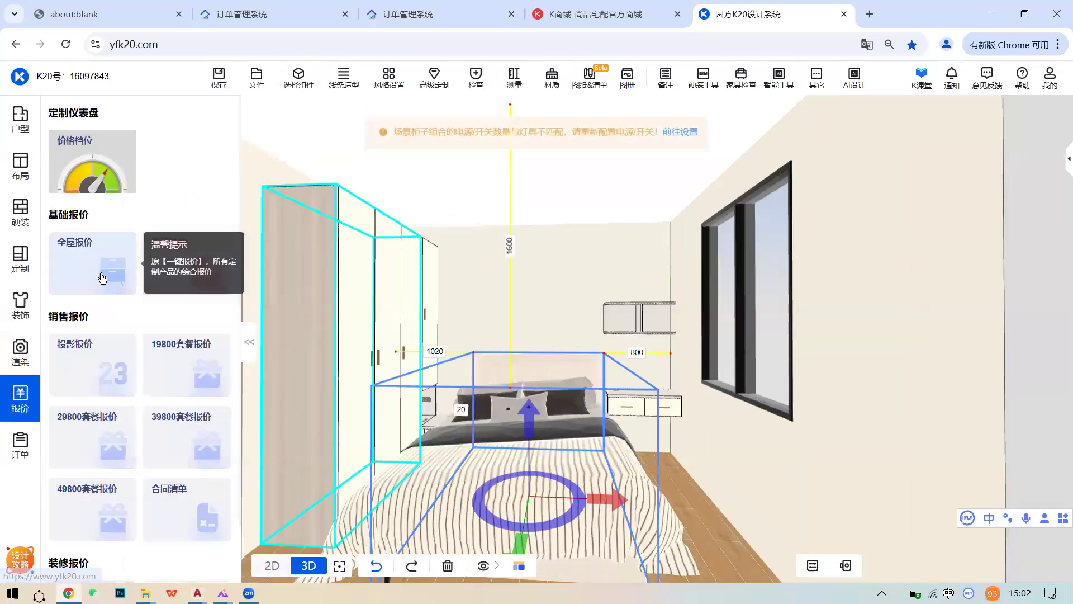
{"action": "left_click", "coordinate": [101, 278]}
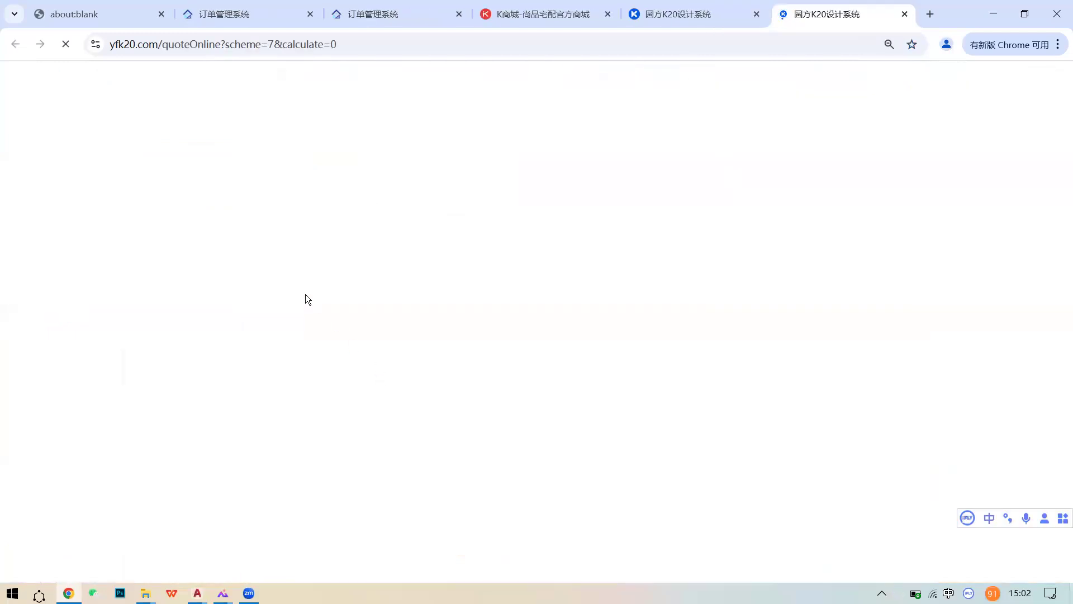
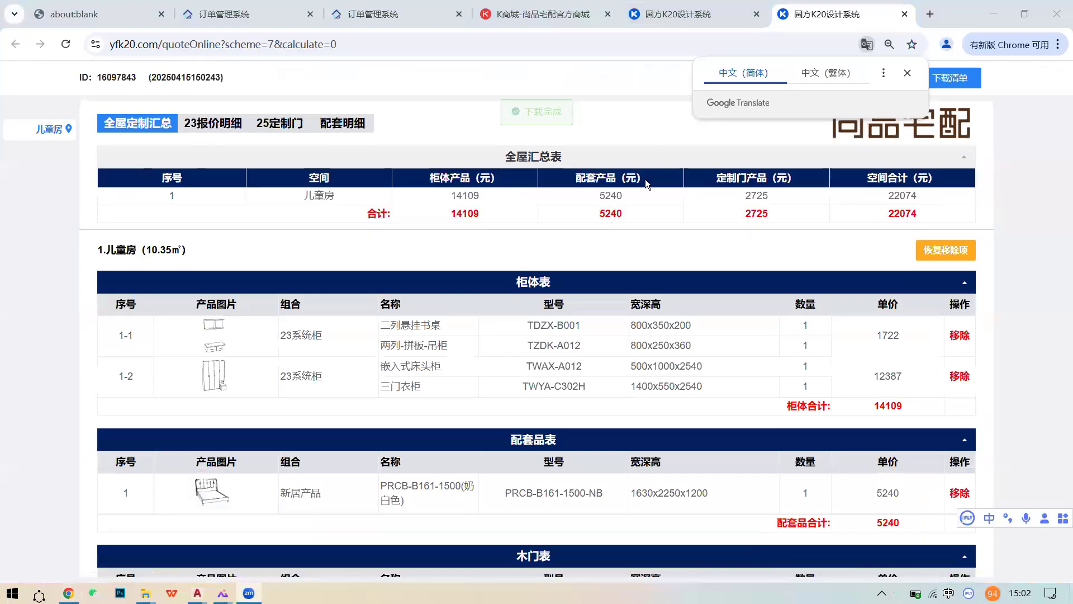
- Open the 23报价明细 tables and review the four children's room cabinets totalling 14109
{"action": "left_click", "coordinate": [699, 13]}
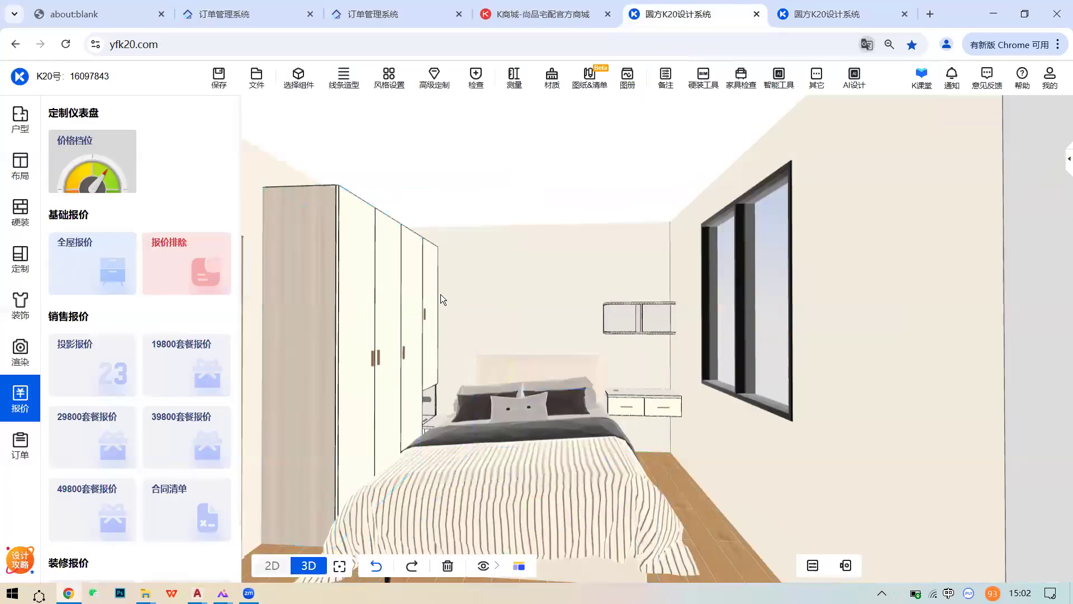
{"action": "left_click", "coordinate": [824, 15]}
{"action": "scroll", "coordinate": [248, 538], "scroll_direction": "down", "scroll_amount": 2}
{"action": "left_click", "coordinate": [226, 129]}
{"action": "scroll", "coordinate": [357, 343], "scroll_direction": "down", "scroll_amount": 3}
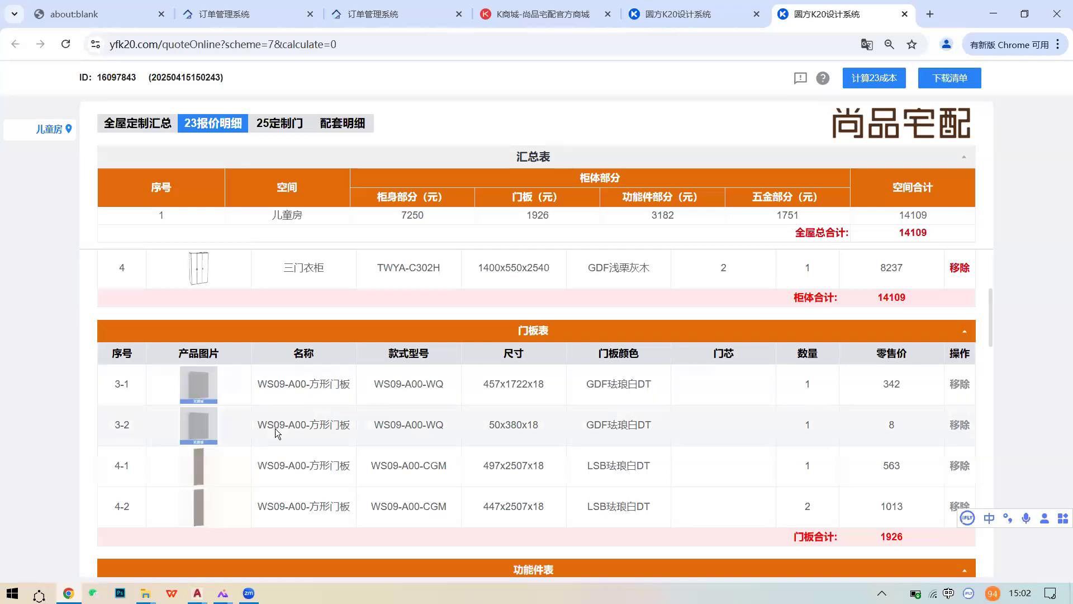
{"action": "scroll", "coordinate": [276, 426], "scroll_direction": "down", "scroll_amount": 8}
{"action": "scroll", "coordinate": [284, 423], "scroll_direction": "down", "scroll_amount": 10}
{"action": "scroll", "coordinate": [288, 424], "scroll_direction": "up", "scroll_amount": 11}
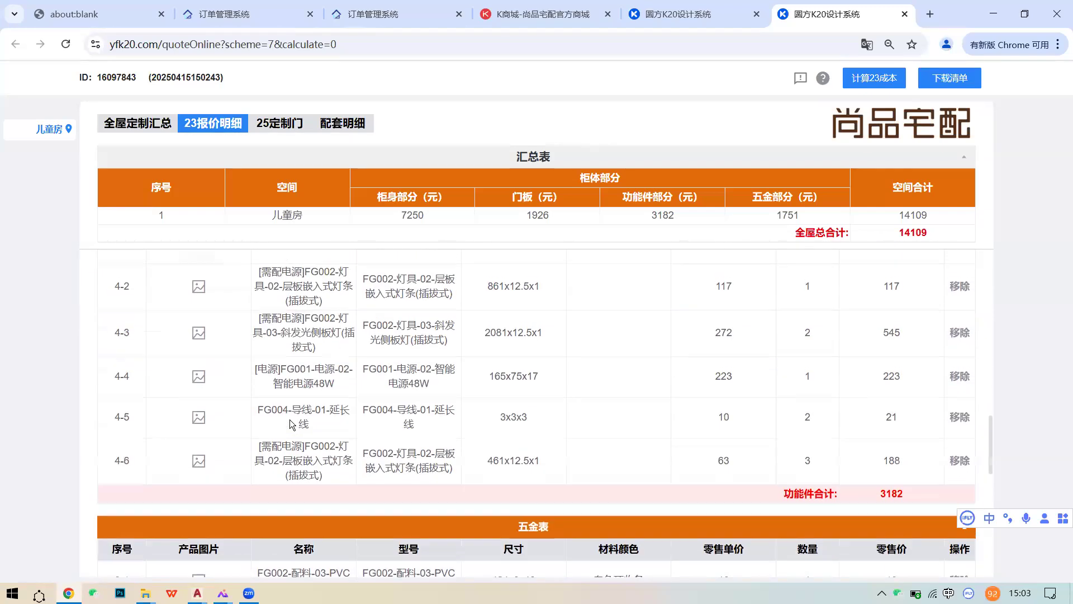
{"action": "scroll", "coordinate": [290, 424], "scroll_direction": "up", "scroll_amount": 10}
- Check the 5240 bed's model, size and price under 配套明细, then return to 23报价明细
{"action": "left_click", "coordinate": [350, 124]}
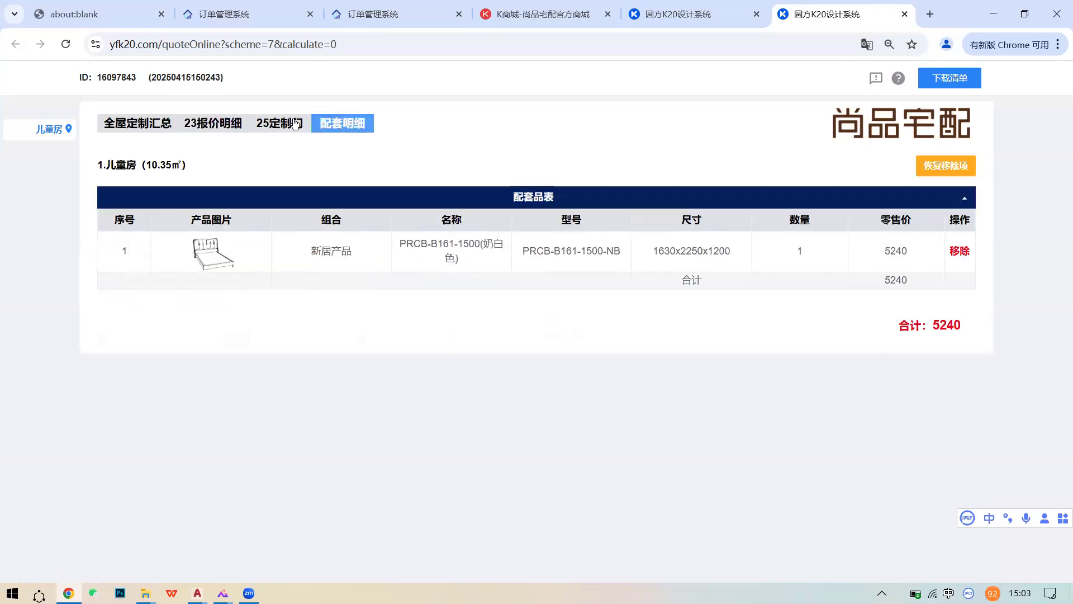
{"action": "left_click_drag", "start_coordinate": [358, 250], "coordinate": [160, 213]}
{"action": "left_click", "coordinate": [750, 259]}
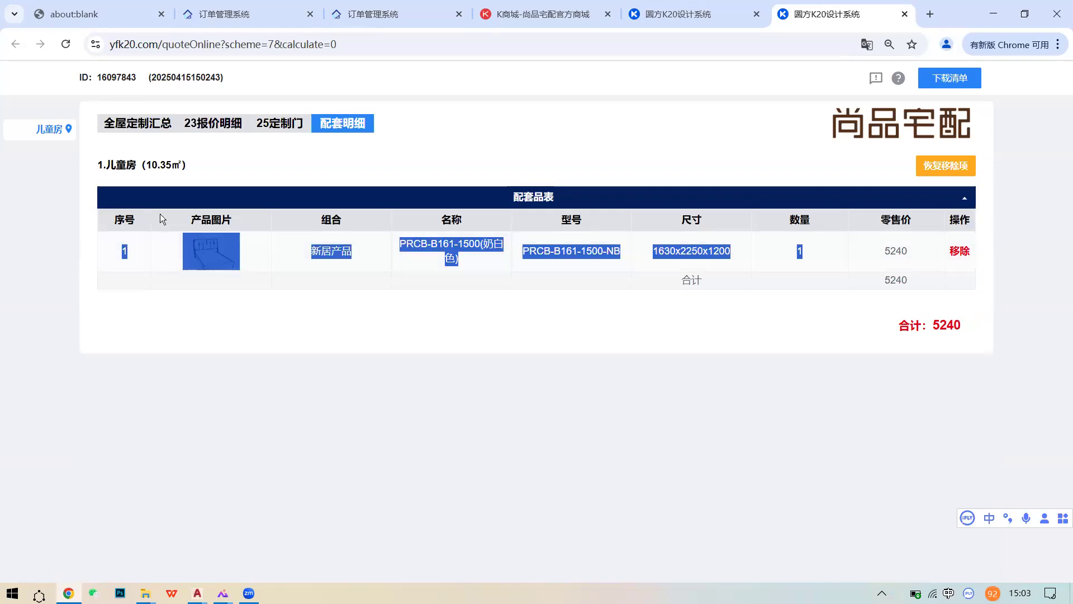
{"action": "left_click", "coordinate": [272, 278]}
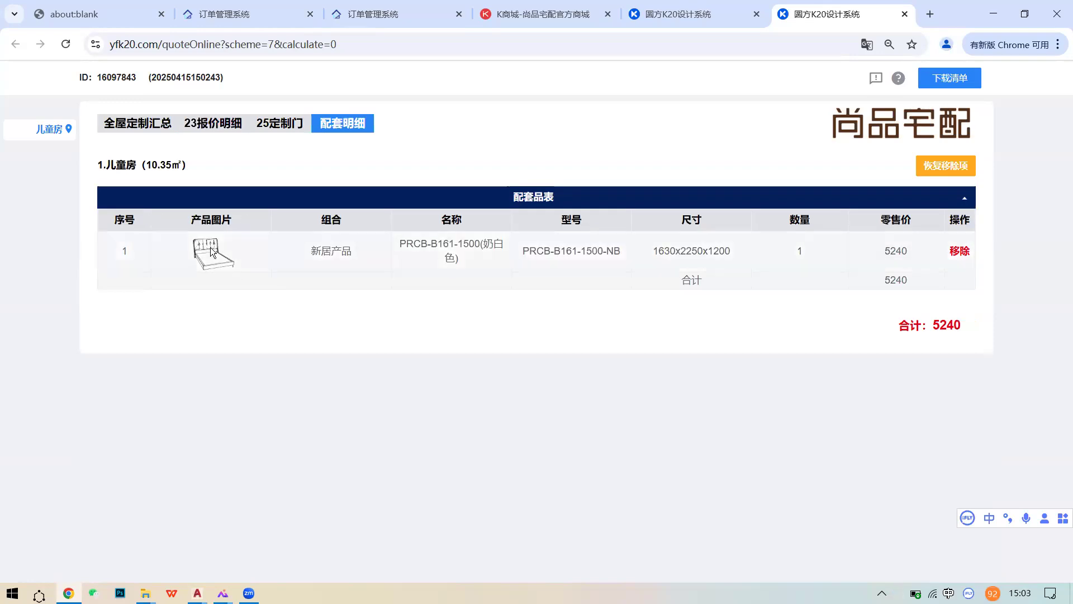
{"action": "left_click_drag", "start_coordinate": [406, 243], "coordinate": [524, 250]}
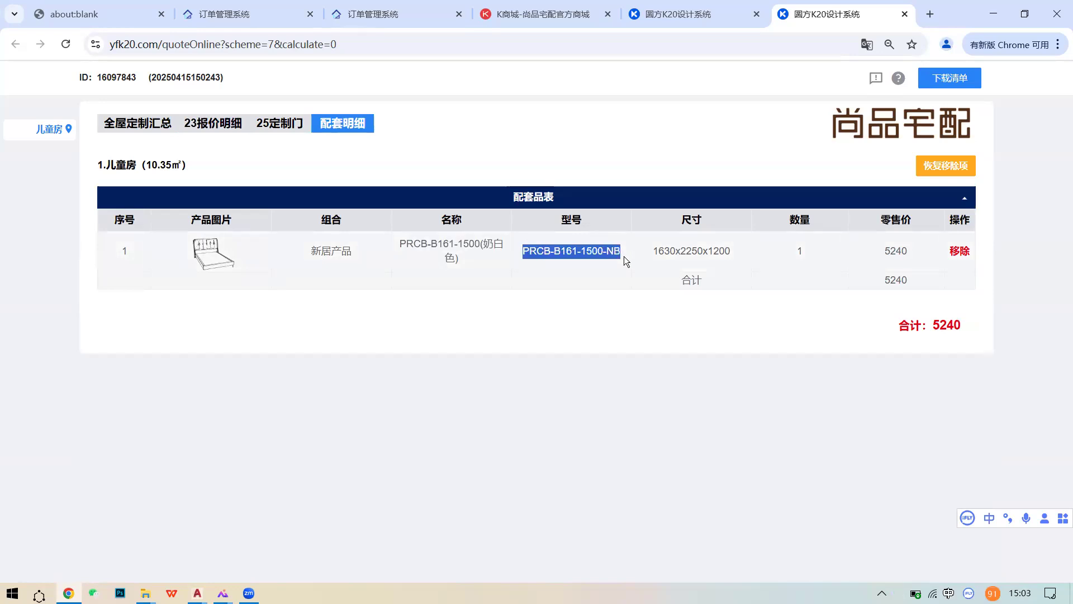
{"action": "left_click_drag", "start_coordinate": [650, 251], "coordinate": [757, 286]}
{"action": "left_click", "coordinate": [506, 244]}
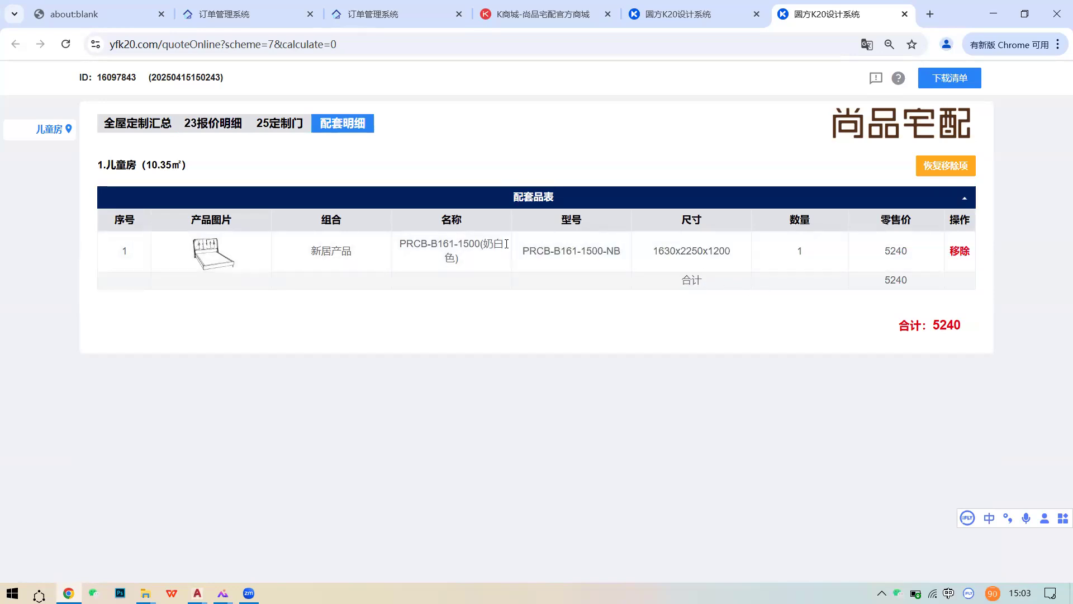
{"action": "left_click", "coordinate": [213, 123]}
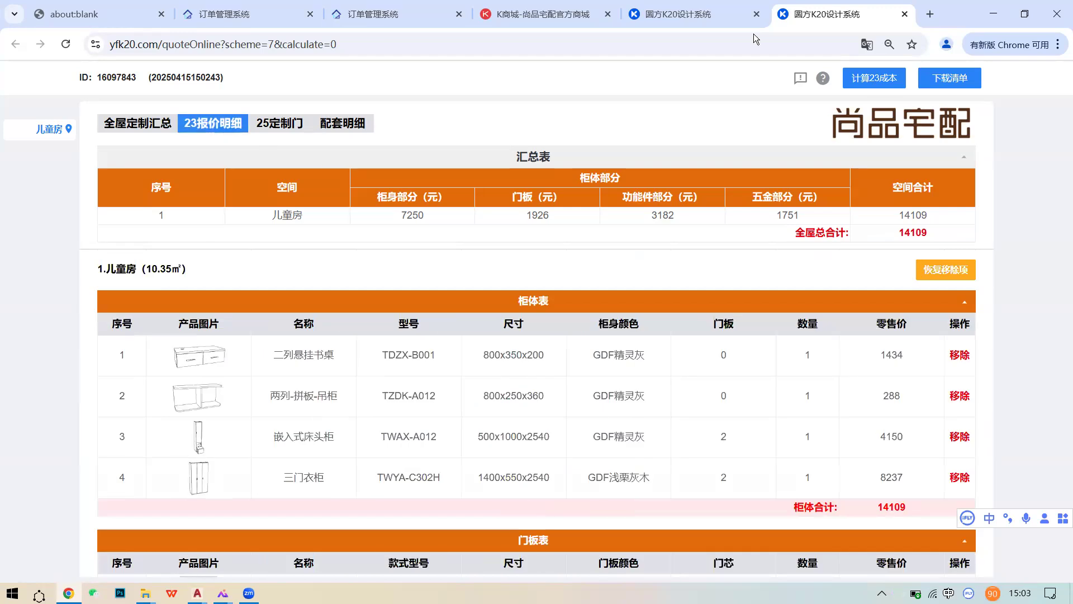
- Back in the 3D design, search the 装饰 云模型 library for 床
{"action": "left_click", "coordinate": [696, 20]}
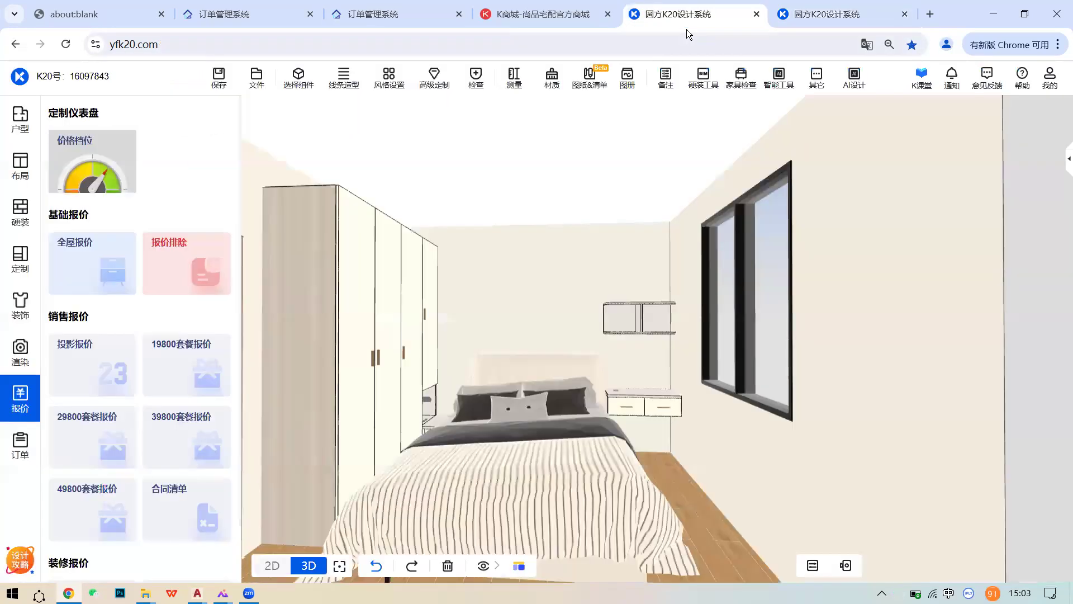
{"action": "left_click", "coordinate": [20, 305]}
{"action": "left_click", "coordinate": [81, 329]}
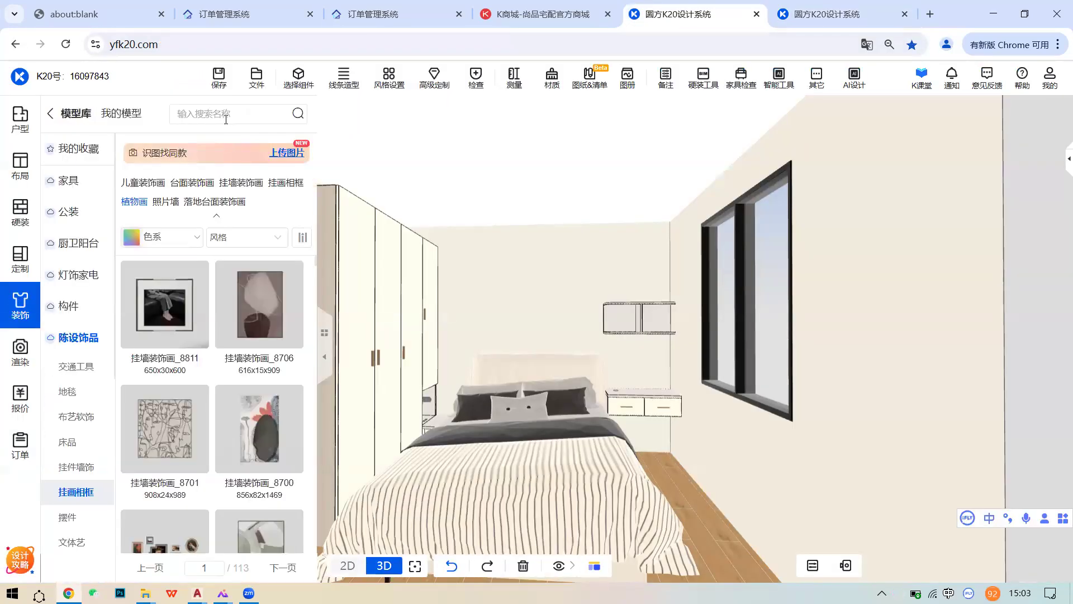
{"action": "type", "text": "cuan"}
{"action": "key", "text": "BackSpace"}
{"action": "key", "text": "BackSpace"}
{"action": "key", "text": "BackSpace"}
{"action": "key", "text": "BackSpace"}
{"action": "type", "text": "chuang"}
{"action": "key", "text": "space"}
- Try placing a sofa bed from the 床 results, then delete it
{"action": "scroll", "coordinate": [368, 399], "scroll_direction": "down", "scroll_amount": 3}
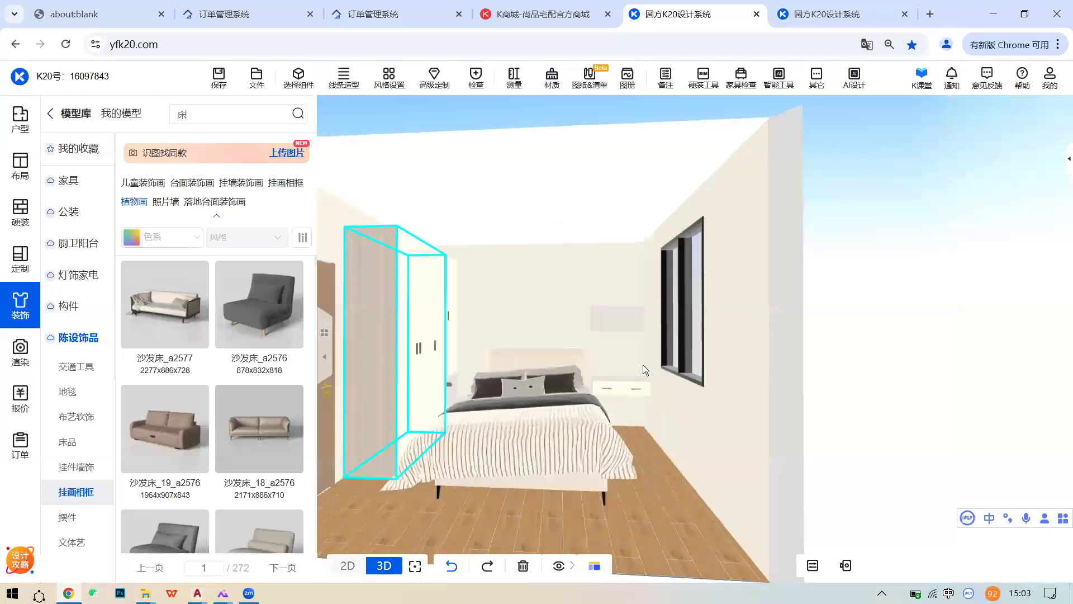
{"action": "scroll", "coordinate": [205, 371], "scroll_direction": "down", "scroll_amount": 5}
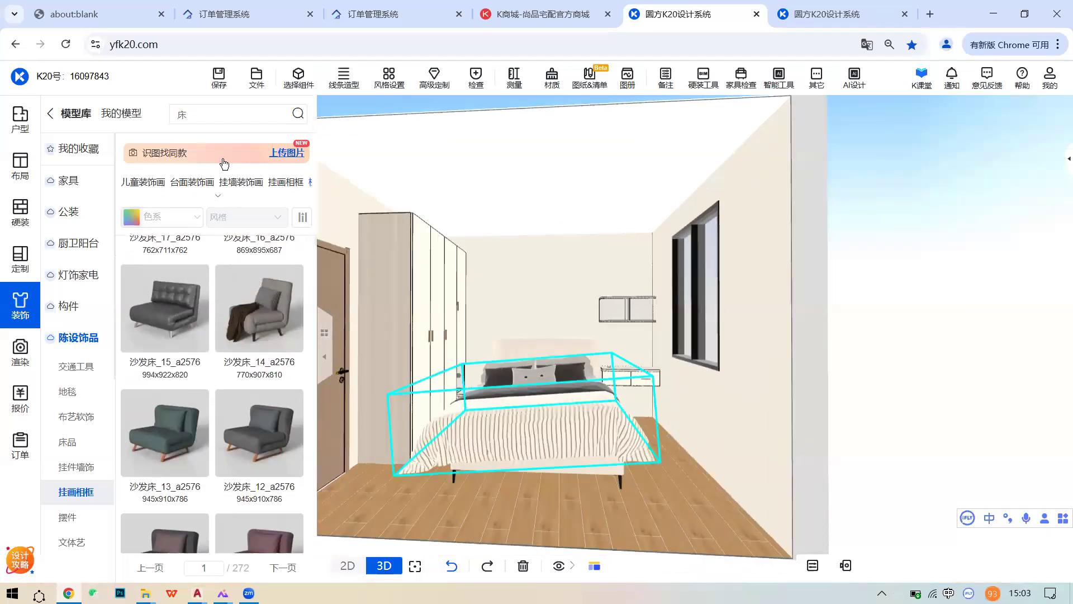
{"action": "scroll", "coordinate": [253, 411], "scroll_direction": "down", "scroll_amount": 10}
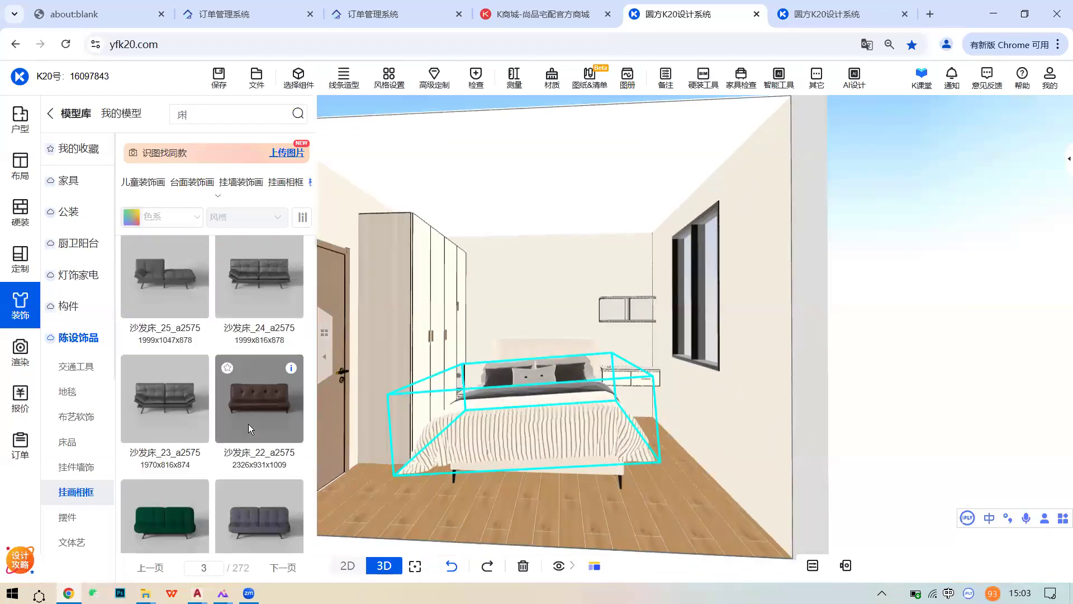
{"action": "scroll", "coordinate": [249, 428], "scroll_direction": "down", "scroll_amount": 5}
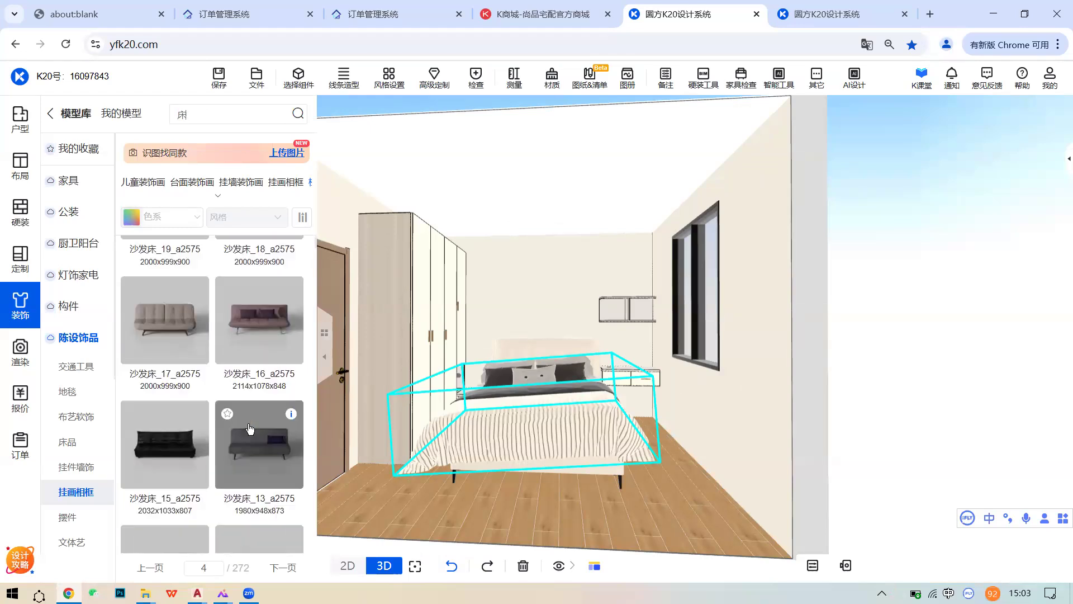
{"action": "scroll", "coordinate": [249, 428], "scroll_direction": "down", "scroll_amount": 2}
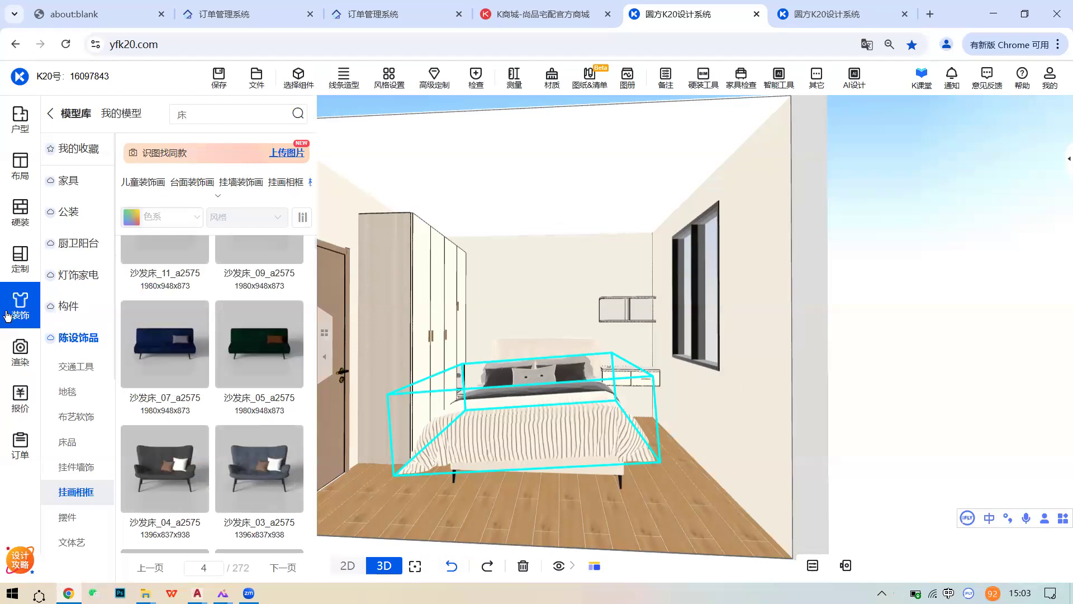
{"action": "scroll", "coordinate": [249, 391], "scroll_direction": "down", "scroll_amount": 2}
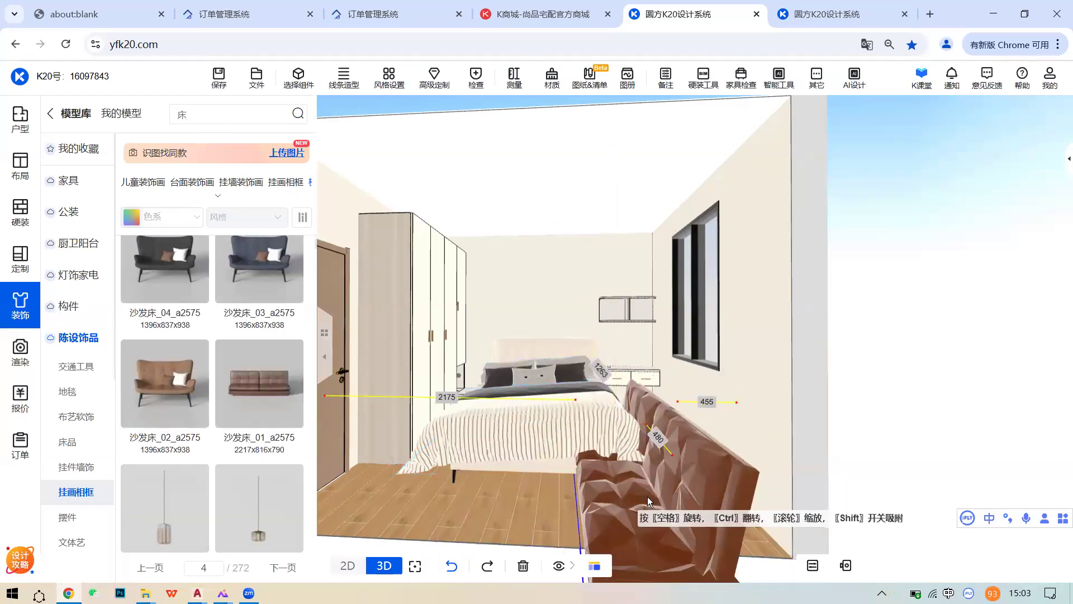
{"action": "left_click", "coordinate": [635, 486]}
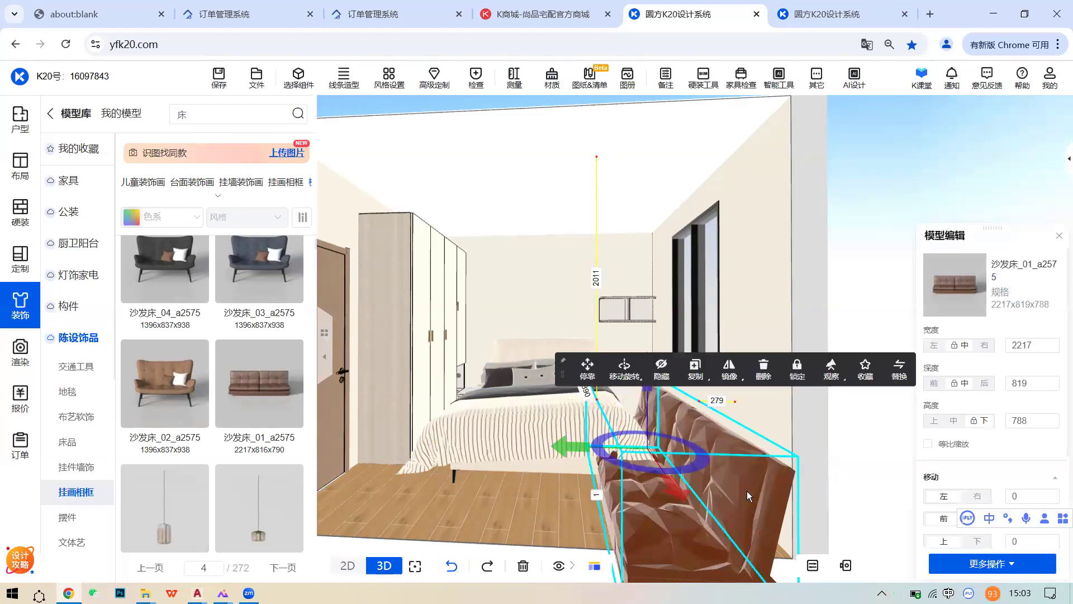
{"action": "left_click", "coordinate": [763, 369]}
- Search 成品床 and place the PRCB-B108-1500-A bed in the room
{"action": "scroll", "coordinate": [222, 449], "scroll_direction": "down", "scroll_amount": 5}
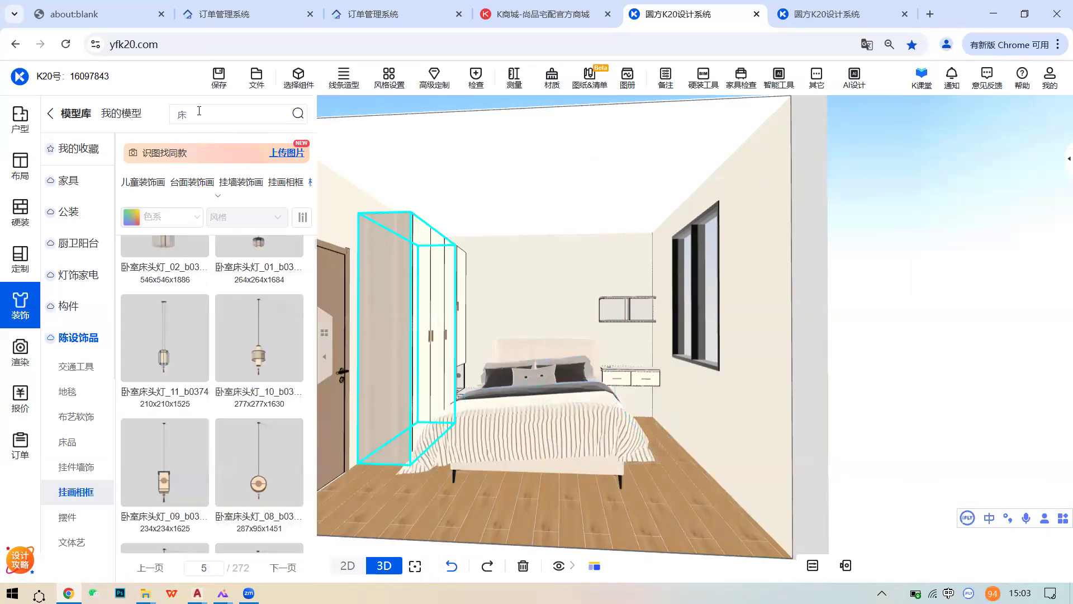
{"action": "type", "text": "che"}
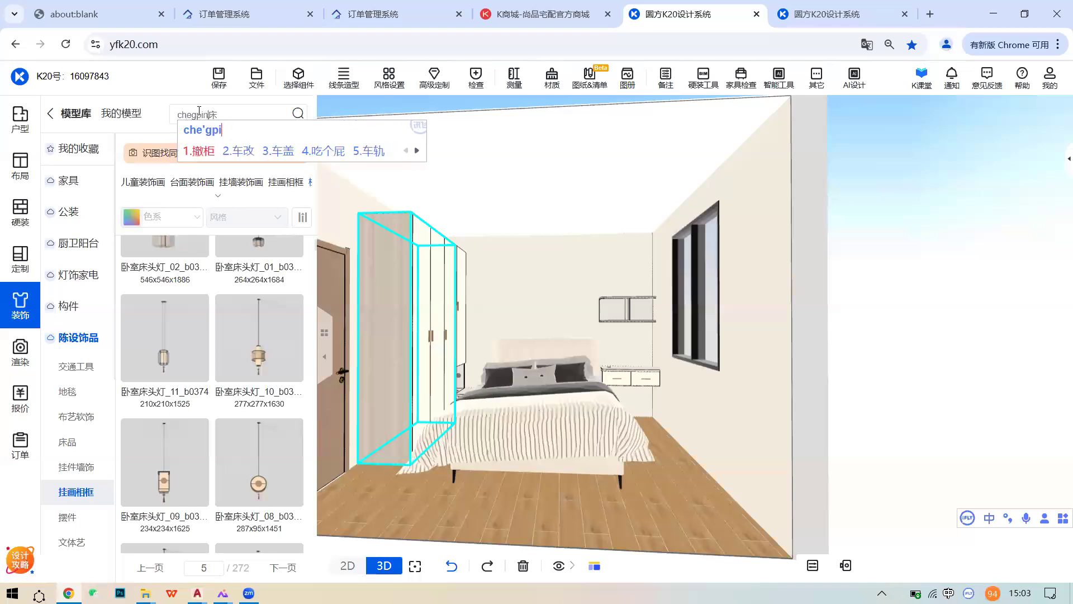
{"action": "type", "text": "ngpin"}
{"action": "key", "text": "space"}
{"action": "key", "text": "Return"}
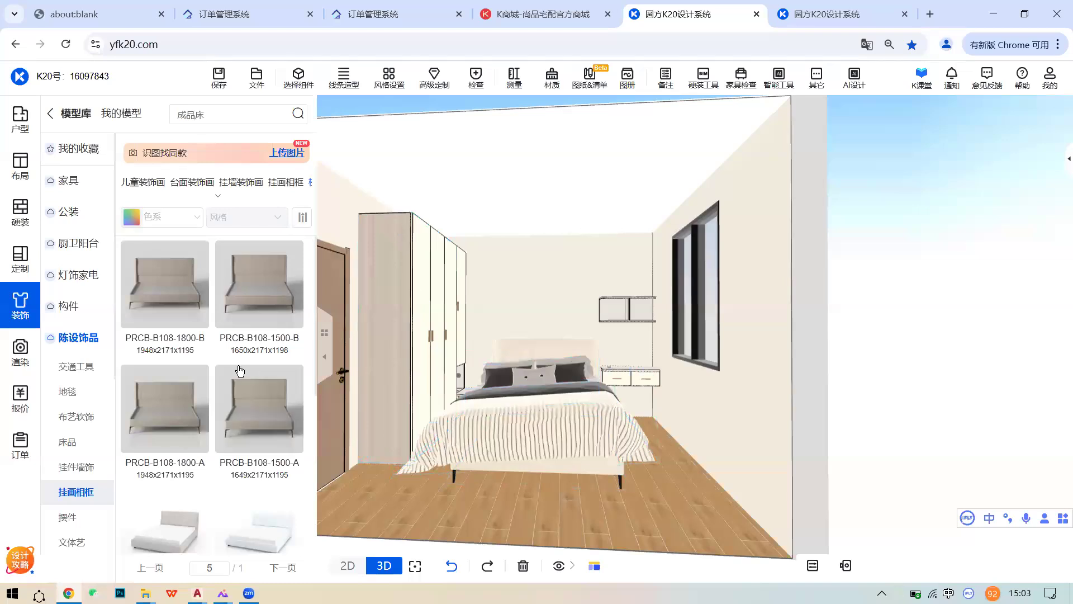
{"action": "scroll", "coordinate": [255, 315], "scroll_direction": "down", "scroll_amount": 1}
{"action": "left_click", "coordinate": [256, 310]}
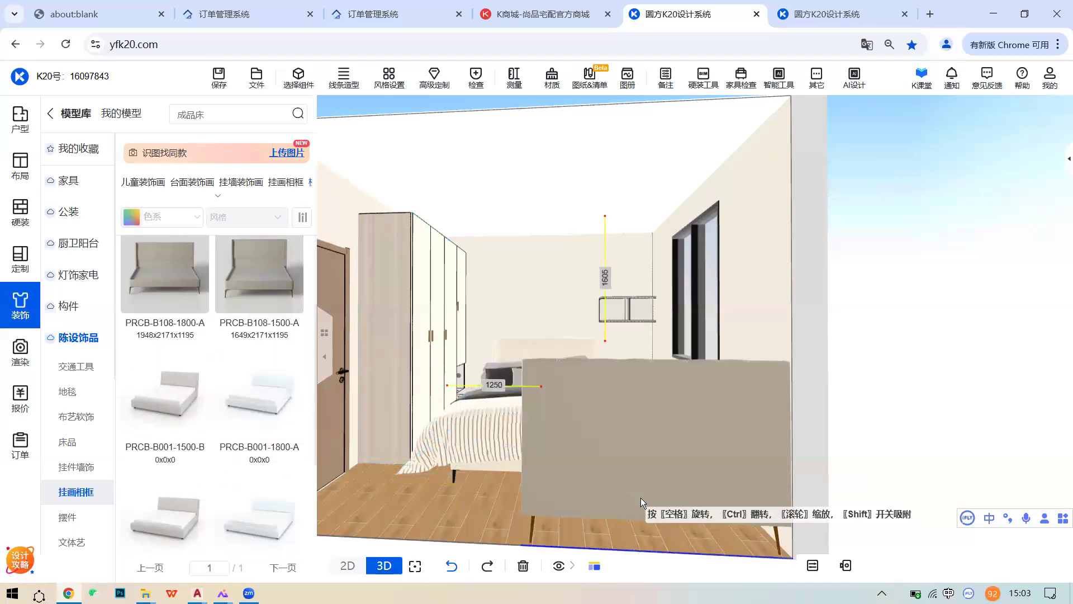
{"action": "left_click", "coordinate": [648, 507]}
- Select the newly placed PRCB-B108-1500-A bed and delete it, keeping the original bed
{"action": "scroll", "coordinate": [653, 475], "scroll_direction": "up", "scroll_amount": 5}
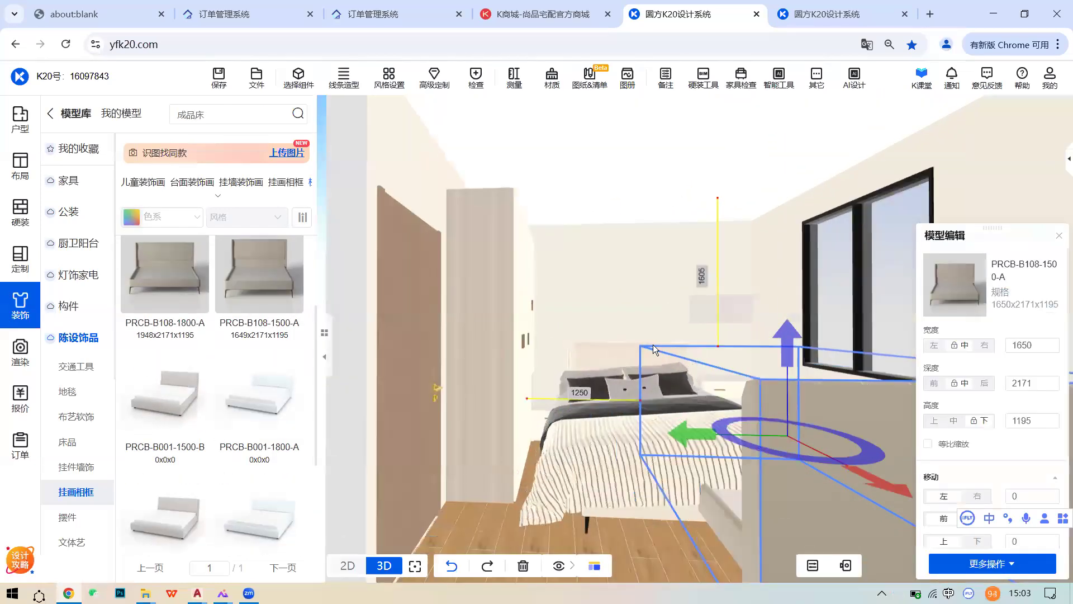
{"action": "right_click_drag", "start_coordinate": [635, 461], "coordinate": [733, 486]}
{"action": "scroll", "coordinate": [733, 486], "scroll_direction": "up", "scroll_amount": 3}
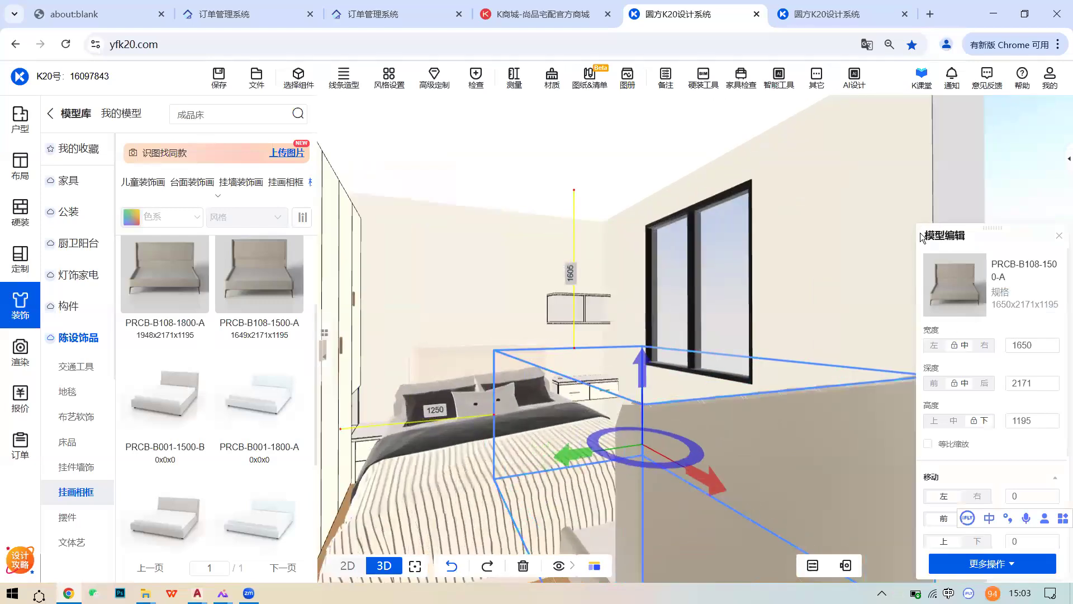
{"action": "scroll", "coordinate": [797, 377], "scroll_direction": "down", "scroll_amount": 4}
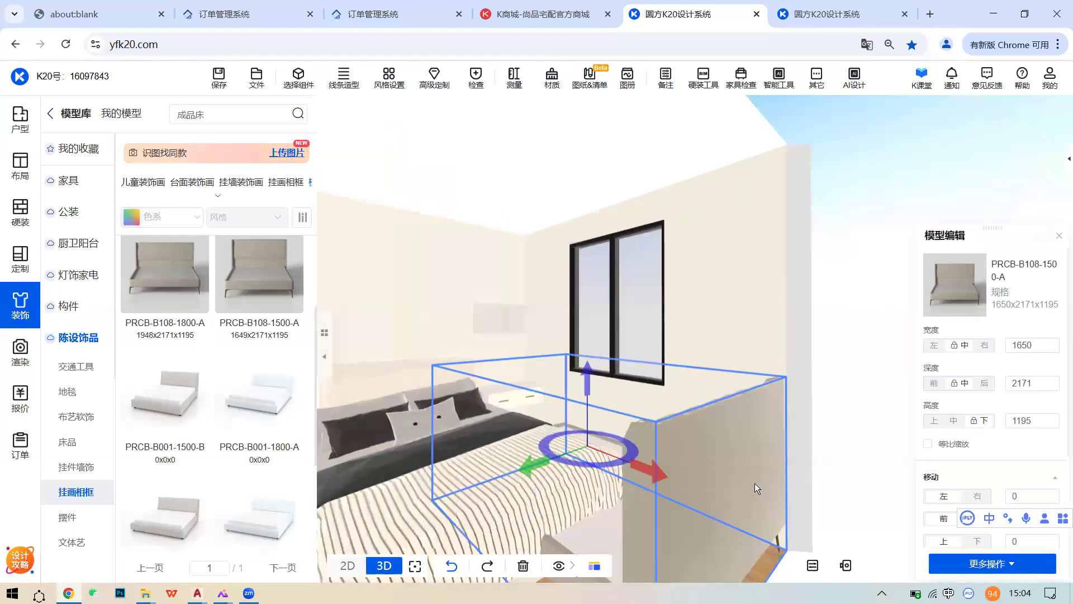
{"action": "left_click", "coordinate": [701, 472]}
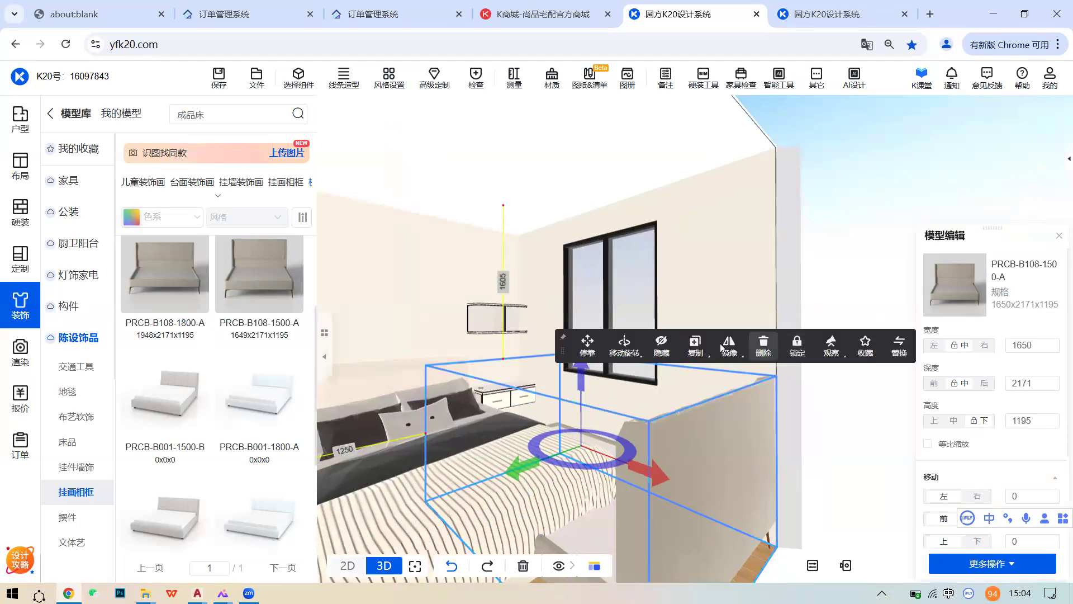
{"action": "left_click", "coordinate": [764, 345]}
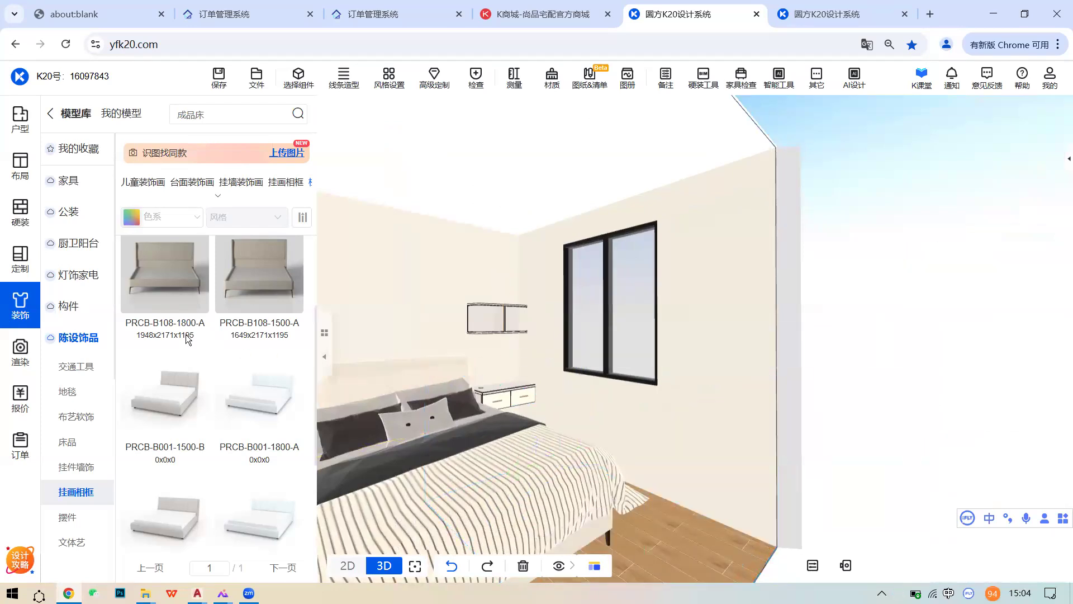
{"action": "left_click", "coordinate": [20, 307]}
- Trial-hang the round painting 挂墙装饰画_8664 above the bed, delete it, and browse more paintings
{"action": "scroll", "coordinate": [406, 366], "scroll_direction": "down", "scroll_amount": 3}
{"action": "left_click_drag", "start_coordinate": [473, 375], "coordinate": [632, 398]}
{"action": "left_click_drag", "start_coordinate": [467, 426], "coordinate": [424, 417]}
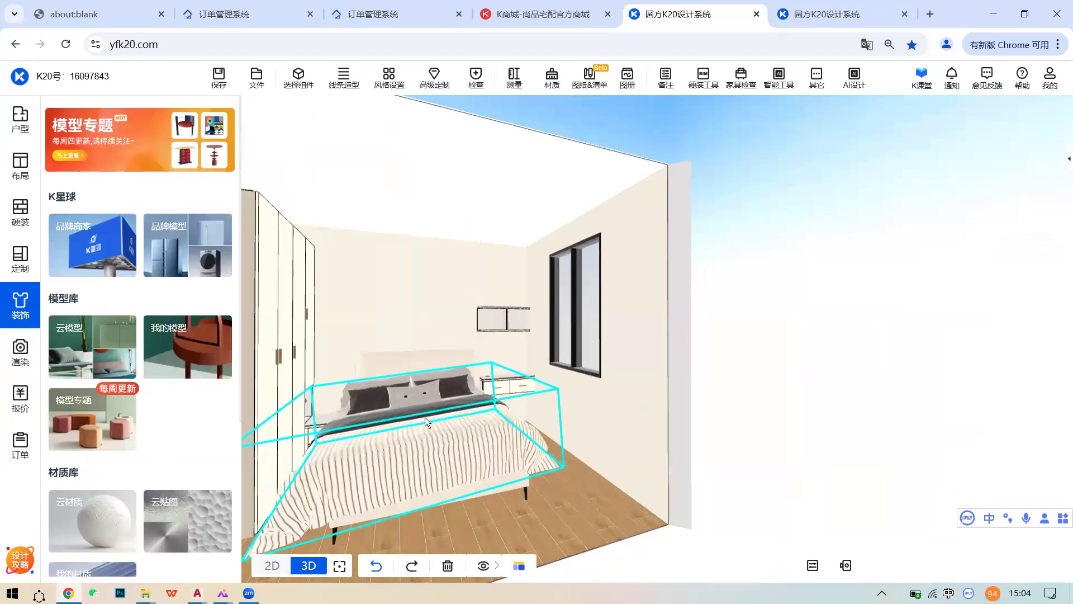
{"action": "left_click", "coordinate": [85, 329]}
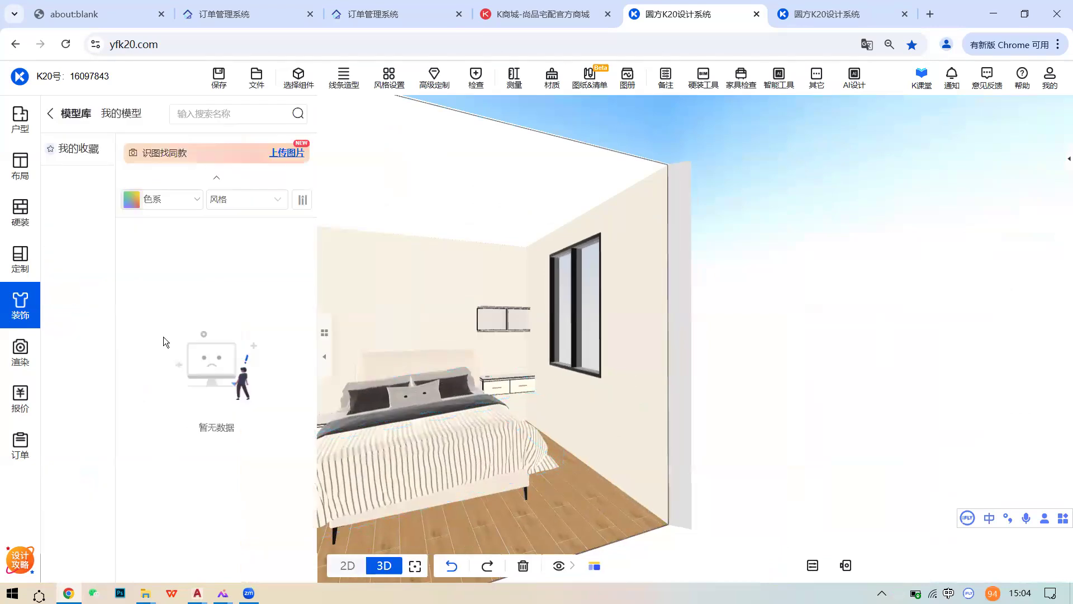
{"action": "scroll", "coordinate": [298, 365], "scroll_direction": "down", "scroll_amount": 5}
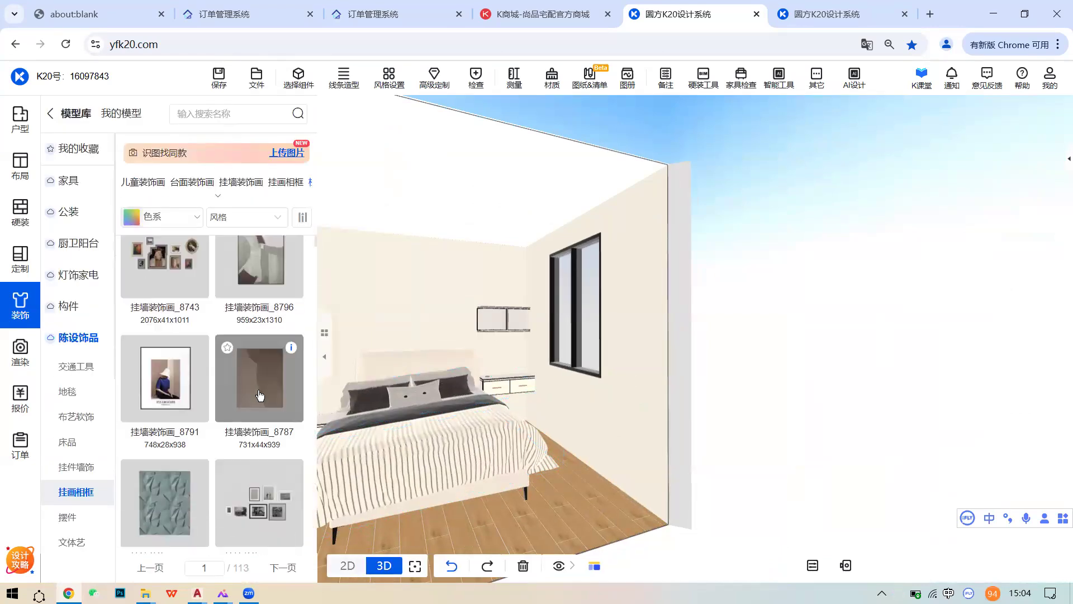
{"action": "scroll", "coordinate": [260, 486], "scroll_direction": "down", "scroll_amount": 5}
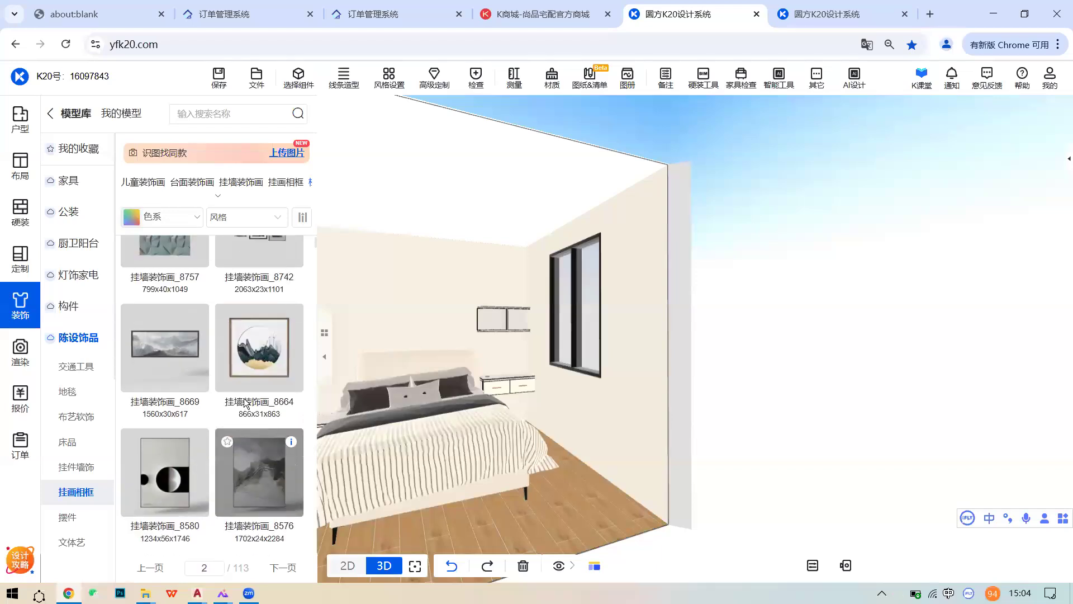
{"action": "left_click", "coordinate": [259, 348]}
{"action": "left_click", "coordinate": [420, 306]}
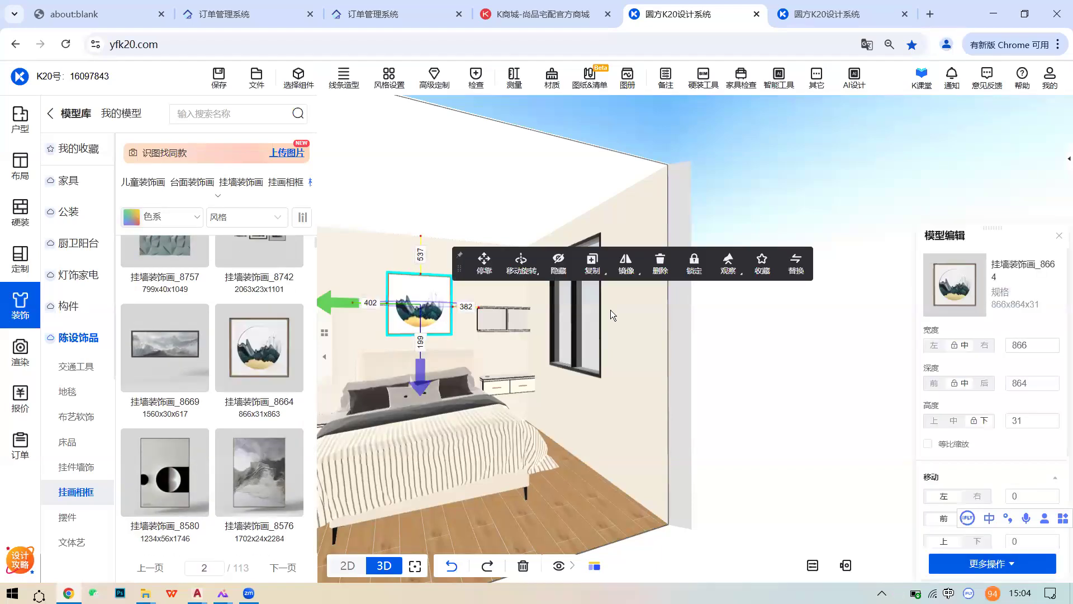
{"action": "left_click", "coordinate": [663, 270]}
{"action": "left_click", "coordinate": [283, 567]}
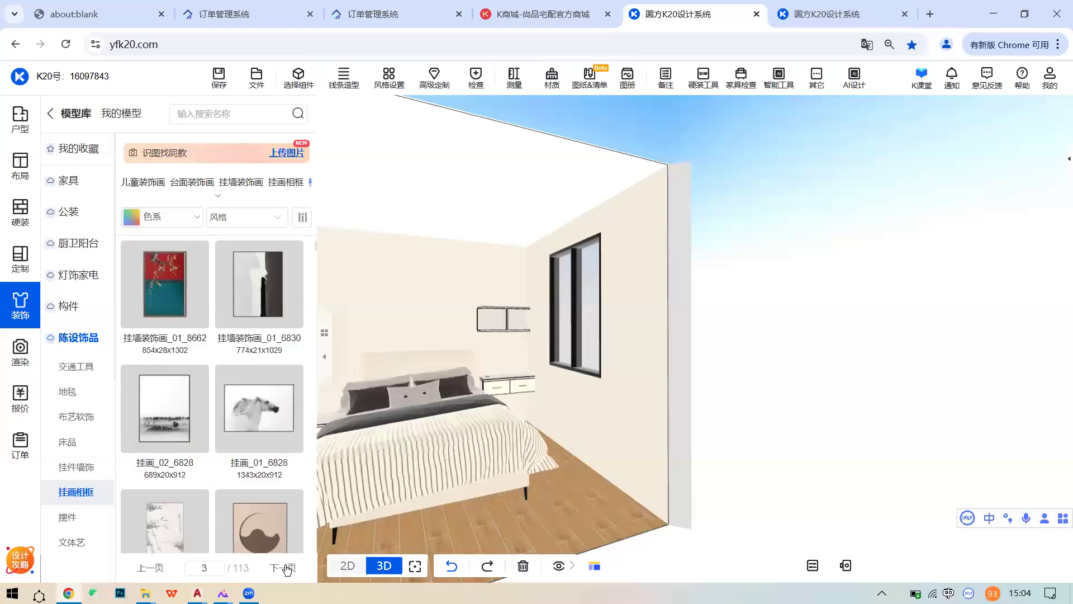
{"action": "left_click", "coordinate": [283, 568]}
{"action": "scroll", "coordinate": [553, 377], "scroll_direction": "down", "scroll_amount": 2}
{"action": "right_click_drag", "start_coordinate": [556, 376], "coordinate": [640, 366]}
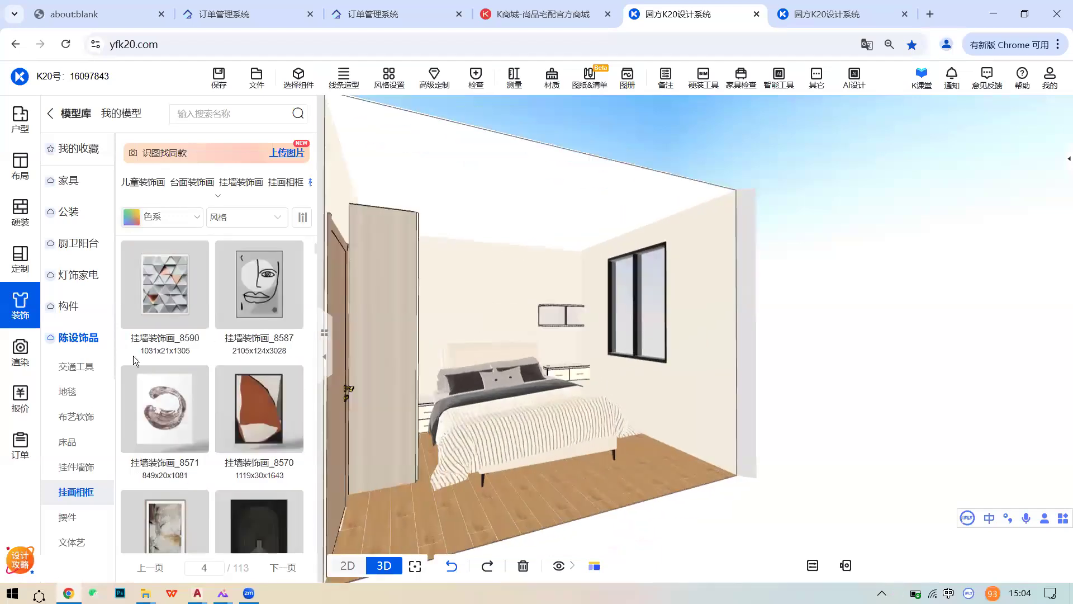
- Search 地毯 and lay the checkered rug 花纹地毯_a2834 in front of the bed
{"action": "left_click", "coordinate": [211, 114]}
{"action": "type", "text": "地毯"}
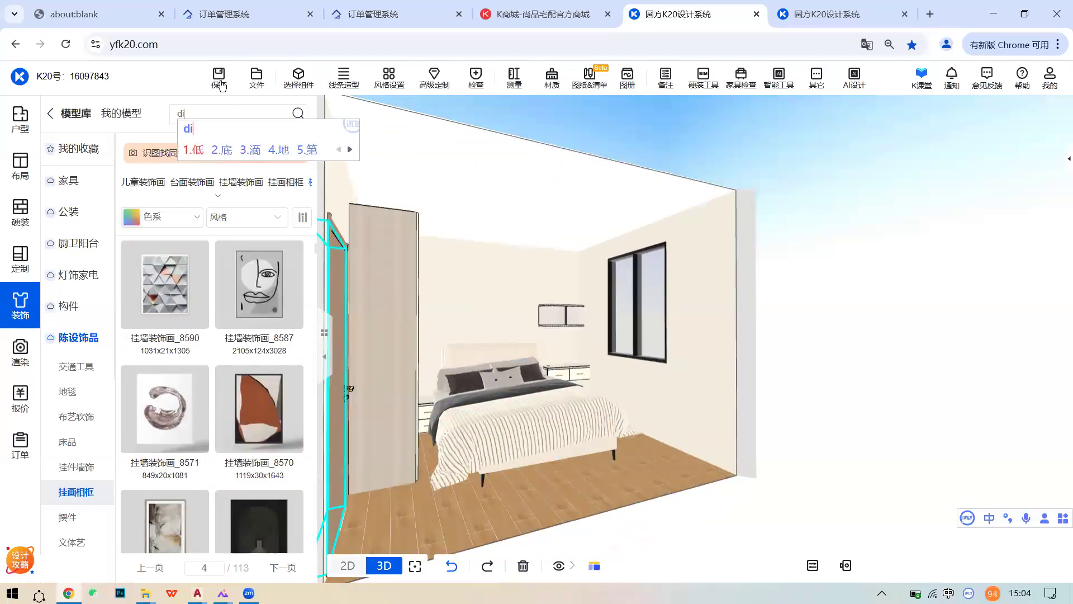
{"action": "key", "text": "Return"}
{"action": "left_click", "coordinate": [259, 284]}
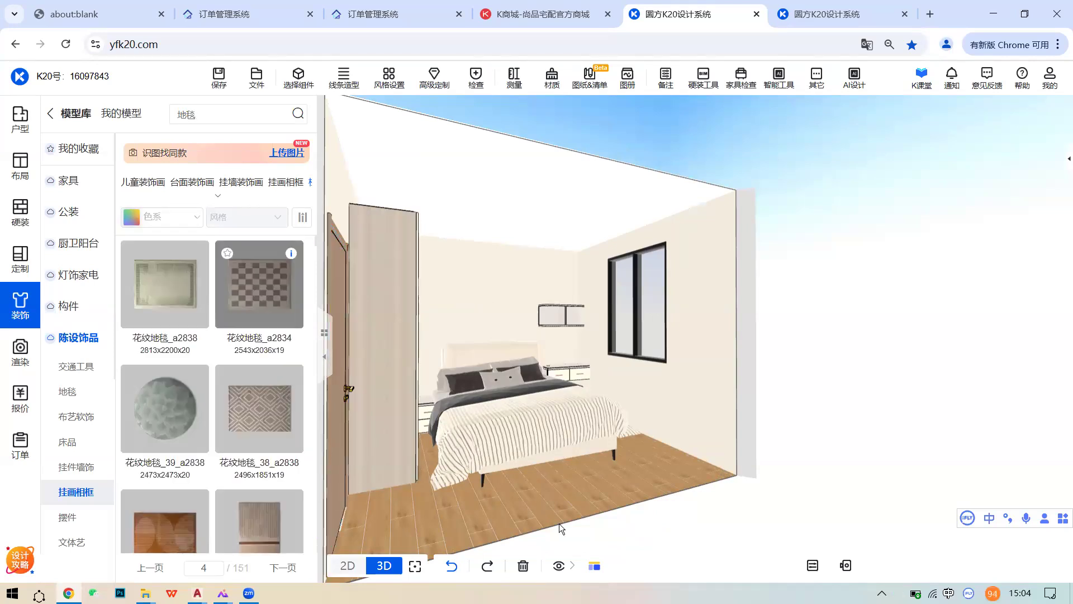
{"action": "left_click", "coordinate": [578, 491]}
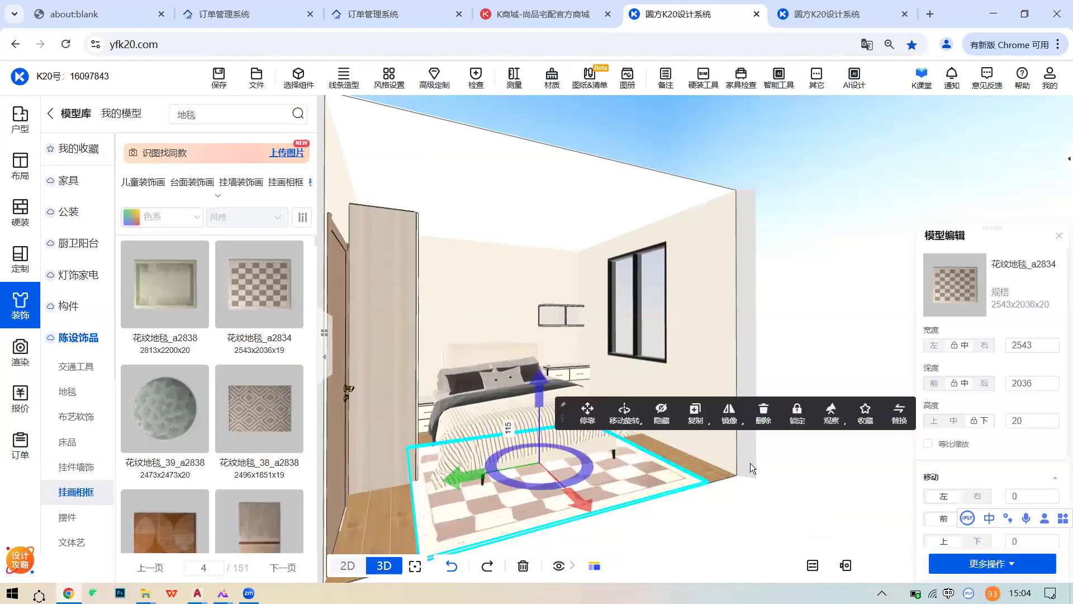
- Add 2-panel curtains to the window in style CLBK_001_1800_DG_C with CGBB-A12 body fabric
{"action": "left_click", "coordinate": [648, 311]}
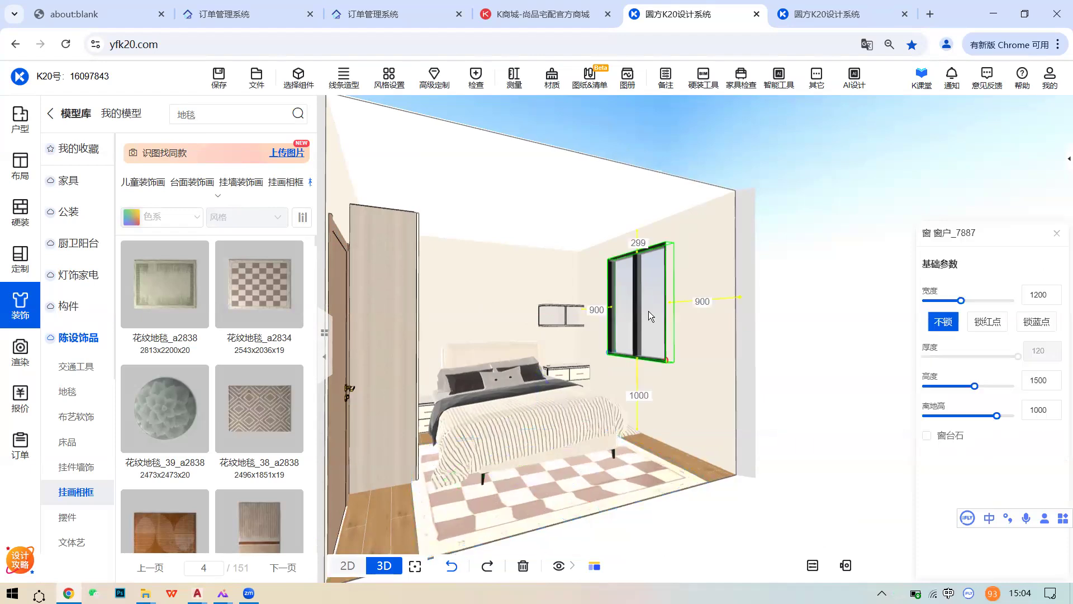
{"action": "left_click", "coordinate": [559, 267]}
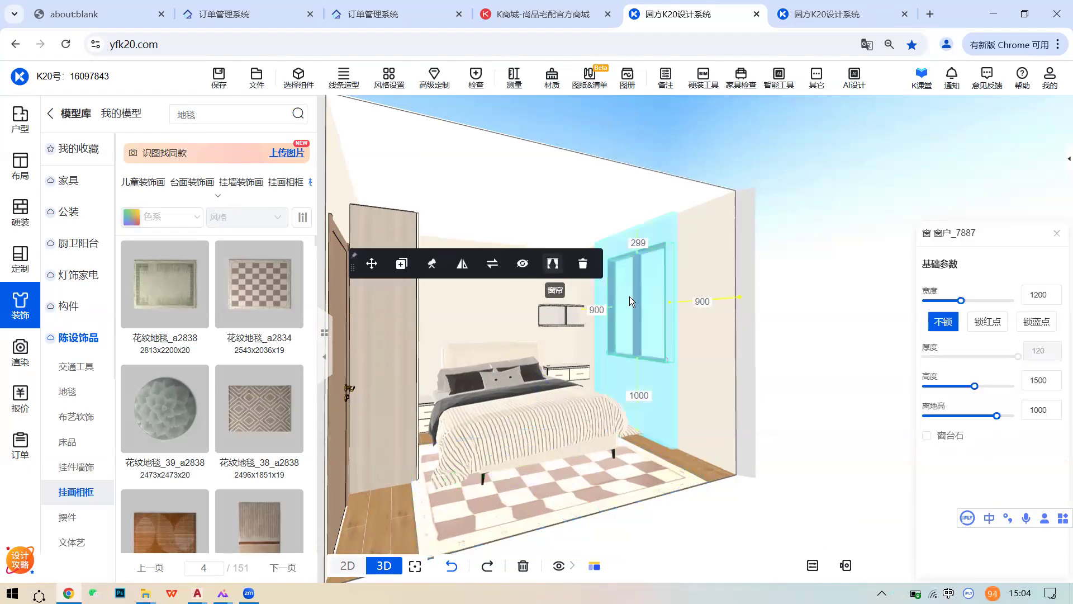
{"action": "scroll", "coordinate": [727, 347], "scroll_direction": "up", "scroll_amount": 5}
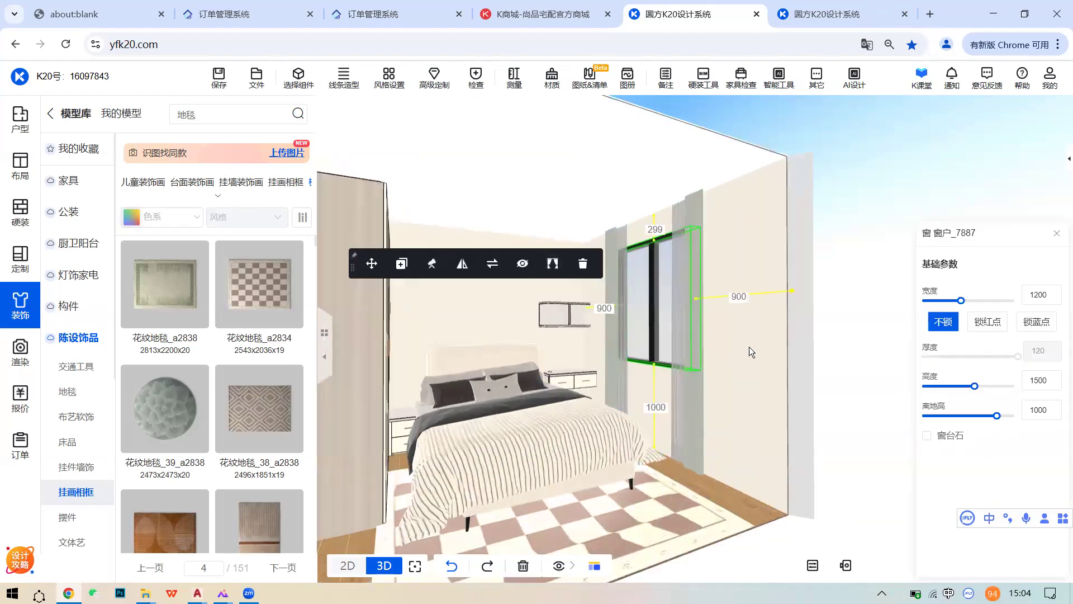
{"action": "left_click", "coordinate": [738, 321]}
{"action": "left_click", "coordinate": [942, 273]}
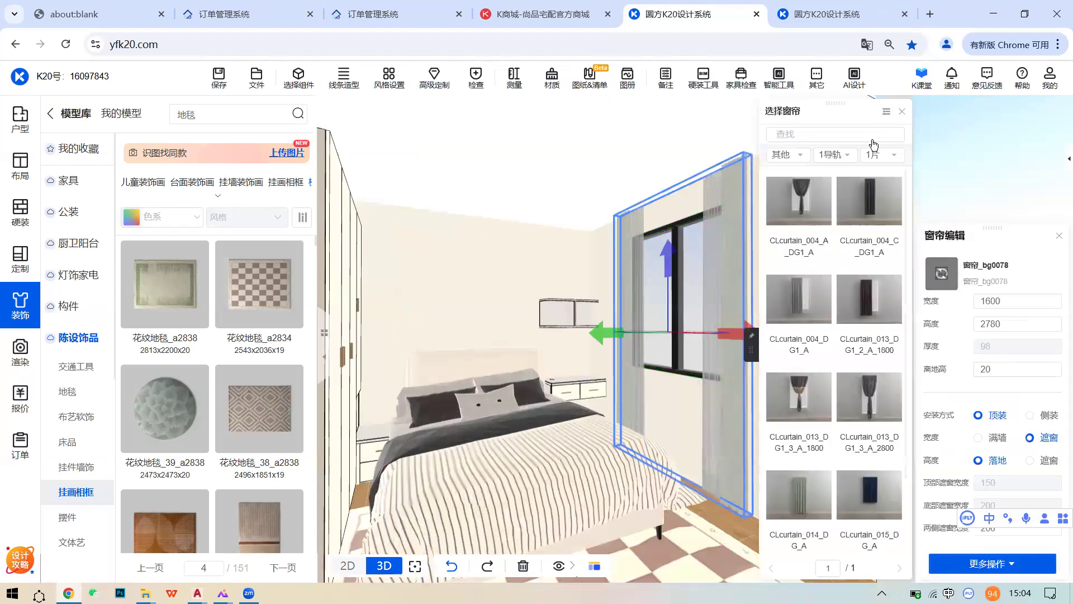
{"action": "left_click", "coordinate": [882, 188]}
{"action": "left_click", "coordinate": [798, 201]}
{"action": "left_click", "coordinate": [942, 383]}
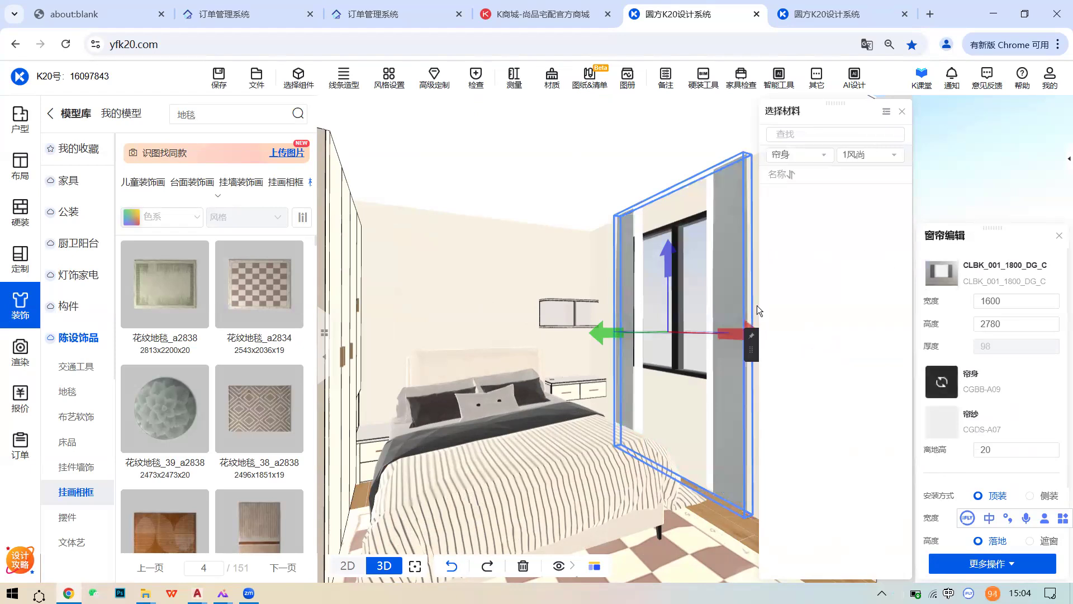
{"action": "scroll", "coordinate": [875, 465], "scroll_direction": "down", "scroll_amount": 2}
{"action": "left_click", "coordinate": [874, 442]}
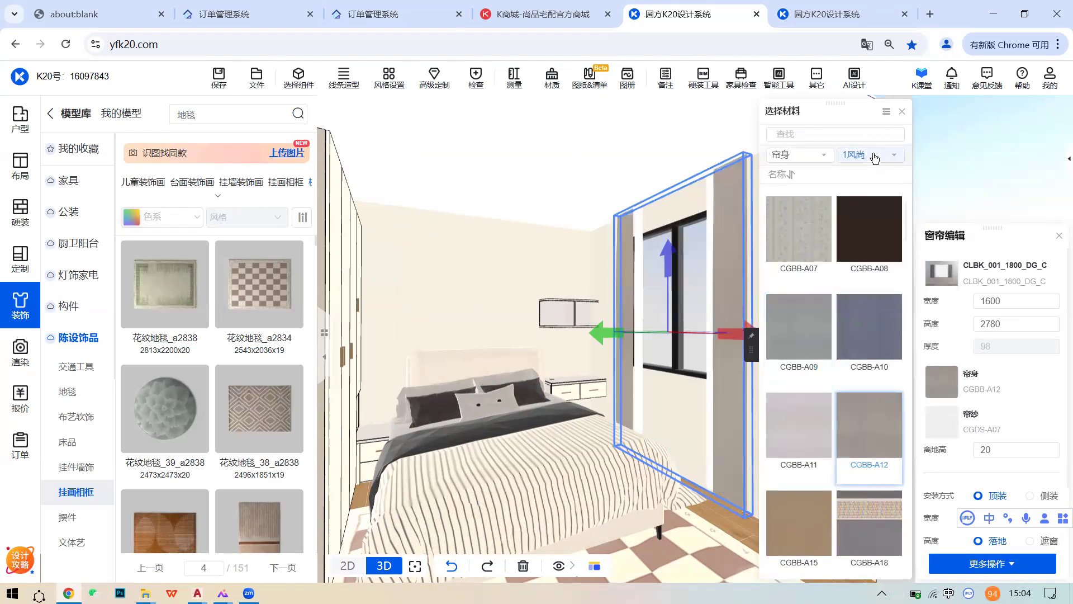
- Search 窗帘 models and try the pink double curtain a1558, then cancel placing it
{"action": "type", "text": "chuanglian"}
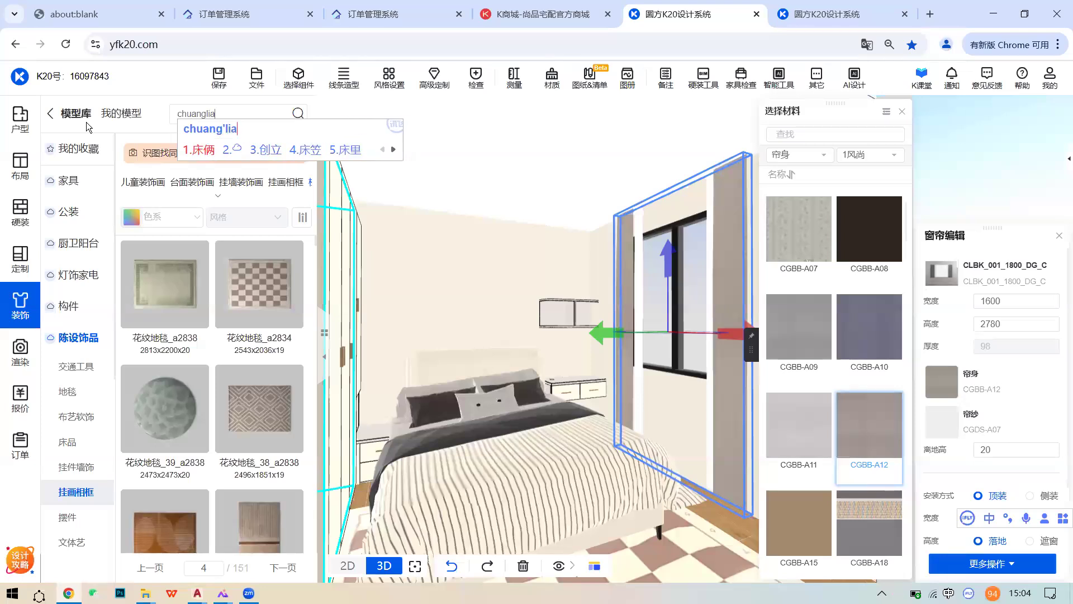
{"action": "key", "text": "space"}
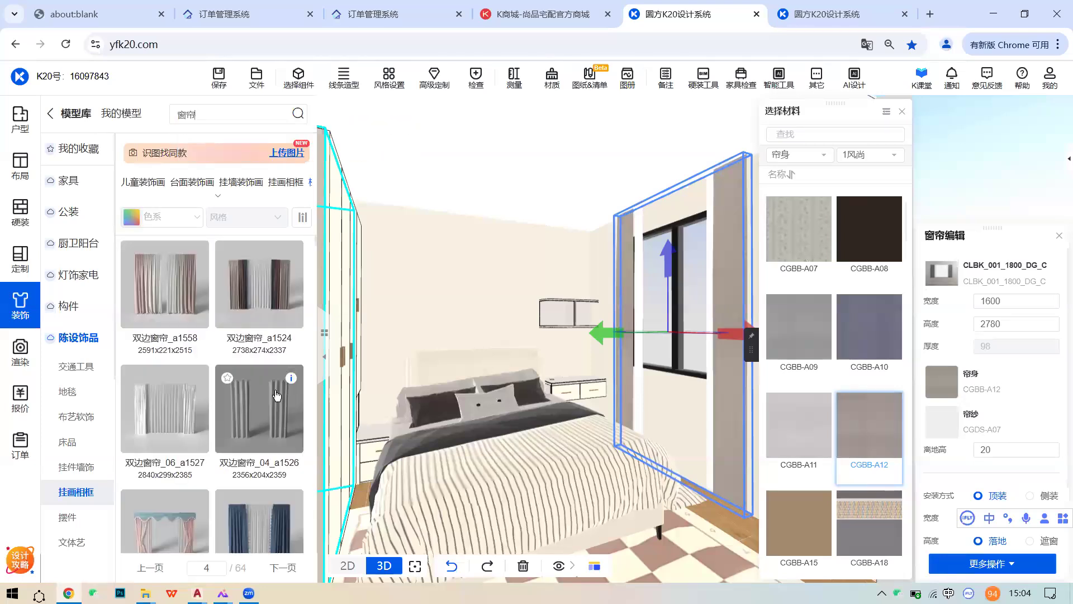
{"action": "left_click", "coordinate": [164, 300]}
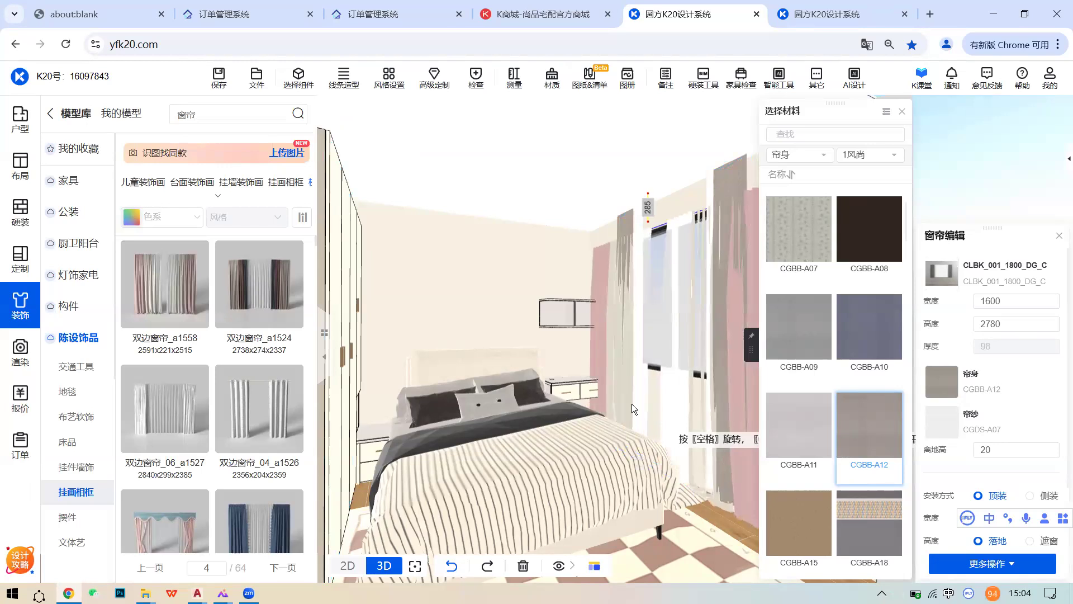
{"action": "right_click", "coordinate": [632, 403]}
{"action": "scroll", "coordinate": [178, 372], "scroll_direction": "down", "scroll_amount": 3}
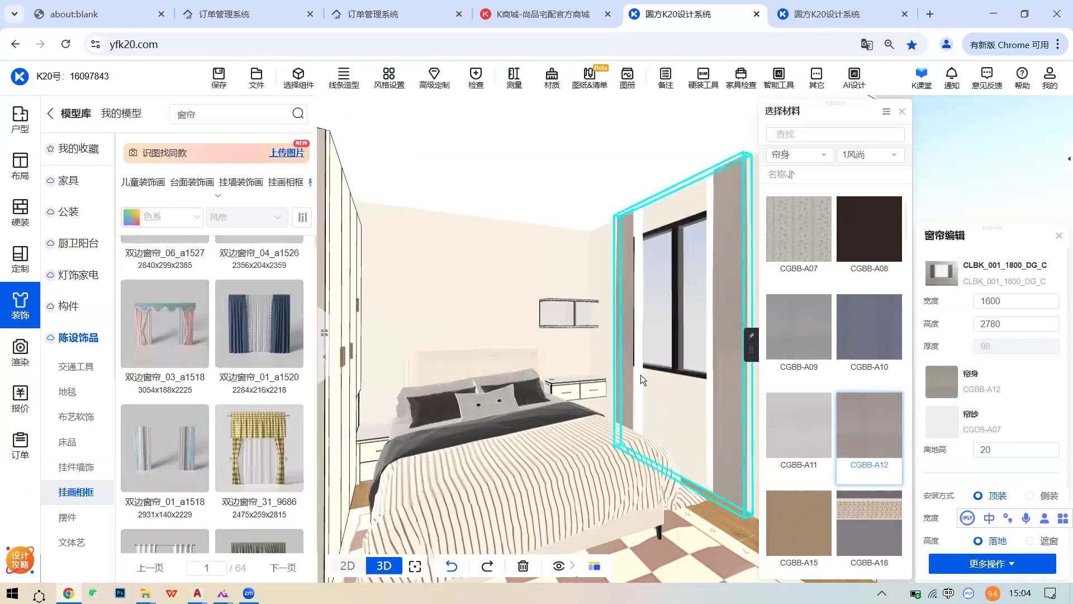
- Orbit the room around the bed and window, selecting the curtain and back wall
{"action": "left_click_drag", "start_coordinate": [604, 378], "coordinate": [672, 377]}
{"action": "scroll", "coordinate": [671, 377], "scroll_direction": "up", "scroll_amount": 5}
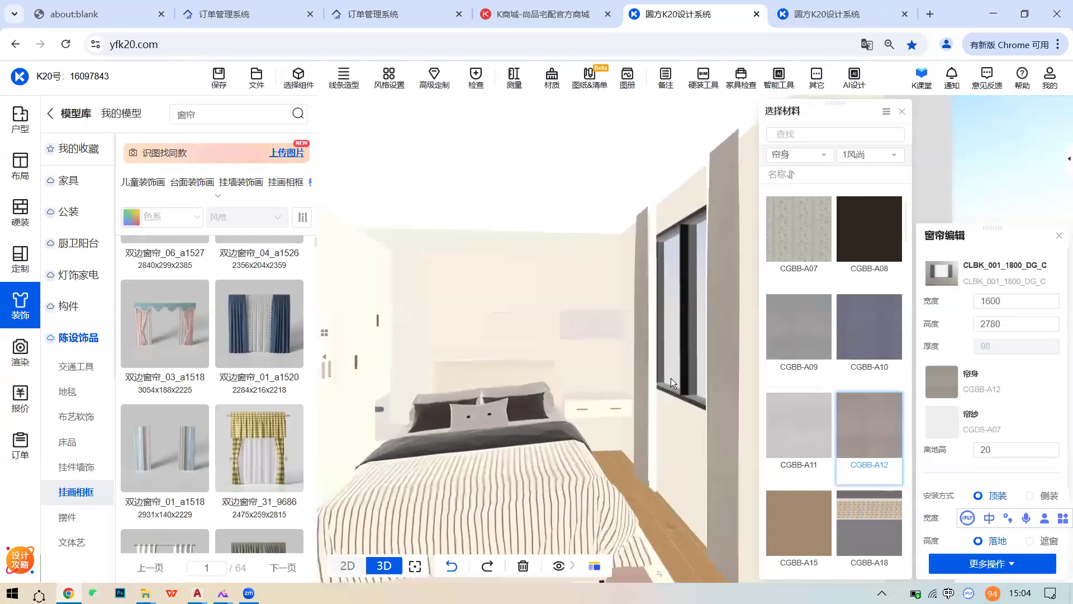
{"action": "left_click", "coordinate": [701, 365]}
{"action": "left_click", "coordinate": [528, 323]}
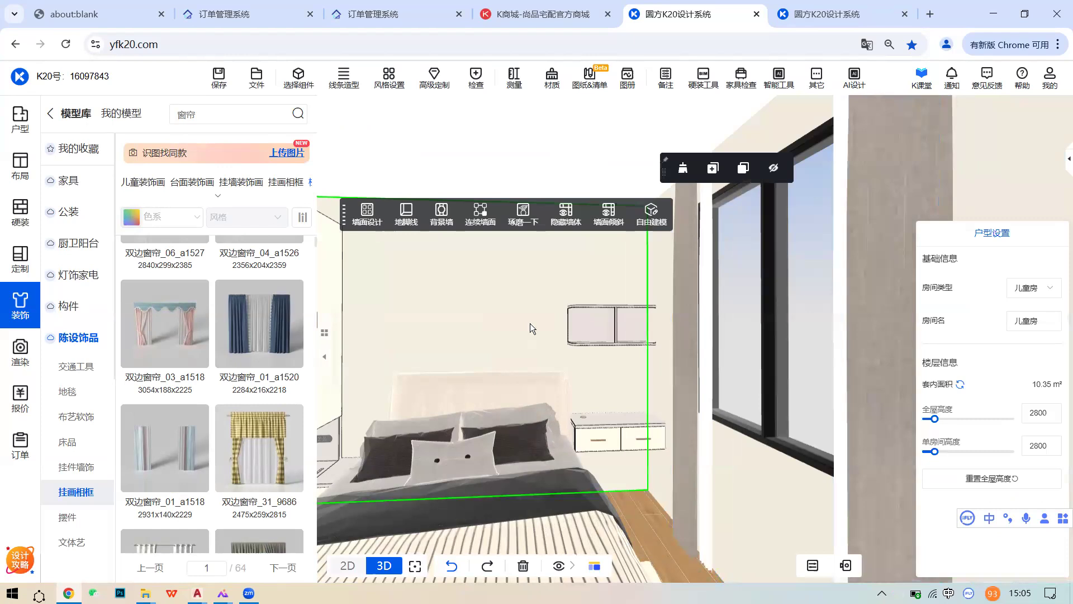
{"action": "left_click_drag", "start_coordinate": [529, 323], "coordinate": [587, 323]}
{"action": "scroll", "coordinate": [587, 323], "scroll_direction": "down", "scroll_amount": 2}
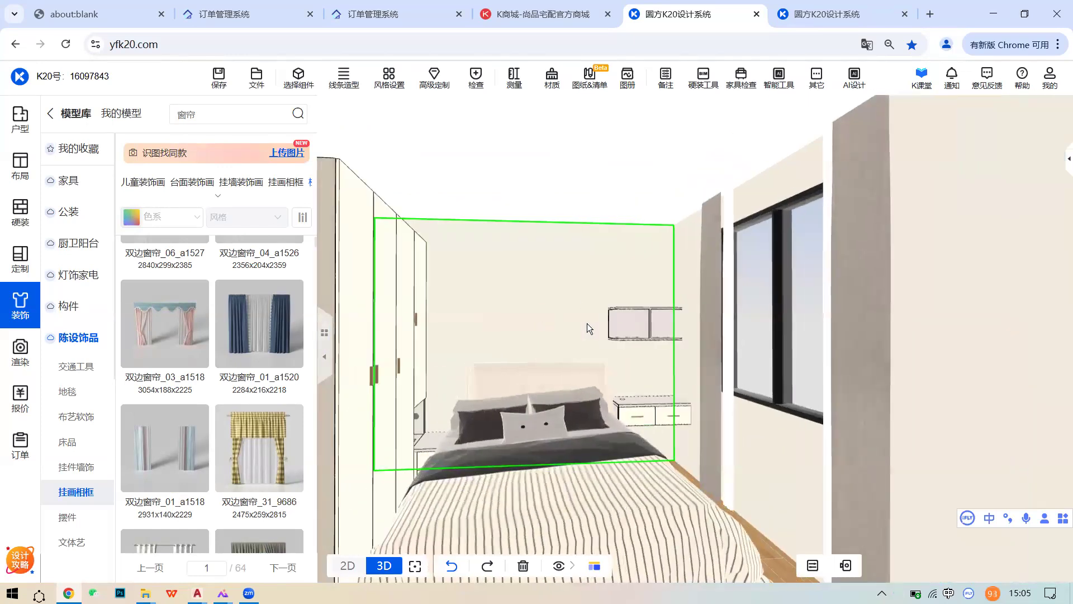
{"action": "scroll", "coordinate": [615, 365], "scroll_direction": "down", "scroll_amount": 3}
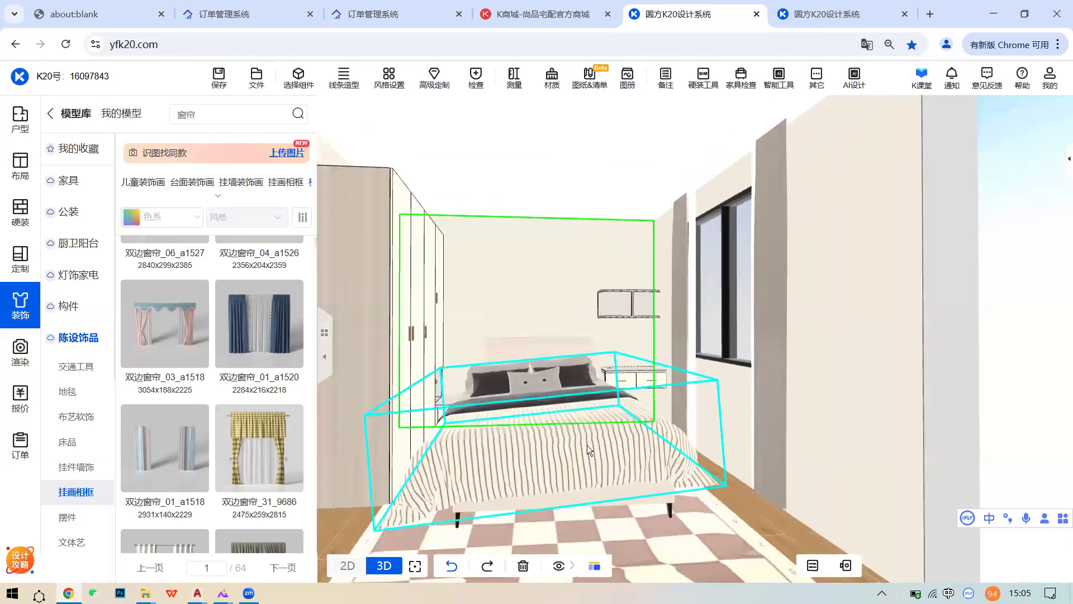
- Select the bed and hide it to expose the wardrobe, then bring up WeChat
{"action": "left_click", "coordinate": [587, 445]}
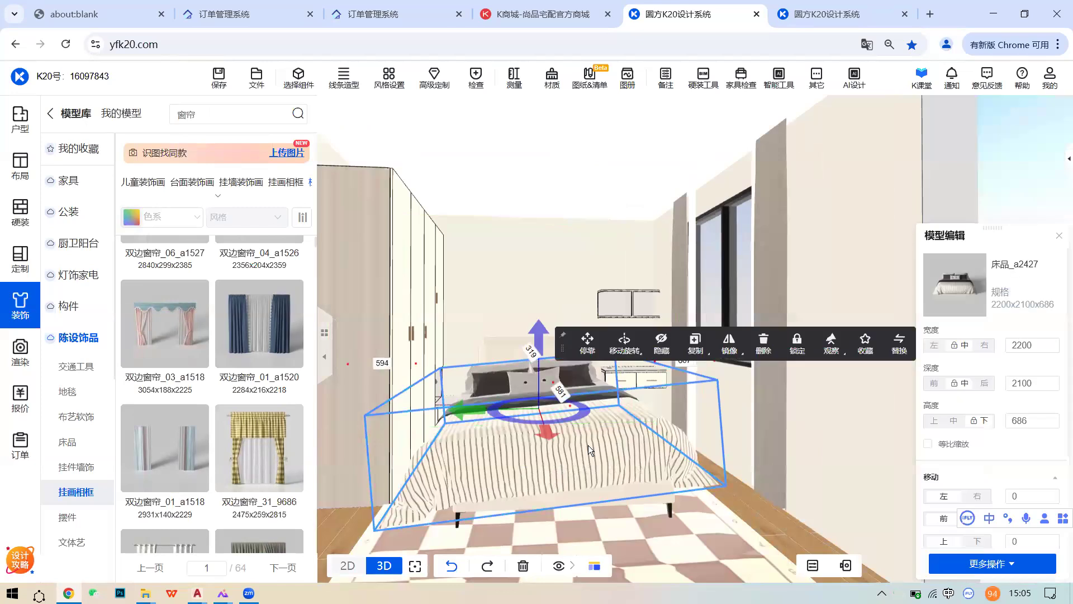
{"action": "left_click", "coordinate": [570, 315]}
{"action": "left_click", "coordinate": [570, 315]}
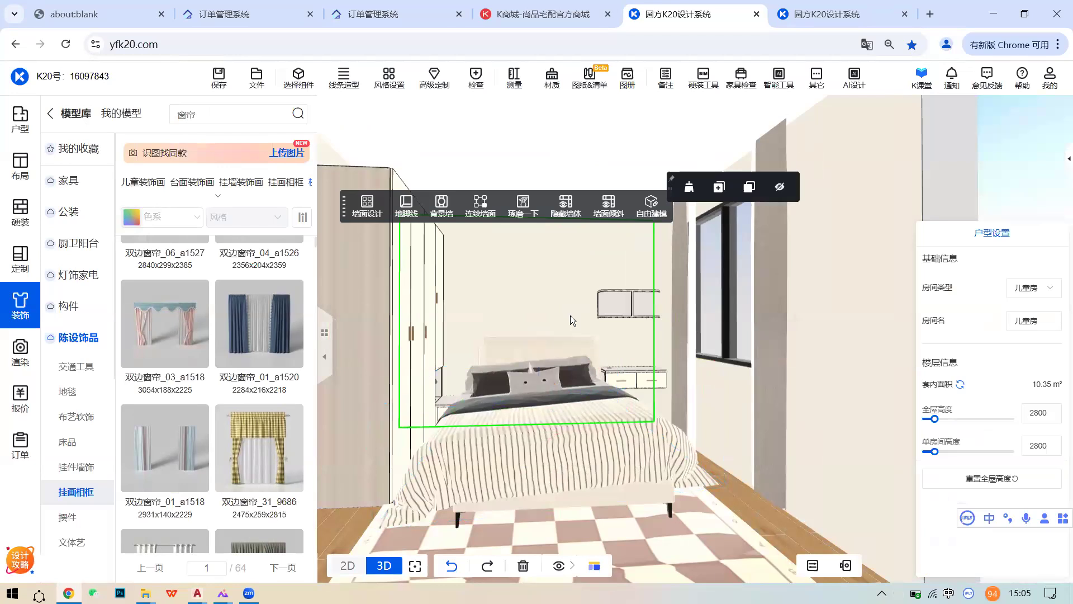
{"action": "left_click_drag", "start_coordinate": [693, 355], "coordinate": [631, 429]}
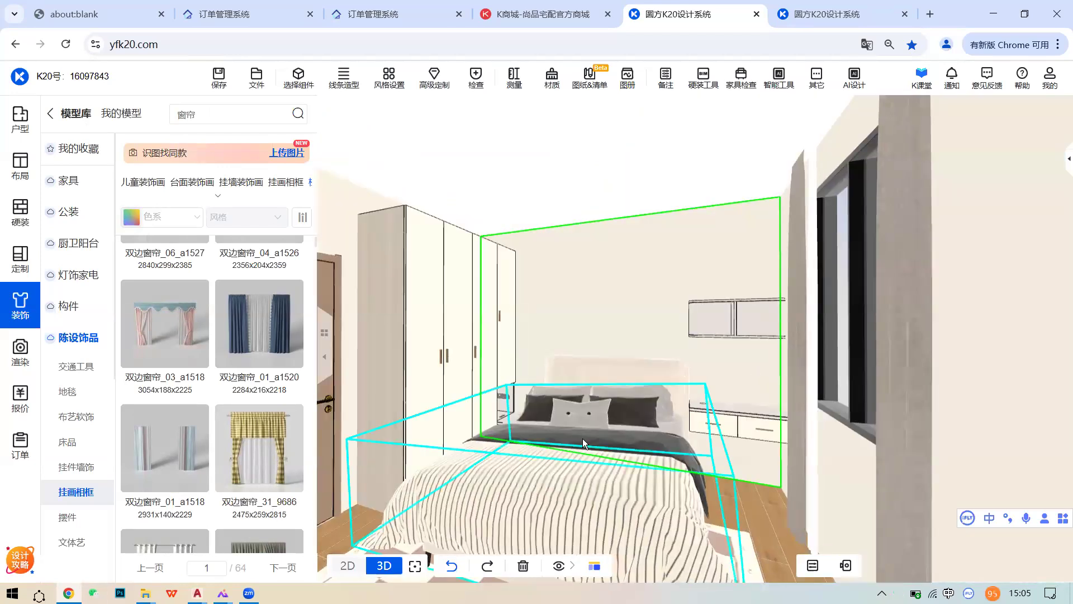
{"action": "left_click", "coordinate": [582, 438]}
{"action": "left_click", "coordinate": [662, 382]}
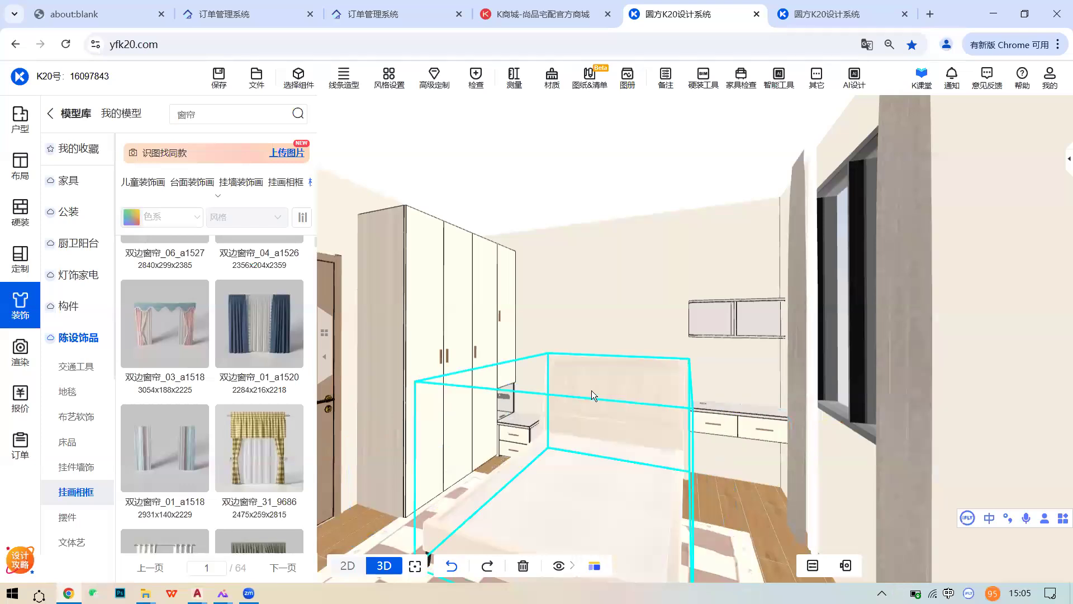
{"action": "scroll", "coordinate": [591, 391], "scroll_direction": "up", "scroll_amount": 5}
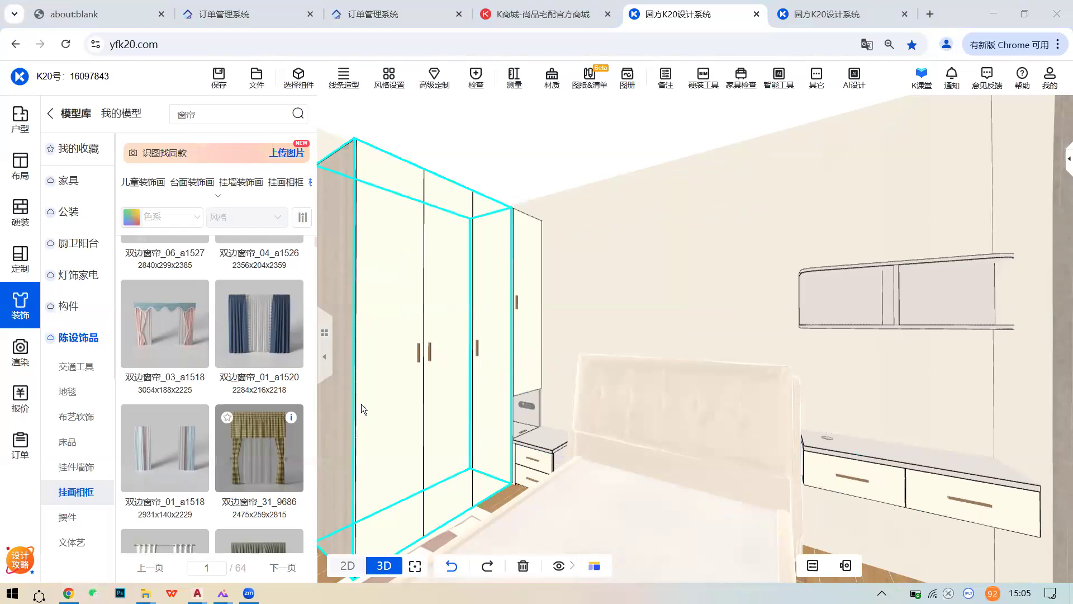
{"action": "left_click", "coordinate": [900, 591]}
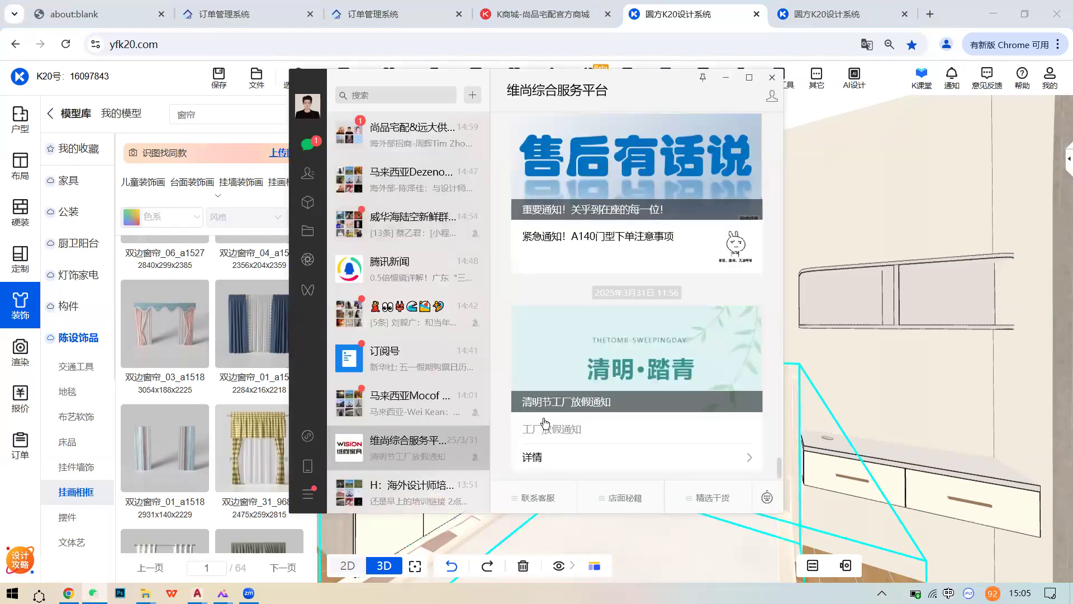
- Launch 美家 from 精选干货, filter 美家案例 to 儿童房, and open the cream-style case's 空间展示
{"action": "left_click", "coordinate": [712, 497]}
{"action": "left_click", "coordinate": [714, 421]}
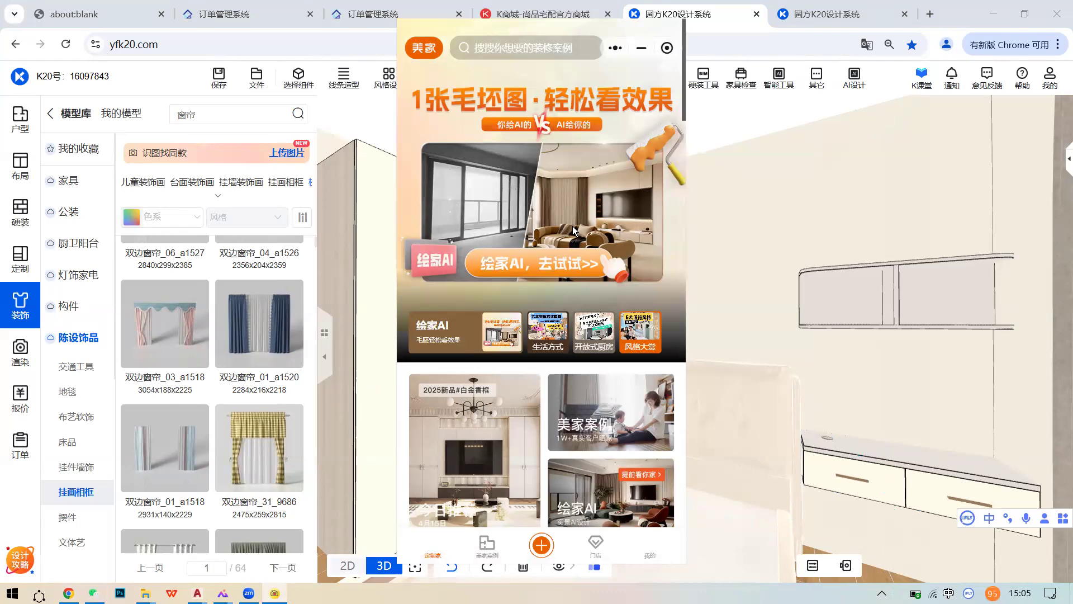
{"action": "left_click", "coordinate": [508, 513]}
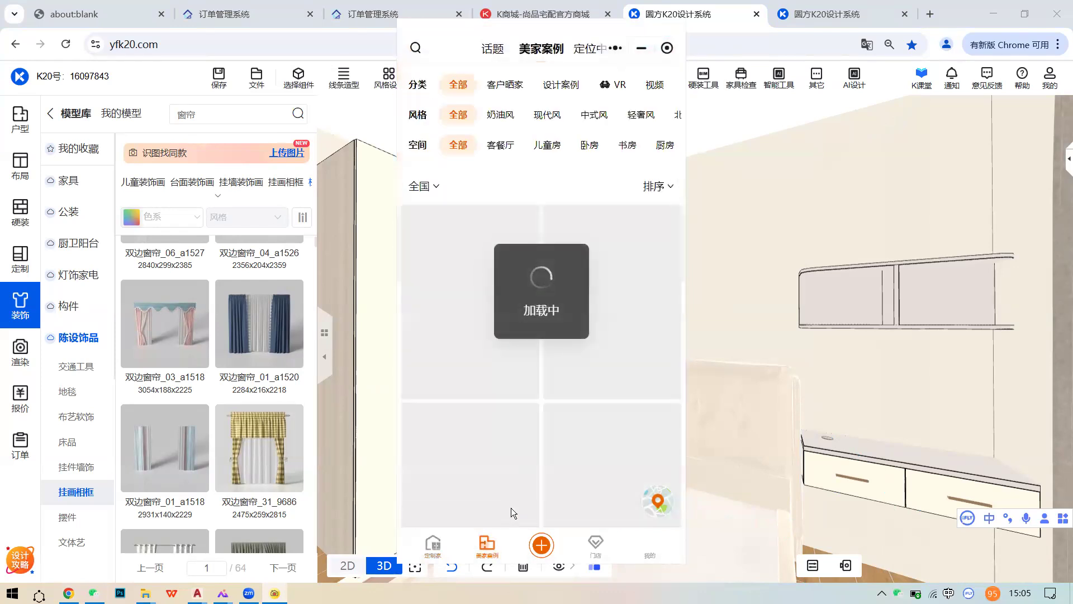
{"action": "left_click", "coordinate": [547, 145]}
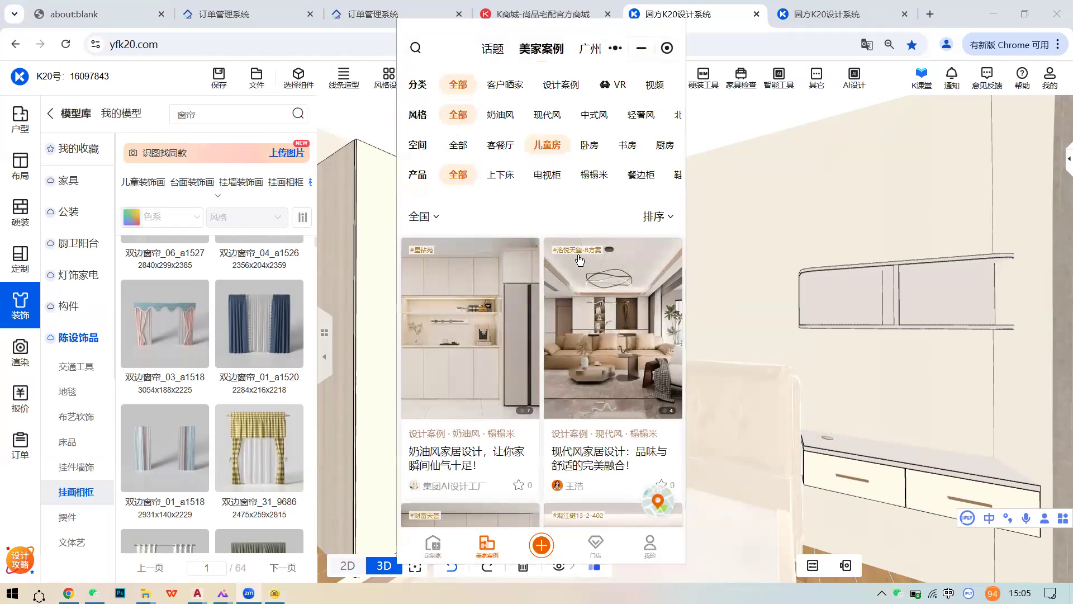
{"action": "scroll", "coordinate": [493, 311], "scroll_direction": "down", "scroll_amount": 3}
{"action": "scroll", "coordinate": [500, 311], "scroll_direction": "up", "scroll_amount": 3}
{"action": "left_click", "coordinate": [502, 311]}
{"action": "scroll", "coordinate": [582, 329], "scroll_direction": "down", "scroll_amount": 8}
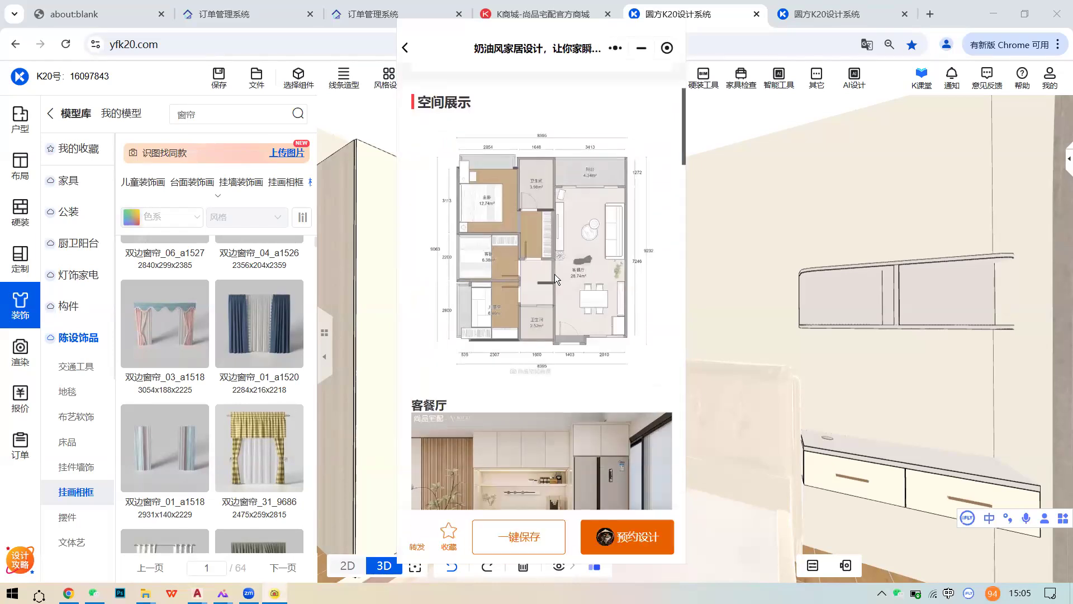
- Enlarge the cream-style case's floor plan twice to inspect it, then close it
{"action": "left_click", "coordinate": [554, 273]}
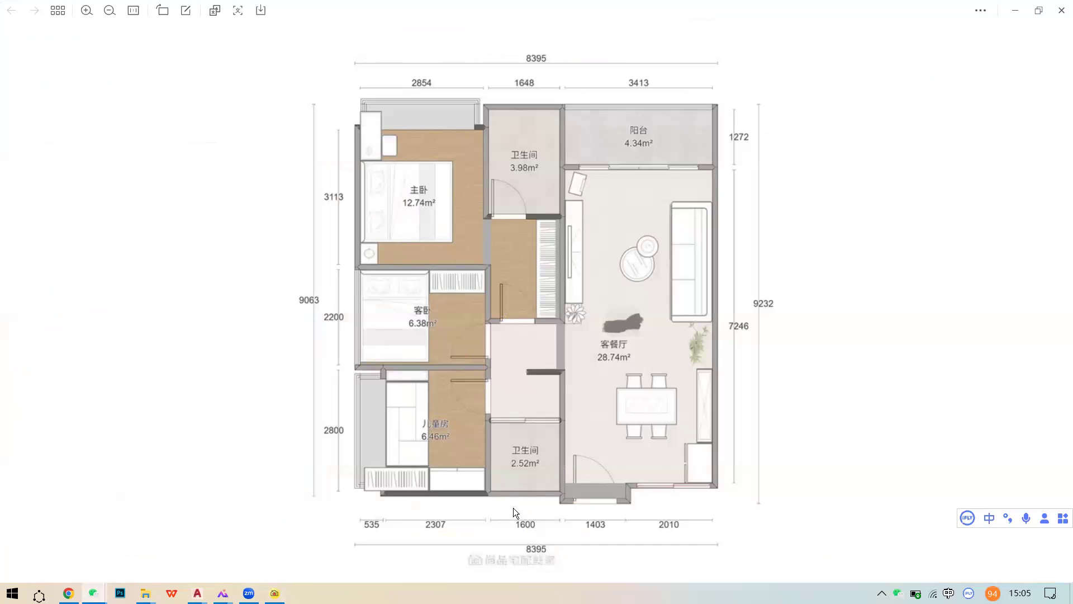
{"action": "left_click", "coordinate": [1061, 10]}
{"action": "scroll", "coordinate": [576, 355], "scroll_direction": "down", "scroll_amount": 1}
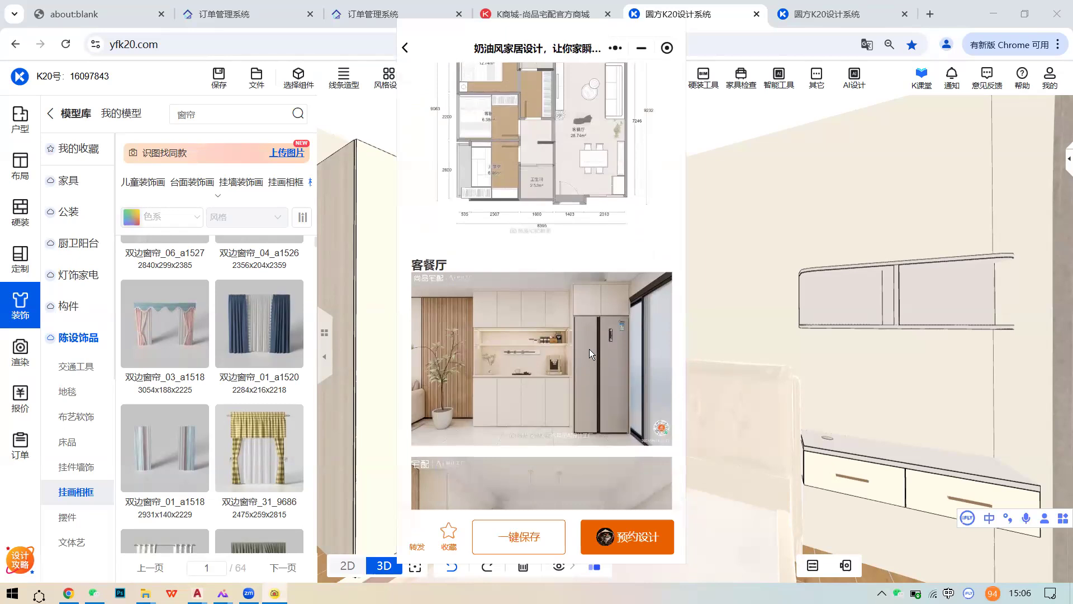
{"action": "scroll", "coordinate": [589, 349], "scroll_direction": "up", "scroll_amount": 4}
{"action": "left_click", "coordinate": [542, 326]}
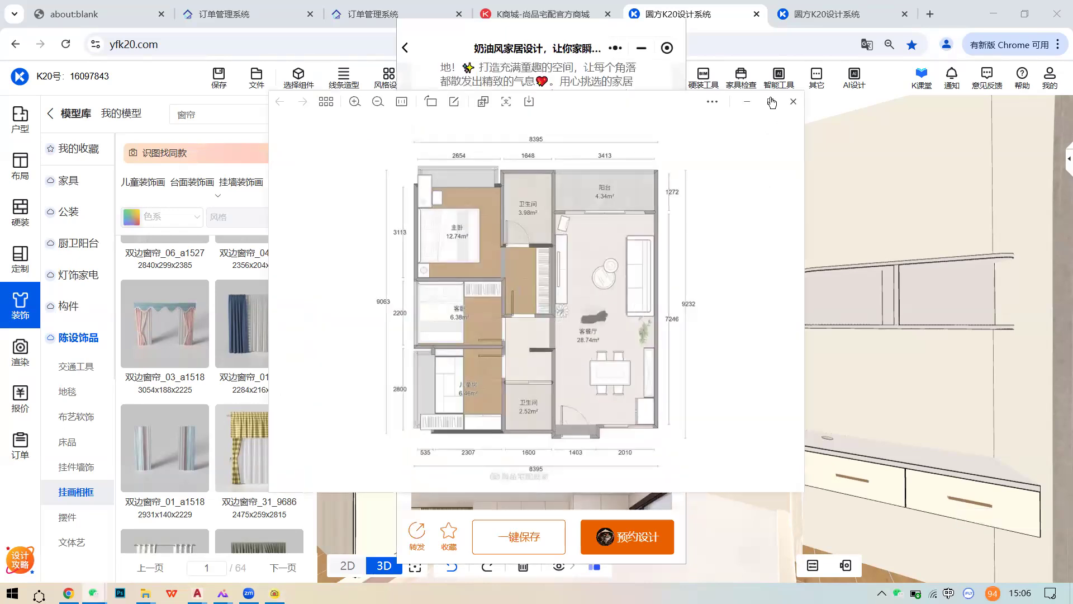
{"action": "scroll", "coordinate": [545, 332], "scroll_direction": "down", "scroll_amount": 2}
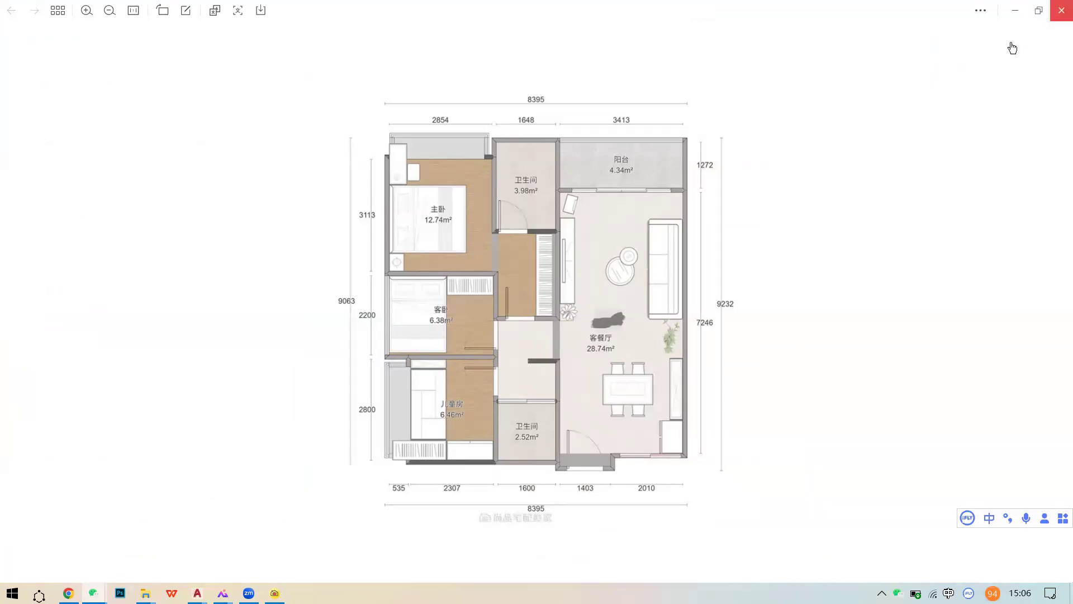
{"action": "left_click", "coordinate": [1061, 10]}
- Scroll down to the 儿童房 section and enlarge its first photo
{"action": "scroll", "coordinate": [517, 385], "scroll_direction": "down", "scroll_amount": 5}
{"action": "scroll", "coordinate": [529, 375], "scroll_direction": "down", "scroll_amount": 5}
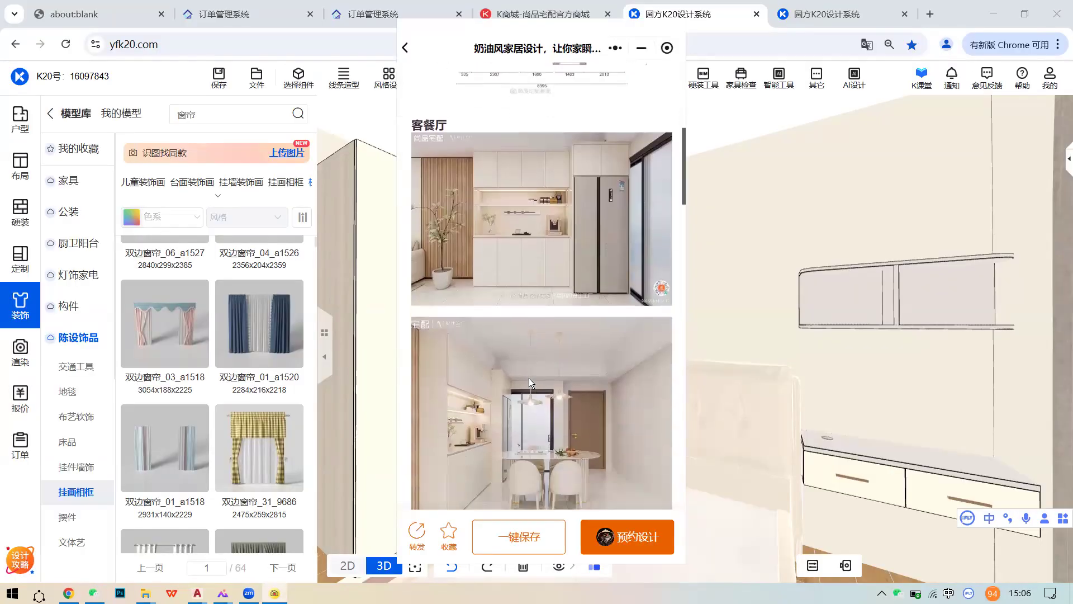
{"action": "scroll", "coordinate": [584, 364], "scroll_direction": "down", "scroll_amount": 10}
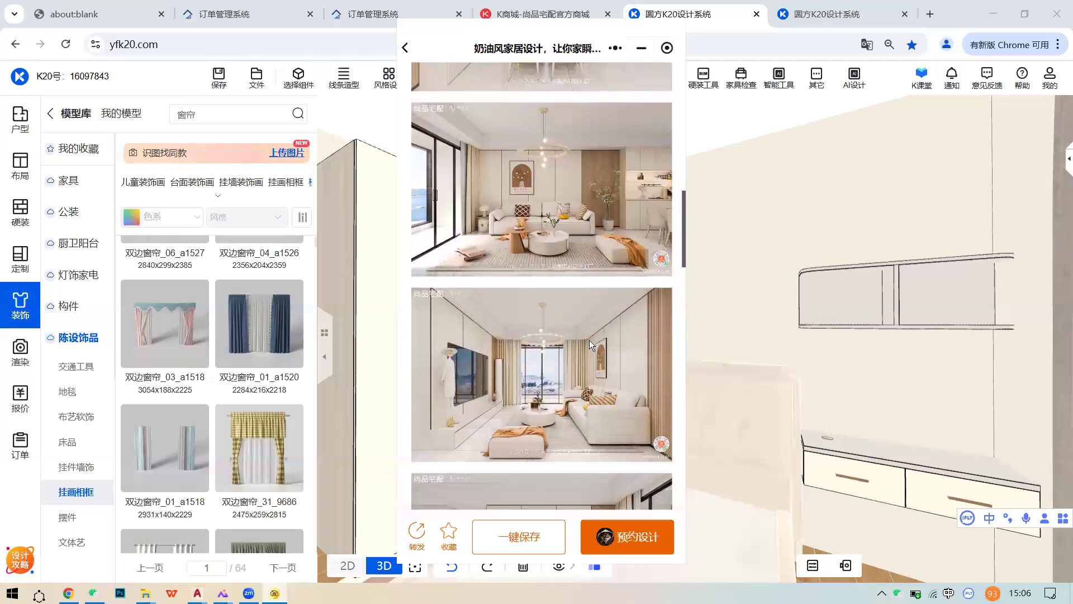
{"action": "scroll", "coordinate": [589, 340], "scroll_direction": "down", "scroll_amount": 10}
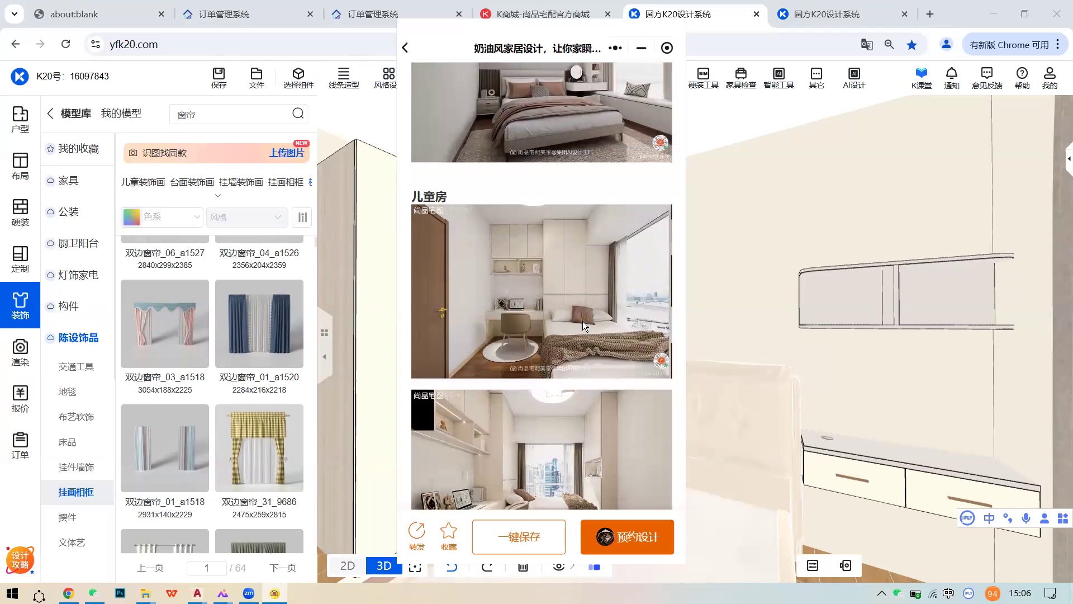
{"action": "left_click", "coordinate": [586, 322]}
- Maximize the image viewer and advance to the next children's room rendering
{"action": "left_click", "coordinate": [770, 101]}
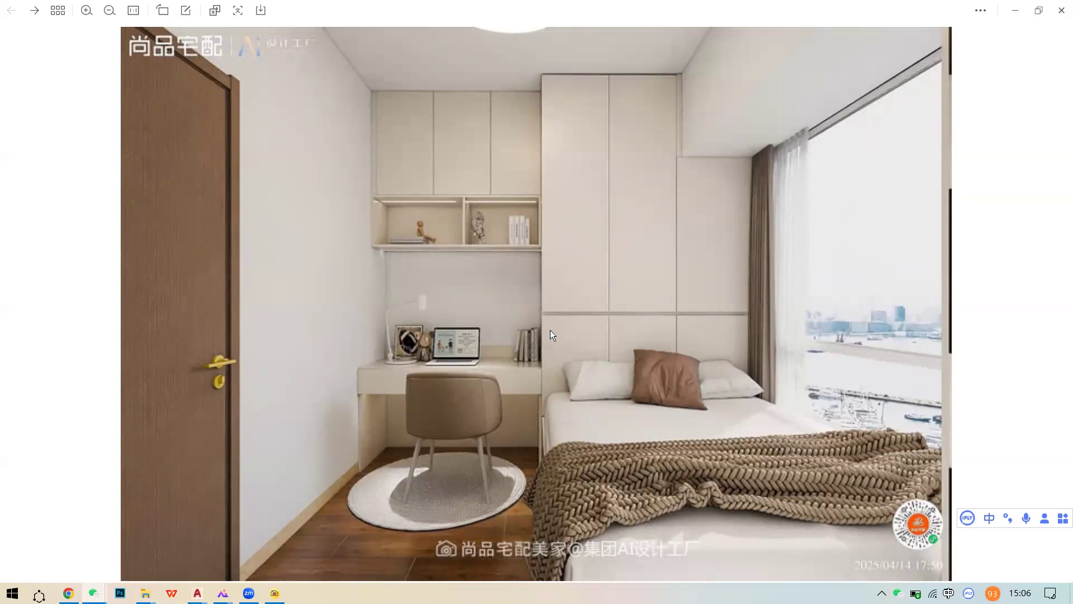
{"action": "key", "text": "Right"}
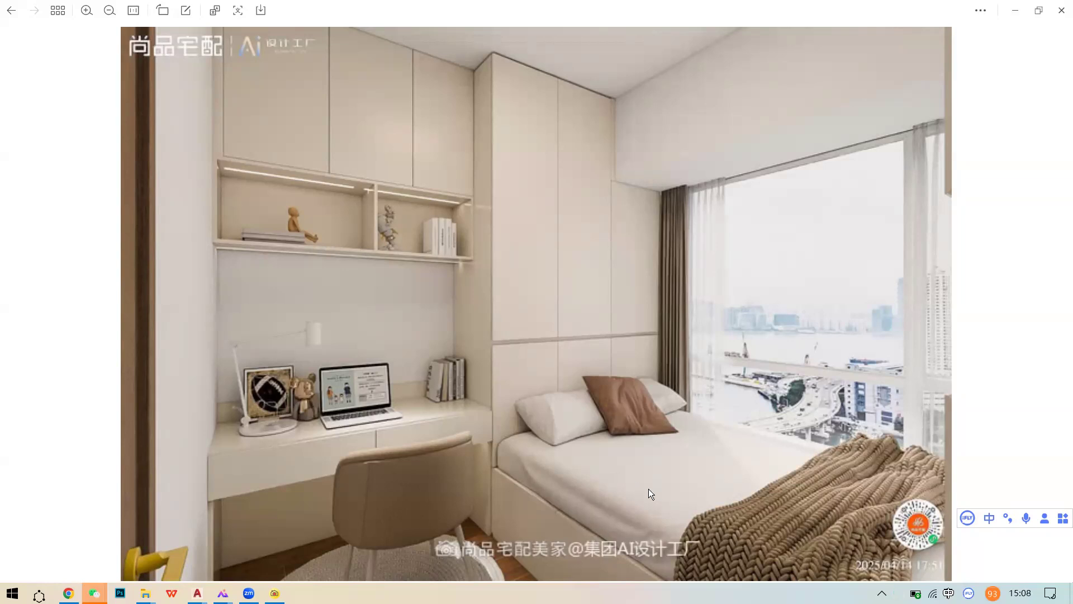
- Step back to the previous children's room rendering, then close the image viewer
{"action": "key", "text": "Right"}
{"action": "key", "text": "Left"}
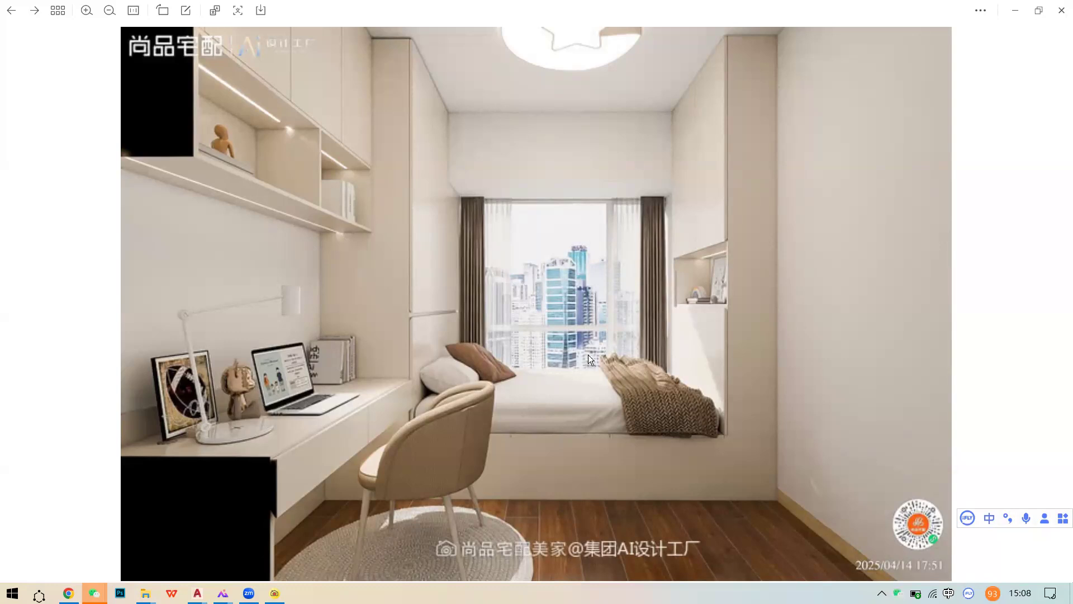
{"action": "left_click", "coordinate": [1061, 10]}
- Enlarge the cream-style case's bedroom rendering once more, then close it
{"action": "scroll", "coordinate": [593, 101], "scroll_direction": "up", "scroll_amount": 2}
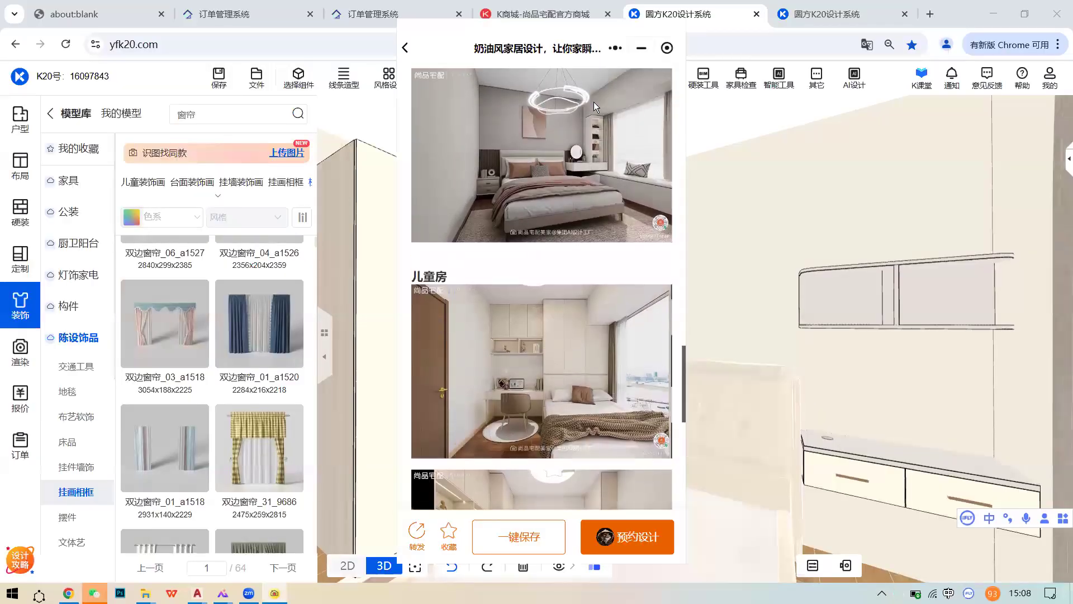
{"action": "scroll", "coordinate": [593, 102], "scroll_direction": "up", "scroll_amount": 2}
{"action": "mouse_move", "coordinate": [642, 53]}
{"action": "left_mouse_down"}
{"action": "mouse_move", "coordinate": [698, 85]}
{"action": "mouse_move", "coordinate": [656, 64]}
{"action": "left_mouse_up"}
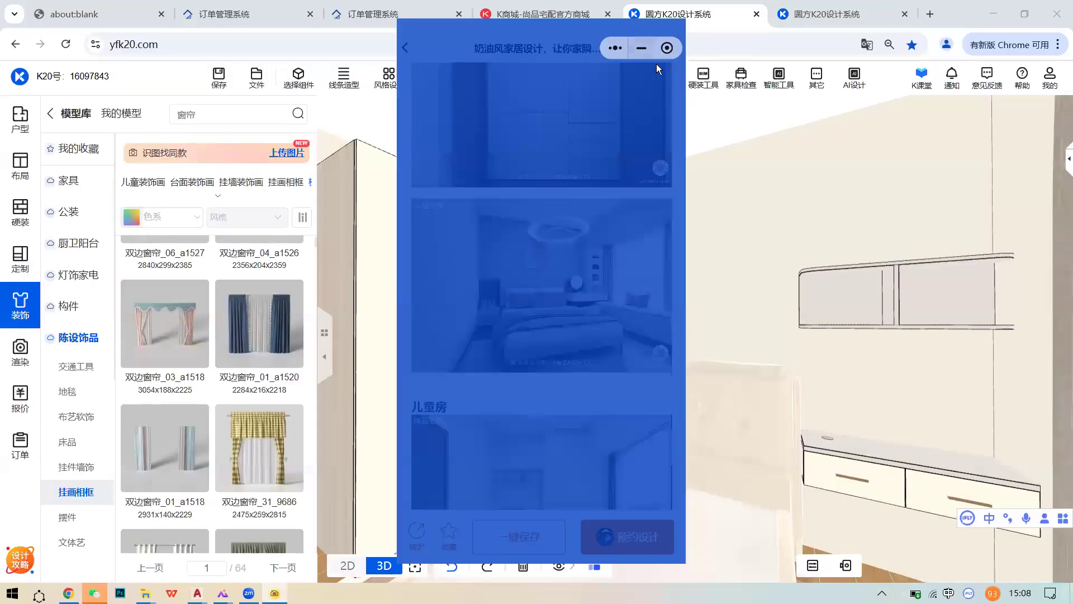
{"action": "left_click", "coordinate": [475, 263]}
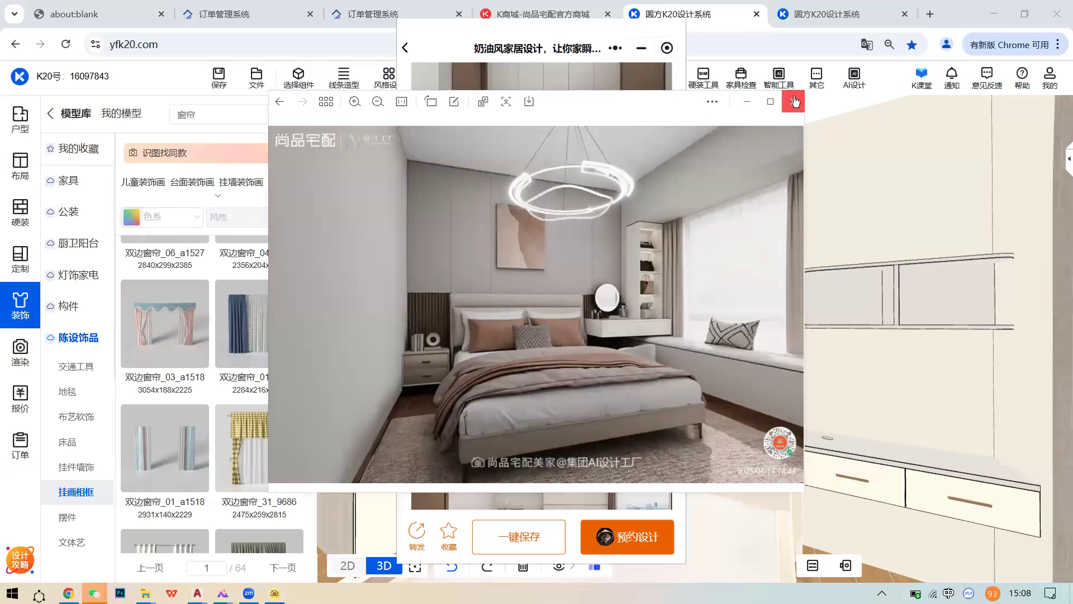
{"action": "left_click", "coordinate": [794, 101]}
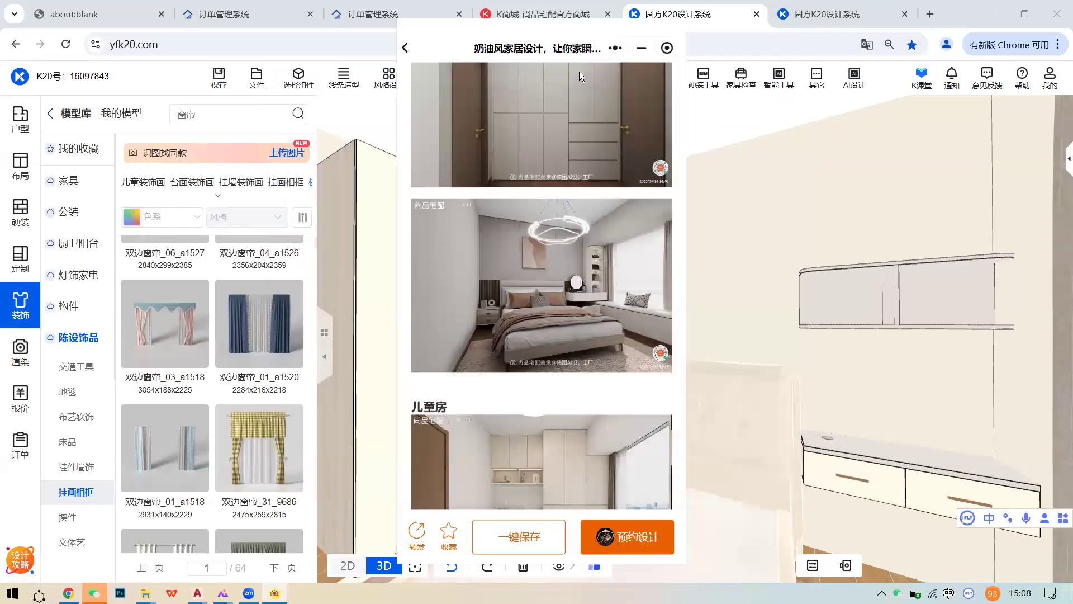
- Open the second, modern-style case from the list and inspect its enlarged floor plan
{"action": "left_click", "coordinate": [405, 48]}
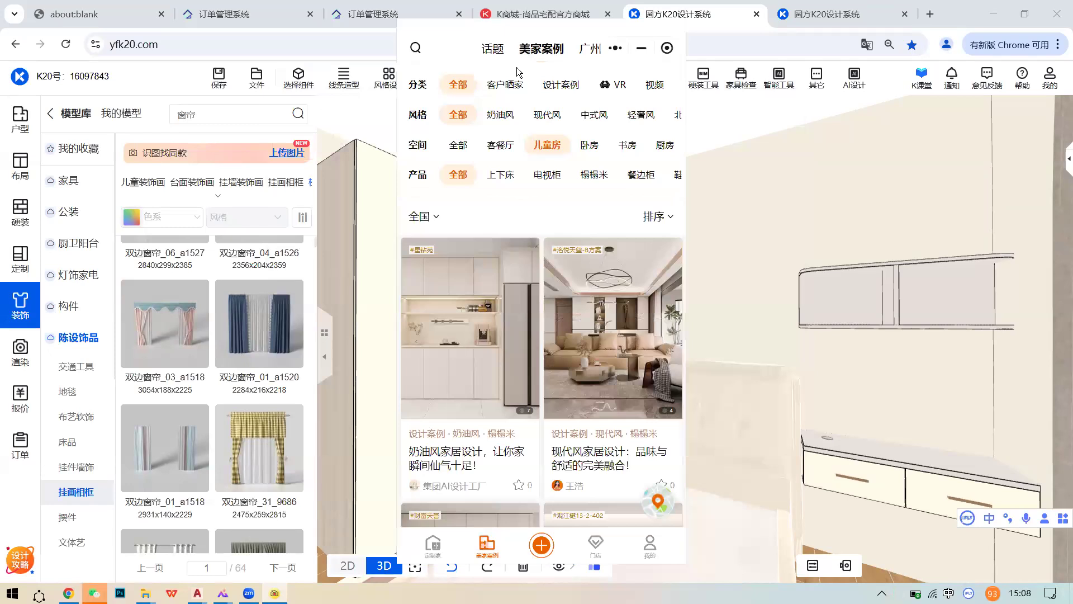
{"action": "left_click", "coordinate": [639, 250]}
{"action": "scroll", "coordinate": [617, 316], "scroll_direction": "down", "scroll_amount": 2}
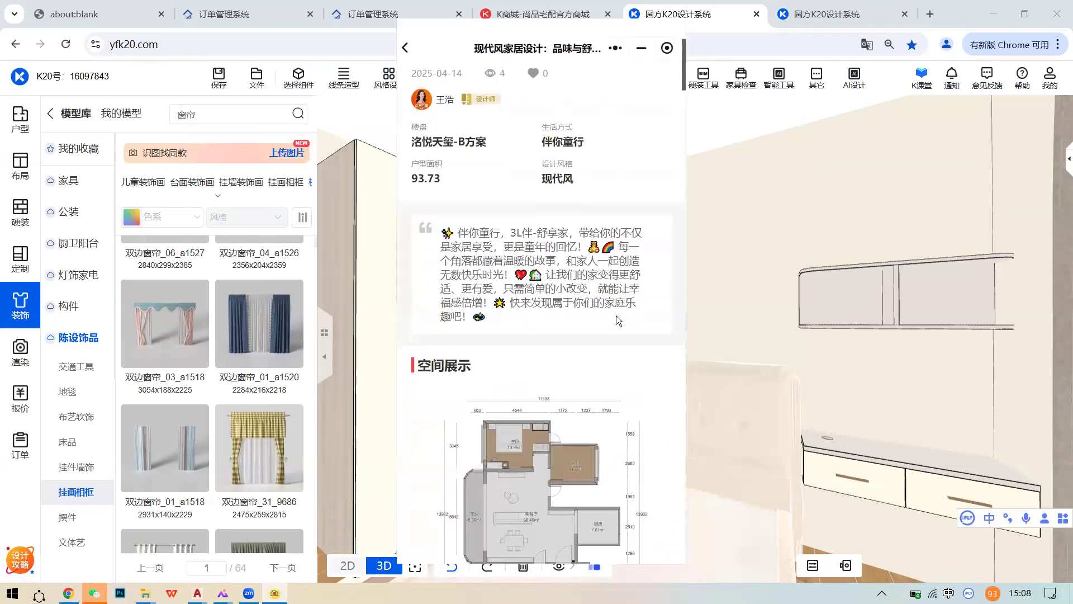
{"action": "scroll", "coordinate": [612, 315], "scroll_direction": "up", "scroll_amount": 3}
{"action": "scroll", "coordinate": [584, 358], "scroll_direction": "down", "scroll_amount": 5}
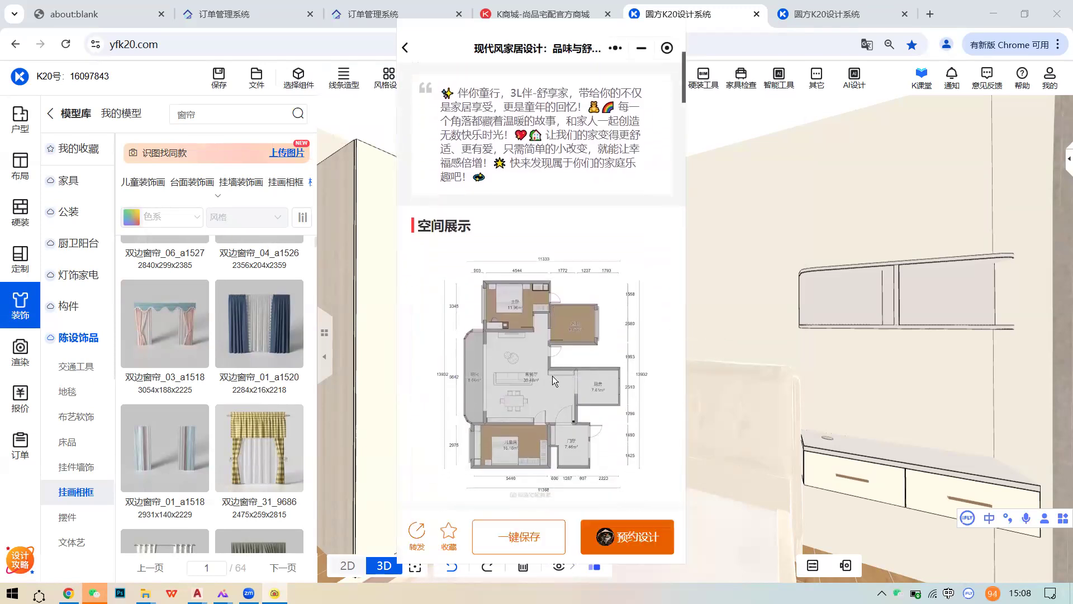
{"action": "scroll", "coordinate": [552, 375], "scroll_direction": "down", "scroll_amount": 3}
{"action": "left_click", "coordinate": [540, 359]}
{"action": "scroll", "coordinate": [542, 363], "scroll_direction": "up", "scroll_amount": 2}
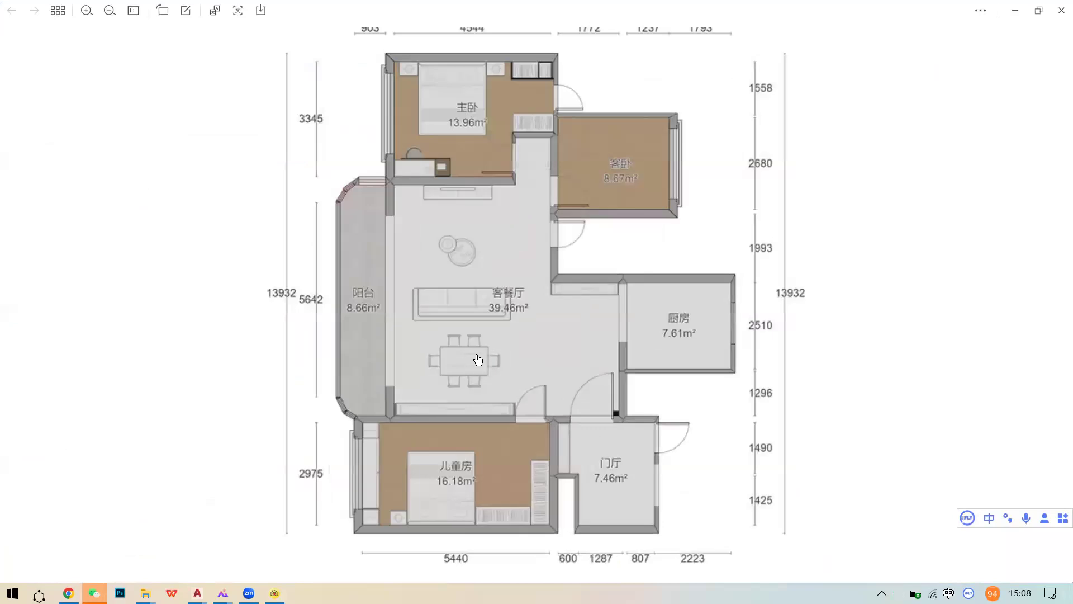
{"action": "scroll", "coordinate": [477, 359], "scroll_direction": "down", "scroll_amount": 2}
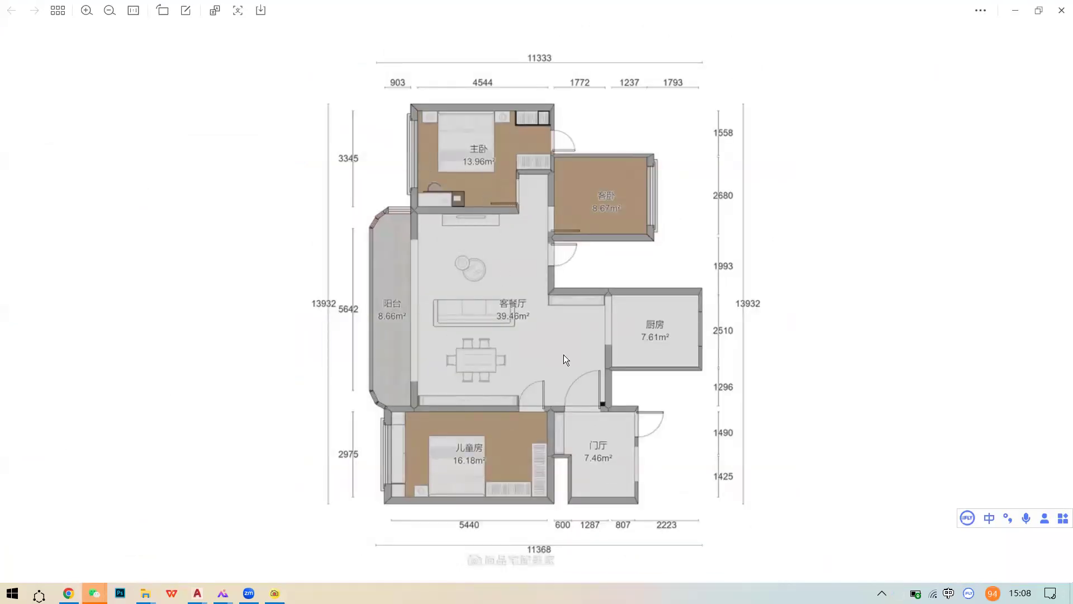
{"action": "left_click", "coordinate": [1061, 10]}
- Scroll to its 儿童房 photos and enlarge the window-desk study rendering full-screen
{"action": "scroll", "coordinate": [562, 324], "scroll_direction": "down", "scroll_amount": 6}
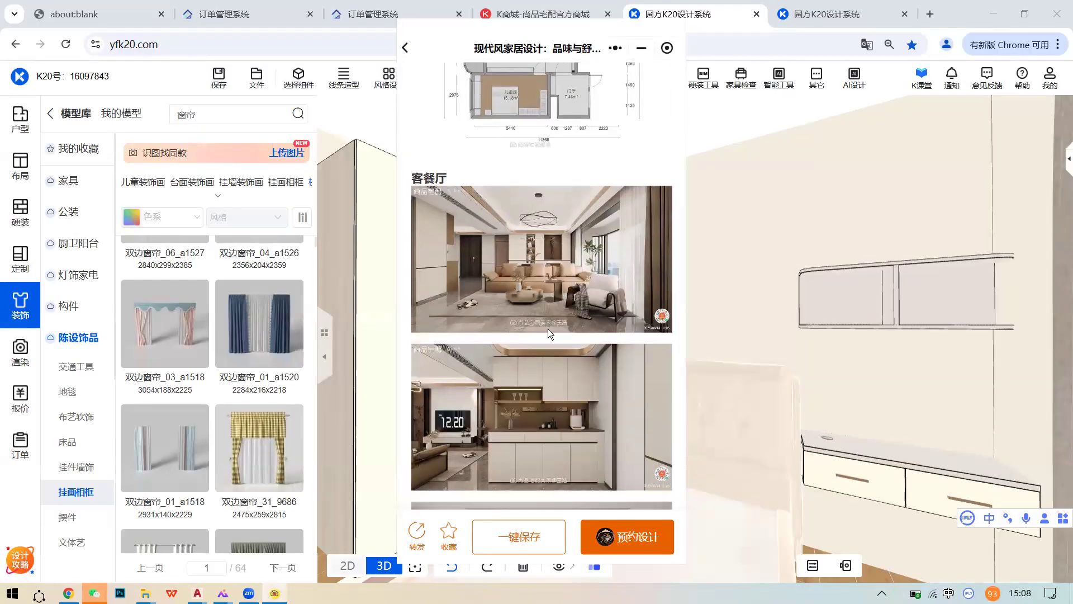
{"action": "scroll", "coordinate": [487, 348], "scroll_direction": "down", "scroll_amount": 5}
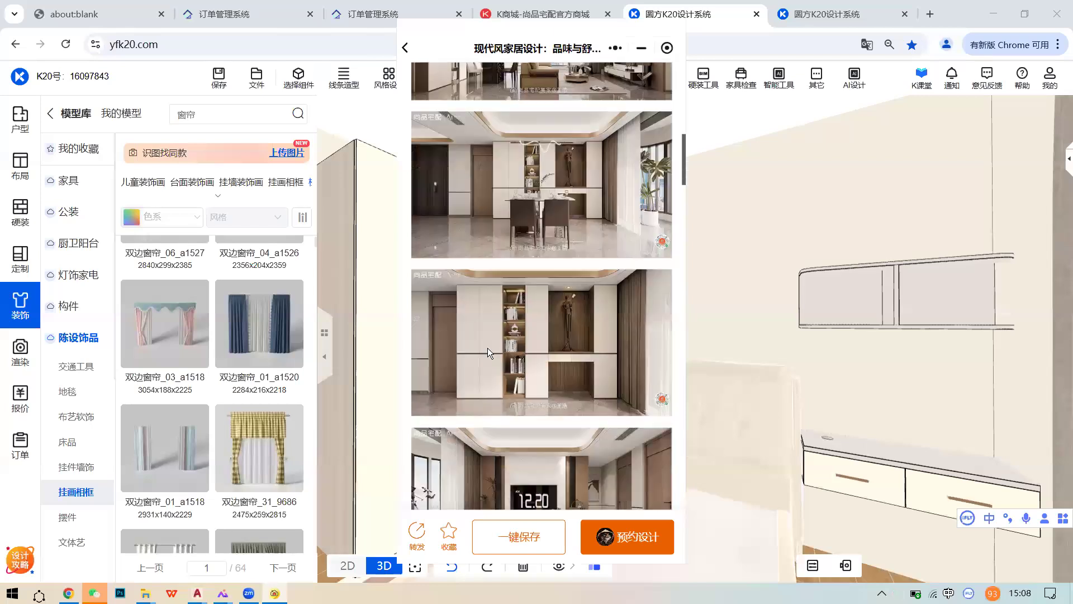
{"action": "scroll", "coordinate": [529, 337], "scroll_direction": "down", "scroll_amount": 3}
{"action": "scroll", "coordinate": [553, 346], "scroll_direction": "down", "scroll_amount": 8}
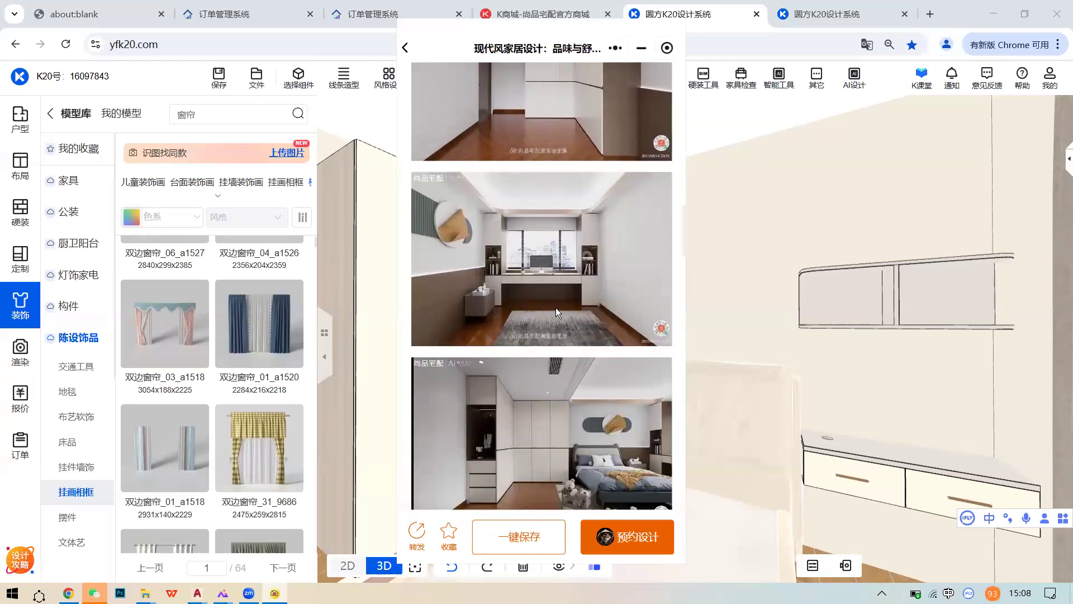
{"action": "left_click", "coordinate": [555, 307]}
{"action": "left_click", "coordinate": [770, 101]}
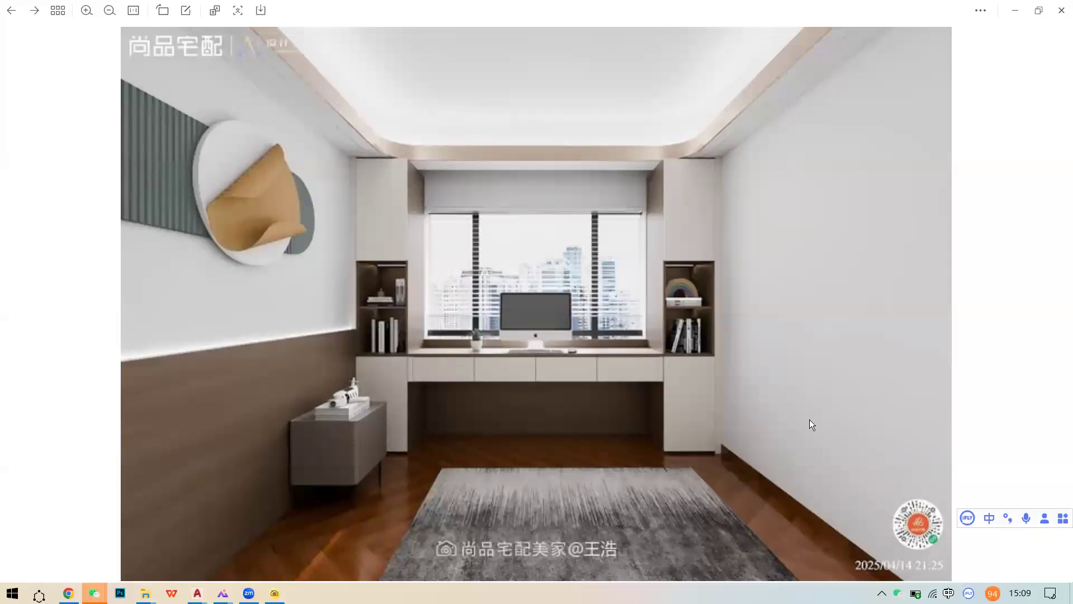
- Page through the modern case's children's room renderings, then close the WeChat image viewer
{"action": "scroll", "coordinate": [809, 419], "scroll_direction": "down", "scroll_amount": 1}
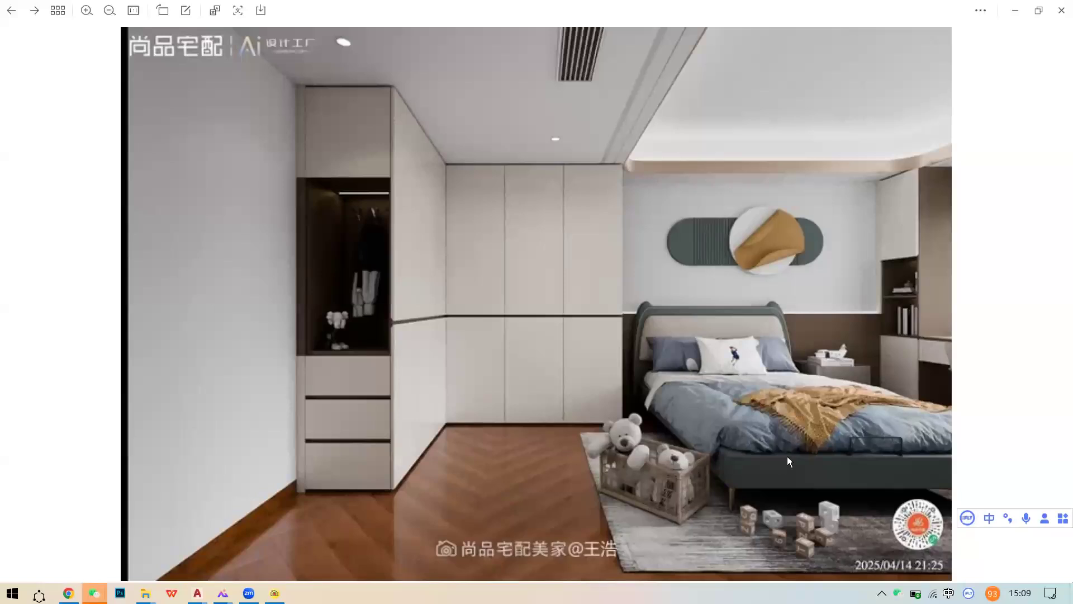
{"action": "key", "text": "Right"}
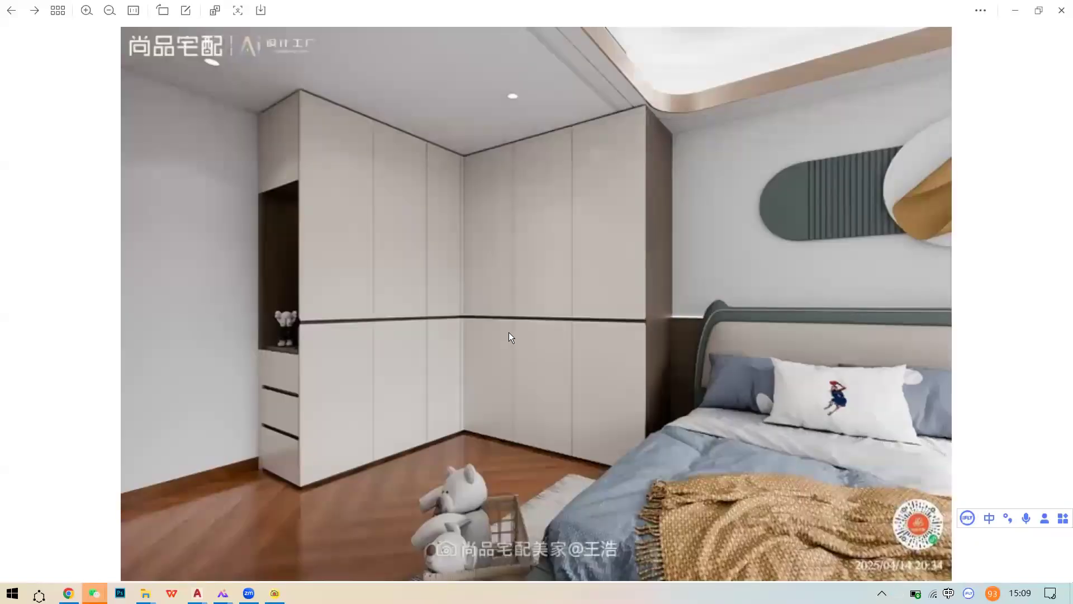
{"action": "key", "text": "Right"}
{"action": "key", "text": "Right"}
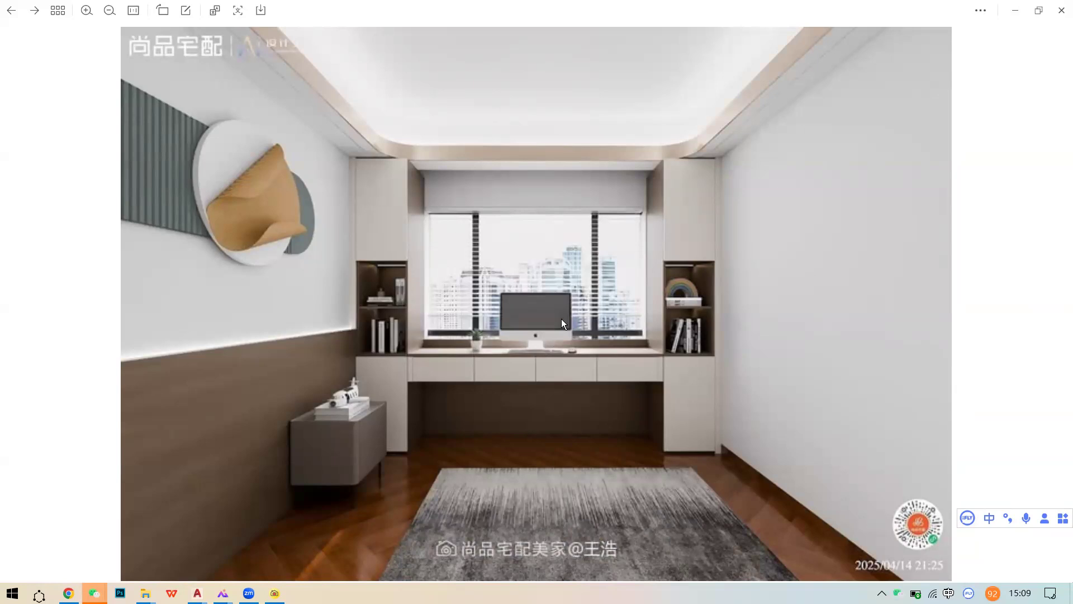
{"action": "key", "text": "Right"}
{"action": "key", "text": "Right"}
{"action": "key", "text": "Right"}
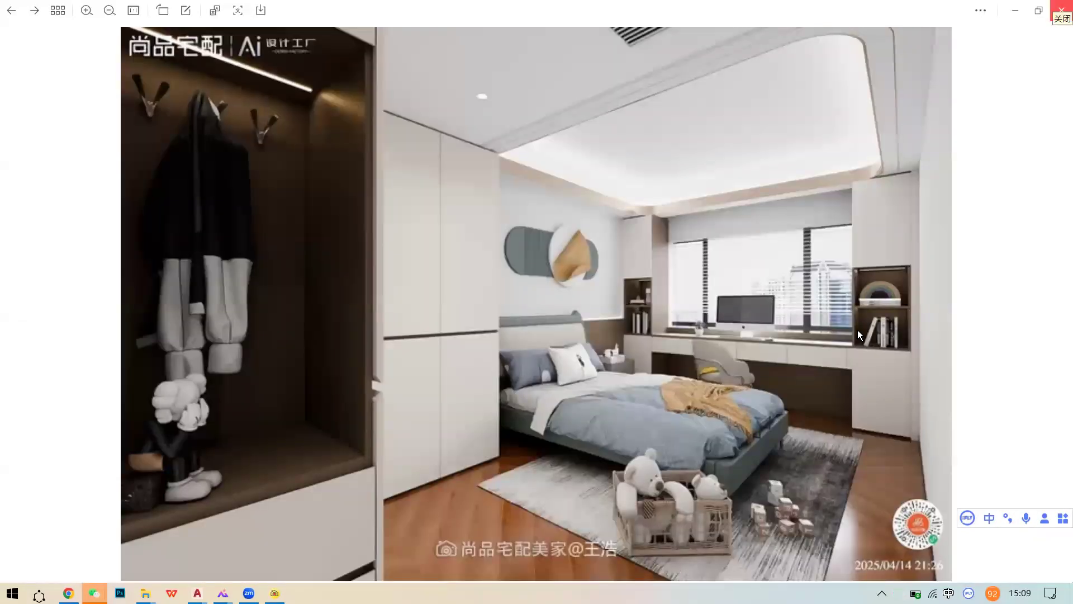
{"action": "left_click", "coordinate": [1061, 10]}
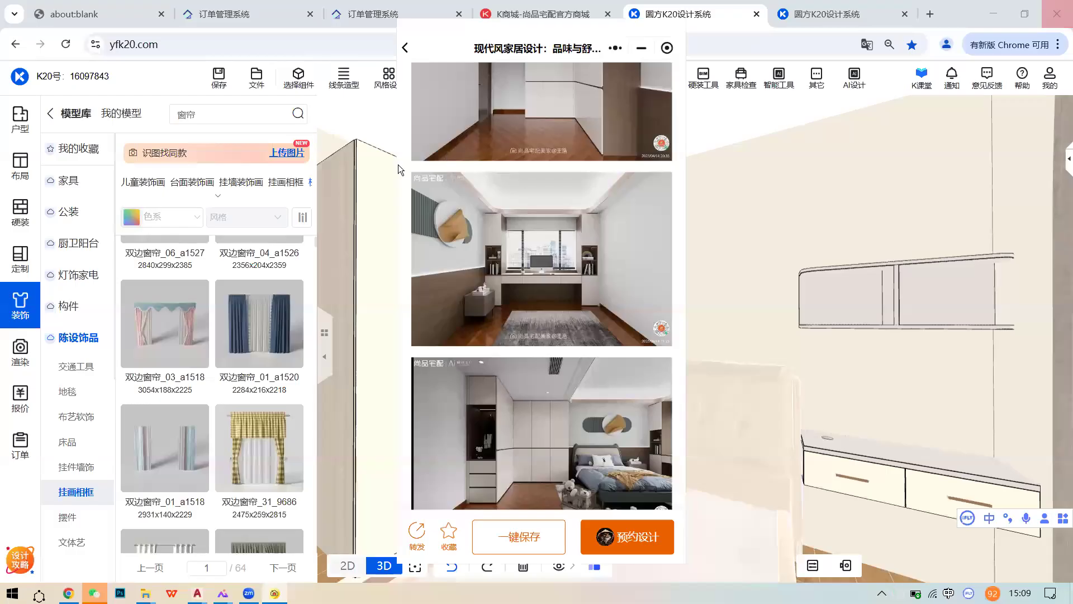
- Reopen the 现代风家居设计，这样搭配太惊艳了 case and view its floor plan full screen
{"action": "left_click", "coordinate": [421, 64]}
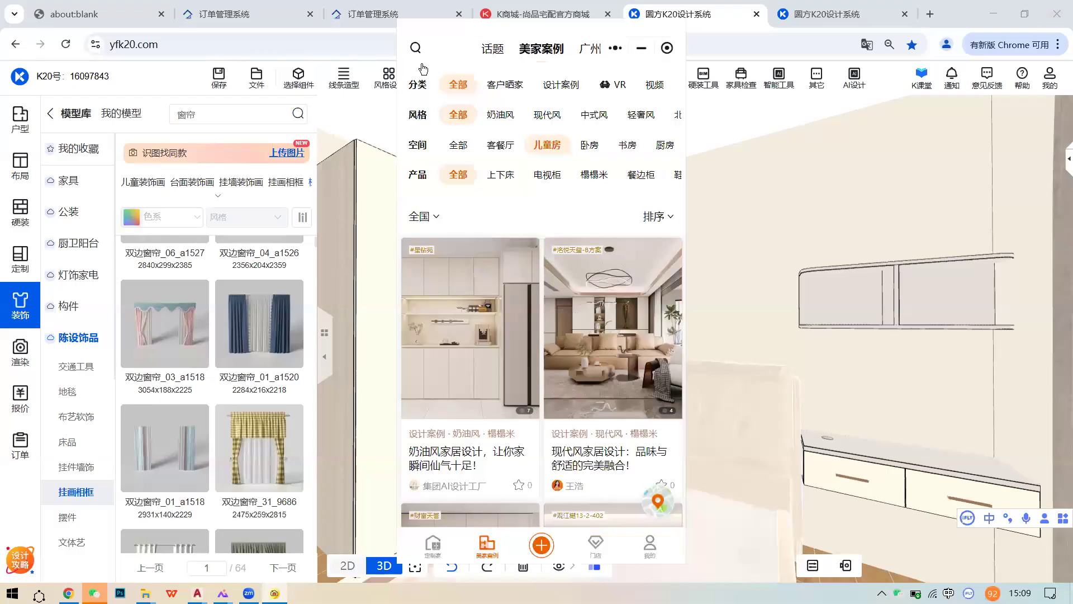
{"action": "scroll", "coordinate": [553, 301], "scroll_direction": "down", "scroll_amount": 10}
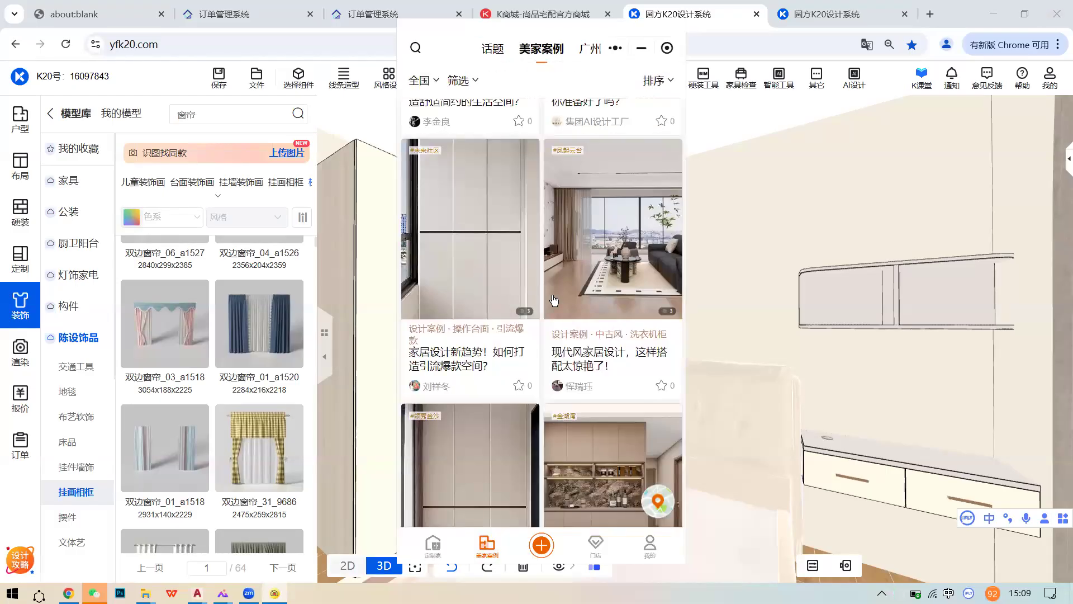
{"action": "left_click", "coordinate": [554, 301]}
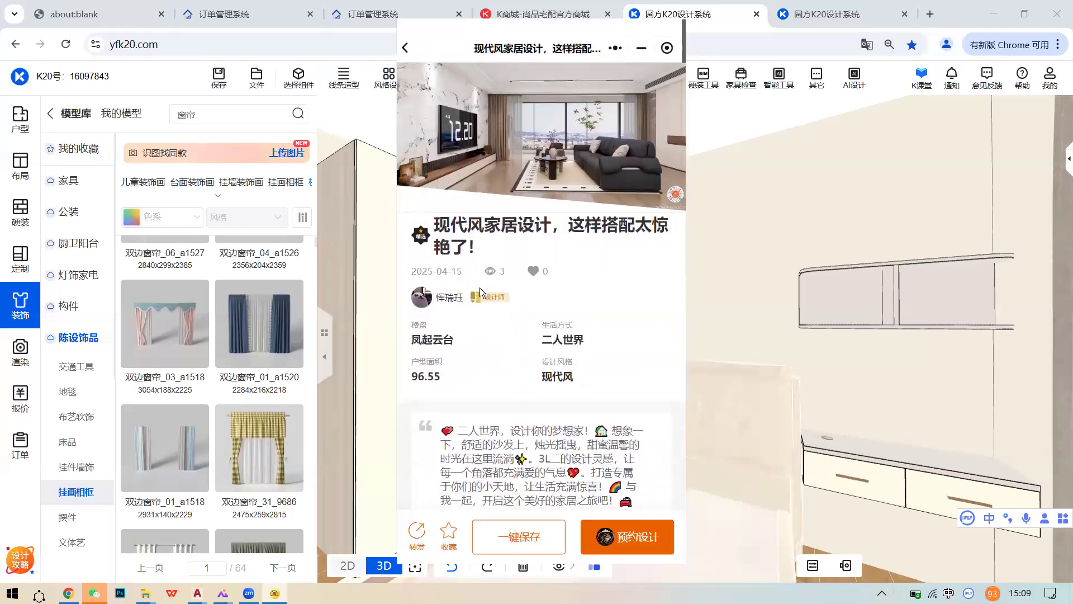
{"action": "scroll", "coordinate": [480, 287], "scroll_direction": "down", "scroll_amount": 8}
{"action": "left_click", "coordinate": [526, 297]}
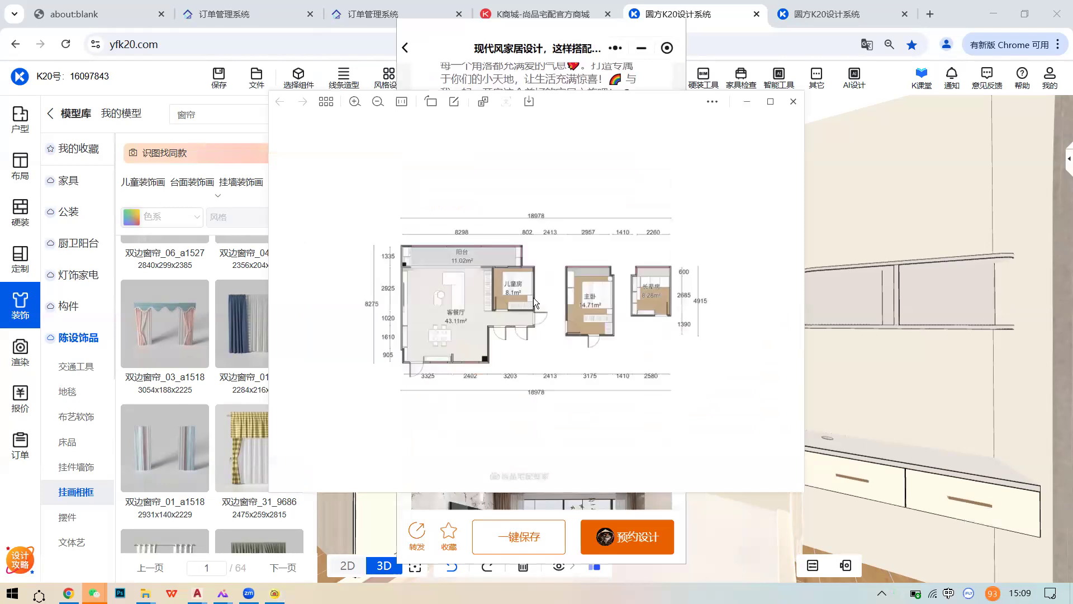
{"action": "scroll", "coordinate": [533, 297], "scroll_direction": "up", "scroll_amount": 3}
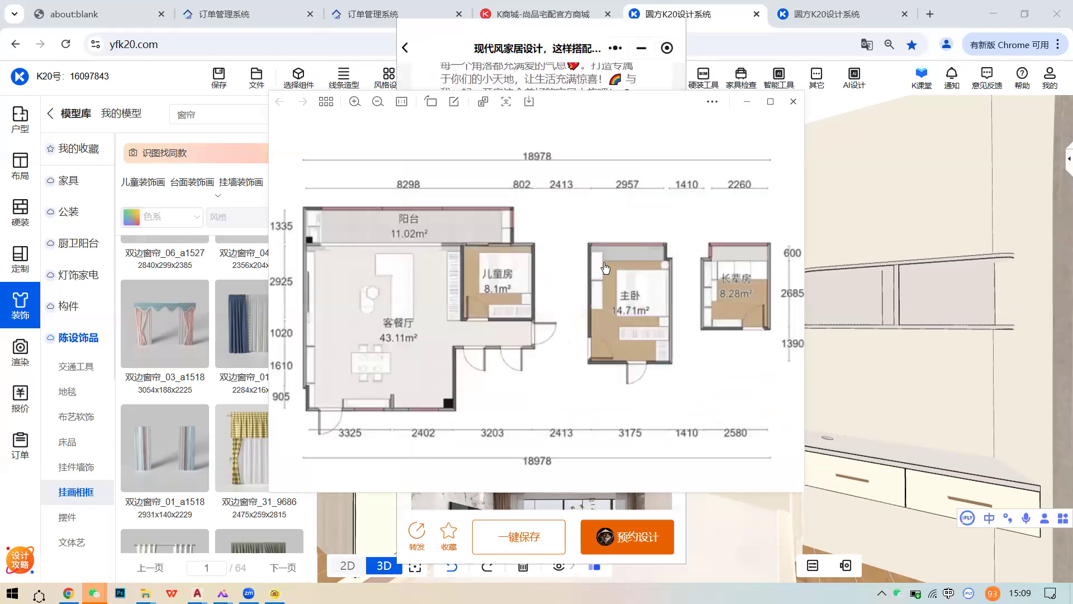
{"action": "left_click", "coordinate": [771, 103]}
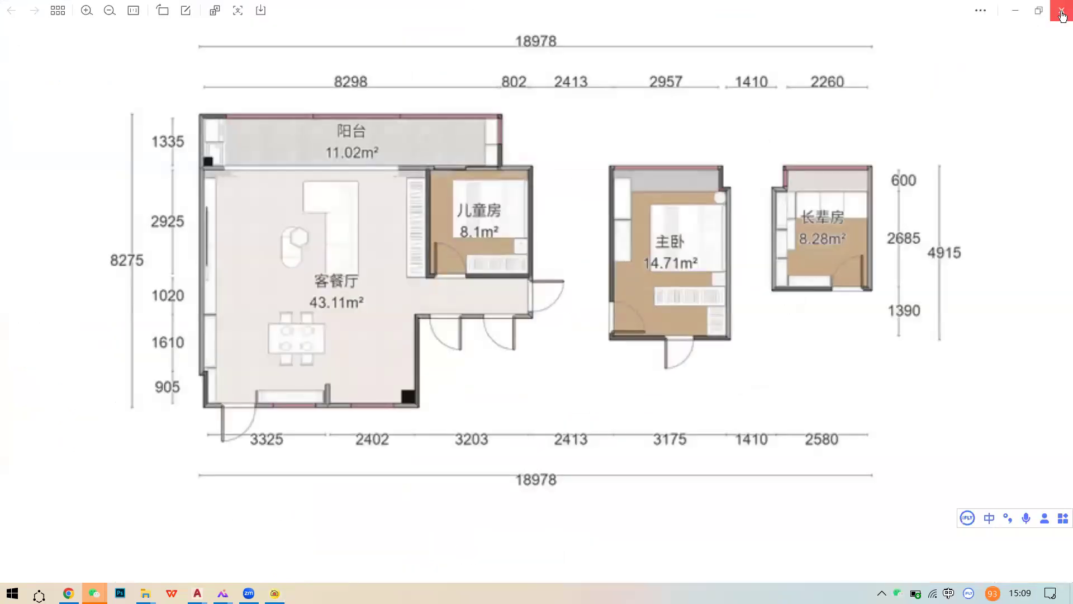
{"action": "left_click", "coordinate": [1062, 12]}
- View the first living-room photo full screen, then close it
{"action": "scroll", "coordinate": [579, 313], "scroll_direction": "down", "scroll_amount": 6}
{"action": "scroll", "coordinate": [579, 307], "scroll_direction": "up", "scroll_amount": 5}
{"action": "left_click", "coordinate": [563, 172]}
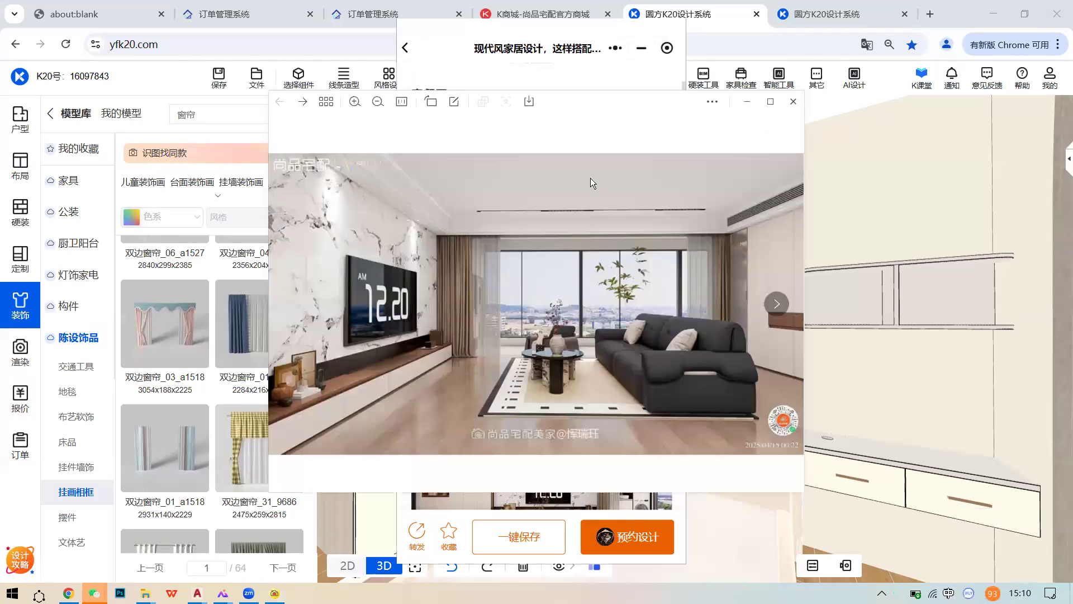
{"action": "left_click", "coordinate": [770, 104]}
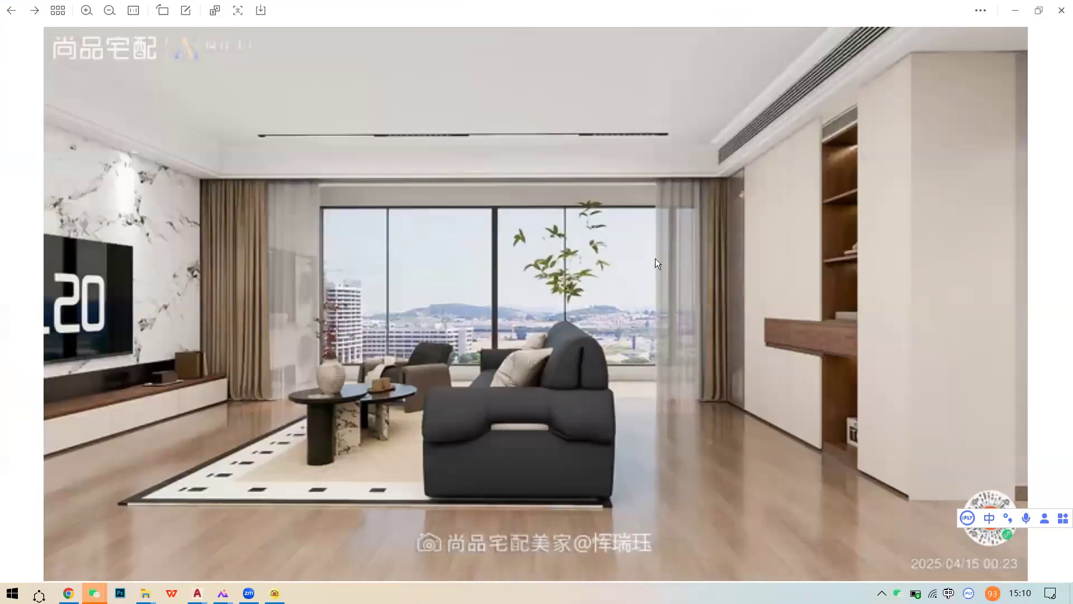
{"action": "scroll", "coordinate": [655, 258], "scroll_direction": "down", "scroll_amount": 2}
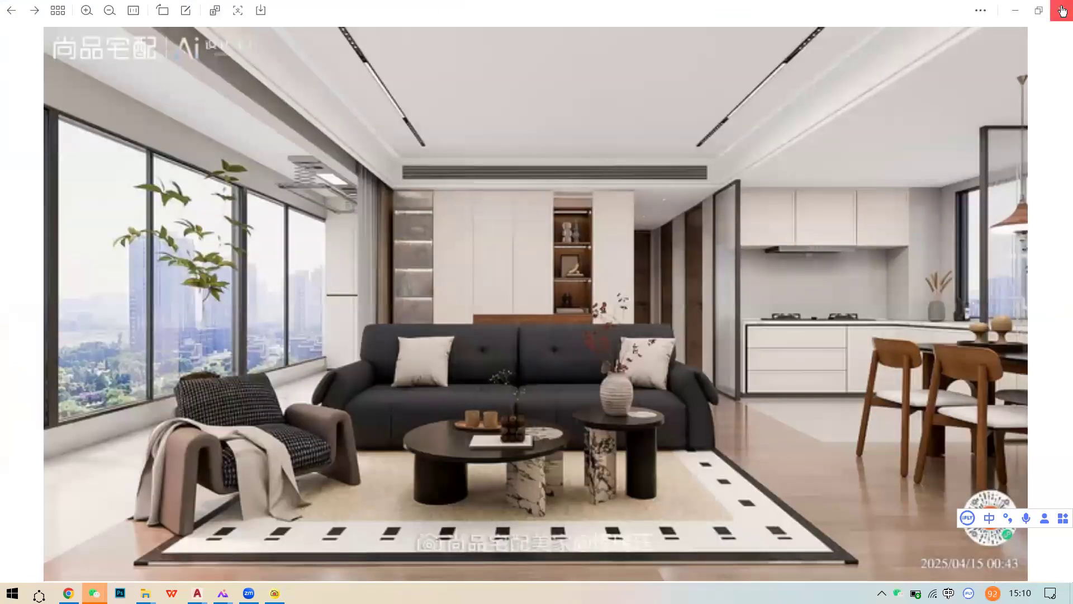
{"action": "left_click", "coordinate": [1062, 10]}
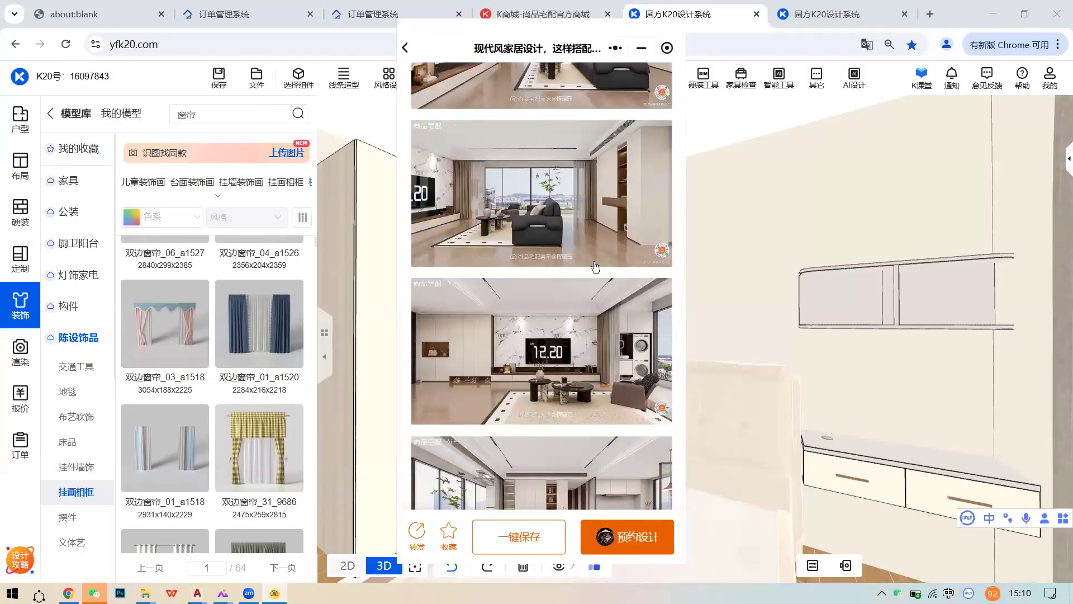
- Scroll the case article down past the bedrooms to the 长辈房 section
{"action": "scroll", "coordinate": [614, 327], "scroll_direction": "down", "scroll_amount": 2}
{"action": "scroll", "coordinate": [616, 318], "scroll_direction": "down", "scroll_amount": 5}
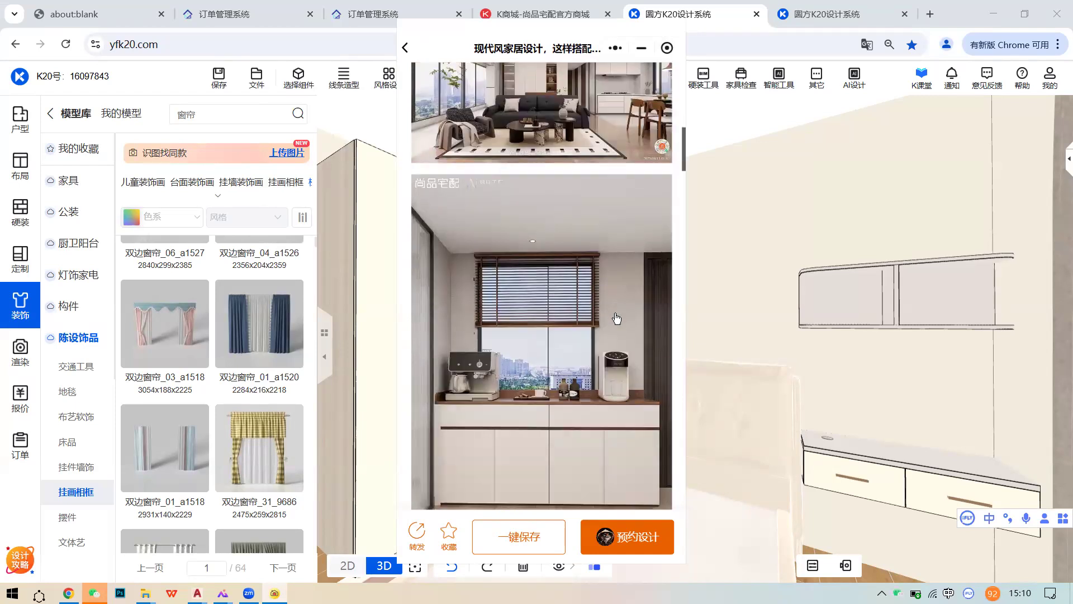
{"action": "scroll", "coordinate": [616, 318], "scroll_direction": "down", "scroll_amount": 8}
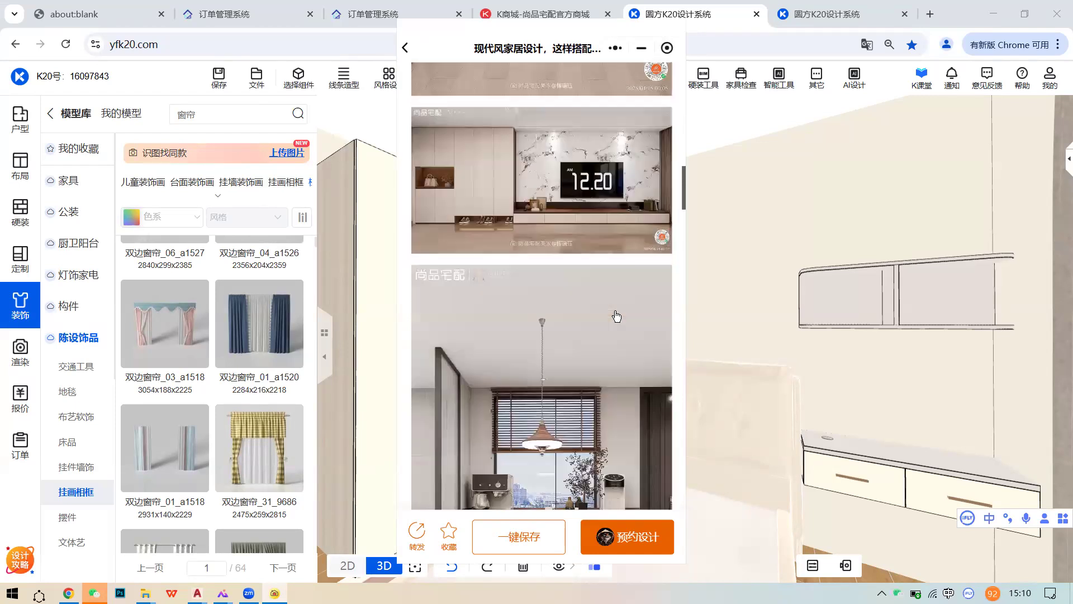
{"action": "scroll", "coordinate": [616, 308], "scroll_direction": "down", "scroll_amount": 10}
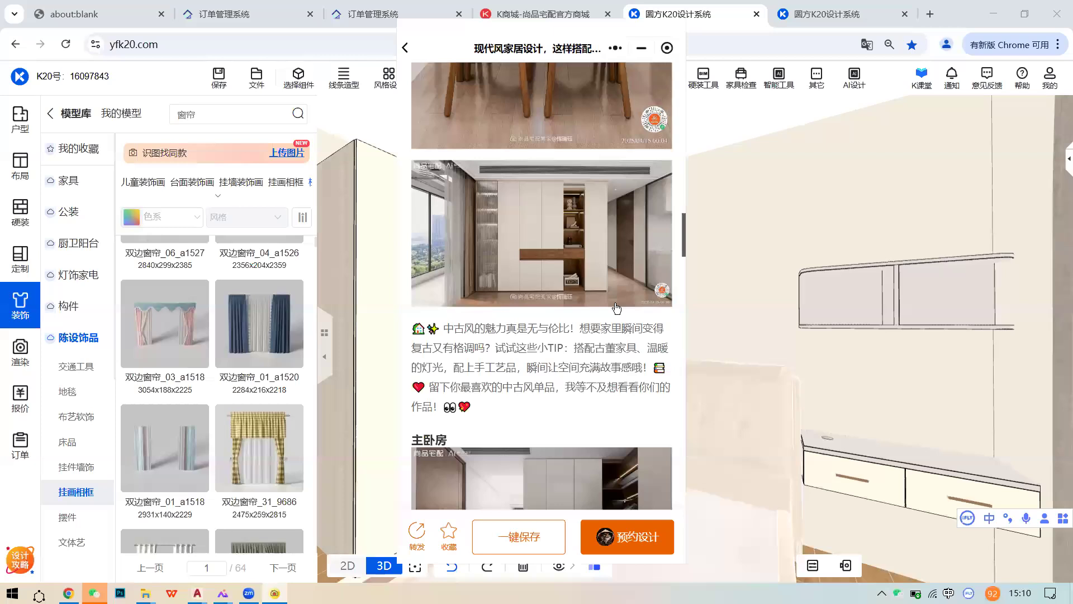
{"action": "scroll", "coordinate": [617, 308], "scroll_direction": "down", "scroll_amount": 10}
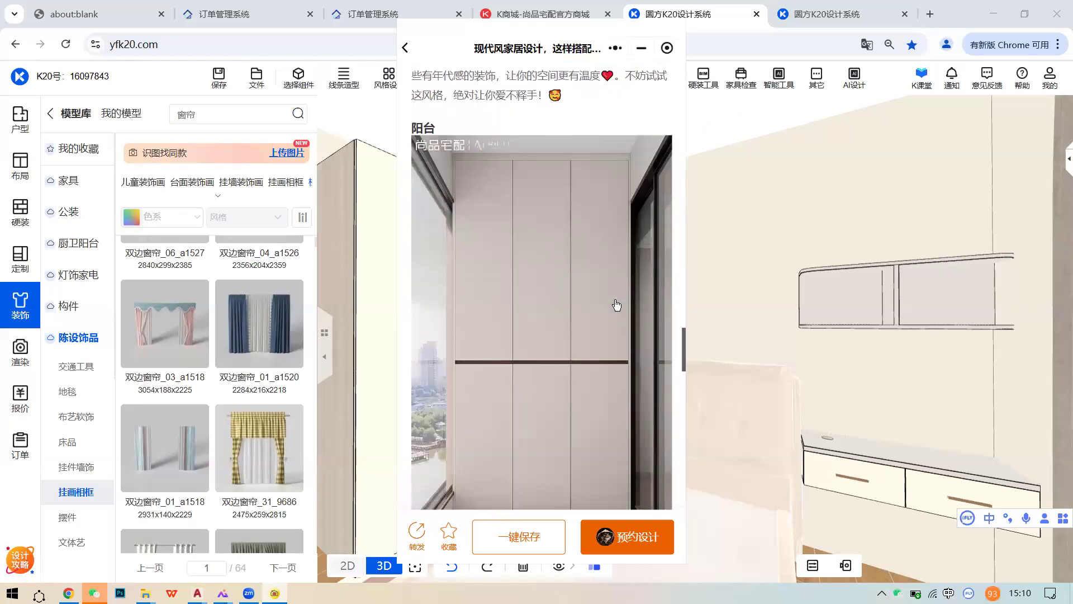
{"action": "scroll", "coordinate": [615, 318], "scroll_direction": "down", "scroll_amount": 10}
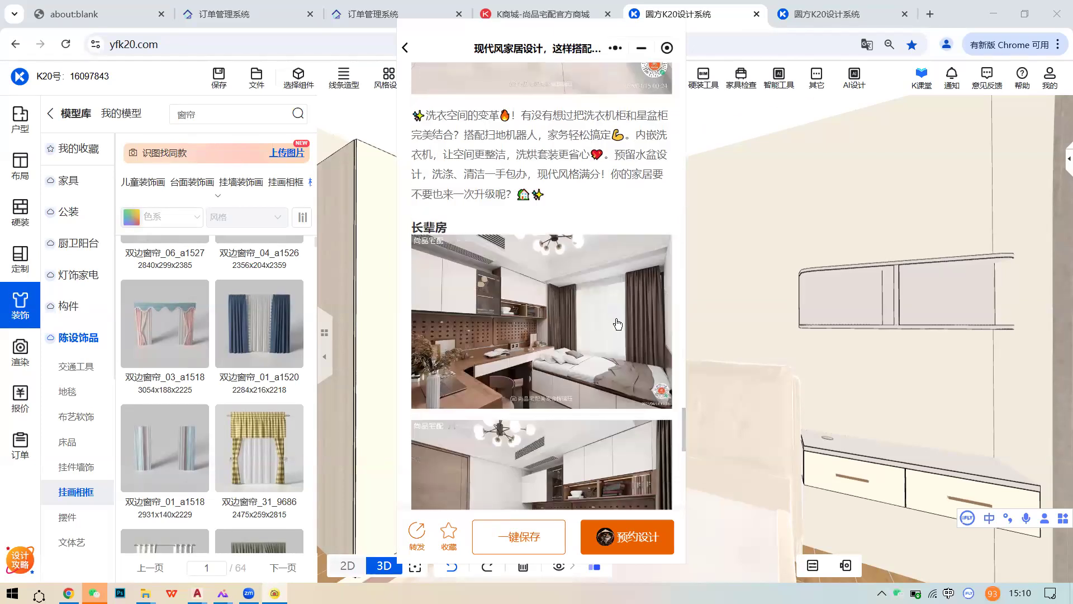
{"action": "left_click", "coordinate": [617, 323]}
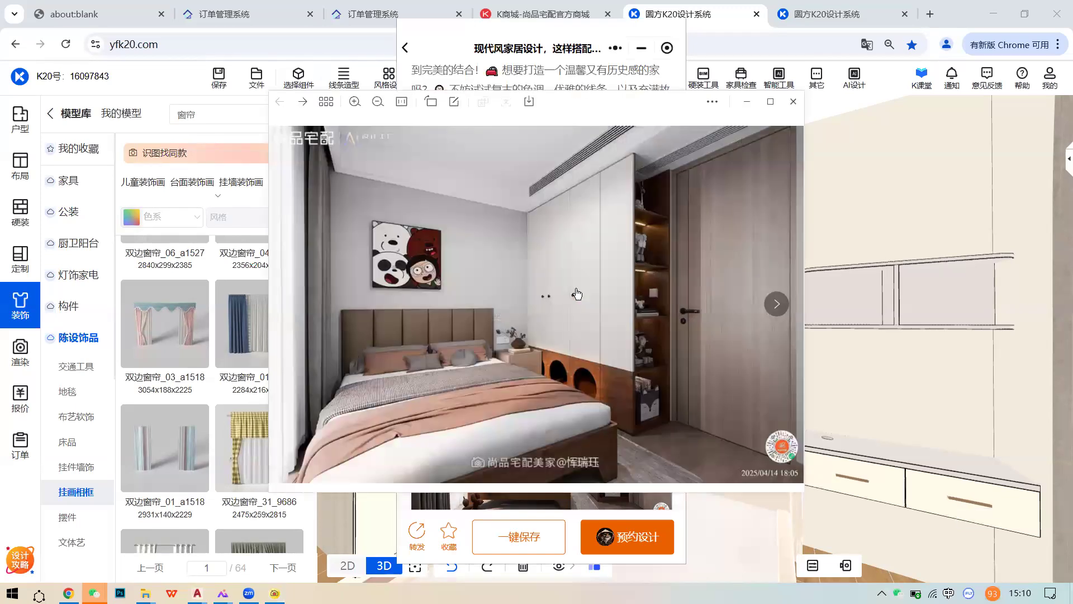
{"action": "left_click", "coordinate": [770, 102]}
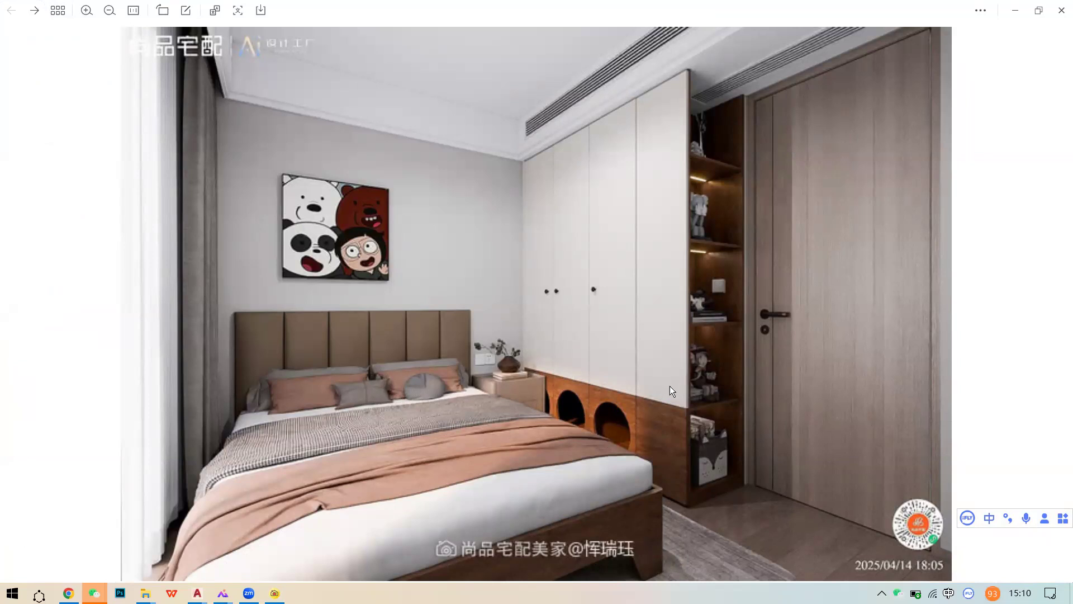
{"action": "key", "text": "Right"}
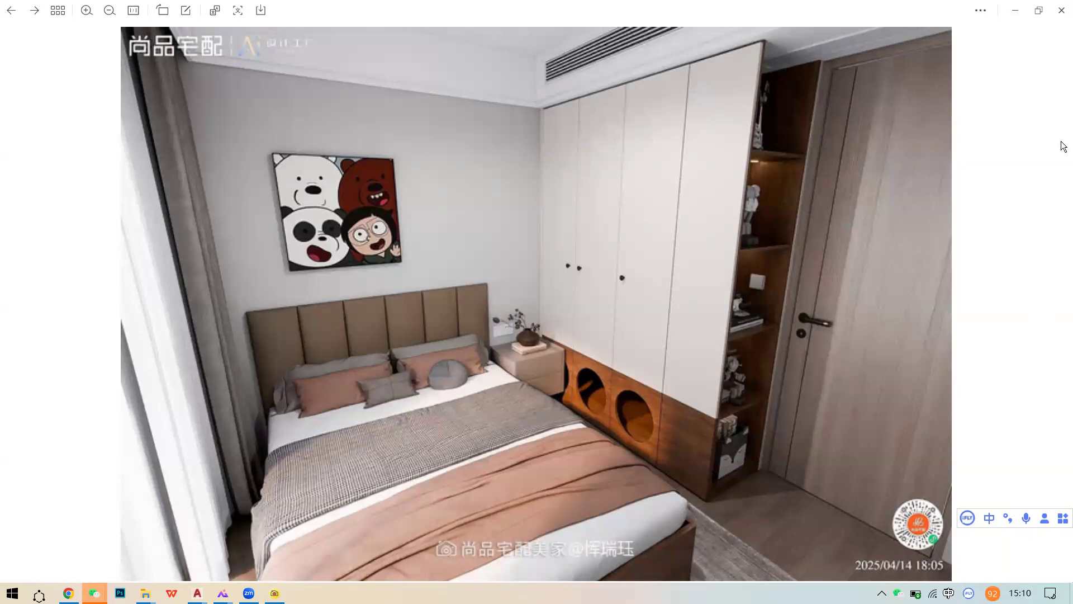
{"action": "left_click", "coordinate": [1061, 10]}
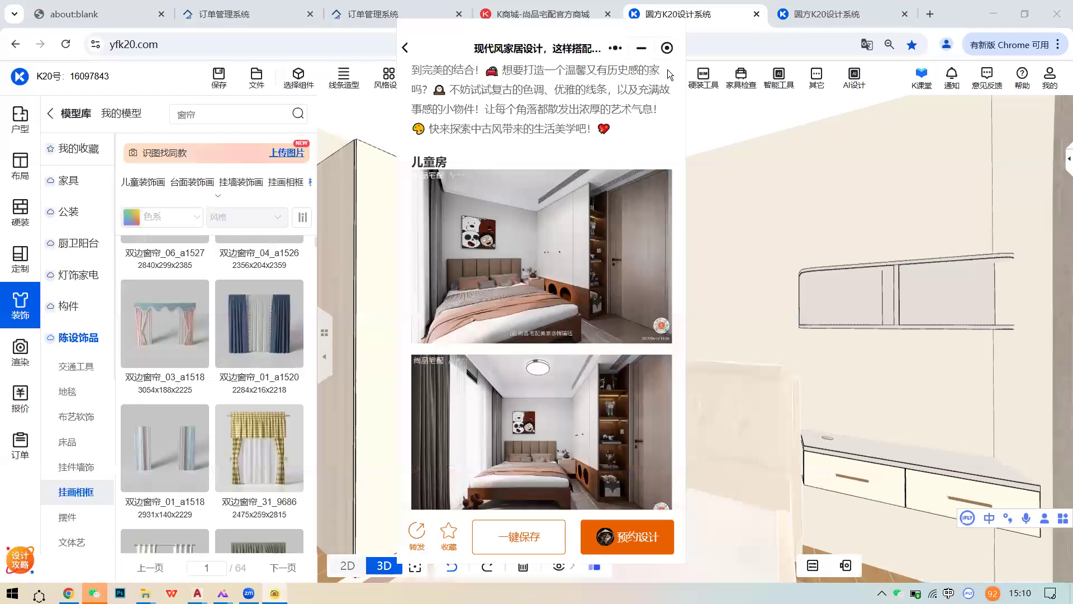
- Close the case article and frame the children's room wardrobe and door in the 3D view
{"action": "left_click", "coordinate": [666, 48]}
{"action": "scroll", "coordinate": [725, 311], "scroll_direction": "down", "scroll_amount": 4}
{"action": "left_click_drag", "start_coordinate": [741, 310], "coordinate": [595, 305]}
{"action": "scroll", "coordinate": [614, 310], "scroll_direction": "down", "scroll_amount": 2}
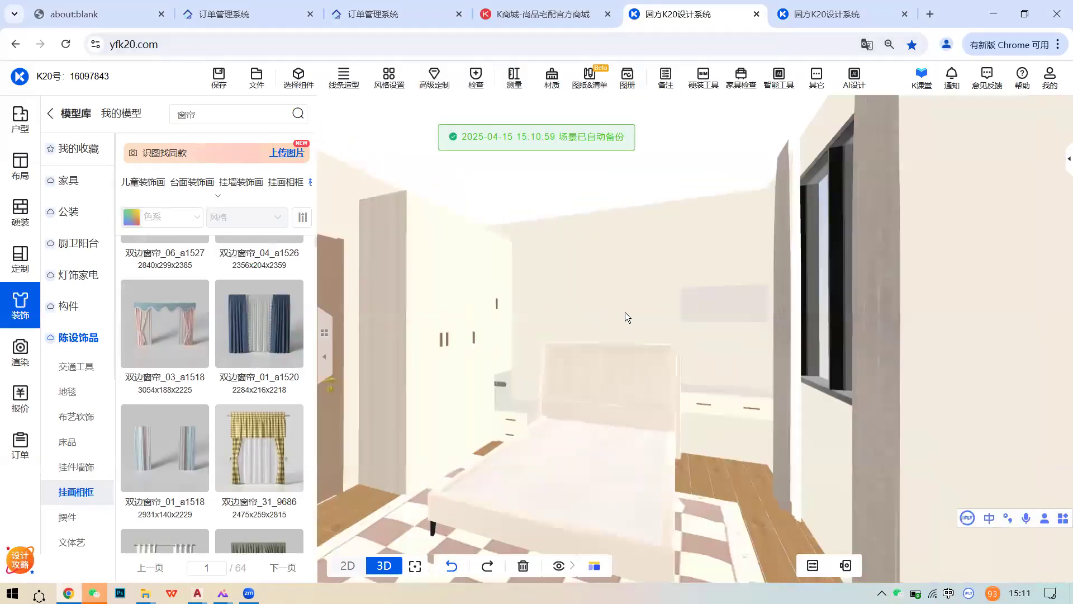
{"action": "scroll", "coordinate": [648, 314], "scroll_direction": "up", "scroll_amount": 3}
{"action": "scroll", "coordinate": [571, 306], "scroll_direction": "down", "scroll_amount": 2}
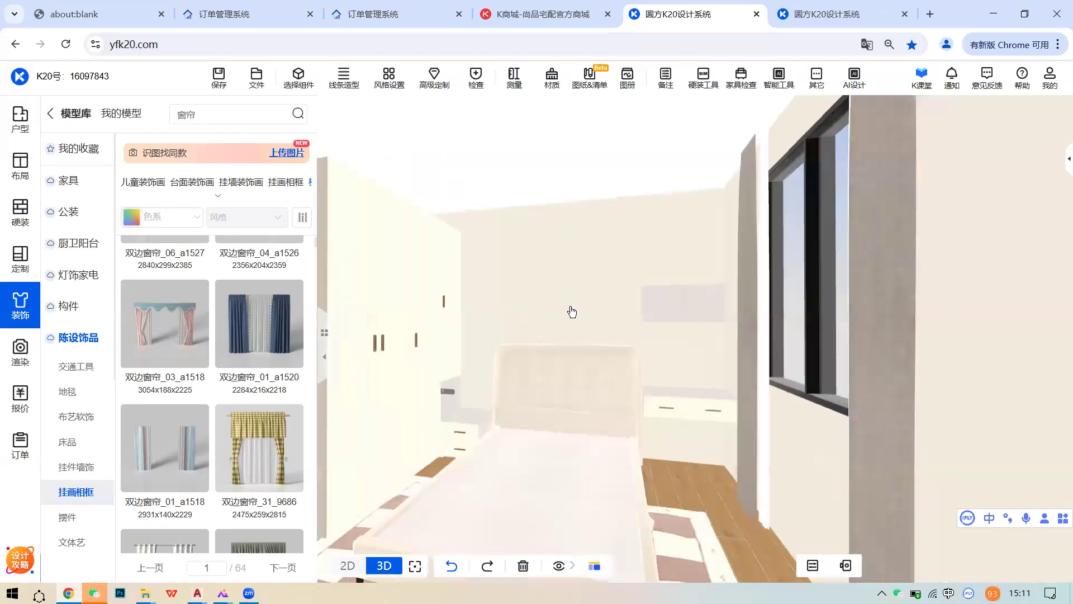
{"action": "scroll", "coordinate": [604, 308], "scroll_direction": "up", "scroll_amount": 1}
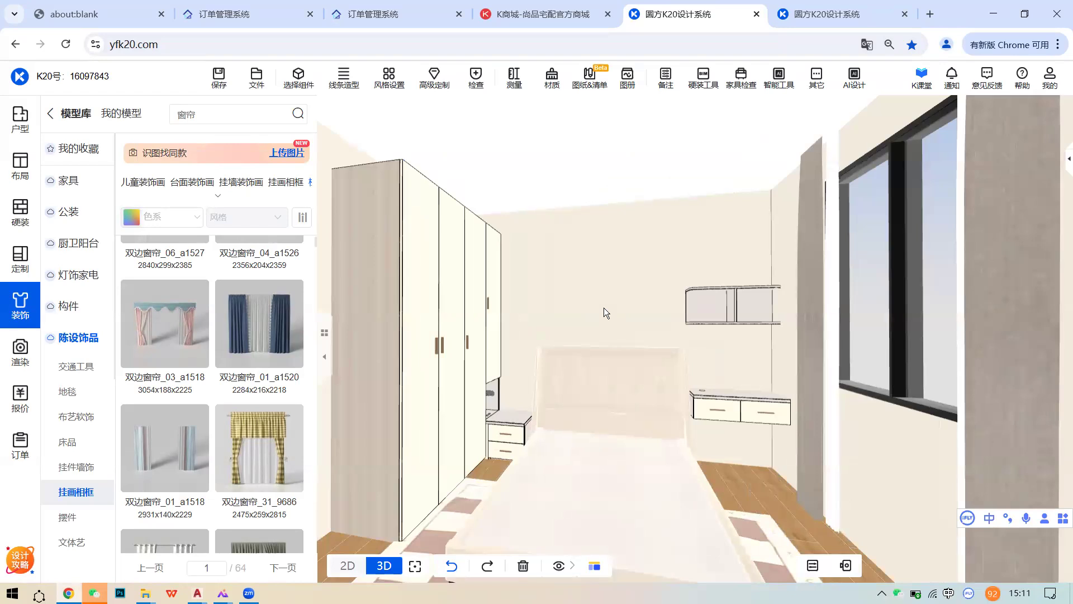
{"action": "scroll", "coordinate": [603, 308], "scroll_direction": "up", "scroll_amount": 1}
{"action": "left_click_drag", "start_coordinate": [599, 314], "coordinate": [724, 321]}
{"action": "scroll", "coordinate": [719, 321], "scroll_direction": "down", "scroll_amount": 3}
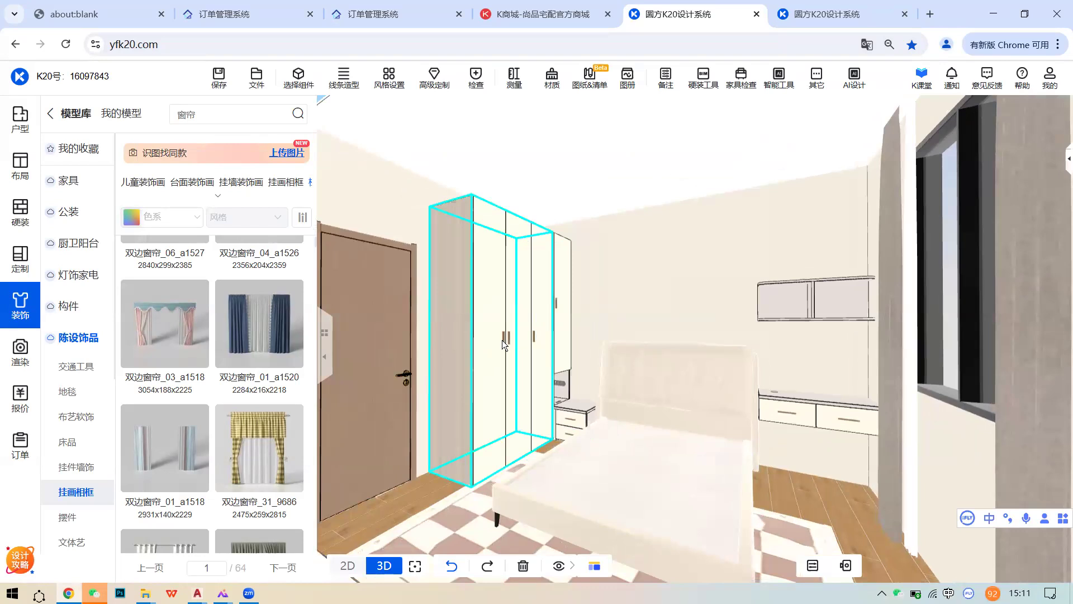
- Select the TWYA-C302H three-door wardrobe, open all its doors and view it from the front
{"action": "left_click", "coordinate": [536, 320]}
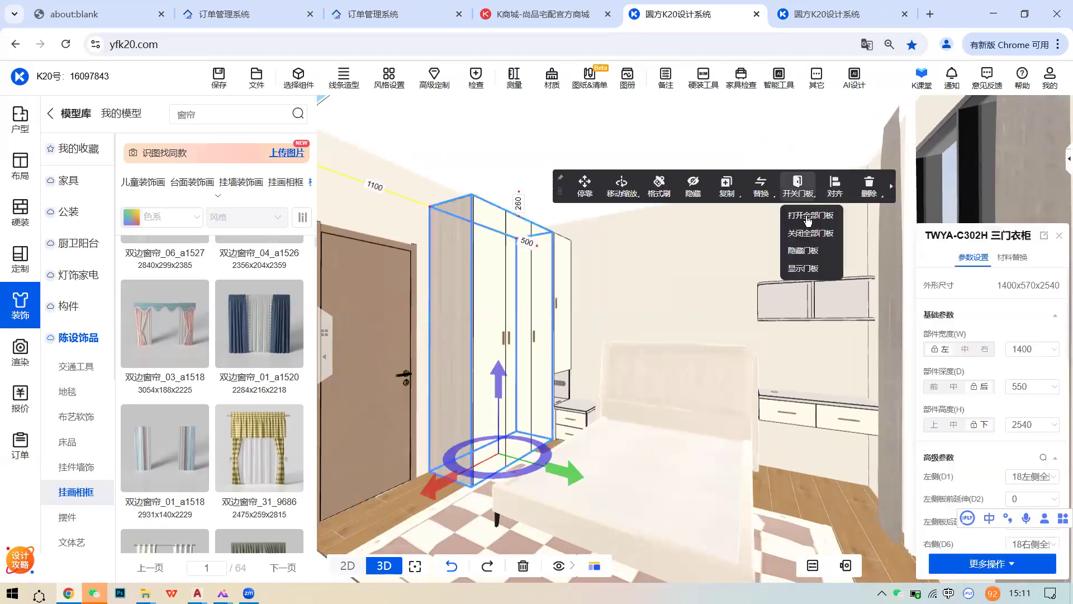
{"action": "scroll", "coordinate": [622, 322], "scroll_direction": "up", "scroll_amount": 4}
{"action": "mouse_move", "coordinate": [684, 316]}
{"action": "left_mouse_down"}
{"action": "mouse_move", "coordinate": [607, 321]}
{"action": "mouse_move", "coordinate": [690, 310]}
{"action": "left_mouse_up"}
{"action": "scroll", "coordinate": [607, 321], "scroll_direction": "down", "scroll_amount": 2}
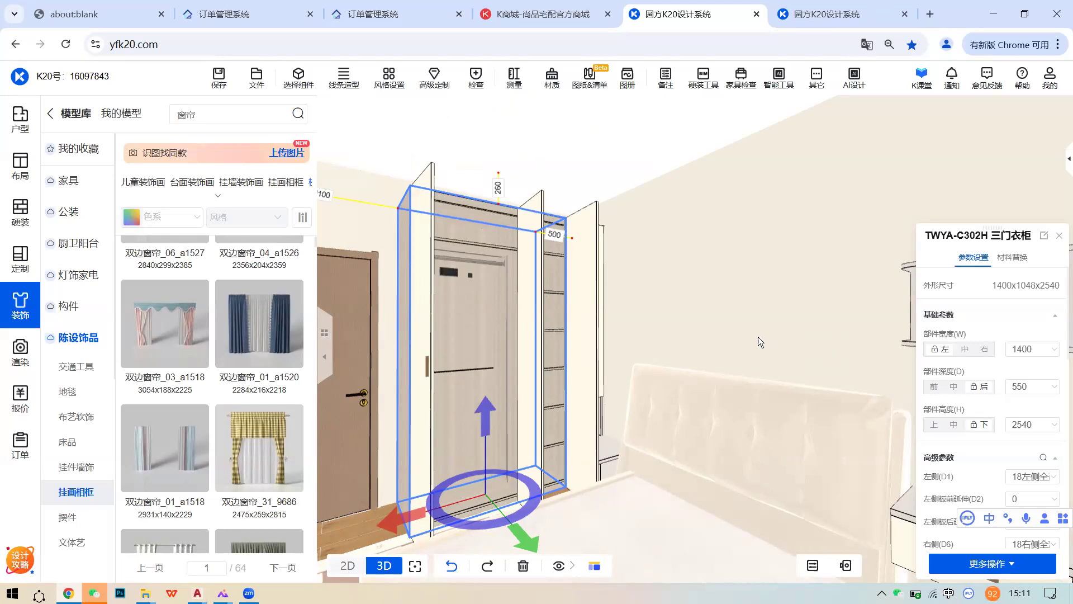
{"action": "left_click", "coordinate": [474, 77]}
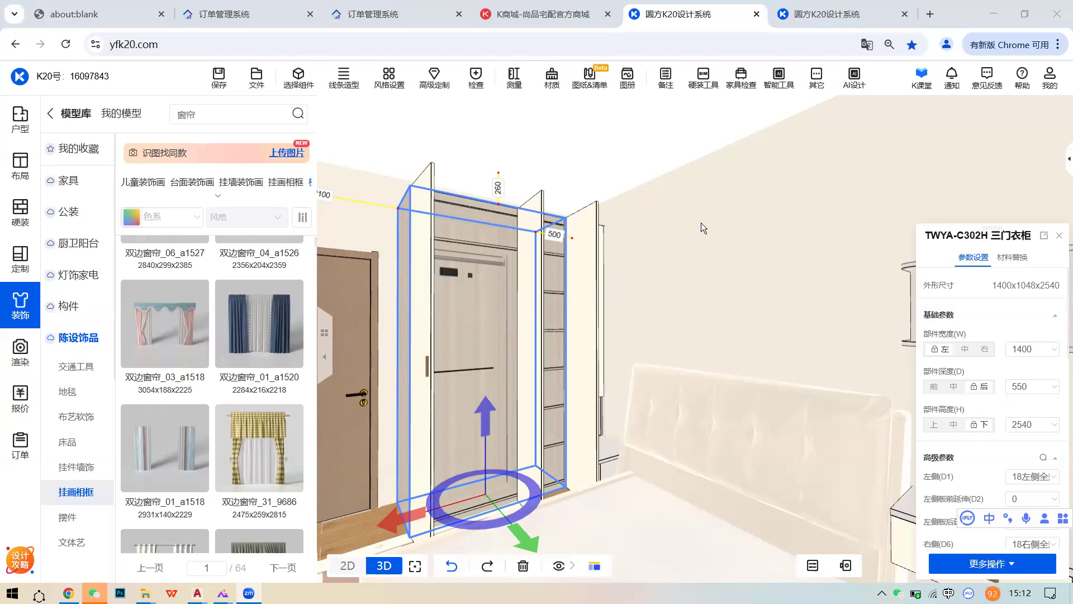
{"action": "scroll", "coordinate": [464, 279], "scroll_direction": "up", "scroll_amount": 3}
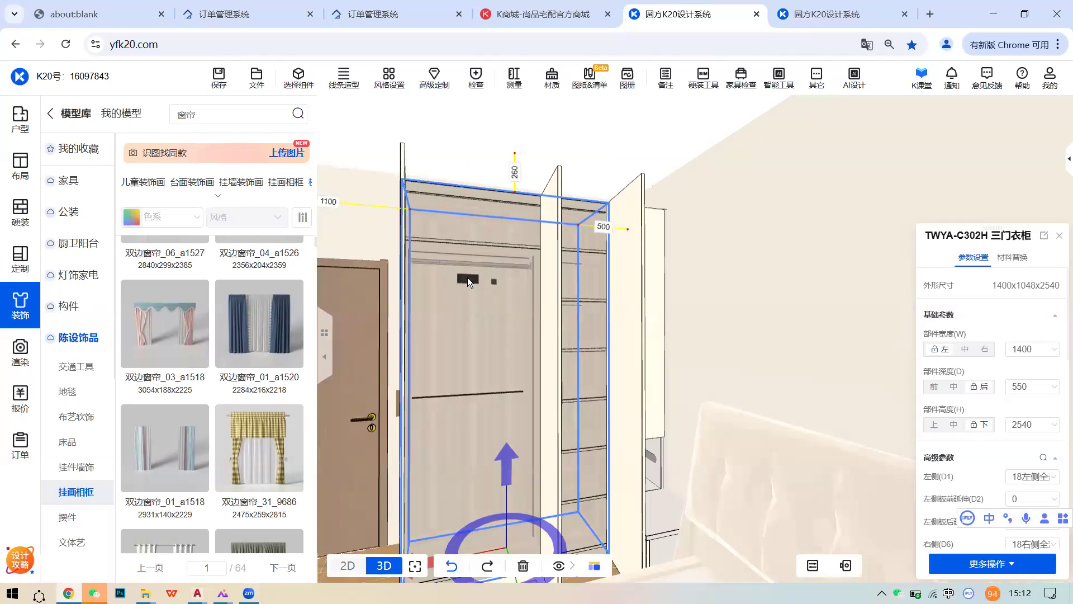
- Show the component library's 23系统柜功能件 > 带灯组件 lighting components
{"action": "left_click", "coordinate": [298, 79]}
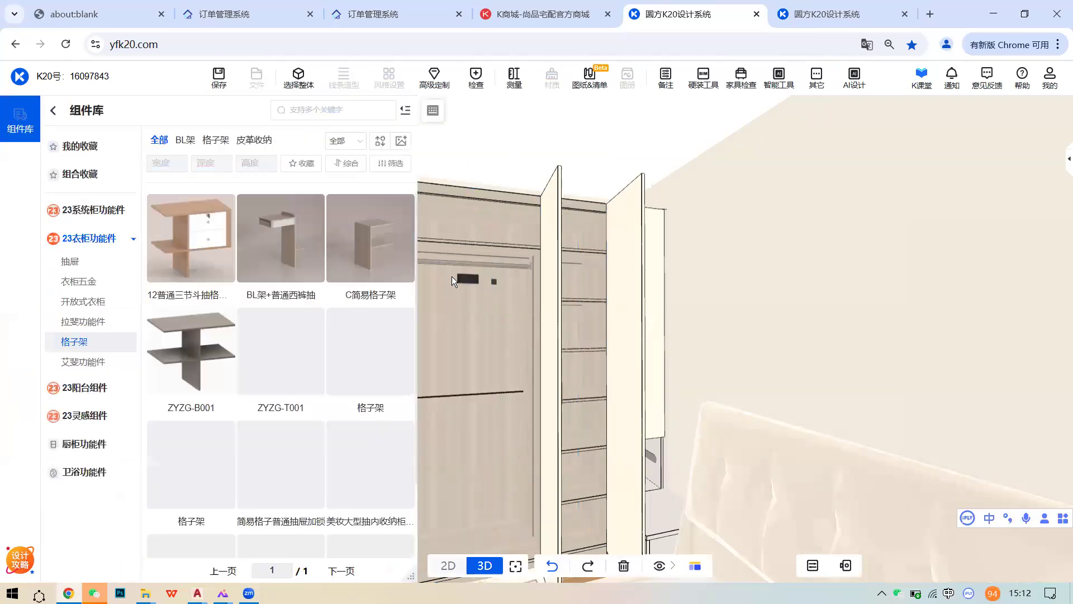
{"action": "scroll", "coordinate": [503, 290], "scroll_direction": "up", "scroll_amount": 5}
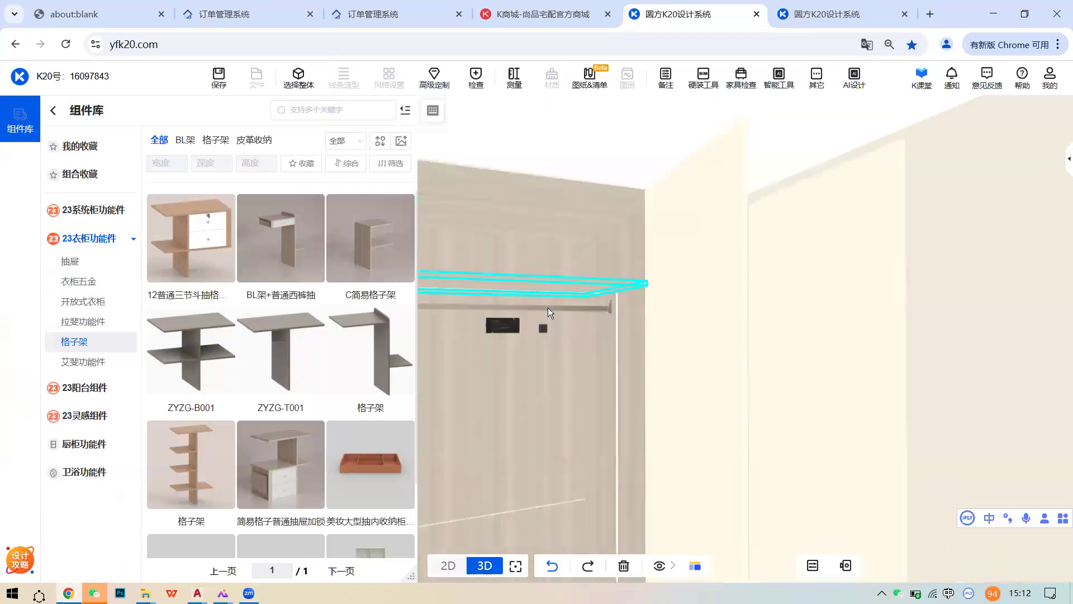
{"action": "scroll", "coordinate": [548, 310], "scroll_direction": "down", "scroll_amount": 3}
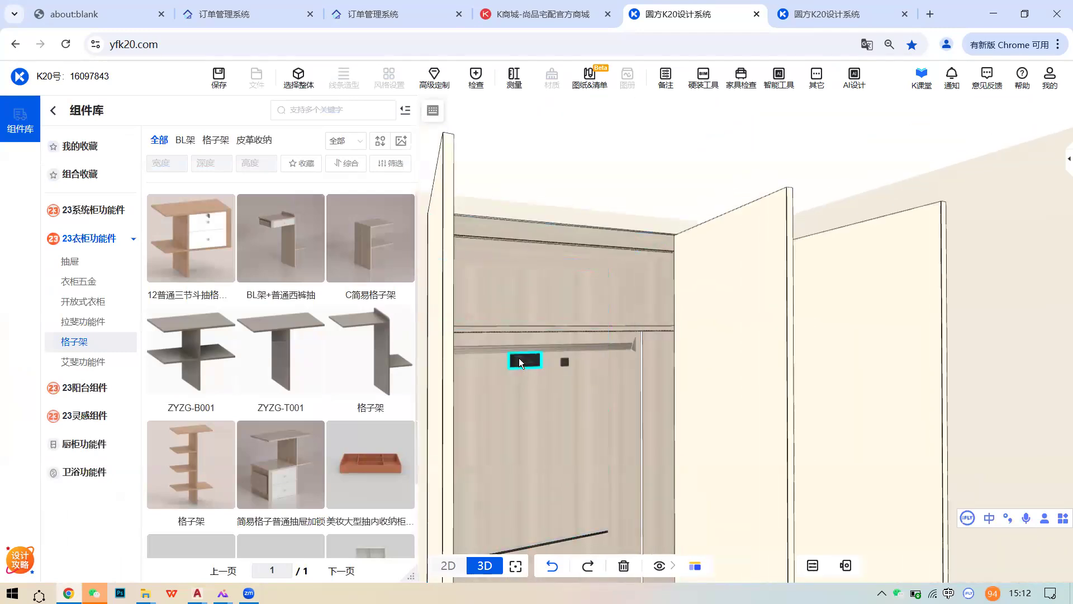
{"action": "middle_click_drag", "start_coordinate": [598, 334], "coordinate": [570, 362]}
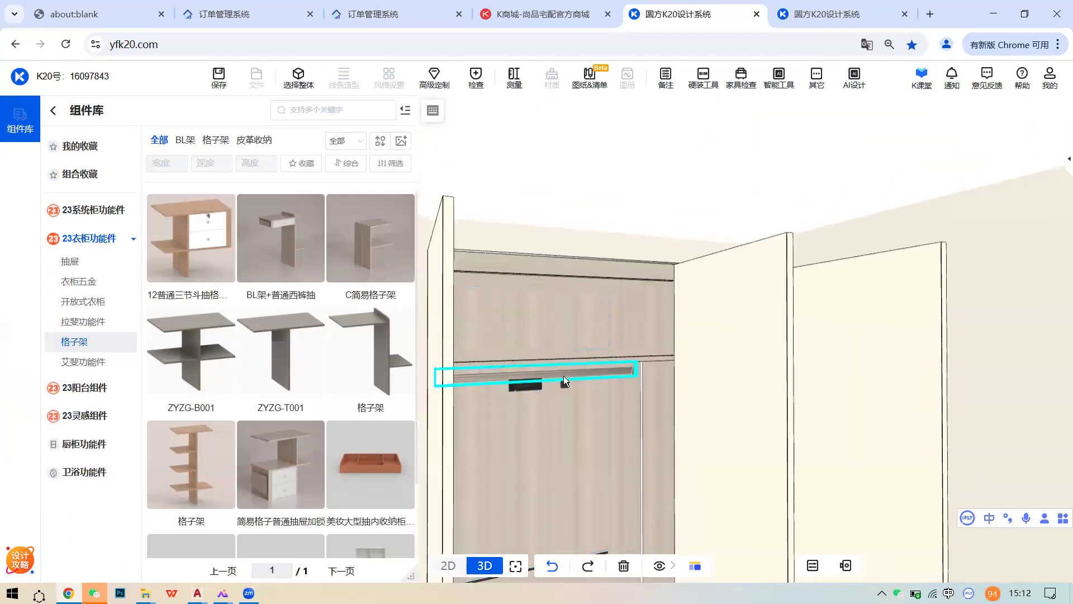
{"action": "scroll", "coordinate": [593, 370], "scroll_direction": "down", "scroll_amount": 3}
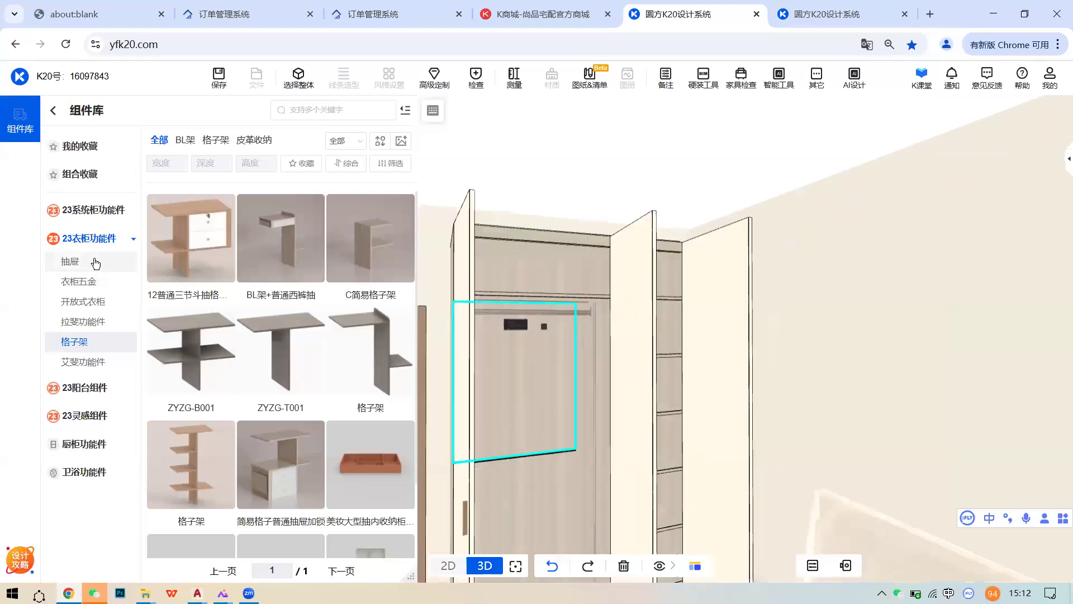
{"action": "left_click", "coordinate": [94, 209]}
{"action": "left_click", "coordinate": [84, 313]}
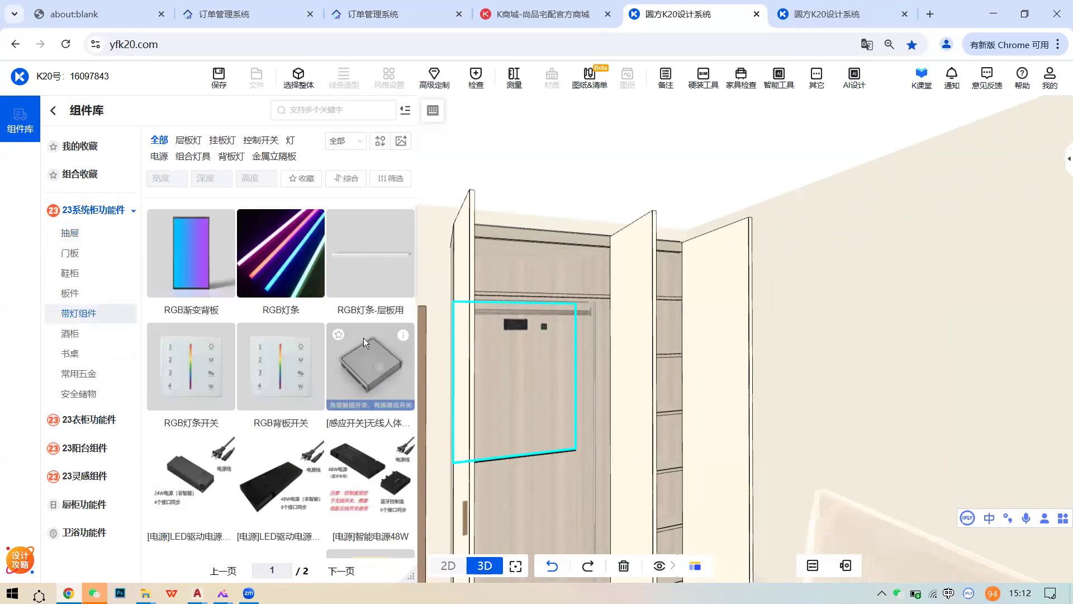
{"action": "scroll", "coordinate": [571, 325], "scroll_direction": "up", "scroll_amount": 4}
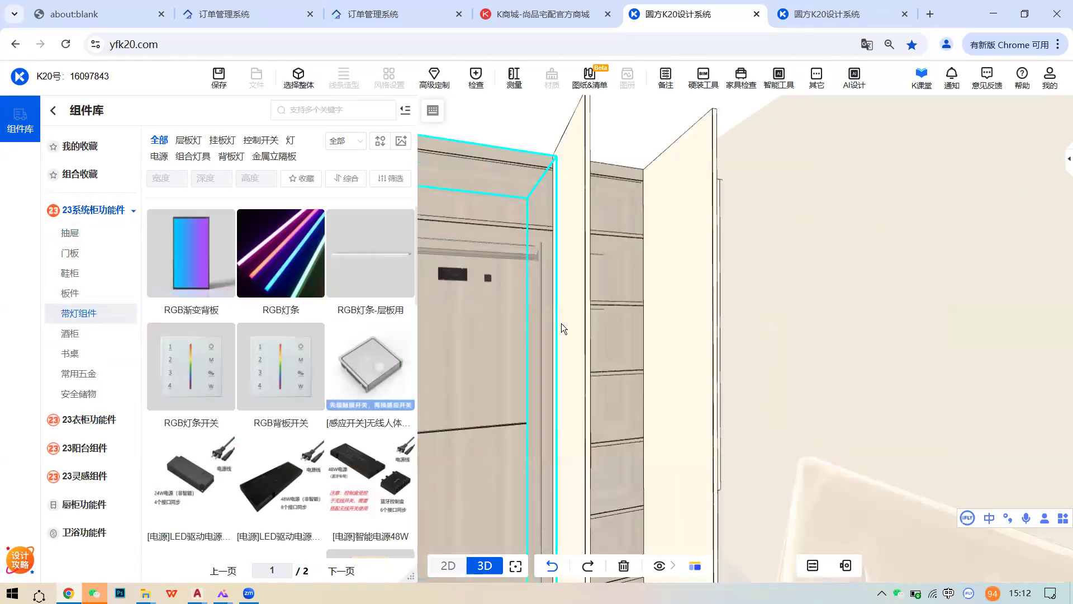
{"action": "scroll", "coordinate": [559, 326], "scroll_direction": "up", "scroll_amount": 3}
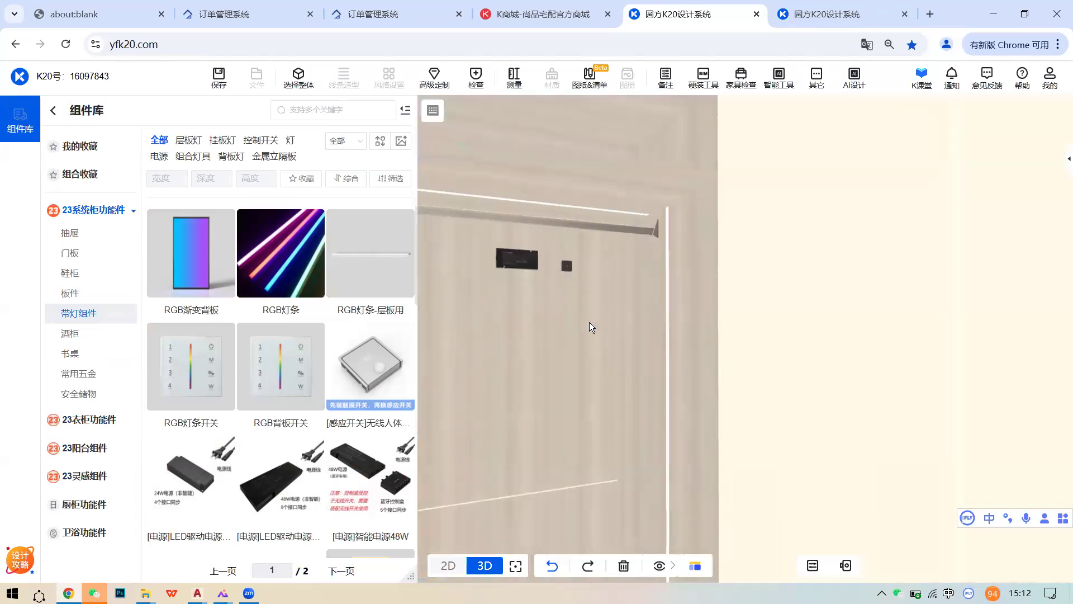
- Select the wardrobe section's interior 布置内空 light unit and face it
{"action": "left_click", "coordinate": [668, 351]}
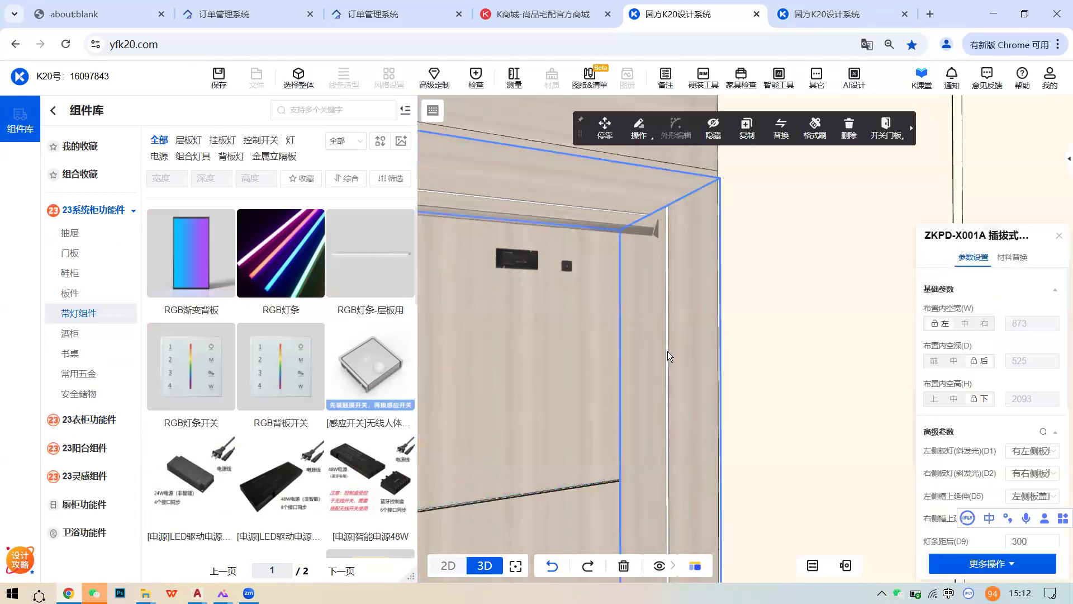
{"action": "left_click", "coordinate": [667, 351]}
{"action": "left_click", "coordinate": [667, 346]}
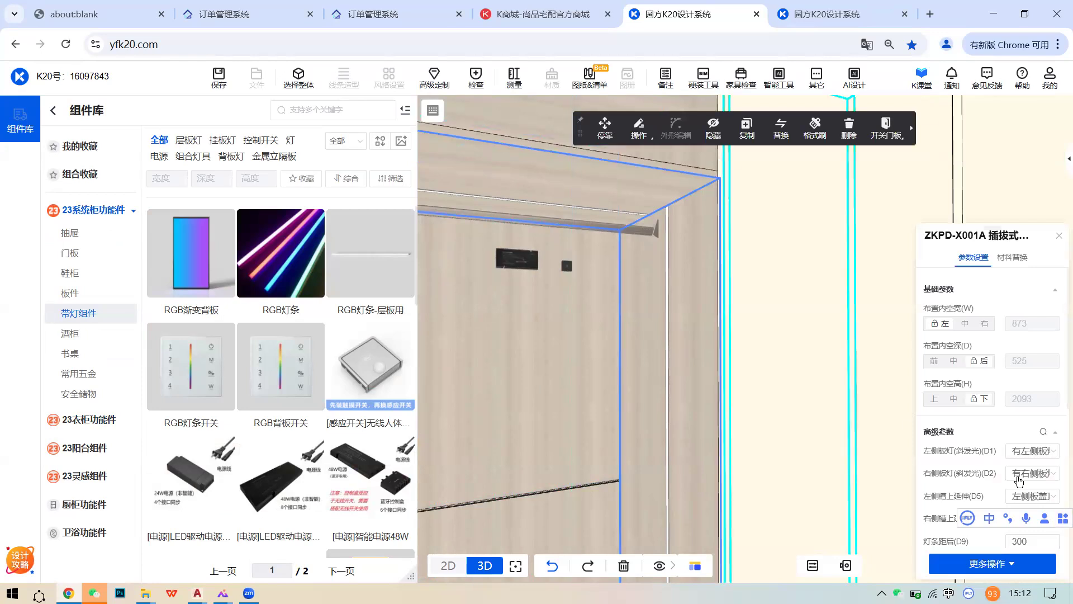
{"action": "left_click_drag", "start_coordinate": [697, 389], "coordinate": [578, 303]}
{"action": "right_click_drag", "start_coordinate": [578, 303], "coordinate": [580, 302]}
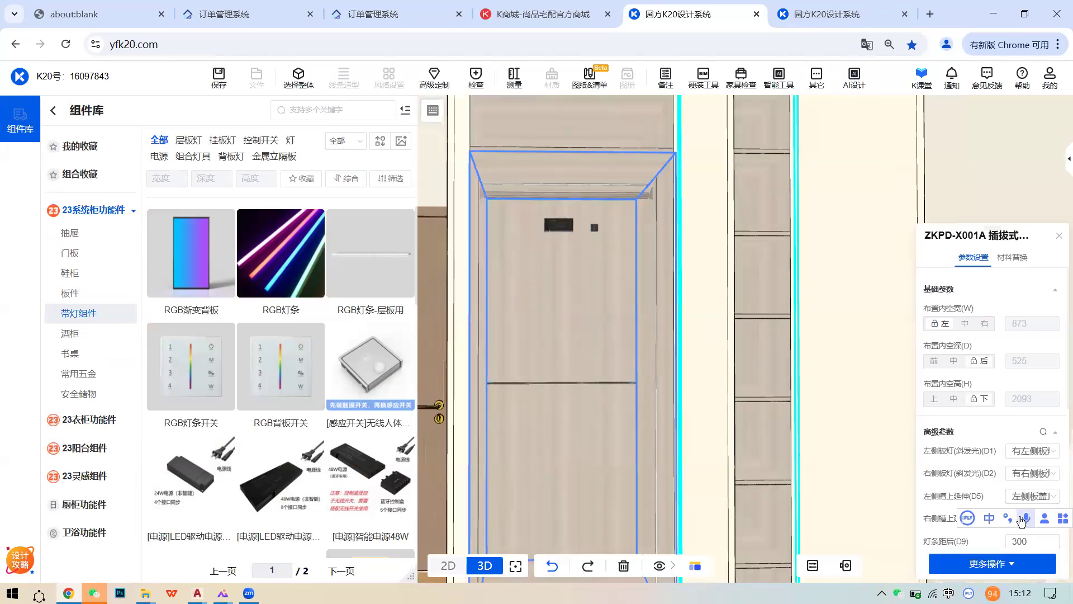
- Toggle the D2 右侧板灯 right side light off, then back on
{"action": "left_click", "coordinate": [1039, 480]}
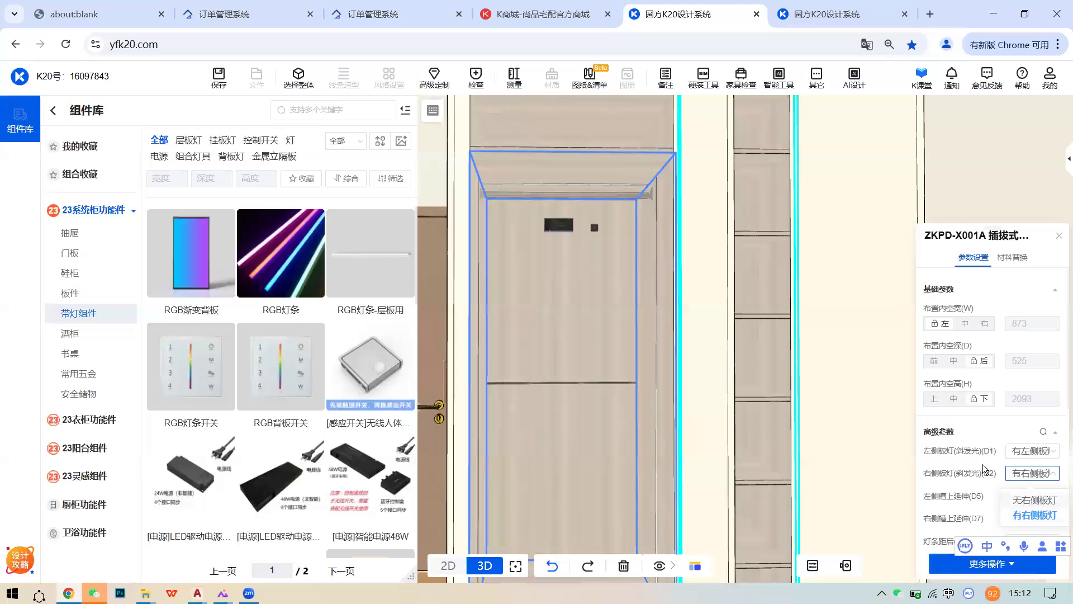
{"action": "left_click", "coordinate": [1034, 499]}
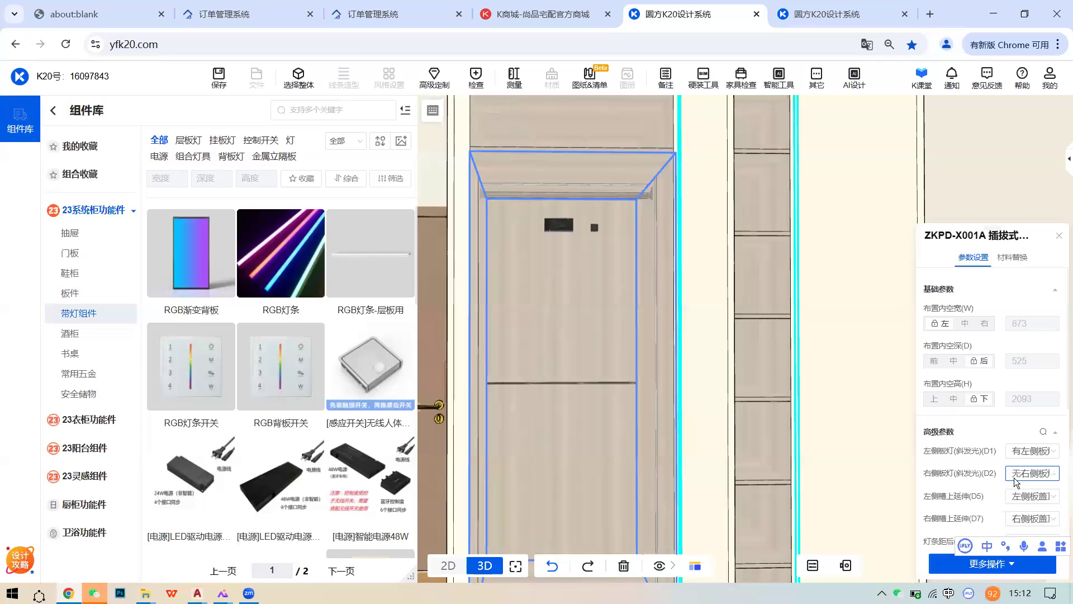
{"action": "scroll", "coordinate": [649, 347], "scroll_direction": "up", "scroll_amount": 2}
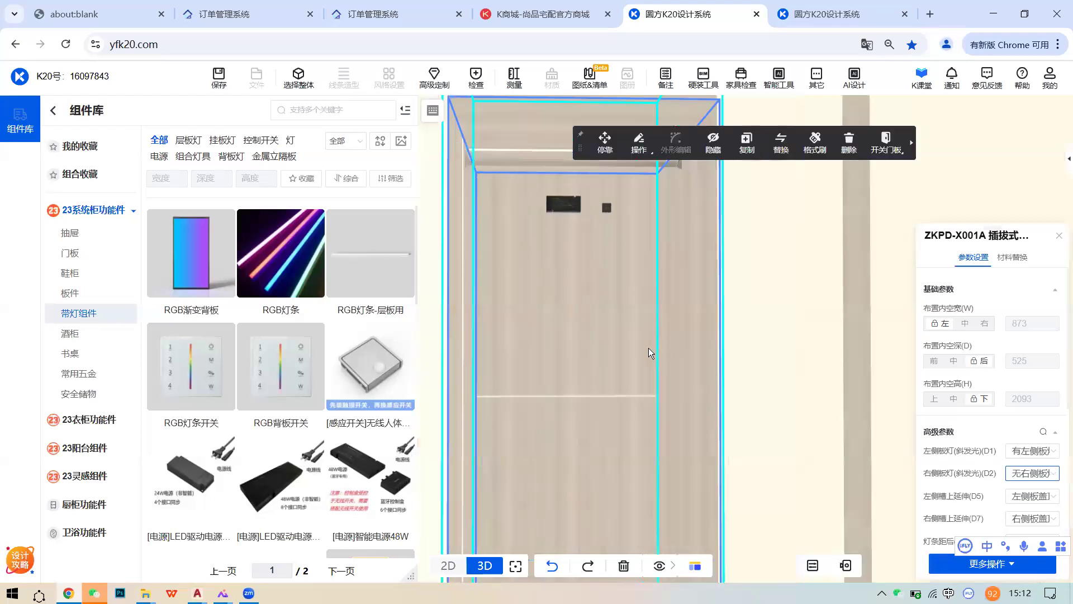
{"action": "left_click_drag", "start_coordinate": [671, 344], "coordinate": [774, 343]}
{"action": "left_click", "coordinate": [1041, 475]}
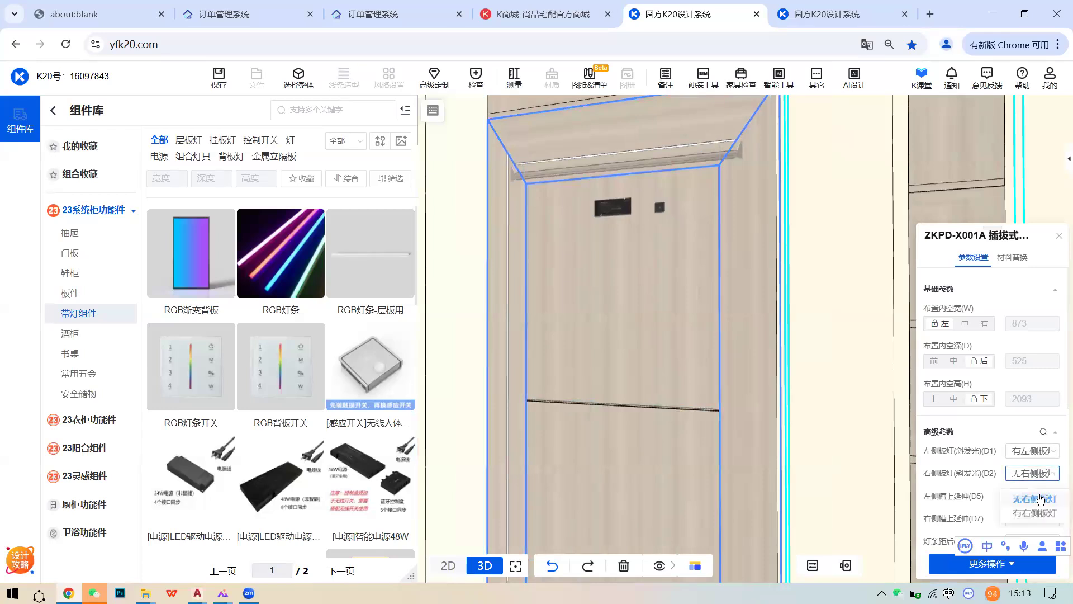
{"action": "left_click", "coordinate": [1034, 514]}
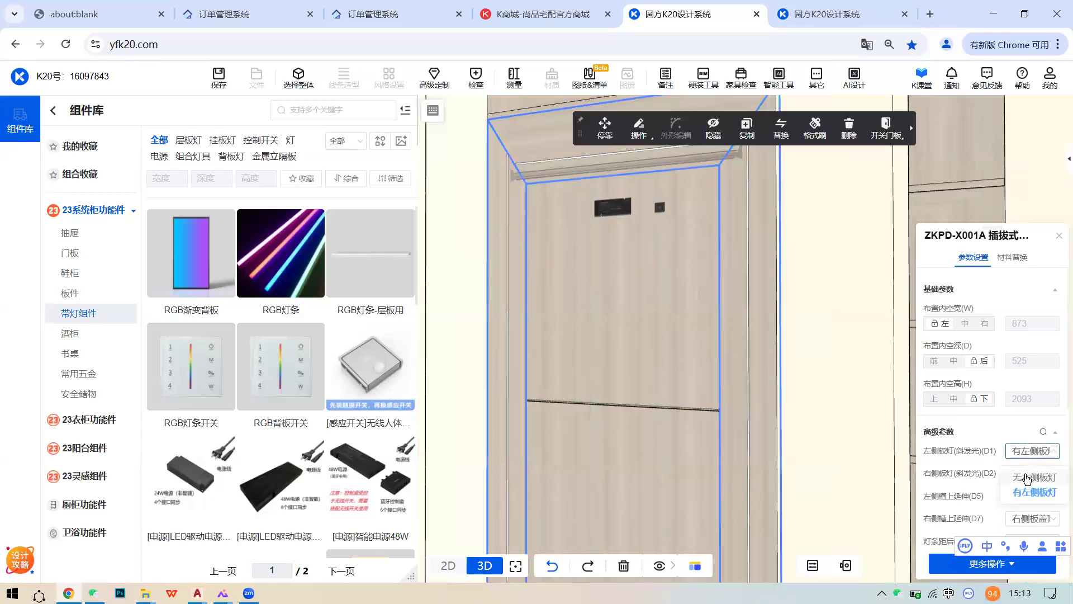
{"action": "scroll", "coordinate": [769, 384], "scroll_direction": "up", "scroll_amount": 3}
{"action": "left_click_drag", "start_coordinate": [764, 381], "coordinate": [752, 371]}
- Confirm the D1 左侧板灯 left side light is on
{"action": "left_click", "coordinate": [1031, 450]}
{"action": "left_click", "coordinate": [1034, 492]}
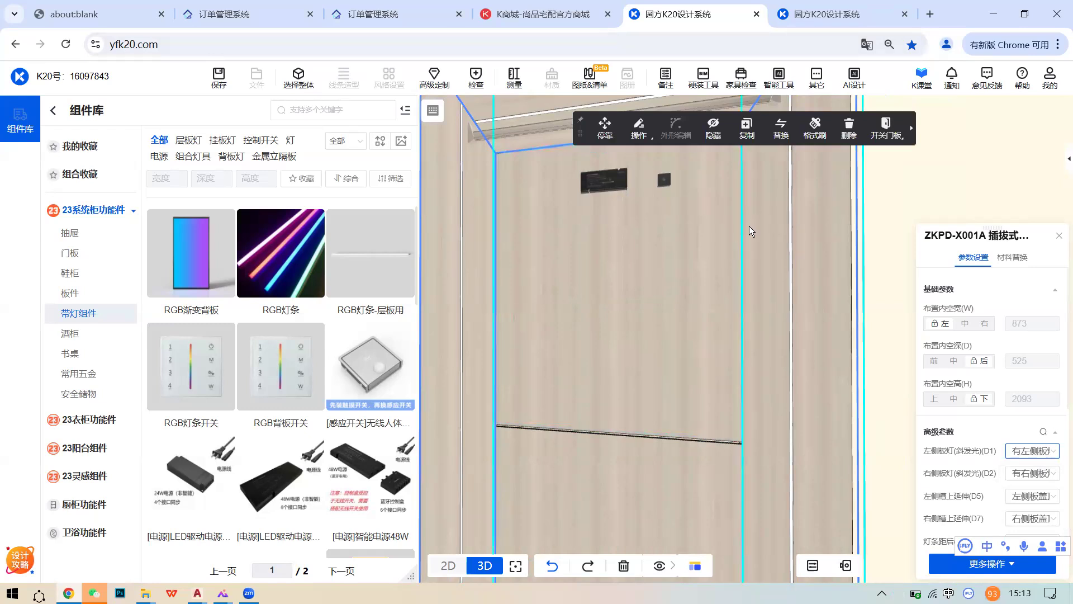
{"action": "scroll", "coordinate": [717, 244], "scroll_direction": "down", "scroll_amount": 3}
{"action": "scroll", "coordinate": [716, 244], "scroll_direction": "down", "scroll_amount": 3}
{"action": "left_click_drag", "start_coordinate": [717, 244], "coordinate": [681, 251]}
- Switch to 选择整体 and select the ZKPD-W006 门控开关 door-control switch on the panel
{"action": "left_click", "coordinate": [305, 77]}
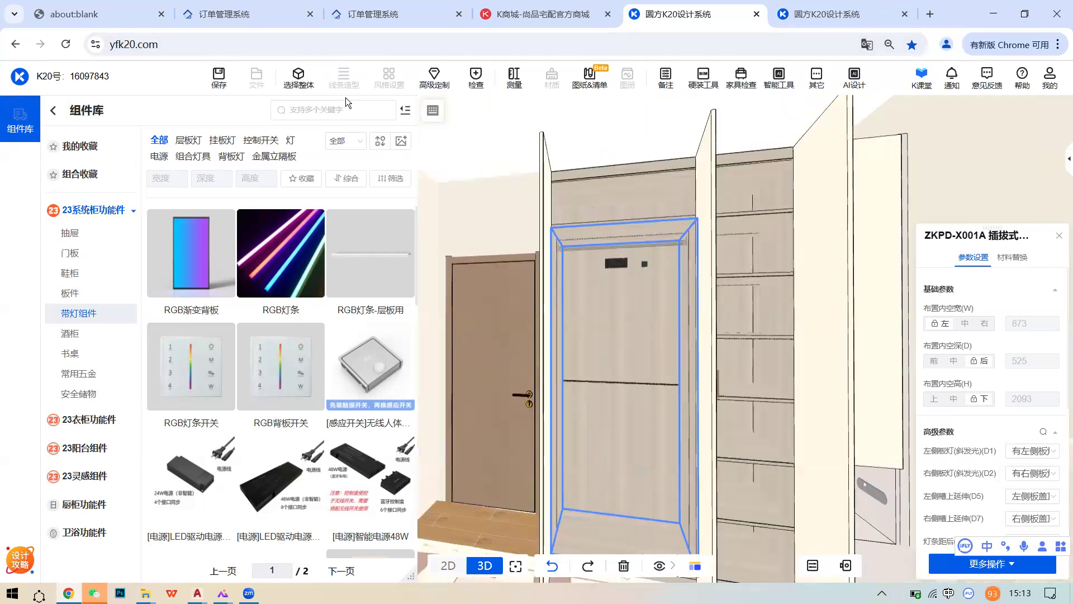
{"action": "scroll", "coordinate": [692, 265], "scroll_direction": "up", "scroll_amount": 5}
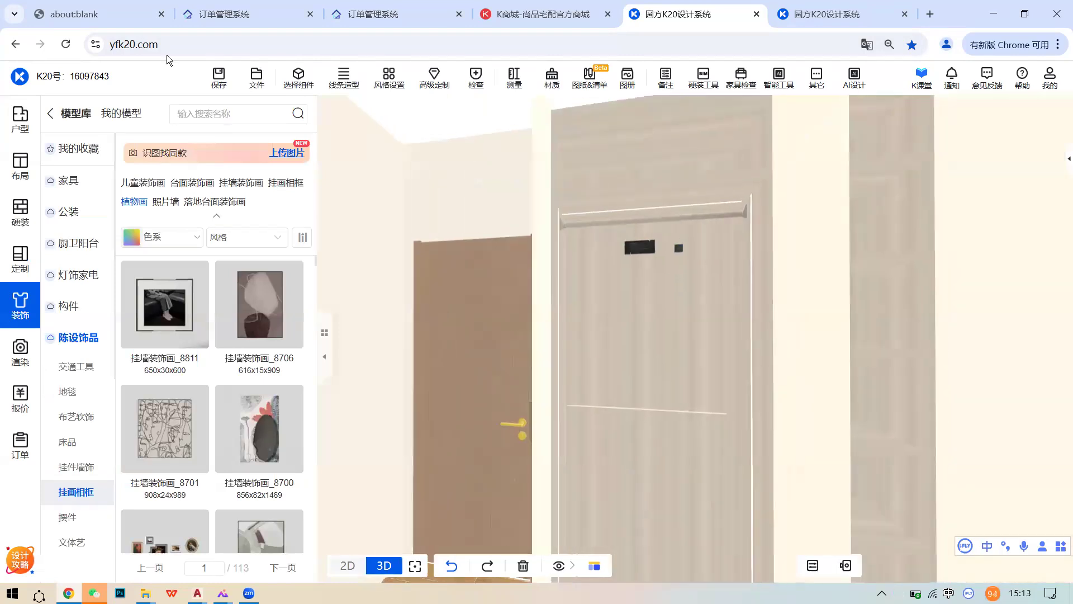
{"action": "left_click", "coordinate": [296, 78]}
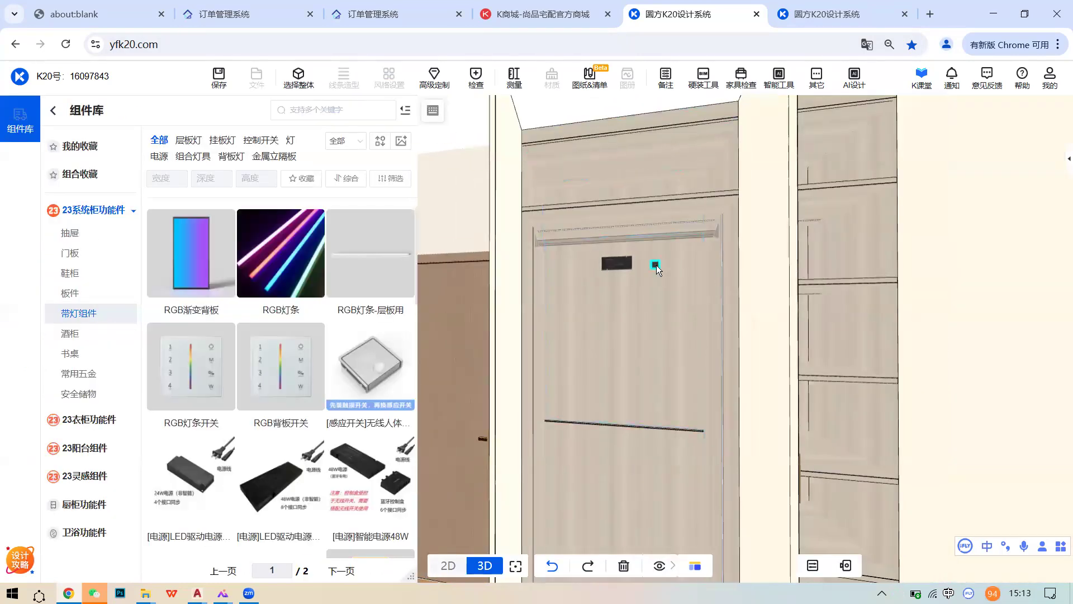
{"action": "left_click", "coordinate": [656, 265]}
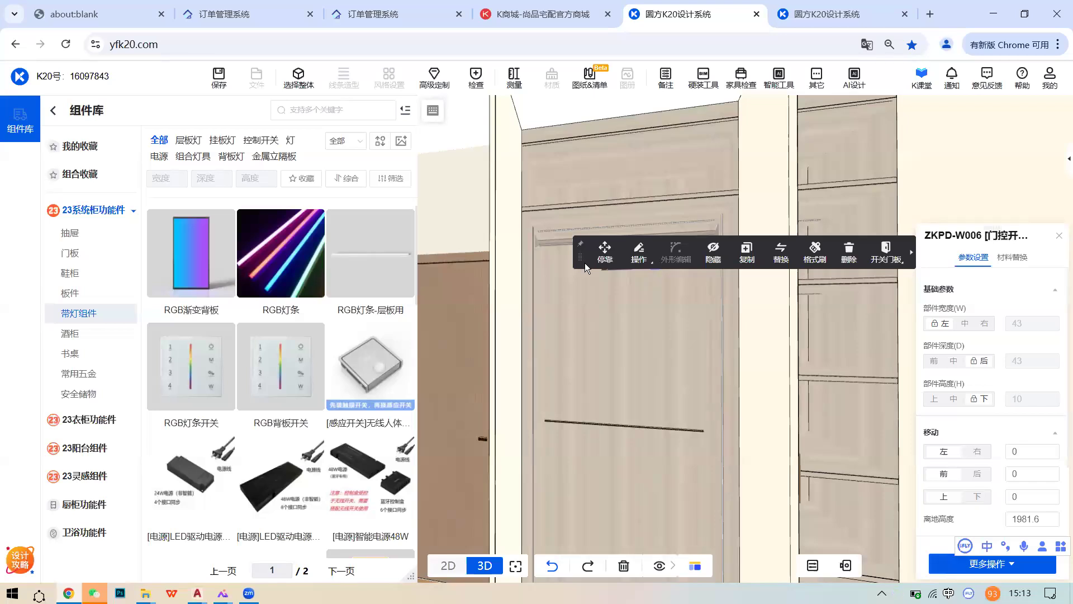
{"action": "scroll", "coordinate": [312, 360], "scroll_direction": "down", "scroll_amount": 3}
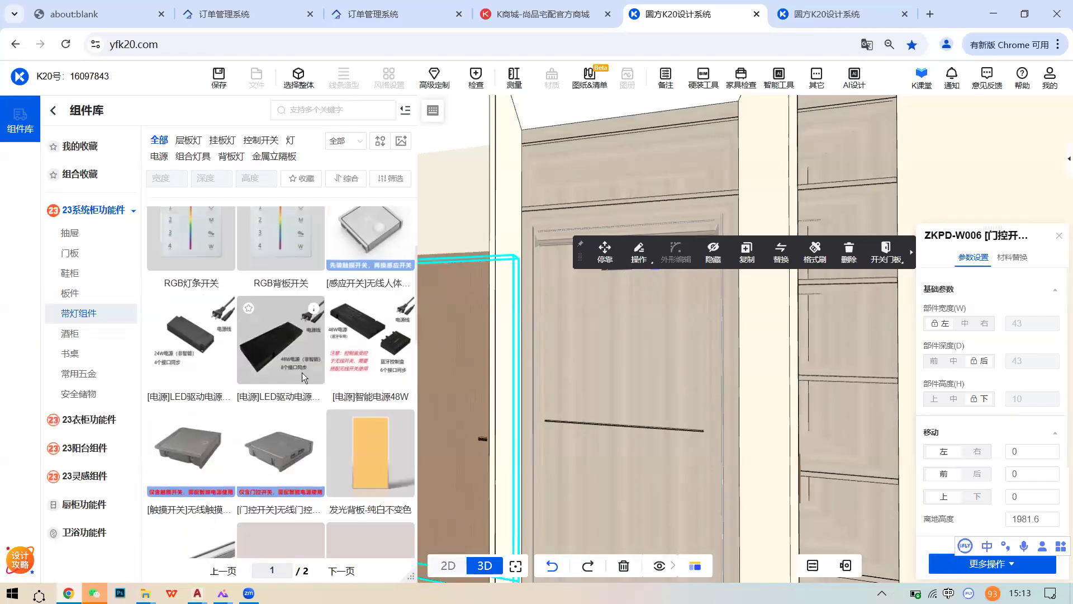
{"action": "mouse_move", "coordinate": [222, 354]}
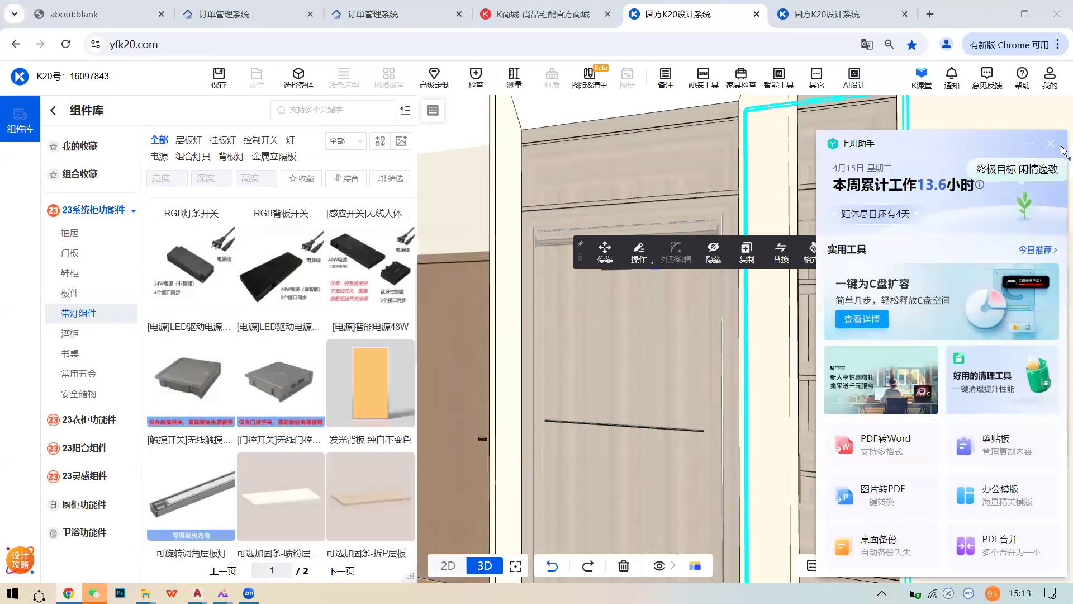
{"action": "left_click", "coordinate": [1051, 144]}
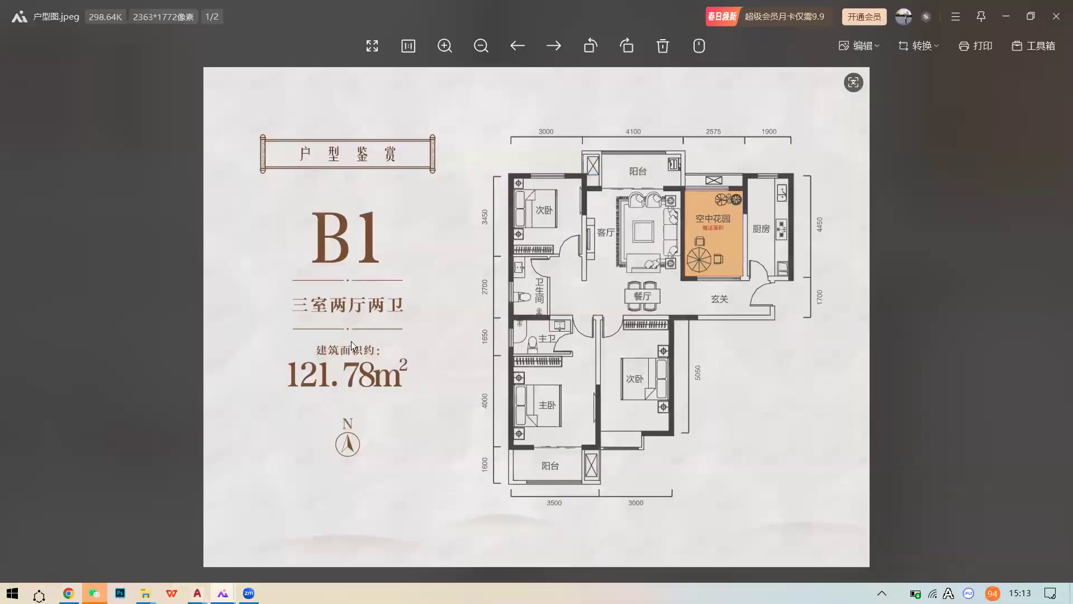
{"action": "left_click_drag", "start_coordinate": [208, 393], "coordinate": [499, 313]}
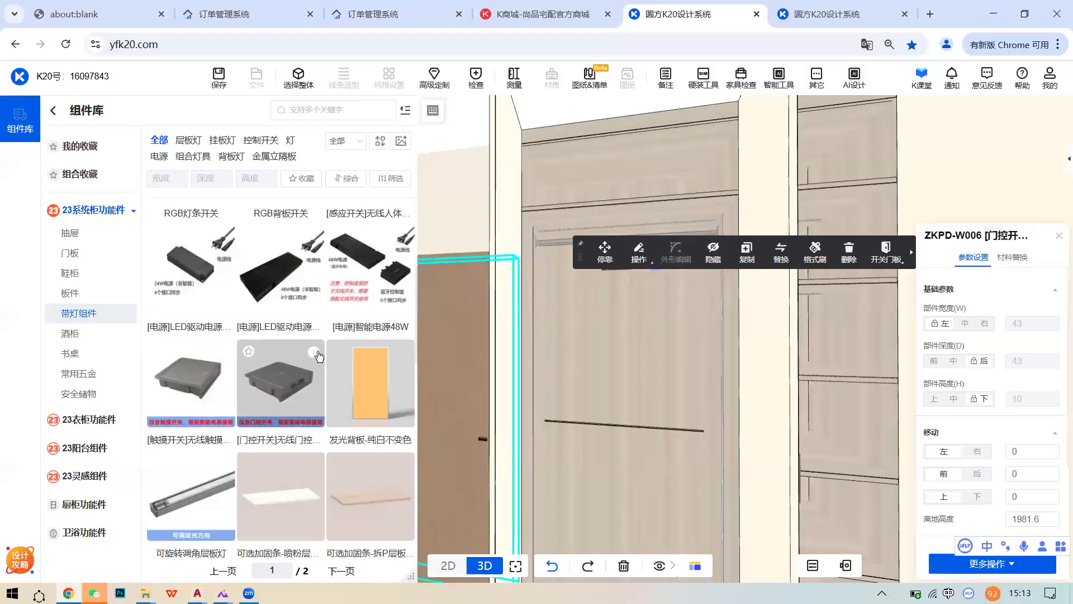
{"action": "mouse_move", "coordinate": [322, 357]}
{"action": "right_click_drag", "start_coordinate": [601, 356], "coordinate": [538, 335]}
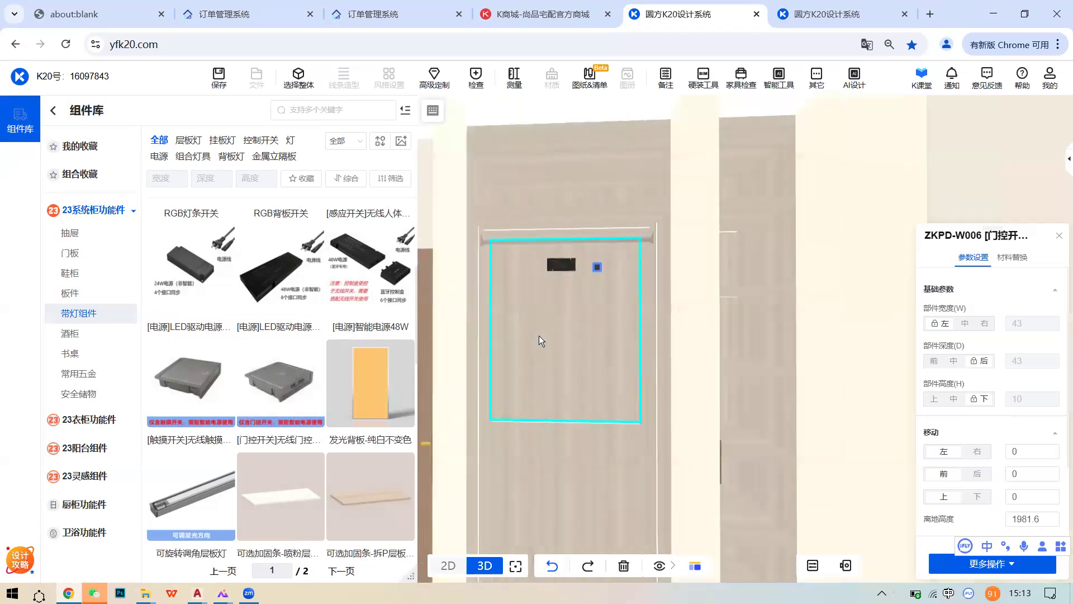
{"action": "scroll", "coordinate": [525, 313], "scroll_direction": "down", "scroll_amount": 3}
{"action": "right_click_drag", "start_coordinate": [517, 279], "coordinate": [528, 251]}
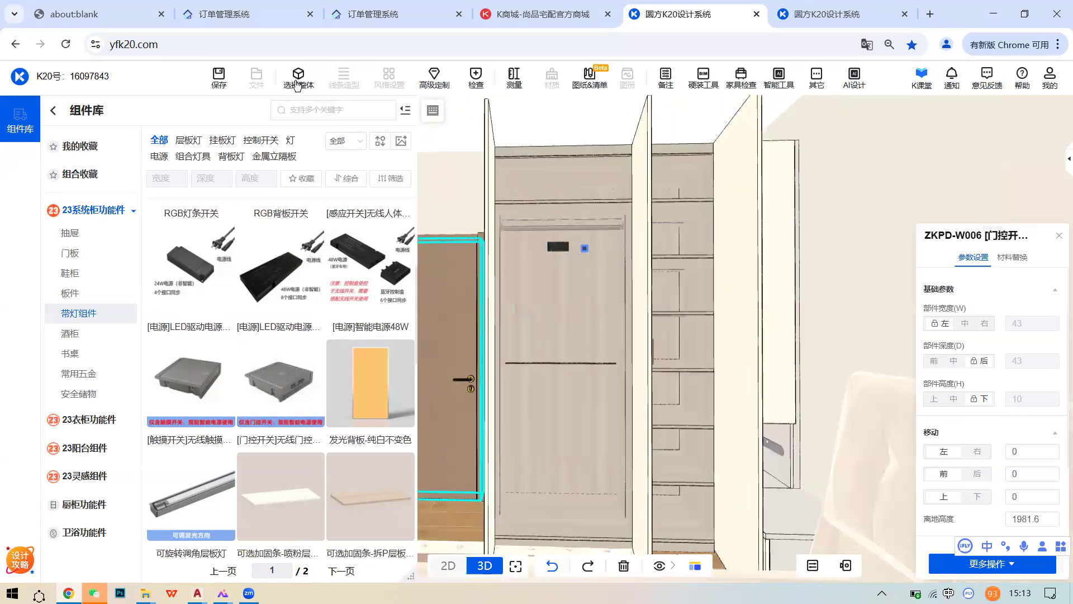
{"action": "key", "text": "XF86AudioLowerVolume"}
{"action": "key", "text": "XF86AudioLowerVolume"}
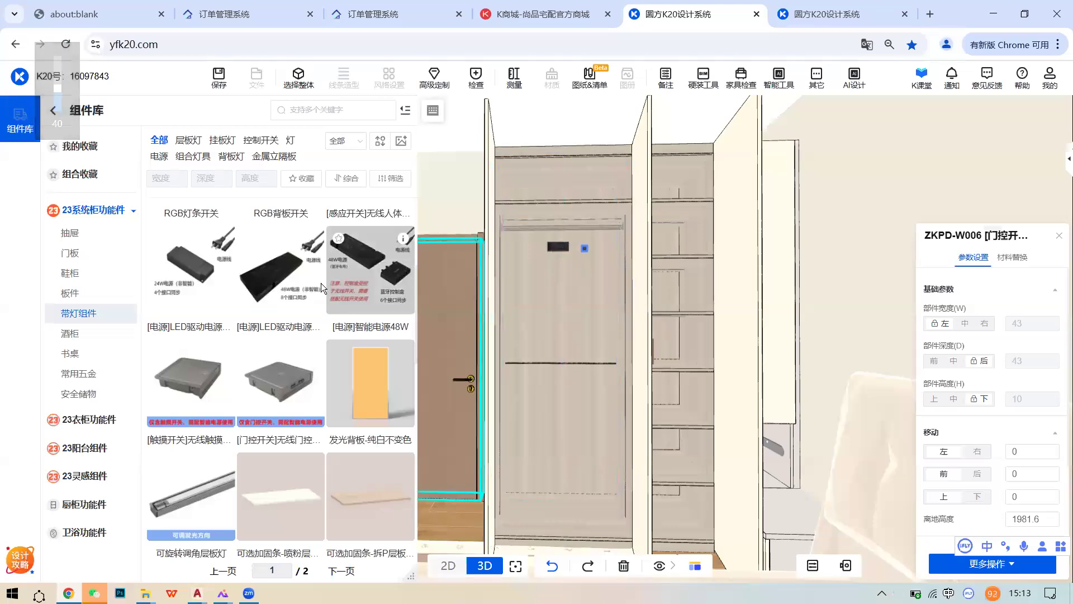
{"action": "scroll", "coordinate": [299, 297], "scroll_direction": "down", "scroll_amount": 3}
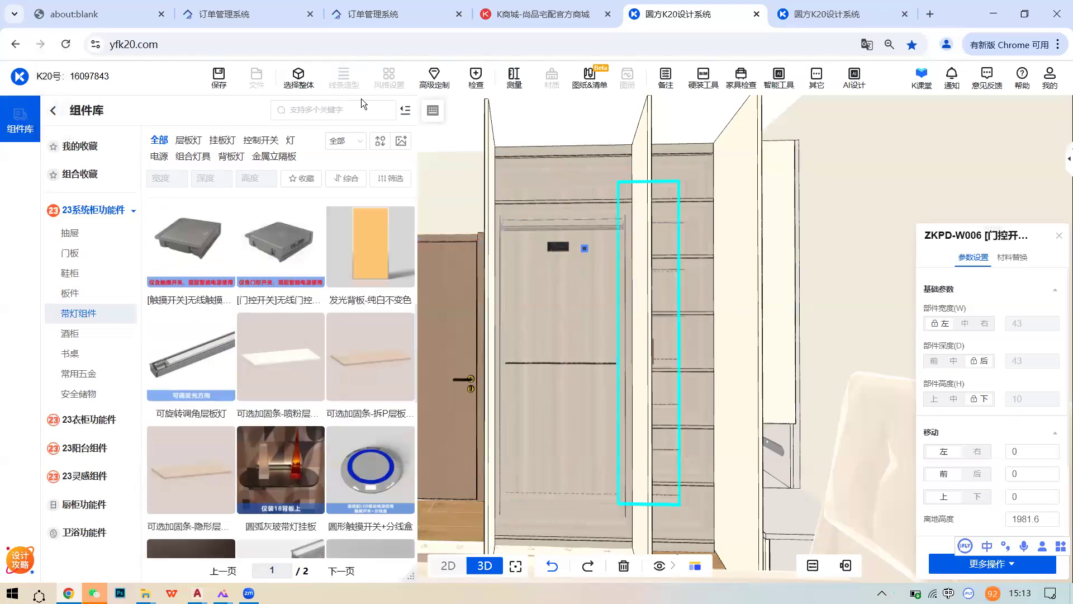
{"action": "scroll", "coordinate": [603, 314], "scroll_direction": "up", "scroll_amount": 2}
{"action": "scroll", "coordinate": [697, 330], "scroll_direction": "up", "scroll_amount": 2}
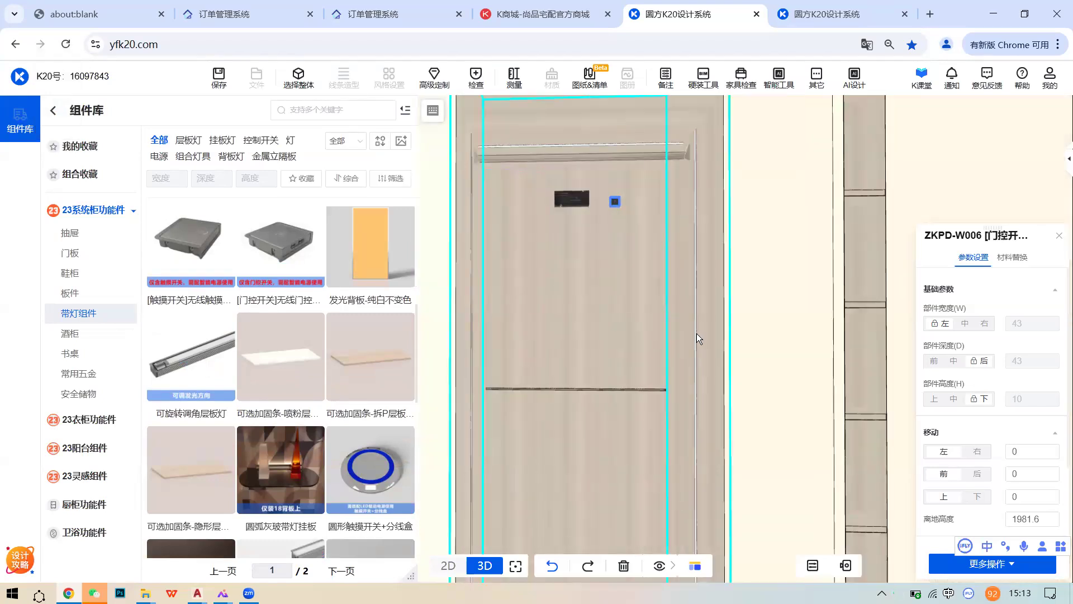
- Select the ZKPD-X001A light unit and check its 灯条距后(D9) strip distance of 300
{"action": "left_click", "coordinate": [696, 333]}
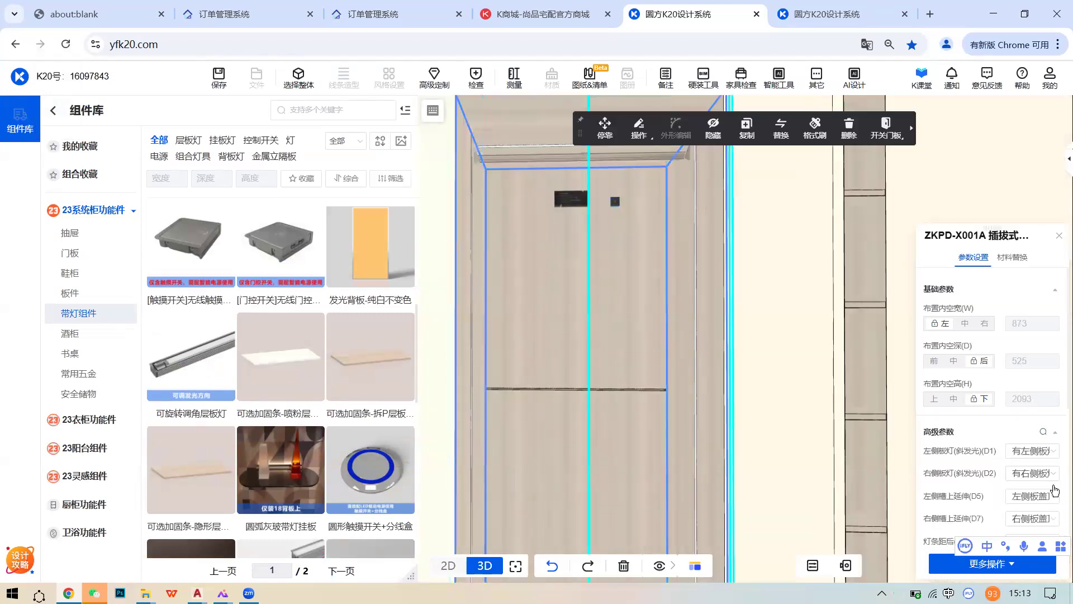
{"action": "scroll", "coordinate": [694, 336], "scroll_direction": "down", "scroll_amount": 2}
{"action": "scroll", "coordinate": [1046, 475], "scroll_direction": "down", "scroll_amount": 3}
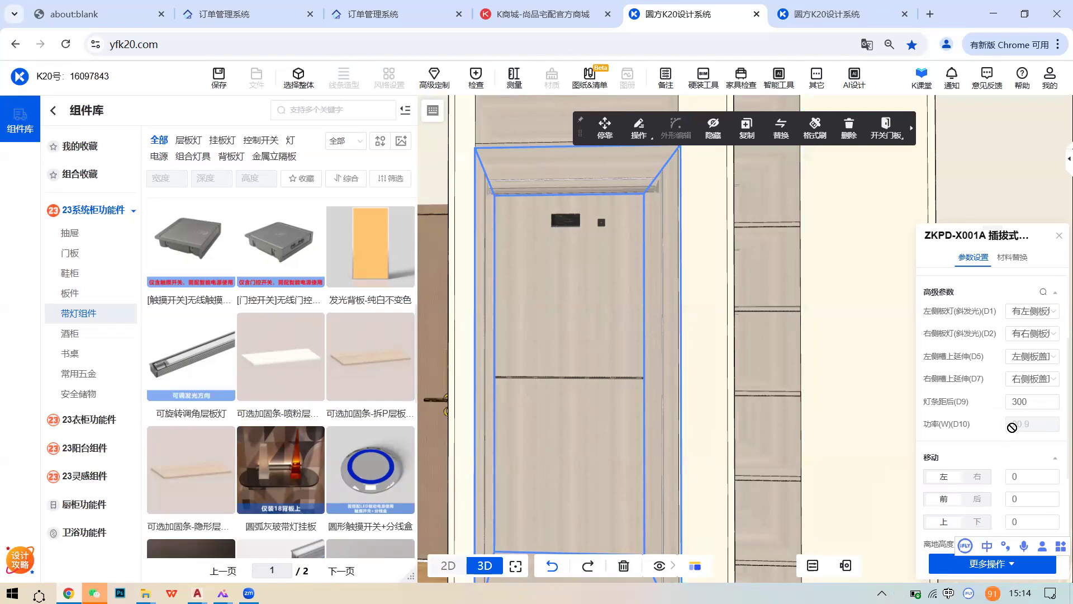
{"action": "double_click", "coordinate": [1032, 401]}
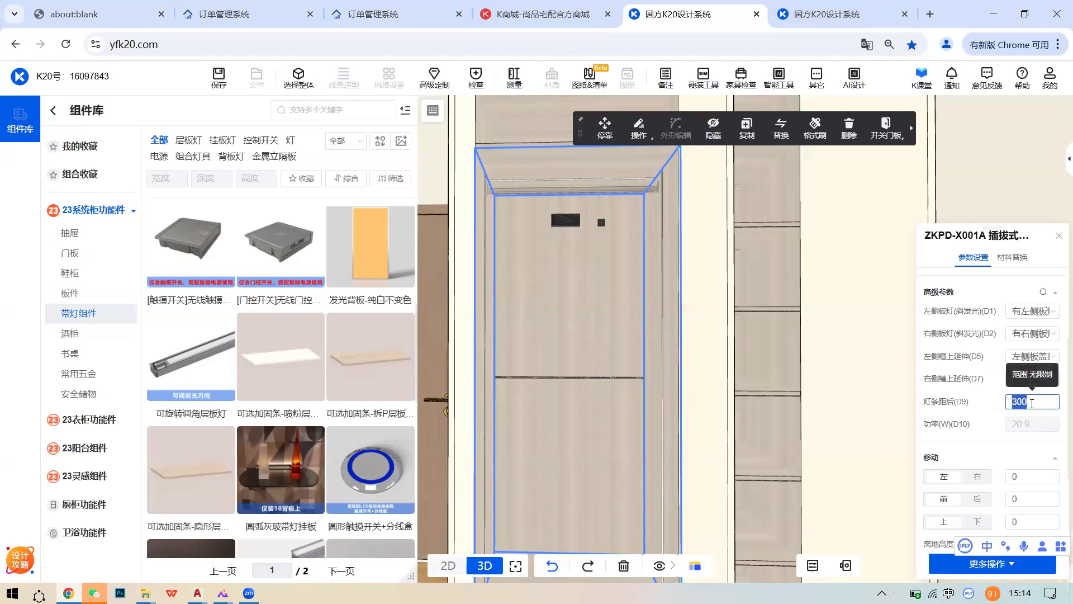
{"action": "scroll", "coordinate": [1031, 424], "scroll_direction": "up", "scroll_amount": 2}
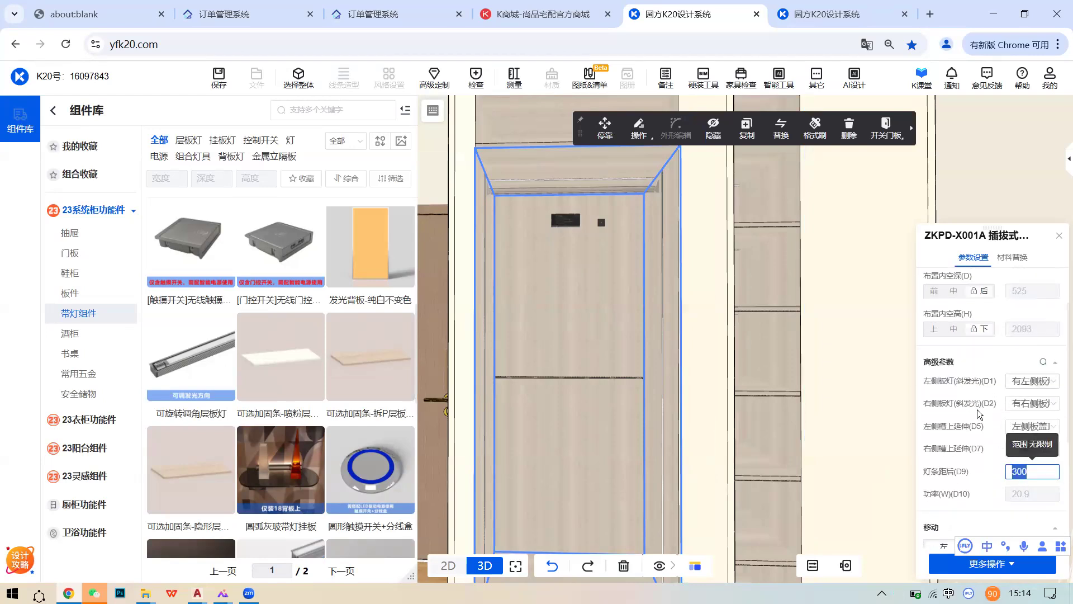
- Dismiss the new-message notification and orbit toward the bed and right wall
{"action": "mouse_move", "coordinate": [897, 593]}
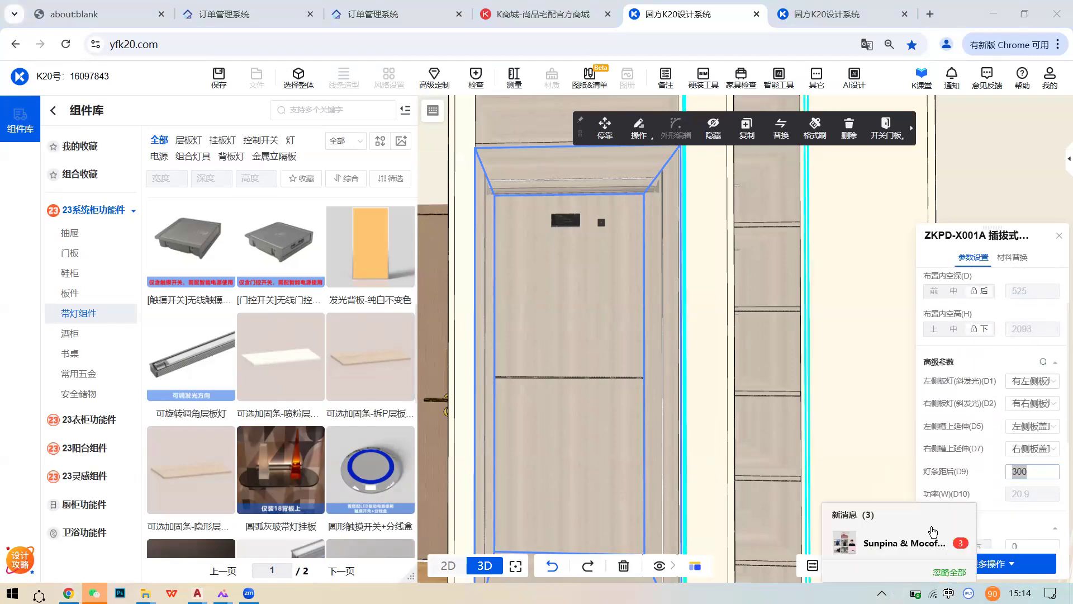
{"action": "left_click", "coordinate": [950, 573]}
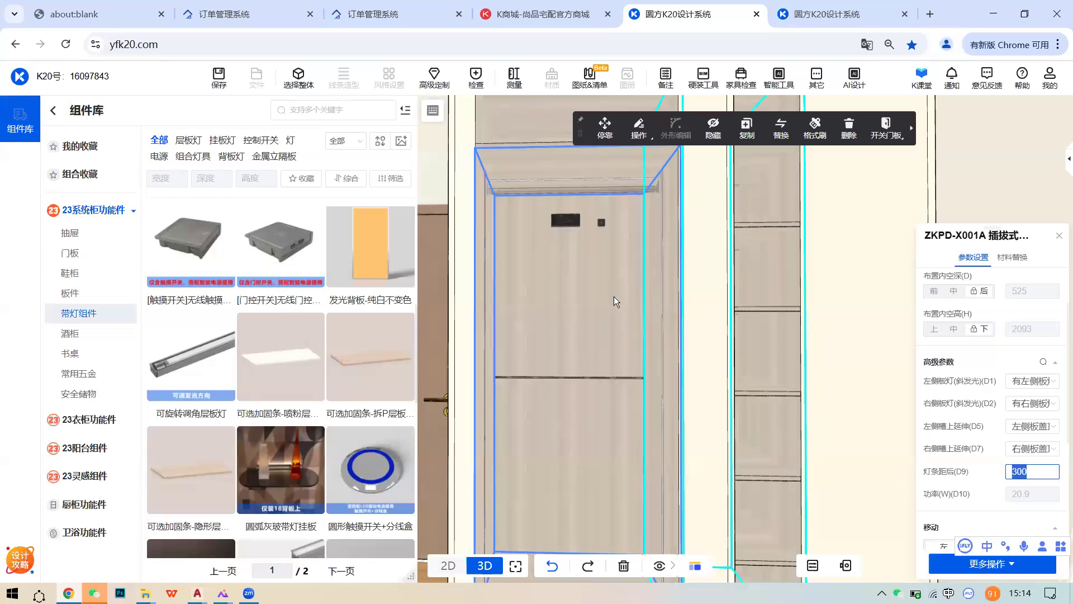
{"action": "scroll", "coordinate": [654, 321], "scroll_direction": "down", "scroll_amount": 5}
{"action": "left_click_drag", "start_coordinate": [734, 325], "coordinate": [548, 314]}
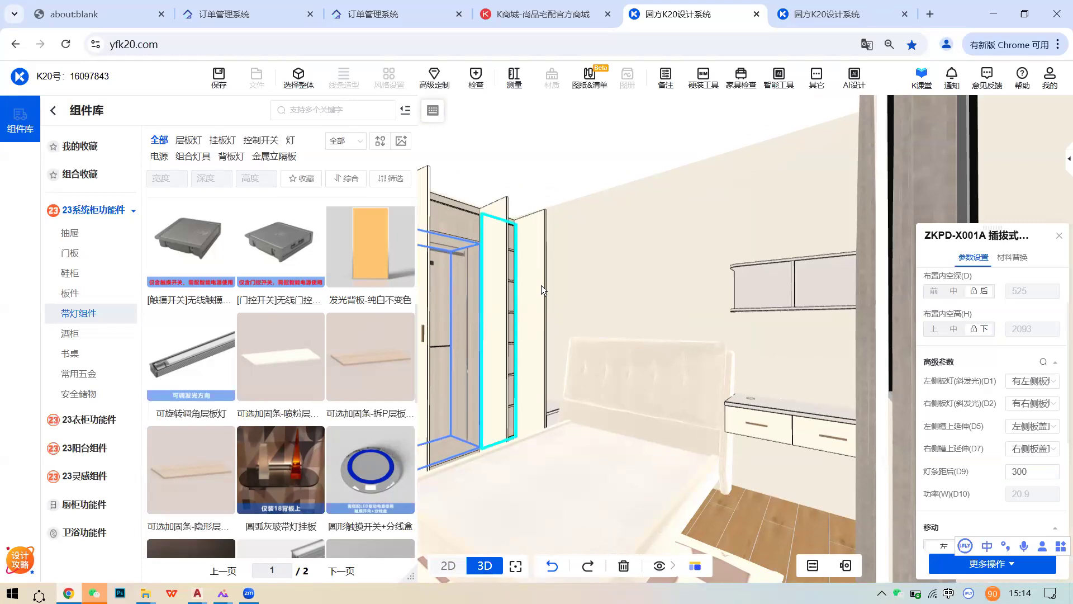
{"action": "scroll", "coordinate": [541, 285], "scroll_direction": "up", "scroll_amount": 2}
{"action": "left_click_drag", "start_coordinate": [541, 285], "coordinate": [664, 299]}
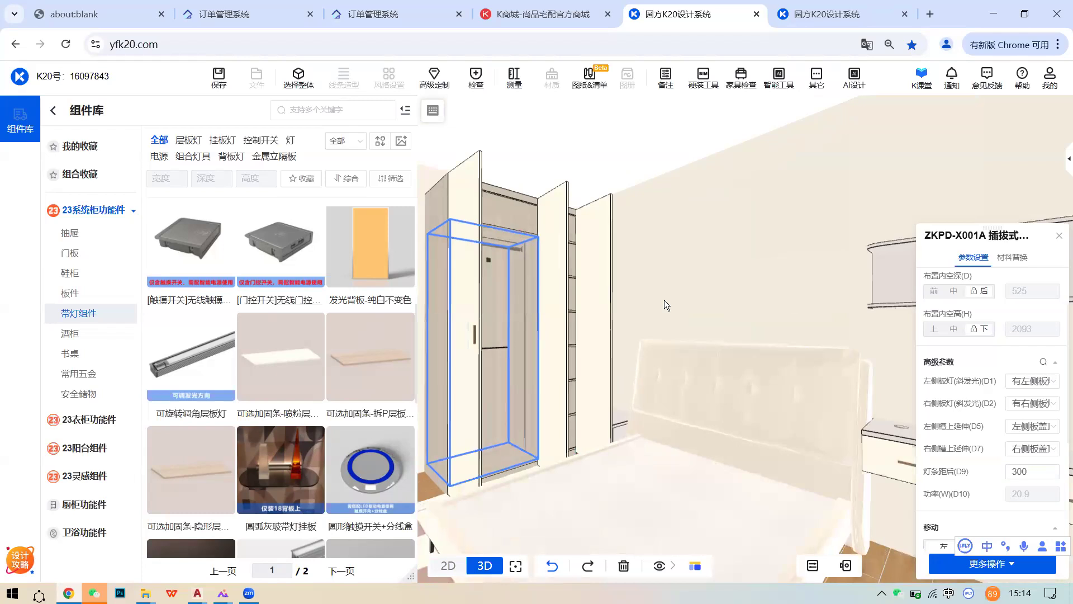
{"action": "scroll", "coordinate": [664, 299], "scroll_direction": "up", "scroll_amount": 2}
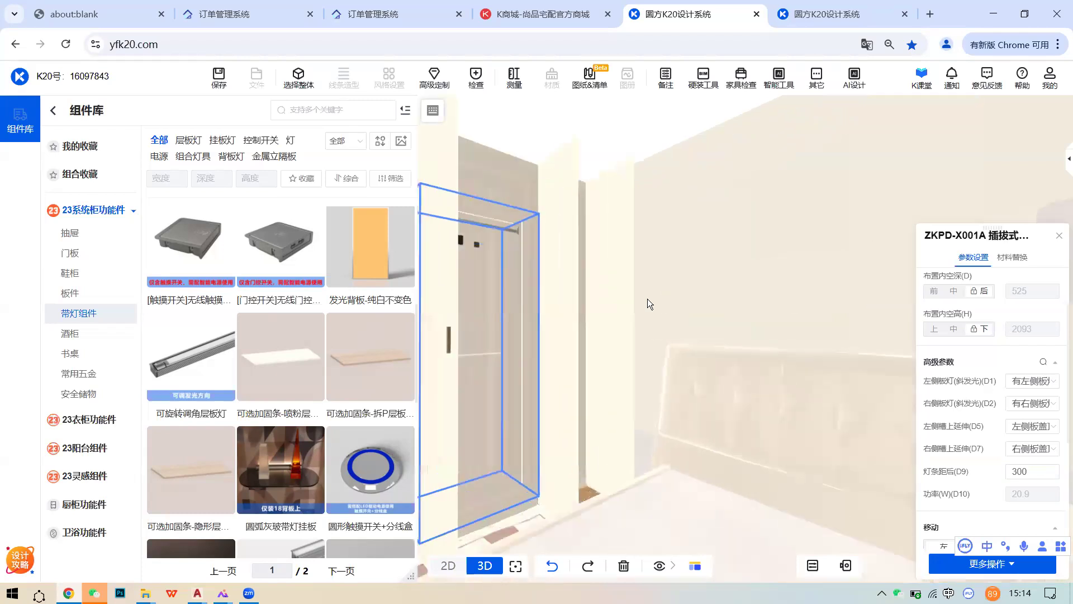
{"action": "left_click_drag", "start_coordinate": [688, 296], "coordinate": [712, 299]}
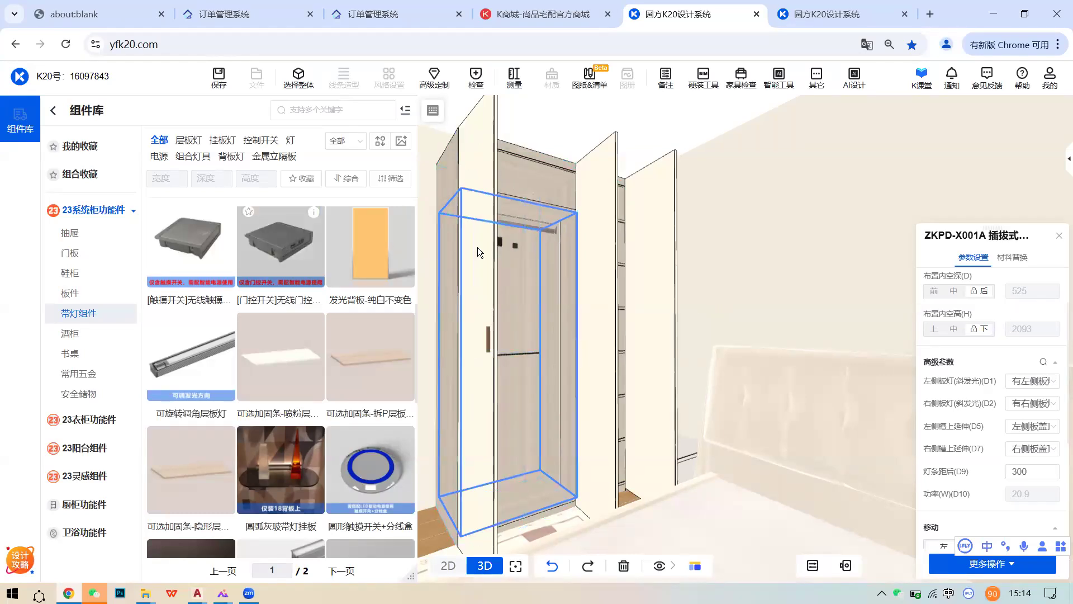
{"action": "scroll", "coordinate": [509, 247], "scroll_direction": "up", "scroll_amount": 3}
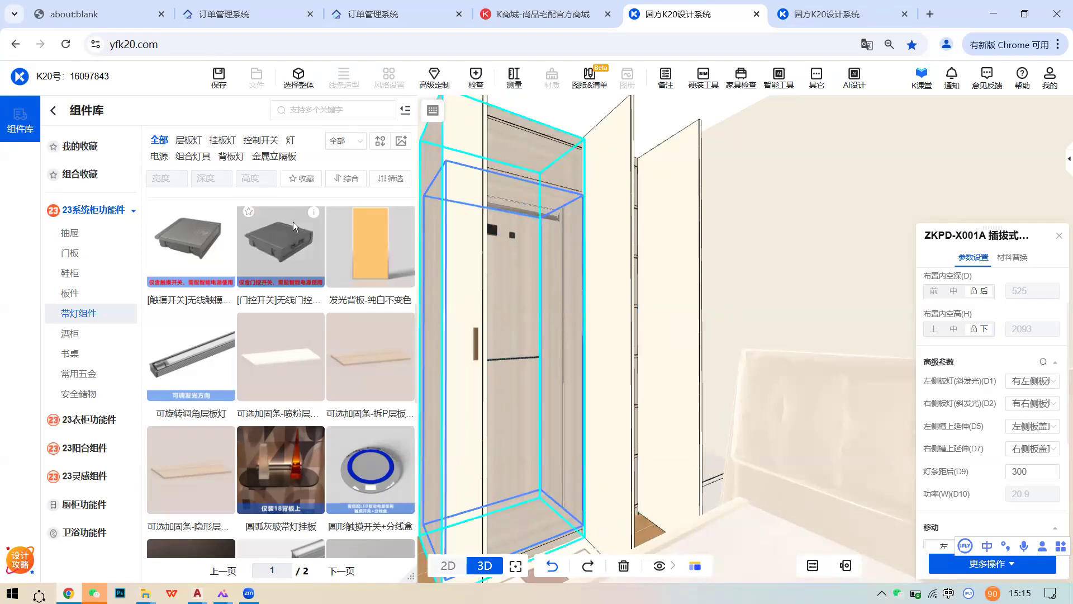
{"action": "left_click_drag", "start_coordinate": [560, 334], "coordinate": [823, 335]}
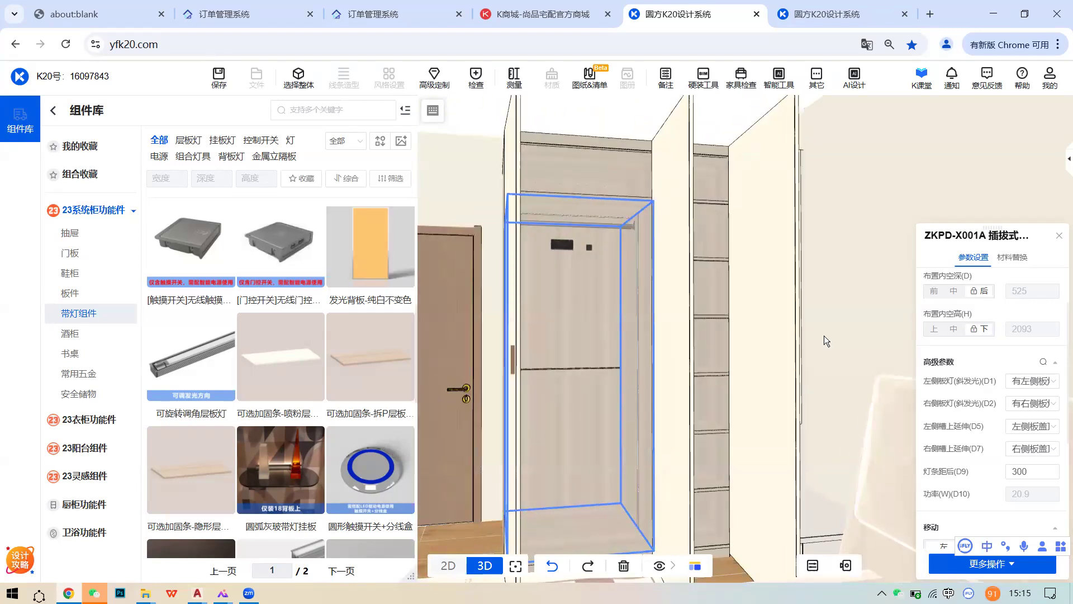
{"action": "scroll", "coordinate": [314, 307], "scroll_direction": "up", "scroll_amount": 3}
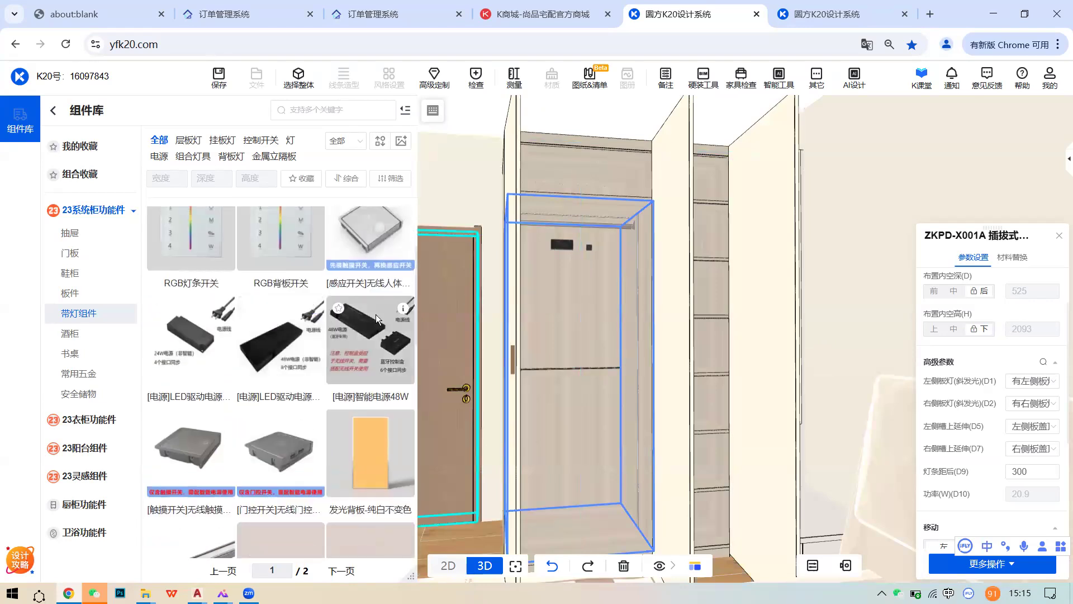
{"action": "mouse_move", "coordinate": [399, 311]}
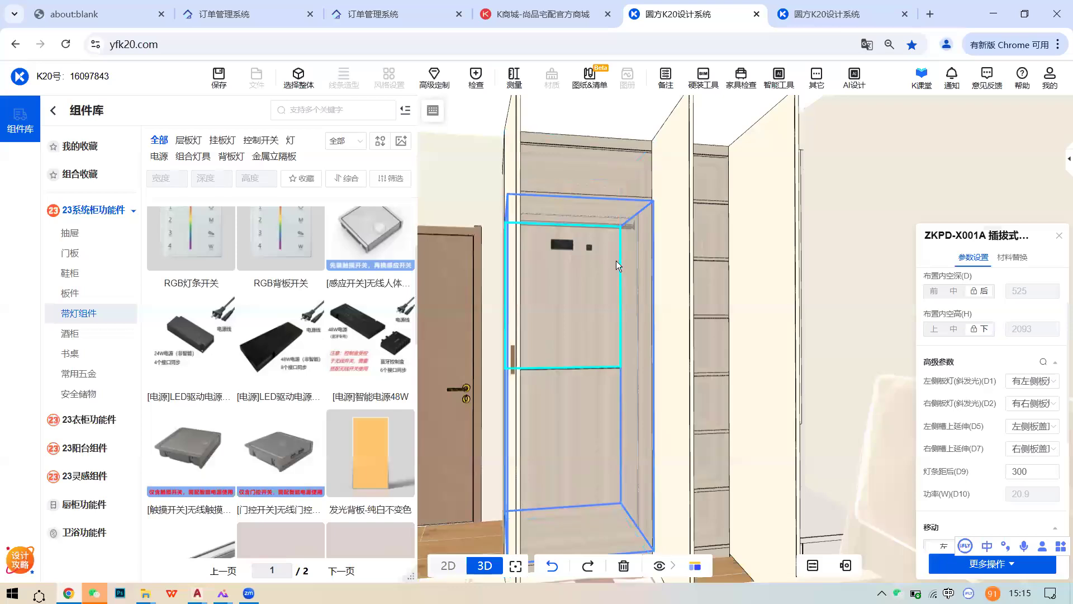
{"action": "left_click", "coordinate": [606, 274]}
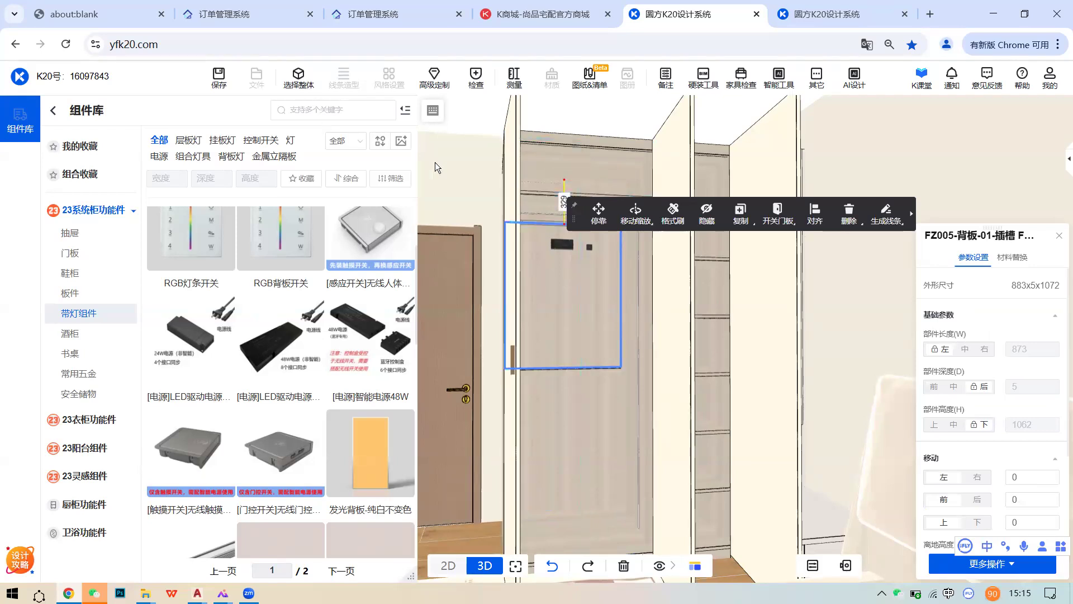
{"action": "right_click_drag", "start_coordinate": [551, 254], "coordinate": [579, 260]}
{"action": "left_click_drag", "start_coordinate": [609, 262], "coordinate": [557, 268]}
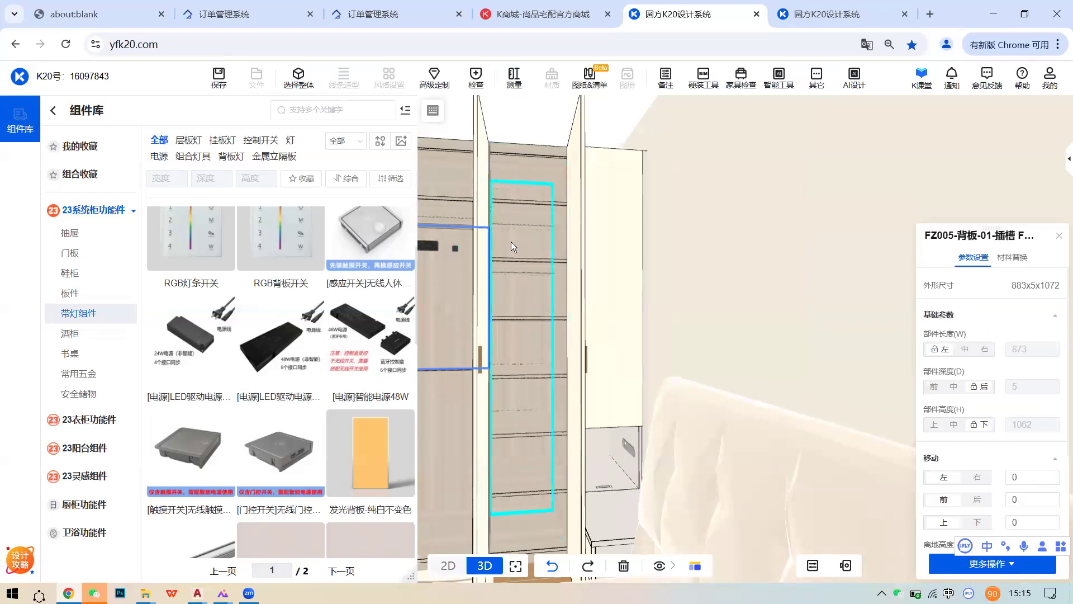
{"action": "left_click_drag", "start_coordinate": [528, 246], "coordinate": [528, 308]}
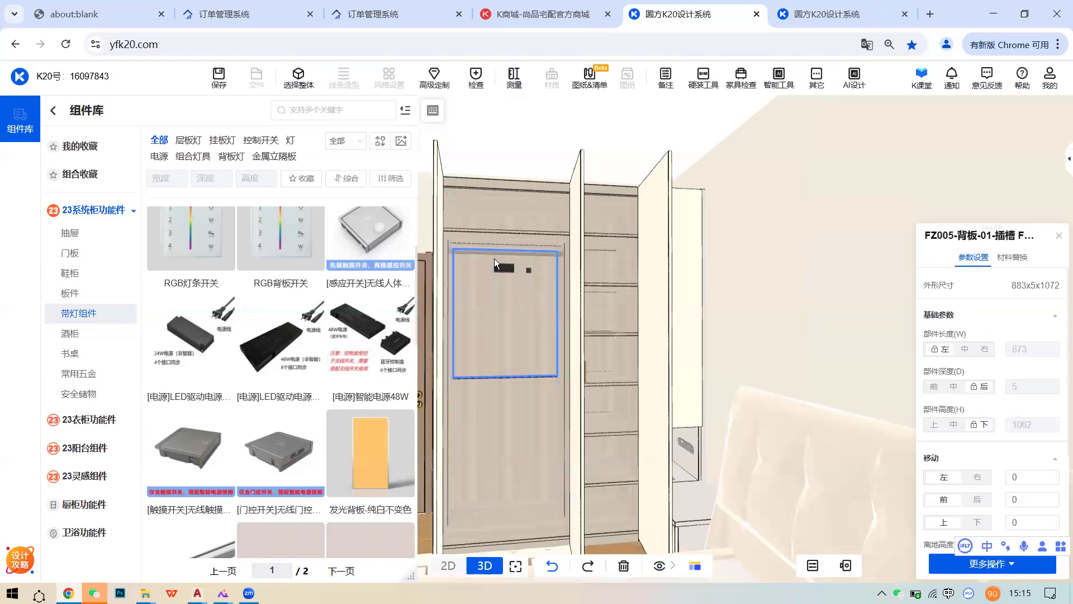
{"action": "scroll", "coordinate": [547, 313], "scroll_direction": "down", "scroll_amount": 3}
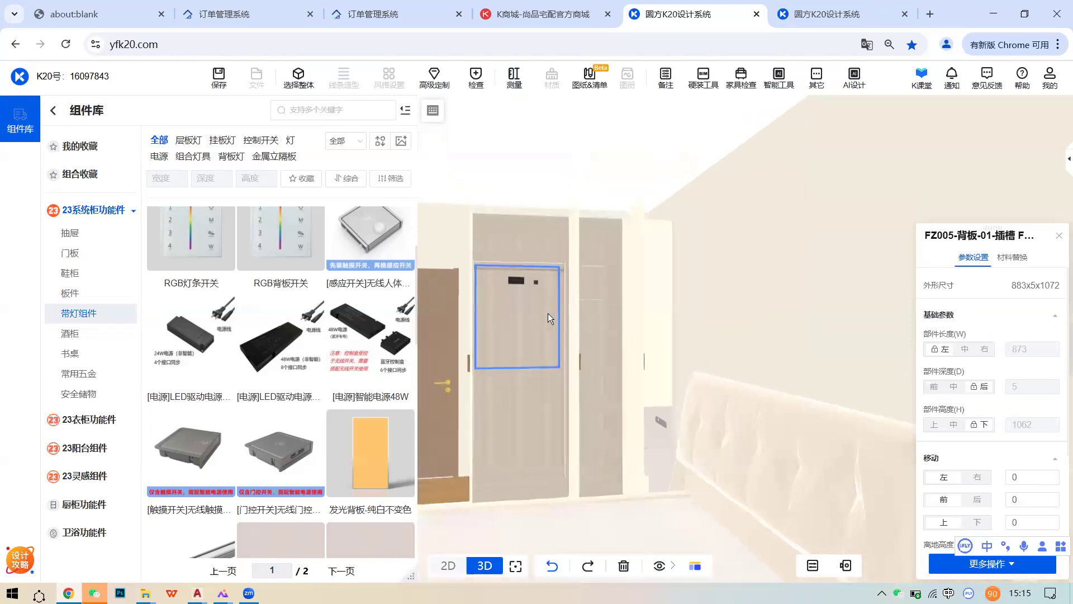
{"action": "scroll", "coordinate": [558, 324], "scroll_direction": "up", "scroll_amount": 3}
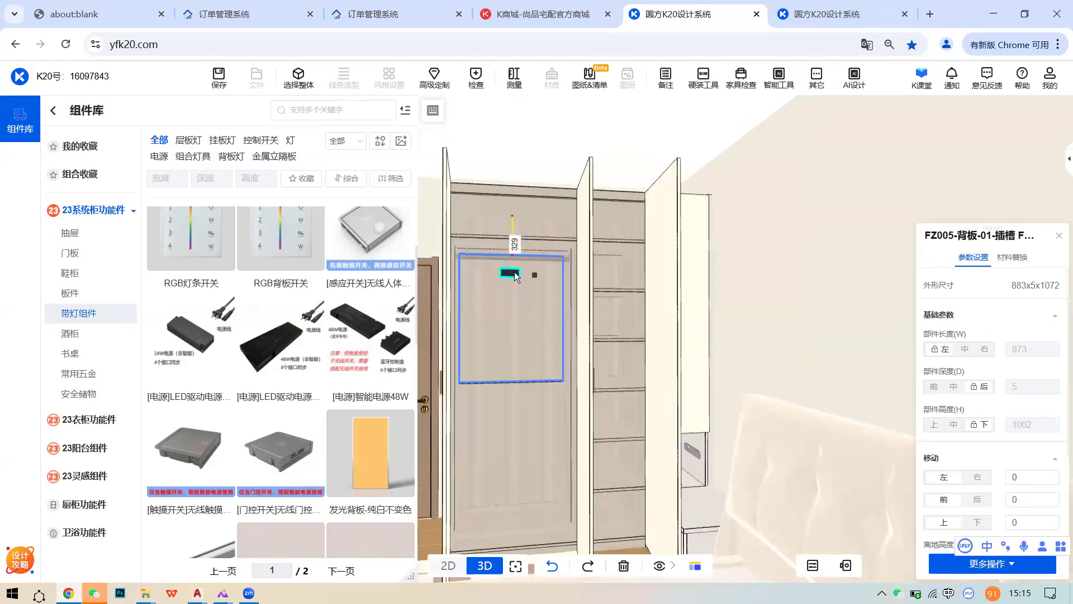
{"action": "left_click", "coordinate": [513, 273]}
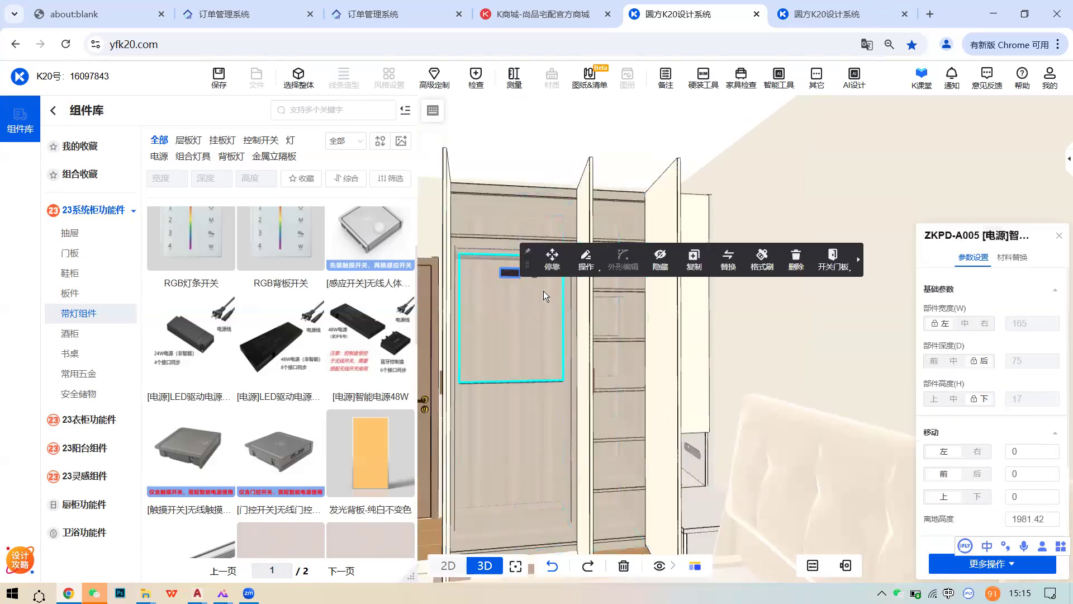
{"action": "scroll", "coordinate": [543, 291], "scroll_direction": "up", "scroll_amount": 2}
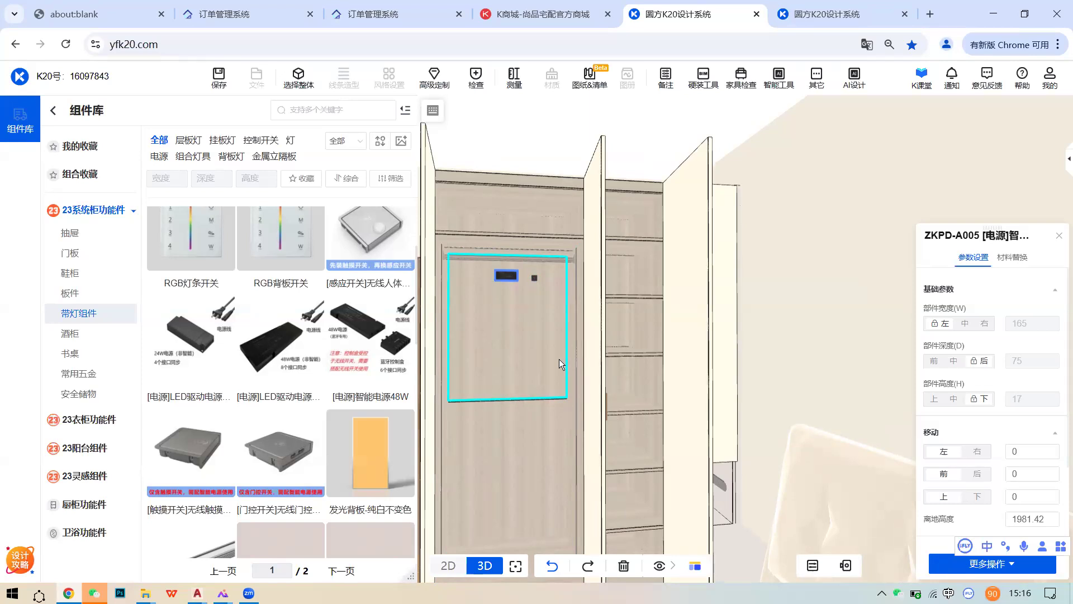
{"action": "mouse_move", "coordinate": [225, 428]}
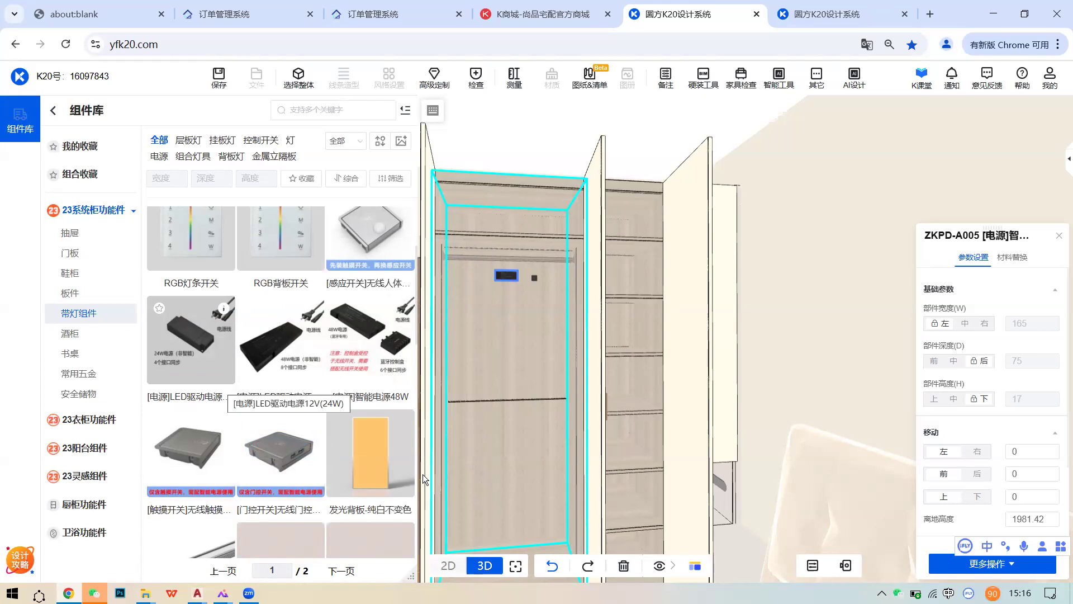
- Face the room door and bring up the 硬装 > 水电设计 library
{"action": "scroll", "coordinate": [639, 472], "scroll_direction": "down", "scroll_amount": 3}
{"action": "right_click_drag", "start_coordinate": [639, 472], "coordinate": [569, 372]}
{"action": "scroll", "coordinate": [533, 351], "scroll_direction": "up", "scroll_amount": 3}
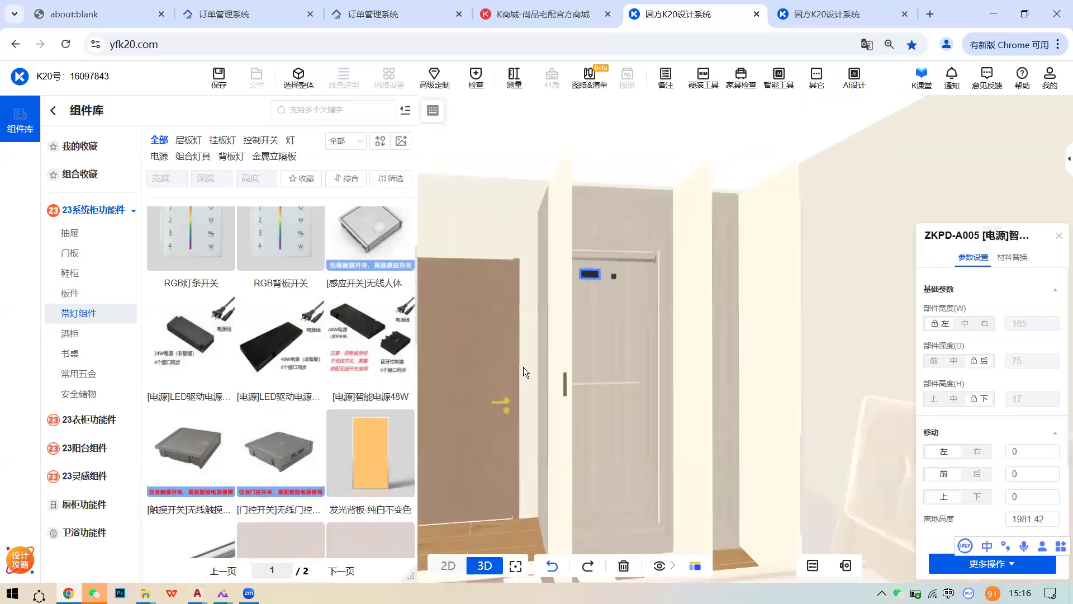
{"action": "left_click", "coordinate": [307, 83]}
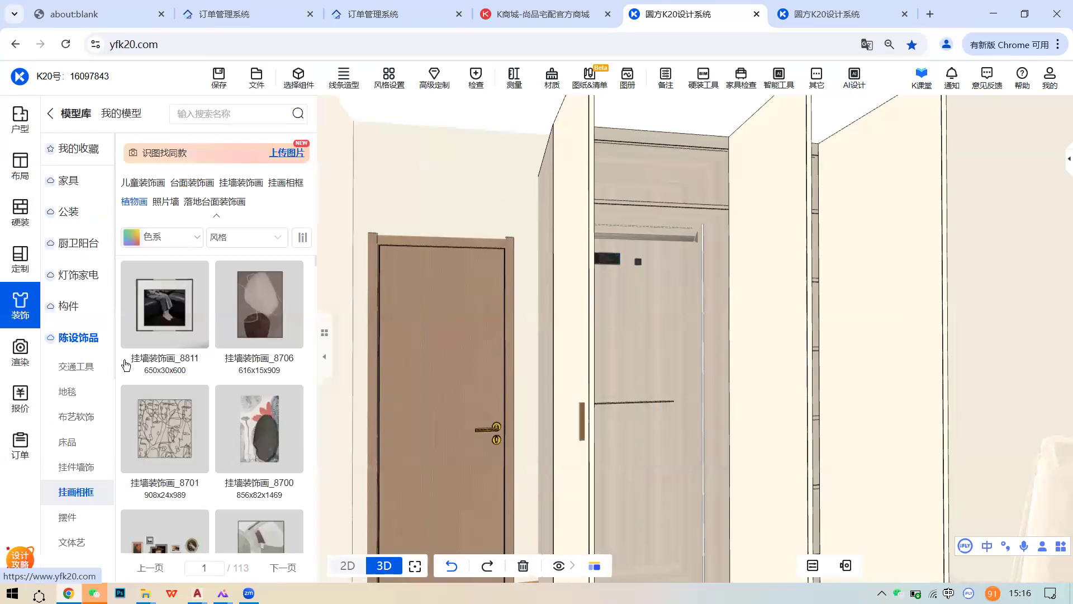
{"action": "left_click", "coordinate": [26, 208]}
{"action": "scroll", "coordinate": [117, 431], "scroll_direction": "down", "scroll_amount": 5}
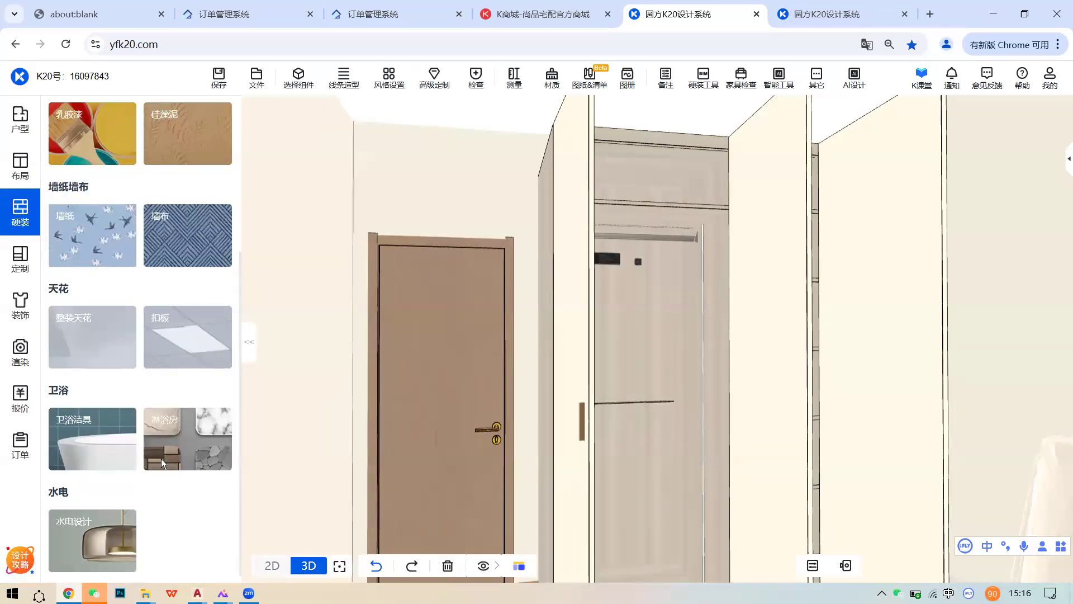
{"action": "left_click", "coordinate": [82, 522]}
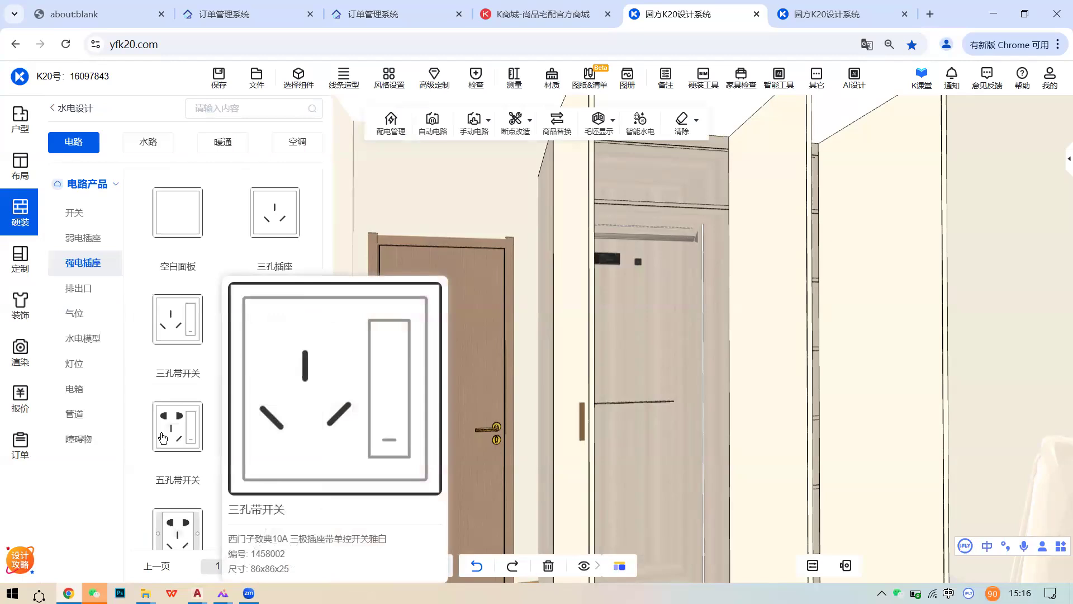
- Place a 西门子致典10AX four-gang switch on the wall beside the door, 1176 high
{"action": "scroll", "coordinate": [229, 378], "scroll_direction": "down", "scroll_amount": 1}
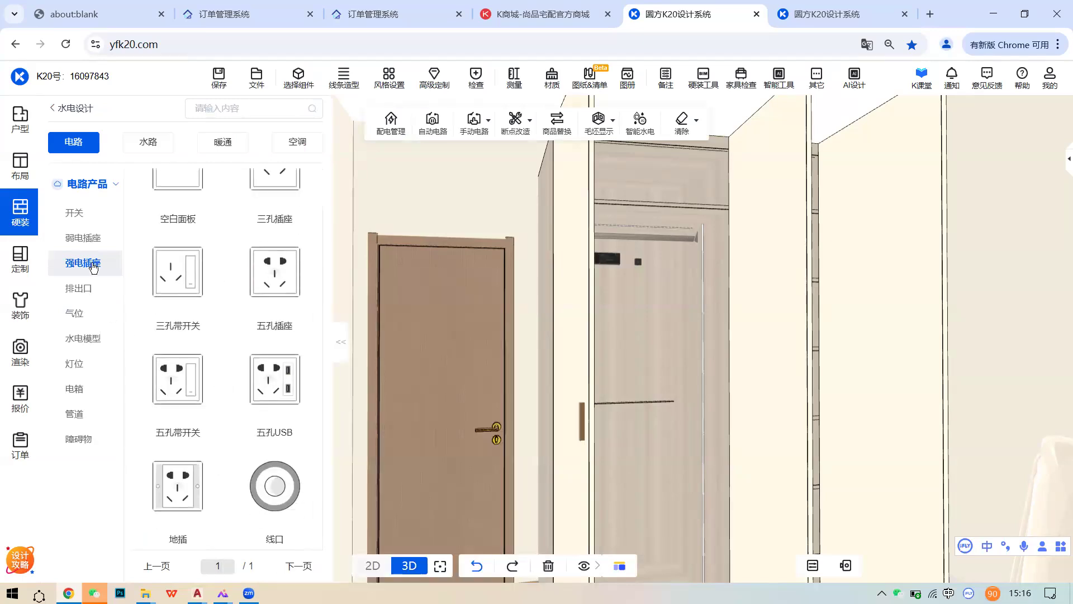
{"action": "left_click", "coordinate": [84, 215]}
{"action": "left_click_drag", "start_coordinate": [279, 417], "coordinate": [525, 377]}
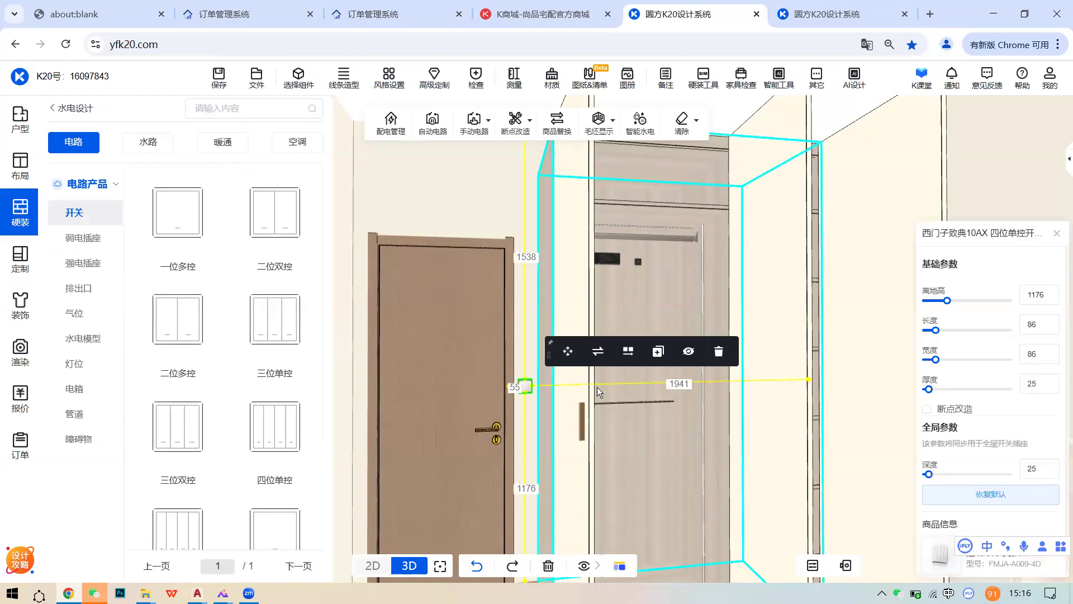
{"action": "right_click_drag", "start_coordinate": [761, 382], "coordinate": [752, 352]}
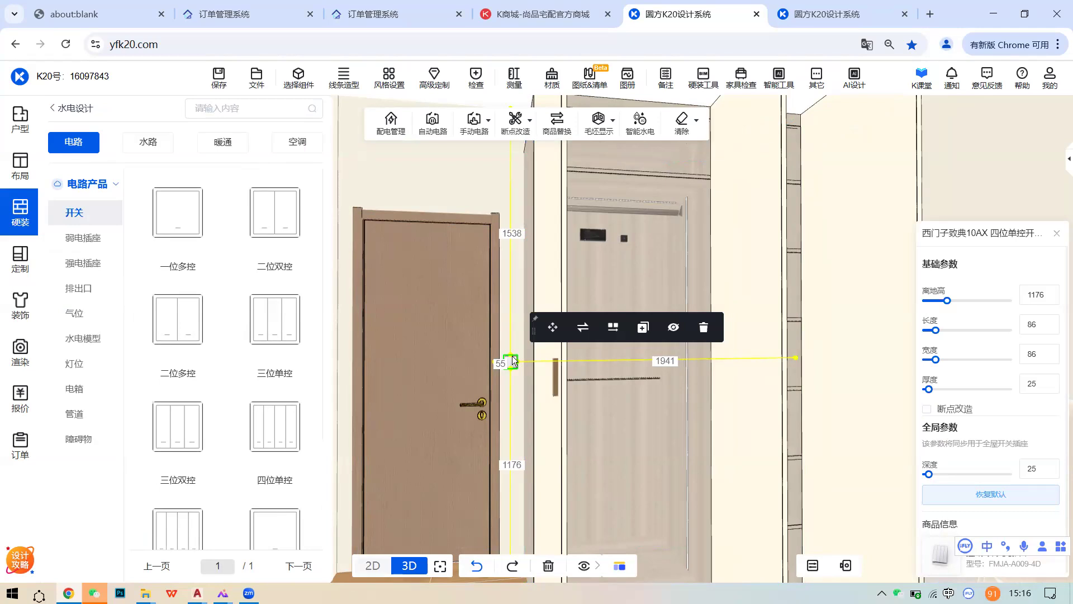
{"action": "left_click", "coordinate": [296, 84]}
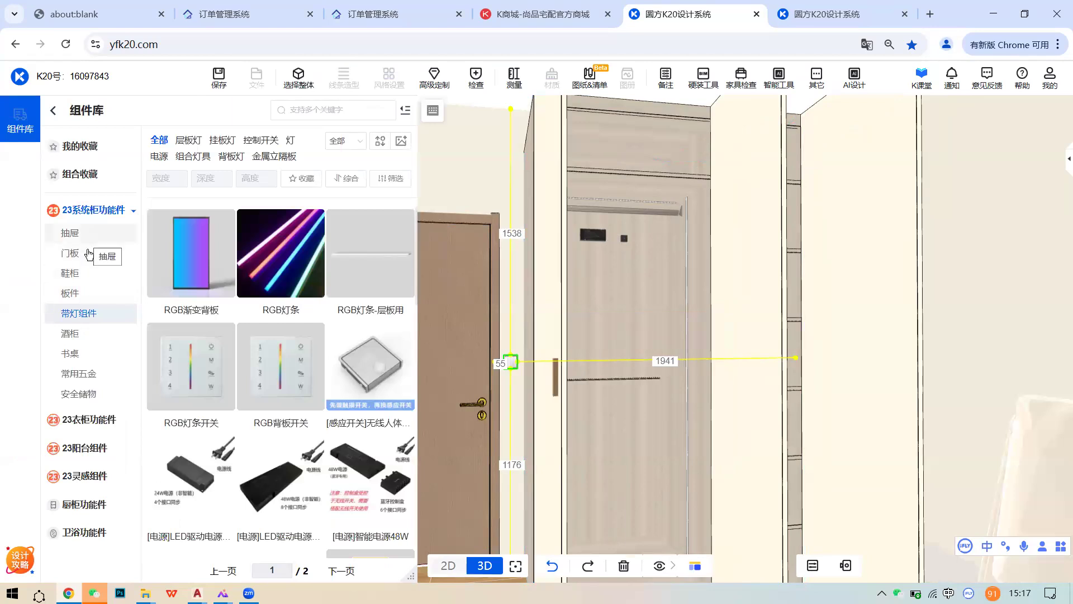
- Add the [电源]LED驱动电源12V(48W) driver to the wardrobe compartment and orbit to check it
{"action": "scroll", "coordinate": [406, 377], "scroll_direction": "down", "scroll_amount": 1}
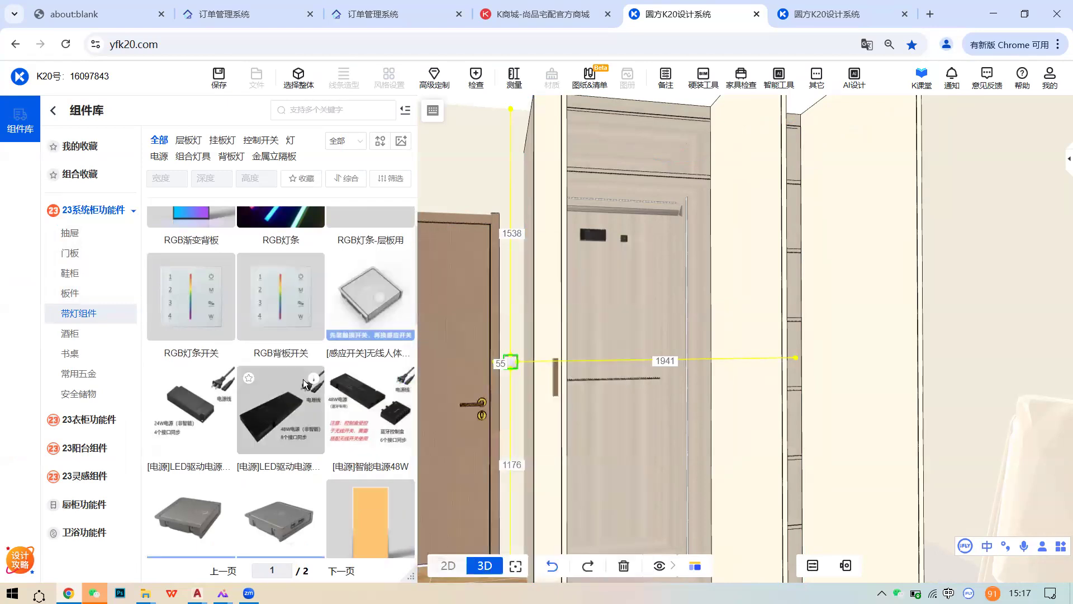
{"action": "mouse_move", "coordinate": [318, 385]}
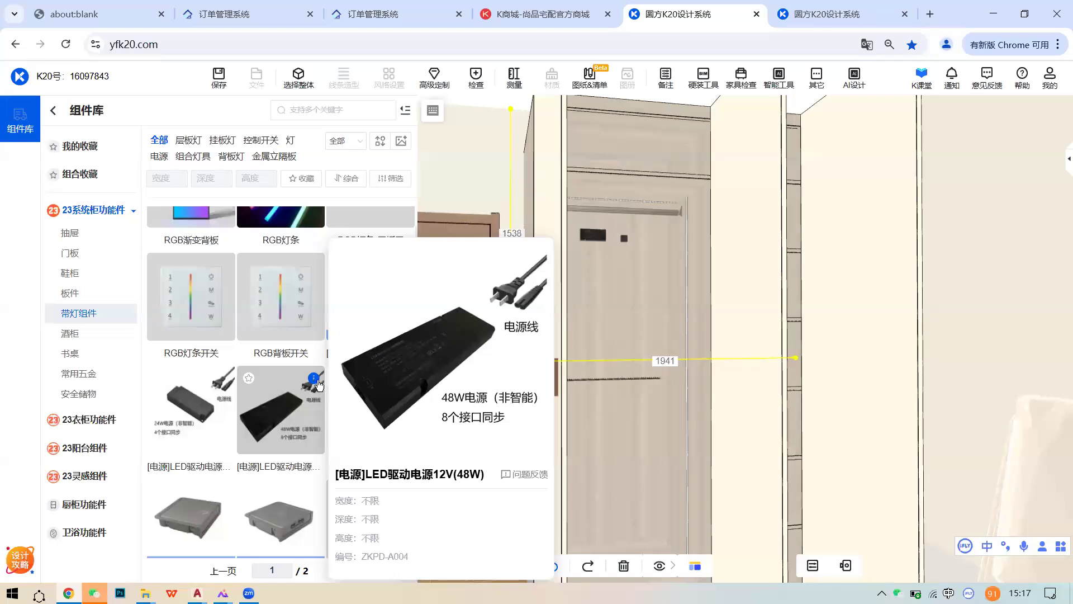
{"action": "left_click_drag", "start_coordinate": [318, 384], "coordinate": [573, 322]}
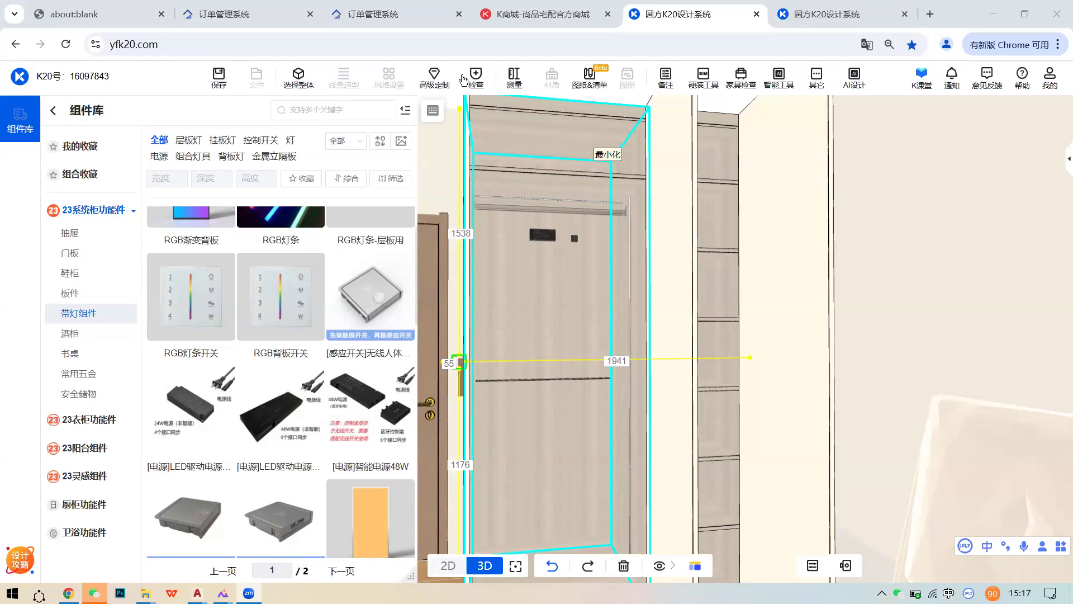
{"action": "scroll", "coordinate": [713, 339], "scroll_direction": "down", "scroll_amount": 3}
{"action": "right_click_drag", "start_coordinate": [713, 338], "coordinate": [710, 131]}
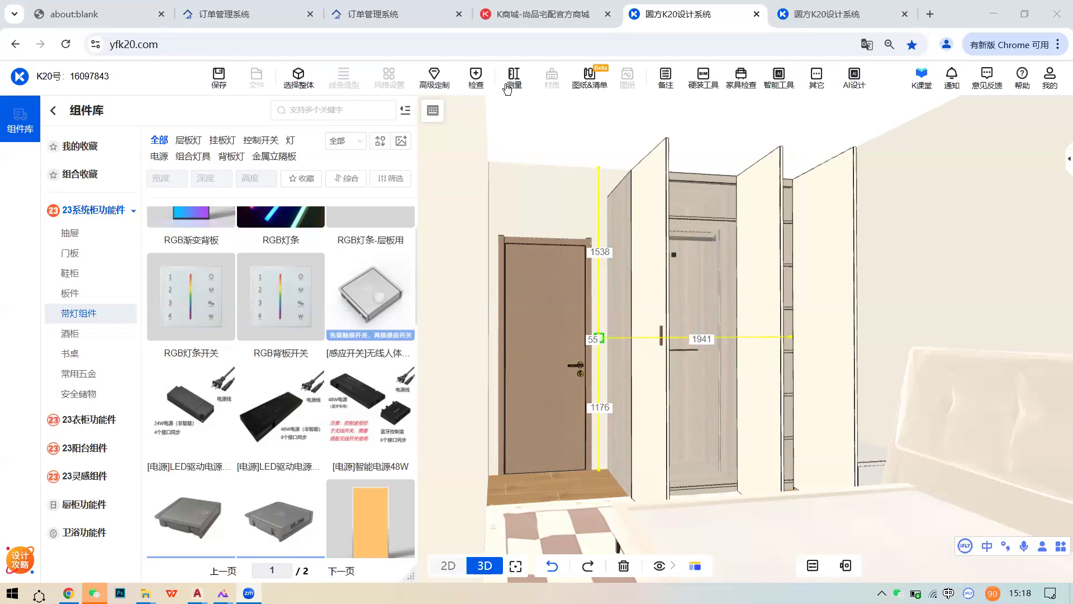
{"action": "right_click_drag", "start_coordinate": [692, 301], "coordinate": [568, 312]}
{"action": "right_click_drag", "start_coordinate": [650, 316], "coordinate": [662, 304]}
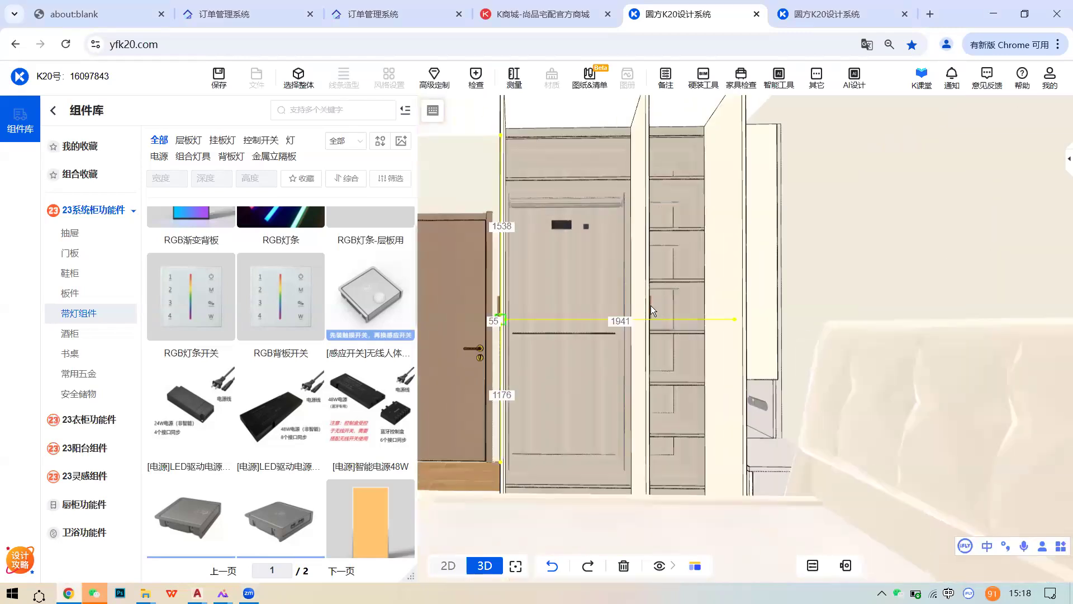
- Bring up the drawer items under 组件库 > 23衣柜功能件 > 抽屉
{"action": "left_click", "coordinate": [298, 89]}
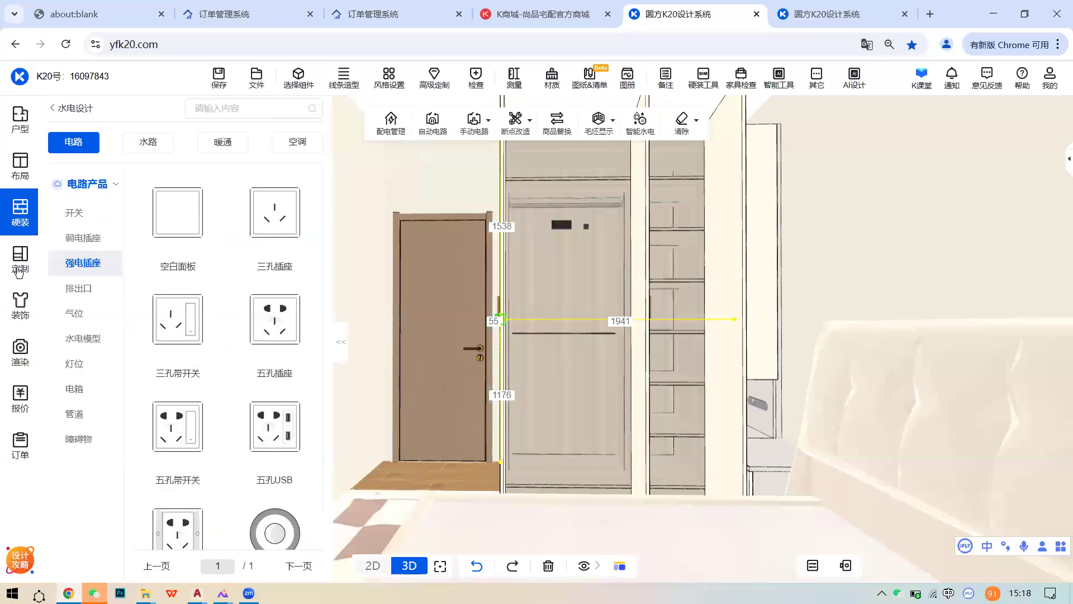
{"action": "left_click", "coordinate": [20, 258]}
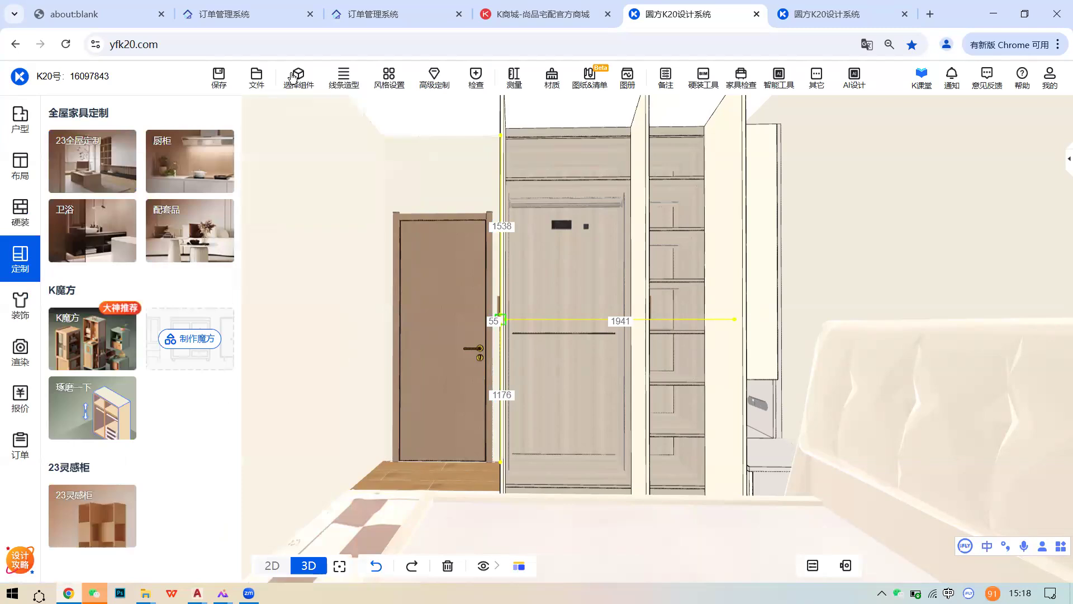
{"action": "left_click", "coordinate": [293, 77]}
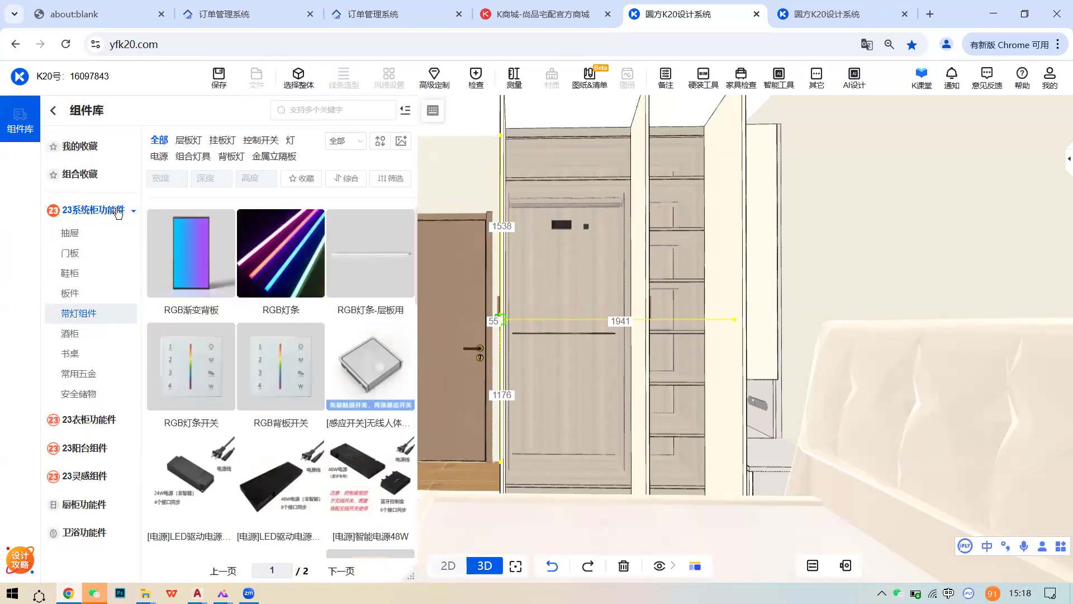
{"action": "left_click", "coordinate": [70, 234]}
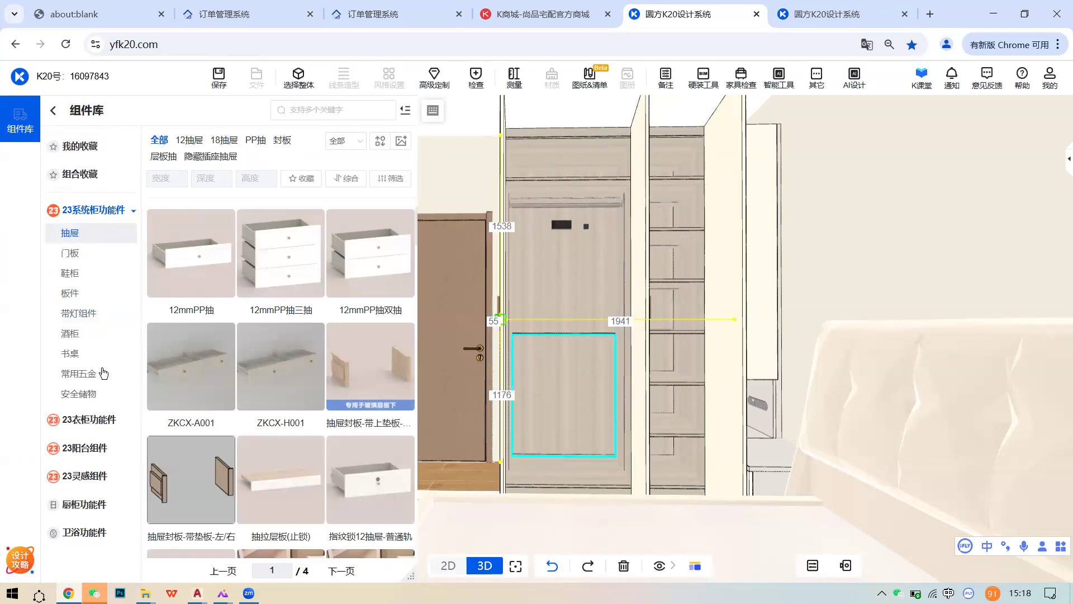
{"action": "left_click", "coordinate": [101, 421]}
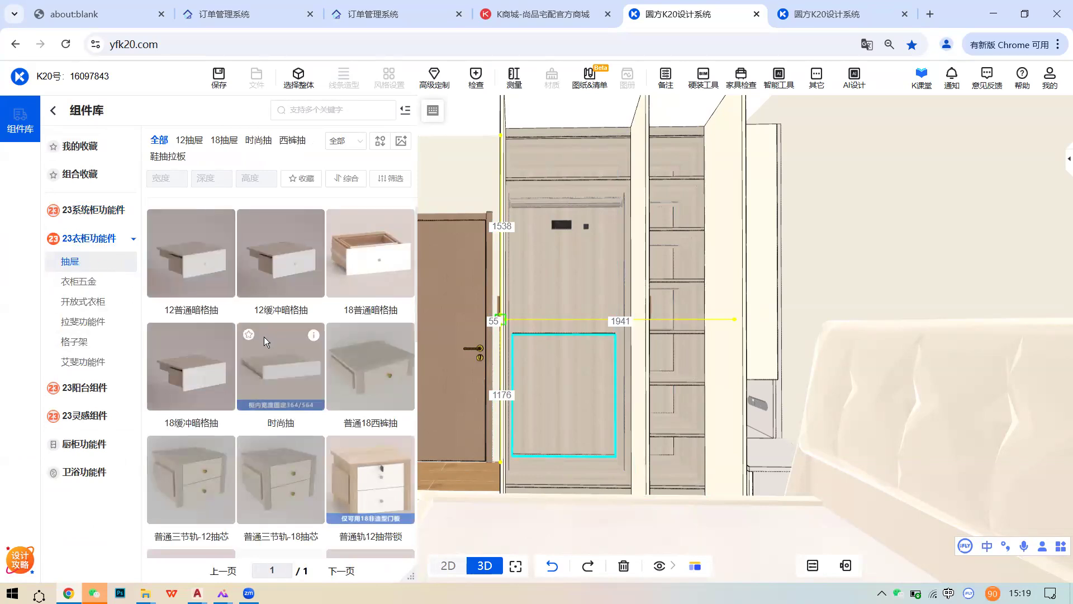
- Browse the drawer grid and pick the 普通三节轨-18抽芯 drawer unit
{"action": "scroll", "coordinate": [263, 341], "scroll_direction": "down", "scroll_amount": 1}
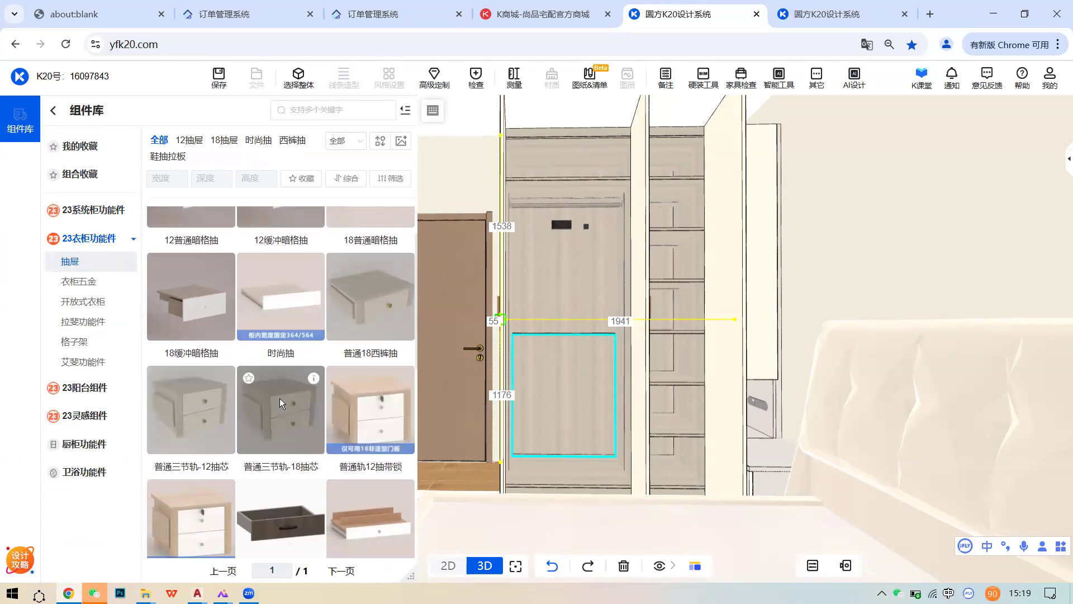
{"action": "scroll", "coordinate": [279, 398], "scroll_direction": "down", "scroll_amount": 1}
{"action": "mouse_move", "coordinate": [311, 311]}
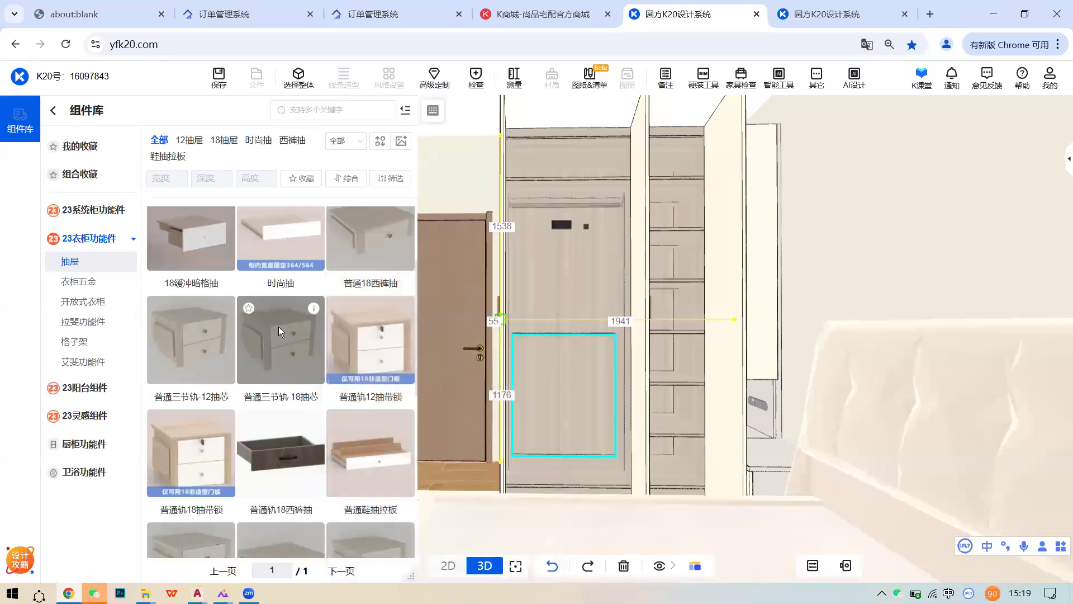
{"action": "scroll", "coordinate": [272, 360], "scroll_direction": "up", "scroll_amount": 1}
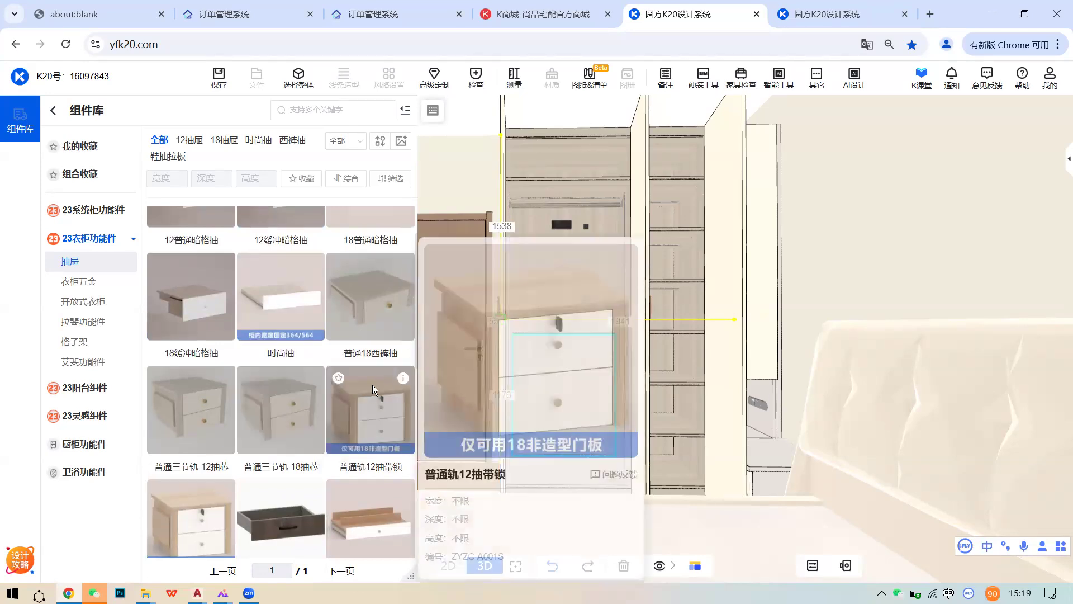
{"action": "mouse_move", "coordinate": [399, 380]}
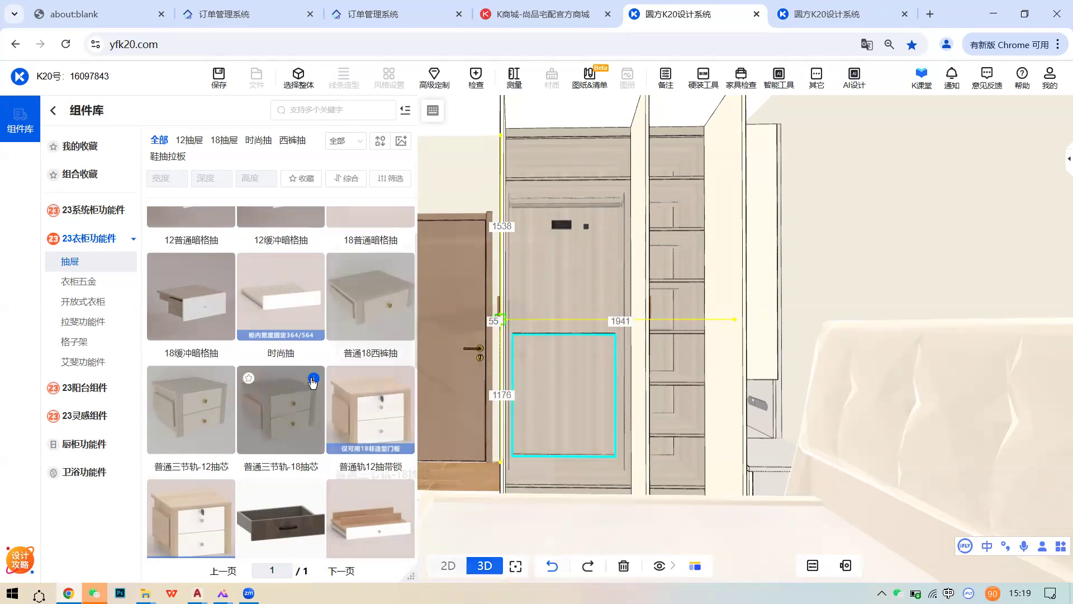
{"action": "mouse_move", "coordinate": [272, 442]}
{"action": "scroll", "coordinate": [299, 369], "scroll_direction": "down", "scroll_amount": 1}
{"action": "left_click", "coordinate": [299, 350]}
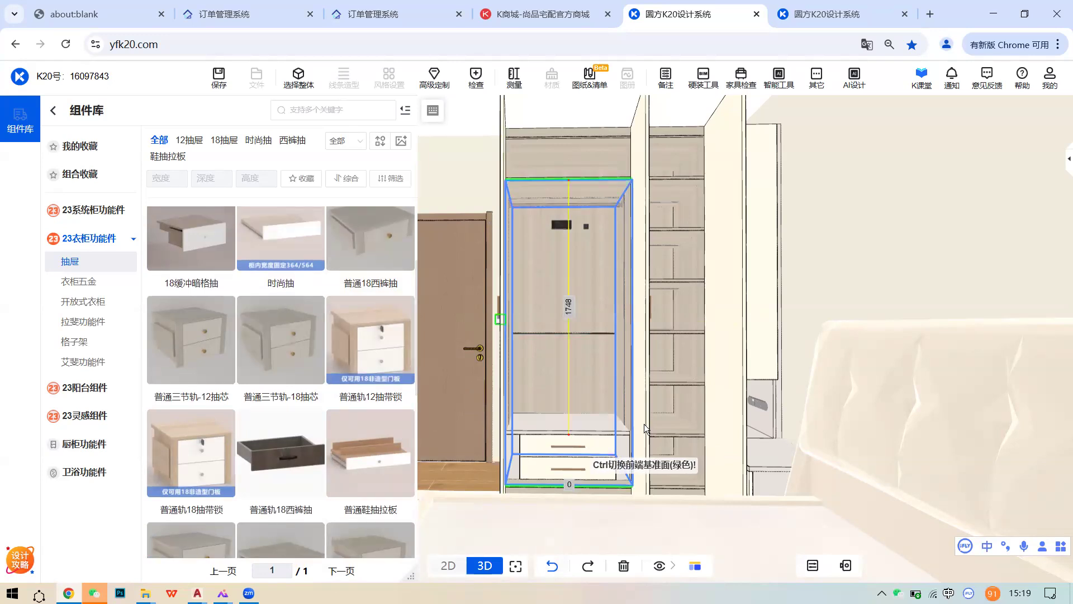
- Drop the drawer unit into the bottom of the wardrobe's left compartment
{"action": "left_click", "coordinate": [665, 411]}
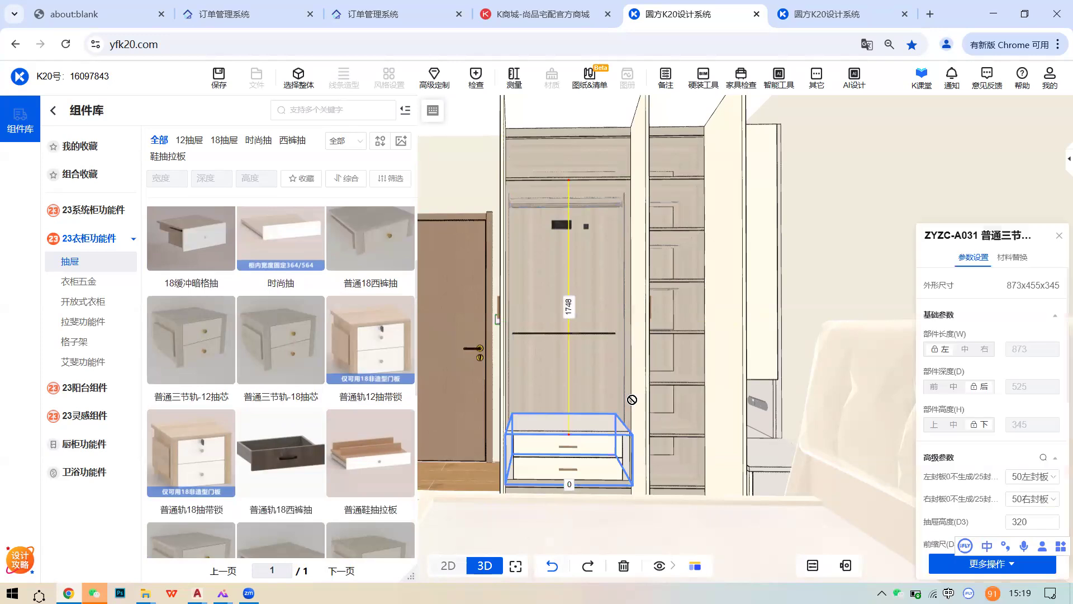
{"action": "left_click", "coordinate": [579, 375]}
{"action": "middle_click_drag", "start_coordinate": [550, 357], "coordinate": [484, 337]}
{"action": "left_click", "coordinate": [297, 79]}
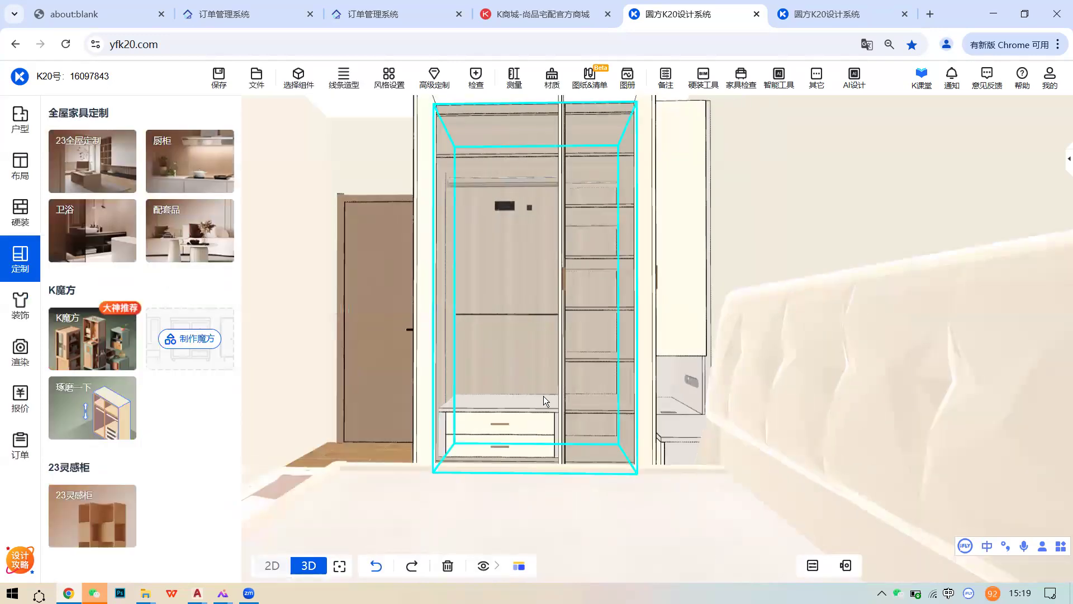
{"action": "scroll", "coordinate": [543, 396], "scroll_direction": "up", "scroll_amount": 3}
{"action": "middle_click_drag", "start_coordinate": [543, 395], "coordinate": [574, 416]}
{"action": "left_click", "coordinate": [286, 79]}
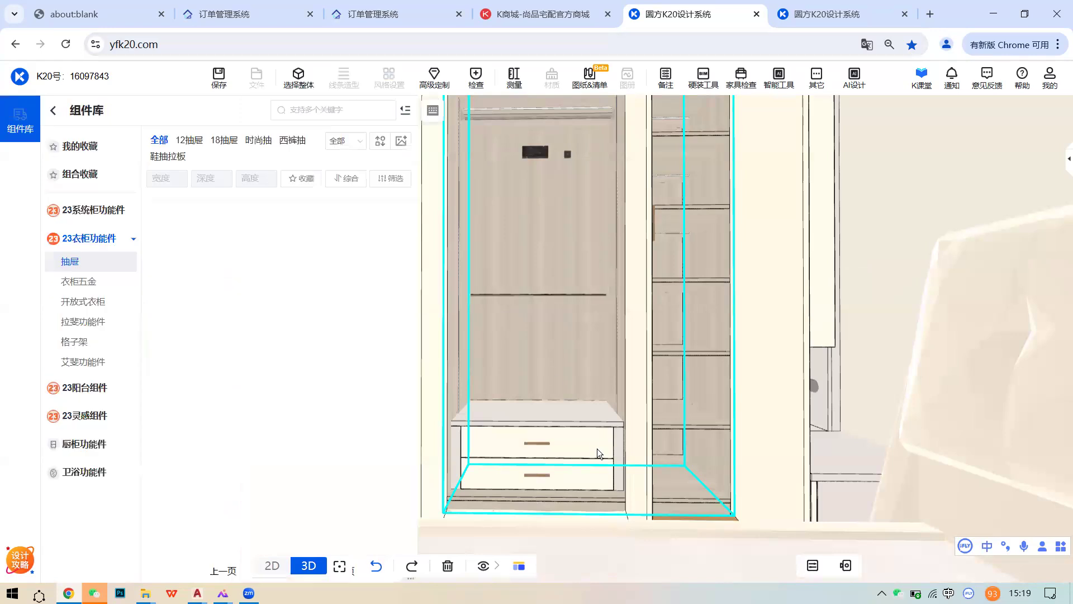
- Change the ZYZC-A031 drawer unit's body material to GDF浅栗灰木
{"action": "left_click", "coordinate": [595, 442]}
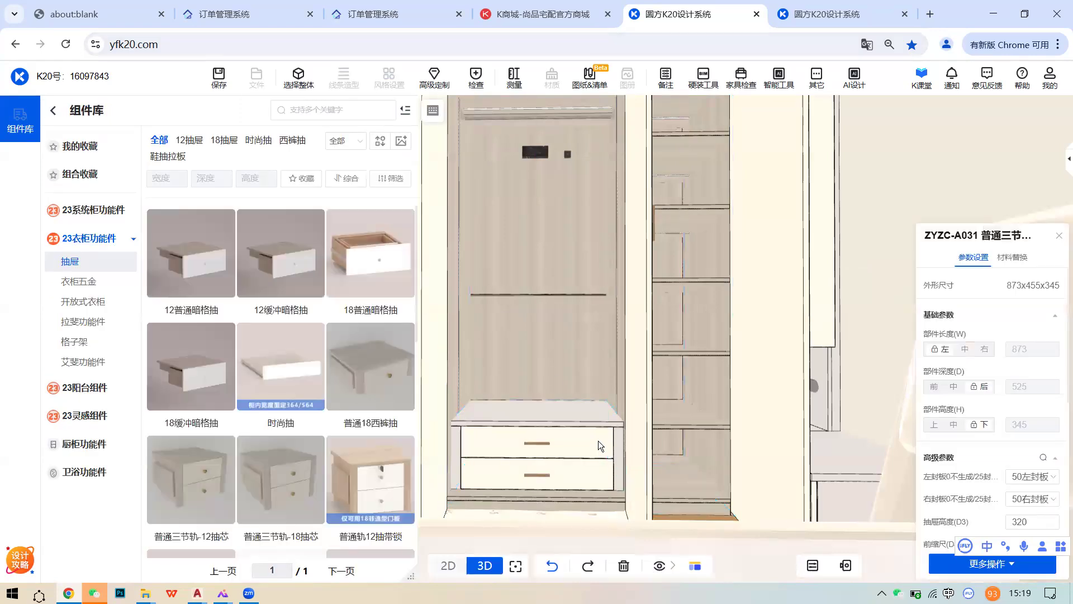
{"action": "left_click", "coordinate": [557, 307]}
{"action": "left_click", "coordinate": [1012, 257]}
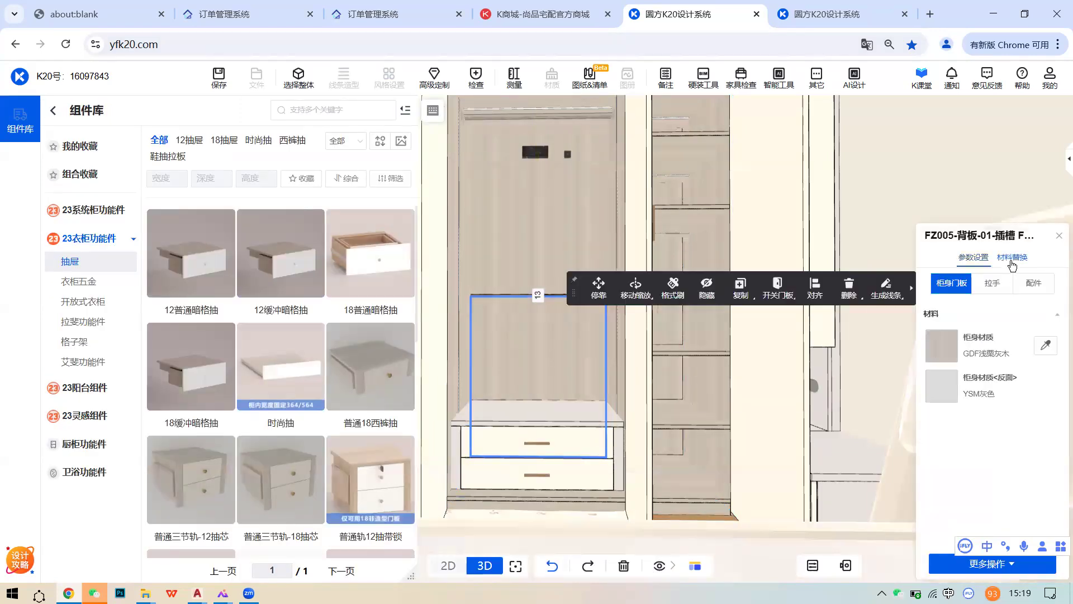
{"action": "left_click", "coordinate": [576, 438]}
{"action": "left_click", "coordinate": [942, 345]}
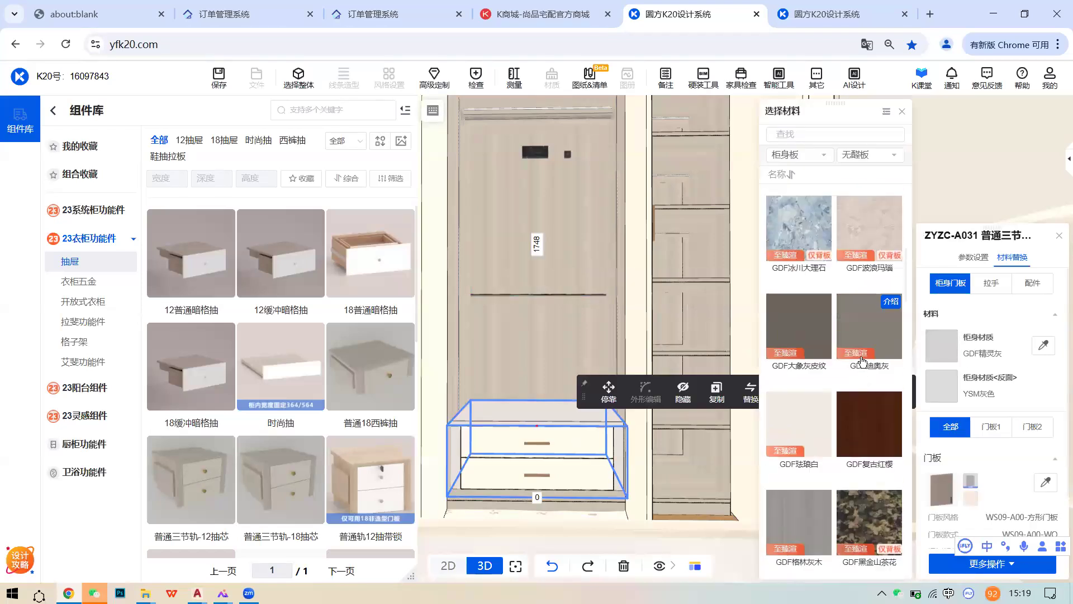
{"action": "left_click", "coordinate": [780, 335]}
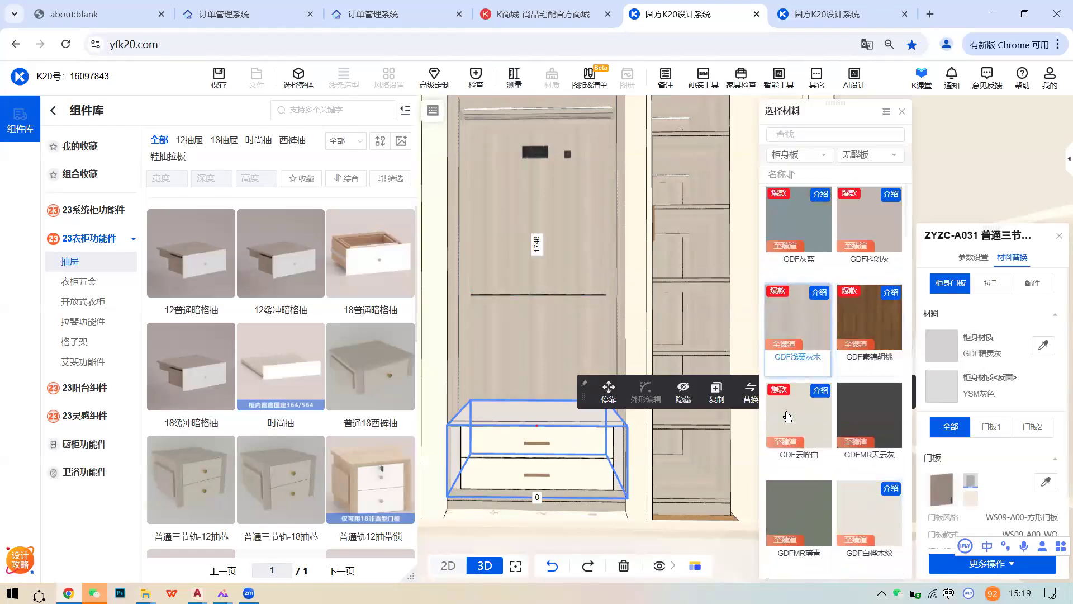
- Review the 门板 door style options, close 替换门型 unchanged, and select the lower back panel
{"action": "scroll", "coordinate": [983, 402], "scroll_direction": "down", "scroll_amount": 1}
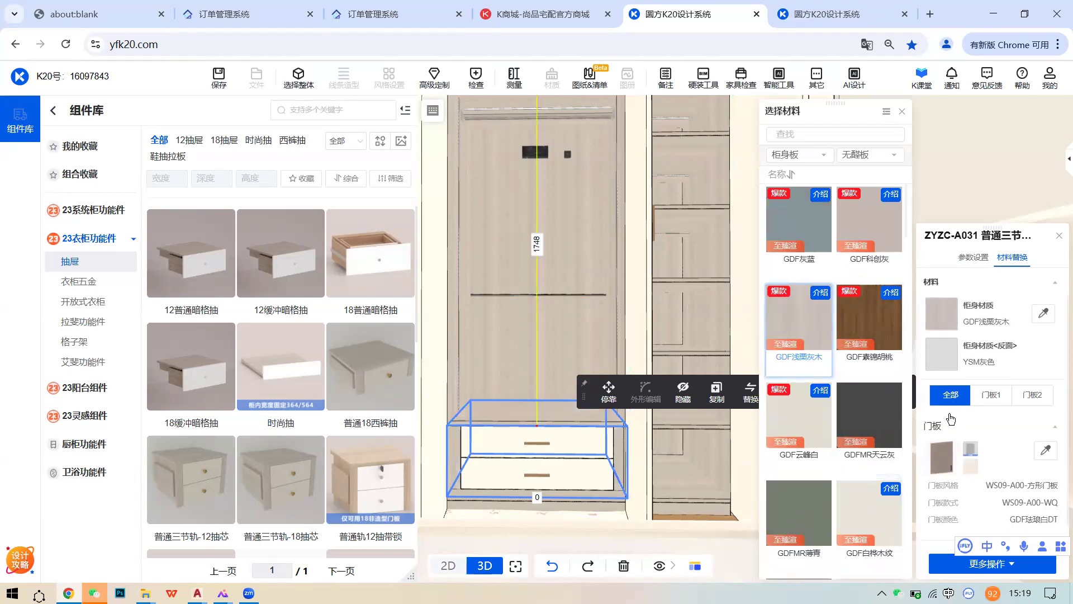
{"action": "left_click", "coordinate": [941, 428]}
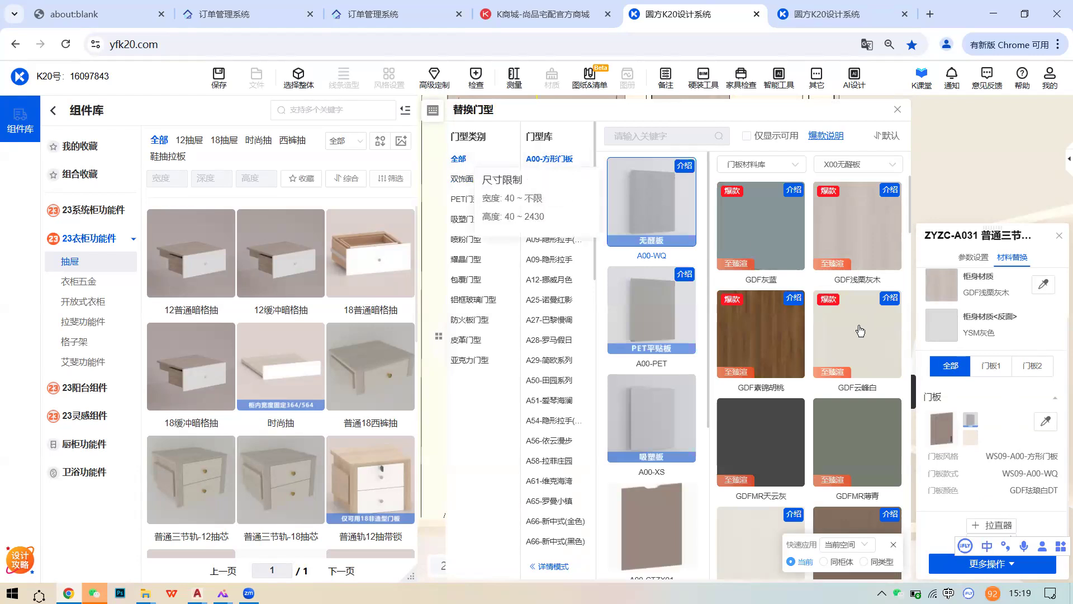
{"action": "scroll", "coordinate": [790, 391], "scroll_direction": "down", "scroll_amount": 3}
{"action": "scroll", "coordinate": [790, 397], "scroll_direction": "down", "scroll_amount": 5}
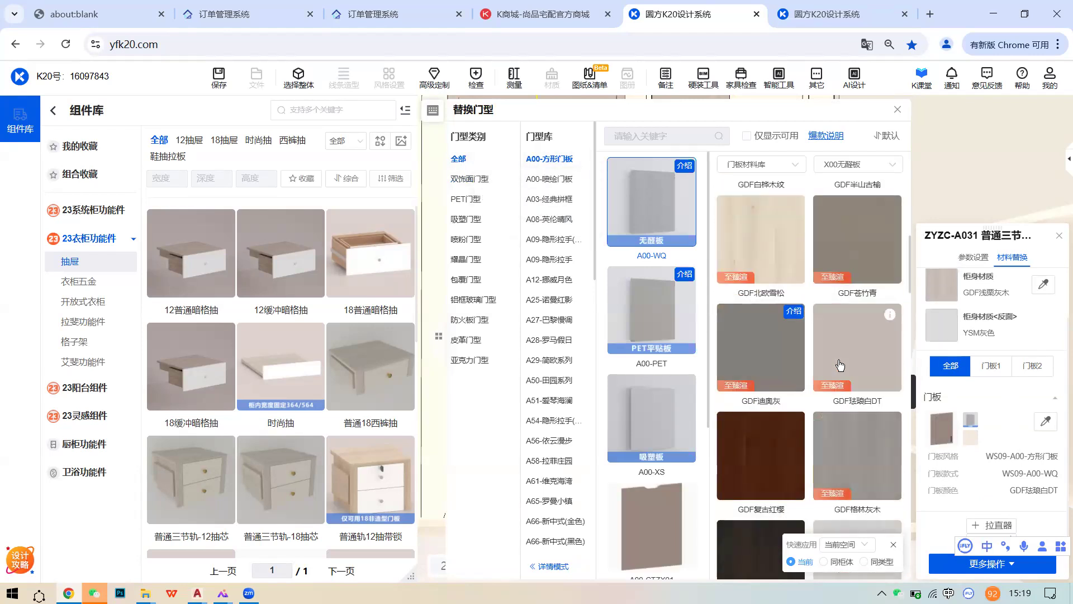
{"action": "left_click", "coordinate": [896, 111]}
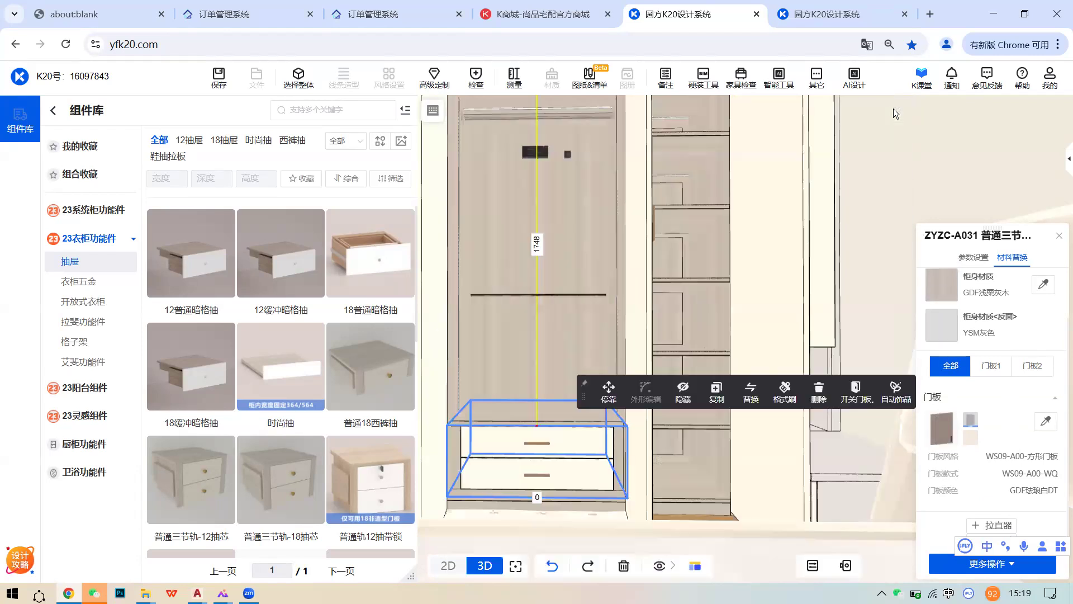
{"action": "left_click", "coordinate": [564, 329]}
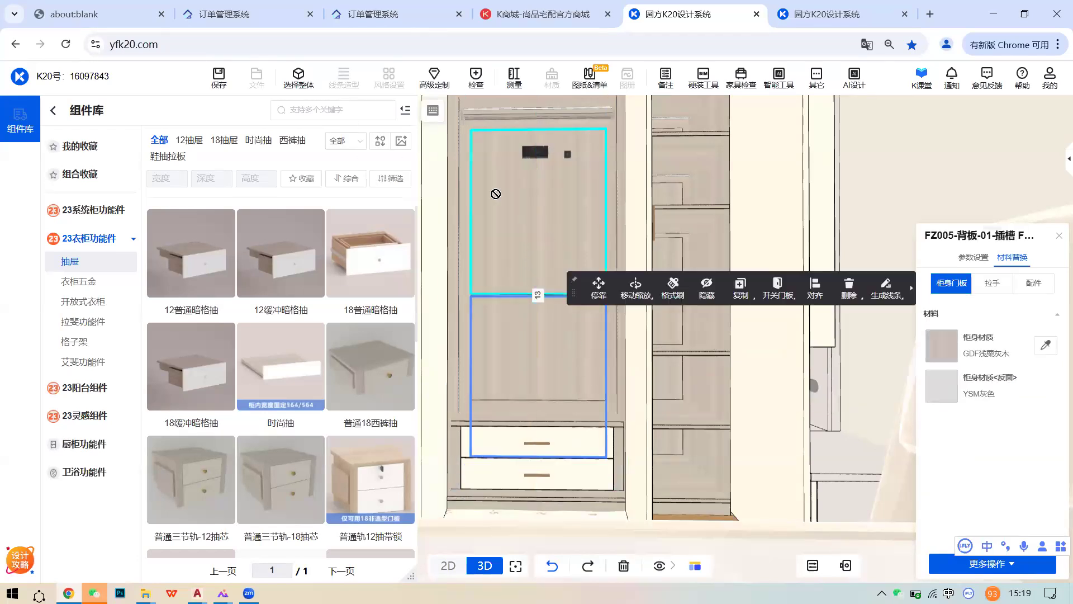
- Select the whole three-door wardrobe and close all its doors
{"action": "left_click", "coordinate": [298, 83]}
{"action": "left_click", "coordinate": [556, 193]}
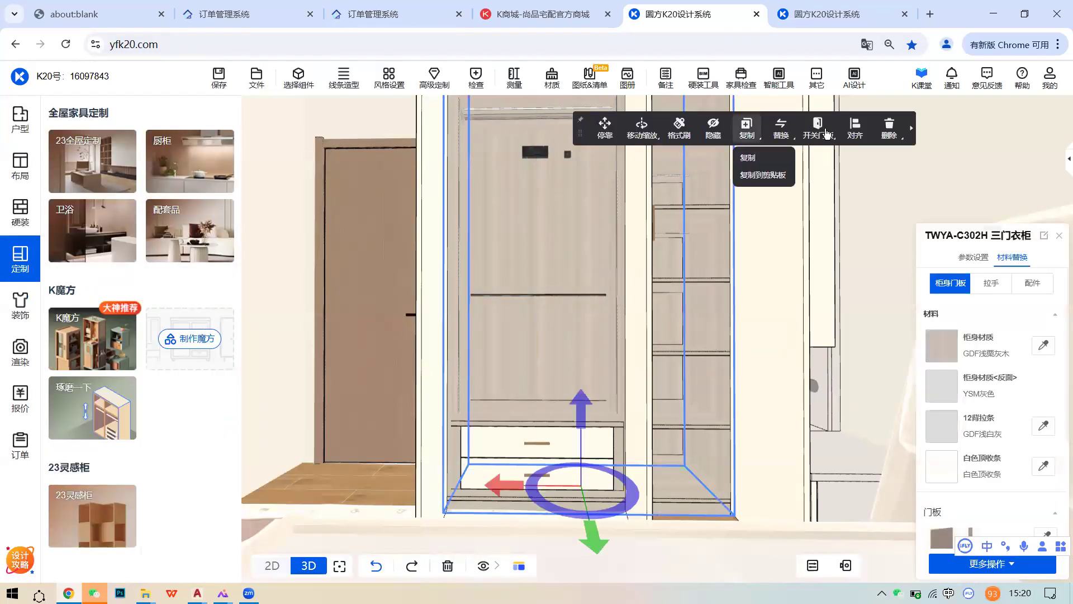
{"action": "scroll", "coordinate": [564, 341], "scroll_direction": "up", "scroll_amount": 3}
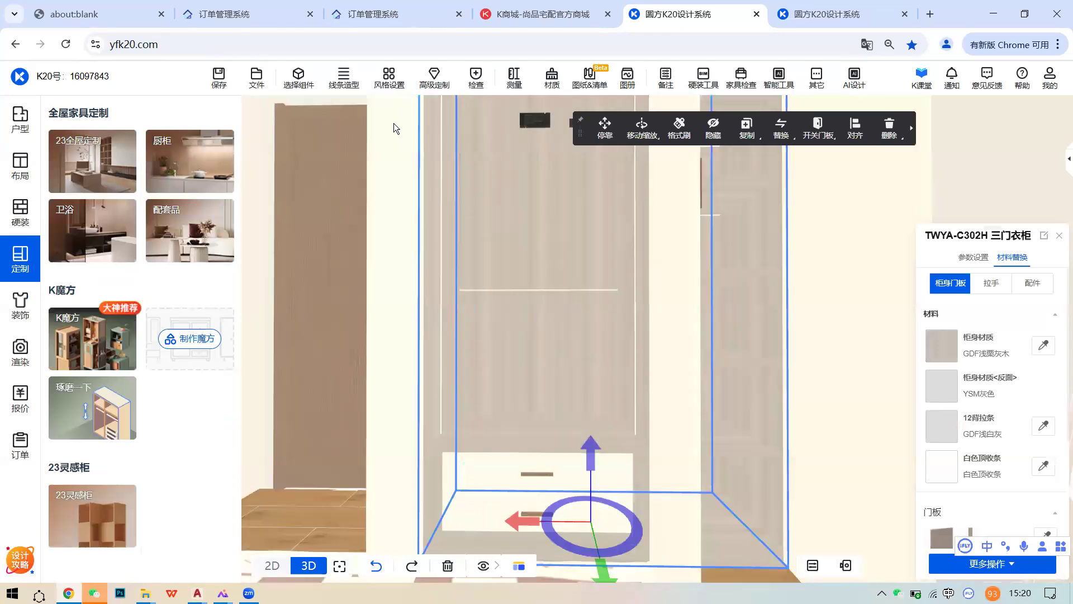
{"action": "left_click", "coordinate": [301, 82]}
{"action": "left_click", "coordinate": [316, 85]}
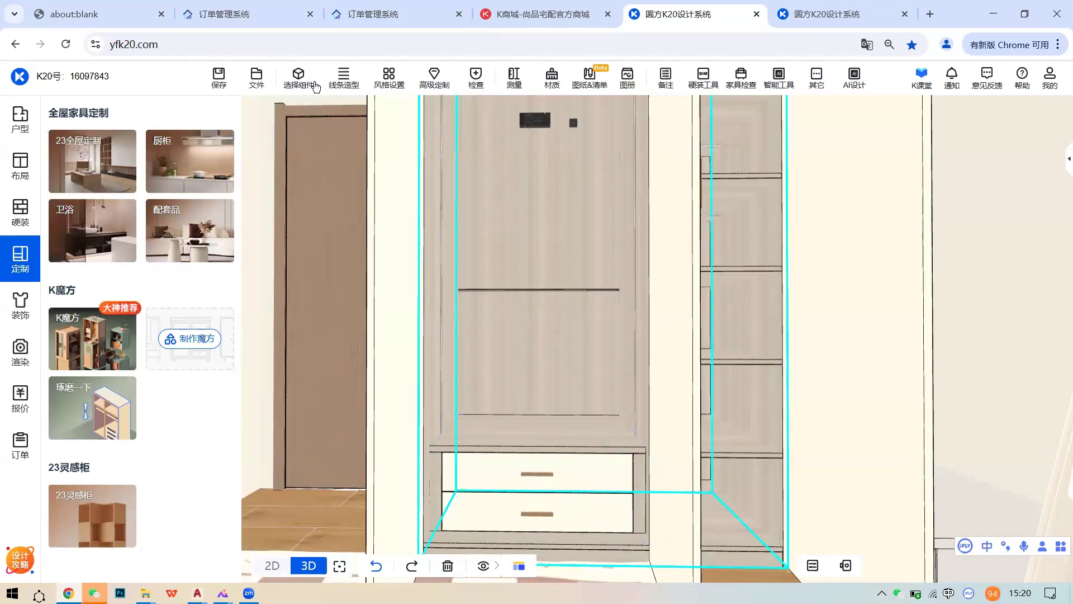
{"action": "mouse_move", "coordinate": [441, 87]}
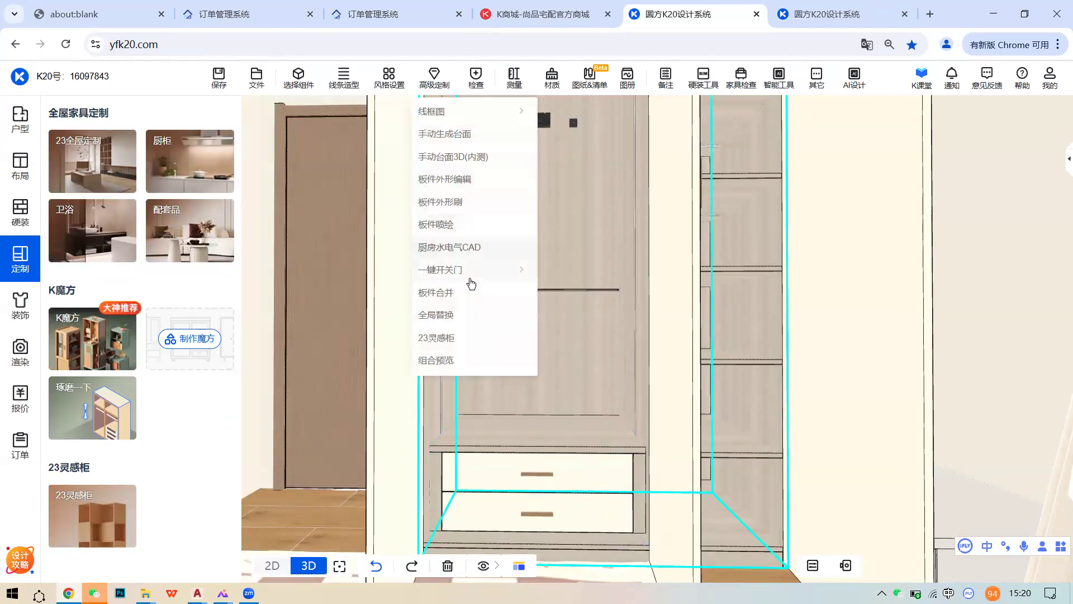
{"action": "mouse_move", "coordinate": [470, 276]}
{"action": "left_click", "coordinate": [568, 295]}
{"action": "scroll", "coordinate": [660, 359], "scroll_direction": "down", "scroll_amount": 5}
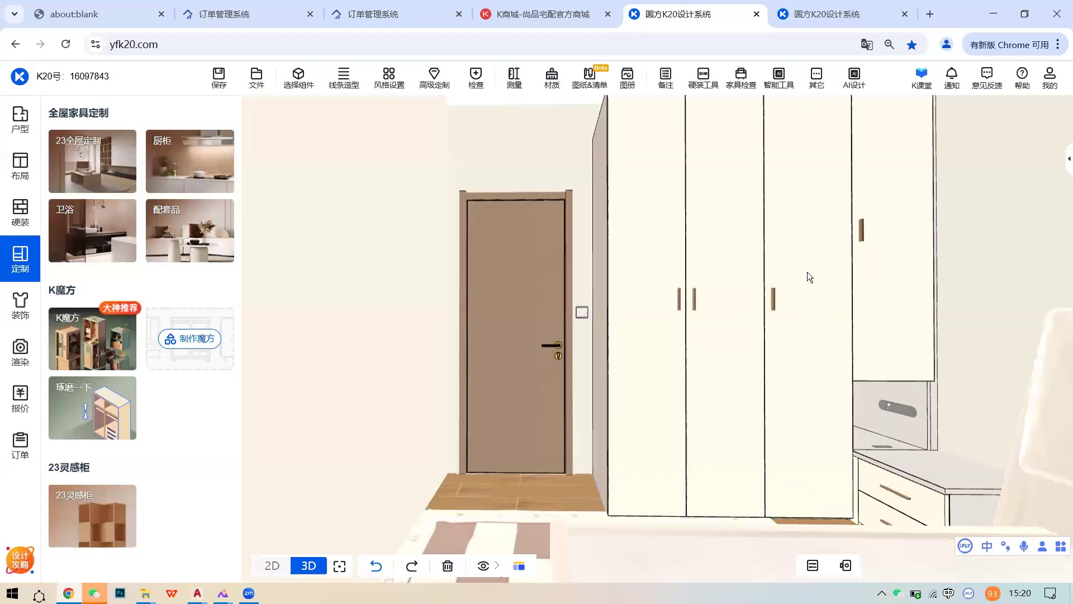
- Select the wardrobe again and open all its doors
{"action": "left_click", "coordinate": [807, 273]}
{"action": "mouse_move", "coordinate": [818, 131]}
{"action": "left_click", "coordinate": [818, 158]}
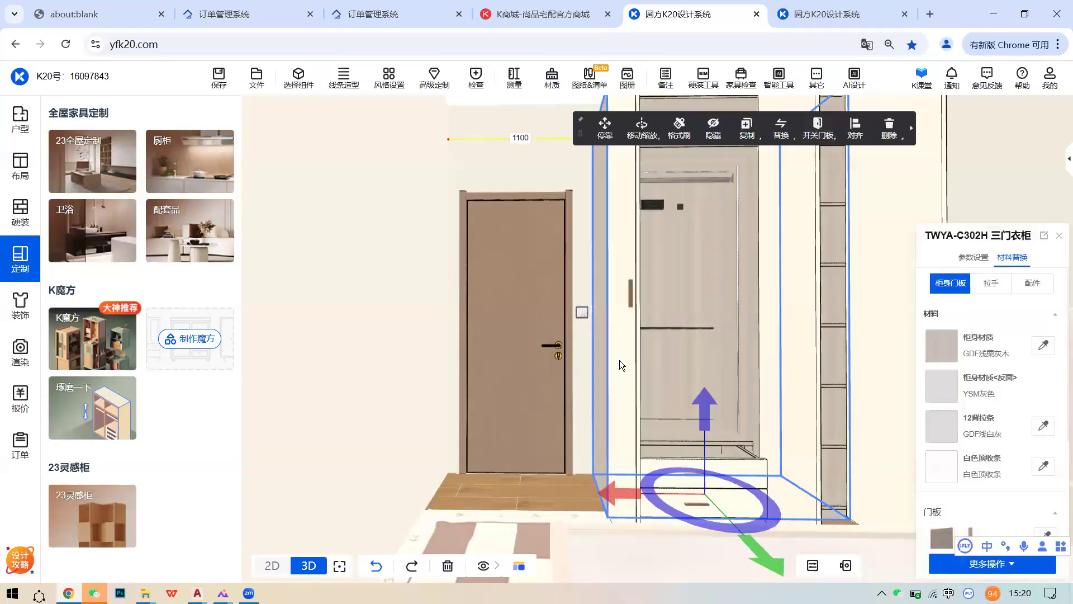
{"action": "scroll", "coordinate": [619, 360], "scroll_direction": "up", "scroll_amount": 5}
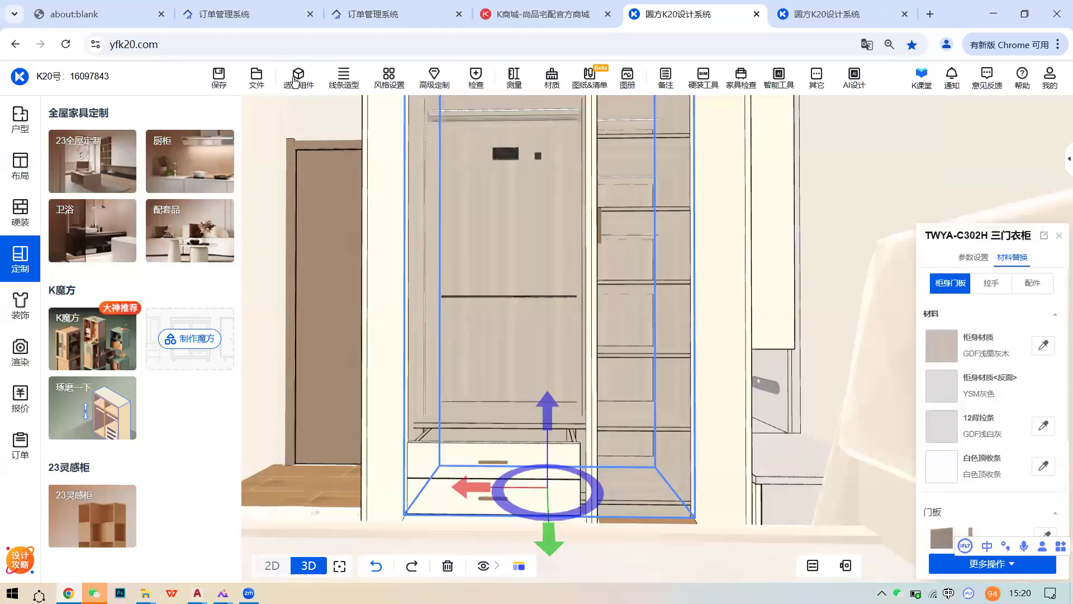
- In component selection mode, push the pulled-out drawer of the drawer unit closed
{"action": "left_click", "coordinate": [294, 80]}
{"action": "left_click", "coordinate": [515, 432]}
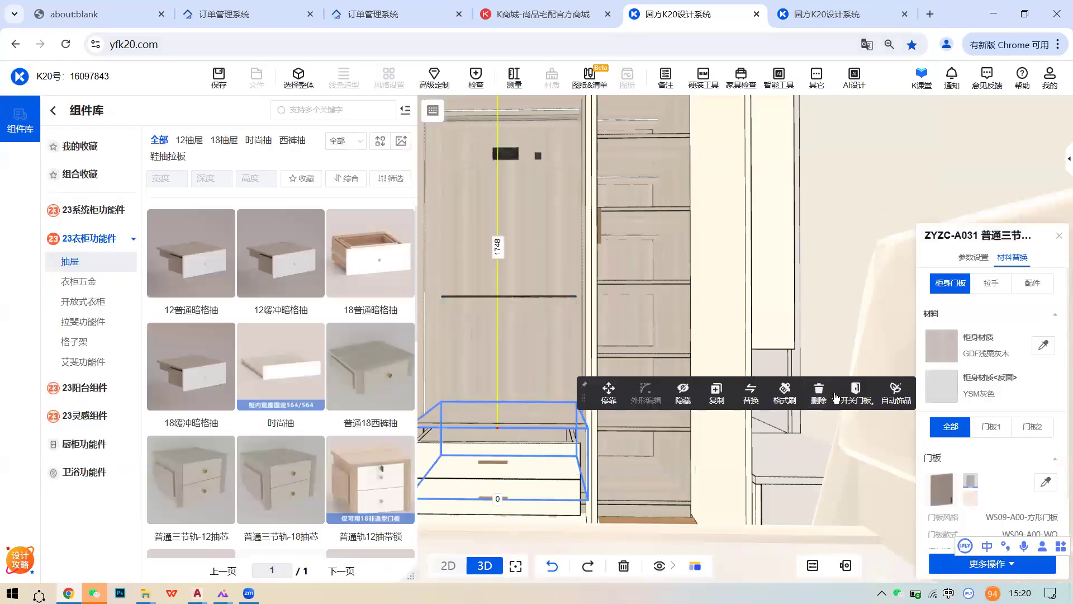
{"action": "mouse_move", "coordinate": [855, 406]}
{"action": "left_click", "coordinate": [862, 440]}
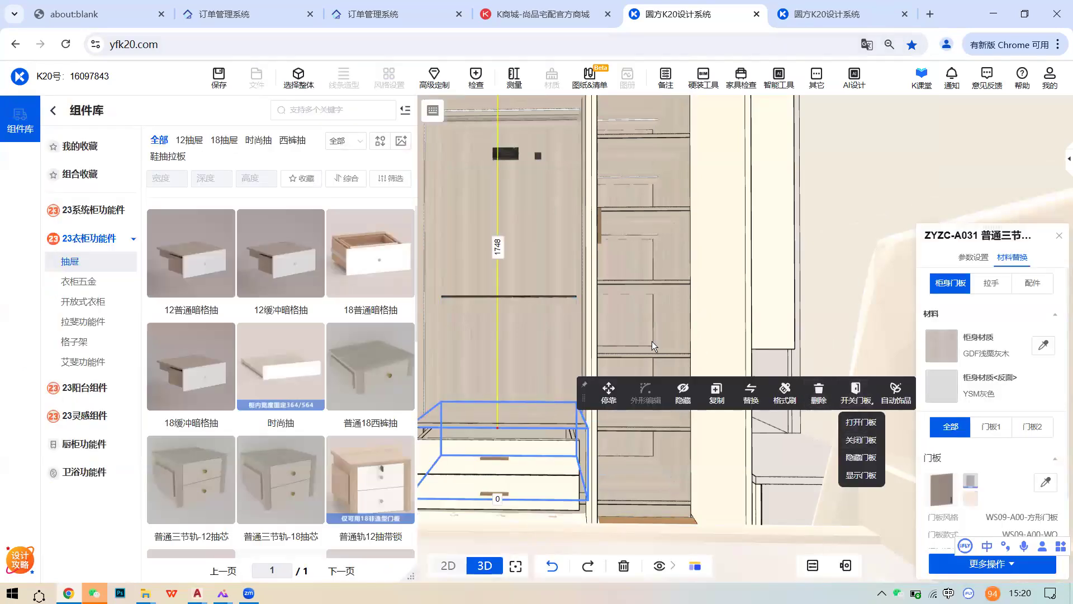
{"action": "left_click", "coordinate": [577, 334]}
{"action": "right_click_drag", "start_coordinate": [606, 333], "coordinate": [683, 335]}
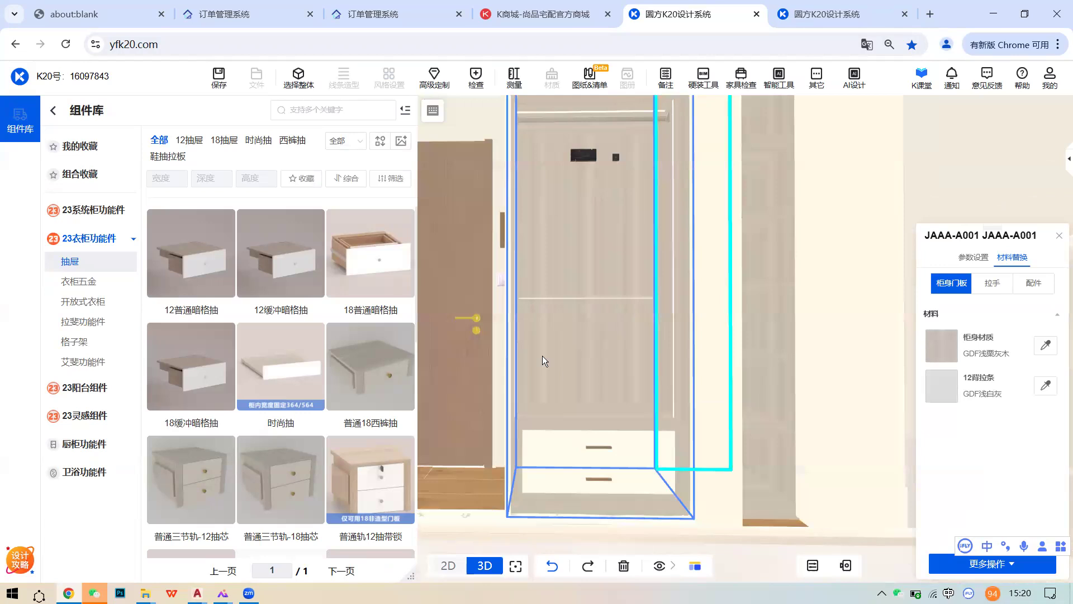
- Recentre on the wardrobe and select the whole TWYA-C302H three-door wardrobe to show its materials
{"action": "right_click", "coordinate": [511, 279]}
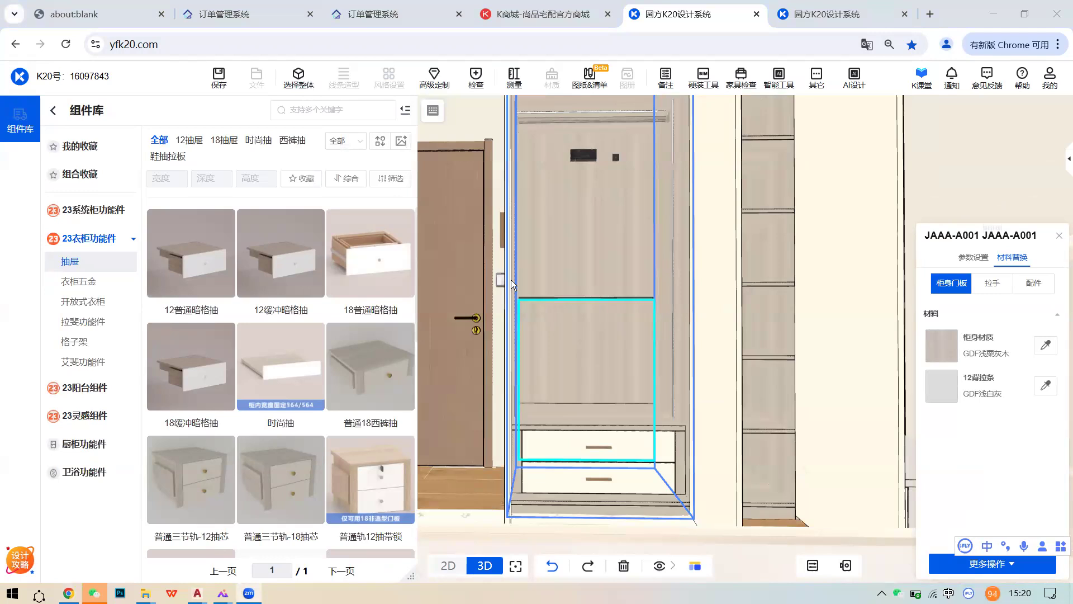
{"action": "scroll", "coordinate": [590, 267], "scroll_direction": "down", "scroll_amount": 2}
{"action": "right_click_drag", "start_coordinate": [590, 267], "coordinate": [600, 293]}
{"action": "scroll", "coordinate": [536, 212], "scroll_direction": "up", "scroll_amount": 1}
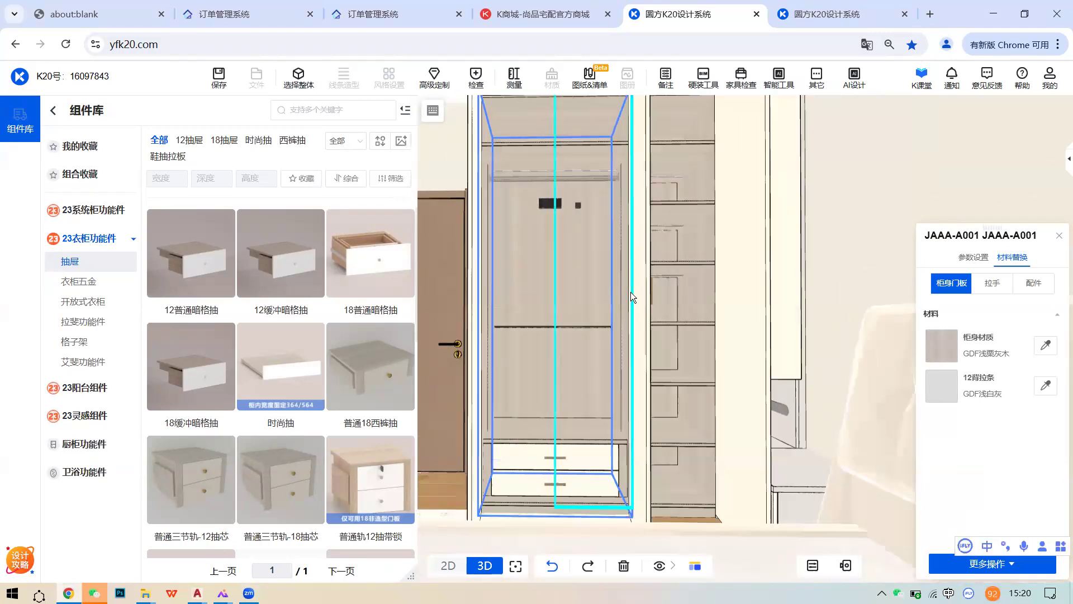
{"action": "scroll", "coordinate": [650, 295], "scroll_direction": "down", "scroll_amount": 1}
{"action": "left_click", "coordinate": [300, 86]}
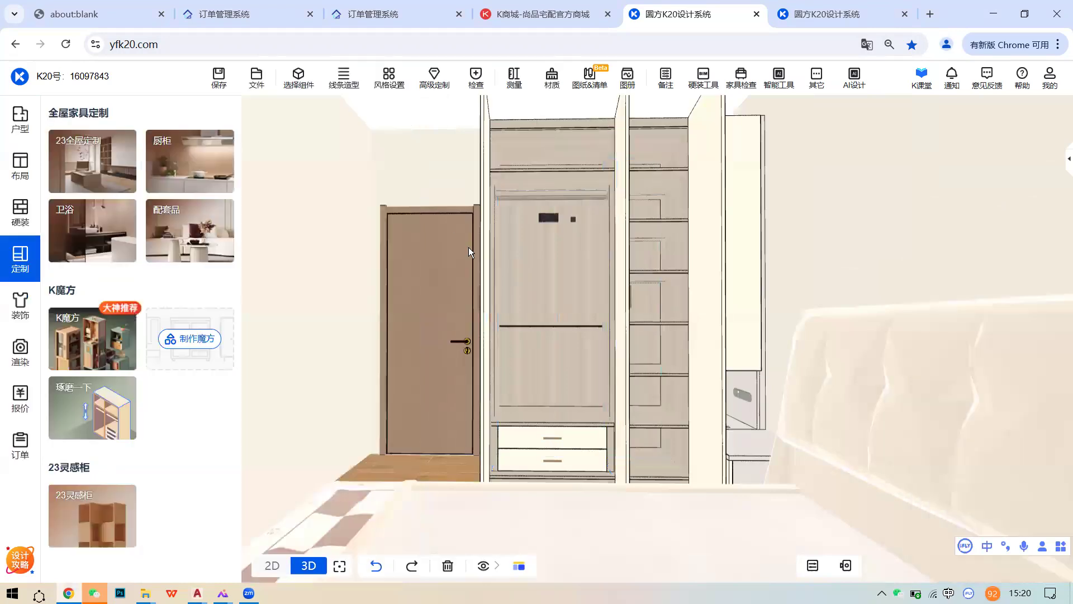
{"action": "scroll", "coordinate": [468, 247], "scroll_direction": "up", "scroll_amount": 1}
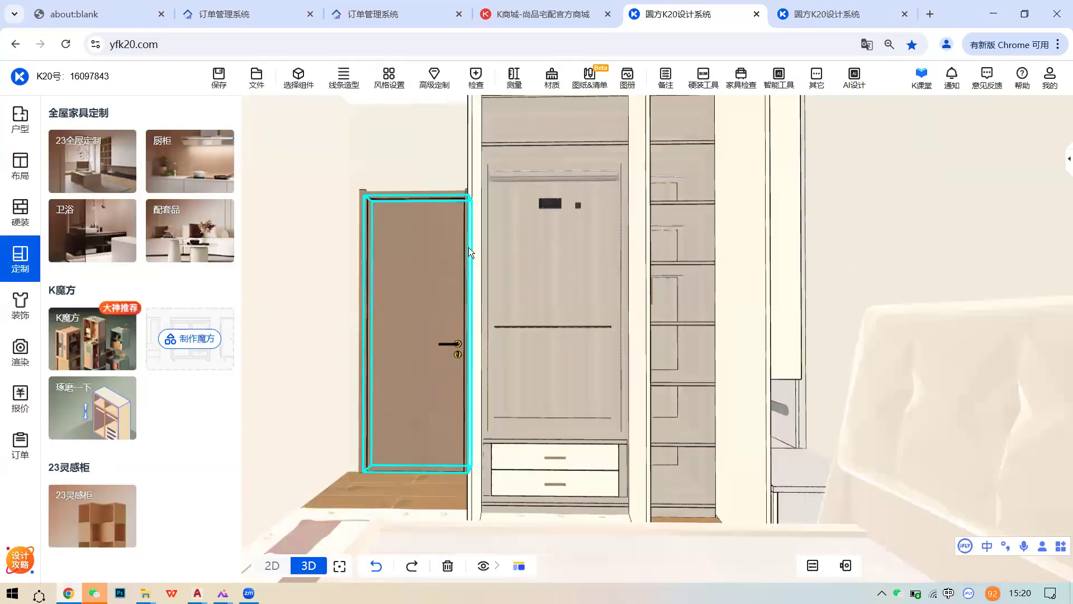
{"action": "scroll", "coordinate": [480, 252], "scroll_direction": "down", "scroll_amount": 3}
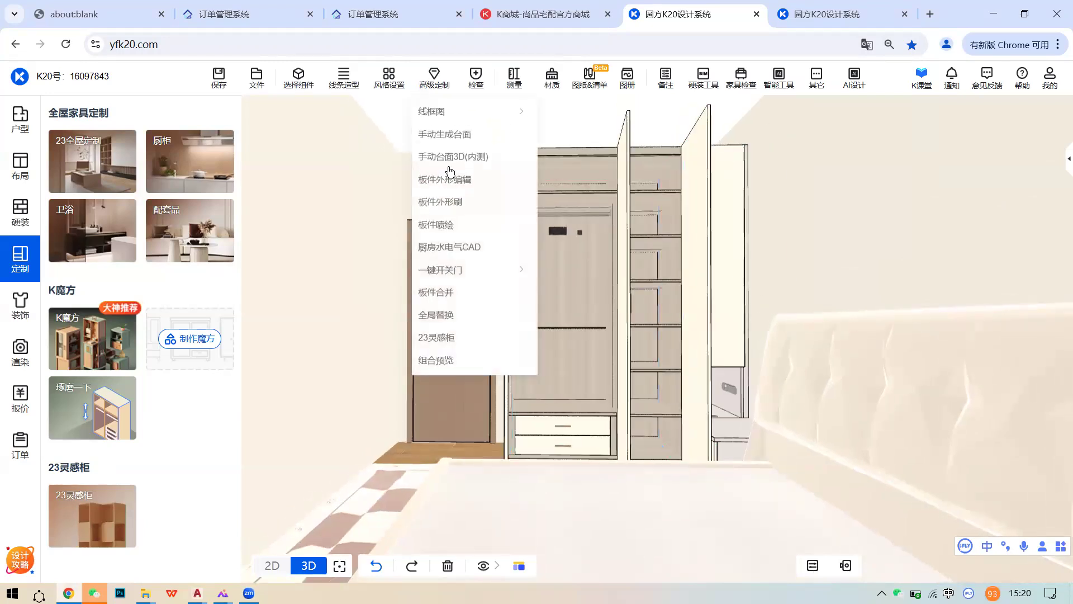
{"action": "left_click", "coordinate": [564, 330]}
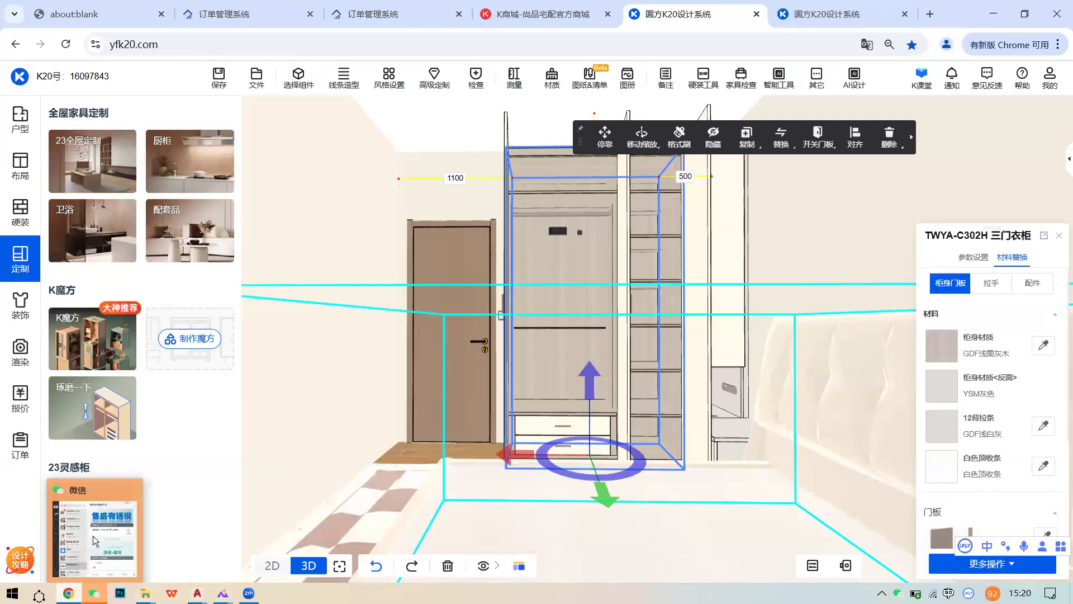
- Minimize WeChat to get back to the design
{"action": "left_click", "coordinate": [93, 593]}
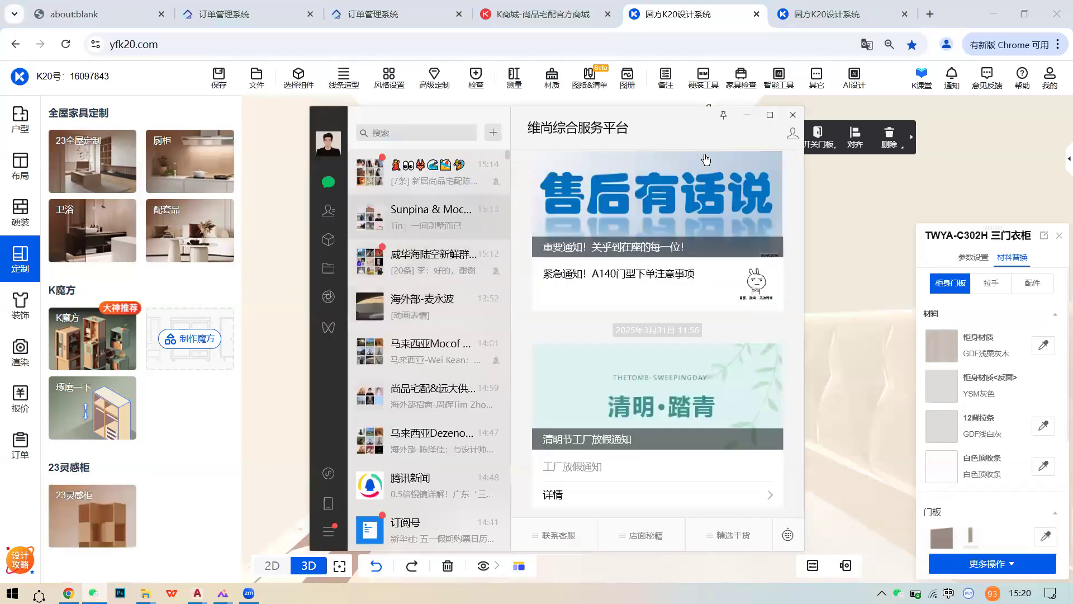
{"action": "left_click", "coordinate": [727, 534]}
{"action": "left_click", "coordinate": [746, 114]}
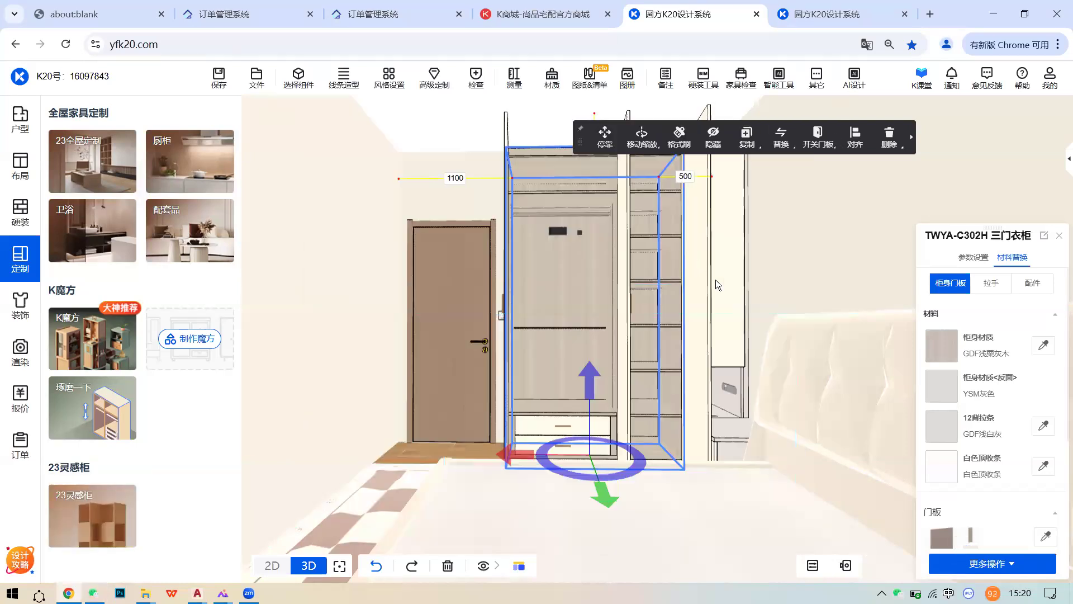
- Zoom in on the three-door wardrobe and select its ZKPD-A005 power socket
{"action": "left_click", "coordinate": [752, 282]}
{"action": "scroll", "coordinate": [701, 293], "scroll_direction": "up", "scroll_amount": 5}
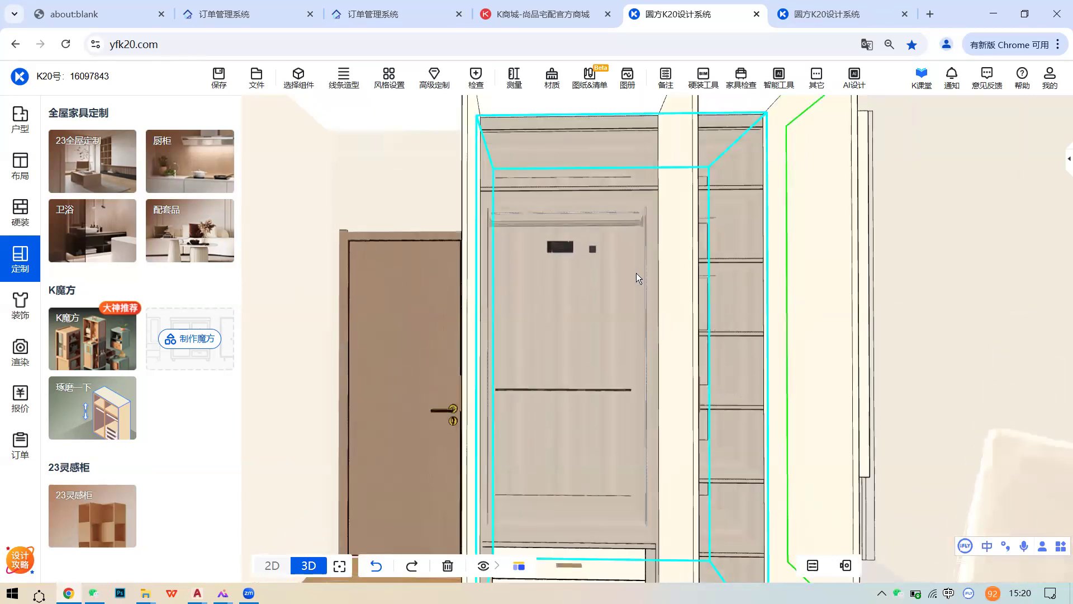
{"action": "scroll", "coordinate": [578, 259], "scroll_direction": "up", "scroll_amount": 5}
{"action": "scroll", "coordinate": [583, 284], "scroll_direction": "down", "scroll_amount": 8}
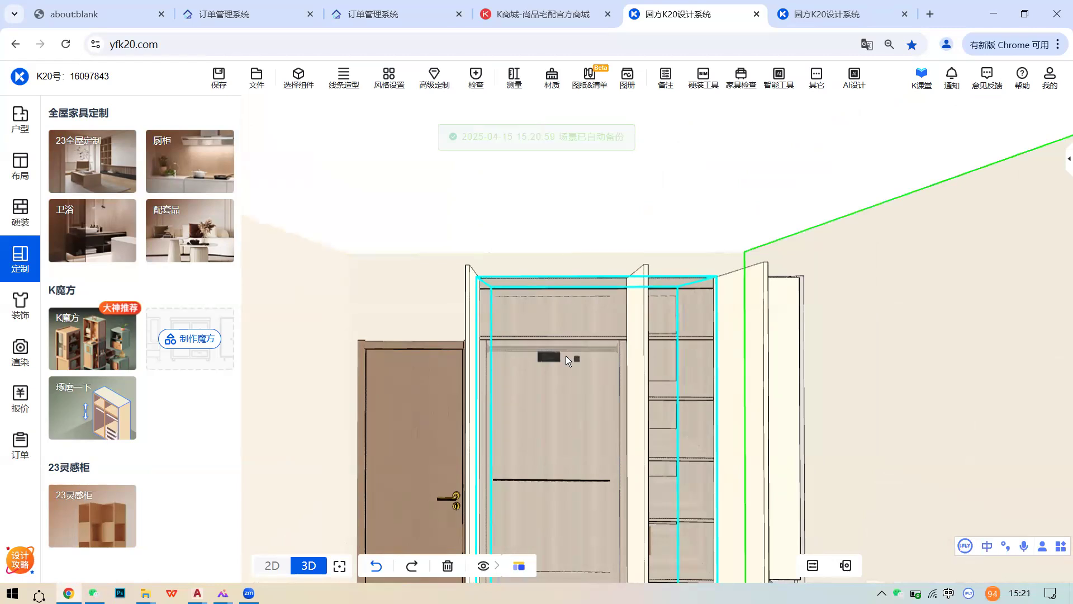
{"action": "left_click", "coordinate": [549, 357]}
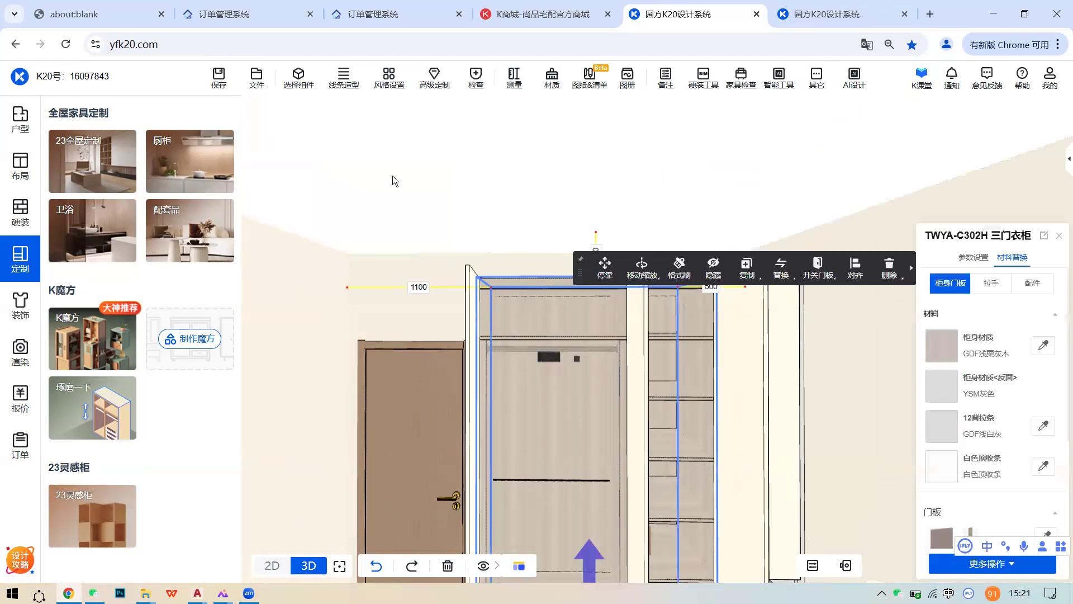
{"action": "scroll", "coordinate": [535, 332], "scroll_direction": "down", "scroll_amount": 2}
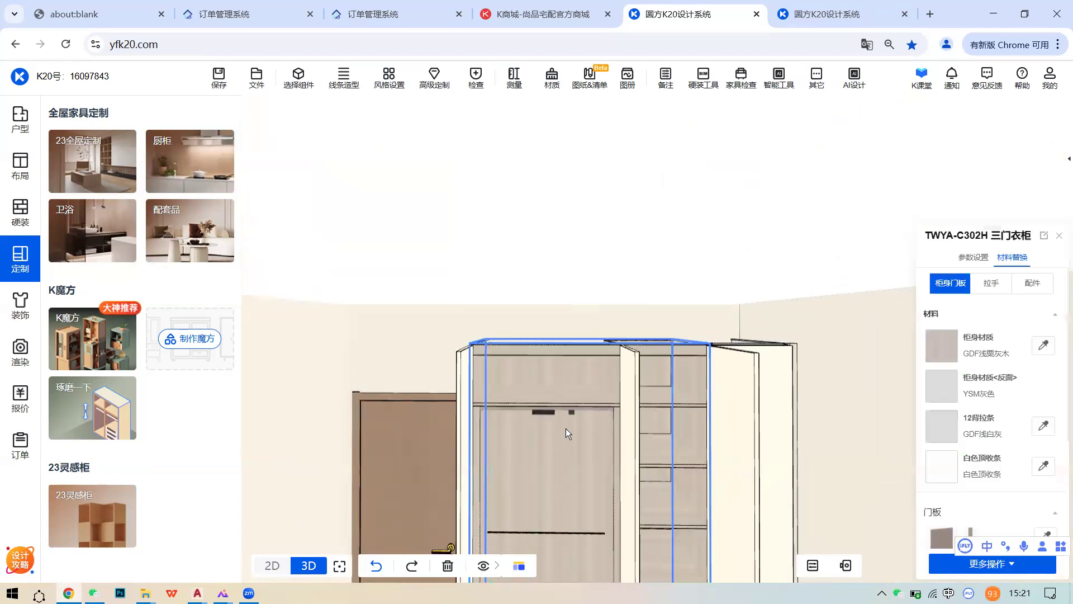
{"action": "scroll", "coordinate": [565, 428], "scroll_direction": "up", "scroll_amount": 2}
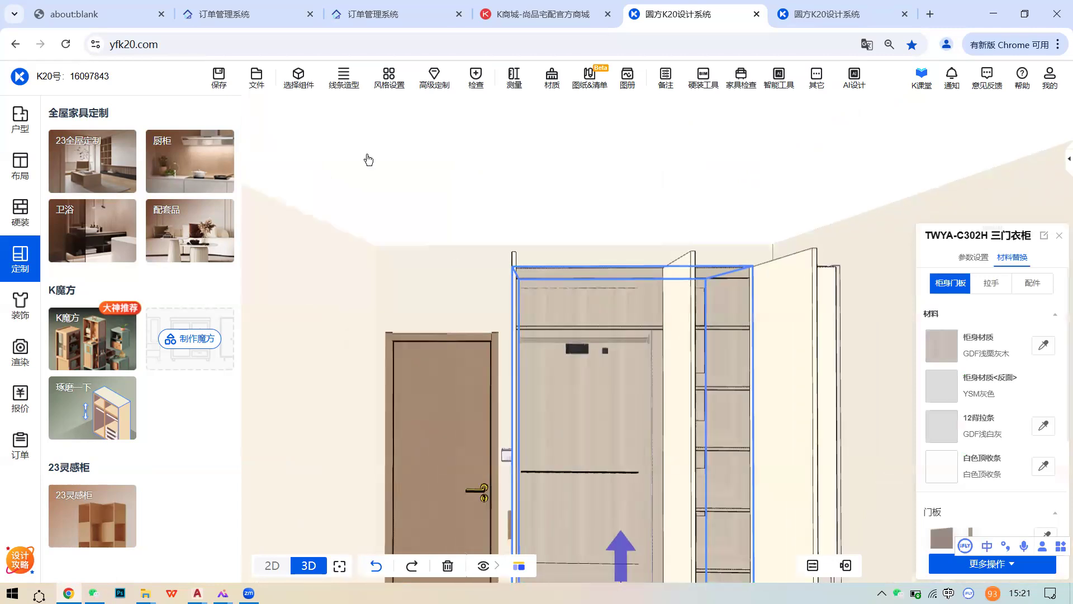
{"action": "left_click", "coordinate": [577, 348]}
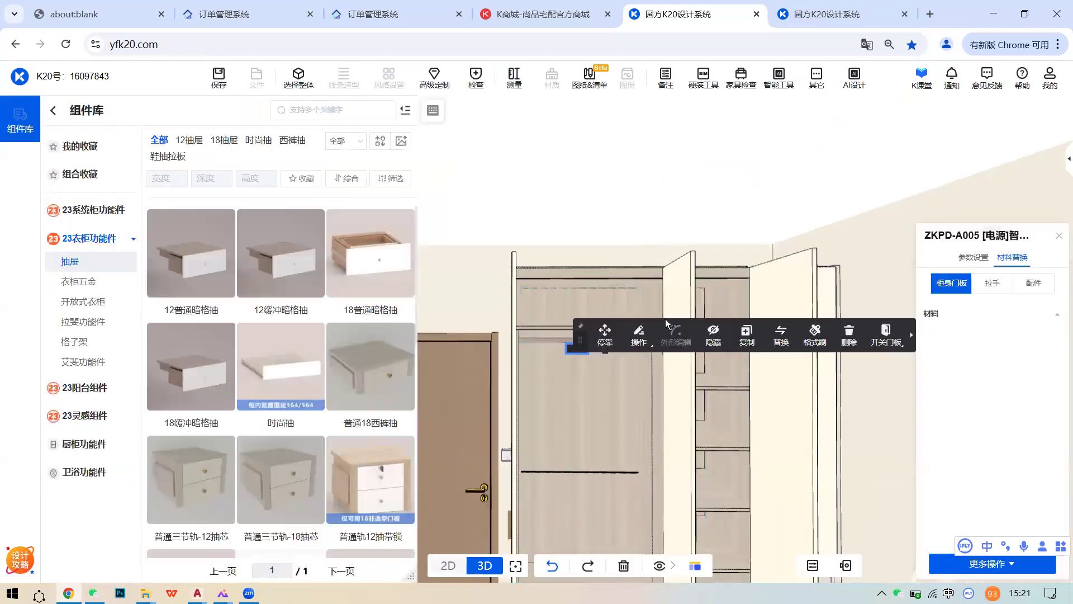
- Move the power socket to a new spot inside the wardrobe
{"action": "middle_click_drag", "start_coordinate": [619, 320], "coordinate": [575, 401]}
{"action": "middle_click_drag", "start_coordinate": [540, 354], "coordinate": [542, 384]}
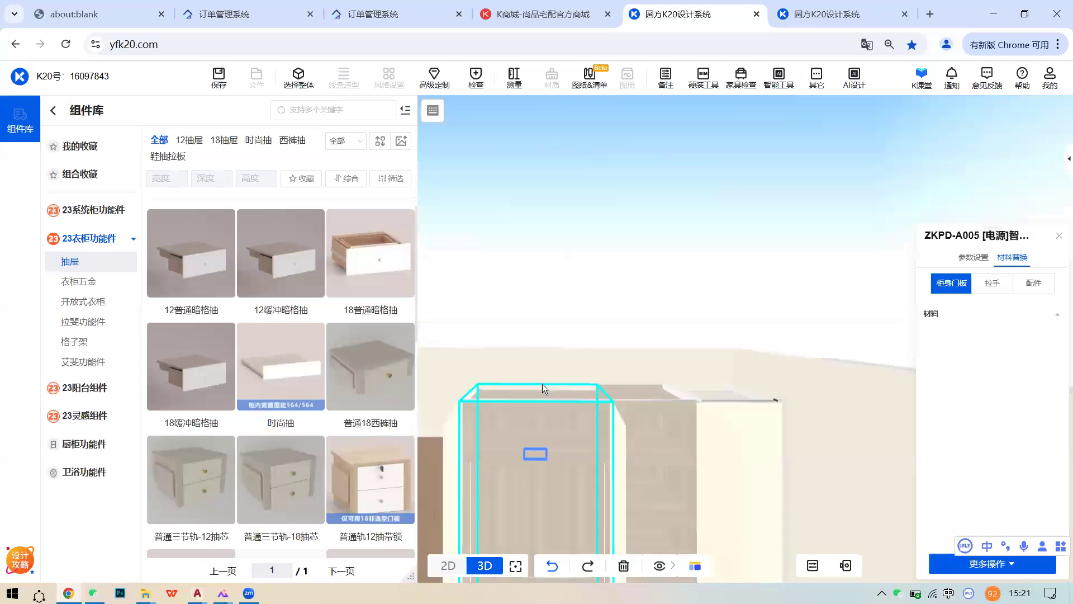
{"action": "left_click", "coordinate": [576, 454]}
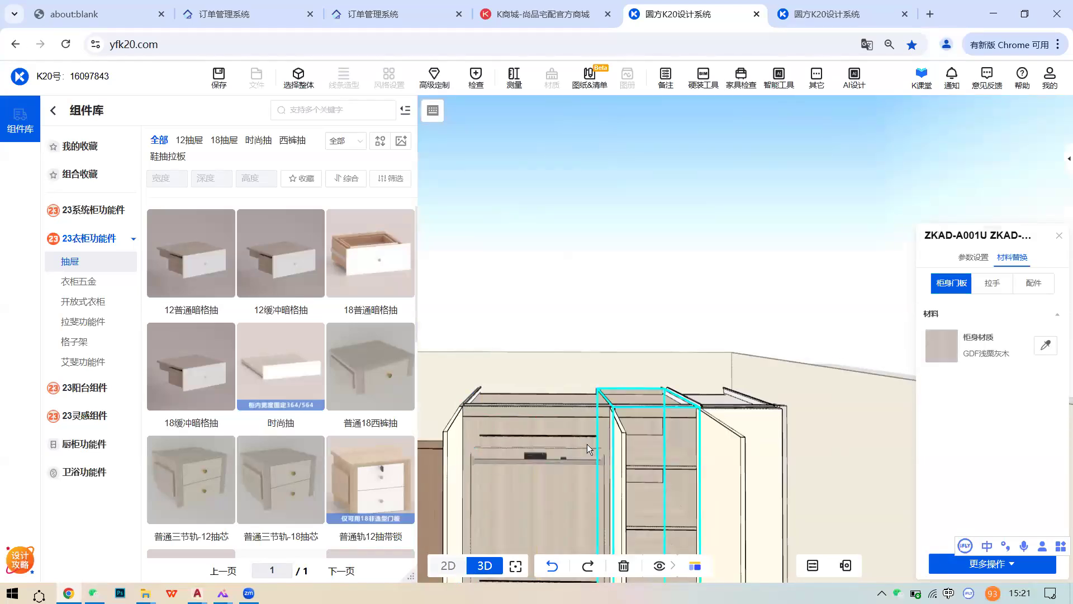
{"action": "left_click", "coordinate": [534, 455]}
{"action": "left_click", "coordinate": [615, 447]}
{"action": "left_click", "coordinate": [573, 398]}
- Turn on 饰品 visibility so decorations like the bedding appear
{"action": "right_click_drag", "start_coordinate": [574, 397], "coordinate": [576, 348]}
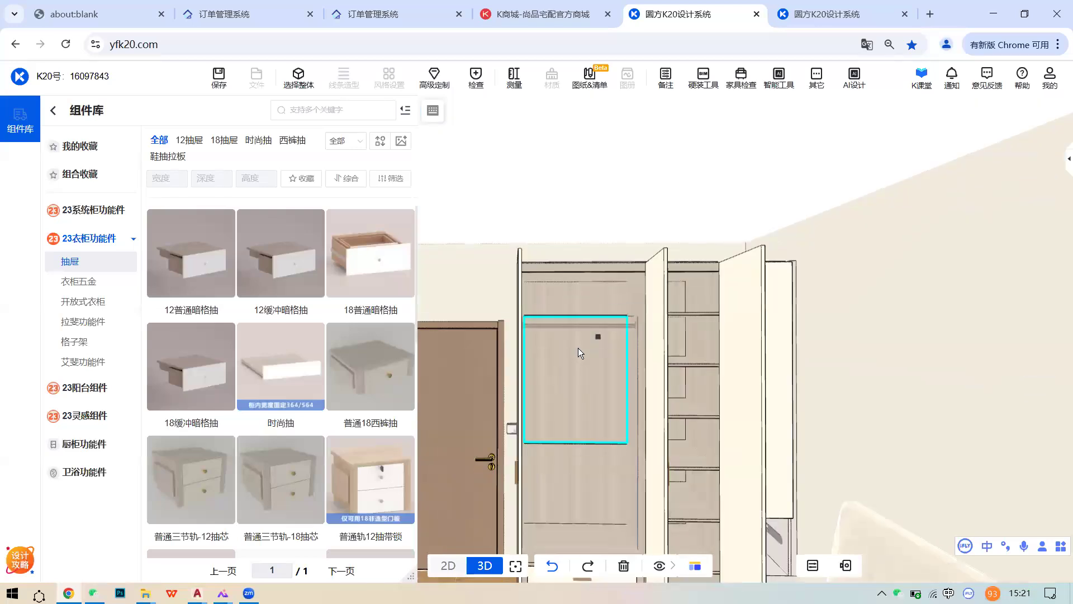
{"action": "scroll", "coordinate": [577, 348], "scroll_direction": "down", "scroll_amount": 3}
{"action": "mouse_move", "coordinate": [660, 566]}
{"action": "left_click", "coordinate": [652, 518]}
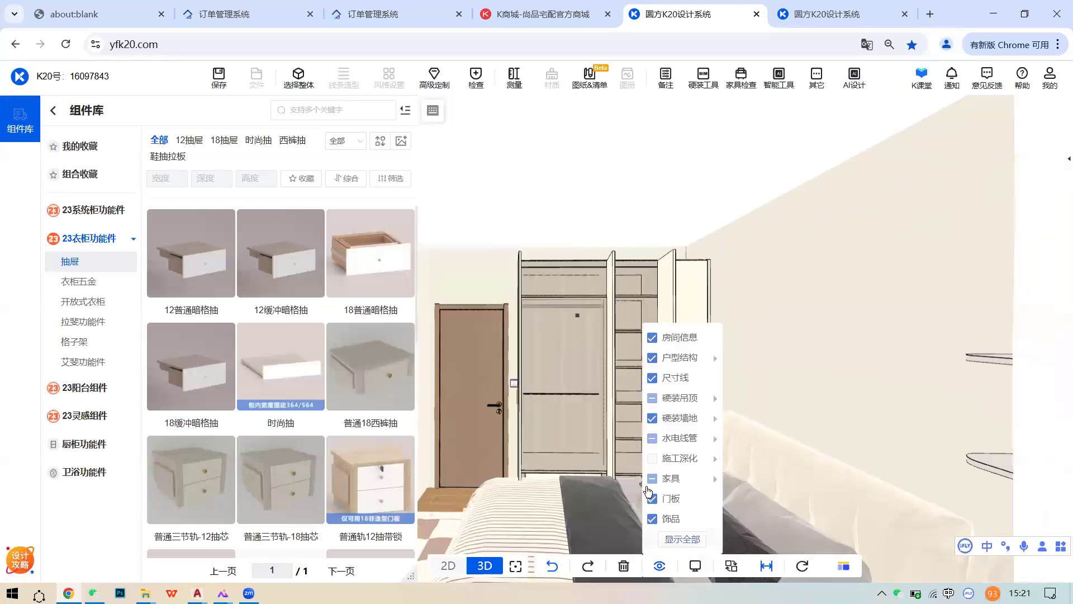
{"action": "left_click", "coordinate": [588, 369]}
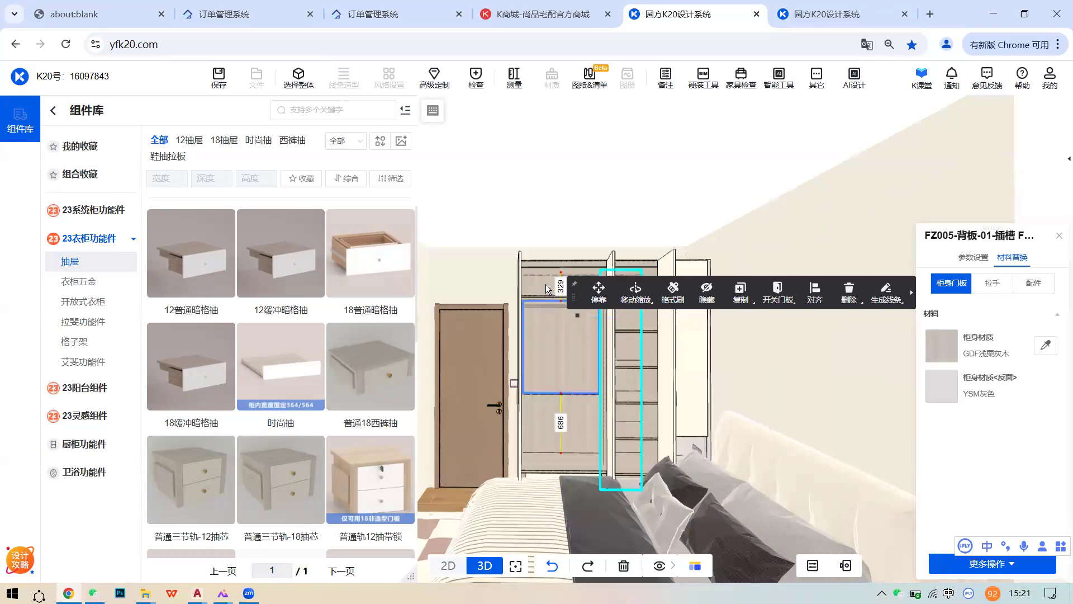
- Select the wardrobe cabinet JAAA-A001
{"action": "scroll", "coordinate": [523, 364], "scroll_direction": "up", "scroll_amount": 3}
{"action": "scroll", "coordinate": [523, 363], "scroll_direction": "down", "scroll_amount": 5}
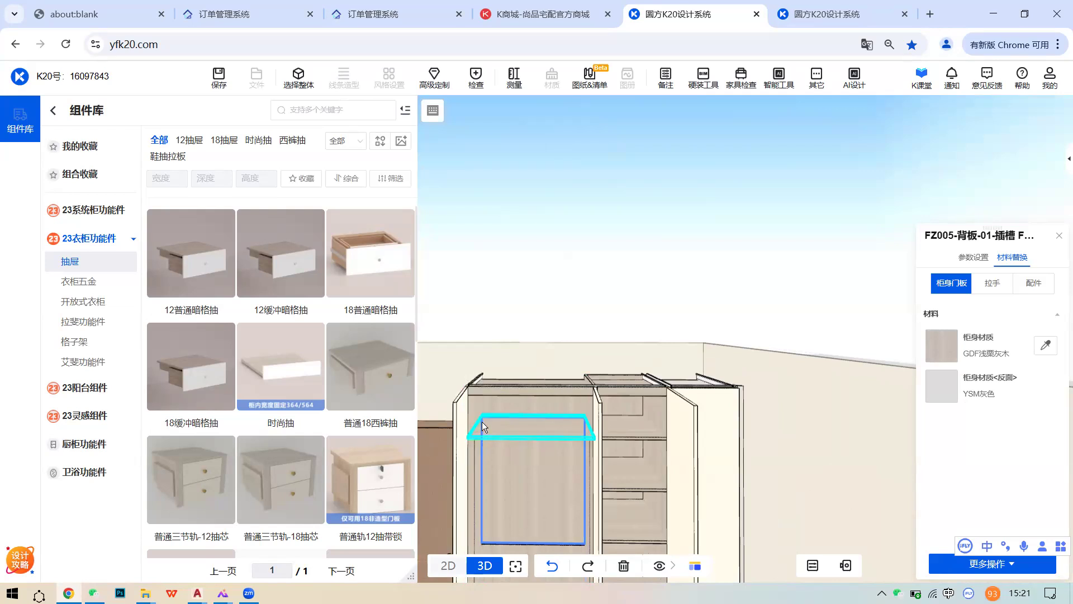
{"action": "scroll", "coordinate": [541, 400], "scroll_direction": "up", "scroll_amount": 2}
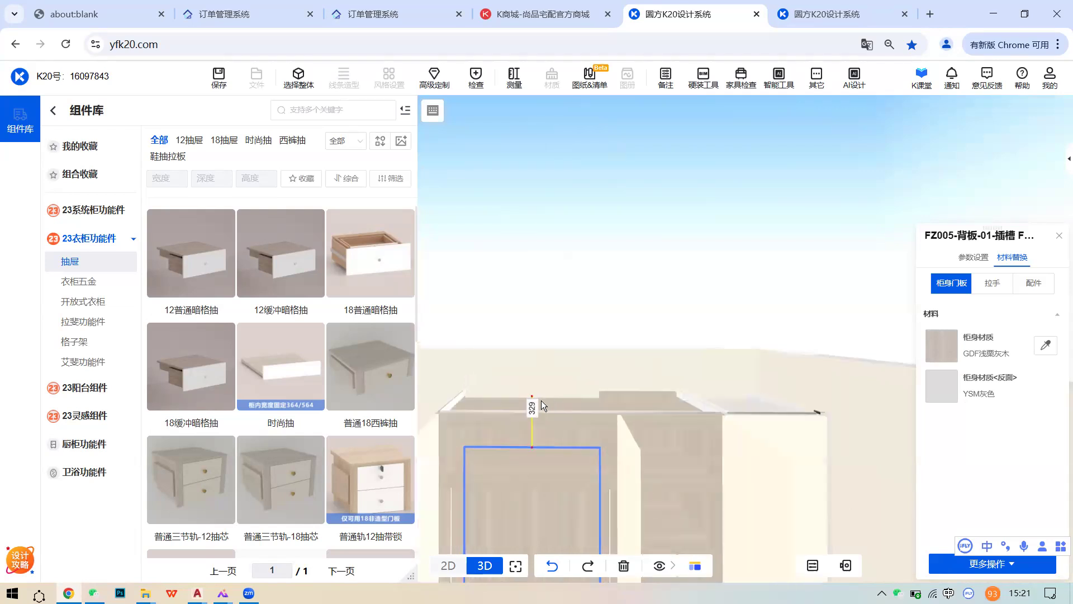
{"action": "left_click", "coordinate": [548, 402]}
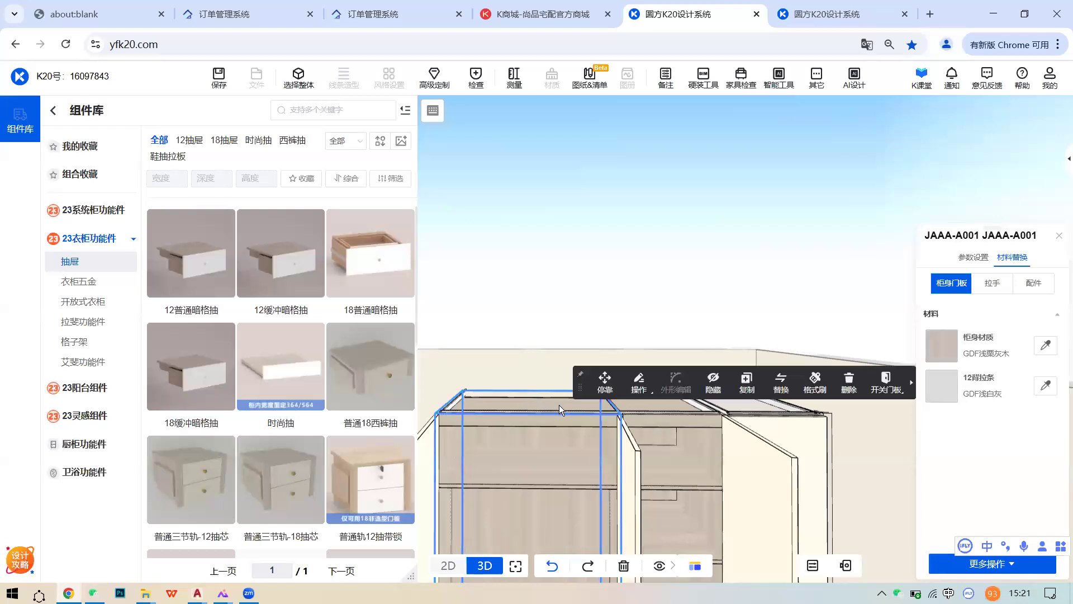
{"action": "scroll", "coordinate": [559, 406], "scroll_direction": "down", "scroll_amount": 3}
{"action": "middle_click_drag", "start_coordinate": [556, 438], "coordinate": [604, 317]}
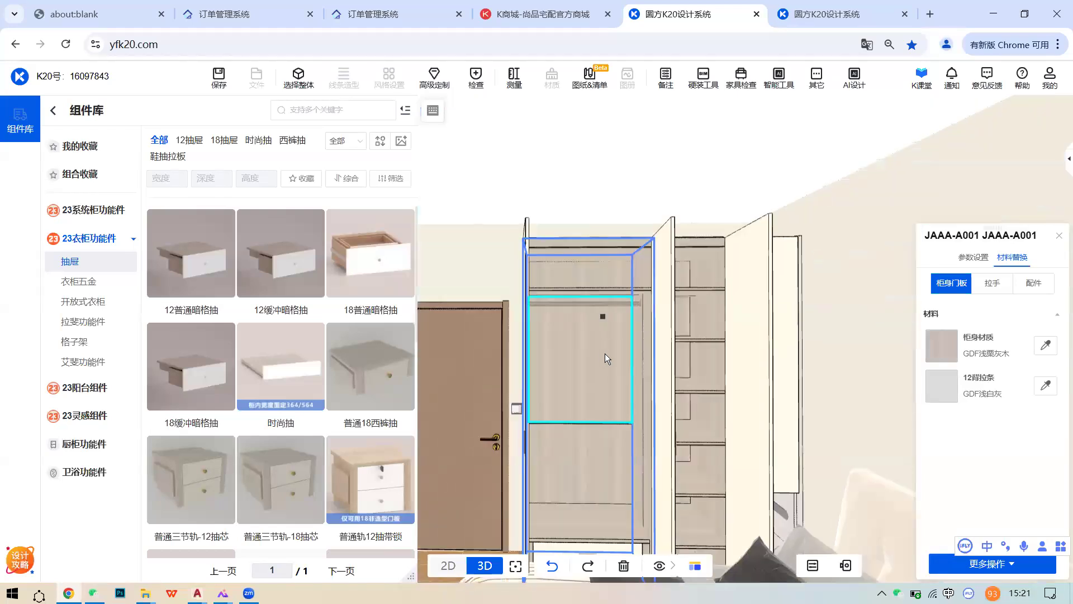
- Close all wardrobe doors with 高级定制 > 一键开关门, then clear the selection
{"action": "left_click", "coordinate": [434, 78]}
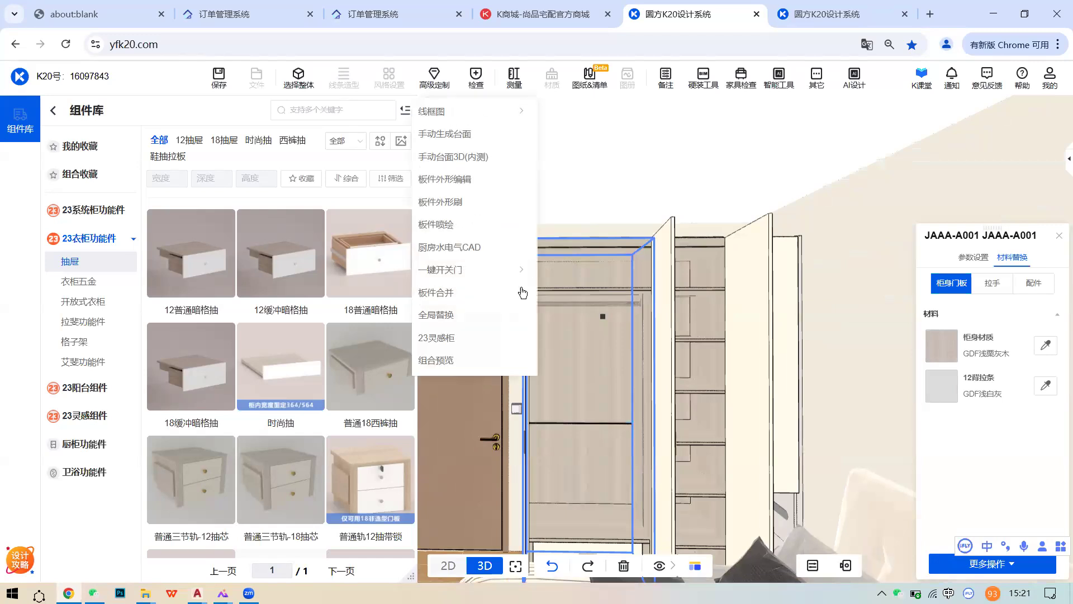
{"action": "mouse_move", "coordinate": [503, 270]}
{"action": "left_click", "coordinate": [612, 294]}
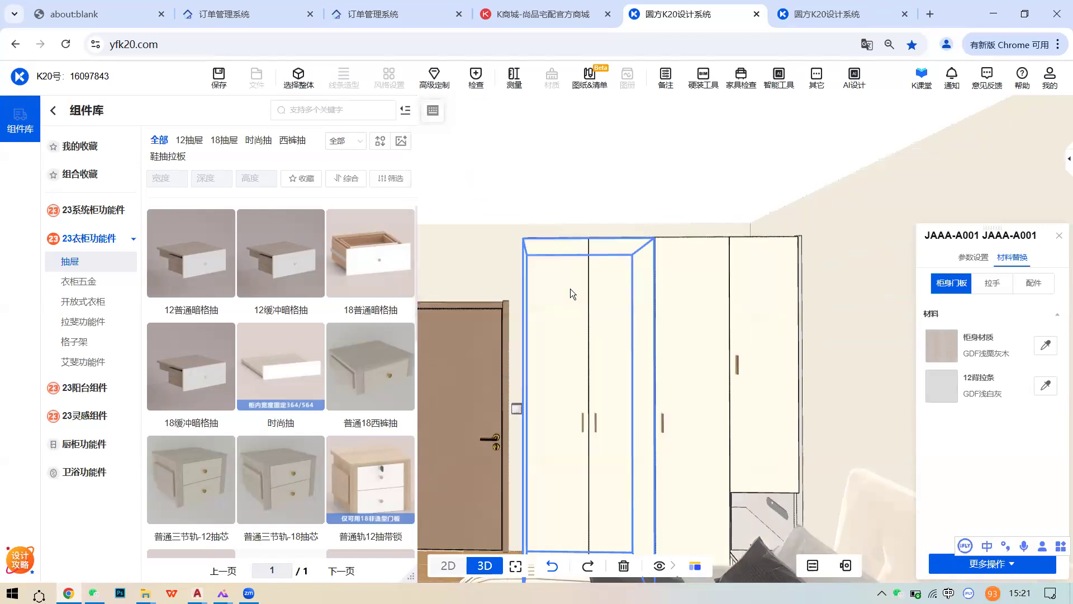
{"action": "left_click", "coordinate": [581, 323]}
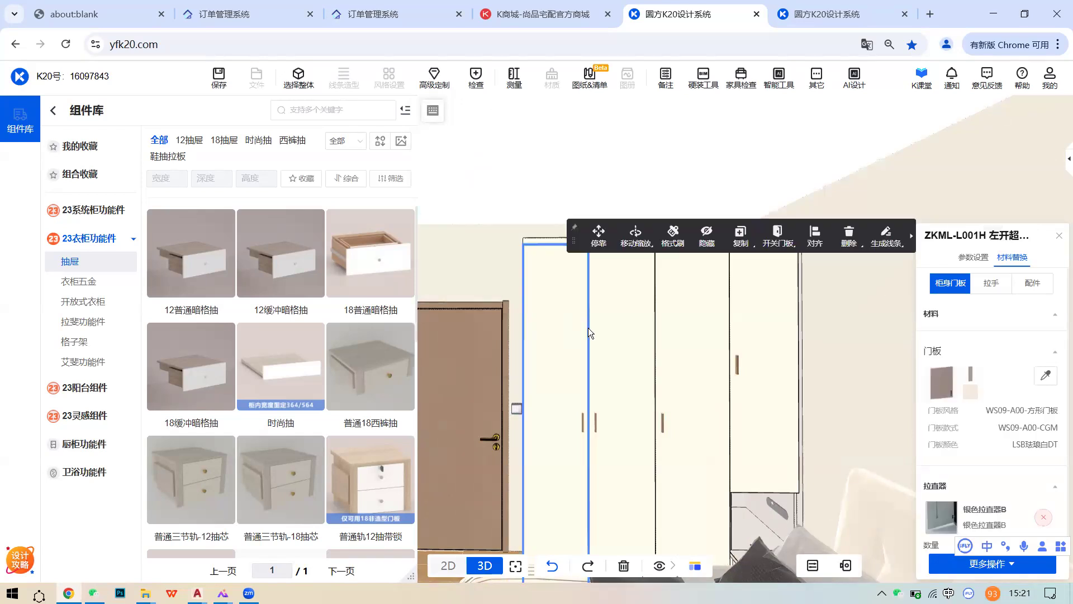
{"action": "key", "text": "Escape"}
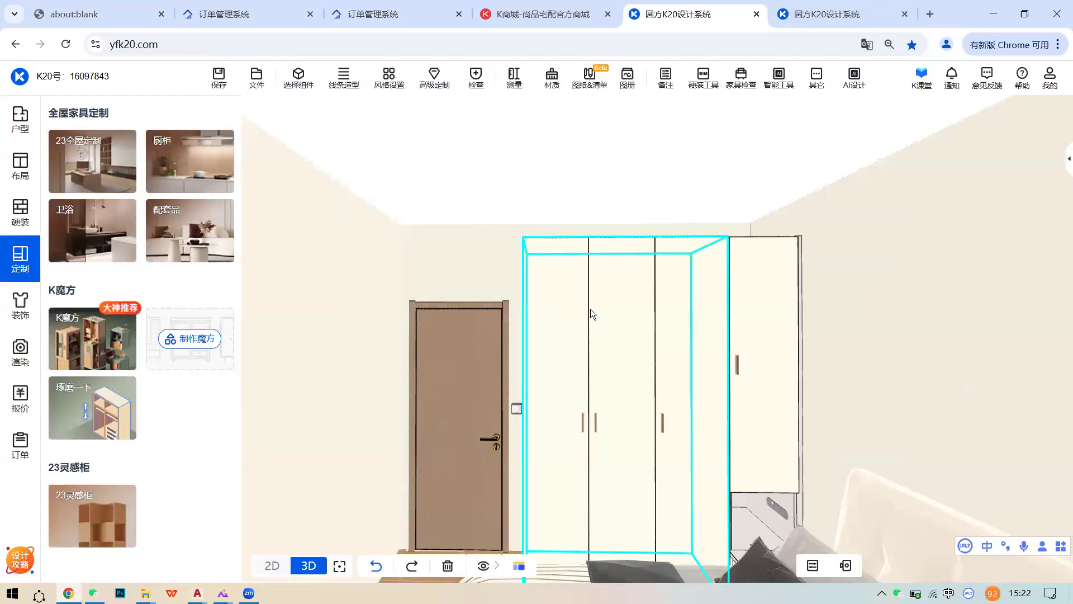
{"action": "scroll", "coordinate": [577, 304], "scroll_direction": "down", "scroll_amount": 2}
{"action": "middle_click_drag", "start_coordinate": [577, 304], "coordinate": [673, 283]}
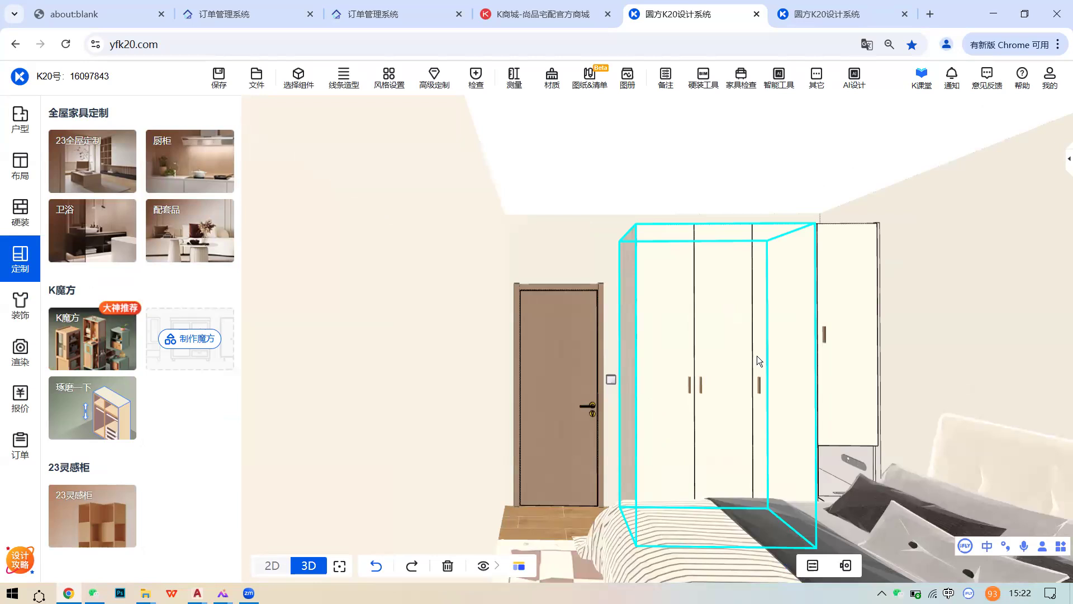
{"action": "left_click_drag", "start_coordinate": [932, 350], "coordinate": [709, 342]}
{"action": "scroll", "coordinate": [761, 339], "scroll_direction": "up", "scroll_amount": 3}
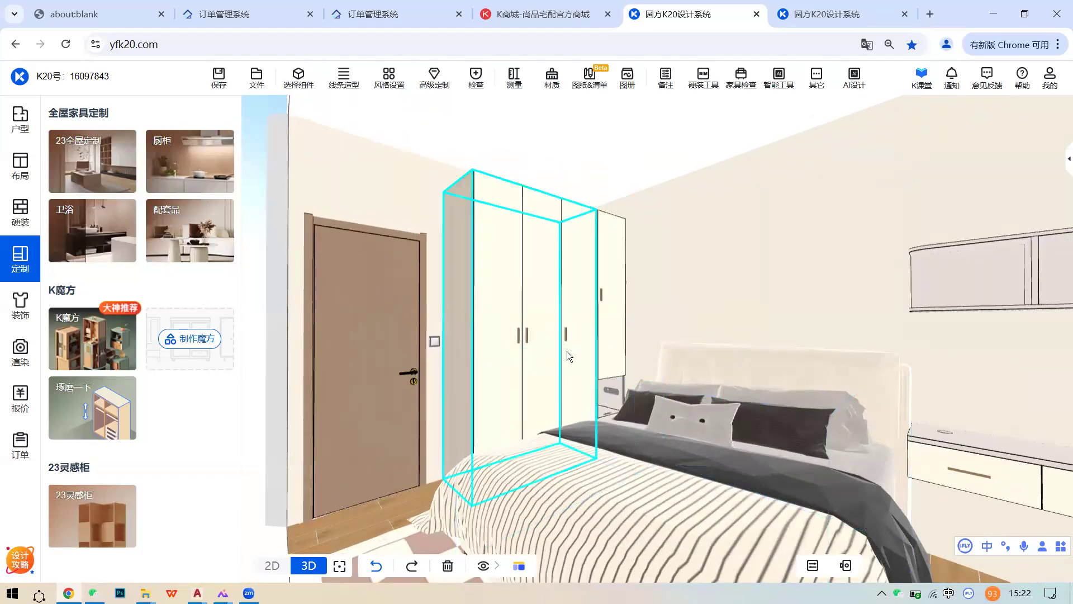
{"action": "scroll", "coordinate": [594, 335], "scroll_direction": "down", "scroll_amount": 3}
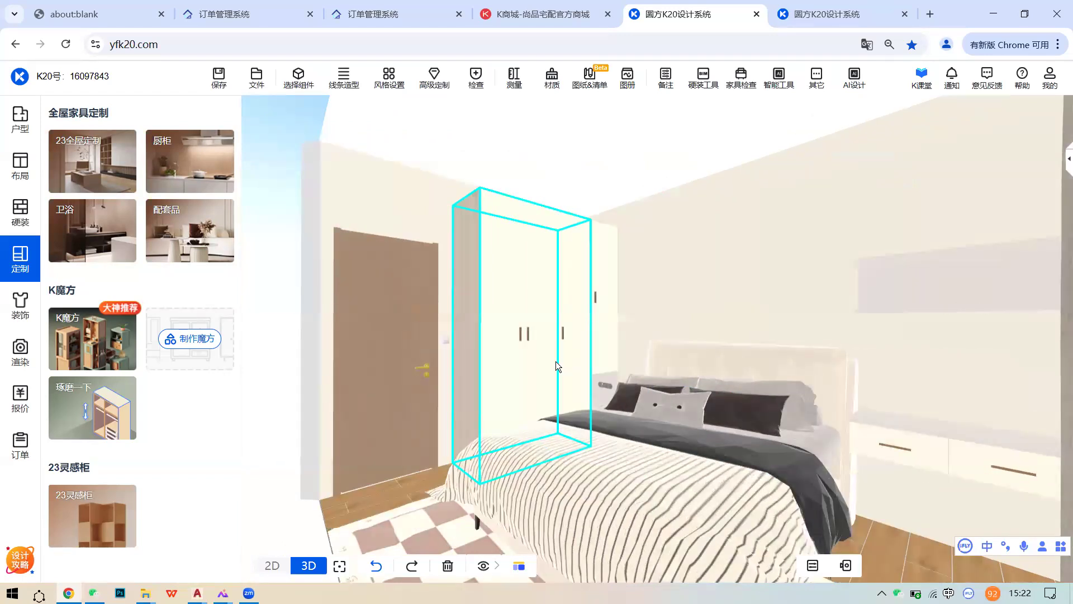
{"action": "mouse_move", "coordinate": [94, 592]}
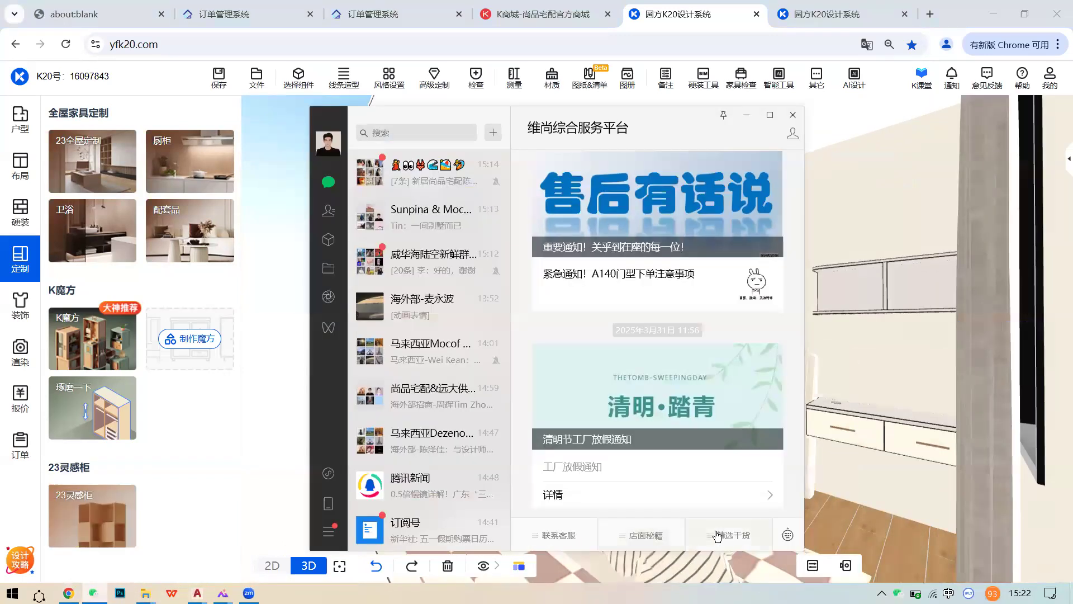
- Launch the 尚品晒家 mini-program and filter 美家案例 to 儿童房 cases
{"action": "left_click", "coordinate": [721, 535]}
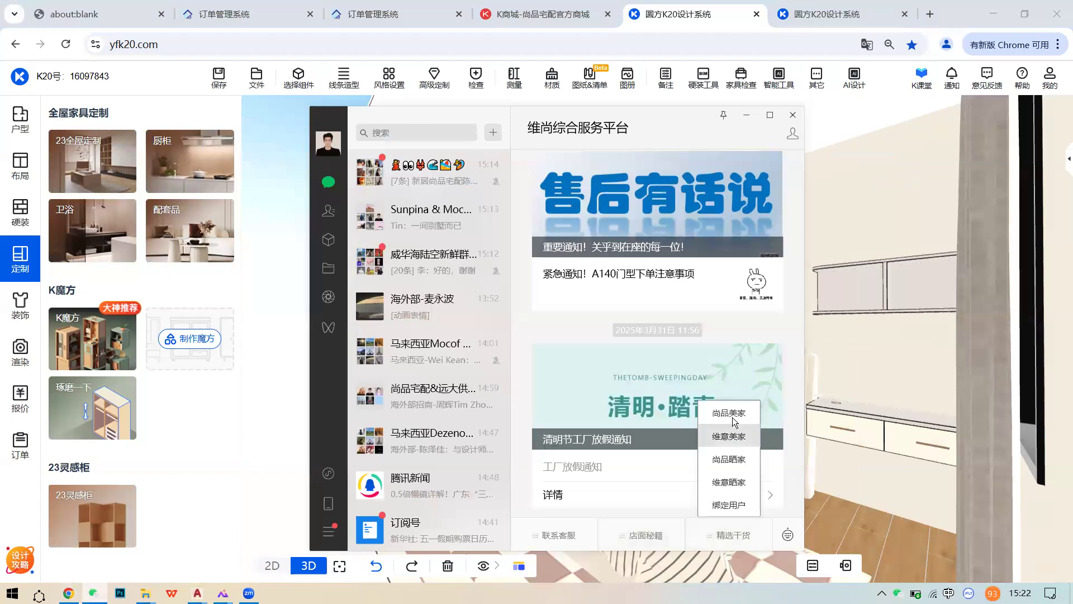
{"action": "left_click", "coordinate": [732, 459]}
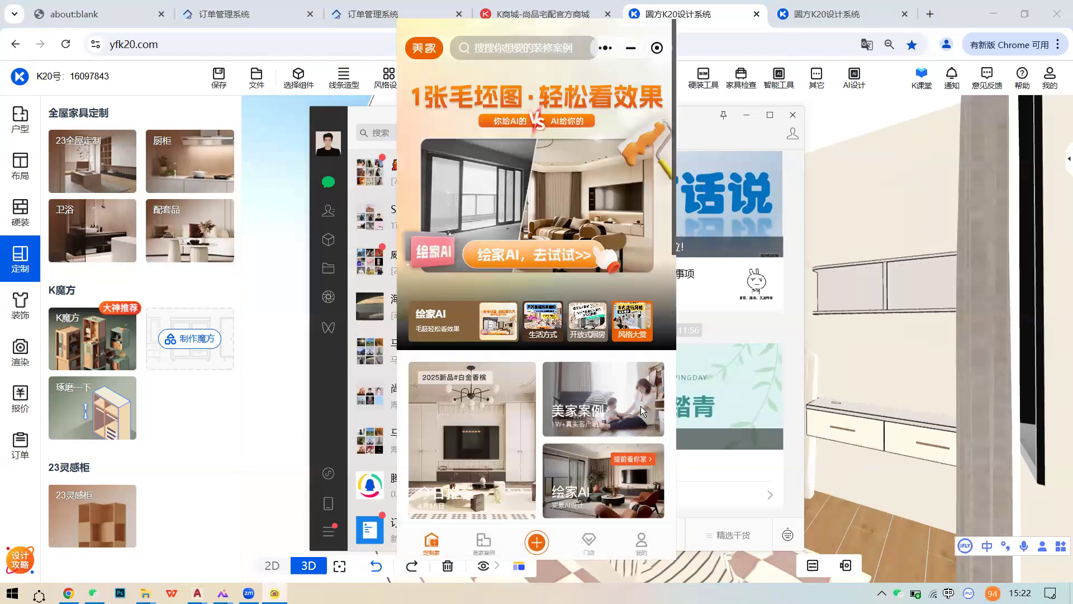
{"action": "left_click", "coordinate": [487, 529]}
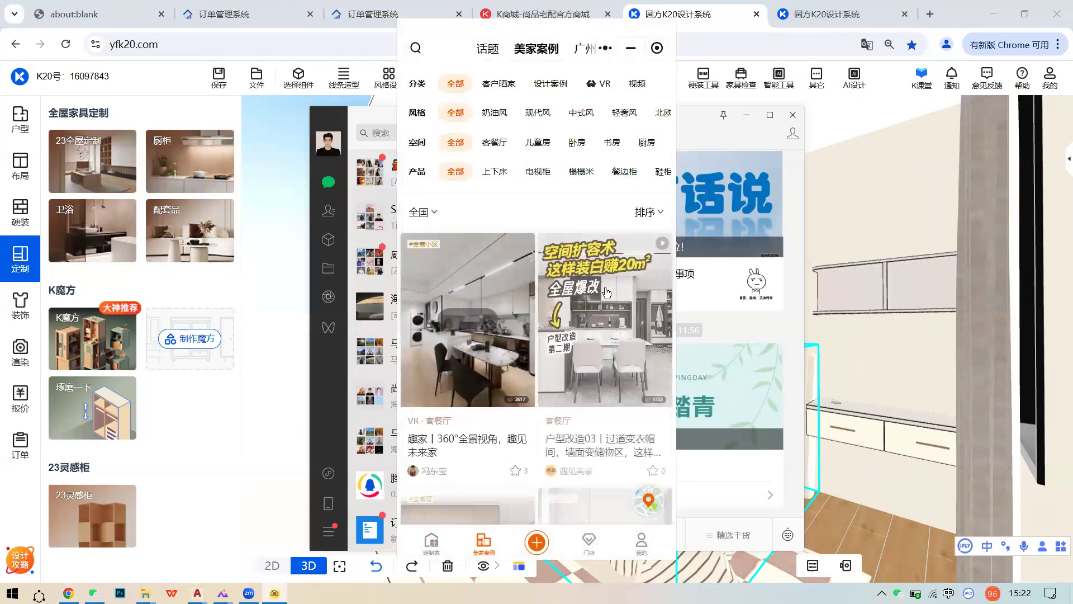
{"action": "scroll", "coordinate": [606, 291], "scroll_direction": "down", "scroll_amount": 3}
{"action": "scroll", "coordinate": [575, 223], "scroll_direction": "up", "scroll_amount": 3}
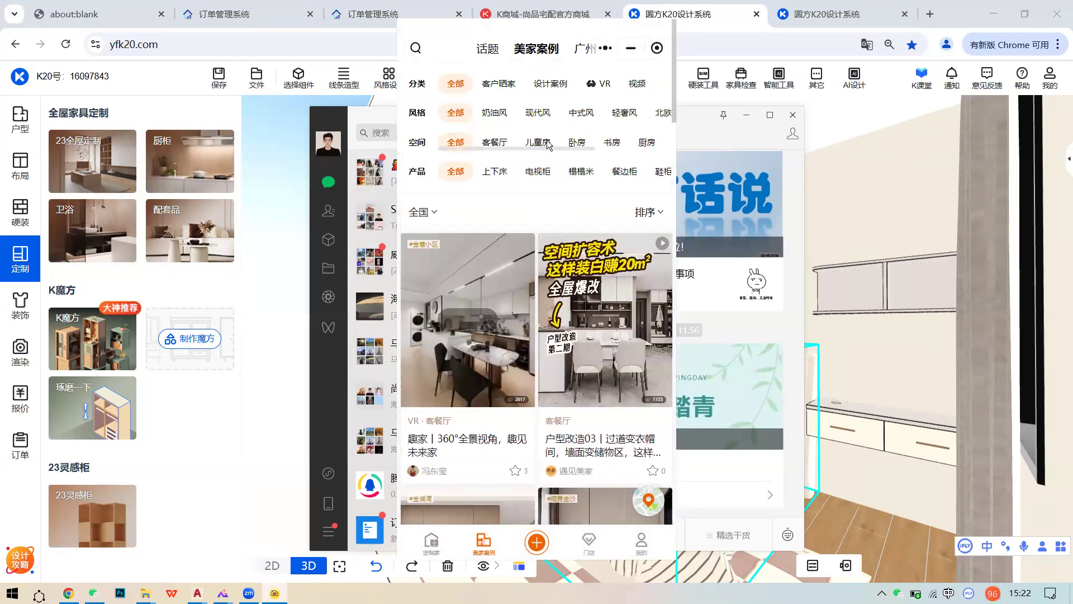
{"action": "left_click", "coordinate": [548, 145]}
- Look through the 打造家居引流爆款的秘密秘诀 case article, then return to the list
{"action": "scroll", "coordinate": [598, 318], "scroll_direction": "down", "scroll_amount": 5}
{"action": "scroll", "coordinate": [602, 330], "scroll_direction": "down", "scroll_amount": 5}
{"action": "left_click", "coordinate": [638, 286]}
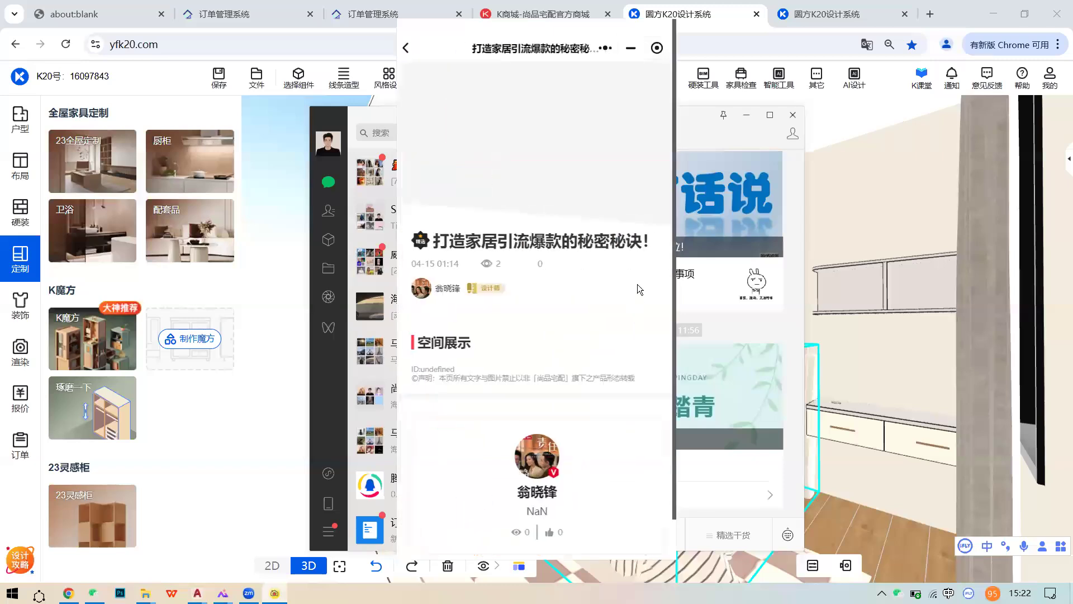
{"action": "scroll", "coordinate": [561, 293], "scroll_direction": "down", "scroll_amount": 6}
{"action": "scroll", "coordinate": [574, 271], "scroll_direction": "up", "scroll_amount": 4}
{"action": "scroll", "coordinate": [420, 106], "scroll_direction": "up", "scroll_amount": 1}
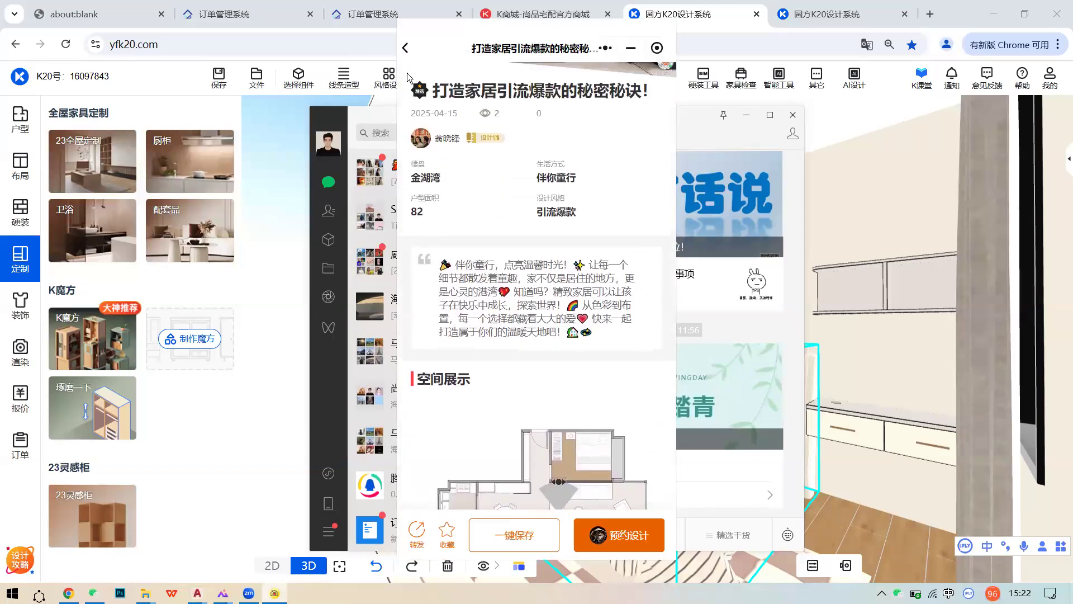
{"action": "left_click", "coordinate": [405, 48]}
- View the modern-style case's enlarged floor plan, then close the viewer and mini program
{"action": "scroll", "coordinate": [518, 313], "scroll_direction": "down", "scroll_amount": 5}
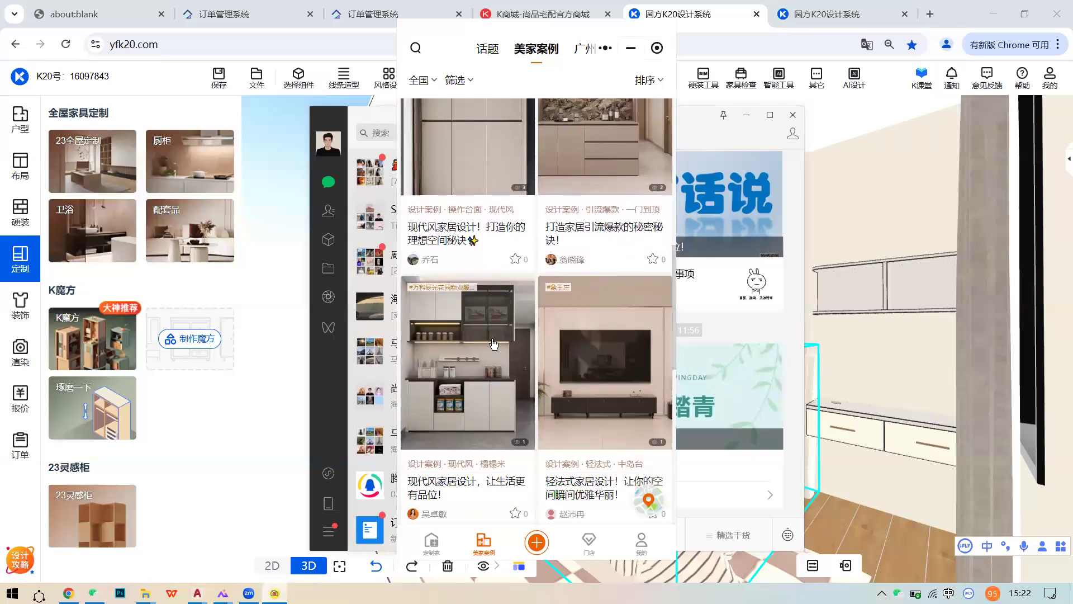
{"action": "left_click", "coordinate": [531, 332]}
{"action": "scroll", "coordinate": [619, 330], "scroll_direction": "down", "scroll_amount": 6}
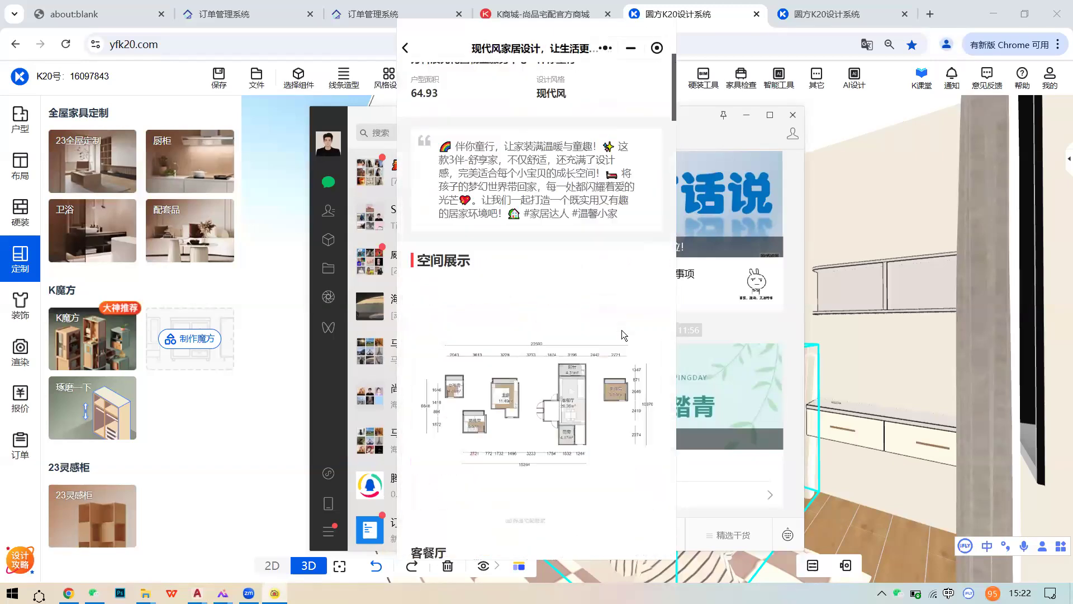
{"action": "left_click", "coordinate": [623, 258]}
{"action": "scroll", "coordinate": [451, 364], "scroll_direction": "up", "scroll_amount": 4}
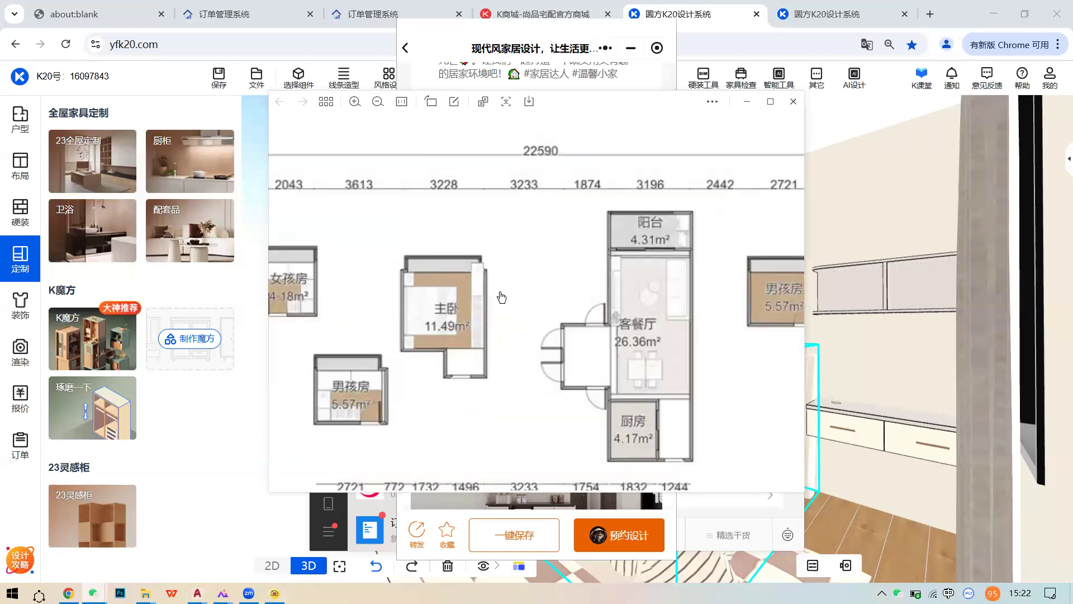
{"action": "scroll", "coordinate": [450, 364], "scroll_direction": "down", "scroll_amount": 4}
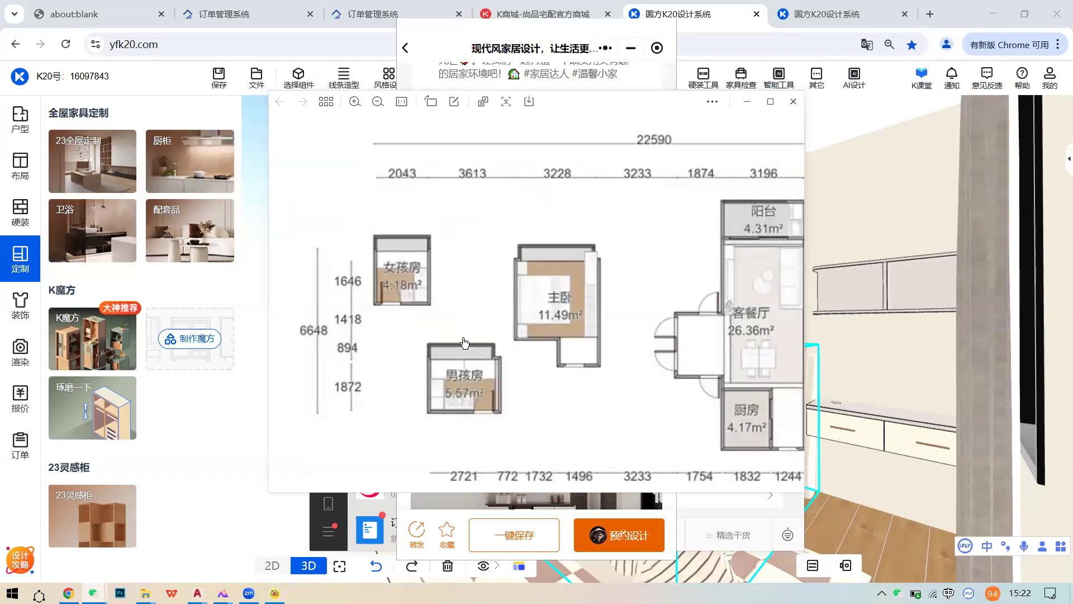
{"action": "left_click", "coordinate": [795, 104]}
{"action": "scroll", "coordinate": [414, 193], "scroll_direction": "up", "scroll_amount": 1}
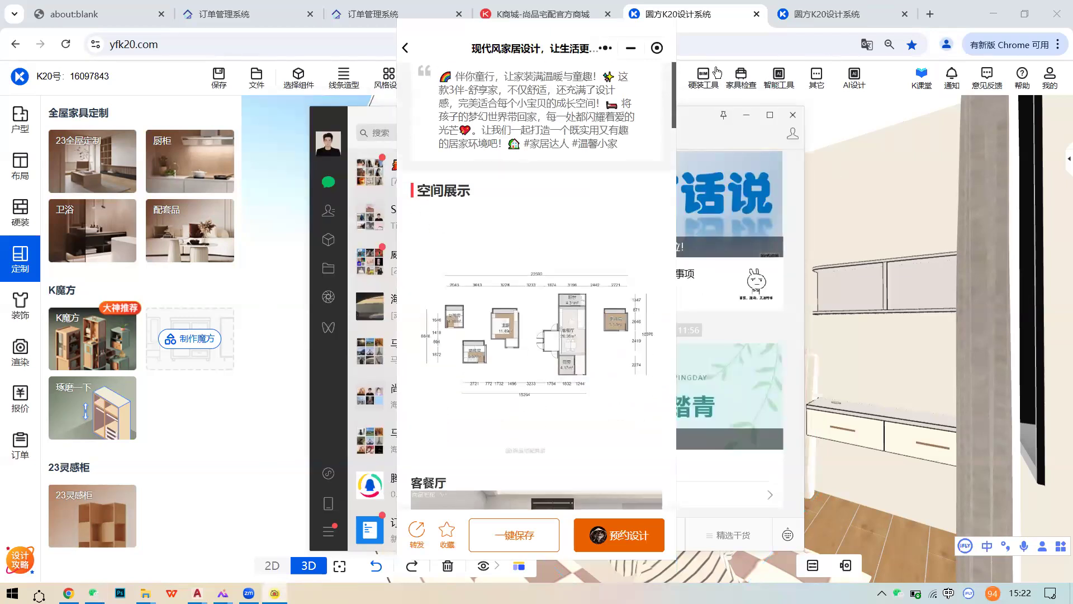
{"action": "left_click", "coordinate": [657, 48]}
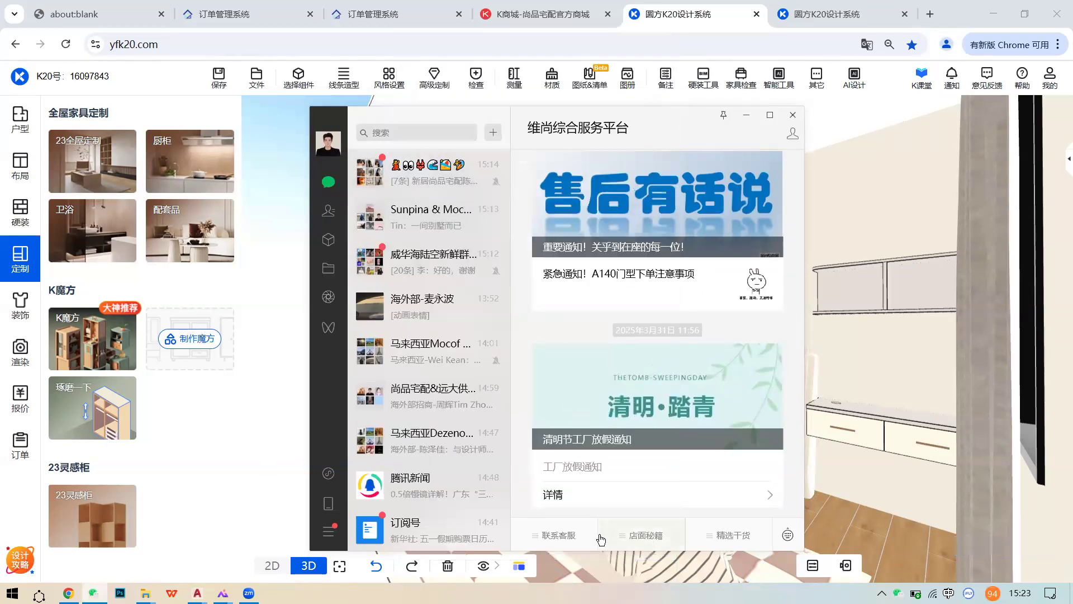
- Relaunch the 美家 mini-program and filter 美家案例 to 儿童房
{"action": "left_click", "coordinate": [740, 536]}
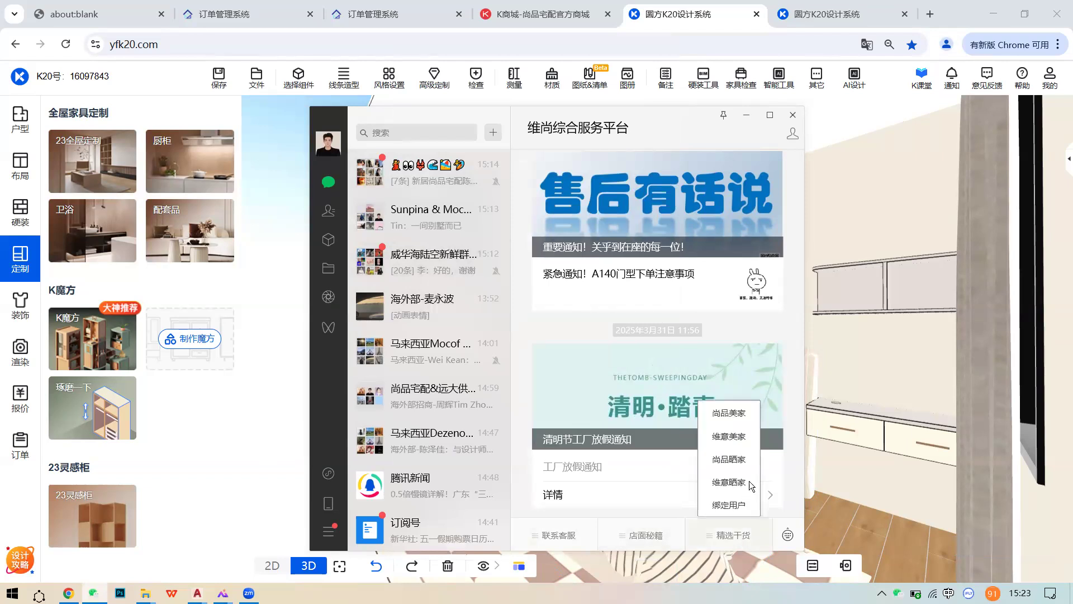
{"action": "left_click", "coordinate": [738, 471]}
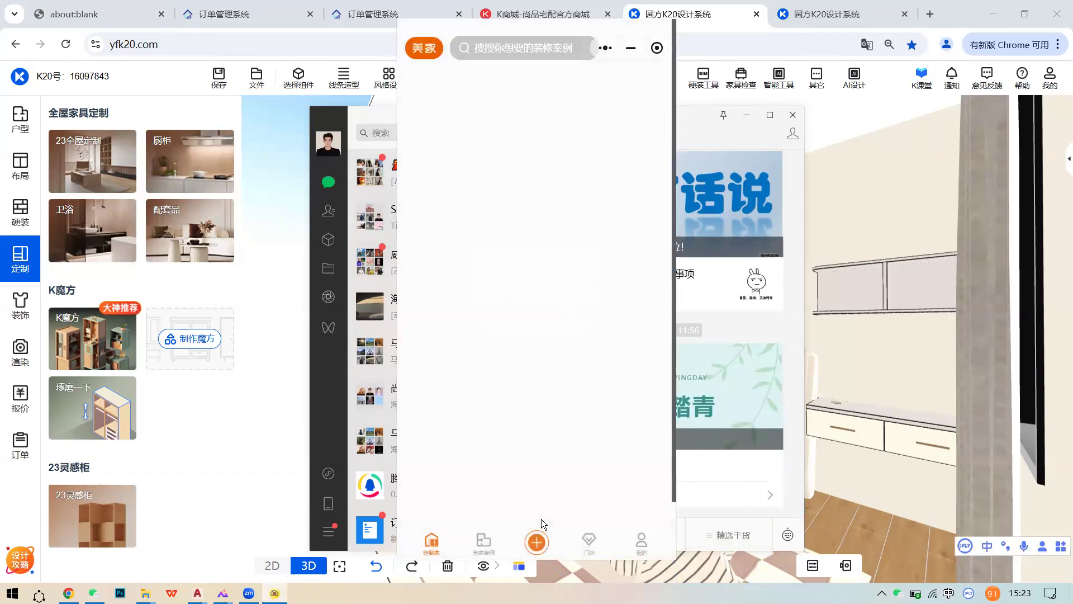
{"action": "left_click", "coordinate": [501, 512]}
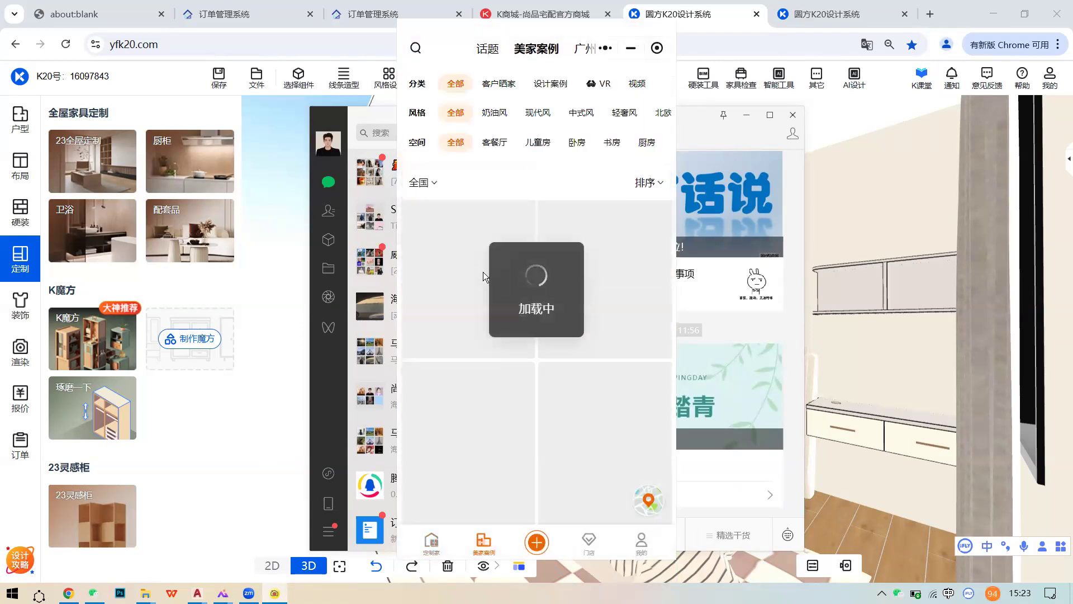
{"action": "left_click", "coordinate": [537, 142]}
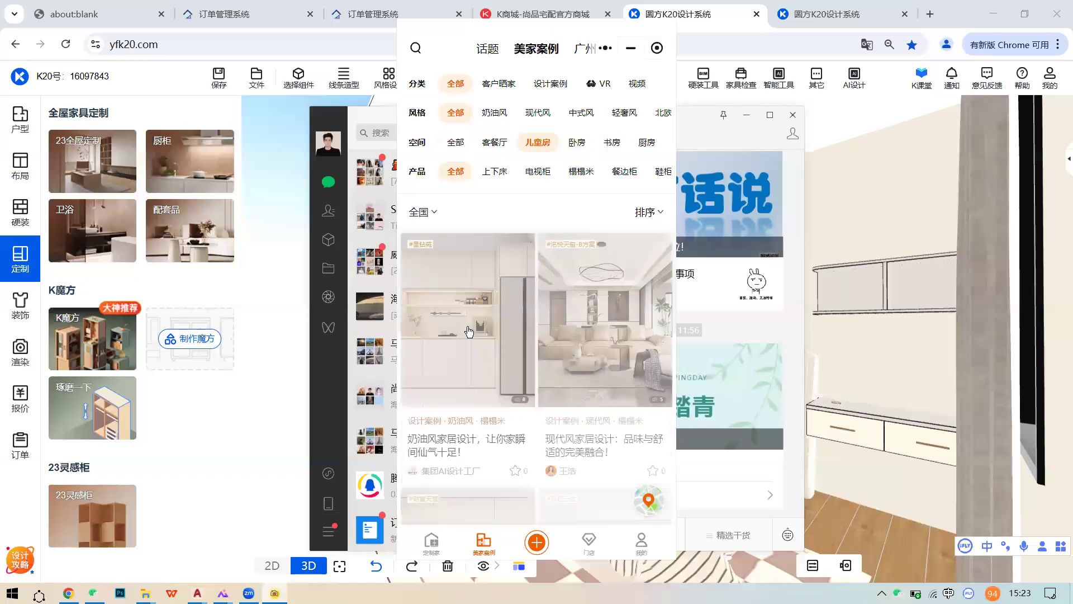
- Open the 奶油风家居设计 case and enlarge its 空间展示 floor plan
{"action": "left_click", "coordinate": [571, 322]}
{"action": "scroll", "coordinate": [574, 320], "scroll_direction": "down", "scroll_amount": 5}
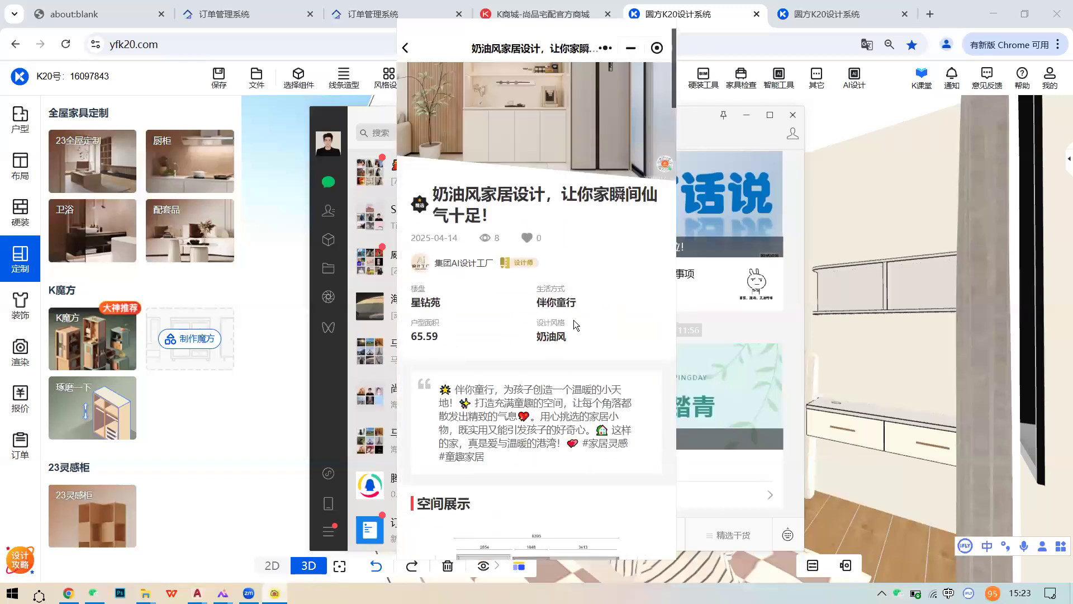
{"action": "scroll", "coordinate": [574, 321], "scroll_direction": "down", "scroll_amount": 15}
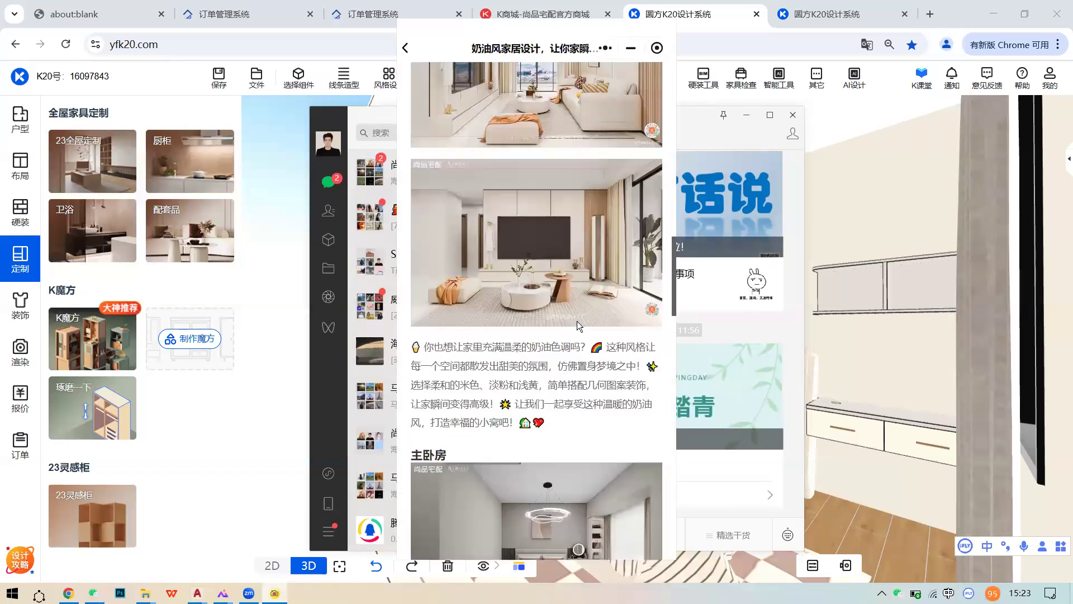
{"action": "scroll", "coordinate": [575, 315], "scroll_direction": "up", "scroll_amount": 10}
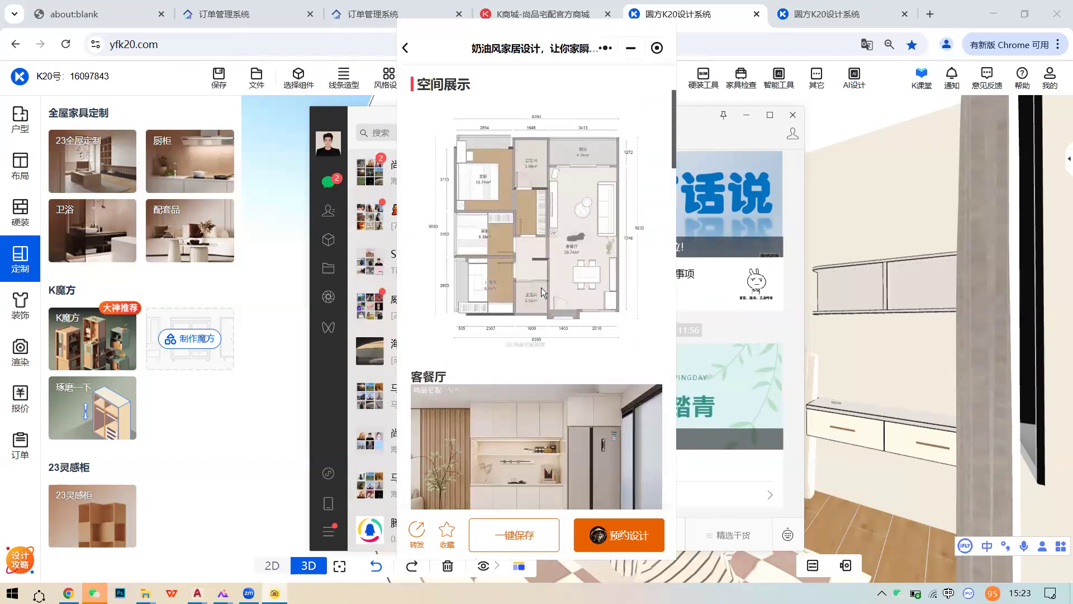
{"action": "left_click", "coordinate": [582, 272]}
- Pan and zoom the plan to show the top dimensions and 12.74m² master bedroom
{"action": "scroll", "coordinate": [527, 297], "scroll_direction": "up", "scroll_amount": 3}
{"action": "left_click_drag", "start_coordinate": [535, 324], "coordinate": [641, 252]}
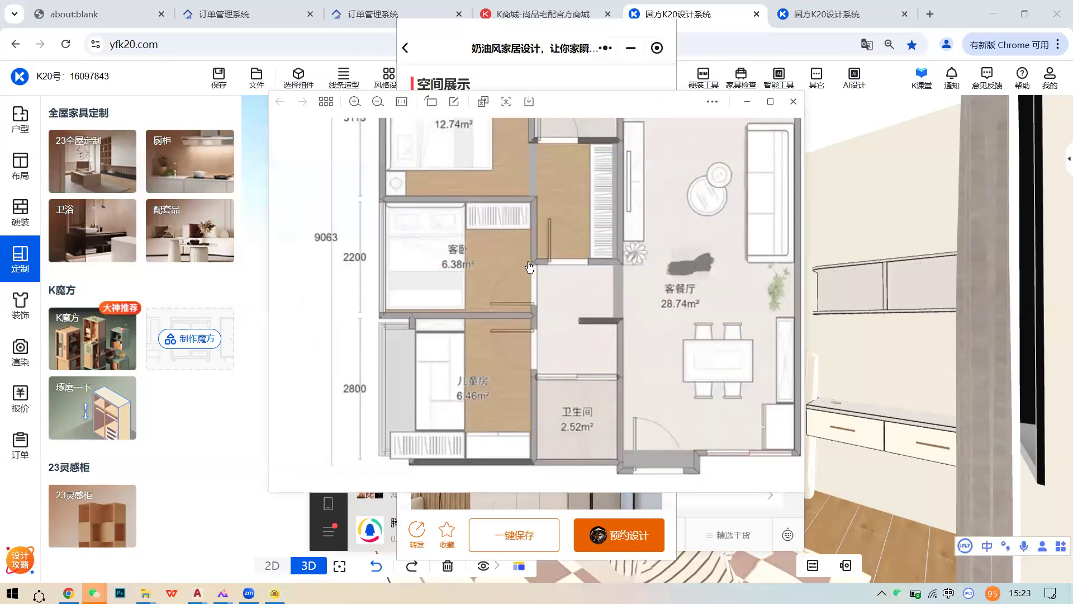
{"action": "left_click_drag", "start_coordinate": [527, 262], "coordinate": [525, 374]}
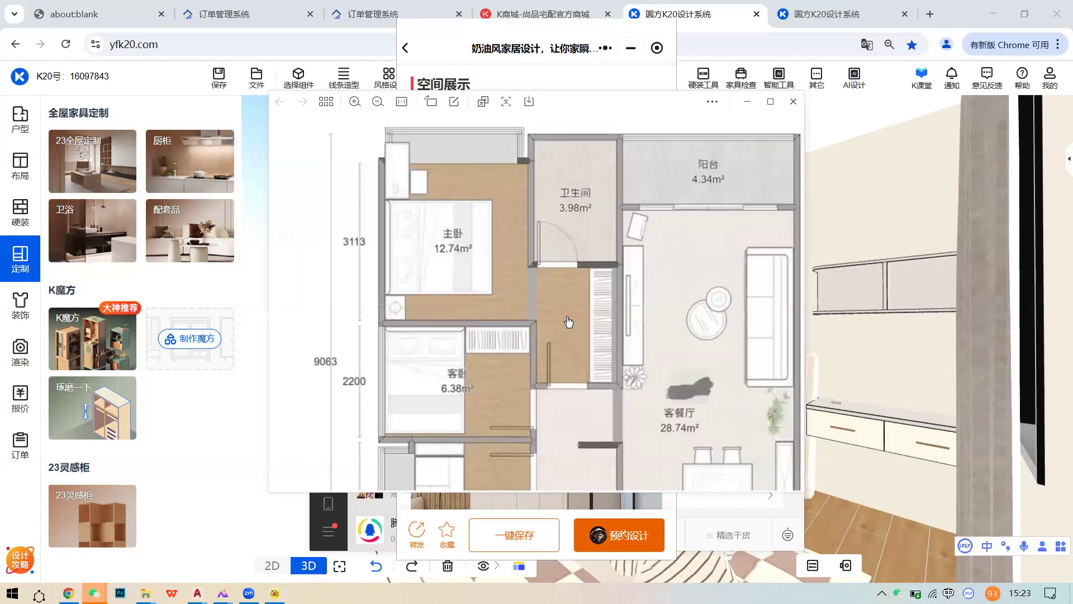
{"action": "left_click_drag", "start_coordinate": [643, 308], "coordinate": [645, 289]}
{"action": "scroll", "coordinate": [644, 289], "scroll_direction": "down", "scroll_amount": 2}
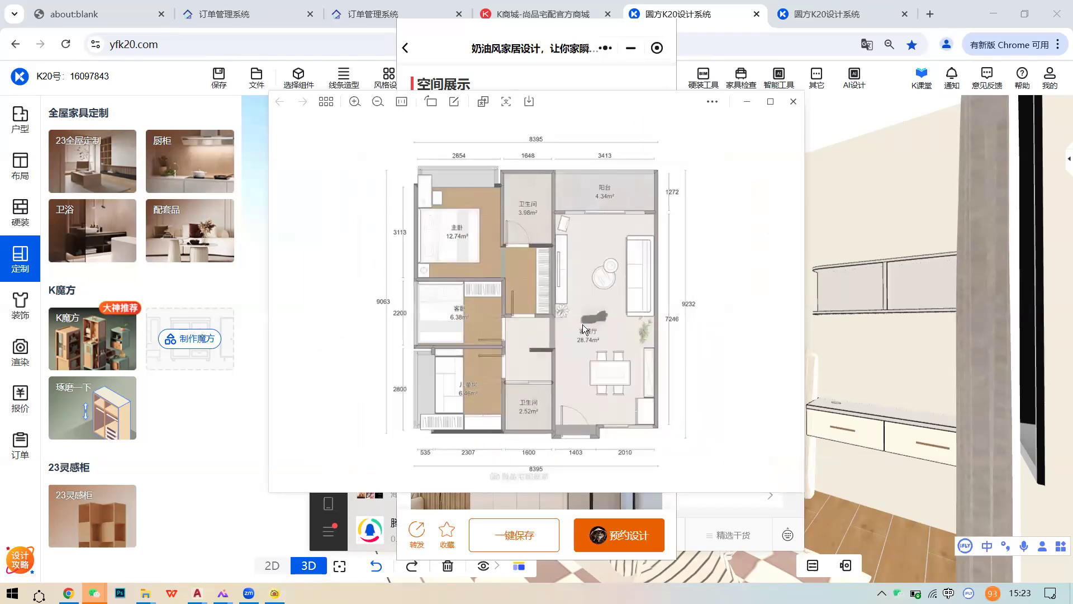
{"action": "scroll", "coordinate": [489, 226], "scroll_direction": "up", "scroll_amount": 2}
{"action": "left_click_drag", "start_coordinate": [559, 259], "coordinate": [567, 306]}
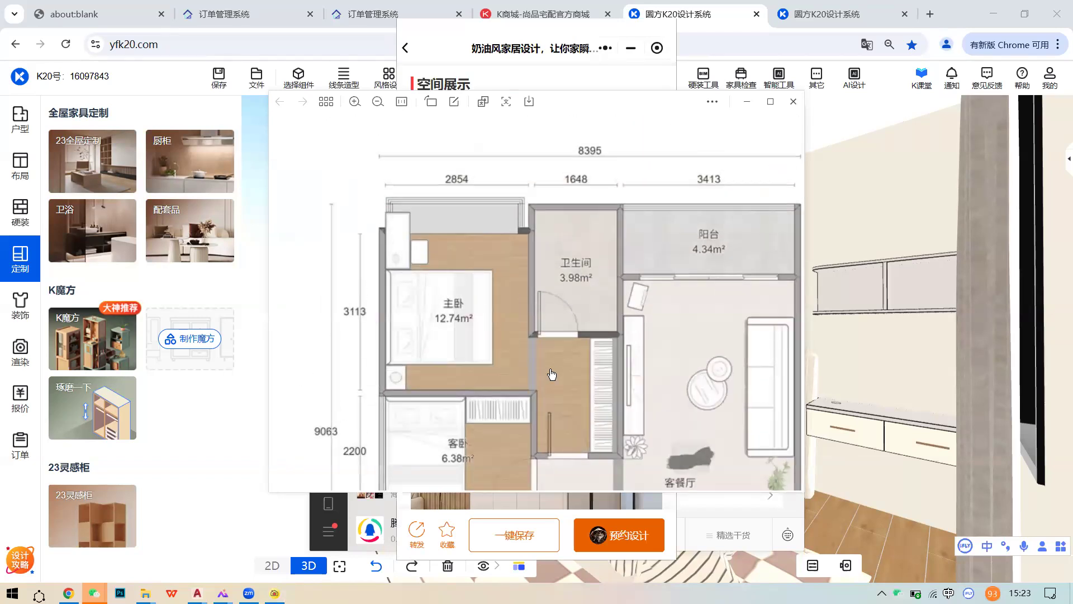
{"action": "scroll", "coordinate": [552, 374], "scroll_direction": "down", "scroll_amount": 2}
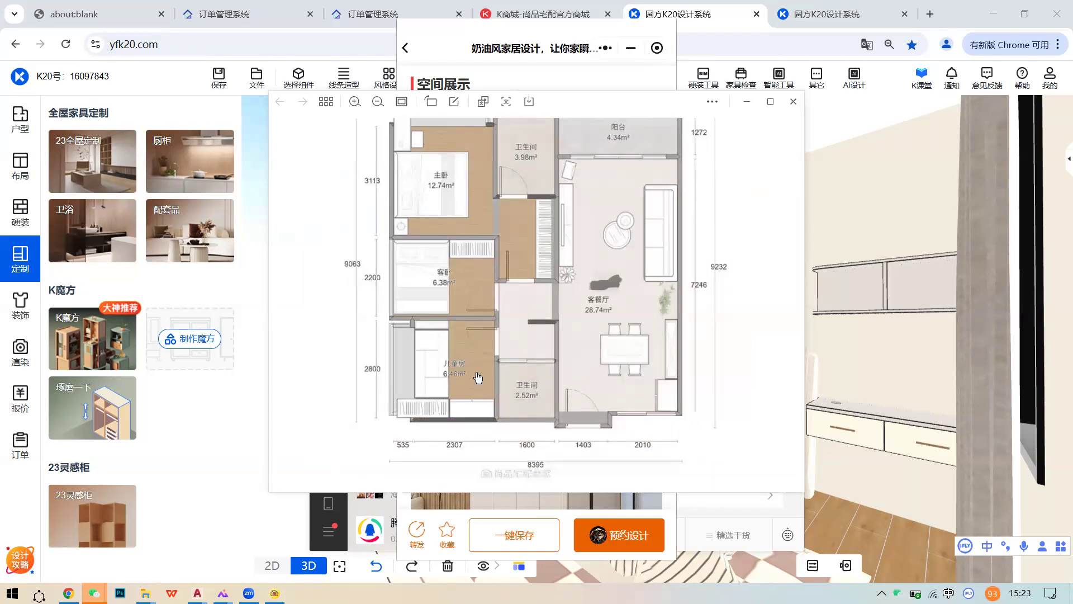
{"action": "scroll", "coordinate": [478, 378], "scroll_direction": "up", "scroll_amount": 2}
{"action": "left_click_drag", "start_coordinate": [438, 276], "coordinate": [442, 324]}
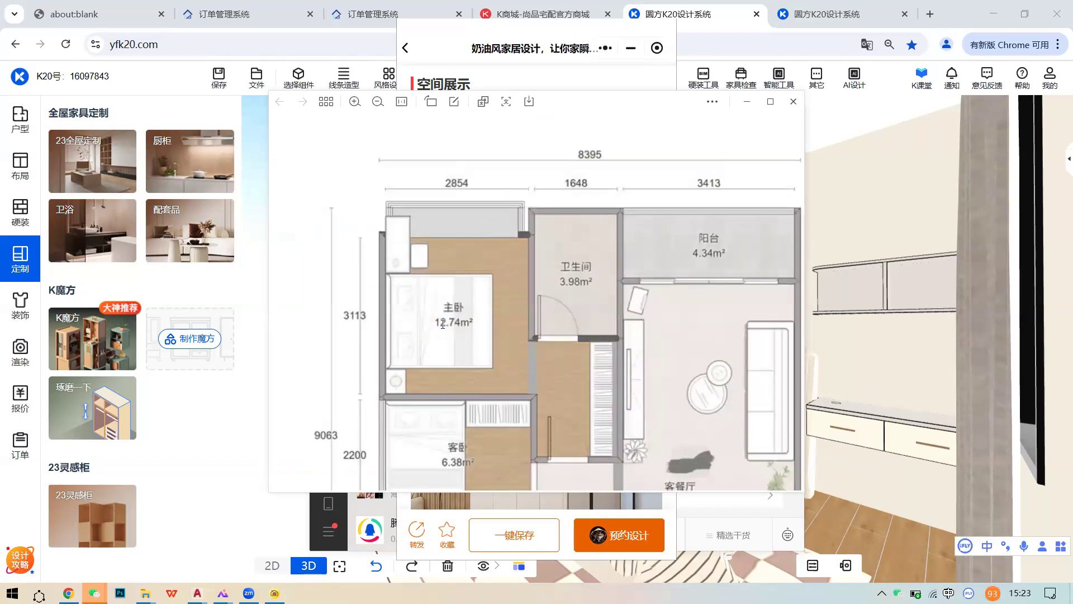
{"action": "scroll", "coordinate": [443, 324], "scroll_direction": "up", "scroll_amount": 1}
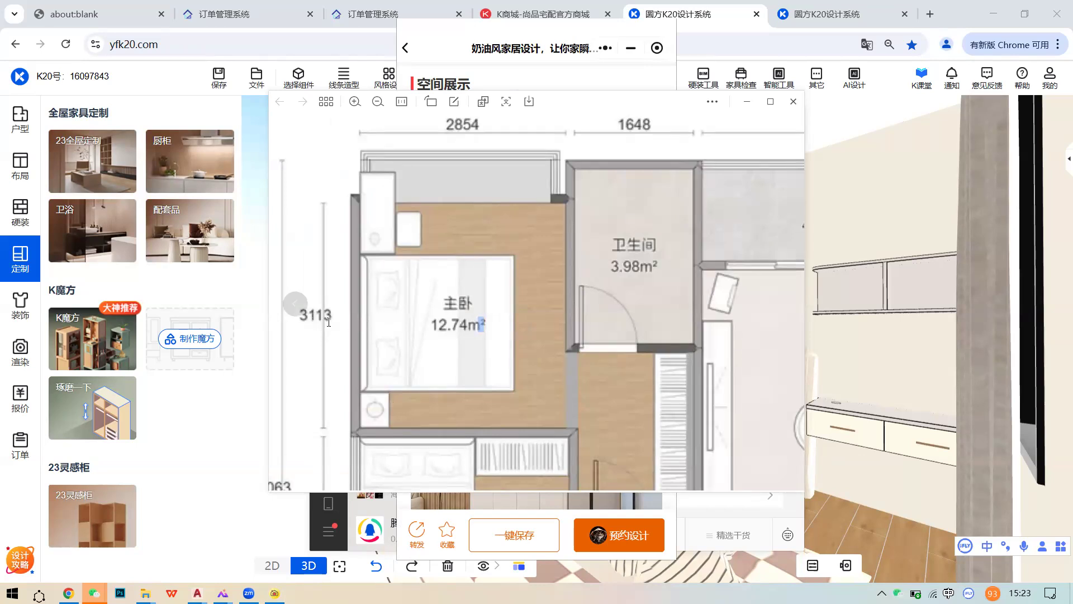
{"action": "scroll", "coordinate": [327, 322], "scroll_direction": "down", "scroll_amount": 1}
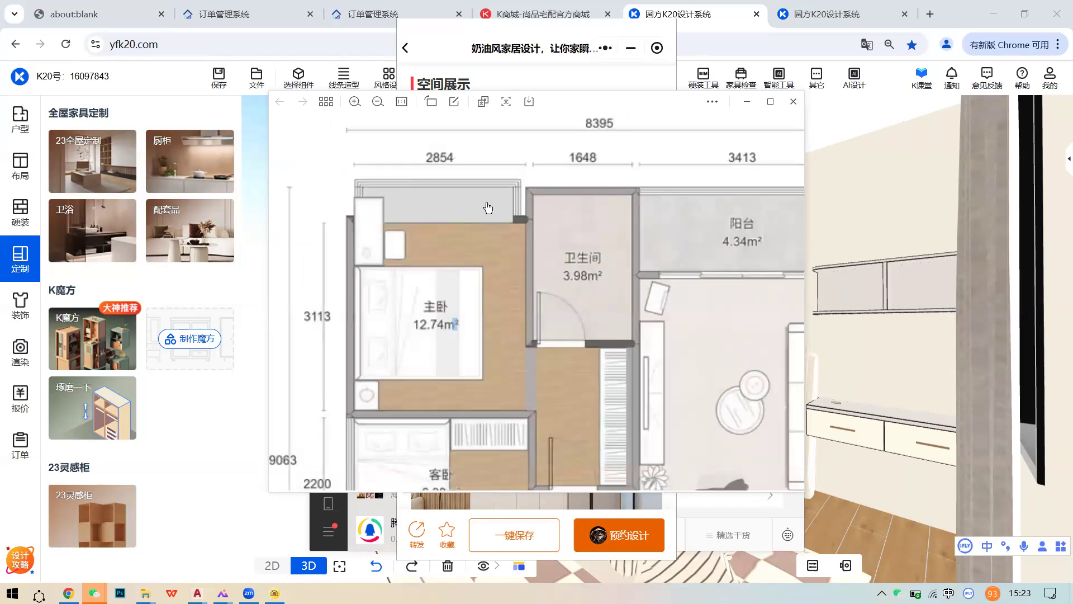
- Take an alt+A screenshot framing the master bedroom area
{"action": "key", "text": "alt+a"}
{"action": "mouse_move", "coordinate": [533, 377]}
{"action": "left_mouse_down"}
{"action": "mouse_move", "coordinate": [562, 410]}
{"action": "mouse_move", "coordinate": [547, 416]}
{"action": "left_mouse_up"}
{"action": "left_click", "coordinate": [516, 433]}
- Start a new alt+A capture and adjust the box around the master bedroom
{"action": "key", "text": "alt+a"}
{"action": "left_click_drag", "start_coordinate": [291, 165], "coordinate": [545, 416]}
{"action": "left_click_drag", "start_coordinate": [543, 375], "coordinate": [541, 356]}
{"action": "left_click_drag", "start_coordinate": [543, 399], "coordinate": [535, 421]}
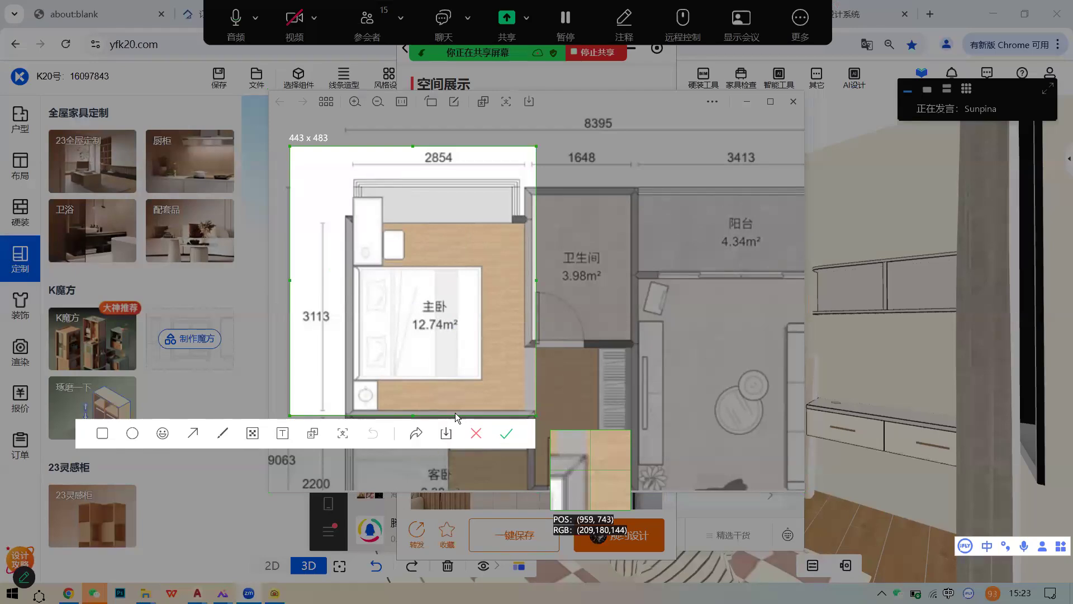
- Save the capture as a PNG on the desktop and hide WeChat
{"action": "key", "text": "ctrl+s"}
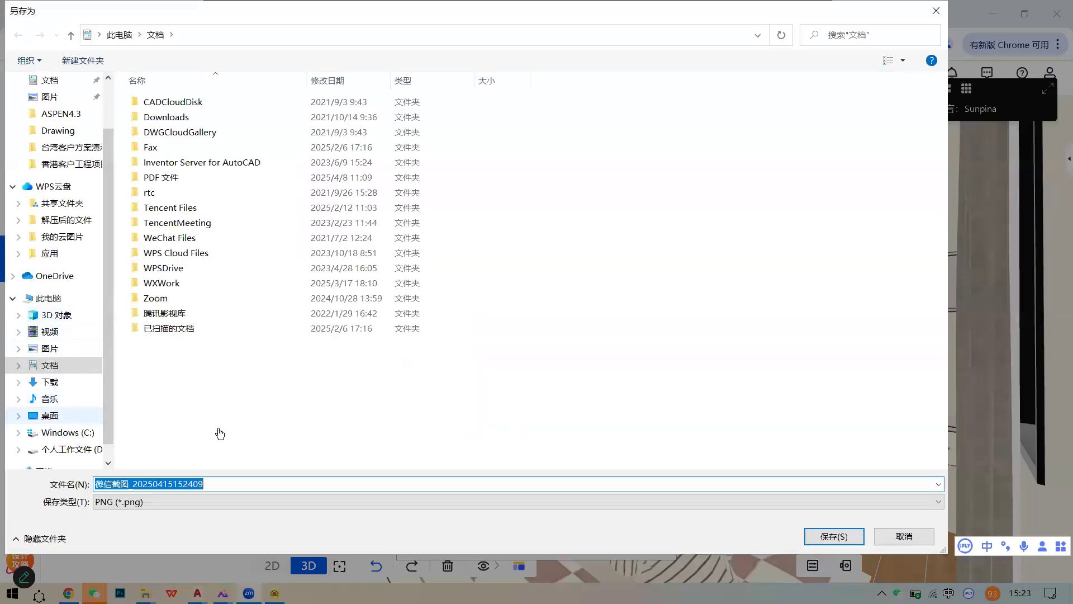
{"action": "left_click", "coordinate": [50, 416]}
{"action": "left_click", "coordinate": [834, 535]}
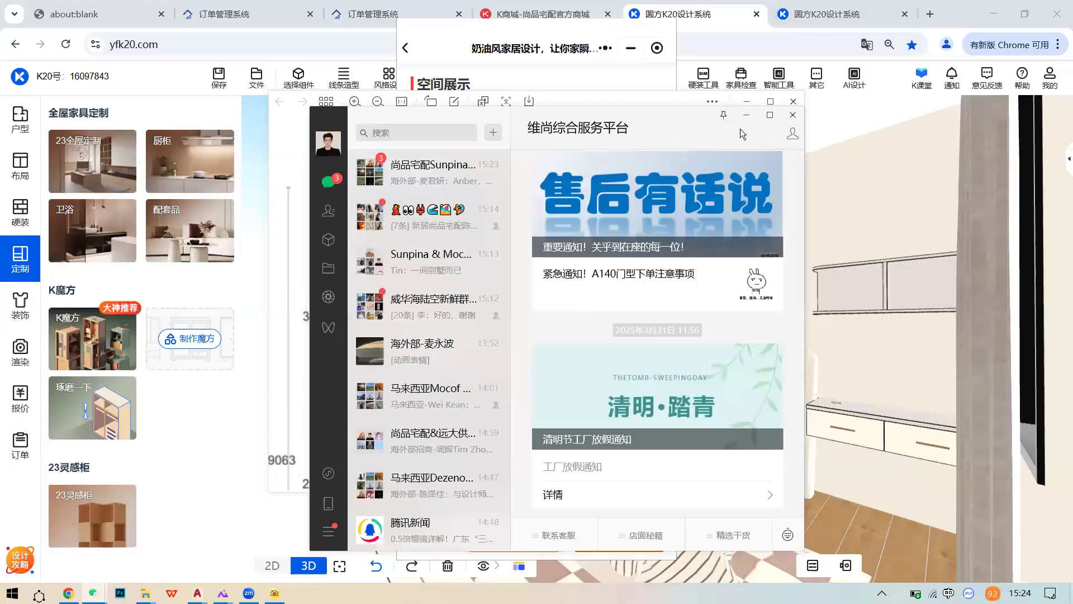
{"action": "left_click_drag", "start_coordinate": [740, 128], "coordinate": [790, 129]}
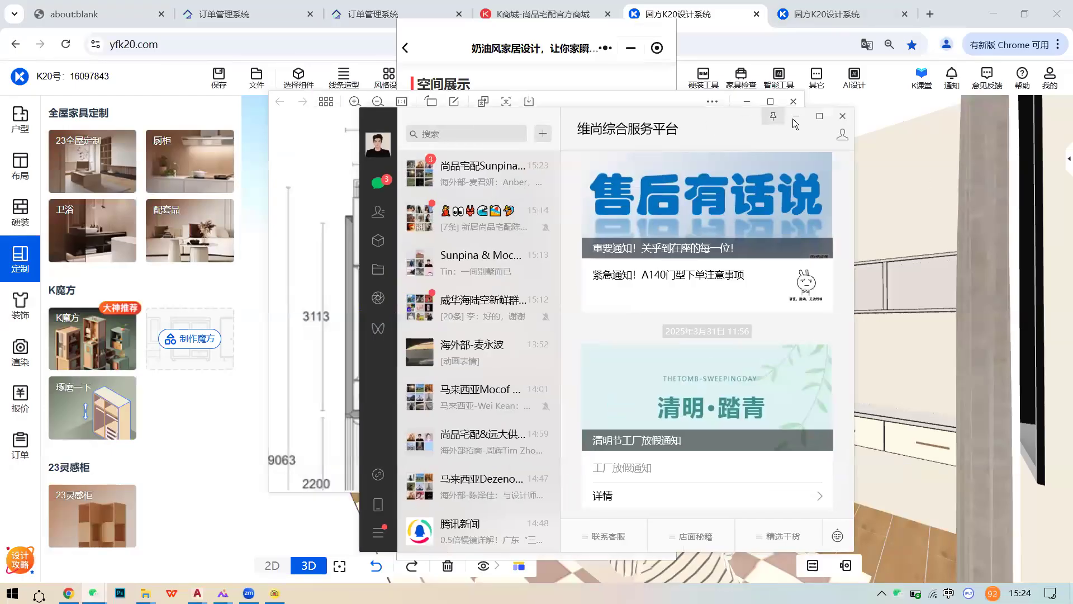
{"action": "left_click", "coordinate": [796, 116]}
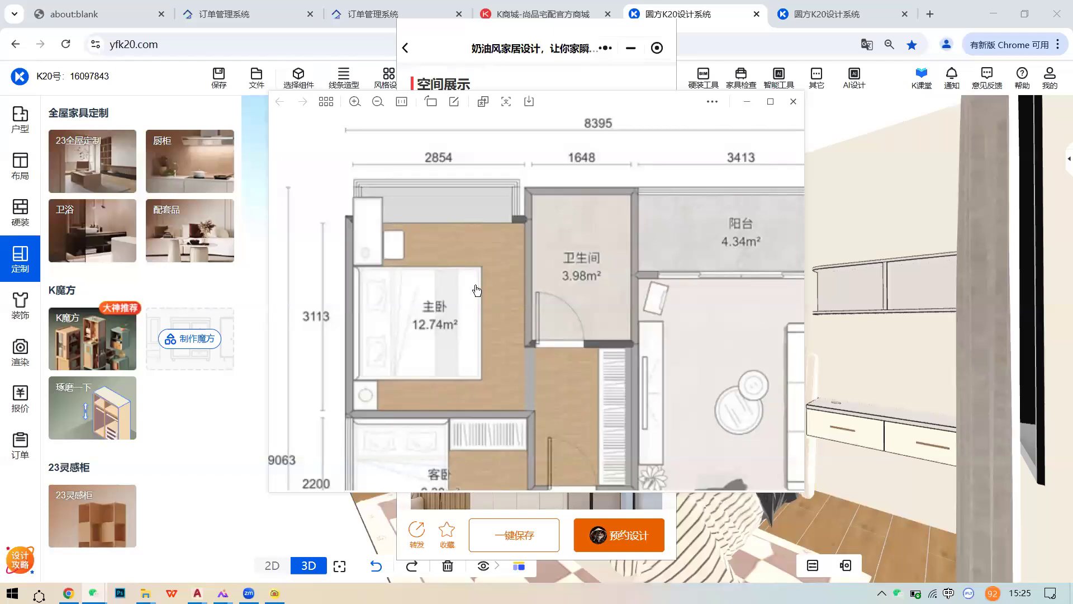
- Capture the master bedroom area with a red arrow annotation, then minimize the image viewer
{"action": "key", "text": "alt+a"}
{"action": "left_click_drag", "start_coordinate": [288, 120], "coordinate": [547, 430]}
{"action": "left_click", "coordinate": [204, 447]}
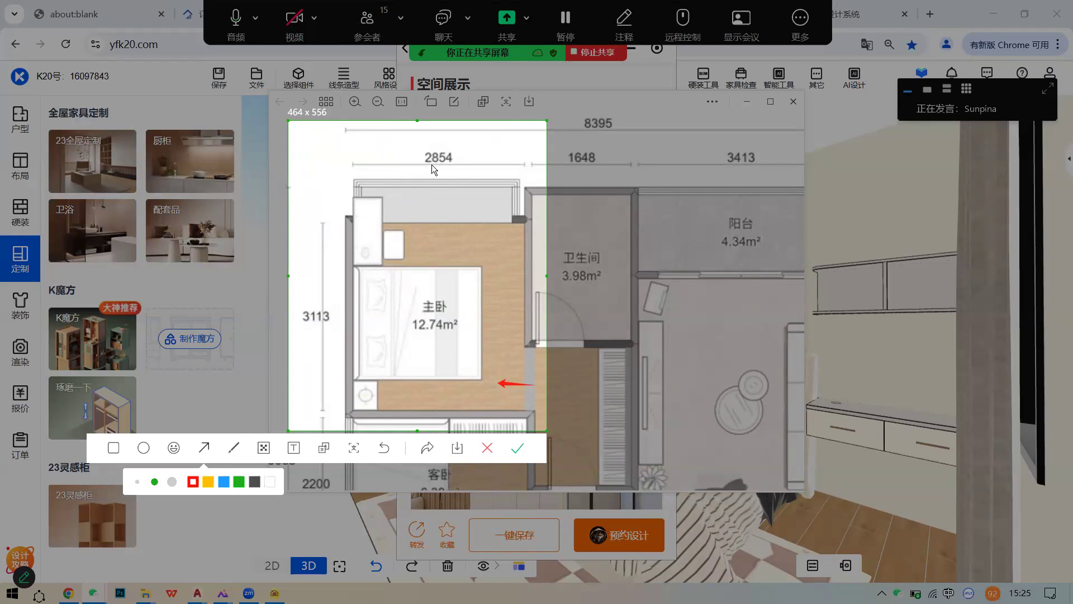
{"action": "left_click", "coordinate": [519, 446]}
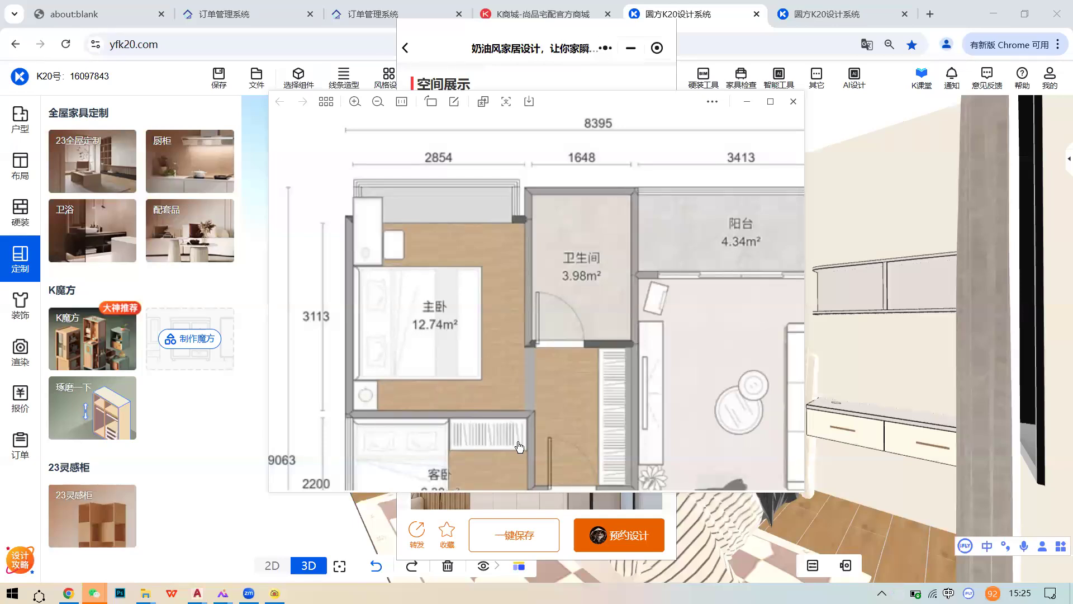
{"action": "left_click", "coordinate": [749, 101]}
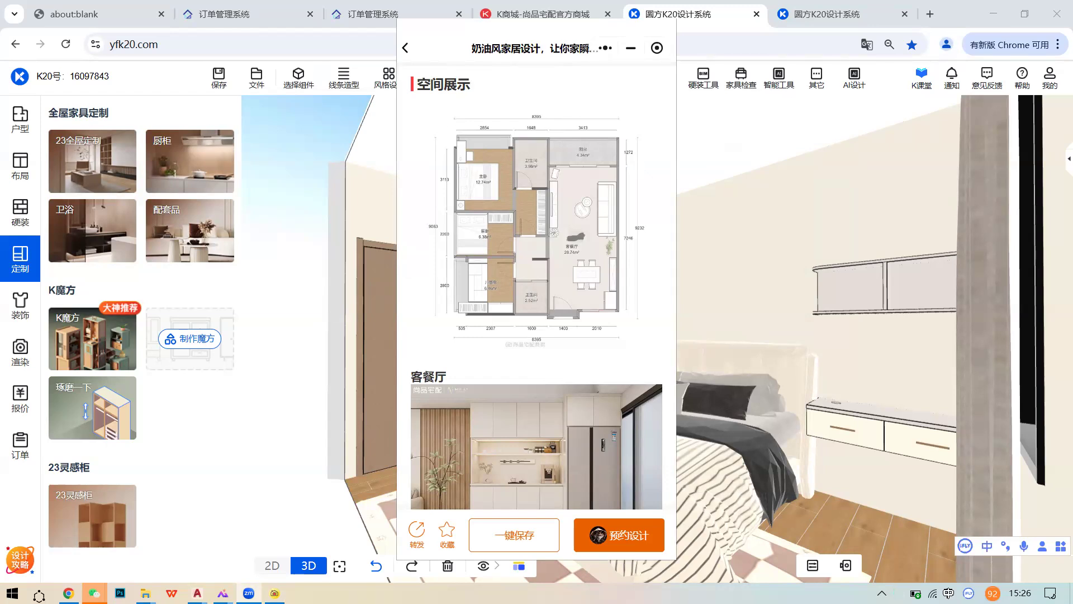
- Bring the cream-style design article mini-program window back to the front
{"action": "mouse_move", "coordinate": [275, 592]}
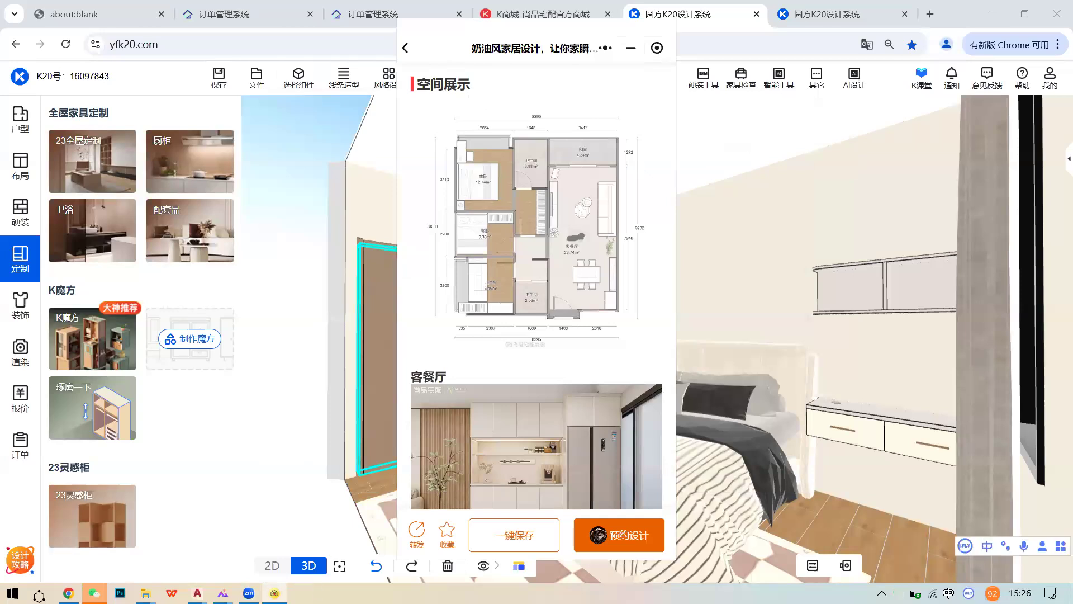
{"action": "left_click", "coordinate": [277, 513]}
- Open the whole-flat floor plan image and maximize it to full screen
{"action": "left_click", "coordinate": [530, 253]}
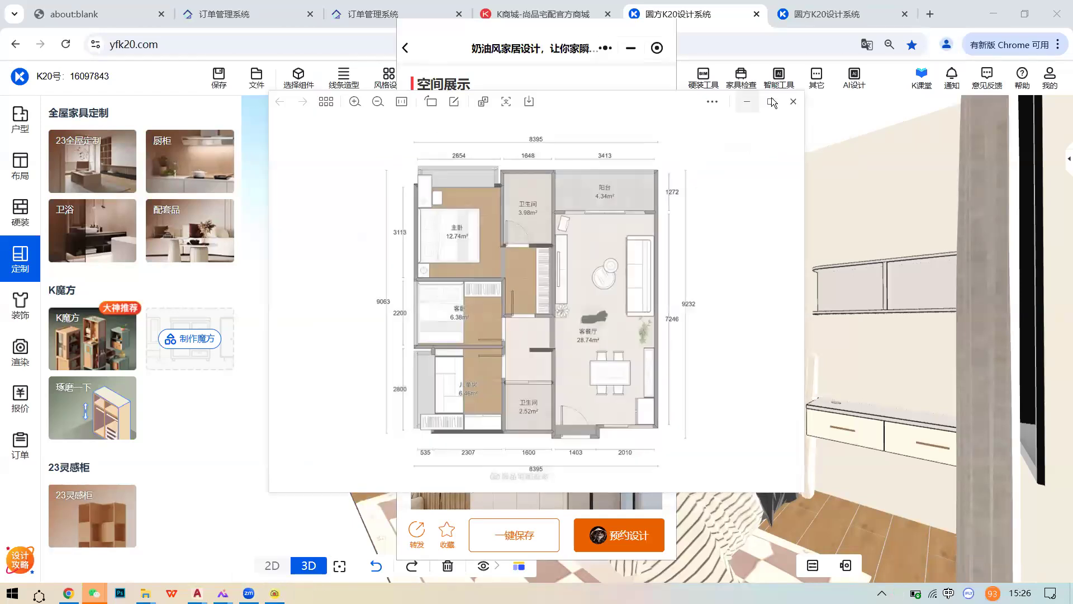
{"action": "left_click", "coordinate": [771, 99]}
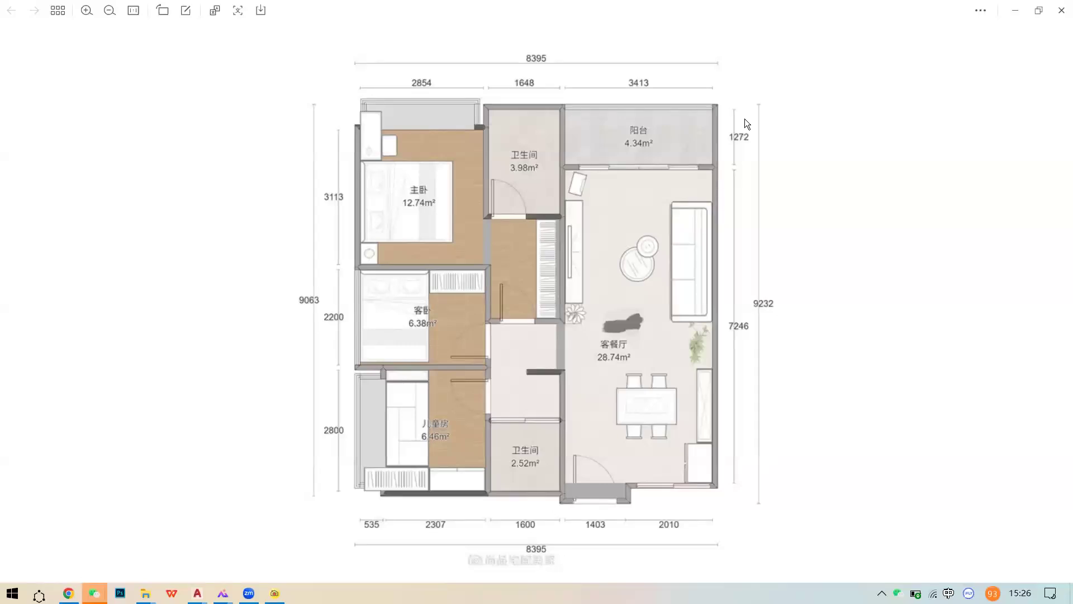
{"action": "scroll", "coordinate": [665, 270], "scroll_direction": "down", "scroll_amount": 1}
{"action": "scroll", "coordinate": [642, 269], "scroll_direction": "up", "scroll_amount": 1}
{"action": "scroll", "coordinate": [642, 270], "scroll_direction": "down", "scroll_amount": 1}
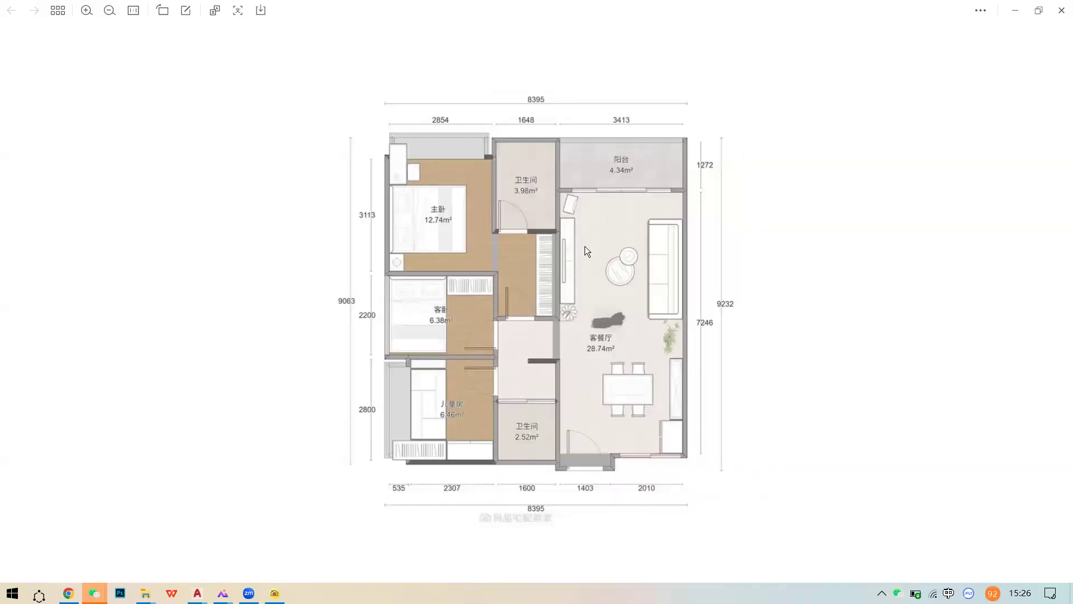
- Capture the entire floor plan with alt+A and save it as a PNG on the desktop
{"action": "key", "text": "alt+a"}
{"action": "left_click_drag", "start_coordinate": [315, 78], "coordinate": [740, 511]}
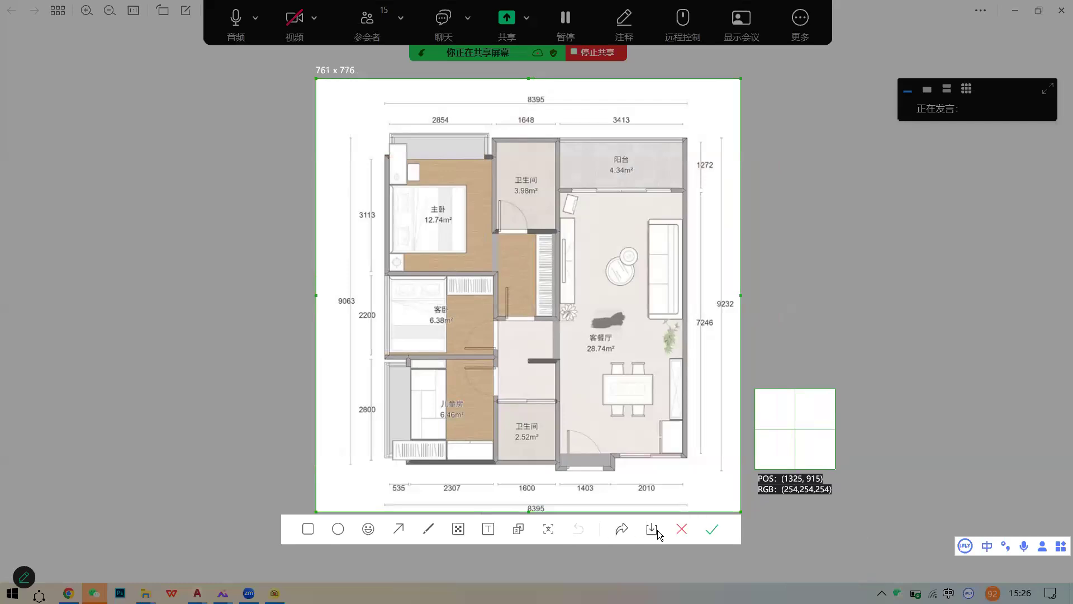
{"action": "left_click", "coordinate": [656, 531]}
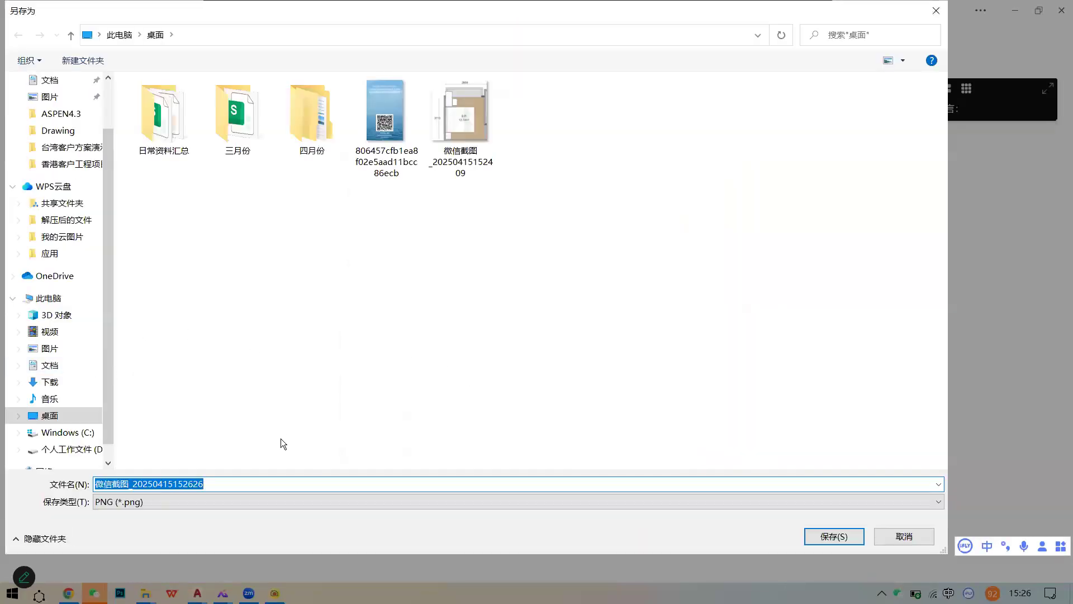
{"action": "left_click", "coordinate": [828, 537]}
{"action": "scroll", "coordinate": [476, 229], "scroll_direction": "up", "scroll_amount": 4}
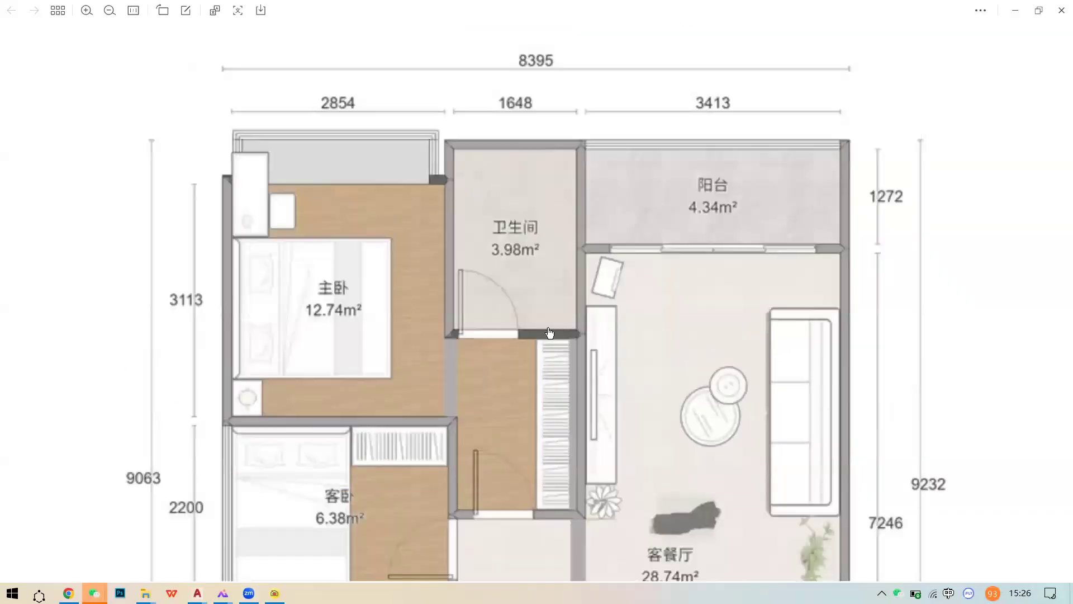
{"action": "left_click_drag", "start_coordinate": [550, 333], "coordinate": [550, 347]}
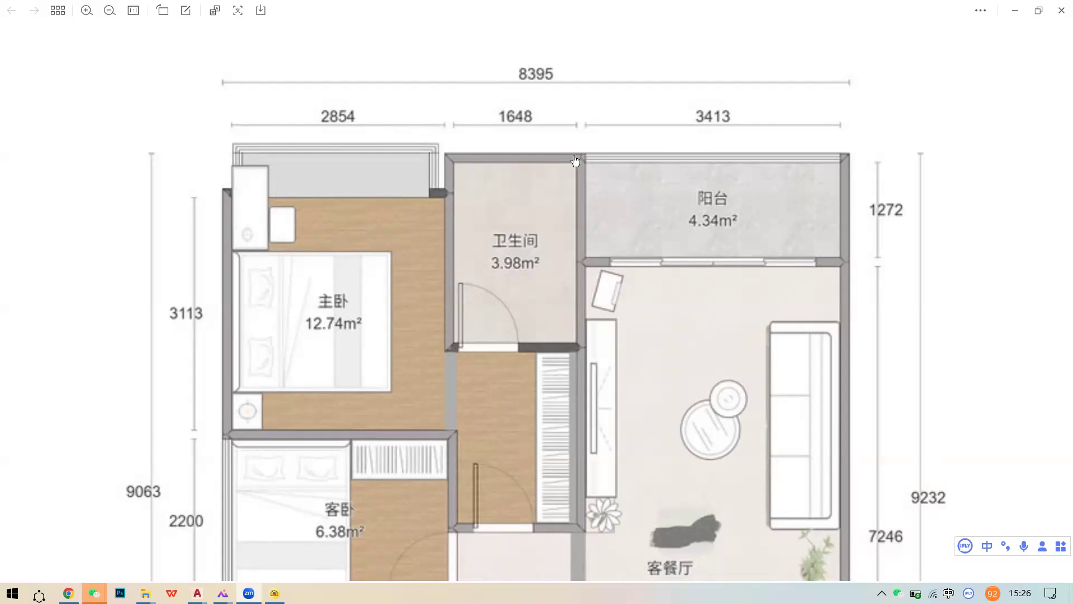
- Point to the WeChat taskbar icon to get back to the cream-style design article
{"action": "mouse_move", "coordinate": [94, 593]}
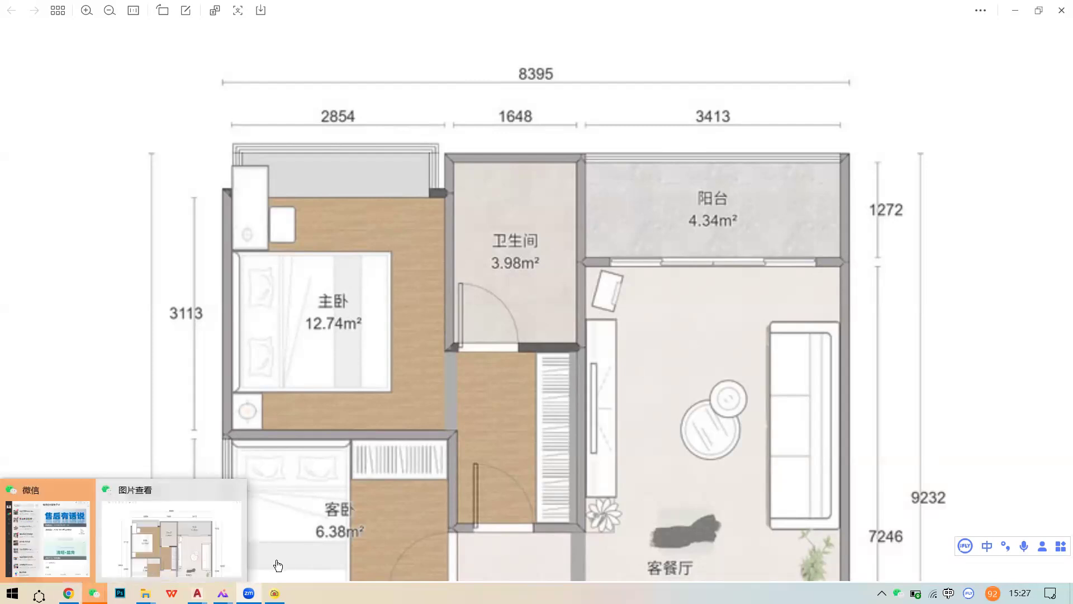
- Review the article's project details (星钻苑, 65.59, 奶油风), then minimize the article window
{"action": "left_click", "coordinate": [277, 544]}
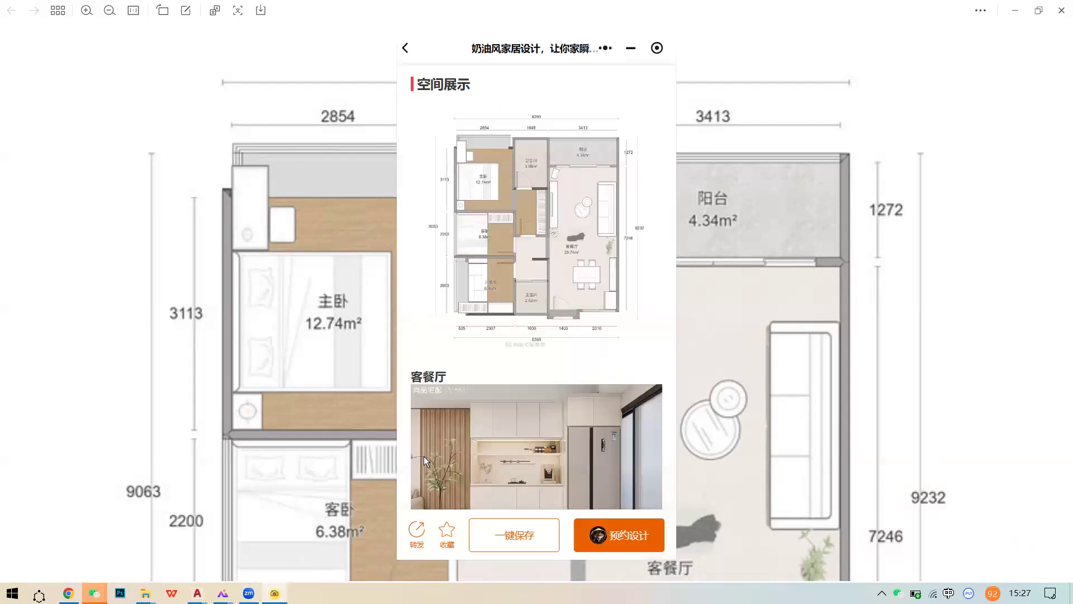
{"action": "scroll", "coordinate": [552, 395], "scroll_direction": "down", "scroll_amount": 5}
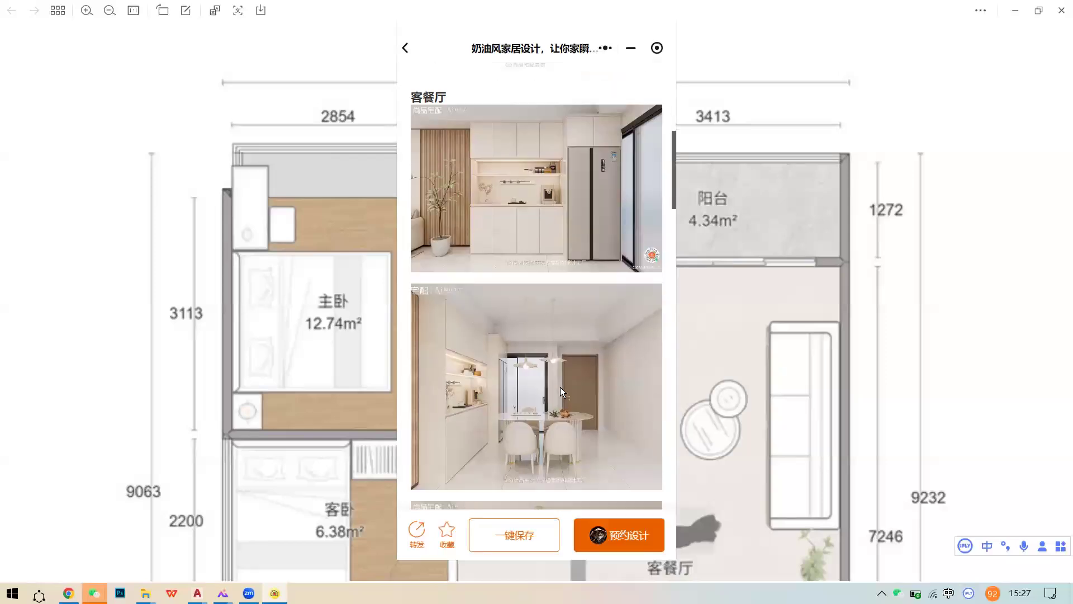
{"action": "scroll", "coordinate": [560, 385], "scroll_direction": "up", "scroll_amount": 10}
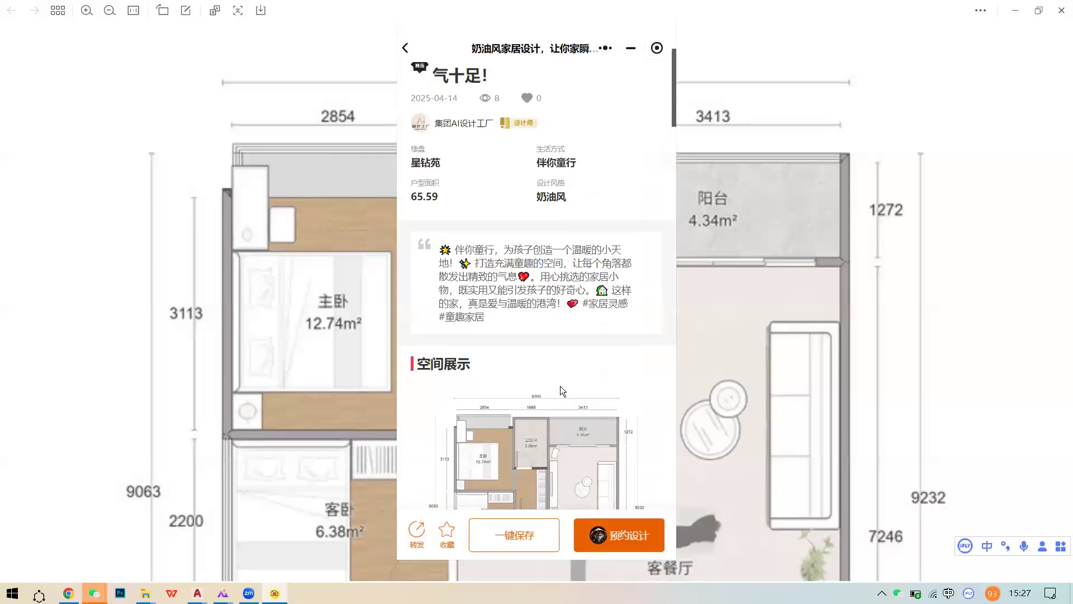
{"action": "scroll", "coordinate": [560, 386], "scroll_direction": "up", "scroll_amount": 3}
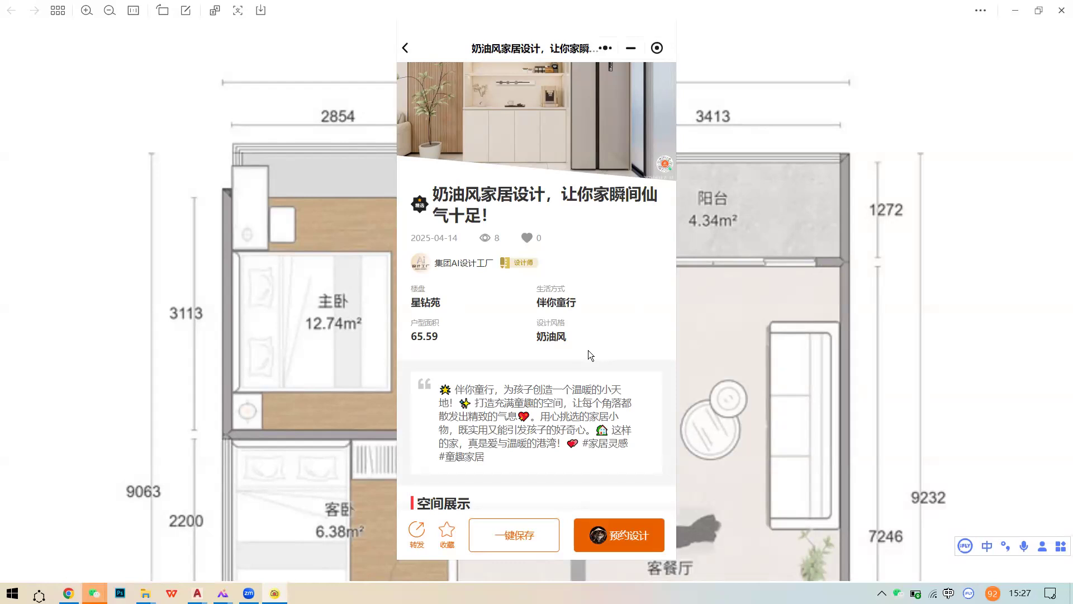
{"action": "left_click", "coordinate": [341, 224]}
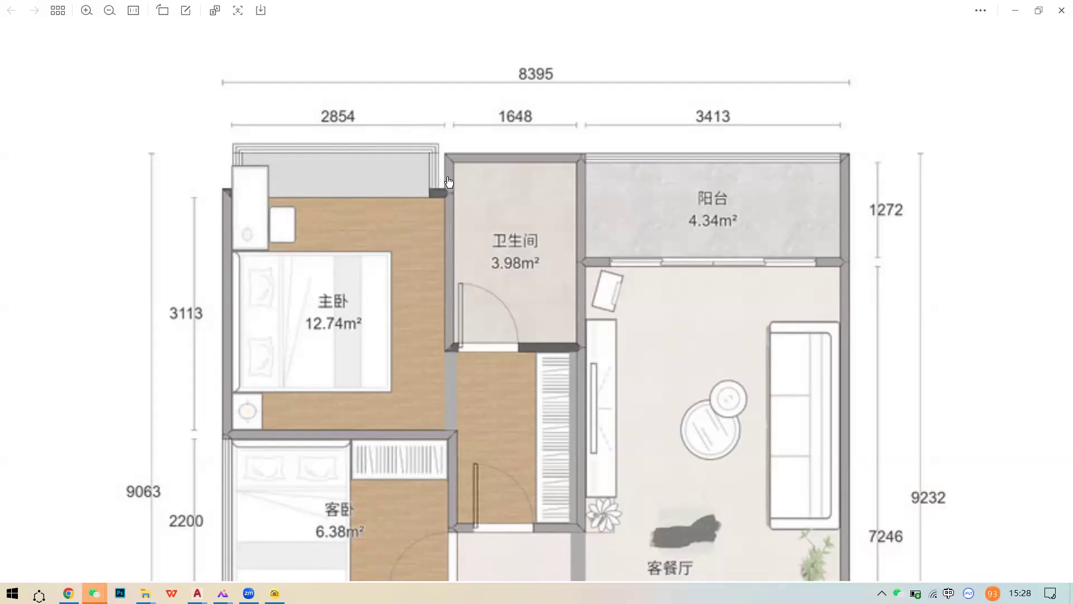
- Close the floor-plan image and article panel, then hide WeChat to reveal the bedroom 3D view
{"action": "left_click", "coordinate": [1061, 10]}
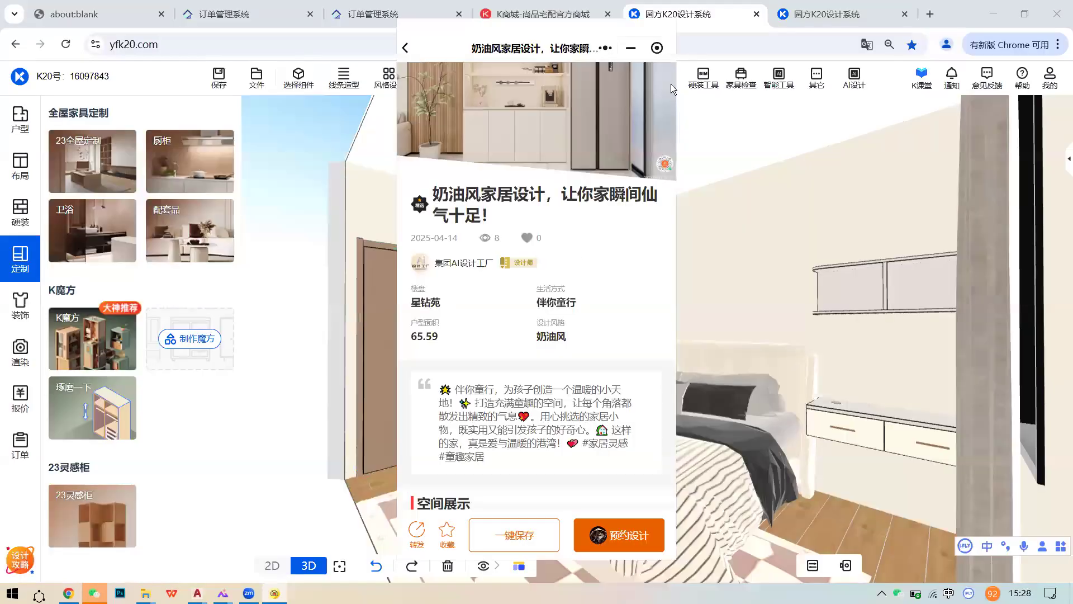
{"action": "left_click", "coordinate": [656, 48]}
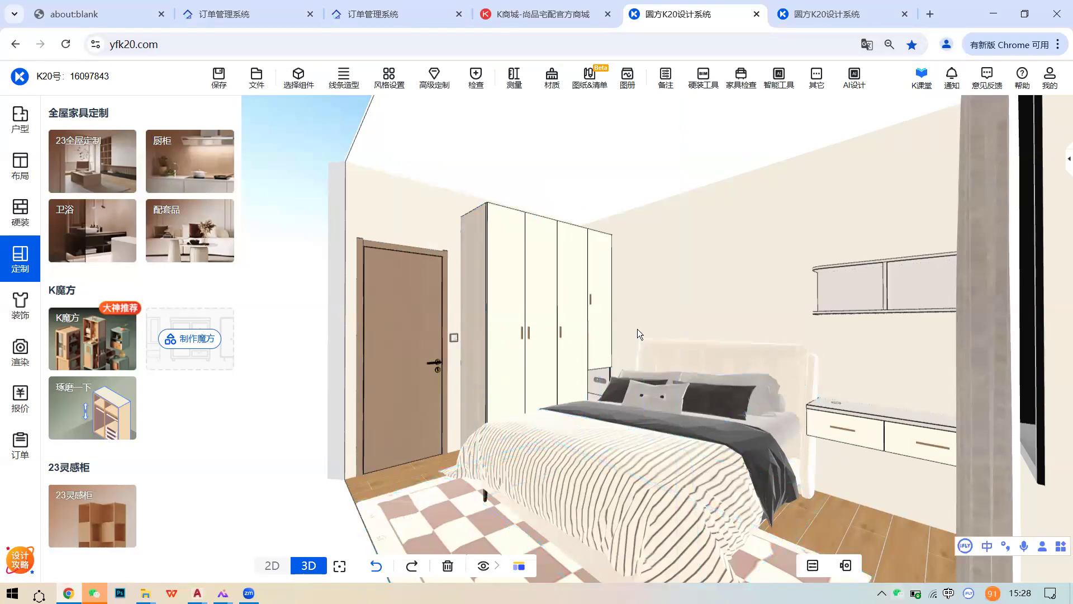
{"action": "scroll", "coordinate": [687, 329], "scroll_direction": "down", "scroll_amount": 3}
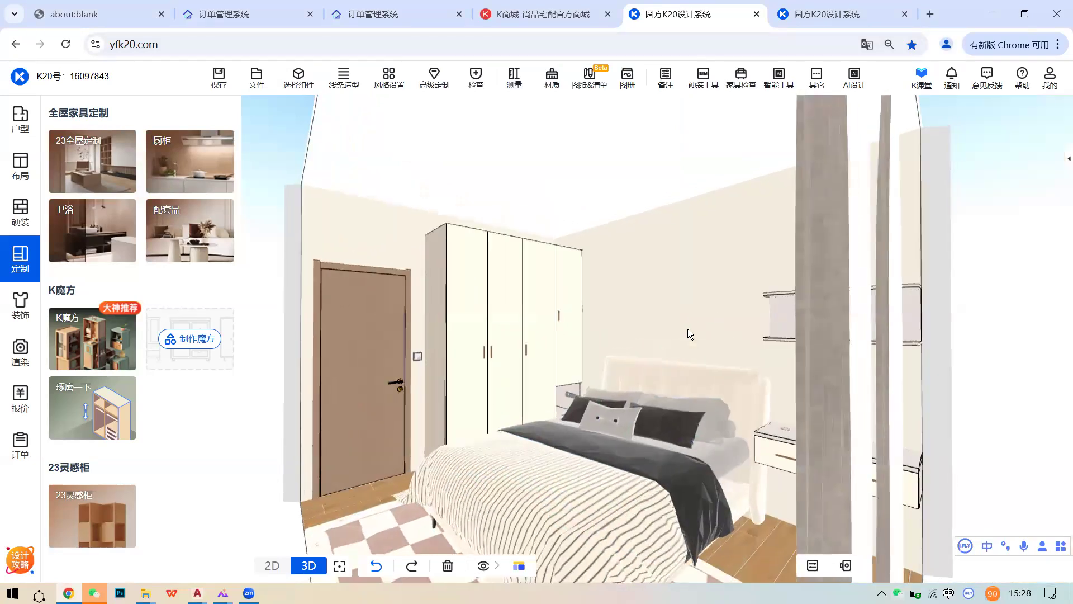
{"action": "scroll", "coordinate": [698, 325], "scroll_direction": "up", "scroll_amount": 1}
{"action": "left_click", "coordinate": [897, 593]}
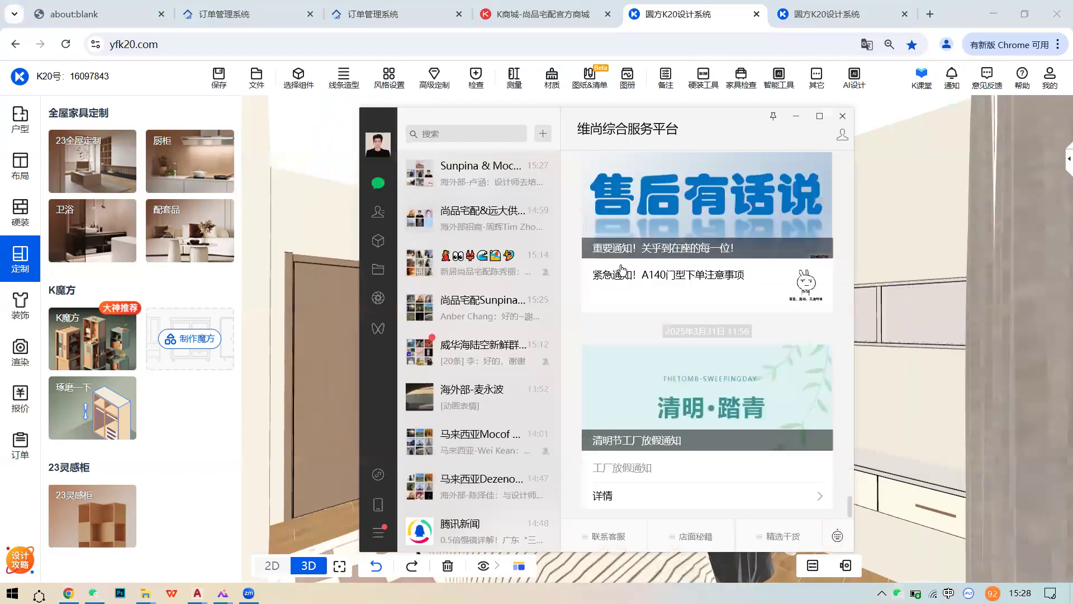
{"action": "left_click", "coordinate": [800, 116]}
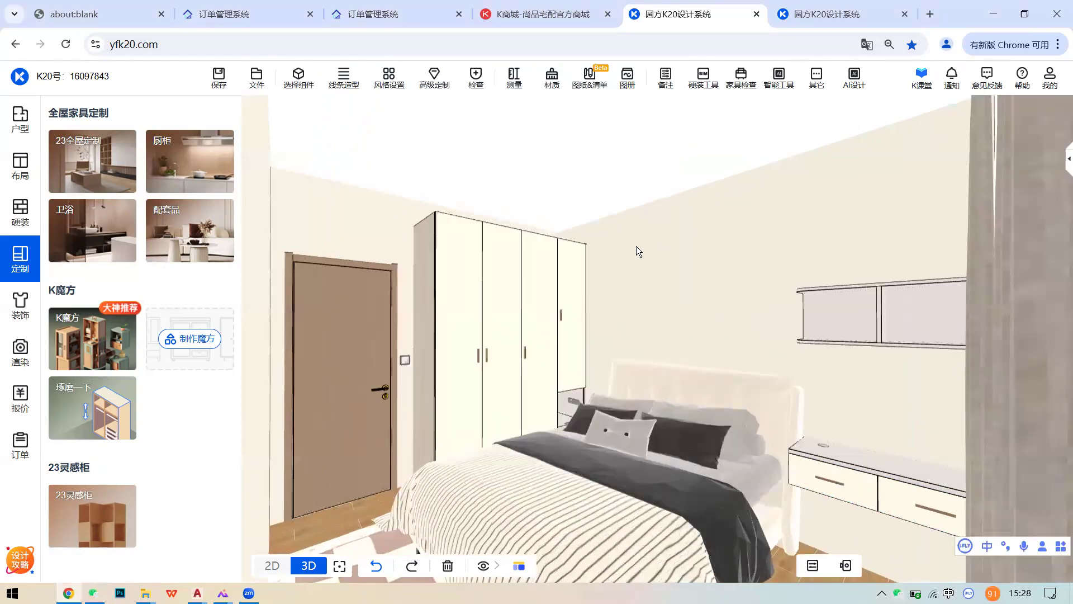
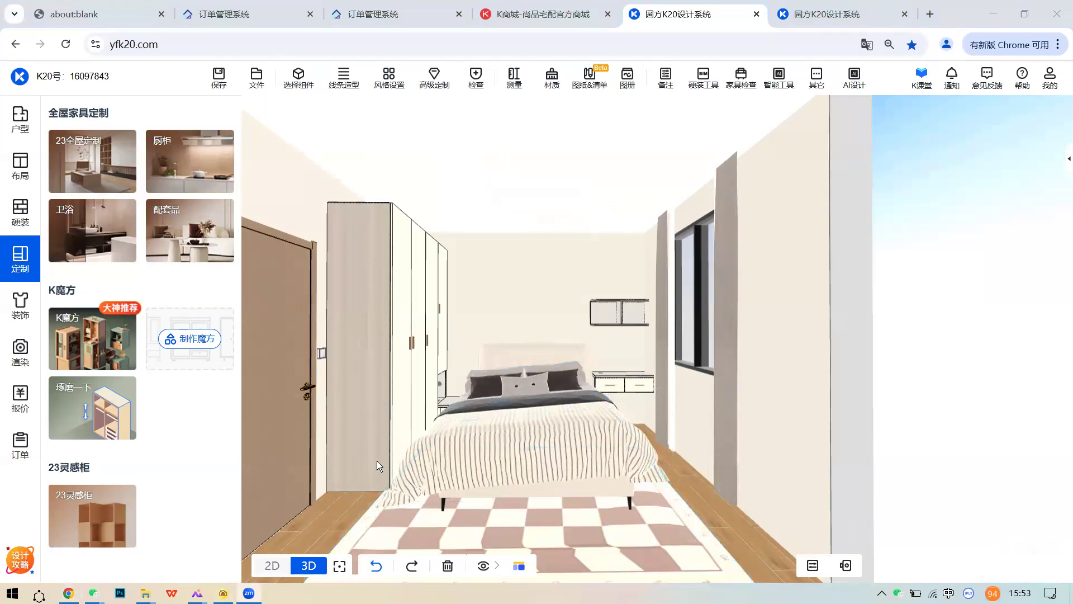
- Select the checkered rug, then the room ceiling to view the room settings
{"action": "mouse_move", "coordinate": [249, 592]}
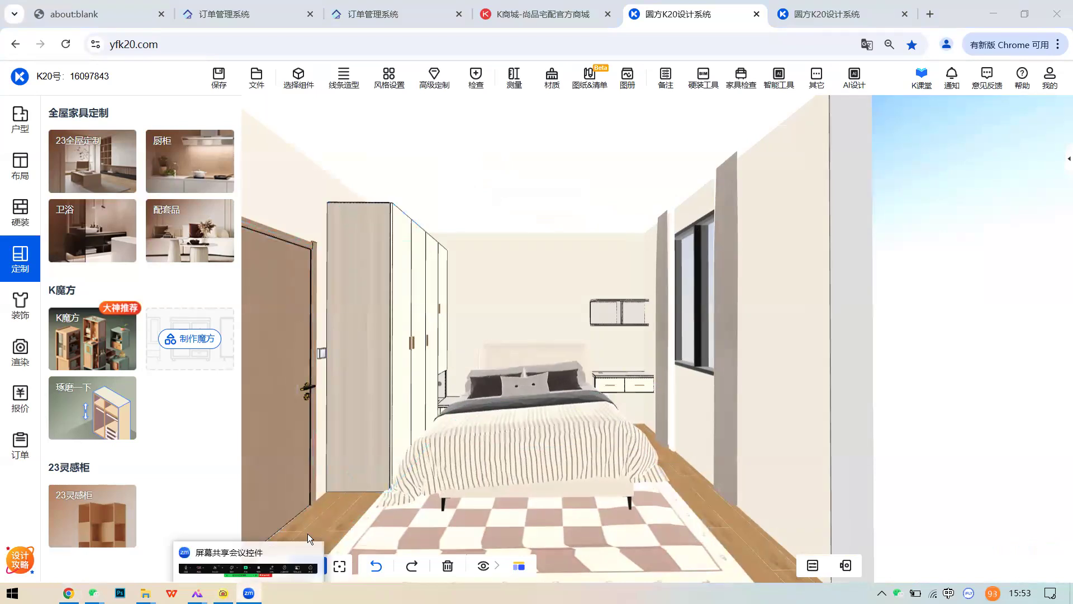
{"action": "left_click", "coordinate": [400, 506]}
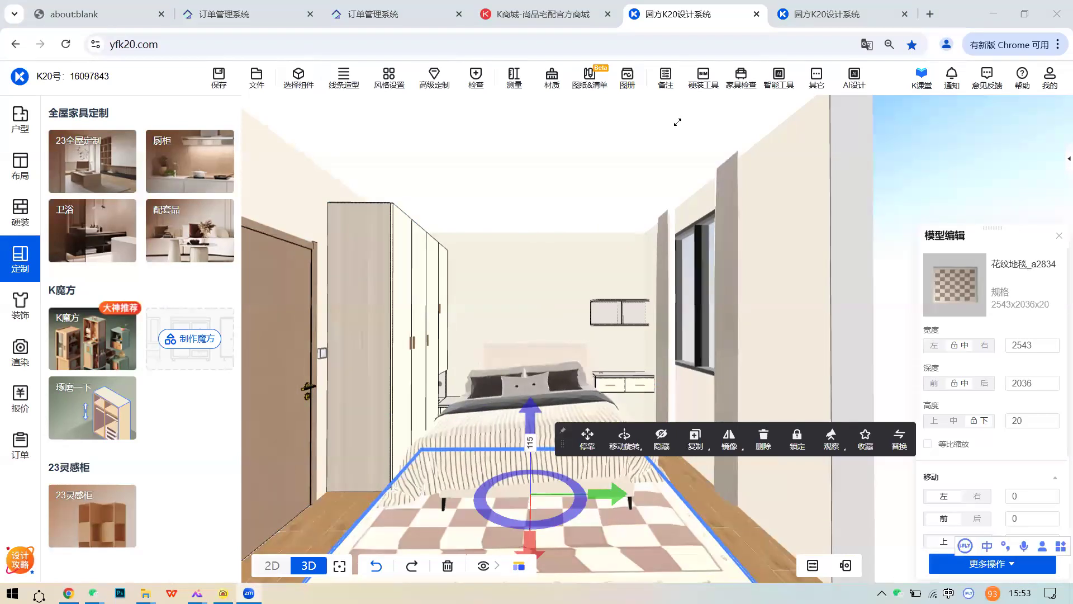
{"action": "left_click", "coordinate": [582, 214]}
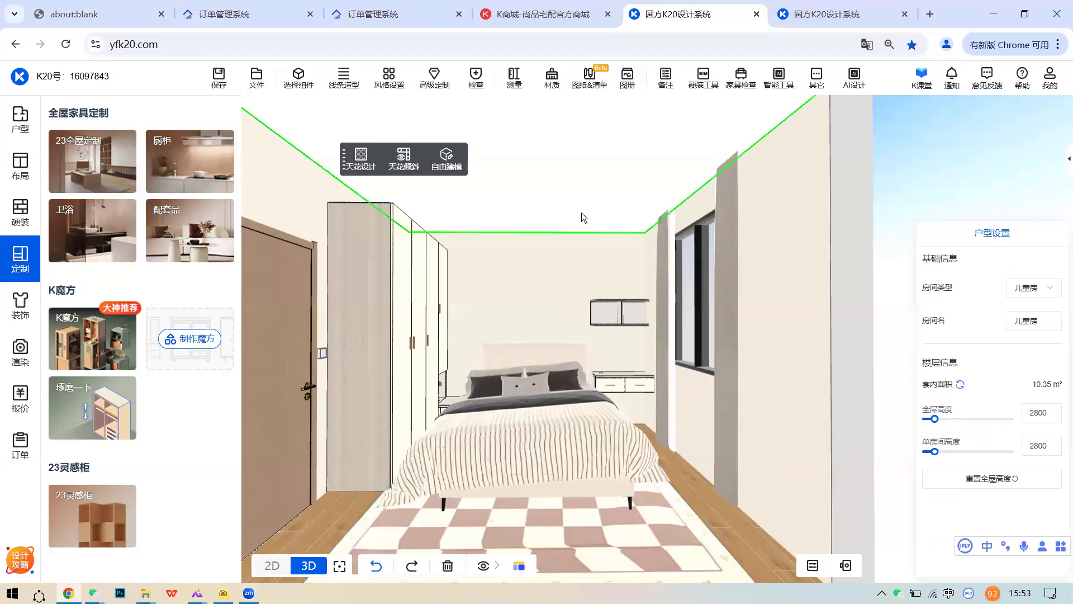
{"action": "scroll", "coordinate": [582, 214], "scroll_direction": "up", "scroll_amount": 3}
- Save the kids' room scene and switch to the dimensioned 2D floor plan
{"action": "left_click", "coordinate": [217, 78]}
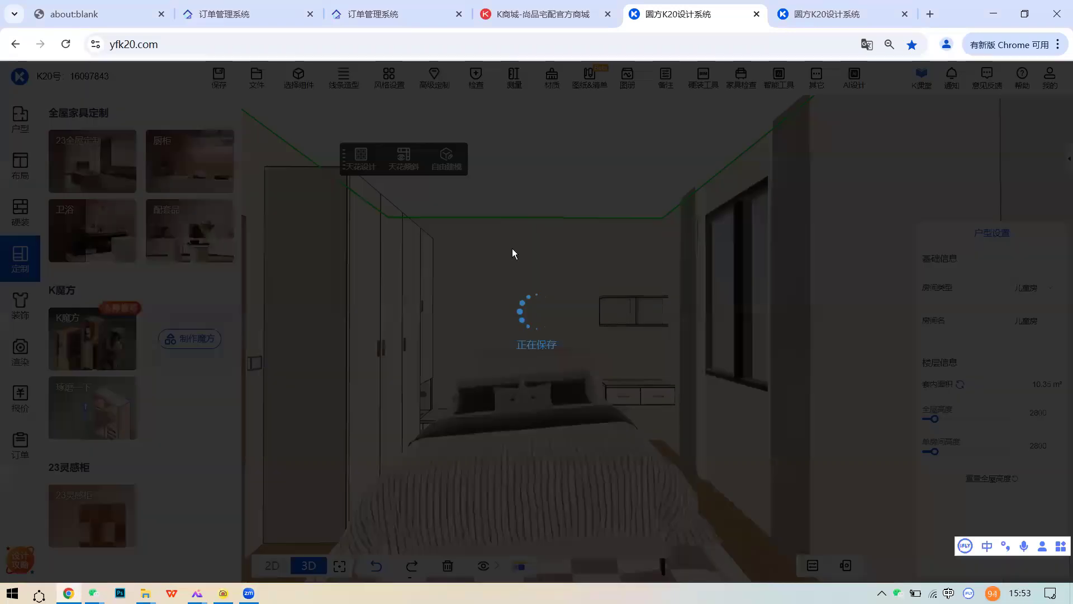
{"action": "scroll", "coordinate": [553, 403], "scroll_direction": "down", "scroll_amount": 3}
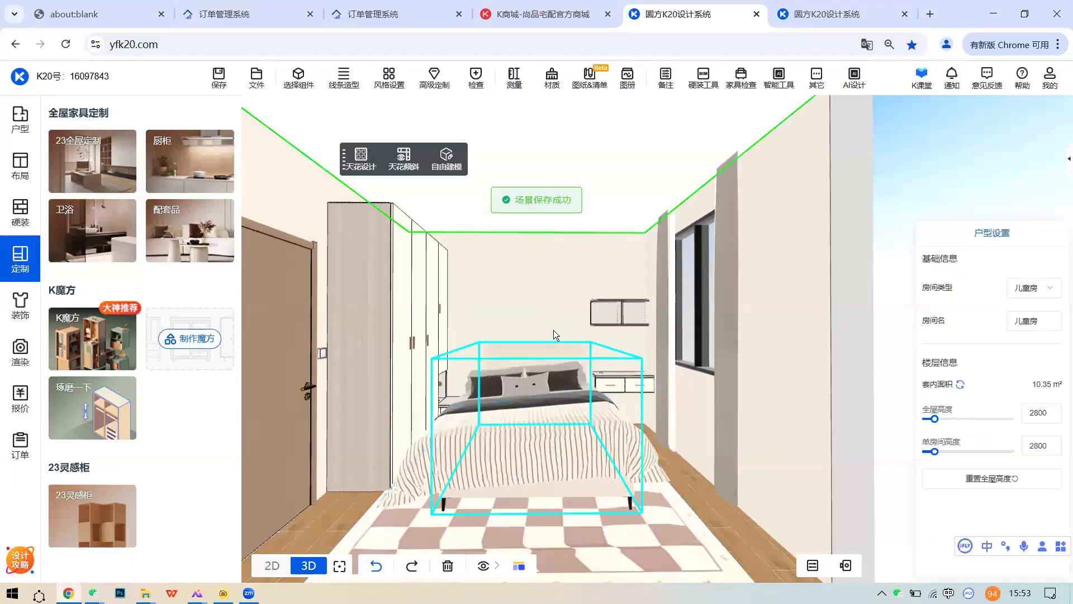
{"action": "left_click", "coordinate": [274, 567]}
{"action": "scroll", "coordinate": [509, 447], "scroll_direction": "down", "scroll_amount": 3}
{"action": "scroll", "coordinate": [622, 404], "scroll_direction": "up", "scroll_amount": 3}
{"action": "scroll", "coordinate": [622, 401], "scroll_direction": "up", "scroll_amount": 2}
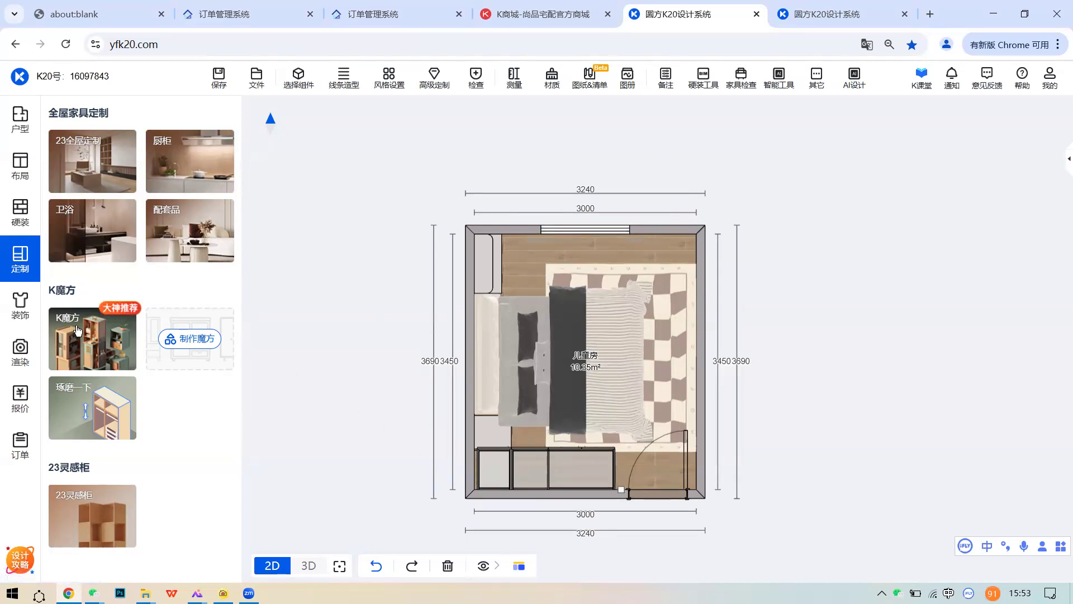
- Check the bed in the 3D walkthrough view, then return to the 2D plan
{"action": "left_click", "coordinate": [304, 546]}
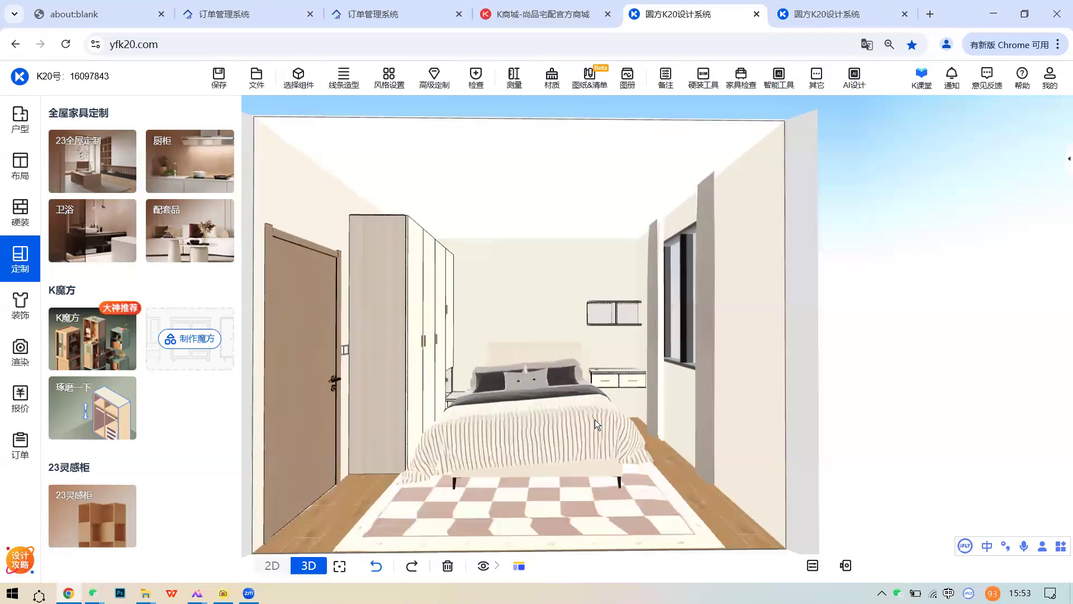
{"action": "left_click", "coordinate": [594, 419]}
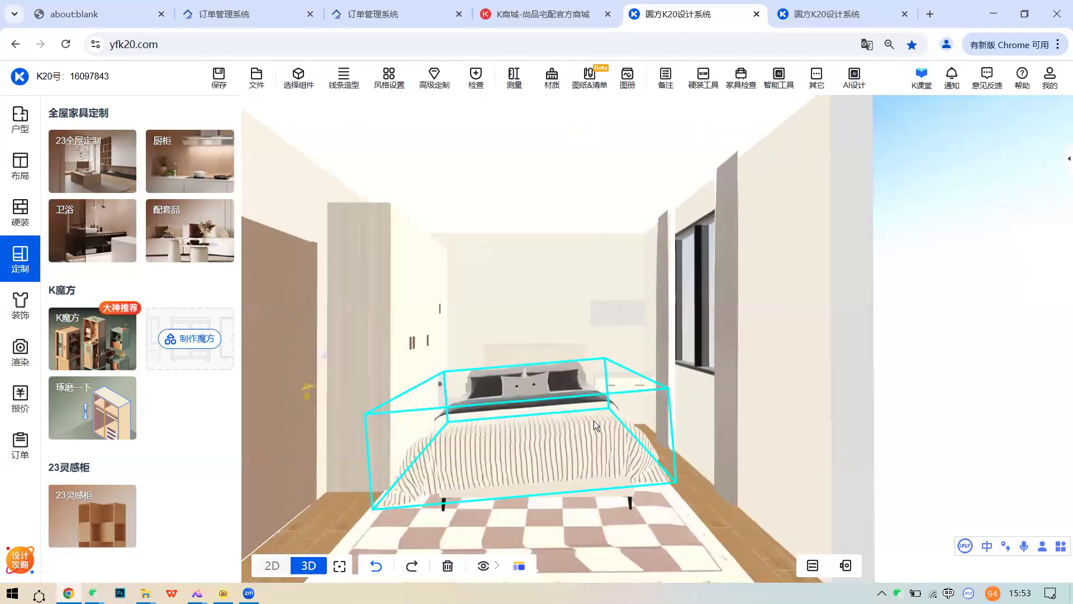
{"action": "left_click", "coordinate": [270, 565]}
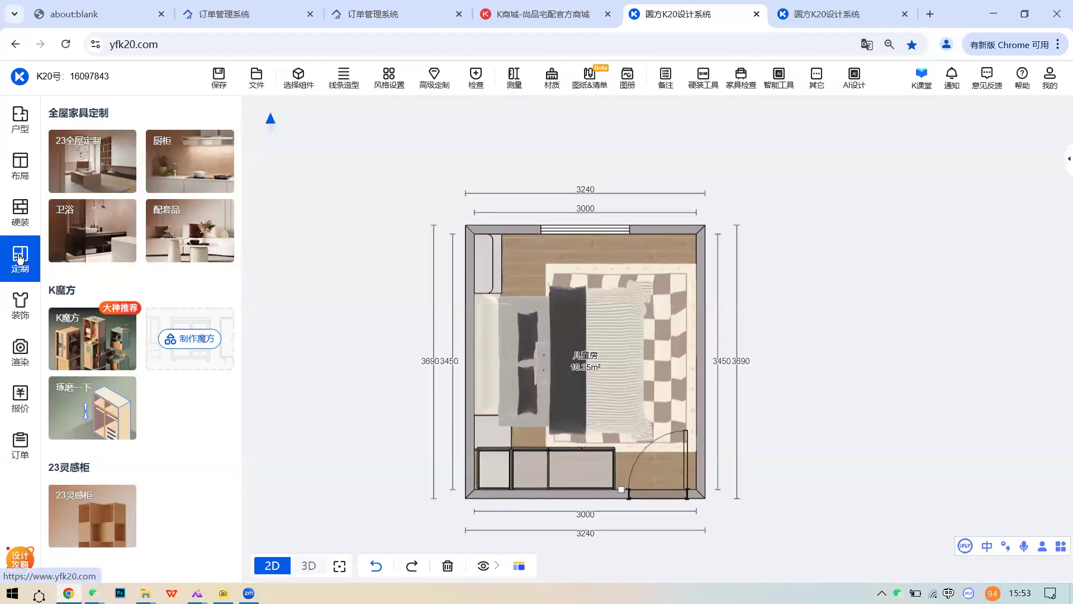
- Open the 23全屋 custom catalogue and list its 上下床 bunk-bed products
{"action": "left_click", "coordinate": [119, 179]}
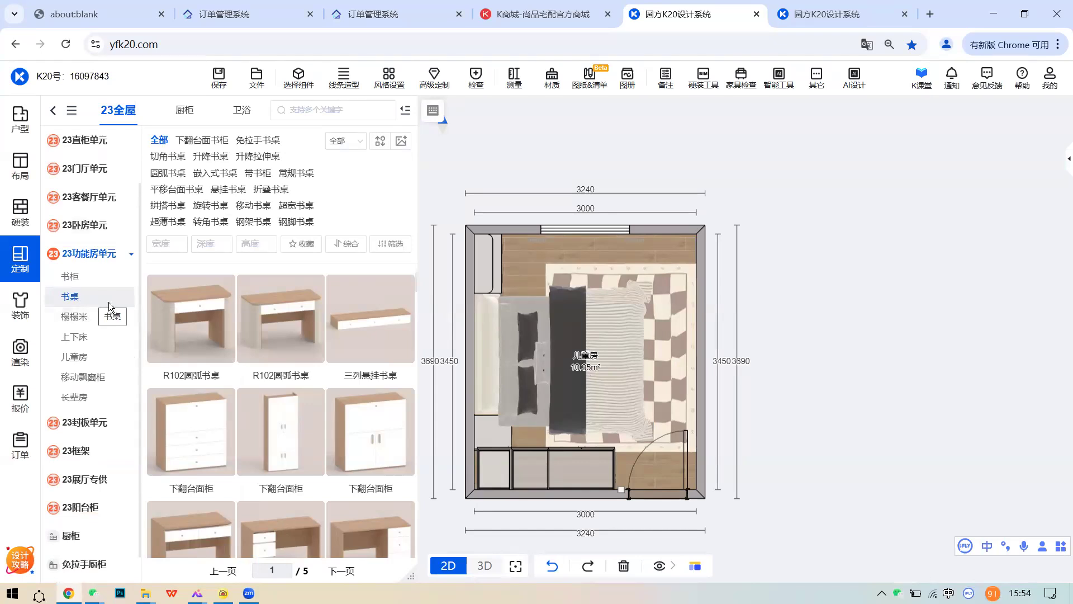
{"action": "mouse_move", "coordinate": [314, 290]}
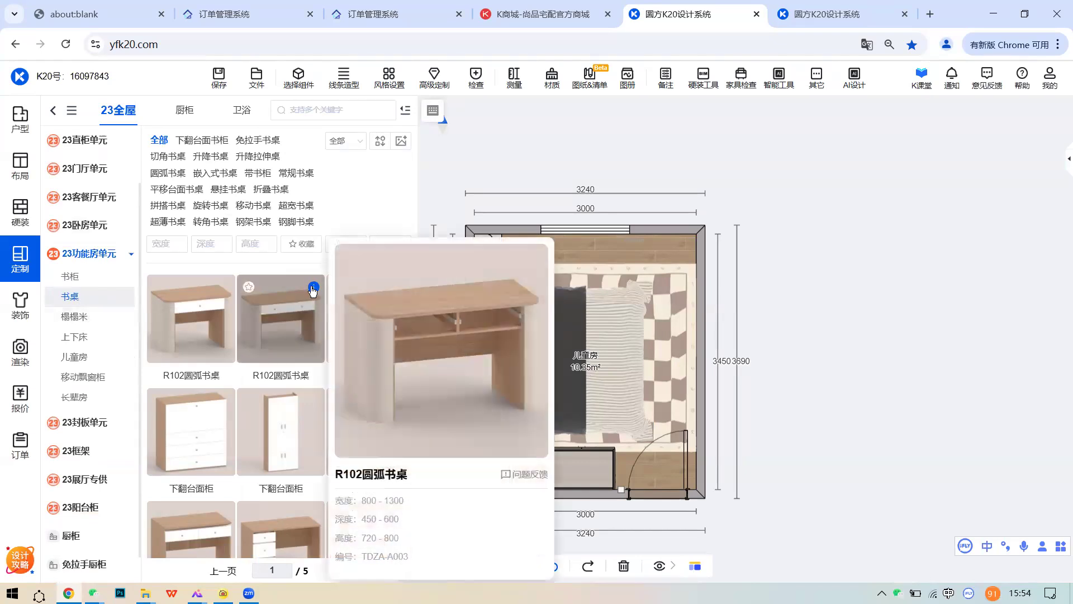
{"action": "left_click", "coordinate": [92, 335]}
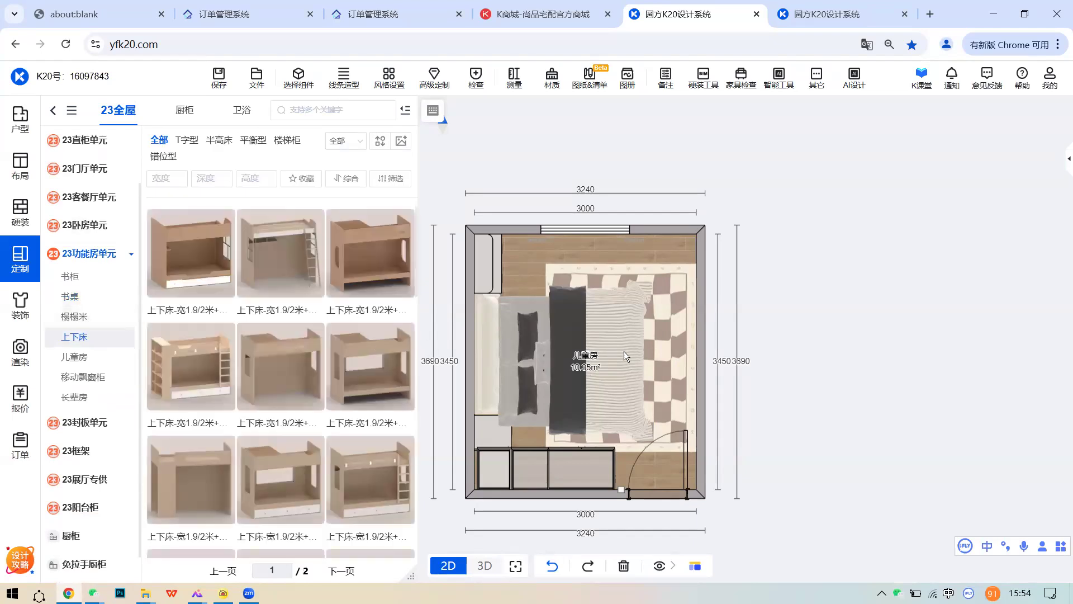
{"action": "scroll", "coordinate": [624, 351], "scroll_direction": "down", "scroll_amount": 2}
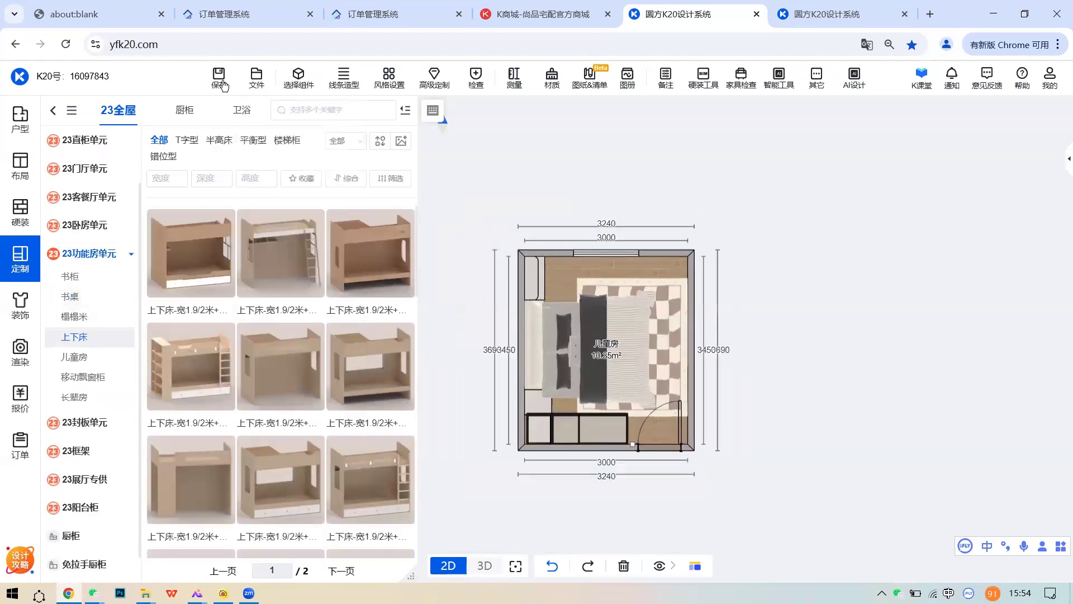
{"action": "mouse_move", "coordinate": [257, 81]}
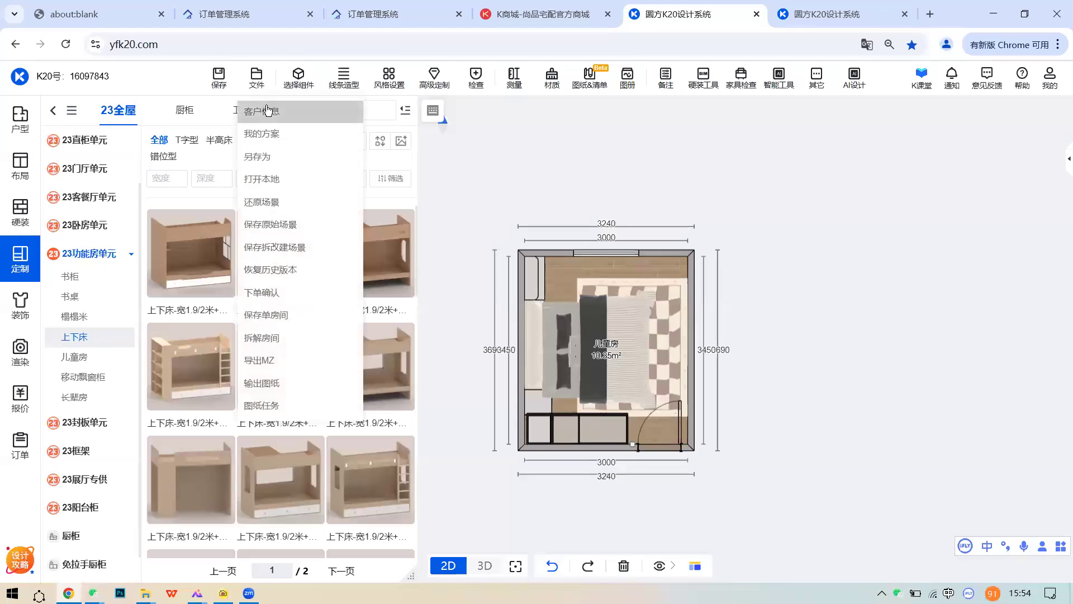
- Start a new blank scheme from 我的方案 and show the 户型 floor-plan tools
{"action": "left_click", "coordinate": [312, 145]}
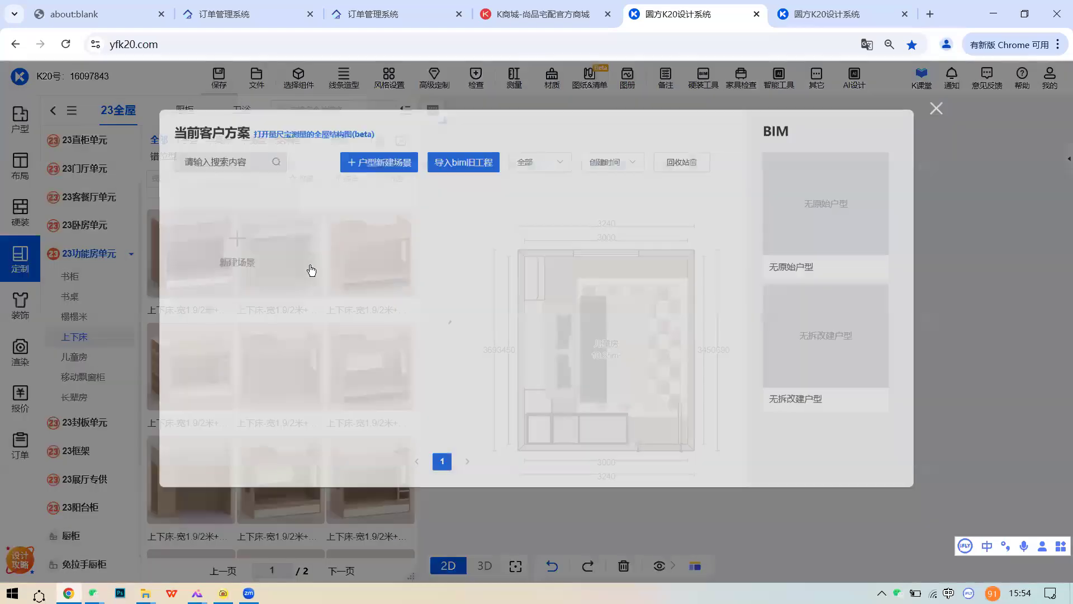
{"action": "left_click", "coordinate": [241, 262]}
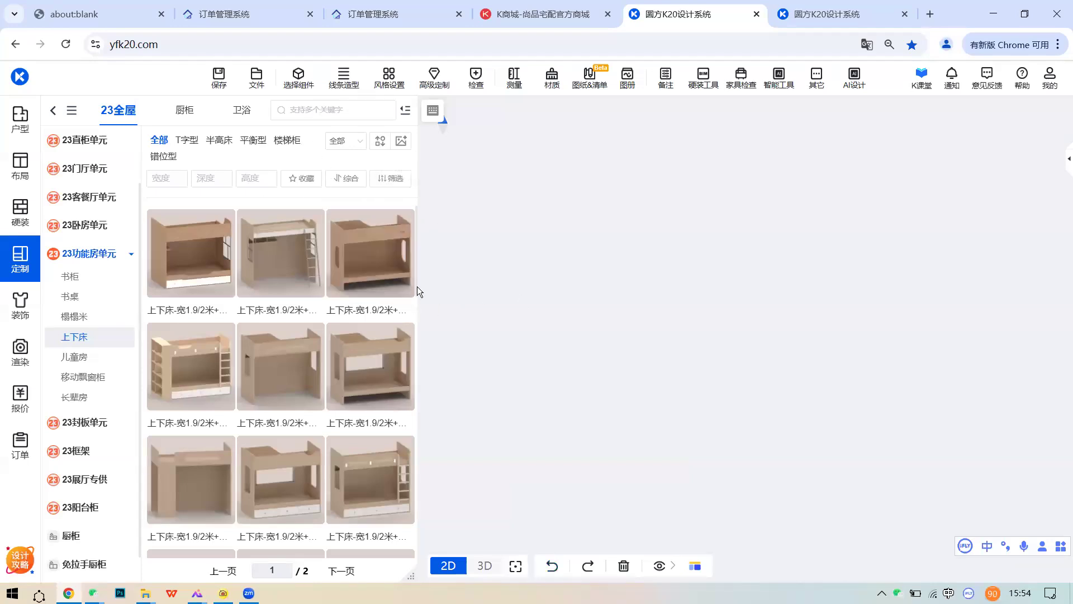
{"action": "left_click", "coordinate": [20, 119]}
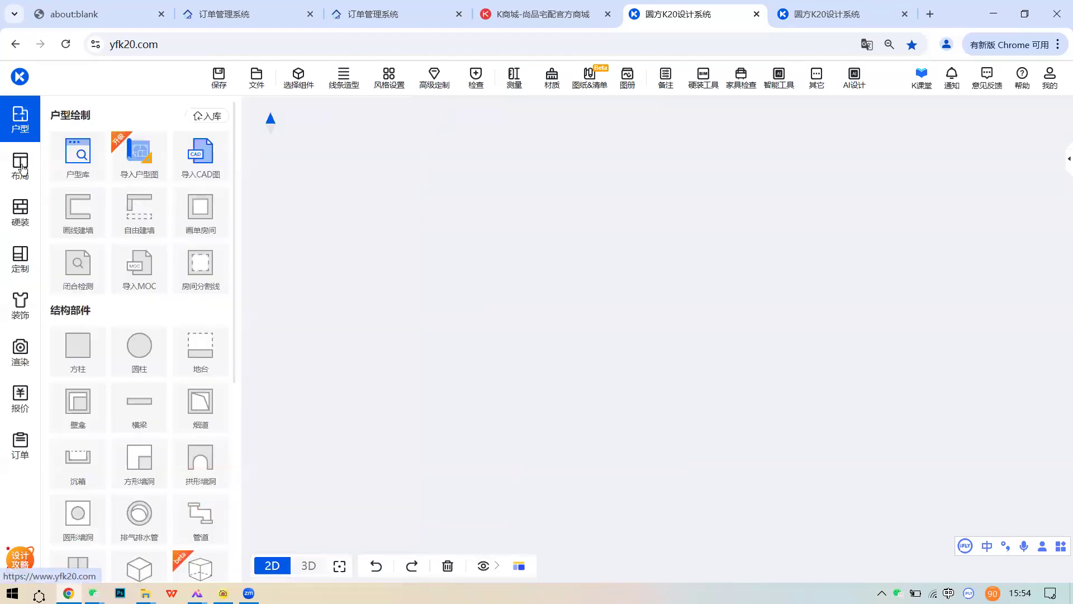
- Draw a 3035 × 2509 mm single rectangular room by its two corners
{"action": "left_click", "coordinate": [224, 211]}
{"action": "left_click", "coordinate": [454, 241]}
{"action": "left_click", "coordinate": [613, 362]}
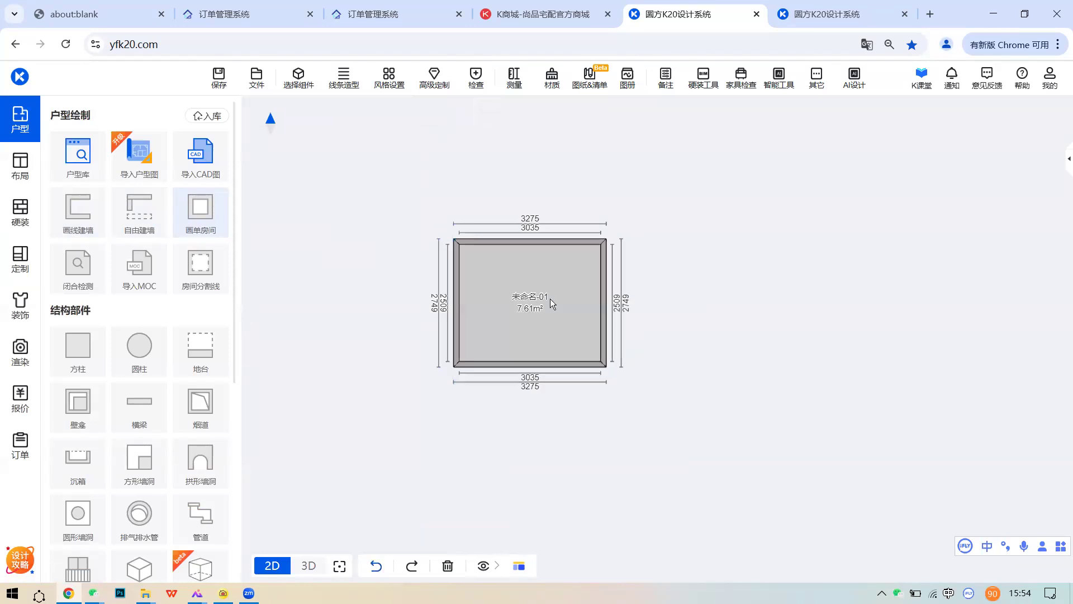
- Set the new room's type to 儿童房 and view it in 3D
{"action": "left_click", "coordinate": [529, 305]}
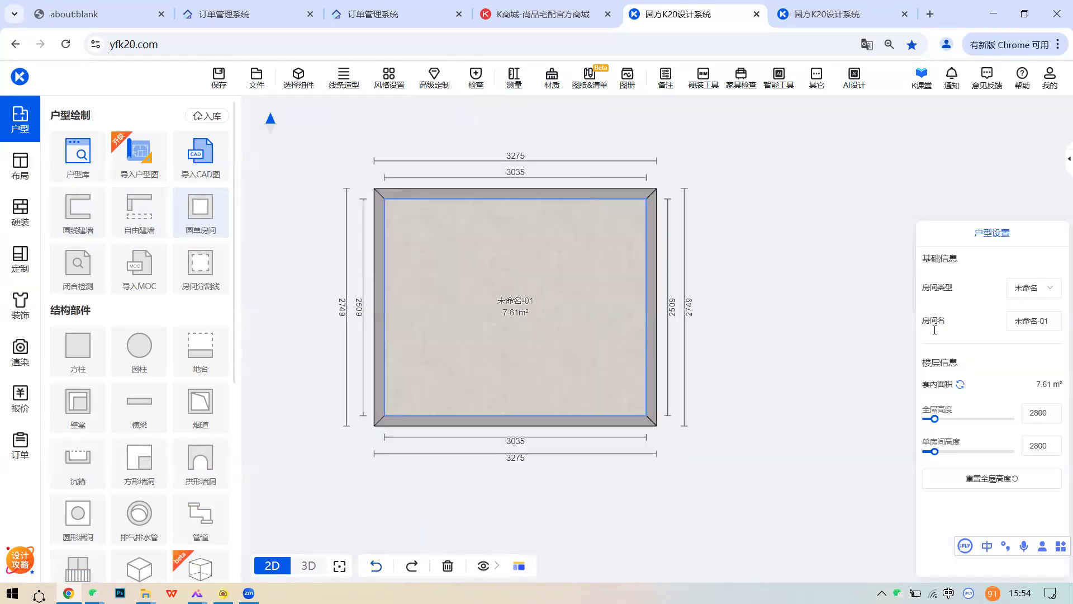
{"action": "left_click", "coordinate": [1034, 287]}
{"action": "left_click", "coordinate": [1022, 348]}
{"action": "left_click", "coordinate": [530, 318]}
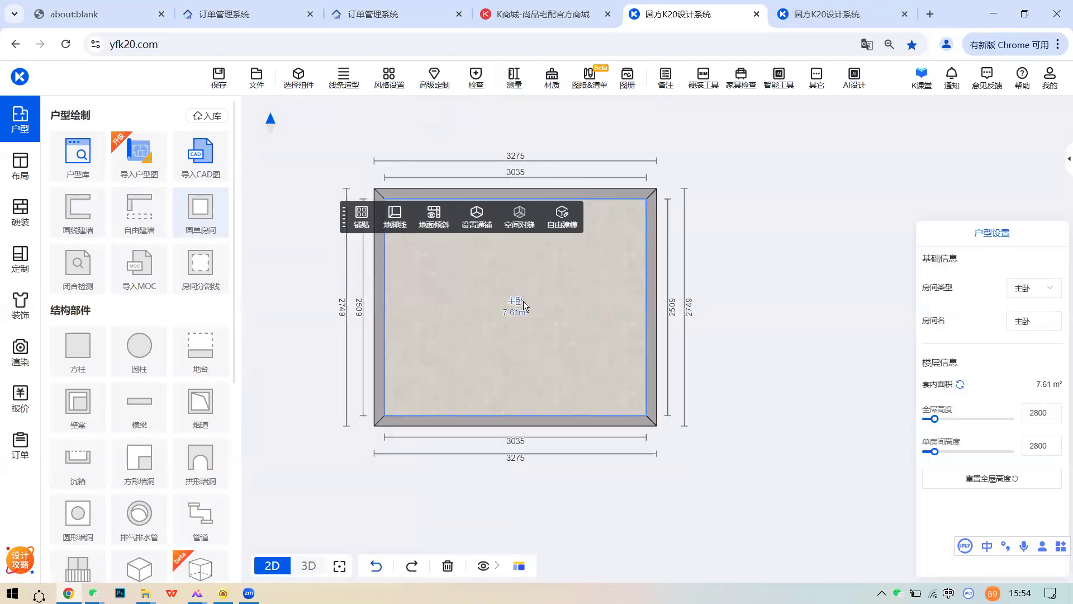
{"action": "left_click", "coordinate": [1033, 288]}
{"action": "left_click", "coordinate": [1031, 392]}
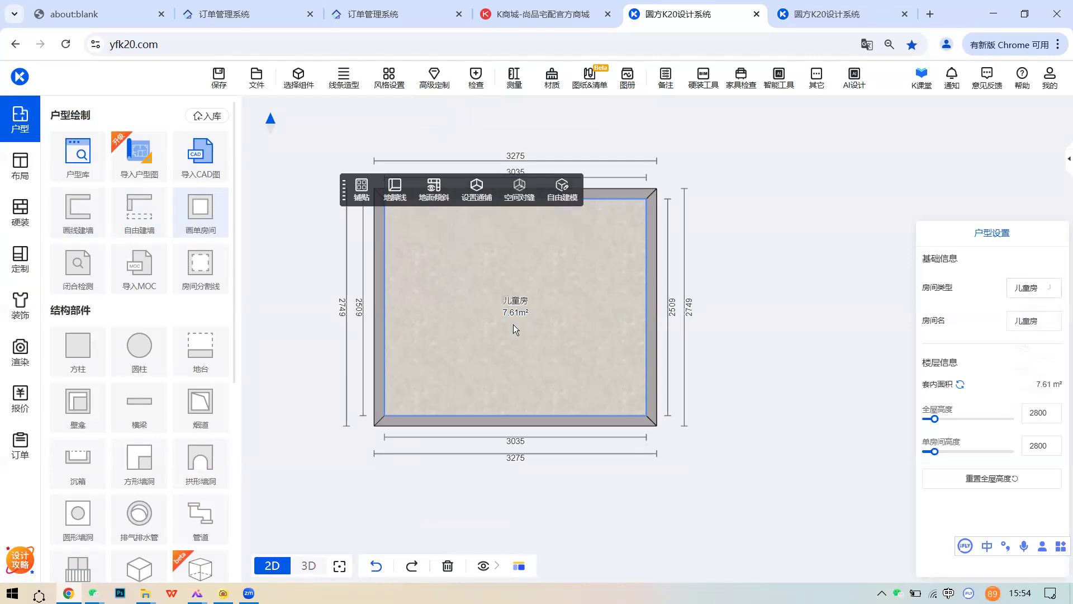
{"action": "left_click", "coordinate": [513, 324]}
{"action": "left_click", "coordinate": [309, 565]}
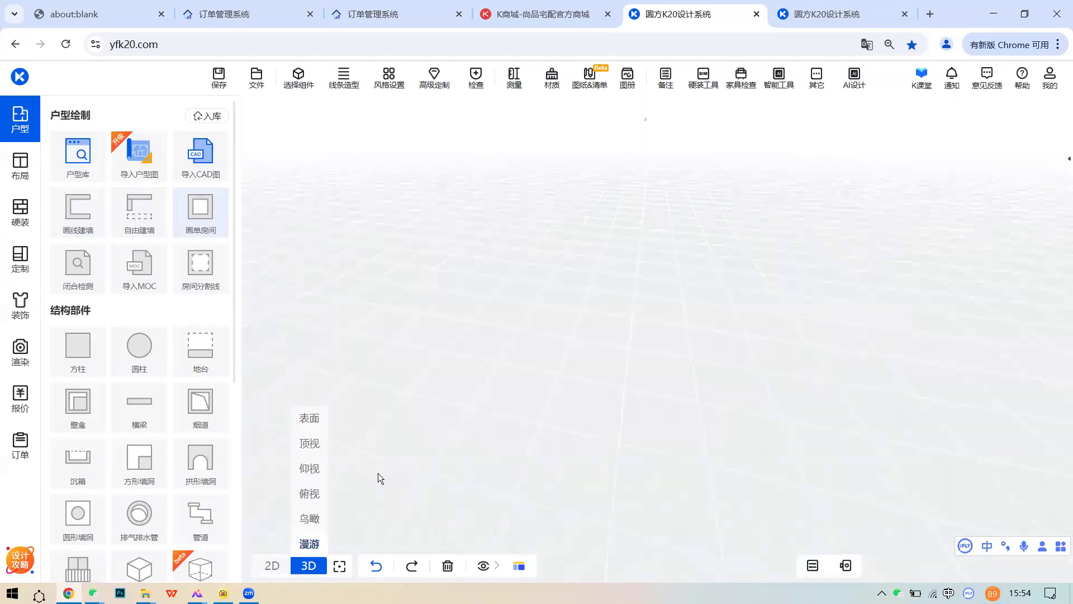
- Paint the 儿童房 walls with the first white 乳胶漆 latex paint
{"action": "left_click", "coordinate": [20, 211]}
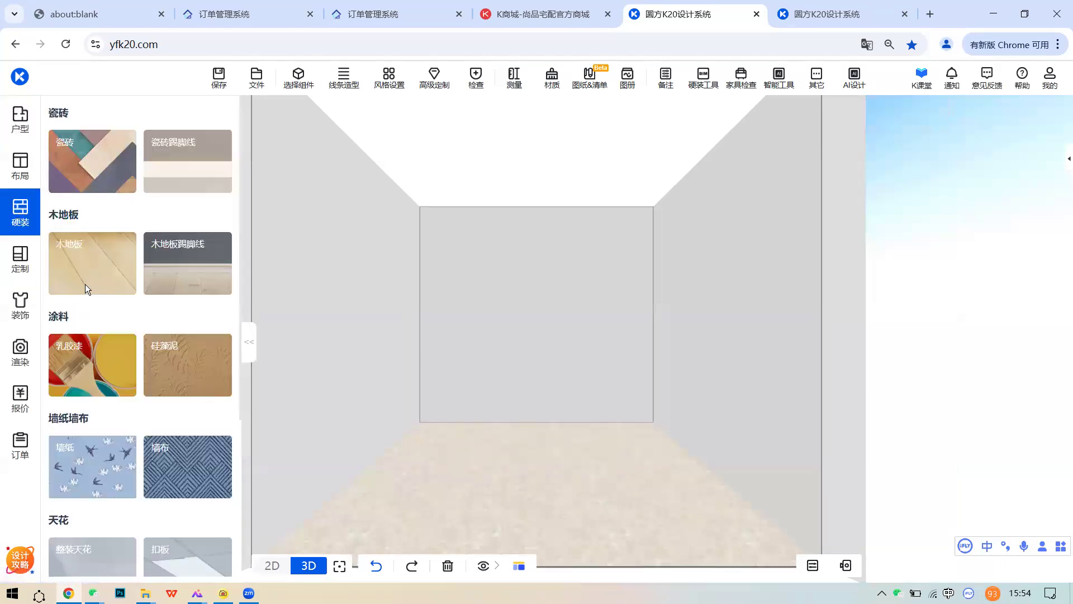
{"action": "left_click", "coordinate": [82, 366]}
{"action": "left_click", "coordinate": [184, 229]}
{"action": "left_click", "coordinate": [602, 312]}
{"action": "left_click", "coordinate": [145, 237]}
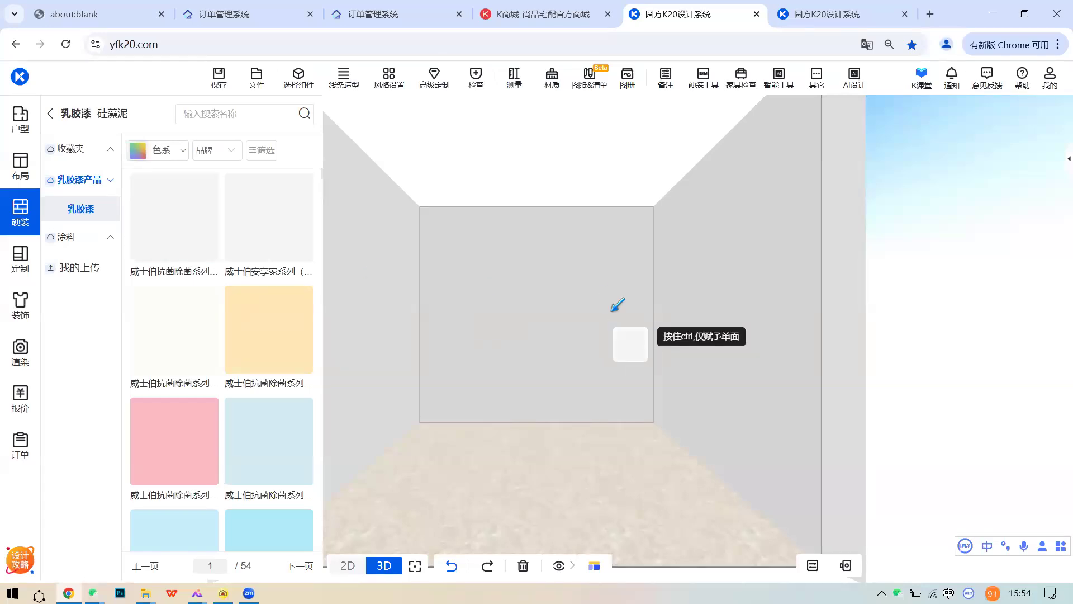
{"action": "left_click", "coordinate": [609, 307]}
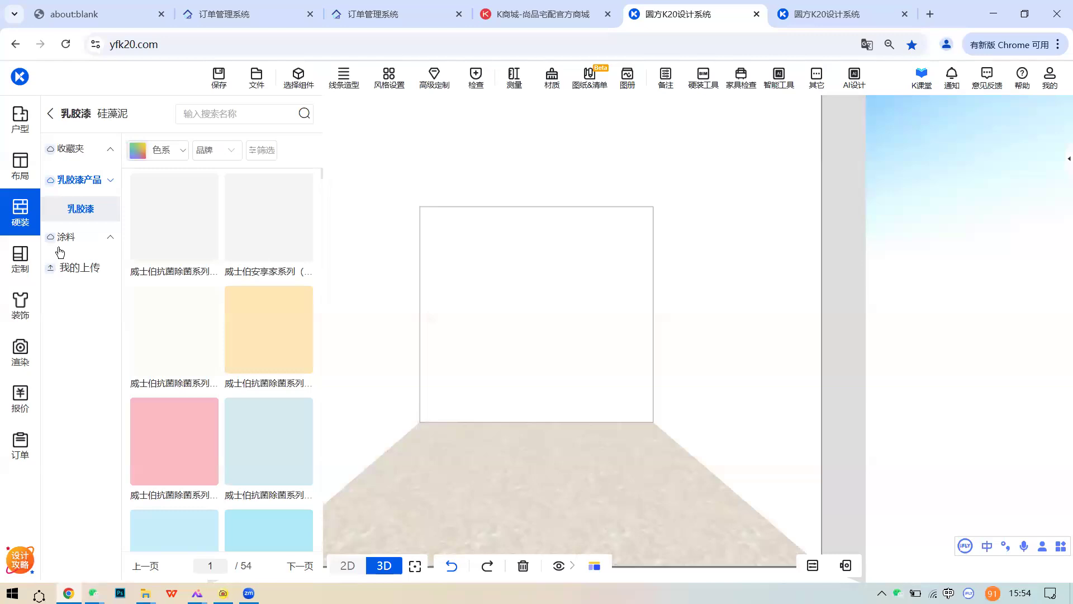
{"action": "left_click", "coordinate": [20, 258]}
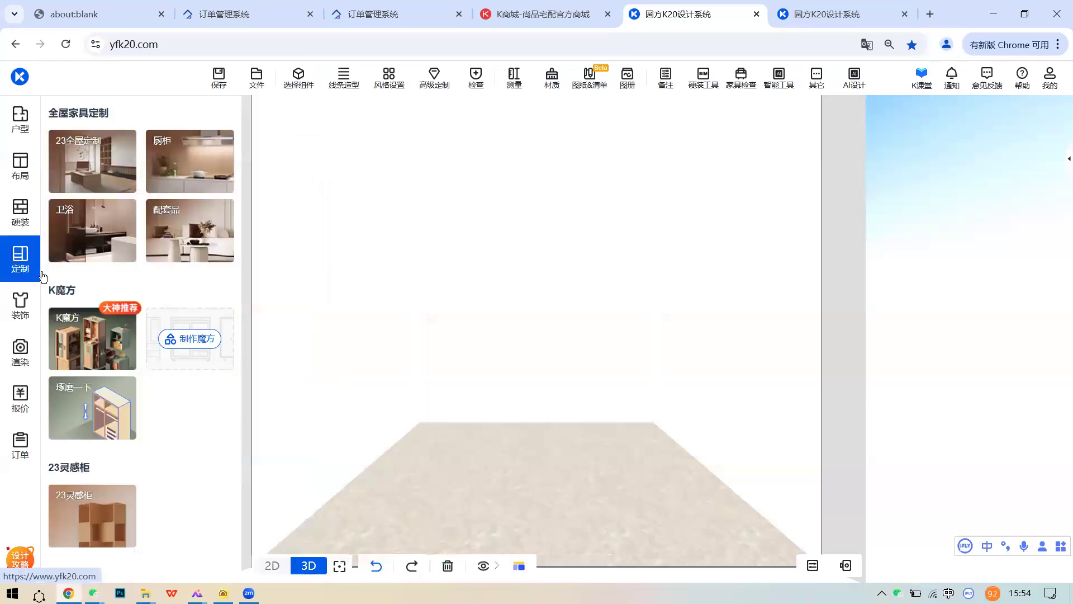
{"action": "left_click", "coordinate": [103, 178]}
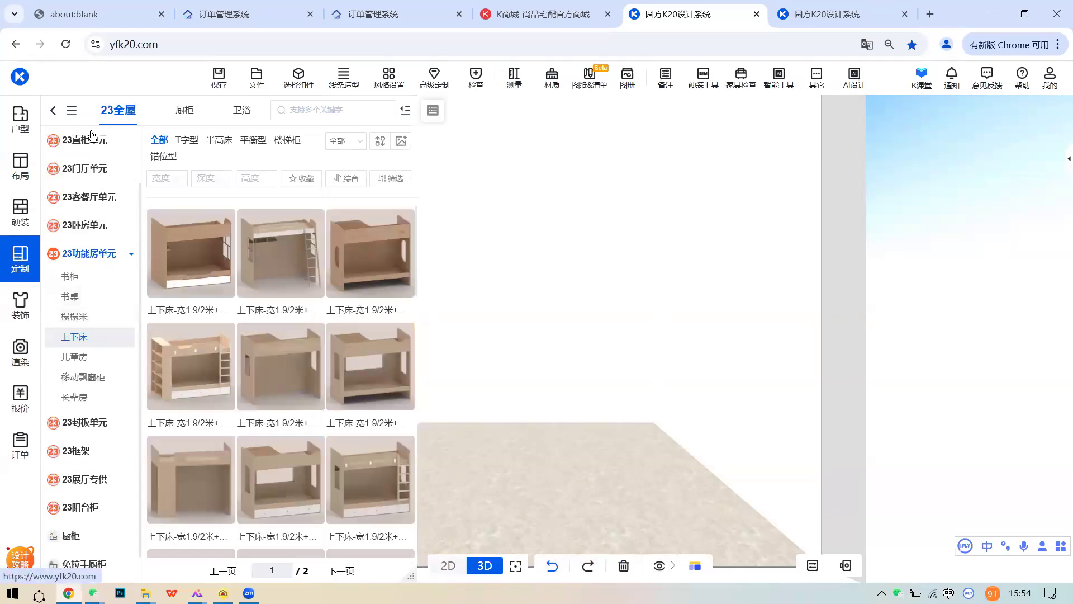
{"action": "scroll", "coordinate": [80, 313], "scroll_direction": "up", "scroll_amount": 2}
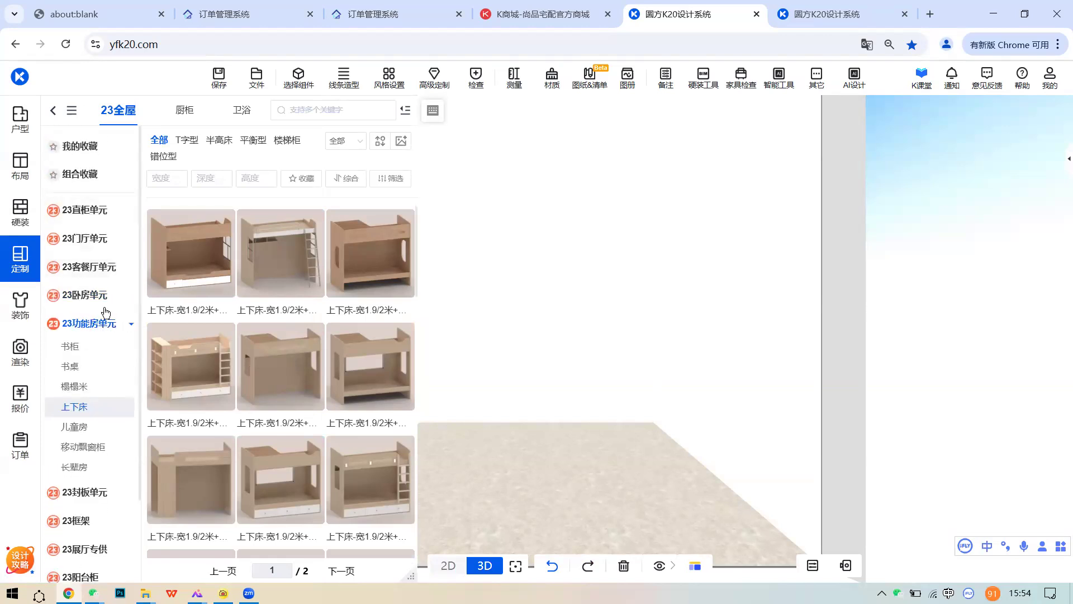
{"action": "left_click_drag", "start_coordinate": [738, 348], "coordinate": [718, 352]}
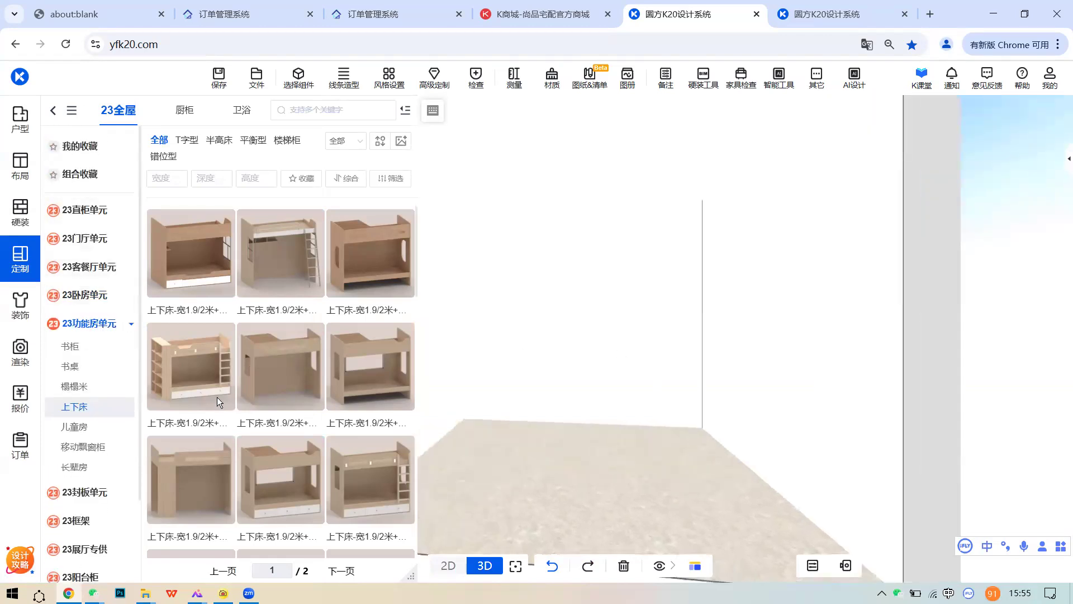
{"action": "left_click", "coordinate": [78, 404]}
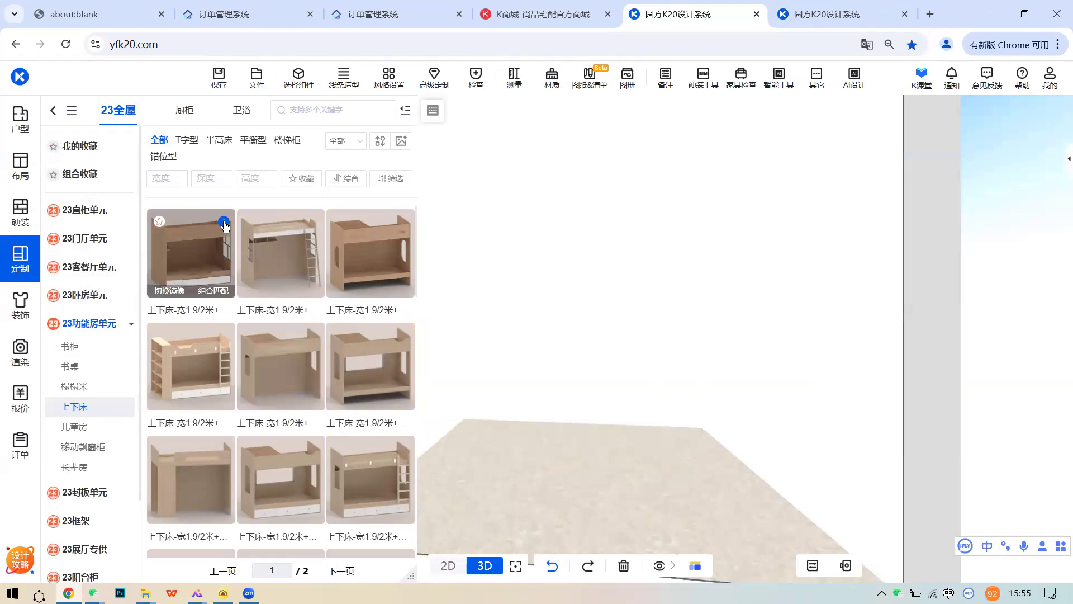
{"action": "mouse_move", "coordinate": [224, 226]}
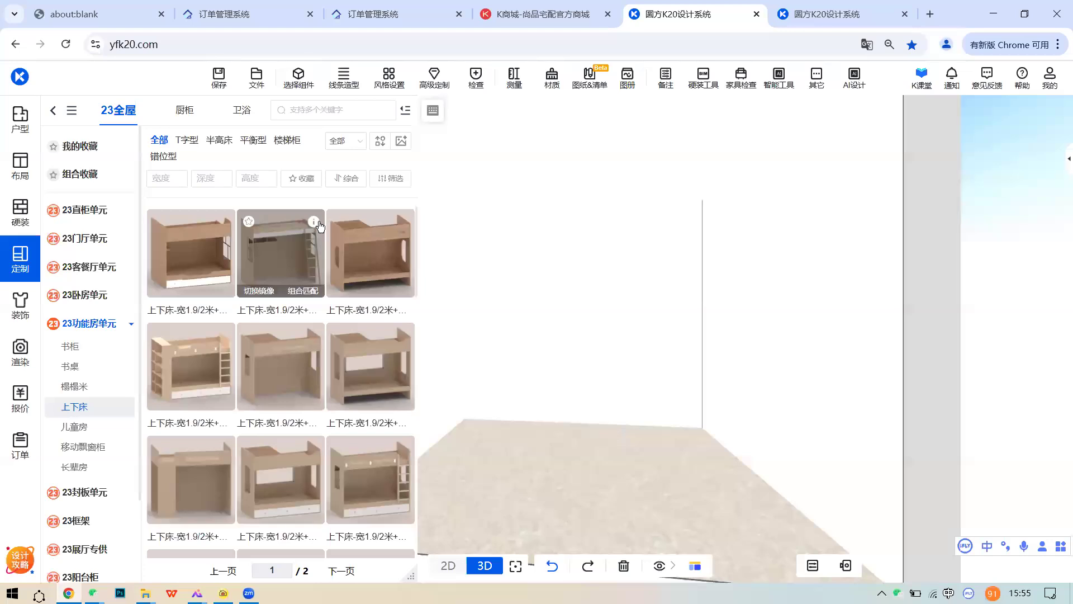
{"action": "mouse_move", "coordinate": [317, 223]}
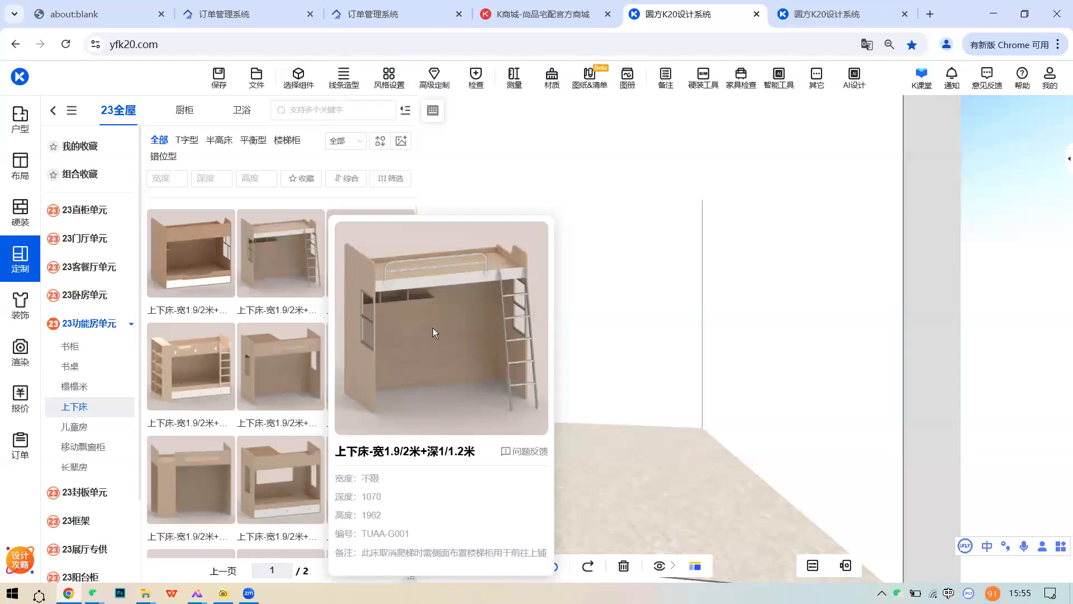
{"action": "mouse_move", "coordinate": [269, 327]}
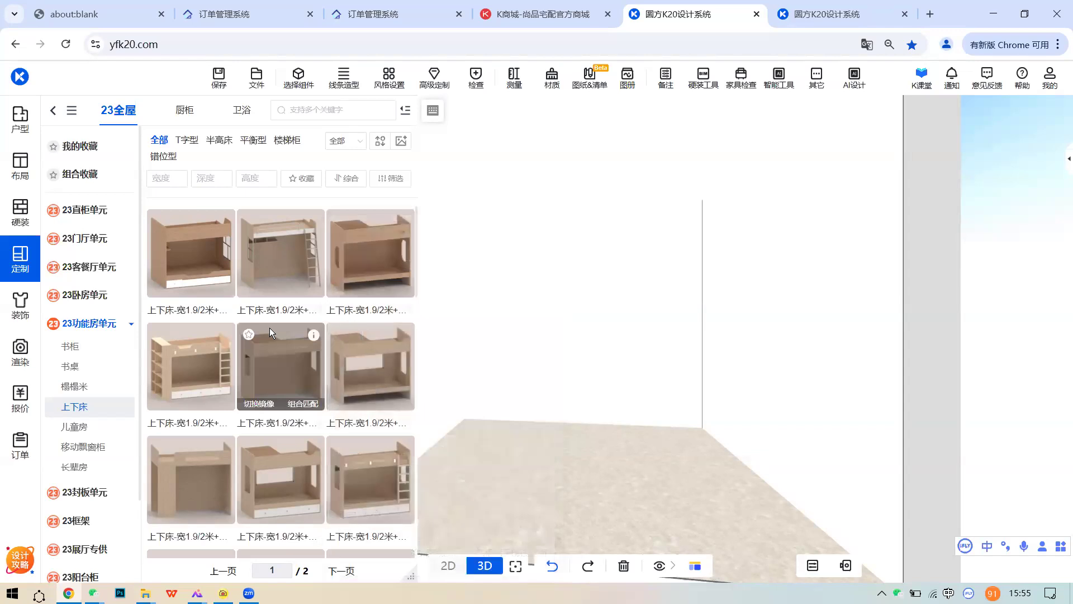
{"action": "scroll", "coordinate": [270, 328], "scroll_direction": "down", "scroll_amount": 3}
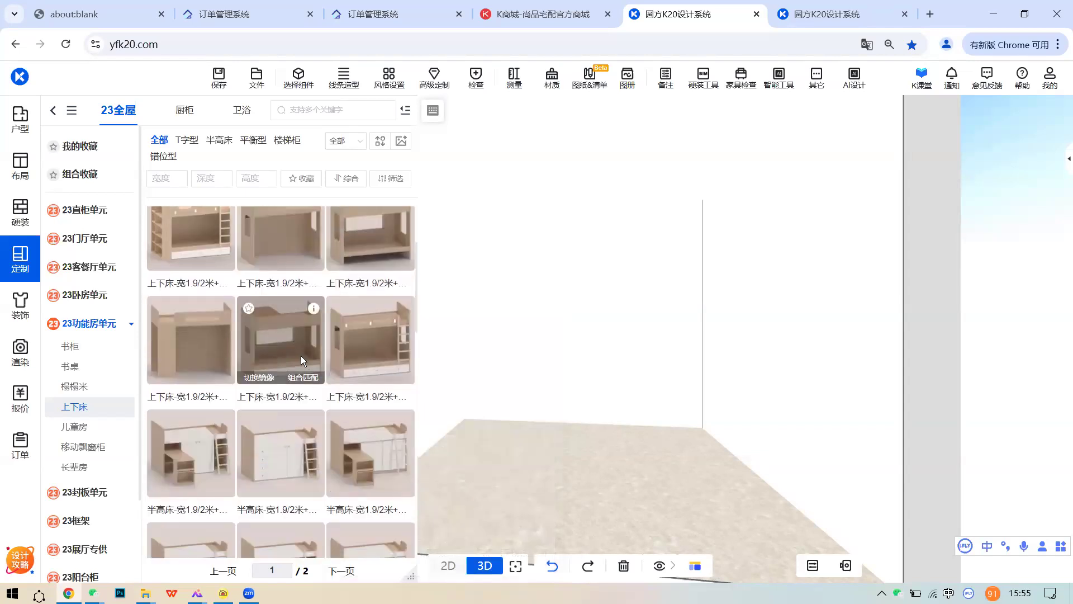
{"action": "scroll", "coordinate": [235, 335], "scroll_direction": "up", "scroll_amount": 2}
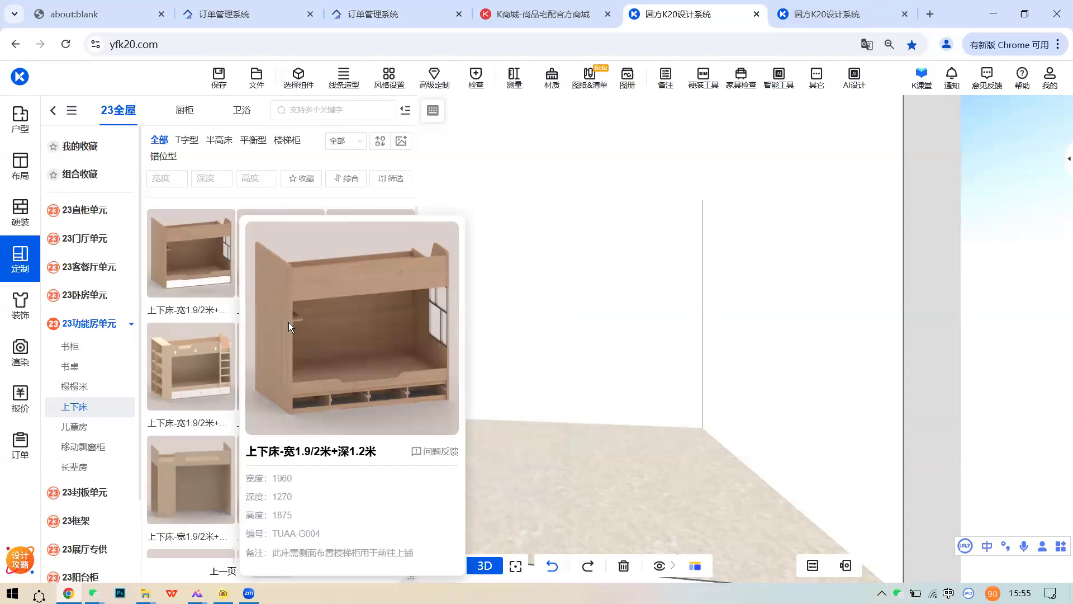
{"action": "scroll", "coordinate": [391, 387], "scroll_direction": "down", "scroll_amount": 2}
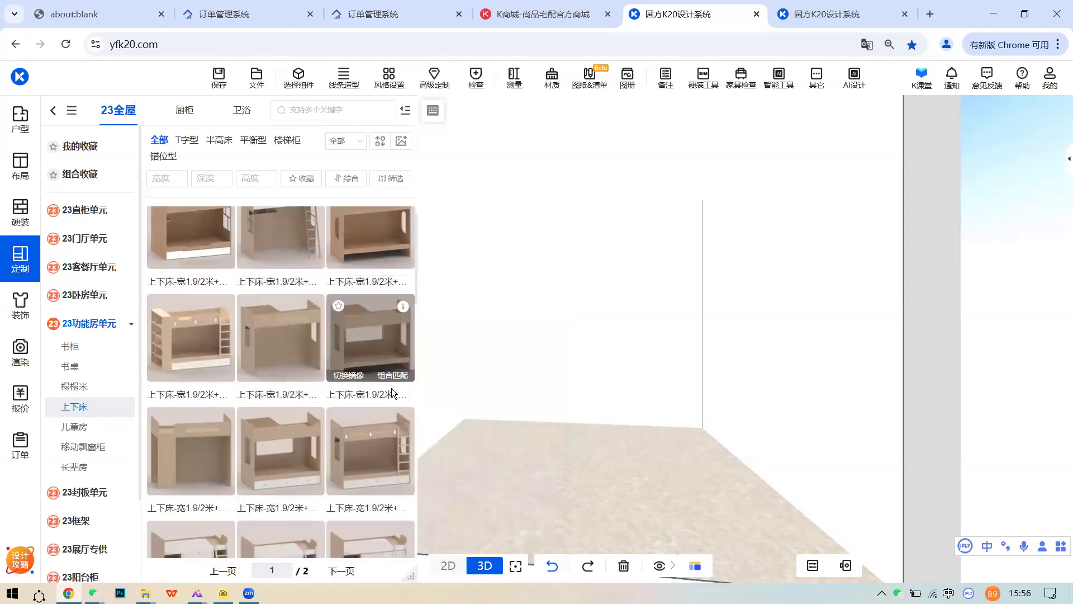
{"action": "scroll", "coordinate": [371, 386], "scroll_direction": "down", "scroll_amount": 5}
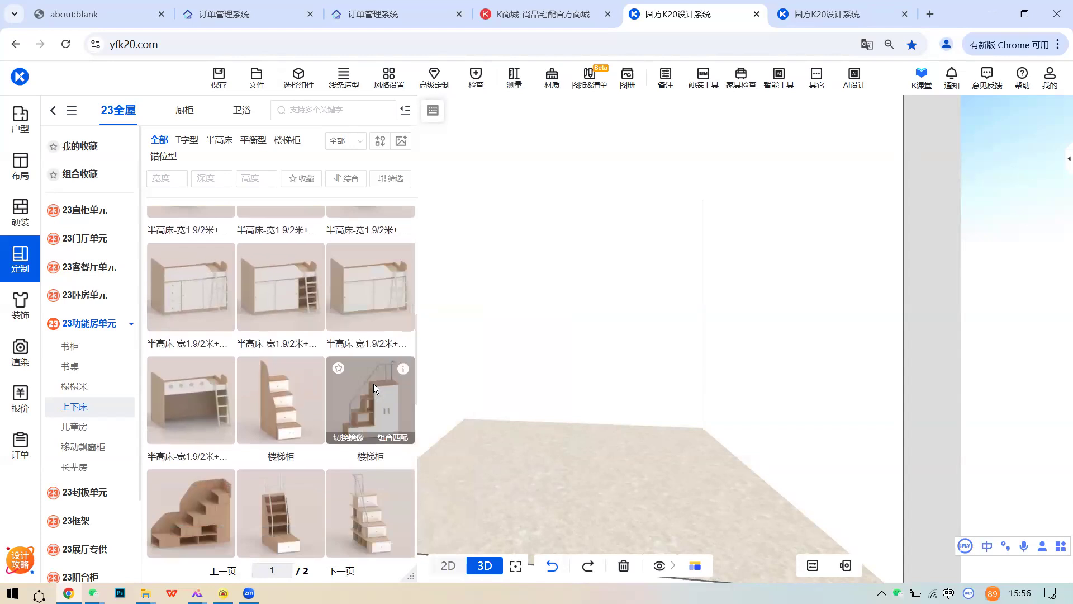
{"action": "scroll", "coordinate": [352, 386], "scroll_direction": "down", "scroll_amount": 1}
{"action": "mouse_move", "coordinate": [313, 305]}
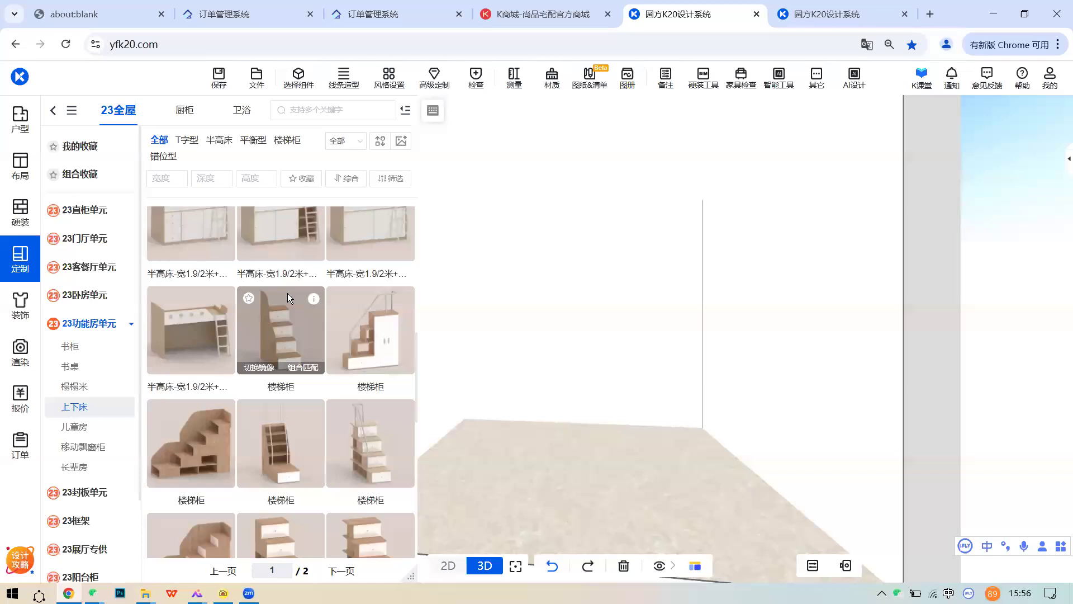
- Place a 楼梯柜 stair cabinet near the wall corner and open all its door panels
{"action": "left_click_drag", "start_coordinate": [309, 322], "coordinate": [667, 382]}
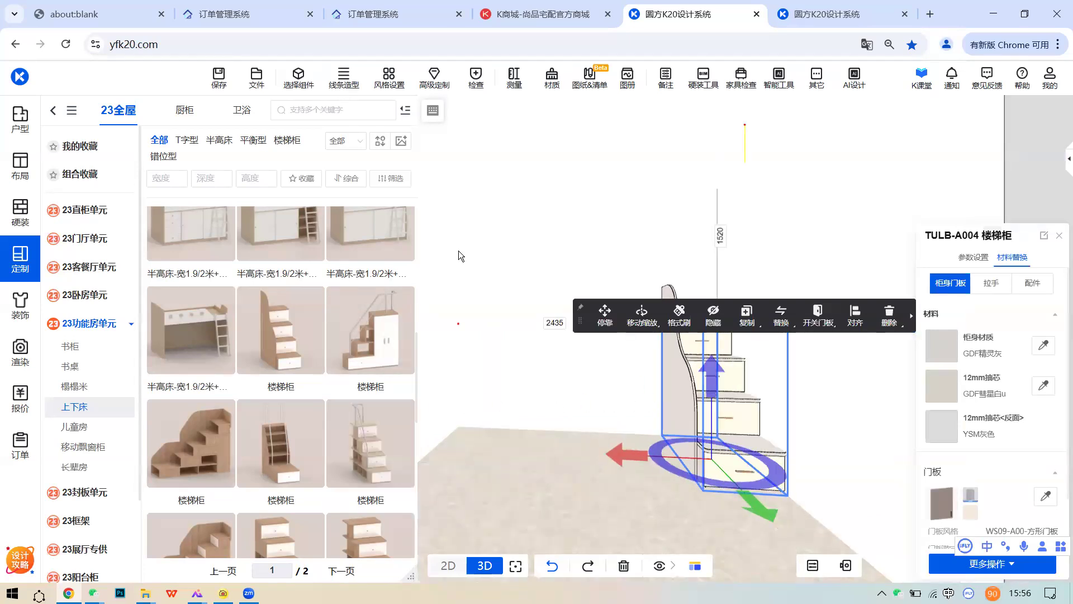
{"action": "left_click", "coordinate": [541, 376]}
{"action": "left_click", "coordinate": [755, 410]}
{"action": "mouse_move", "coordinate": [817, 327]}
{"action": "left_click", "coordinate": [835, 355]}
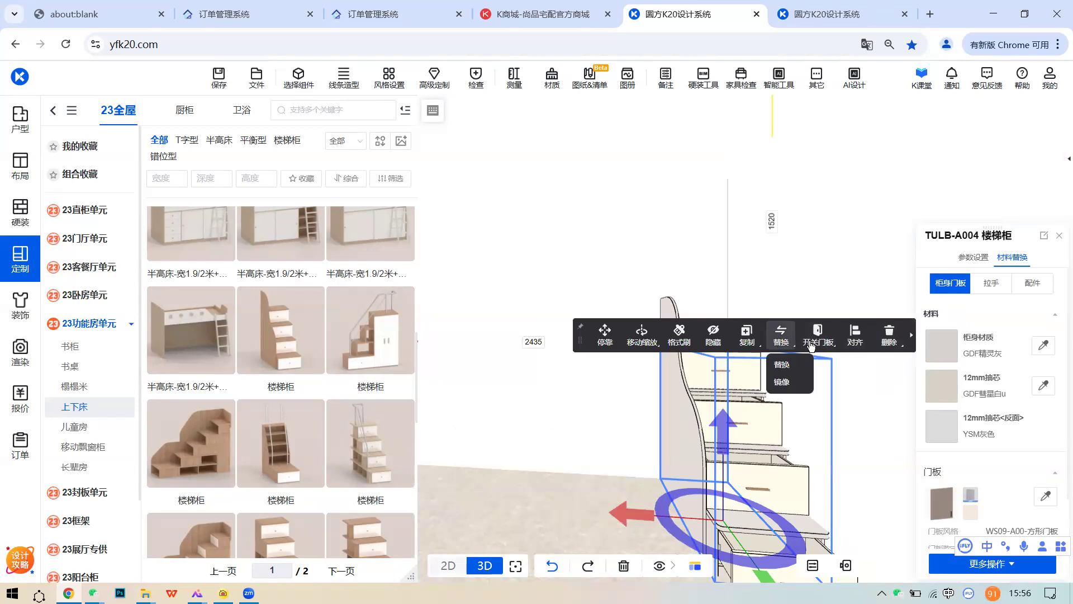
{"action": "left_click", "coordinate": [807, 400]}
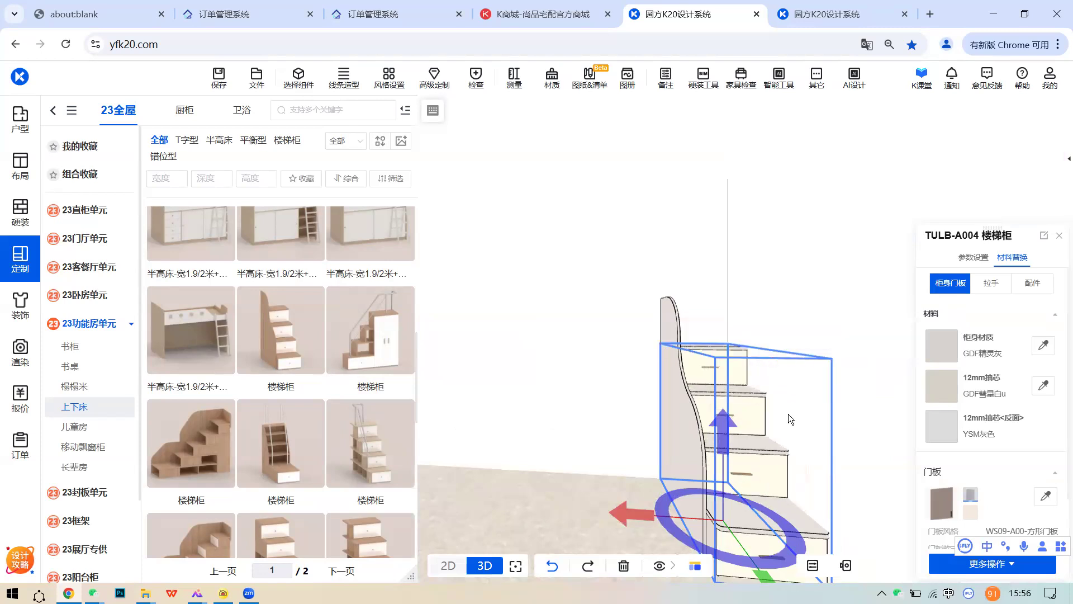
{"action": "left_click", "coordinate": [788, 415]}
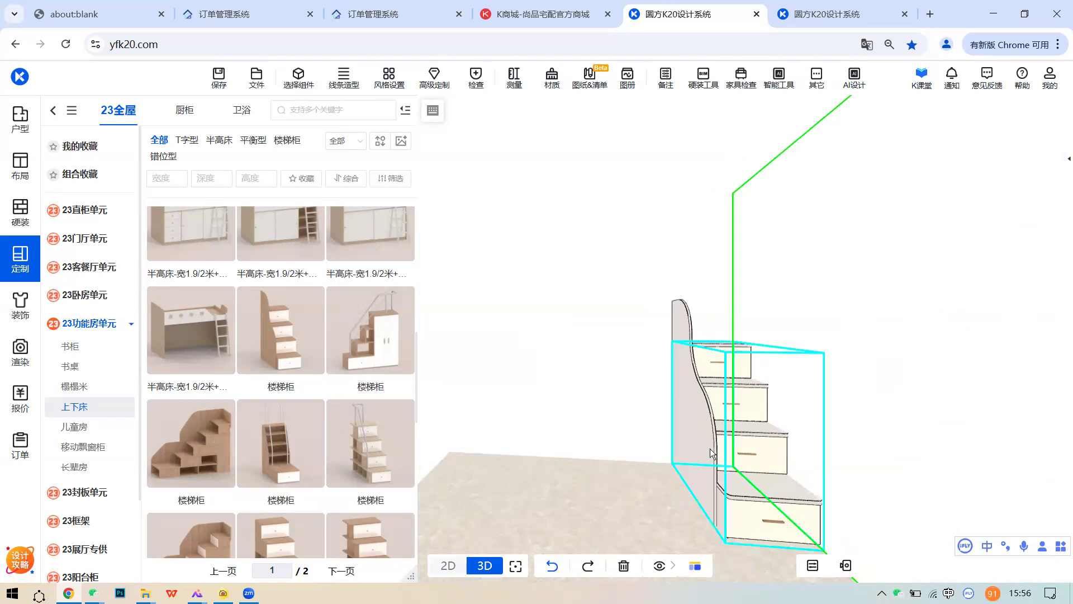
{"action": "left_click_drag", "start_coordinate": [706, 495], "coordinate": [745, 486]}
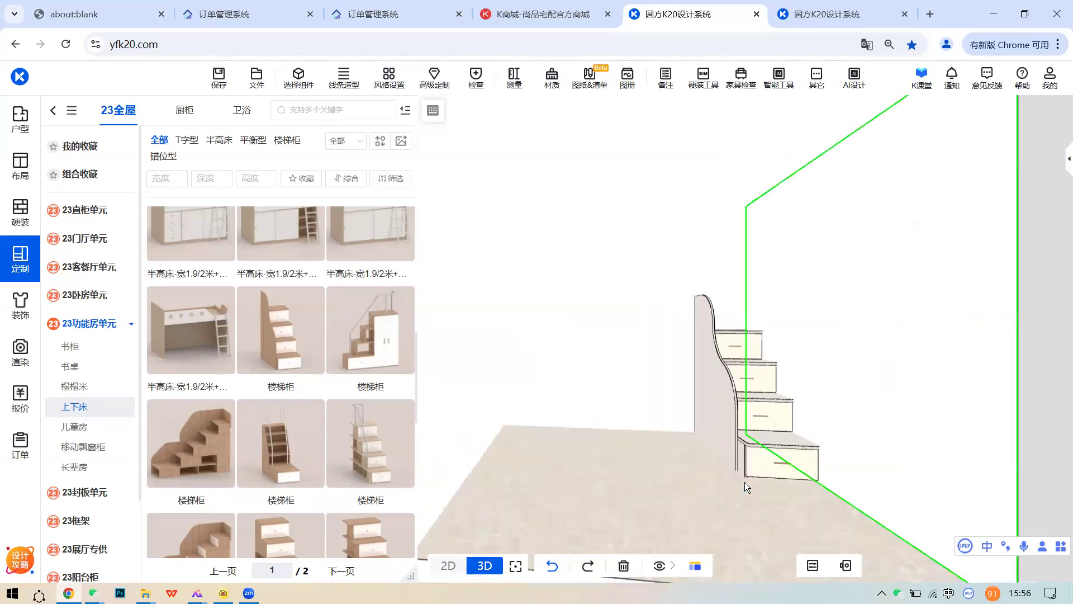
{"action": "scroll", "coordinate": [292, 434], "scroll_direction": "down", "scroll_amount": 4}
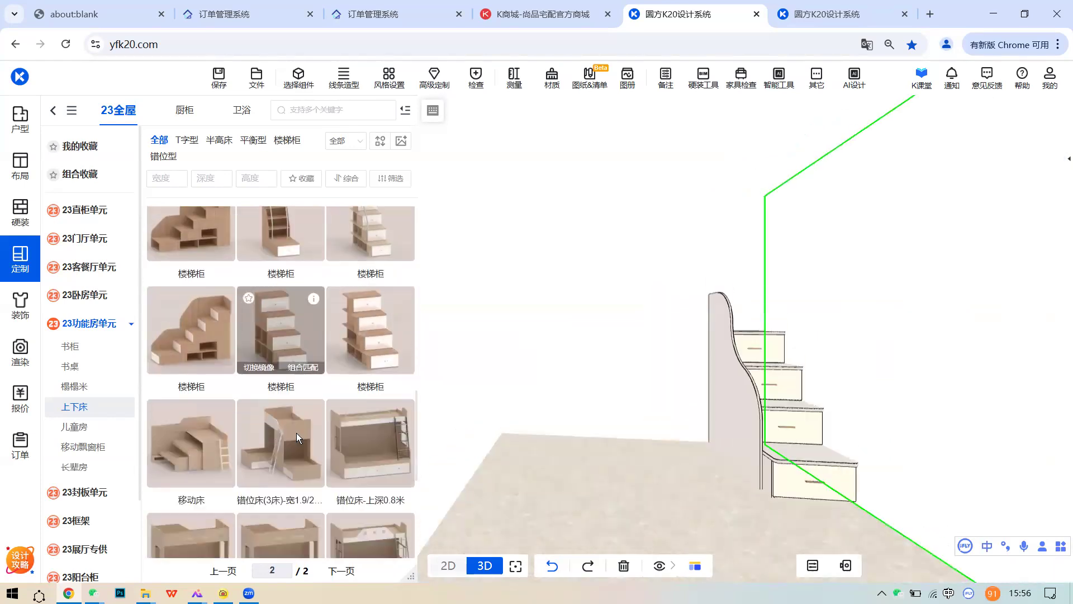
{"action": "scroll", "coordinate": [297, 432], "scroll_direction": "down", "scroll_amount": 1}
{"action": "left_click_drag", "start_coordinate": [611, 439], "coordinate": [596, 430]}
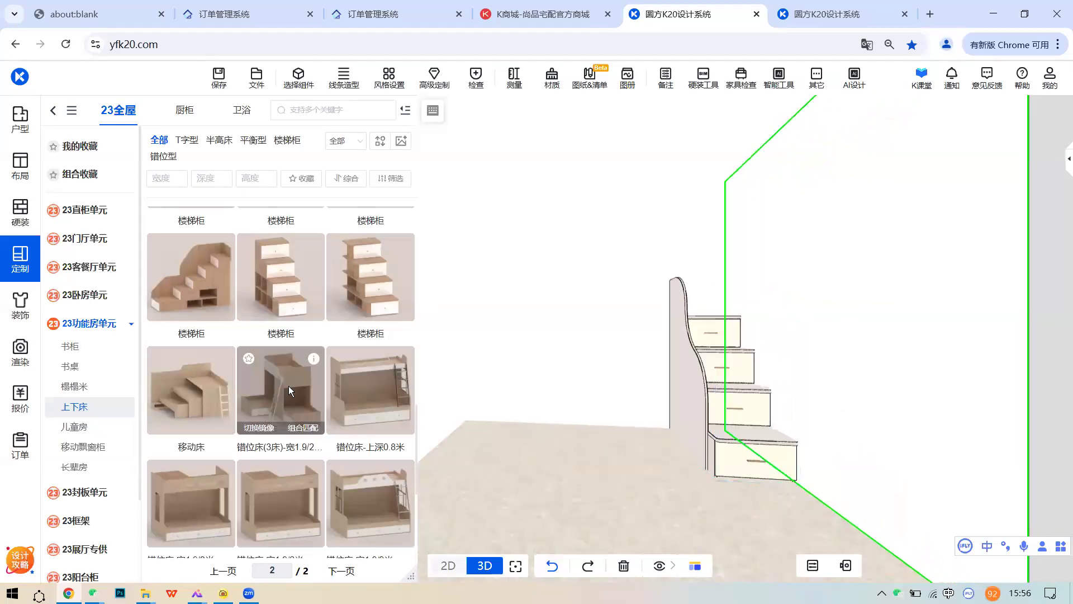
{"action": "scroll", "coordinate": [288, 385], "scroll_direction": "down", "scroll_amount": 3}
{"action": "mouse_move", "coordinate": [224, 376]}
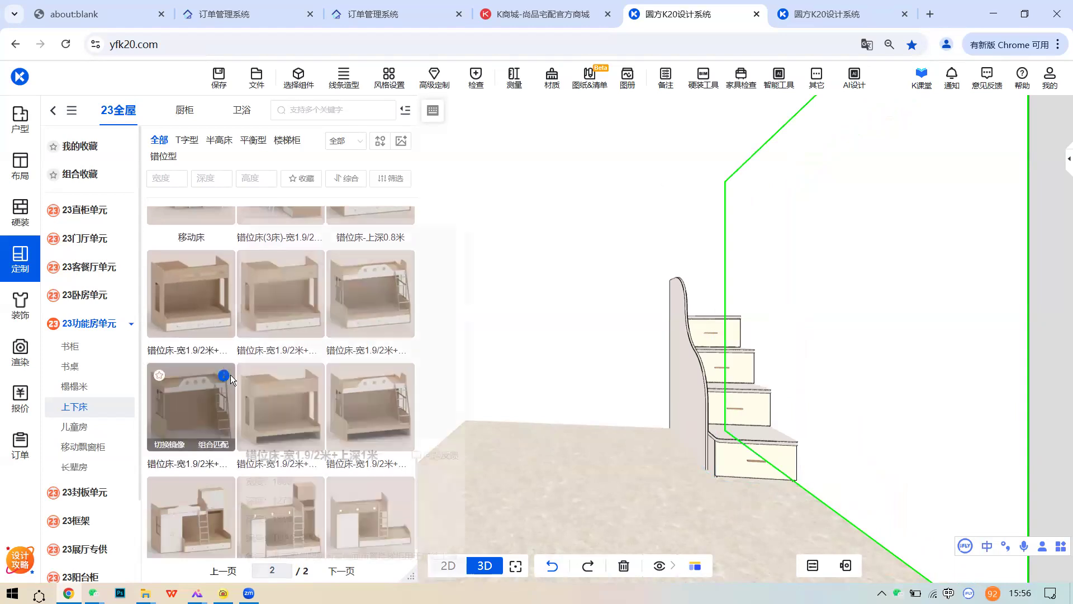
{"action": "scroll", "coordinate": [197, 415], "scroll_direction": "down", "scroll_amount": 1}
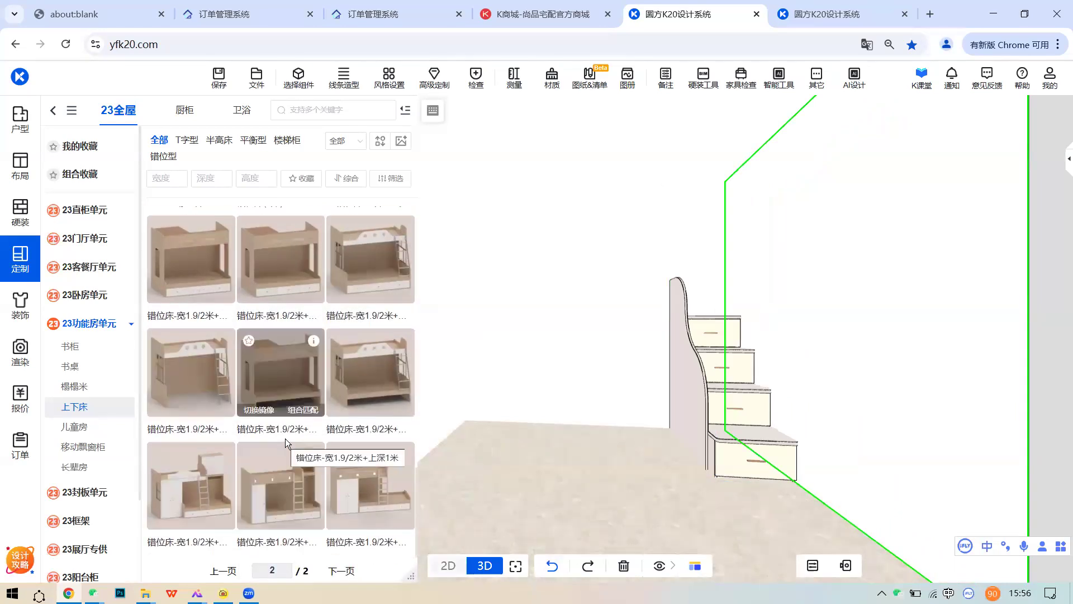
{"action": "mouse_move", "coordinate": [403, 457]}
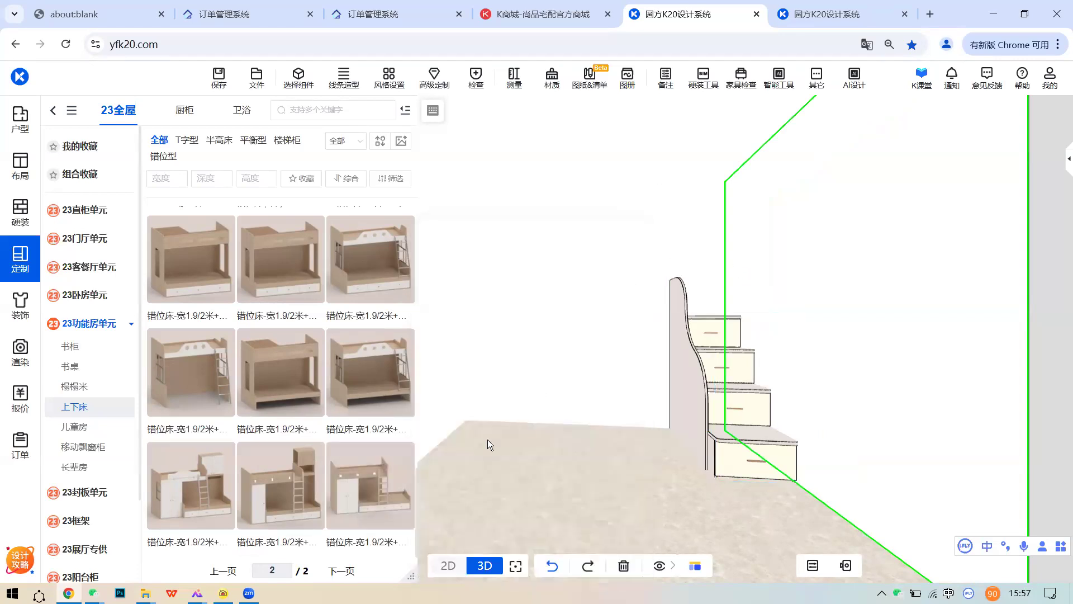
- Place the 错位床 staggered wardrobe bunk bed in the room
{"action": "left_click", "coordinate": [517, 441]}
{"action": "left_click", "coordinate": [347, 481]}
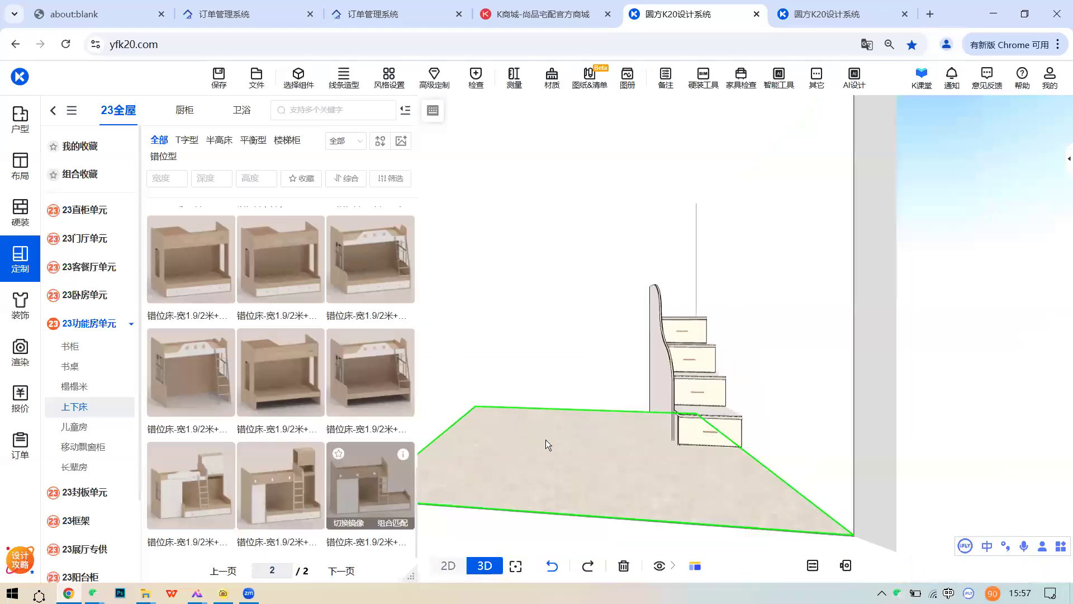
{"action": "left_click", "coordinate": [673, 410]}
- Delete the 楼梯柜 stair cabinet and select the bunk bed
{"action": "left_click", "coordinate": [736, 428]}
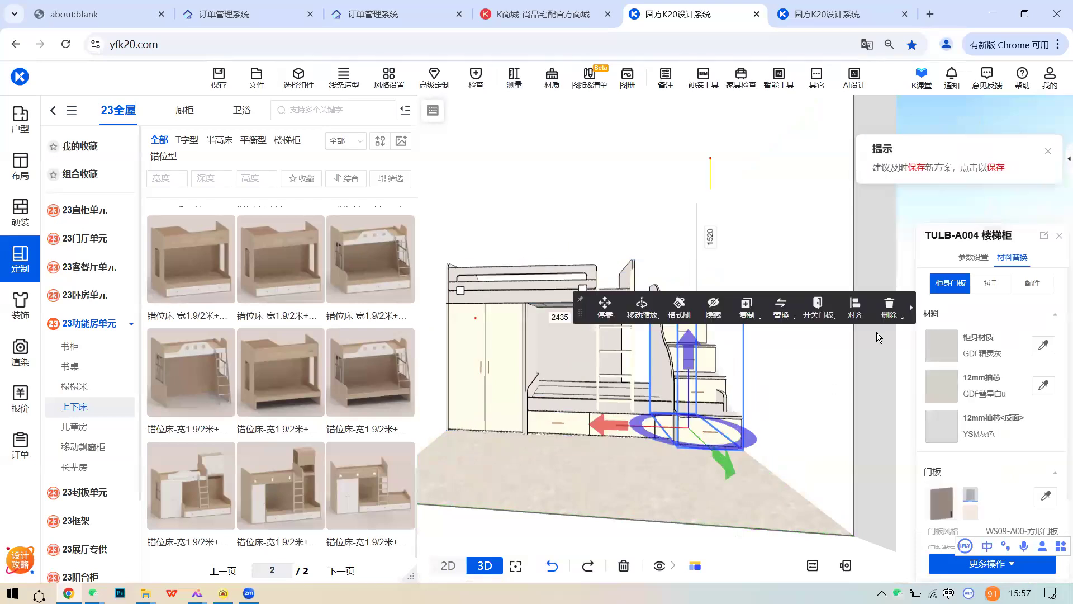
{"action": "left_click", "coordinate": [892, 312]}
{"action": "middle_click_drag", "start_coordinate": [756, 405], "coordinate": [786, 414]}
{"action": "scroll", "coordinate": [786, 414], "scroll_direction": "up", "scroll_amount": 2}
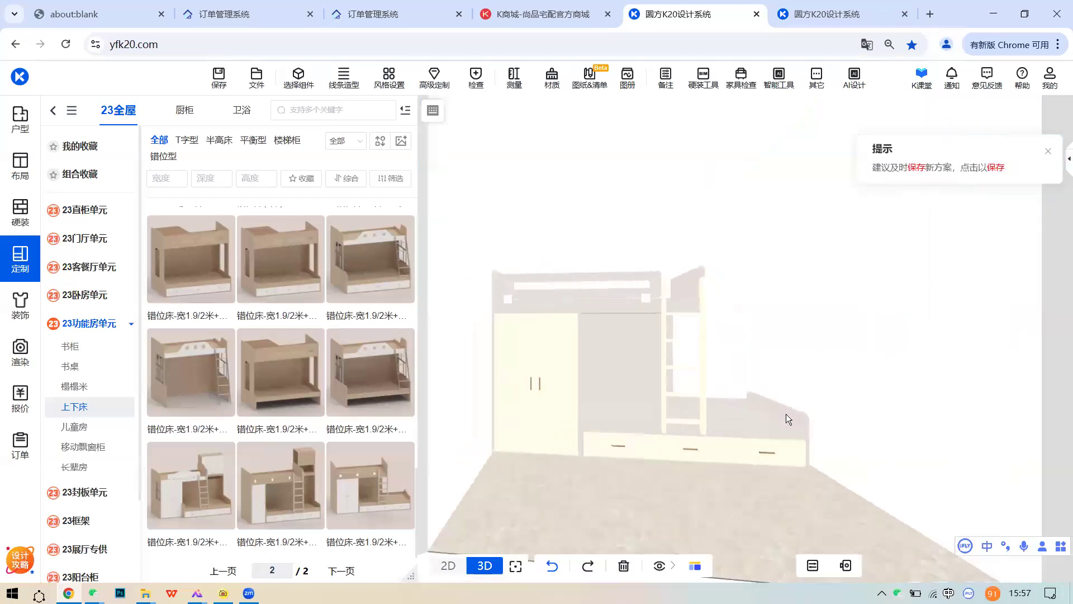
{"action": "scroll", "coordinate": [785, 414], "scroll_direction": "up", "scroll_amount": 1}
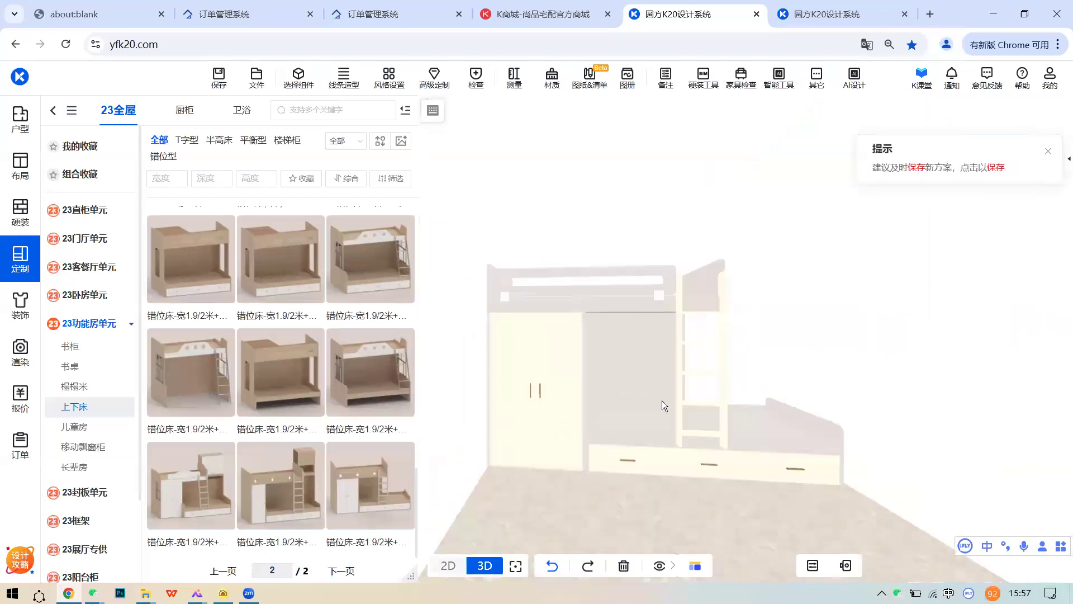
{"action": "left_click", "coordinate": [537, 373]}
{"action": "scroll", "coordinate": [670, 440], "scroll_direction": "up", "scroll_amount": 2}
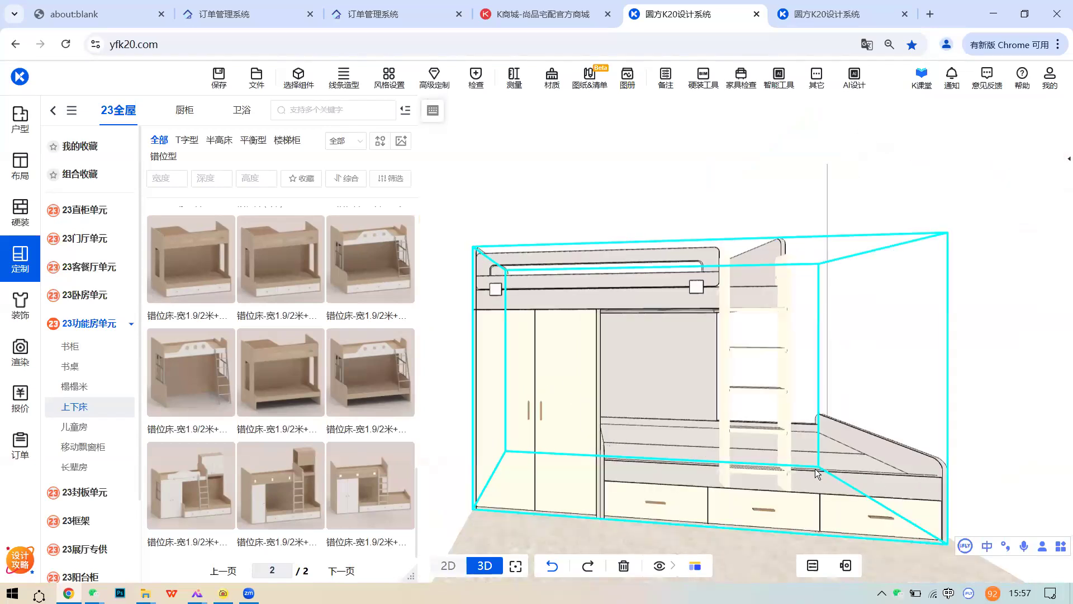
- Open all the bunk bed's wardrobe doors to inspect them, then close them again
{"action": "left_click", "coordinate": [500, 359]}
{"action": "mouse_move", "coordinate": [824, 234]}
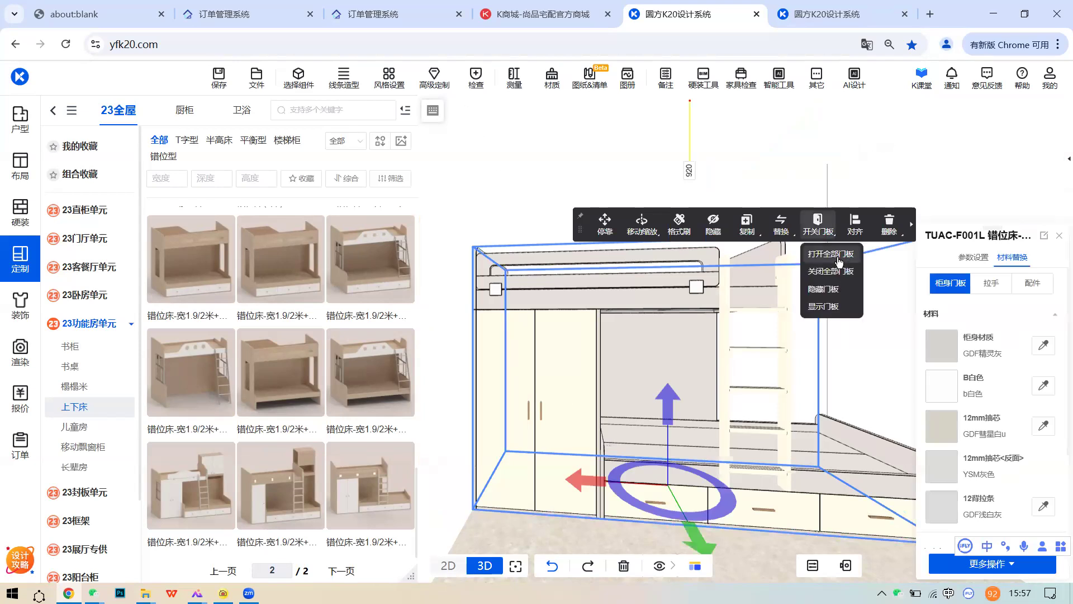
{"action": "left_click", "coordinate": [824, 256]}
{"action": "left_click_drag", "start_coordinate": [538, 399], "coordinate": [568, 358]}
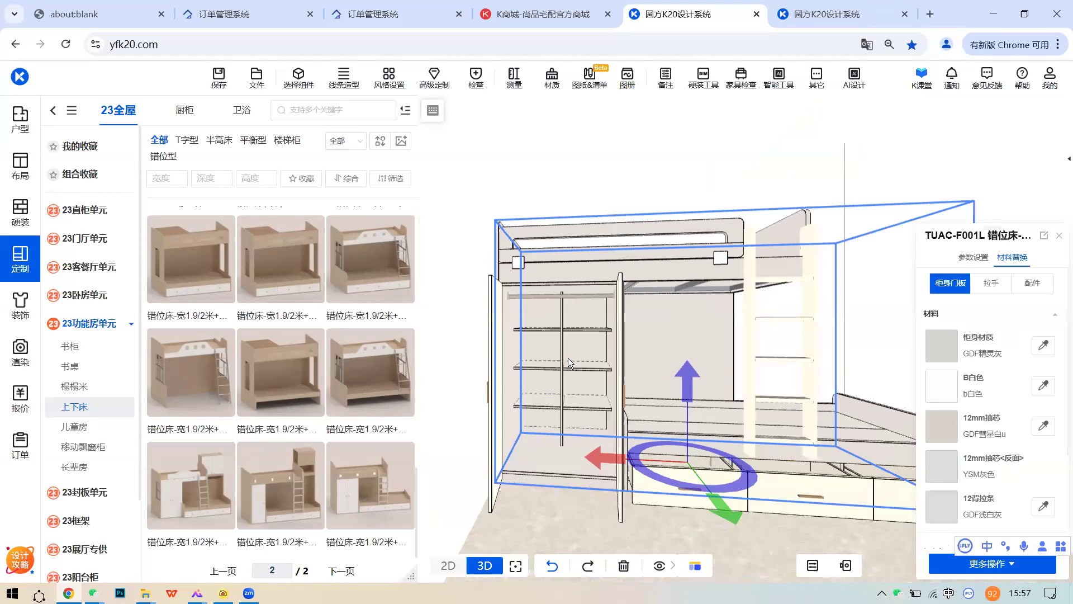
{"action": "left_click", "coordinate": [596, 320]}
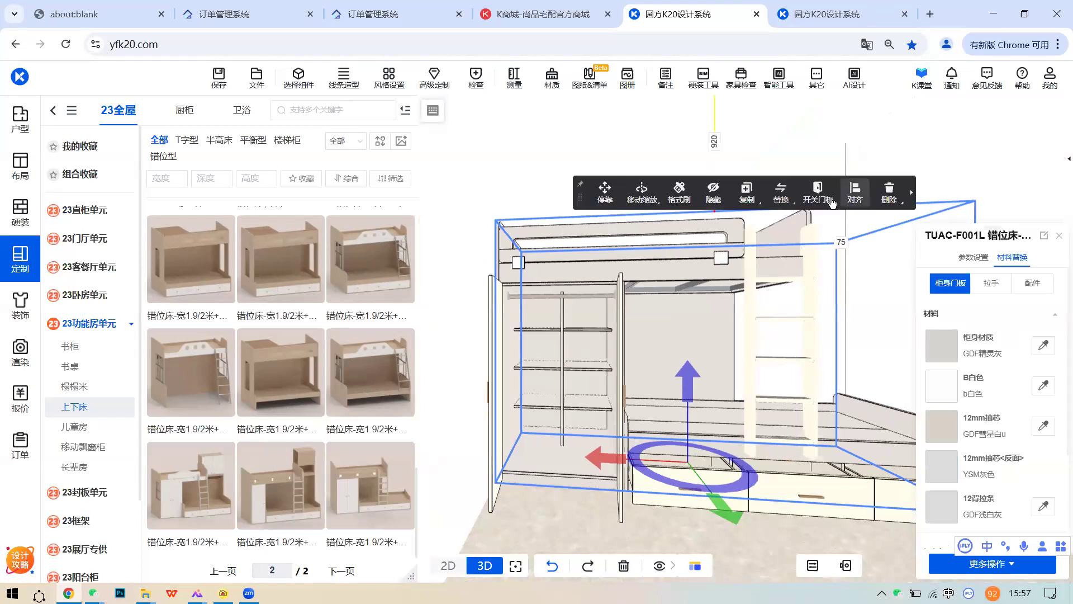
{"action": "mouse_move", "coordinate": [817, 193]}
{"action": "left_click", "coordinate": [841, 239]}
- Replace the wardrobe bunk bed with the TUAC-G002 错位床 staggered bunk bed
{"action": "left_click_drag", "start_coordinate": [628, 353], "coordinate": [510, 462]}
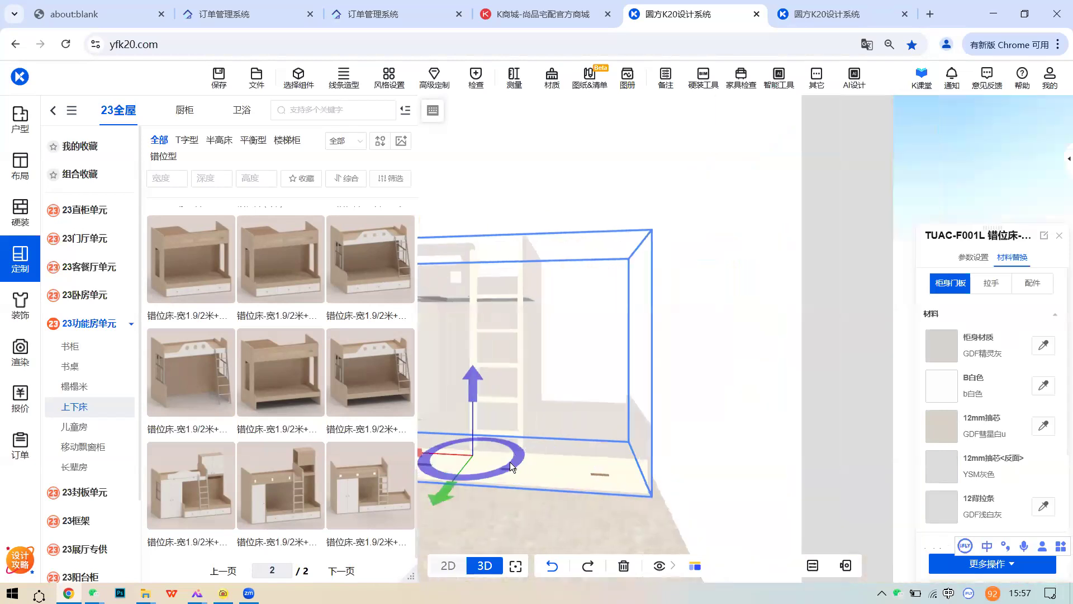
{"action": "left_click_drag", "start_coordinate": [813, 414], "coordinate": [670, 442]}
{"action": "left_click", "coordinate": [675, 378]}
{"action": "left_click", "coordinate": [628, 359]}
{"action": "left_click_drag", "start_coordinate": [615, 358], "coordinate": [535, 351]}
{"action": "left_click_drag", "start_coordinate": [701, 385], "coordinate": [442, 375]}
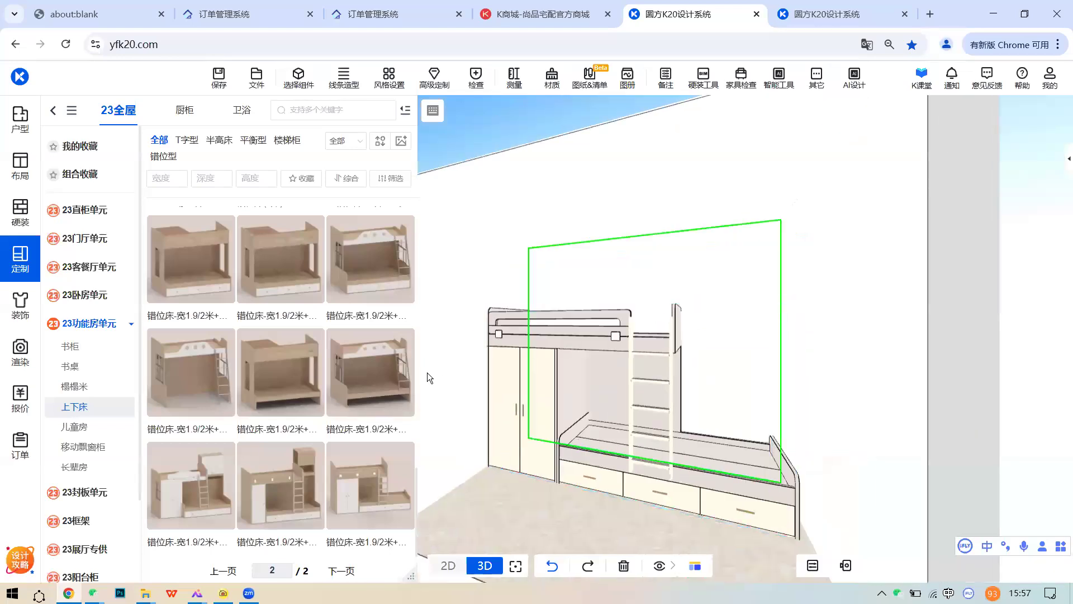
{"action": "left_click", "coordinate": [631, 414]}
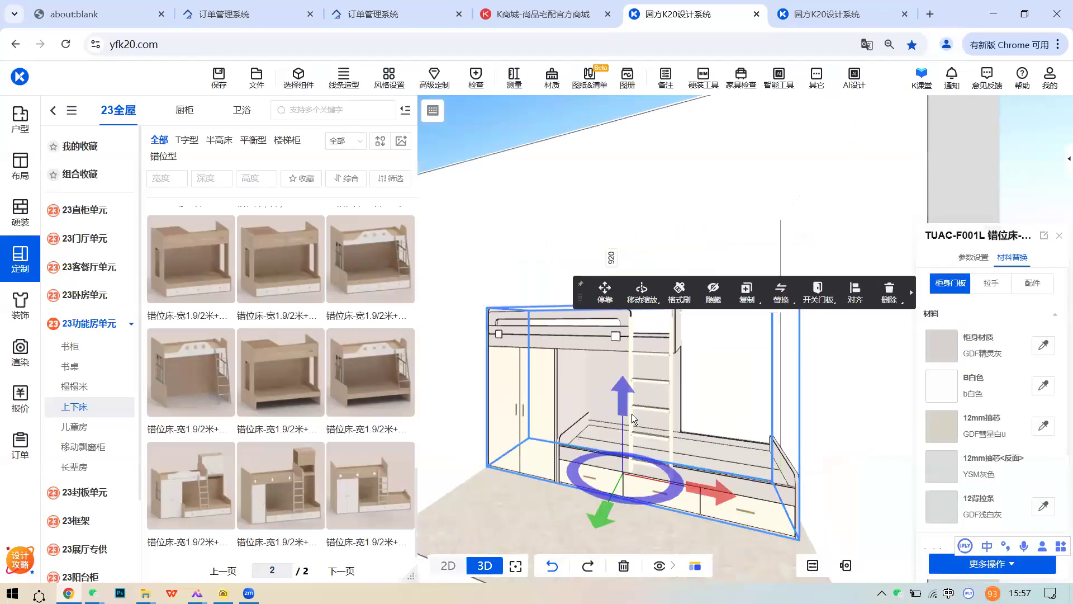
{"action": "left_click", "coordinate": [887, 298]}
{"action": "left_click", "coordinate": [369, 371]}
{"action": "left_click", "coordinate": [721, 451]}
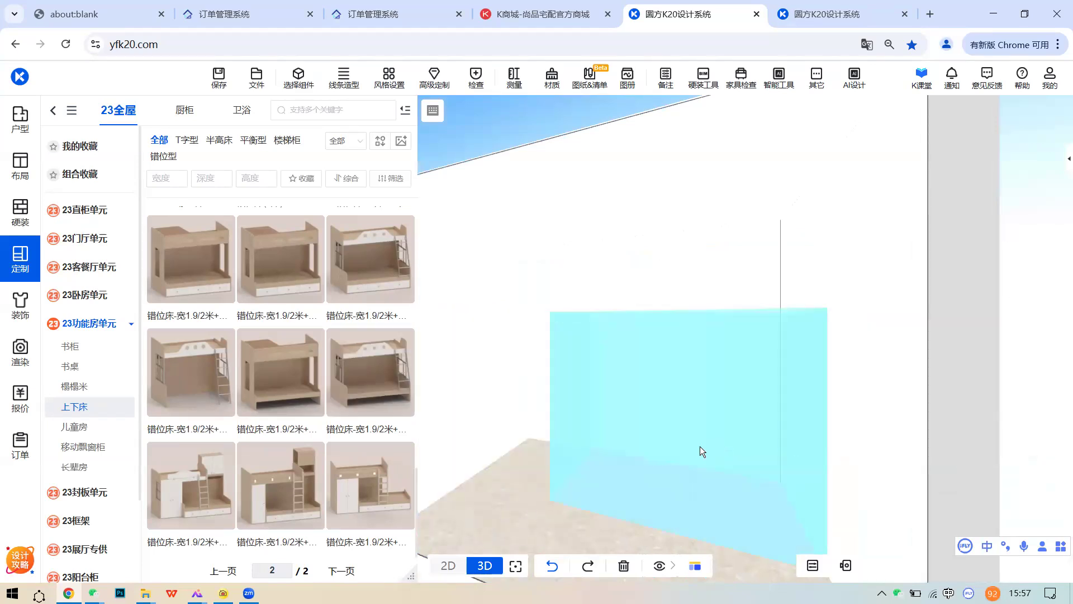
{"action": "right_click_drag", "start_coordinate": [797, 395], "coordinate": [626, 377]}
{"action": "scroll", "coordinate": [772, 458], "scroll_direction": "up", "scroll_amount": 3}
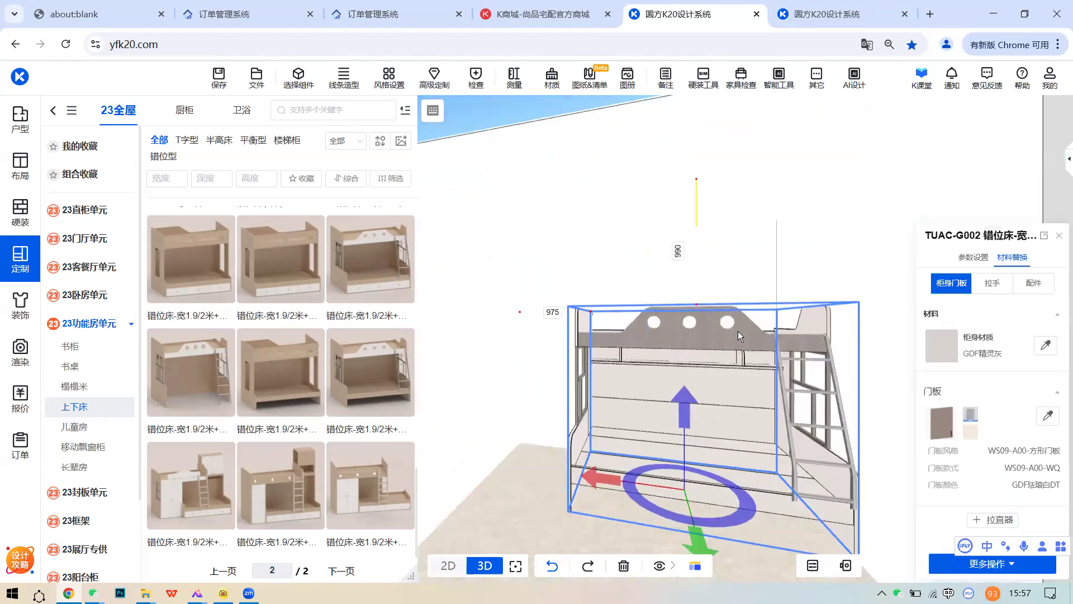
{"action": "right_click_drag", "start_coordinate": [695, 337], "coordinate": [587, 397]}
{"action": "mouse_move", "coordinate": [402, 345]}
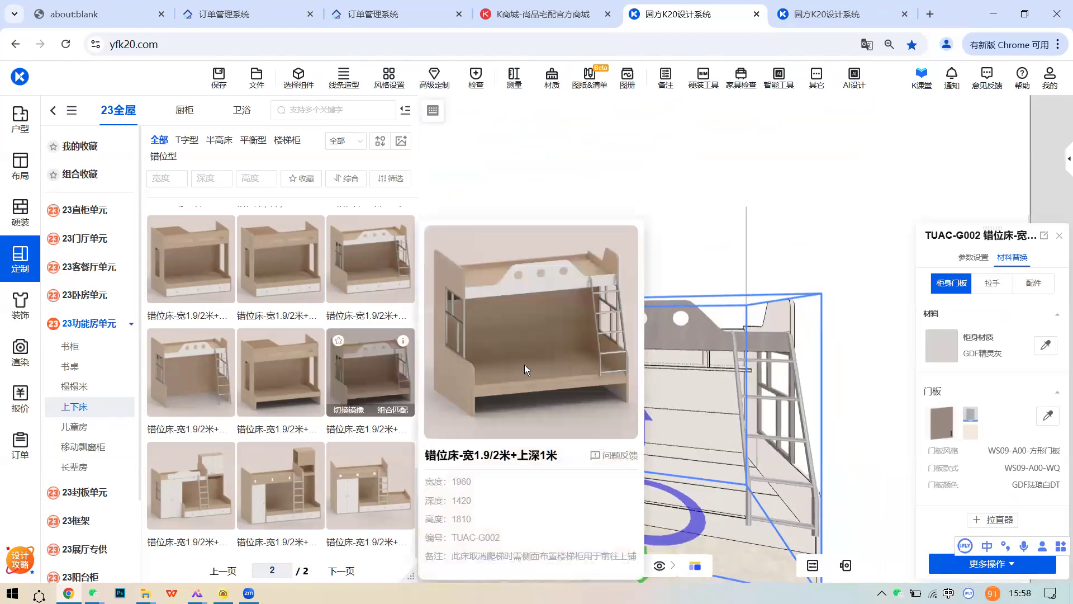
{"action": "right_click_drag", "start_coordinate": [775, 363], "coordinate": [620, 381]}
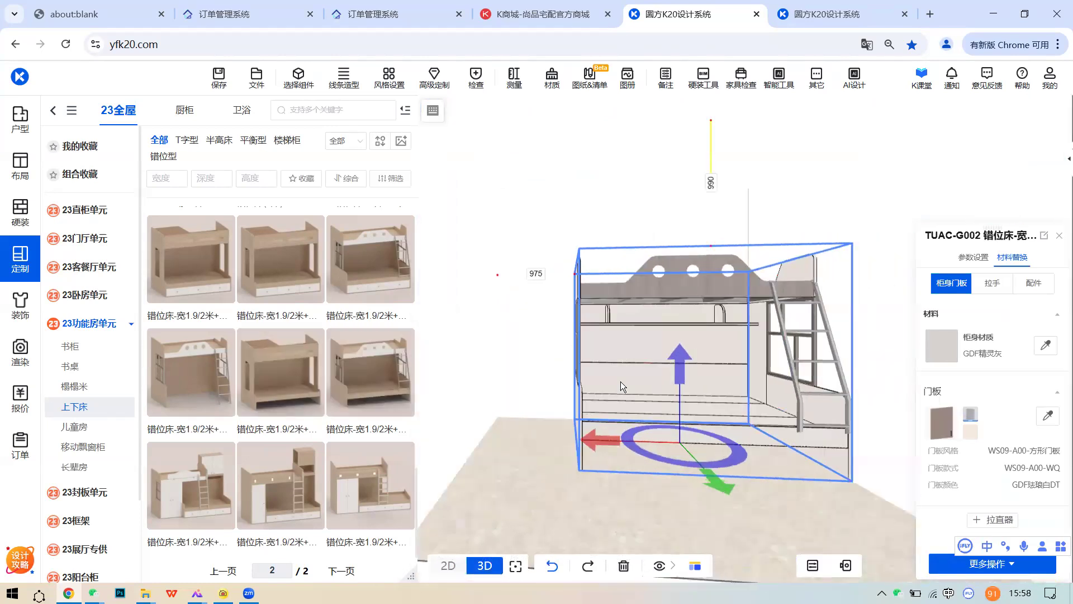
{"action": "scroll", "coordinate": [620, 381], "scroll_direction": "up", "scroll_amount": 2}
- Open the bunk bed's 柜身材质 picker, view the board types, then dismiss it
{"action": "left_click", "coordinate": [746, 367]}
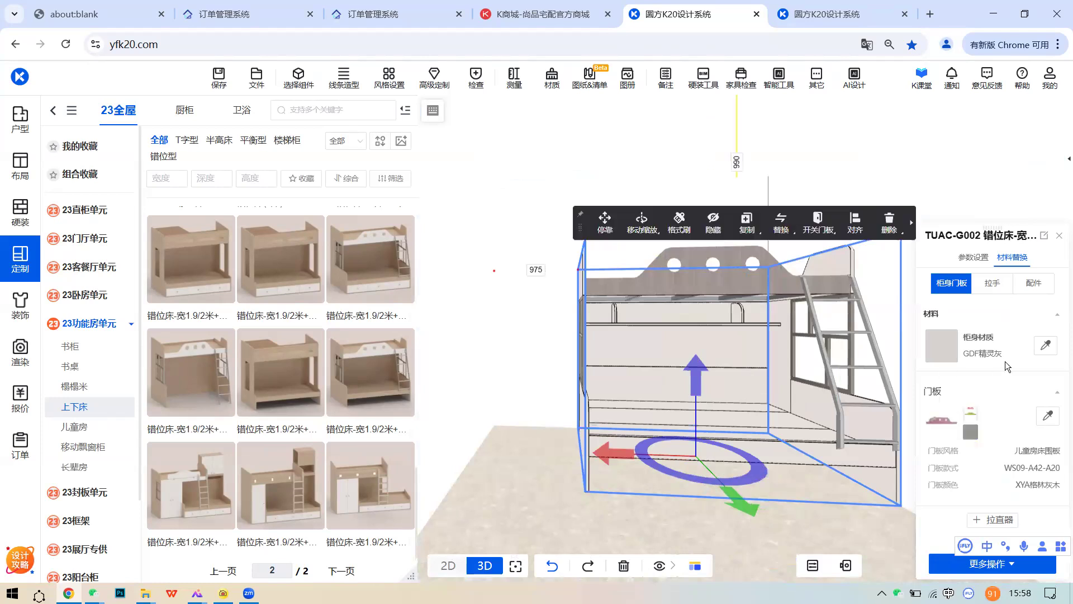
{"action": "left_click", "coordinate": [941, 345]}
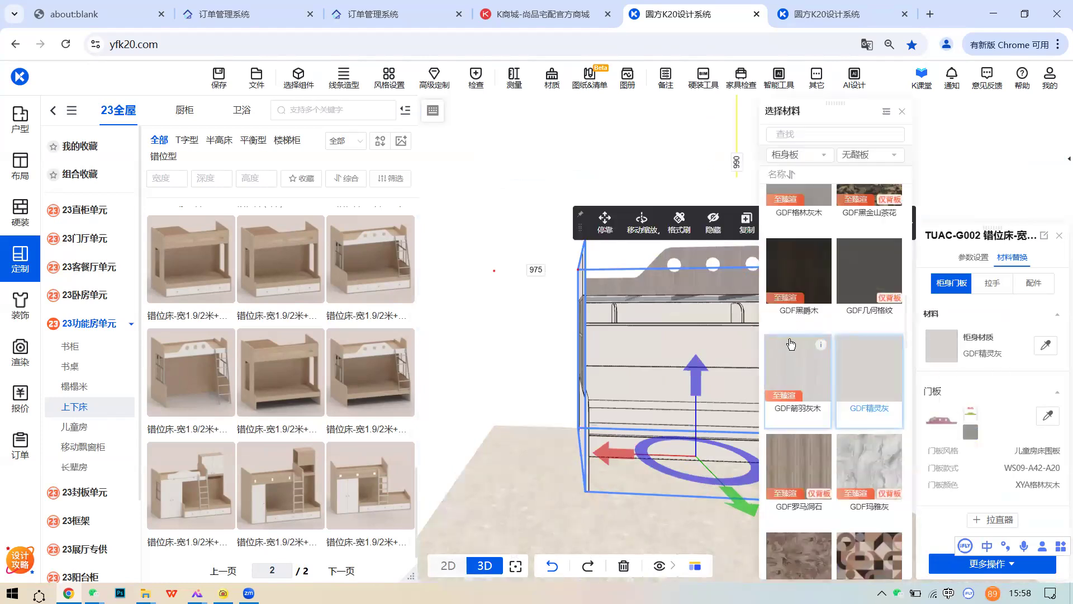
{"action": "scroll", "coordinate": [818, 378], "scroll_direction": "down", "scroll_amount": 3}
{"action": "scroll", "coordinate": [819, 382], "scroll_direction": "up", "scroll_amount": 3}
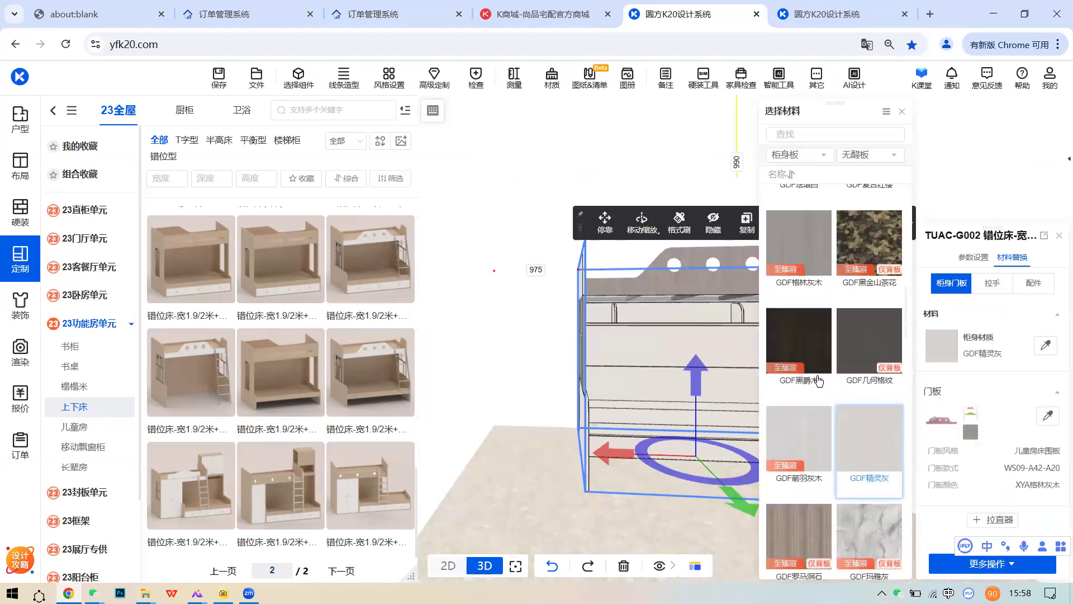
{"action": "left_click", "coordinate": [883, 156]}
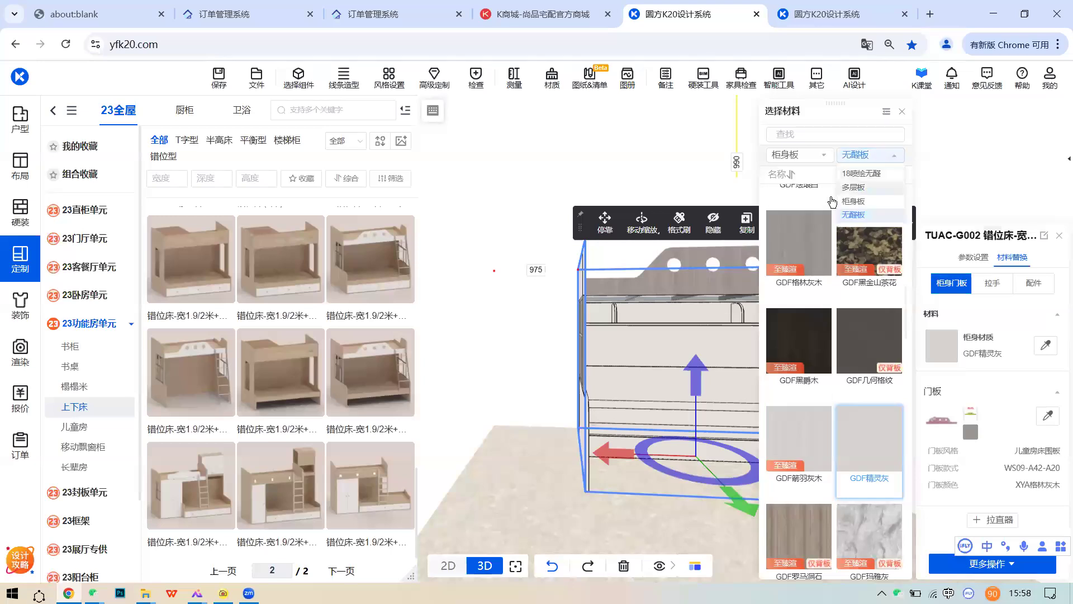
{"action": "left_click", "coordinate": [670, 184]}
{"action": "right_click_drag", "start_coordinate": [694, 283], "coordinate": [628, 357]}
{"action": "scroll", "coordinate": [704, 348], "scroll_direction": "up", "scroll_amount": 3}
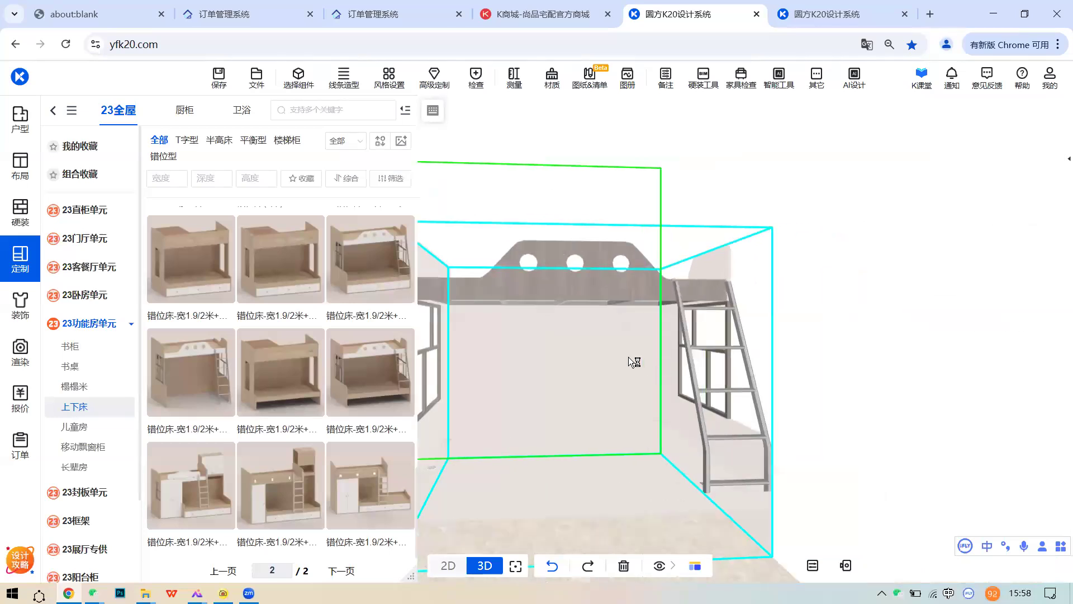
- Reopen the body material picker and browse 多层板, 柜身板 and 无醛板 boards
{"action": "left_click", "coordinate": [627, 362]}
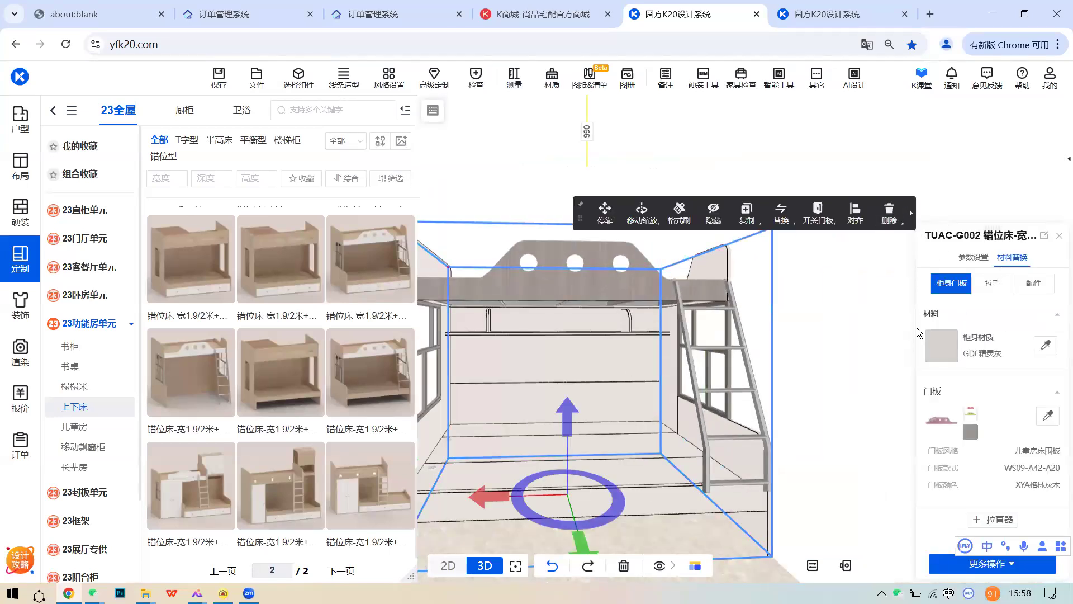
{"action": "left_click", "coordinate": [941, 345]}
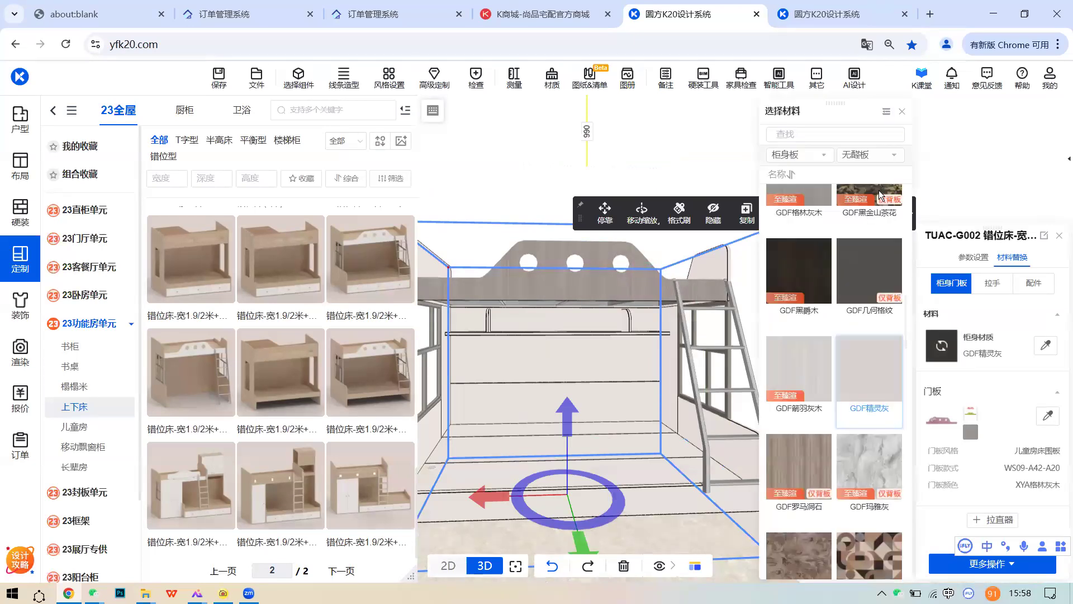
{"action": "left_click", "coordinate": [869, 157]}
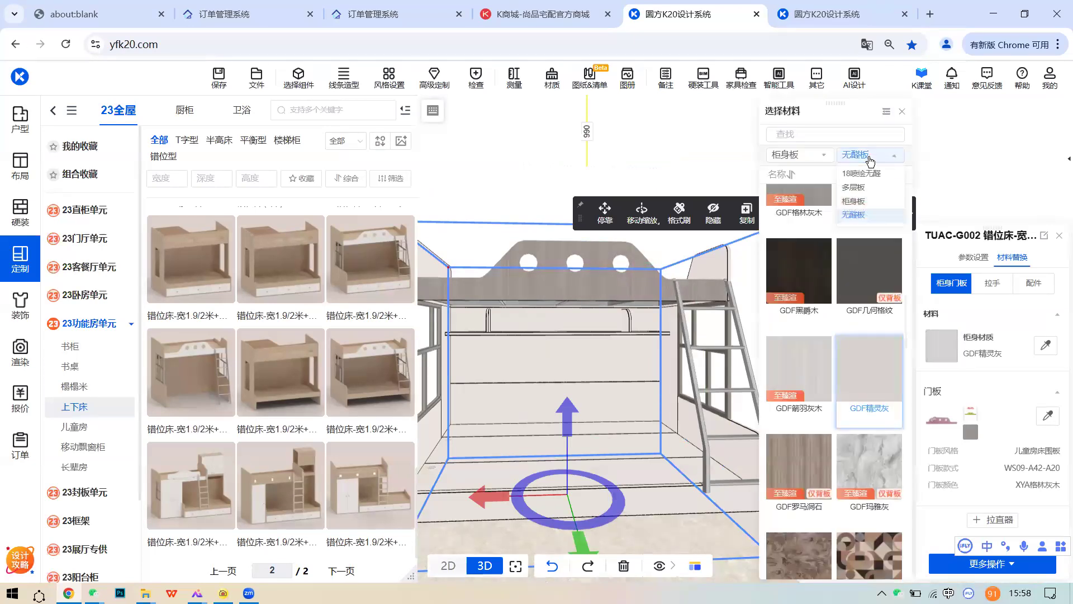
{"action": "left_click", "coordinate": [853, 187]}
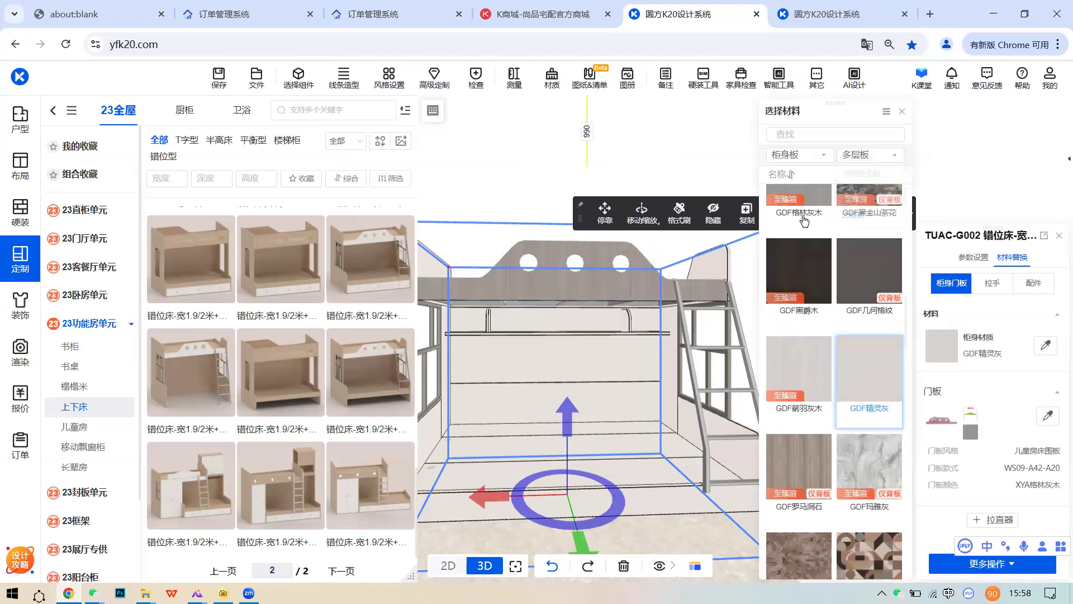
{"action": "scroll", "coordinate": [871, 338], "scroll_direction": "down", "scroll_amount": 1}
{"action": "scroll", "coordinate": [871, 338], "scroll_direction": "up", "scroll_amount": 2}
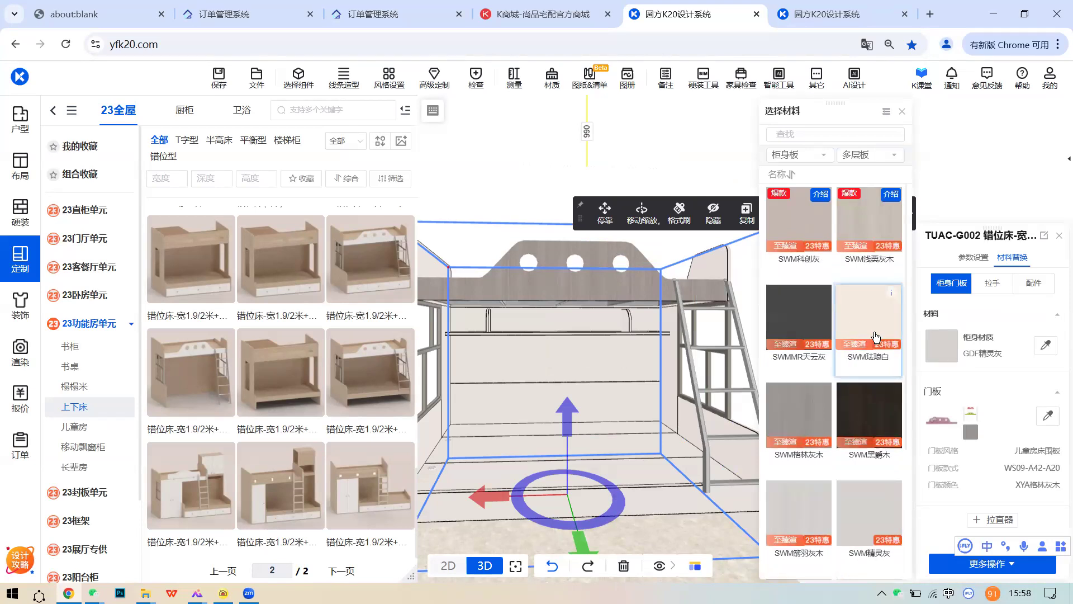
{"action": "left_click", "coordinate": [868, 154]}
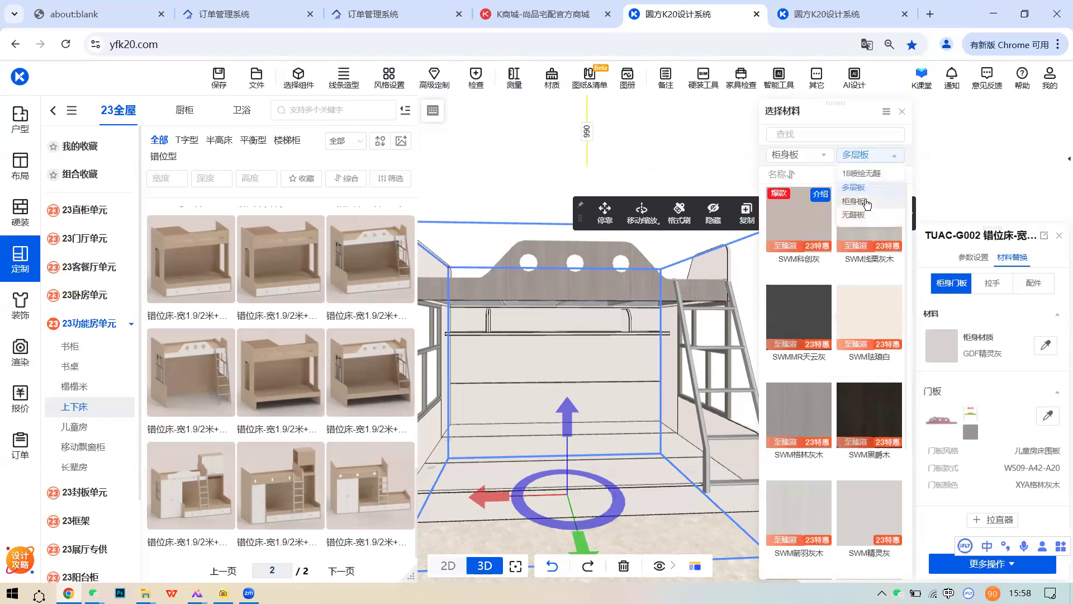
{"action": "left_click", "coordinate": [865, 157]}
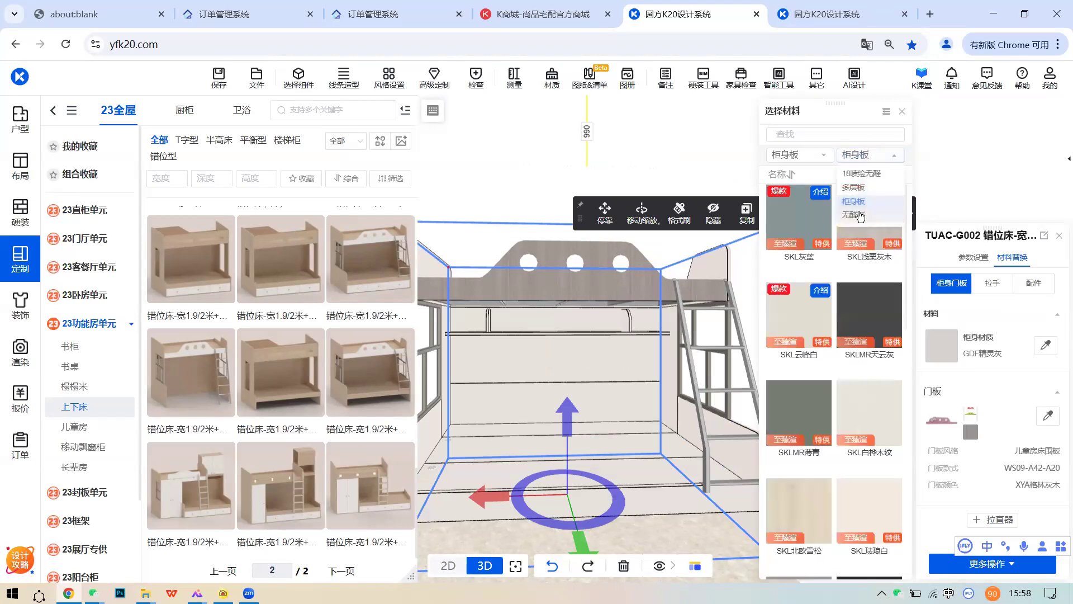
{"action": "left_click", "coordinate": [858, 216]}
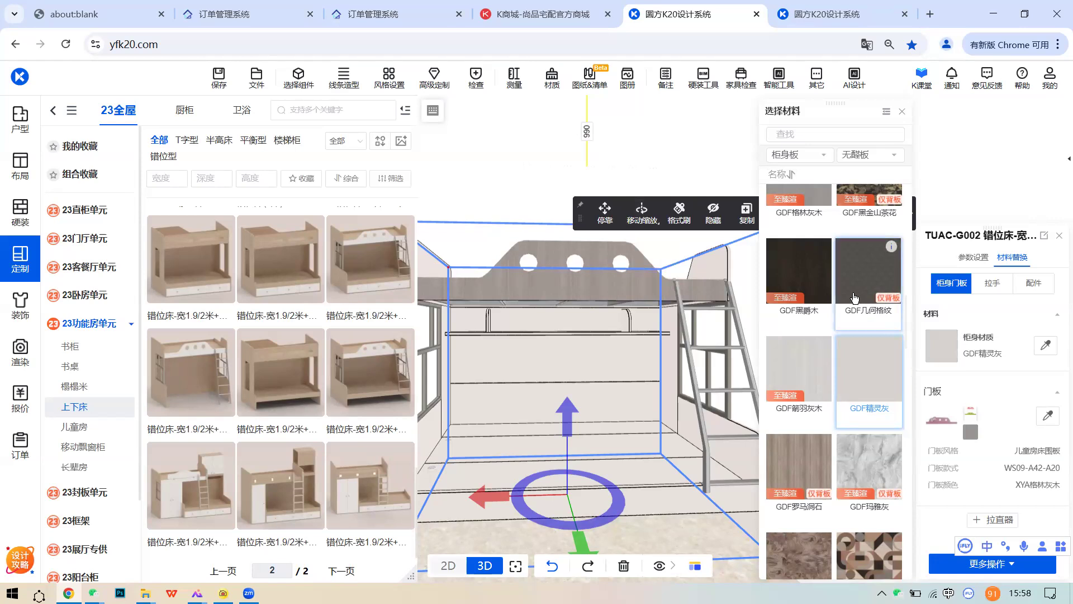
- Compare the 多层板 and 无醛板 board materials in the picker
{"action": "scroll", "coordinate": [854, 297], "scroll_direction": "up", "scroll_amount": 2}
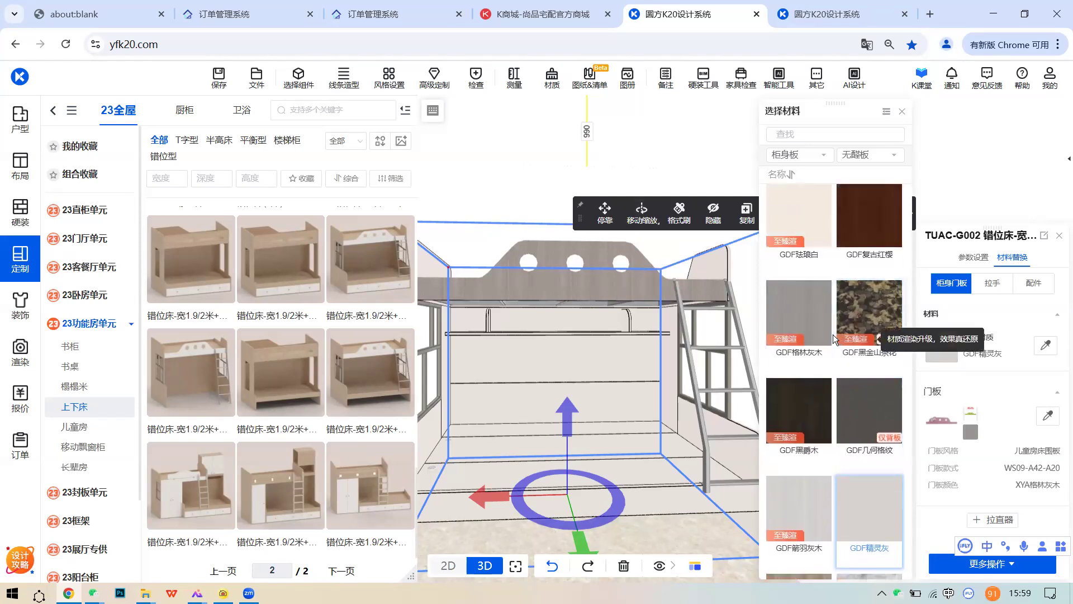
{"action": "scroll", "coordinate": [833, 335], "scroll_direction": "up", "scroll_amount": 3}
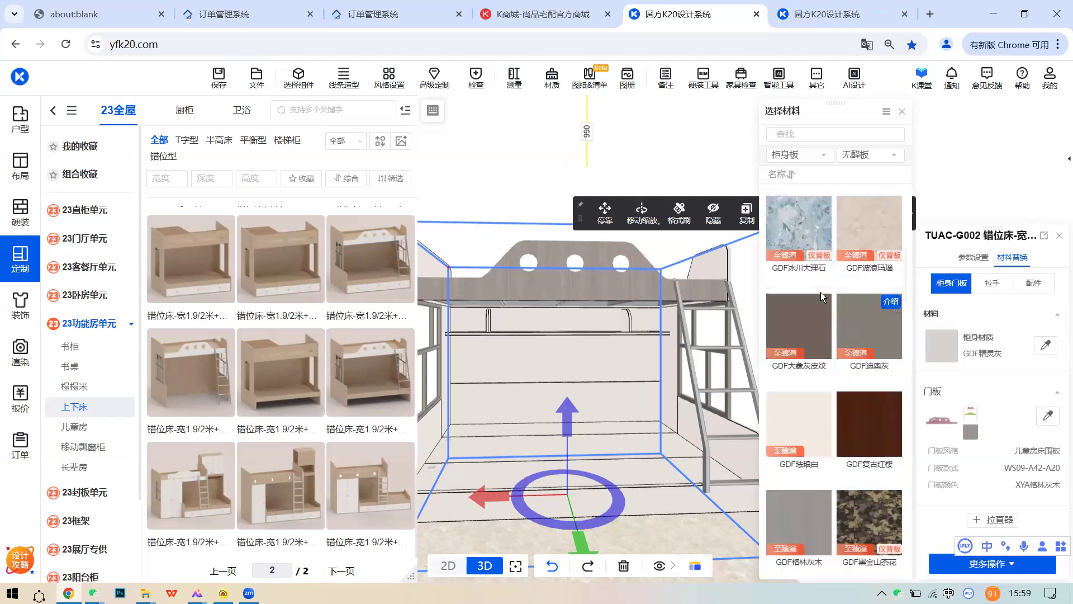
{"action": "left_click", "coordinate": [877, 156]}
{"action": "left_click", "coordinate": [870, 190]}
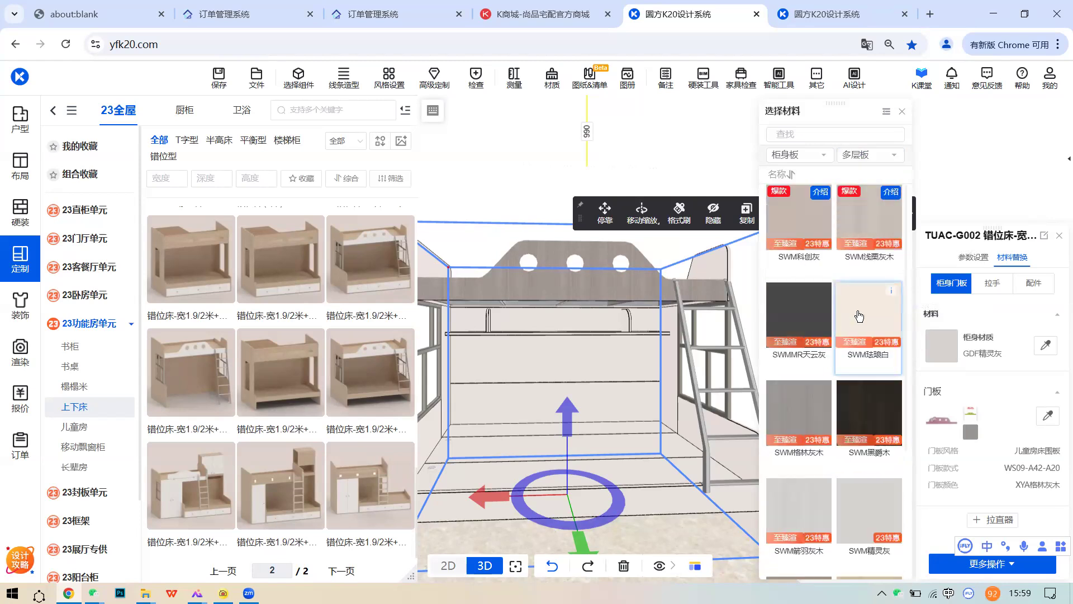
{"action": "left_click", "coordinate": [869, 155]}
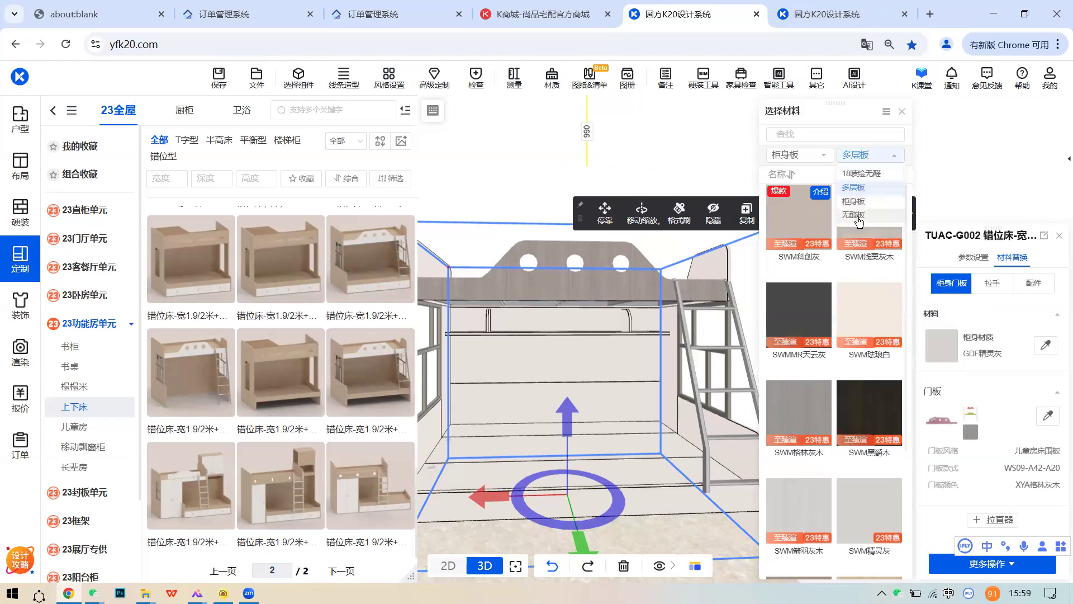
{"action": "left_click", "coordinate": [859, 218]}
{"action": "left_click", "coordinate": [867, 156]}
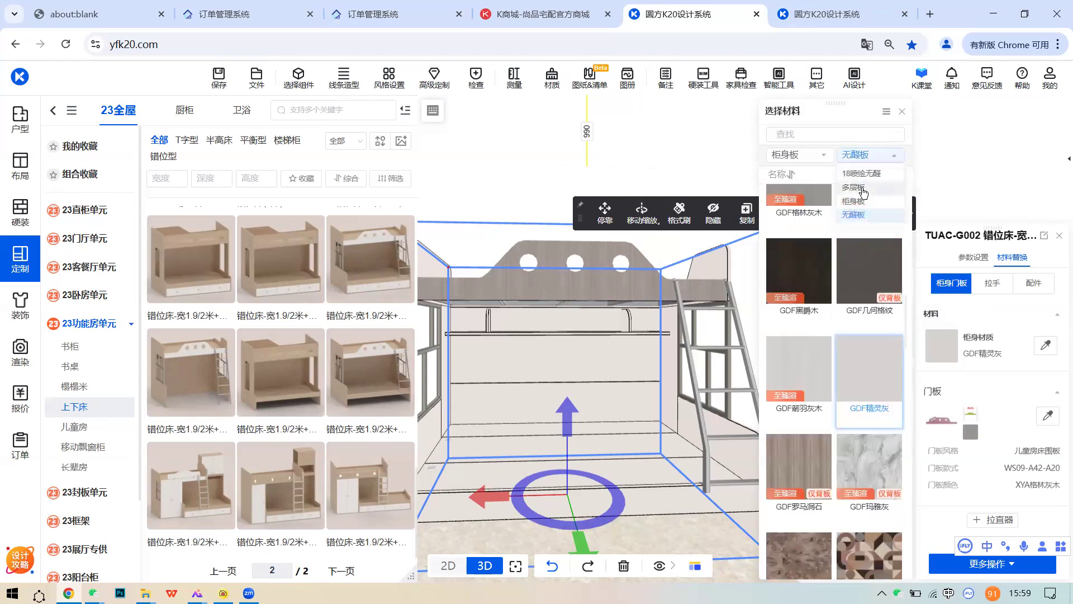
{"action": "left_click", "coordinate": [864, 188]}
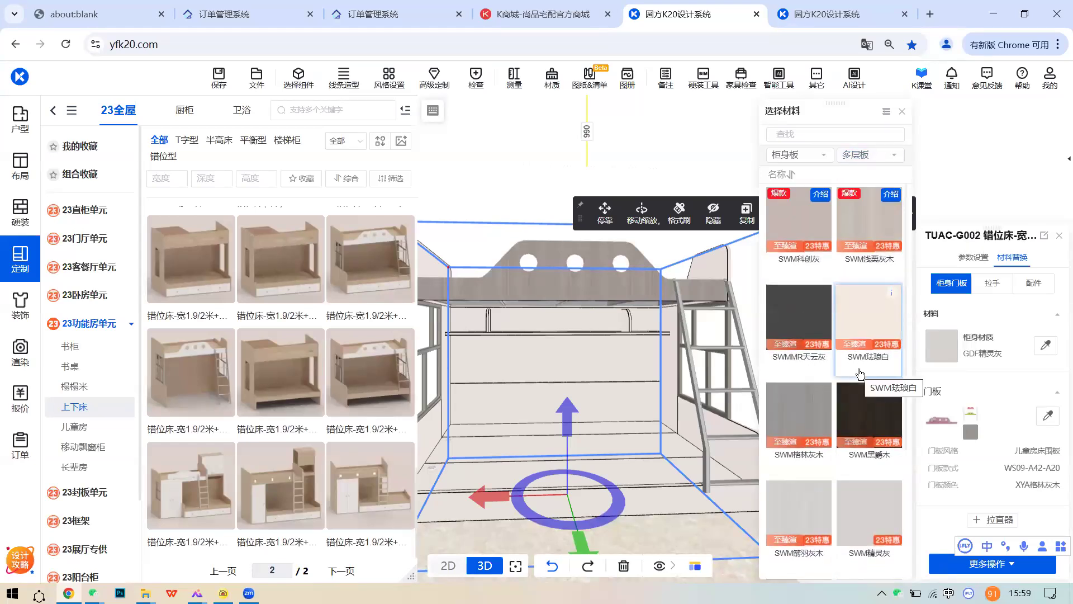
- List the 柜身板 SKL boards, leaving the GDF精灵灰 body finish unchanged
{"action": "left_click", "coordinate": [870, 155]}
{"action": "left_click", "coordinate": [872, 214]}
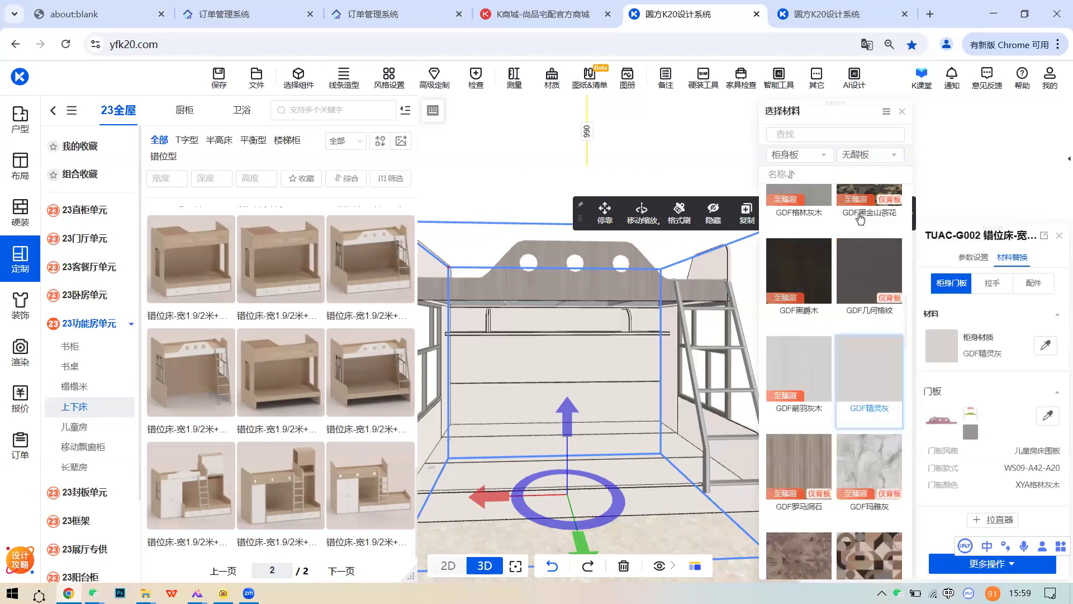
{"action": "left_click", "coordinate": [870, 157]}
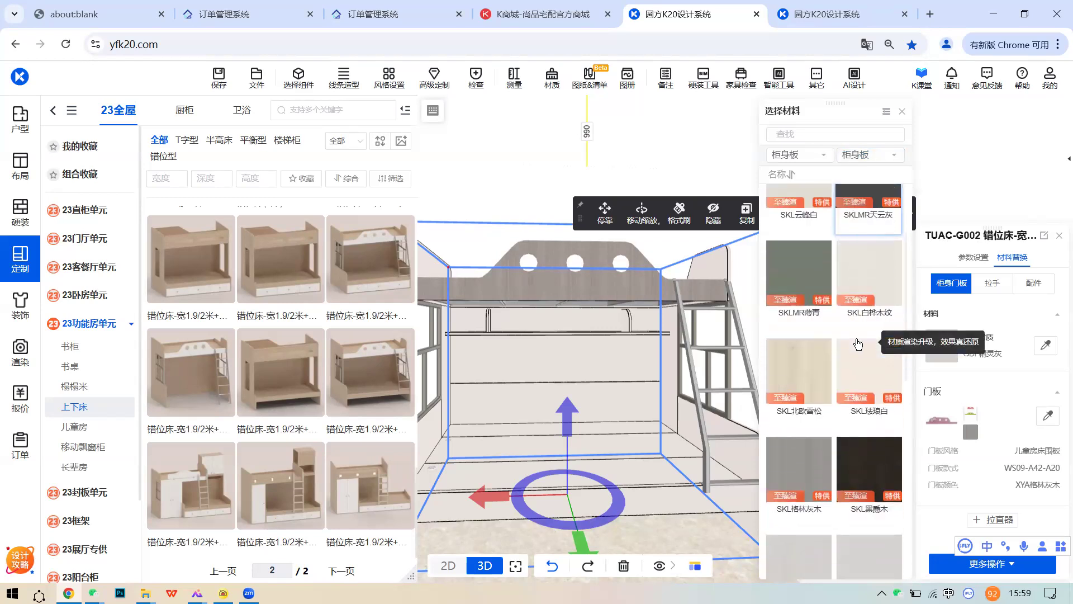
{"action": "left_click", "coordinate": [860, 155]}
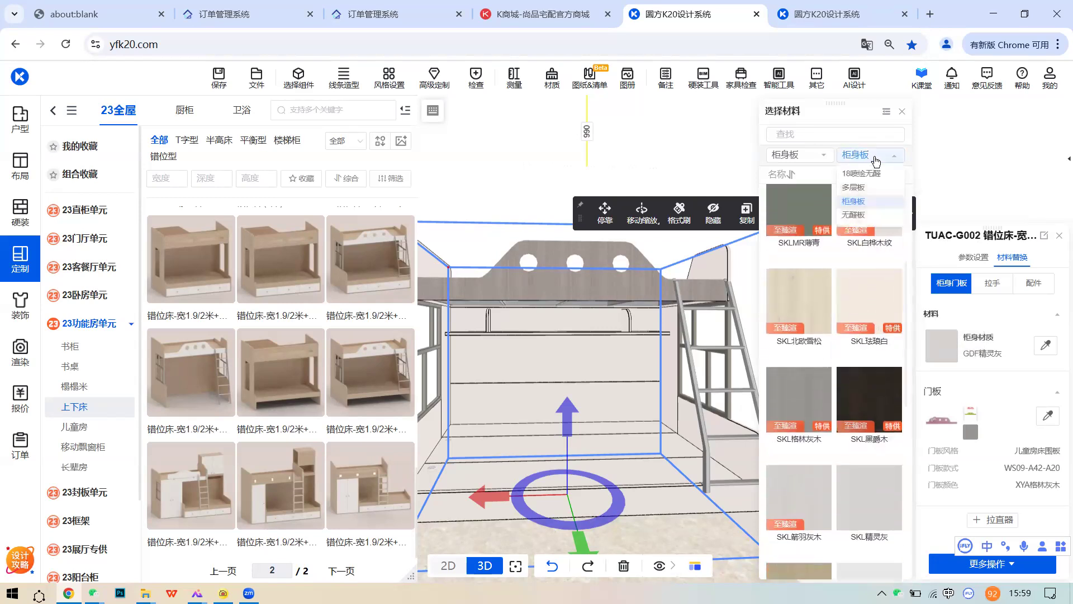
{"action": "left_click", "coordinate": [862, 202]}
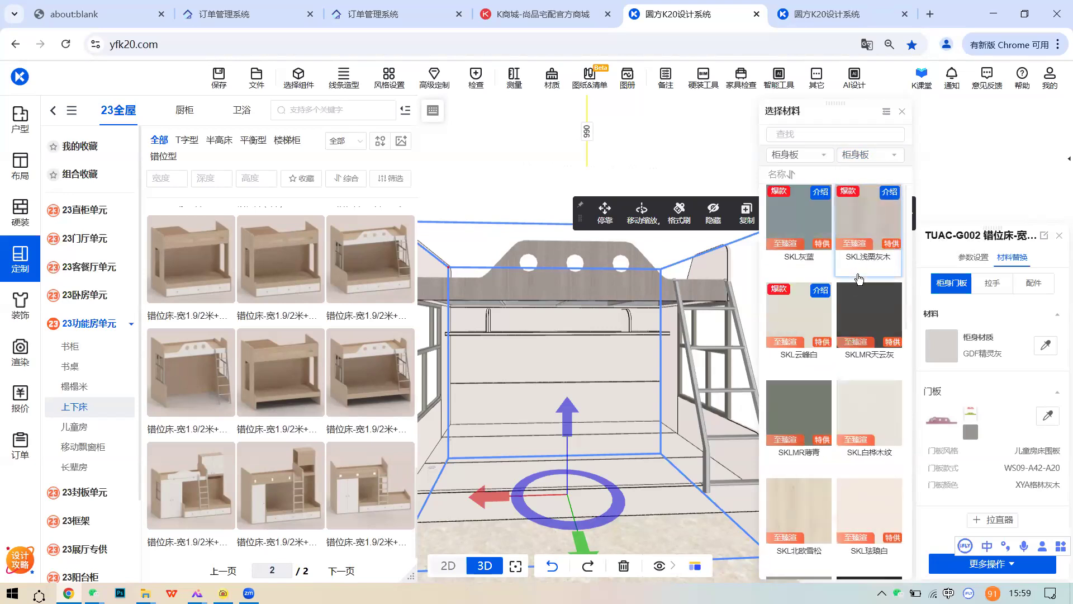
{"action": "scroll", "coordinate": [858, 278], "scroll_direction": "up", "scroll_amount": 2}
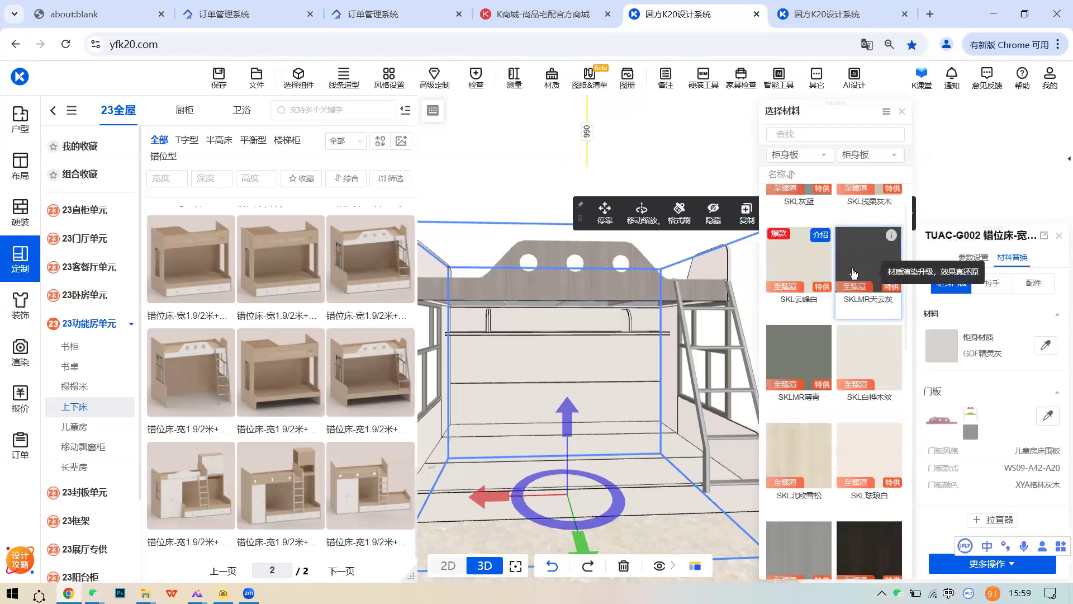
{"action": "left_click", "coordinate": [869, 154]}
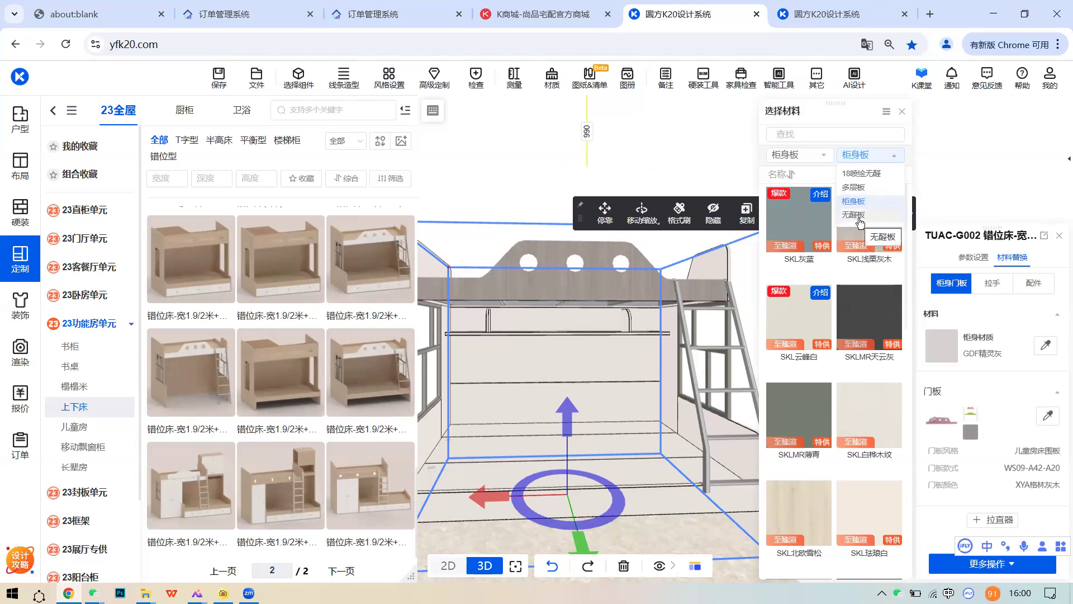
{"action": "left_click_drag", "start_coordinate": [603, 332], "coordinate": [628, 330]}
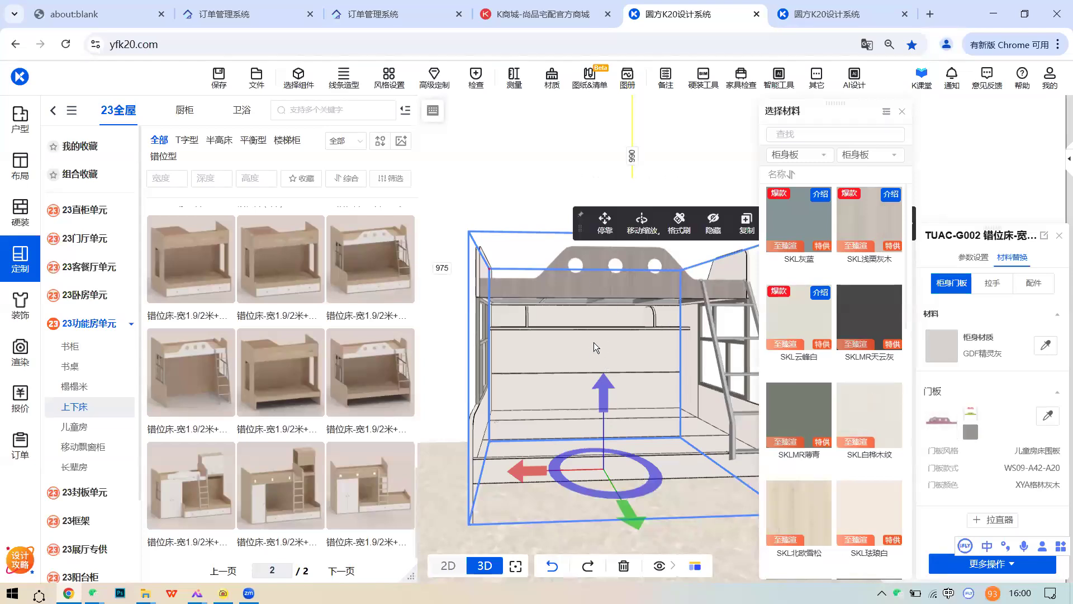
{"action": "left_click_drag", "start_coordinate": [593, 342], "coordinate": [592, 307]}
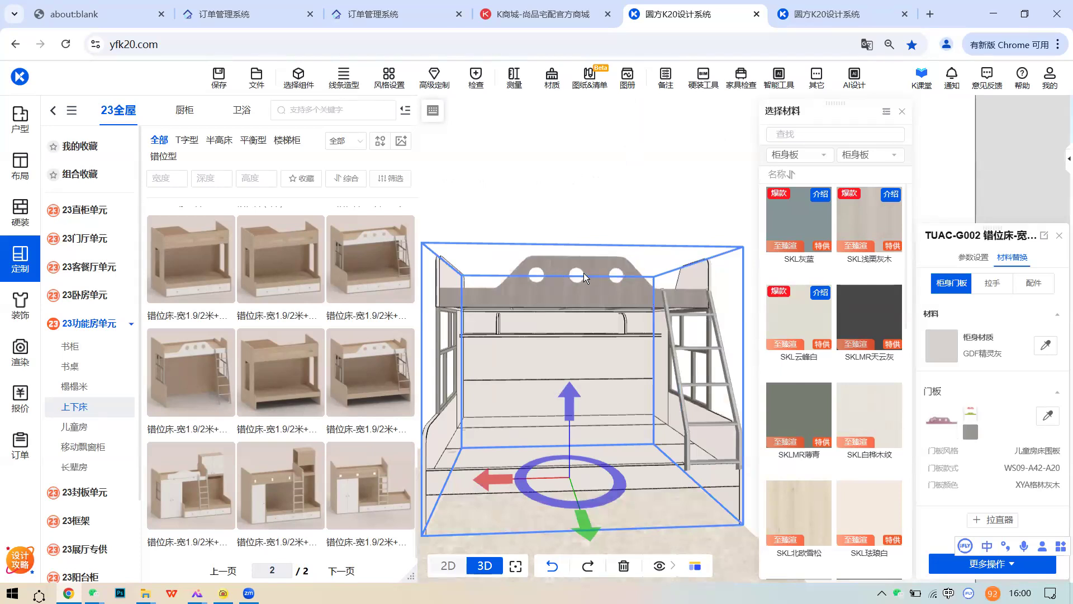
- Give the bunk bed's guard panel door style A42-E20R in GDF苍竹青 colour
{"action": "left_click", "coordinate": [941, 420]}
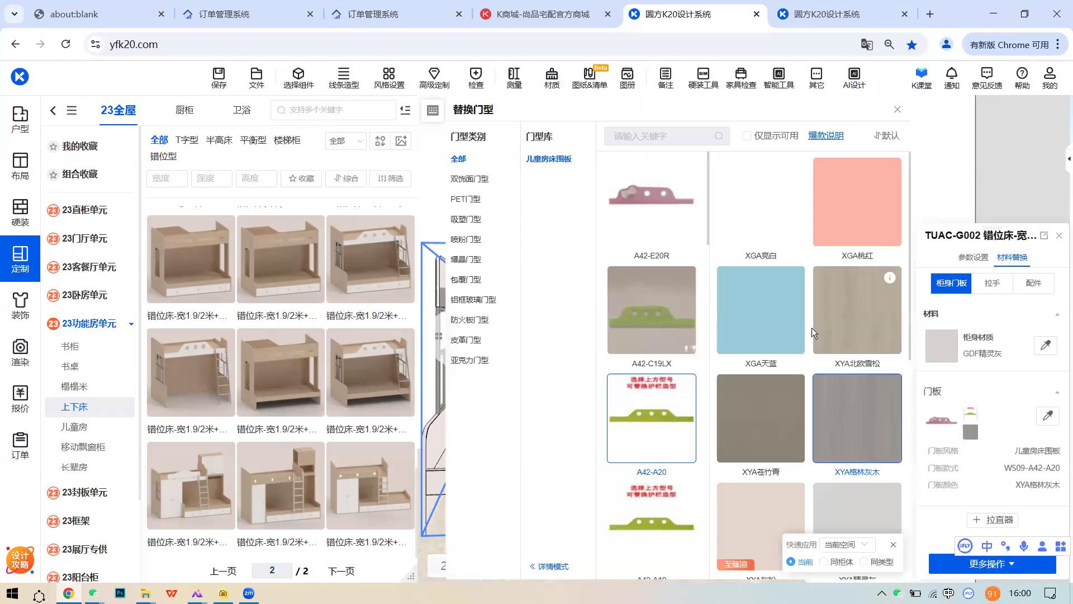
{"action": "scroll", "coordinate": [811, 330], "scroll_direction": "down", "scroll_amount": 5}
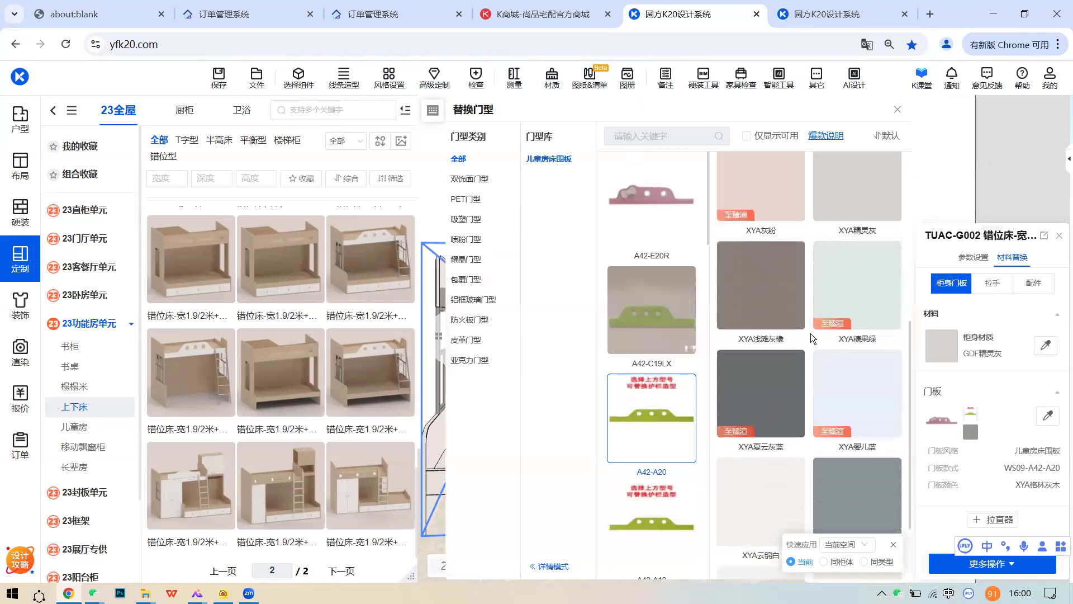
{"action": "scroll", "coordinate": [660, 335], "scroll_direction": "down", "scroll_amount": 2}
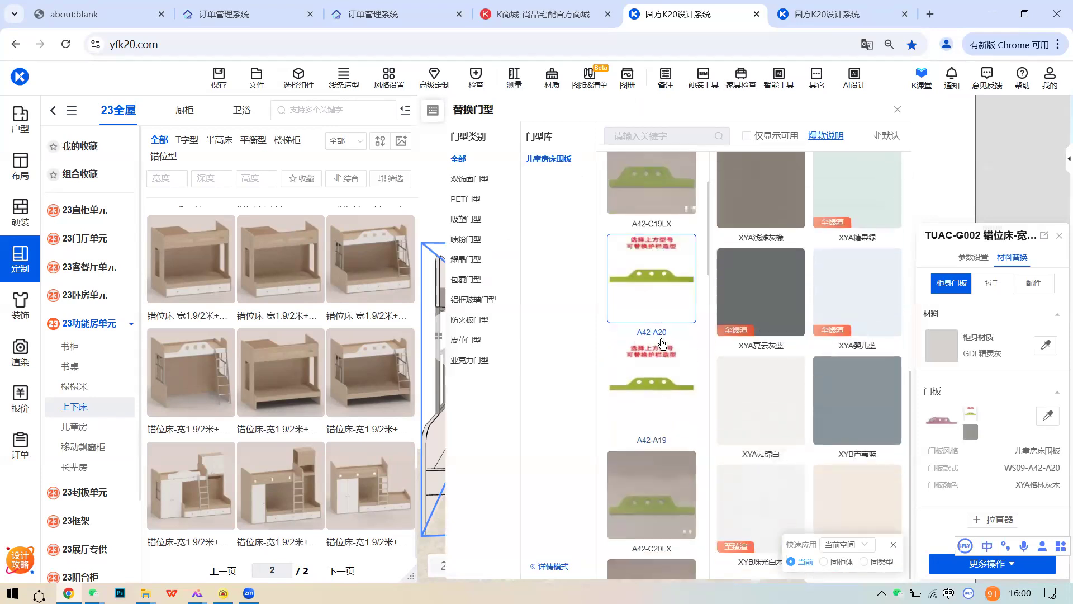
{"action": "scroll", "coordinate": [664, 341], "scroll_direction": "up", "scroll_amount": 2}
{"action": "left_click", "coordinate": [651, 201]}
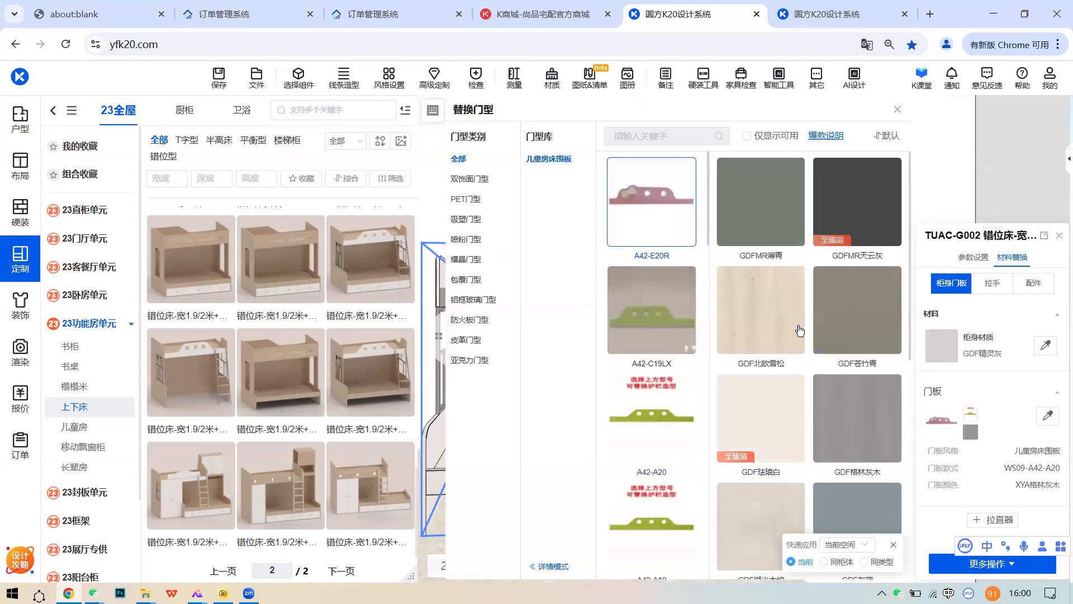
{"action": "left_click", "coordinate": [852, 308]}
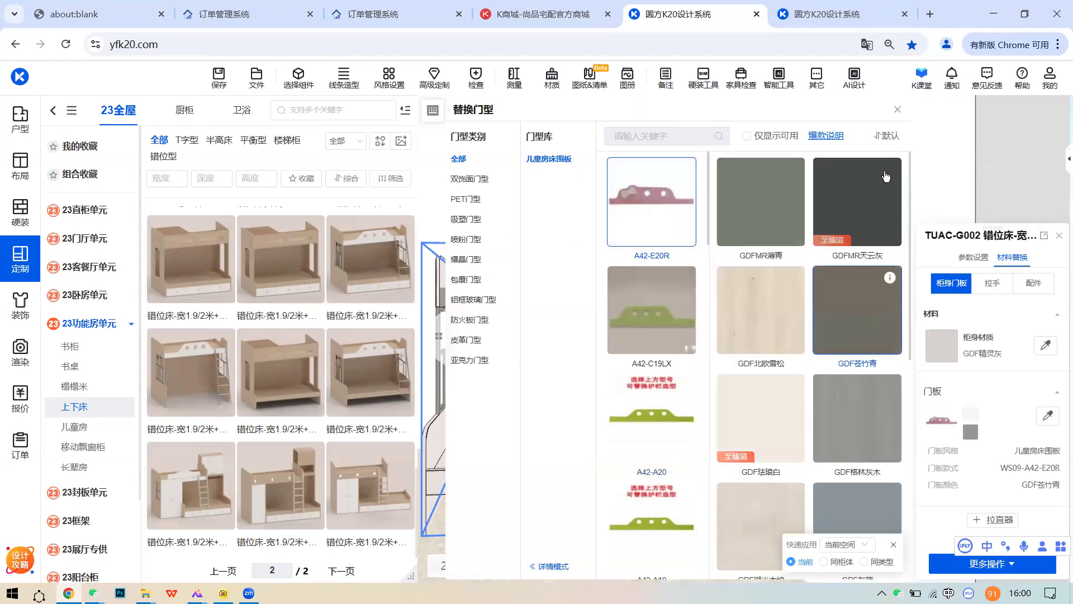
{"action": "left_click", "coordinate": [896, 111]}
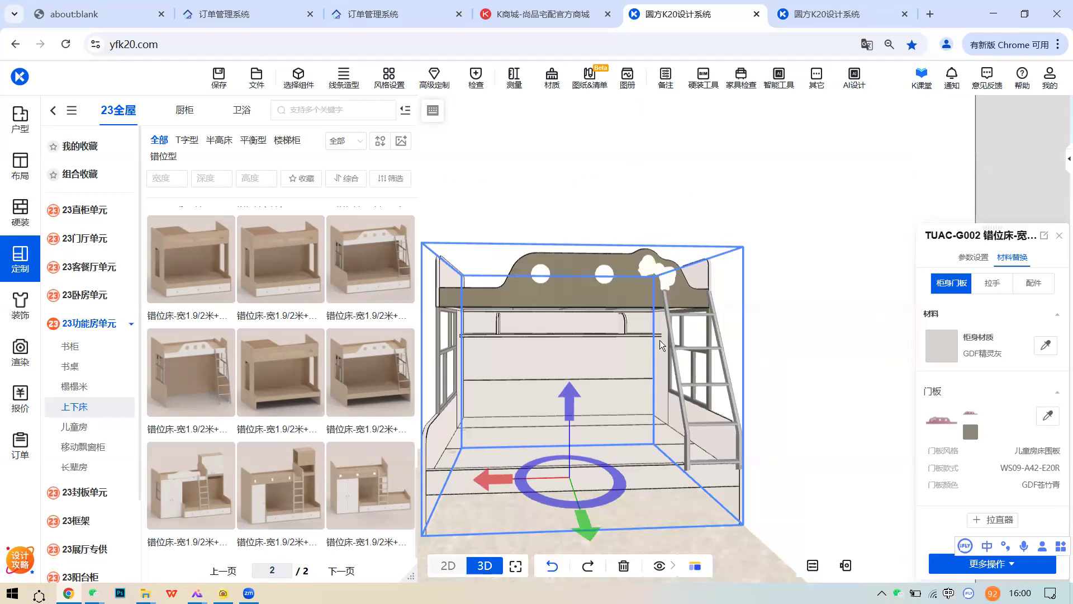
- Recolour the guard panel GDF浅栗灰木, keeping door style A42-E20R after trying A42-A19
{"action": "scroll", "coordinate": [769, 387], "scroll_direction": "up", "scroll_amount": 3}
{"action": "middle_click_drag", "start_coordinate": [769, 387], "coordinate": [592, 390]}
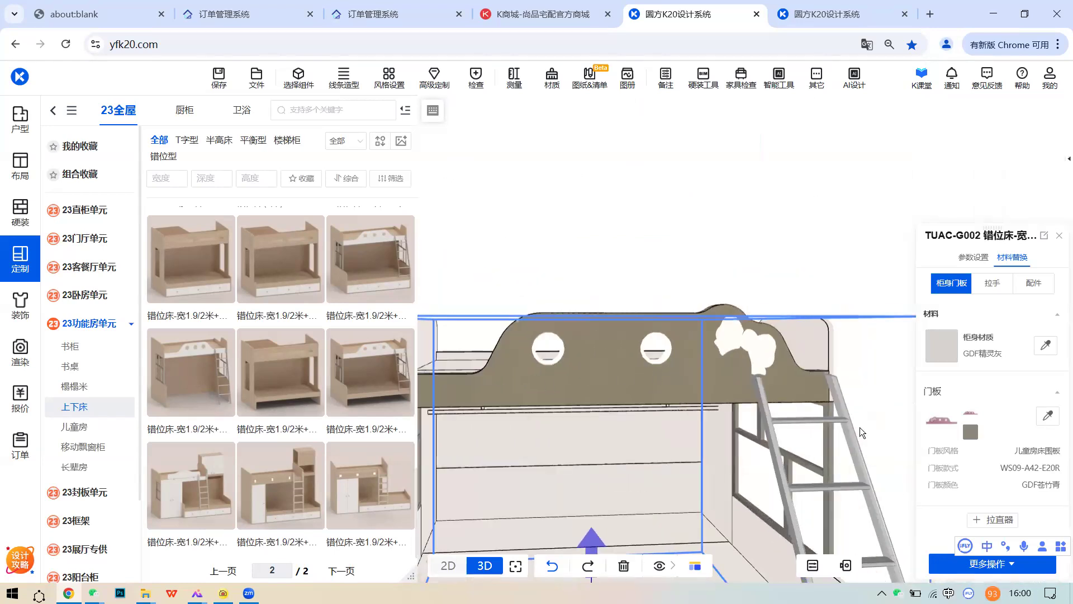
{"action": "left_click", "coordinate": [942, 421]}
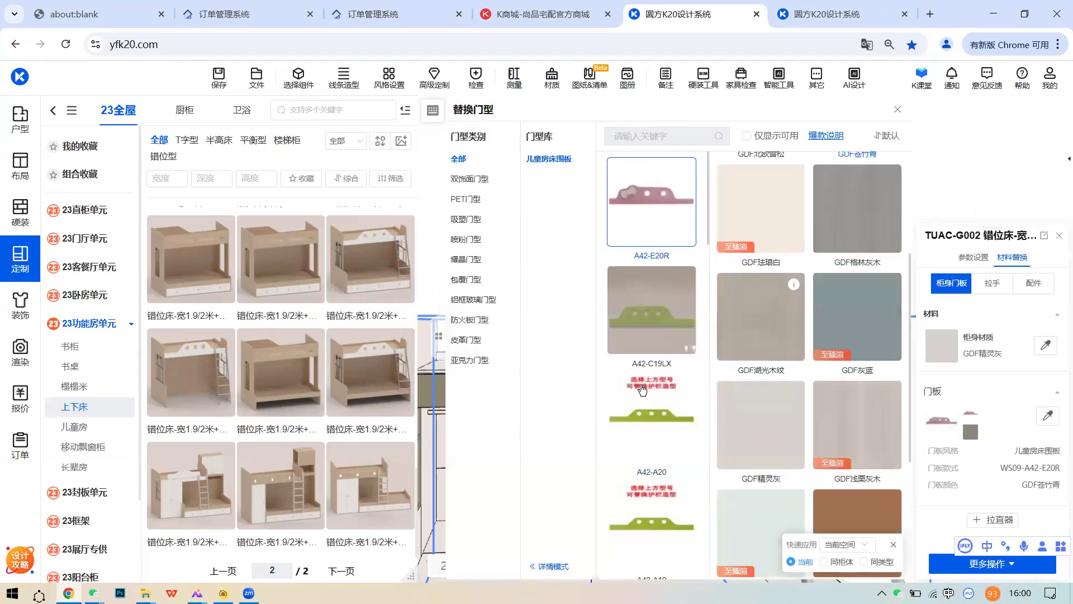
{"action": "scroll", "coordinate": [642, 389], "scroll_direction": "down", "scroll_amount": 3}
{"action": "left_click", "coordinate": [678, 376]}
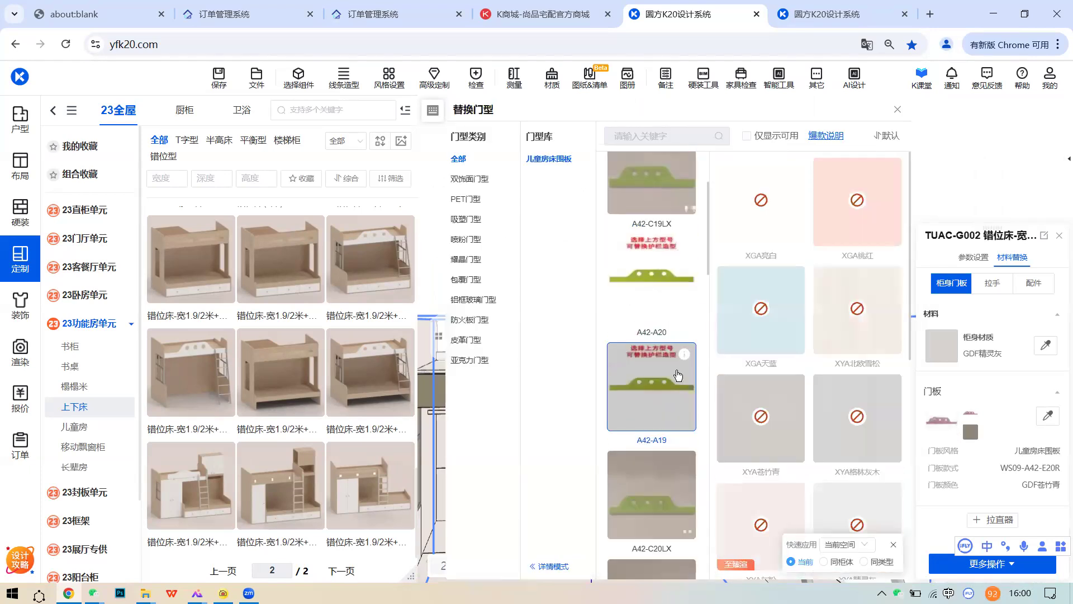
{"action": "scroll", "coordinate": [678, 376], "scroll_direction": "up", "scroll_amount": 3}
{"action": "mouse_move", "coordinate": [680, 295]}
{"action": "left_click", "coordinate": [651, 201]}
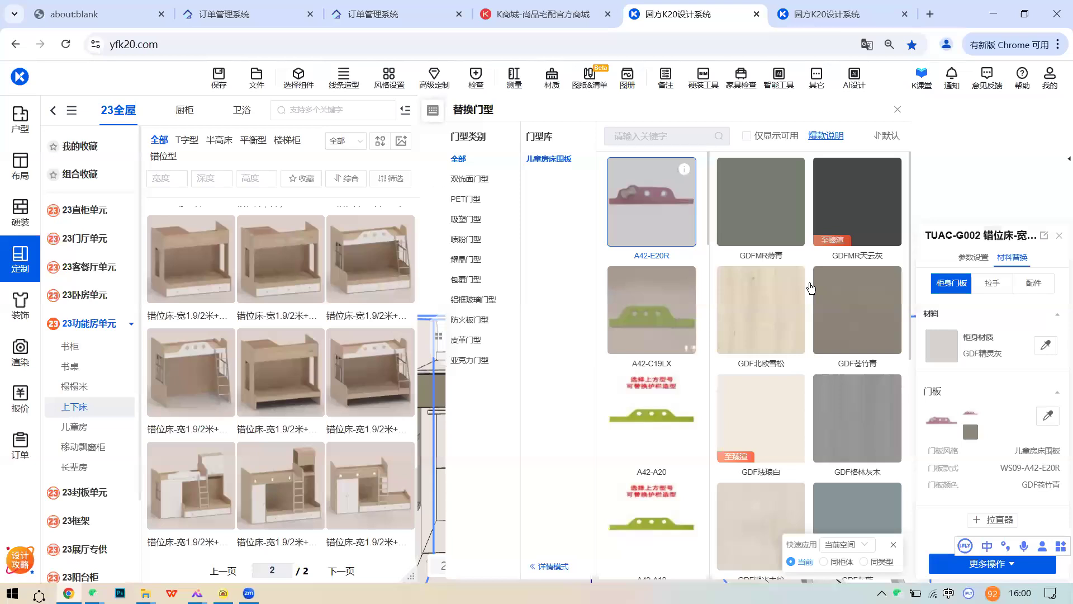
{"action": "scroll", "coordinate": [846, 408], "scroll_direction": "down", "scroll_amount": 1}
{"action": "scroll", "coordinate": [846, 409], "scroll_direction": "down", "scroll_amount": 2}
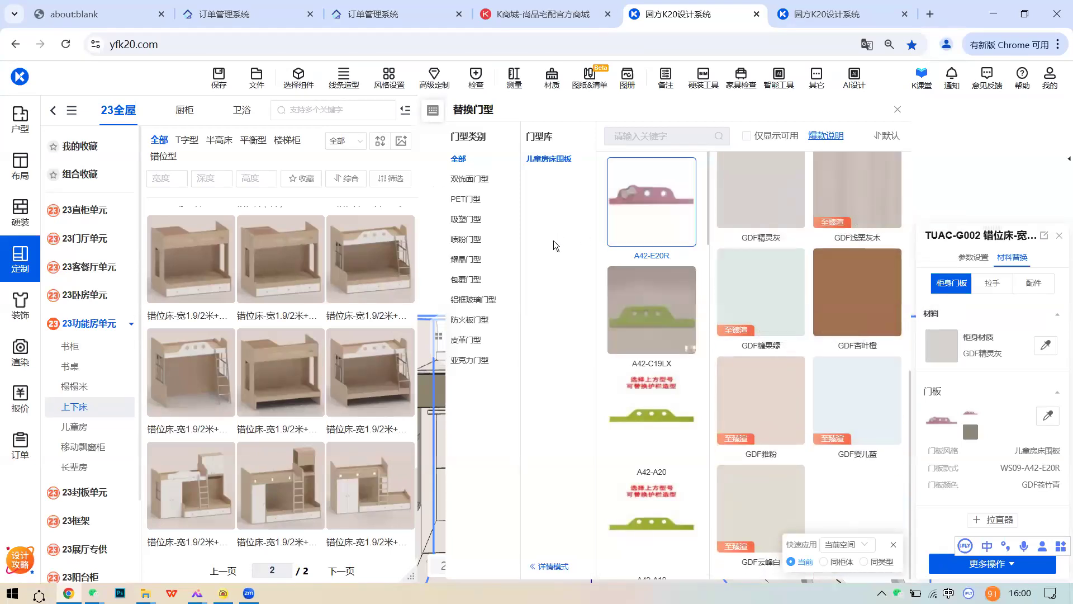
{"action": "left_click", "coordinate": [873, 184]}
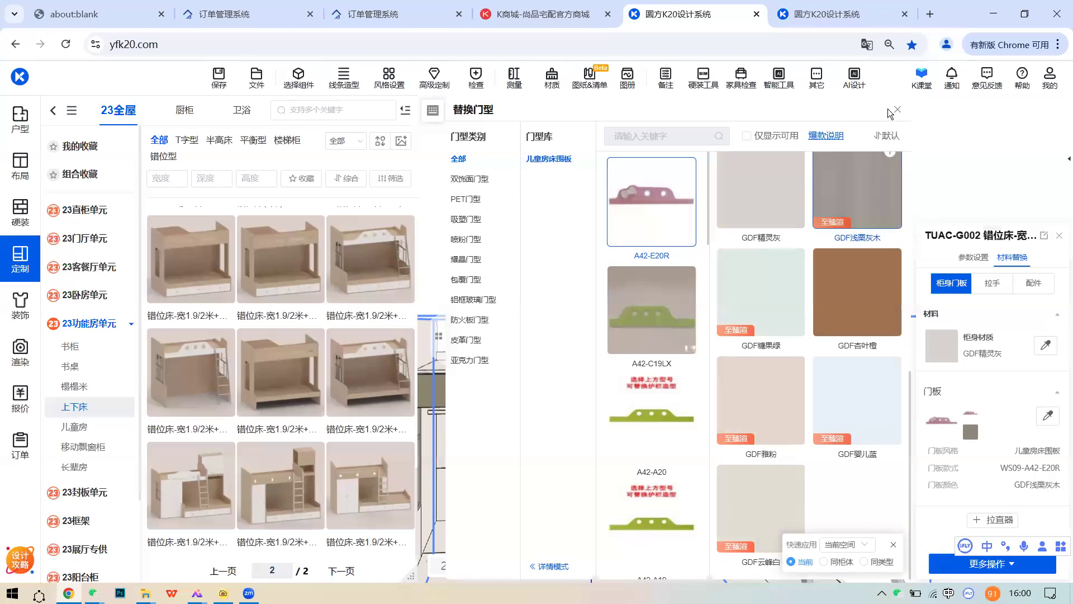
- Orbit and reframe the 3D view to see the whole bunk bed
{"action": "scroll", "coordinate": [738, 251], "scroll_direction": "down", "scroll_amount": 3}
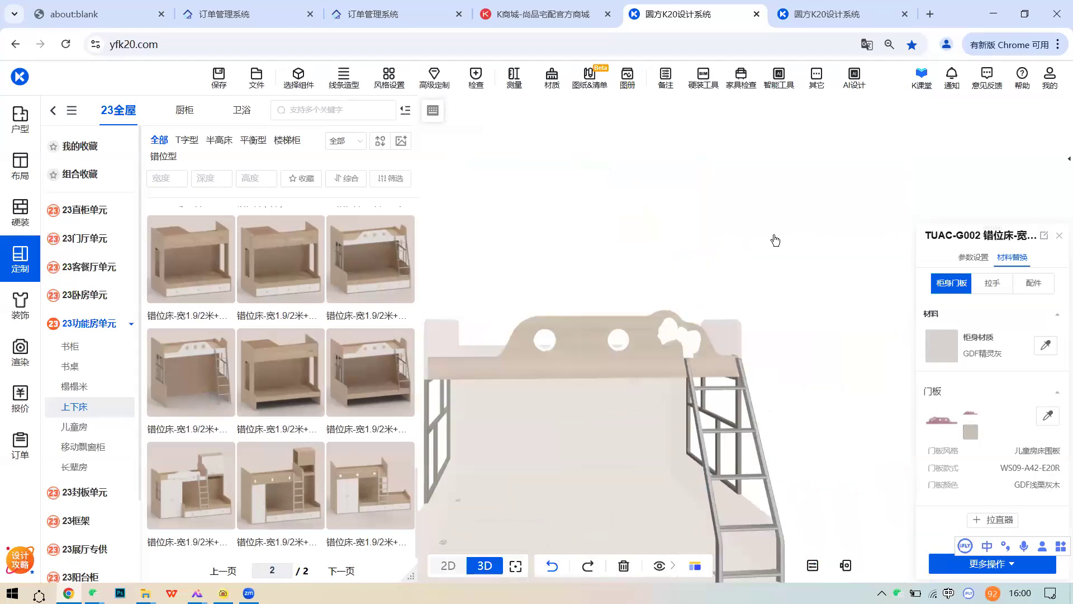
{"action": "right_click_drag", "start_coordinate": [773, 240], "coordinate": [838, 208]}
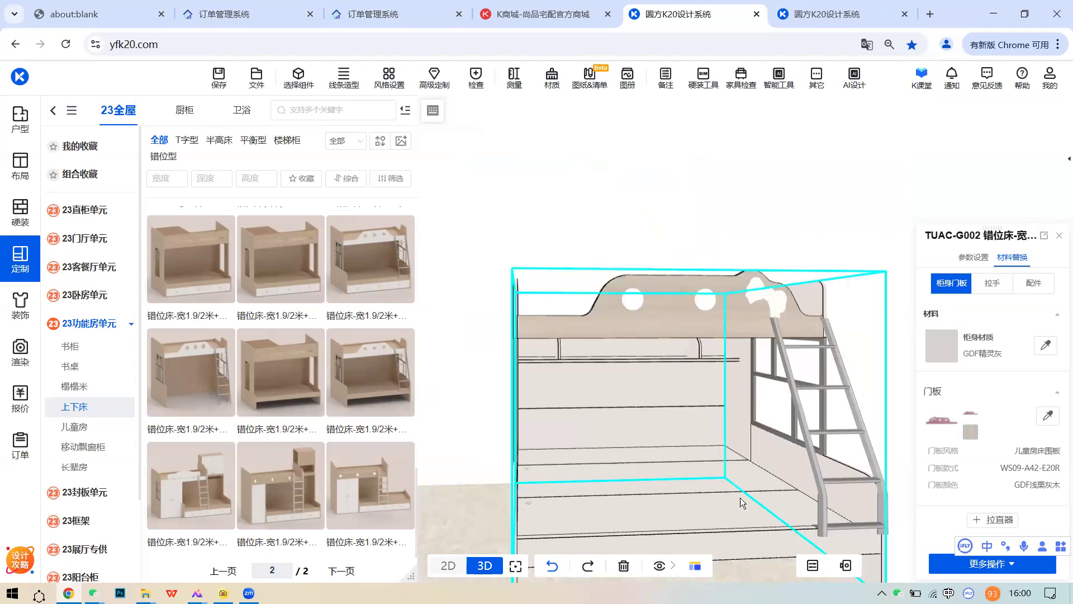
{"action": "scroll", "coordinate": [618, 406], "scroll_direction": "down", "scroll_amount": 2}
{"action": "left_click_drag", "start_coordinate": [656, 411], "coordinate": [628, 387]}
{"action": "right_click_drag", "start_coordinate": [668, 411], "coordinate": [737, 389]}
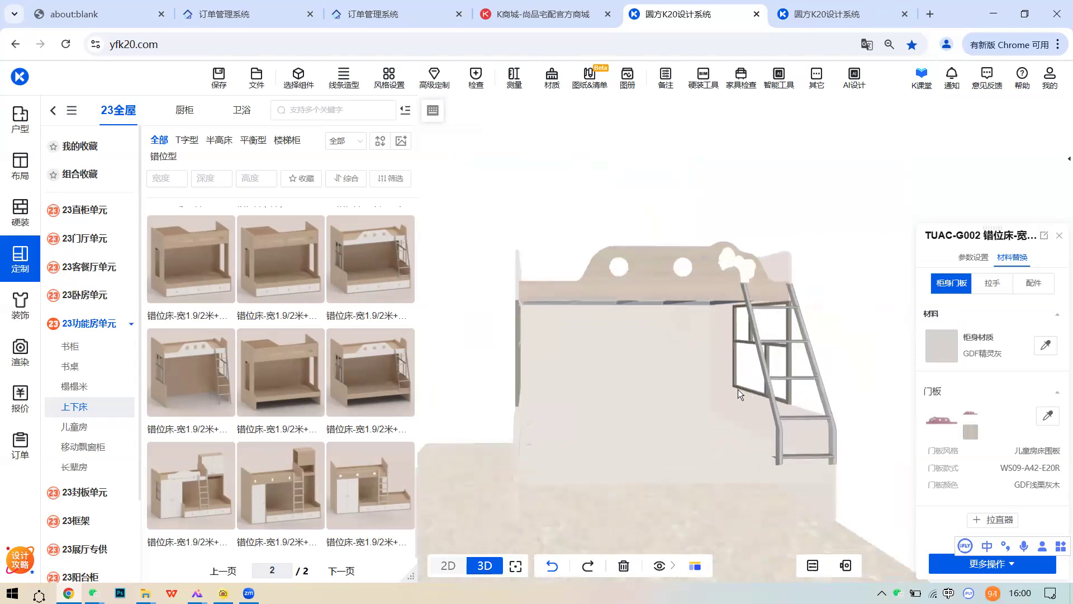
{"action": "scroll", "coordinate": [727, 392], "scroll_direction": "down", "scroll_amount": 2}
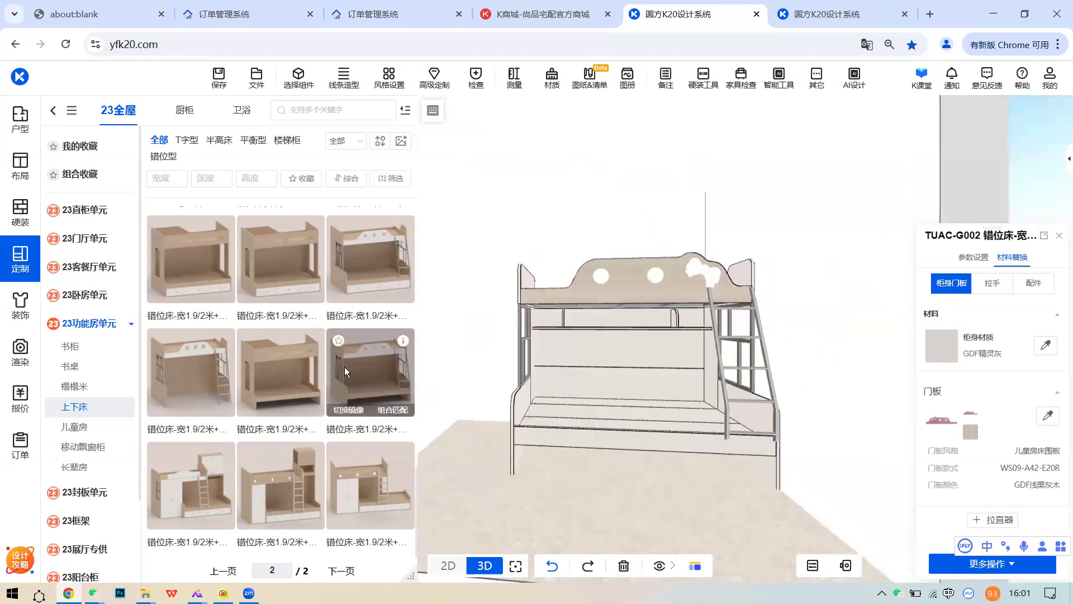
- Select the TUAC-G002 bunk bed and delete it from the kids' room
{"action": "left_click", "coordinate": [104, 426]}
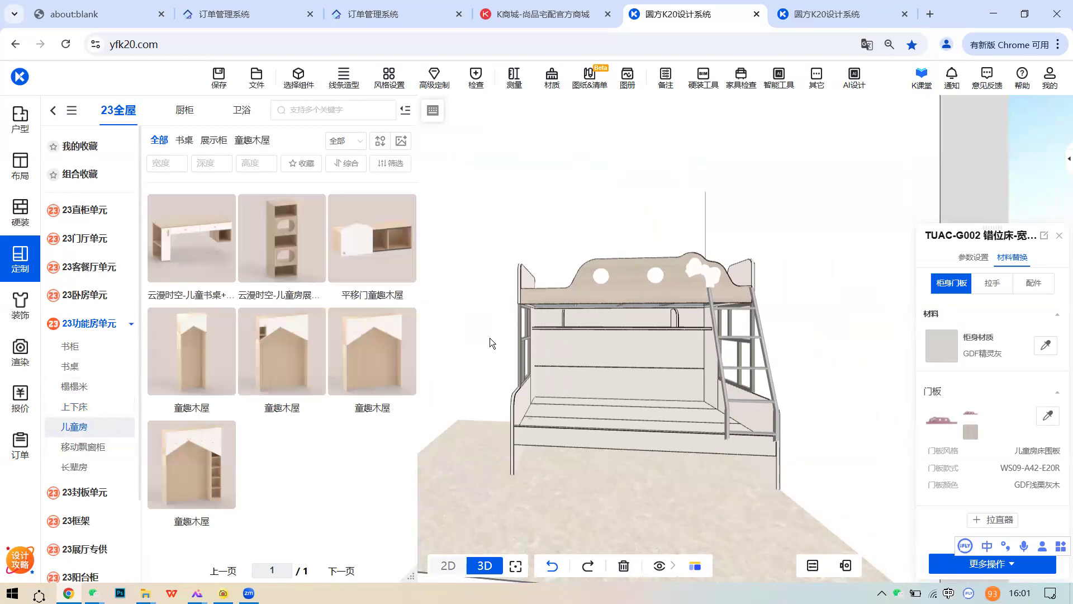
{"action": "left_click", "coordinate": [99, 409]}
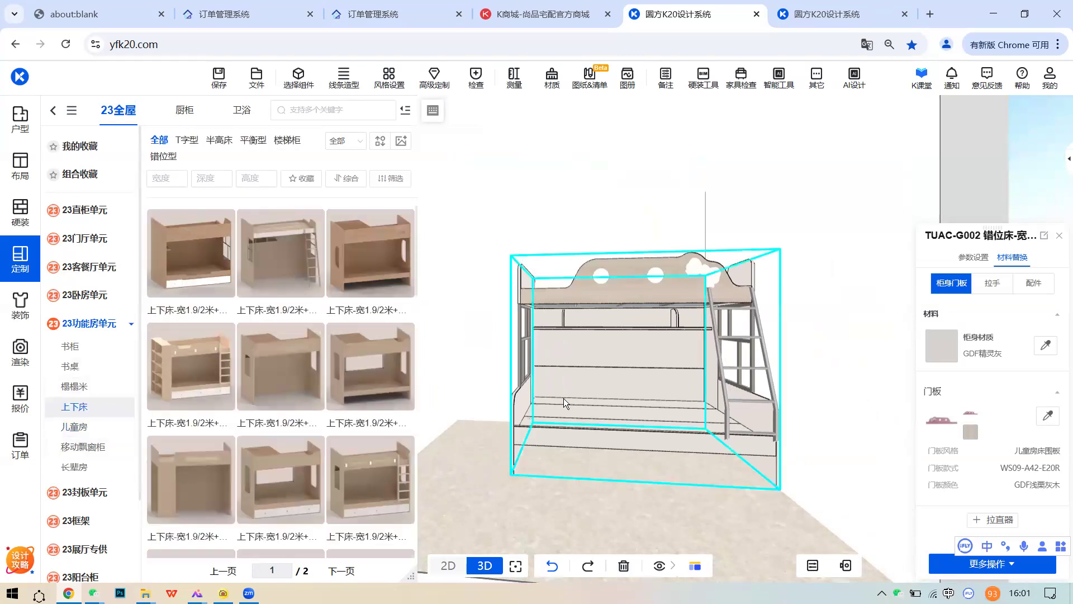
{"action": "scroll", "coordinate": [612, 397], "scroll_direction": "down", "scroll_amount": 2}
{"action": "middle_click_drag", "start_coordinate": [621, 398], "coordinate": [704, 406]}
{"action": "scroll", "coordinate": [719, 408], "scroll_direction": "up", "scroll_amount": 2}
{"action": "left_click", "coordinate": [752, 397]}
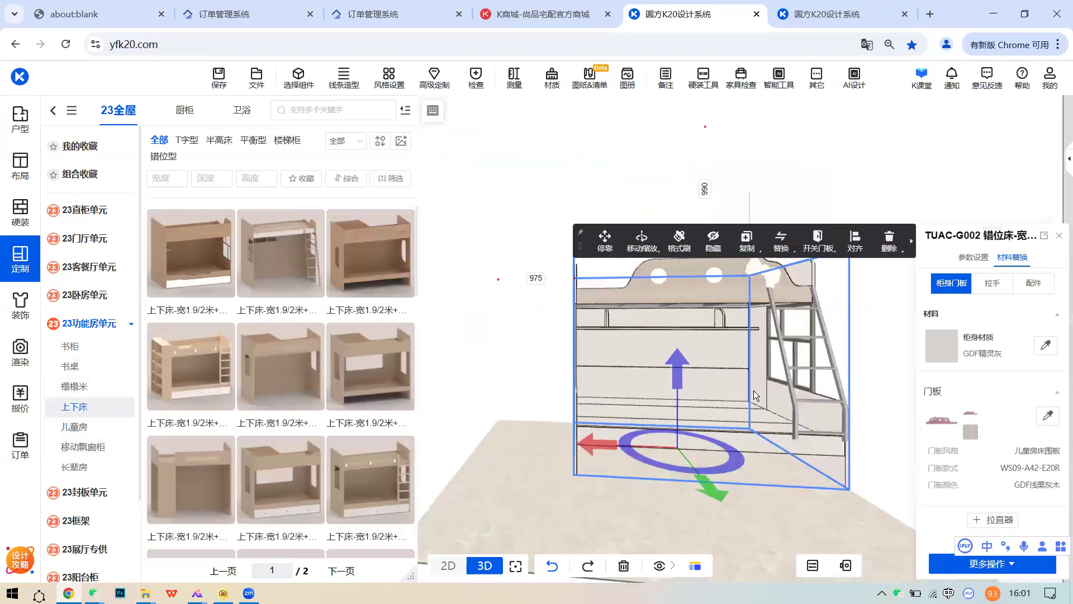
{"action": "left_click", "coordinate": [888, 239]}
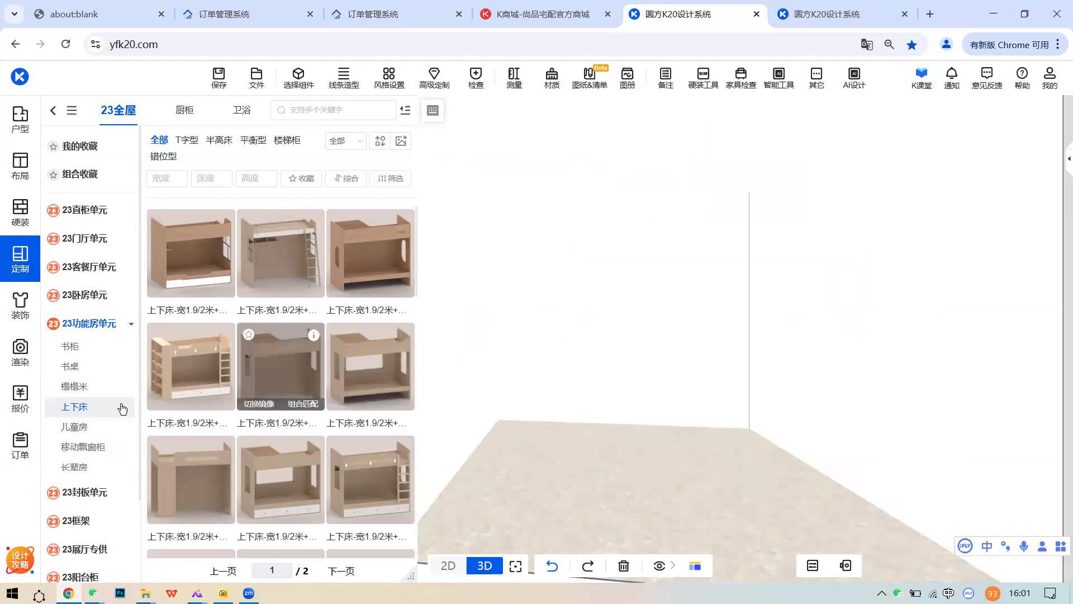
- Place a tall kids' room cabinet in the room, then delete it again
{"action": "left_click", "coordinate": [73, 428]}
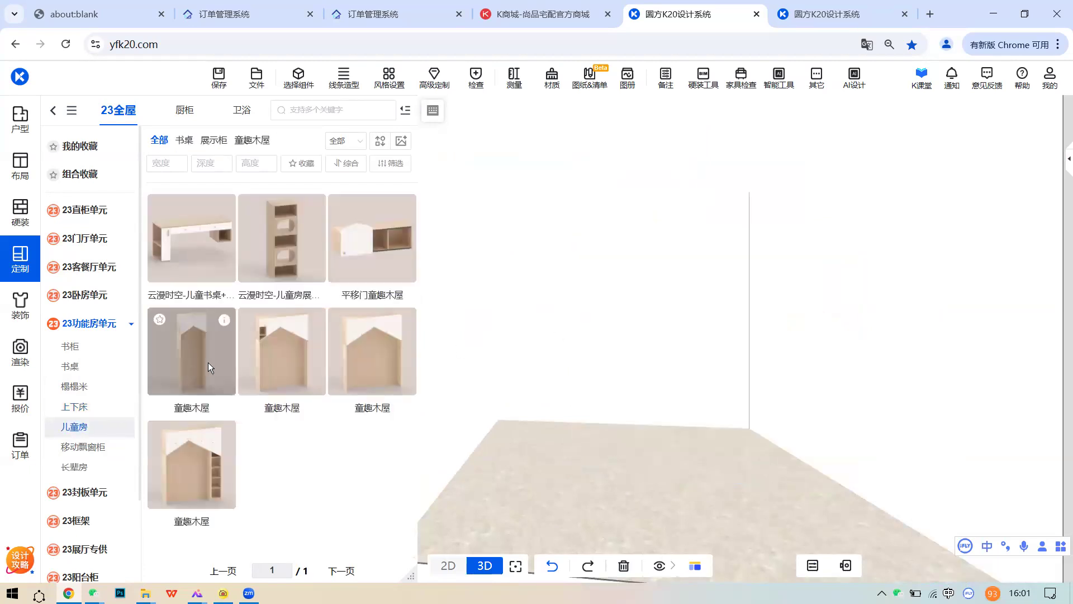
{"action": "left_click", "coordinate": [301, 216]}
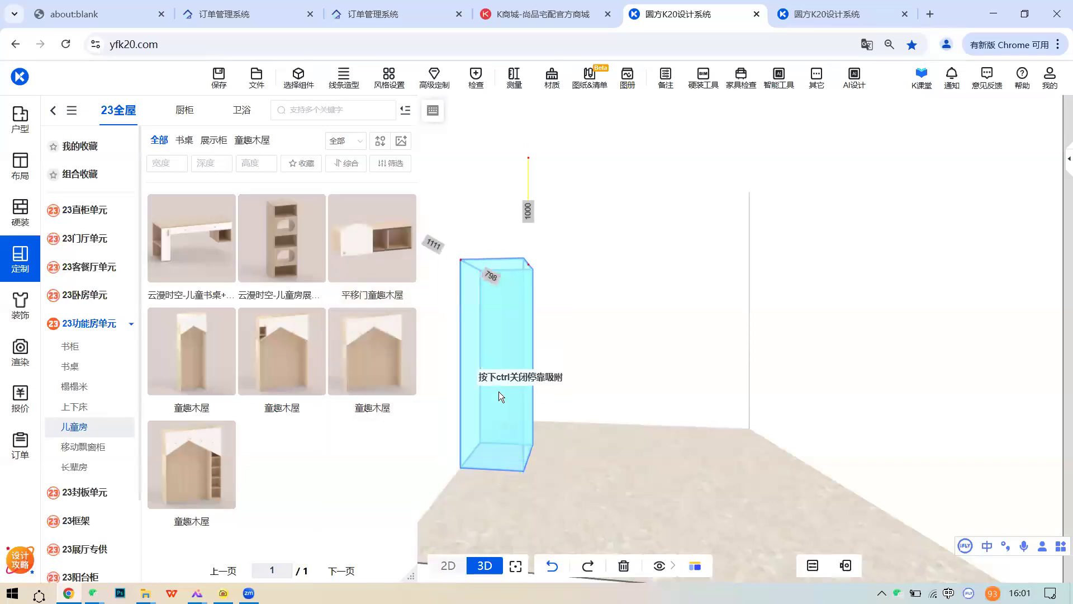
{"action": "left_click", "coordinate": [498, 394]}
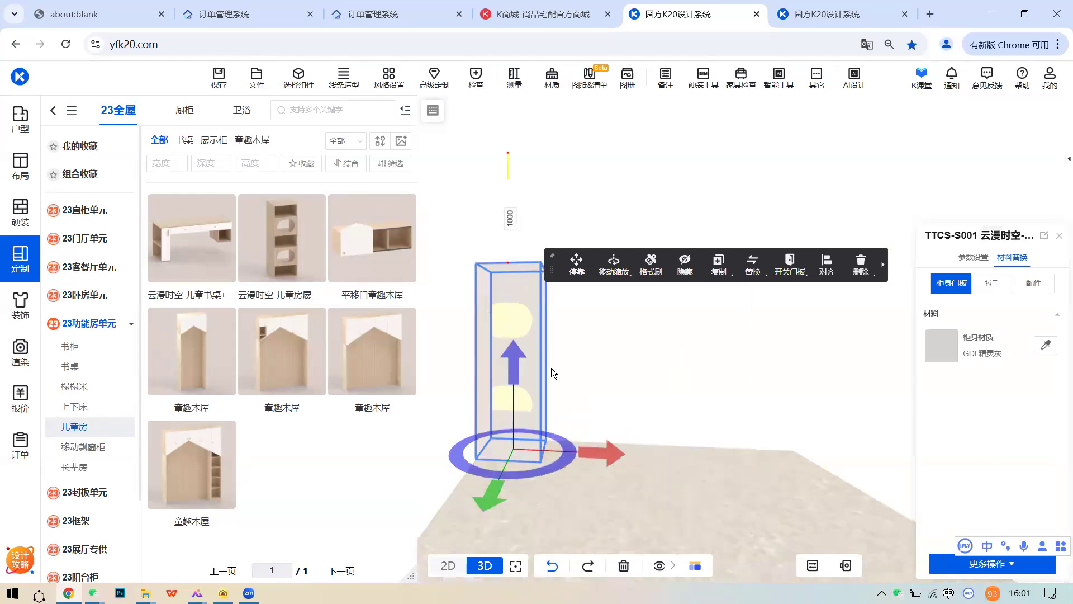
{"action": "scroll", "coordinate": [581, 392], "scroll_direction": "up", "scroll_amount": 3}
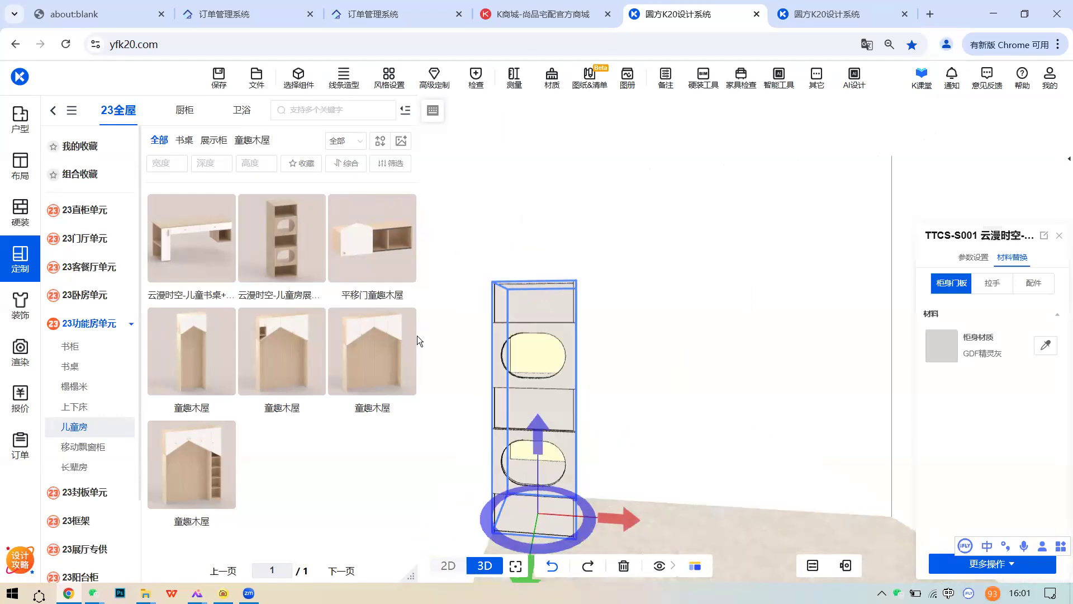
{"action": "scroll", "coordinate": [501, 369], "scroll_direction": "down", "scroll_amount": 1}
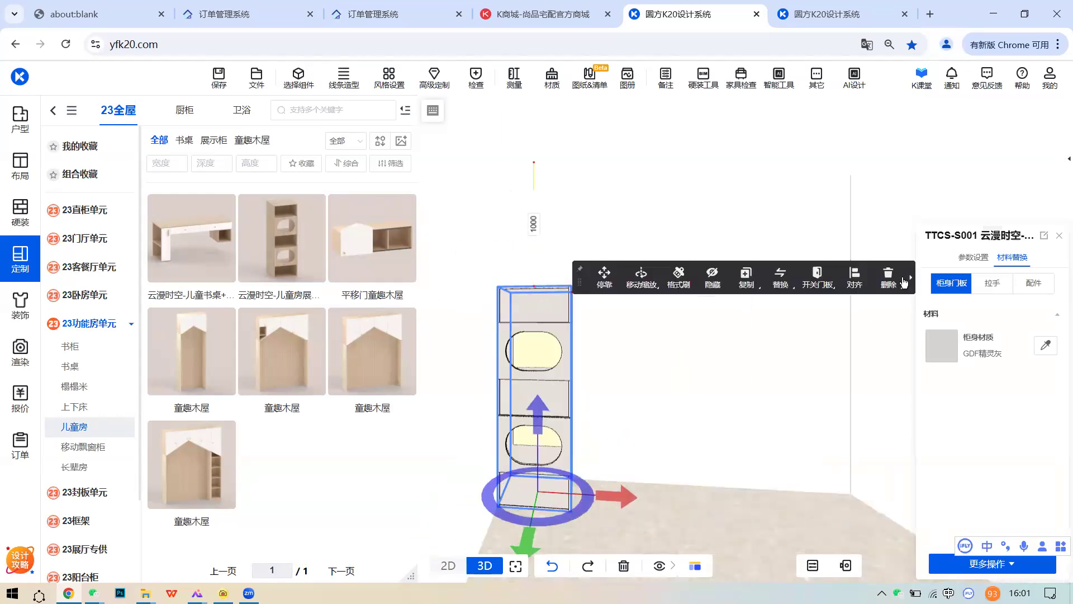
{"action": "left_click", "coordinate": [903, 281]}
- Place a TTAT-A003 童趣木屋 house-shaped cabinet in the kids' room
{"action": "left_click", "coordinate": [383, 367]}
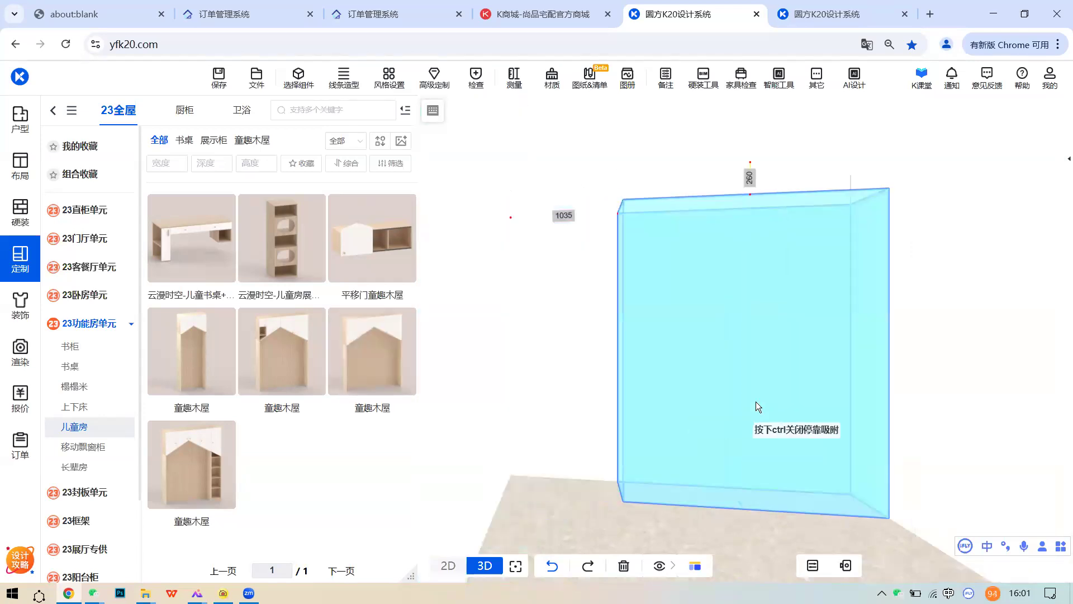
{"action": "left_click", "coordinate": [756, 401]}
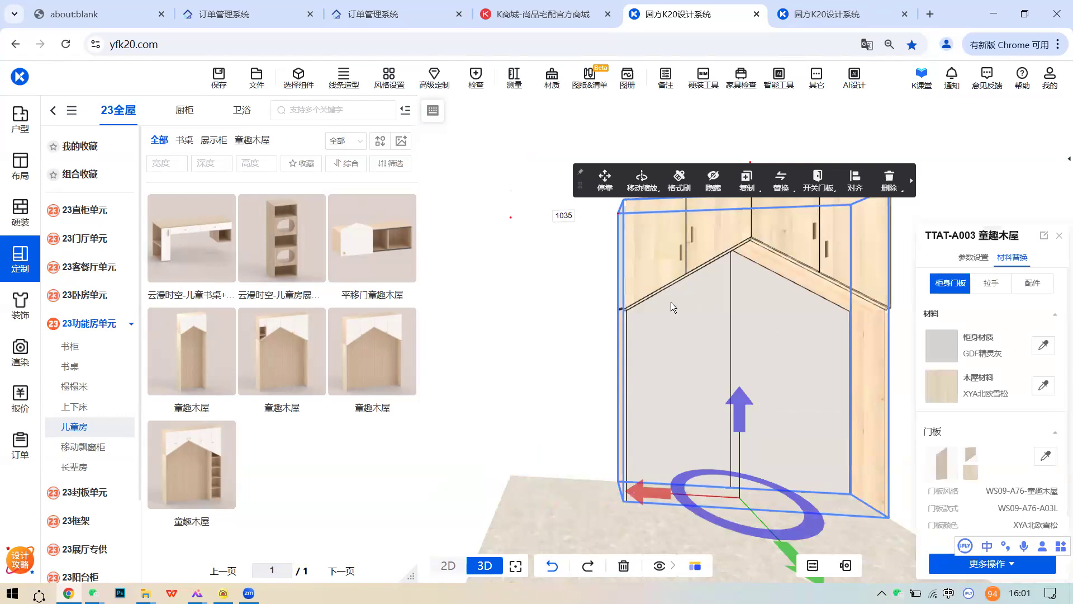
{"action": "right_click_drag", "start_coordinate": [670, 302], "coordinate": [601, 301]}
{"action": "right_click_drag", "start_coordinate": [702, 326], "coordinate": [647, 321]}
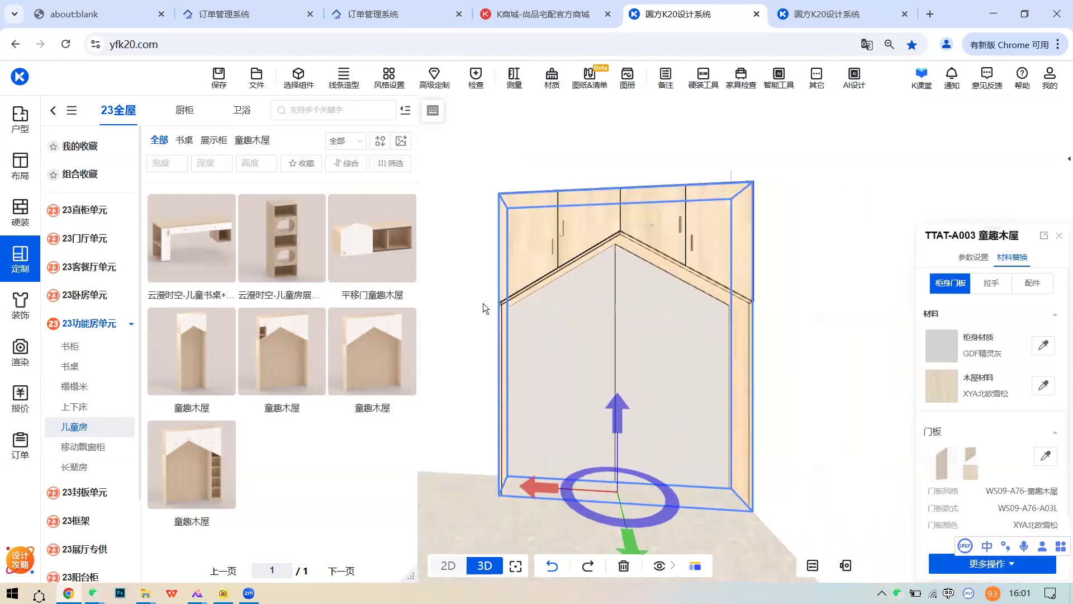
{"action": "right_click_drag", "start_coordinate": [744, 320], "coordinate": [764, 289]}
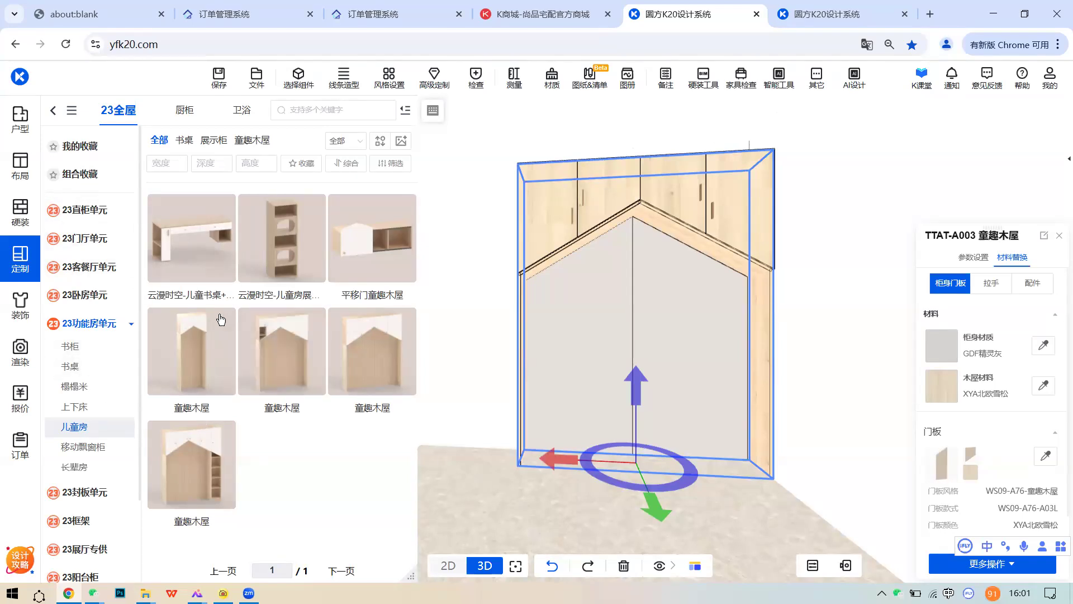
- Add a narrow 童趣木屋 module at the room's left, then delete it
{"action": "mouse_move", "coordinate": [224, 338]}
{"action": "left_click_drag", "start_coordinate": [371, 336], "coordinate": [680, 379]}
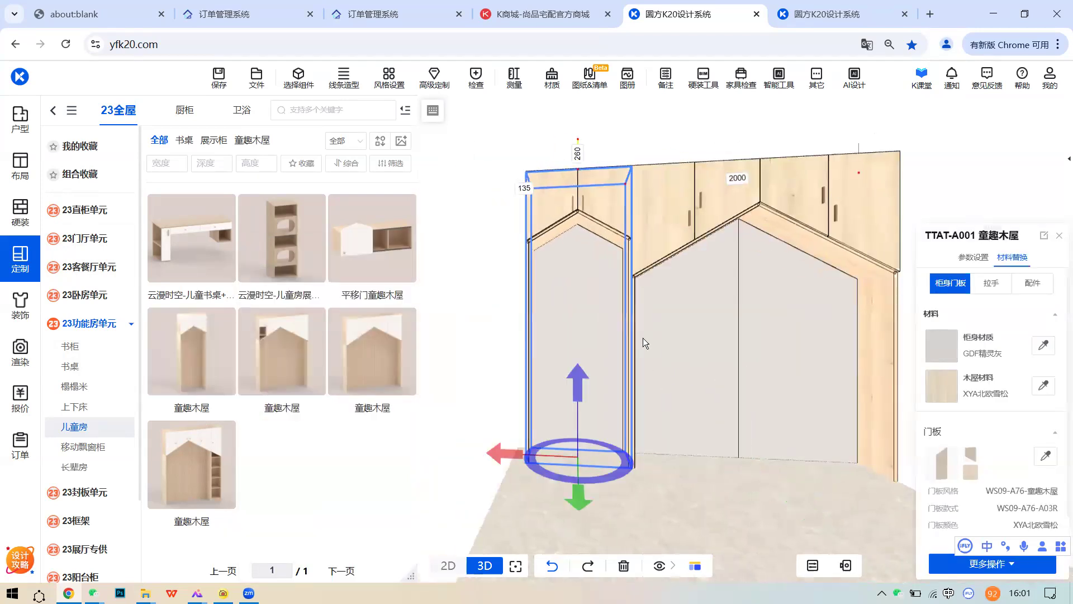
{"action": "left_click", "coordinate": [881, 164]}
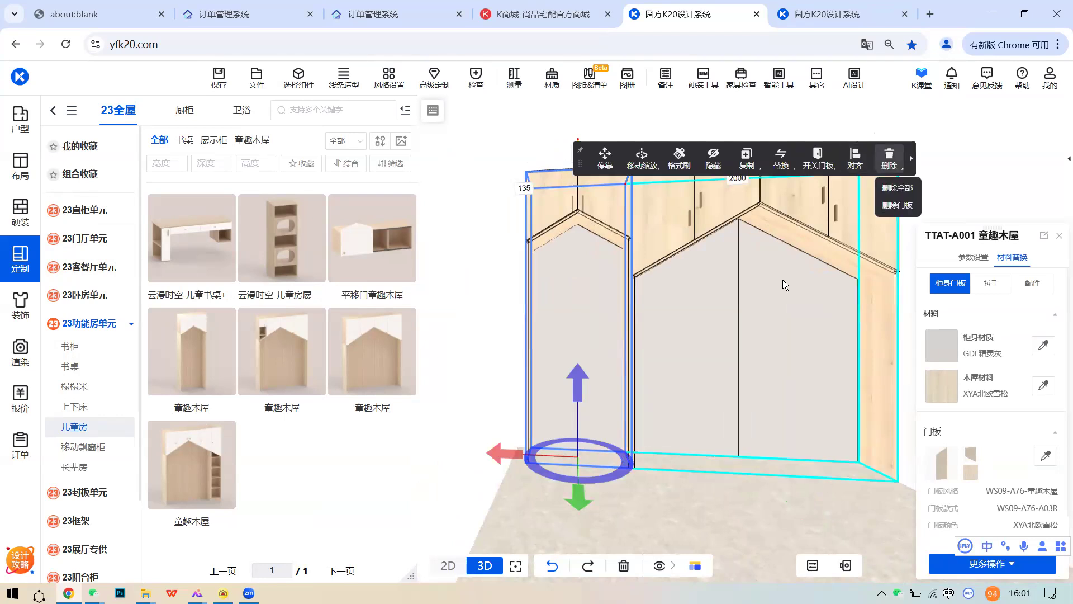
{"action": "right_click_drag", "start_coordinate": [737, 279], "coordinate": [643, 248]}
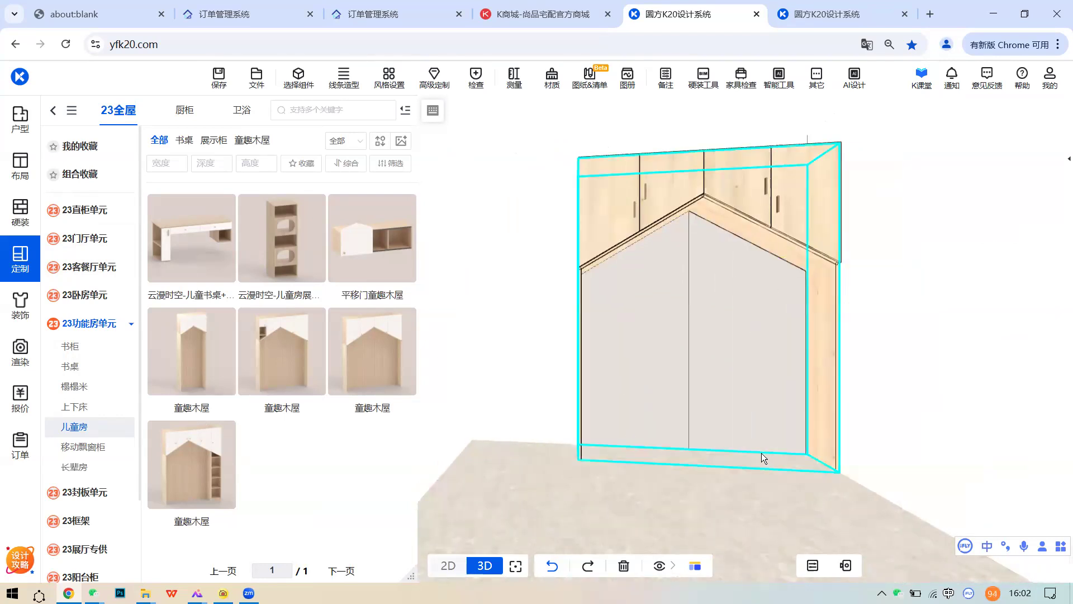
- List the beds under 配套品 > 产品 > 卧房家具 > 床, clearing the leftover search code
{"action": "left_click", "coordinate": [29, 272]}
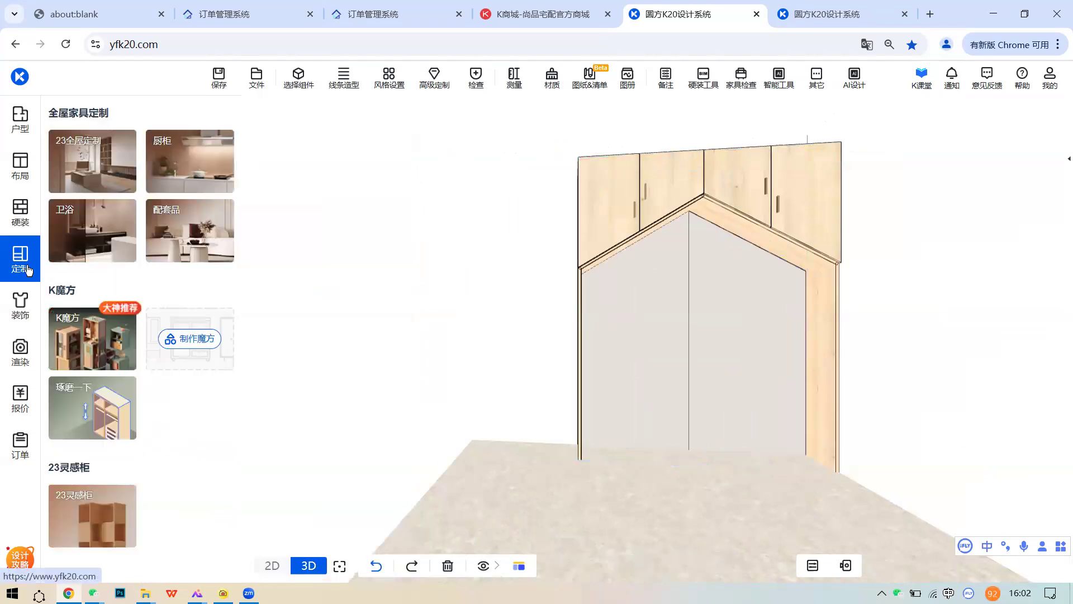
{"action": "left_click", "coordinate": [181, 219]}
{"action": "left_click", "coordinate": [155, 111]}
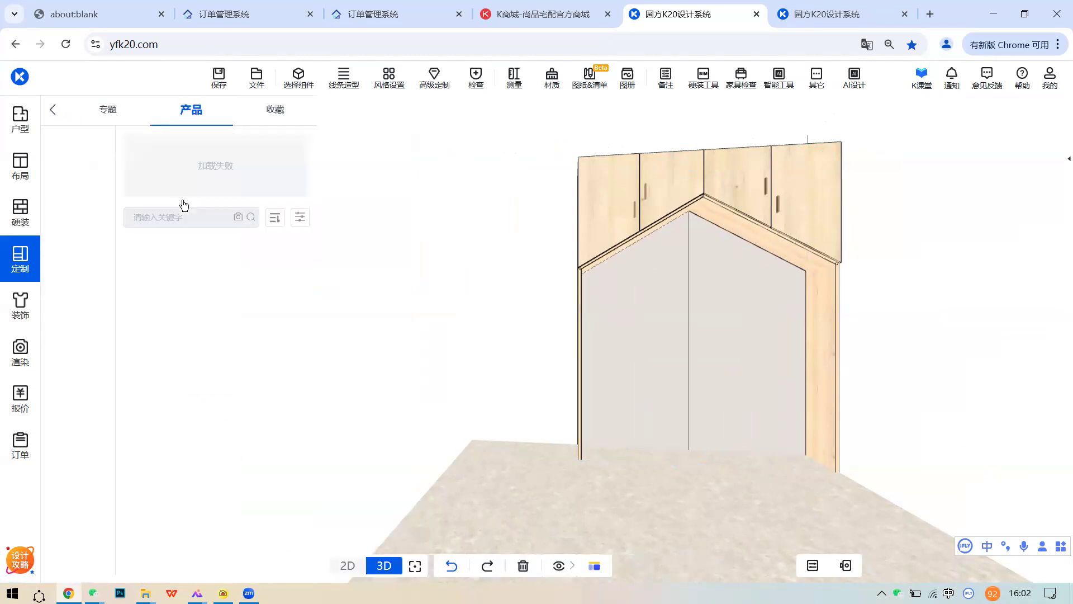
{"action": "left_click", "coordinate": [83, 204]}
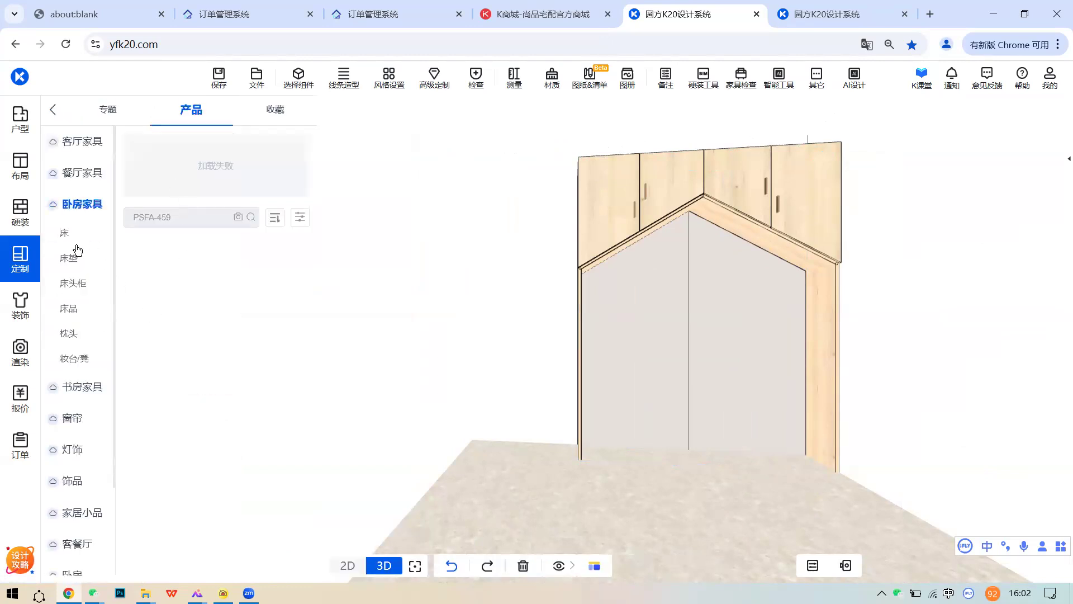
{"action": "left_click", "coordinate": [218, 215]}
{"action": "key", "text": "BackSpace"}
{"action": "key", "text": "BackSpace"}
{"action": "key", "text": "BackSpace"}
{"action": "key", "text": "BackSpace"}
{"action": "key", "text": "BackSpace"}
{"action": "key", "text": "BackSpace"}
{"action": "key", "text": "BackSpace"}
{"action": "key", "text": "BackSpace"}
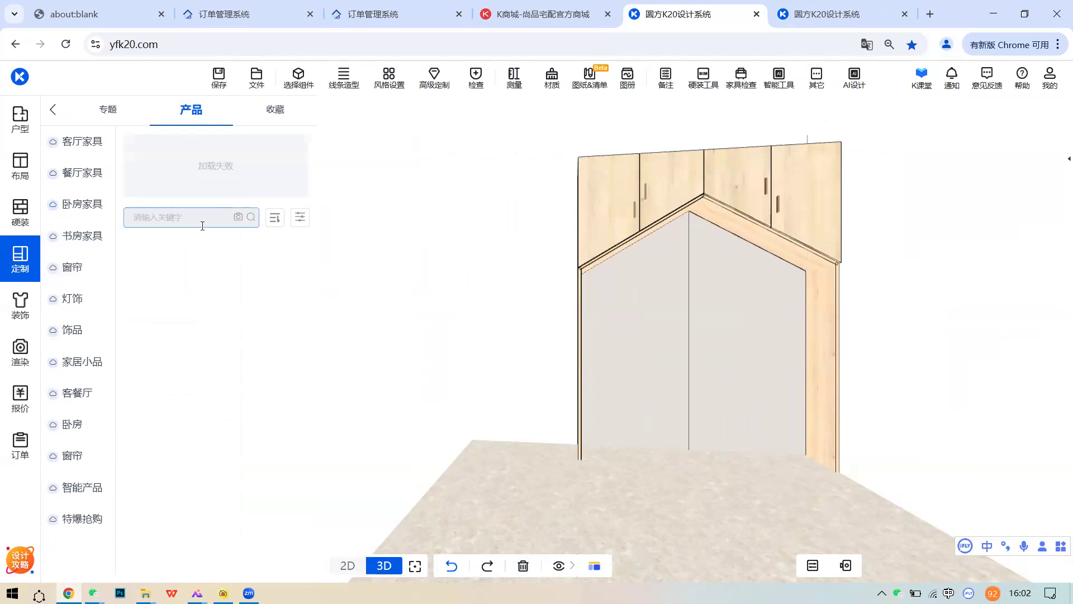
{"action": "left_click", "coordinate": [83, 205]}
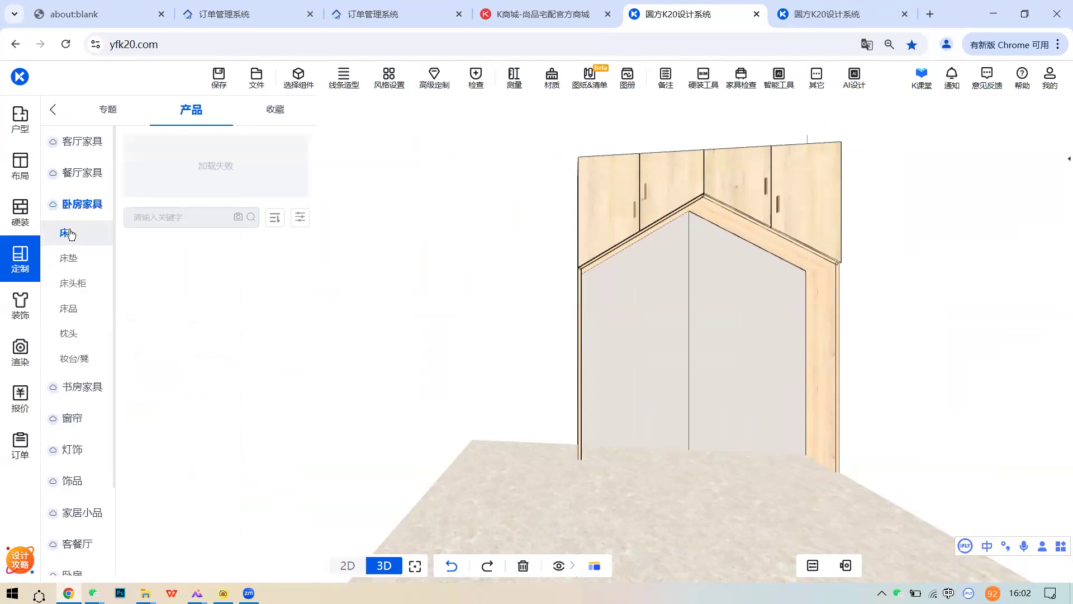
- Place the PRCB-B168 bed in 灰蓝 in the room, then delete it
{"action": "scroll", "coordinate": [219, 361], "scroll_direction": "down", "scroll_amount": 7}
{"action": "scroll", "coordinate": [232, 355], "scroll_direction": "up", "scroll_amount": 2}
{"action": "scroll", "coordinate": [232, 354], "scroll_direction": "down", "scroll_amount": 5}
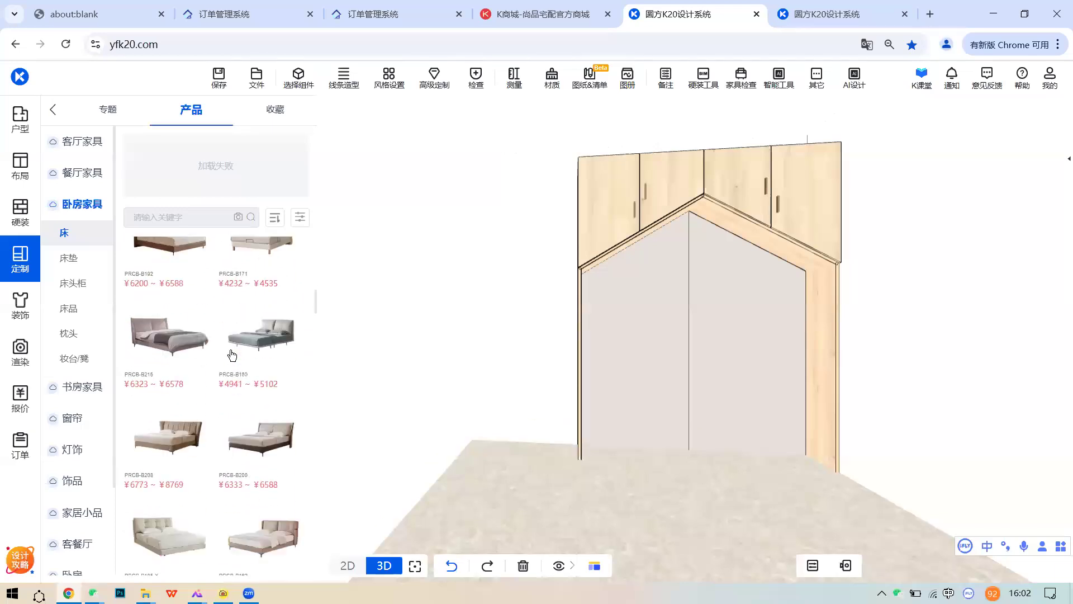
{"action": "scroll", "coordinate": [231, 354], "scroll_direction": "down", "scroll_amount": 5}
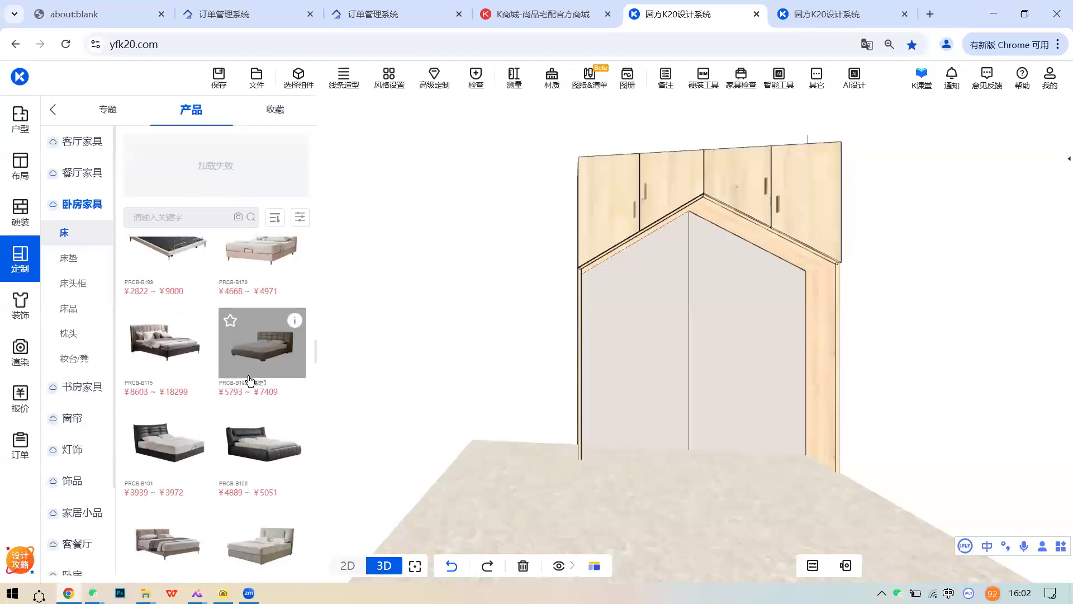
{"action": "scroll", "coordinate": [250, 381], "scroll_direction": "down", "scroll_amount": 5}
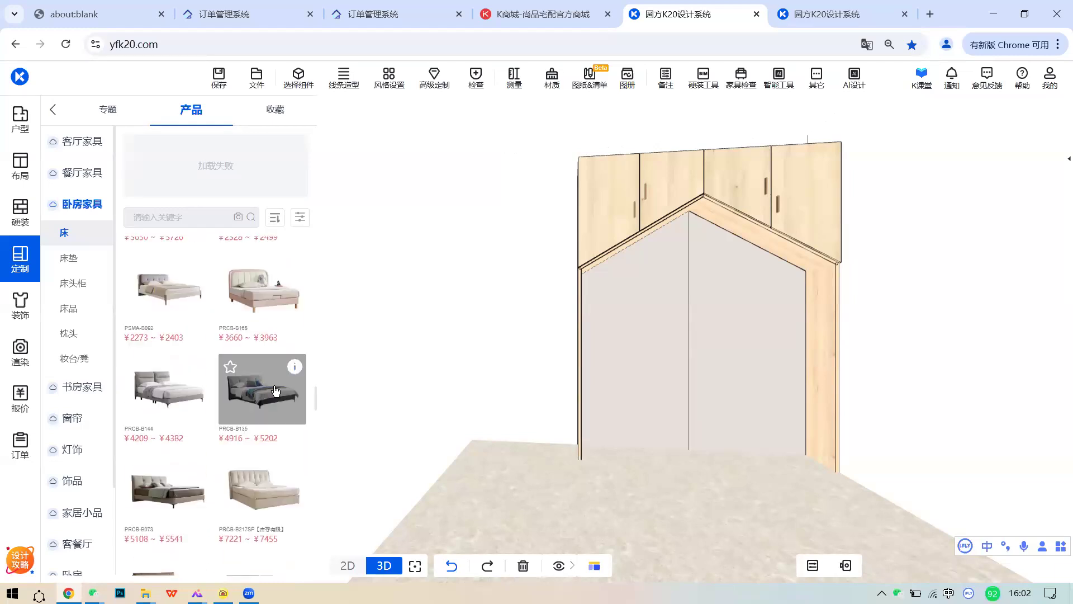
{"action": "left_click", "coordinate": [266, 296]}
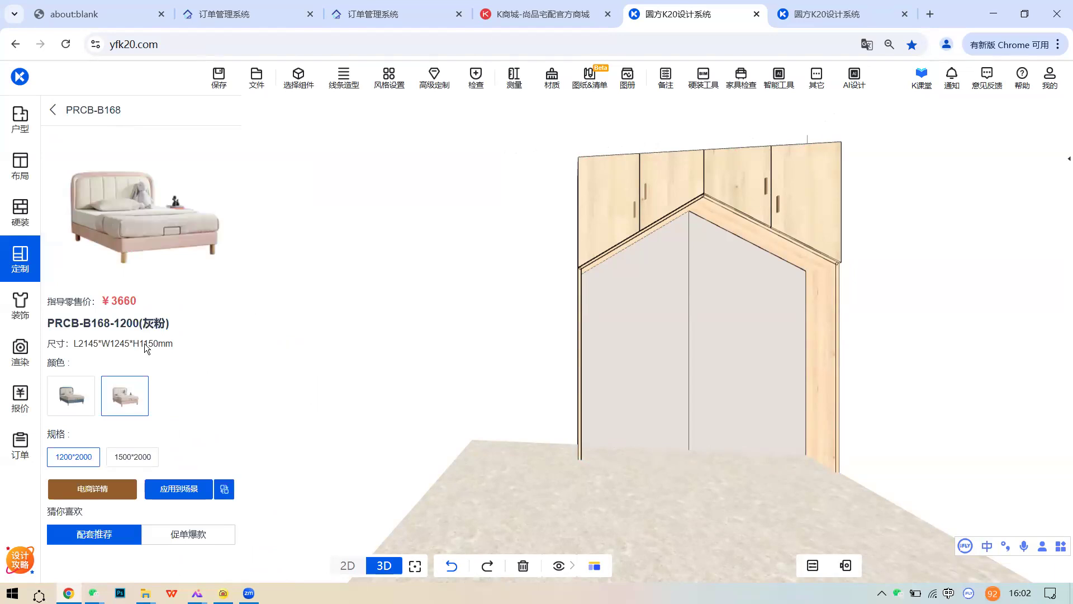
{"action": "left_click", "coordinate": [75, 398]}
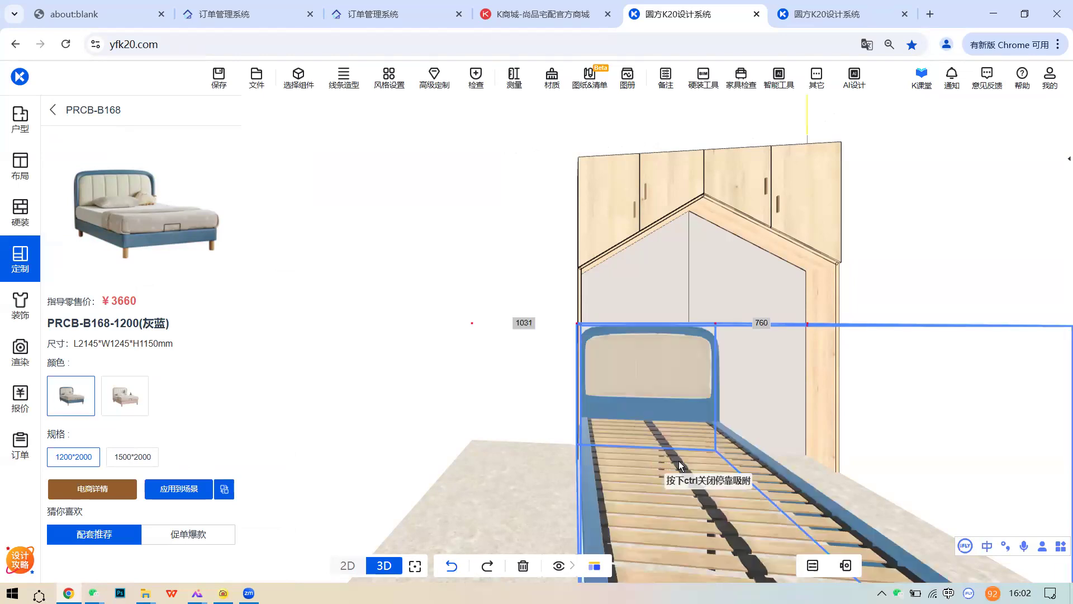
{"action": "left_click", "coordinate": [703, 460]}
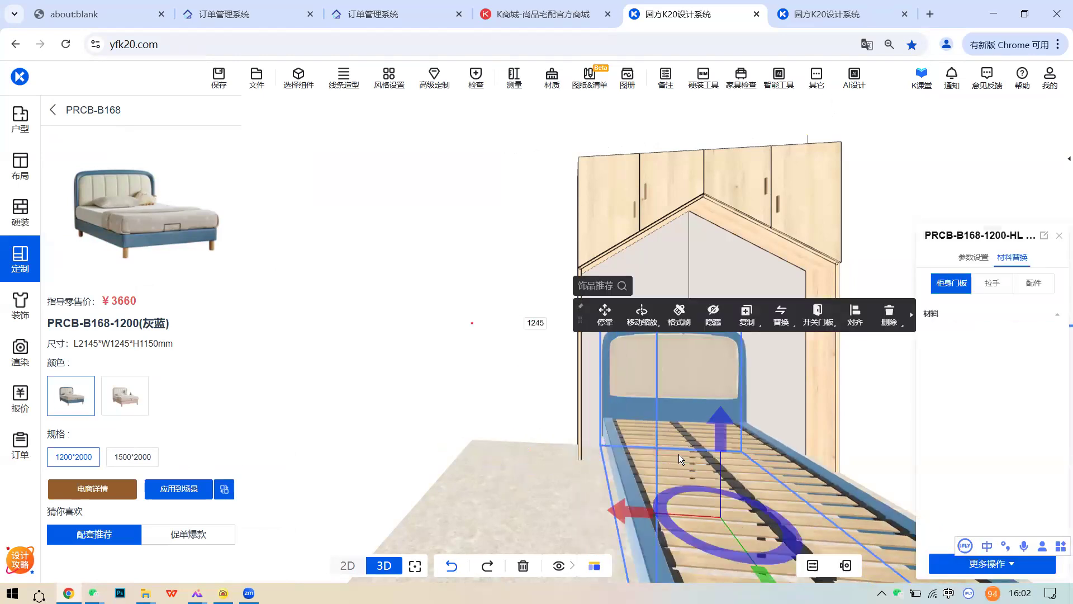
{"action": "left_click", "coordinate": [889, 322]}
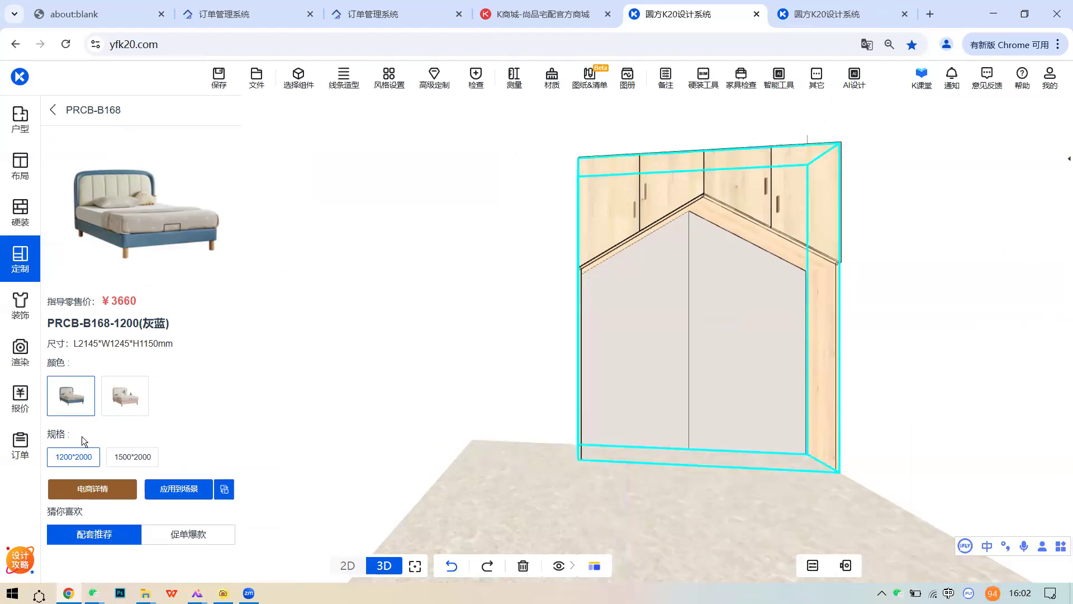
- Place the 1500*2000 PRCB-B168 bed in front of the cabinet, then delete it
{"action": "left_click", "coordinate": [141, 461]}
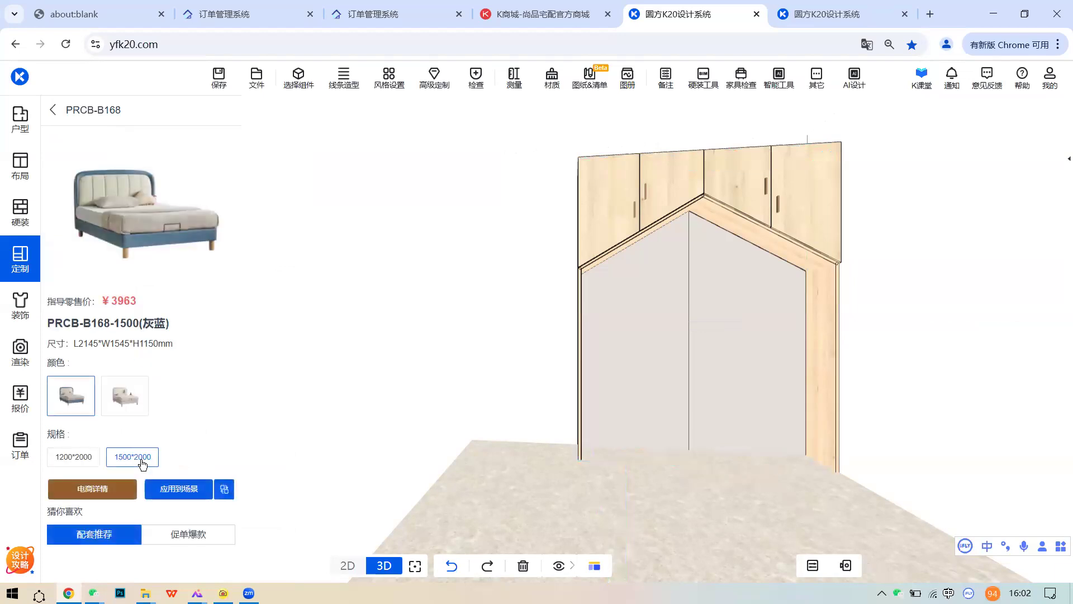
{"action": "left_click", "coordinate": [169, 489]}
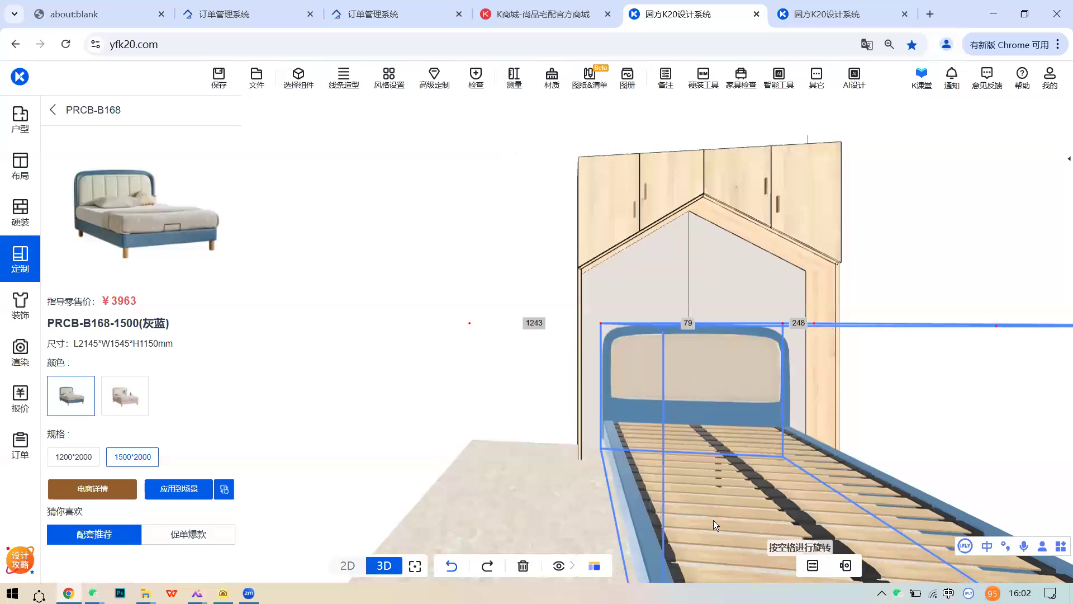
{"action": "left_click", "coordinate": [713, 520]}
{"action": "scroll", "coordinate": [535, 475], "scroll_direction": "down", "scroll_amount": 3}
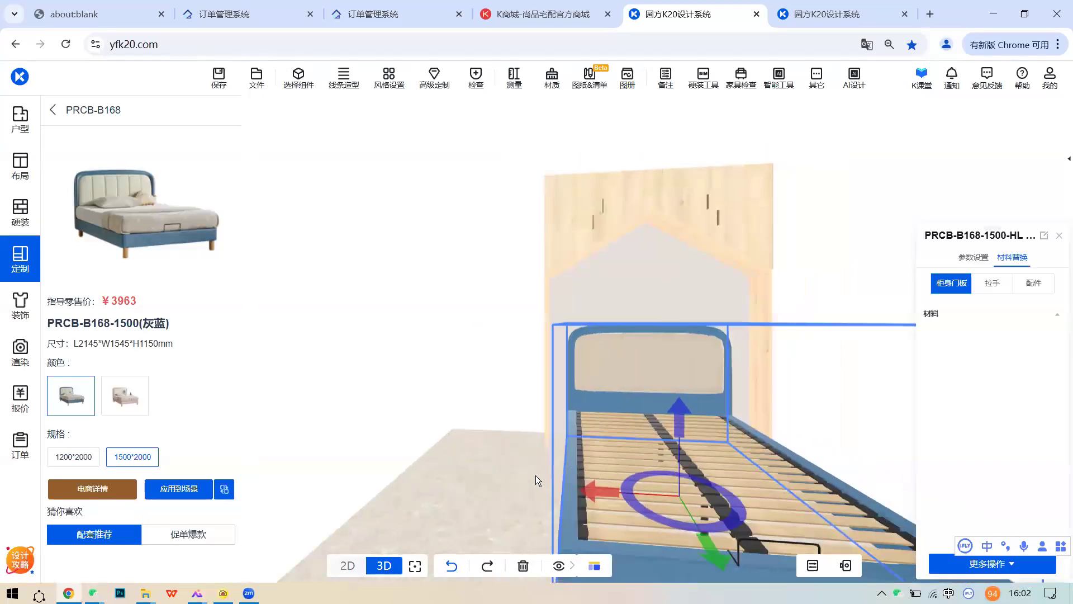
{"action": "scroll", "coordinate": [411, 404], "scroll_direction": "down", "scroll_amount": 2}
{"action": "middle_click_drag", "start_coordinate": [436, 409], "coordinate": [653, 481]}
{"action": "left_click", "coordinate": [542, 474]}
{"action": "scroll", "coordinate": [541, 473], "scroll_direction": "up", "scroll_amount": 4}
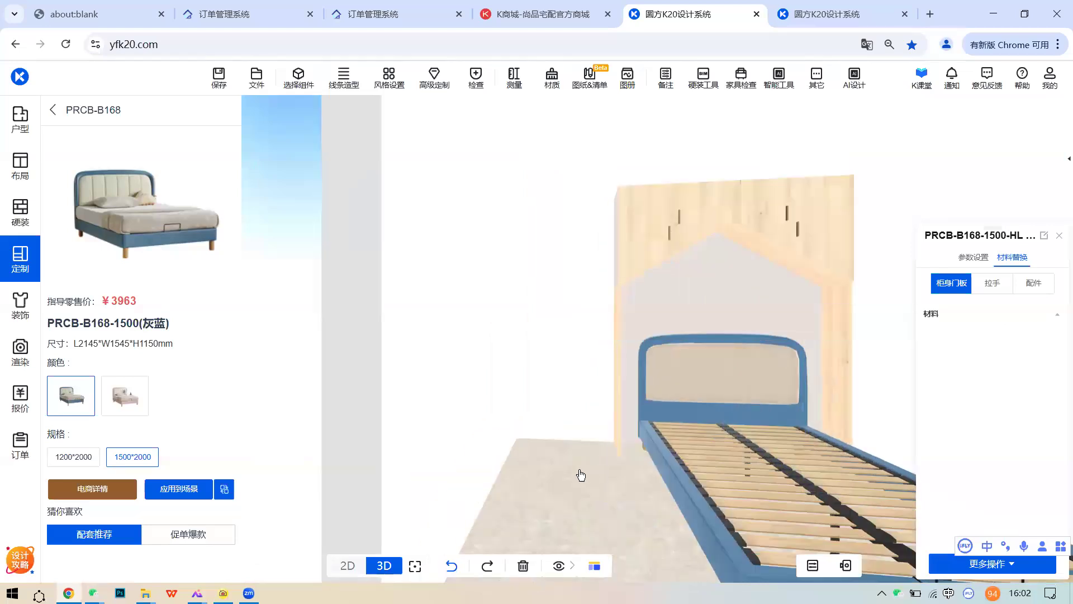
{"action": "left_click", "coordinate": [889, 328]}
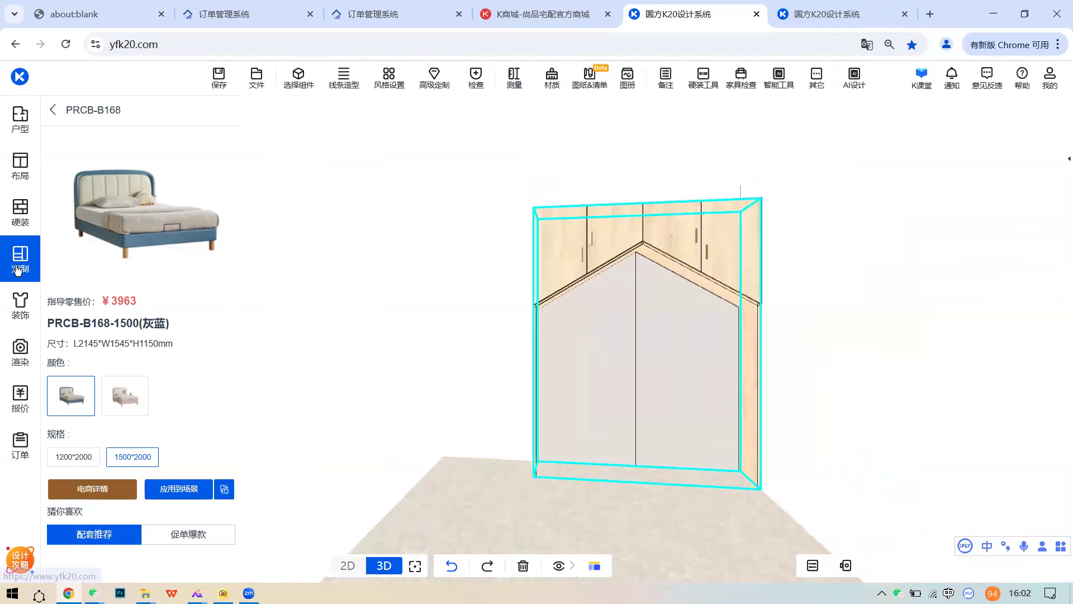
- Delete the 童趣木屋 house-shaped cabinet from the kids' room
{"action": "left_click", "coordinate": [24, 246]}
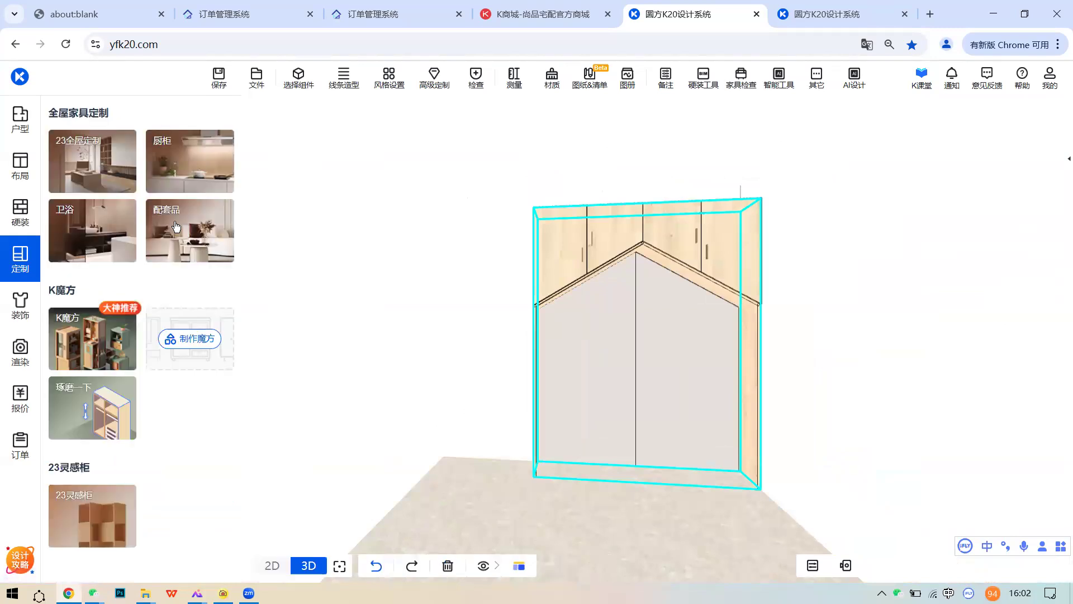
{"action": "left_click", "coordinate": [737, 293]}
{"action": "left_click", "coordinate": [882, 189]}
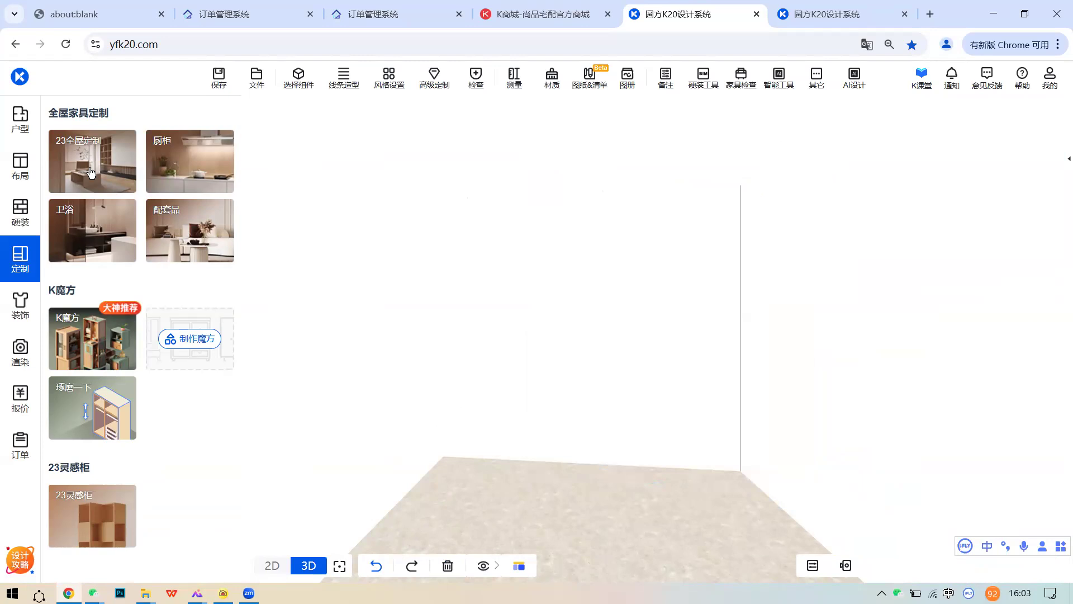
- Browse all 儿童床饰 designs in the K魔方 library and preview the first one
{"action": "left_click", "coordinate": [89, 356]}
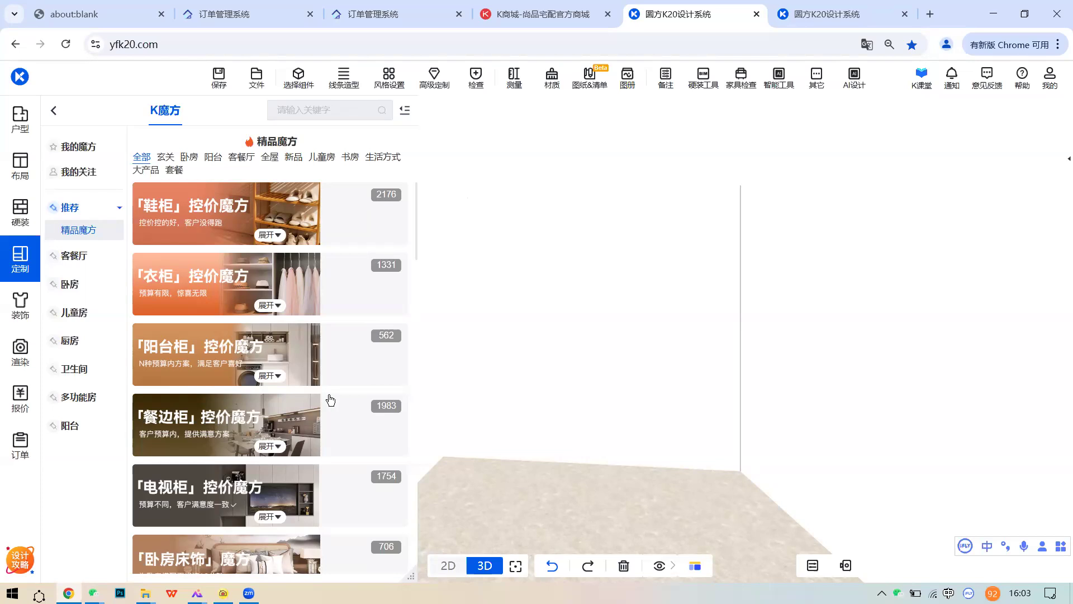
{"action": "scroll", "coordinate": [330, 399], "scroll_direction": "down", "scroll_amount": 5}
{"action": "scroll", "coordinate": [324, 401], "scroll_direction": "down", "scroll_amount": 5}
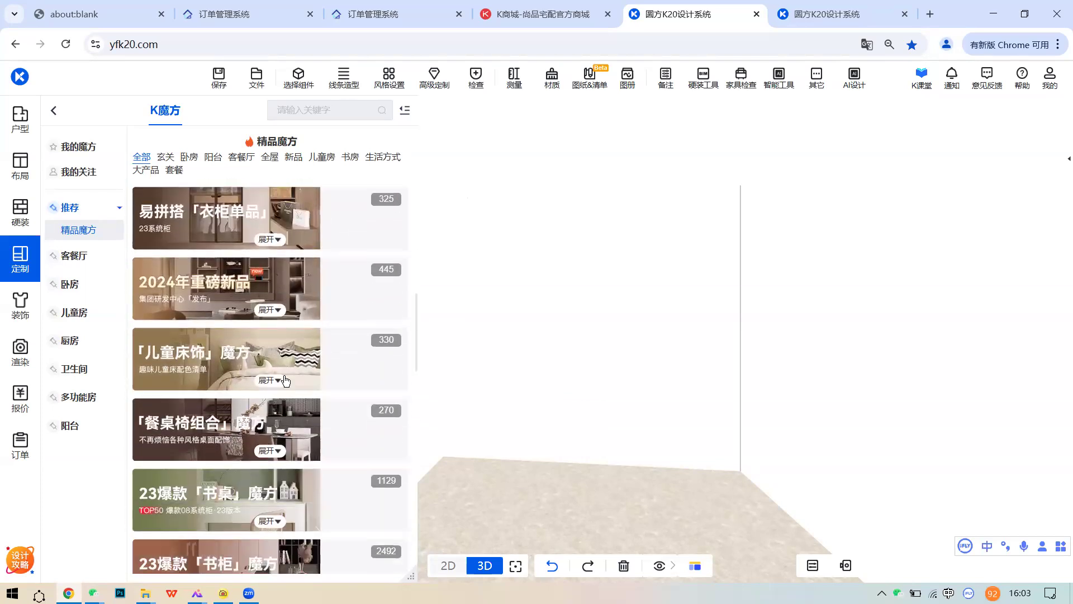
{"action": "left_click", "coordinate": [269, 385]}
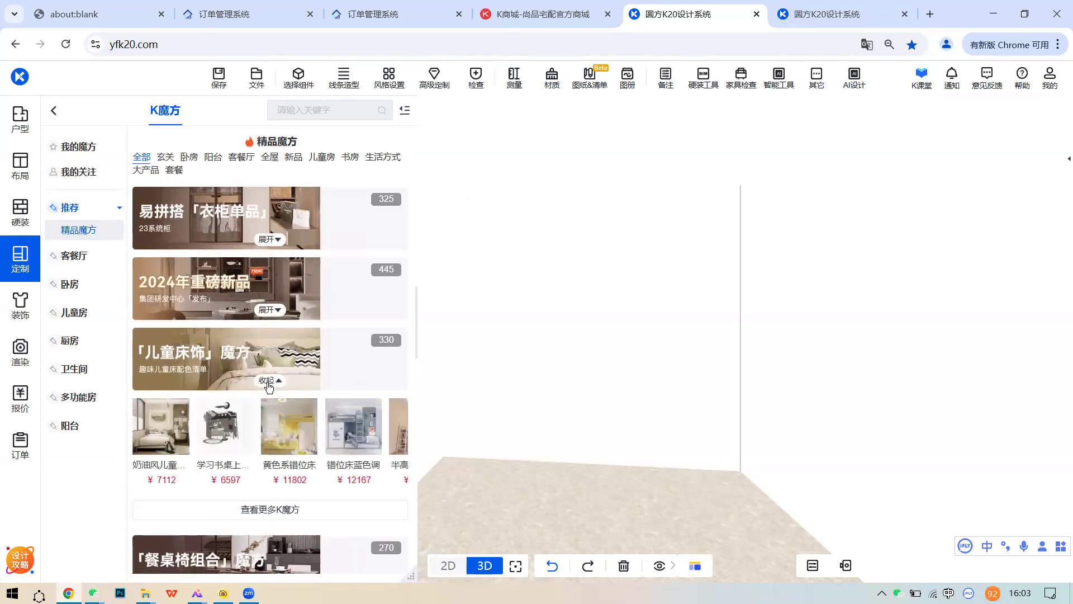
{"action": "left_click", "coordinate": [283, 509]}
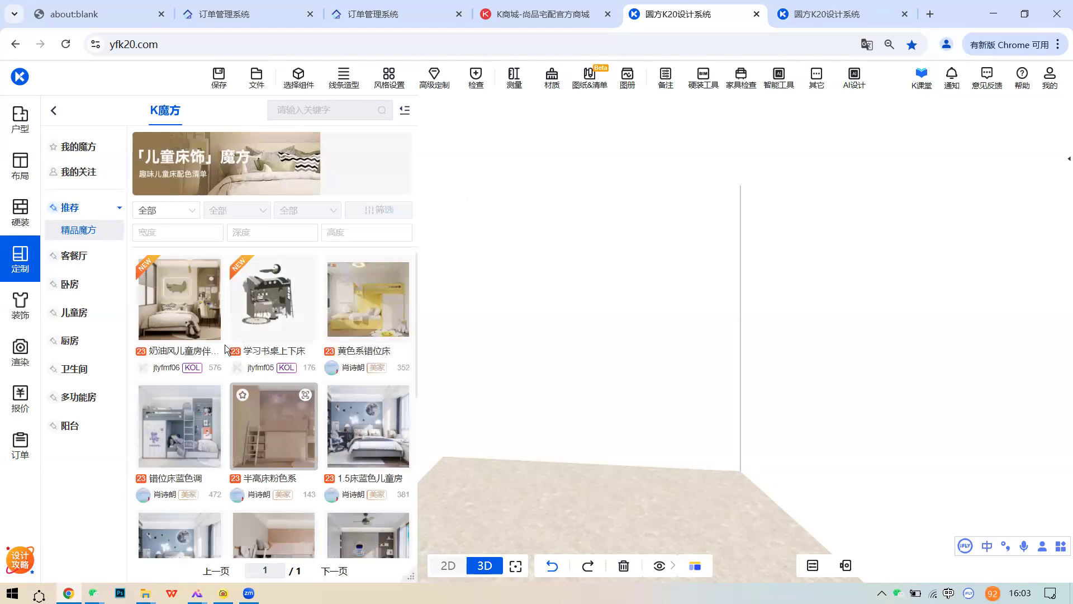
{"action": "left_click", "coordinate": [218, 265]}
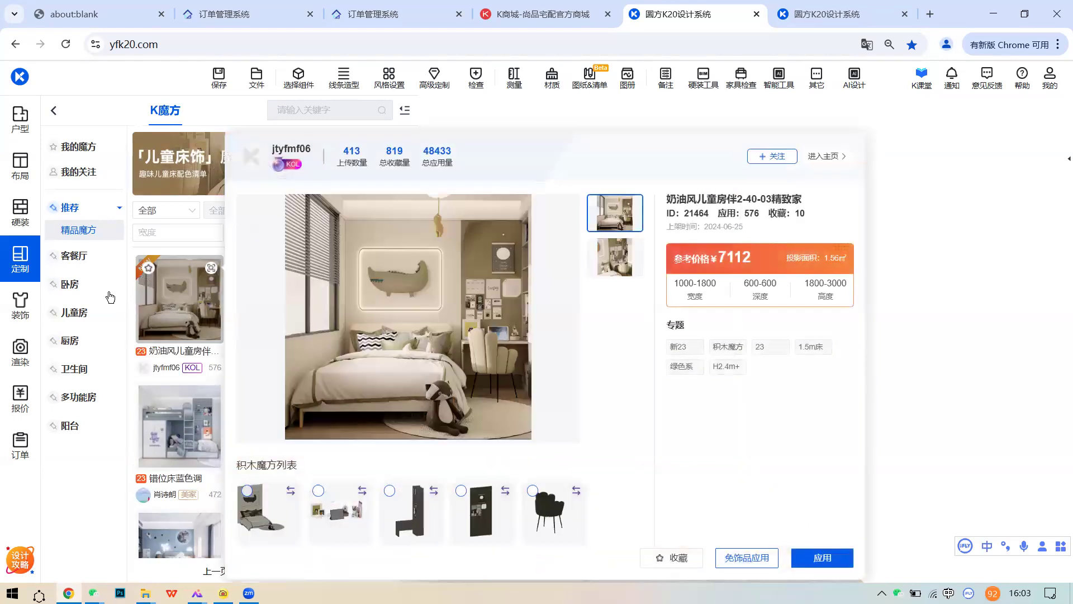
{"action": "left_click", "coordinate": [23, 273]}
- Open the 黄色系错位床 design details in 儿童床饰 and apply it
{"action": "left_click", "coordinate": [20, 266]}
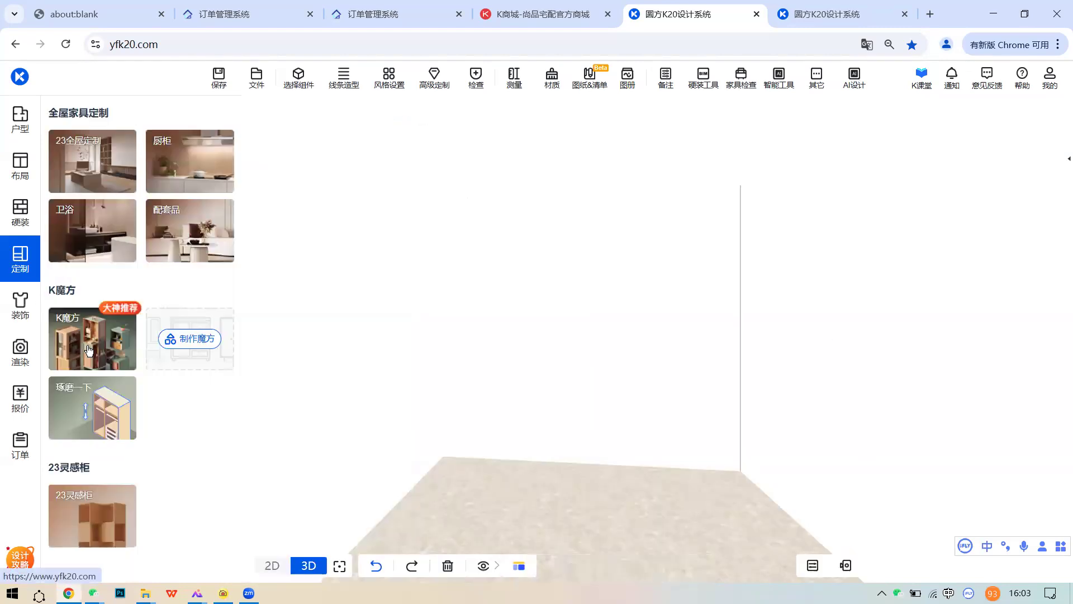
{"action": "left_click", "coordinate": [89, 349]}
{"action": "scroll", "coordinate": [239, 387], "scroll_direction": "down", "scroll_amount": 10}
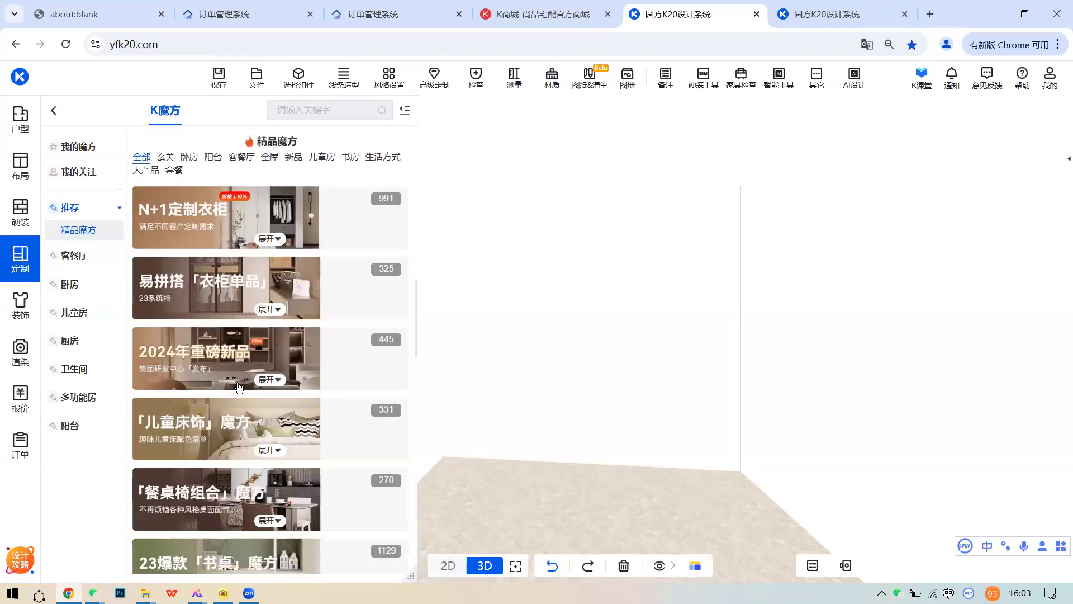
{"action": "scroll", "coordinate": [268, 399], "scroll_direction": "up", "scroll_amount": 5}
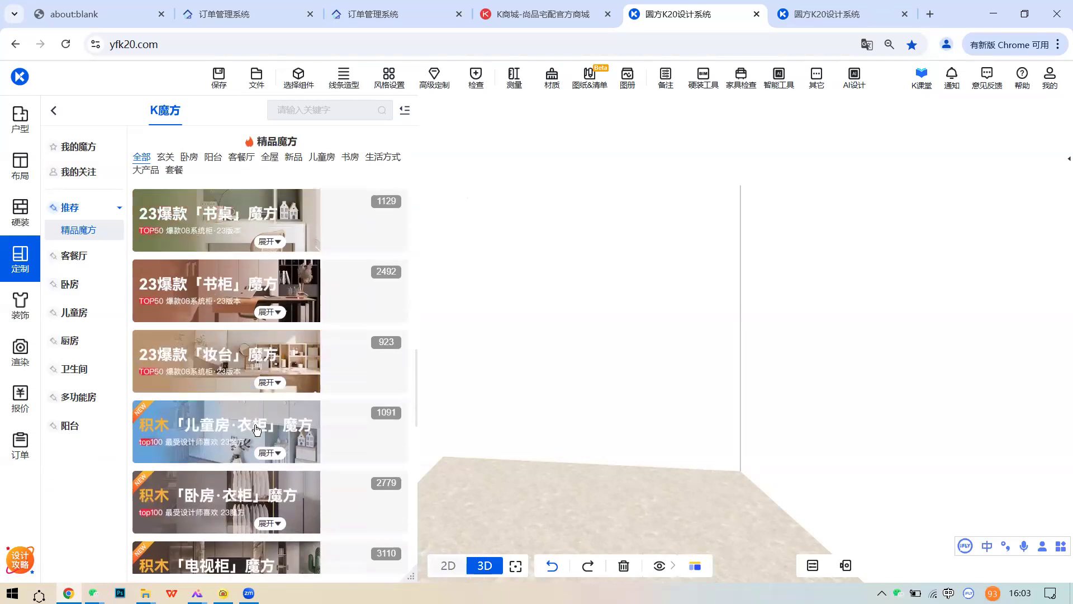
{"action": "scroll", "coordinate": [255, 429], "scroll_direction": "up", "scroll_amount": 3}
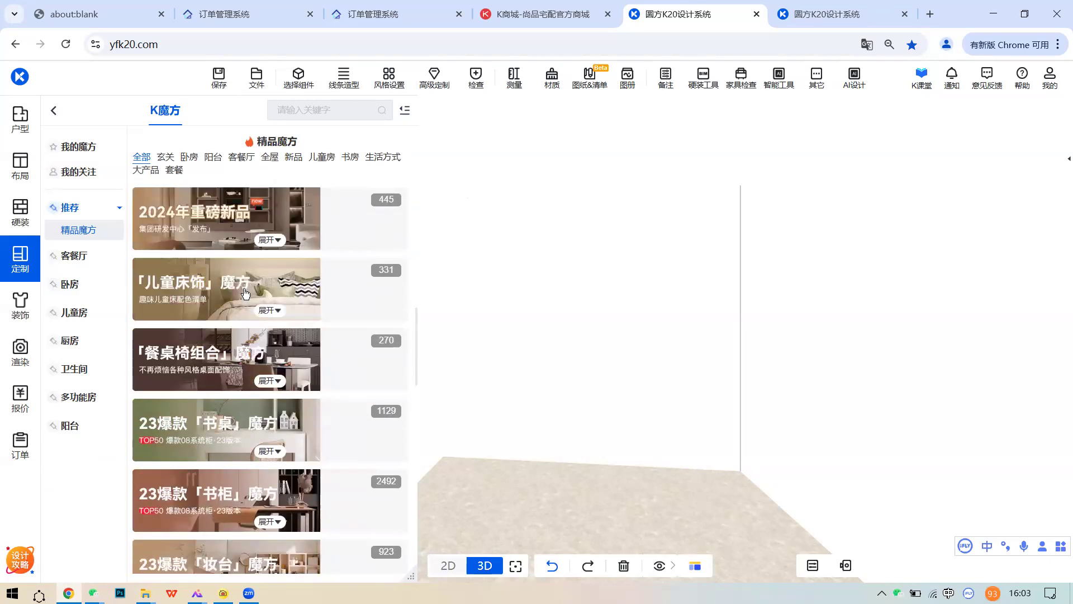
{"action": "left_click", "coordinate": [267, 310]}
{"action": "left_click", "coordinate": [284, 438]}
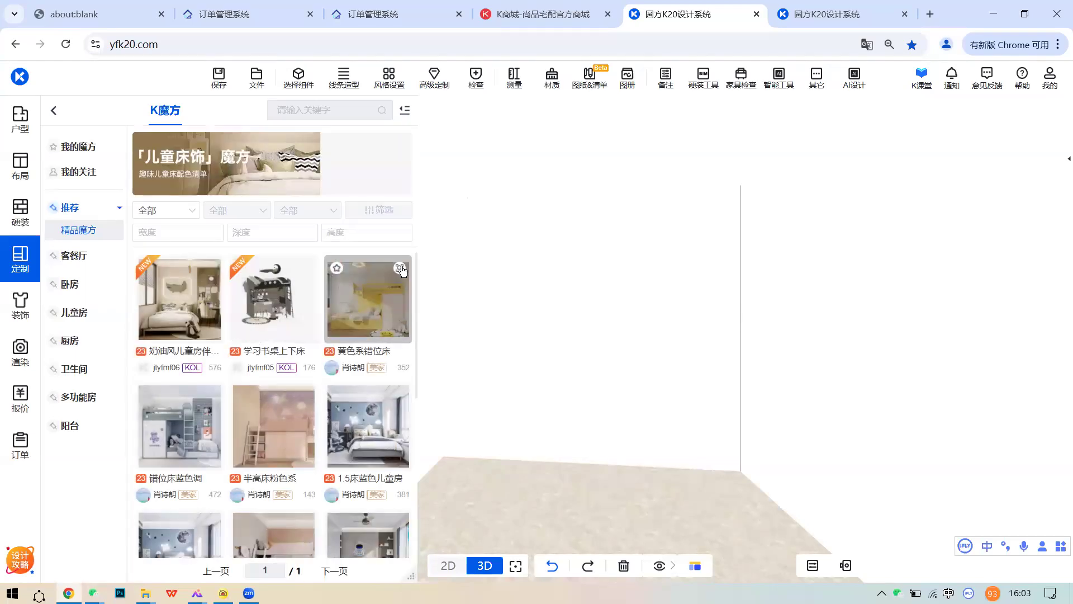
{"action": "left_click", "coordinate": [400, 268]}
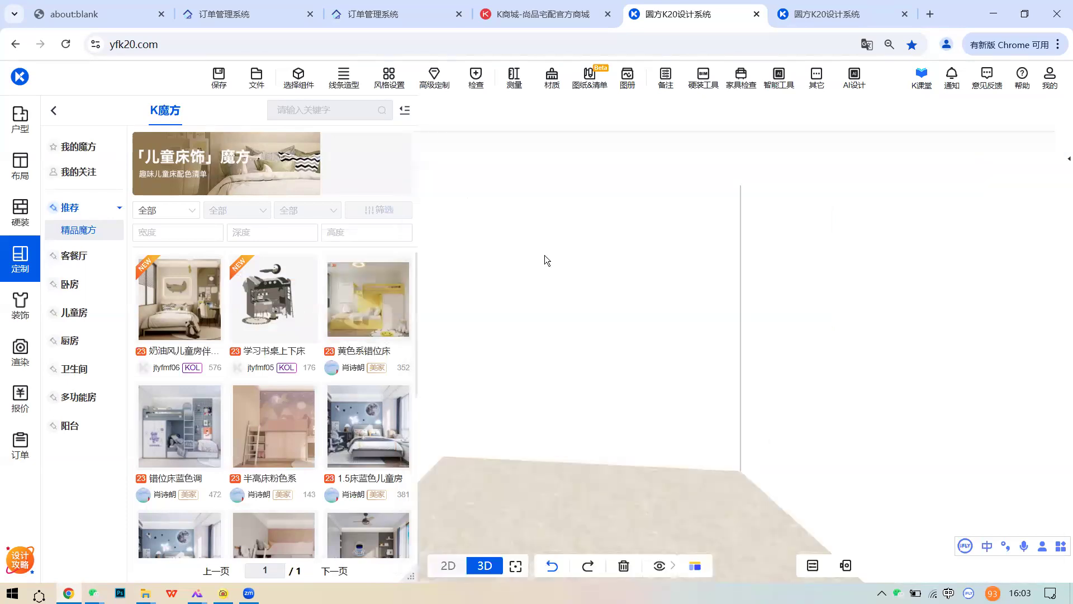
{"action": "mouse_move", "coordinate": [403, 271]}
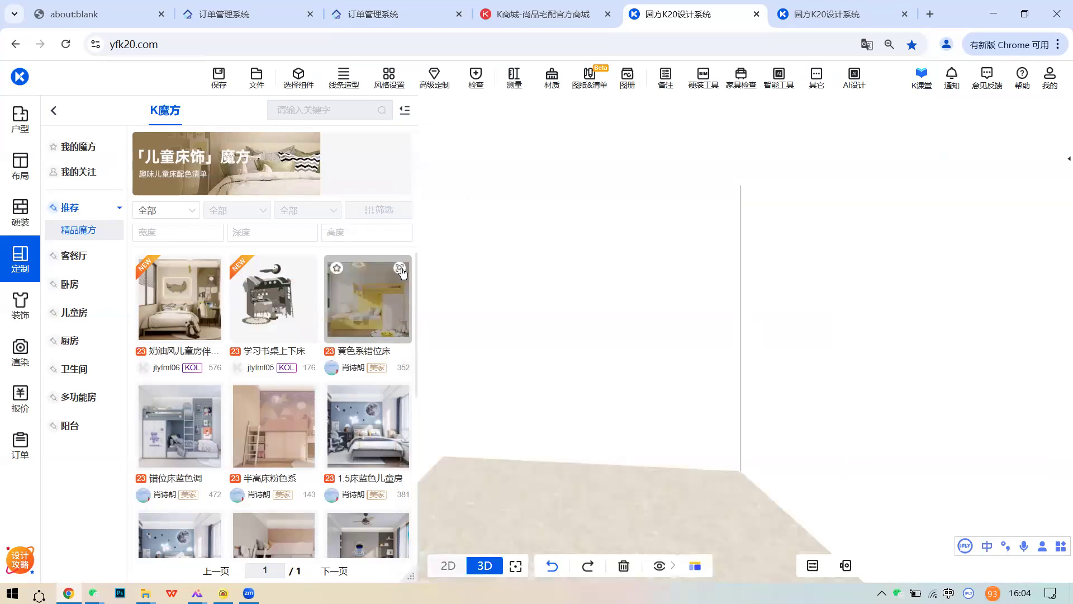
{"action": "left_click", "coordinate": [401, 270]}
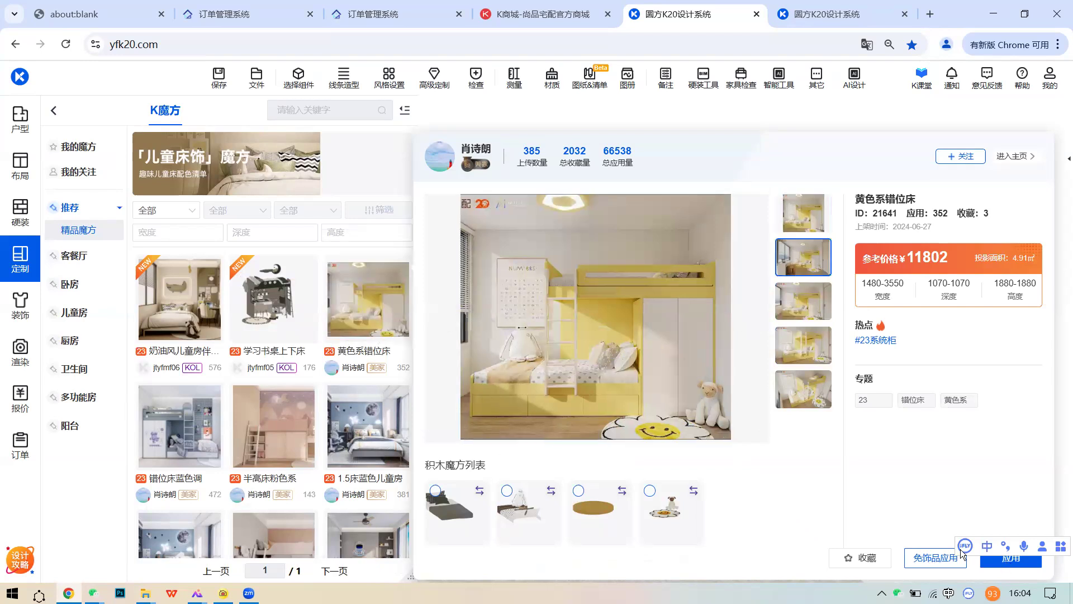
{"action": "left_click", "coordinate": [1006, 559]}
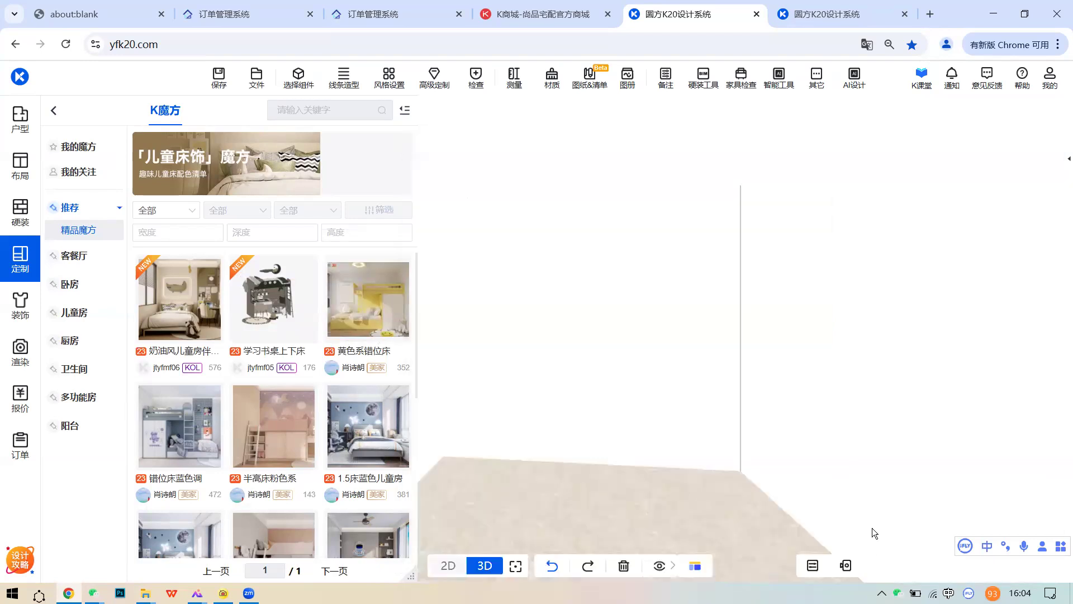
- Place the 黄色系错位床 set in the room and check the TUAC-F001R cabinet's parameters
{"action": "left_click", "coordinate": [674, 455]}
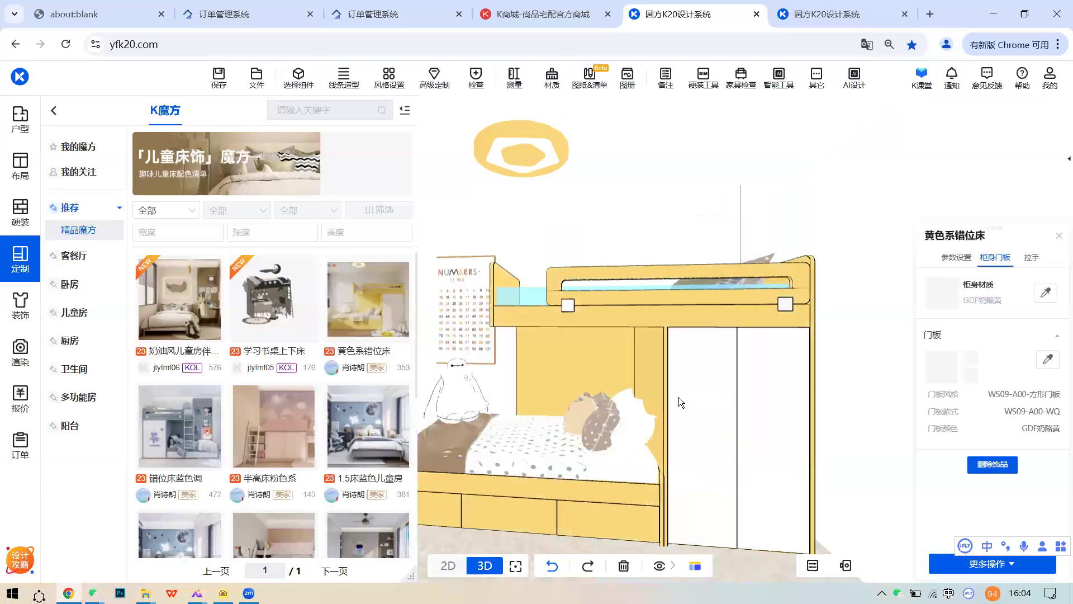
{"action": "left_click", "coordinate": [690, 303]}
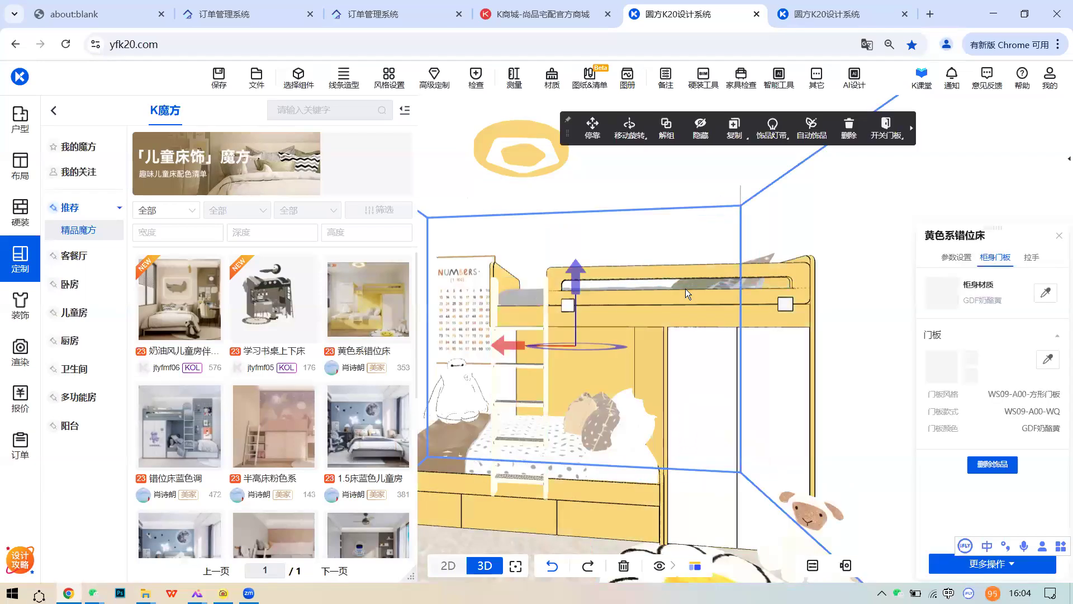
{"action": "scroll", "coordinate": [659, 335], "scroll_direction": "down", "scroll_amount": 2}
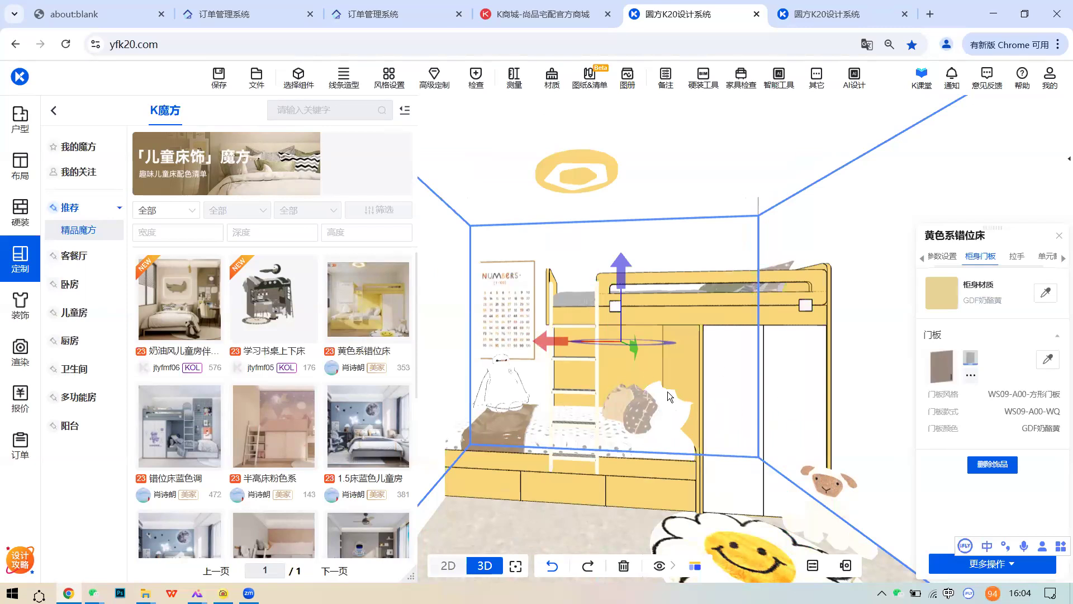
{"action": "left_click", "coordinate": [697, 388]}
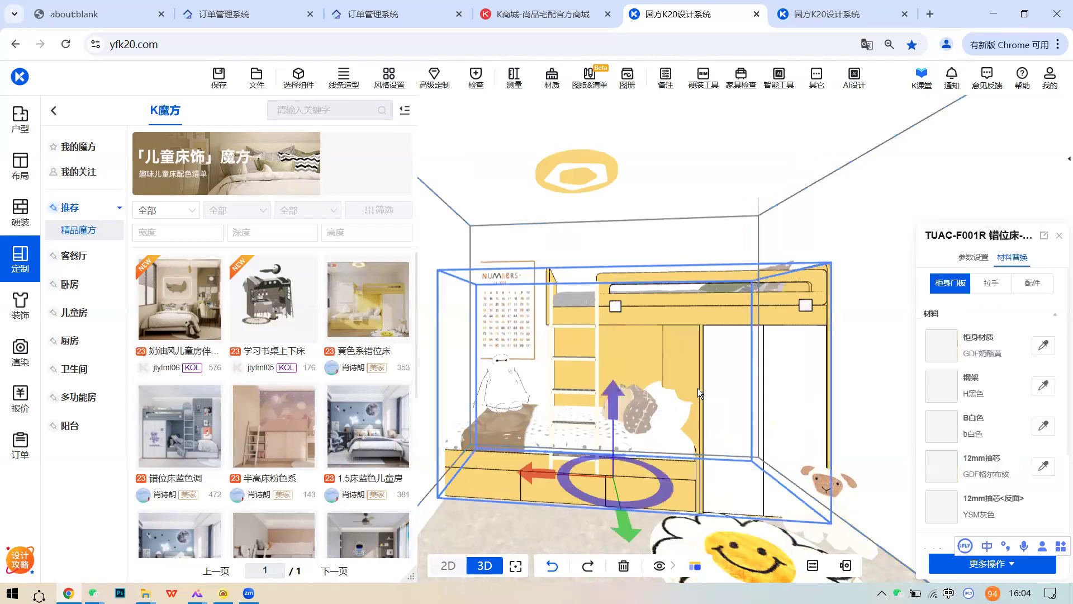
{"action": "left_click", "coordinate": [974, 257]}
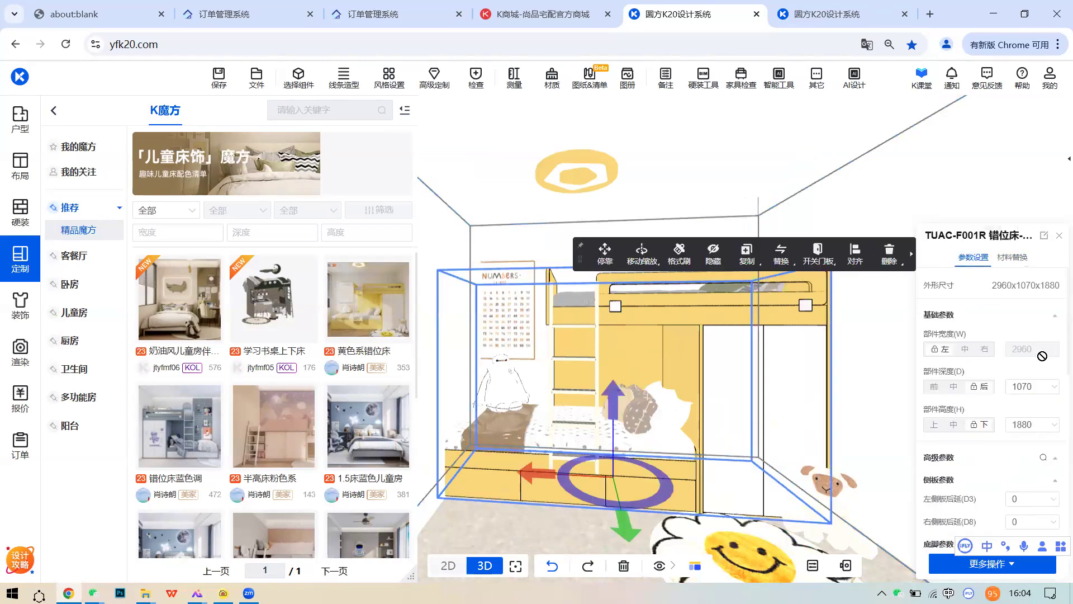
- Ungroup the 黄色系错位床 set and select the bunk bed cabinet
{"action": "left_click", "coordinate": [724, 355]}
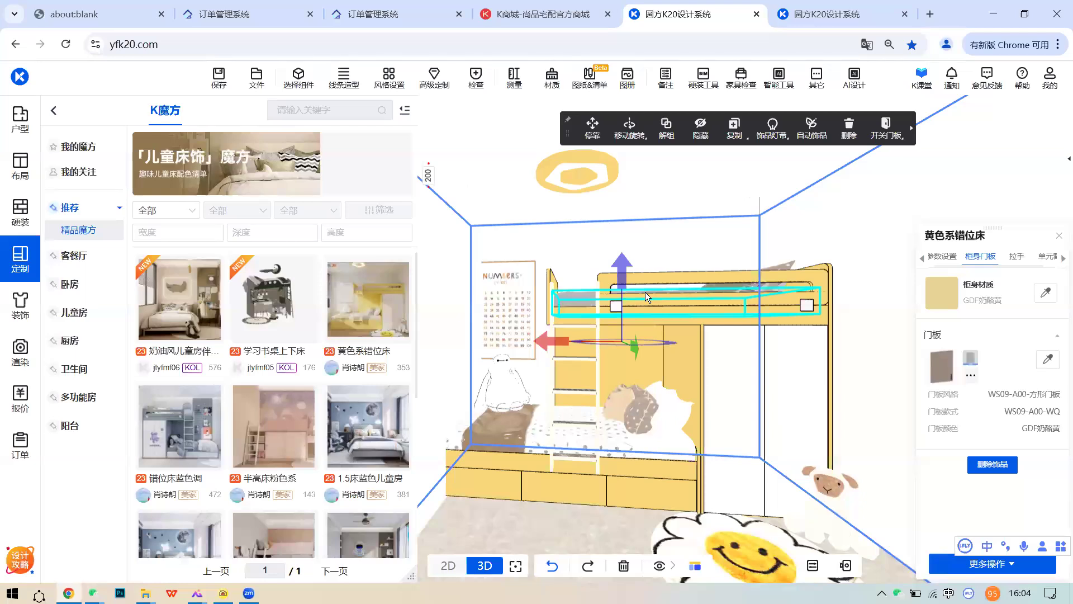
{"action": "left_click", "coordinate": [722, 378]}
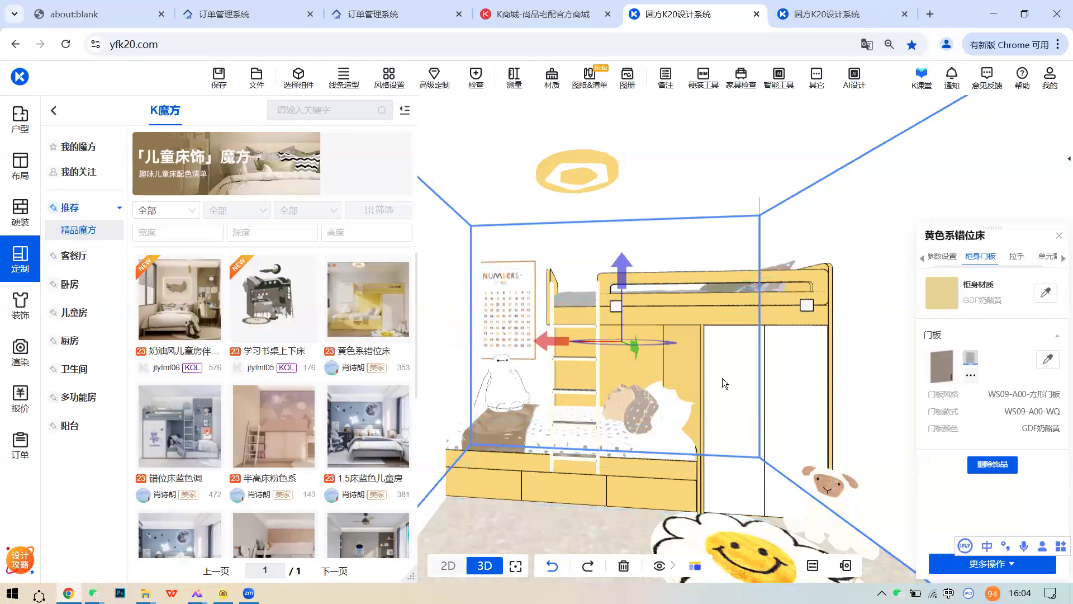
{"action": "left_click", "coordinate": [643, 330]}
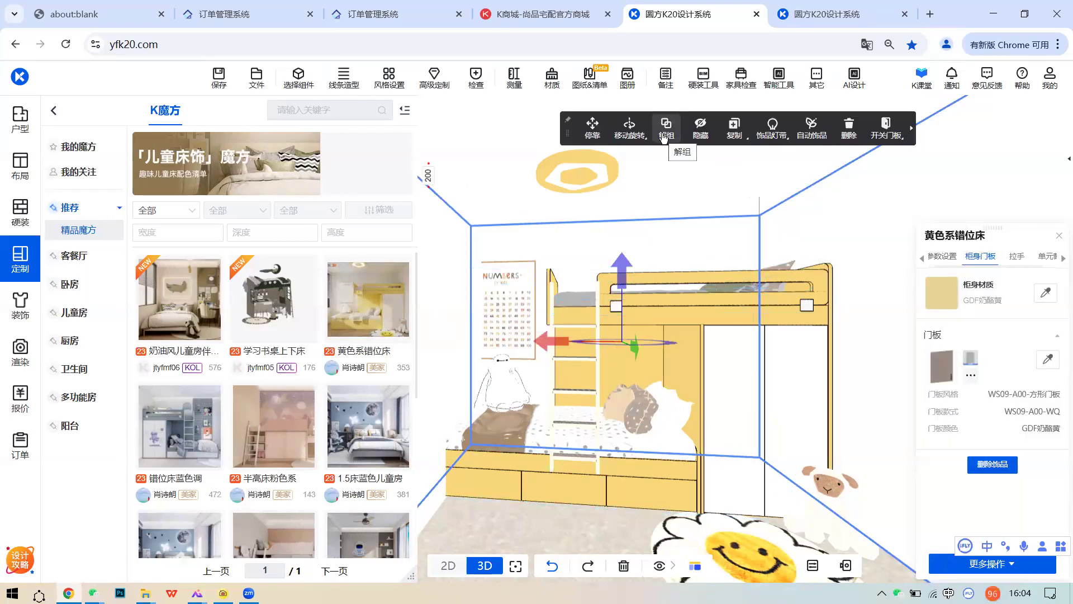
{"action": "left_click", "coordinate": [722, 416]}
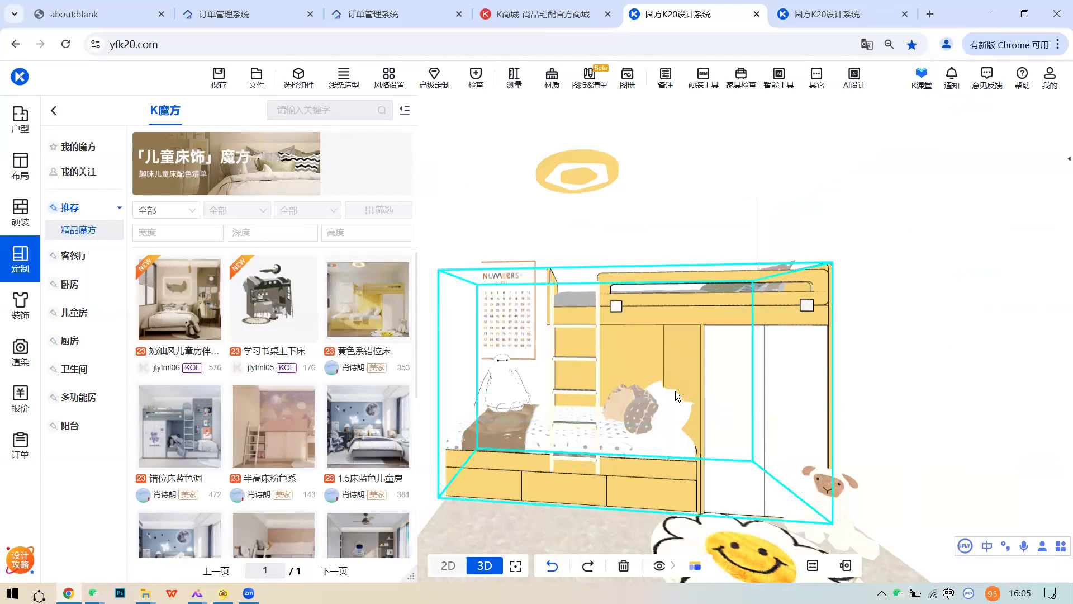
{"action": "left_click", "coordinate": [743, 422]}
- Change the bunk bed's cabinet body material from GDF奶酪黄 to GDF浅雾云杉
{"action": "right_click_drag", "start_coordinate": [683, 353], "coordinate": [692, 353]}
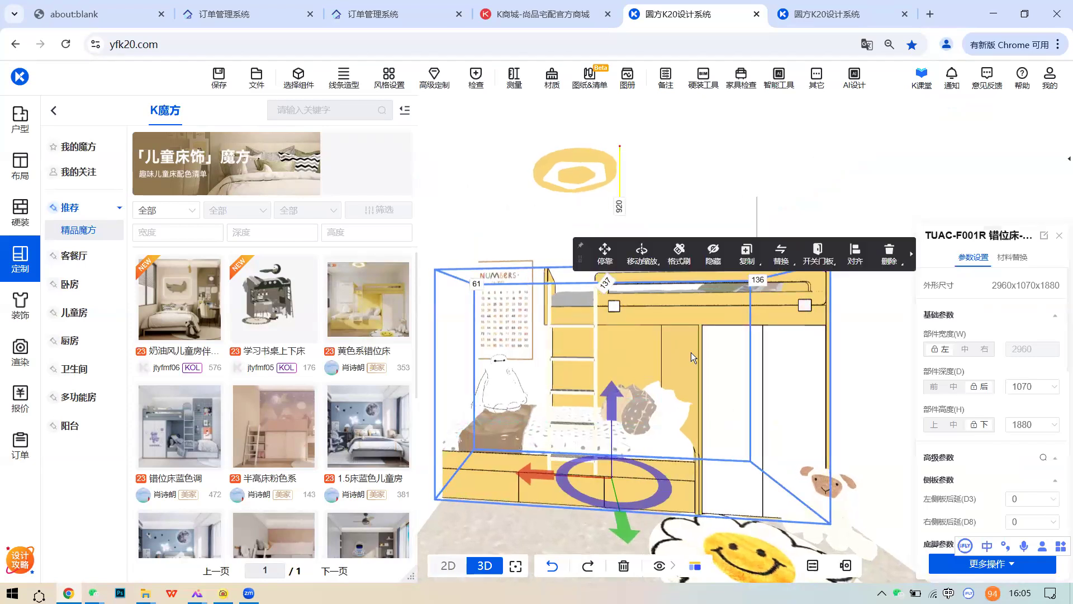
{"action": "left_click", "coordinate": [1012, 257]}
{"action": "left_click", "coordinate": [941, 345]}
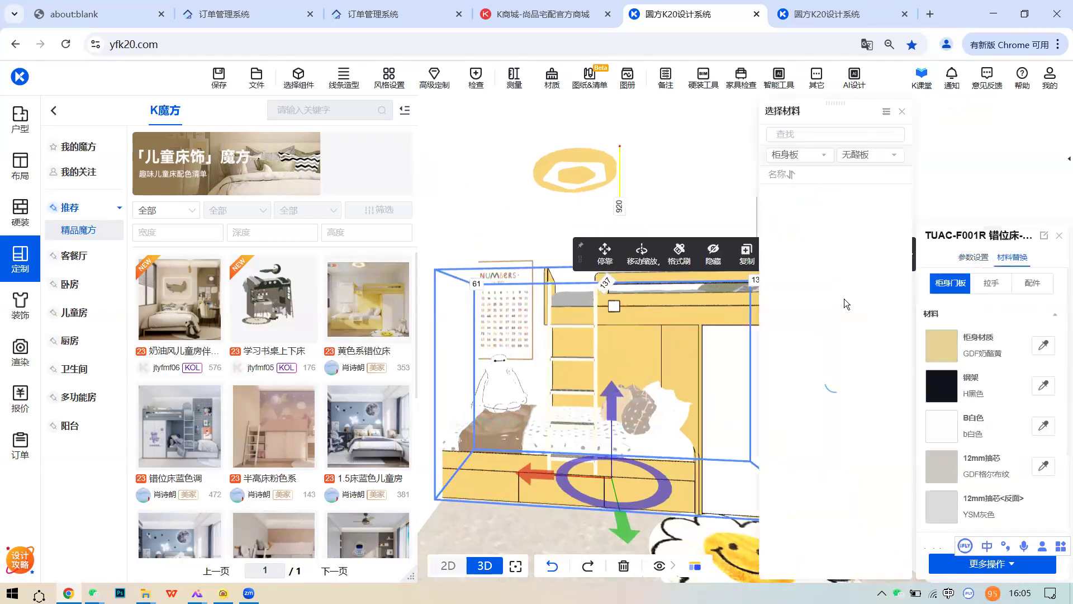
{"action": "left_click", "coordinate": [844, 462]}
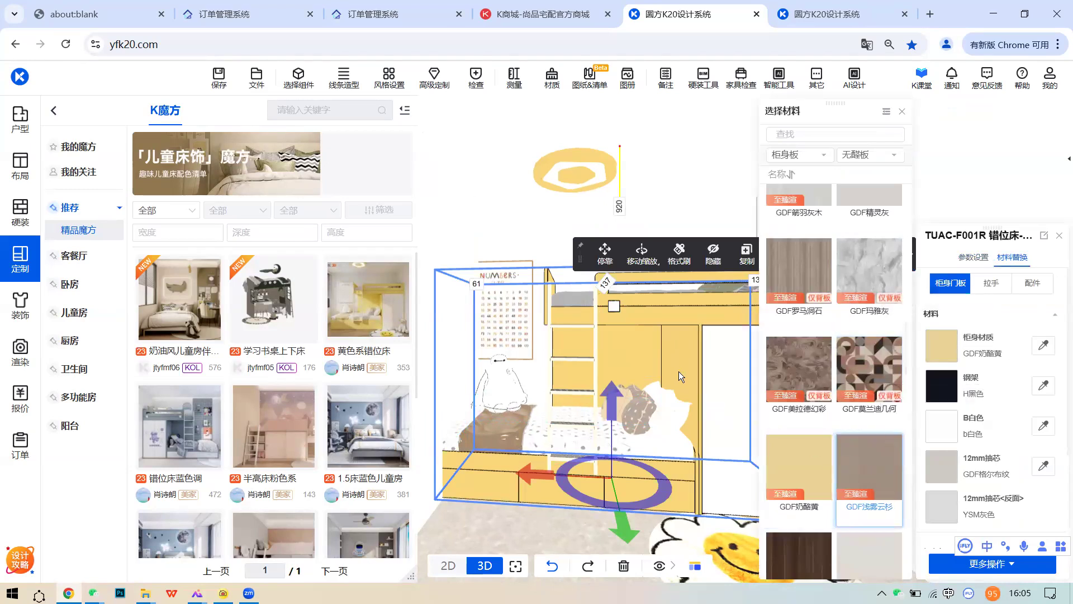
- Preview the 1.5床蓝色儿童房 K魔方 design
{"action": "scroll", "coordinate": [684, 374], "scroll_direction": "down", "scroll_amount": 1}
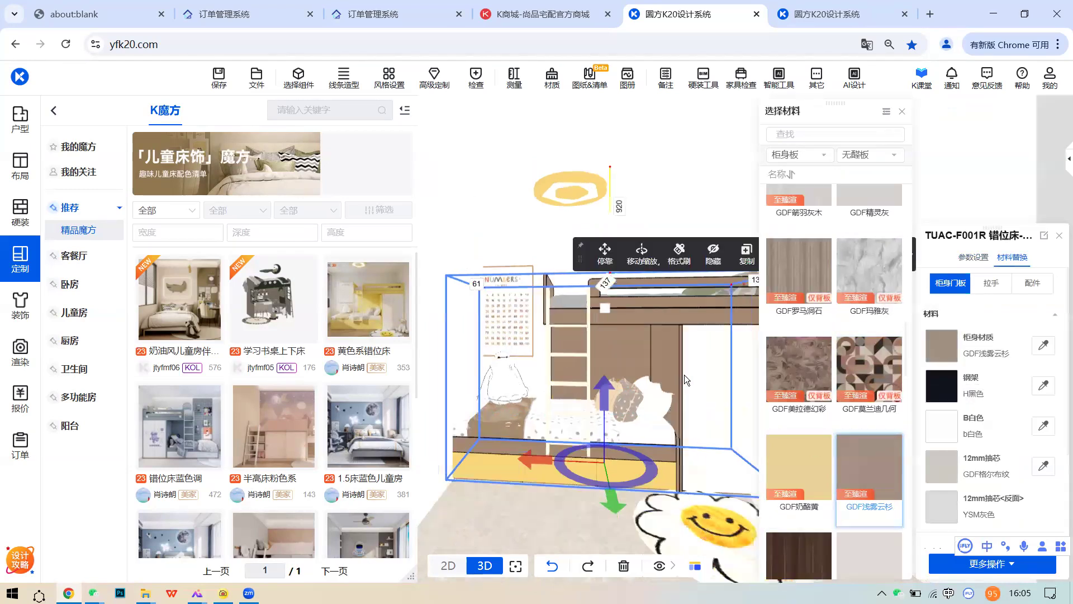
{"action": "middle_click_drag", "start_coordinate": [684, 375], "coordinate": [699, 367]}
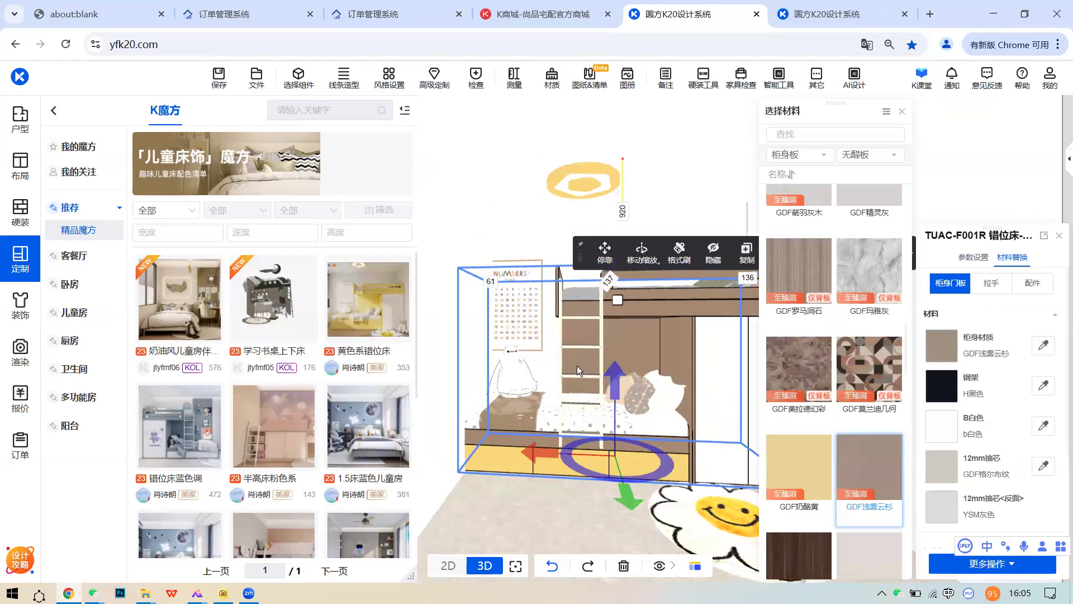
{"action": "scroll", "coordinate": [295, 352], "scroll_direction": "down", "scroll_amount": 1}
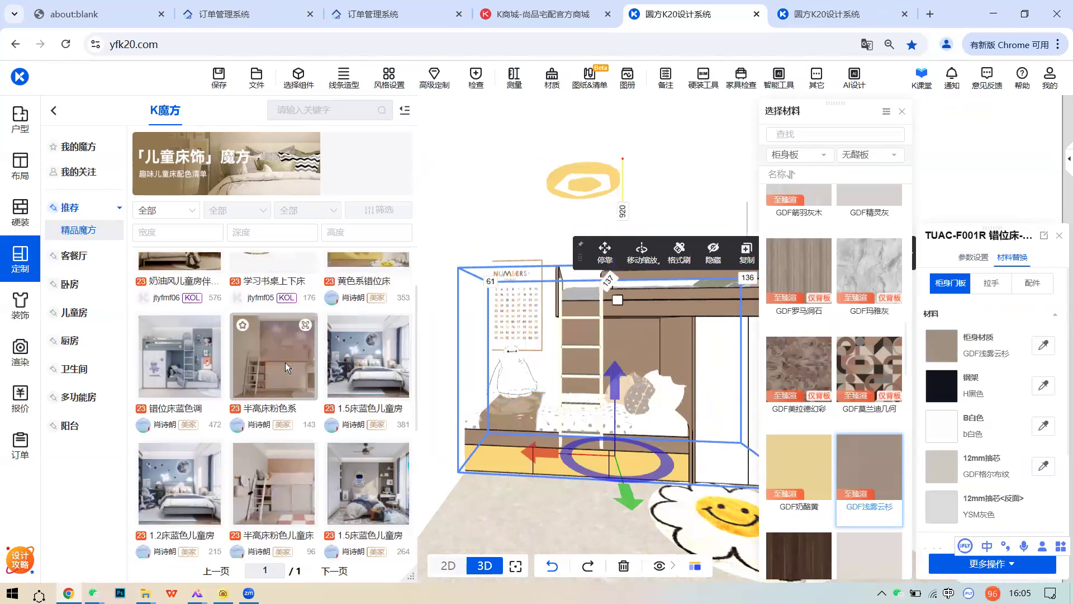
{"action": "scroll", "coordinate": [290, 368], "scroll_direction": "up", "scroll_amount": 1}
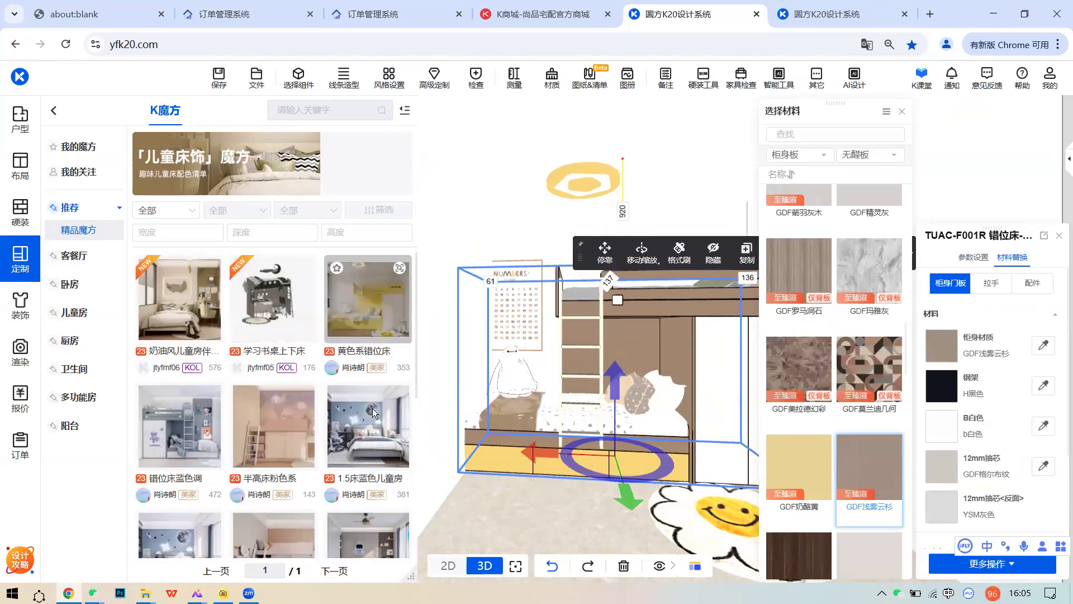
{"action": "left_click", "coordinate": [399, 395]}
- Look through the 1.5床蓝色儿童房 design's photos and scroll the K魔方 list
{"action": "mouse_move", "coordinate": [406, 398]}
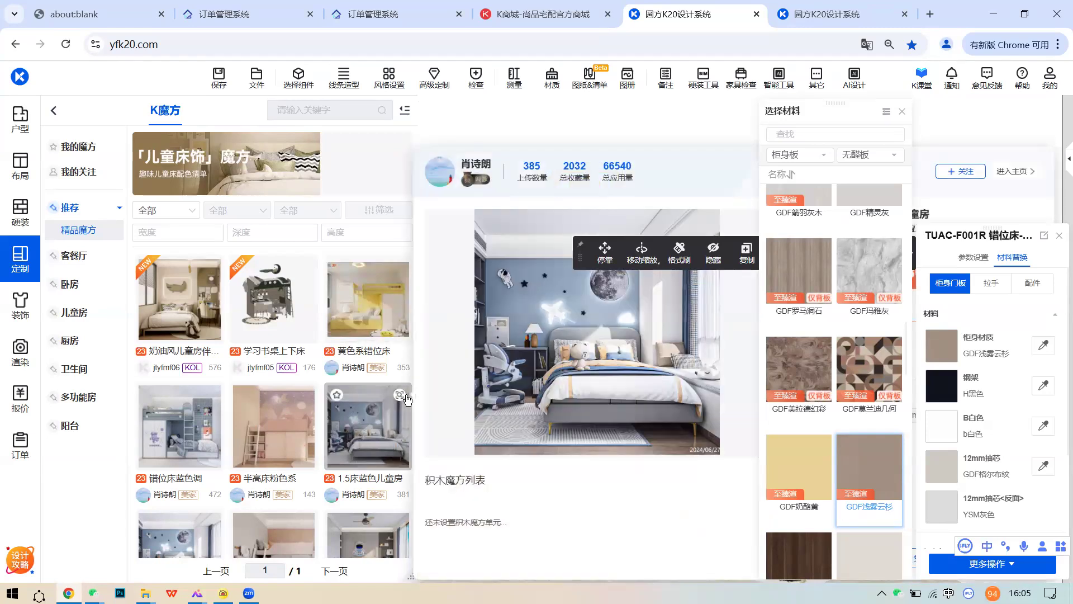
{"action": "scroll", "coordinate": [393, 426], "scroll_direction": "down", "scroll_amount": 1}
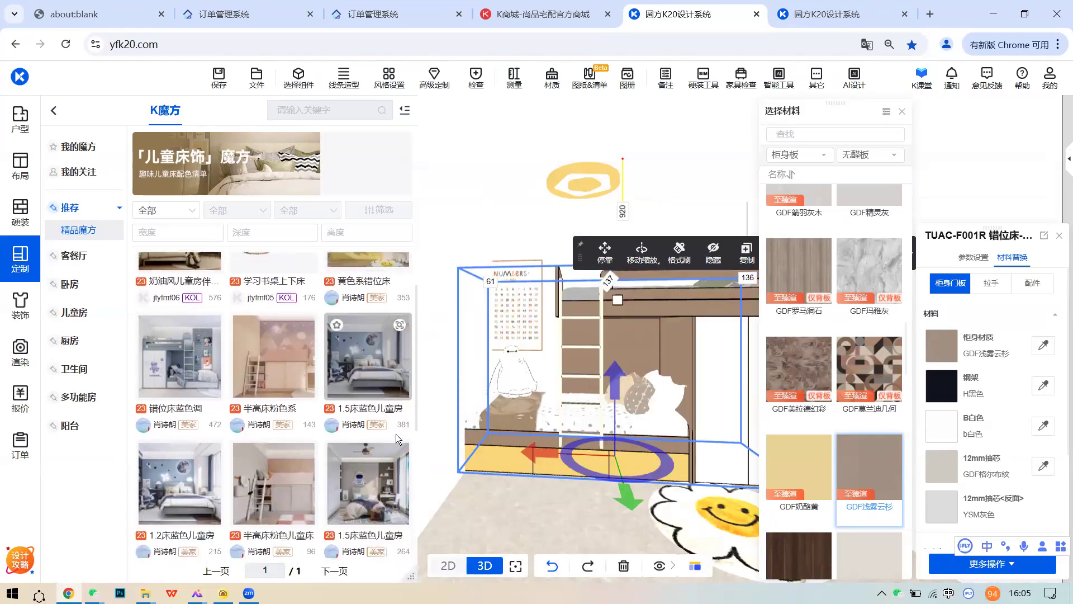
{"action": "mouse_move", "coordinate": [400, 459]}
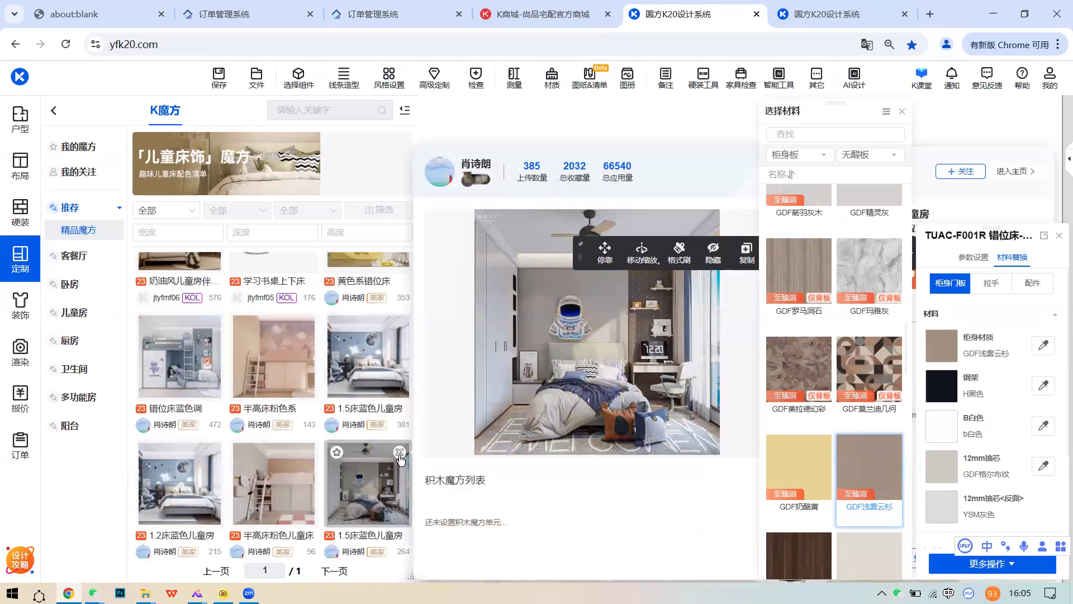
{"action": "mouse_move", "coordinate": [306, 452]}
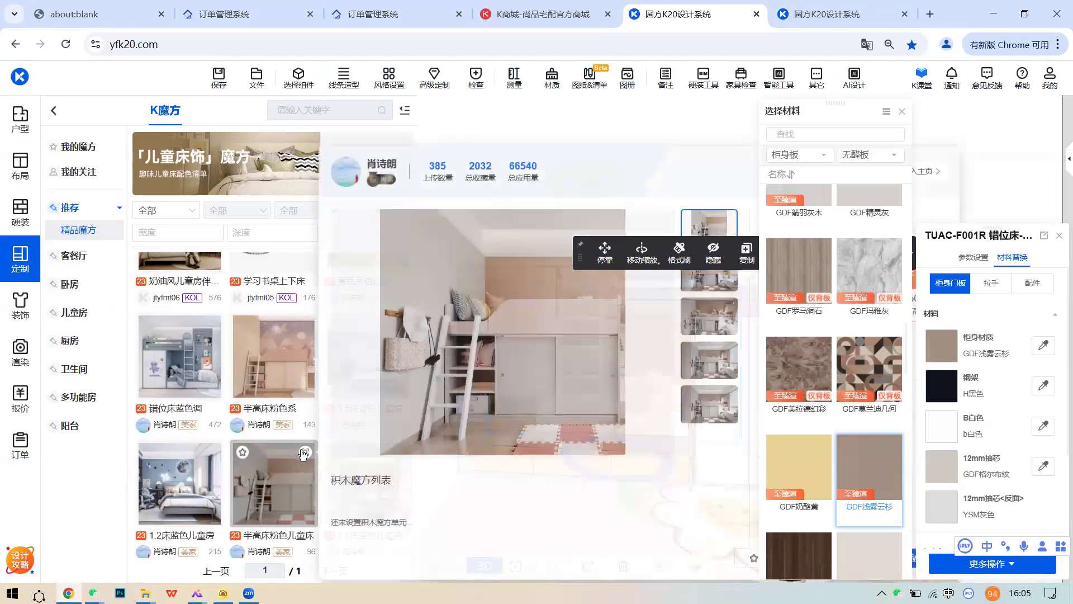
{"action": "left_click", "coordinate": [709, 324]}
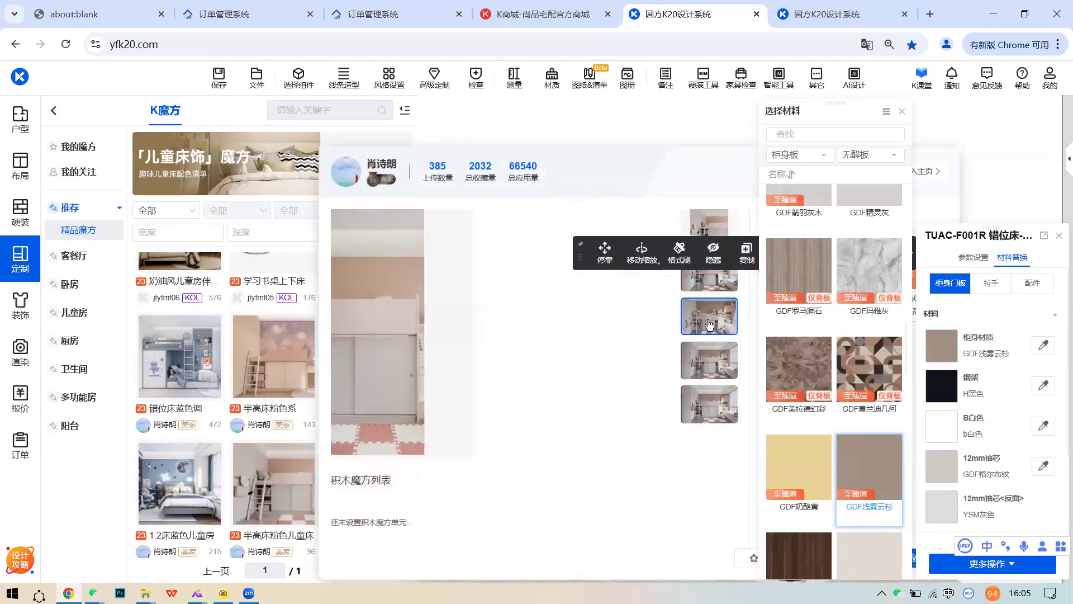
{"action": "left_click", "coordinate": [710, 395]}
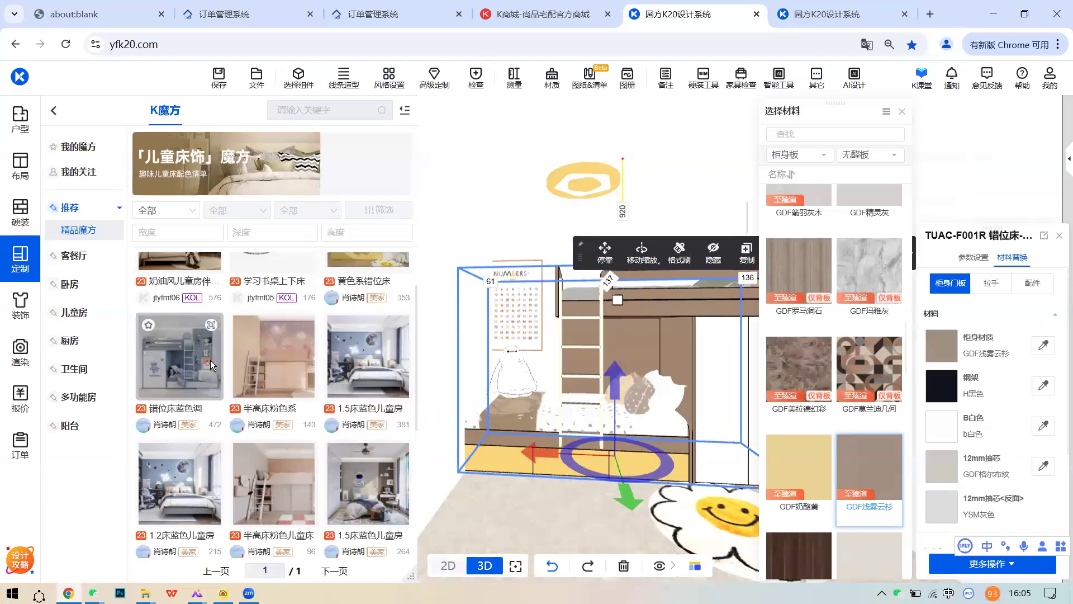
{"action": "scroll", "coordinate": [210, 360], "scroll_direction": "down", "scroll_amount": 3}
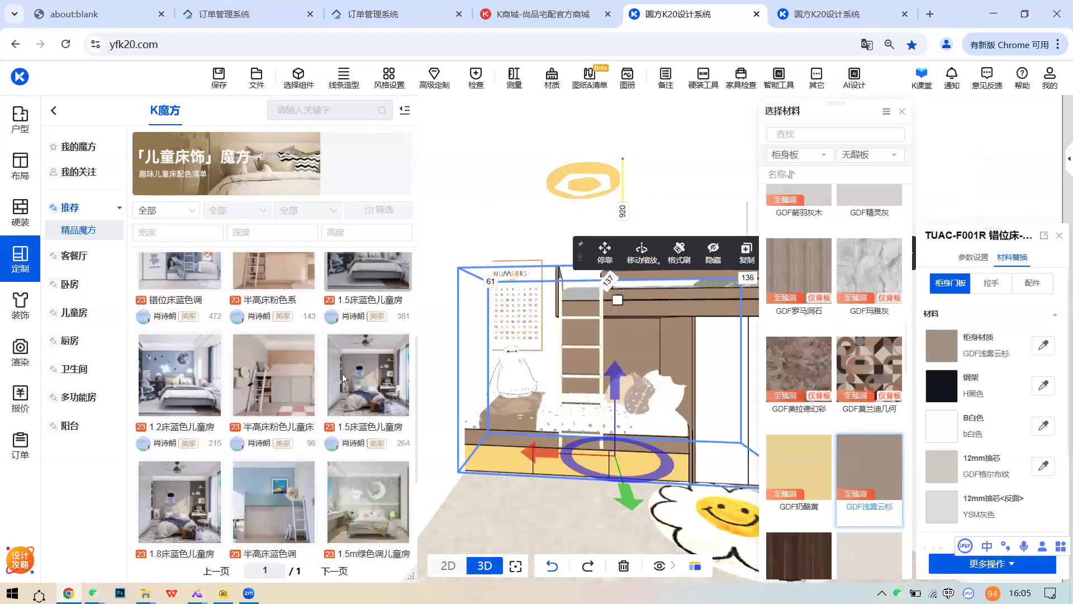
{"action": "mouse_move", "coordinate": [208, 384]}
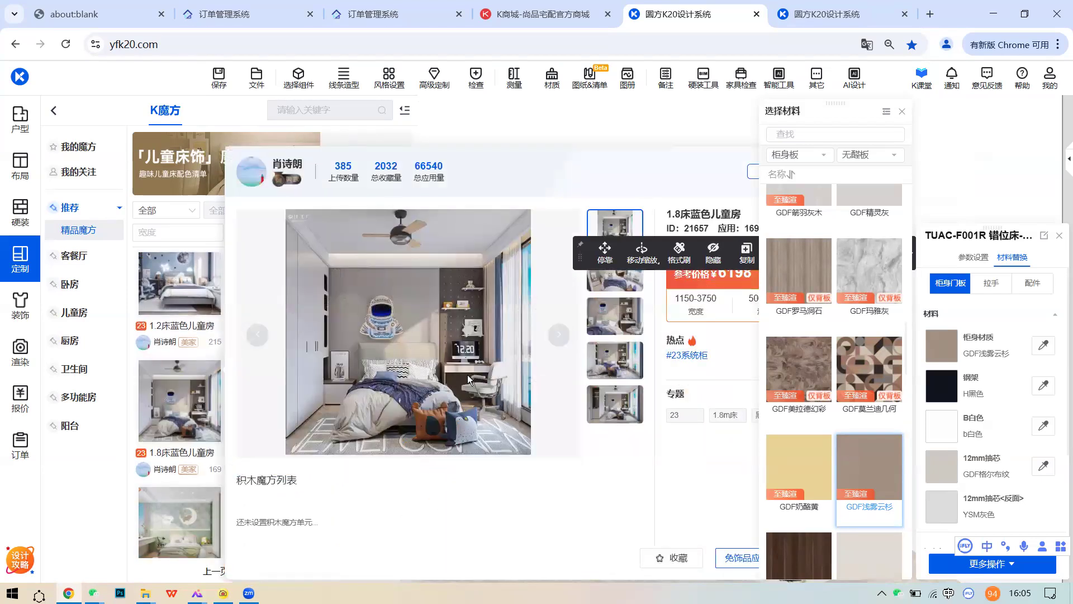
{"action": "scroll", "coordinate": [195, 361], "scroll_direction": "down", "scroll_amount": 1}
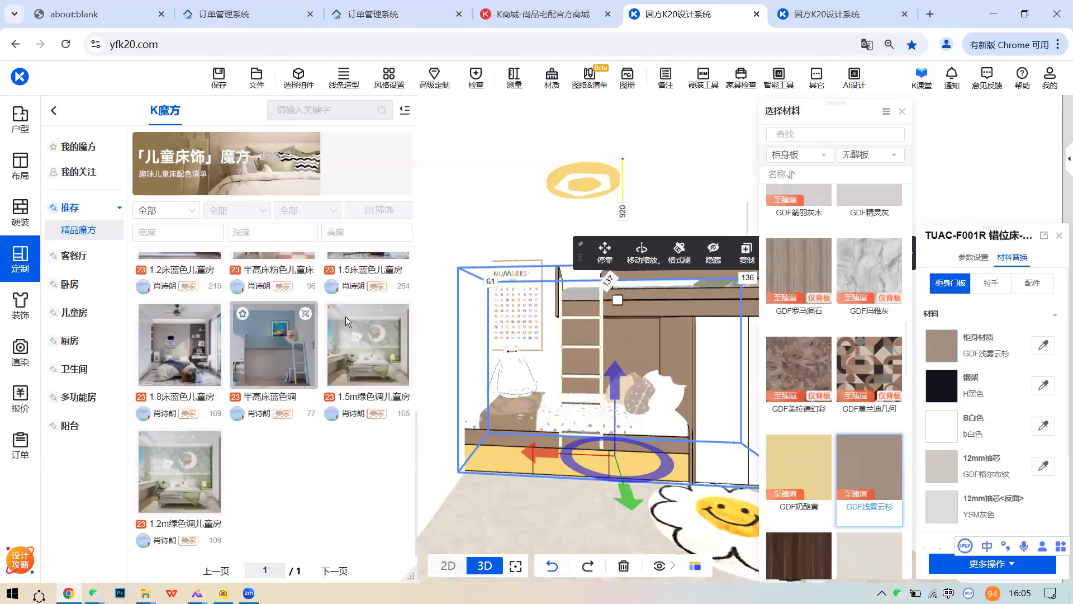
{"action": "mouse_move", "coordinate": [400, 317]}
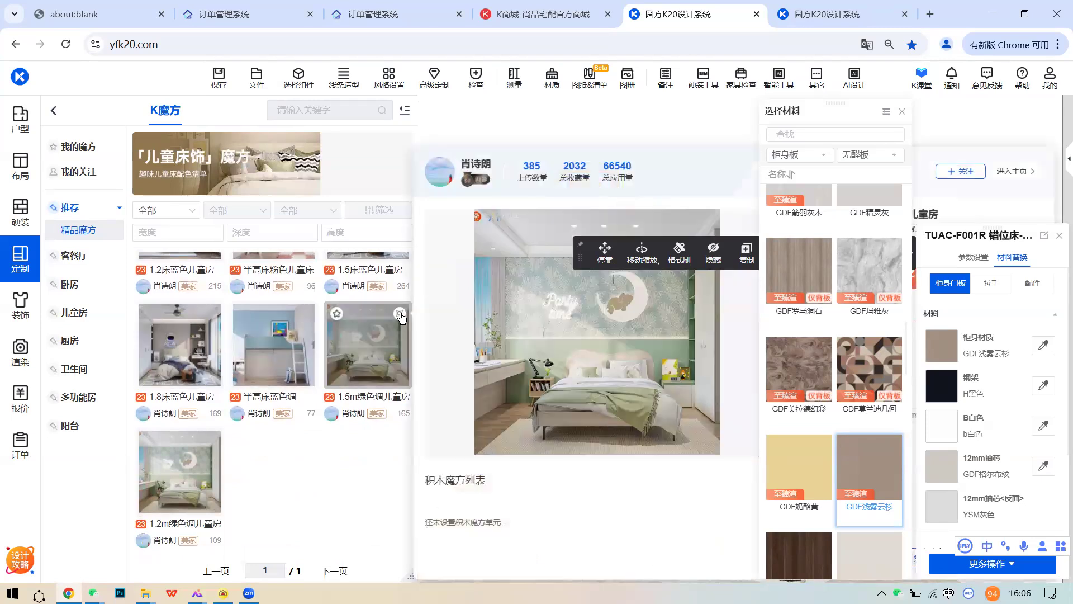
{"action": "scroll", "coordinate": [336, 388], "scroll_direction": "up", "scroll_amount": 5}
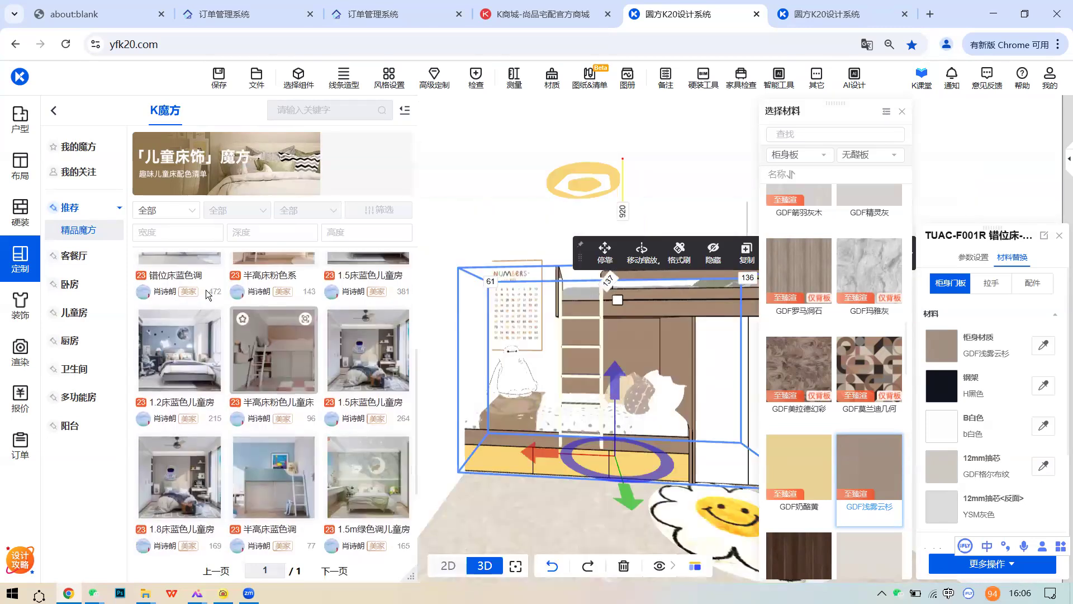
- List all designs in the K魔方 积木「儿童房·衣柜」 collection
{"action": "left_click", "coordinate": [54, 111]}
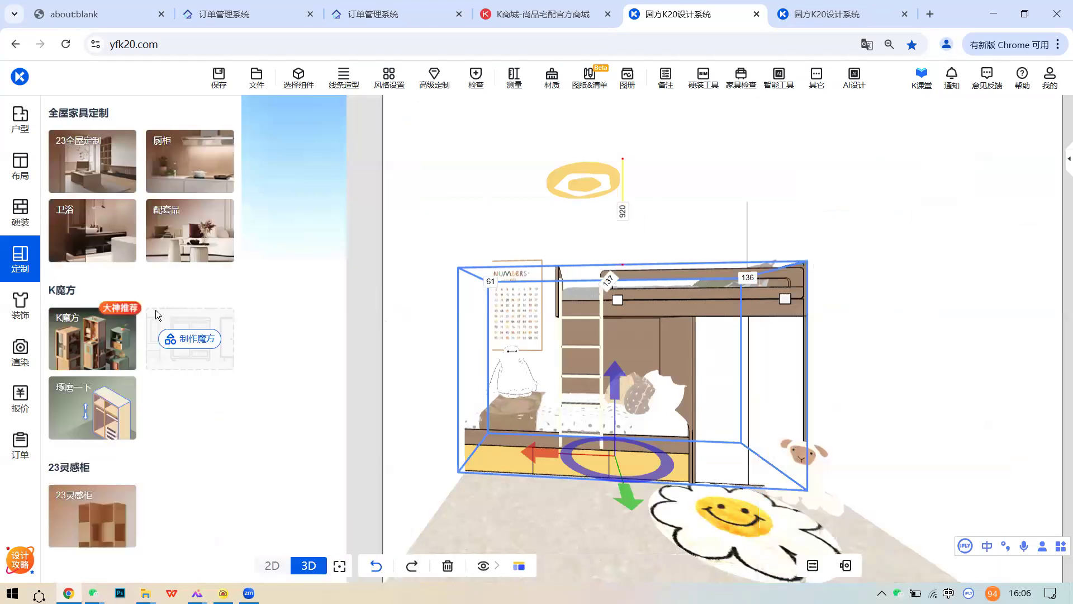
{"action": "left_click", "coordinate": [96, 392]}
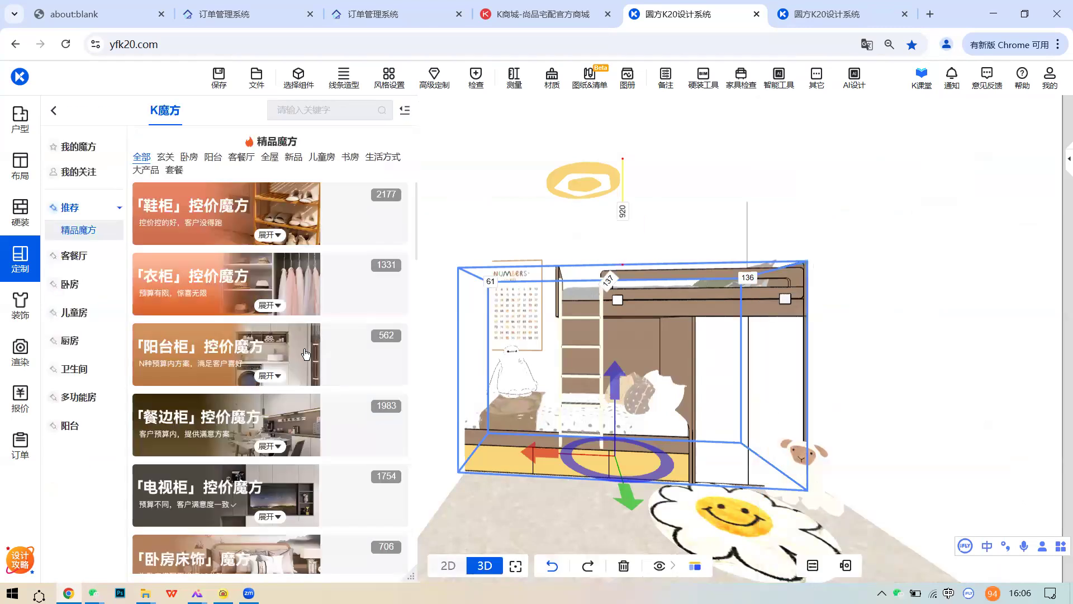
{"action": "scroll", "coordinate": [294, 344], "scroll_direction": "down", "scroll_amount": 2}
{"action": "scroll", "coordinate": [293, 343], "scroll_direction": "down", "scroll_amount": 8}
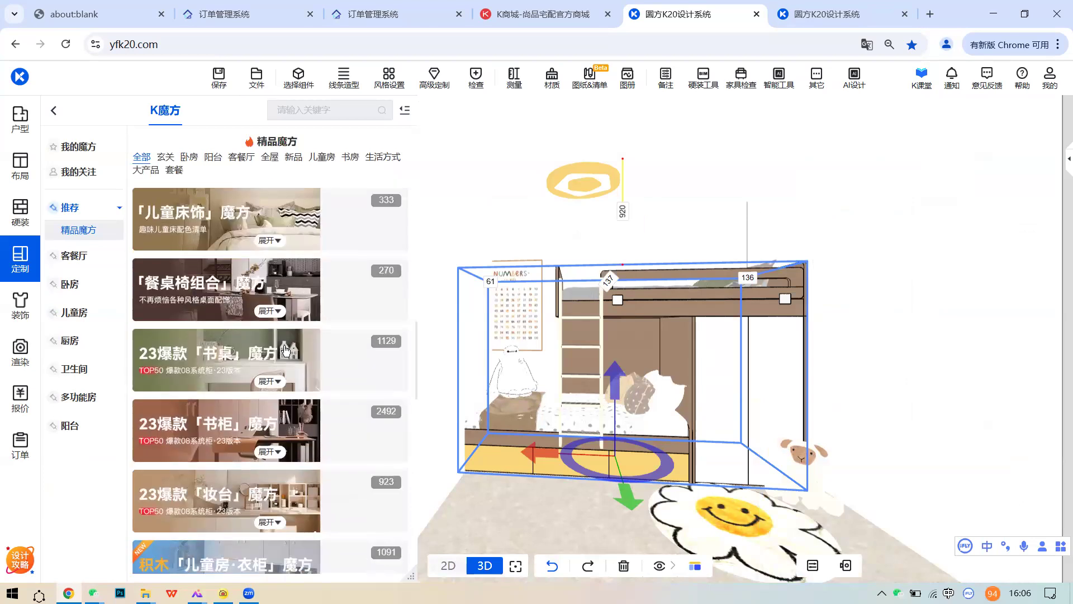
{"action": "scroll", "coordinate": [286, 354], "scroll_direction": "down", "scroll_amount": 1}
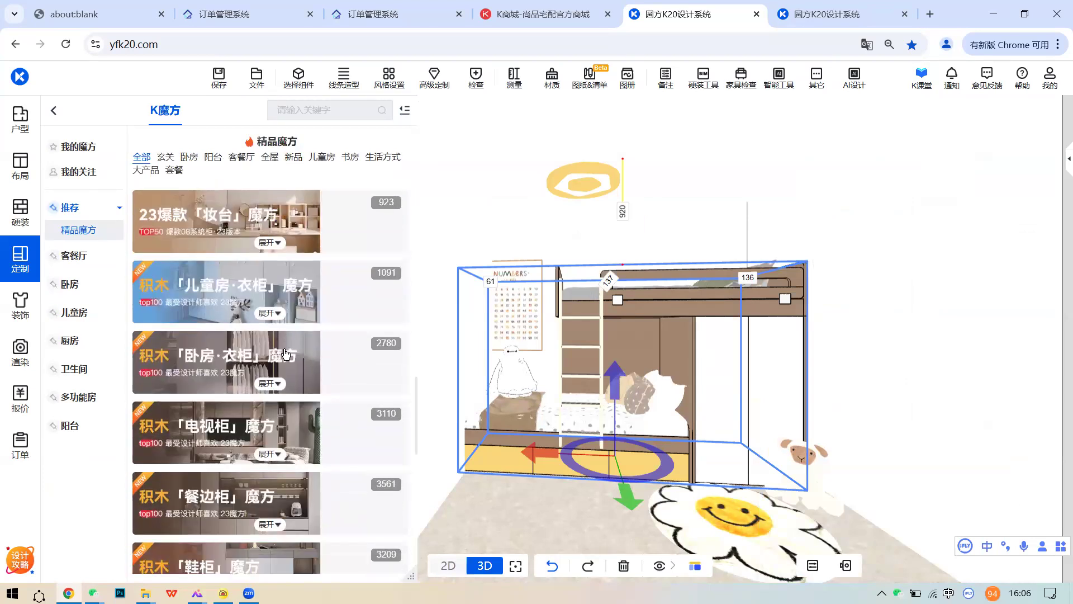
{"action": "left_click", "coordinate": [251, 296]}
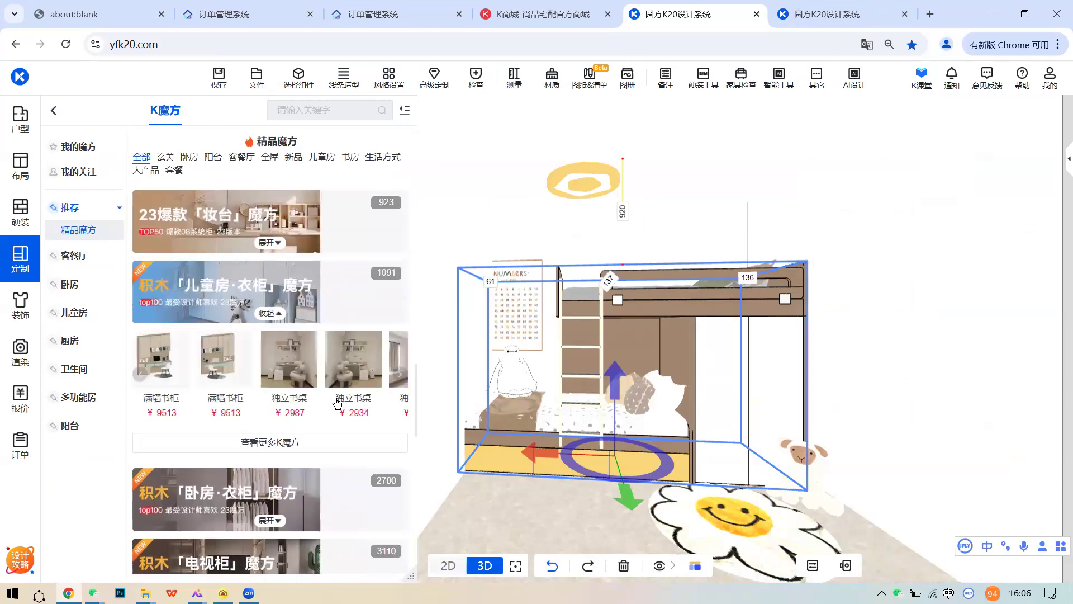
{"action": "left_click", "coordinate": [297, 423]}
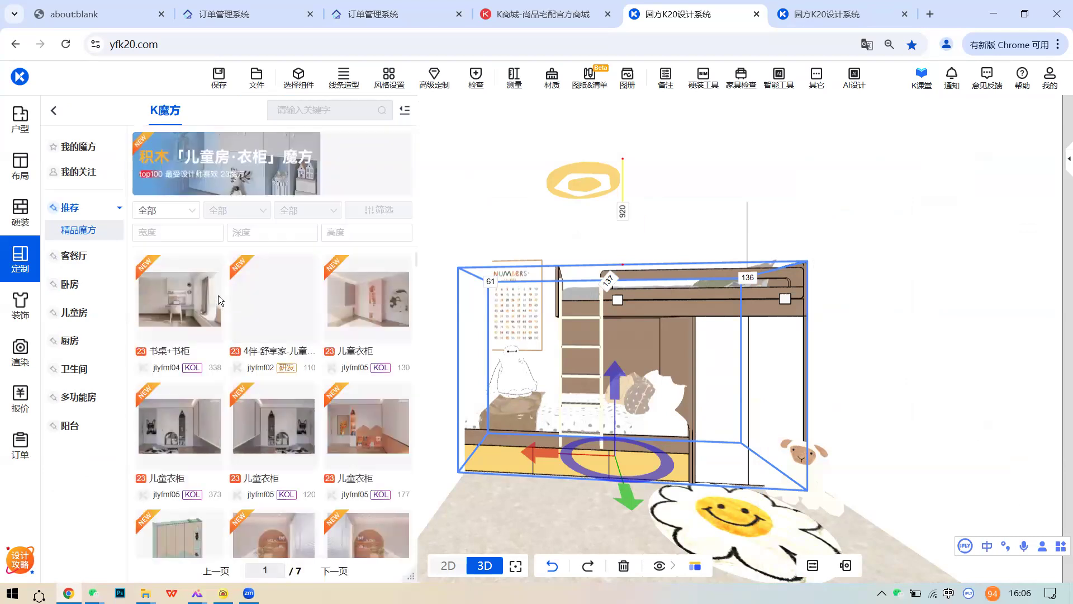
- Preview several kids' wardrobe designs and open a 儿童书桌 design's details
{"action": "mouse_move", "coordinate": [211, 269]}
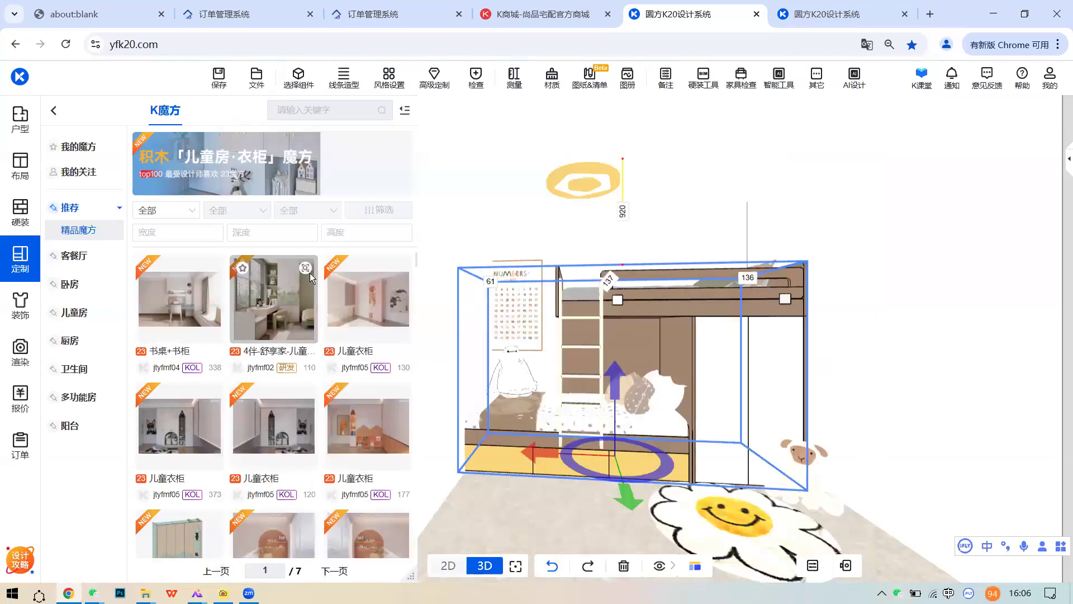
{"action": "mouse_move", "coordinate": [311, 273]}
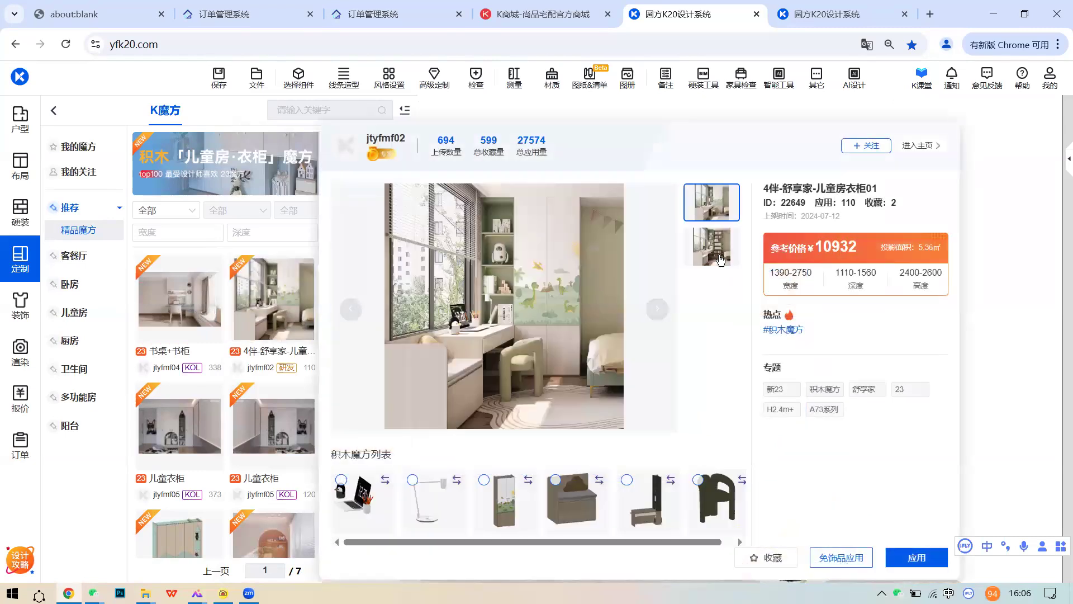
{"action": "left_click", "coordinate": [719, 256]}
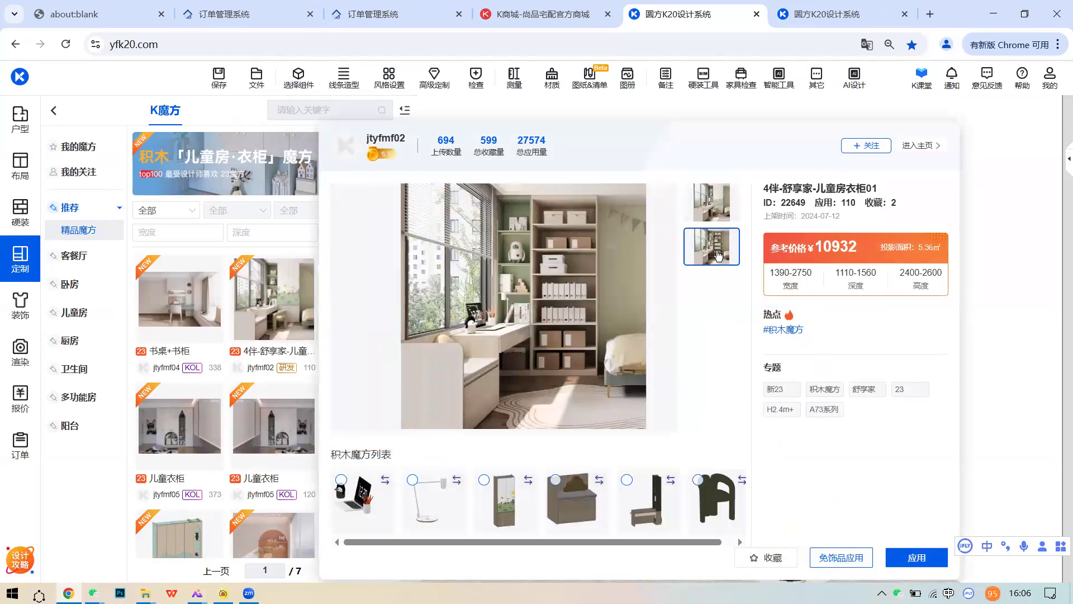
{"action": "left_click", "coordinate": [712, 211]}
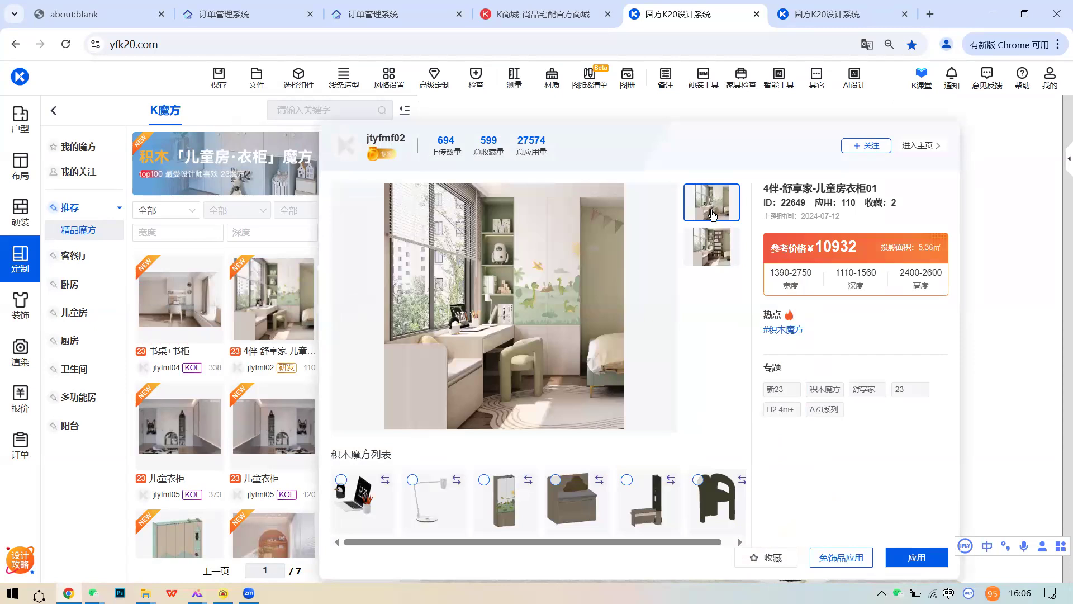
{"action": "mouse_move", "coordinate": [549, 242]}
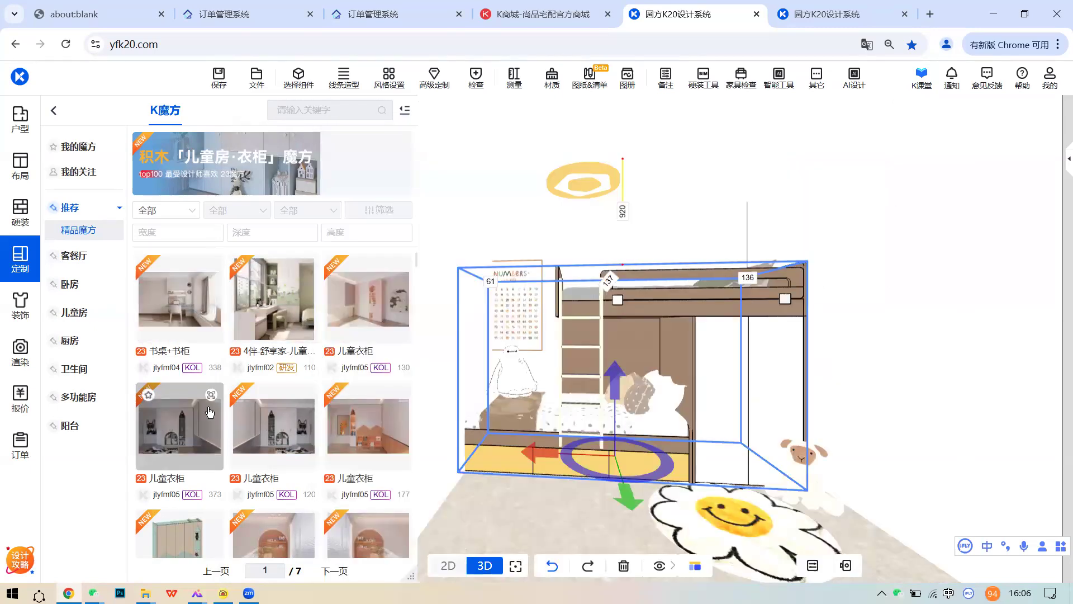
{"action": "mouse_move", "coordinate": [214, 398]}
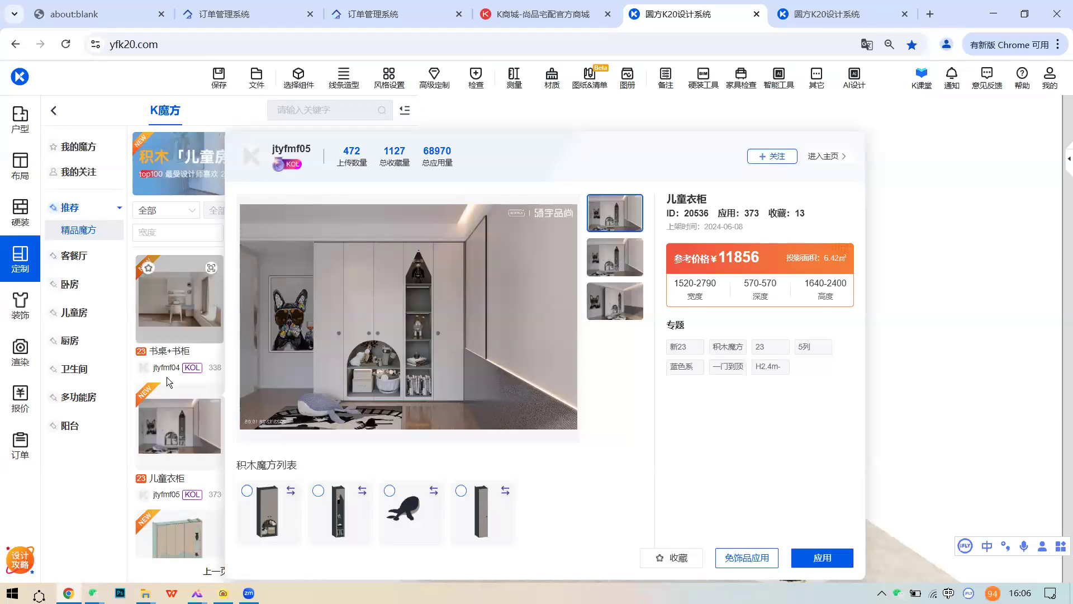
{"action": "scroll", "coordinate": [260, 418], "scroll_direction": "down", "scroll_amount": 2}
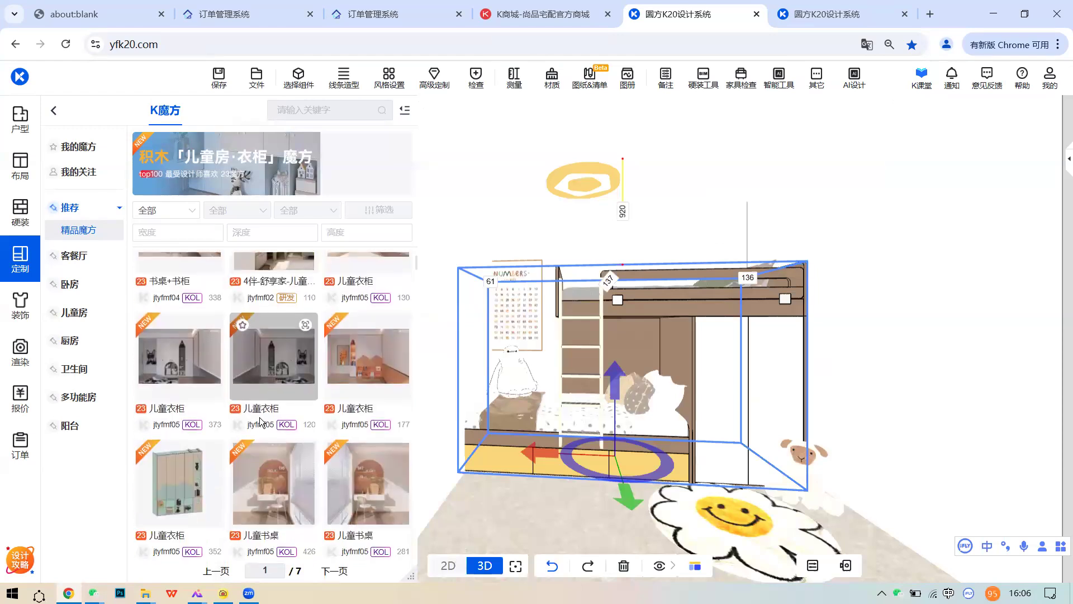
{"action": "mouse_move", "coordinate": [306, 384]}
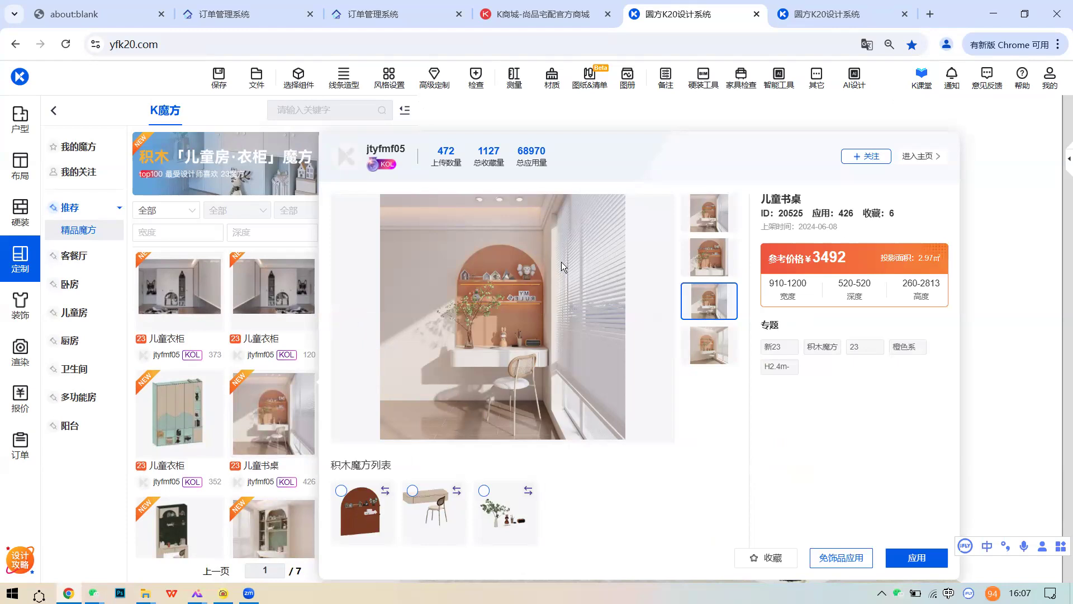
{"action": "scroll", "coordinate": [303, 386], "scroll_direction": "down", "scroll_amount": 1}
{"action": "scroll", "coordinate": [304, 385], "scroll_direction": "down", "scroll_amount": 1}
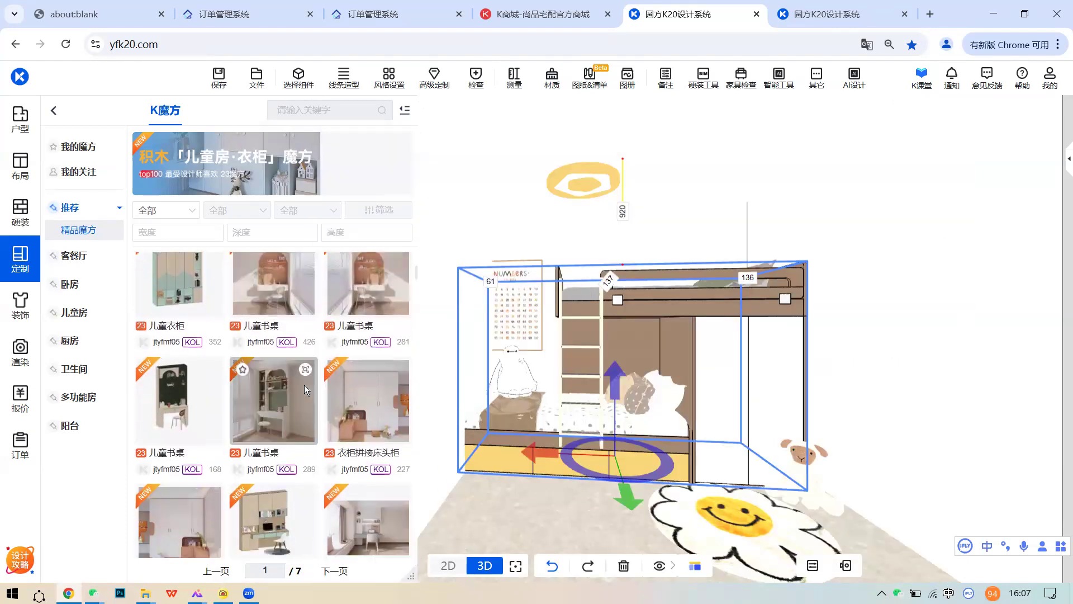
{"action": "left_click", "coordinate": [410, 307]}
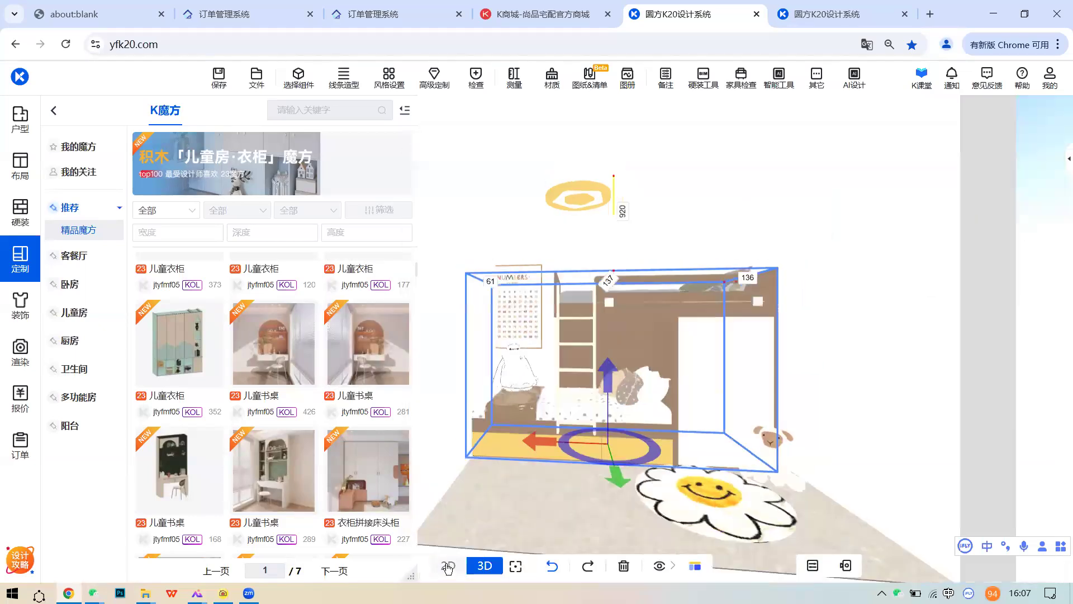
- In the 2D floor plan, delete the bunk-bed wardrobe
{"action": "left_click", "coordinate": [448, 565]}
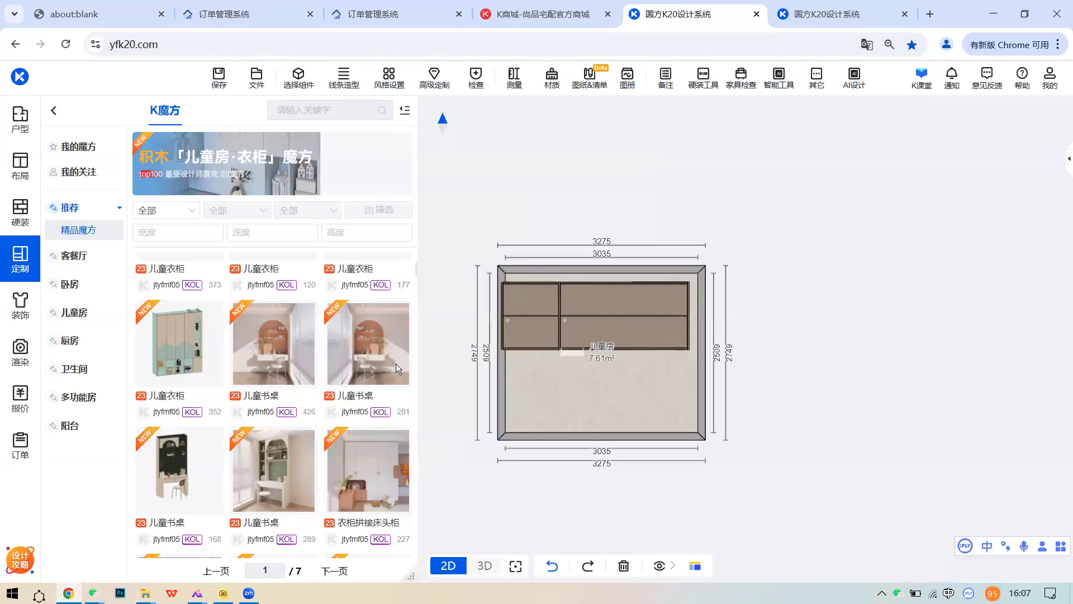
{"action": "left_click", "coordinate": [257, 78]}
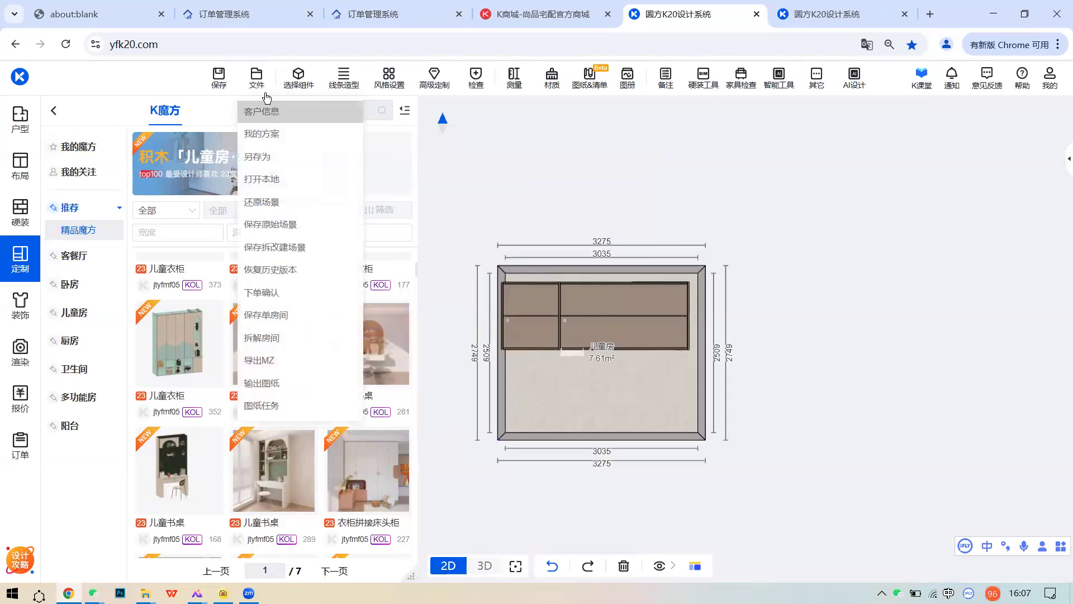
{"action": "left_click", "coordinate": [623, 306]}
{"action": "key", "text": "Delete"}
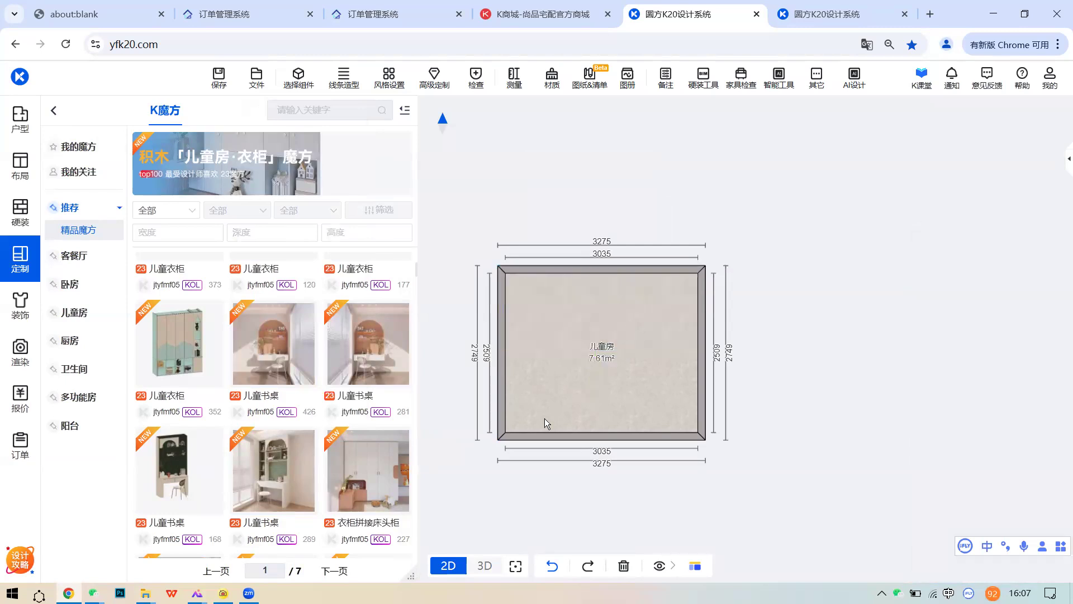
- Back in the 3D view, delete the bed group
{"action": "left_click", "coordinate": [487, 565]}
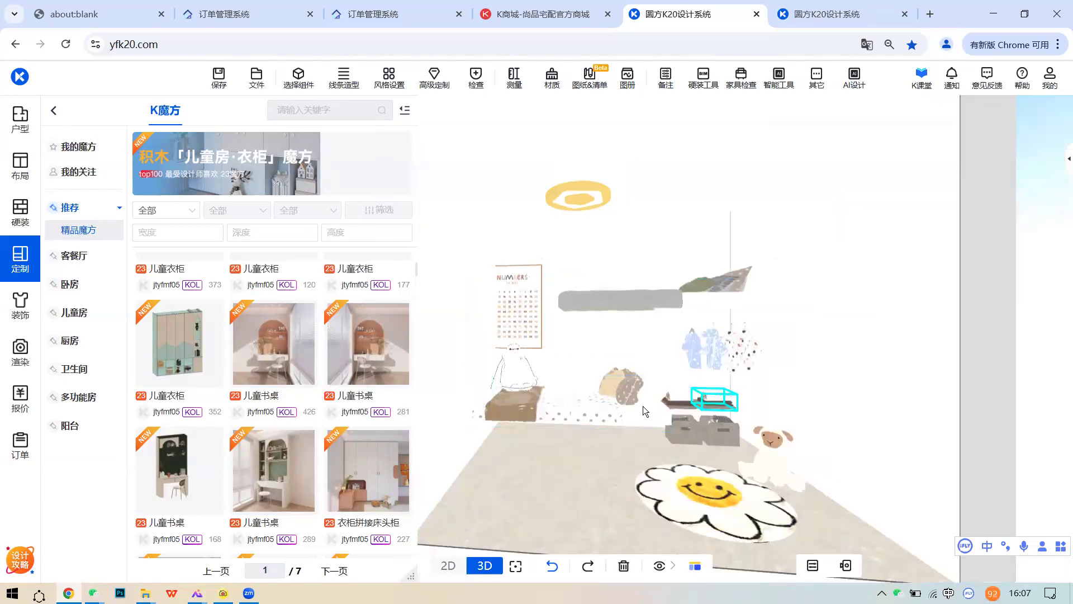
{"action": "left_click", "coordinate": [661, 415]}
{"action": "key", "text": "Delete"}
{"action": "left_click", "coordinate": [699, 429]}
- Remove all remaining decorations with the trash menu's 清除饰品
{"action": "left_click", "coordinate": [631, 568]}
{"action": "left_click", "coordinate": [632, 566]}
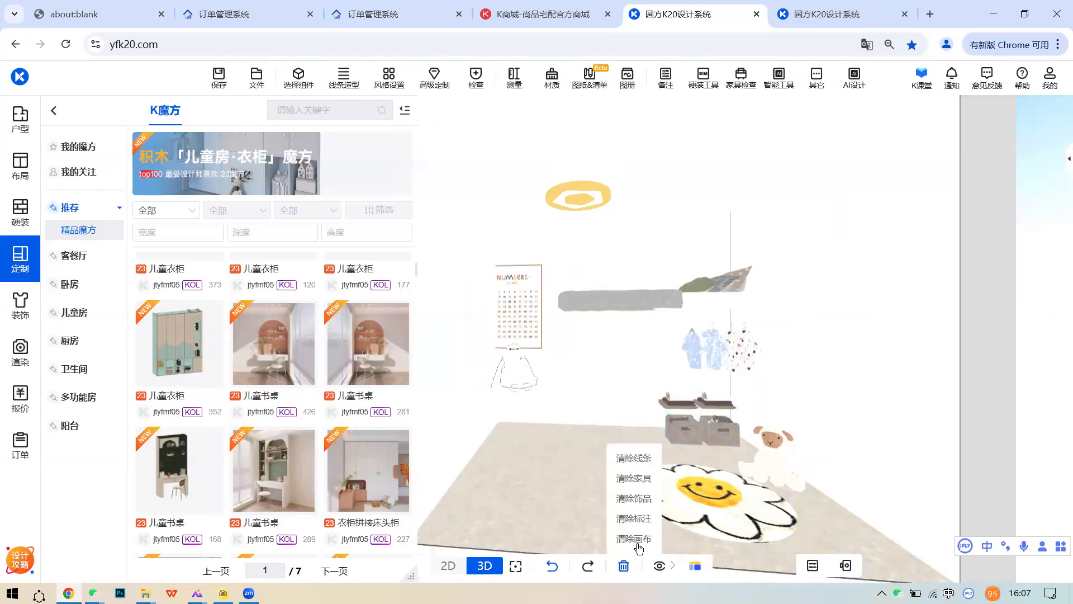
{"action": "left_click", "coordinate": [642, 503]}
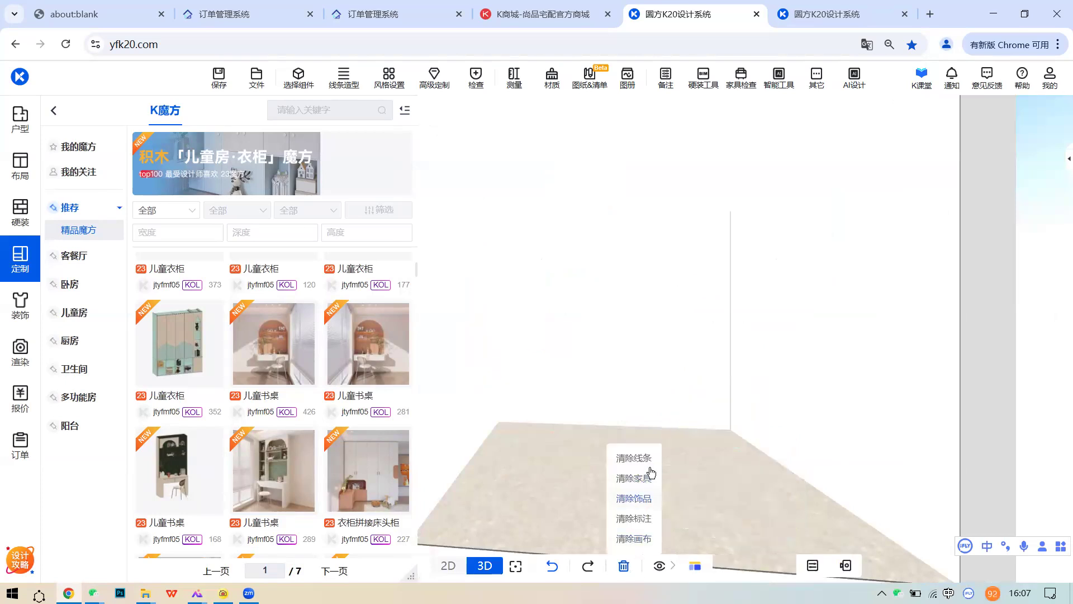
{"action": "left_click", "coordinate": [589, 424]}
{"action": "left_click_drag", "start_coordinate": [565, 412], "coordinate": [510, 399]}
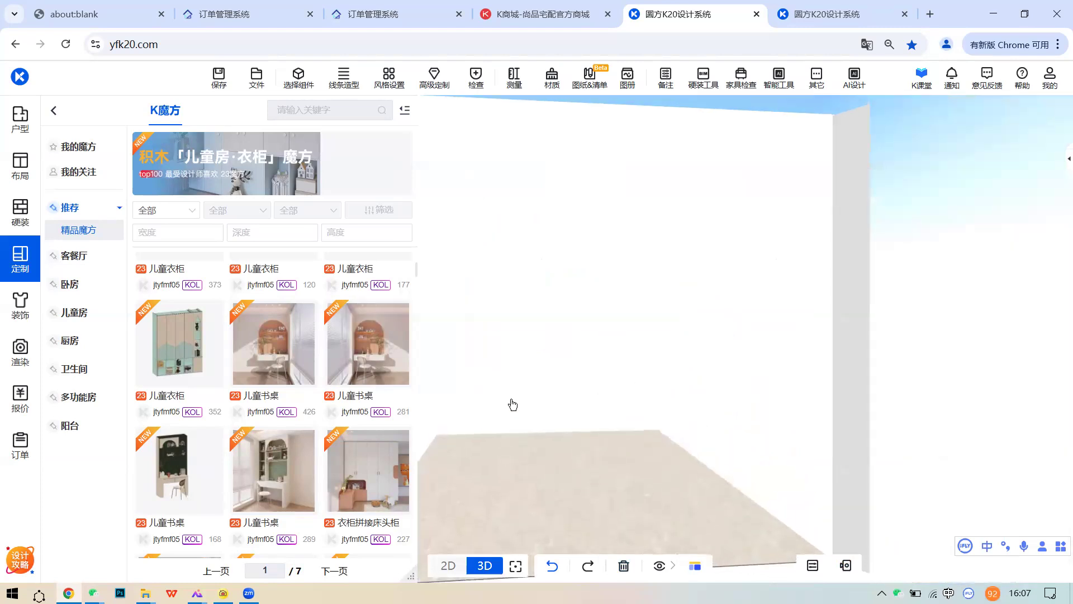
{"action": "left_click", "coordinate": [18, 259]}
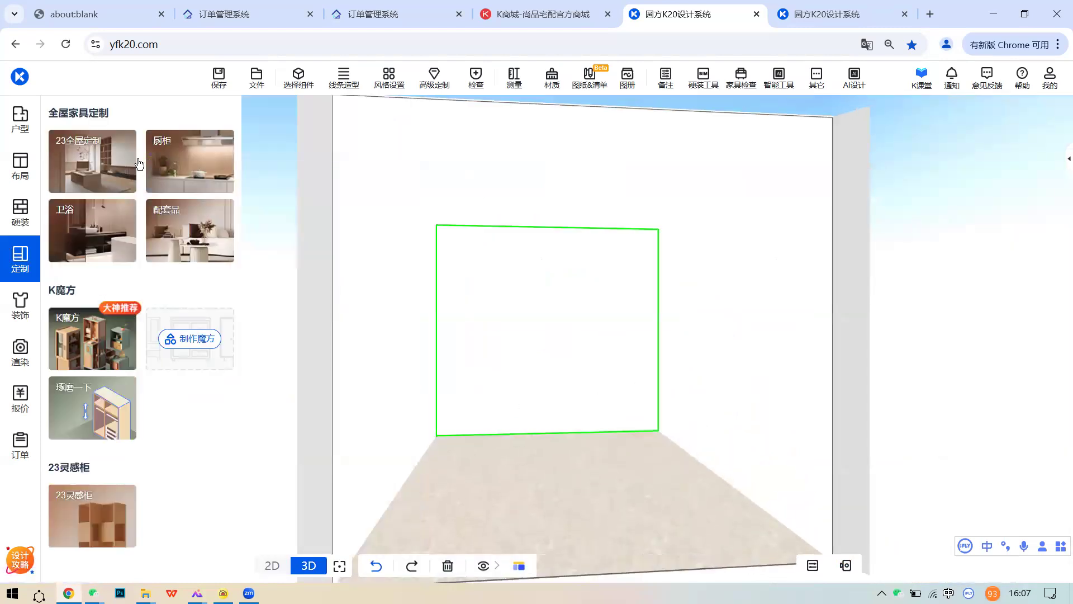
- Place a 三列地柜-三开门 cabinet from the 23全屋 catalogue in the room
{"action": "left_click", "coordinate": [135, 161]}
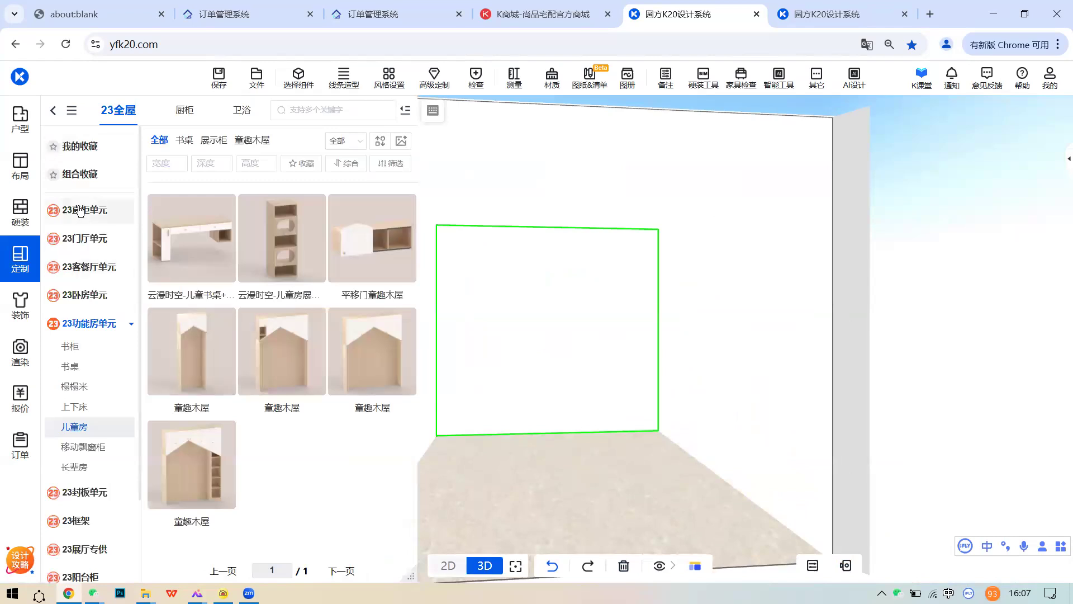
{"action": "left_click", "coordinate": [81, 211]}
{"action": "left_click", "coordinate": [20, 259]}
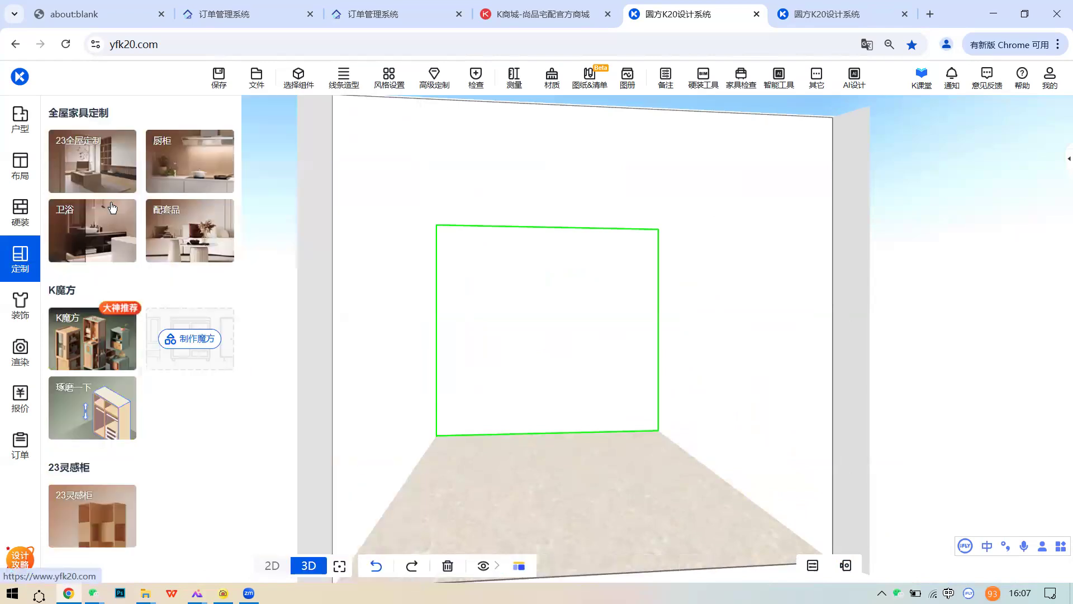
{"action": "left_click", "coordinate": [107, 148]}
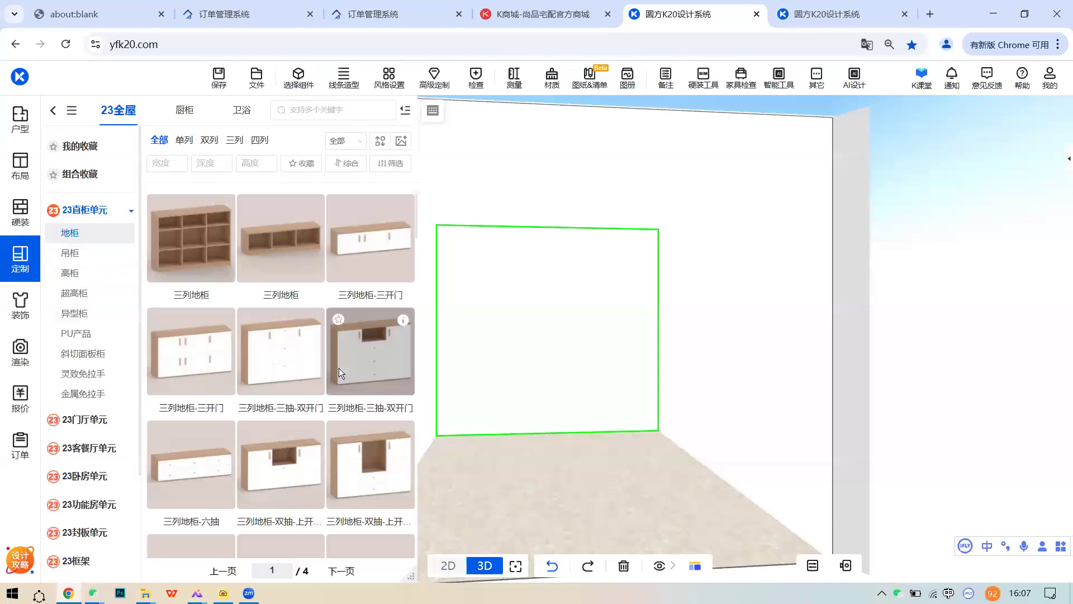
{"action": "left_click", "coordinate": [381, 255]}
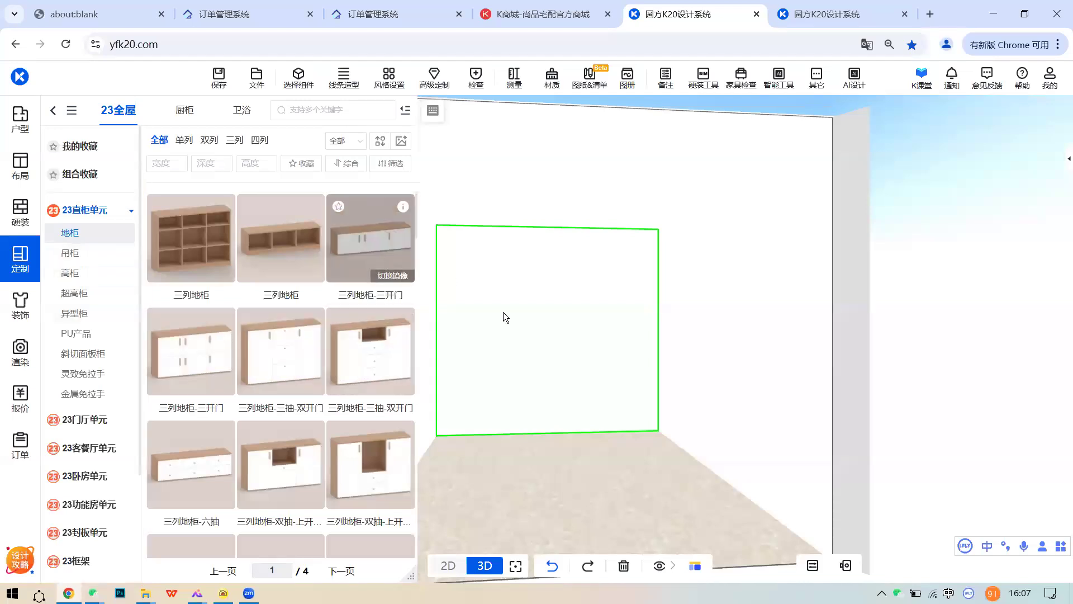
{"action": "left_click", "coordinate": [606, 396]}
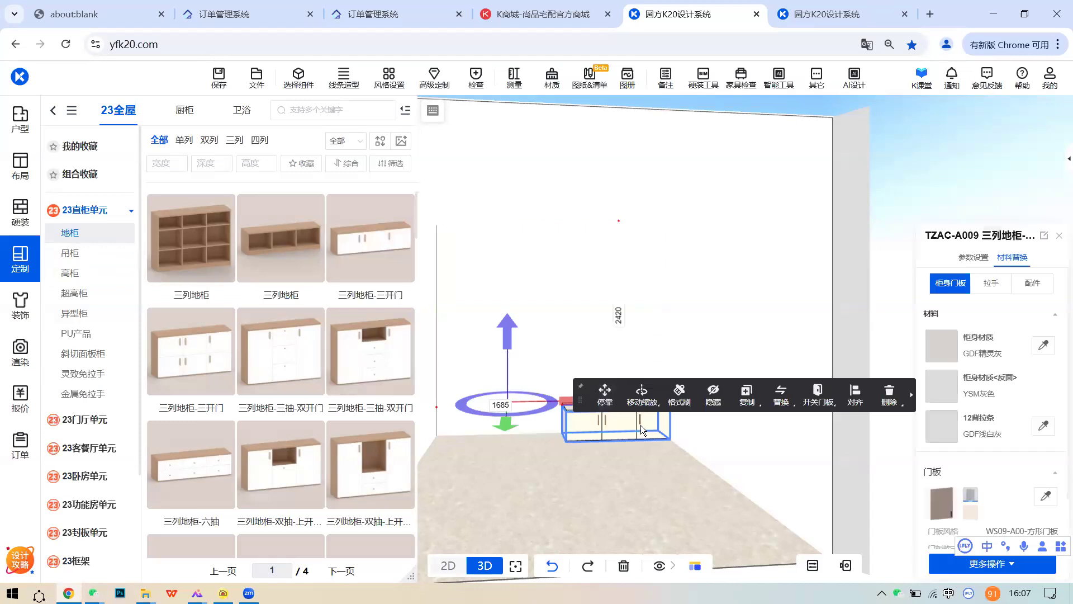
- Try a 1000 mm 部件高度, then set the height to the 540 mm maximum
{"action": "left_click", "coordinate": [1026, 423]}
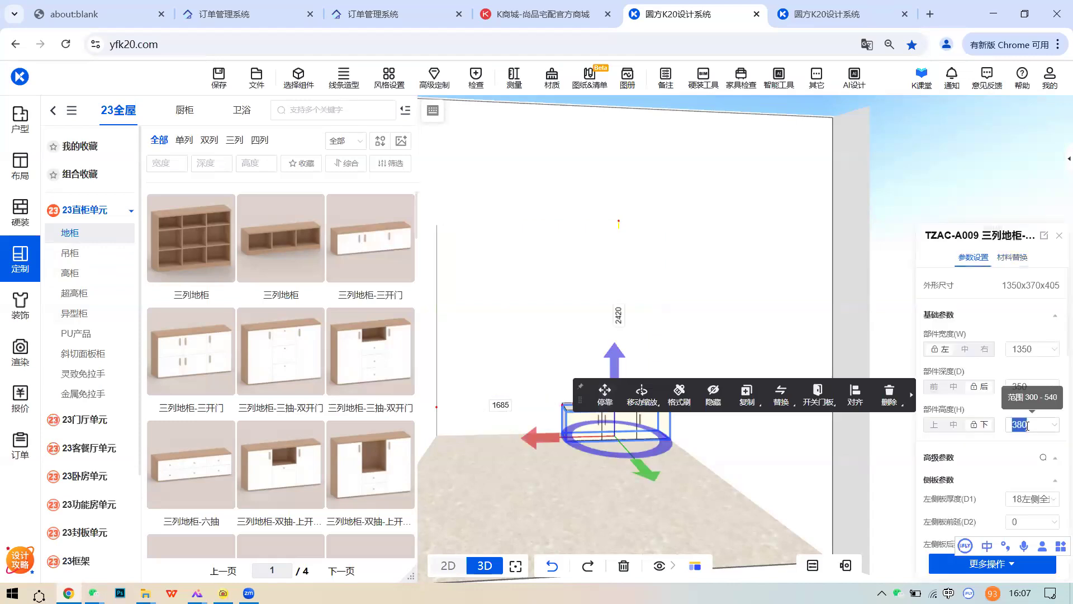
{"action": "type", "text": "1000"}
{"action": "key", "text": "Return"}
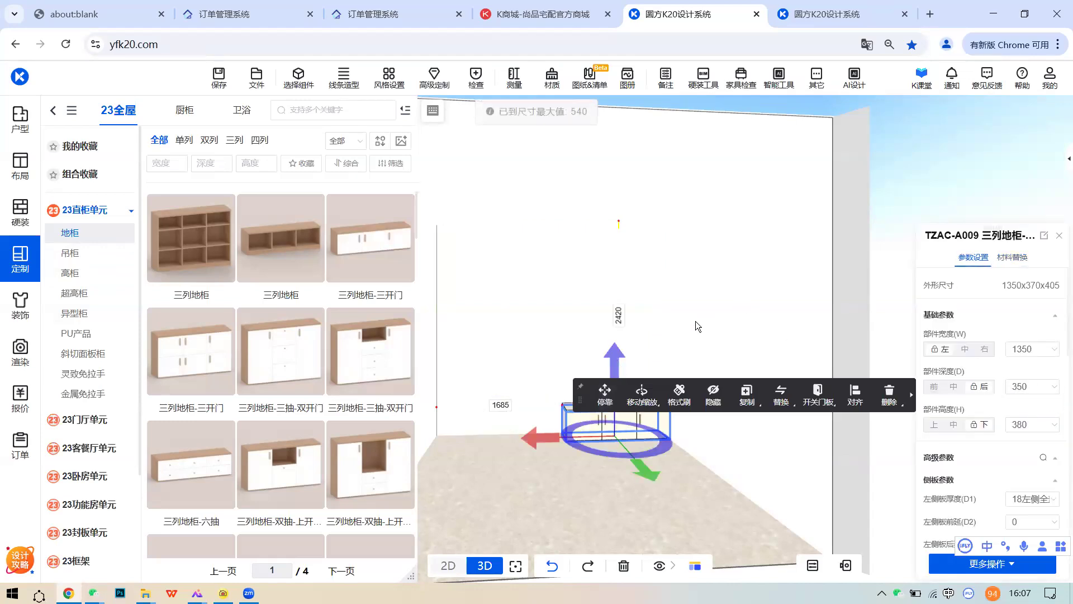
{"action": "left_click", "coordinate": [1044, 424]}
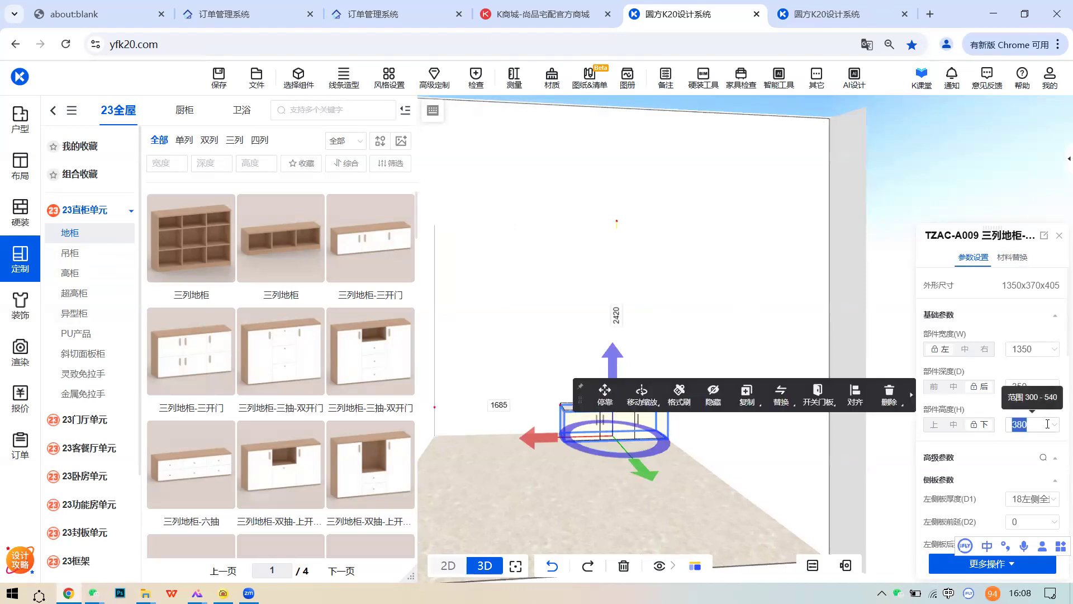
{"action": "type", "text": "540"}
{"action": "left_click", "coordinate": [701, 310]}
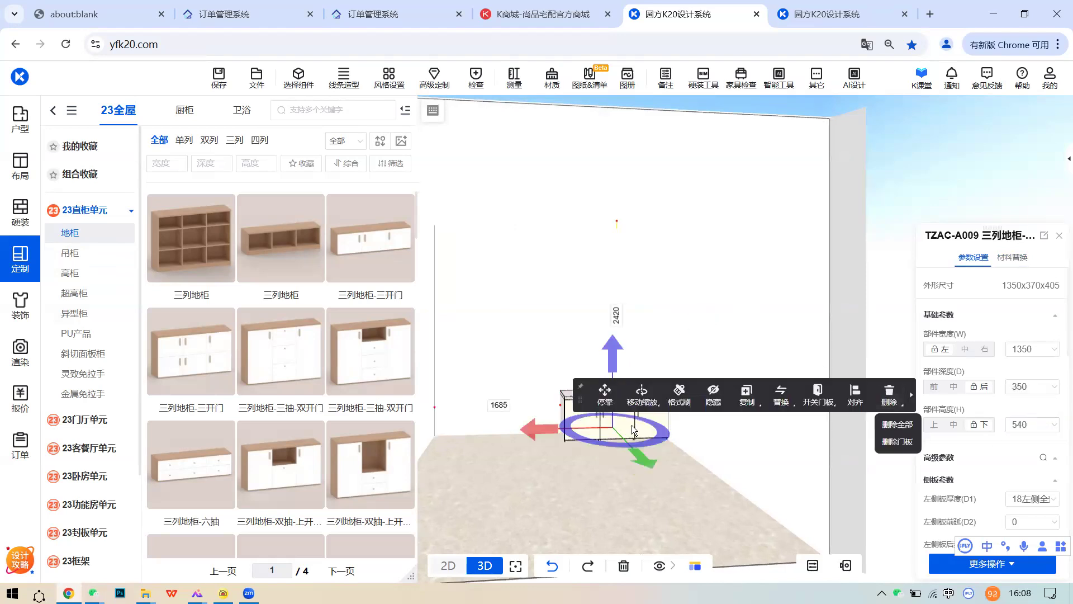
- Pan and zoom the view toward the right wall beside the placed cabinet
{"action": "scroll", "coordinate": [631, 423], "scroll_direction": "up", "scroll_amount": 3}
{"action": "left_click", "coordinate": [654, 412]}
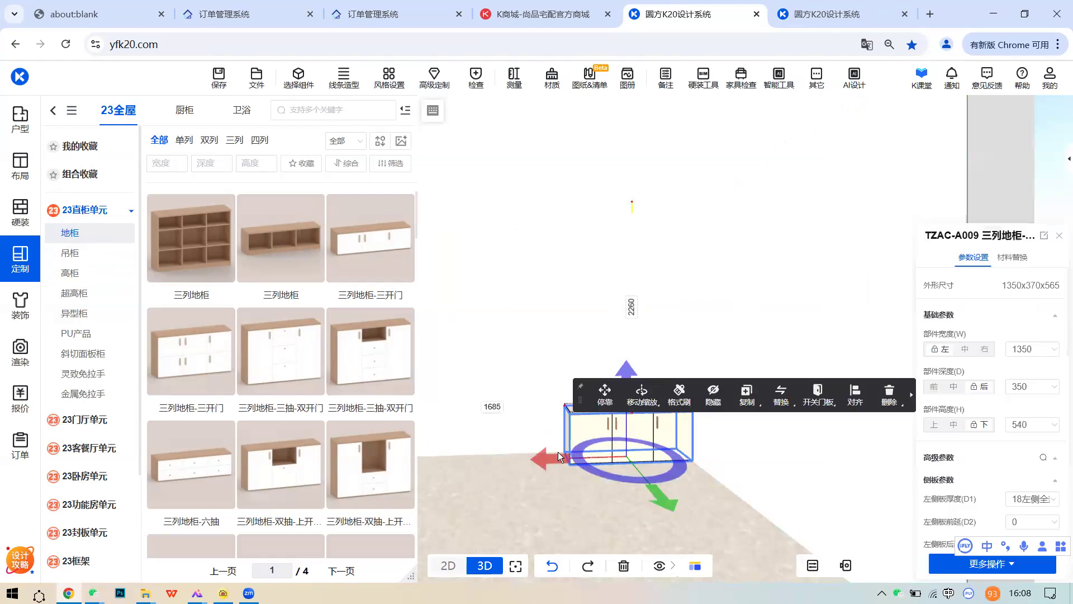
{"action": "left_click_drag", "start_coordinate": [681, 370], "coordinate": [656, 366]}
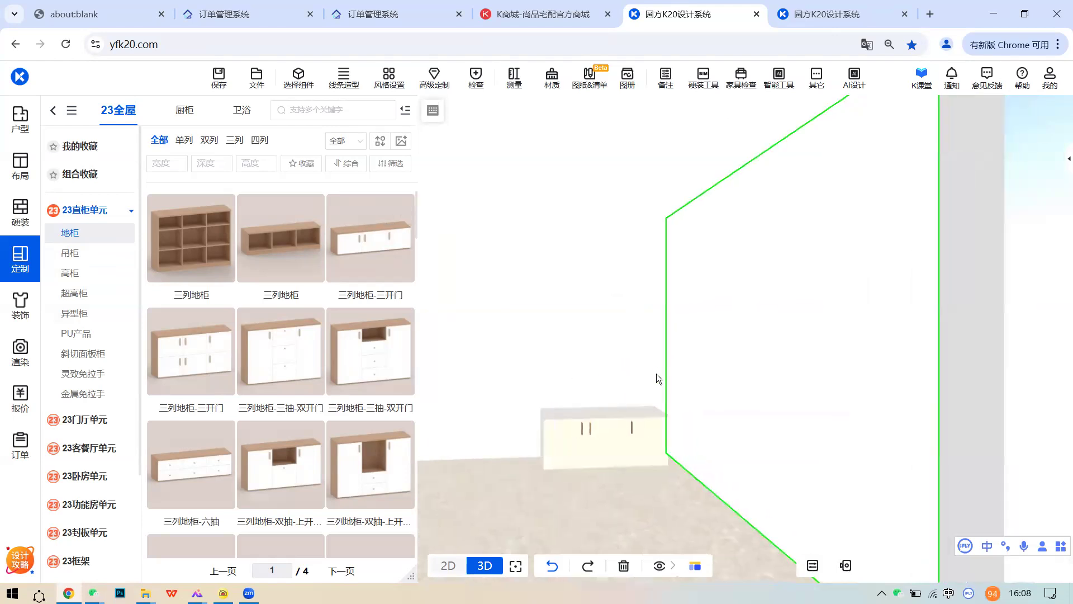
{"action": "scroll", "coordinate": [665, 374], "scroll_direction": "up", "scroll_amount": 3}
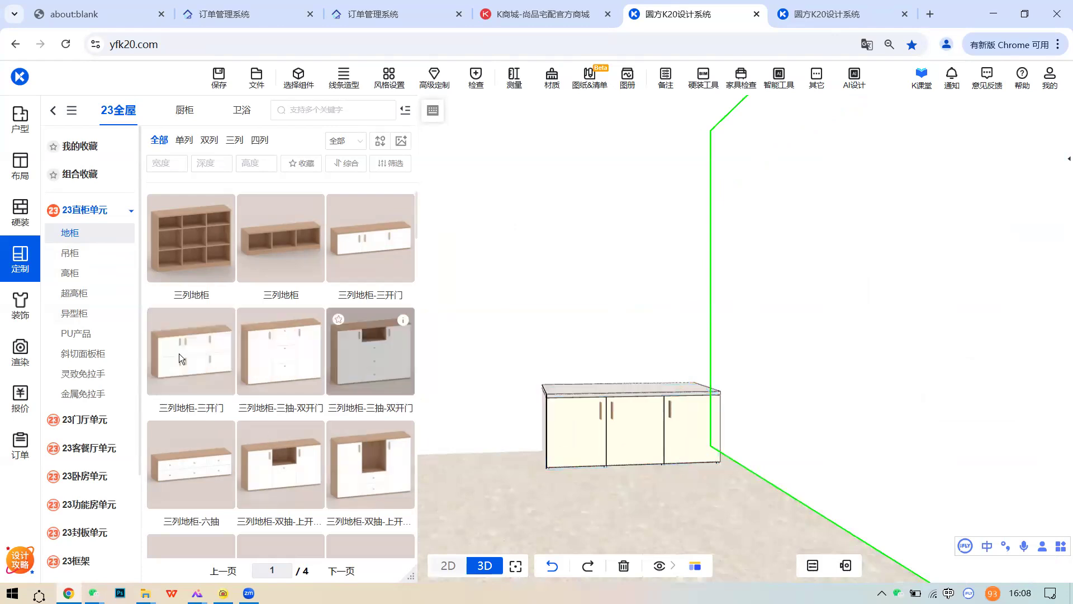
{"action": "left_click", "coordinate": [12, 269]}
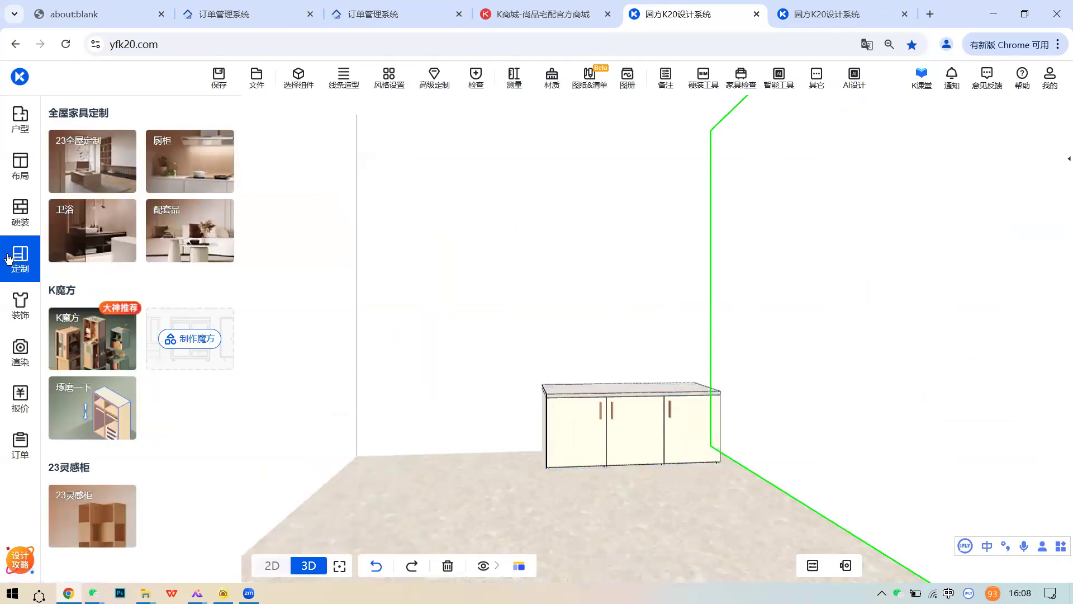
- Delete the short cabinet and browse the 23全屋 unit categories for a three-column cabinet
{"action": "left_click", "coordinate": [709, 443]}
{"action": "left_click", "coordinate": [887, 382]}
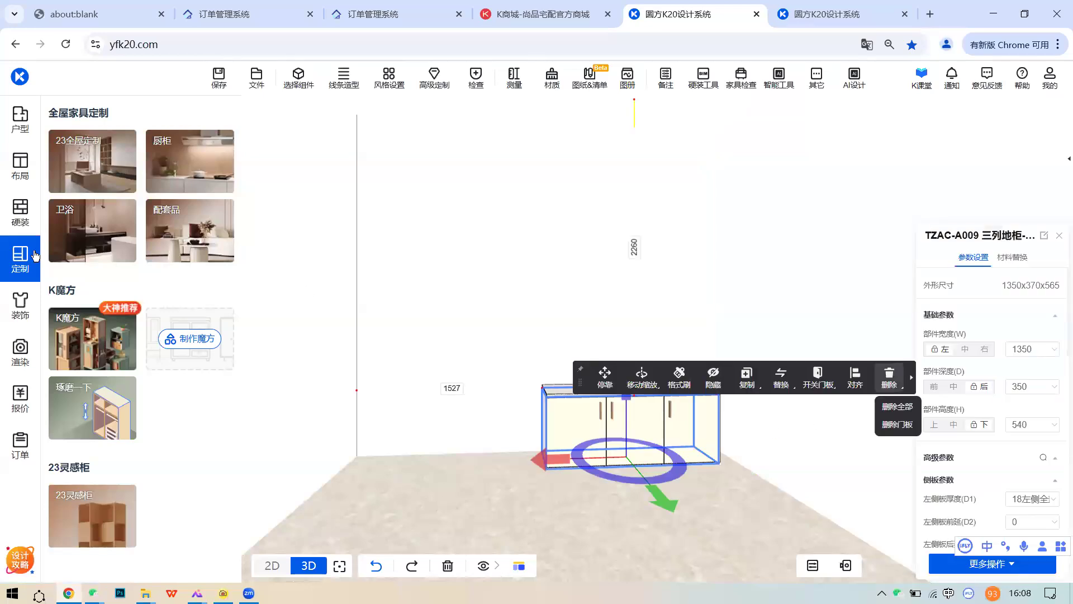
{"action": "left_click", "coordinate": [71, 175]}
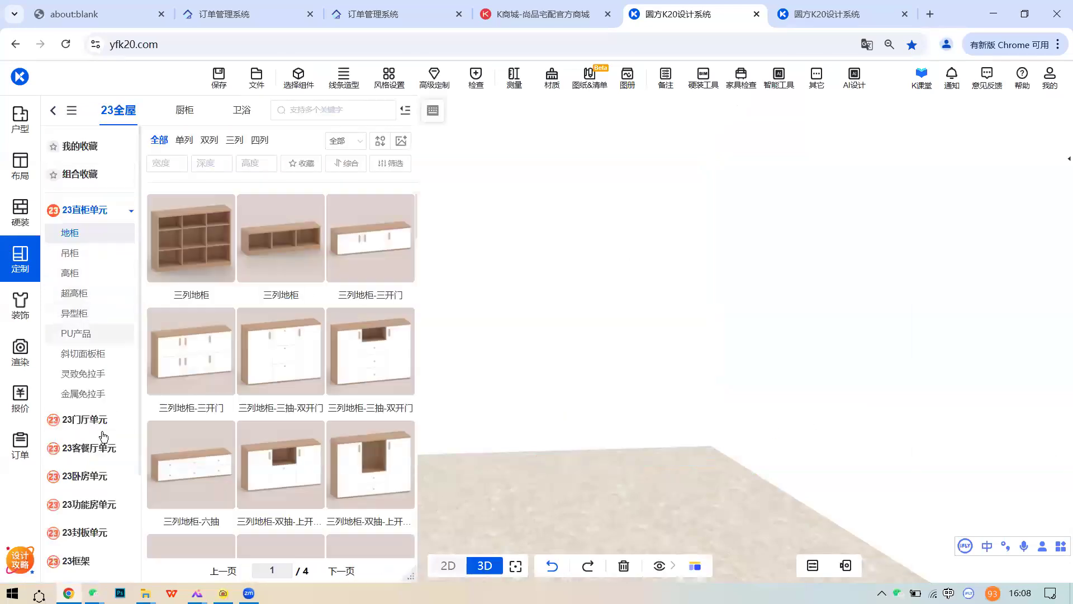
{"action": "left_click", "coordinate": [95, 476]}
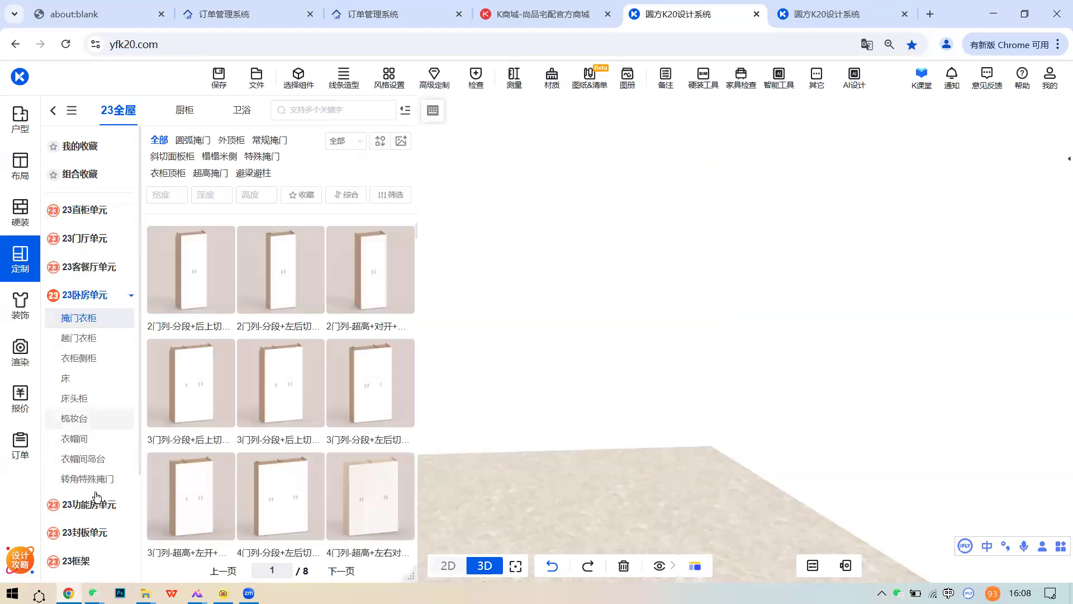
{"action": "left_click", "coordinate": [92, 504]}
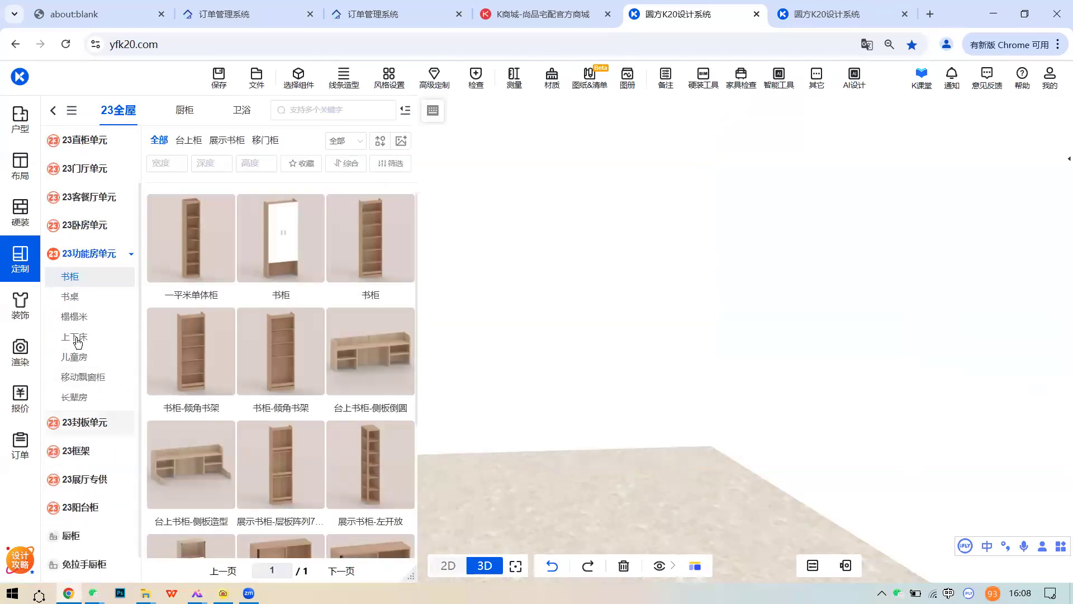
{"action": "left_click", "coordinate": [96, 206]}
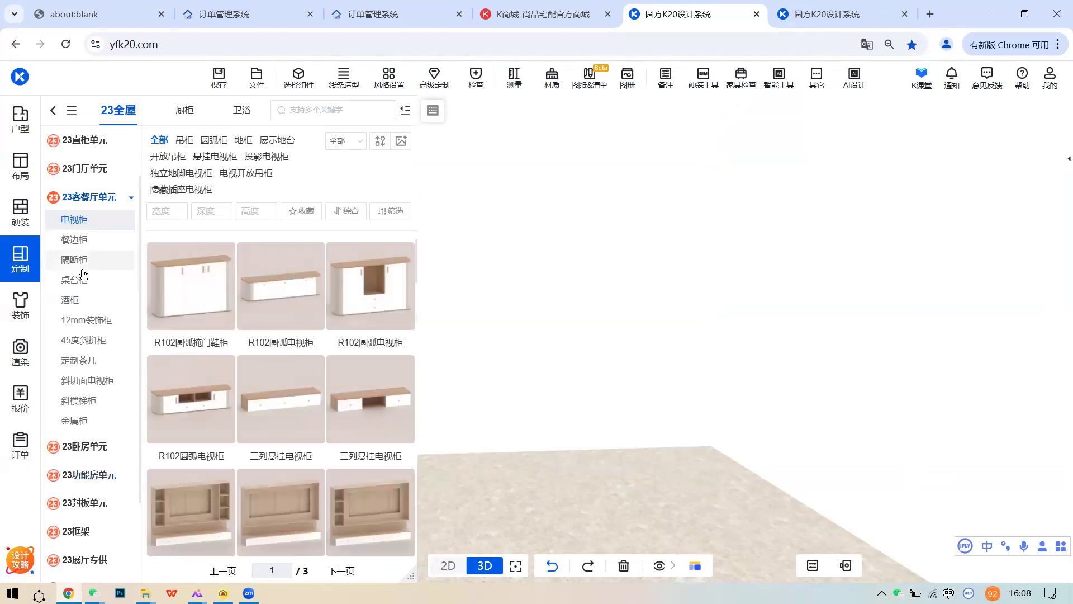
{"action": "left_click", "coordinate": [84, 278]}
{"action": "left_click", "coordinate": [83, 259]}
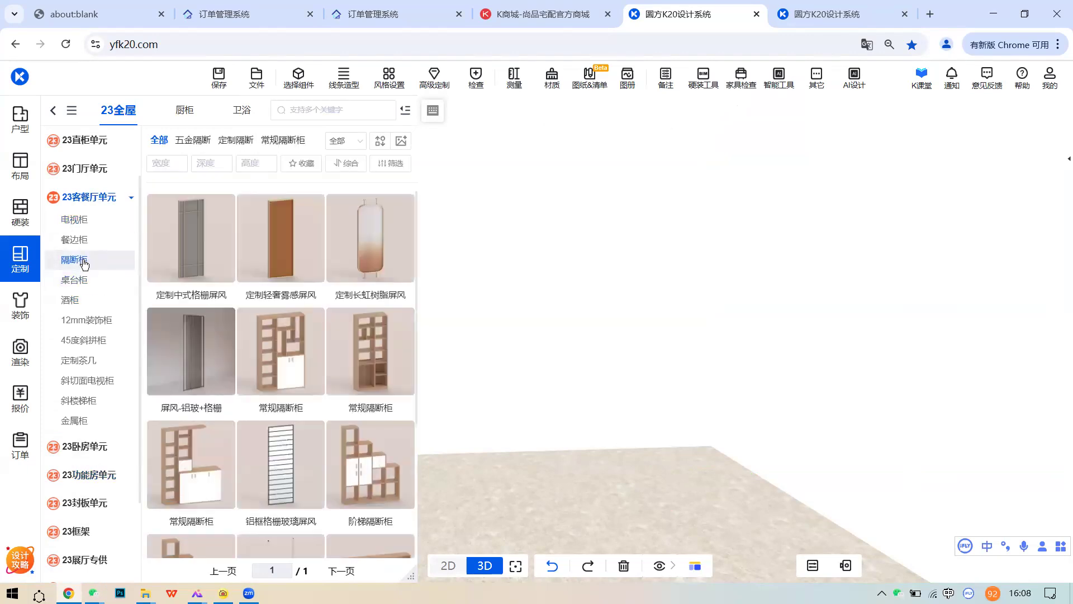
{"action": "left_click", "coordinate": [78, 239]}
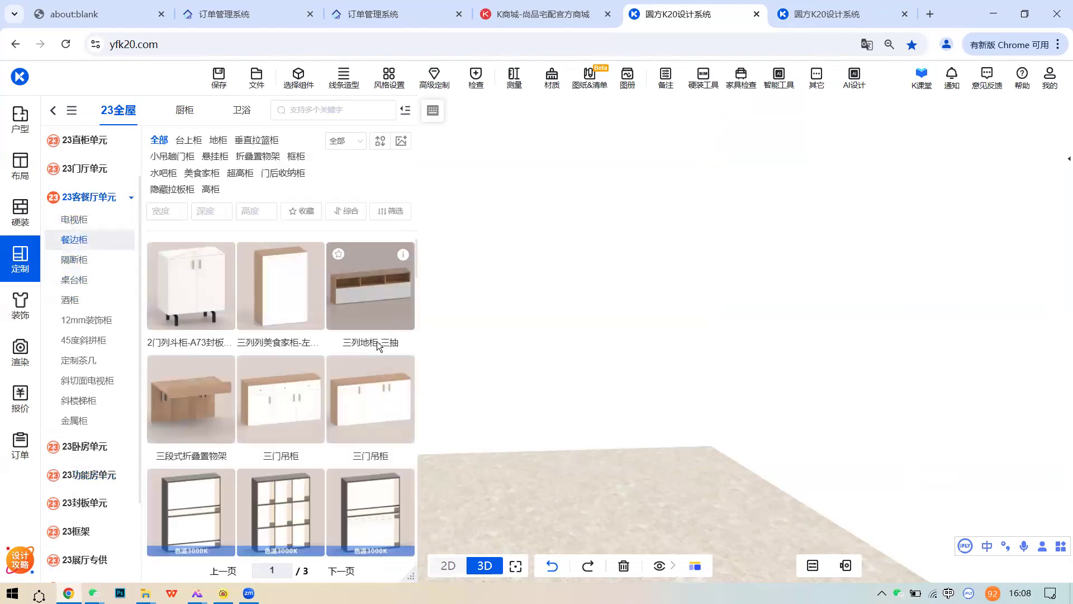
{"action": "left_click", "coordinate": [377, 385]}
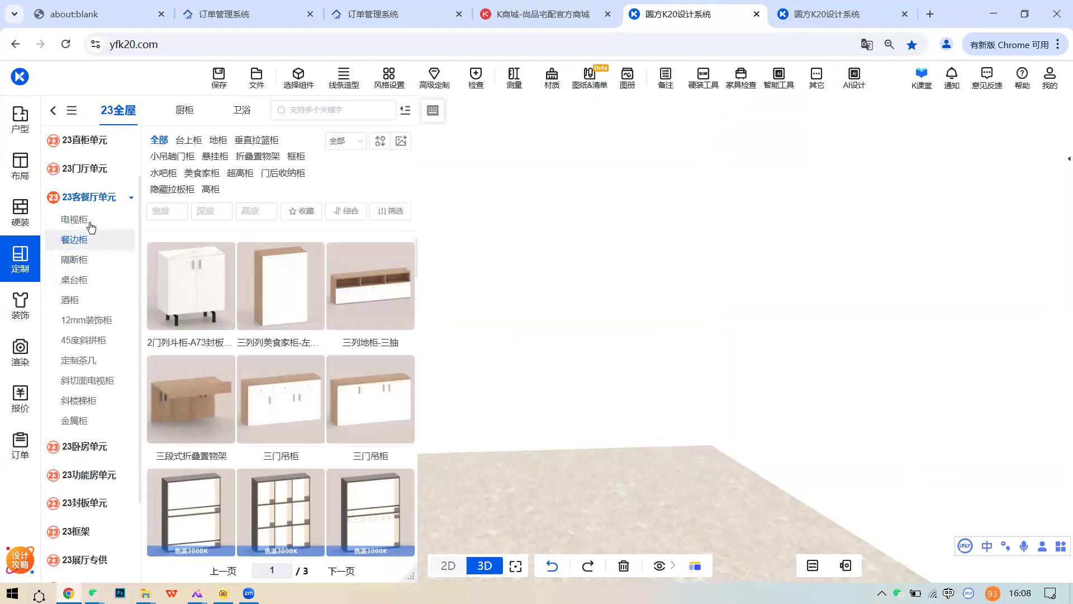
- Drag a 三列地柜-三抽-双开门 from 23直柜单元 > 地柜 into the room
{"action": "left_click", "coordinate": [92, 171]}
{"action": "left_click", "coordinate": [95, 178]}
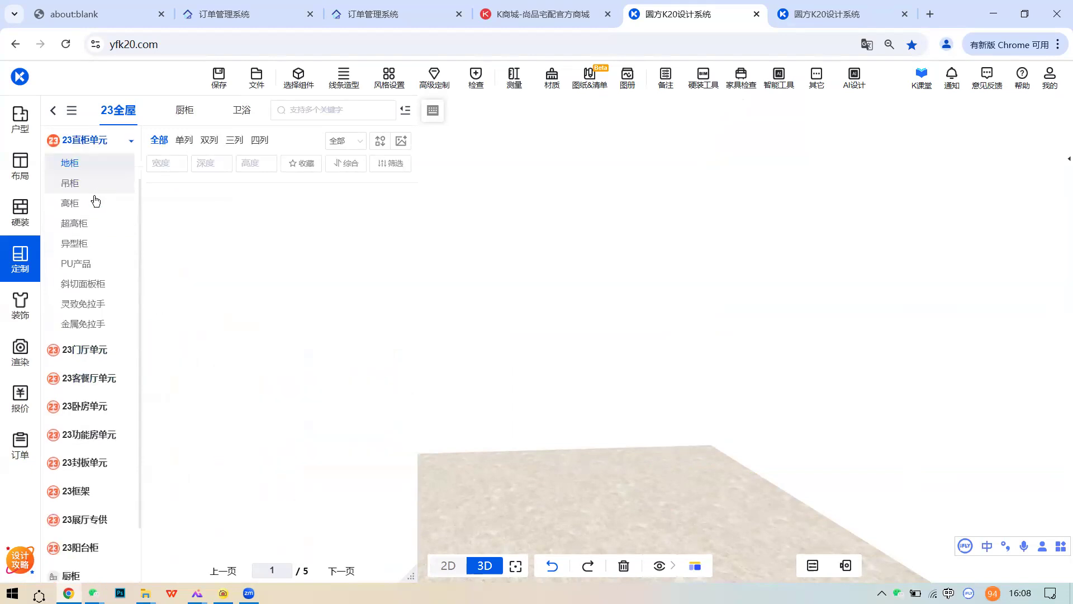
{"action": "left_click", "coordinate": [100, 183]}
{"action": "left_click", "coordinate": [100, 163]}
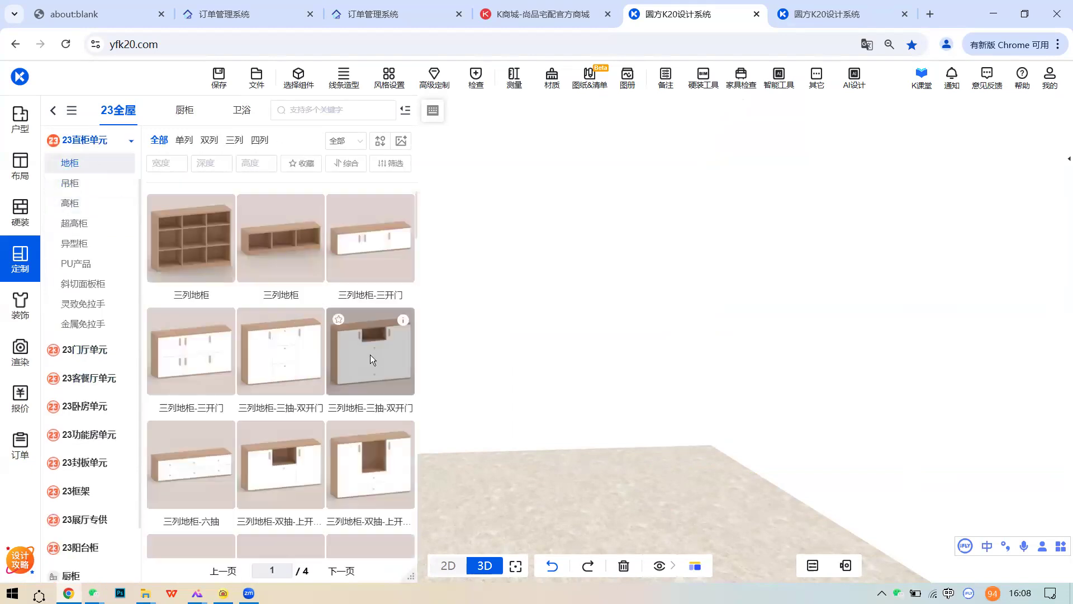
{"action": "left_click_drag", "start_coordinate": [505, 382], "coordinate": [600, 390]}
- Set the cabinet's 部件高度 to 1200 mm, making it 1350x370x1225
{"action": "left_click", "coordinate": [1022, 424]}
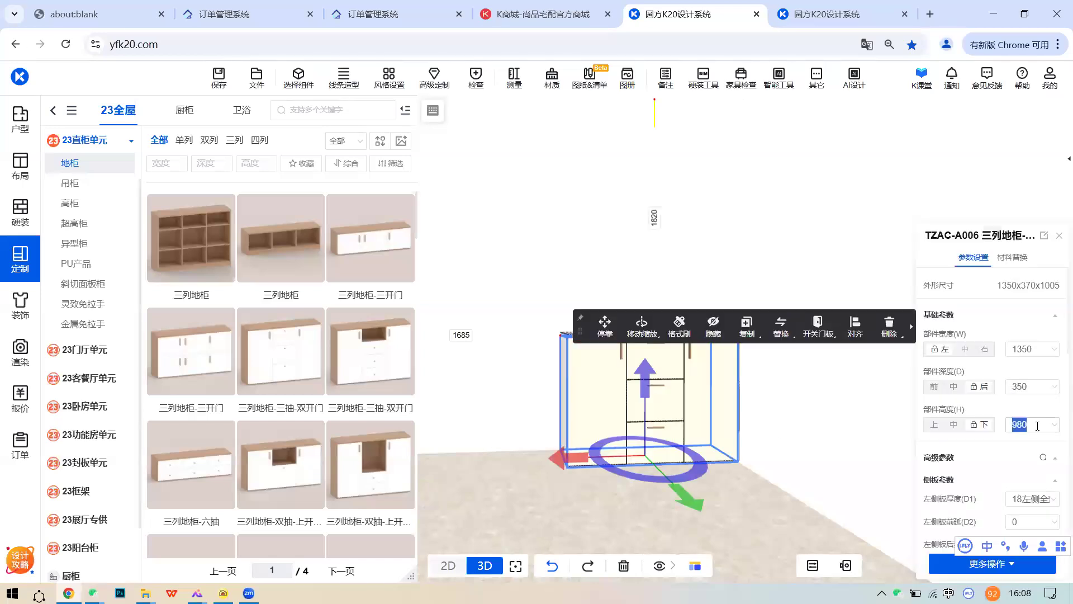
{"action": "type", "text": "1200"}
{"action": "key", "text": "Return"}
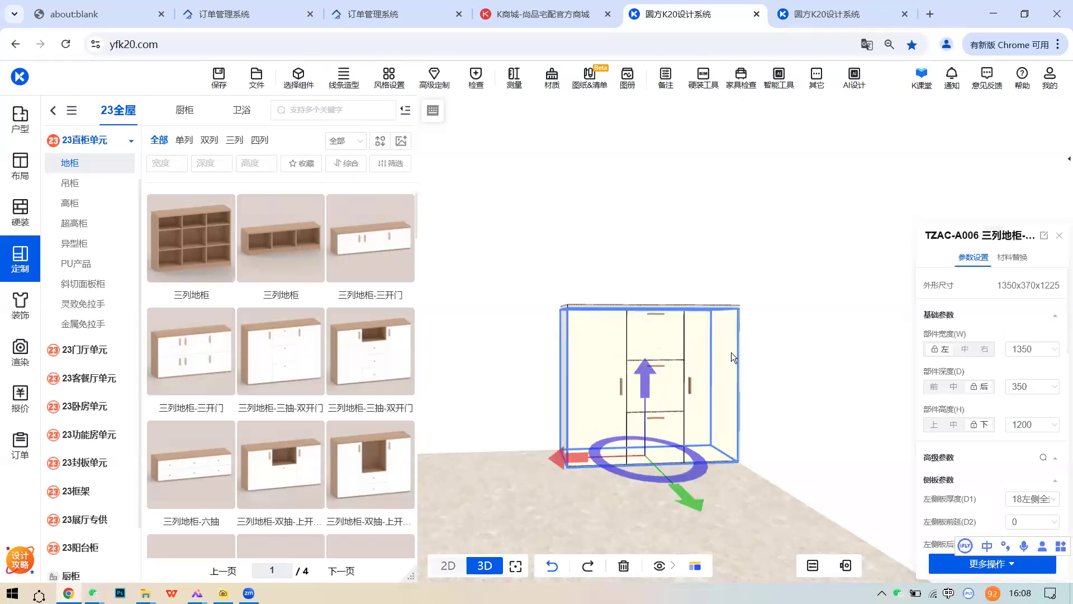
{"action": "scroll", "coordinate": [669, 393], "scroll_direction": "up", "scroll_amount": 3}
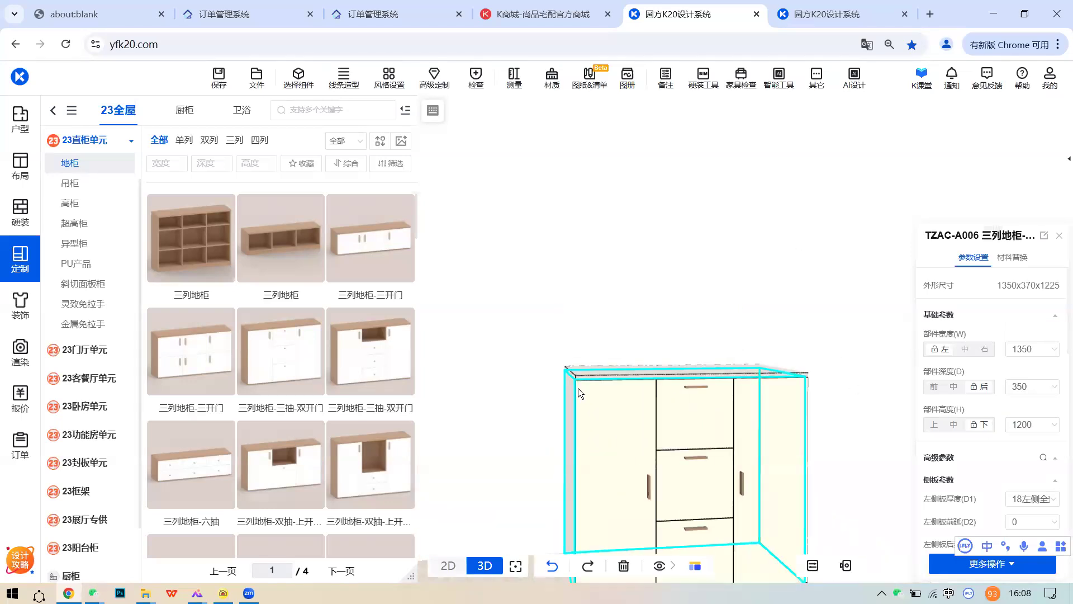
{"action": "scroll", "coordinate": [637, 402], "scroll_direction": "up", "scroll_amount": 2}
{"action": "scroll", "coordinate": [637, 403], "scroll_direction": "up", "scroll_amount": 3}
{"action": "left_click", "coordinate": [637, 446]}
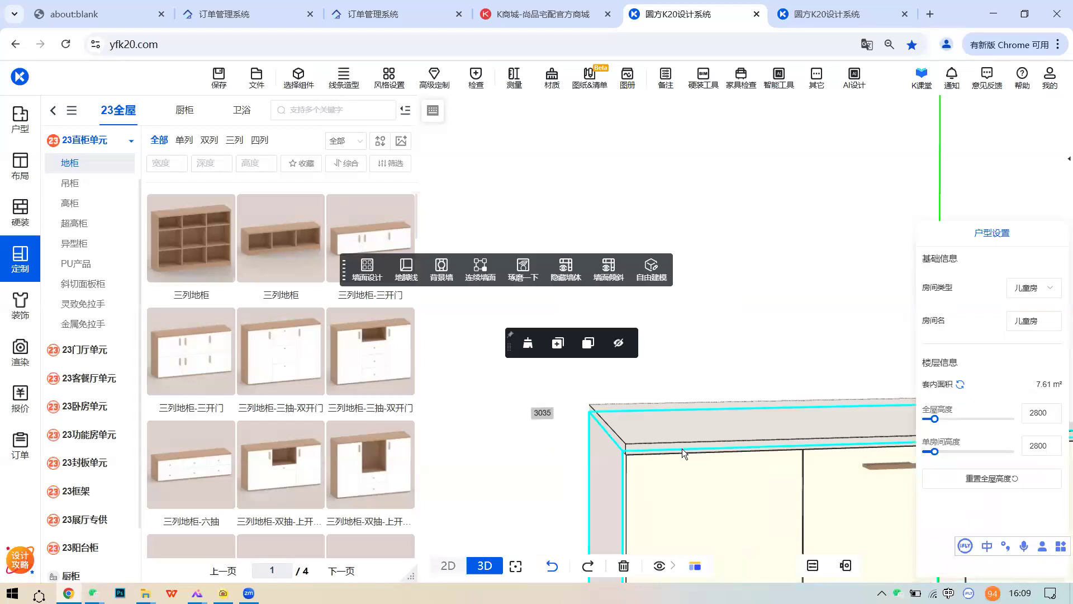
{"action": "scroll", "coordinate": [672, 424], "scroll_direction": "down", "scroll_amount": 3}
{"action": "scroll", "coordinate": [671, 420], "scroll_direction": "down", "scroll_amount": 3}
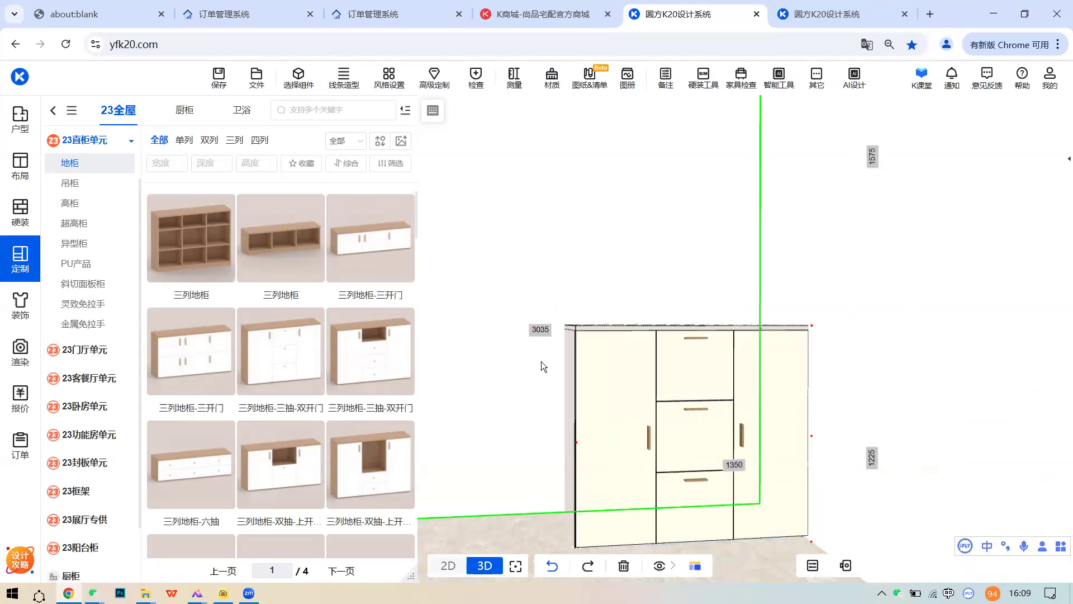
- List the 见光板 panels under 23全屋 > 23封板单元
{"action": "left_click", "coordinate": [16, 262]}
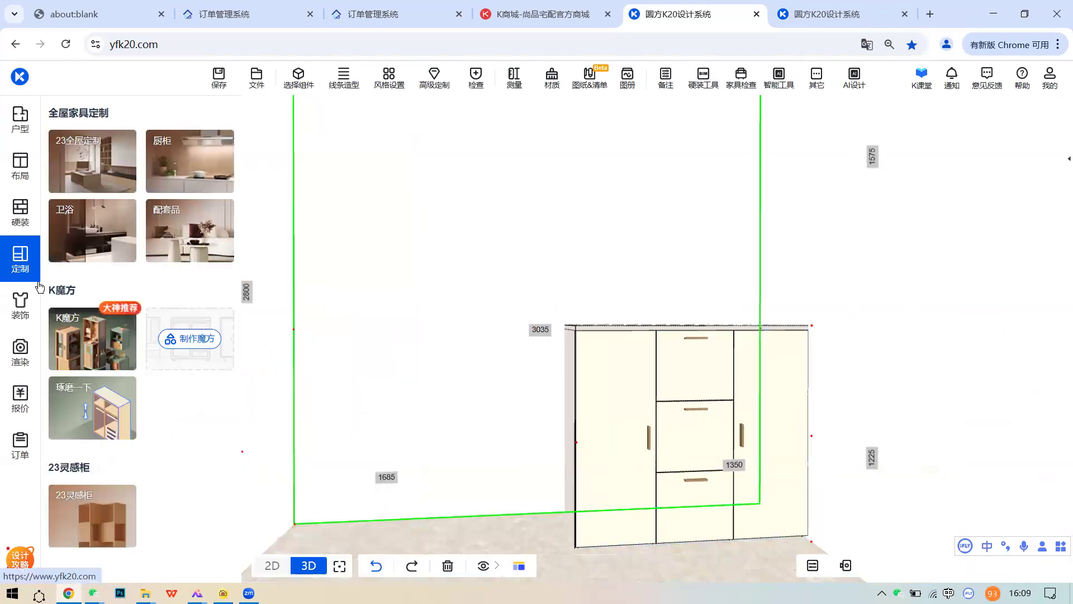
{"action": "left_click", "coordinate": [88, 195]}
{"action": "scroll", "coordinate": [101, 392], "scroll_direction": "down", "scroll_amount": 1}
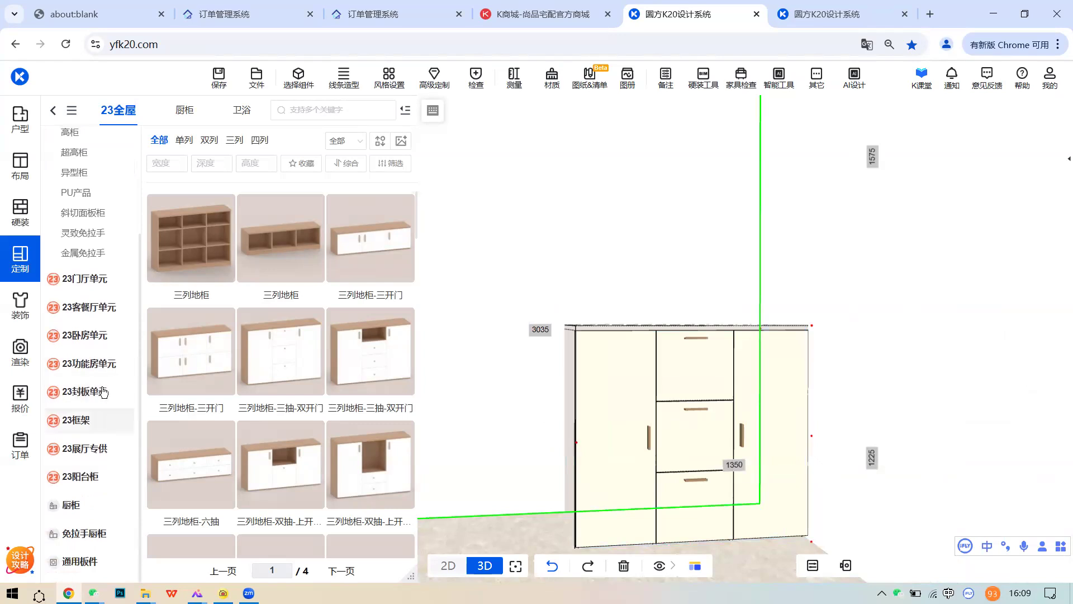
{"action": "left_click", "coordinate": [103, 392]}
{"action": "left_click", "coordinate": [93, 295]}
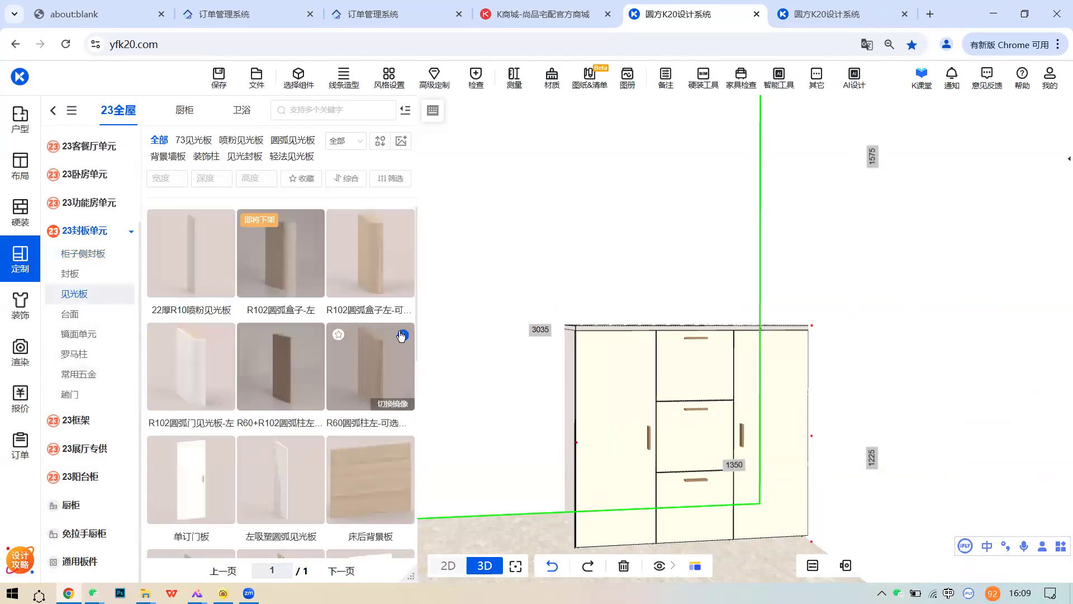
{"action": "mouse_move", "coordinate": [401, 335]}
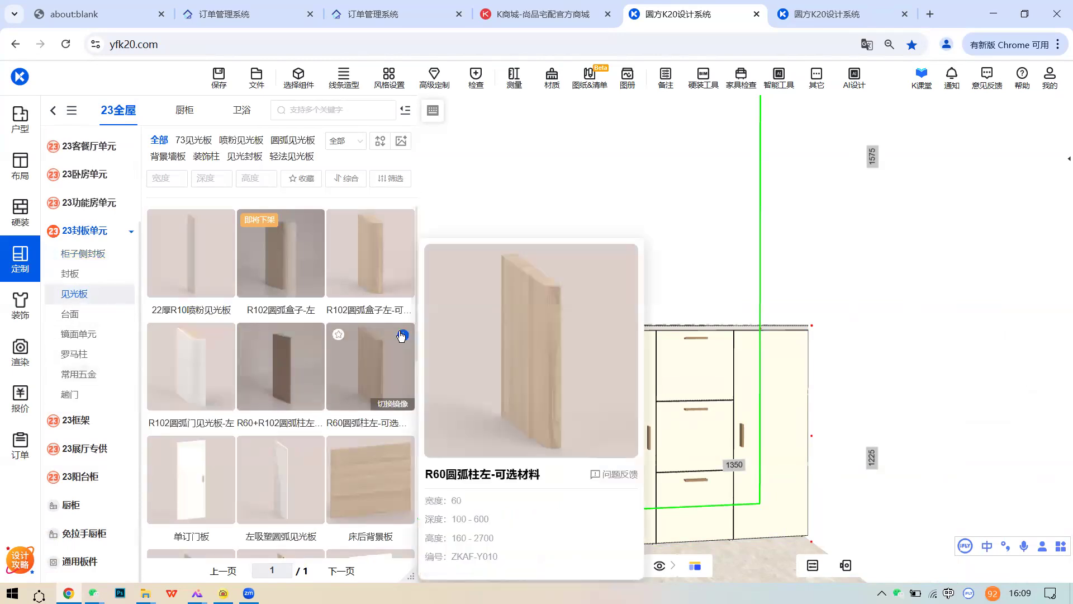
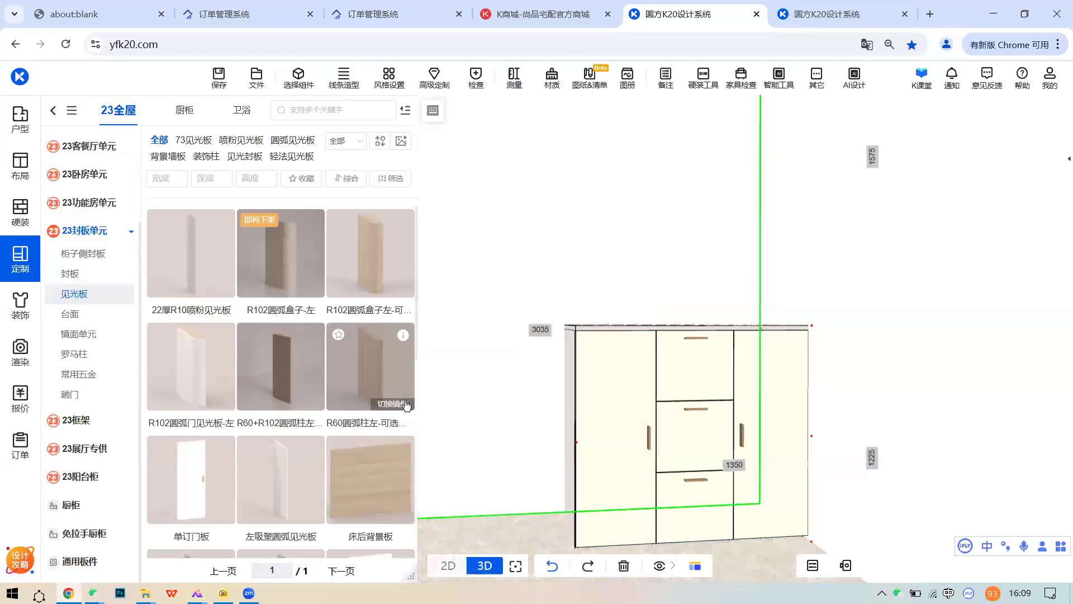
- Place the R60圆弧柱 panel against the three-column cabinet's left side
{"action": "left_click_drag", "start_coordinate": [386, 369], "coordinate": [589, 457]}
{"action": "left_click", "coordinate": [589, 457]}
{"action": "middle_click_drag", "start_coordinate": [671, 469], "coordinate": [719, 465]}
{"action": "left_click", "coordinate": [698, 401]}
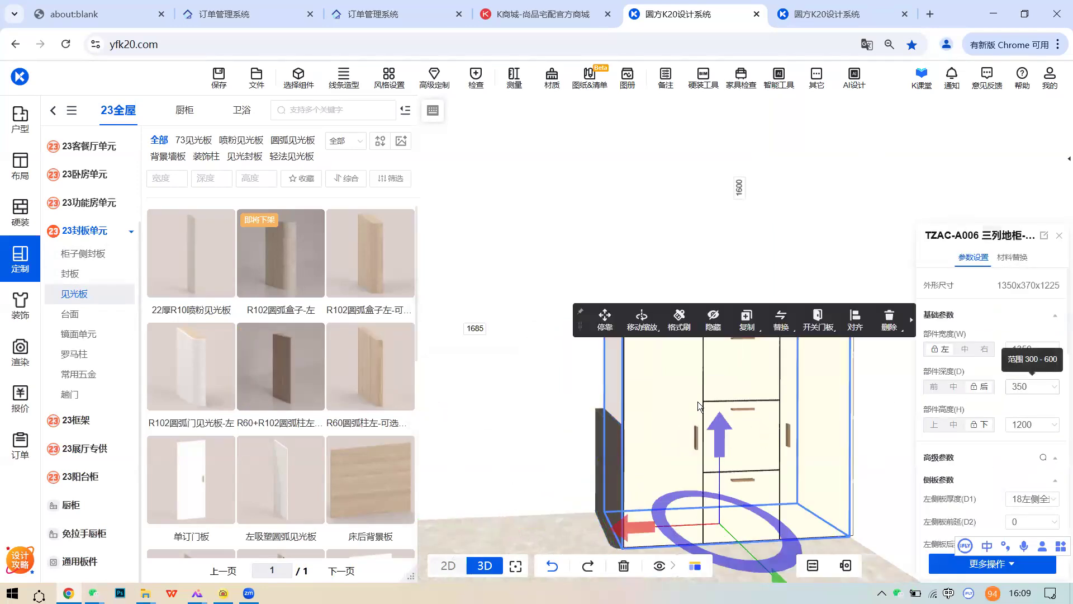
{"action": "left_click", "coordinate": [614, 440]}
- Set the arc column's 部件深度 to 370
{"action": "double_click", "coordinate": [1029, 360]}
{"action": "type", "text": "3"}
{"action": "key", "text": "Return"}
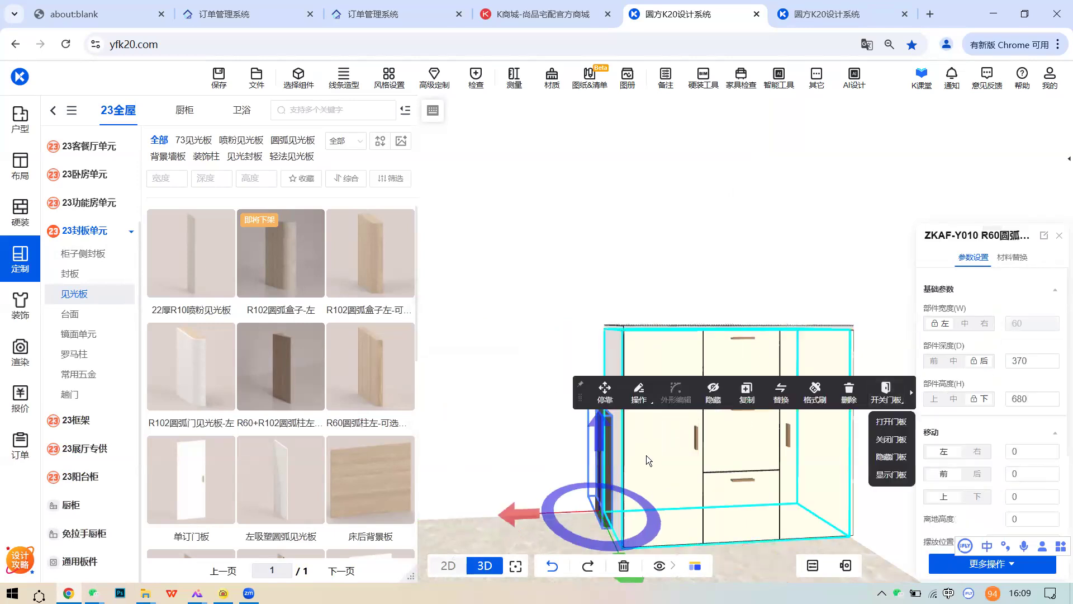
{"action": "left_click", "coordinate": [608, 446]}
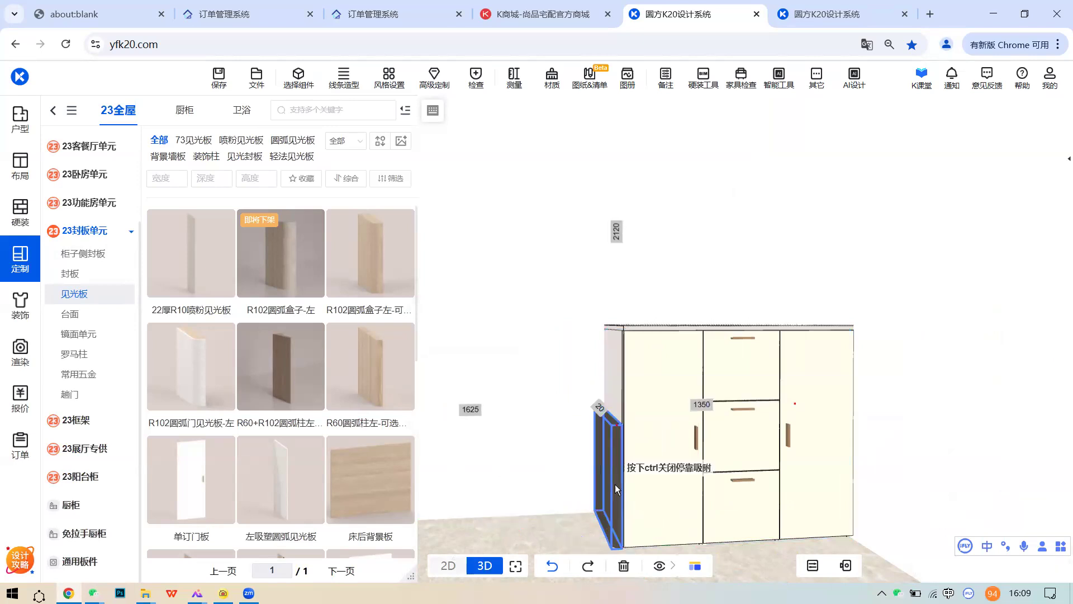
{"action": "left_click", "coordinate": [702, 450]}
{"action": "left_click", "coordinate": [615, 457]}
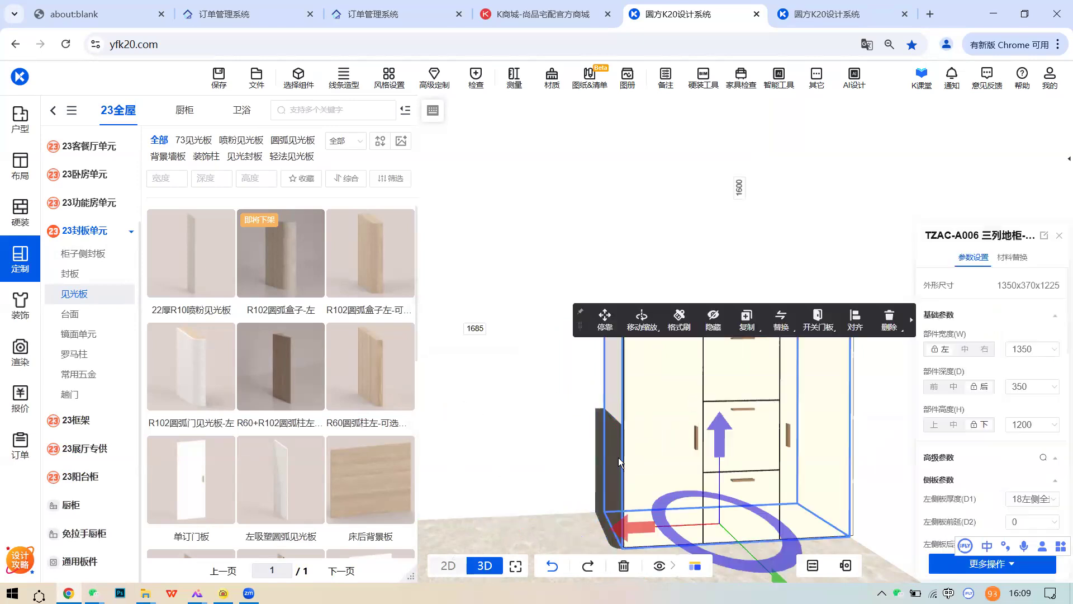
- Set the arc column's 部件高度 to 1200
{"action": "left_click", "coordinate": [1041, 402]}
{"action": "type", "text": "1200"}
{"action": "left_click", "coordinate": [698, 311]}
{"action": "scroll", "coordinate": [680, 327], "scroll_direction": "up", "scroll_amount": 3}
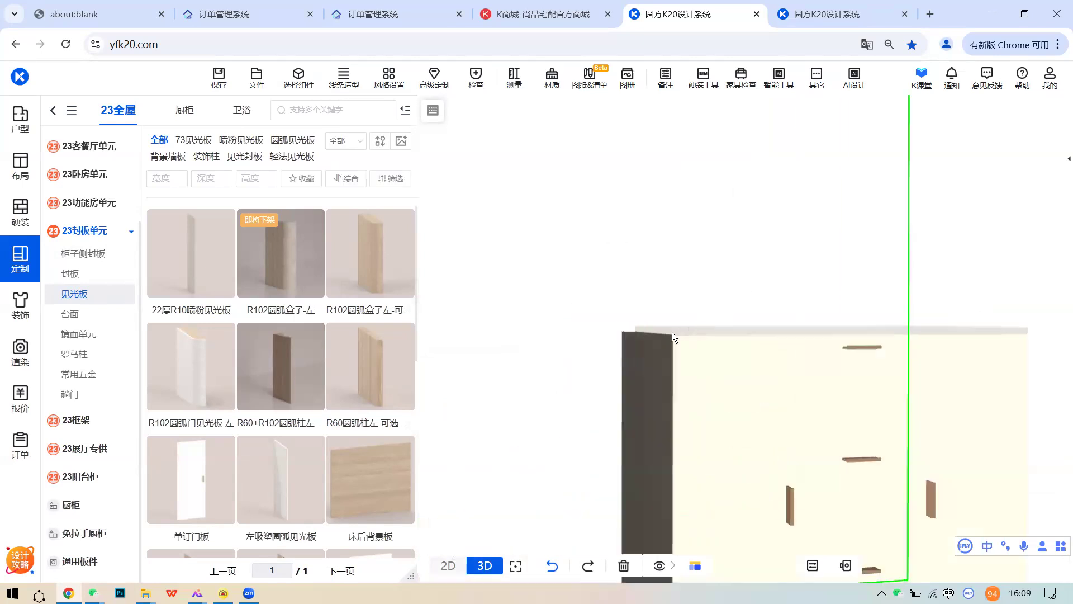
{"action": "left_click_drag", "start_coordinate": [681, 327], "coordinate": [662, 351]}
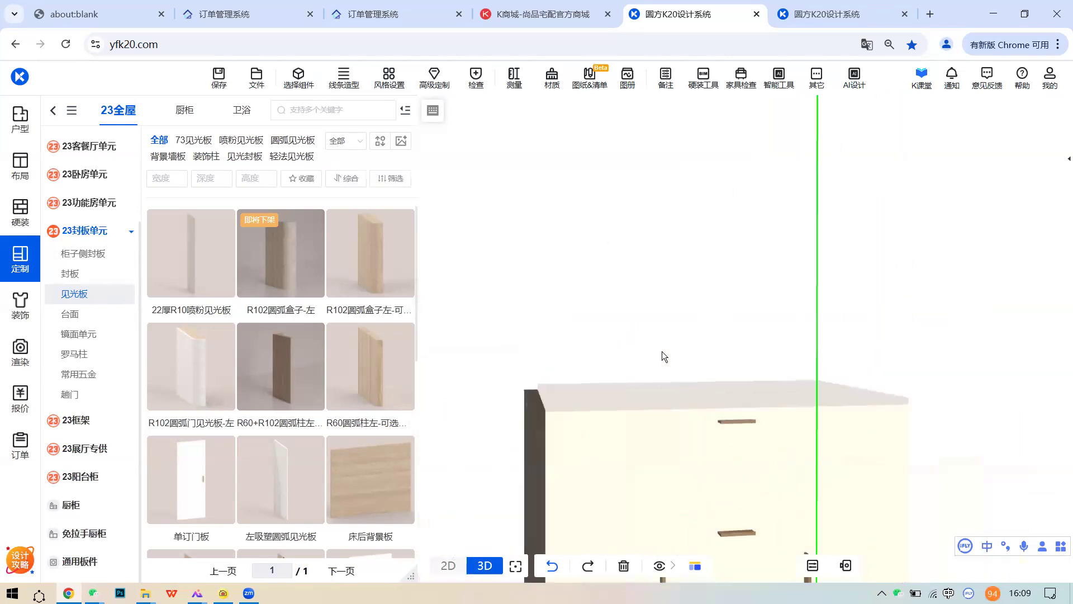
- Compare the arc column's and the cabinet's parameters from a lower view
{"action": "left_click", "coordinate": [581, 420]}
{"action": "left_click", "coordinate": [643, 416]}
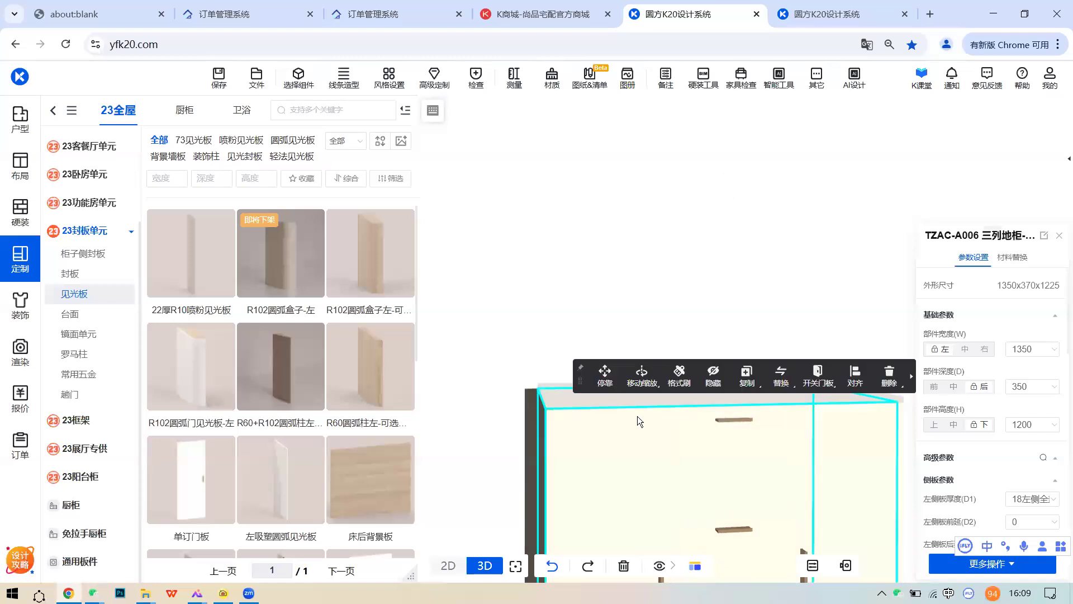
{"action": "right_click_drag", "start_coordinate": [619, 397], "coordinate": [549, 398]}
{"action": "left_click", "coordinate": [549, 398]}
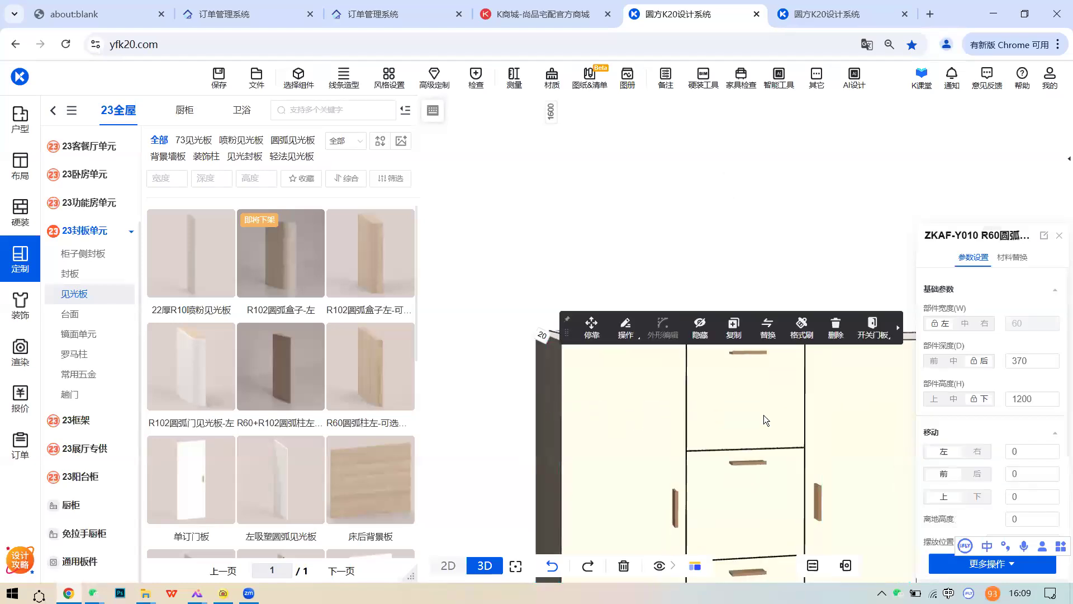
{"action": "left_click", "coordinate": [619, 372]}
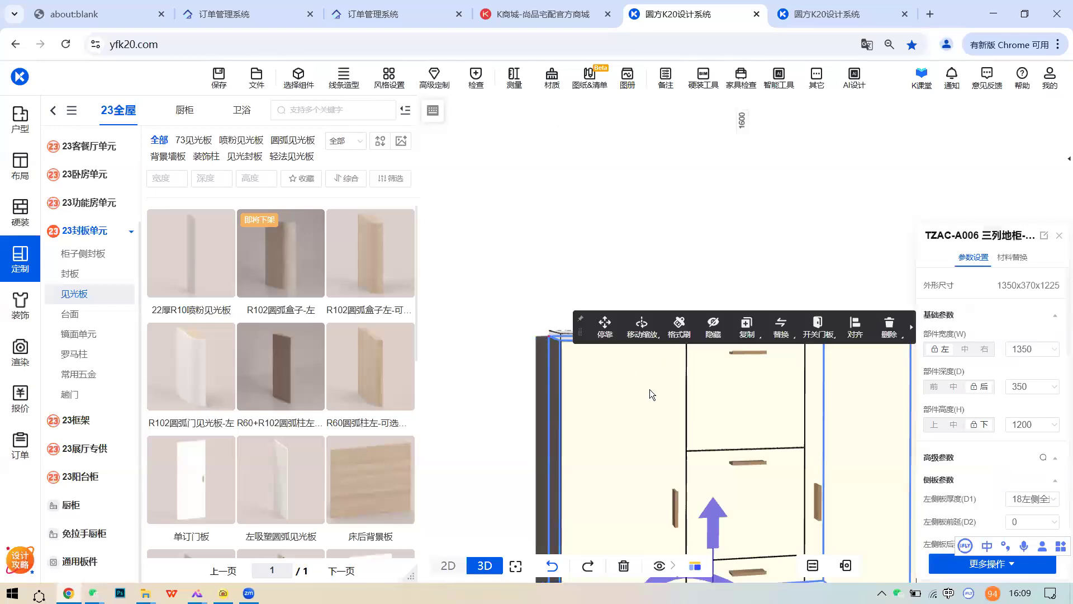
{"action": "middle_click_drag", "start_coordinate": [649, 380], "coordinate": [629, 400]}
{"action": "left_click", "coordinate": [650, 404]}
- Set the cabinet's 台面左延(D24) in 顶台参数 to 60
{"action": "scroll", "coordinate": [964, 465], "scroll_direction": "down", "scroll_amount": 5}
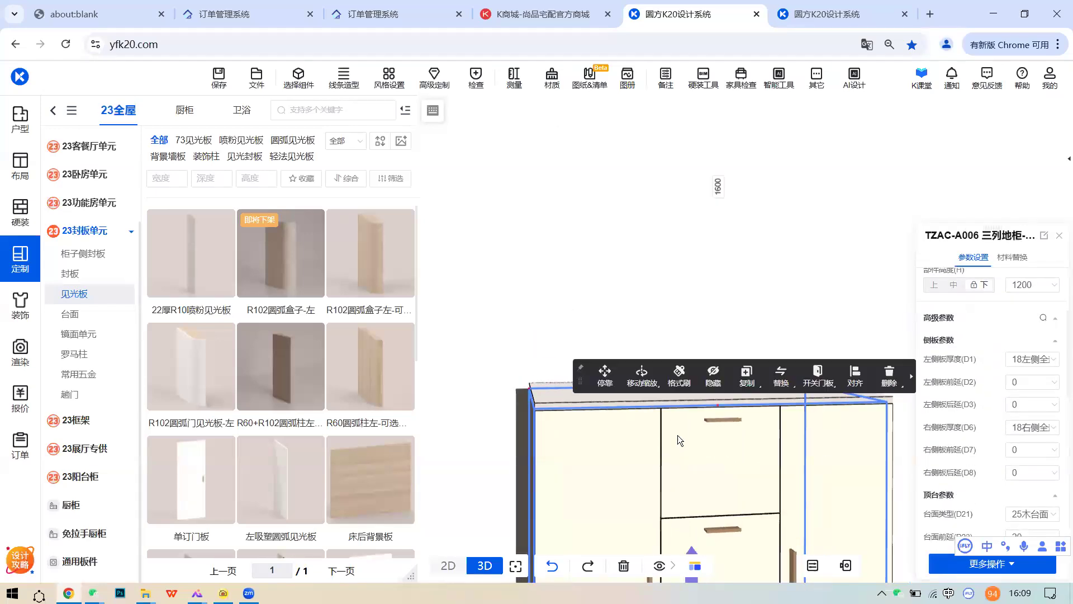
{"action": "scroll", "coordinate": [964, 438], "scroll_direction": "down", "scroll_amount": 2}
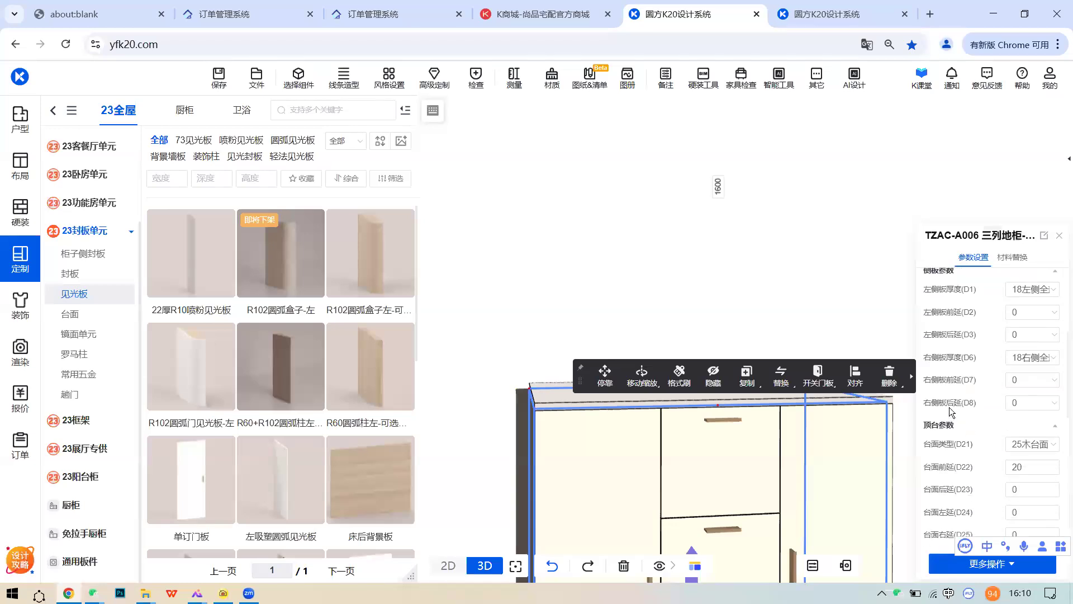
{"action": "scroll", "coordinate": [953, 425], "scroll_direction": "down", "scroll_amount": 2}
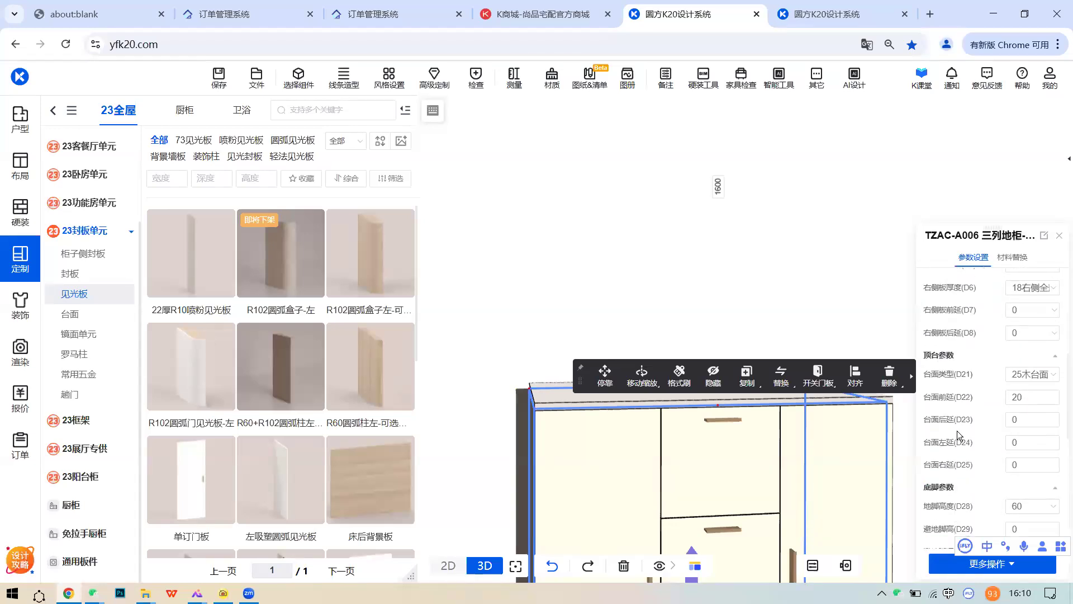
{"action": "left_click", "coordinate": [1034, 441]}
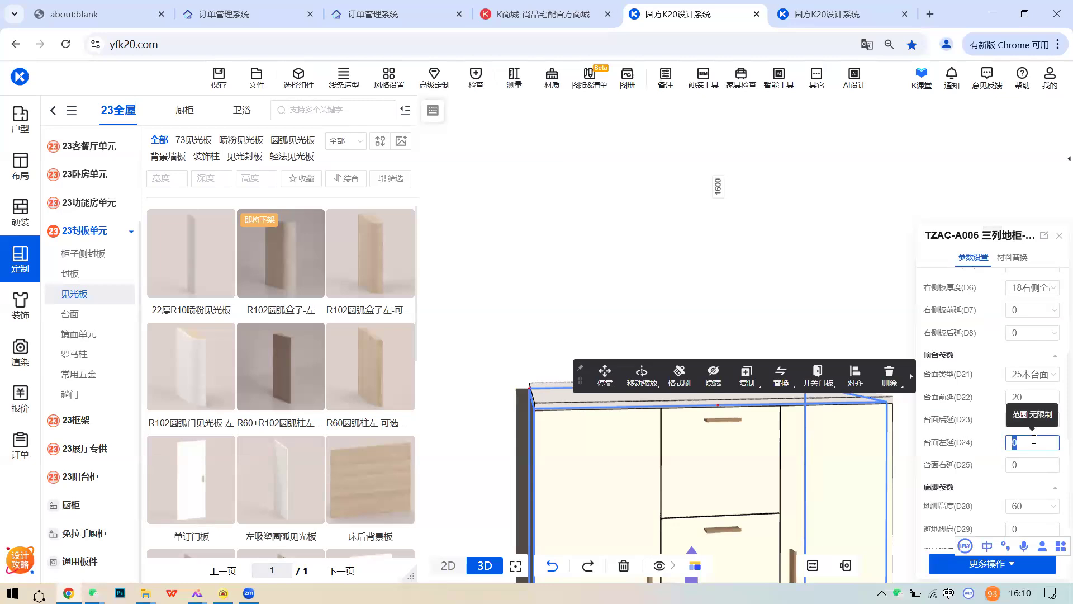
{"action": "key", "text": "Return"}
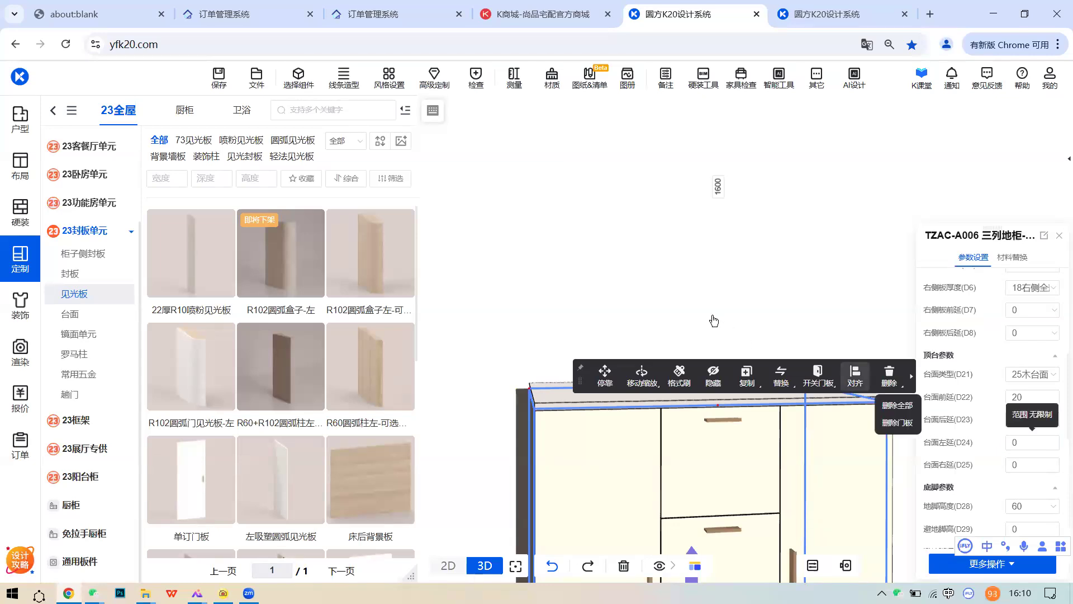
{"action": "left_click", "coordinate": [1030, 442]}
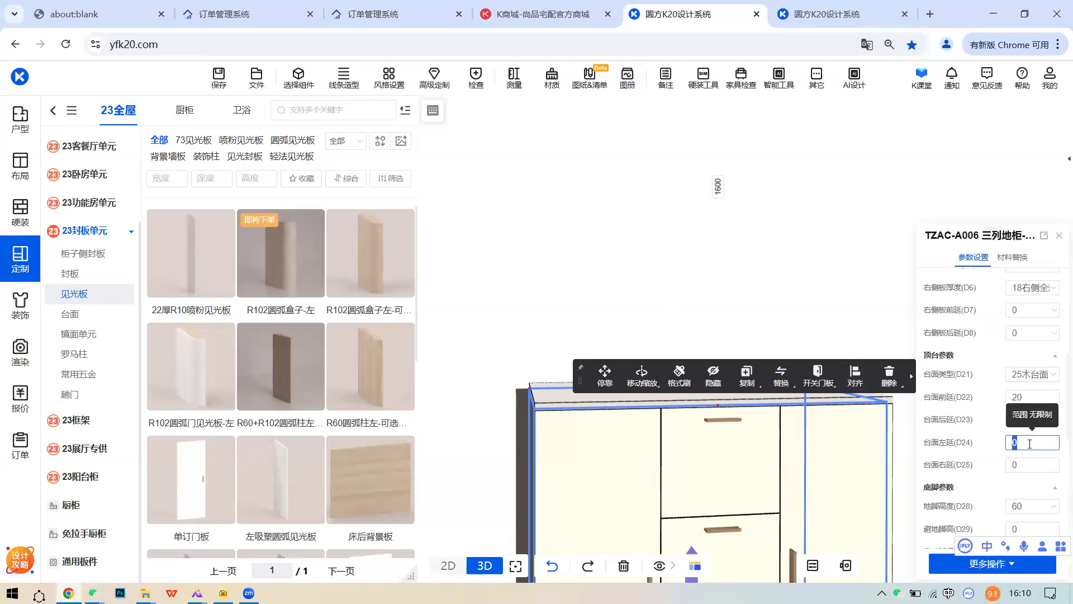
{"action": "key", "text": "Return"}
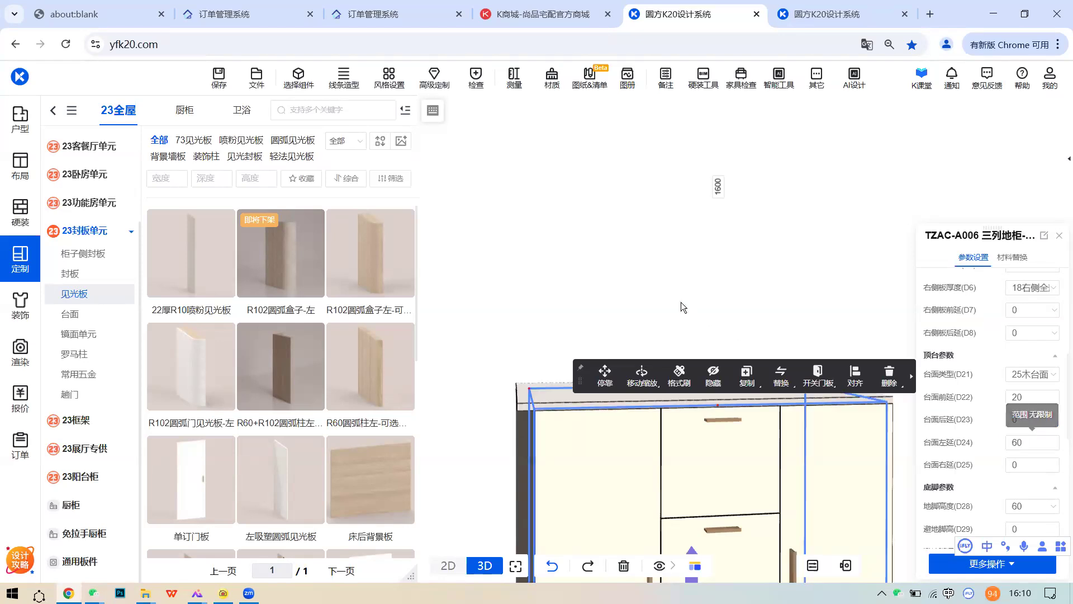
- Inspect the countertop's corner rounding with 选择部件, then return to 选择整体
{"action": "left_click", "coordinate": [690, 292]}
{"action": "right_click_drag", "start_coordinate": [691, 291], "coordinate": [608, 323]}
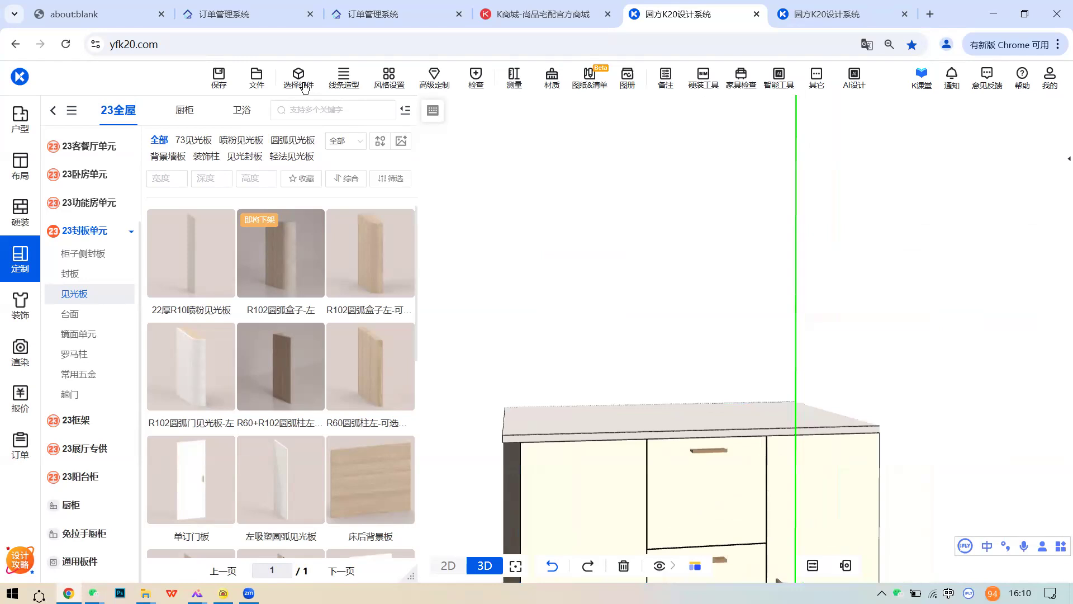
{"action": "left_click", "coordinate": [304, 87]}
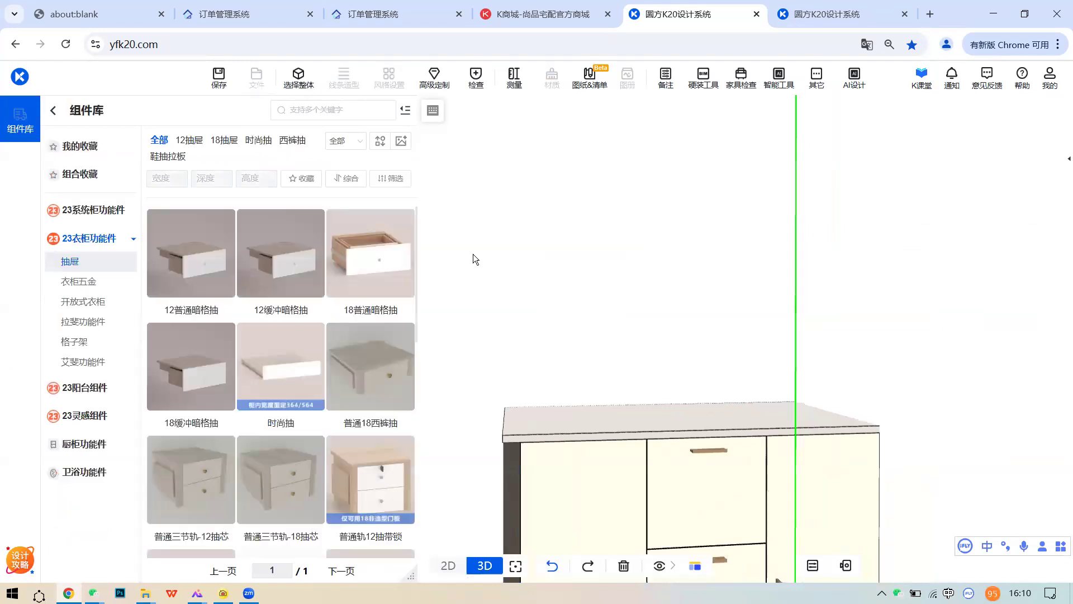
{"action": "left_click", "coordinate": [580, 424]}
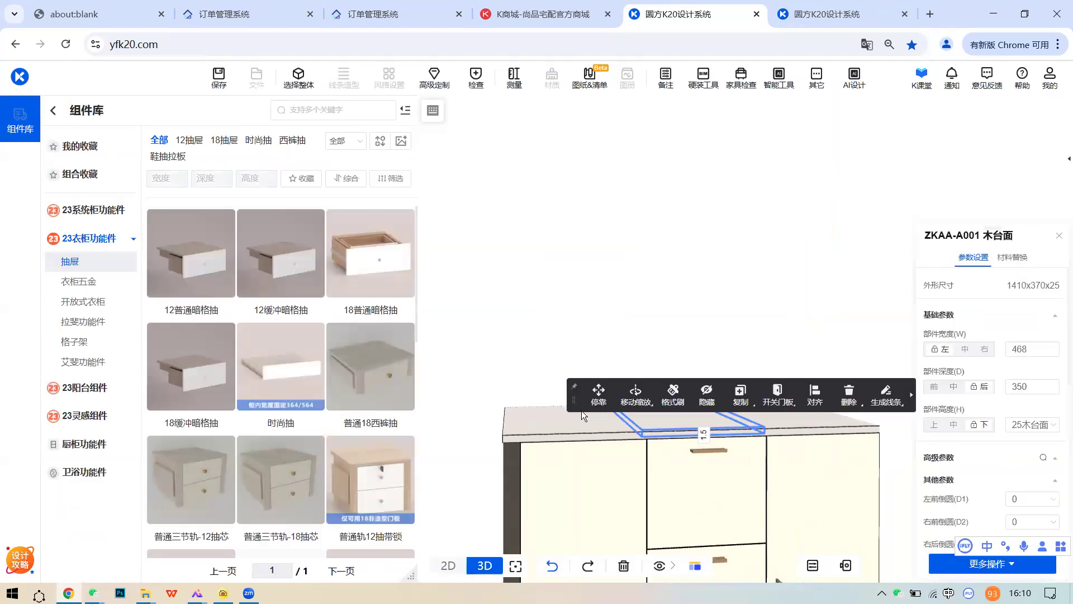
{"action": "scroll", "coordinate": [995, 497], "scroll_direction": "down", "scroll_amount": 1}
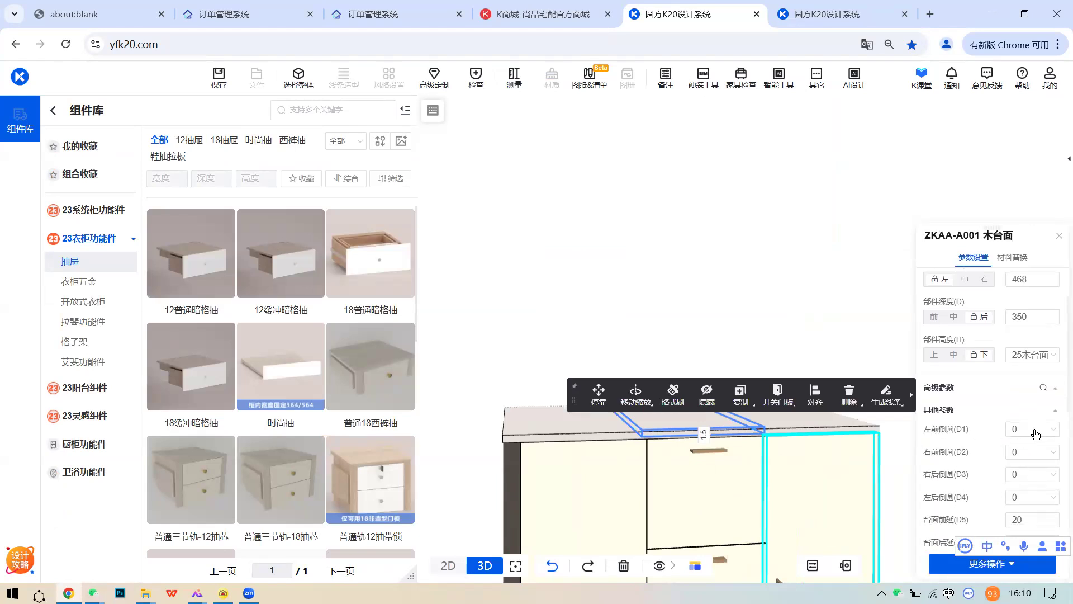
{"action": "left_click", "coordinate": [1031, 435]}
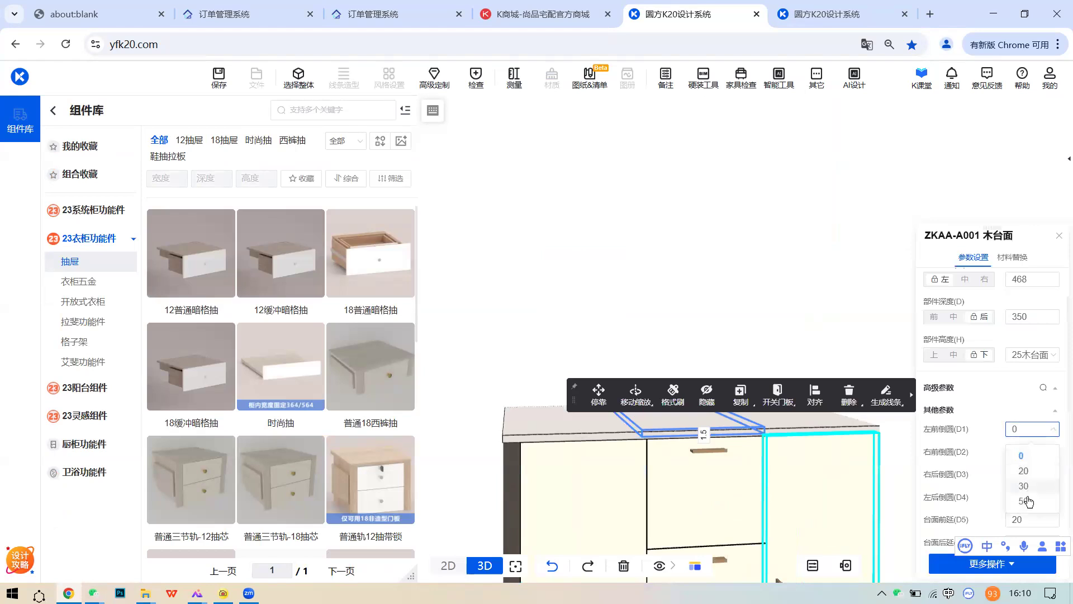
{"action": "left_click", "coordinate": [637, 327]}
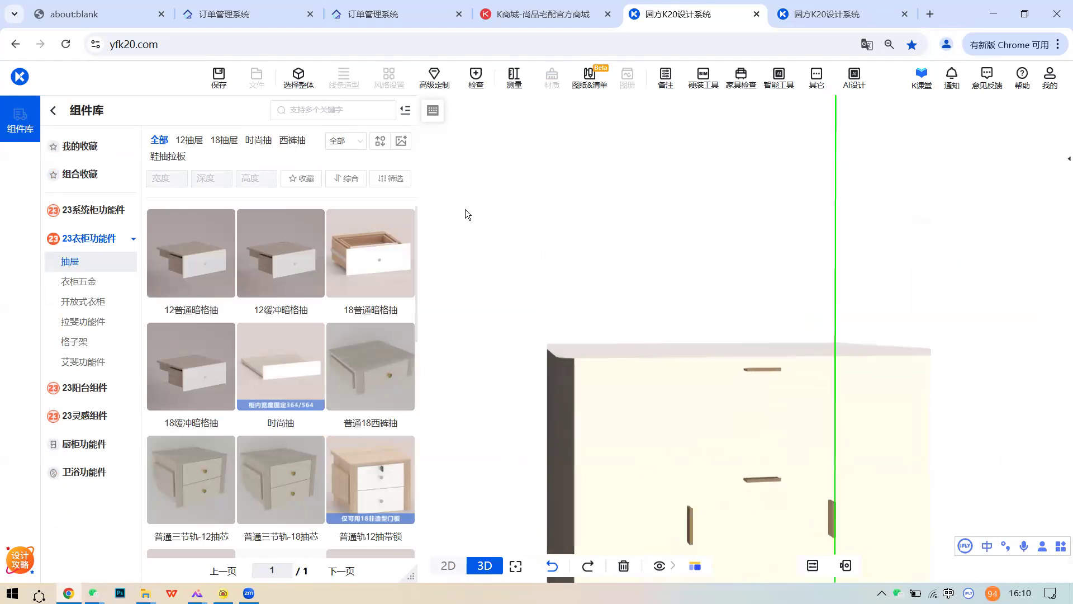
{"action": "left_click", "coordinate": [300, 88]}
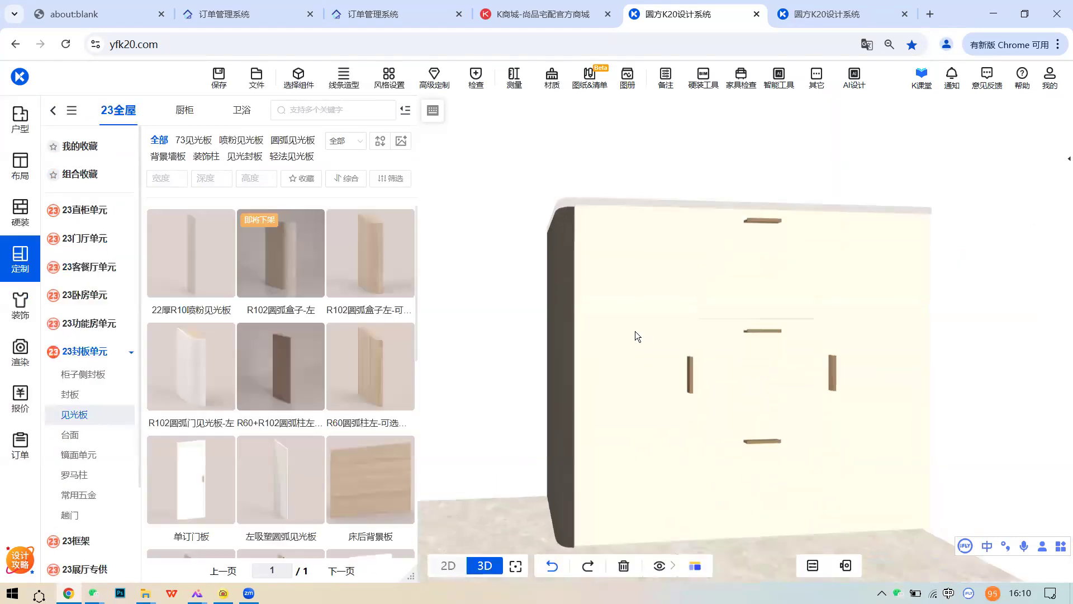
{"action": "middle_click_drag", "start_coordinate": [652, 274], "coordinate": [642, 408]}
{"action": "left_click", "coordinate": [613, 400]}
{"action": "scroll", "coordinate": [848, 414], "scroll_direction": "up", "scroll_amount": 3}
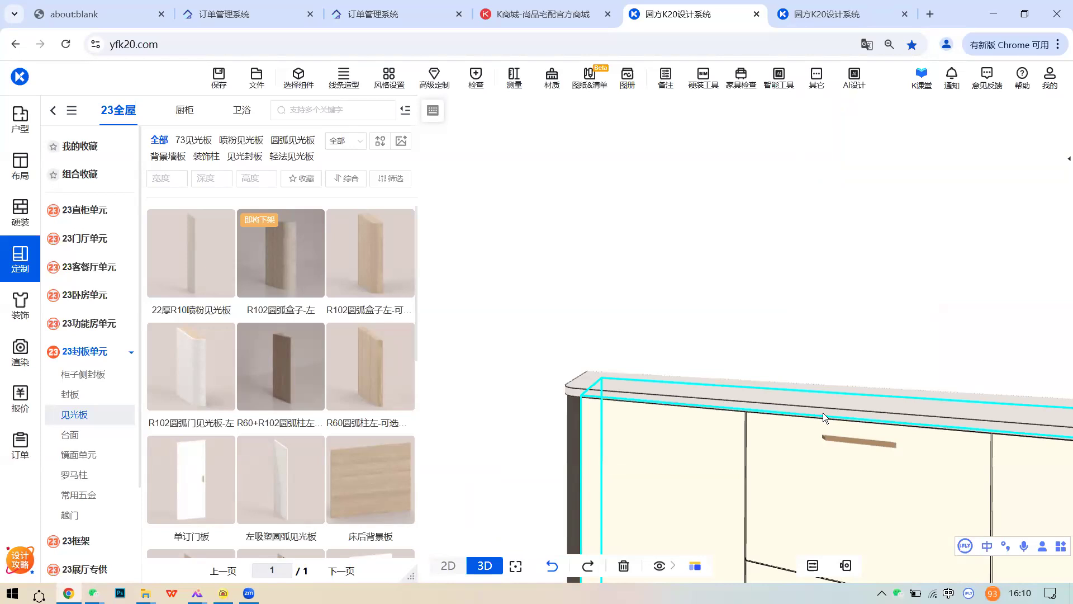
{"action": "left_click_drag", "start_coordinate": [670, 335], "coordinate": [646, 313]}
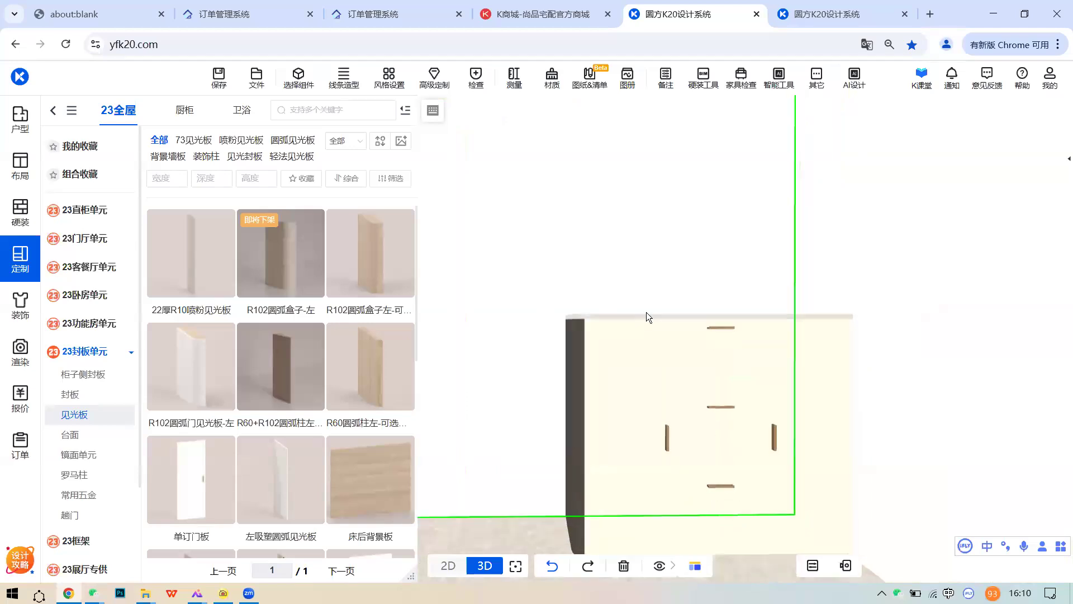
{"action": "scroll", "coordinate": [646, 312], "scroll_direction": "down", "scroll_amount": 2}
{"action": "scroll", "coordinate": [583, 353], "scroll_direction": "up", "scroll_amount": 5}
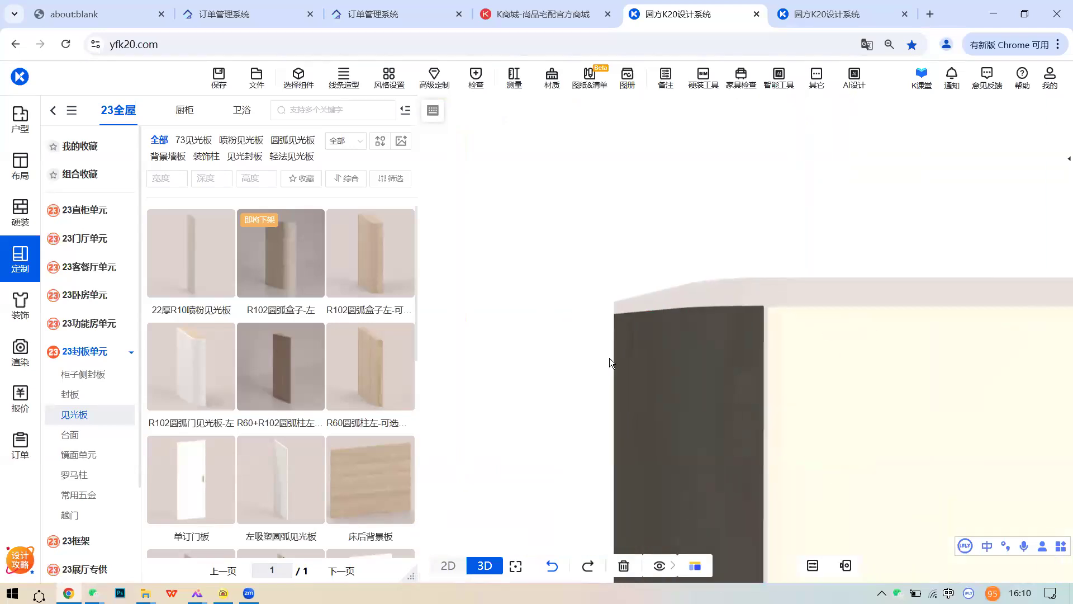
{"action": "left_click", "coordinate": [551, 349]}
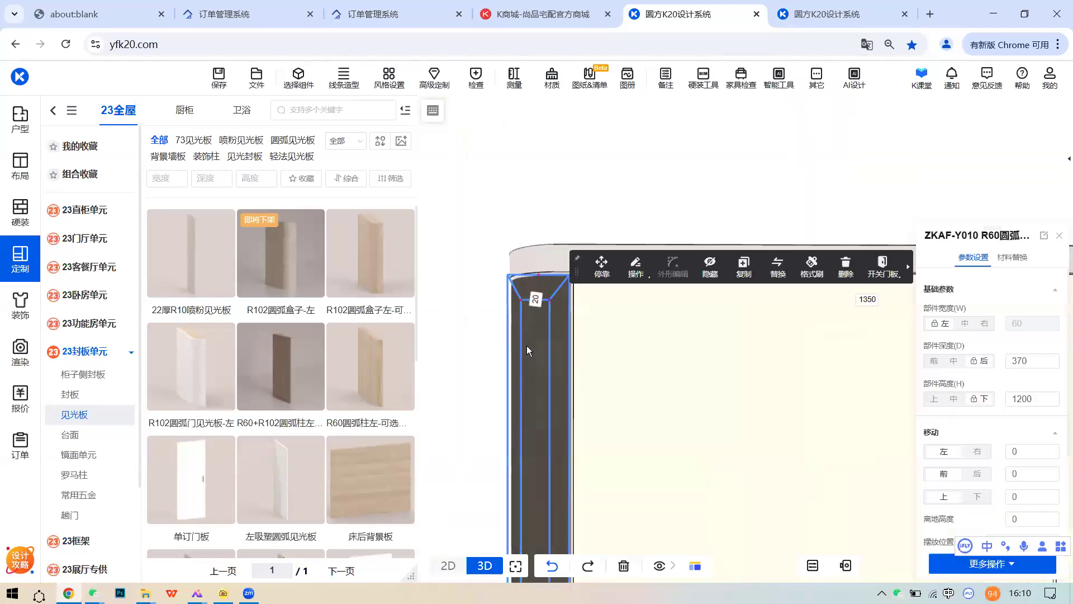
{"action": "scroll", "coordinate": [567, 392], "scroll_direction": "down", "scroll_amount": 3}
{"action": "scroll", "coordinate": [533, 438], "scroll_direction": "down", "scroll_amount": 2}
{"action": "left_click", "coordinate": [530, 437]}
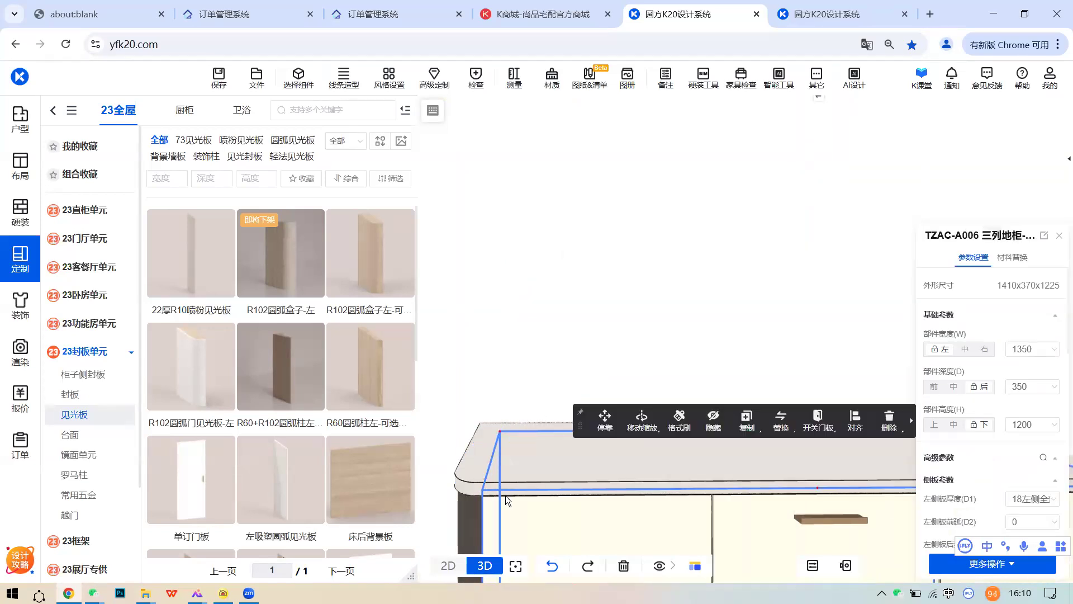
{"action": "scroll", "coordinate": [556, 459], "scroll_direction": "up", "scroll_amount": 5}
{"action": "left_click", "coordinate": [677, 435]}
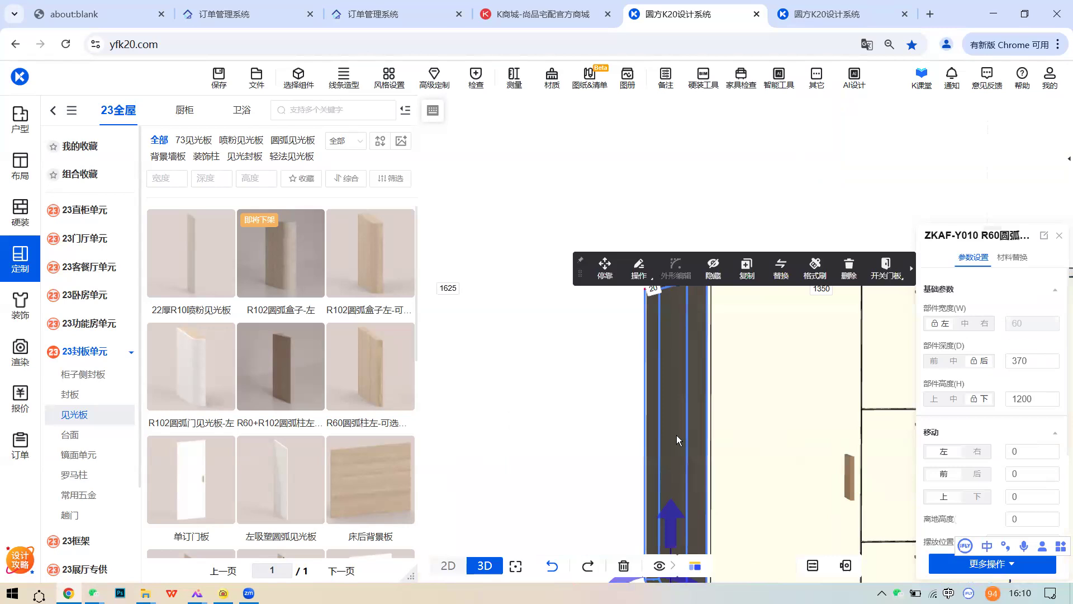
- Give the left R60 arc column the 珐琅白 finish through 材料替换
{"action": "left_click", "coordinate": [1017, 263]}
{"action": "left_click", "coordinate": [961, 345]}
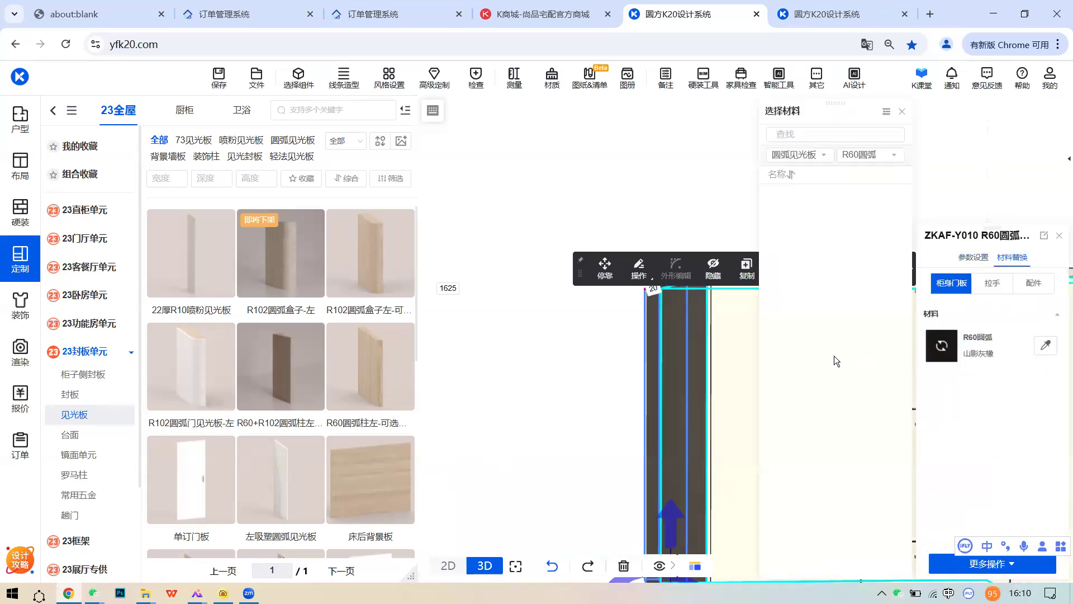
{"action": "left_click", "coordinate": [794, 294]}
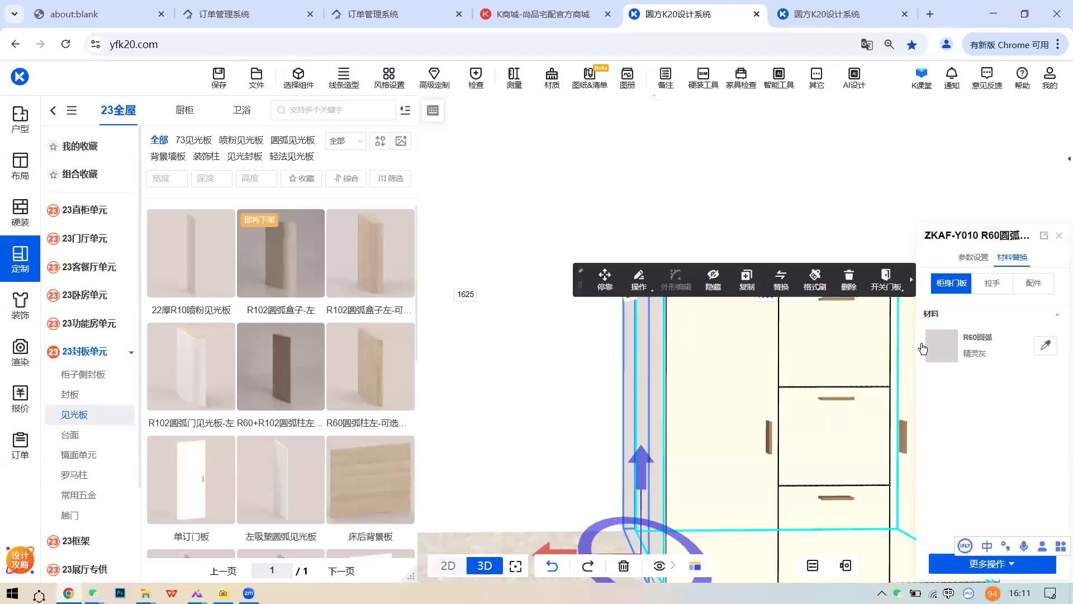
{"action": "left_click", "coordinate": [939, 347]}
{"action": "left_click", "coordinate": [869, 221]}
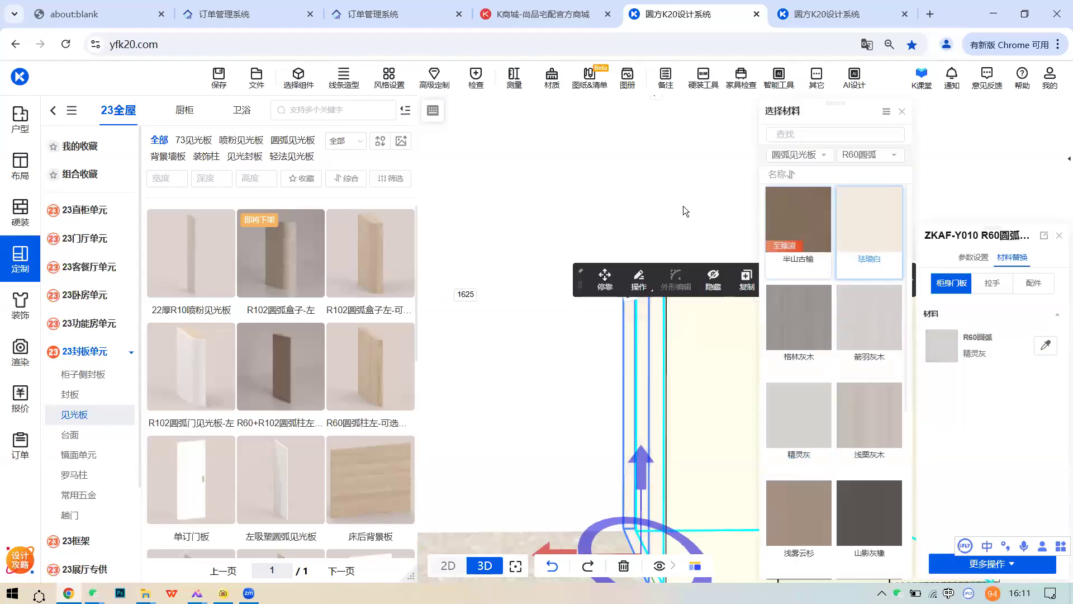
- Drag the left R60 column away from the cabinet and edit the 294 gap dimension
{"action": "left_click", "coordinate": [648, 362]}
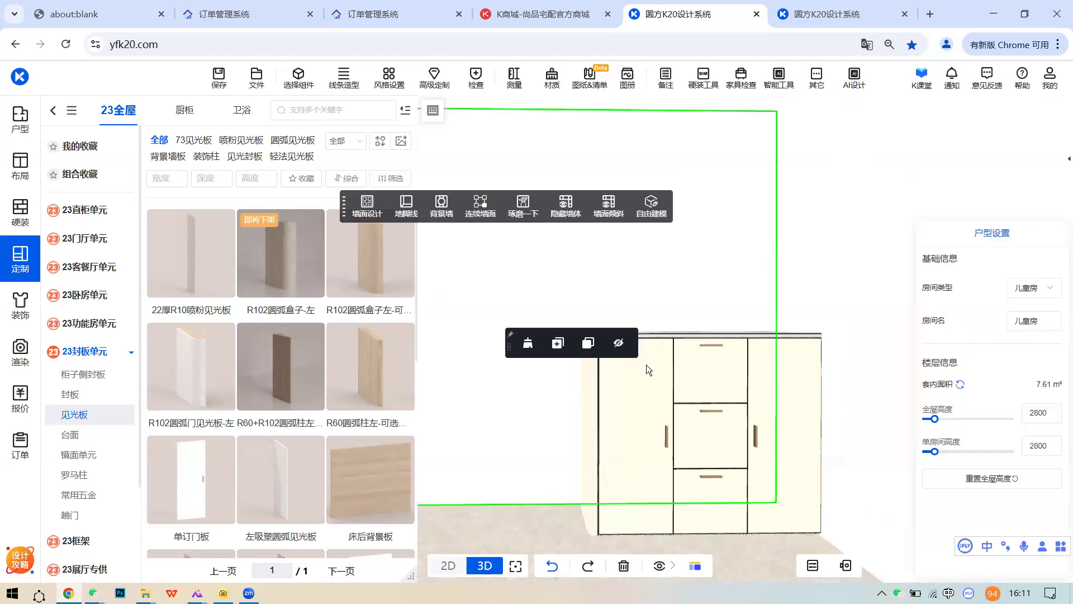
{"action": "scroll", "coordinate": [646, 386], "scroll_direction": "up", "scroll_amount": 5}
{"action": "scroll", "coordinate": [760, 384], "scroll_direction": "up", "scroll_amount": 2}
{"action": "middle_click_drag", "start_coordinate": [810, 389], "coordinate": [798, 357]}
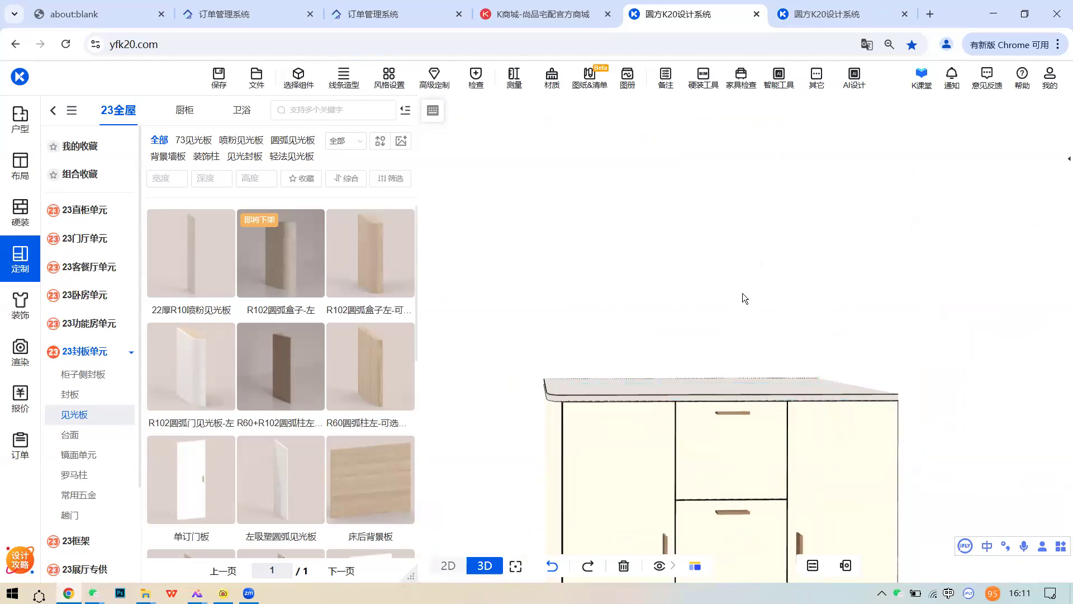
{"action": "scroll", "coordinate": [743, 295], "scroll_direction": "up", "scroll_amount": 3}
{"action": "scroll", "coordinate": [746, 300], "scroll_direction": "down", "scroll_amount": 5}
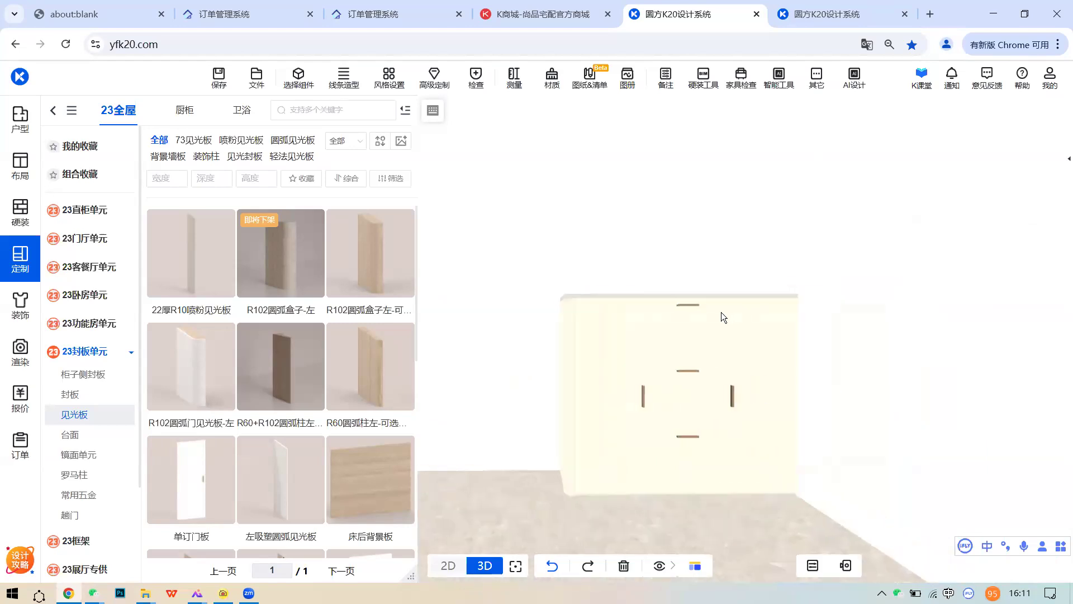
{"action": "middle_click_drag", "start_coordinate": [795, 341], "coordinate": [679, 330]}
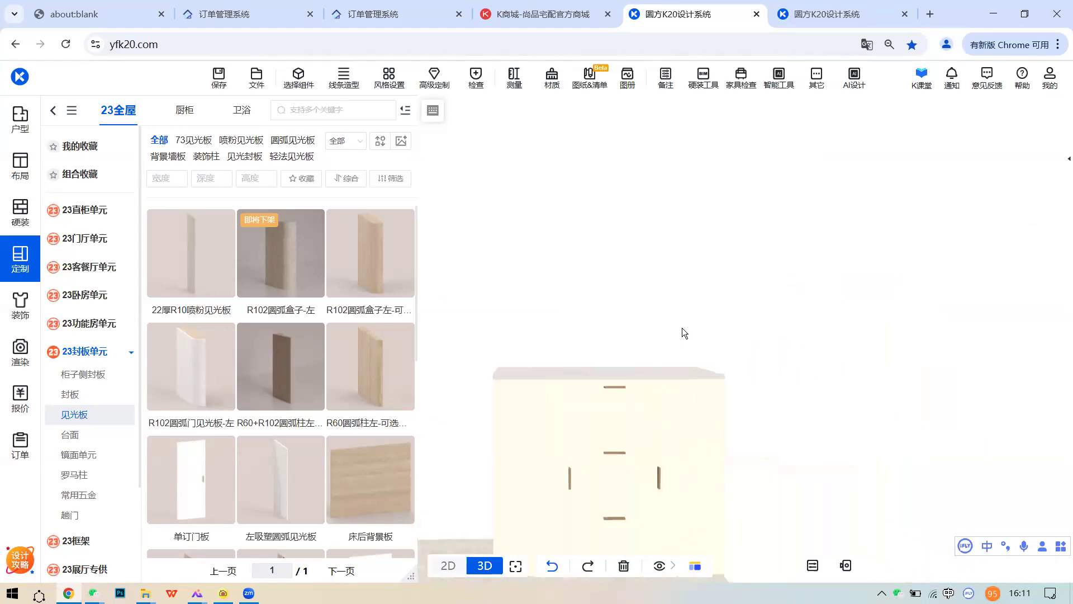
{"action": "scroll", "coordinate": [751, 306], "scroll_direction": "down", "scroll_amount": 3}
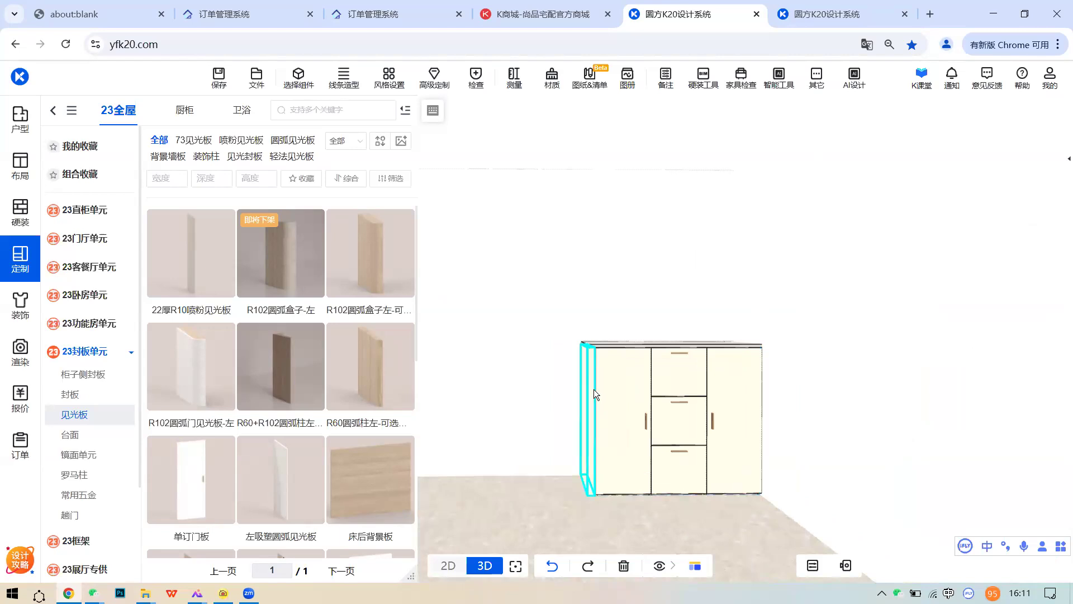
{"action": "left_click", "coordinate": [594, 390]}
{"action": "mouse_move", "coordinate": [519, 478]}
{"action": "left_mouse_down"}
{"action": "mouse_move", "coordinate": [481, 483]}
{"action": "mouse_move", "coordinate": [533, 471]}
{"action": "left_mouse_up"}
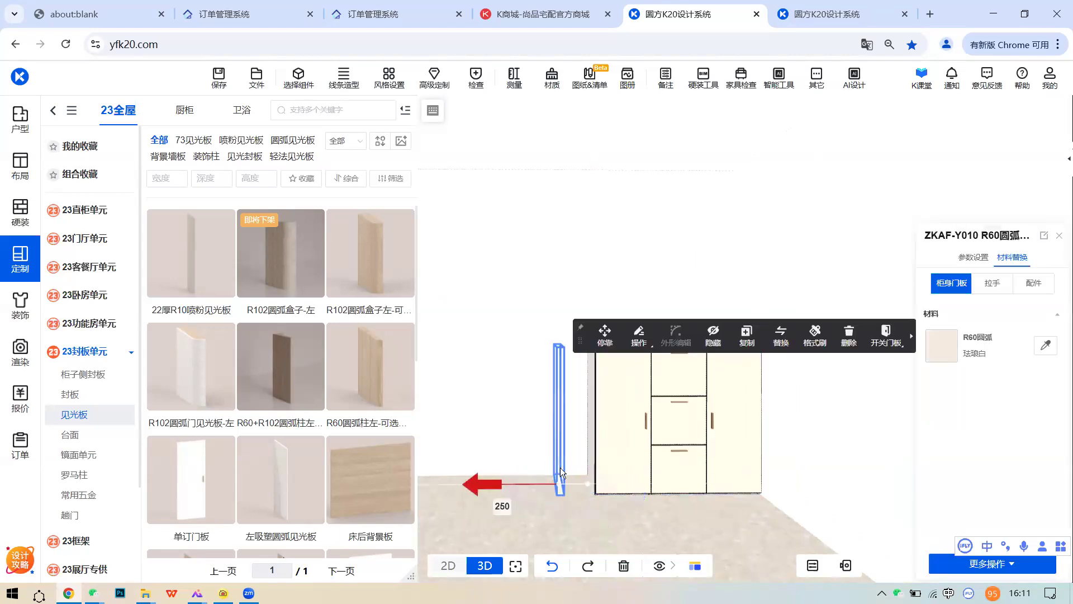
{"action": "left_click", "coordinate": [593, 443]}
{"action": "left_click", "coordinate": [577, 421]}
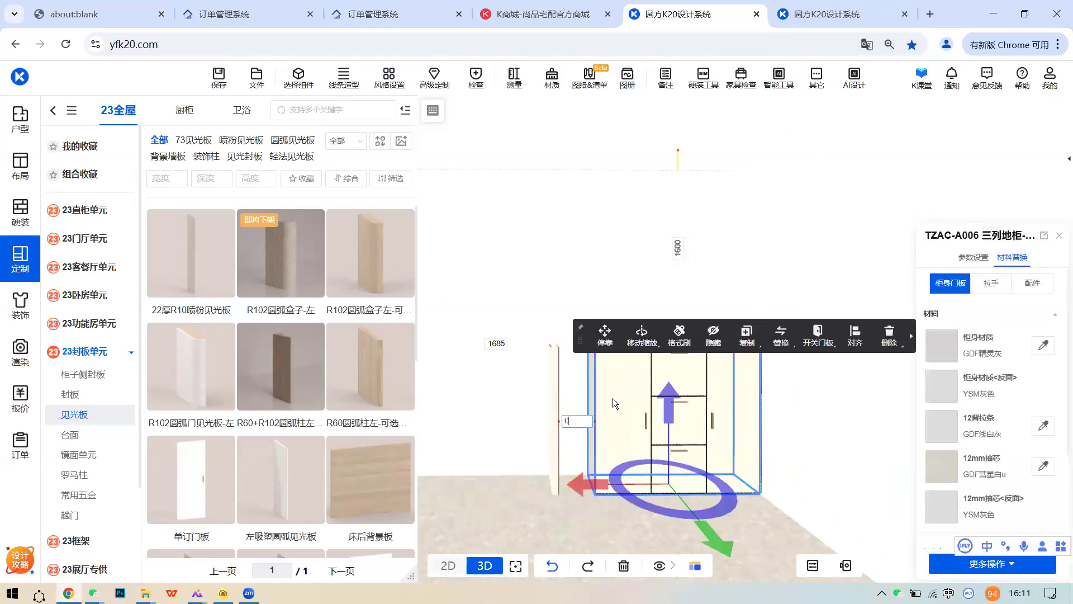
- Set the gap to 0 so the cabinet sits flush against the left column
{"action": "key", "text": "Return"}
{"action": "left_click", "coordinate": [613, 314]}
{"action": "scroll", "coordinate": [613, 314], "scroll_direction": "up", "scroll_amount": 1}
{"action": "middle_click_drag", "start_coordinate": [613, 314], "coordinate": [561, 327]}
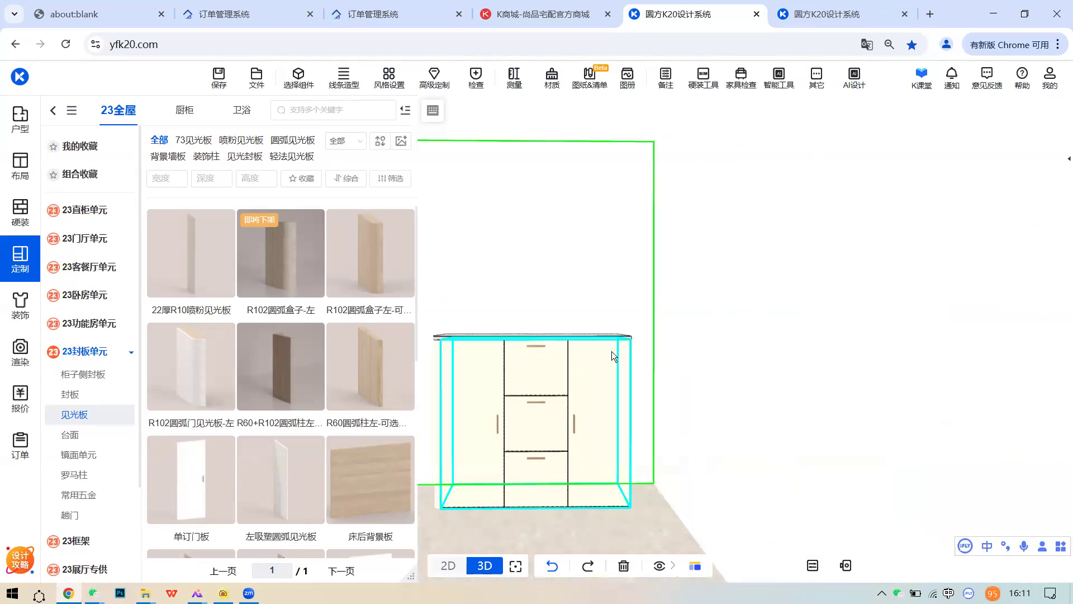
{"action": "middle_click_drag", "start_coordinate": [624, 349], "coordinate": [650, 346]}
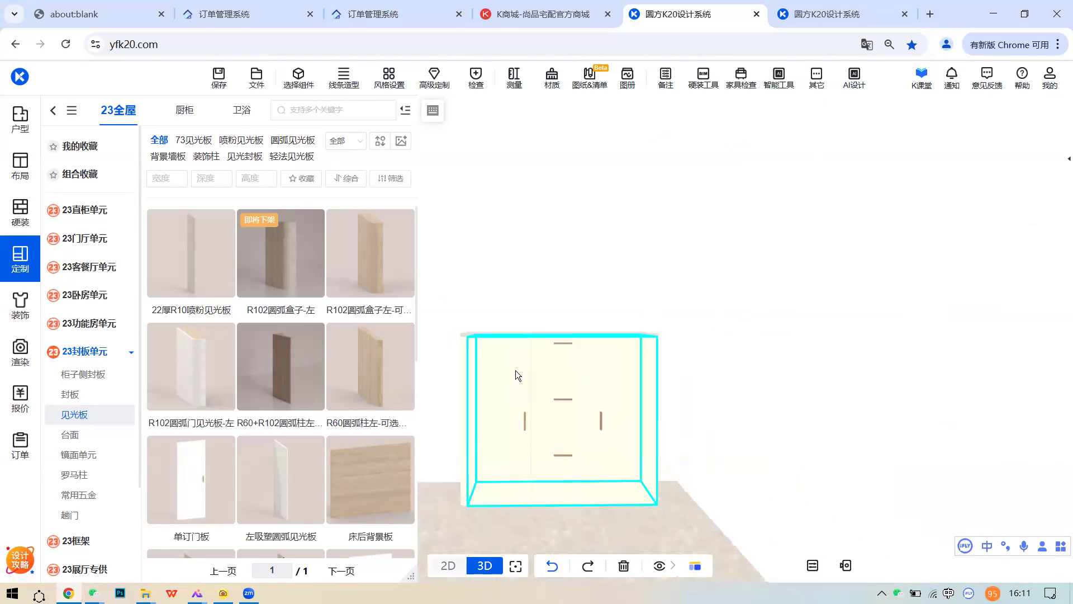
- Place an R60圆弧柱右 column from 见光板 at the cabinet's right end
{"action": "left_click", "coordinate": [25, 257]}
{"action": "left_click", "coordinate": [81, 161]}
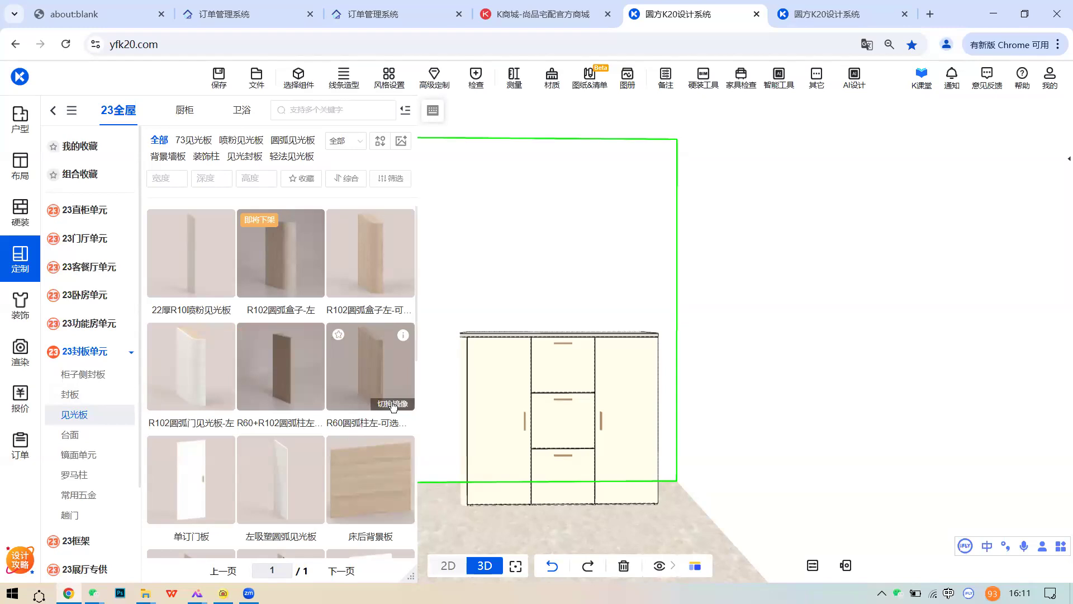
{"action": "left_click_drag", "start_coordinate": [386, 379], "coordinate": [648, 469]}
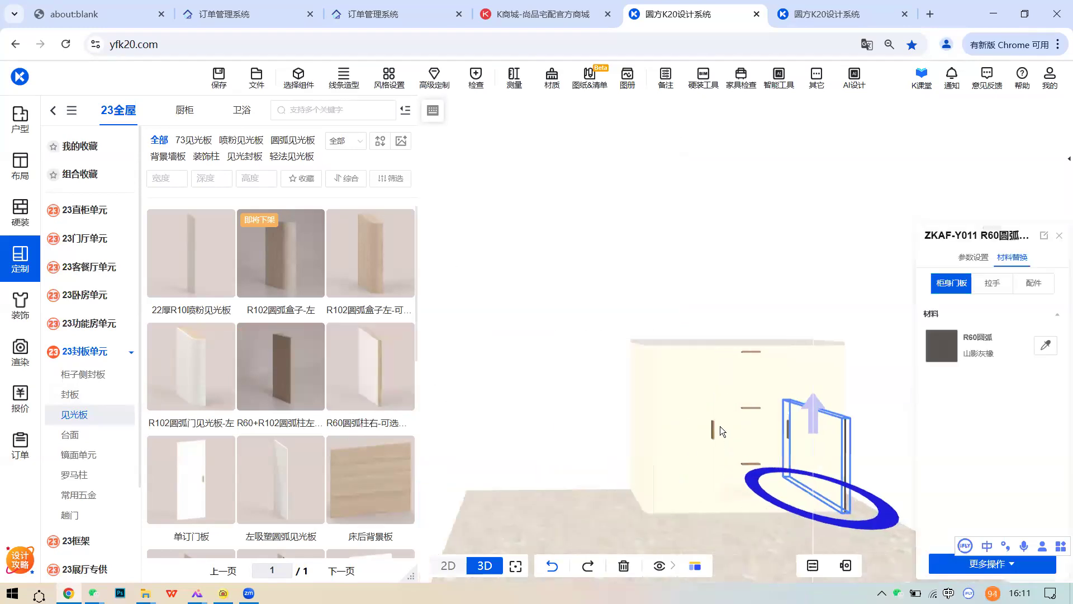
{"action": "left_click", "coordinate": [724, 417]}
{"action": "left_click", "coordinate": [973, 257]}
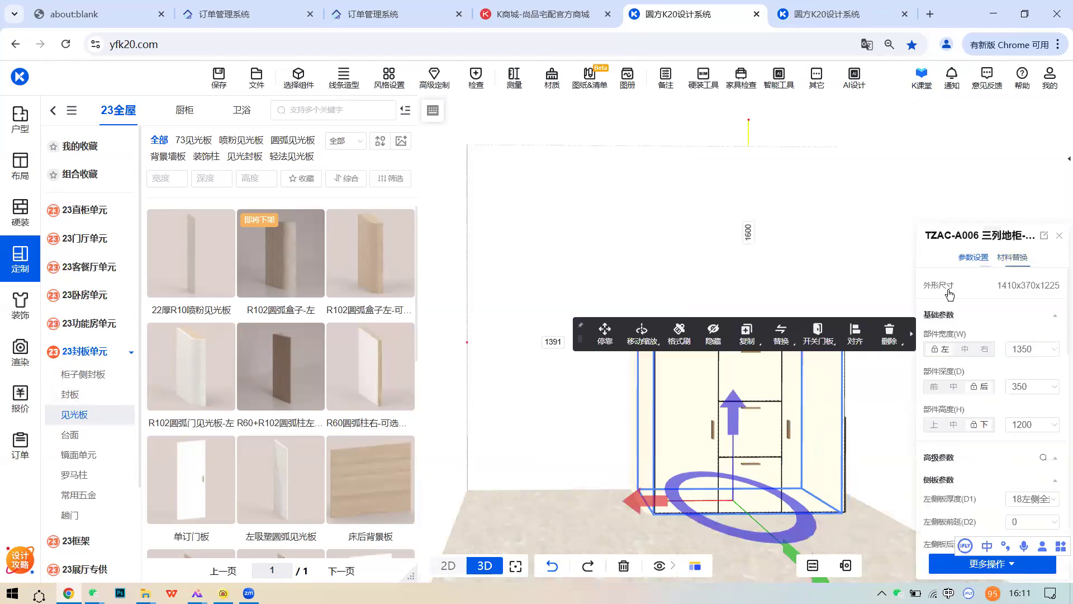
{"action": "middle_click_drag", "start_coordinate": [808, 421], "coordinate": [541, 423]}
{"action": "left_click", "coordinate": [1023, 385]}
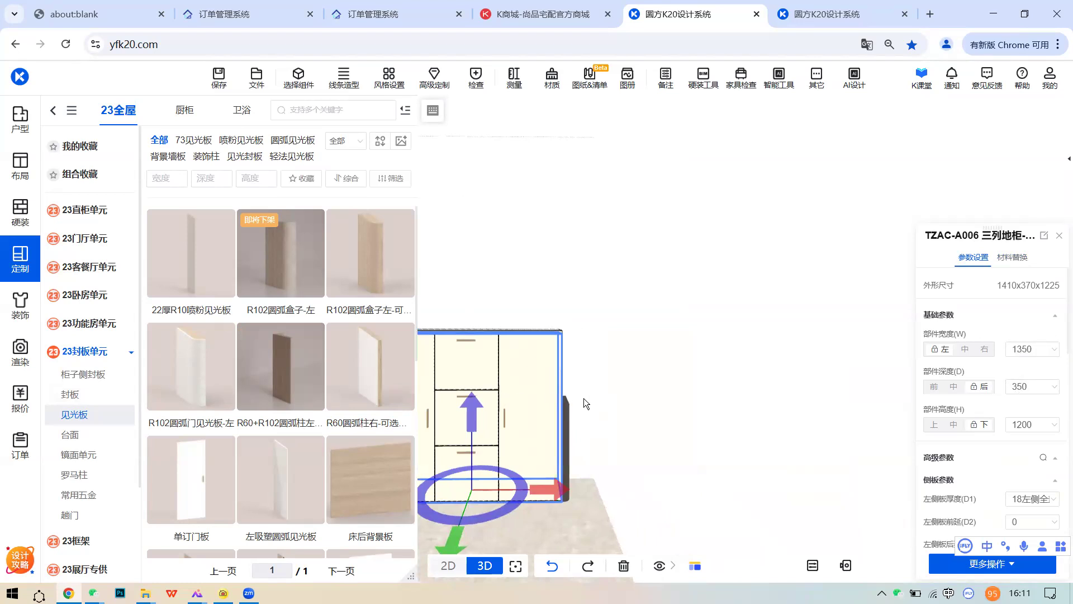
{"action": "scroll", "coordinate": [575, 396], "scroll_direction": "up", "scroll_amount": 5}
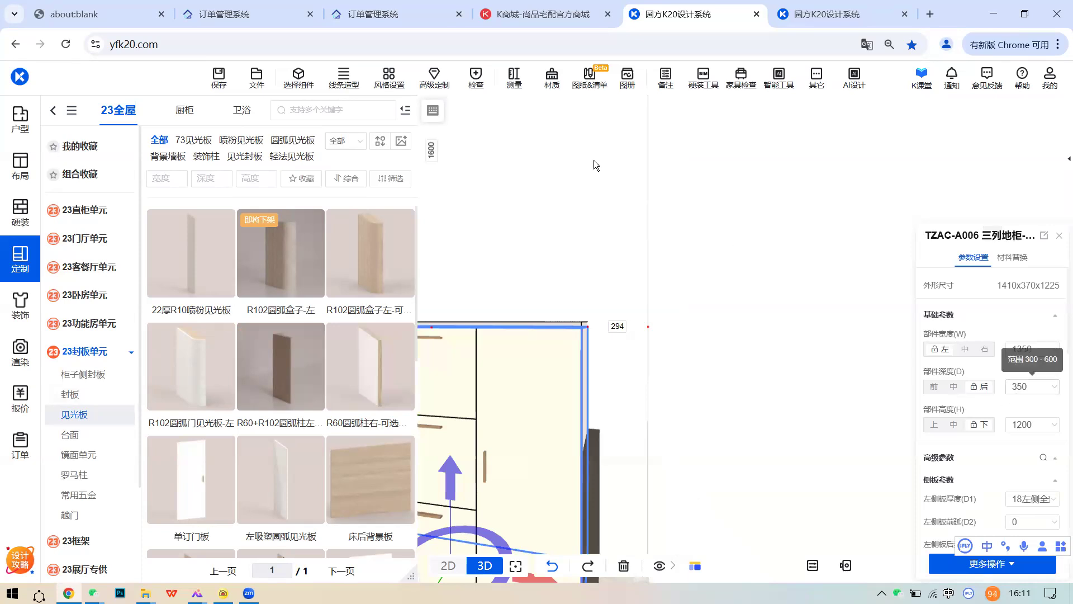
- Measure the cabinet's 370 depth with 测量 > 3D测量平行面
{"action": "left_click", "coordinate": [514, 78]}
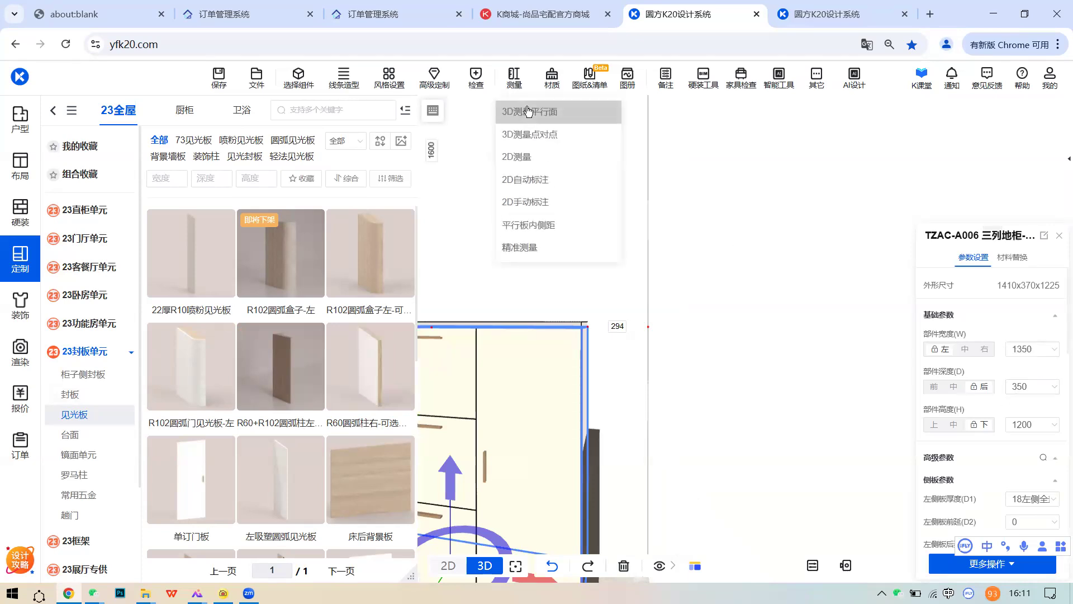
{"action": "left_click", "coordinate": [525, 134]}
{"action": "right_click", "coordinate": [585, 299]}
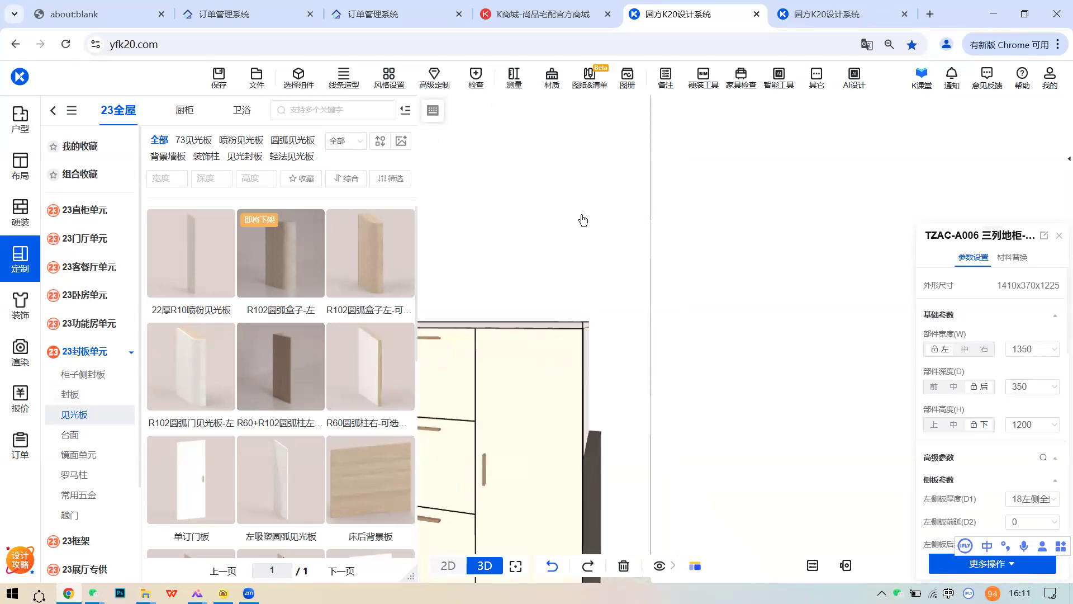
{"action": "left_click", "coordinate": [514, 78]}
{"action": "left_click", "coordinate": [525, 134]}
{"action": "left_click", "coordinate": [536, 356]}
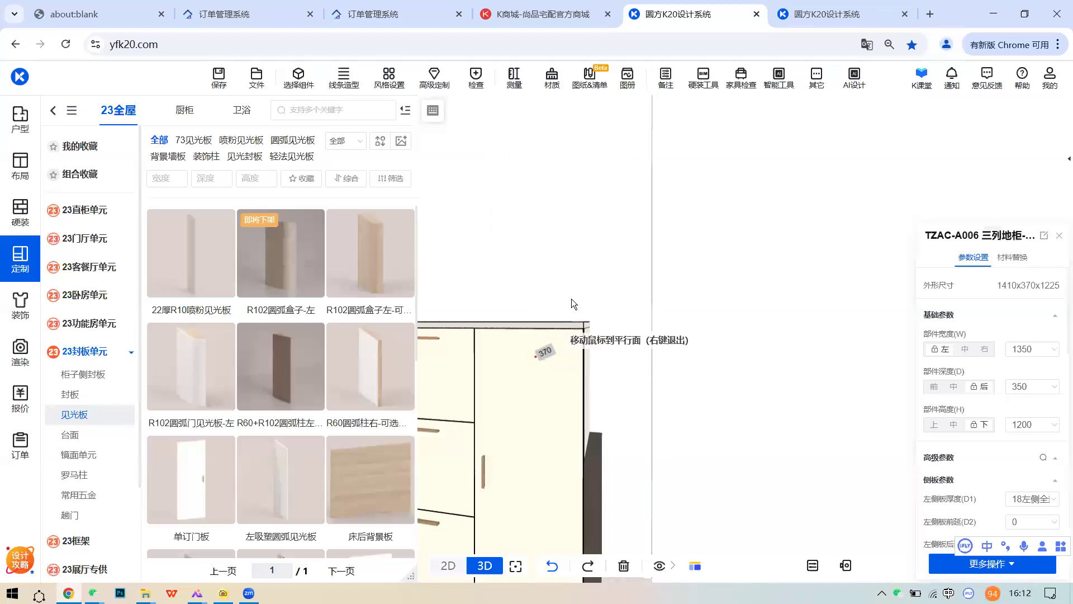
{"action": "right_click", "coordinate": [571, 298]}
- Give the right R60 column 370 depth and 1200 height, then dock it with 停靠
{"action": "left_click", "coordinate": [589, 470]}
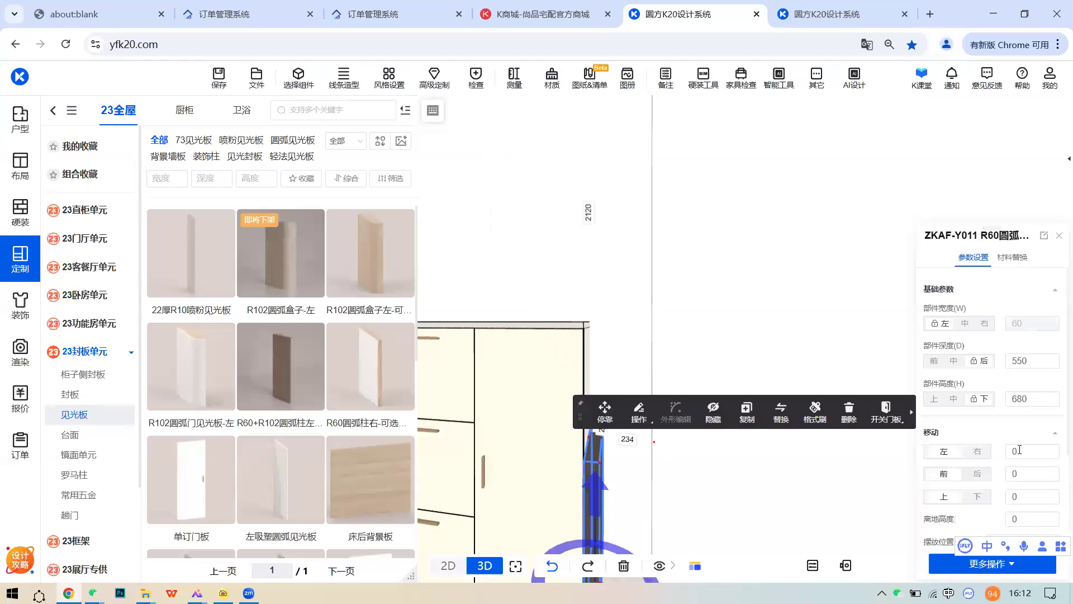
{"action": "left_click", "coordinate": [1027, 360]}
{"action": "key", "text": "Return"}
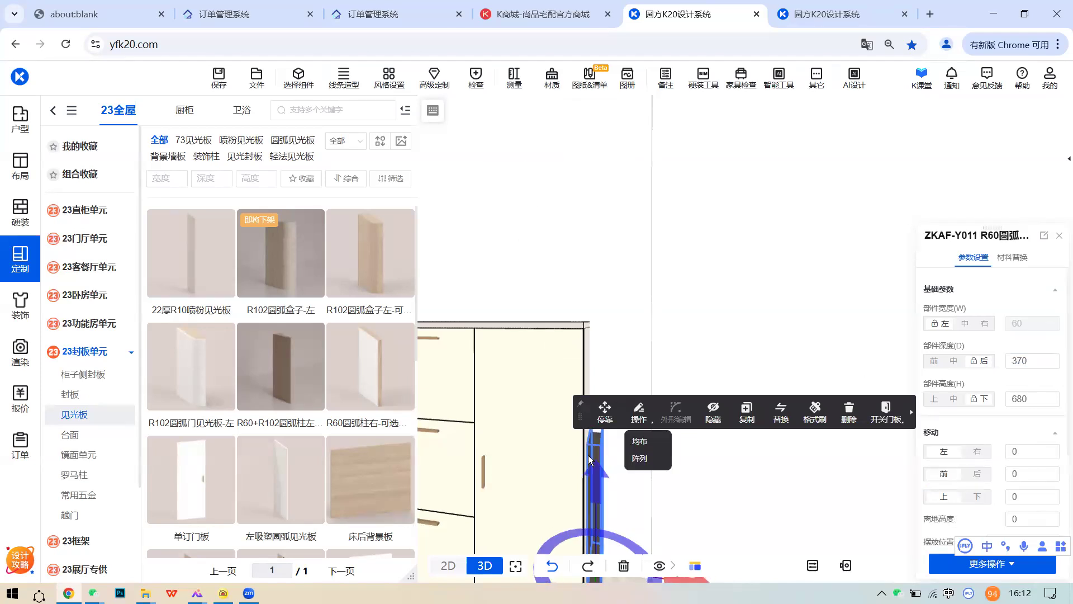
{"action": "left_click", "coordinate": [531, 371]}
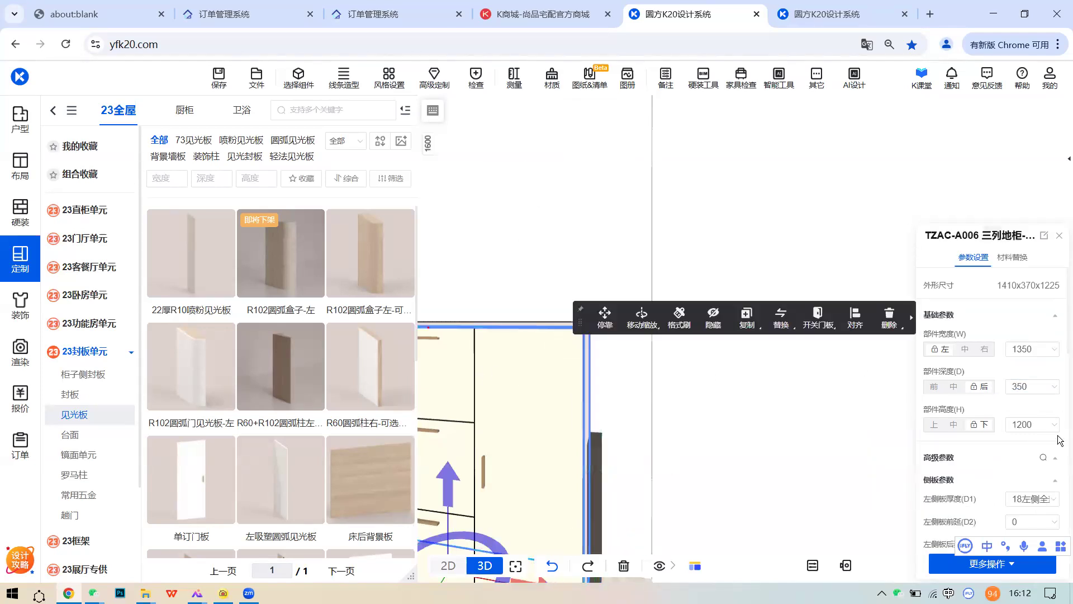
{"action": "left_click", "coordinate": [593, 465]}
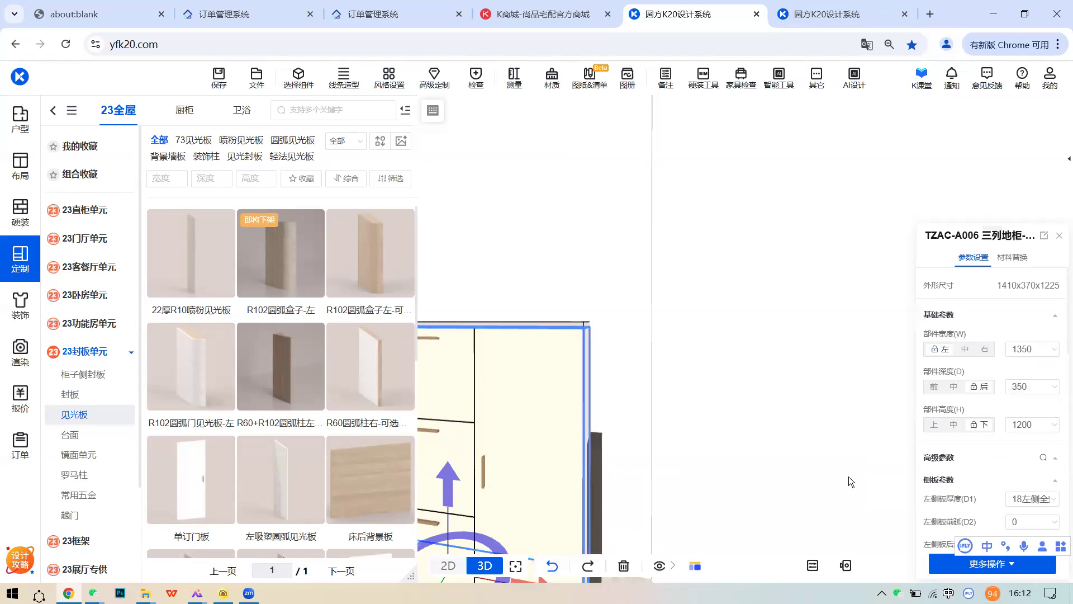
{"action": "left_click", "coordinate": [1034, 399]}
{"action": "type", "text": "1200"}
{"action": "key", "text": "Return"}
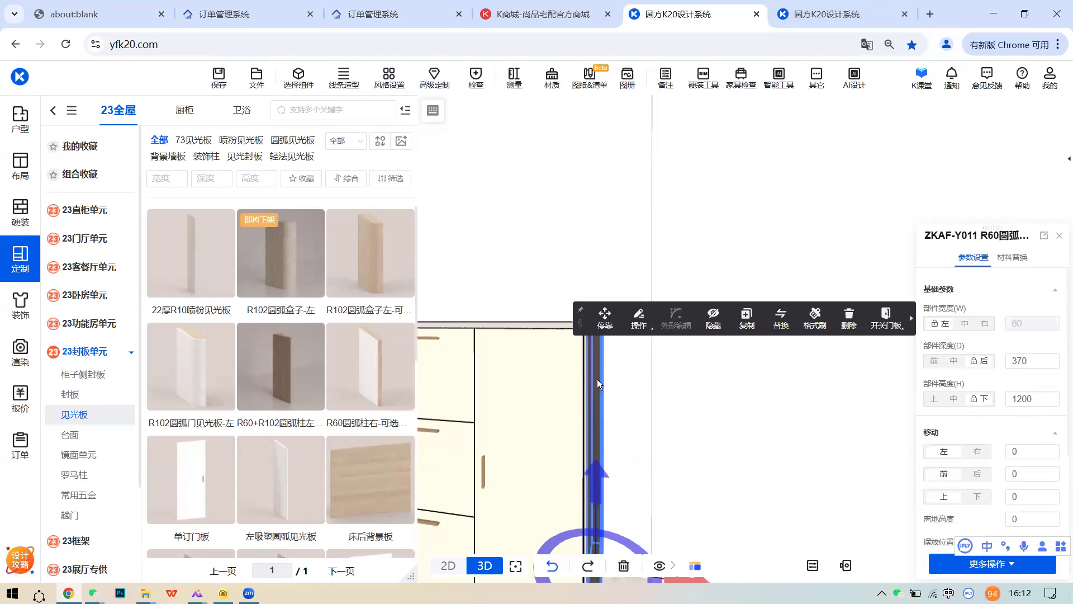
{"action": "left_click", "coordinate": [604, 317]}
{"action": "left_click_drag", "start_coordinate": [632, 403], "coordinate": [711, 394]}
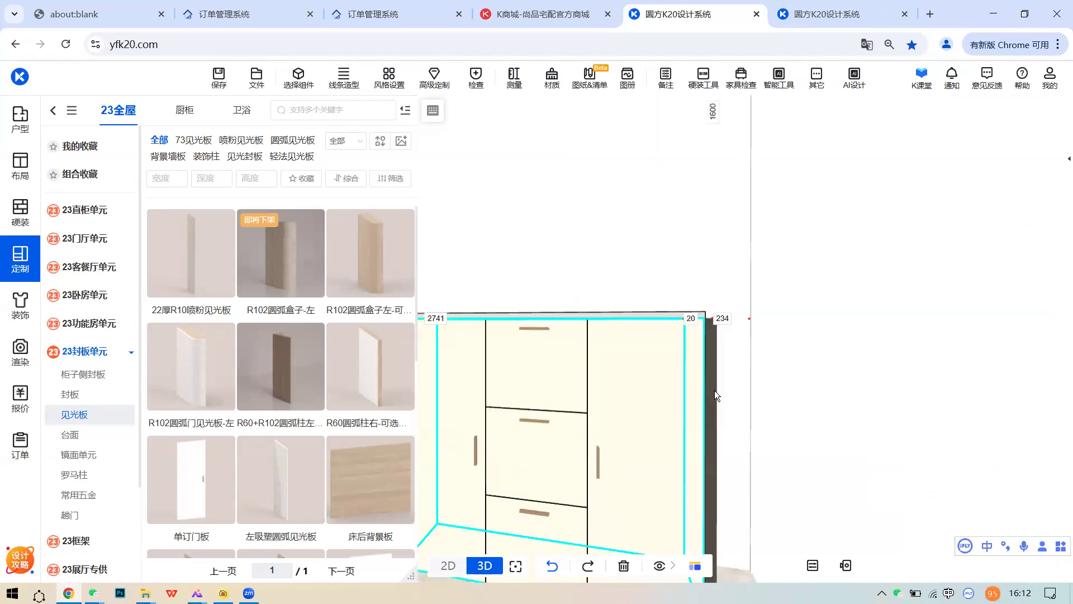
- Apply 珐琅白 to the right R60 arc column through 材料替换
{"action": "scroll", "coordinate": [711, 395], "scroll_direction": "down", "scroll_amount": 2}
{"action": "left_click", "coordinate": [678, 378]}
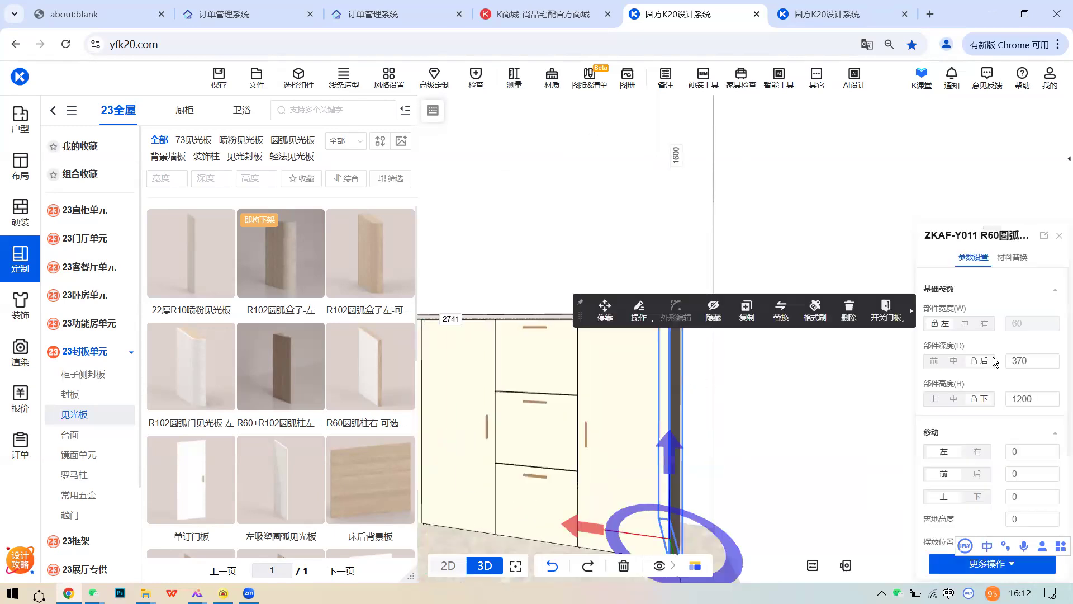
{"action": "left_click", "coordinate": [1014, 258]}
{"action": "left_click", "coordinate": [942, 344]}
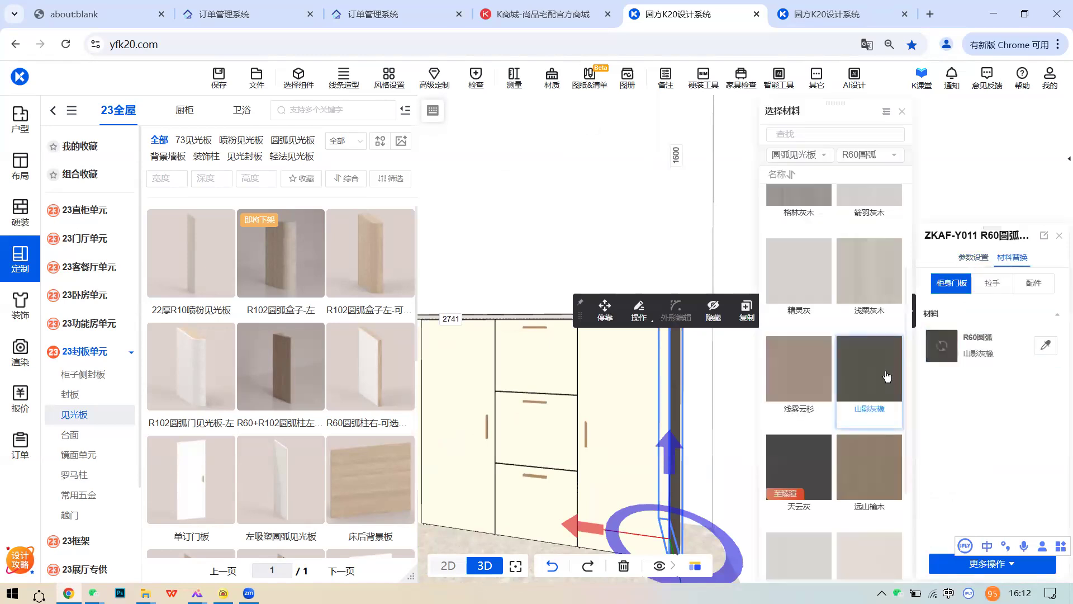
{"action": "left_click", "coordinate": [872, 230]}
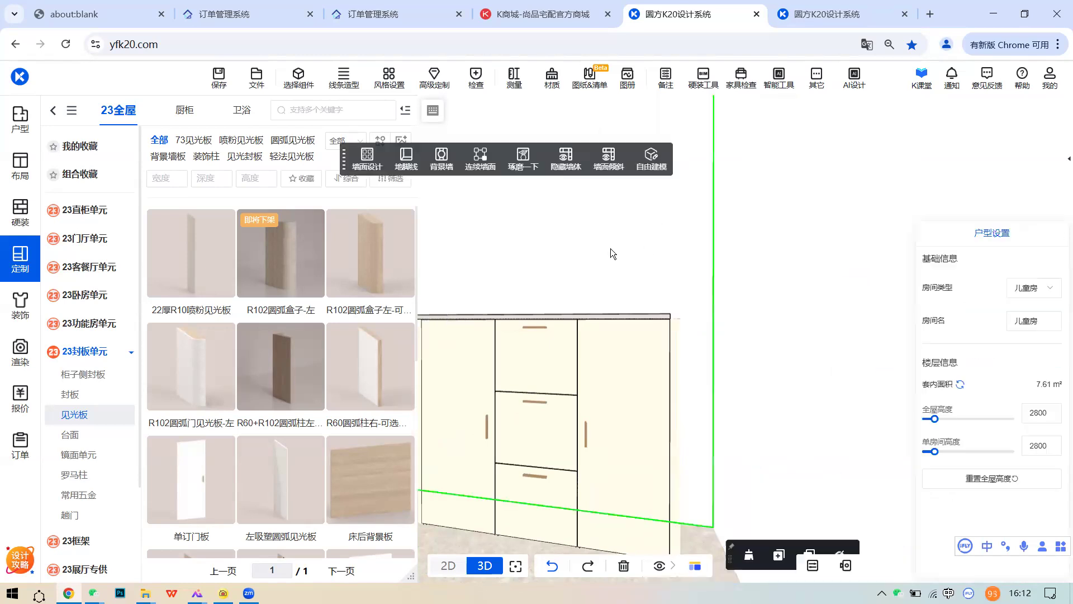
{"action": "scroll", "coordinate": [599, 453], "scroll_direction": "up", "scroll_amount": 5}
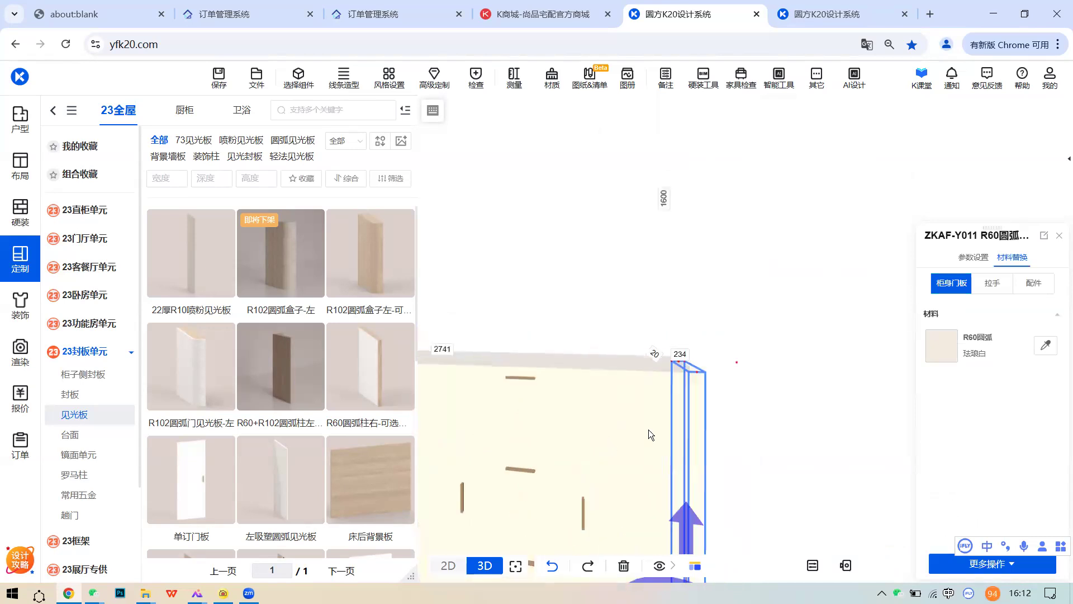
{"action": "left_click", "coordinate": [586, 404]}
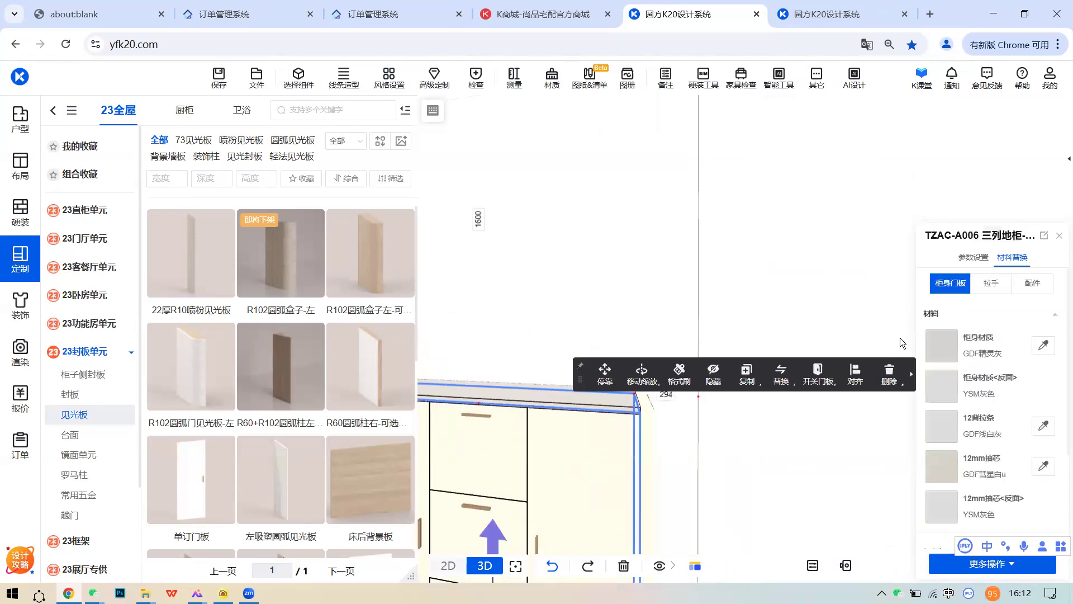
- Extend the countertop 60 on the right via 台面右延 D25, making it 1470 long
{"action": "left_click", "coordinate": [979, 259]}
{"action": "scroll", "coordinate": [1006, 395], "scroll_direction": "down", "scroll_amount": 2}
{"action": "scroll", "coordinate": [1006, 401], "scroll_direction": "down", "scroll_amount": 3}
{"action": "left_click", "coordinate": [1033, 465]}
{"action": "type", "text": "60"}
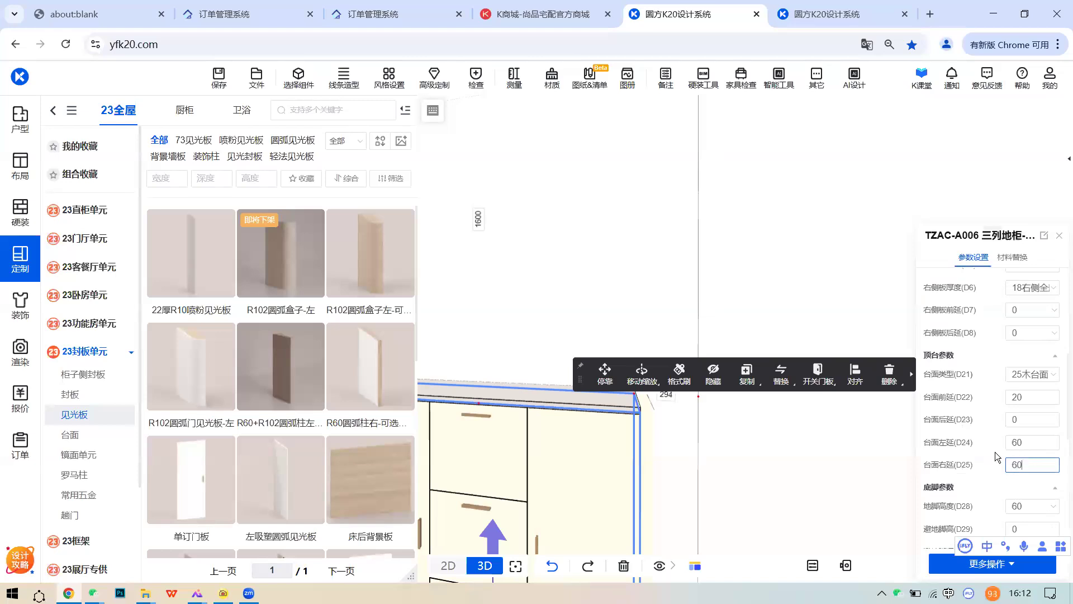
{"action": "left_click", "coordinate": [650, 443]}
{"action": "right_click_drag", "start_coordinate": [651, 443], "coordinate": [648, 289]}
{"action": "left_click", "coordinate": [663, 354]}
{"action": "scroll", "coordinate": [661, 349], "scroll_direction": "up", "scroll_amount": 4}
{"action": "right_click_drag", "start_coordinate": [657, 343], "coordinate": [609, 346]}
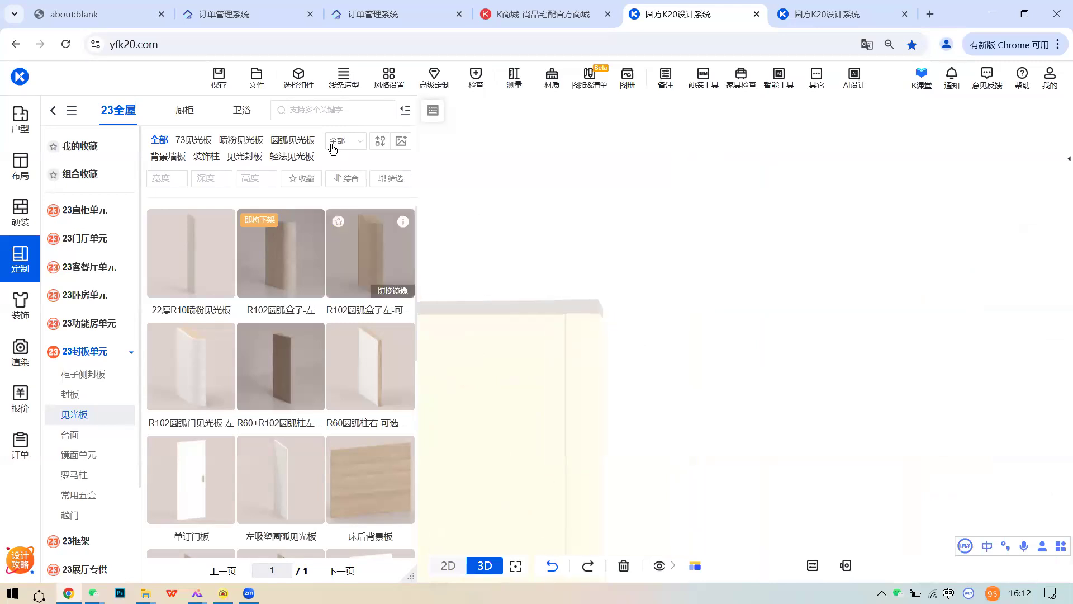
- Set the 木台面 countertop's 右前倒圆(D2) to 50 using component selection
{"action": "left_click", "coordinate": [310, 89]}
{"action": "right_click_drag", "start_coordinate": [606, 370], "coordinate": [606, 450]}
{"action": "left_click", "coordinate": [605, 450]}
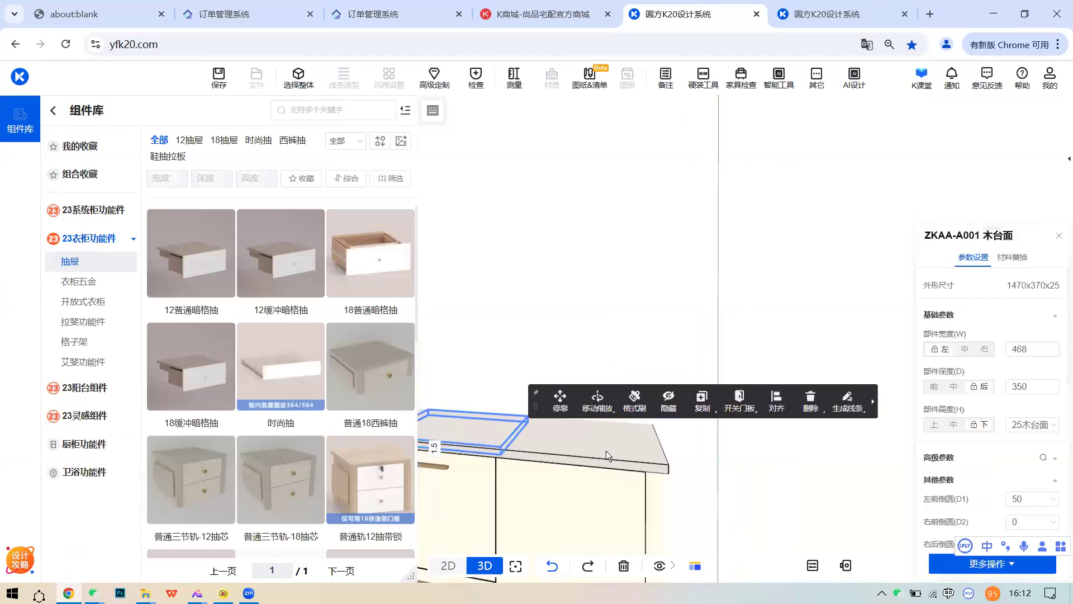
{"action": "scroll", "coordinate": [1028, 459], "scroll_direction": "down", "scroll_amount": 2}
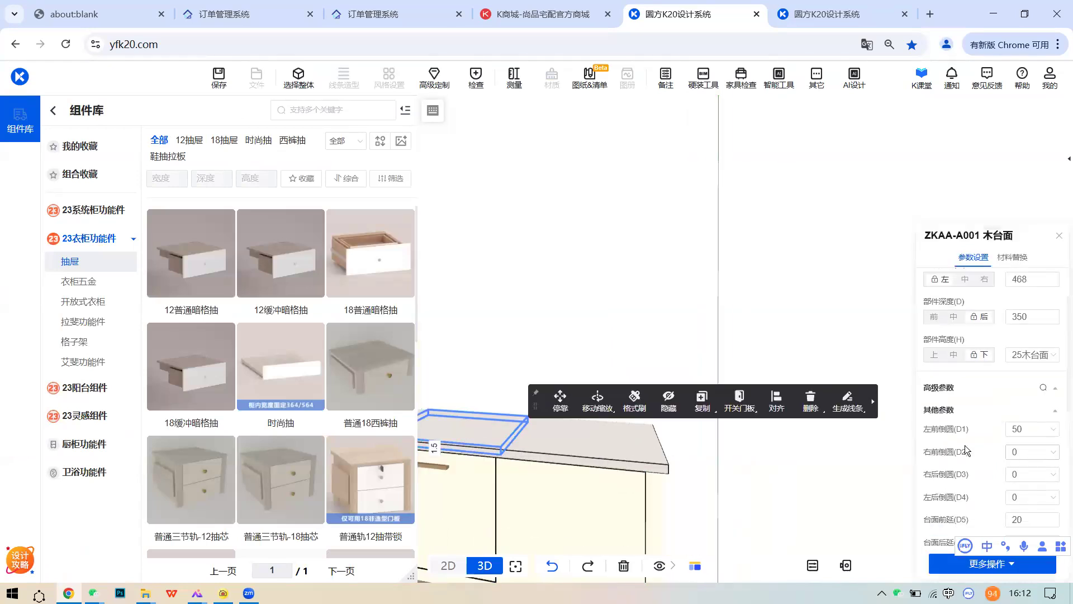
{"action": "left_click", "coordinate": [1042, 451]}
{"action": "left_click", "coordinate": [673, 319]}
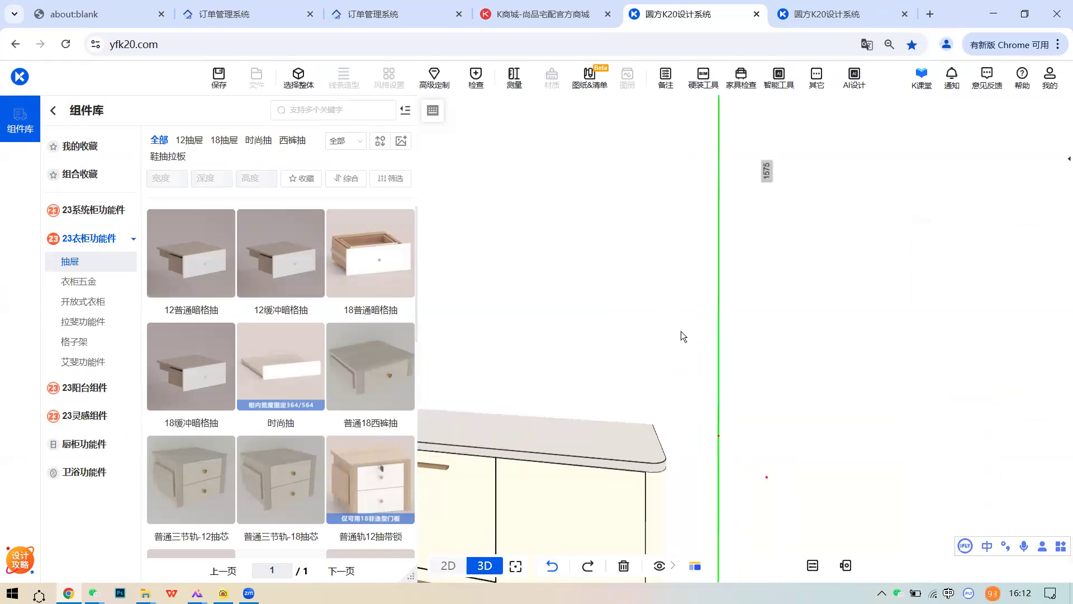
{"action": "scroll", "coordinate": [675, 326], "scroll_direction": "down", "scroll_amount": 3}
{"action": "scroll", "coordinate": [681, 333], "scroll_direction": "up", "scroll_amount": 3}
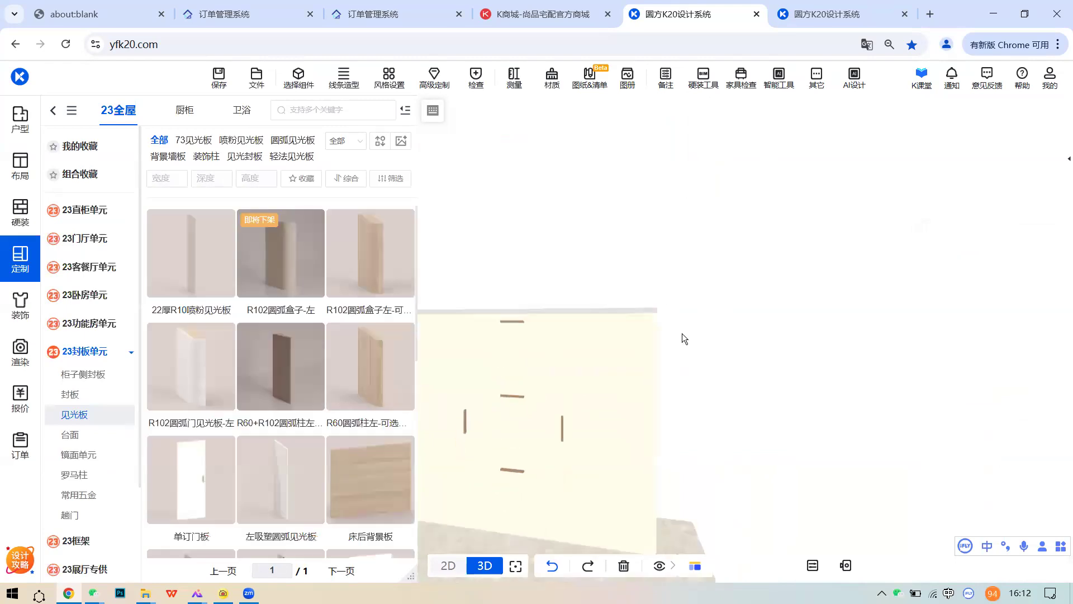
- Reframe the cabinet view and select the left R60 column, showing 60×370×1200
{"action": "left_click_drag", "start_coordinate": [693, 352], "coordinate": [765, 352]}
{"action": "scroll", "coordinate": [764, 352], "scroll_direction": "up", "scroll_amount": 2}
{"action": "left_click_drag", "start_coordinate": [799, 295], "coordinate": [710, 267]}
{"action": "left_click_drag", "start_coordinate": [630, 279], "coordinate": [652, 346]}
{"action": "scroll", "coordinate": [651, 346], "scroll_direction": "down", "scroll_amount": 2}
{"action": "left_click", "coordinate": [405, 110]}
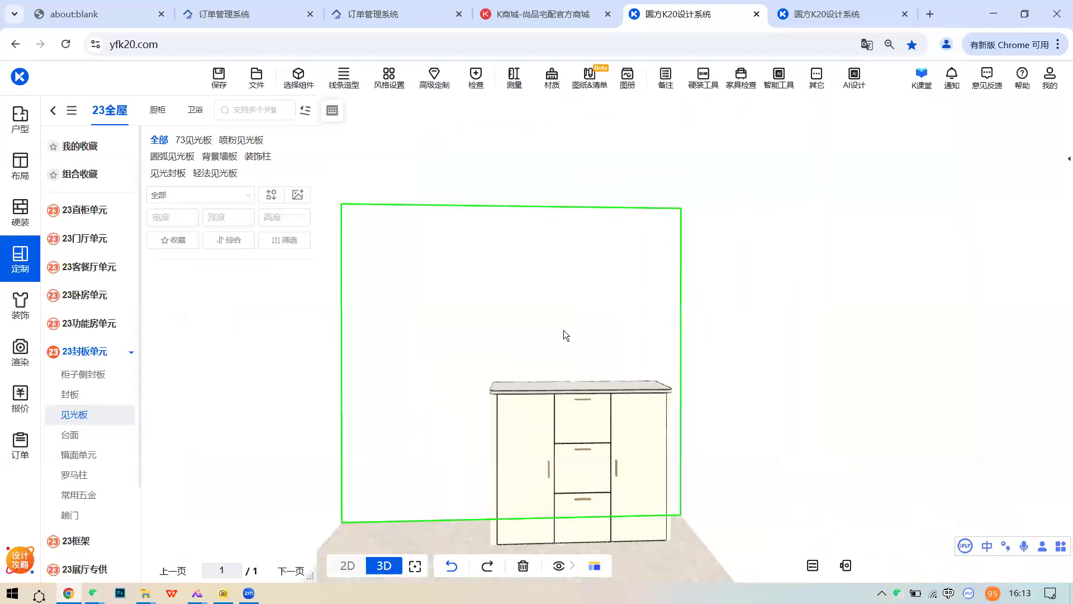
{"action": "middle_click_drag", "start_coordinate": [572, 427], "coordinate": [625, 305]}
{"action": "middle_click_drag", "start_coordinate": [608, 392], "coordinate": [647, 396]}
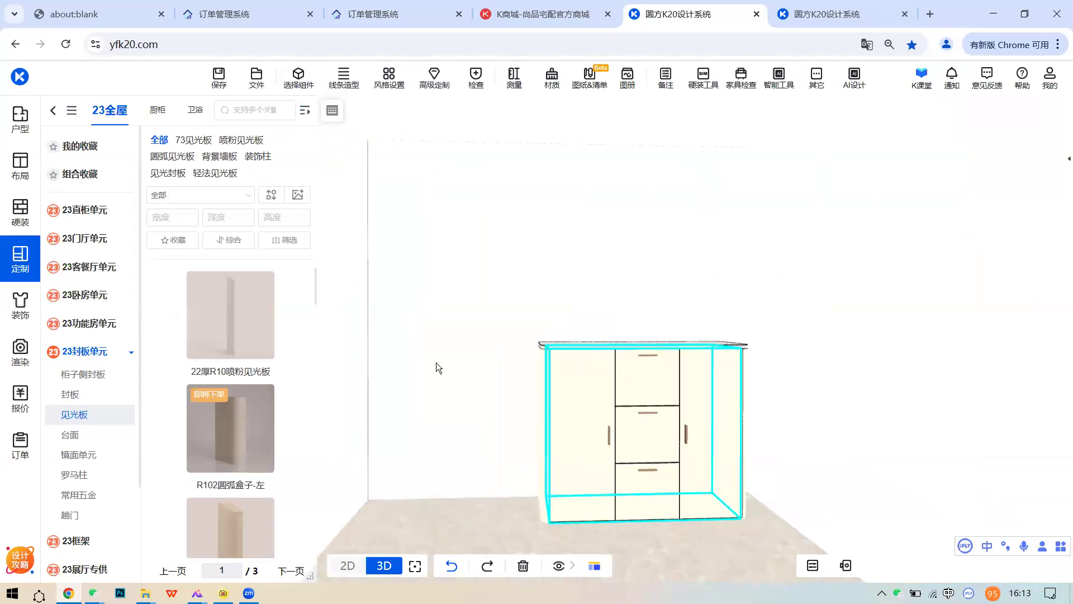
{"action": "left_click", "coordinate": [305, 109]}
{"action": "mouse_move", "coordinate": [410, 338]}
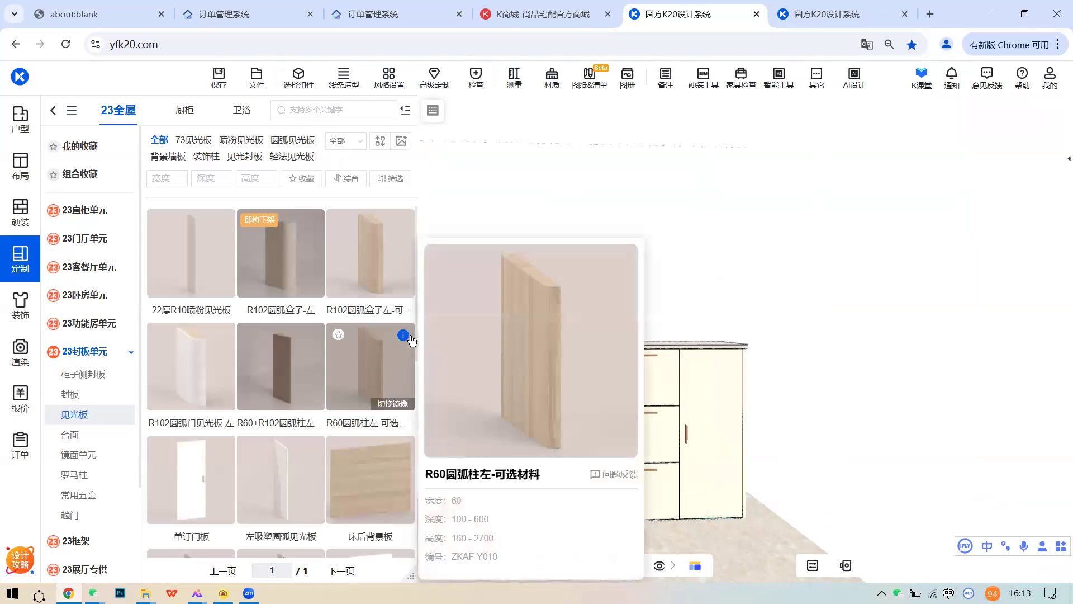
{"action": "scroll", "coordinate": [703, 325], "scroll_direction": "up", "scroll_amount": 3}
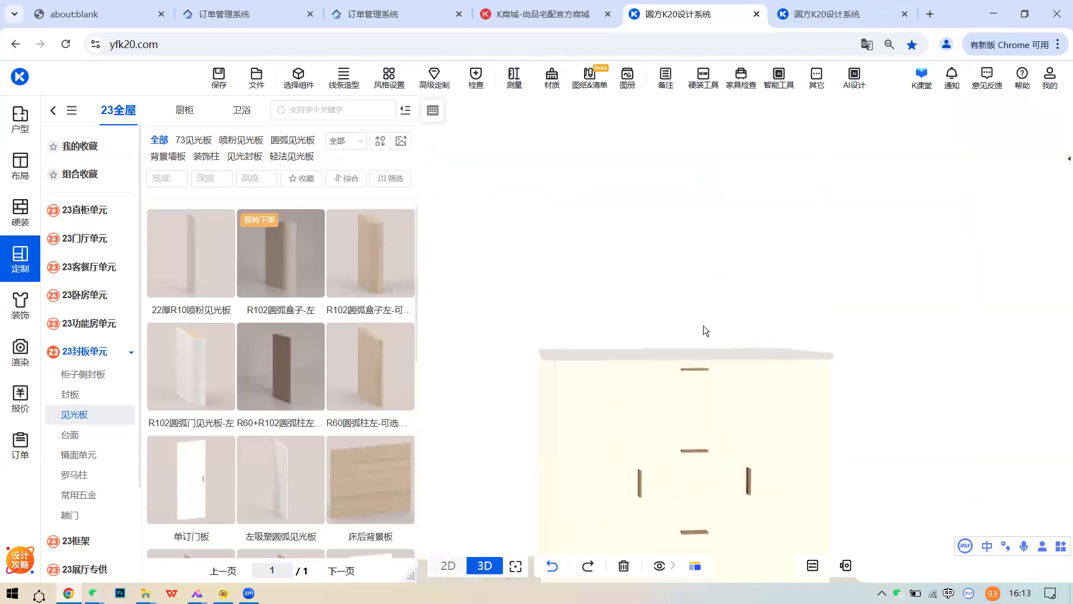
{"action": "left_click", "coordinate": [570, 401]}
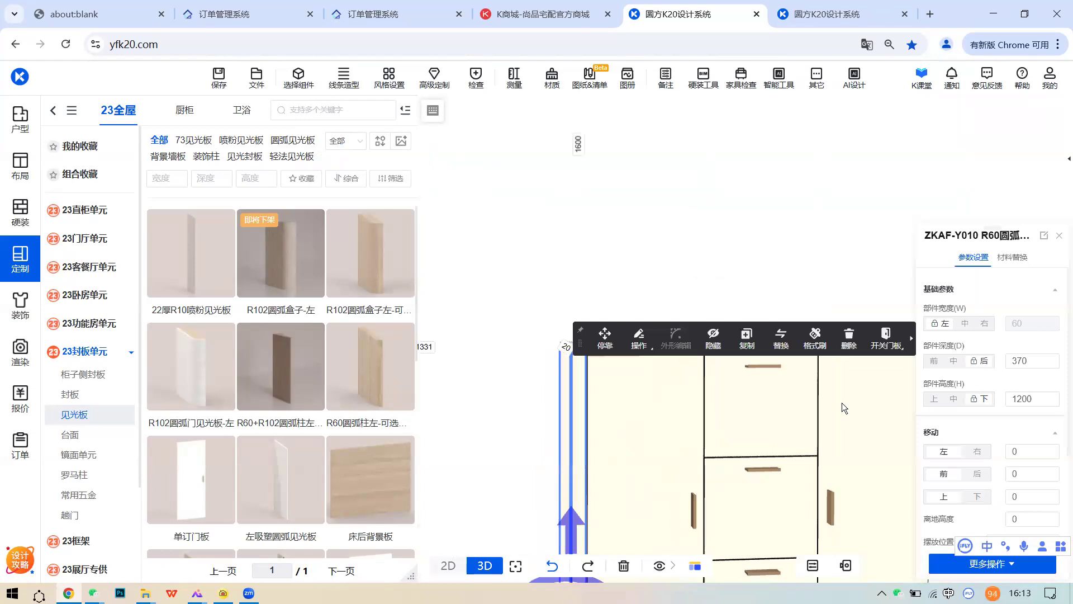
- Browse the R60 arc column's 材料替换 swatches, then clear the selection
{"action": "left_click", "coordinate": [1012, 257]}
{"action": "left_click", "coordinate": [959, 343]}
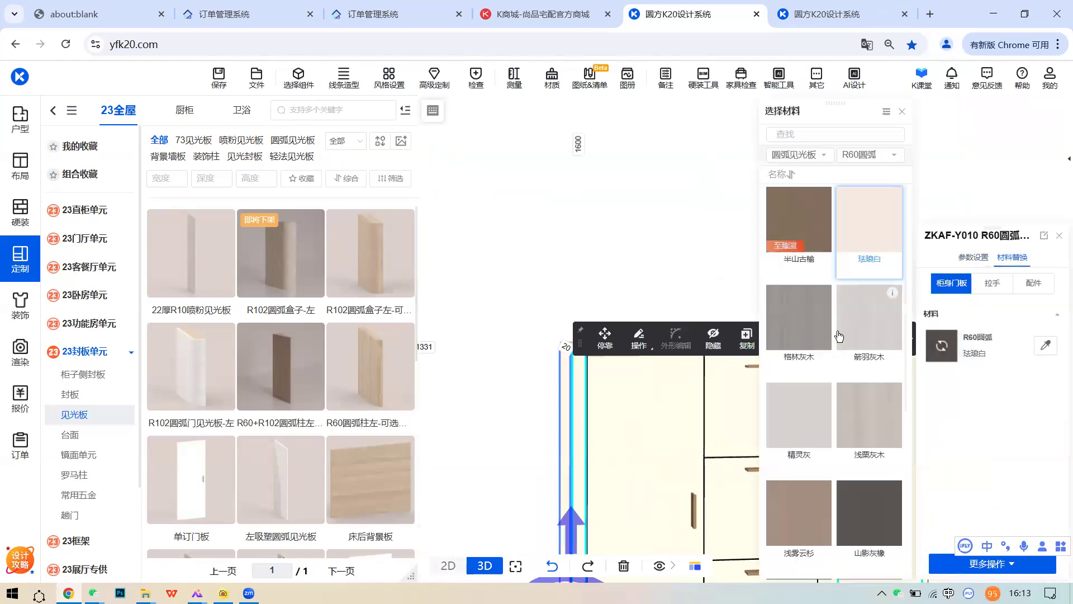
{"action": "scroll", "coordinate": [838, 347], "scroll_direction": "up", "scroll_amount": 5}
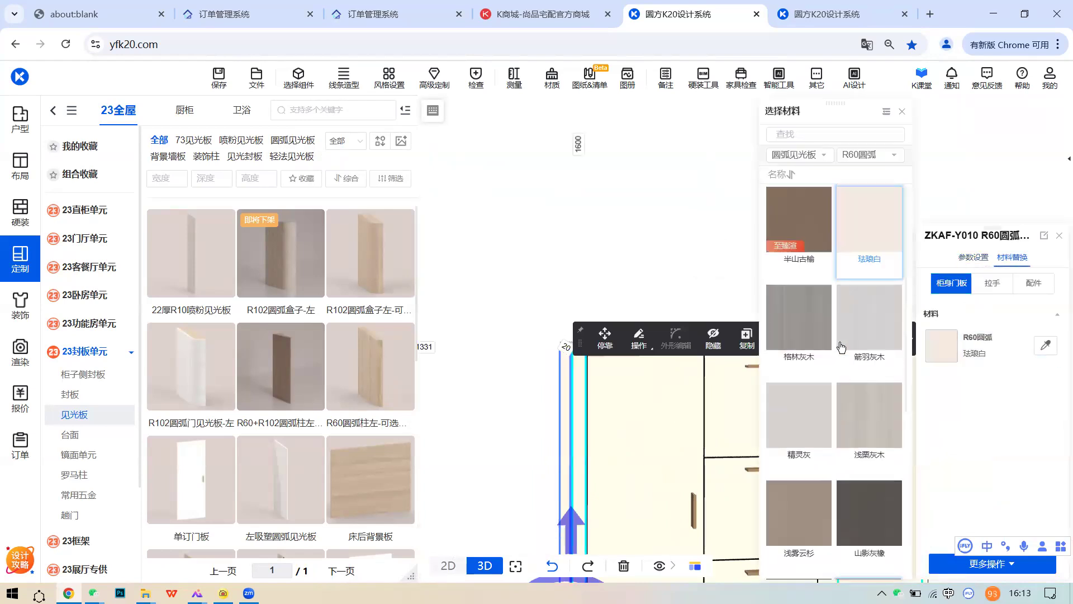
{"action": "scroll", "coordinate": [823, 386], "scroll_direction": "down", "scroll_amount": 1}
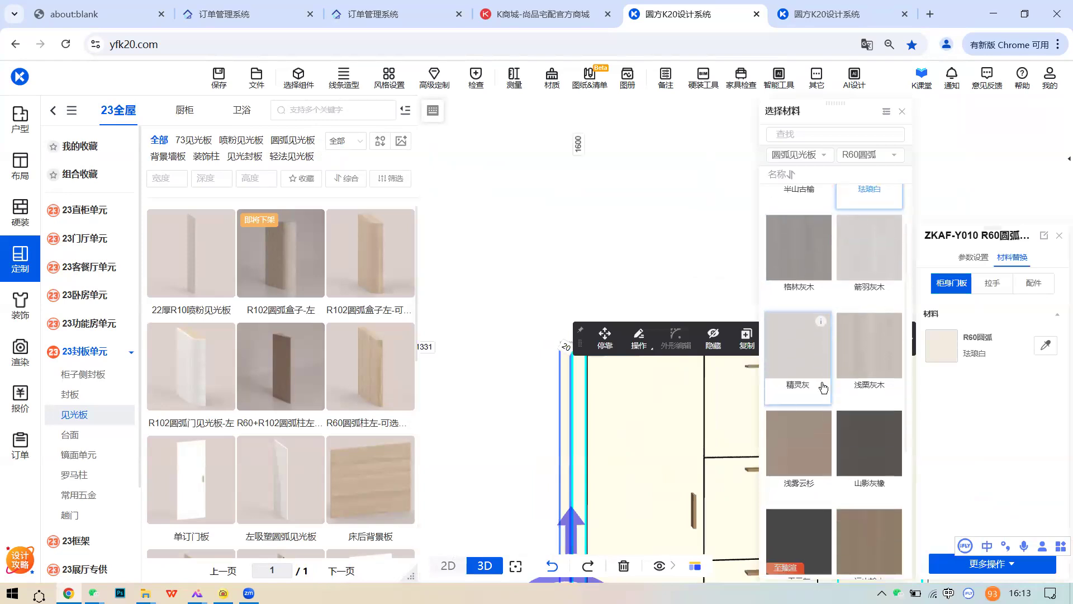
{"action": "scroll", "coordinate": [824, 387], "scroll_direction": "down", "scroll_amount": 2}
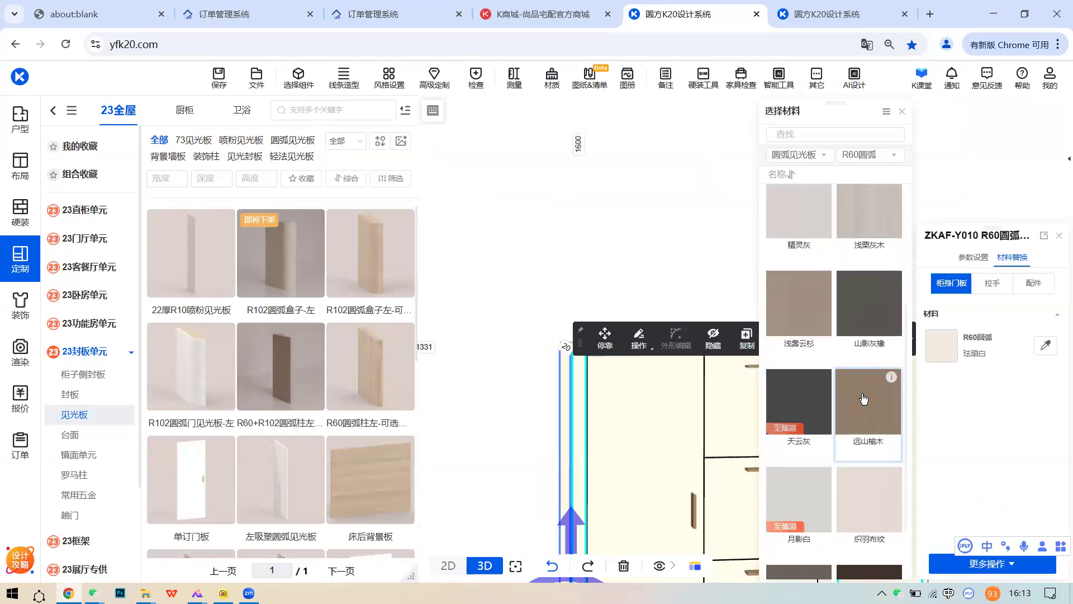
{"action": "scroll", "coordinate": [857, 407], "scroll_direction": "down", "scroll_amount": 1}
{"action": "scroll", "coordinate": [858, 408], "scroll_direction": "down", "scroll_amount": 1}
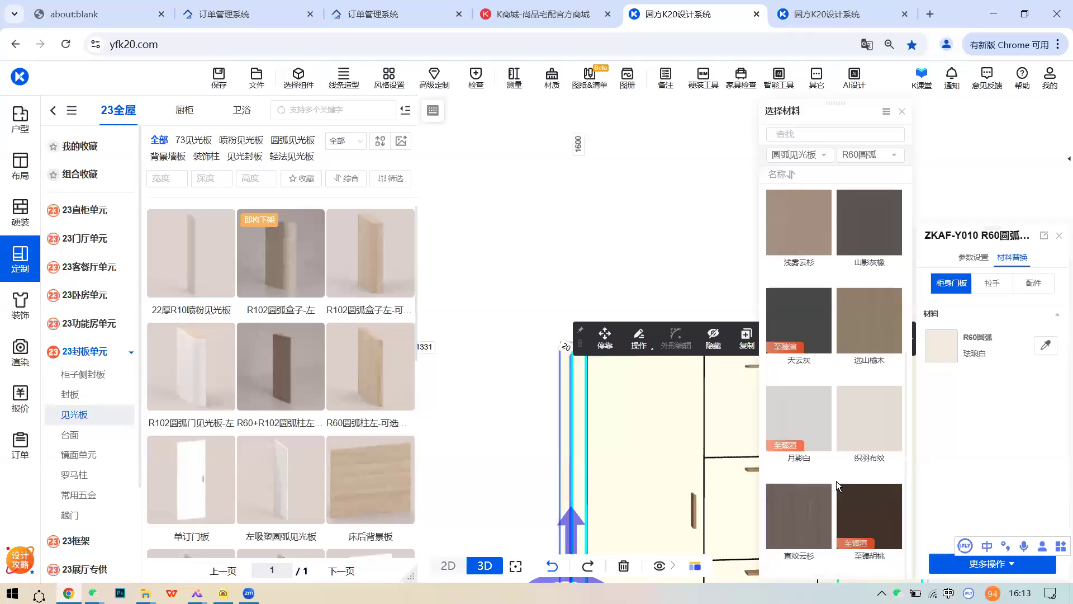
{"action": "scroll", "coordinate": [862, 466], "scroll_direction": "up", "scroll_amount": 5}
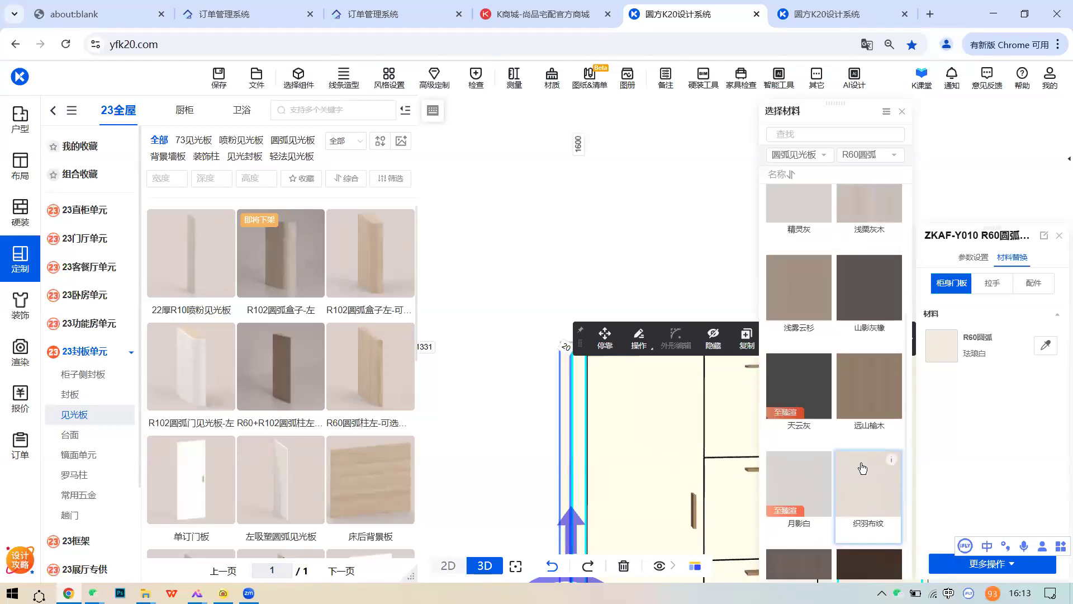
{"action": "left_click", "coordinate": [650, 281]}
- Compare the material choices of the left and right R60 arc columns
{"action": "left_click_drag", "start_coordinate": [690, 324], "coordinate": [524, 416]}
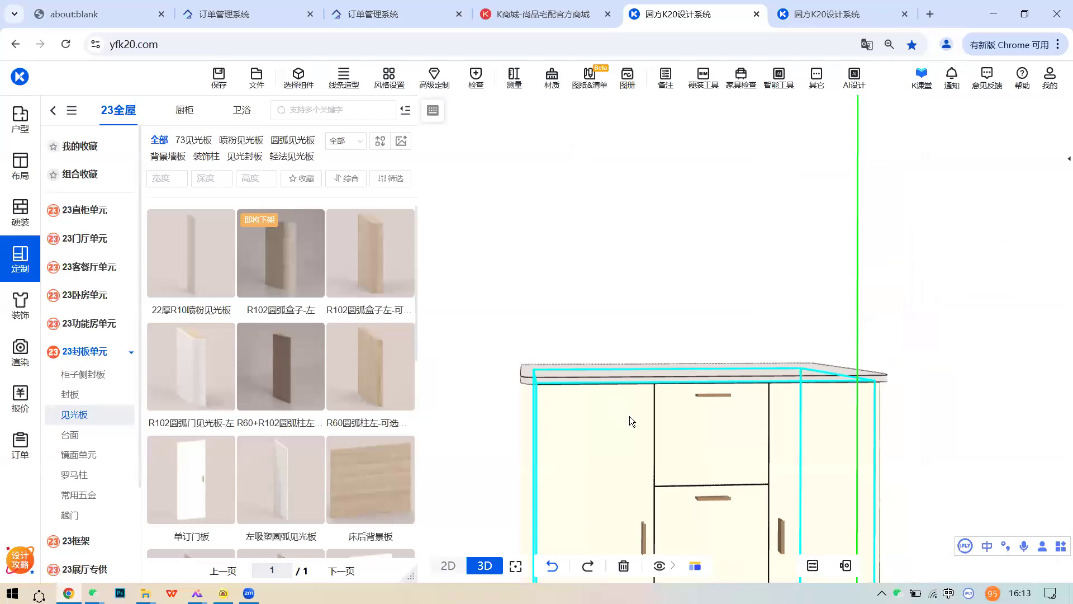
{"action": "scroll", "coordinate": [631, 415], "scroll_direction": "down", "scroll_amount": 3}
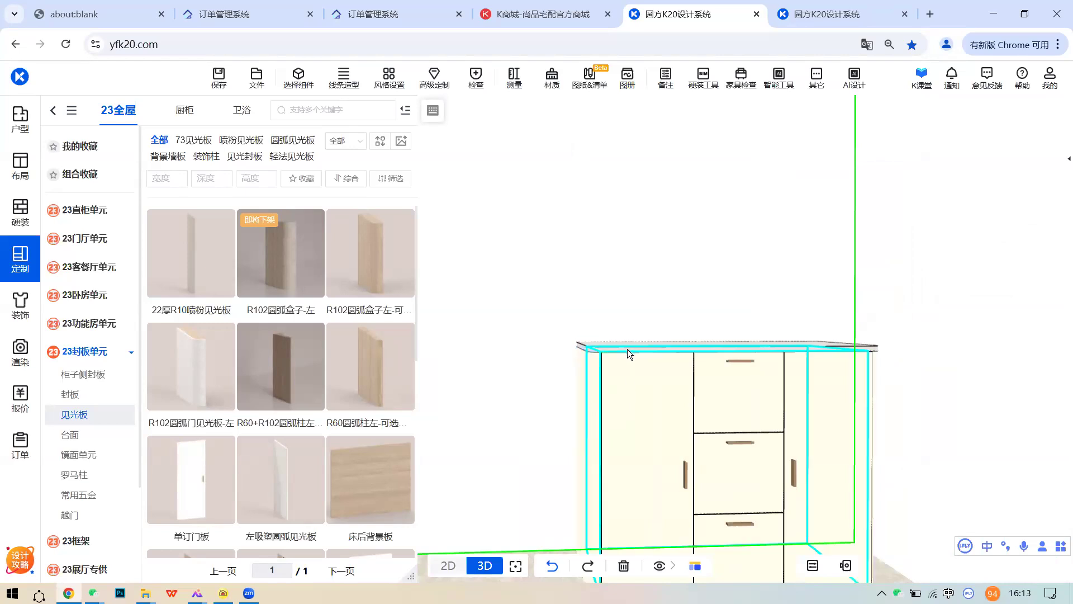
{"action": "left_click", "coordinate": [643, 397]}
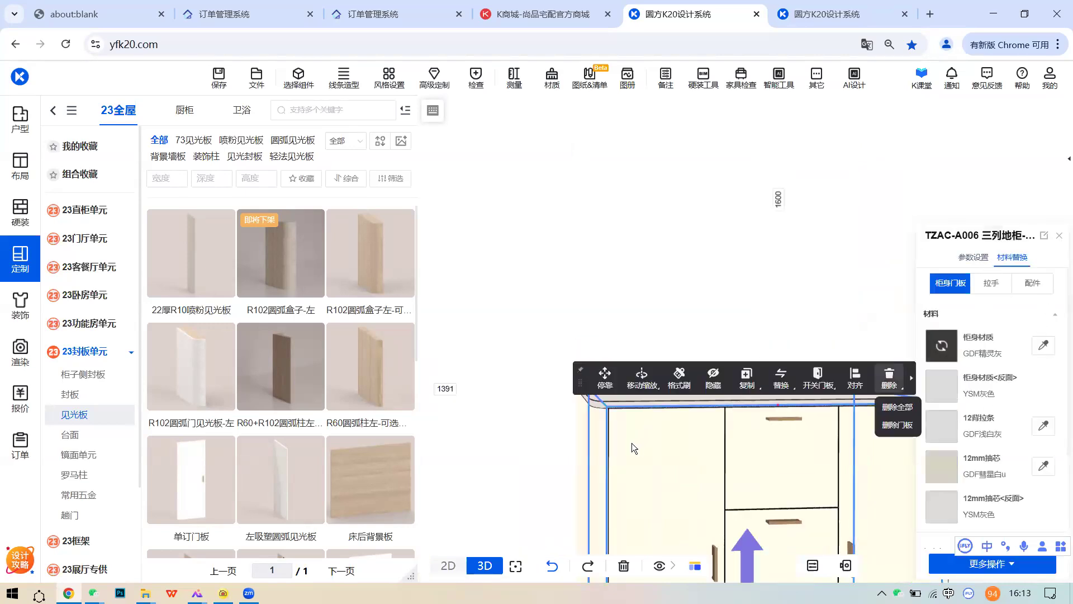
{"action": "left_click", "coordinate": [595, 449]}
{"action": "left_click", "coordinate": [949, 347]}
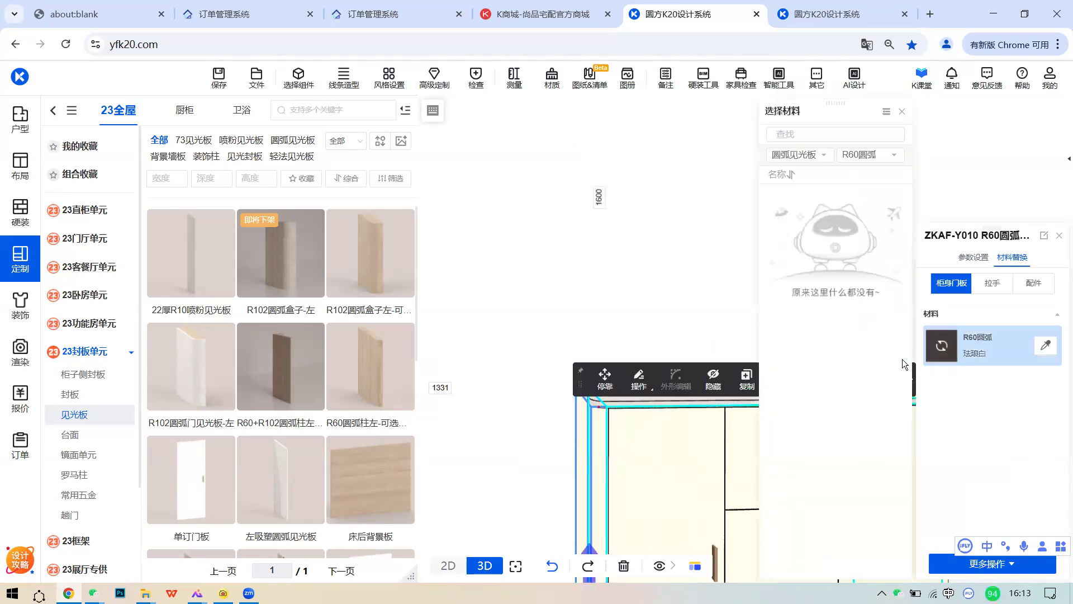
{"action": "middle_click_drag", "start_coordinate": [688, 346], "coordinate": [539, 306]}
{"action": "left_click", "coordinate": [683, 361]}
{"action": "left_click", "coordinate": [933, 357]}
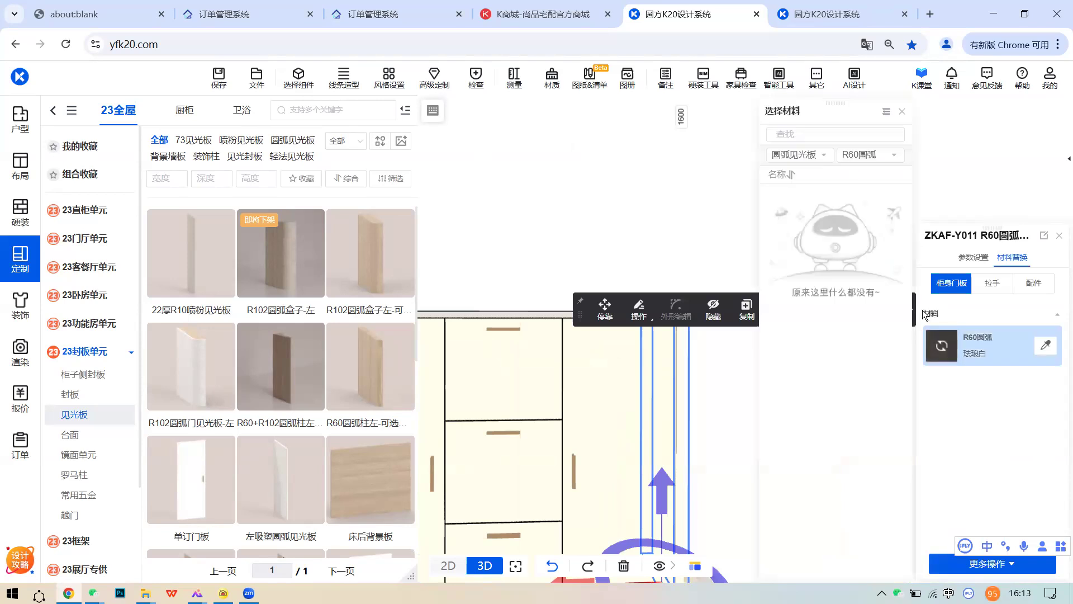
{"action": "scroll", "coordinate": [652, 275], "scroll_direction": "down", "scroll_amount": 3}
{"action": "middle_click_drag", "start_coordinate": [651, 275], "coordinate": [760, 308]}
{"action": "left_click", "coordinate": [762, 306]}
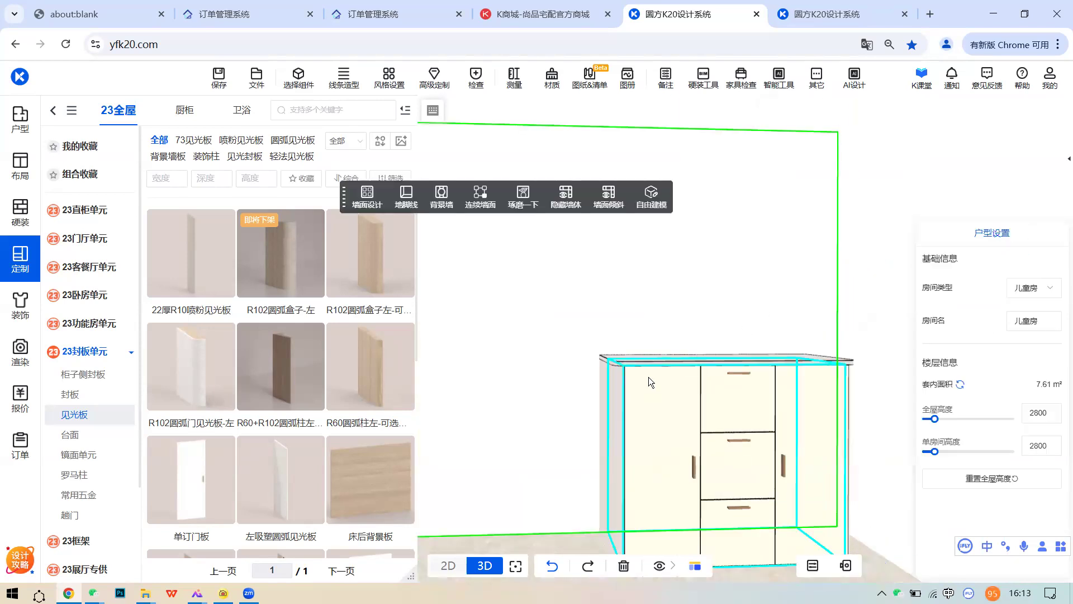
- Switch the left R60 arc column to 精灵灰, then deselect it
{"action": "left_click", "coordinate": [609, 402]}
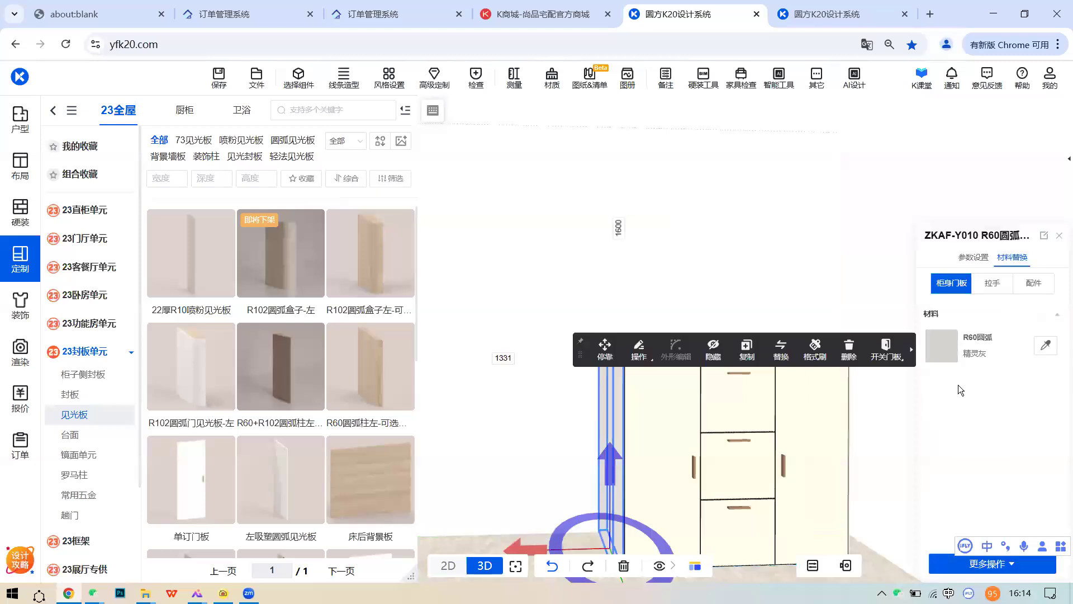
{"action": "left_click", "coordinate": [934, 345]}
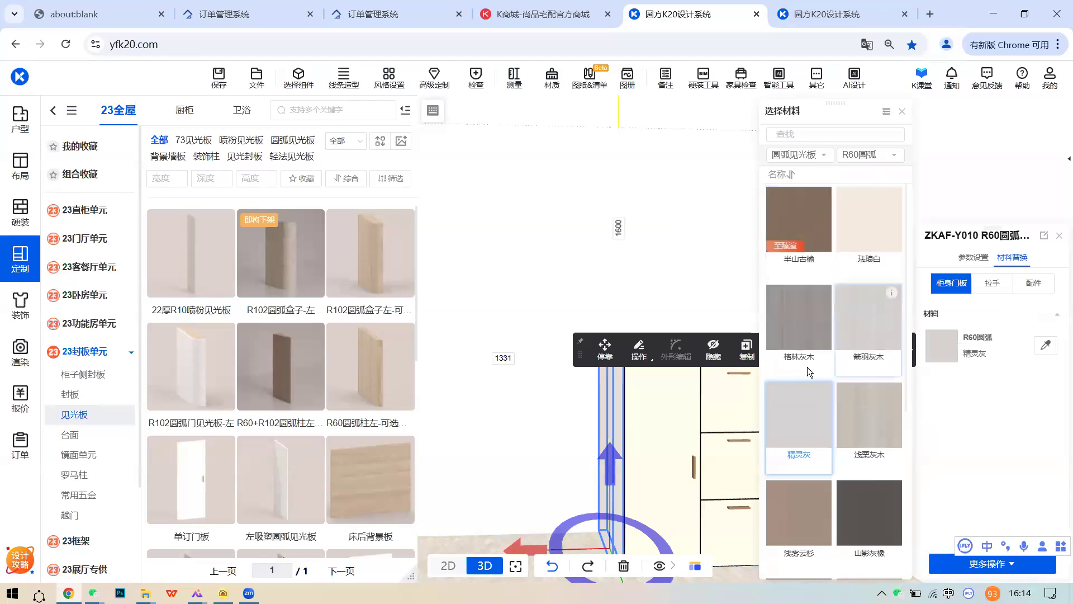
{"action": "scroll", "coordinate": [853, 475], "scroll_direction": "down", "scroll_amount": 2}
{"action": "scroll", "coordinate": [852, 488], "scroll_direction": "down", "scroll_amount": 3}
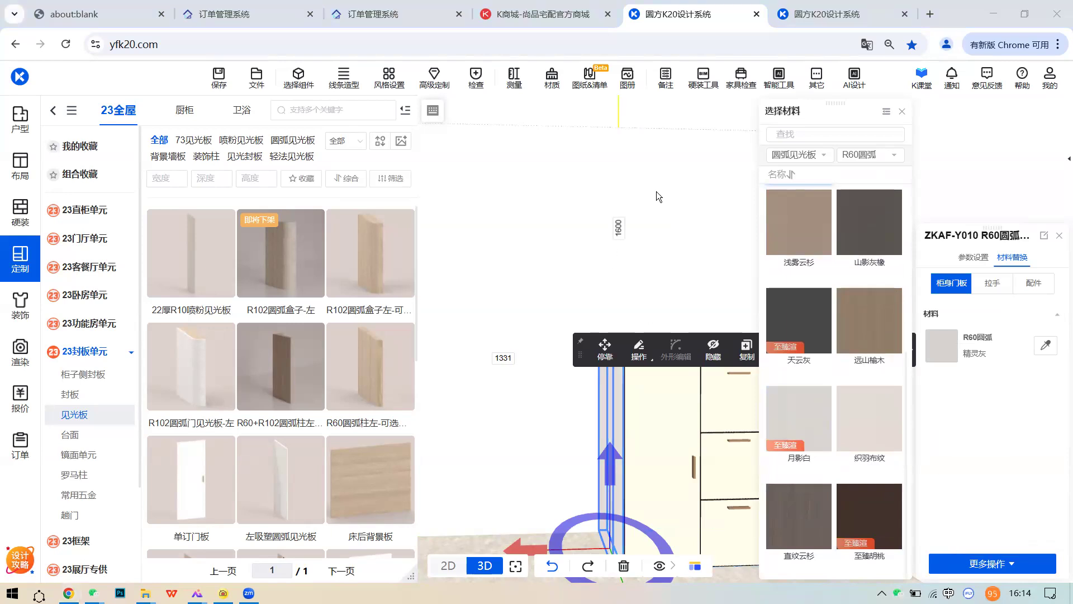
{"action": "left_click", "coordinate": [675, 272]}
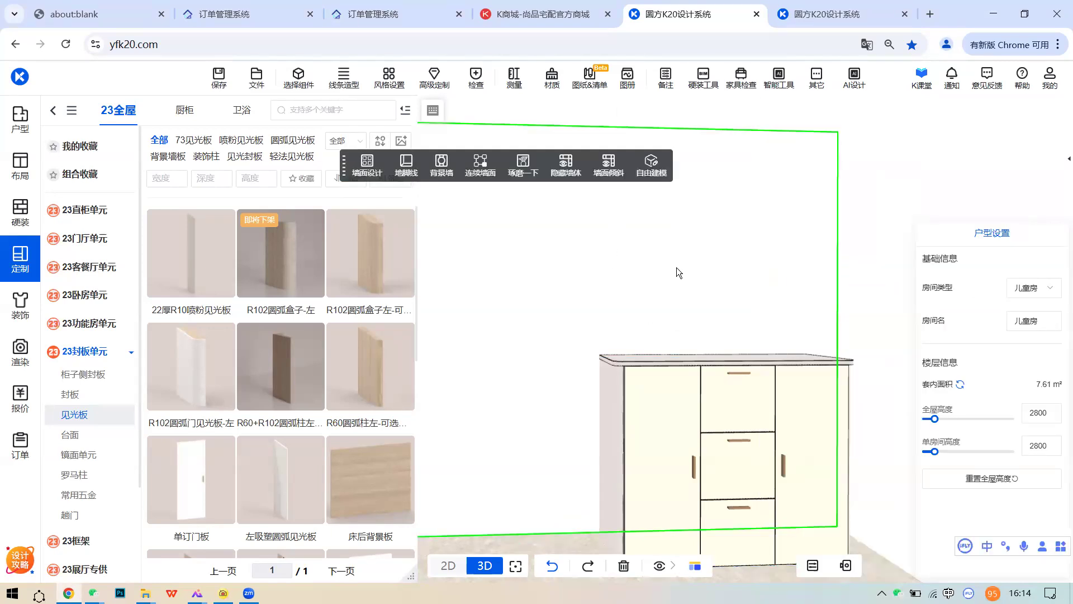
{"action": "scroll", "coordinate": [660, 357], "scroll_direction": "up", "scroll_amount": 4}
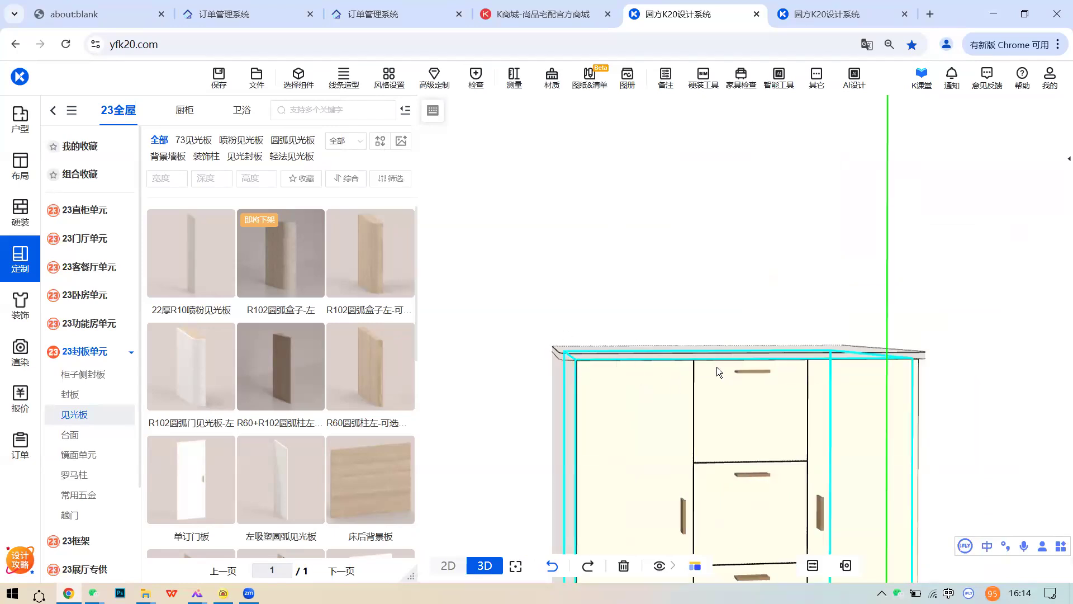
- Place the R102圆弧门见光板-左 panel from the 见光板 library at the cabinet's left end
{"action": "scroll", "coordinate": [707, 386], "scroll_direction": "down", "scroll_amount": 4}
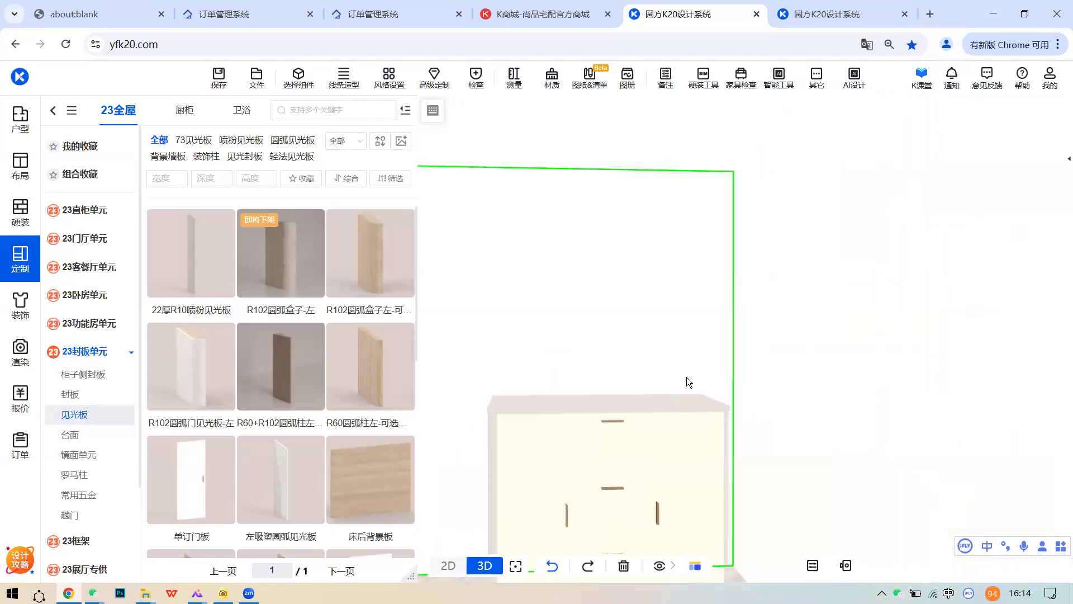
{"action": "middle_click_drag", "start_coordinate": [687, 377], "coordinate": [720, 364]}
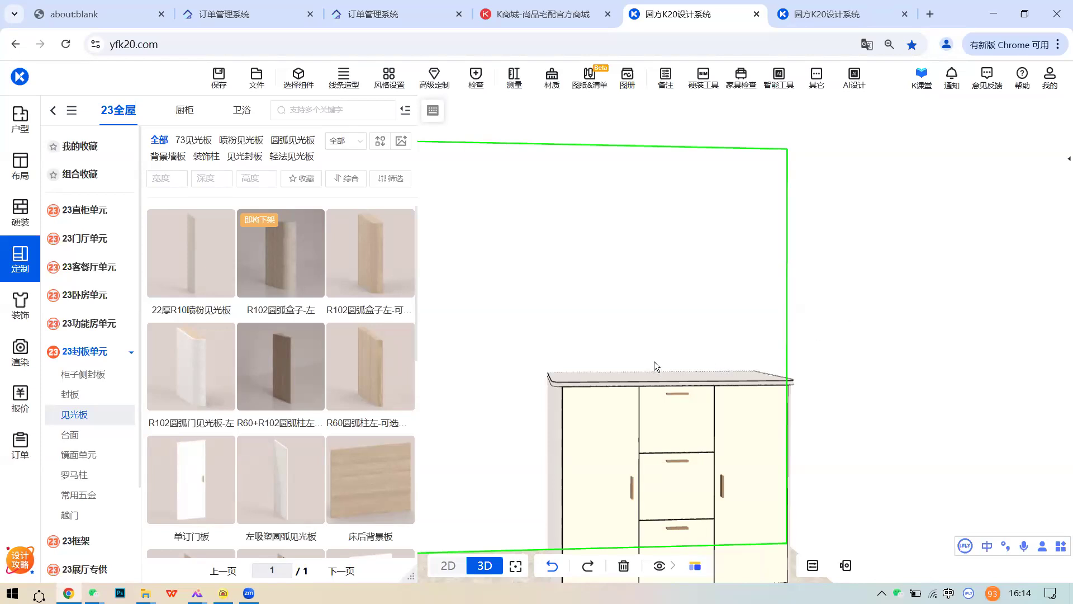
{"action": "scroll", "coordinate": [578, 335], "scroll_direction": "up", "scroll_amount": 3}
{"action": "scroll", "coordinate": [592, 354], "scroll_direction": "up", "scroll_amount": 4}
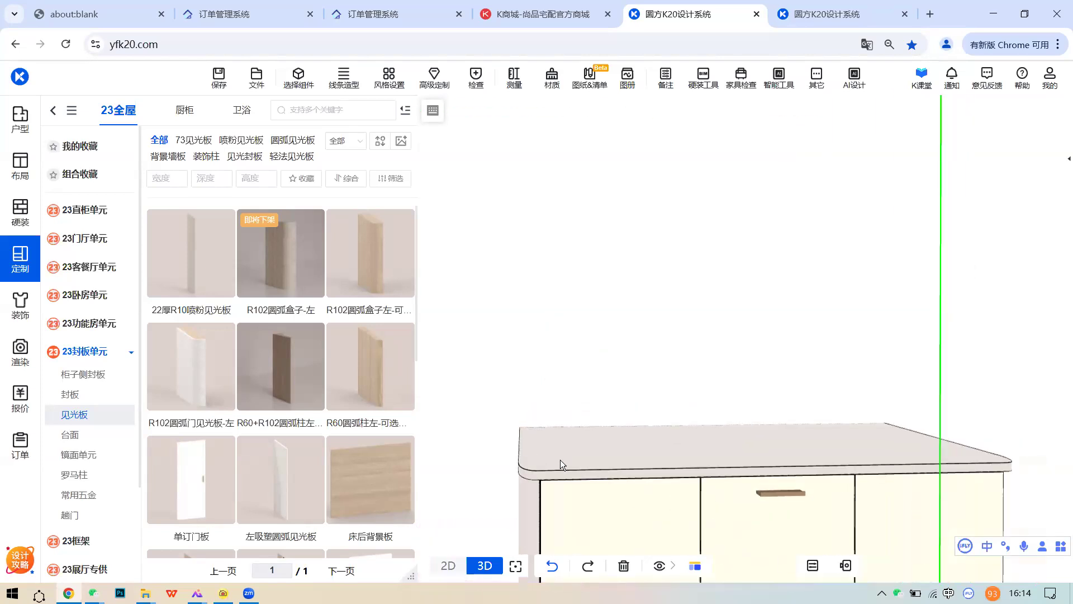
{"action": "scroll", "coordinate": [569, 447], "scroll_direction": "up", "scroll_amount": 2}
{"action": "middle_click_drag", "start_coordinate": [571, 445], "coordinate": [610, 428]}
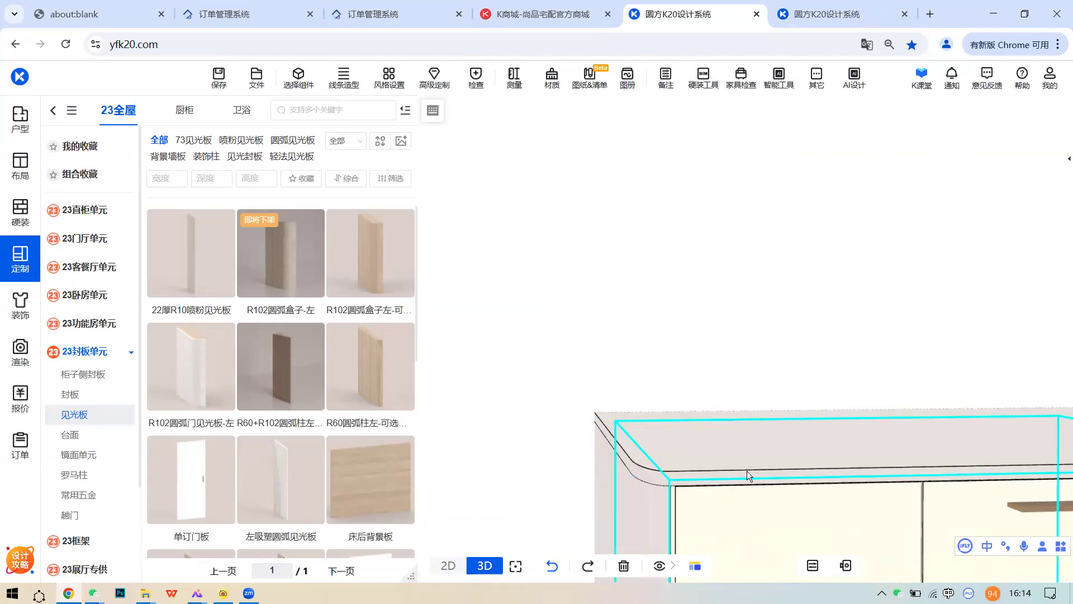
{"action": "scroll", "coordinate": [637, 451], "scroll_direction": "down", "scroll_amount": 8}
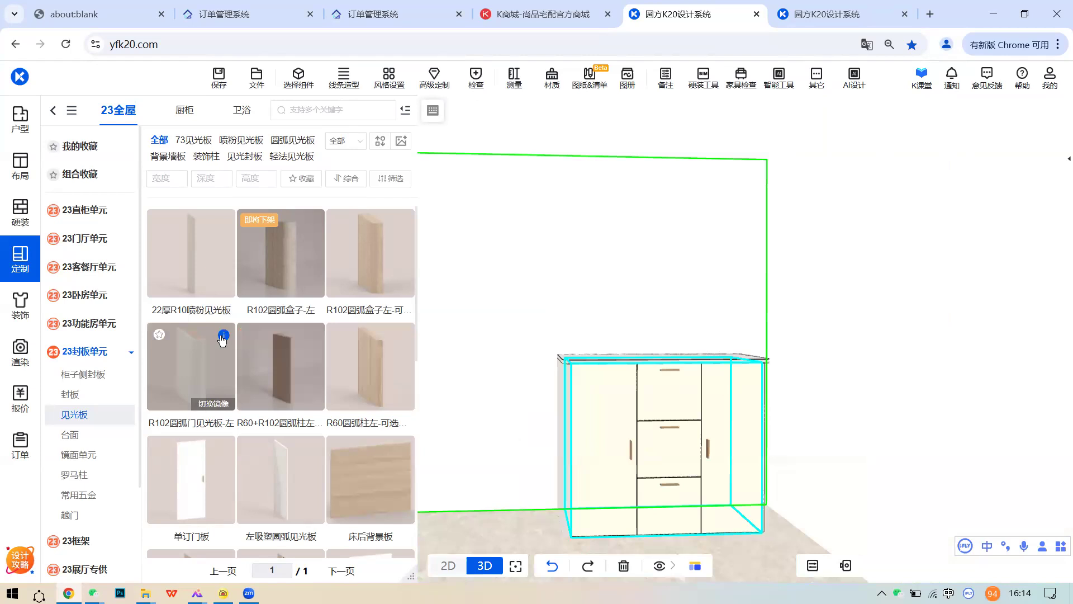
{"action": "mouse_move", "coordinate": [223, 337]}
{"action": "left_click_drag", "start_coordinate": [197, 359], "coordinate": [553, 447]}
- Inspect the material choices of the left R102 arc panel and its 圆弧板件1 part
{"action": "left_click", "coordinate": [567, 366]}
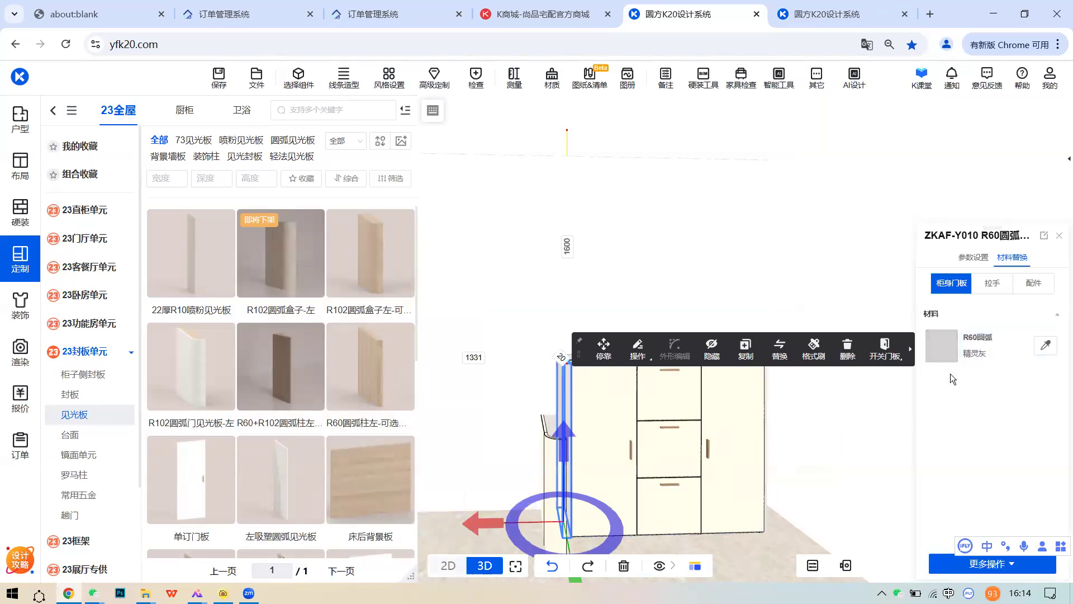
{"action": "left_click", "coordinate": [552, 455]}
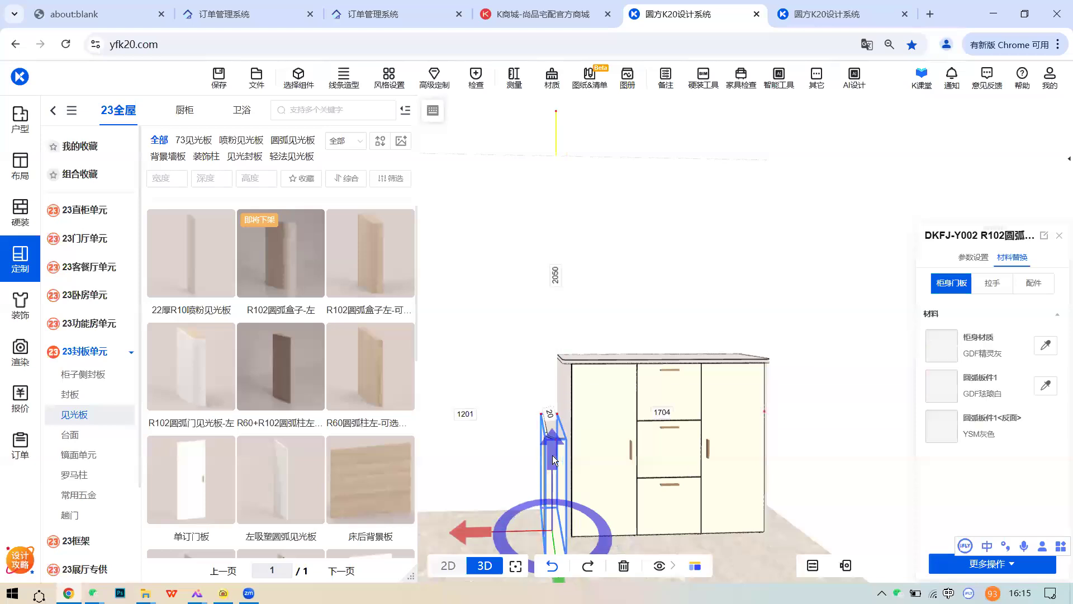
{"action": "left_click", "coordinate": [941, 345]}
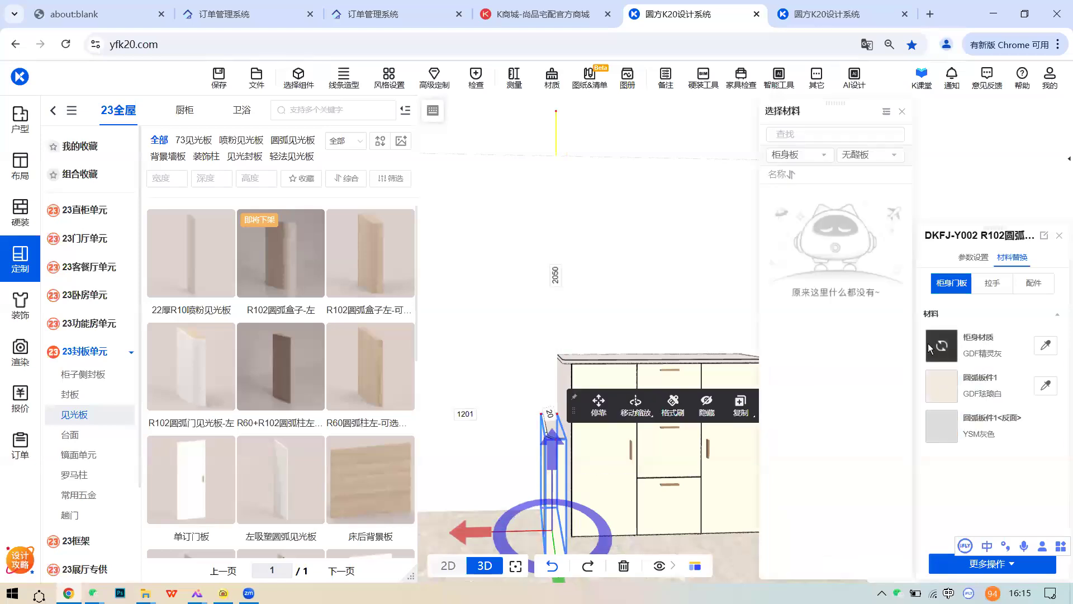
{"action": "scroll", "coordinate": [875, 393], "scroll_direction": "down", "scroll_amount": 6}
{"action": "left_click", "coordinate": [643, 311]}
{"action": "middle_click_drag", "start_coordinate": [687, 326], "coordinate": [805, 284]}
{"action": "left_click", "coordinate": [677, 405]}
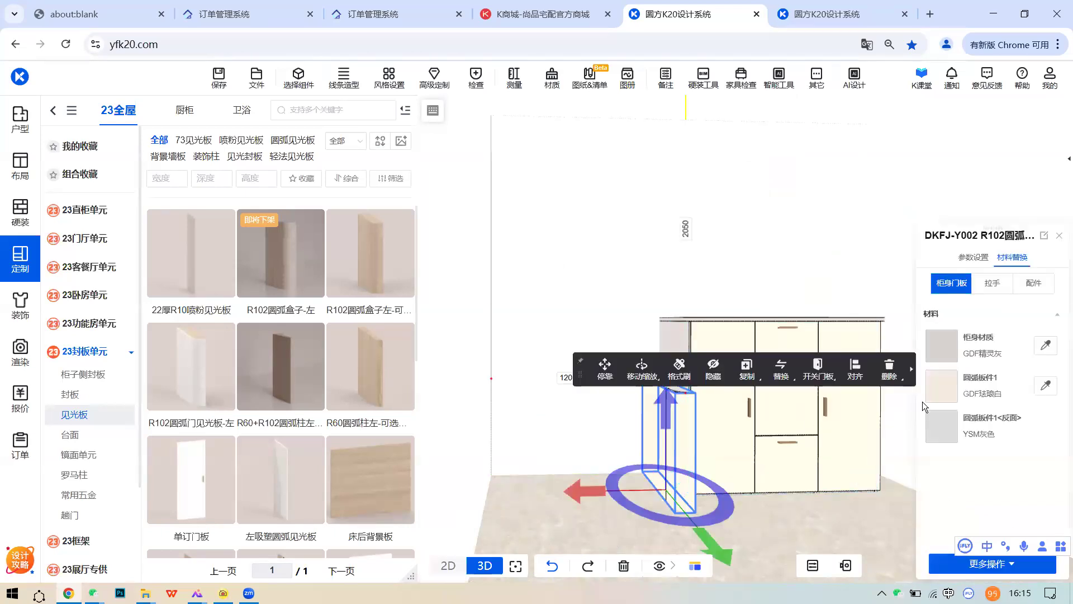
{"action": "left_click", "coordinate": [941, 385]}
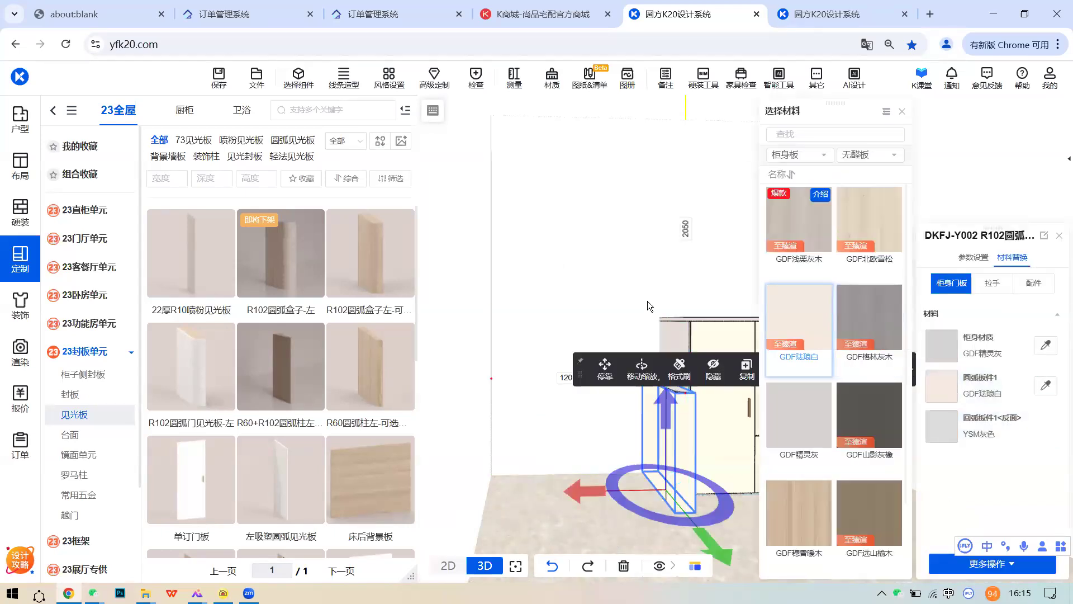
{"action": "left_click", "coordinate": [647, 302]}
- Remove the cabinet's left side panel with 删除 > 删除全部
{"action": "middle_click_drag", "start_coordinate": [699, 366], "coordinate": [602, 394]}
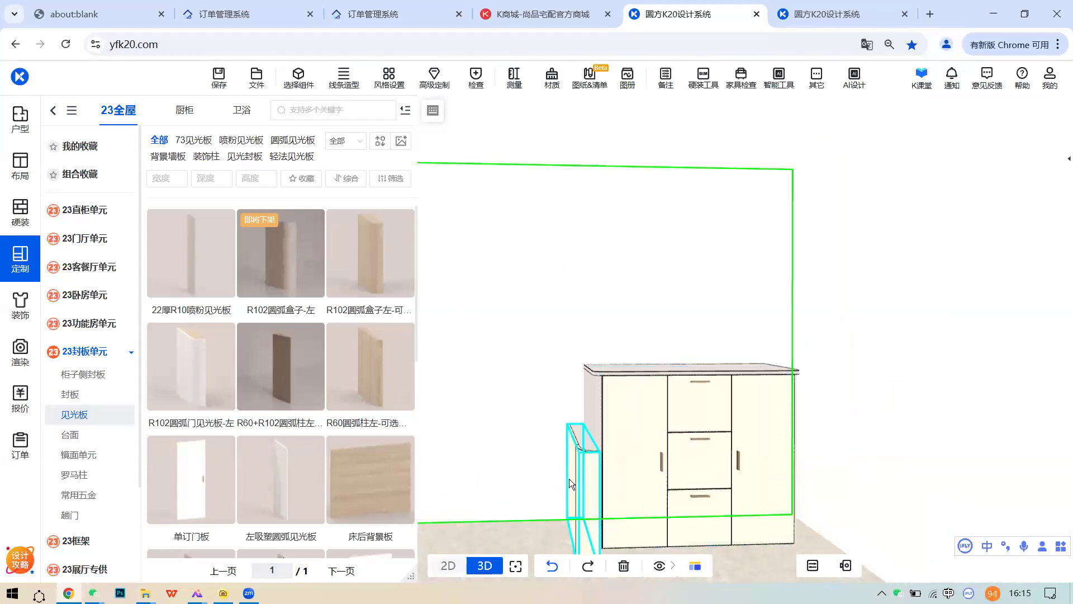
{"action": "left_click", "coordinate": [584, 476]}
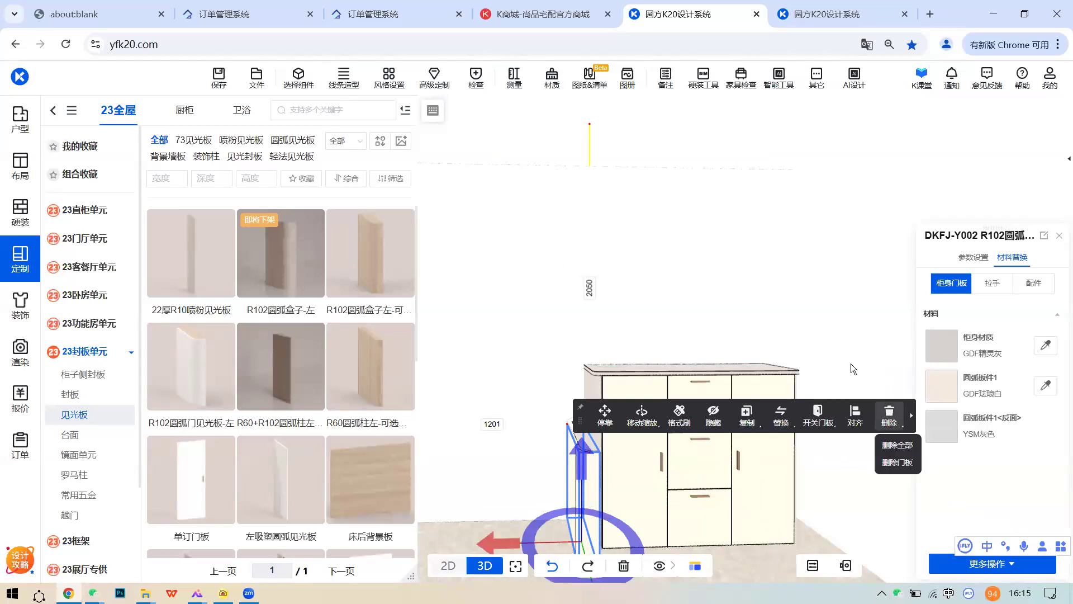
{"action": "left_click", "coordinate": [889, 419]}
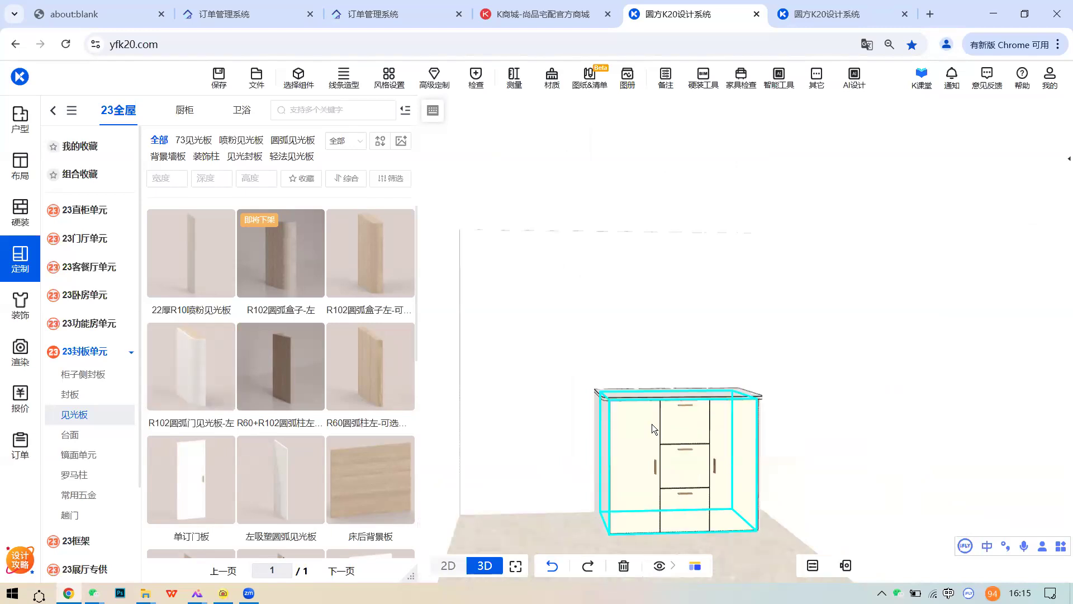
{"action": "scroll", "coordinate": [652, 423], "scroll_direction": "up", "scroll_amount": 1}
{"action": "scroll", "coordinate": [689, 438], "scroll_direction": "up", "scroll_amount": 3}
{"action": "middle_click_drag", "start_coordinate": [687, 437], "coordinate": [587, 428]}
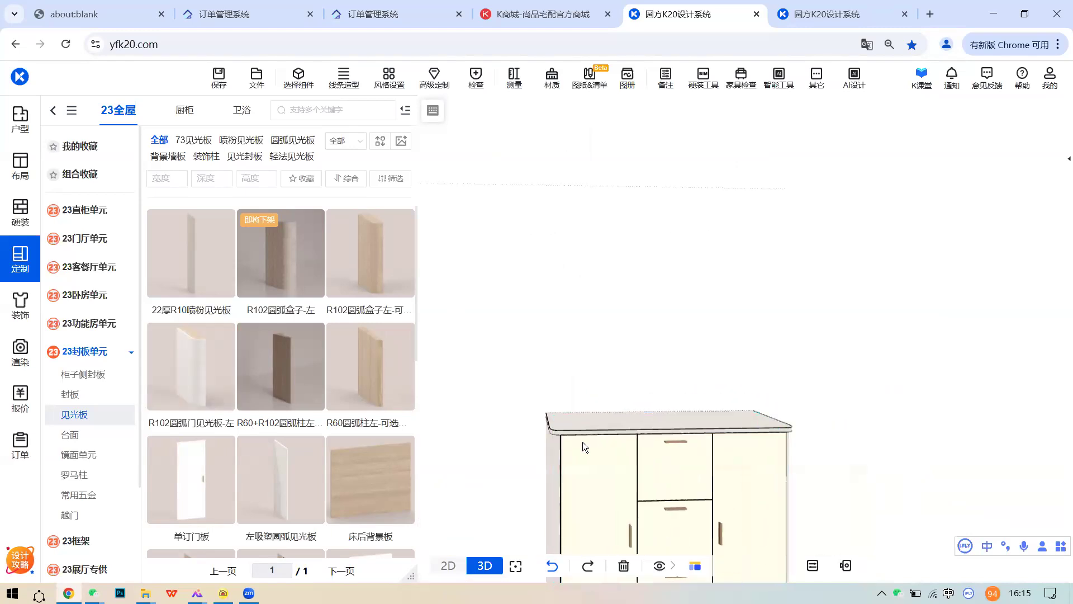
{"action": "scroll", "coordinate": [643, 447], "scroll_direction": "up", "scroll_amount": 3}
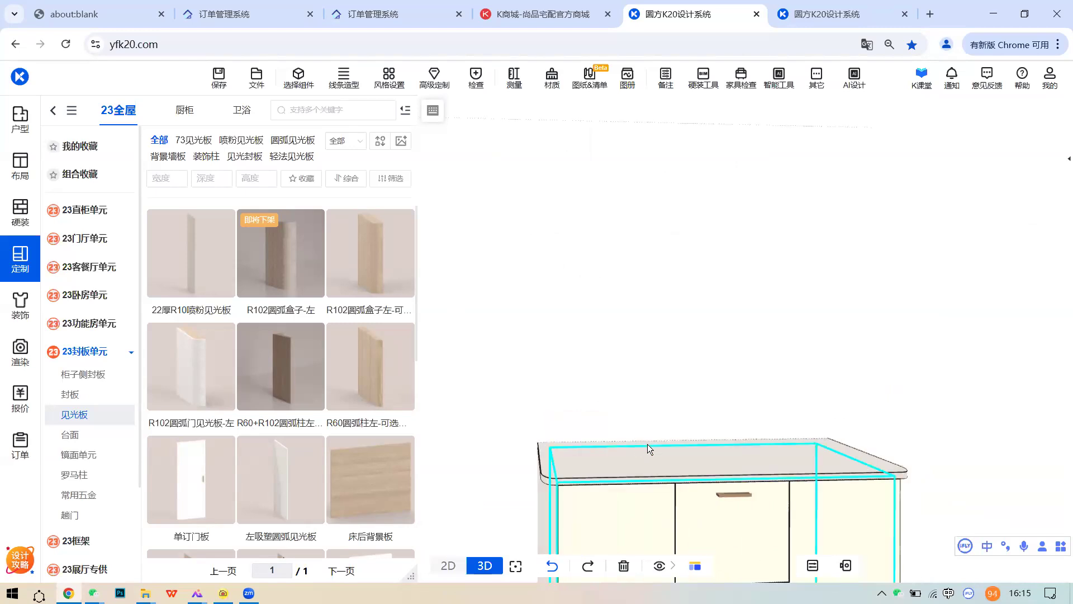
- Open the 儿童房1 design from 我的方案, answering 否 to the prompt
{"action": "left_click", "coordinate": [257, 78]}
{"action": "left_click", "coordinate": [271, 144]}
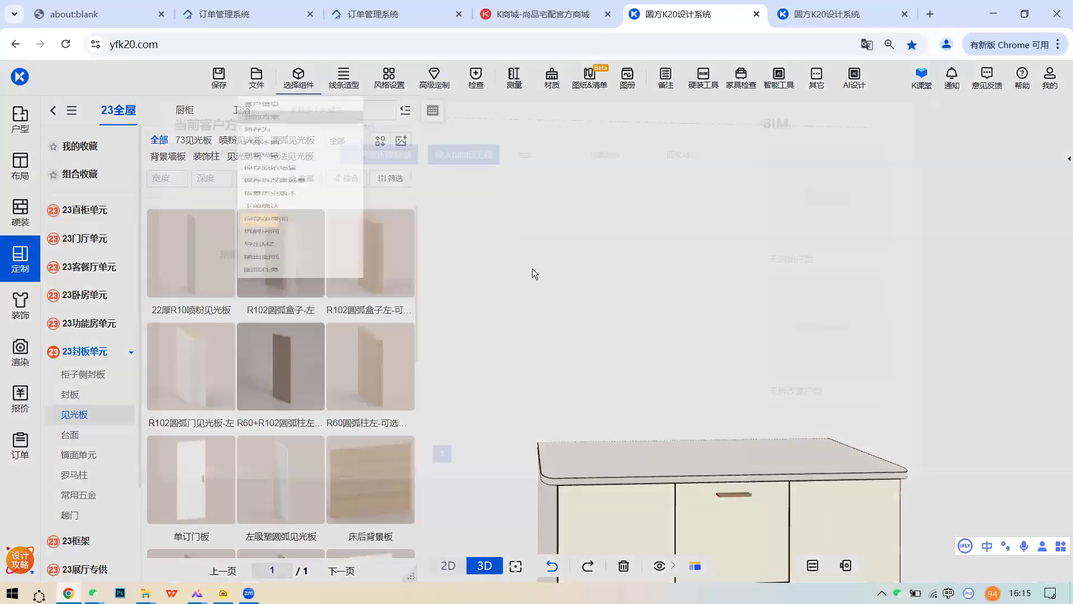
{"action": "left_click", "coordinate": [374, 235]}
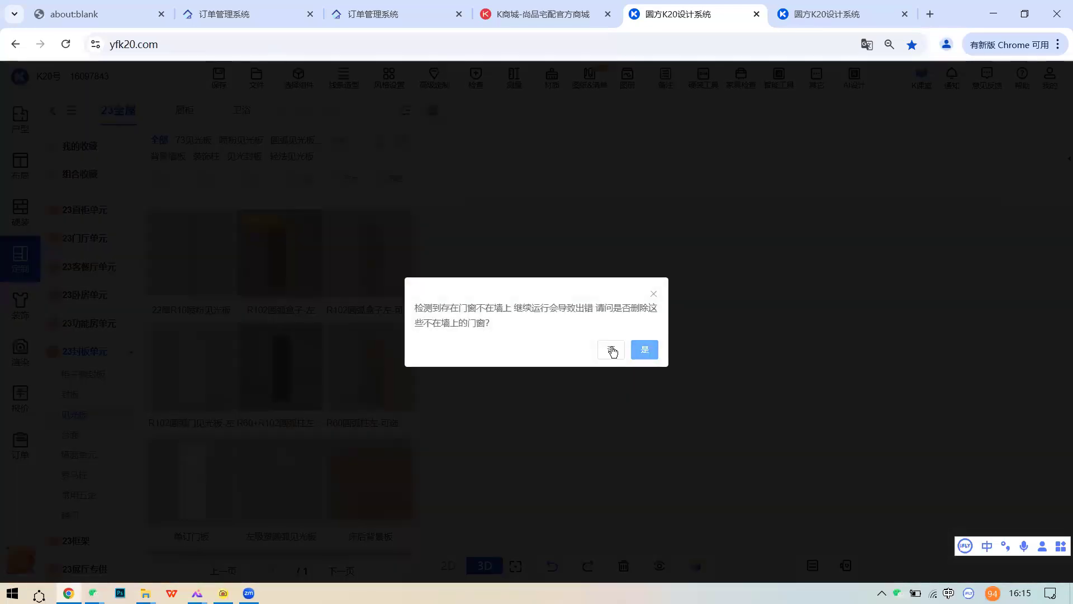
{"action": "left_click", "coordinate": [613, 351]}
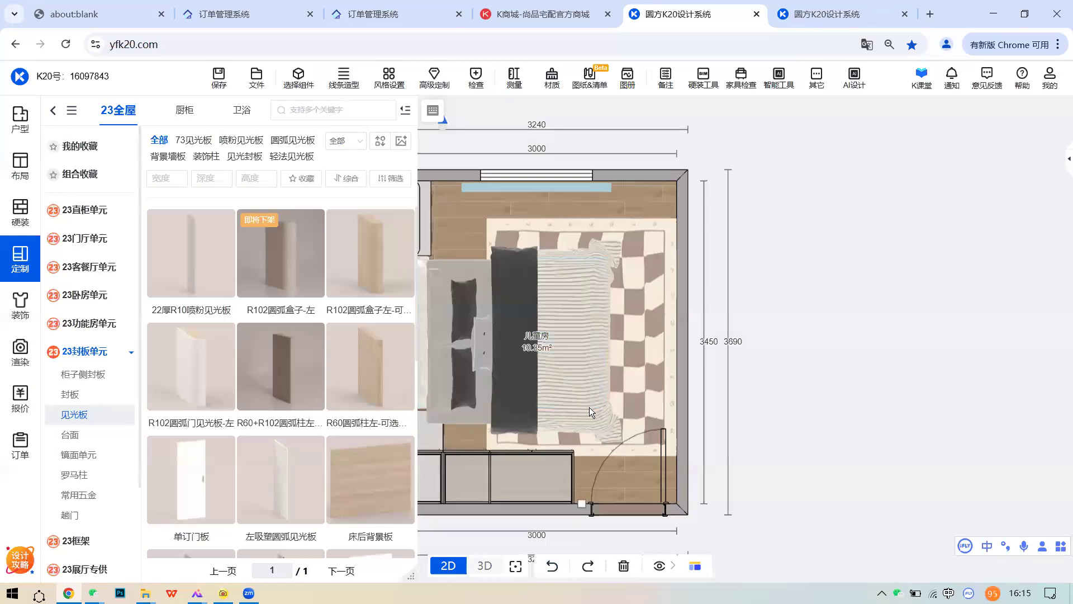
- Switch the bedroom to 3D view and zoom toward the bed area
{"action": "mouse_move", "coordinate": [477, 565]}
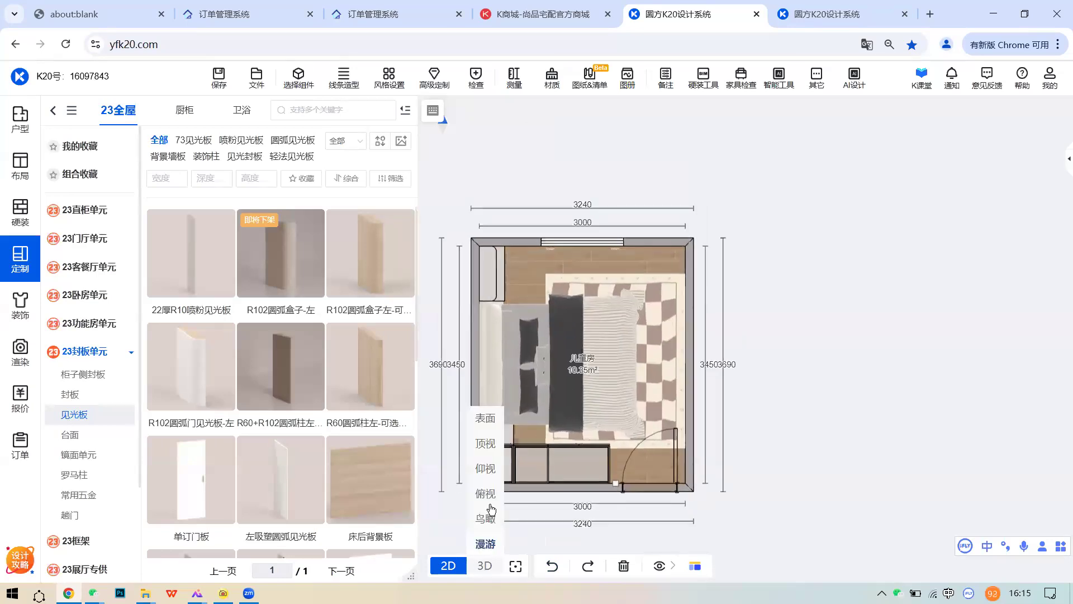
{"action": "left_click", "coordinate": [485, 443]}
{"action": "middle_click_drag", "start_coordinate": [584, 335], "coordinate": [621, 366]}
{"action": "scroll", "coordinate": [529, 290], "scroll_direction": "up", "scroll_amount": 2}
{"action": "scroll", "coordinate": [538, 277], "scroll_direction": "up", "scroll_amount": 5}
{"action": "middle_click_drag", "start_coordinate": [529, 291], "coordinate": [564, 377]}
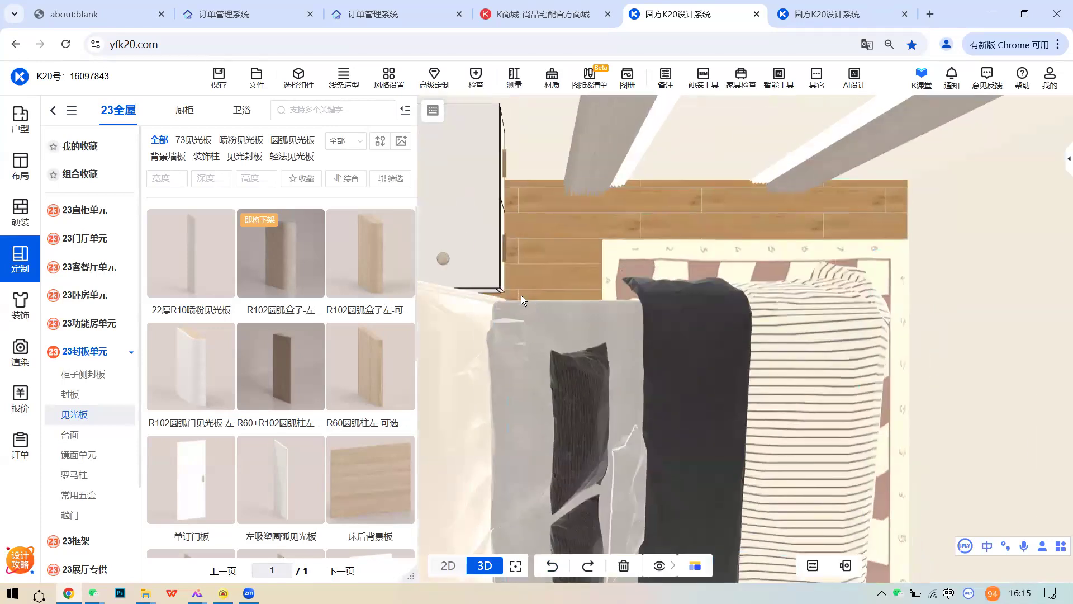
{"action": "scroll", "coordinate": [490, 298], "scroll_direction": "up", "scroll_amount": 4}
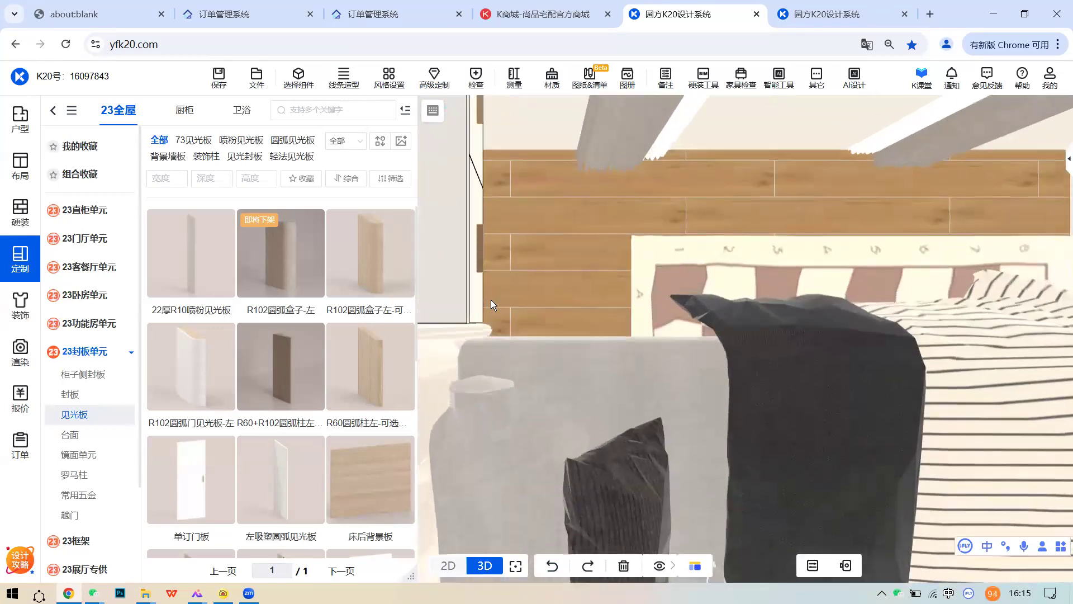
{"action": "scroll", "coordinate": [490, 299], "scroll_direction": "down", "scroll_amount": 2}
{"action": "scroll", "coordinate": [491, 305], "scroll_direction": "down", "scroll_amount": 3}
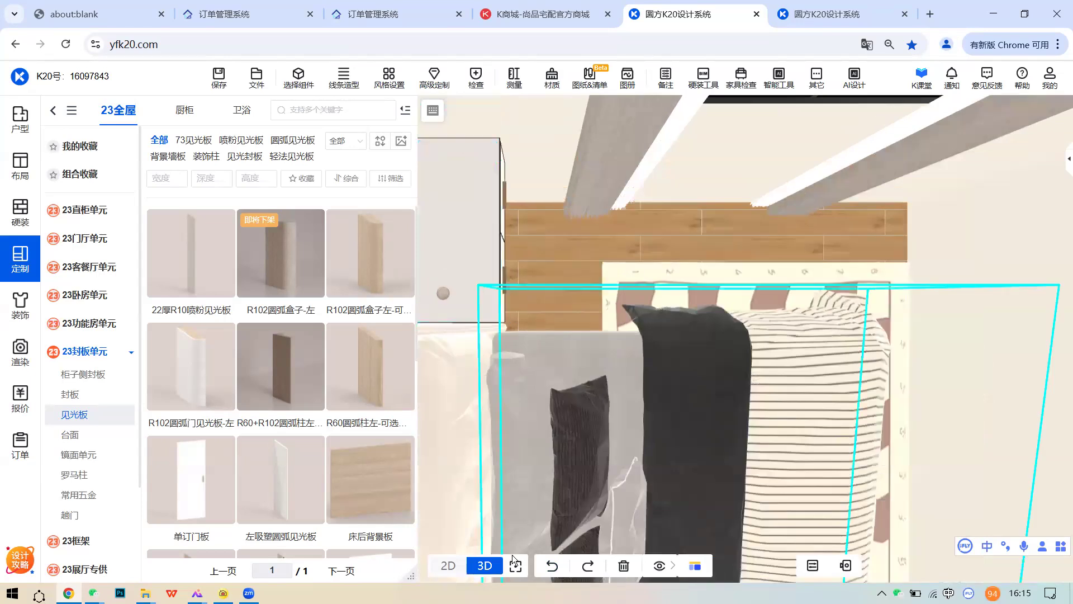
- Change to the 漫游 walk-through view and select the wall-hung drawer cabinet
{"action": "mouse_move", "coordinate": [485, 565]}
{"action": "left_click", "coordinate": [485, 545]}
{"action": "left_click_drag", "start_coordinate": [573, 393], "coordinate": [713, 386]}
{"action": "scroll", "coordinate": [642, 392], "scroll_direction": "down", "scroll_amount": 3}
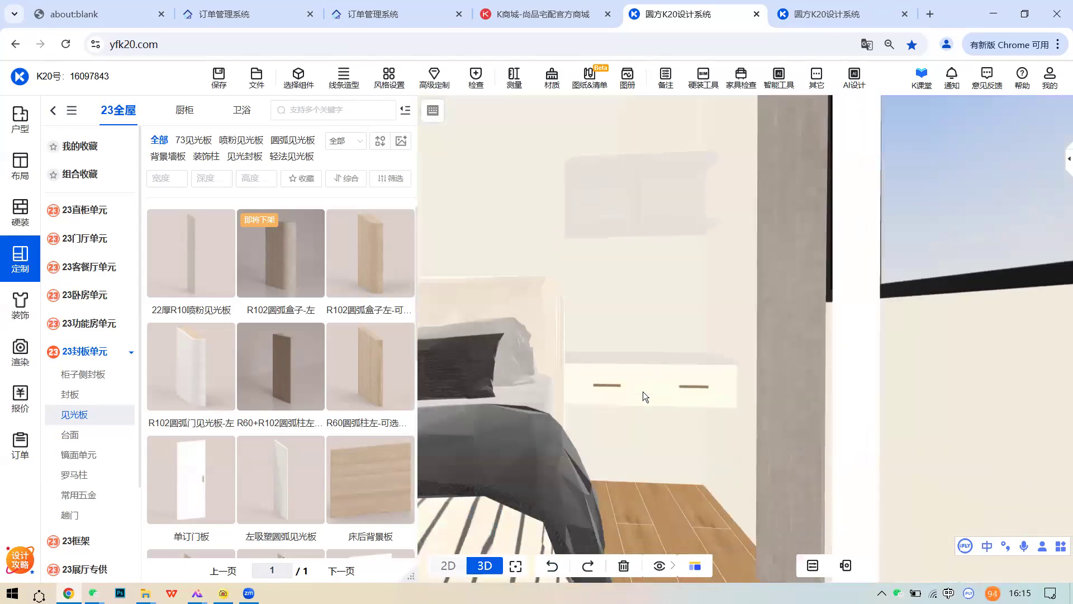
{"action": "left_click", "coordinate": [643, 391]}
- Set the wall-hung cabinet's 部件宽度 to 740 in 参数设置
{"action": "left_click", "coordinate": [972, 257]}
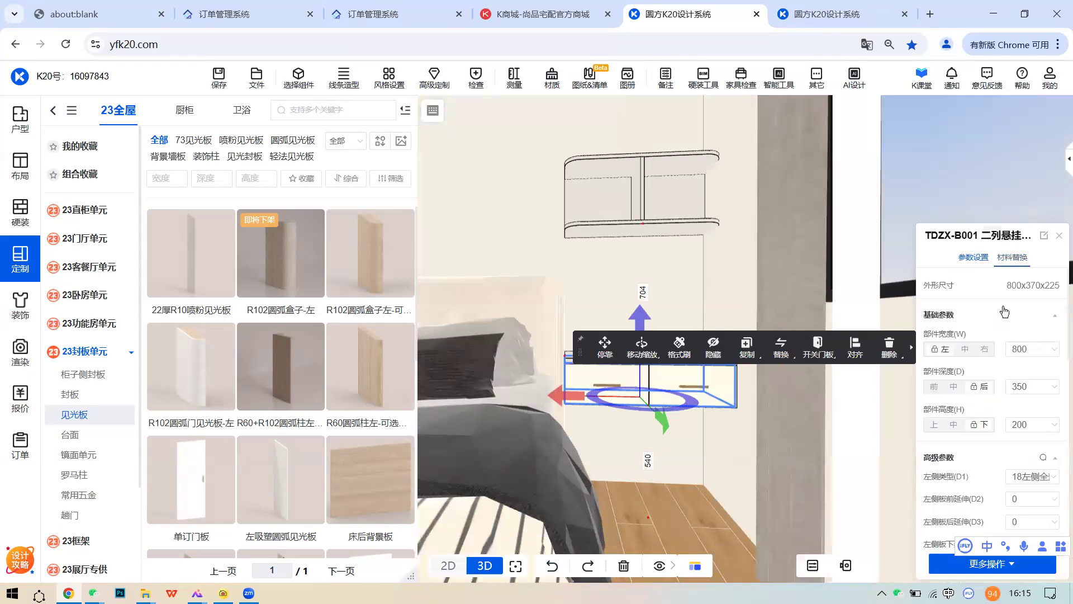
{"action": "left_click", "coordinate": [1020, 349]}
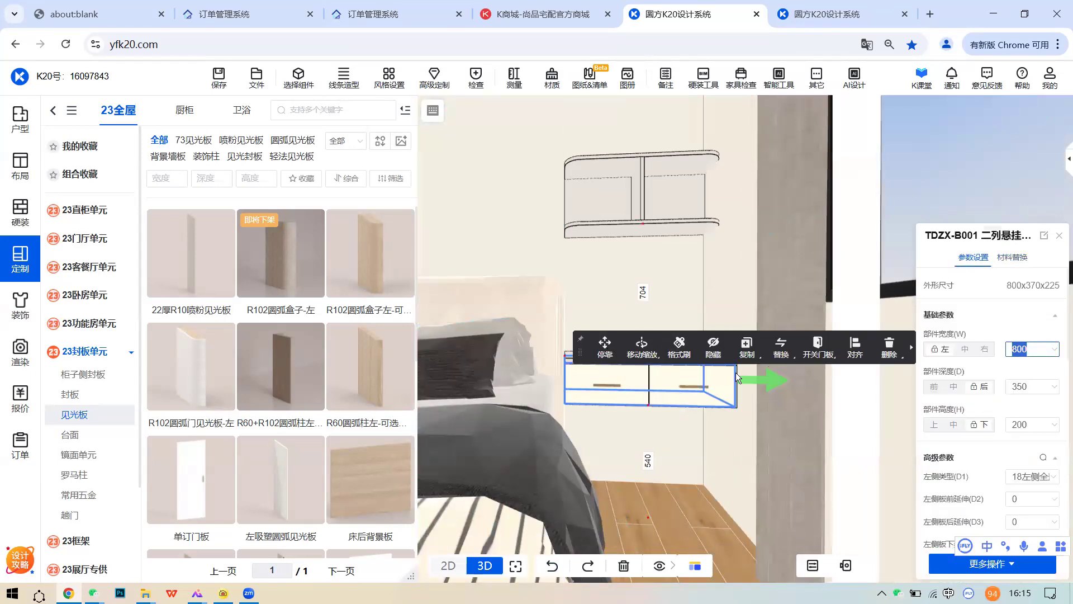
{"action": "left_click", "coordinate": [743, 301]}
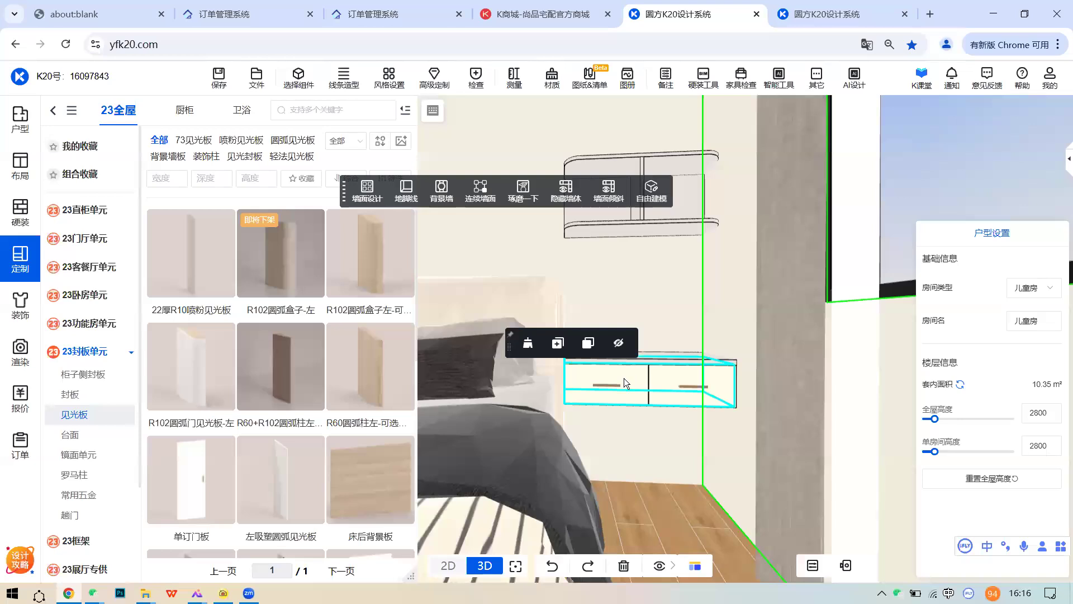
{"action": "left_click", "coordinate": [572, 386]}
{"action": "left_click", "coordinate": [1025, 350]}
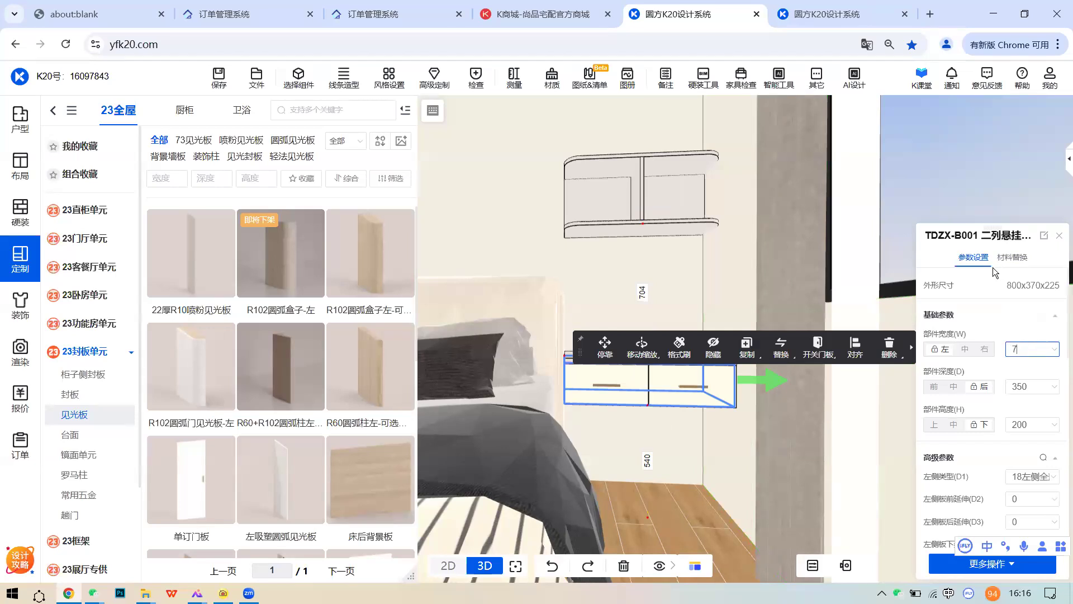
{"action": "key", "text": "Return"}
- Shift the cabinet 60 to the right and place an R60 arc column beside it
{"action": "left_click", "coordinate": [685, 383]}
{"action": "left_click", "coordinate": [590, 376]}
{"action": "left_click_drag", "start_coordinate": [560, 396], "coordinate": [566, 398]}
{"action": "type", "text": "60"}
{"action": "key", "text": "Return"}
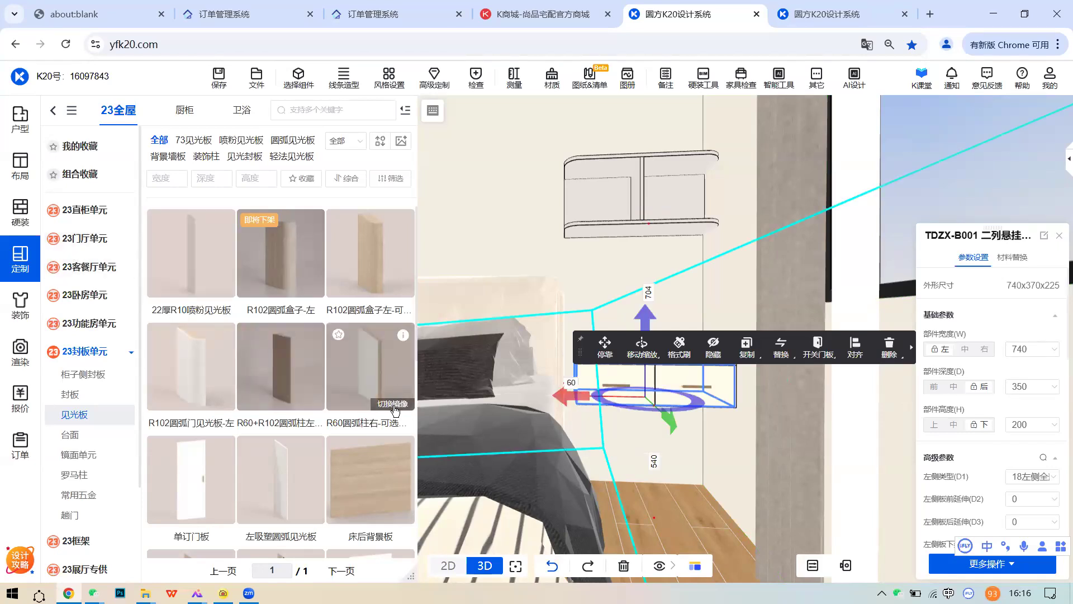
{"action": "left_click_drag", "start_coordinate": [388, 373], "coordinate": [570, 395]}
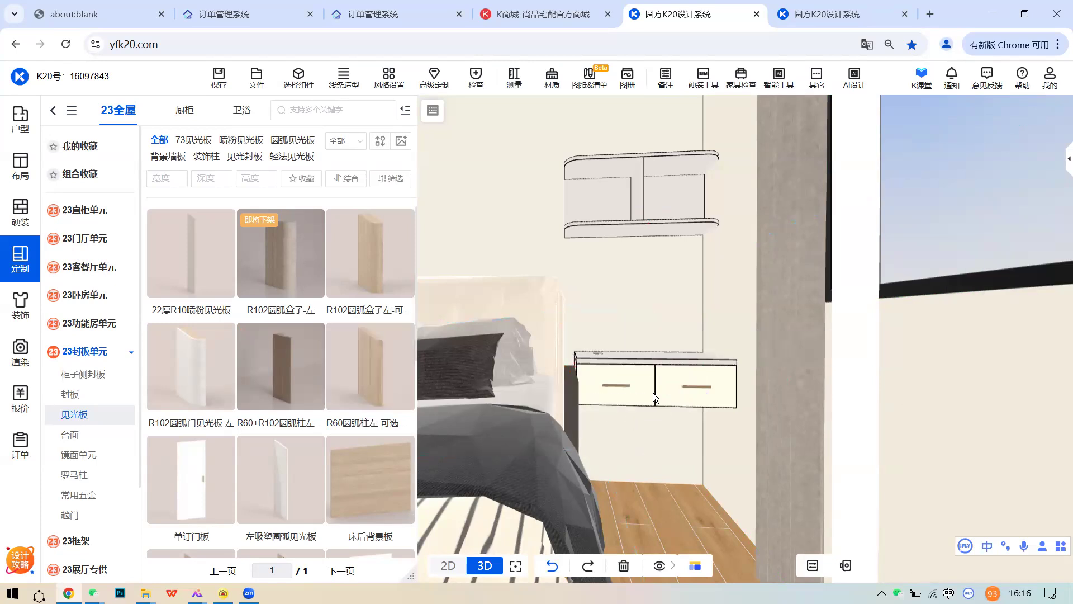
- Give the new R60 arc column a depth of 370 and a height of 200
{"action": "left_click", "coordinate": [710, 390]}
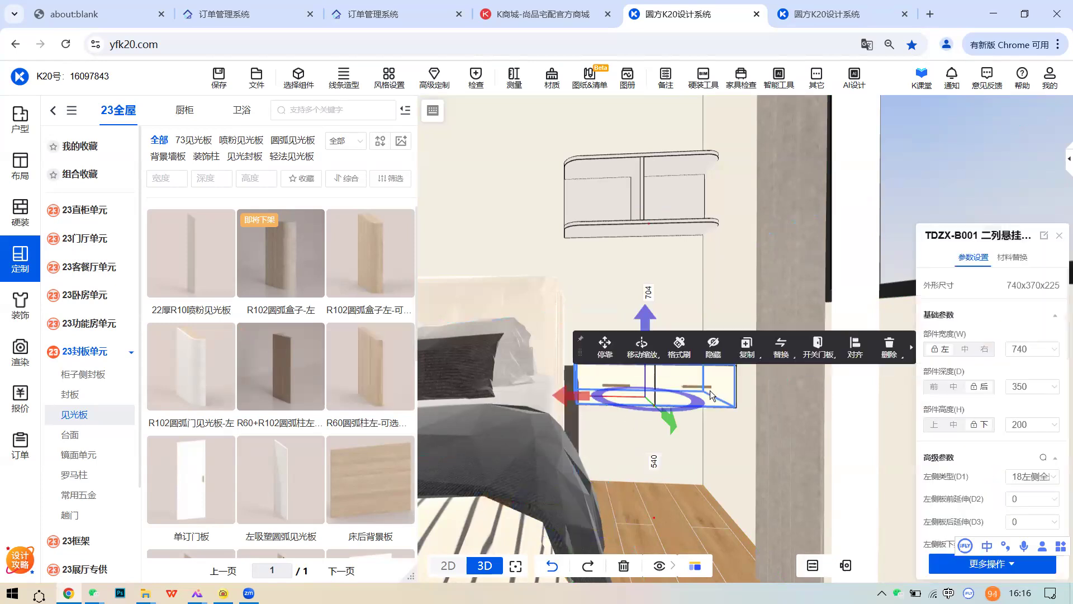
{"action": "left_click", "coordinate": [572, 414]}
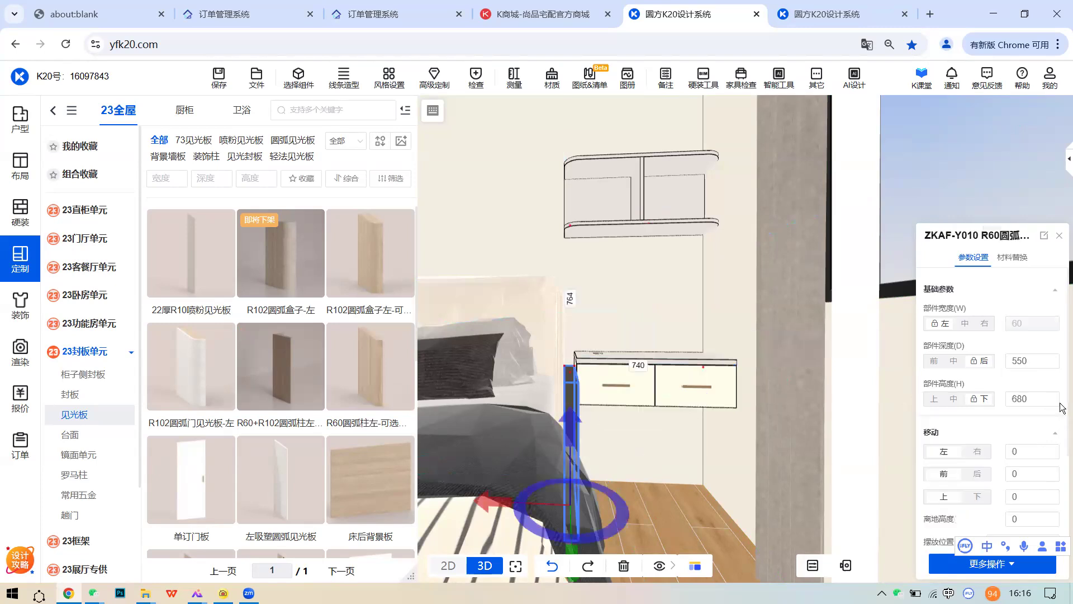
{"action": "double_click", "coordinate": [1020, 360]}
{"action": "type", "text": "370"}
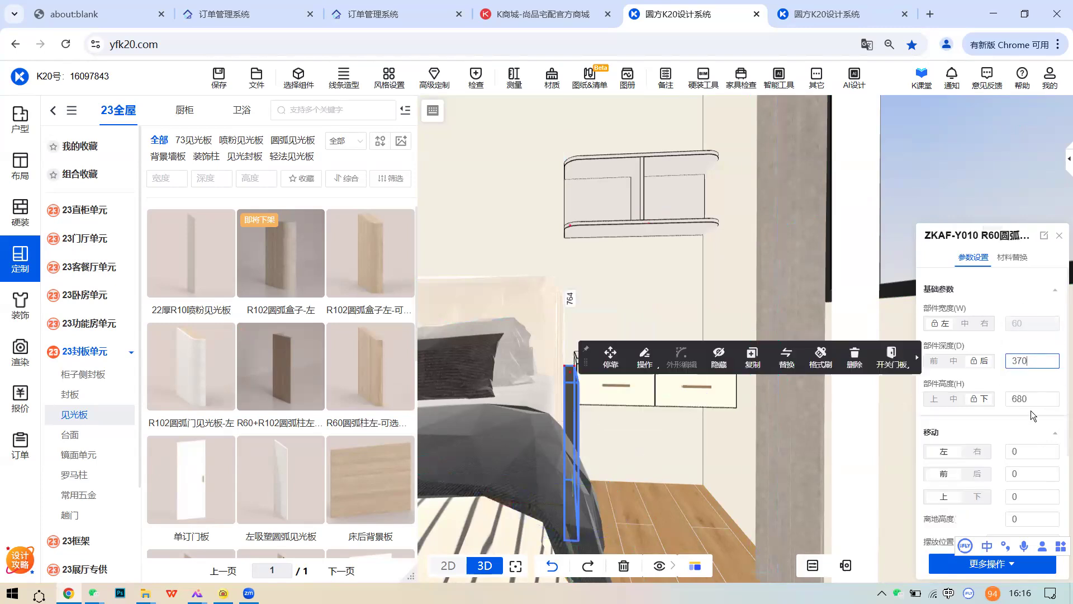
{"action": "double_click", "coordinate": [1034, 399]}
{"action": "type", "text": "200"}
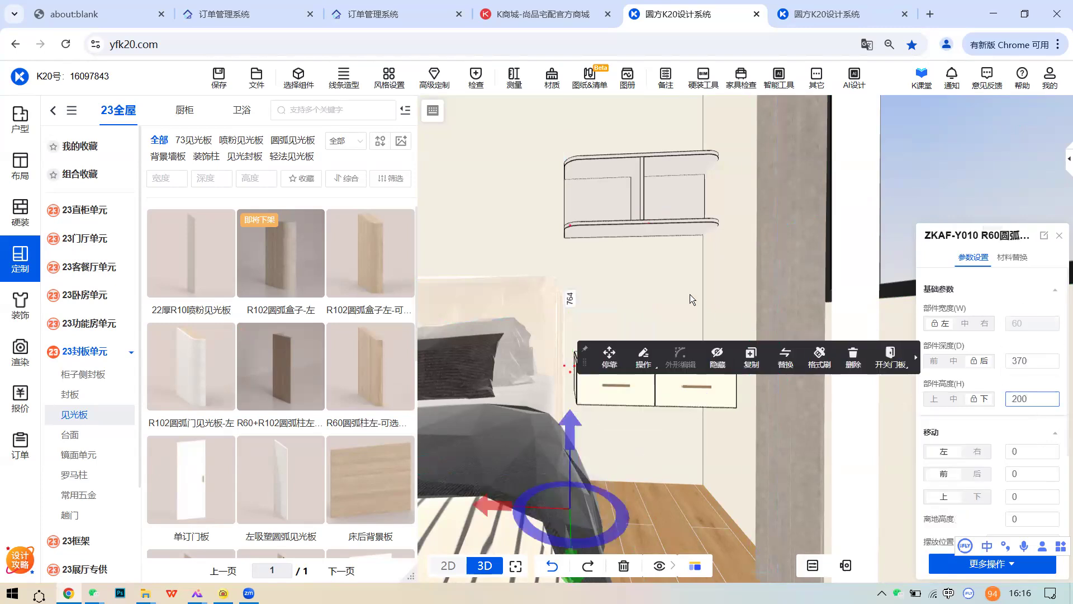
- Raise the R60 arc column from the floor up to drawer height
{"action": "left_click", "coordinate": [484, 431]}
{"action": "left_click_drag", "start_coordinate": [480, 431], "coordinate": [446, 482]}
{"action": "left_click", "coordinate": [446, 482]}
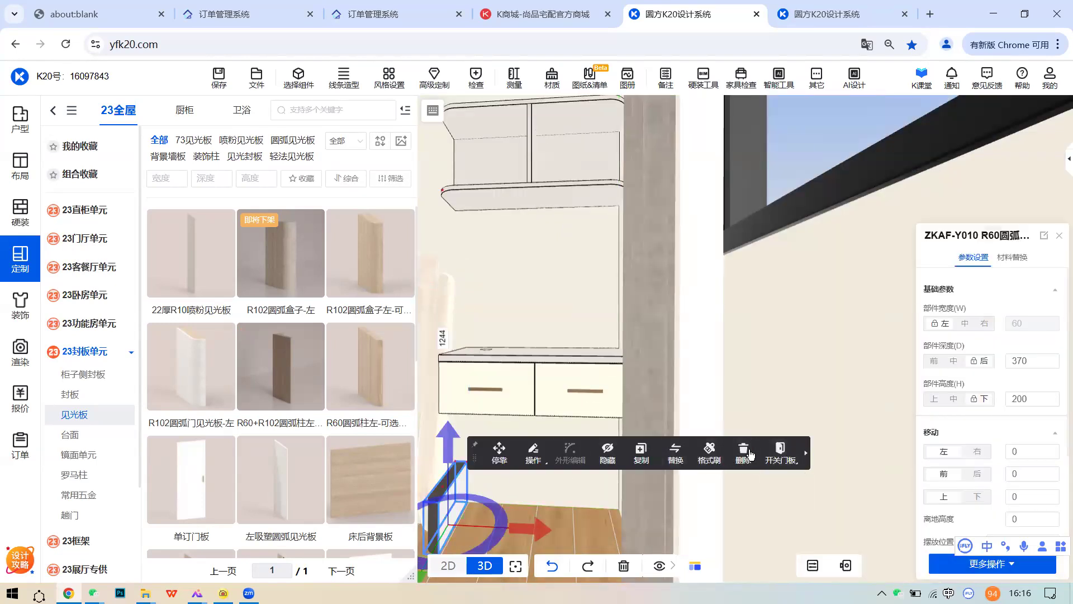
{"action": "left_click", "coordinate": [454, 494]}
{"action": "left_click_drag", "start_coordinate": [453, 442], "coordinate": [449, 319]}
{"action": "right_click_drag", "start_coordinate": [527, 322], "coordinate": [653, 337]}
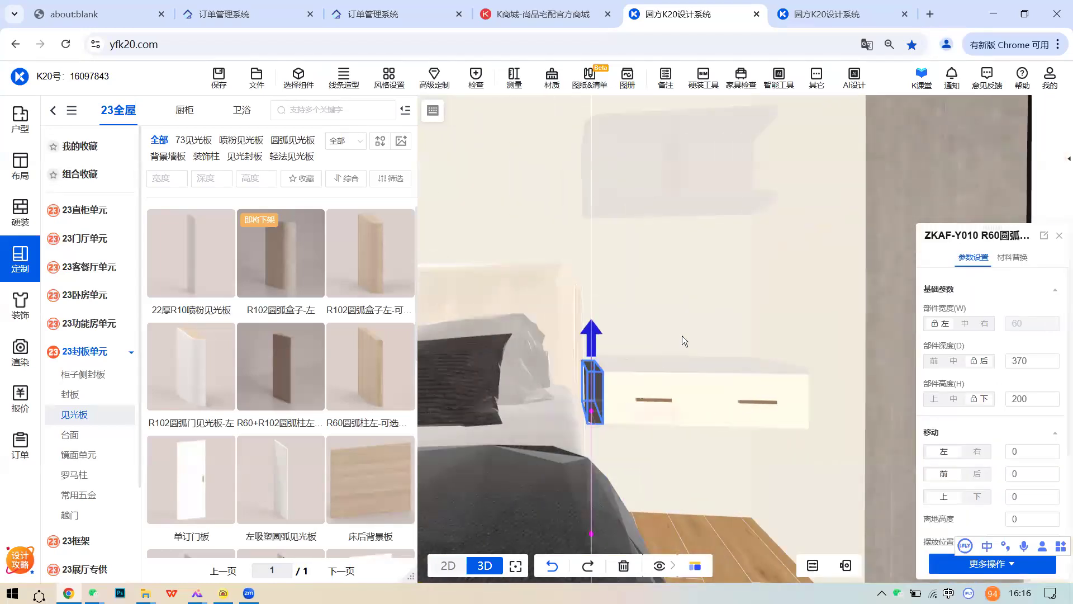
{"action": "left_click", "coordinate": [681, 334]}
- Apply the 精灵灰 finish to the R60 arc column and orbit to check it
{"action": "left_click", "coordinate": [612, 418]}
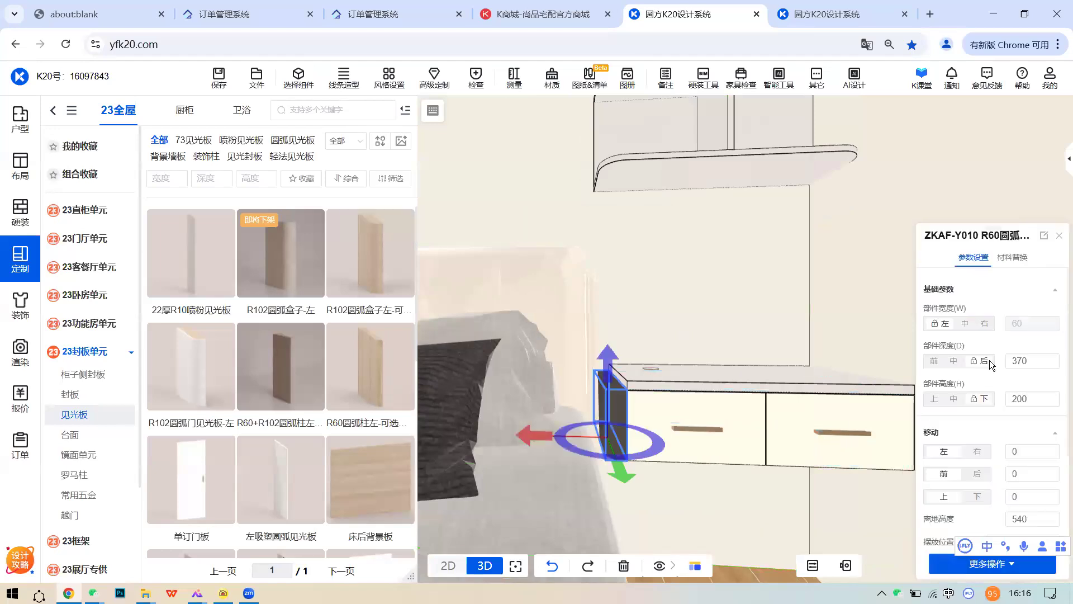
{"action": "left_click", "coordinate": [1013, 257]}
{"action": "left_click", "coordinate": [975, 344]}
{"action": "left_click", "coordinate": [808, 254]}
{"action": "left_click", "coordinate": [650, 344]}
{"action": "right_click_drag", "start_coordinate": [649, 345], "coordinate": [630, 344]}
{"action": "left_click_drag", "start_coordinate": [630, 344], "coordinate": [635, 297]}
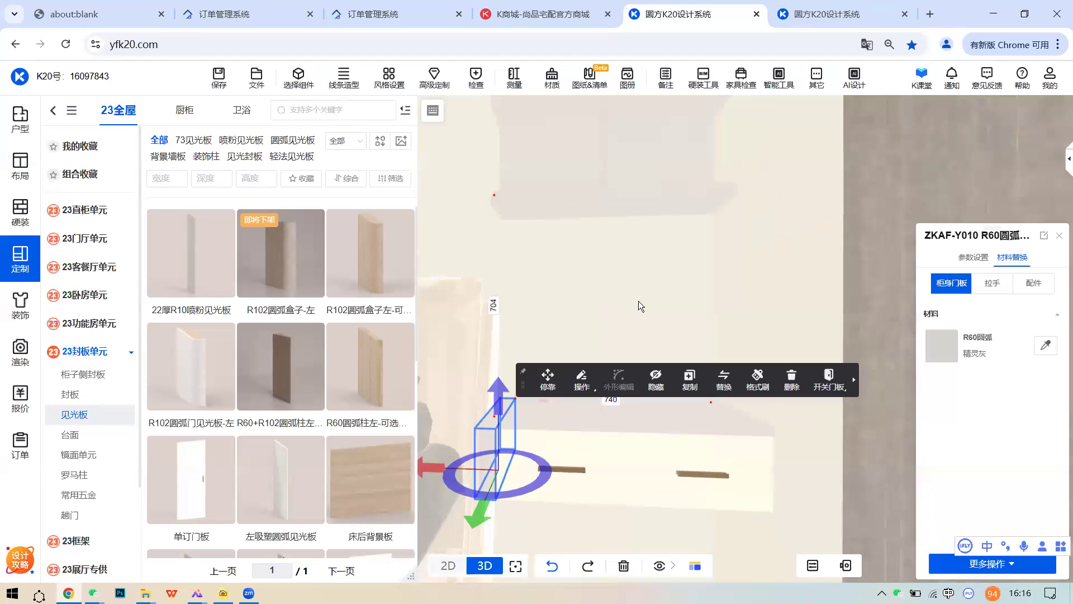
{"action": "left_click_drag", "start_coordinate": [627, 352], "coordinate": [595, 430]}
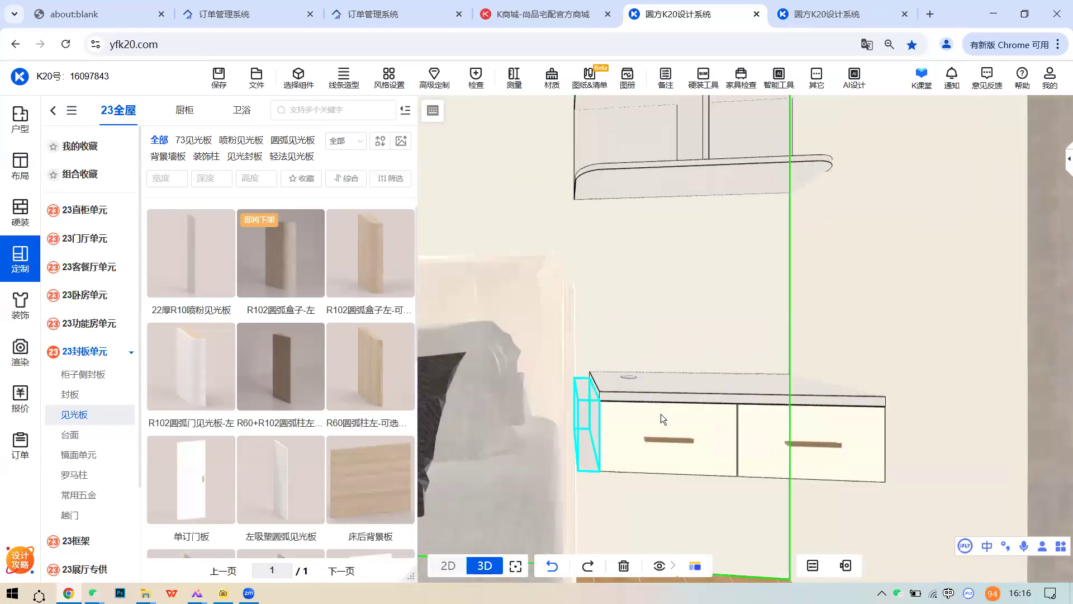
- Set the cabinet's 台面左延伸(D24) to 60 in 参数设置
{"action": "left_click", "coordinate": [824, 422]}
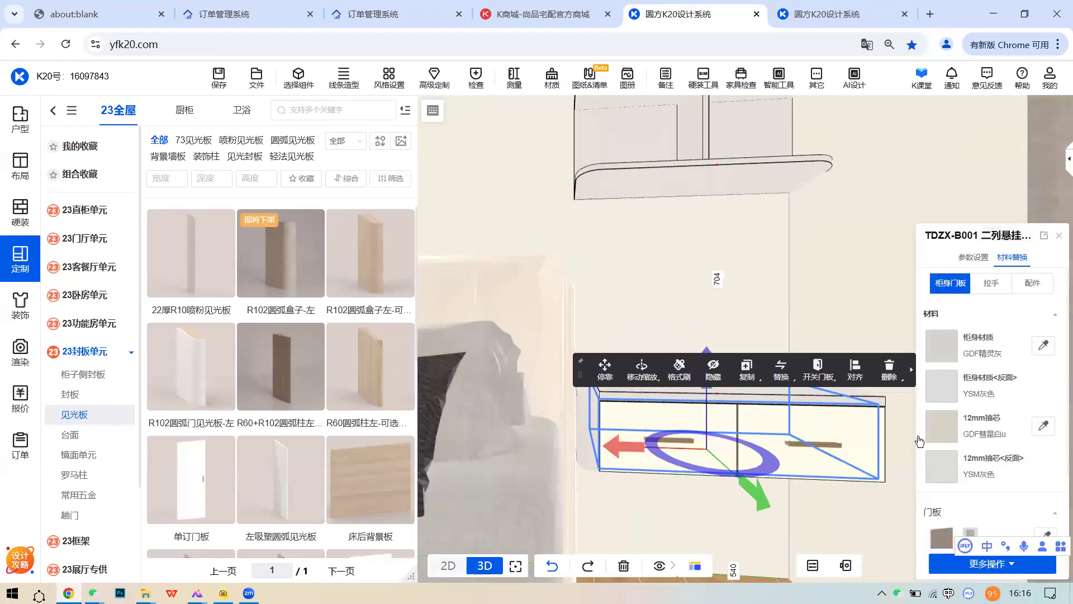
{"action": "left_click", "coordinate": [974, 261]}
{"action": "scroll", "coordinate": [1011, 440], "scroll_direction": "down", "scroll_amount": 1}
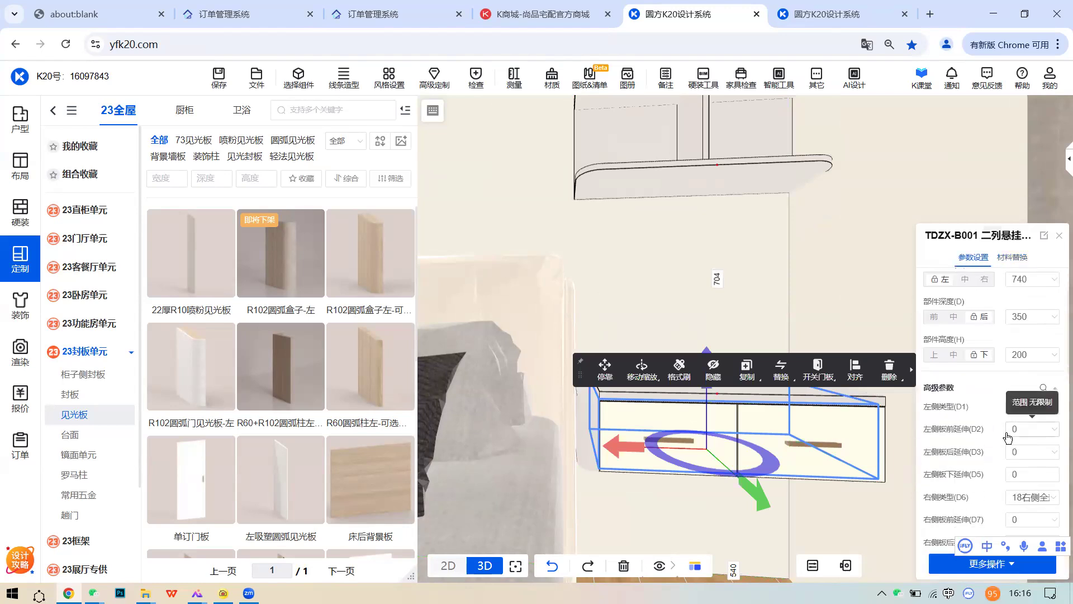
{"action": "scroll", "coordinate": [1034, 436], "scroll_direction": "down", "scroll_amount": 3}
{"action": "scroll", "coordinate": [1028, 477], "scroll_direction": "down", "scroll_amount": 2}
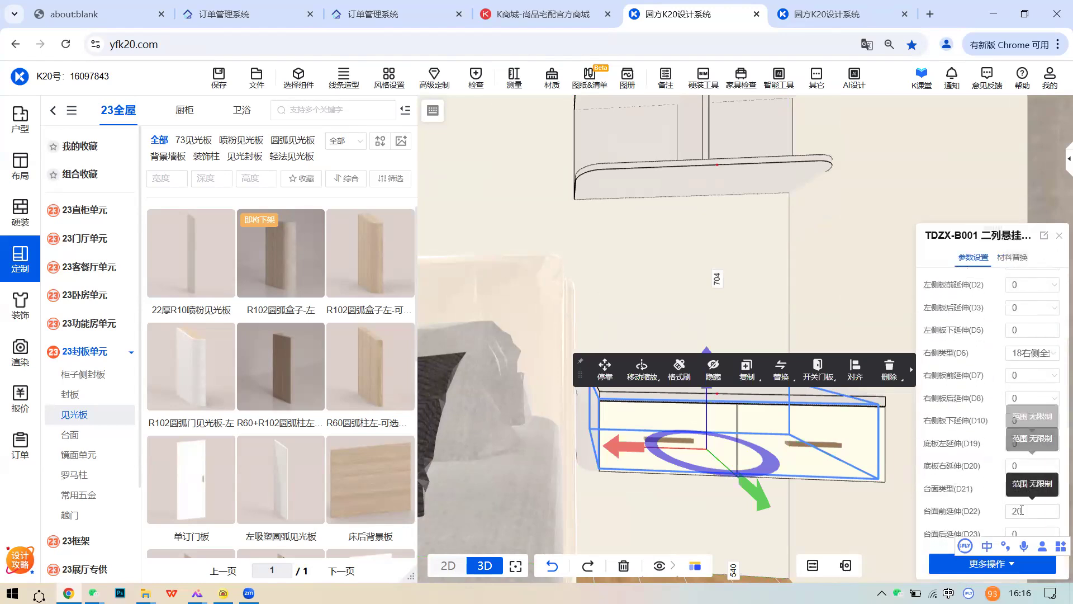
{"action": "left_click", "coordinate": [1023, 490]}
{"action": "type", "text": "60"}
{"action": "key", "text": "Return"}
{"action": "left_click", "coordinate": [702, 302]}
{"action": "middle_click_drag", "start_coordinate": [698, 304], "coordinate": [601, 287]}
{"action": "scroll", "coordinate": [620, 249], "scroll_direction": "up", "scroll_amount": 3}
{"action": "middle_click_drag", "start_coordinate": [621, 249], "coordinate": [584, 318]}
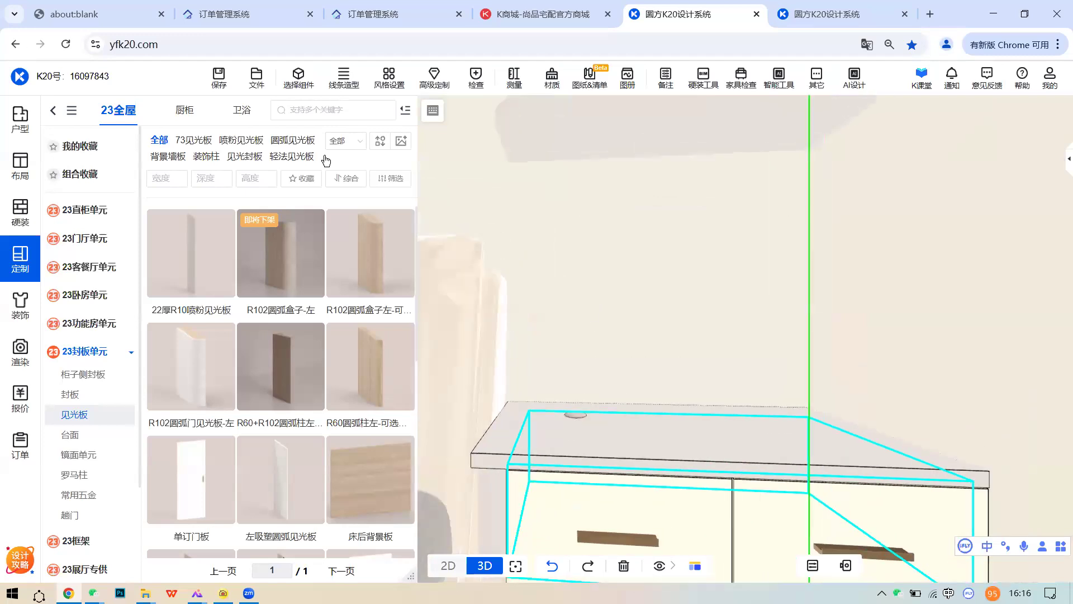
- Round the countertop's 左前倒圆(D1) at 50 using 选择组件, then return to whole-unit selection
{"action": "left_click", "coordinate": [295, 83]}
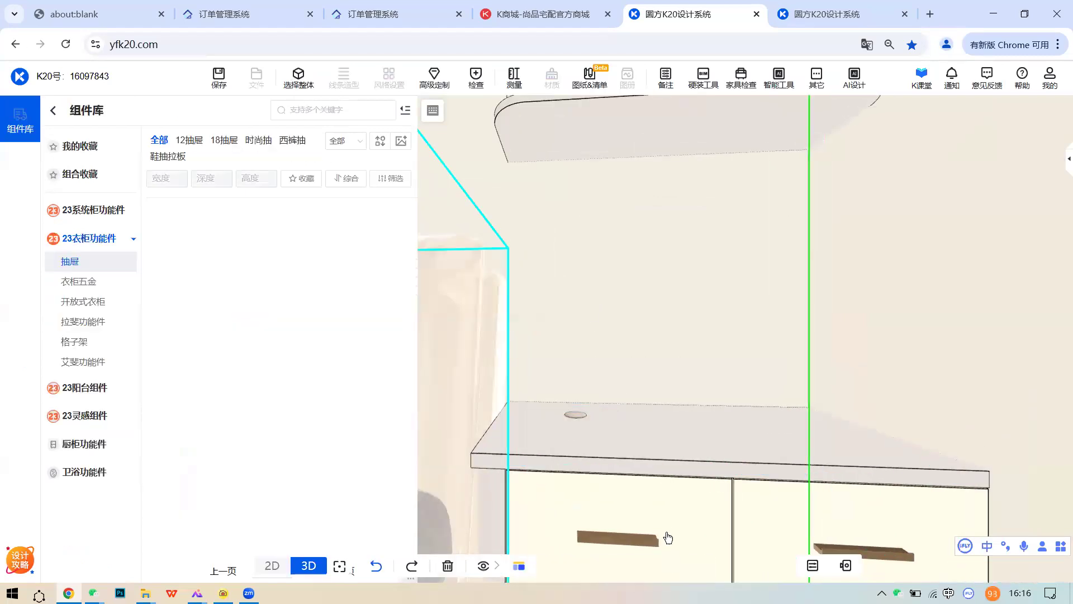
{"action": "left_click", "coordinate": [571, 451]}
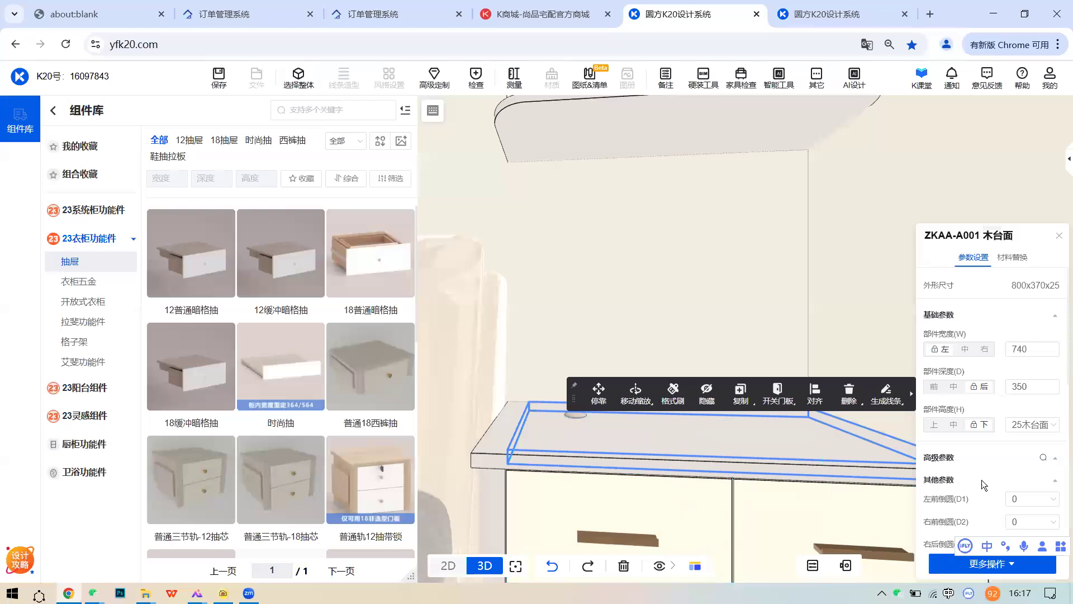
{"action": "scroll", "coordinate": [1000, 464], "scroll_direction": "down", "scroll_amount": 1}
{"action": "left_click", "coordinate": [1032, 430]}
{"action": "left_click", "coordinate": [1026, 500]}
{"action": "left_click", "coordinate": [747, 365]}
{"action": "middle_click_drag", "start_coordinate": [747, 365], "coordinate": [760, 343]}
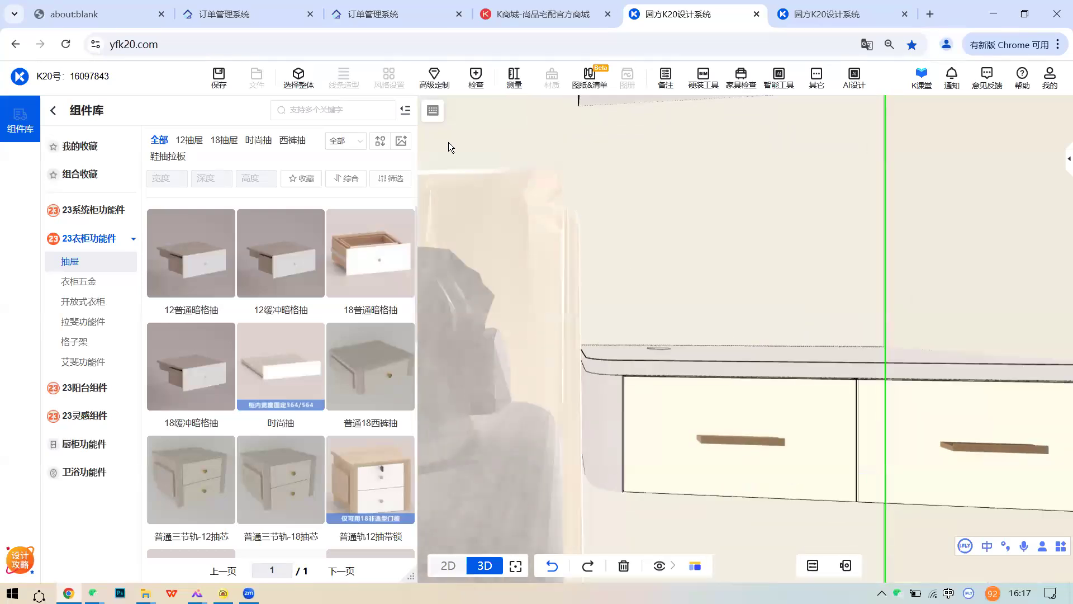
{"action": "left_click", "coordinate": [301, 82]}
{"action": "middle_click_drag", "start_coordinate": [730, 289], "coordinate": [727, 263]}
{"action": "scroll", "coordinate": [727, 263], "scroll_direction": "down", "scroll_amount": 5}
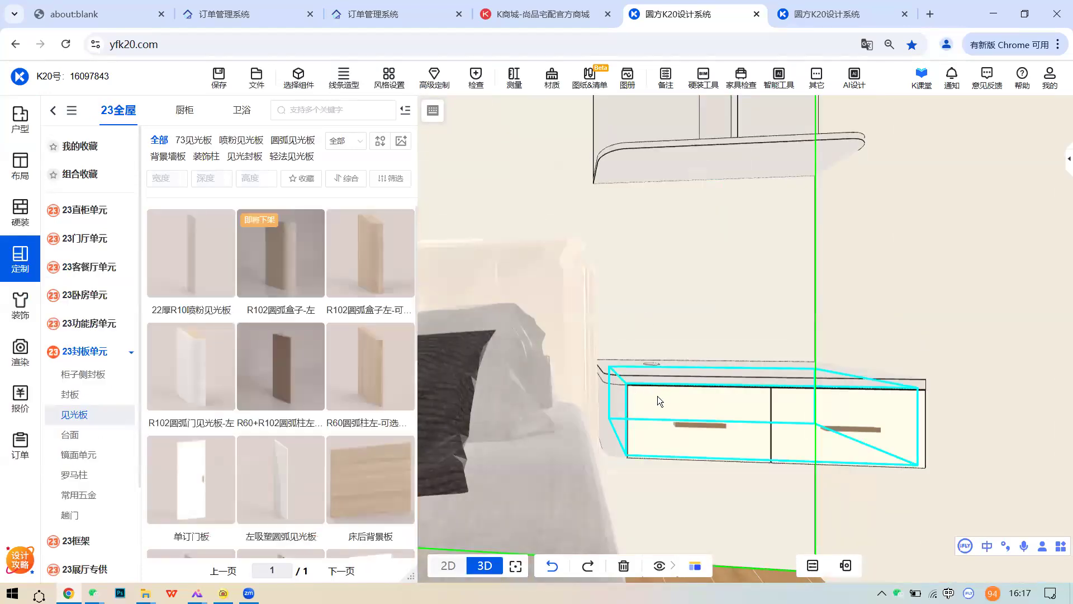
- Orbit and zoom the 3D view to face the bed and bedside cabinet from above
{"action": "scroll", "coordinate": [647, 403], "scroll_direction": "up", "scroll_amount": 4}
{"action": "scroll", "coordinate": [647, 402], "scroll_direction": "down", "scroll_amount": 5}
{"action": "middle_click_drag", "start_coordinate": [647, 402], "coordinate": [679, 360]}
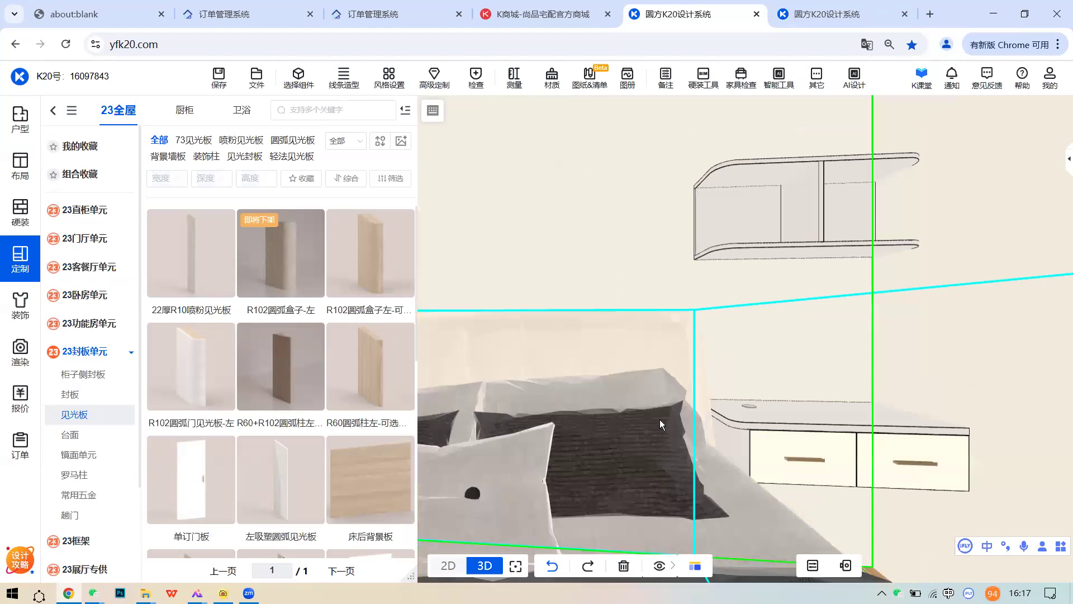
{"action": "scroll", "coordinate": [659, 419], "scroll_direction": "down", "scroll_amount": 3}
{"action": "middle_click_drag", "start_coordinate": [649, 415], "coordinate": [637, 374]}
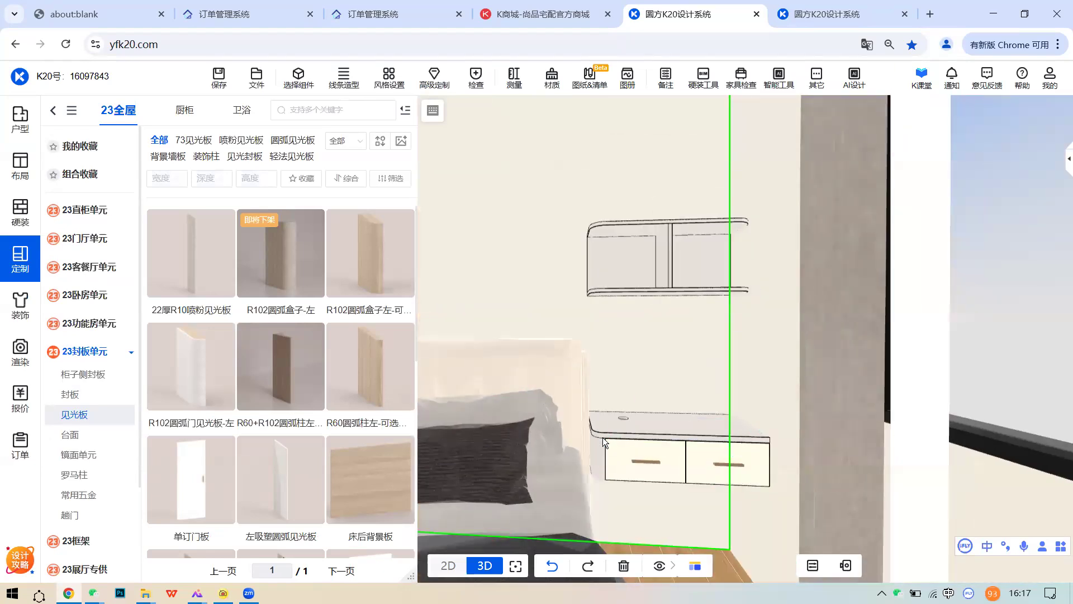
{"action": "scroll", "coordinate": [606, 430], "scroll_direction": "up", "scroll_amount": 2}
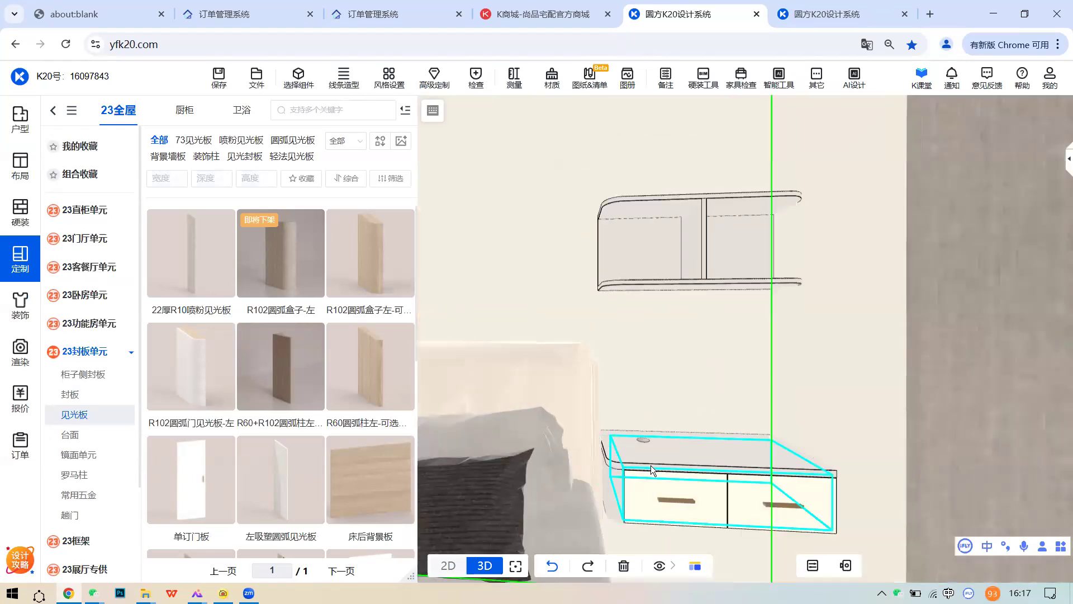
{"action": "scroll", "coordinate": [638, 468], "scroll_direction": "down", "scroll_amount": 2}
{"action": "middle_click_drag", "start_coordinate": [639, 470], "coordinate": [661, 472]}
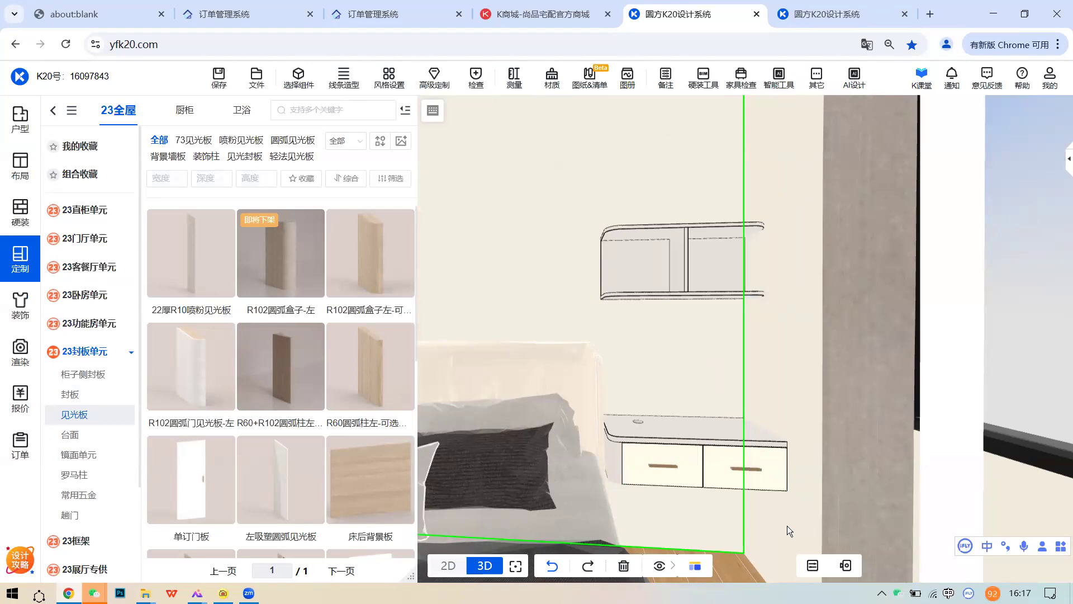
{"action": "left_click_drag", "start_coordinate": [713, 510], "coordinate": [626, 421]}
{"action": "scroll", "coordinate": [666, 427], "scroll_direction": "down", "scroll_amount": 3}
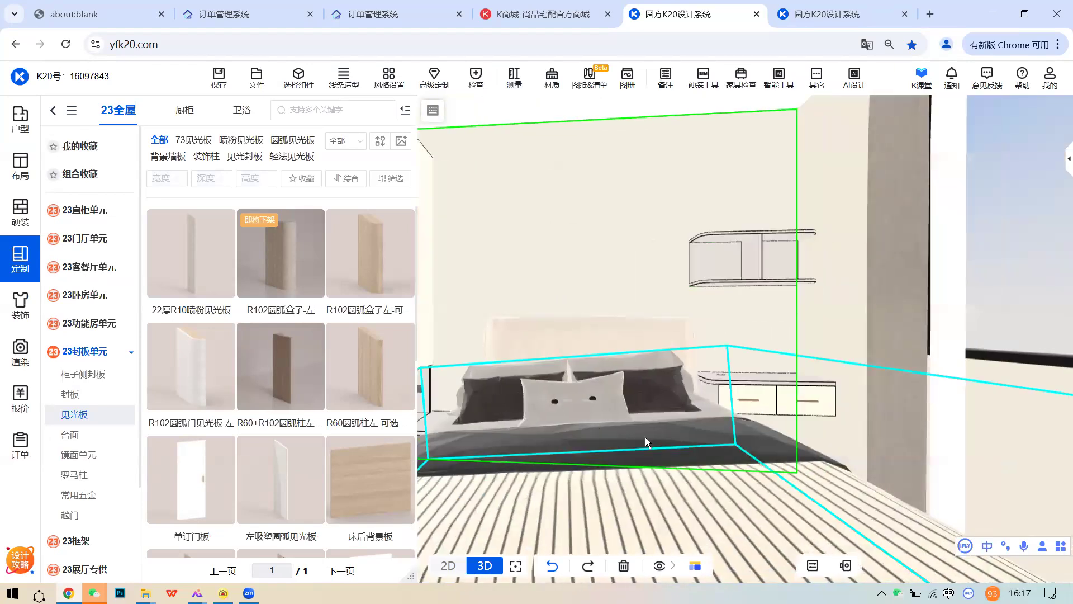
{"action": "scroll", "coordinate": [645, 438], "scroll_direction": "down", "scroll_amount": 4}
{"action": "left_click_drag", "start_coordinate": [691, 381], "coordinate": [722, 393]}
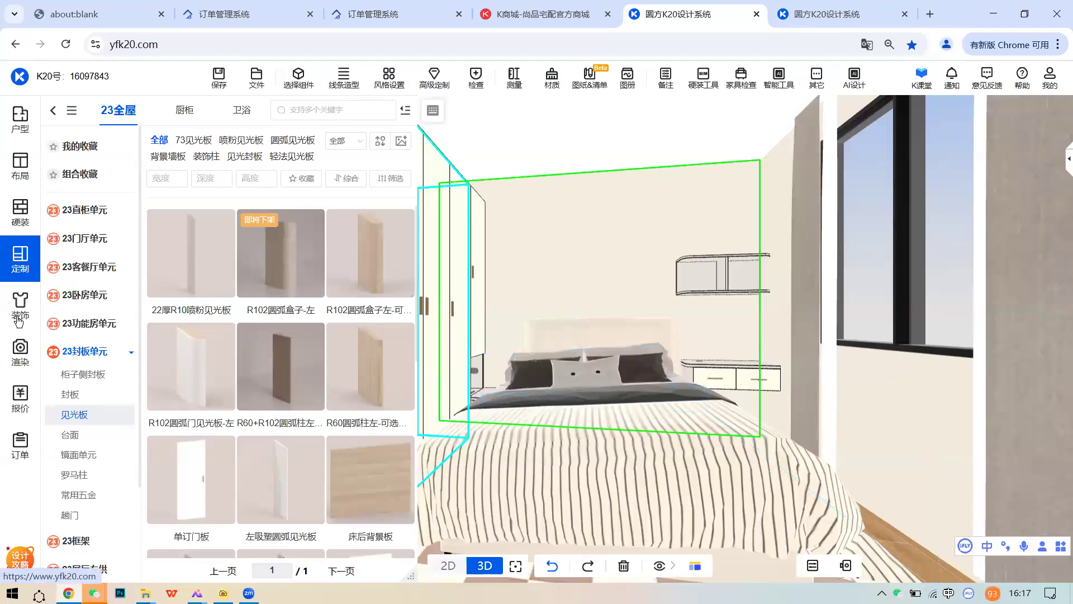
{"action": "left_click_drag", "start_coordinate": [620, 350], "coordinate": [621, 357]}
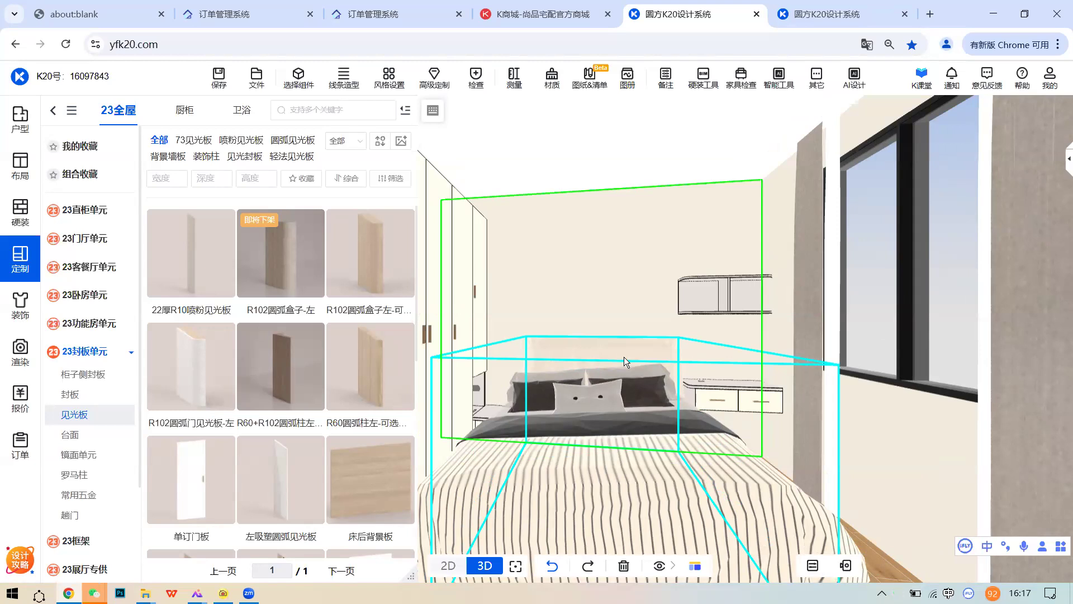
- Collapse the left library and delete the checkered 花纹地毯 rug under the bed
{"action": "left_click", "coordinate": [638, 256]}
{"action": "scroll", "coordinate": [639, 259], "scroll_direction": "down", "scroll_amount": 2}
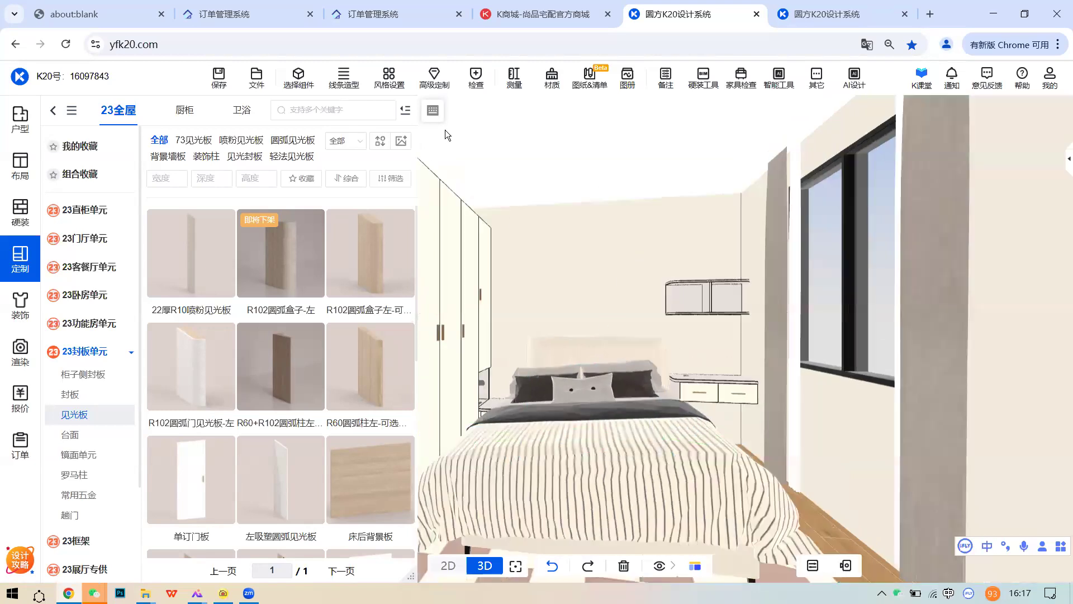
{"action": "left_click", "coordinate": [404, 112]}
{"action": "scroll", "coordinate": [601, 247], "scroll_direction": "down", "scroll_amount": 3}
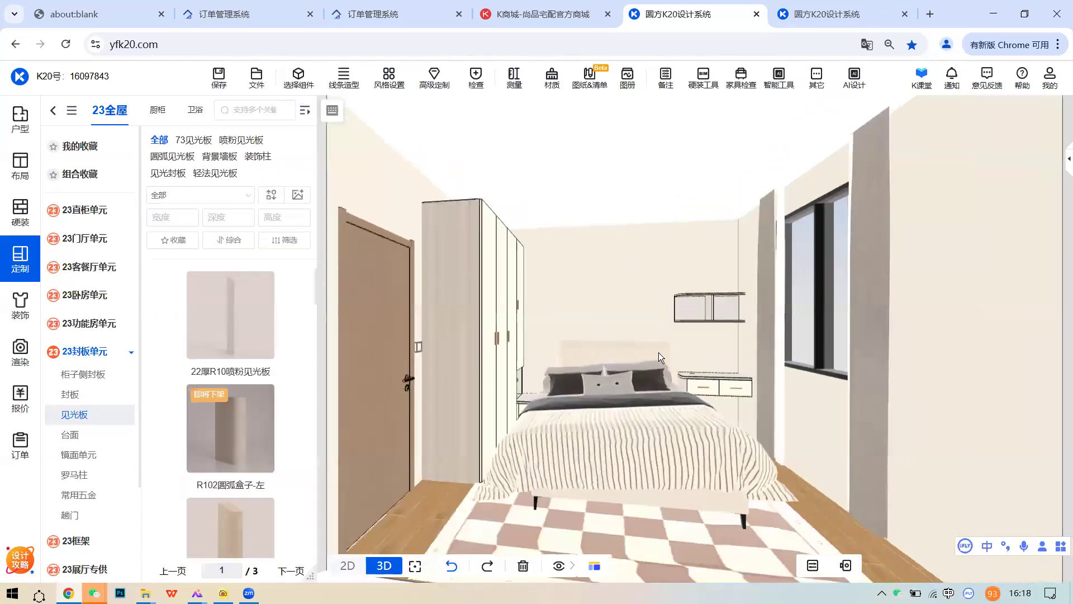
{"action": "left_click", "coordinate": [636, 522]}
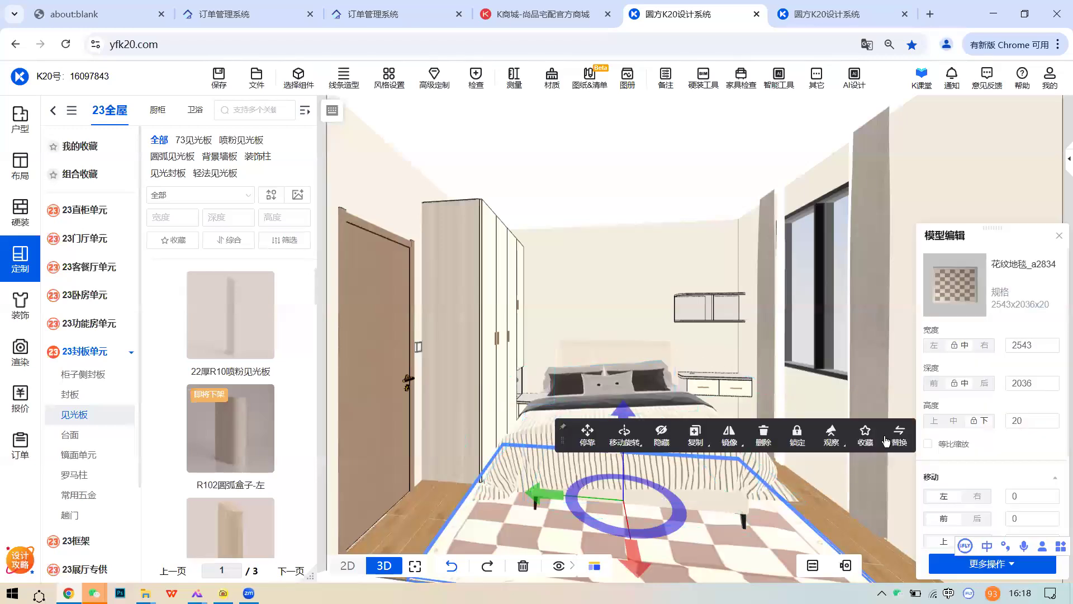
{"action": "left_click", "coordinate": [763, 435]}
- Check the floor plan screenshot on the desktop, then return to the 3D design
{"action": "scroll", "coordinate": [604, 400], "scroll_direction": "up", "scroll_amount": 3}
{"action": "left_click_drag", "start_coordinate": [605, 400], "coordinate": [551, 398]}
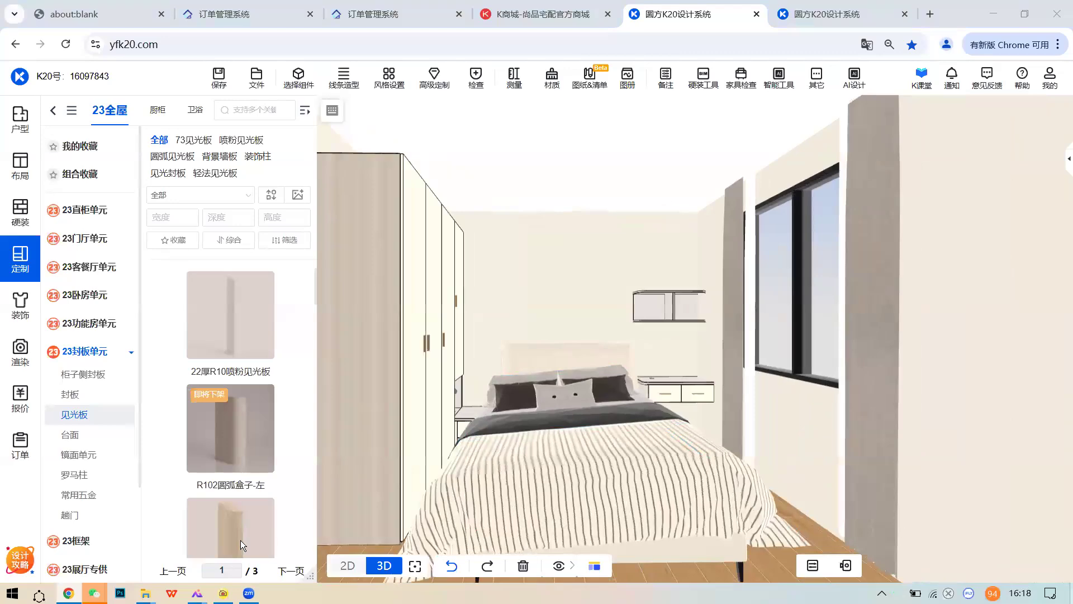
{"action": "left_click", "coordinate": [1071, 597]}
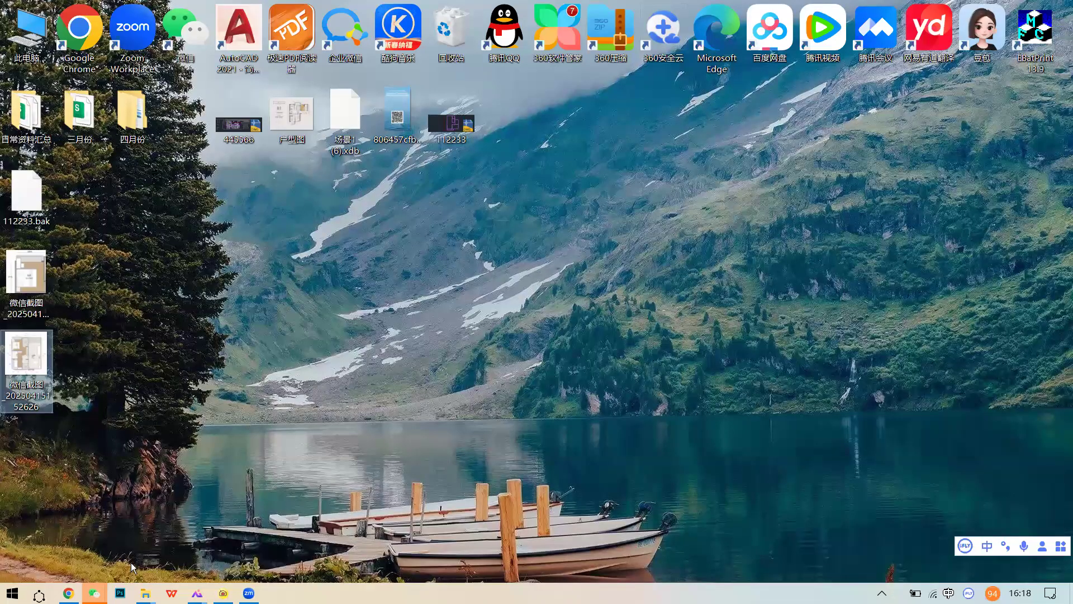
{"action": "left_click", "coordinate": [69, 592]}
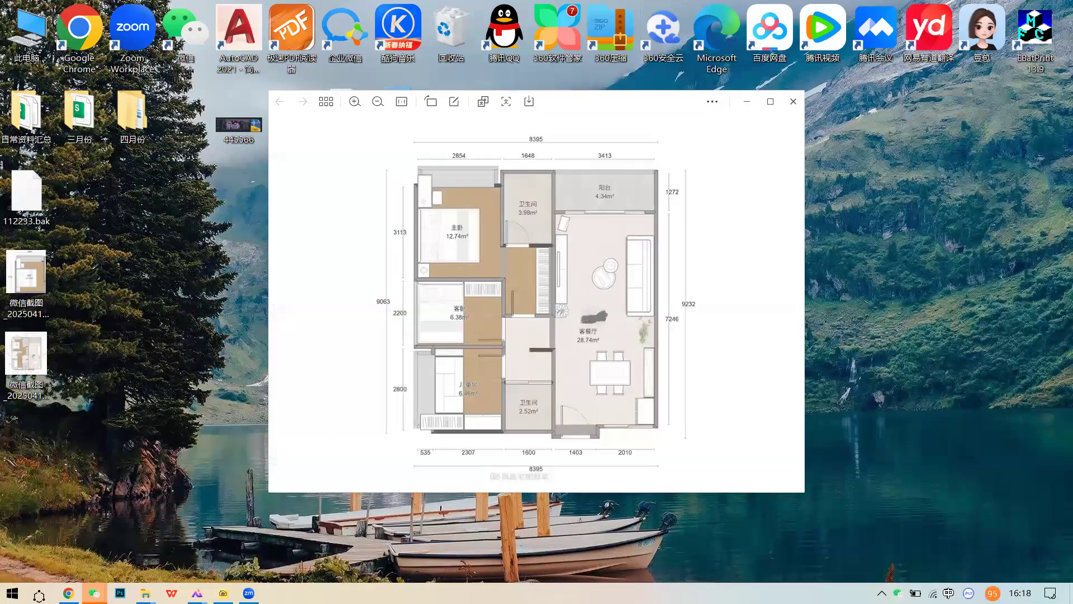
{"action": "left_click", "coordinate": [68, 591]}
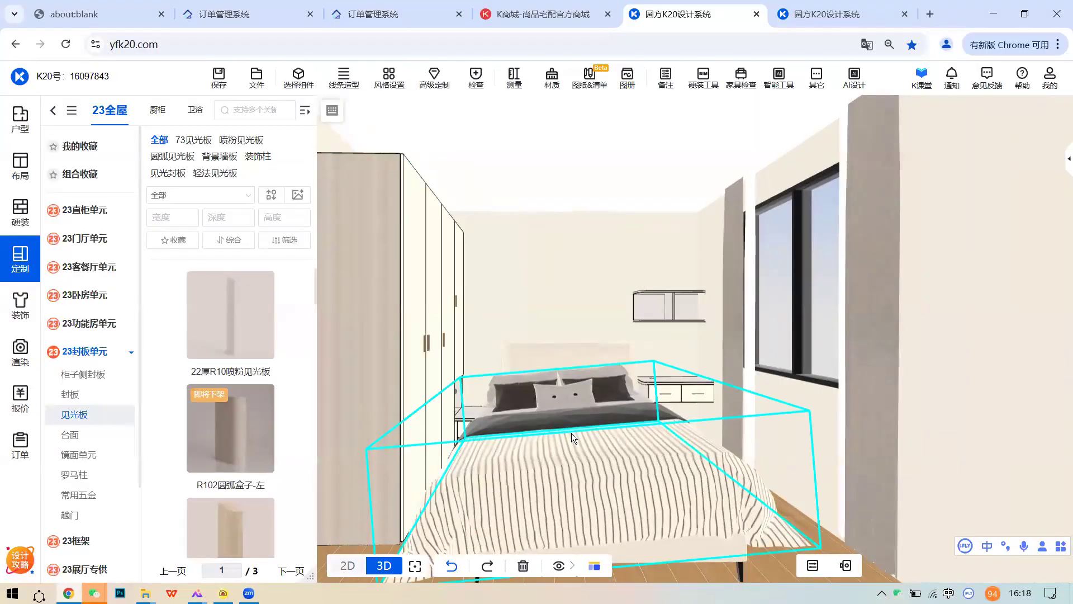
- Swing the wardrobe doors open using 高级定制 > 一键开关门
{"action": "scroll", "coordinate": [571, 433], "scroll_direction": "up", "scroll_amount": 3}
{"action": "right_click_drag", "start_coordinate": [539, 438], "coordinate": [704, 398]}
{"action": "scroll", "coordinate": [590, 392], "scroll_direction": "up", "scroll_amount": 4}
{"action": "right_click_drag", "start_coordinate": [590, 392], "coordinate": [978, 366]}
{"action": "left_click", "coordinate": [429, 86]}
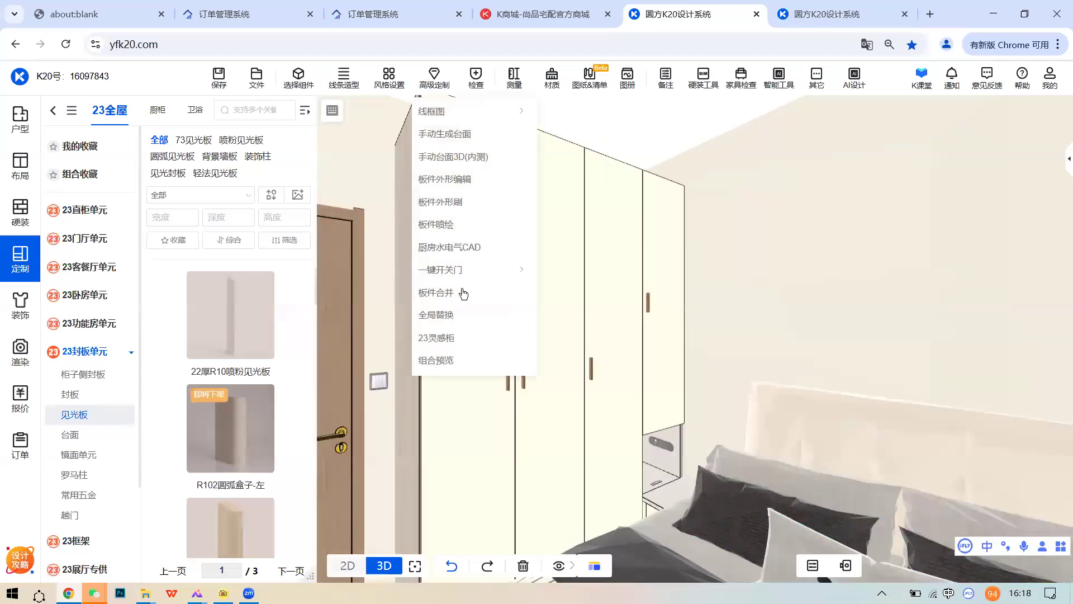
{"action": "mouse_move", "coordinate": [461, 274]}
{"action": "left_click", "coordinate": [563, 279]}
- Zoom and orbit to inspect the shelving inside the open wardrobe, then leave the design
{"action": "scroll", "coordinate": [561, 333], "scroll_direction": "up", "scroll_amount": 4}
{"action": "right_click_drag", "start_coordinate": [557, 331], "coordinate": [703, 340]}
{"action": "scroll", "coordinate": [703, 340], "scroll_direction": "down", "scroll_amount": 4}
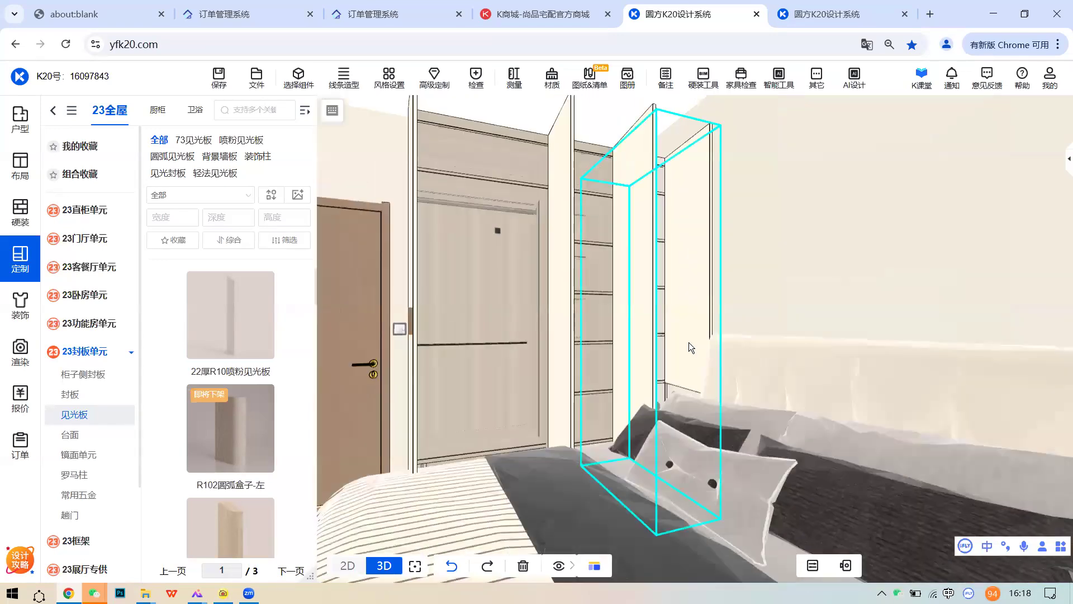
{"action": "scroll", "coordinate": [639, 328], "scroll_direction": "up", "scroll_amount": 5}
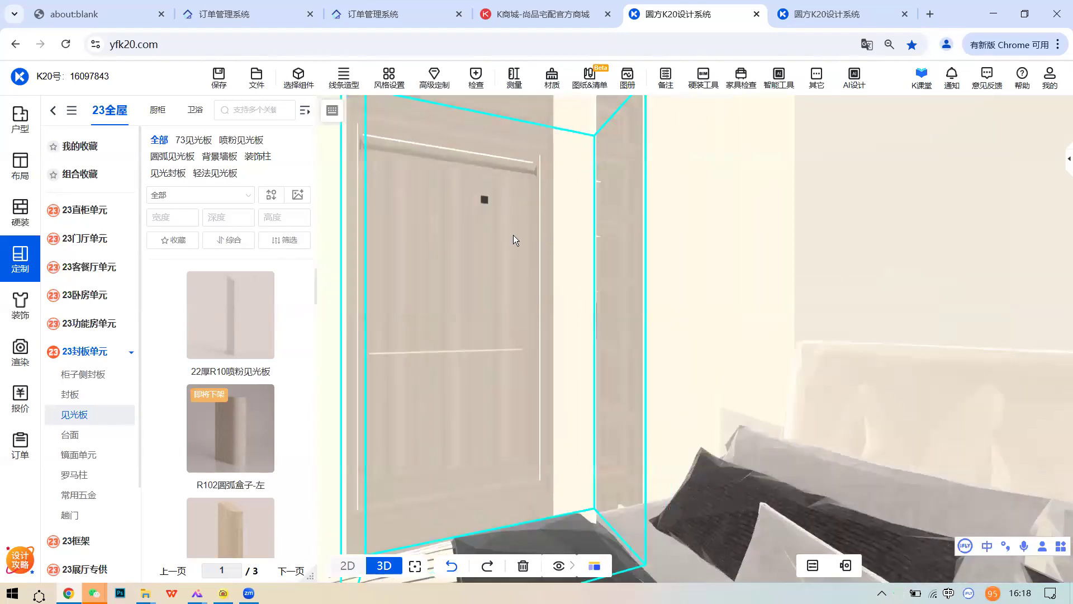
{"action": "scroll", "coordinate": [555, 338], "scroll_direction": "down", "scroll_amount": 5}
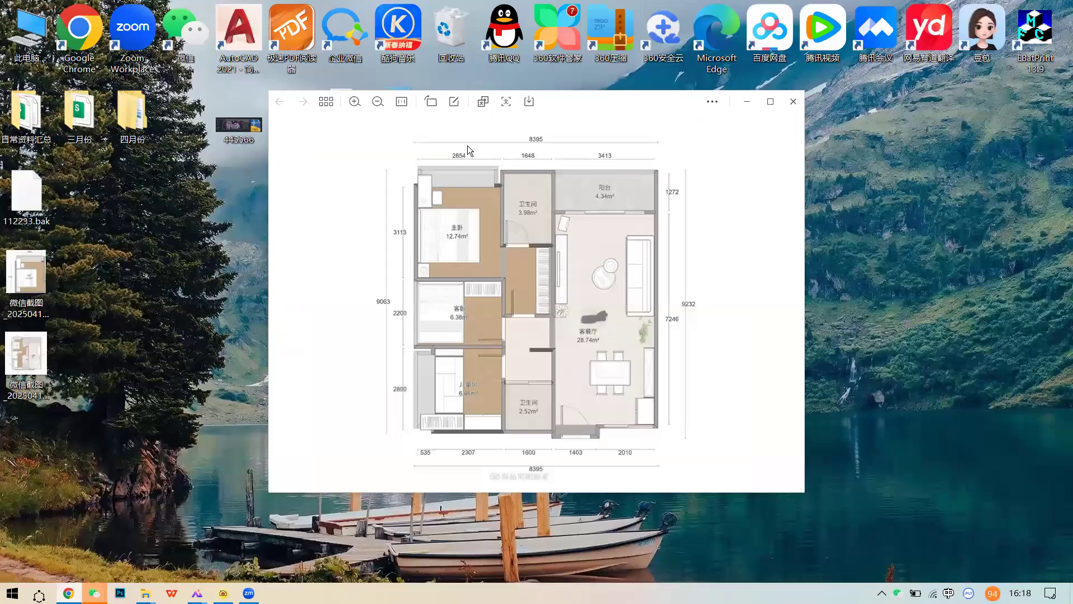
{"action": "key", "text": "Escape"}
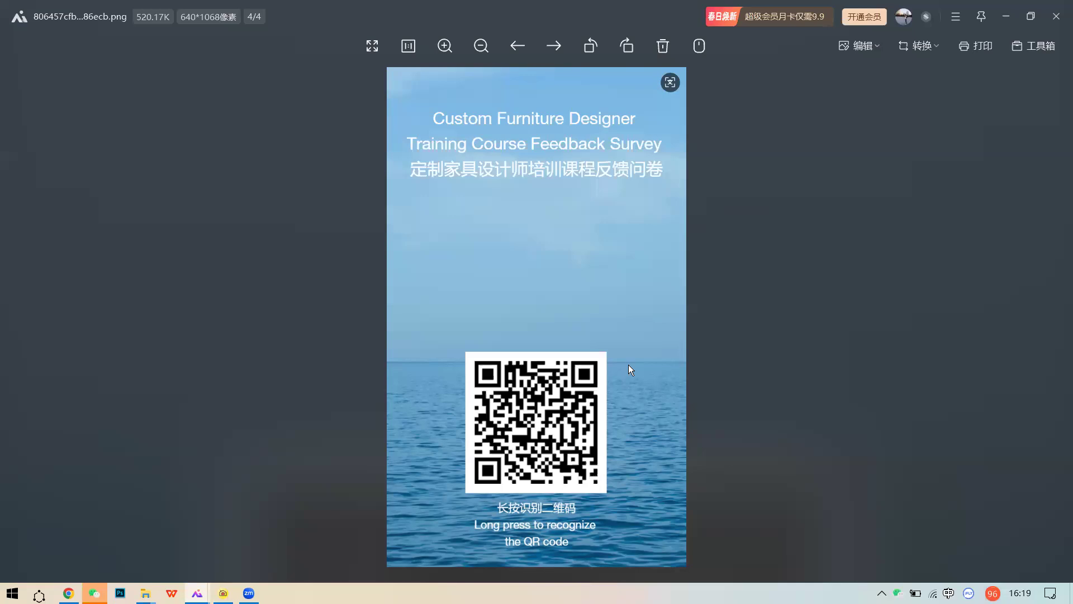
- Keep the bilingual feedback survey poster, image 4 of 4, on screen with its QR code
{"action": "mouse_move", "coordinate": [897, 593]}
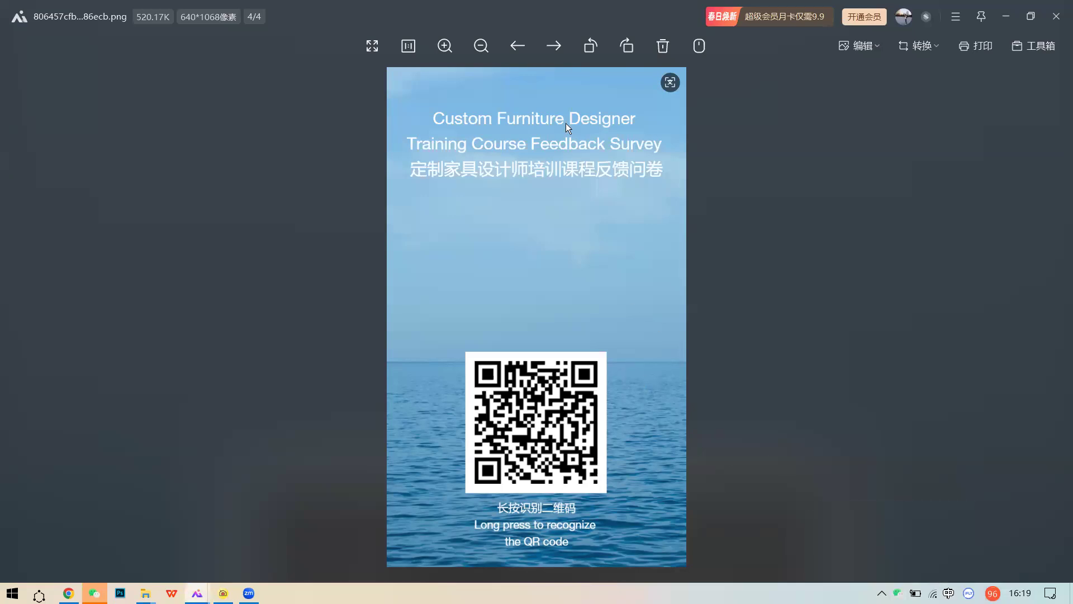